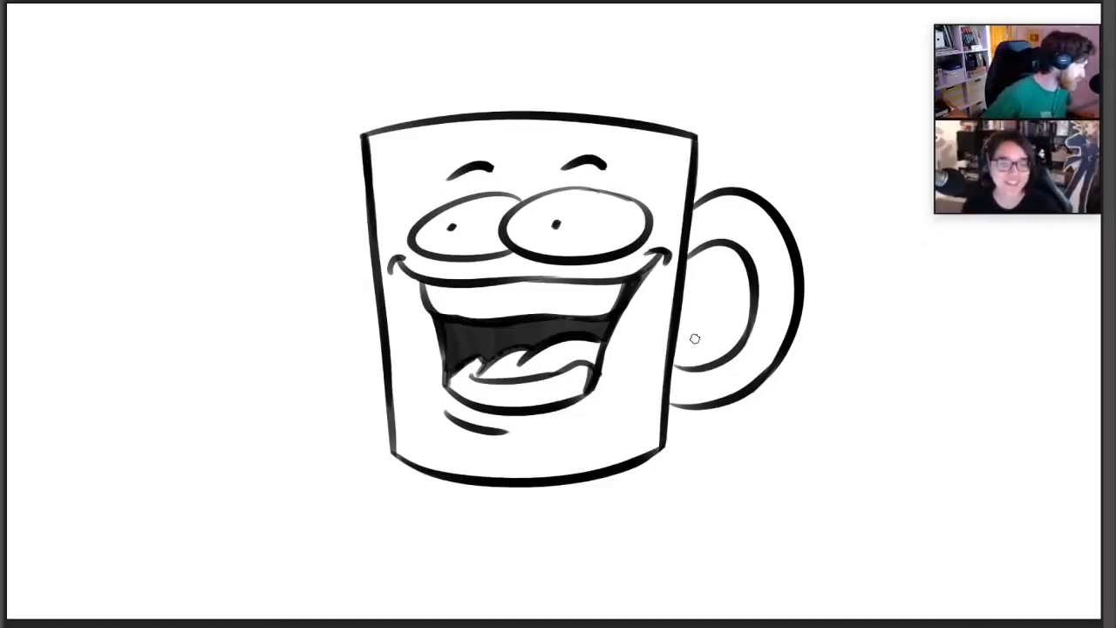
Scale the mug drawing proportionally to a little under half its size and place a duplicate of it just to its right
key("ctrl+t")
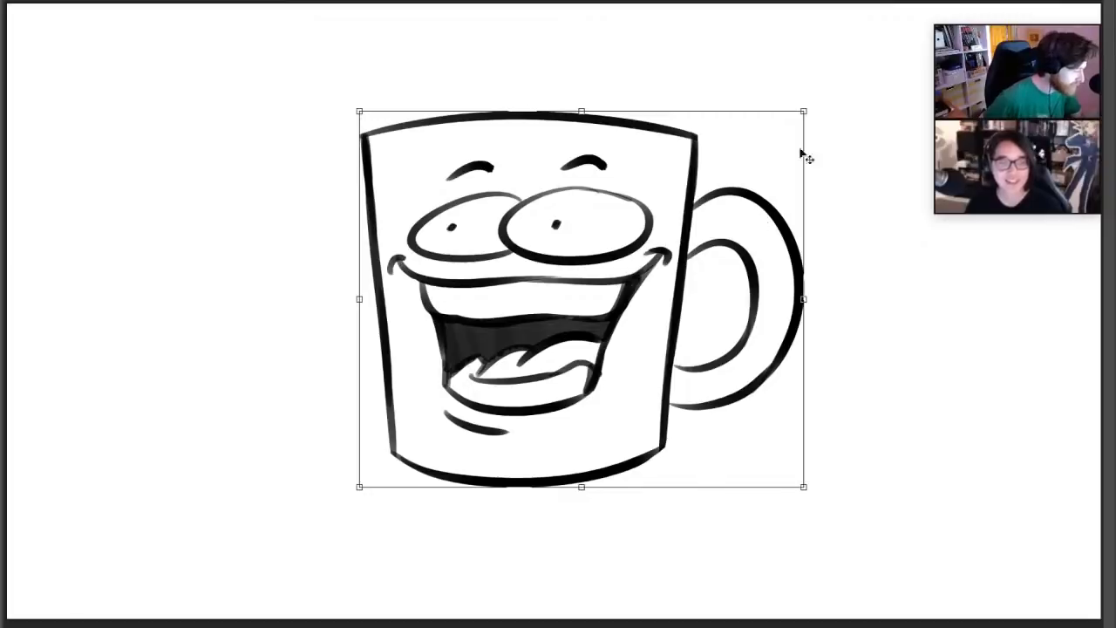
left_click_drag(802, 112, 558, 305)
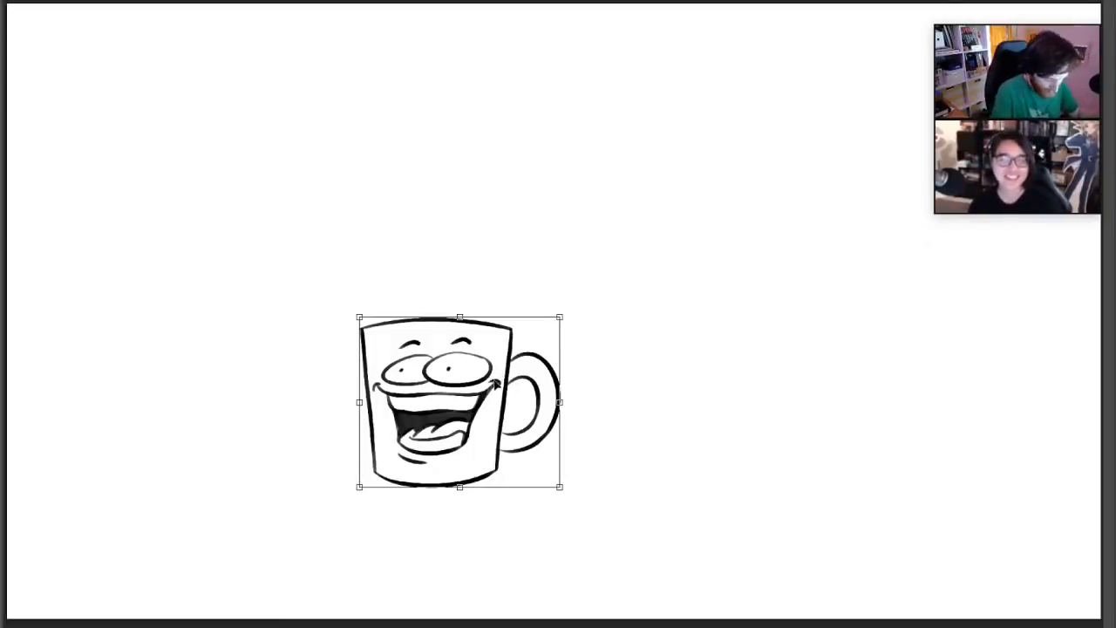
key("Return")
key("ctrl+j")
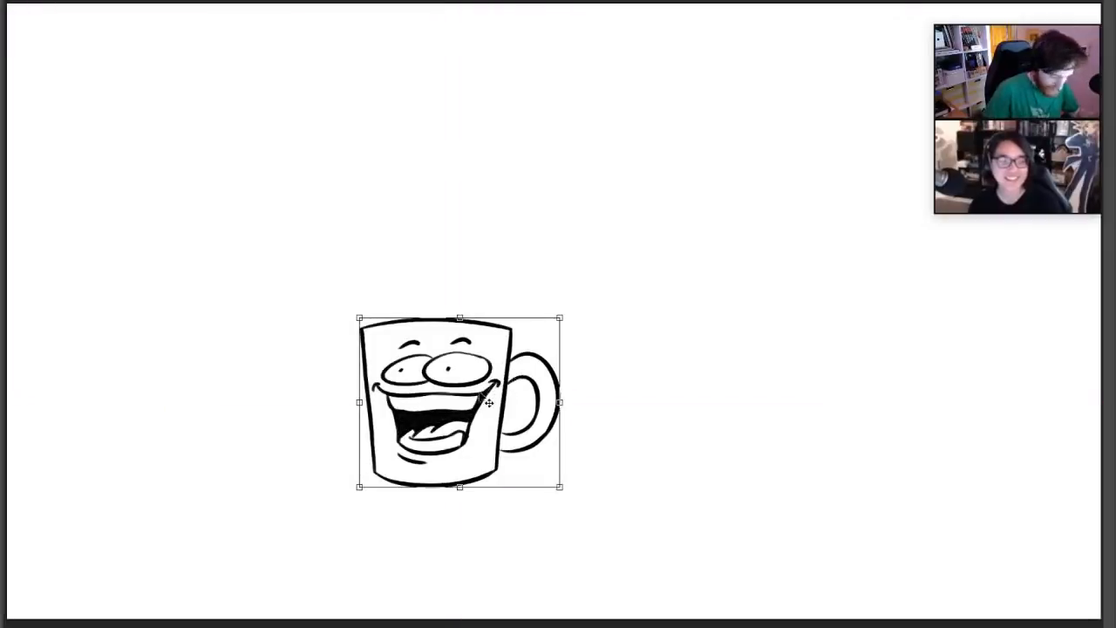
left_click_drag(519, 393, 710, 392)
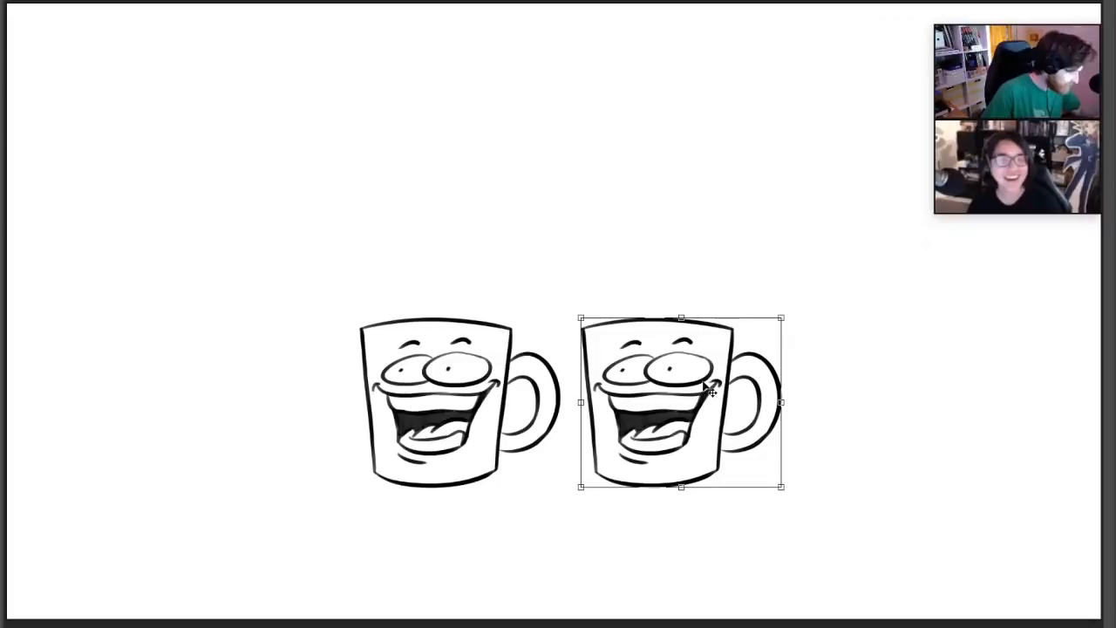
Select both mug drawings and move them up together to the vertical middle of the canvas
left_click(1111, 505)
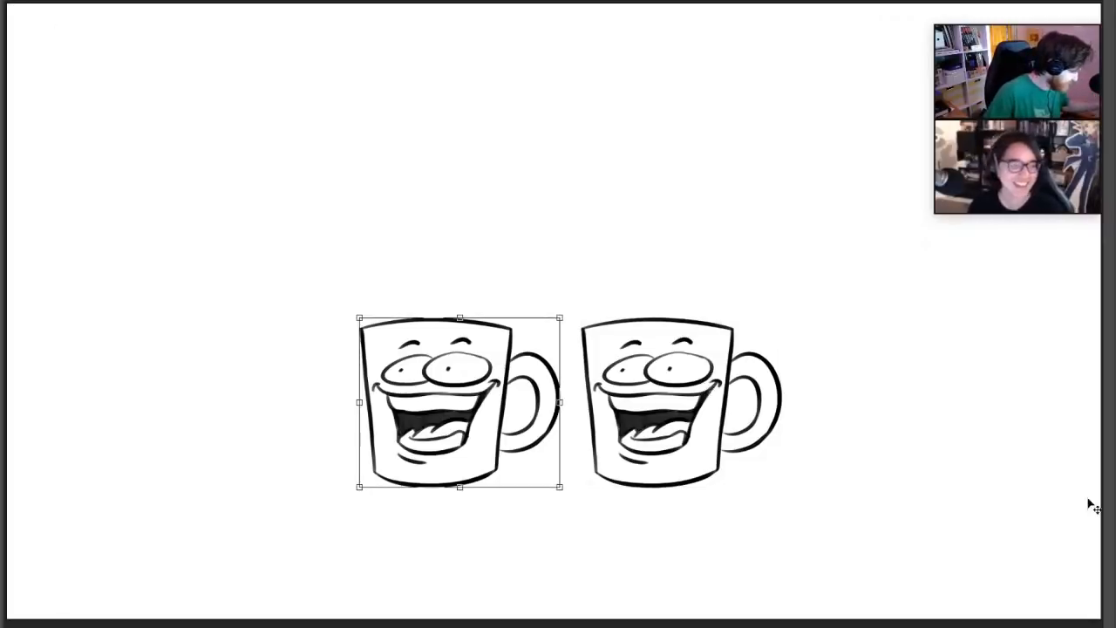
left_click(1112, 506, "shift")
left_click_drag(694, 420, 698, 326)
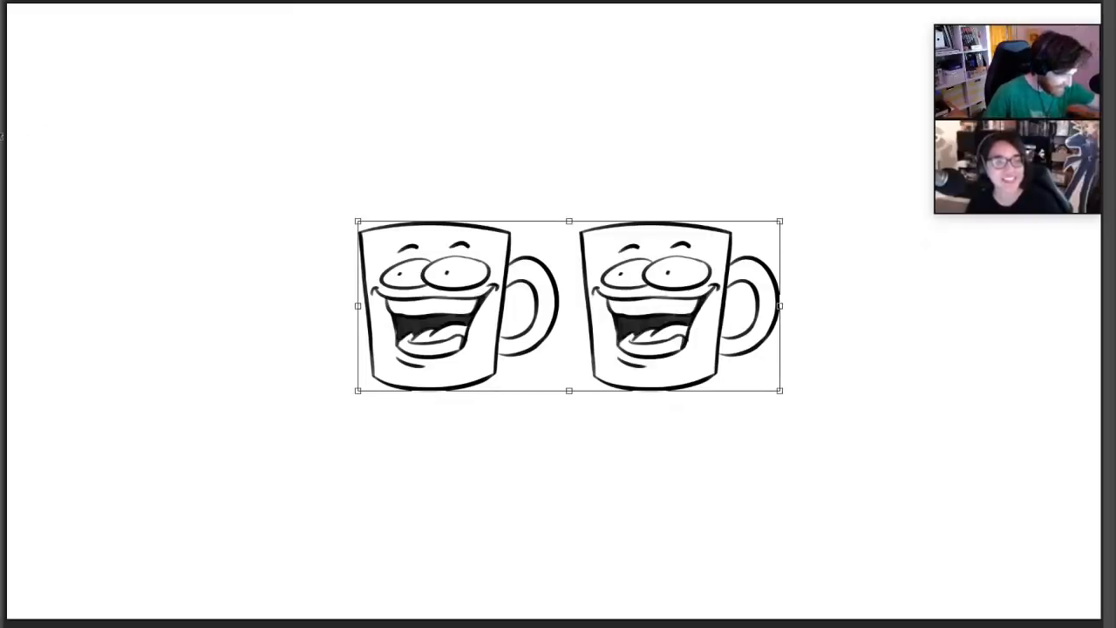
left_click(3, 133)
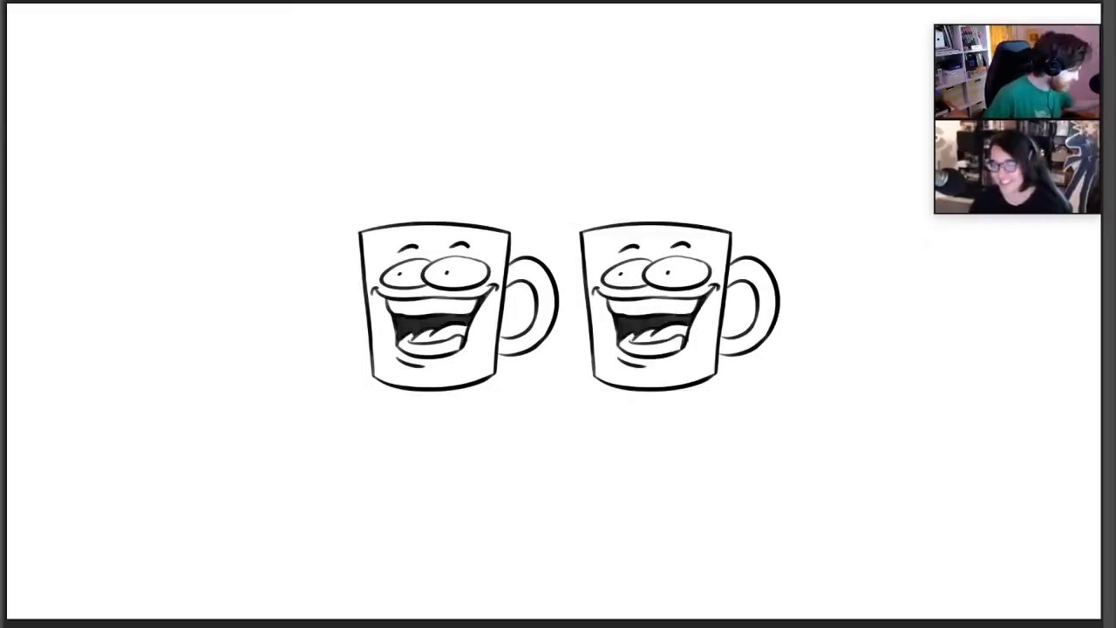
Draw short radiating accent strokes with the brush all around the pair of mugs
mouse_move(331, 155)
left_mouse_down()
mouse_move(348, 184)
mouse_move(370, 166)
left_mouse_up()
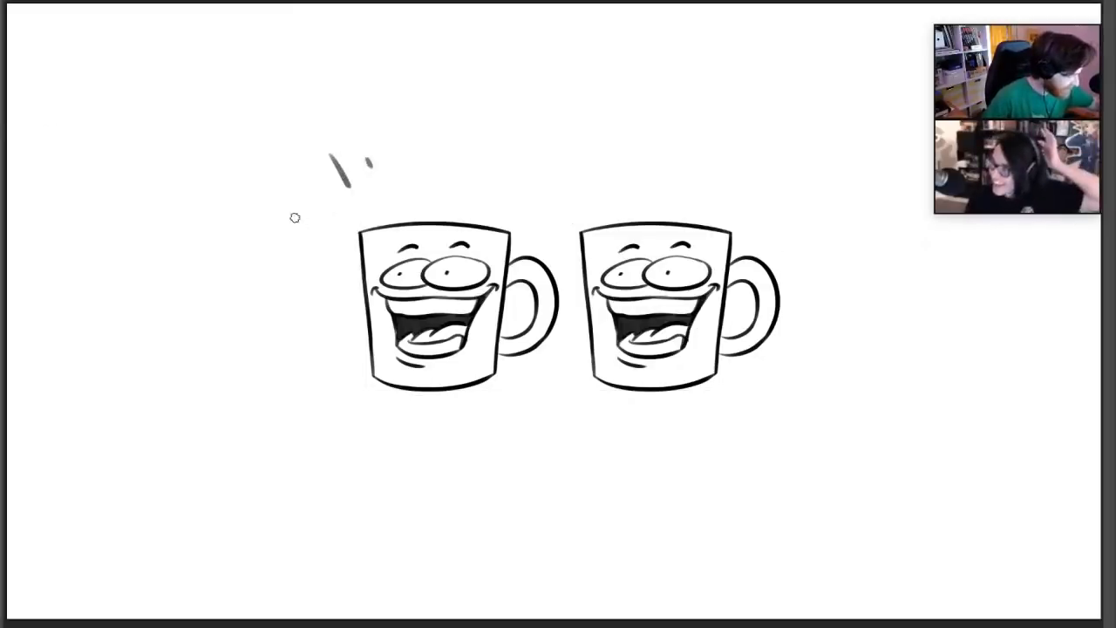
left_click_drag(295, 217, 316, 225)
left_click_drag(296, 315, 307, 315)
left_click_drag(312, 410, 321, 403)
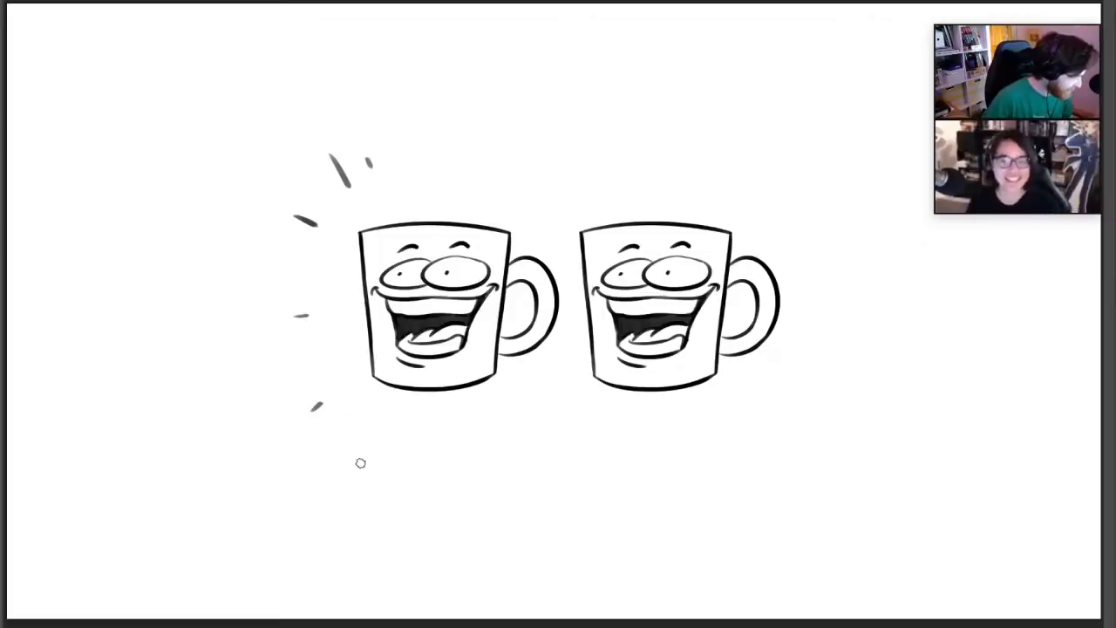
left_click_drag(360, 463, 371, 450)
mouse_move(454, 147)
left_mouse_down()
mouse_move(453, 160)
mouse_move(479, 161)
left_mouse_up()
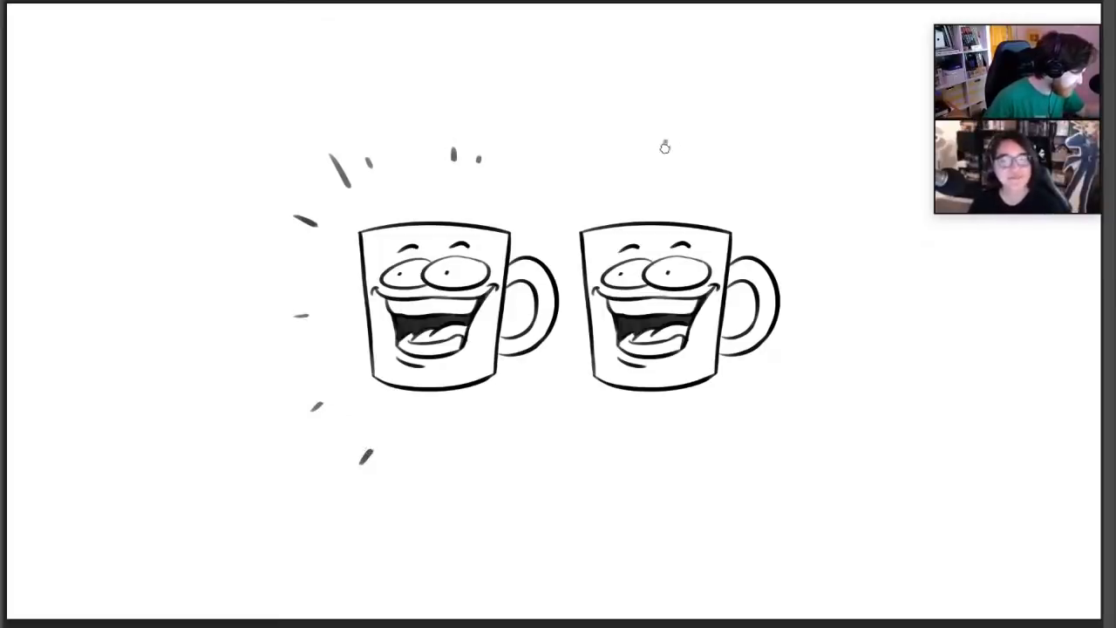
left_click_drag(664, 142, 665, 155)
mouse_move(689, 138)
left_mouse_down()
mouse_move(690, 148)
mouse_move(751, 151)
mouse_move(797, 204)
left_mouse_up()
left_click_drag(722, 444, 798, 399)
left_click_drag(659, 452, 659, 456)
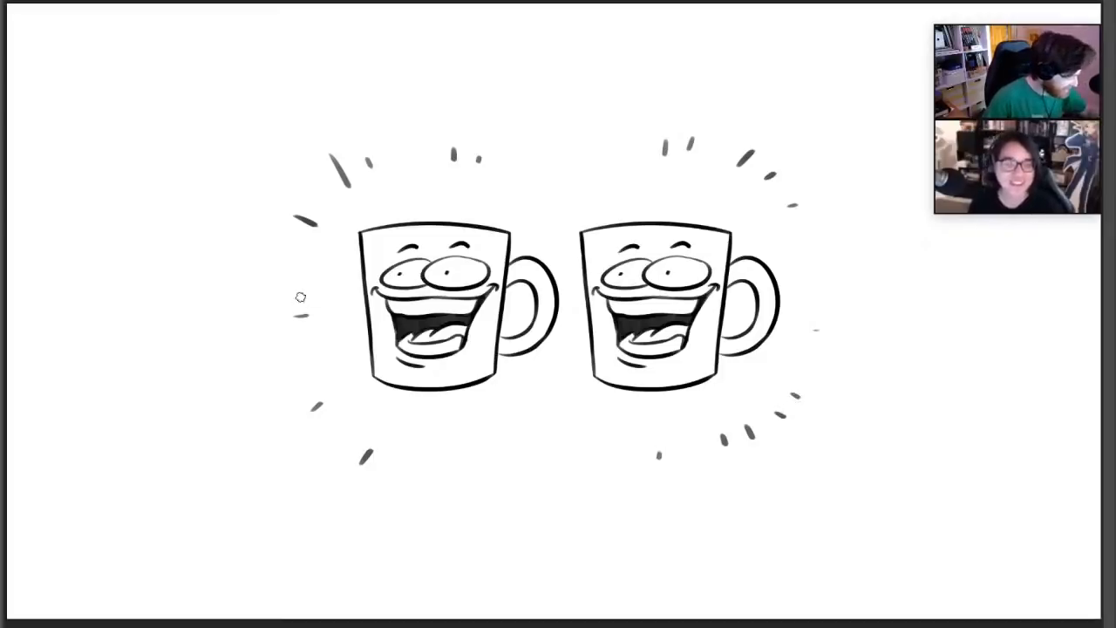
left_click_drag(301, 297, 306, 298)
left_click_drag(339, 419, 342, 417)
left_click_drag(395, 463, 398, 457)
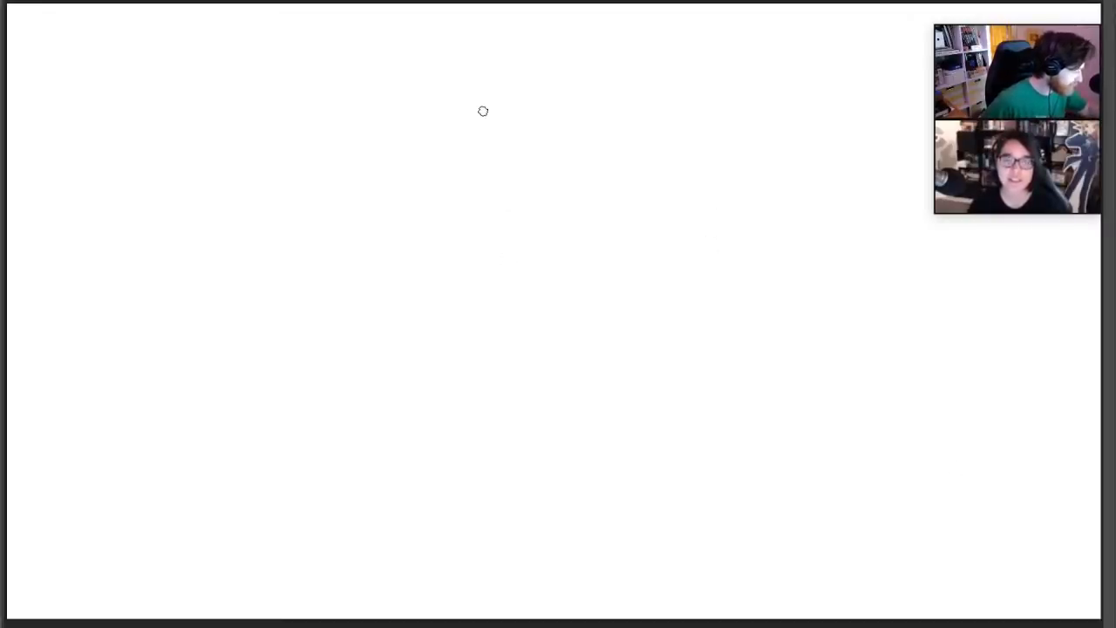
Try a short curved brush stroke in the upper part of the blank canvas and undo it
left_click_drag(445, 182, 460, 146)
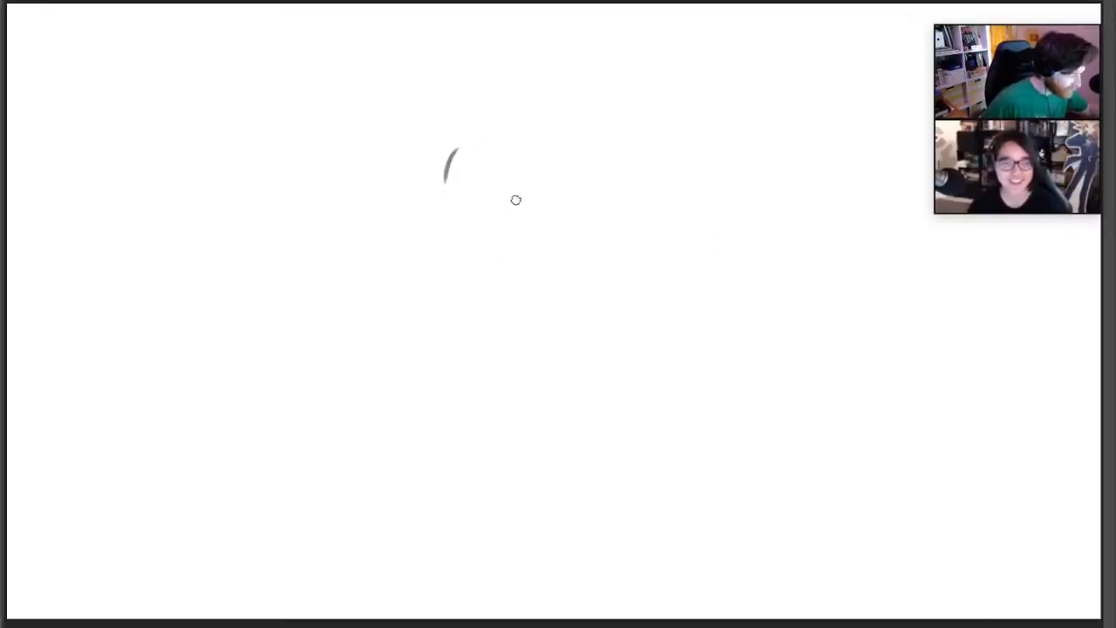
key("ctrl+z")
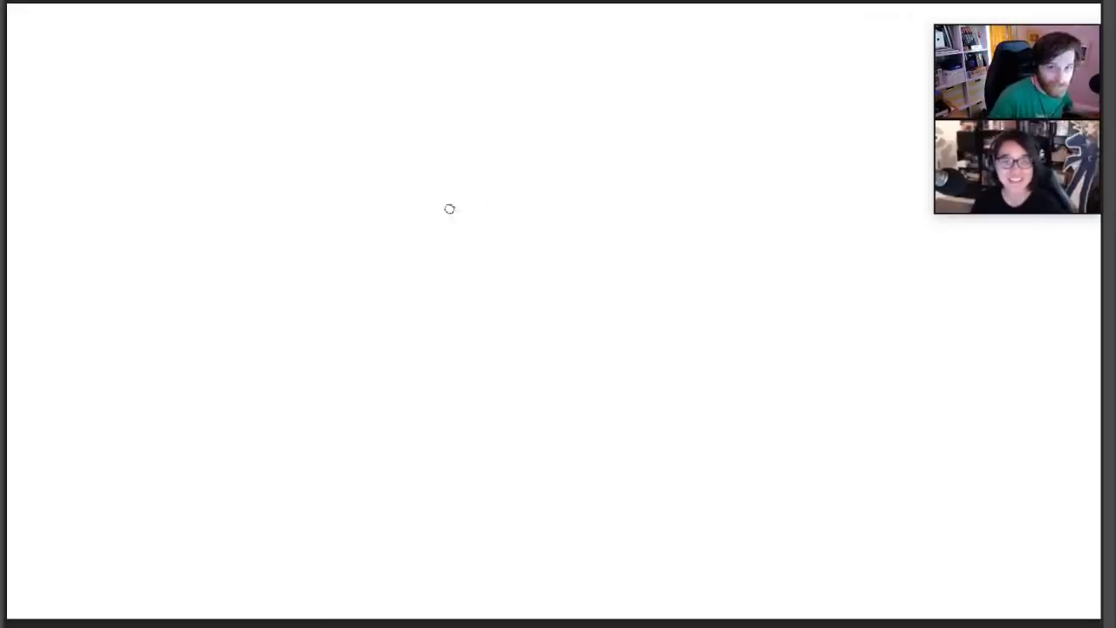
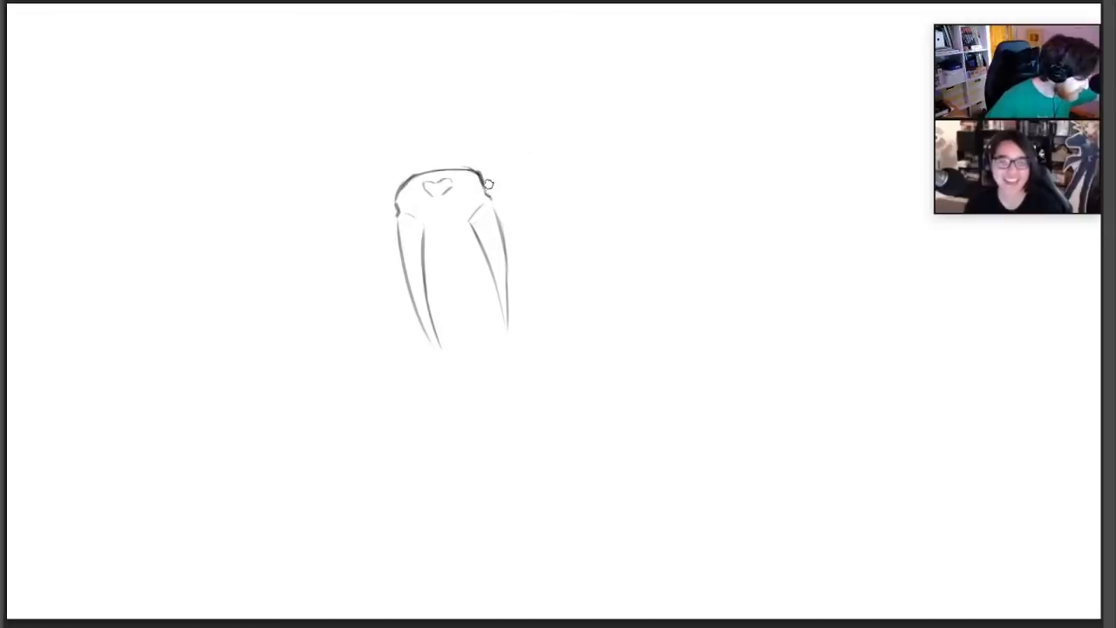
Sketch a dark round eye socket and the mouth lines between the tusks, and fill the heart-shaped nose solid black
mouse_move(484, 184)
left_mouse_down()
mouse_move(514, 197)
mouse_move(506, 211)
mouse_move(506, 194)
left_mouse_up()
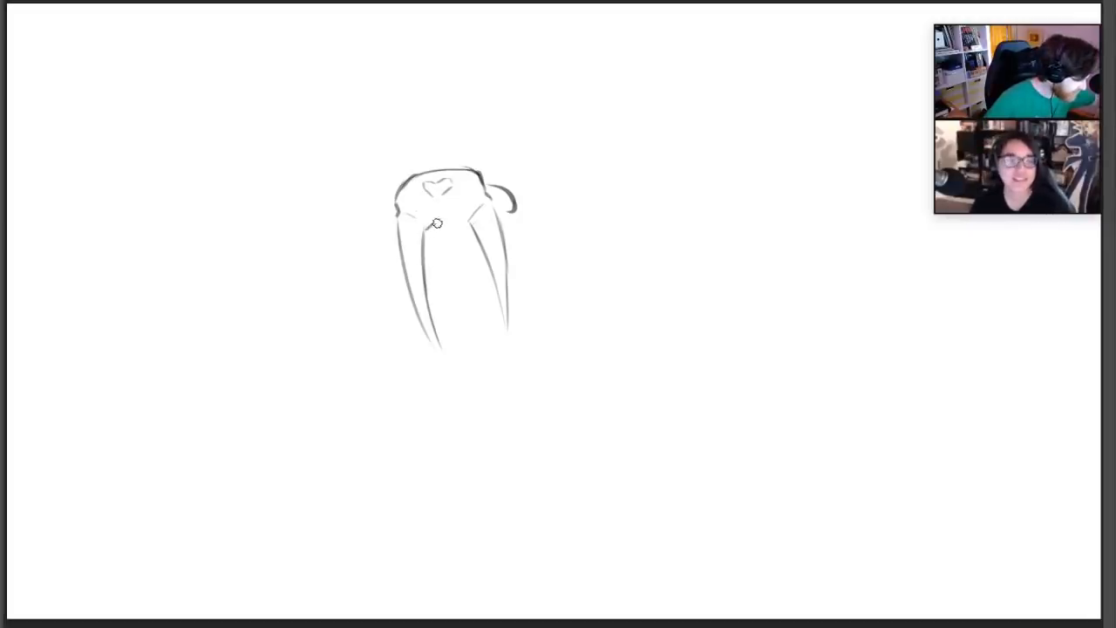
left_click_drag(437, 223, 448, 218)
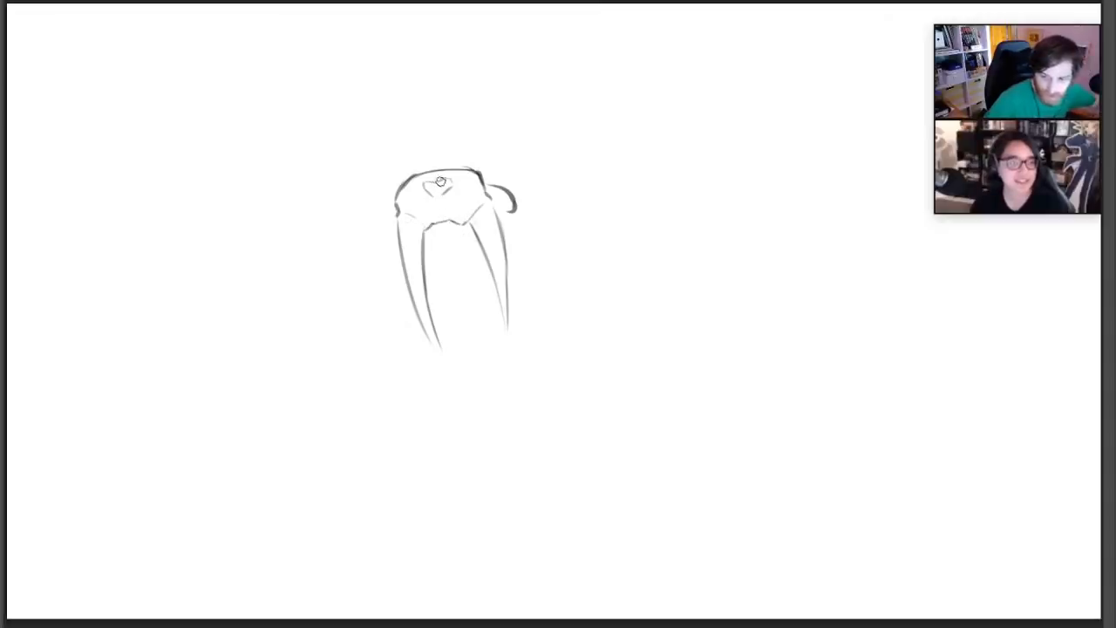
left_click_drag(432, 245, 470, 237)
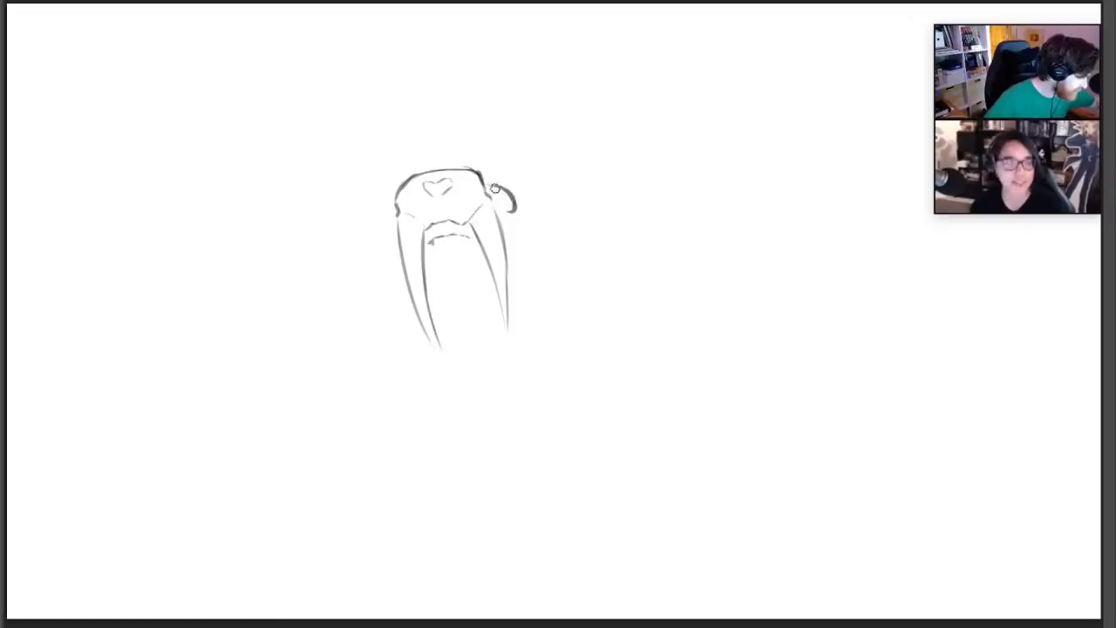
mouse_move(494, 188)
left_mouse_down()
mouse_move(513, 211)
mouse_move(500, 190)
left_mouse_up()
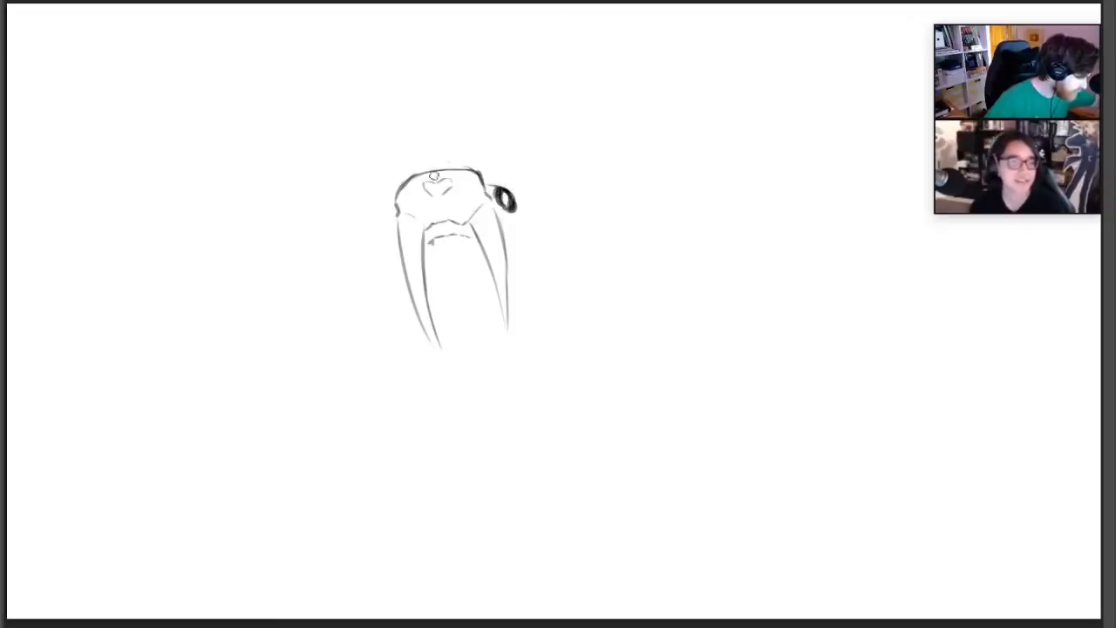
left_click_drag(426, 183, 445, 187)
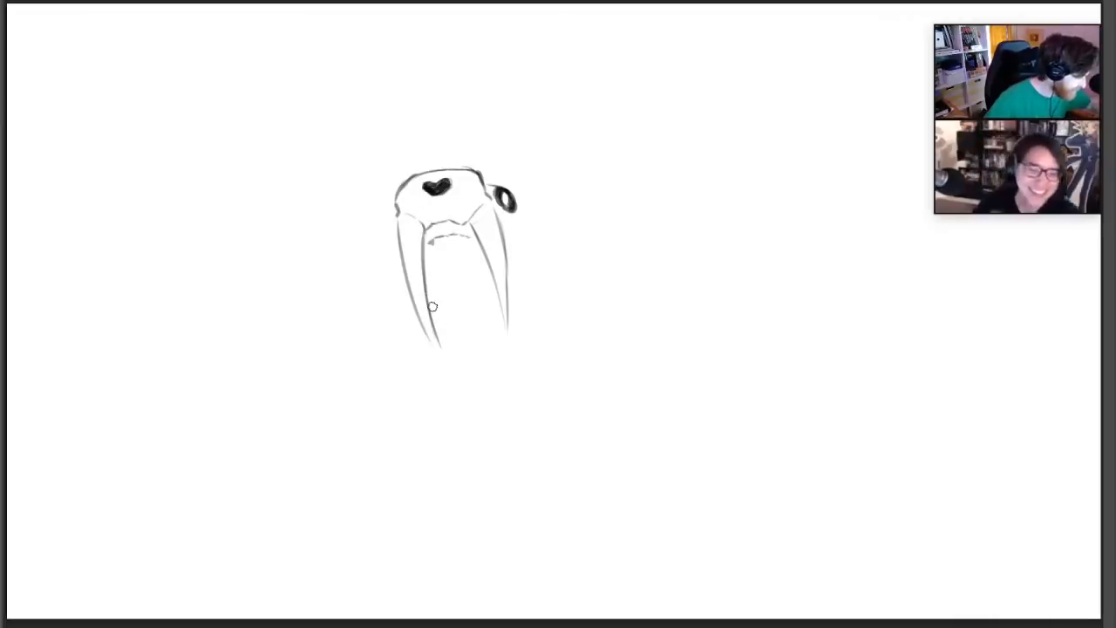
Erase the tusk nearest the eye and redraw it, lengthening both tusks into curved sharp points and joining the new one to the cheek
mouse_move(471, 225)
left_mouse_down()
mouse_move(488, 270)
mouse_move(511, 267)
mouse_move(493, 219)
left_mouse_up()
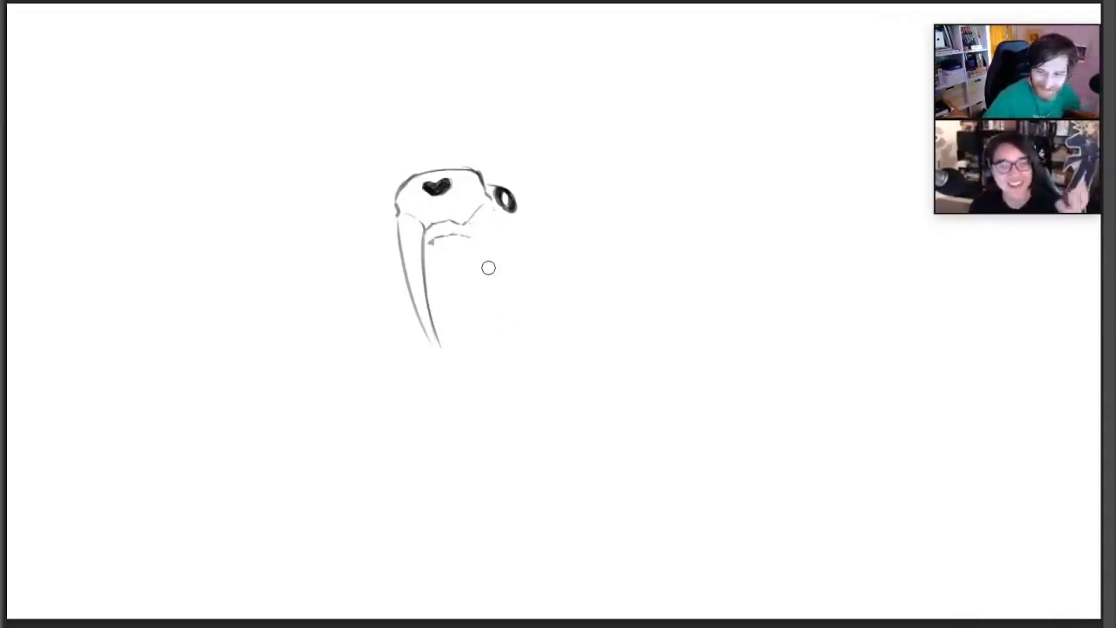
left_click_drag(398, 215, 448, 361)
left_click_drag(413, 294, 455, 365)
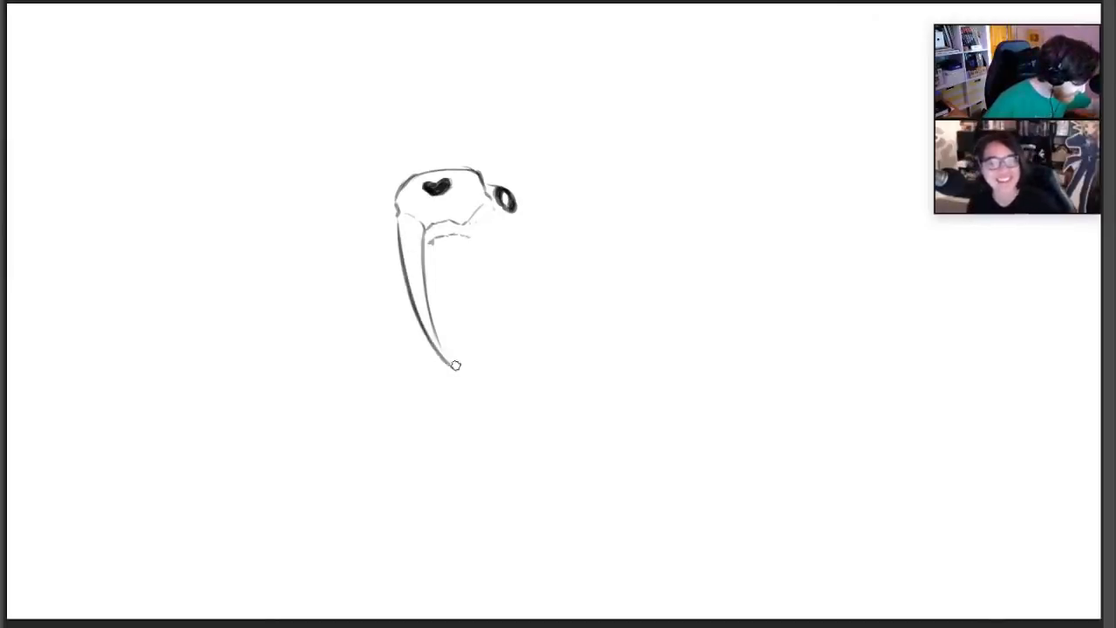
left_click_drag(461, 221, 510, 359)
mouse_move(490, 206)
left_mouse_down()
mouse_move(493, 281)
mouse_move(520, 367)
left_mouse_up()
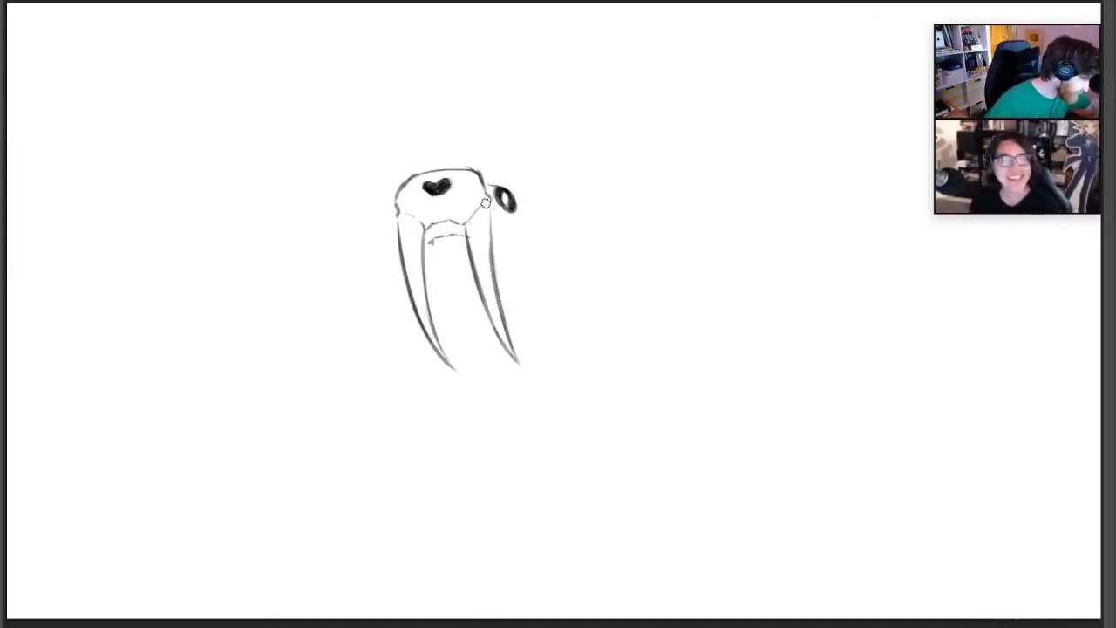
left_click_drag(465, 226, 503, 178)
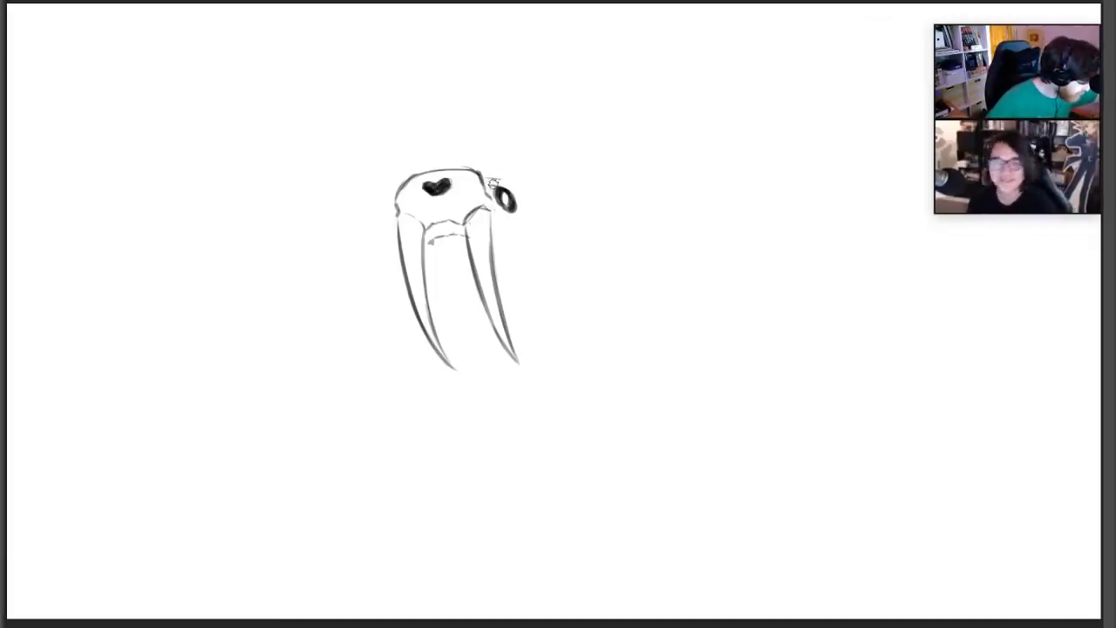
Sketch the cheekbone and back of the skull behind the eye, the scalloped front teeth, and the beginnings of the lower jaw
mouse_move(493, 183)
left_mouse_down()
mouse_move(535, 216)
mouse_move(533, 246)
left_mouse_up()
left_click_drag(521, 208, 525, 230)
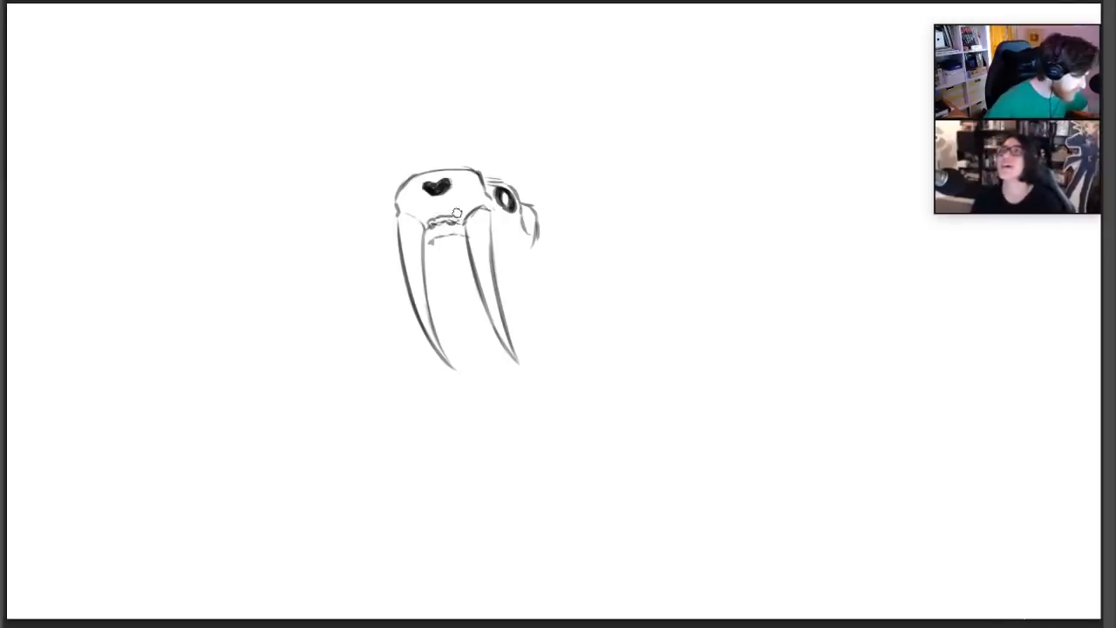
mouse_move(428, 221)
left_mouse_down()
mouse_move(458, 223)
mouse_move(442, 238)
mouse_move(461, 239)
left_mouse_up()
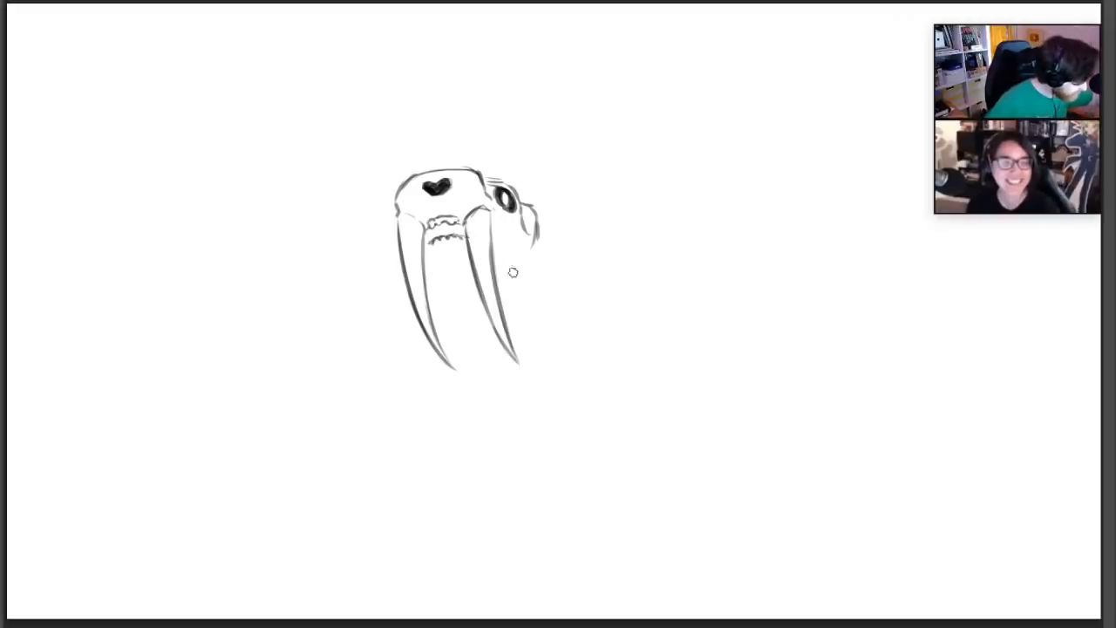
left_click_drag(427, 268, 439, 273)
left_click_drag(519, 272, 534, 236)
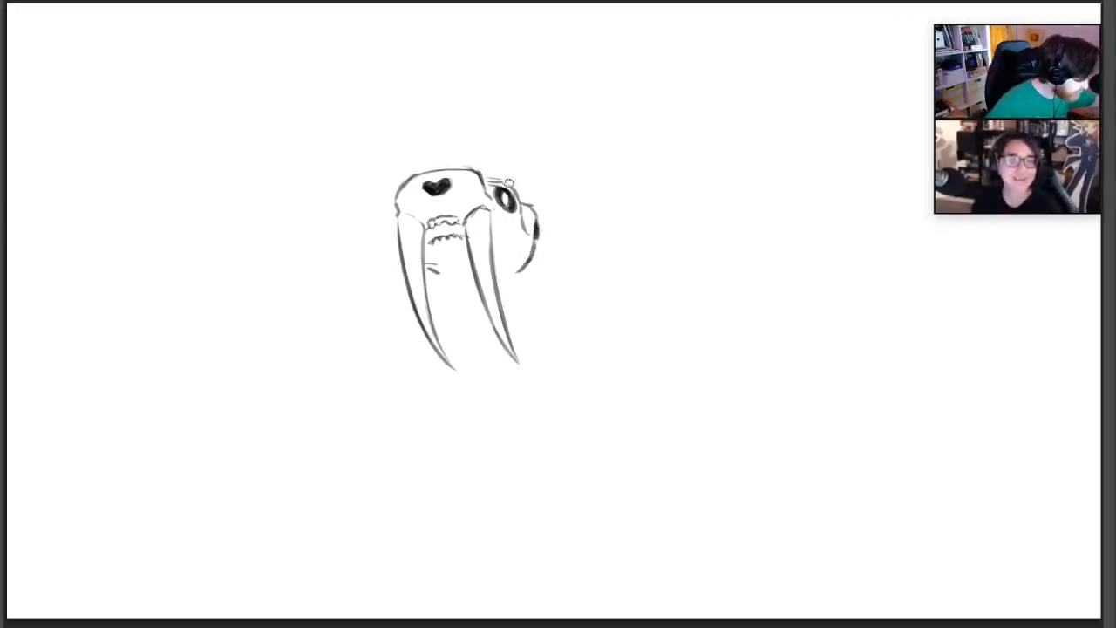
Darken the brow and the open mouth, add teeth behind the tusk, and complete the lower jaw outline
left_click_drag(492, 184, 506, 182)
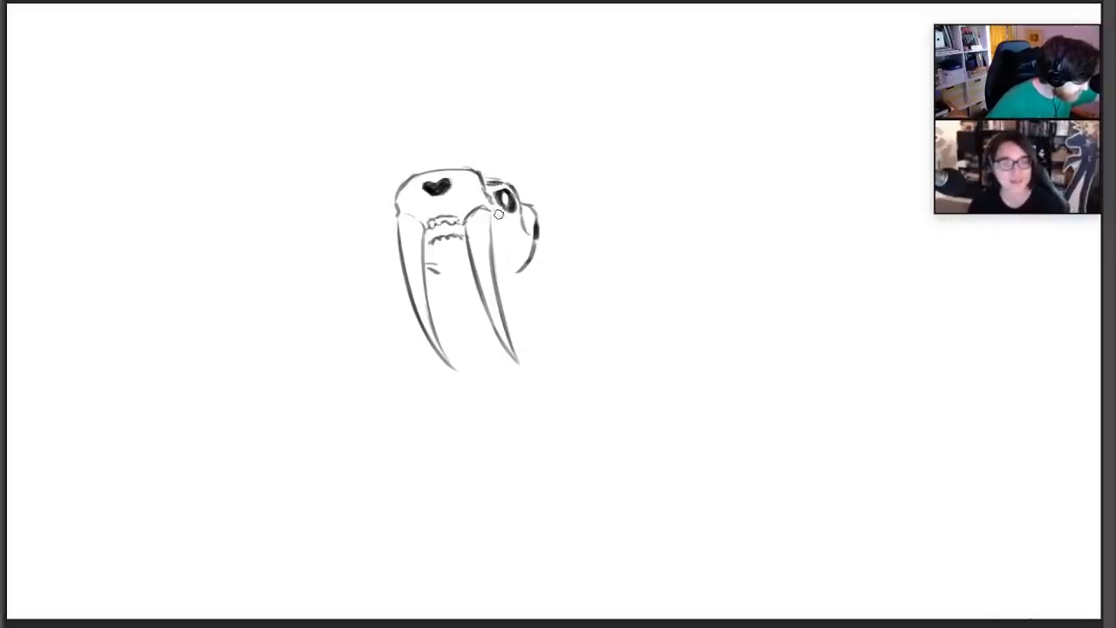
mouse_move(499, 206)
left_mouse_down()
mouse_move(504, 192)
mouse_move(500, 229)
mouse_move(514, 235)
left_mouse_up()
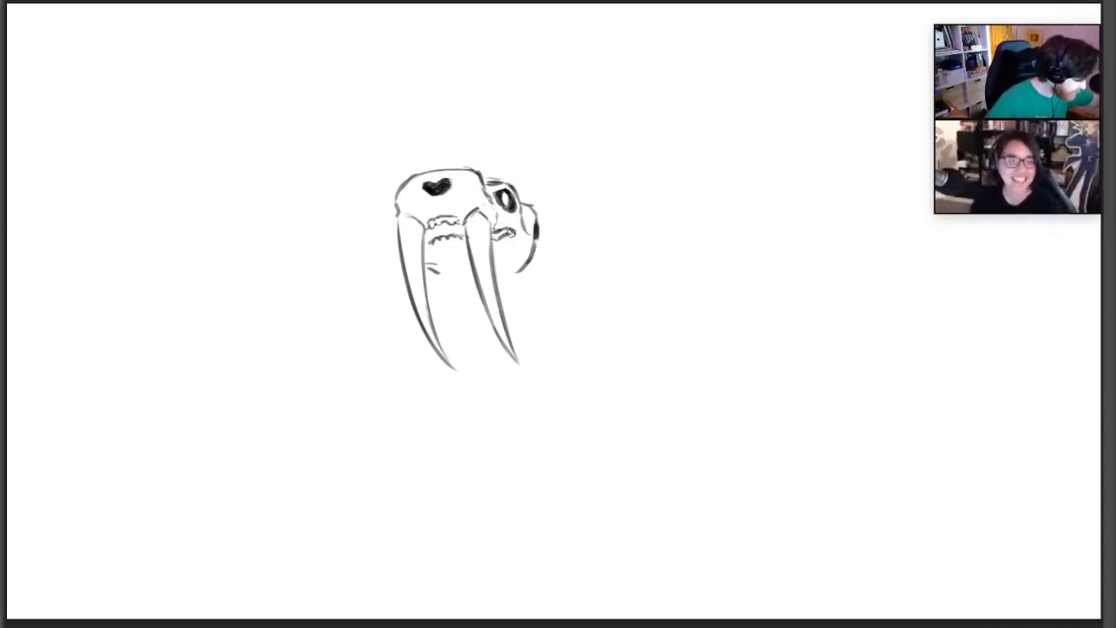
mouse_move(436, 228)
left_mouse_down()
mouse_move(528, 231)
mouse_move(537, 244)
mouse_move(514, 237)
mouse_move(541, 247)
mouse_move(535, 218)
left_mouse_up()
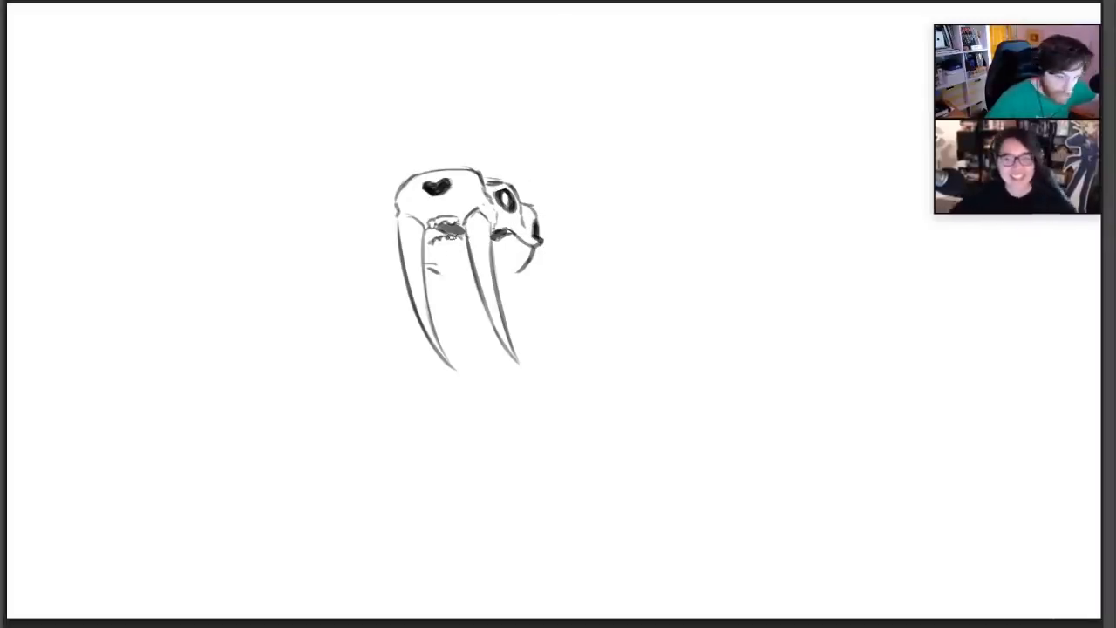
left_click_drag(442, 263, 516, 271)
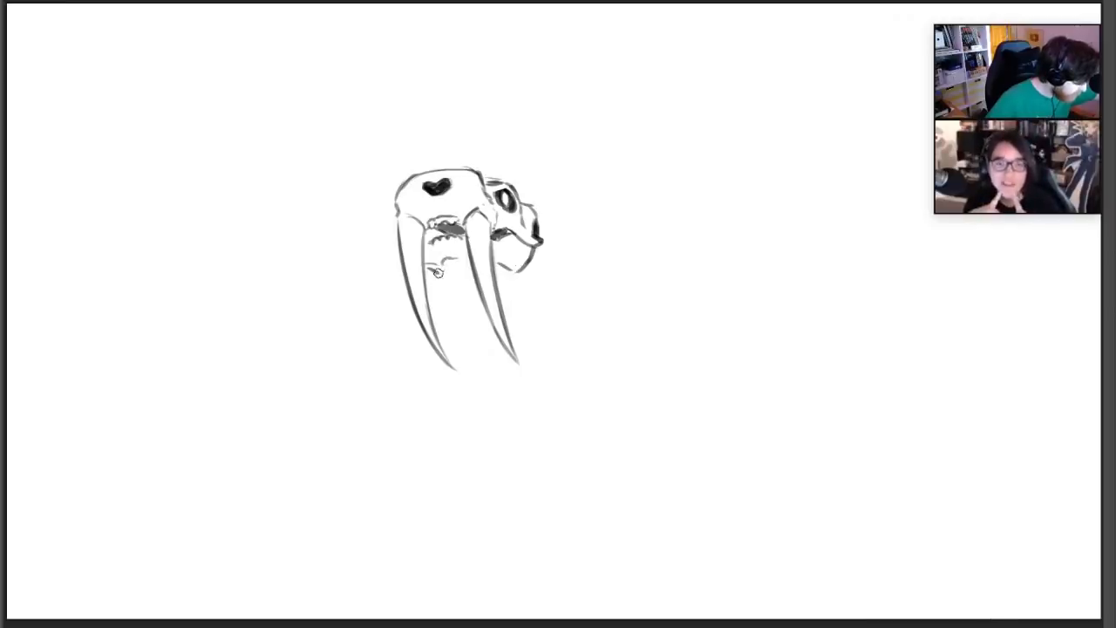
left_click_drag(436, 271, 461, 280)
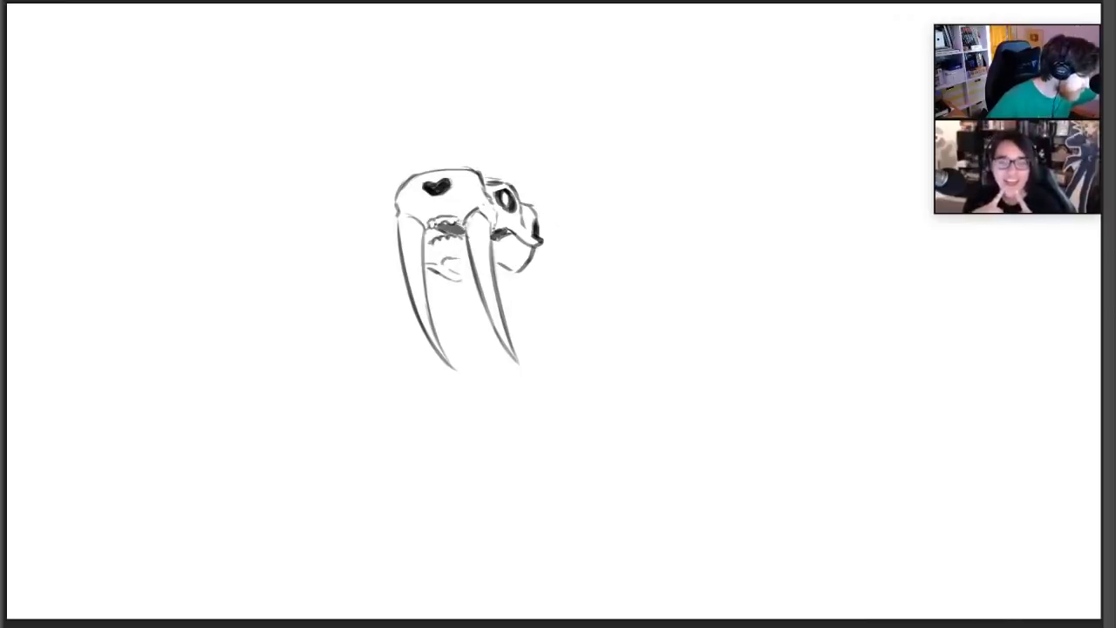
Draw loose contour strokes around the skull and down the throat, and extend the back of the neck toward the shoulders
left_click_drag(457, 370, 434, 326)
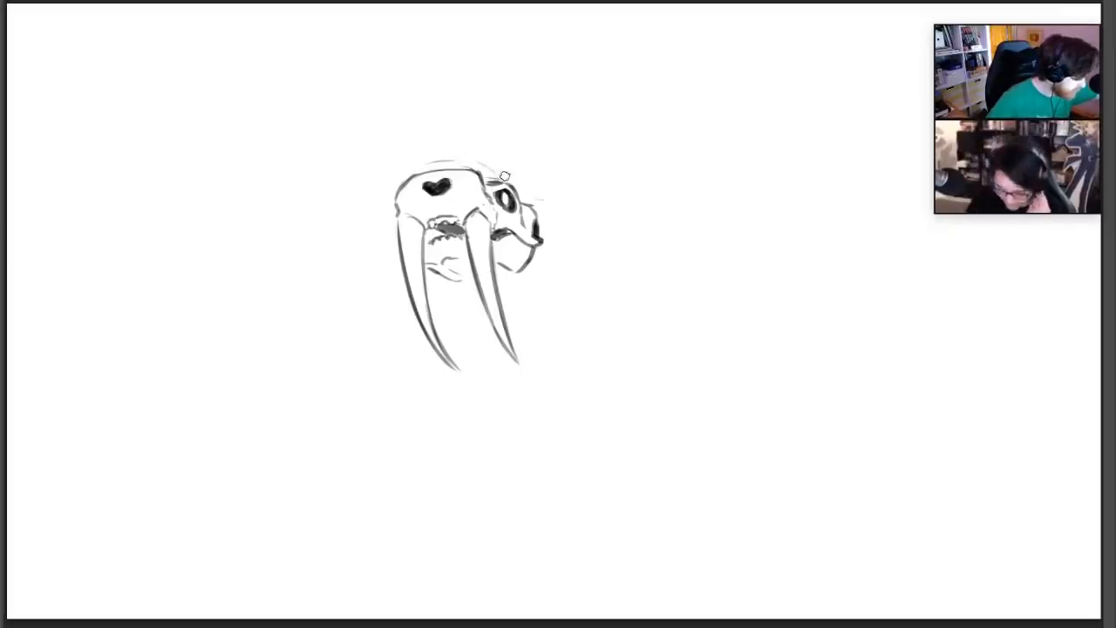
left_click_drag(505, 176, 565, 207)
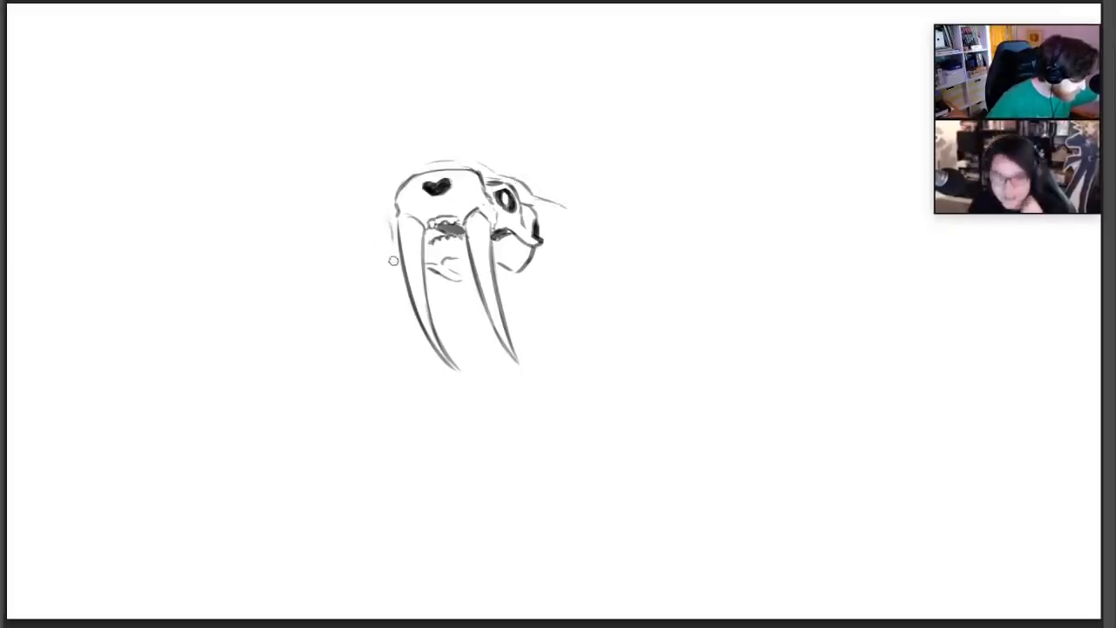
left_click_drag(456, 308, 476, 361)
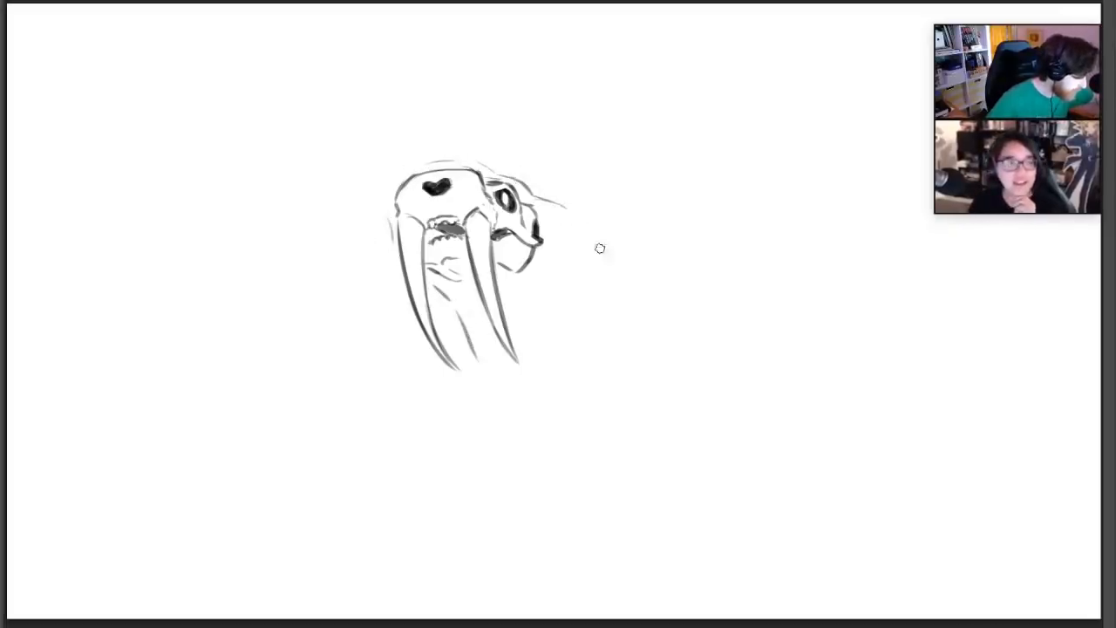
left_click_drag(557, 202, 633, 237)
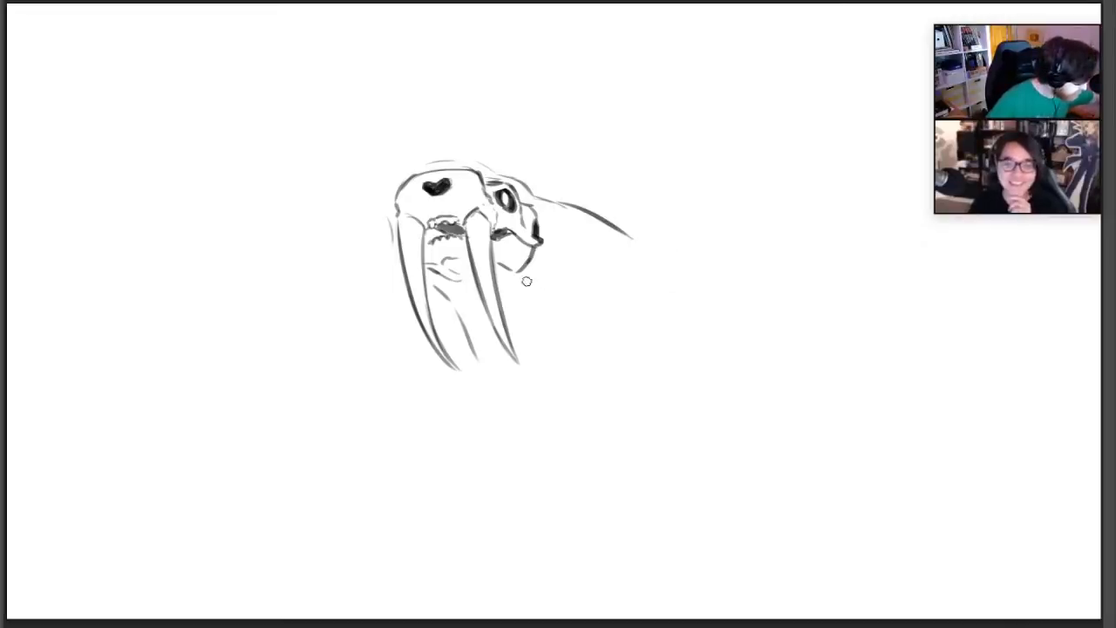
Sketch small rounded neck vertebrae behind the jaw and a large rounded shoulder blade at the base of the neck
left_click_drag(526, 282, 565, 282)
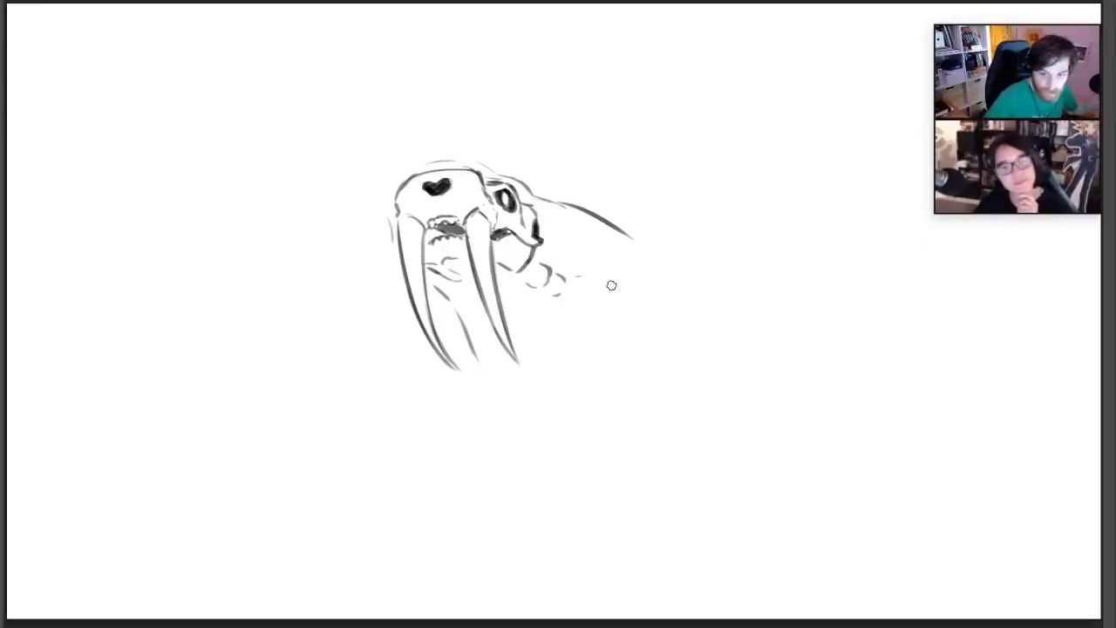
mouse_move(591, 275)
left_mouse_down()
mouse_move(585, 296)
mouse_move(635, 261)
left_mouse_up()
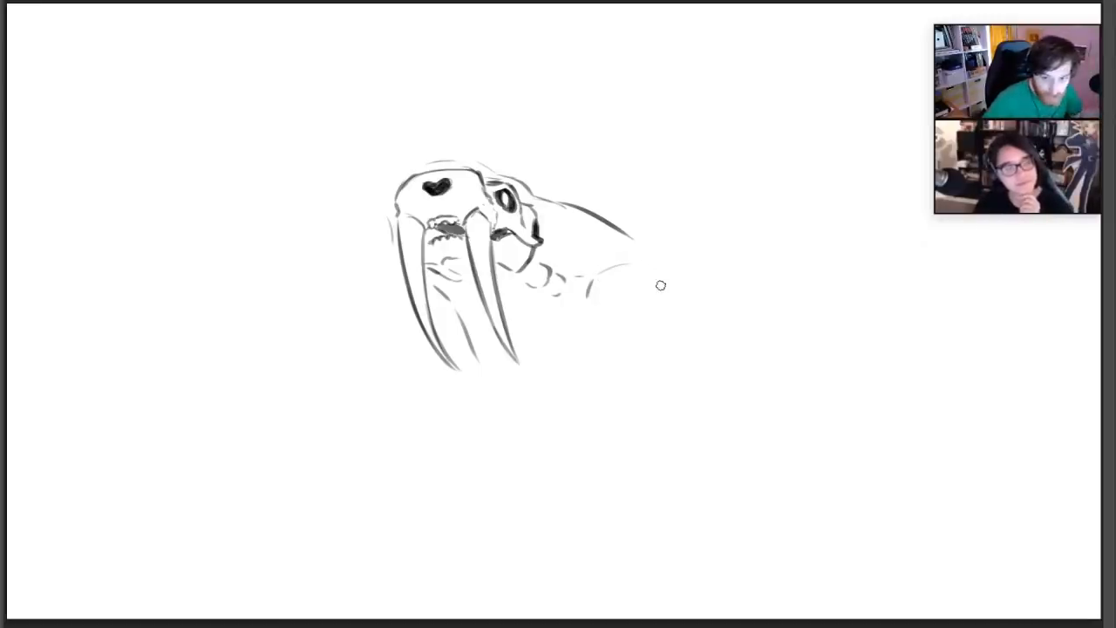
left_click_drag(590, 287, 590, 321)
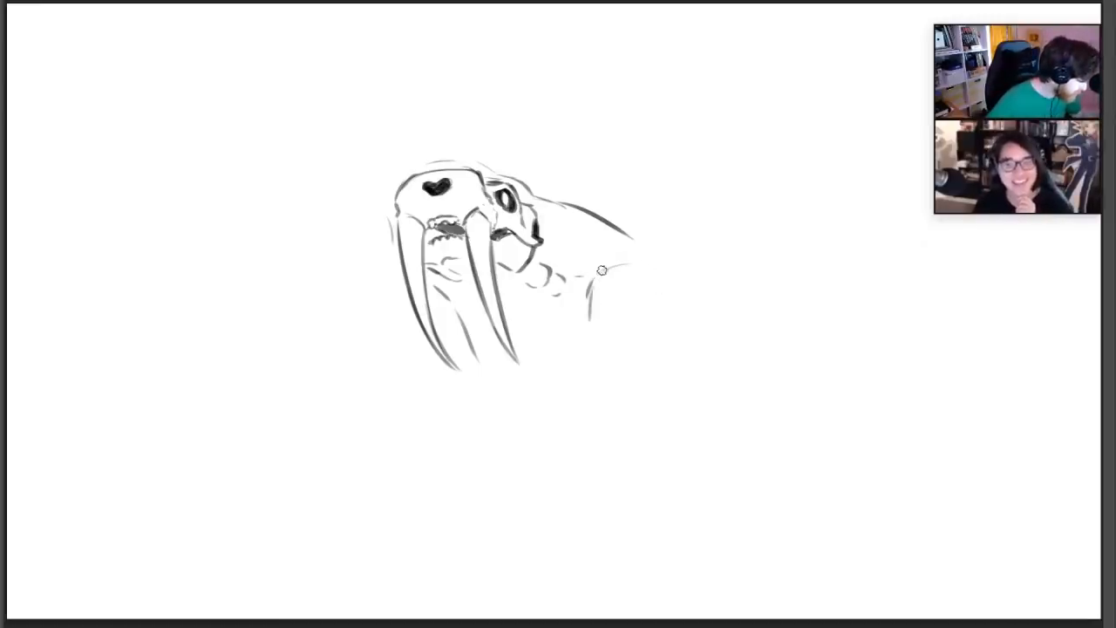
left_click_drag(602, 269, 664, 253)
left_click_drag(664, 307, 643, 325)
left_click_drag(672, 267, 676, 294)
left_click_drag(670, 303, 656, 315)
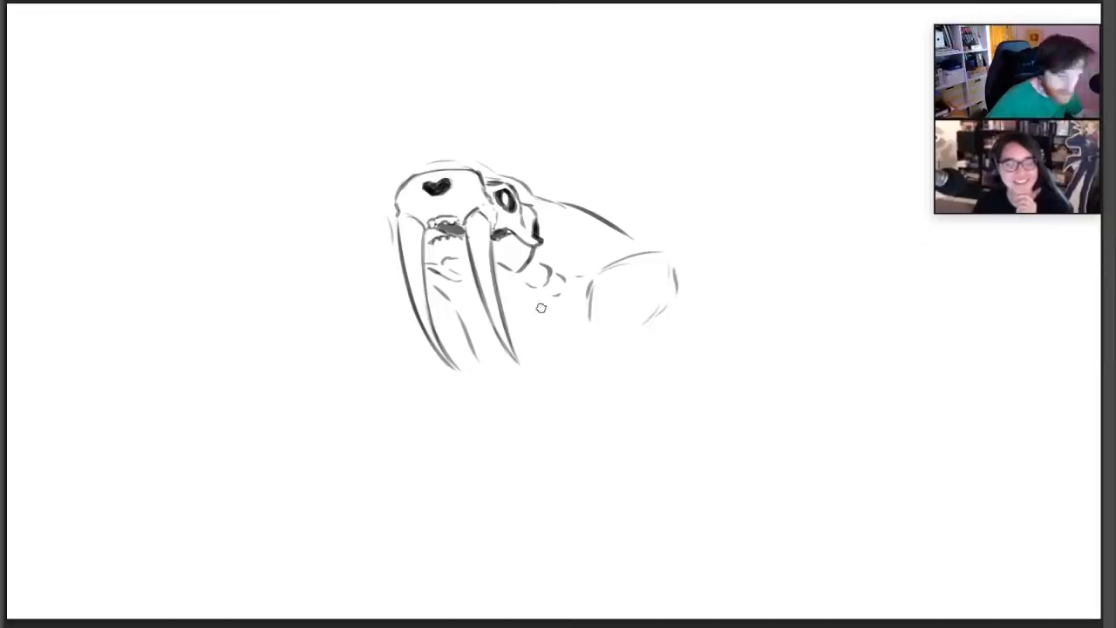
left_click_drag(522, 301, 539, 324)
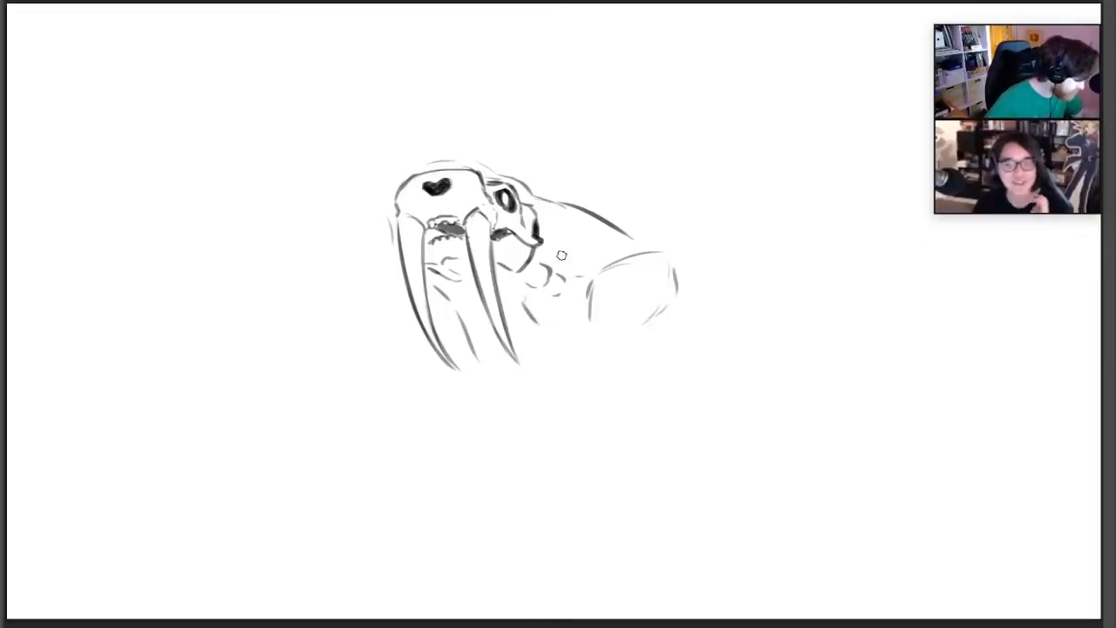
left_click_drag(556, 260, 580, 263)
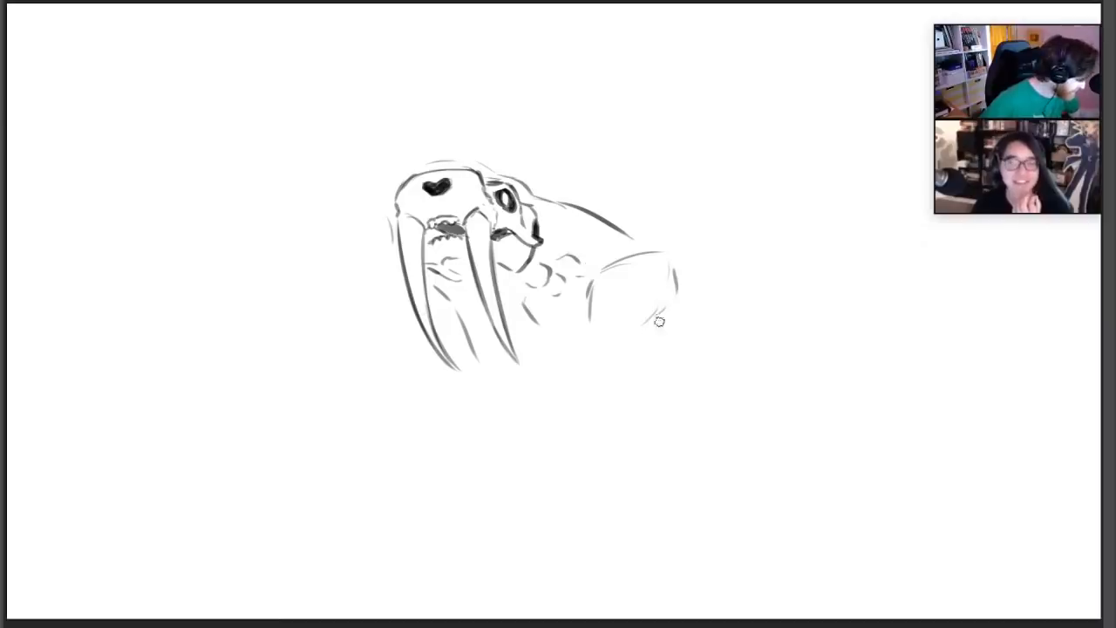
Close the lower edge of the shoulder and draw a rounded joint with a bent foreleg extending down from it
mouse_move(664, 315)
left_mouse_down()
mouse_move(579, 353)
mouse_move(606, 356)
left_mouse_up()
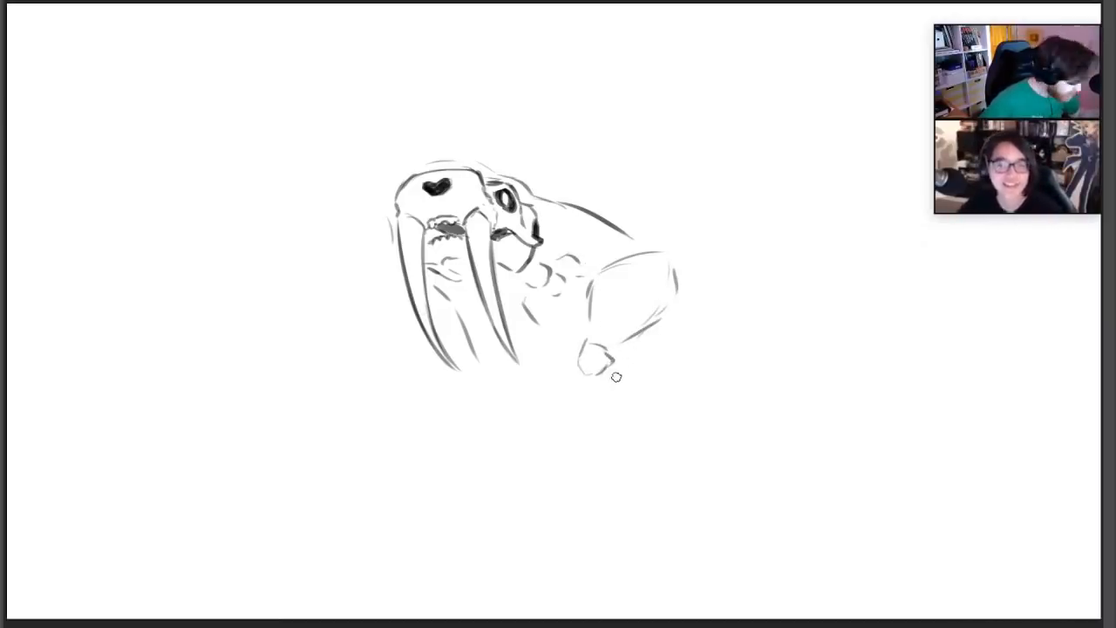
mouse_move(612, 364)
left_mouse_down()
mouse_move(641, 417)
mouse_move(702, 444)
mouse_move(678, 475)
mouse_move(746, 510)
left_mouse_up()
left_click_drag(679, 469, 702, 551)
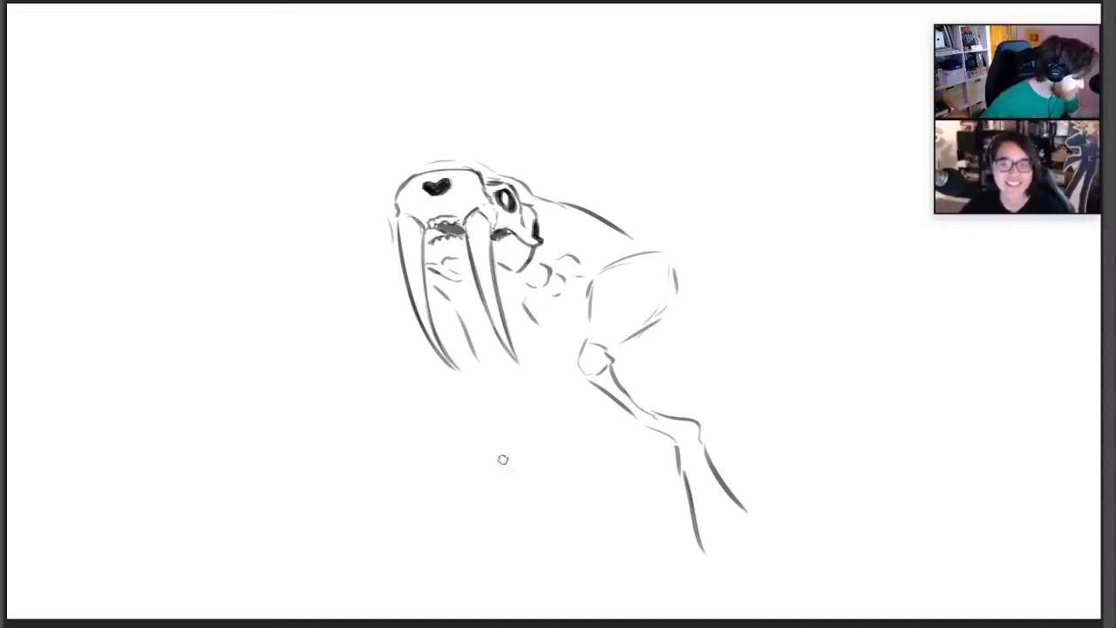
Sketch a curved chest line below the tusks and extend the back line past the shoulder
mouse_move(481, 375)
left_mouse_down()
mouse_move(488, 427)
mouse_move(541, 480)
left_mouse_up()
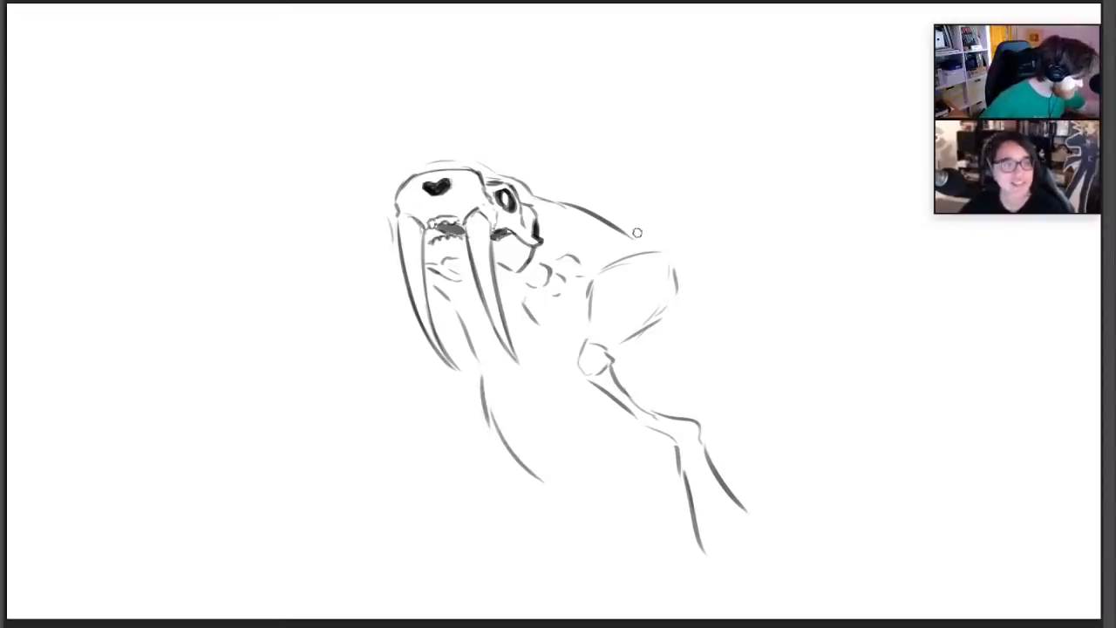
left_click_drag(631, 232, 739, 281)
left_click_drag(473, 387, 472, 416)
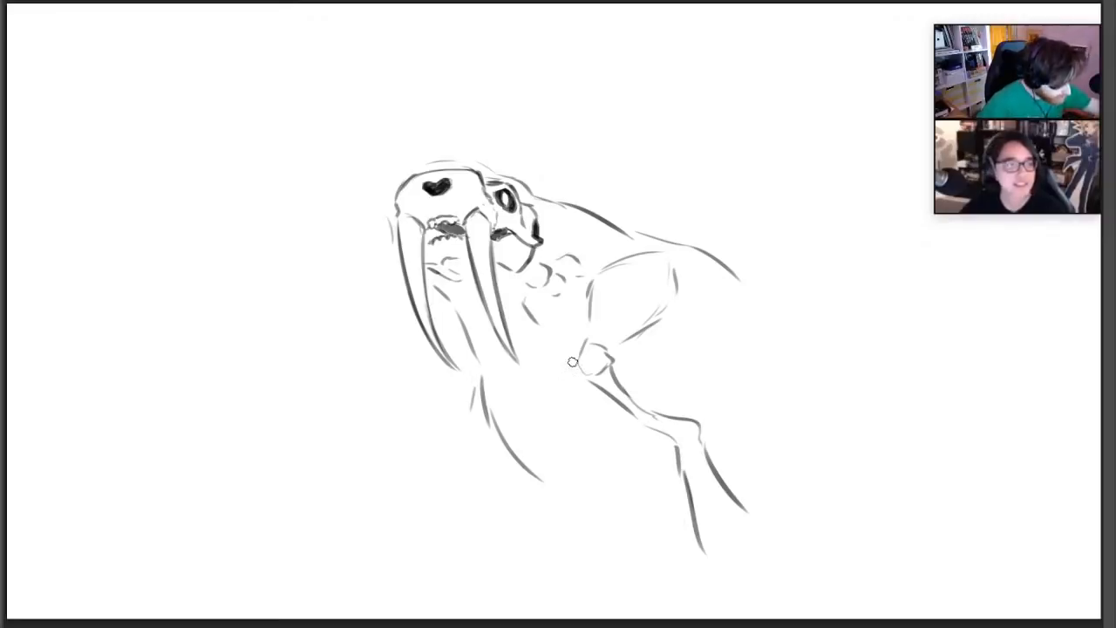
Move the whole creature sketch up and to the right on the canvas with a free transform, keeping its size
key("ctrl+t")
left_click_drag(584, 229, 523, 155)
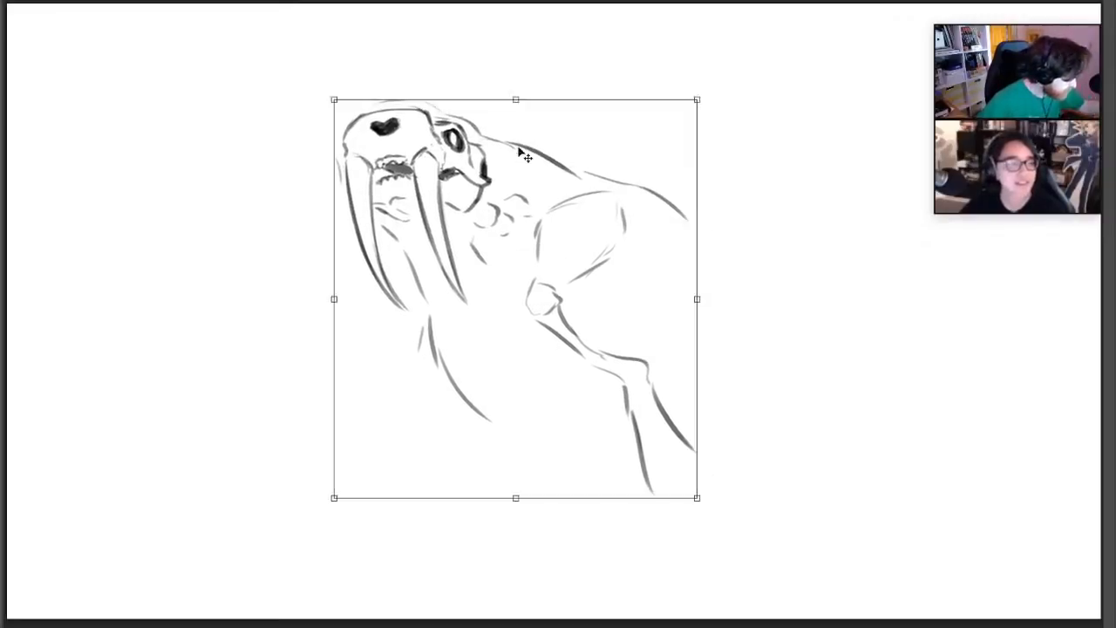
left_click_drag(592, 190, 702, 178)
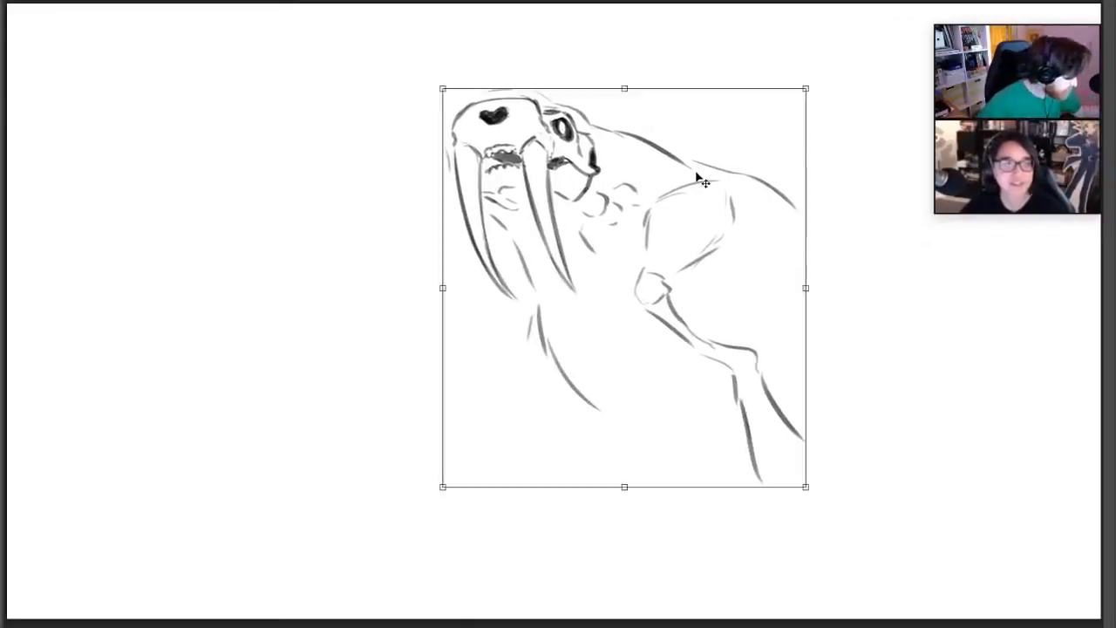
key("Return")
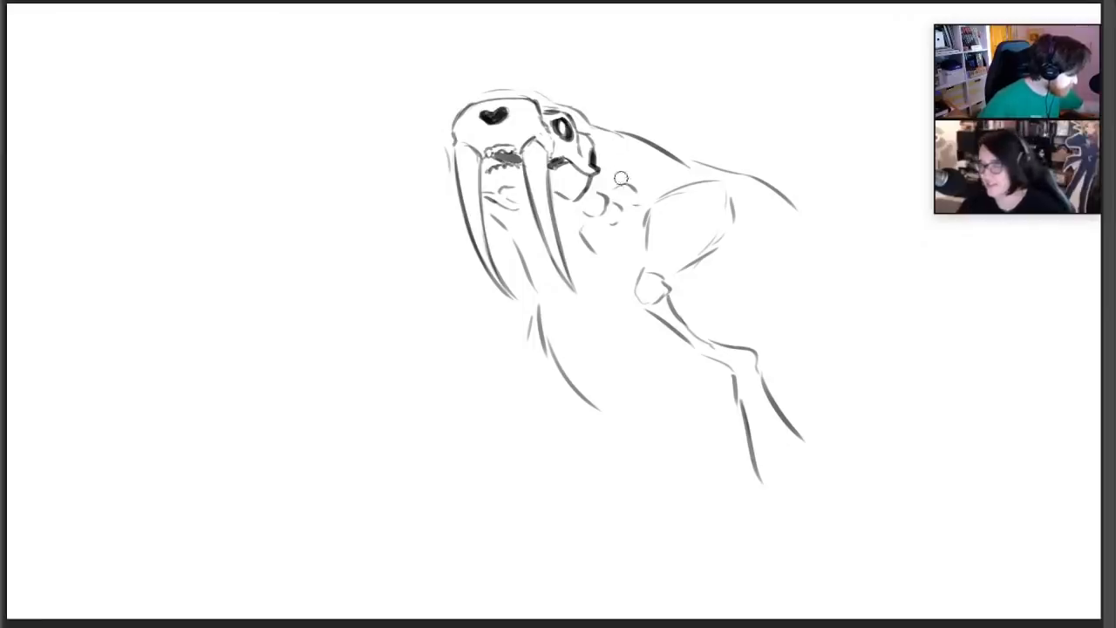
Erase the neck, shoulder and foreleg lines, replacing them with a large rounded back outline and a slanting chest line
mouse_move(621, 179)
left_mouse_down()
mouse_move(581, 229)
mouse_move(619, 190)
left_mouse_up()
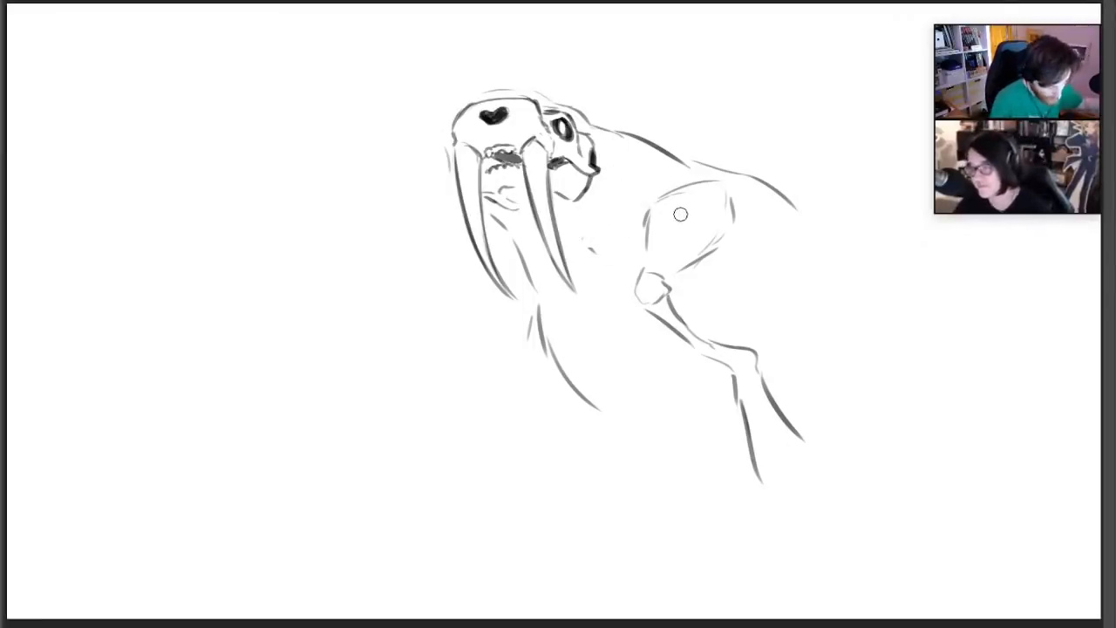
mouse_move(636, 148)
left_mouse_down()
mouse_move(711, 173)
mouse_move(667, 201)
mouse_move(643, 324)
mouse_move(682, 294)
mouse_move(695, 299)
mouse_move(777, 381)
mouse_move(766, 431)
mouse_move(566, 378)
mouse_move(747, 444)
left_mouse_up()
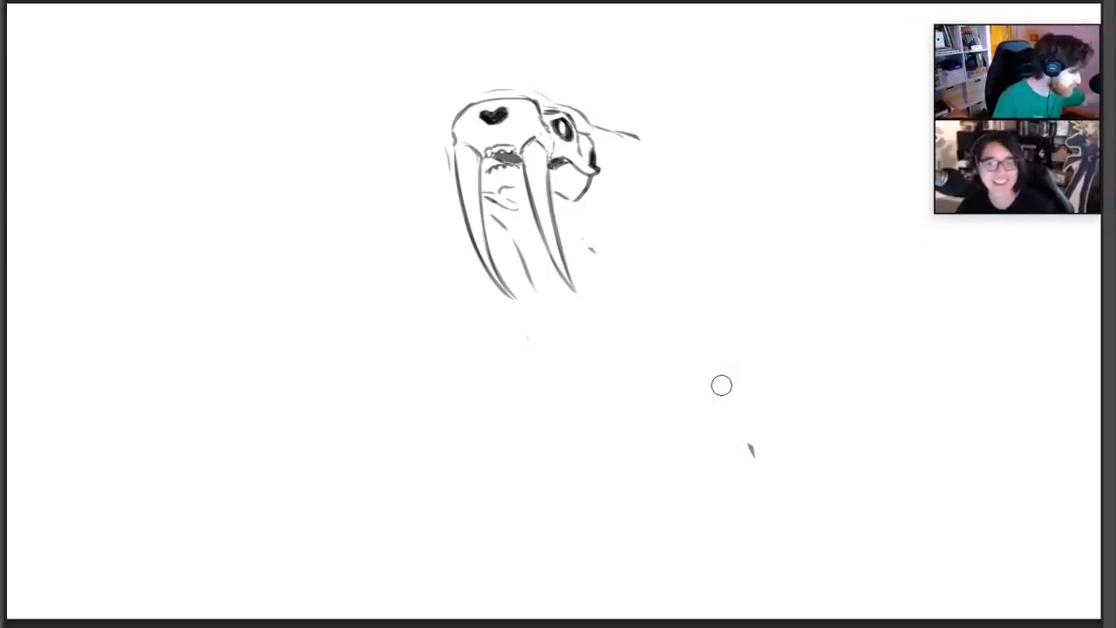
mouse_move(627, 133)
left_mouse_down()
mouse_move(697, 162)
mouse_move(763, 253)
left_mouse_up()
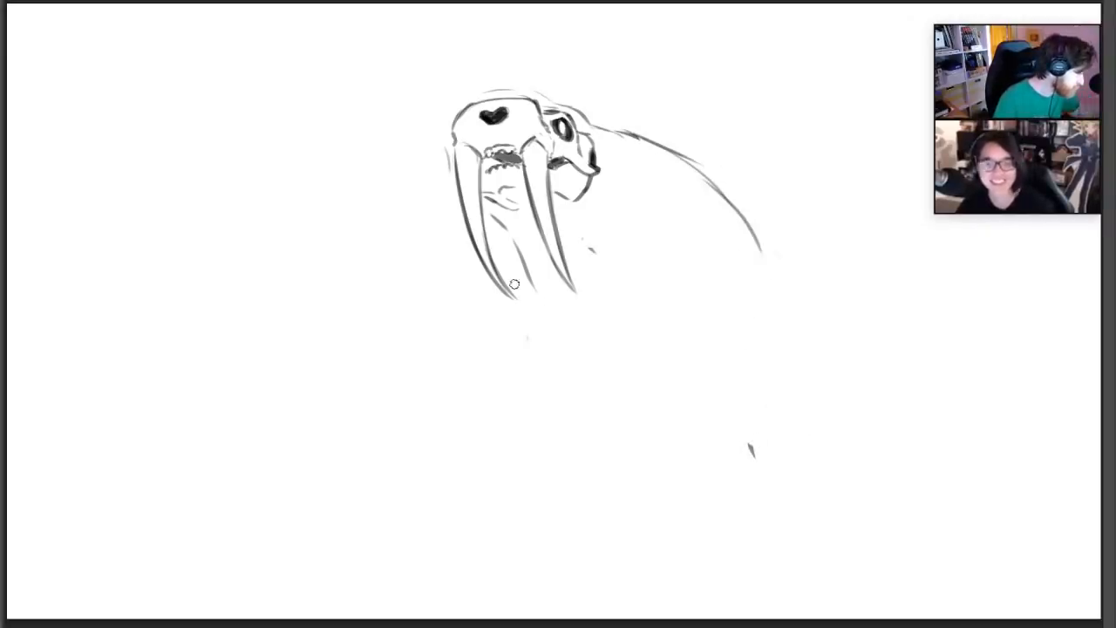
left_click_drag(490, 288, 441, 373)
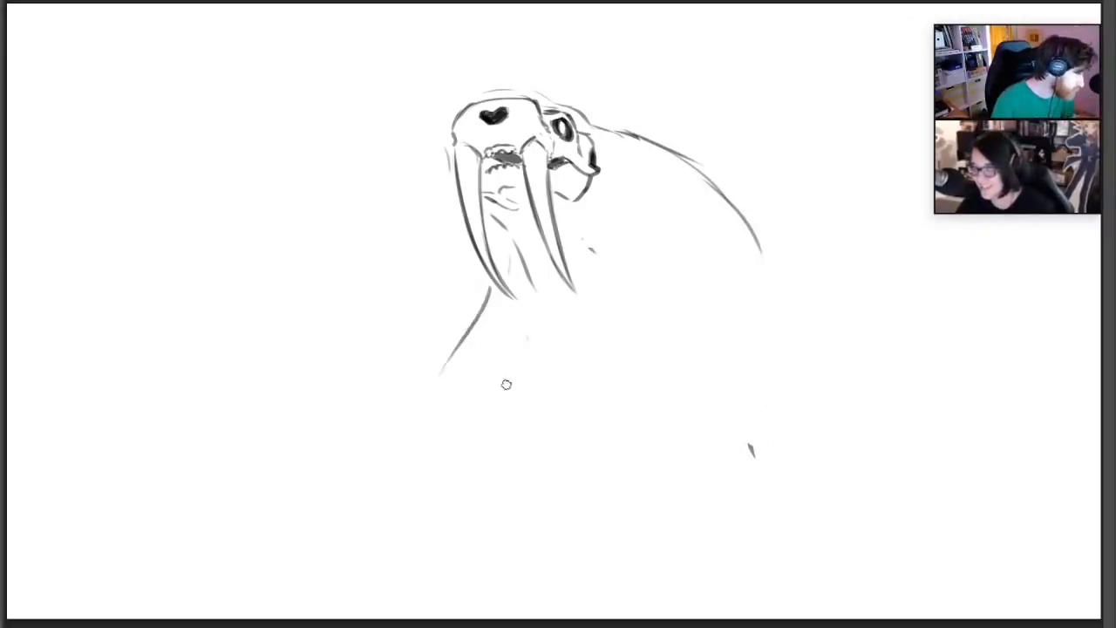
left_click_drag(748, 222, 782, 324)
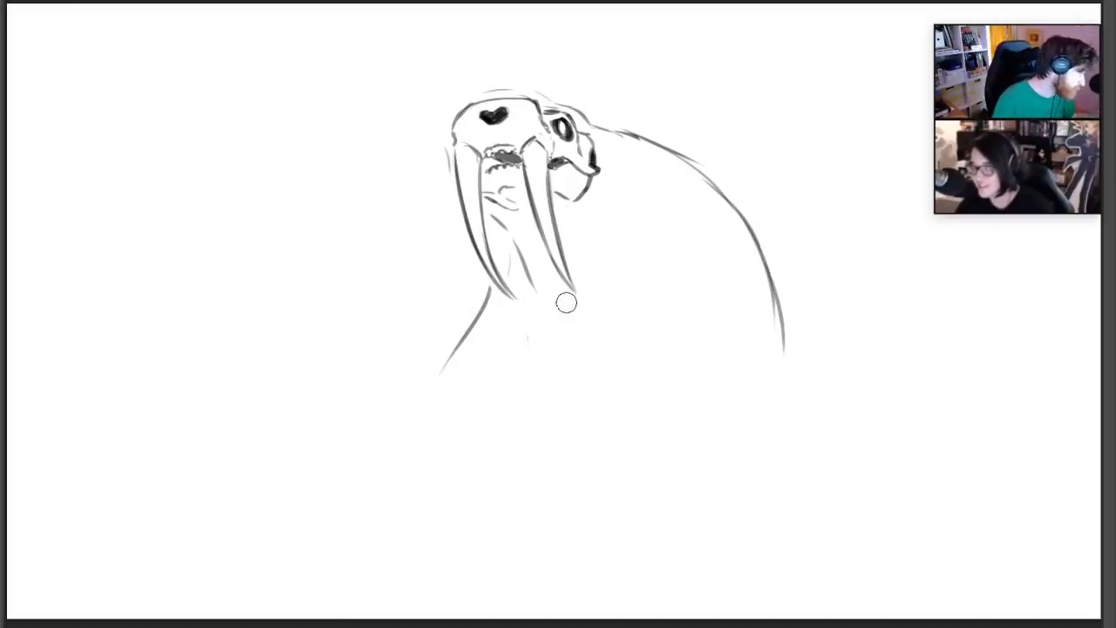
Redraw the upper back as a darker line from behind the skull, and add an outline around the forehead
left_click_drag(723, 167, 630, 129)
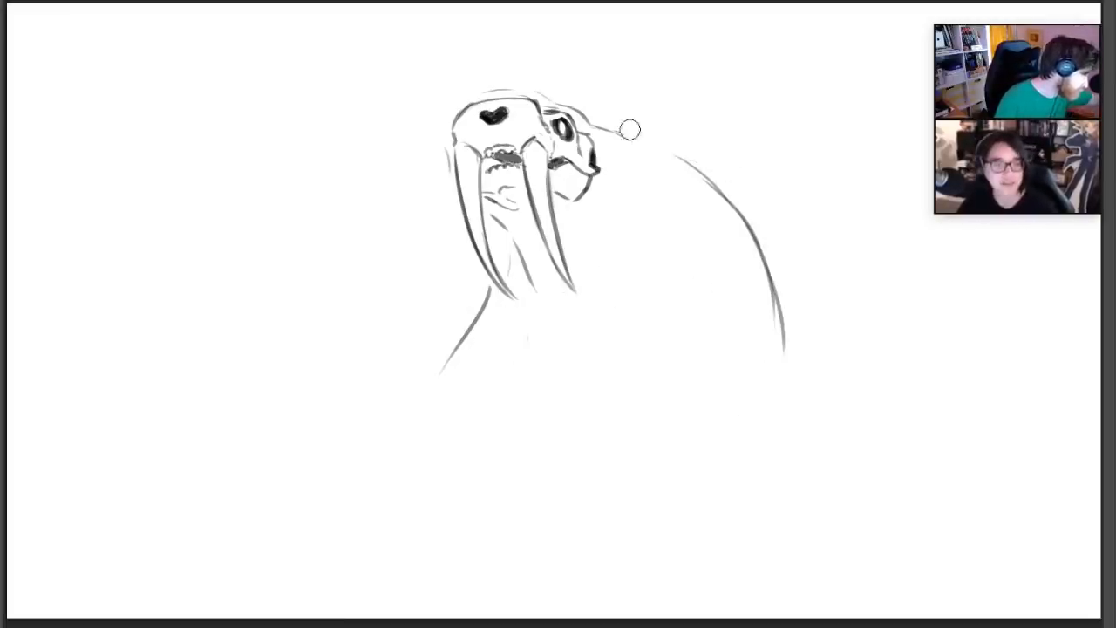
left_click_drag(444, 132, 463, 99)
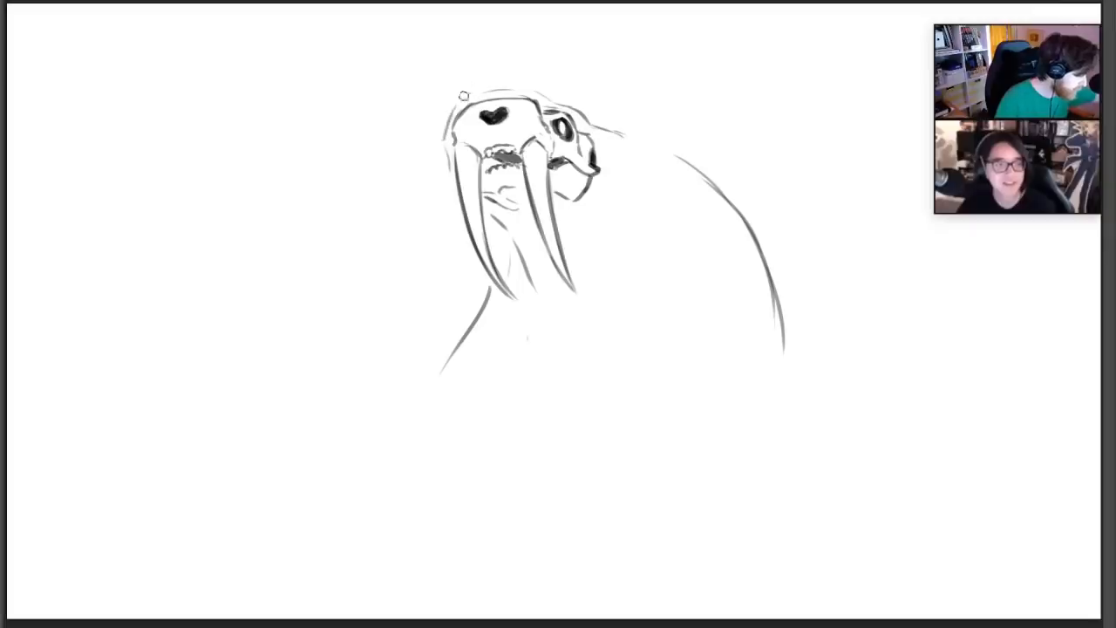
mouse_move(600, 124)
left_mouse_down()
mouse_move(656, 140)
mouse_move(692, 179)
left_mouse_up()
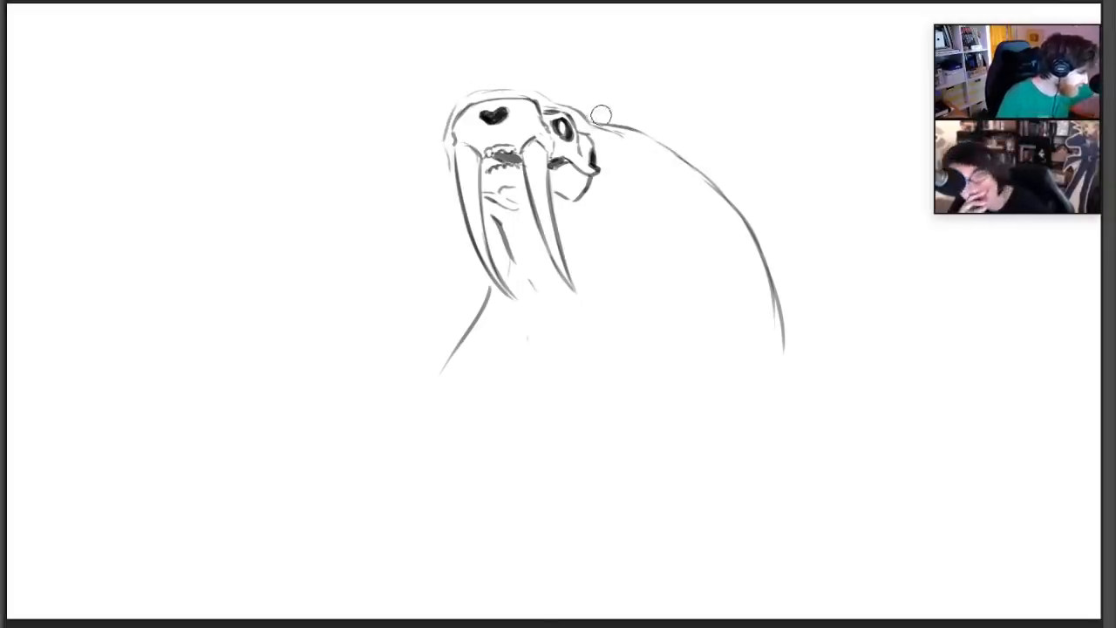
left_click_drag(601, 115, 686, 135)
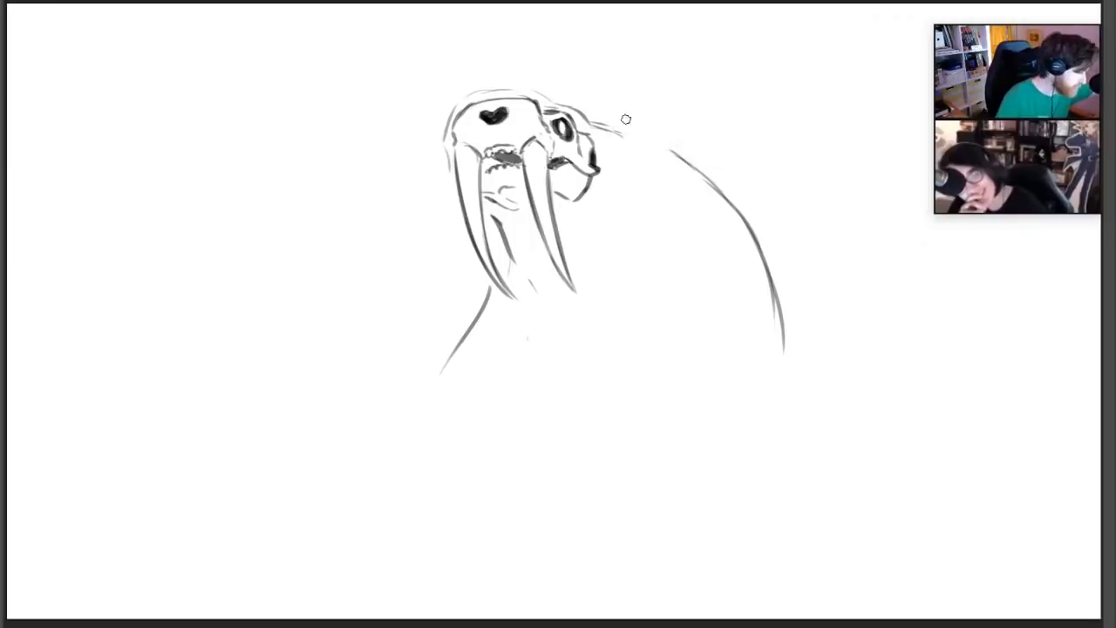
left_click_drag(597, 121, 714, 202)
left_click_drag(641, 141, 716, 197)
left_click_drag(682, 159, 735, 210)
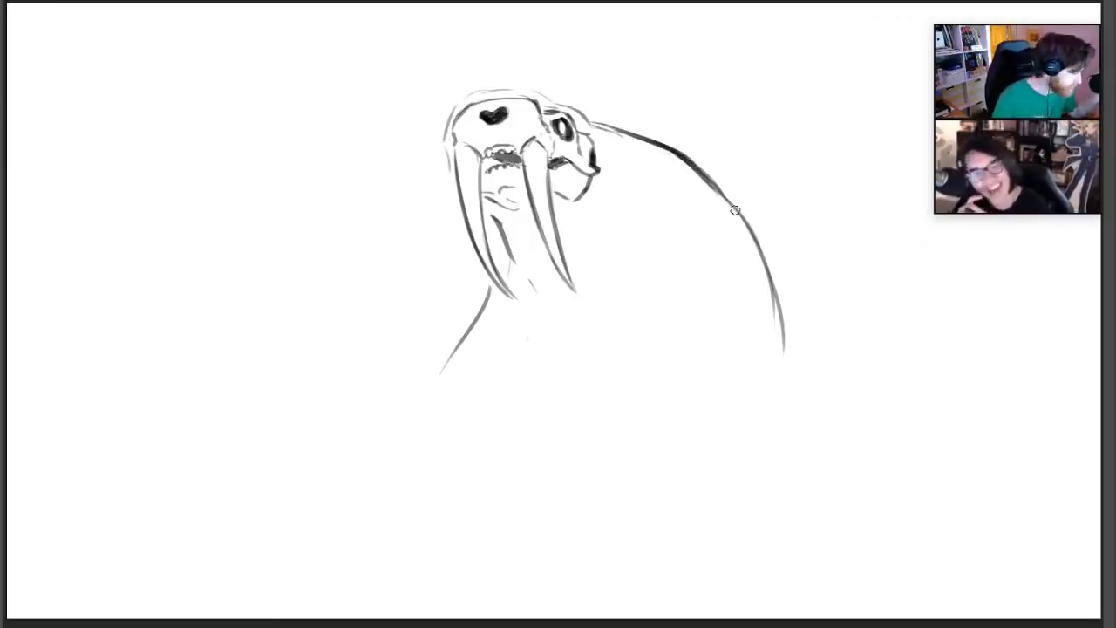
left_click_drag(562, 104, 598, 123)
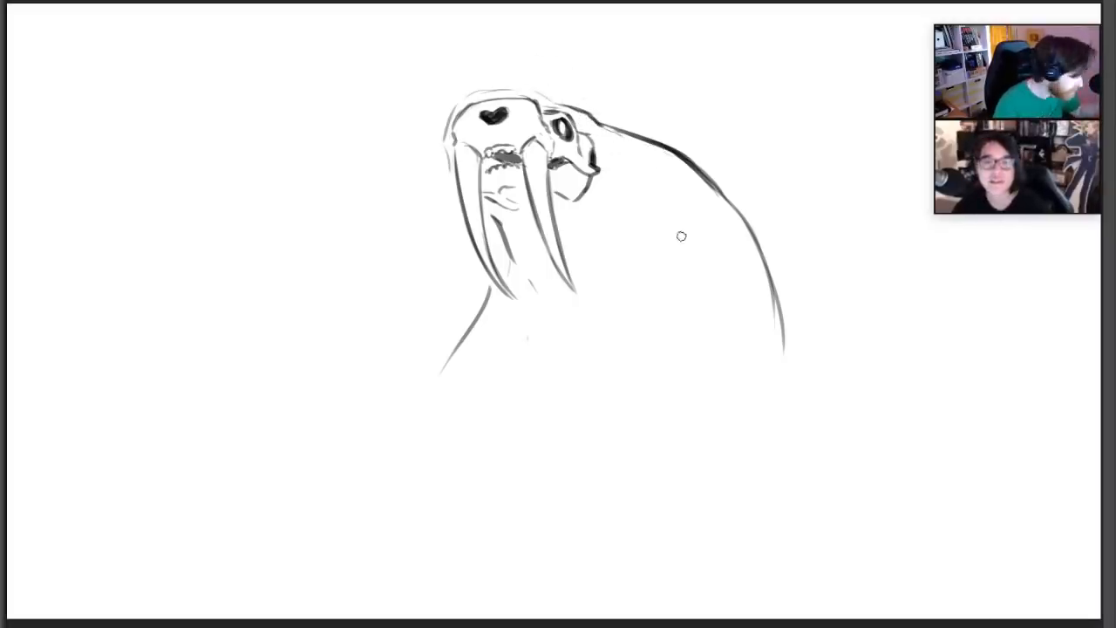
Sketch light curved contour lines on the creature's flank and on the chest below the tusks
left_click_drag(688, 211, 679, 289)
left_click_drag(706, 230, 725, 325)
left_click_drag(743, 288, 720, 333)
left_click_drag(721, 260, 671, 347)
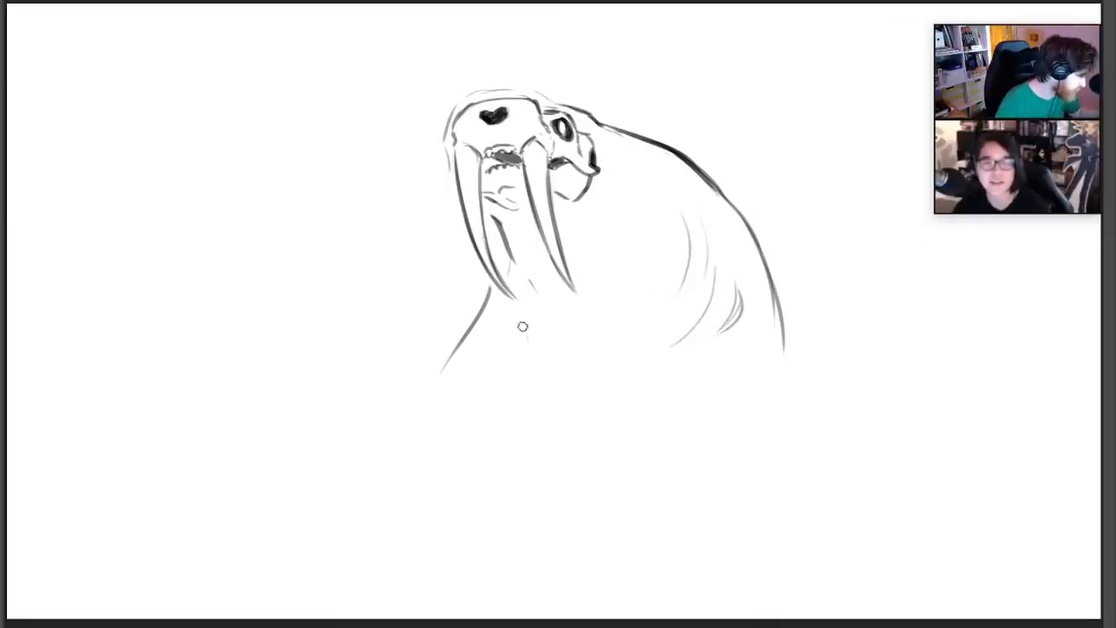
mouse_move(532, 277)
left_mouse_down()
mouse_move(550, 326)
mouse_move(570, 337)
mouse_move(562, 367)
left_mouse_up()
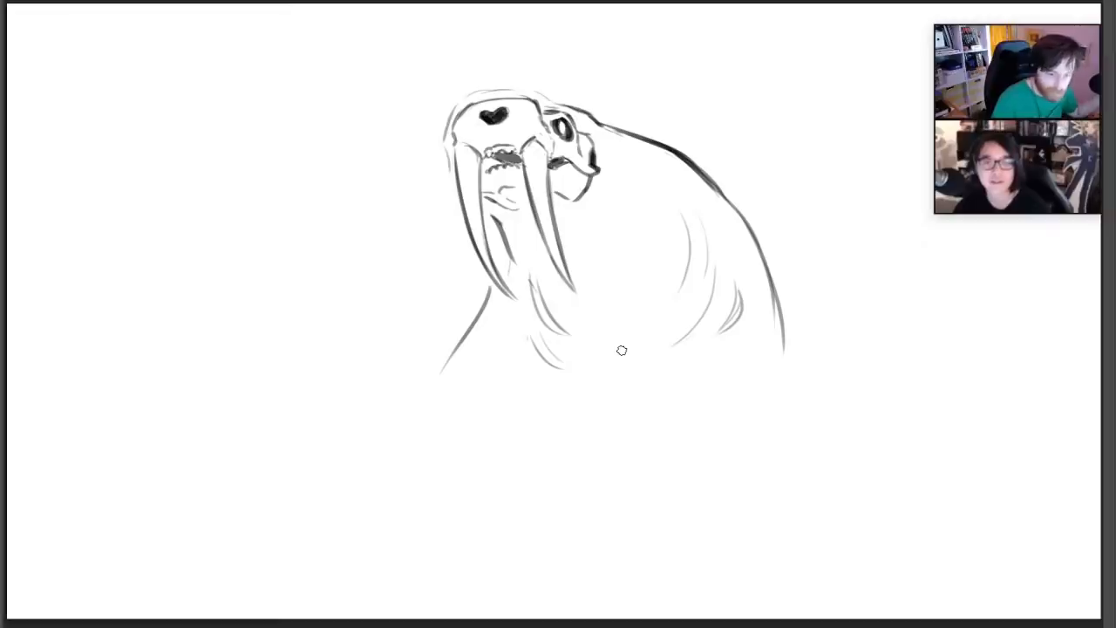
Sketch a tapering limb trailing down and outward from the lower end of the back line
left_click_drag(772, 310, 763, 367)
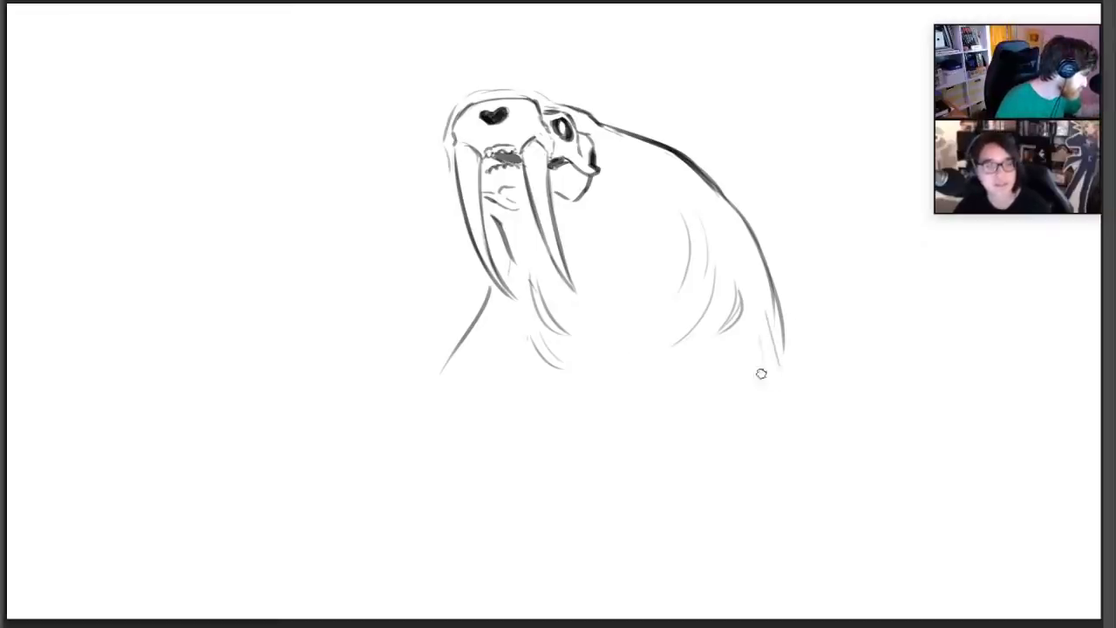
mouse_move(742, 324)
left_mouse_down()
mouse_move(779, 384)
mouse_move(842, 408)
mouse_move(846, 436)
left_mouse_up()
left_click_drag(825, 399, 903, 445)
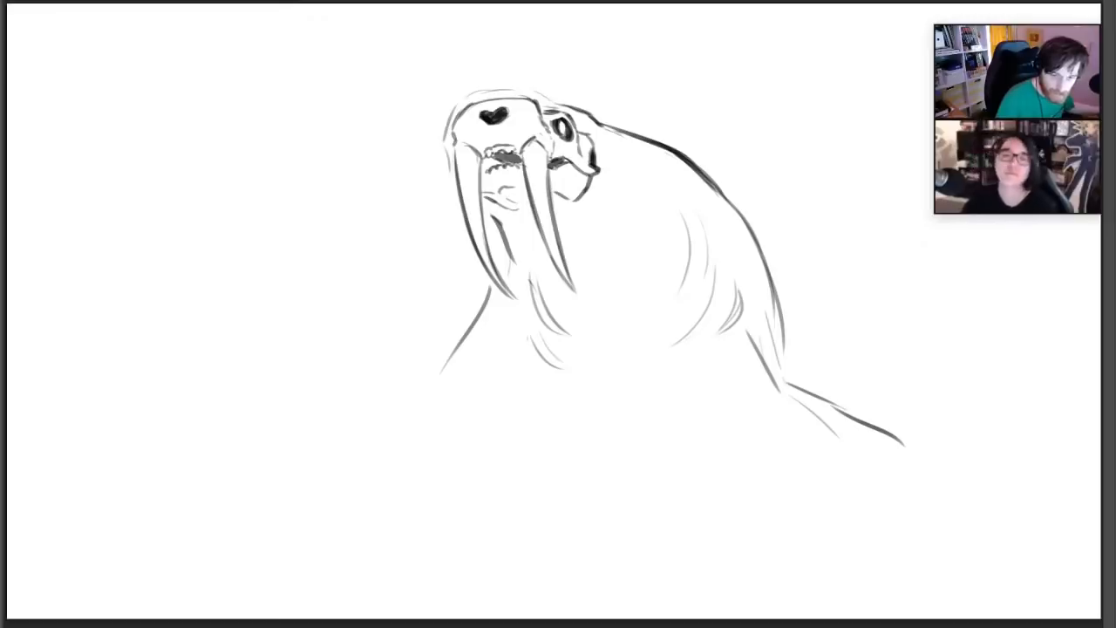
key("super+Tab")
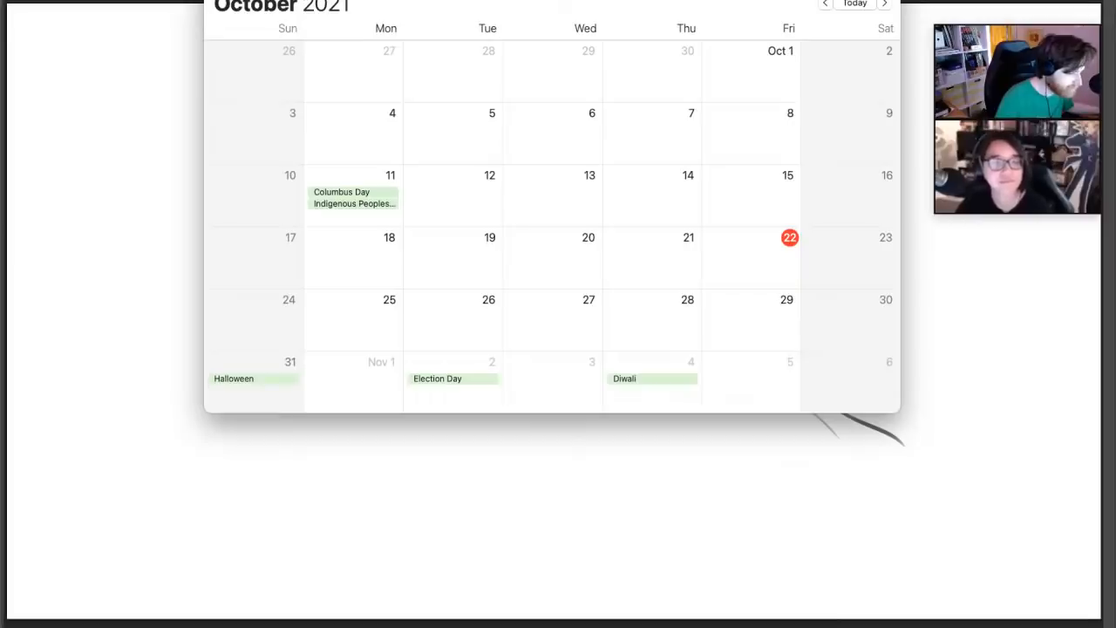
left_click_drag(558, 2, 0, 0)
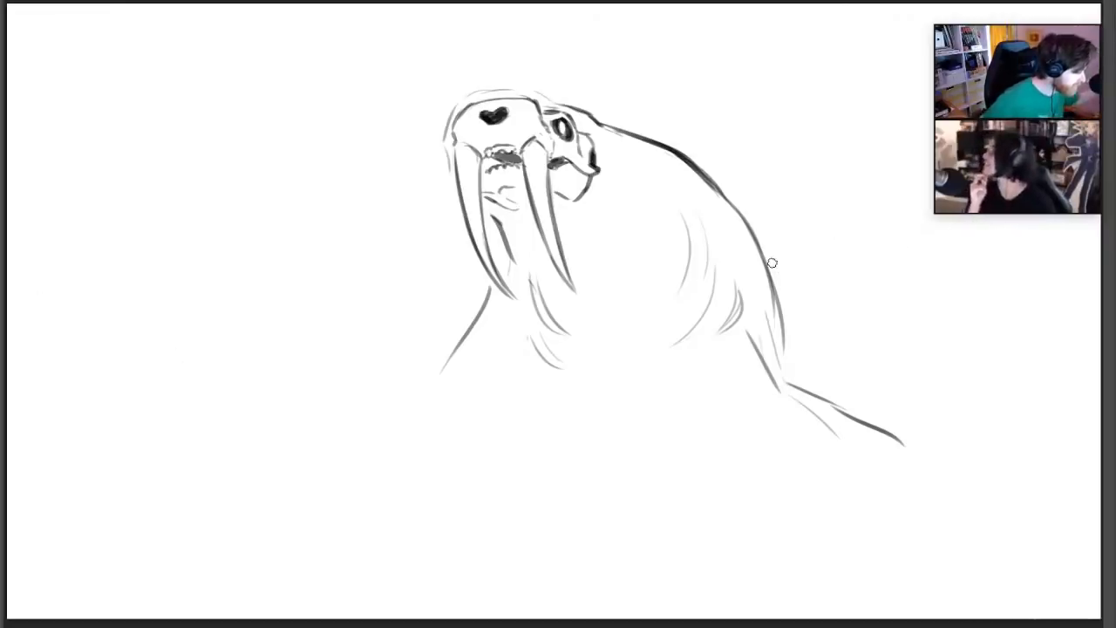
Refine the teeth between and behind the tusks and touch up the brow line of the skull
mouse_move(493, 173)
left_mouse_down()
mouse_move(484, 183)
mouse_move(489, 159)
left_mouse_up()
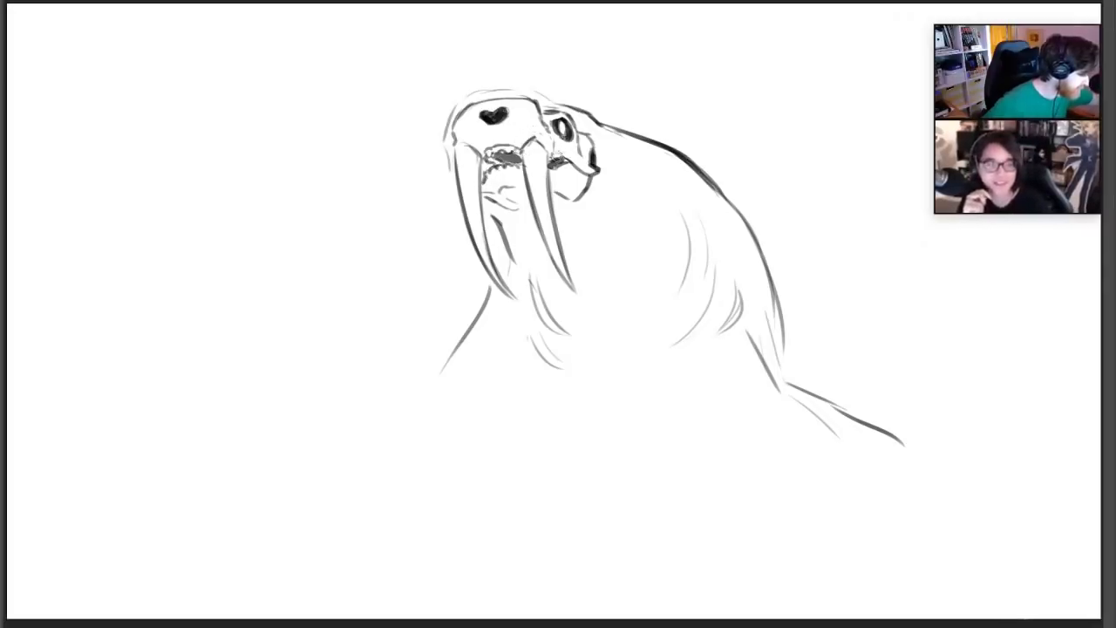
mouse_move(557, 157)
left_mouse_down()
mouse_move(570, 157)
mouse_move(552, 153)
left_mouse_up()
left_click_drag(523, 100, 539, 102)
Erase the trailing limb and sketch a curved shoulder contour just inside the back line
key("e")
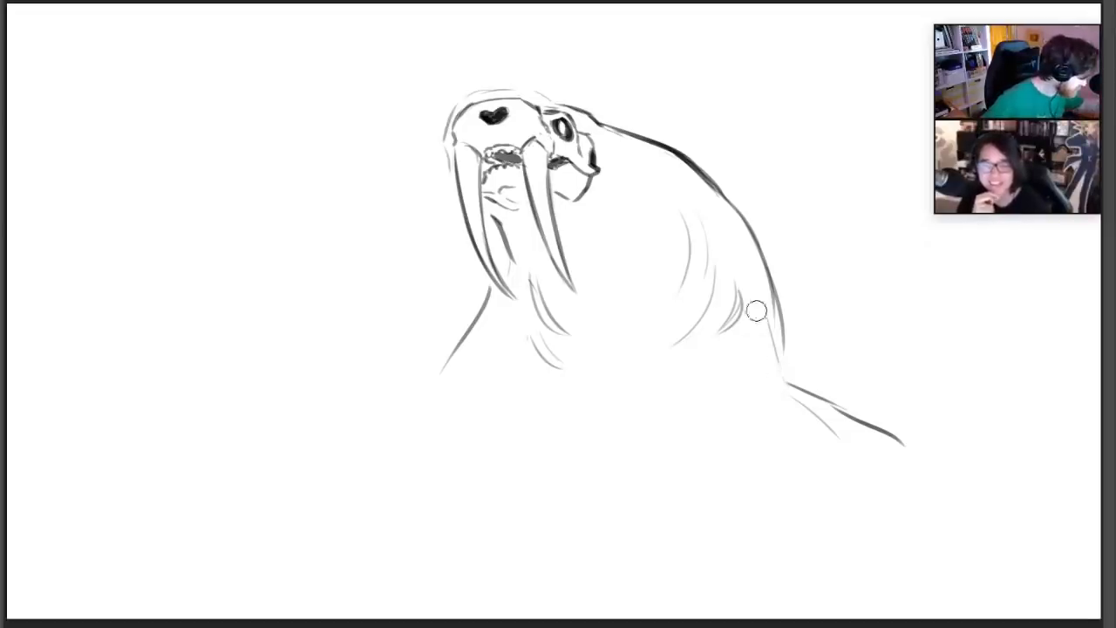
mouse_move(755, 308)
left_mouse_down()
mouse_move(820, 398)
mouse_move(823, 380)
left_mouse_up()
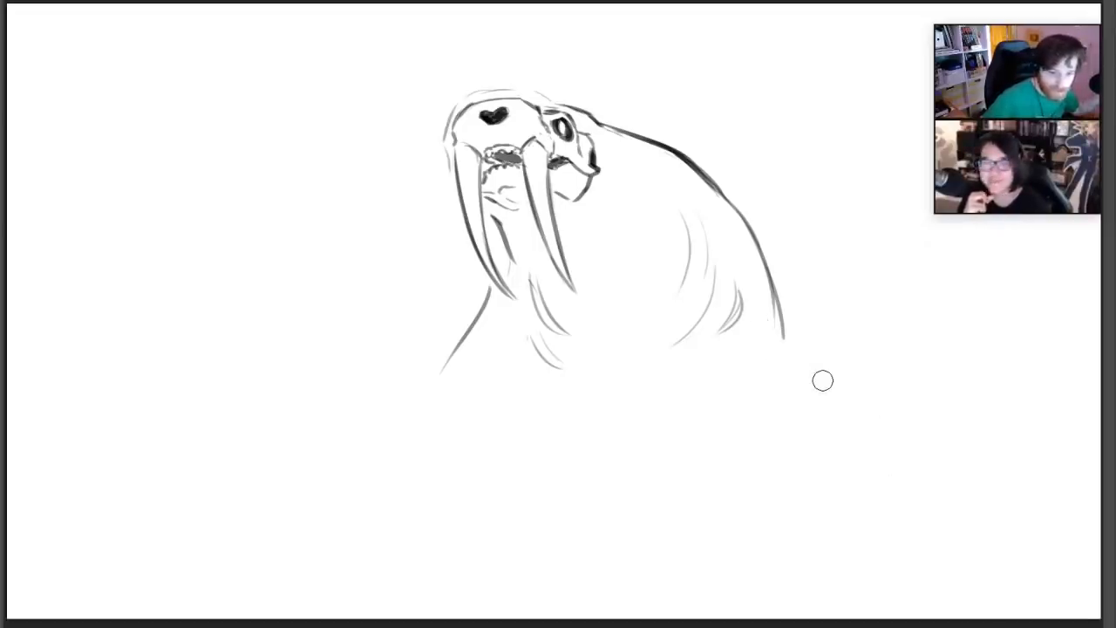
key("b")
left_click_drag(702, 205, 754, 286)
left_click_drag(736, 231, 747, 319)
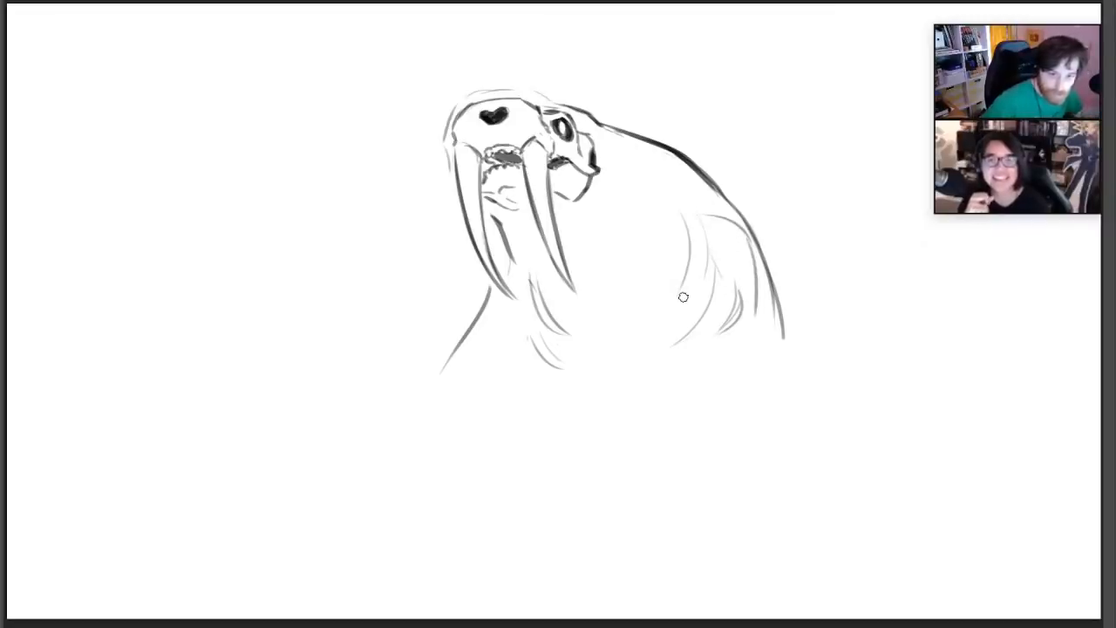
Outline a rounded upper arm on the chest below the tusks and erase the light curves inside it
mouse_move(518, 354)
left_mouse_down()
mouse_move(534, 281)
mouse_move(541, 374)
left_mouse_up()
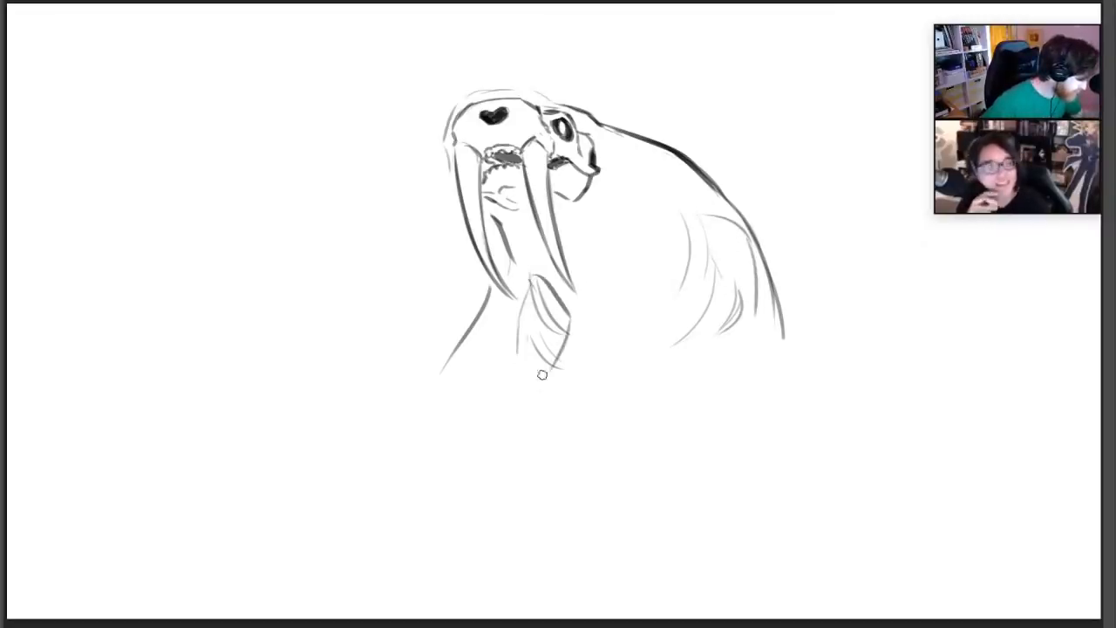
left_click_drag(508, 335, 522, 371)
mouse_move(548, 283)
left_mouse_down()
mouse_move(565, 348)
mouse_move(549, 363)
left_mouse_up()
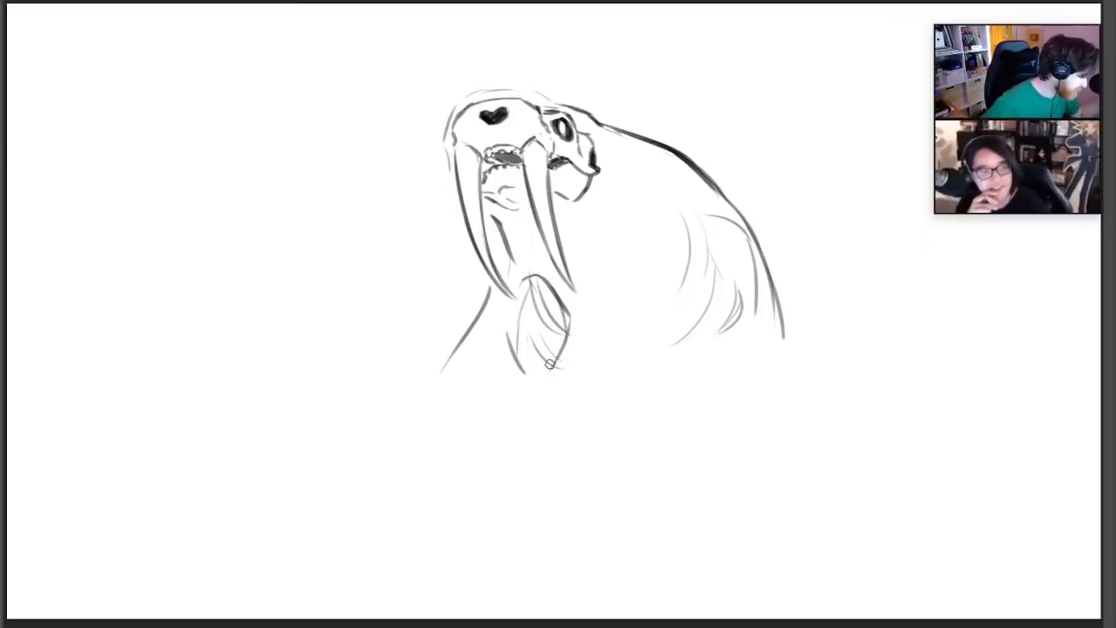
key("e")
mouse_move(536, 291)
left_mouse_down()
mouse_move(552, 322)
mouse_move(523, 322)
mouse_move(532, 299)
mouse_move(528, 326)
left_mouse_up()
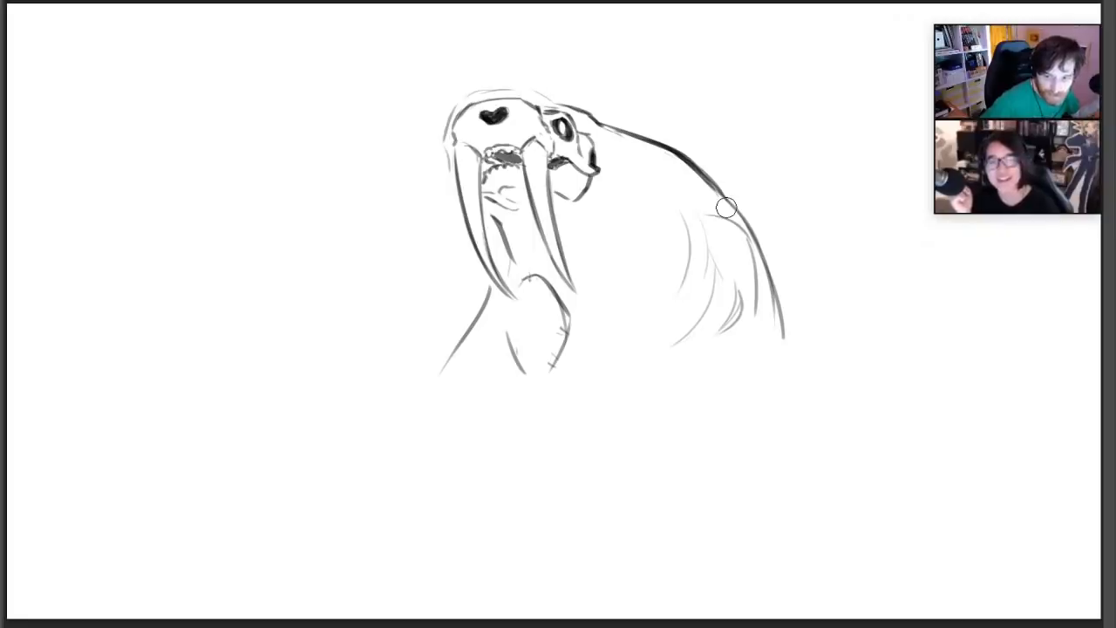
Connect the shoulder contour to the back line and sketch a bent arm with a straight forearm extending outward
key("b")
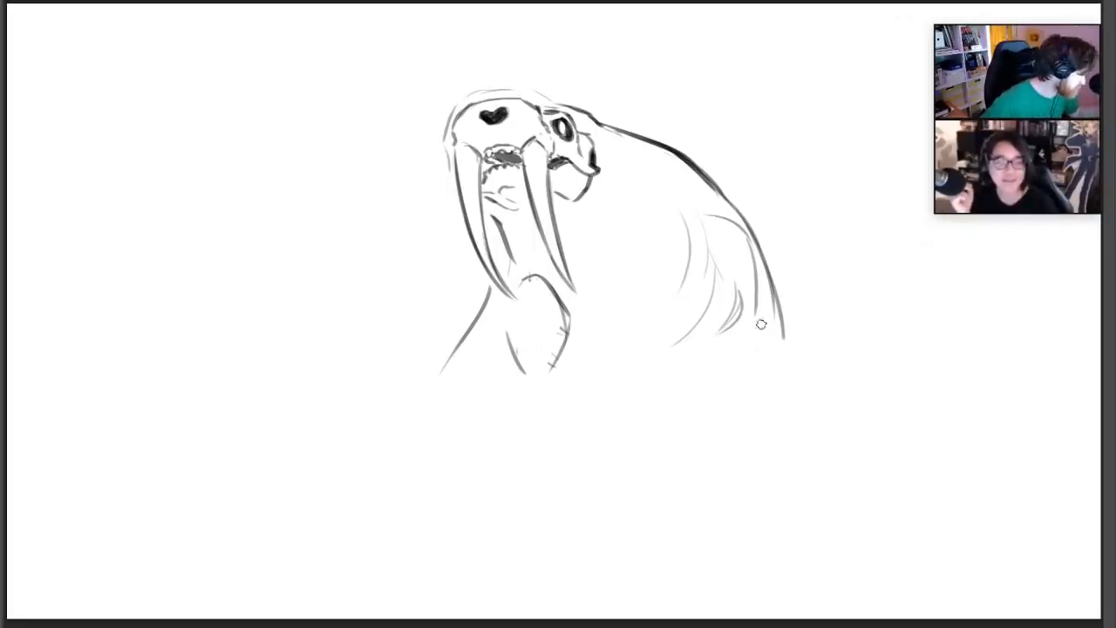
left_click_drag(757, 297, 776, 319)
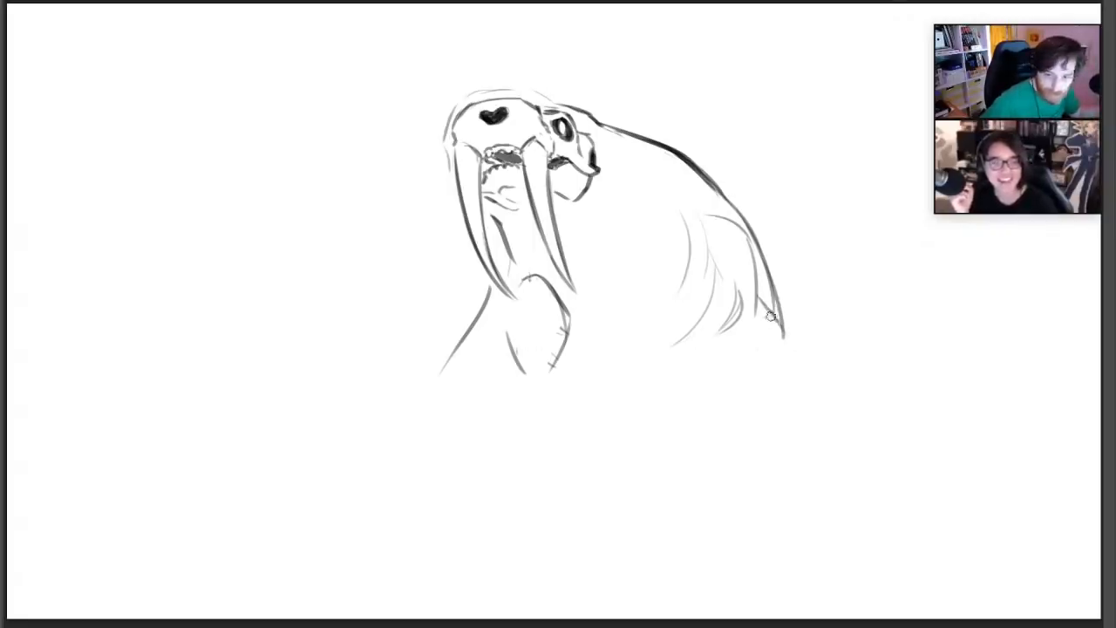
left_click_drag(759, 312, 710, 384)
mouse_move(719, 344)
left_mouse_down()
mouse_move(693, 397)
mouse_move(776, 410)
left_mouse_up()
left_click_drag(708, 394, 789, 426)
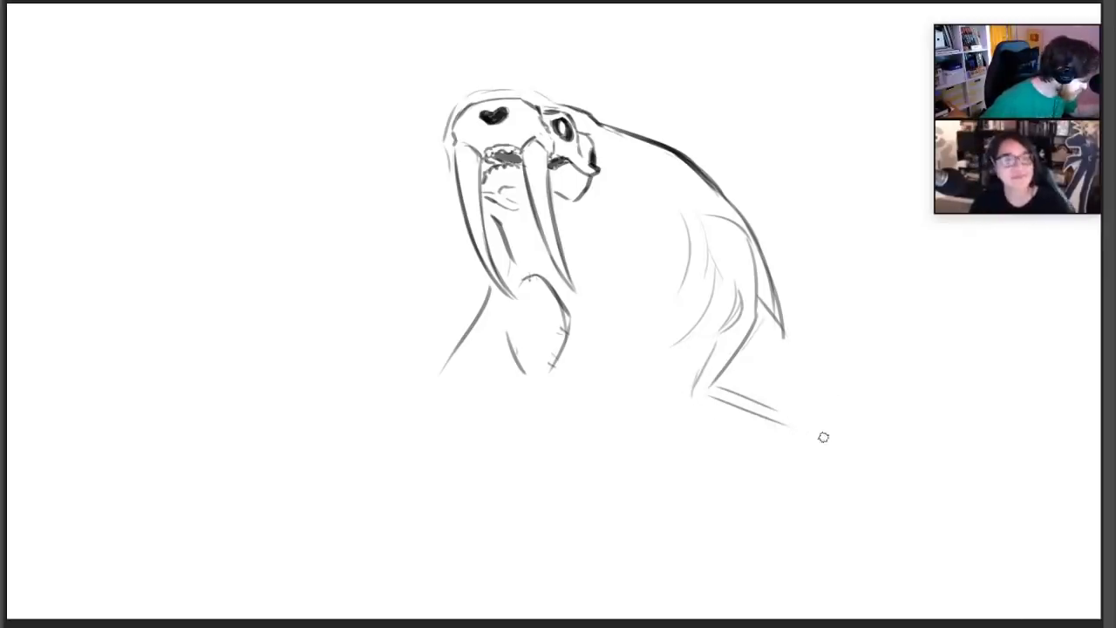
Sketch curved flippers on both sides of the lower body and redraw the chest line behind the far tusk
mouse_move(801, 427)
left_mouse_down()
mouse_move(820, 481)
mouse_move(910, 490)
left_mouse_up()
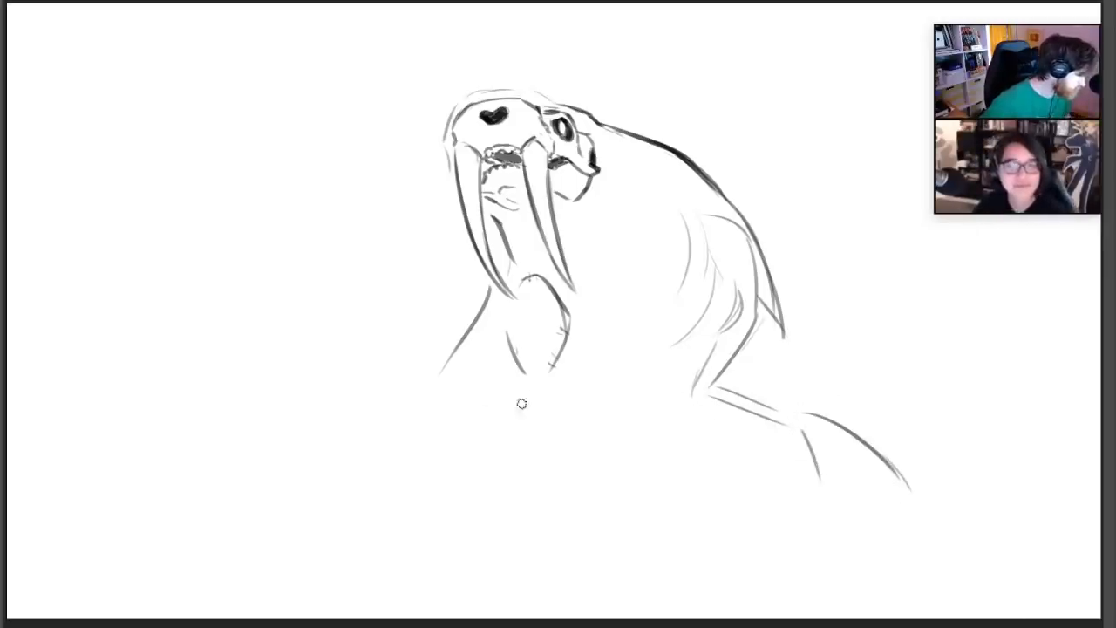
mouse_move(531, 390)
left_mouse_down()
mouse_move(516, 420)
mouse_move(436, 456)
mouse_move(391, 515)
left_mouse_up()
left_click_drag(488, 460, 455, 540)
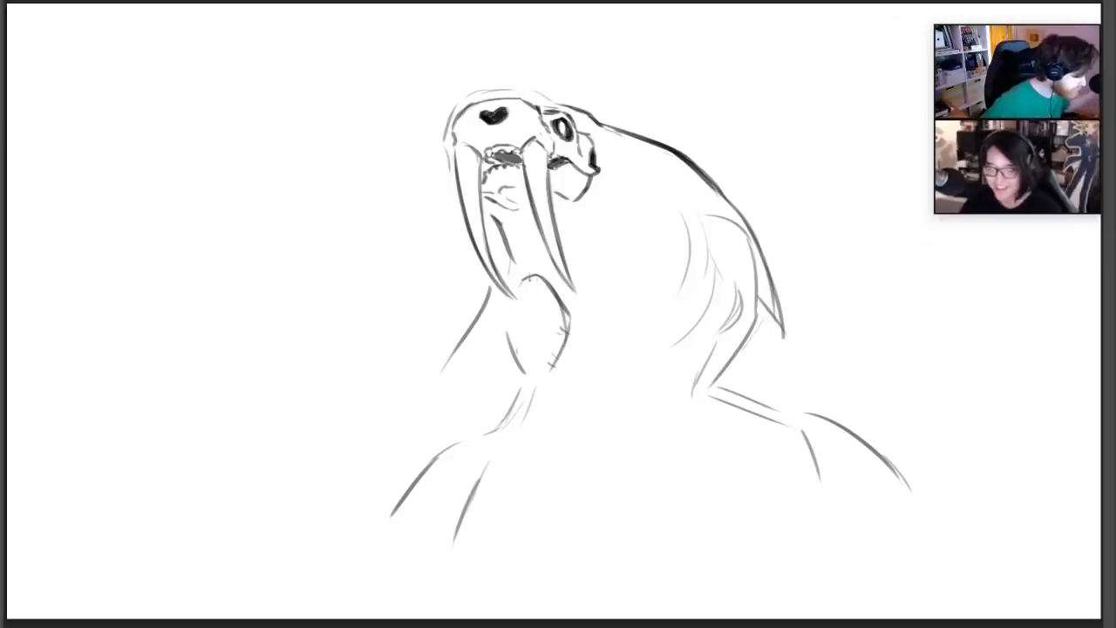
left_click_drag(502, 244, 437, 384)
Erase the shoulder, arm and flank contours inside the body, keeping the back line and both flippers
key("e")
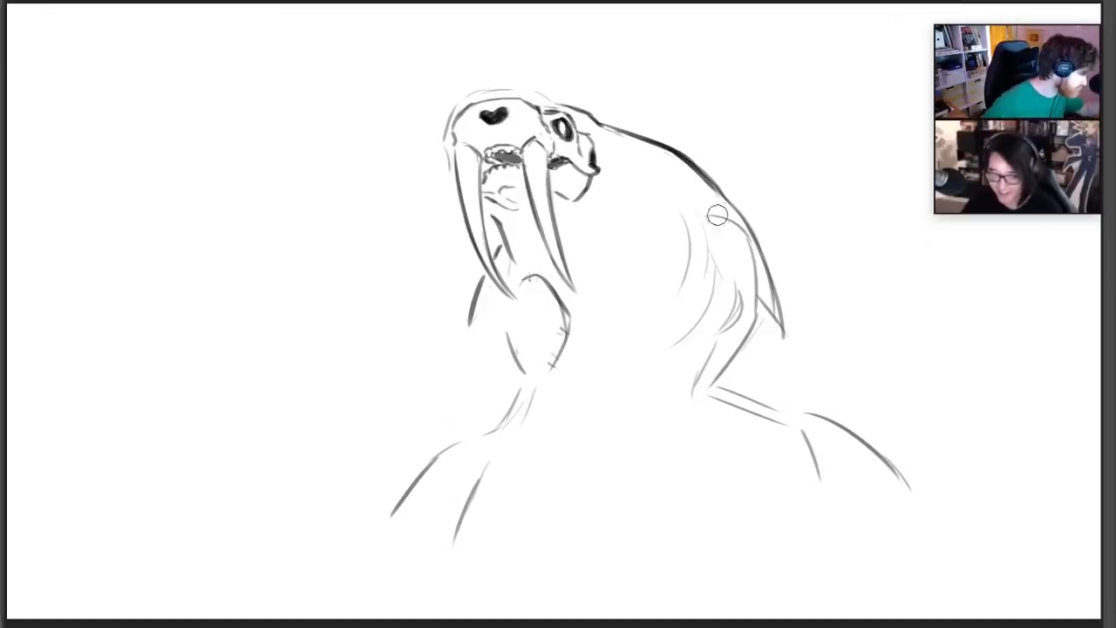
mouse_move(717, 216)
left_mouse_down()
mouse_move(750, 302)
mouse_move(731, 327)
mouse_move(714, 400)
left_mouse_up()
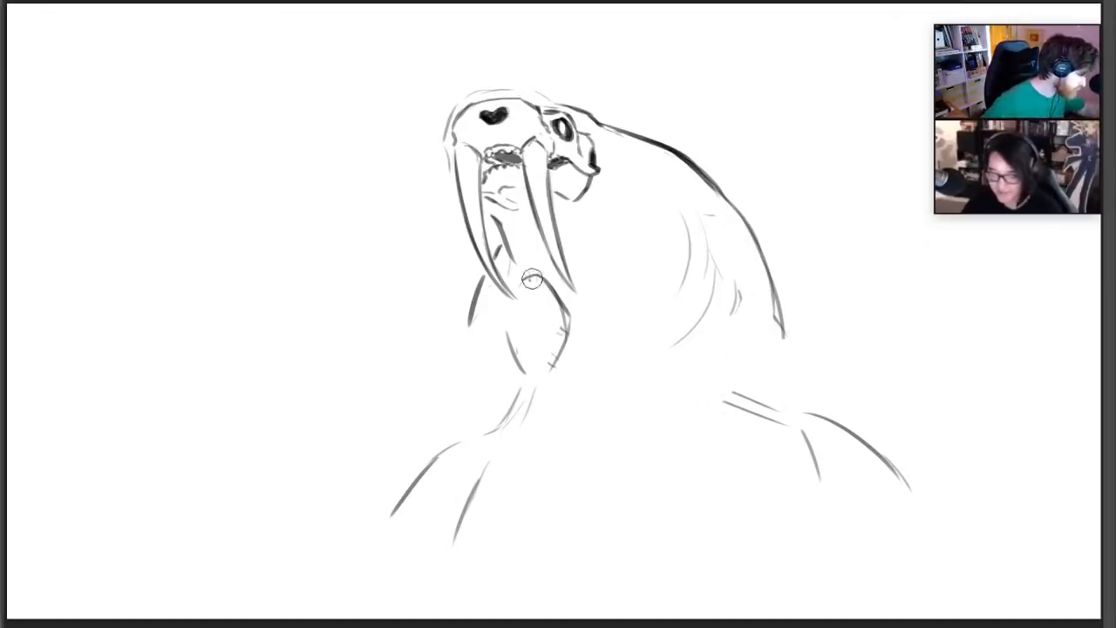
mouse_move(531, 278)
left_mouse_down()
mouse_move(524, 285)
mouse_move(548, 297)
mouse_move(524, 350)
mouse_move(630, 351)
mouse_move(677, 242)
mouse_move(707, 215)
mouse_move(733, 300)
left_mouse_up()
mouse_move(816, 367)
left_mouse_down()
mouse_move(735, 376)
mouse_move(703, 305)
mouse_move(689, 312)
left_mouse_up()
Draw small rounded vertebrae below the jaw, and add small bumps on the upper back and between the tusks
key("b")
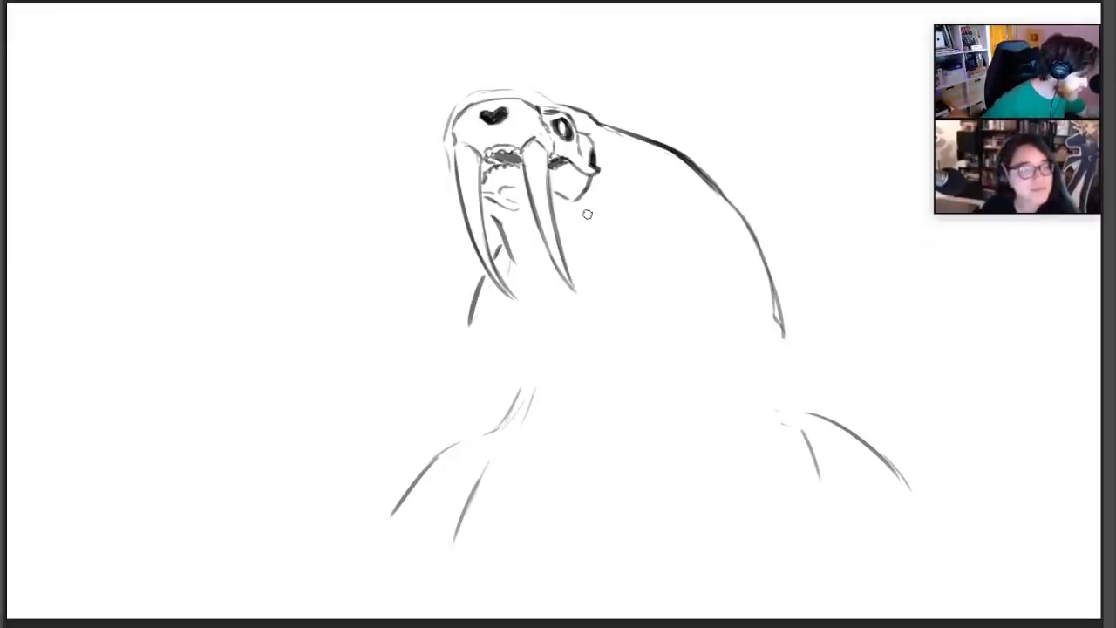
mouse_move(587, 211)
left_mouse_down()
mouse_move(601, 215)
mouse_move(587, 222)
mouse_move(594, 235)
mouse_move(611, 234)
mouse_move(605, 247)
left_mouse_up()
mouse_move(642, 162)
left_mouse_down()
mouse_move(669, 169)
mouse_move(649, 161)
left_mouse_up()
left_click(670, 192)
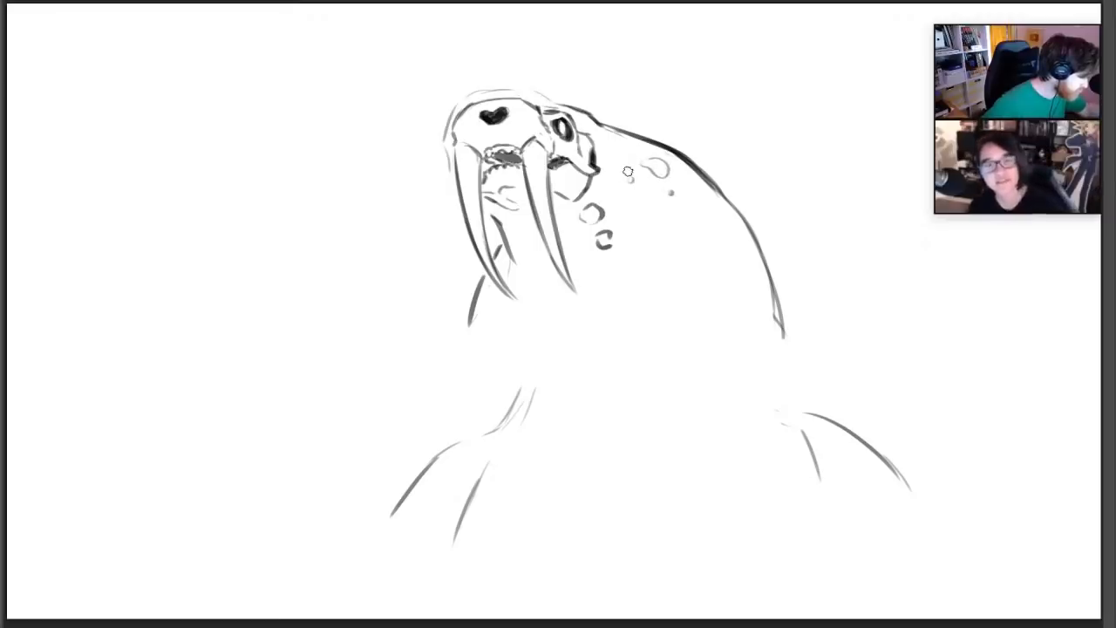
left_click_drag(523, 238, 520, 251)
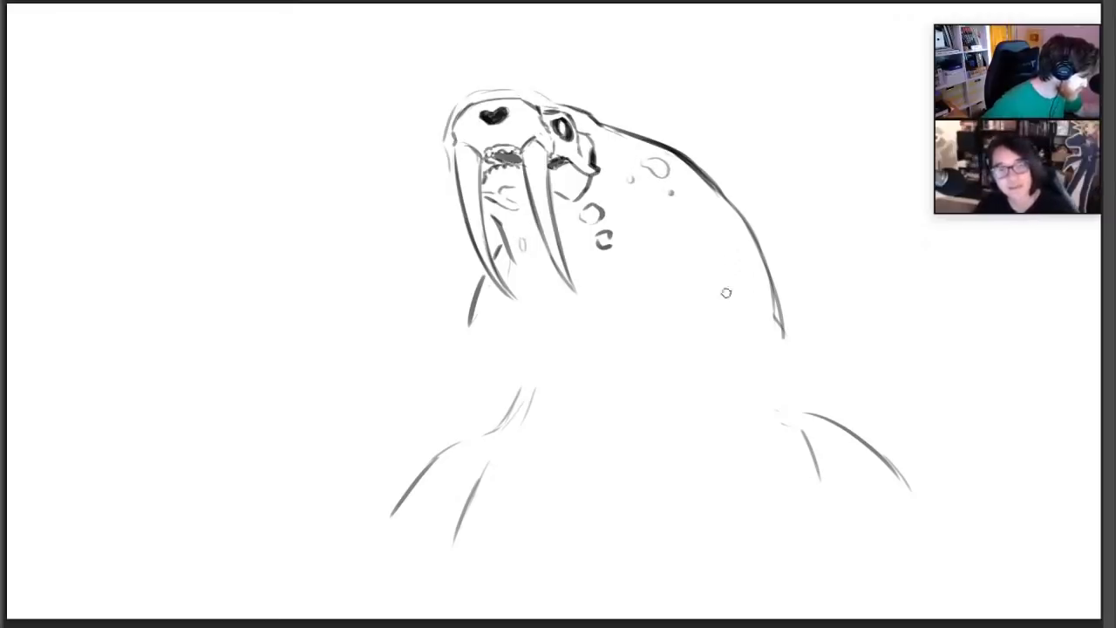
Draw another small vertebra below the neck, two curved ribs on the near flank and one crescent rib on the far side
left_click_drag(610, 264, 689, 307)
mouse_move(664, 260)
left_mouse_down()
mouse_move(668, 324)
mouse_move(693, 277)
mouse_move(666, 277)
mouse_move(713, 336)
mouse_move(679, 357)
left_mouse_up()
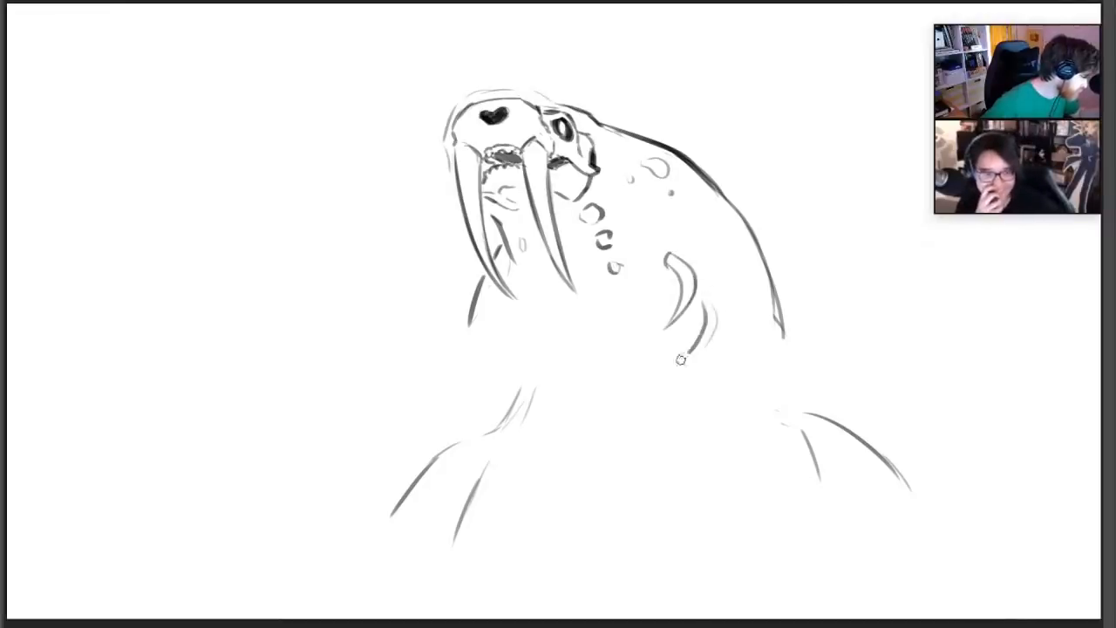
left_click_drag(720, 307, 662, 368)
left_click_drag(535, 323, 567, 340)
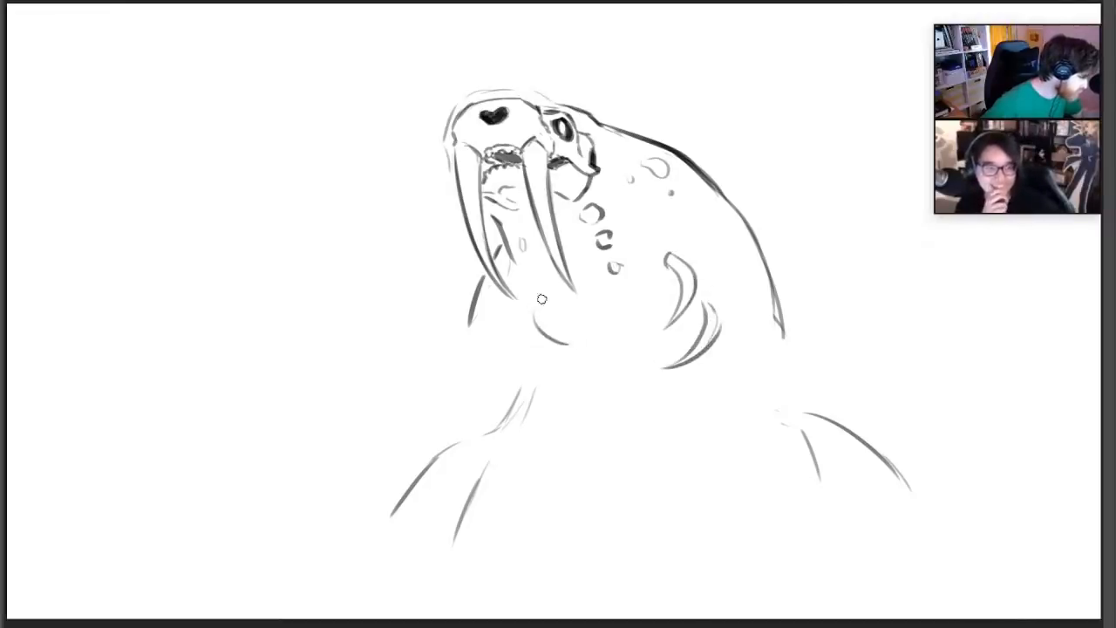
left_click_drag(542, 300, 578, 340)
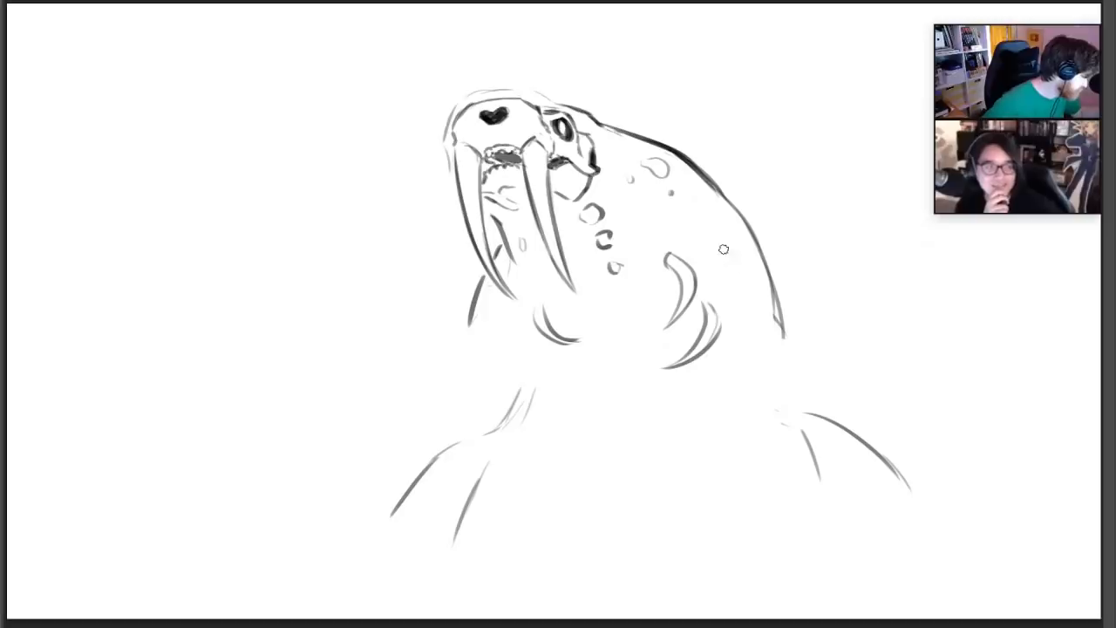
Draw a tapered upper-arm bone on each side of the ribcage and erase the old flipper line below the far one
mouse_move(723, 248)
left_mouse_down()
mouse_move(729, 302)
mouse_move(754, 303)
left_mouse_up()
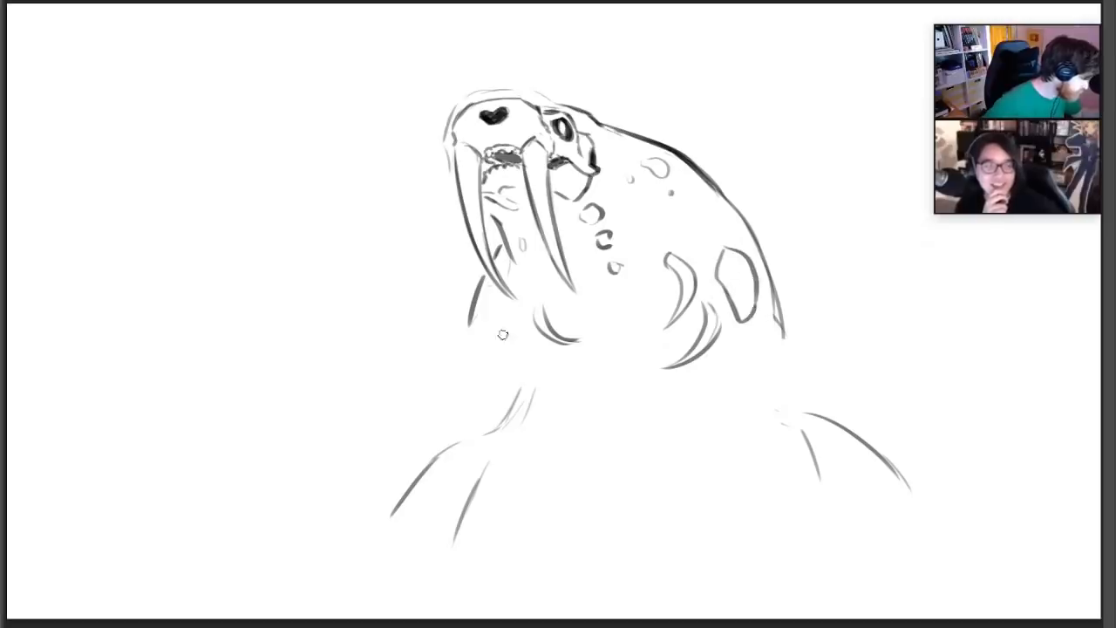
mouse_move(507, 355)
left_mouse_down()
mouse_move(494, 331)
mouse_move(512, 316)
left_mouse_up()
mouse_move(511, 316)
left_mouse_down()
mouse_move(534, 359)
mouse_move(529, 372)
mouse_move(518, 328)
mouse_move(493, 329)
mouse_move(516, 369)
left_mouse_up()
key("e")
mouse_move(520, 392)
left_mouse_down()
mouse_move(500, 433)
mouse_move(513, 408)
mouse_move(491, 324)
mouse_move(529, 341)
mouse_move(527, 383)
left_mouse_up()
key("b")
mouse_move(720, 290)
left_mouse_down()
mouse_move(748, 350)
mouse_move(759, 269)
mouse_move(746, 324)
mouse_move(755, 354)
left_mouse_up()
key("e")
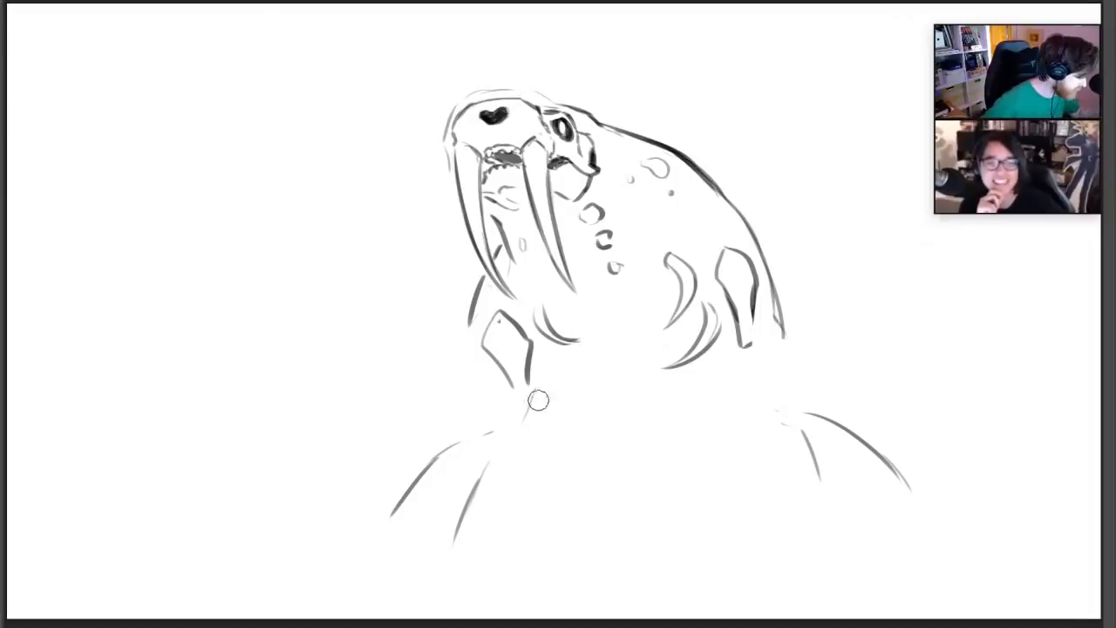
left_click_drag(535, 399, 508, 411)
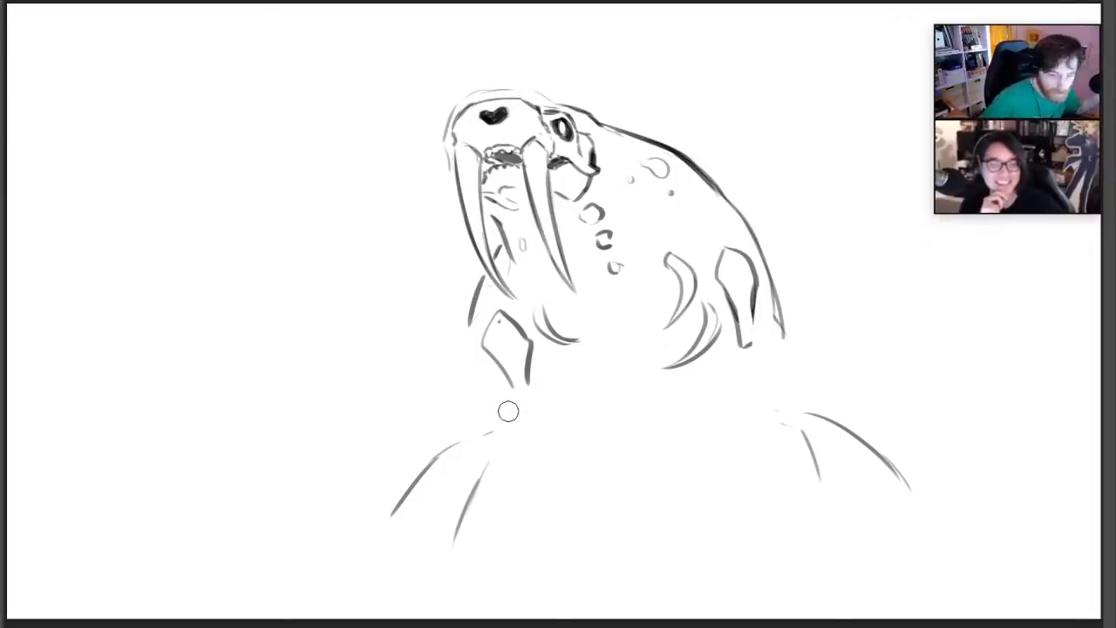
Sketch a long upward curve beyond the far flipper and thicken the body contours at the far chest and lower back
left_click_drag(376, 463, 301, 328)
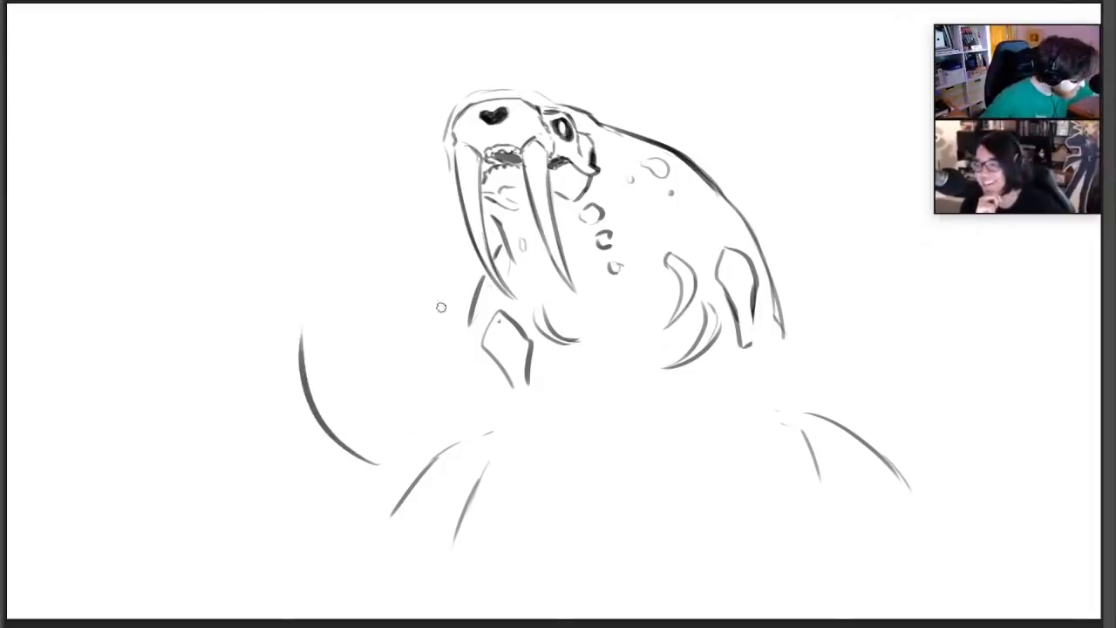
left_click_drag(479, 288, 447, 343)
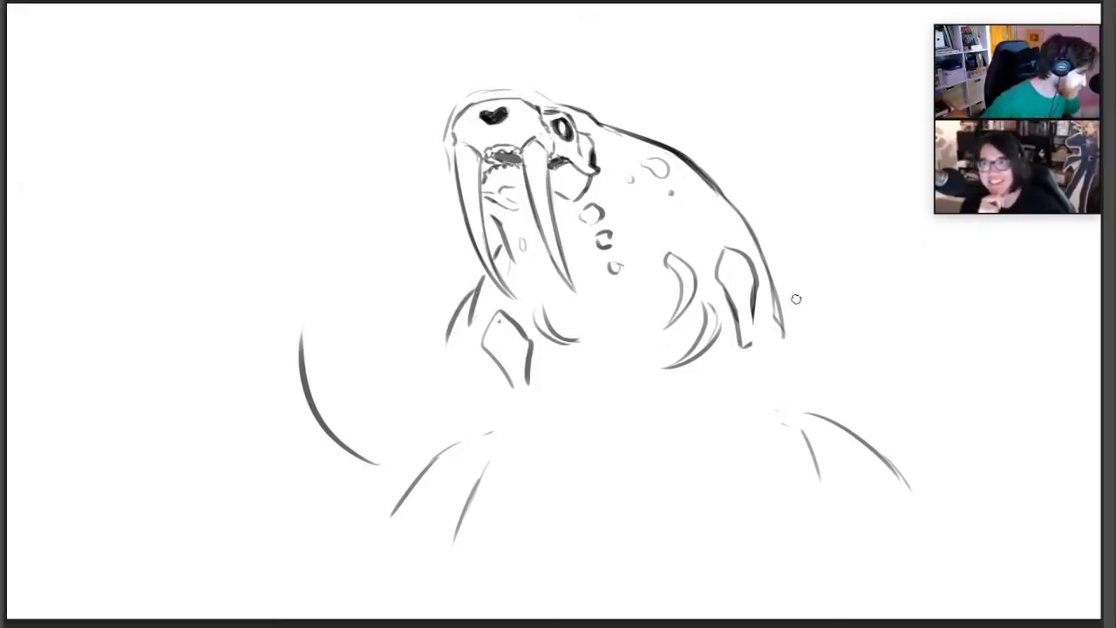
left_click_drag(779, 296, 790, 364)
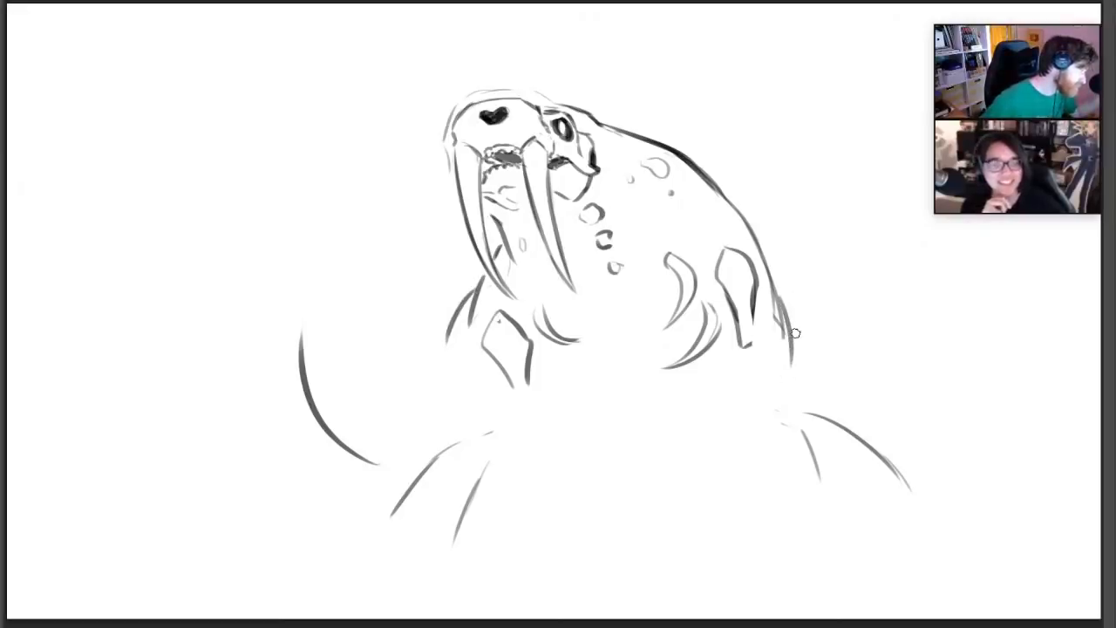
Try replacing the near flipper's inner line with two arm contours running outward from the lower back
key("e")
left_click_drag(787, 423, 821, 481)
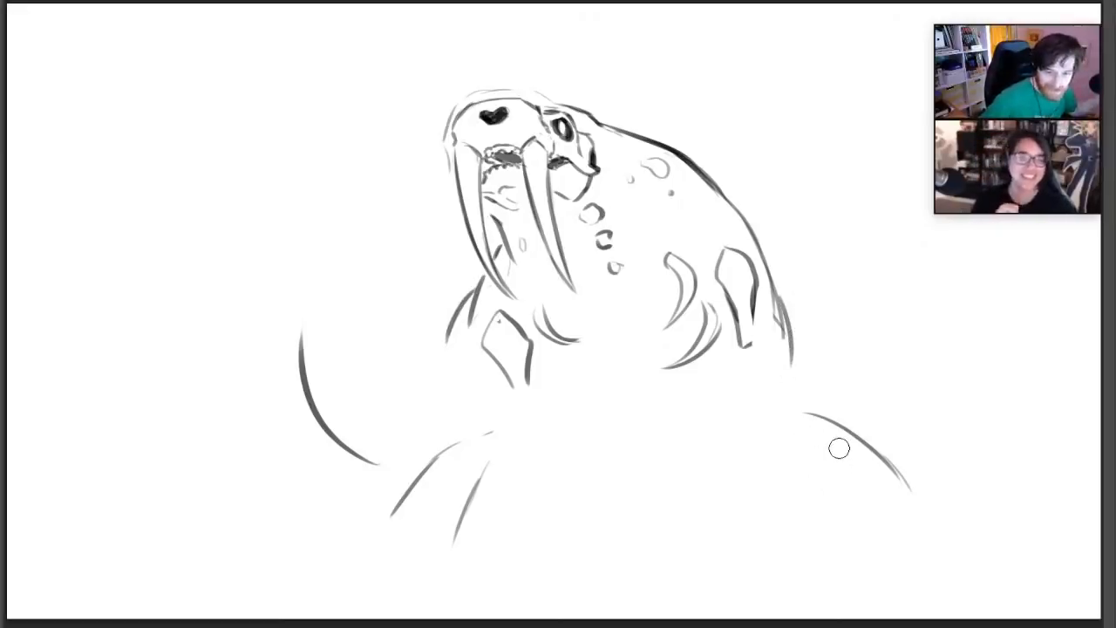
key("b")
left_click_drag(783, 382, 834, 403)
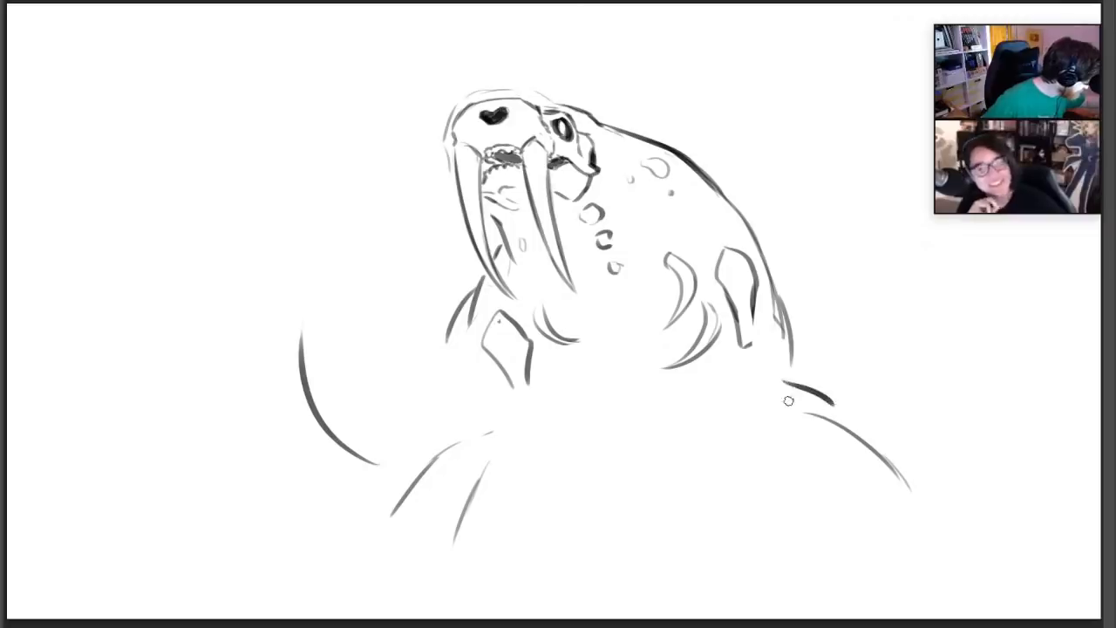
left_click_drag(792, 347, 891, 401)
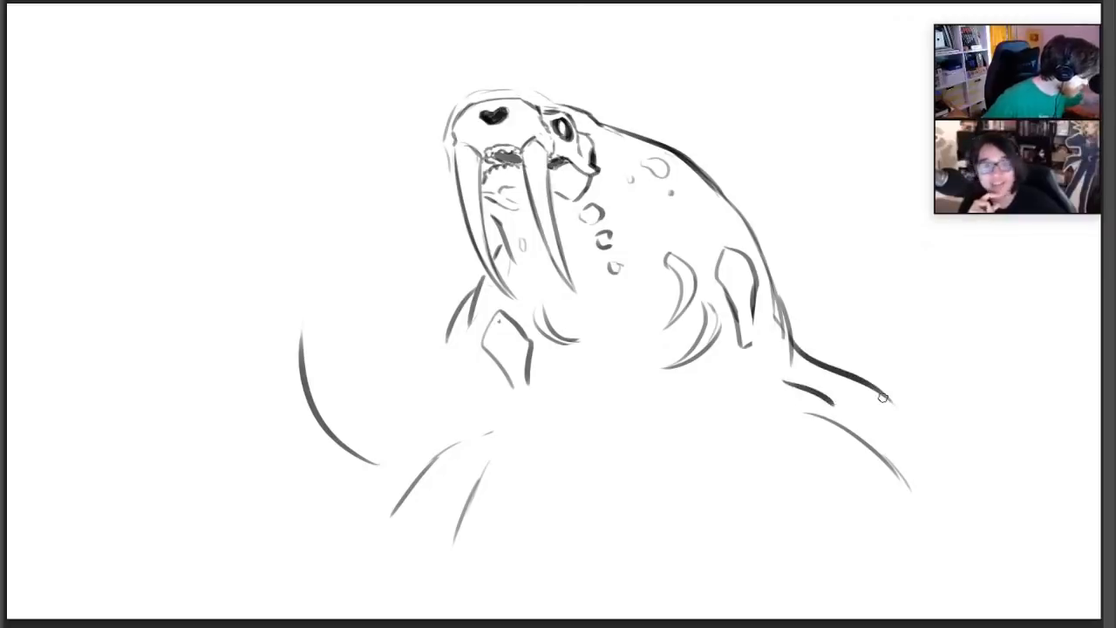
Erase the near flipper and arm contours below the end of the back line
key("e")
left_click_drag(786, 382, 904, 486)
mouse_move(807, 357)
left_mouse_down()
mouse_move(884, 388)
mouse_move(882, 400)
mouse_move(801, 366)
left_mouse_up()
Rework the upper back into a ragged, torn edge, erasing the smooth line beneath and adding small fragments floating off it
key("b")
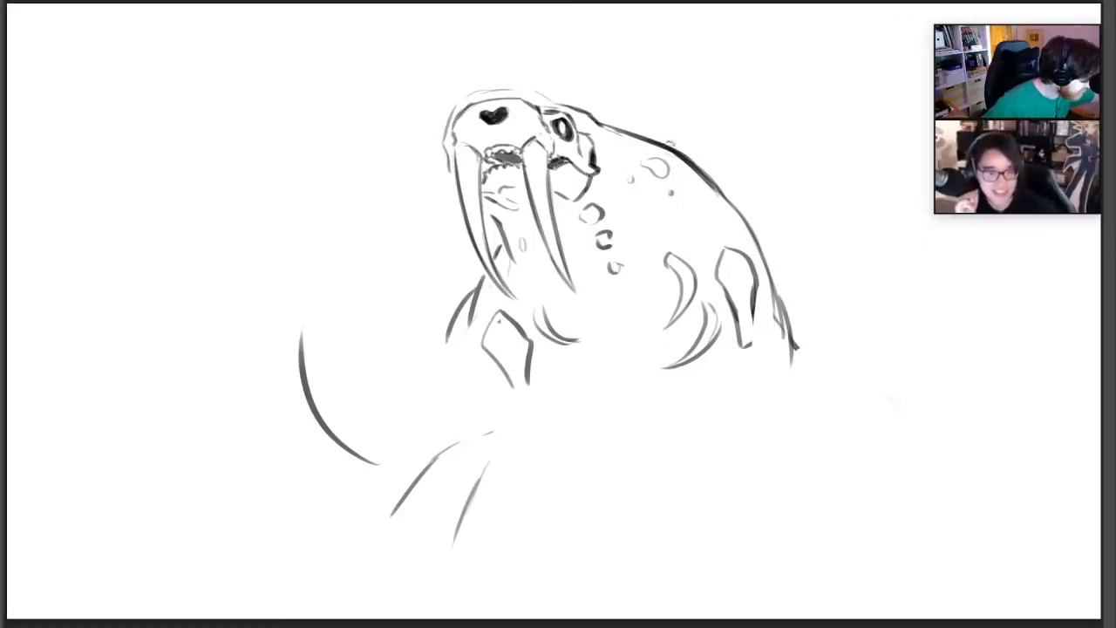
left_click_drag(683, 155, 747, 206)
key("e")
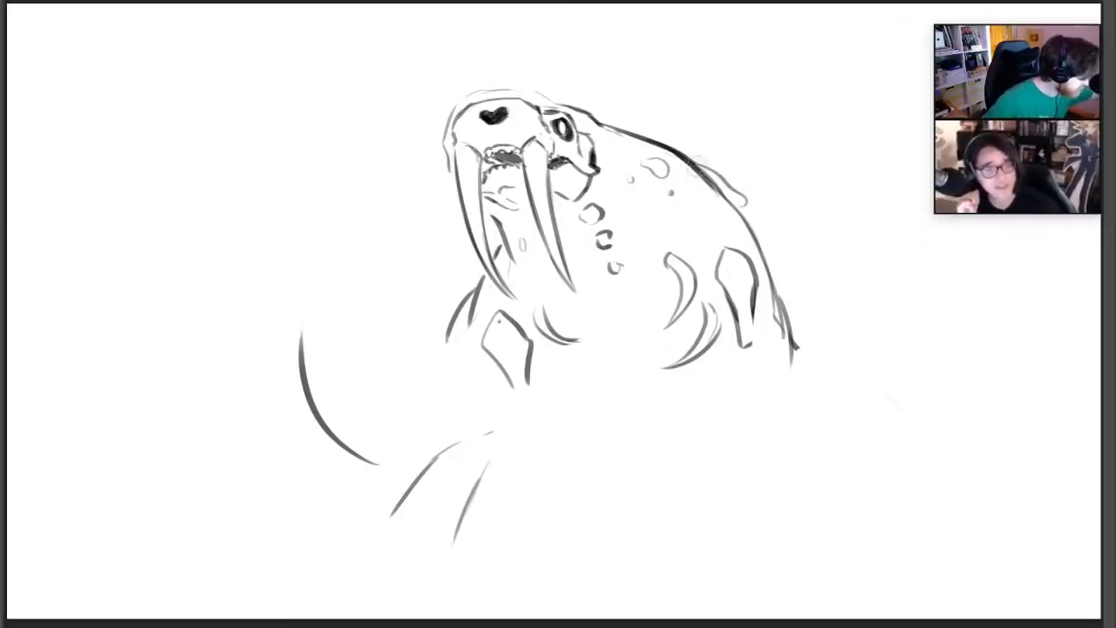
mouse_move(697, 167)
left_mouse_down()
mouse_move(767, 245)
mouse_move(765, 217)
left_mouse_up()
key("b")
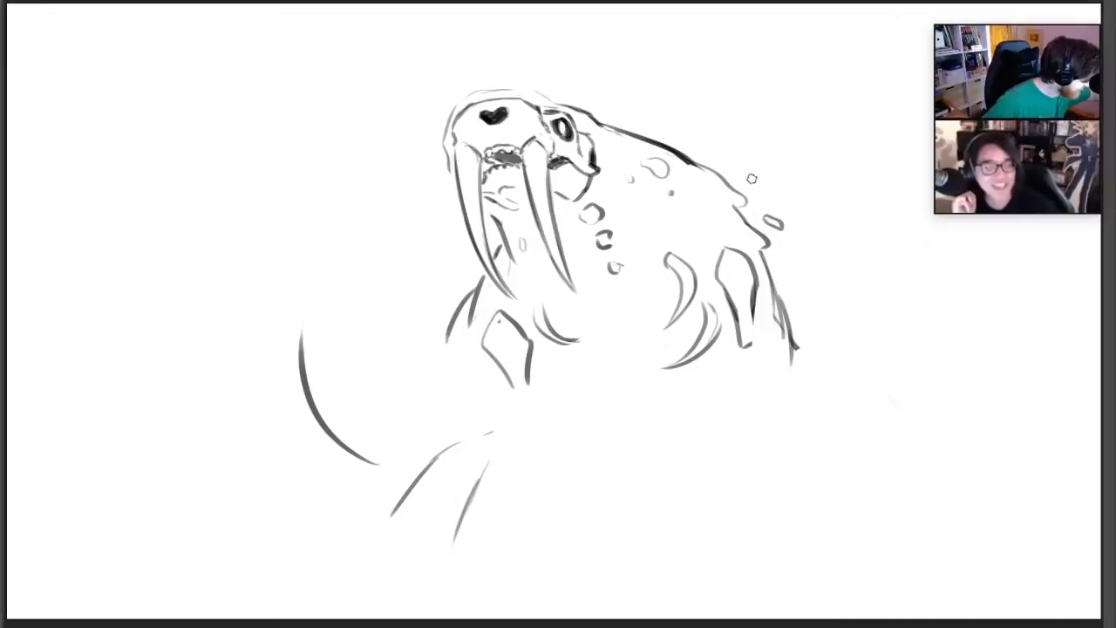
left_click_drag(753, 179, 759, 183)
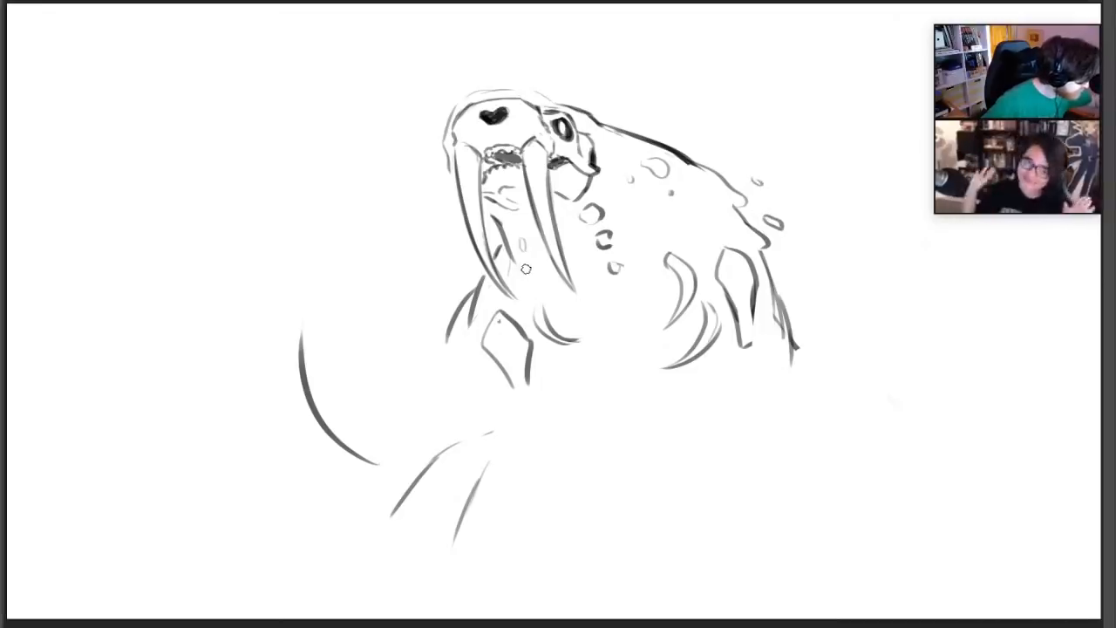
Add a small drip line between the tusks and break the outline behind the skull into a ragged notch, undoing the extra rib stroke
left_click_drag(581, 316, 621, 333)
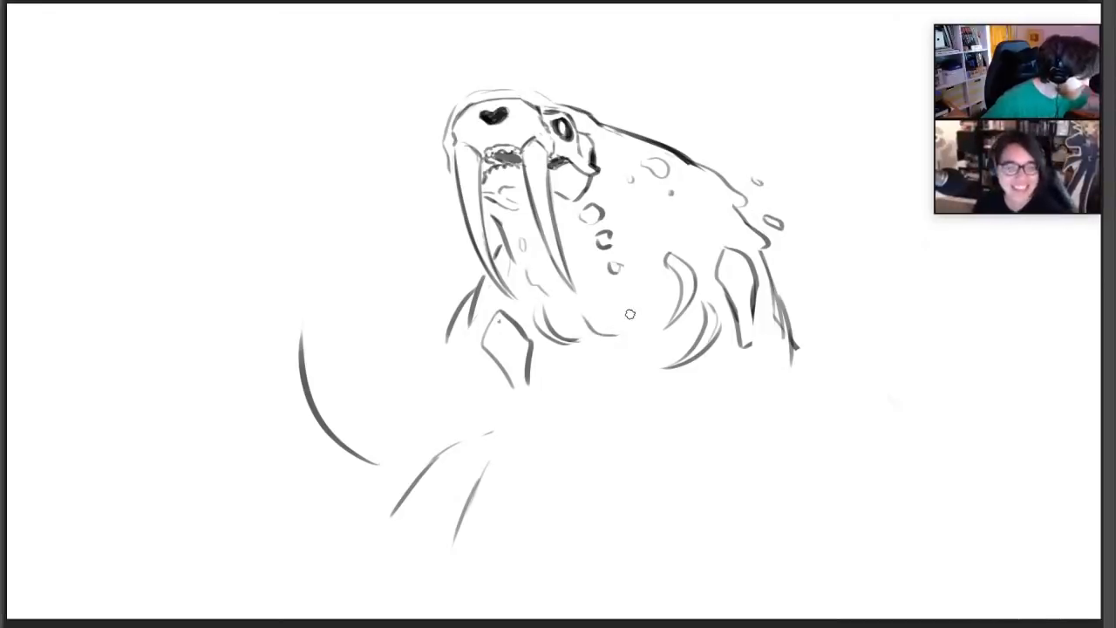
key("ctrl+z")
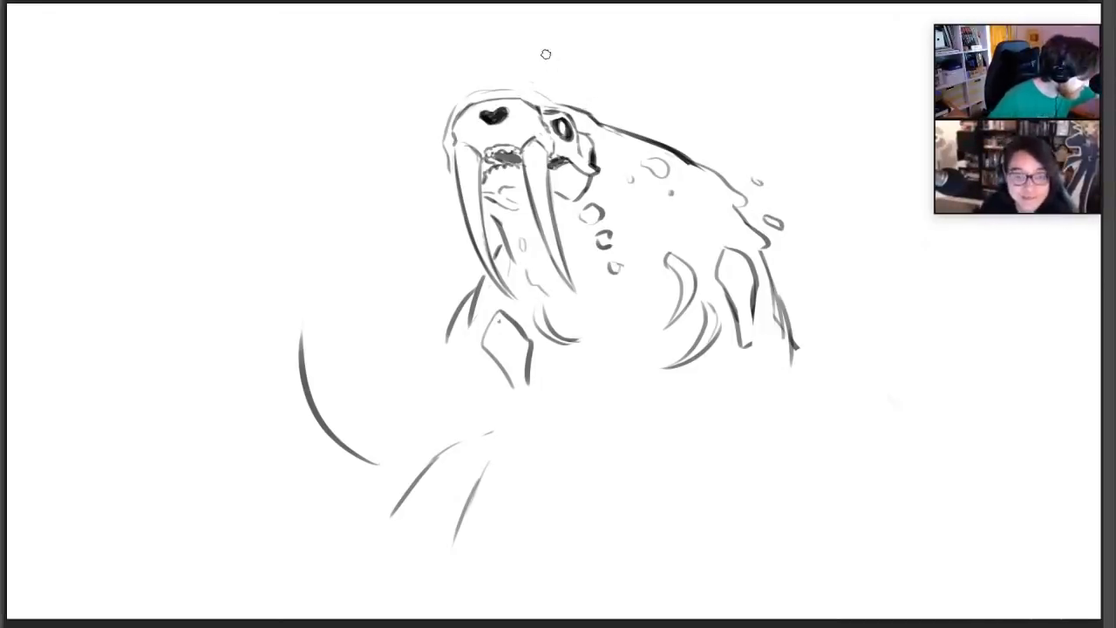
key("e")
mouse_move(577, 114)
left_mouse_down()
mouse_move(596, 120)
mouse_move(567, 103)
mouse_move(605, 127)
left_mouse_up()
key("b")
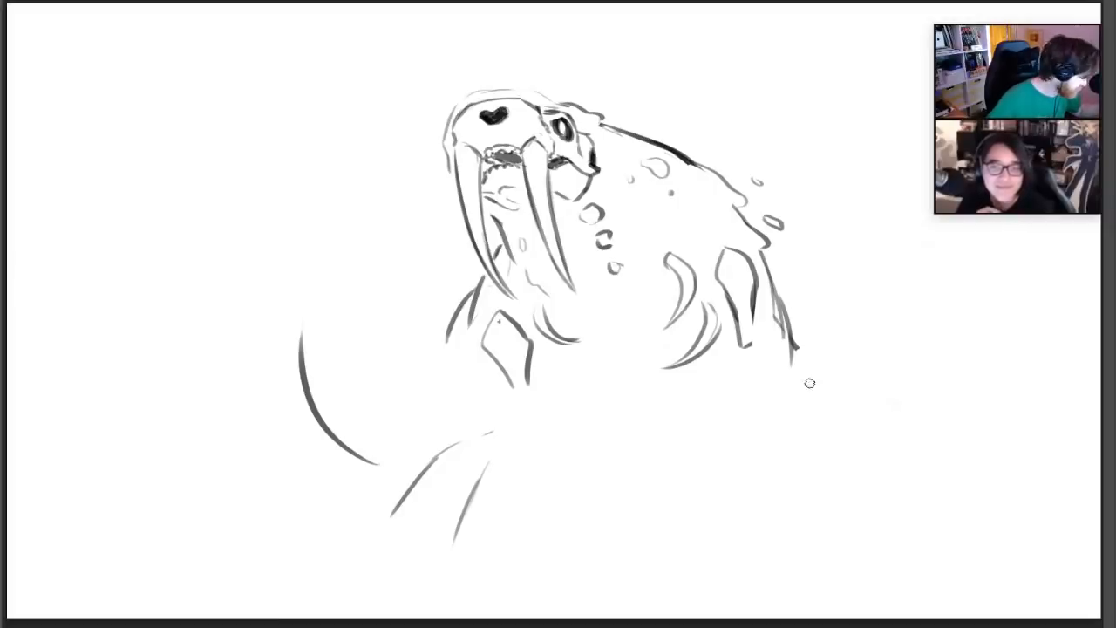
Sketch a raised near-side hand with four clawed finger bones and knuckle joints, erasing the guide line behind them
mouse_move(832, 356)
left_mouse_down()
mouse_move(906, 317)
mouse_move(943, 333)
left_mouse_up()
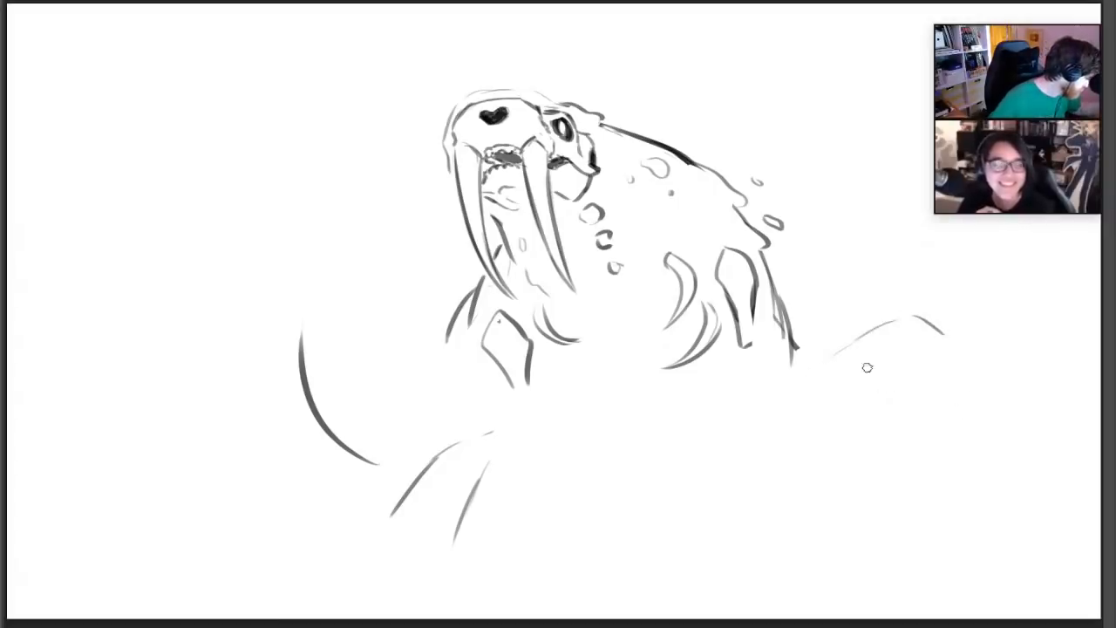
mouse_move(855, 320)
left_mouse_down()
mouse_move(883, 299)
mouse_move(876, 328)
mouse_move(885, 320)
mouse_move(902, 379)
mouse_move(909, 331)
mouse_move(942, 347)
mouse_move(959, 383)
mouse_move(949, 338)
mouse_move(971, 356)
mouse_move(978, 403)
mouse_move(975, 361)
left_mouse_up()
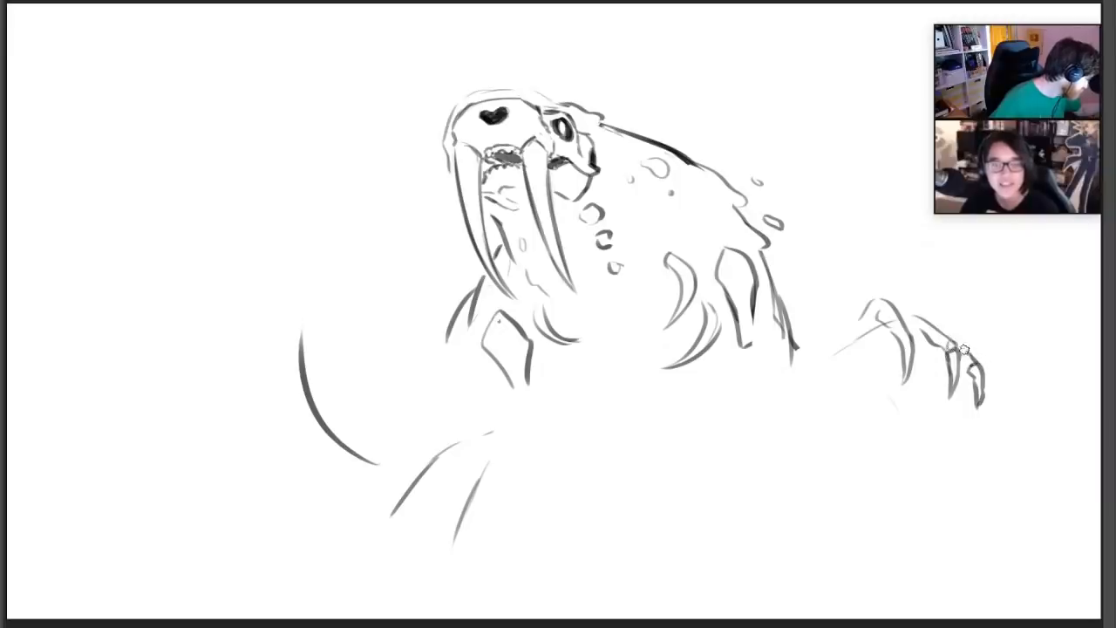
mouse_move(898, 336)
left_mouse_down()
mouse_move(886, 313)
mouse_move(896, 321)
left_mouse_up()
left_click_drag(872, 311, 874, 319)
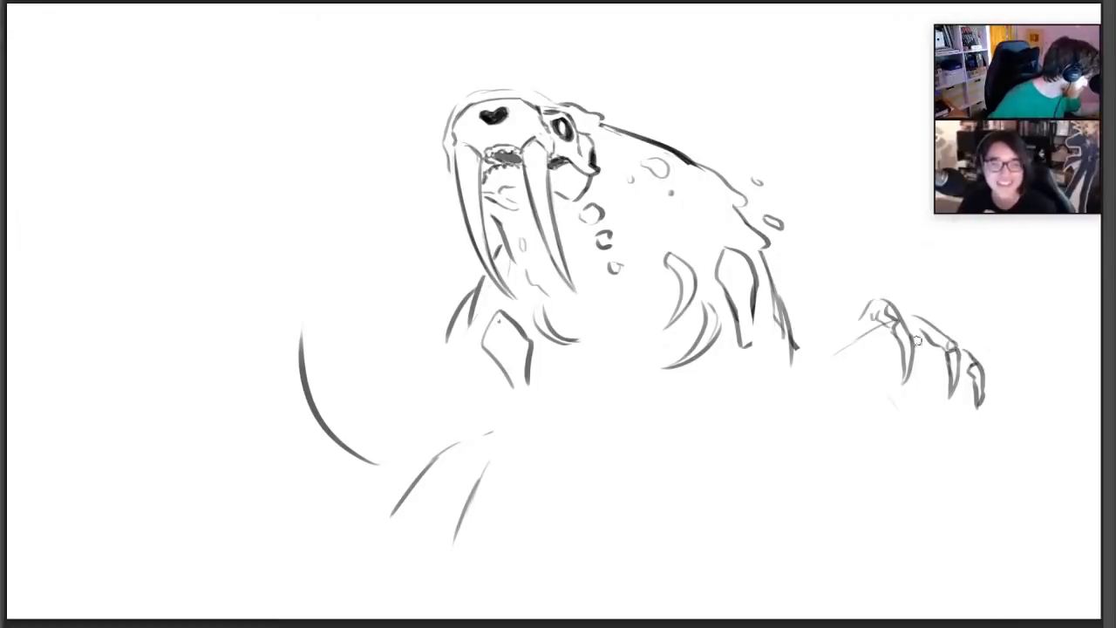
mouse_move(834, 309)
left_mouse_down()
mouse_move(861, 316)
mouse_move(870, 378)
mouse_move(860, 308)
mouse_move(872, 331)
left_mouse_up()
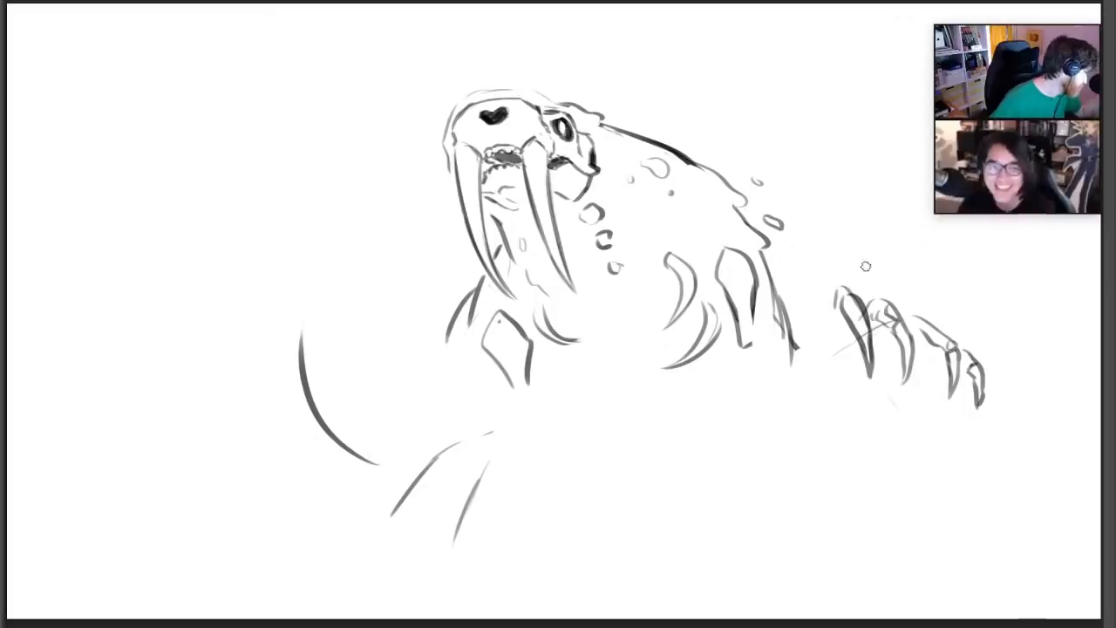
key("e")
left_click_drag(825, 371, 844, 360)
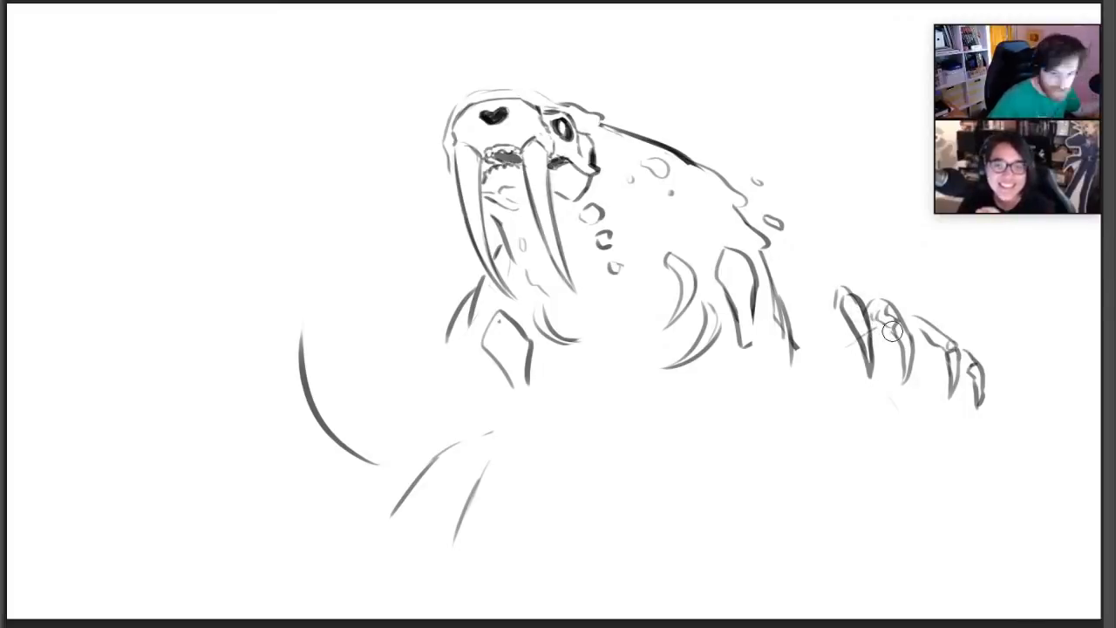
key("b")
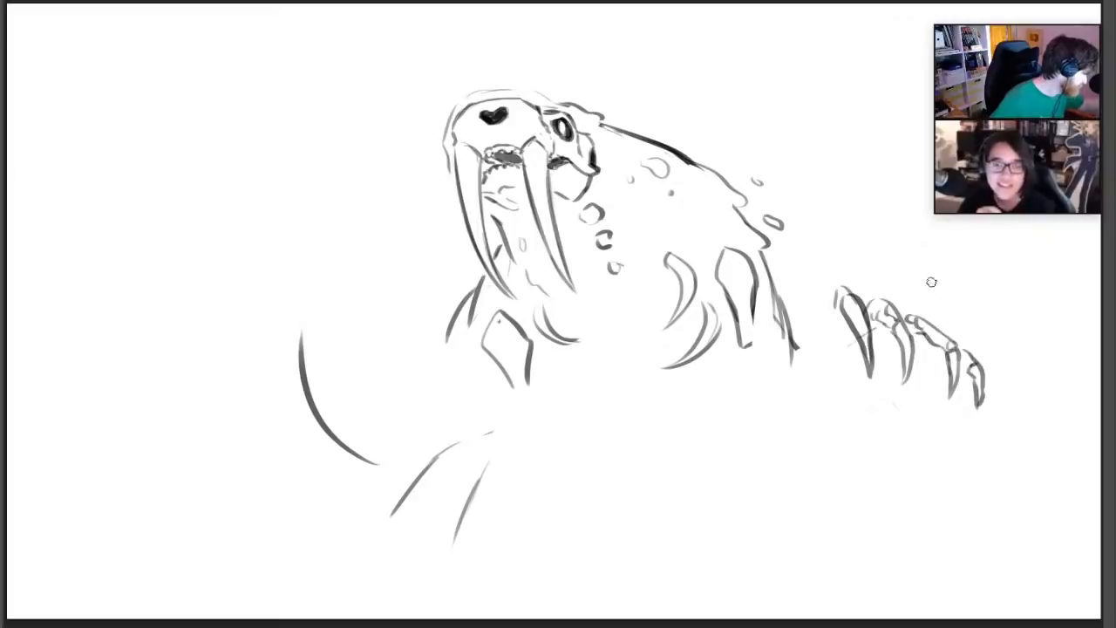
Outline the flesh around the finger bones with bumpy knuckles and a thumb edge, and add the palm and wrist contours
left_click_drag(830, 311, 822, 354)
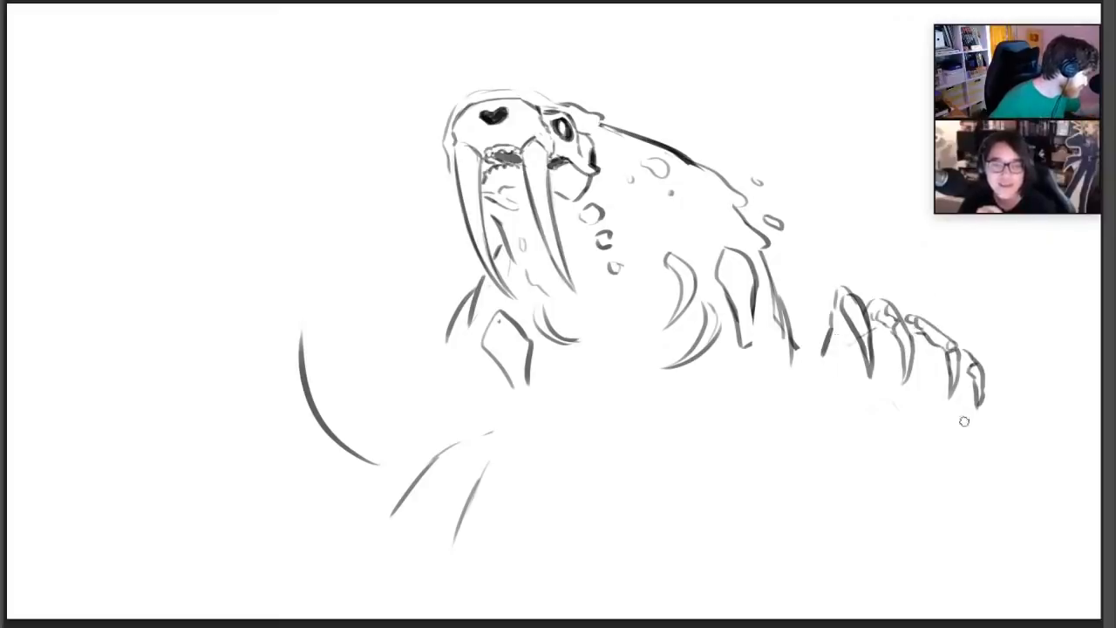
mouse_move(820, 311)
left_mouse_down()
mouse_move(847, 280)
mouse_move(872, 291)
mouse_move(893, 275)
mouse_move(952, 310)
mouse_move(973, 339)
left_mouse_up()
left_click_drag(820, 309, 803, 364)
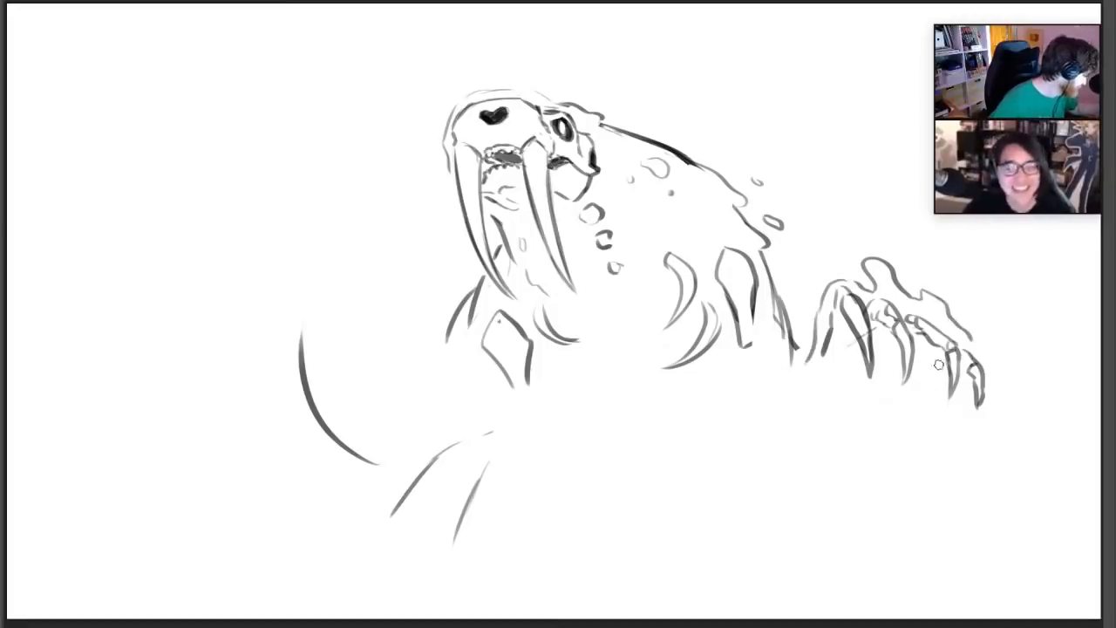
mouse_move(937, 349)
left_mouse_down()
mouse_move(916, 376)
mouse_move(942, 349)
left_mouse_up()
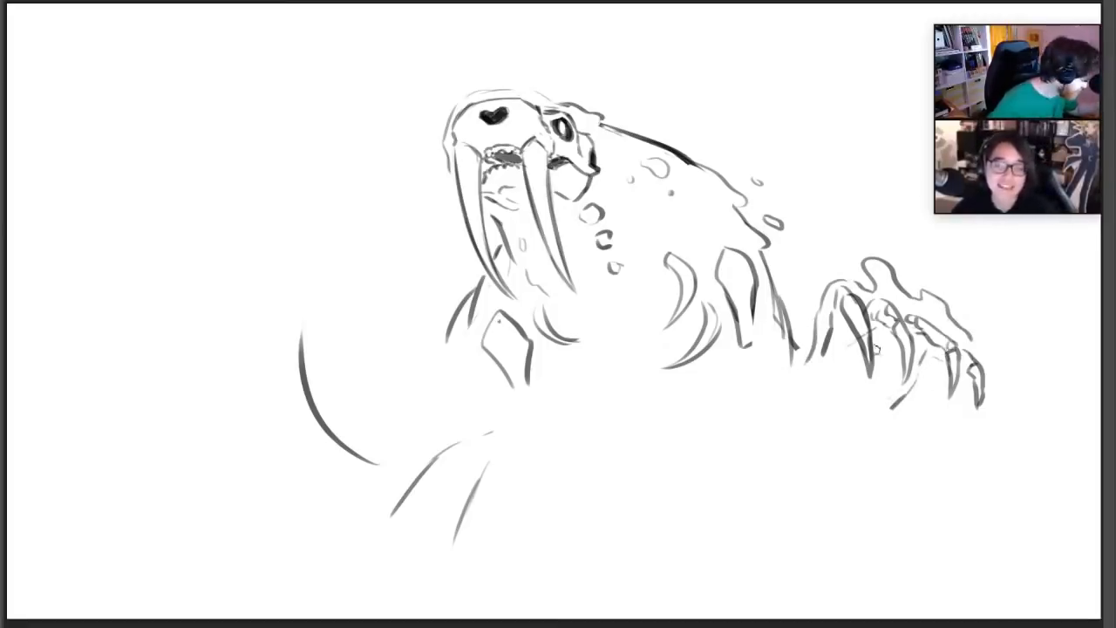
mouse_move(826, 352)
left_mouse_down()
mouse_move(845, 338)
mouse_move(903, 345)
left_mouse_up()
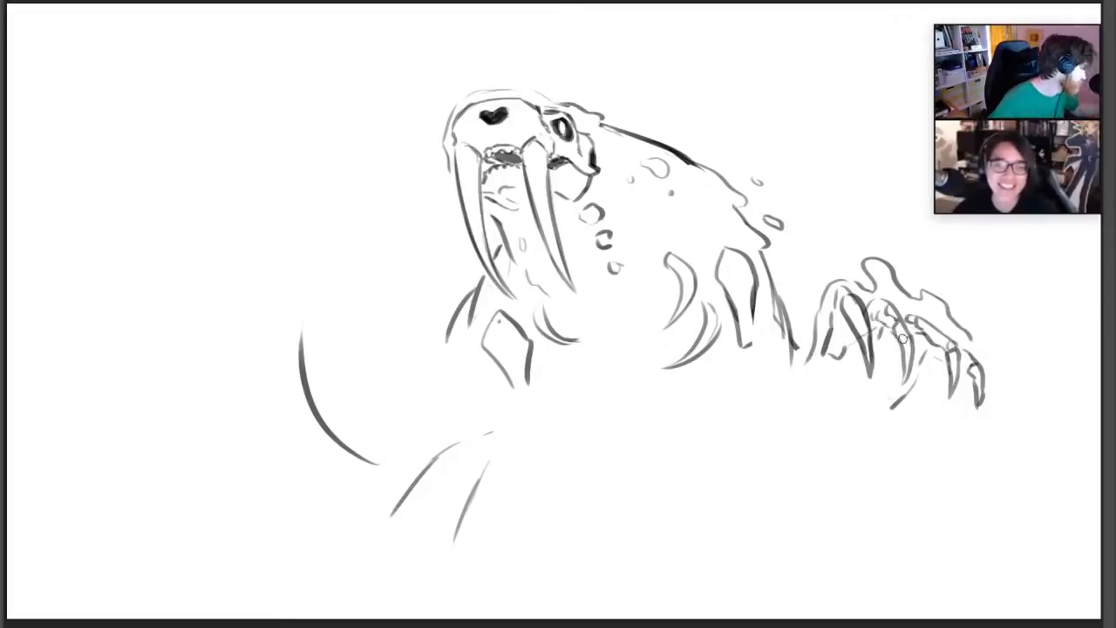
mouse_move(929, 401)
left_mouse_down()
mouse_move(912, 431)
mouse_move(866, 454)
left_mouse_up()
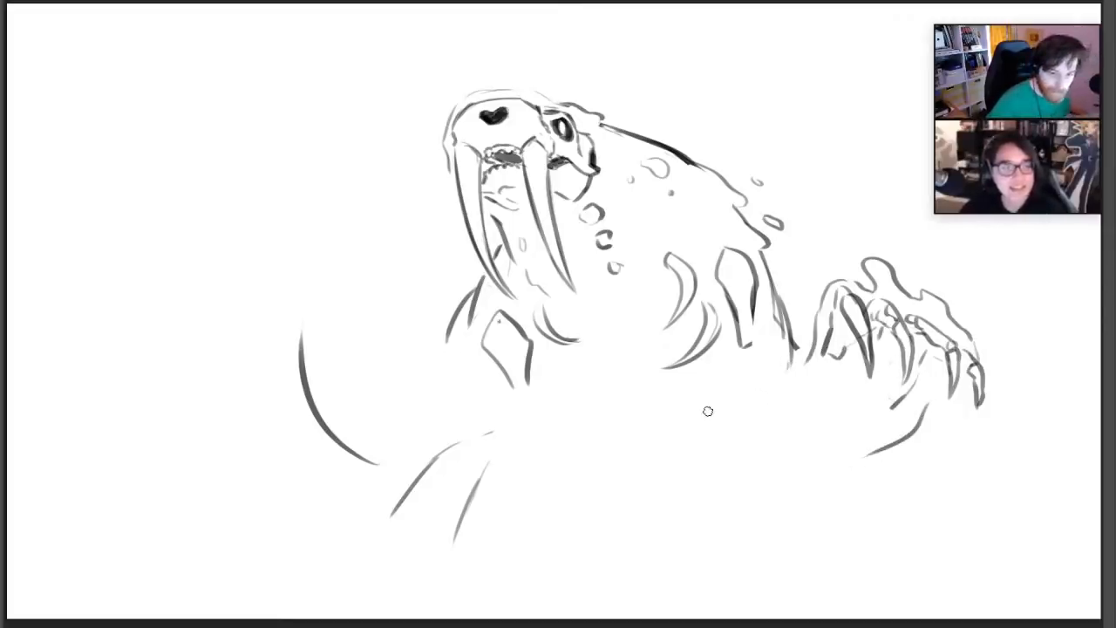
Draw two forearm bones with dark edges running from the raised hand's wrist toward the body, and erase the stray lines around them
mouse_move(813, 398)
left_mouse_down()
mouse_move(768, 439)
mouse_move(816, 433)
mouse_move(797, 465)
mouse_move(866, 428)
left_mouse_up()
mouse_move(837, 432)
left_mouse_down()
mouse_move(873, 427)
mouse_move(858, 418)
left_mouse_up()
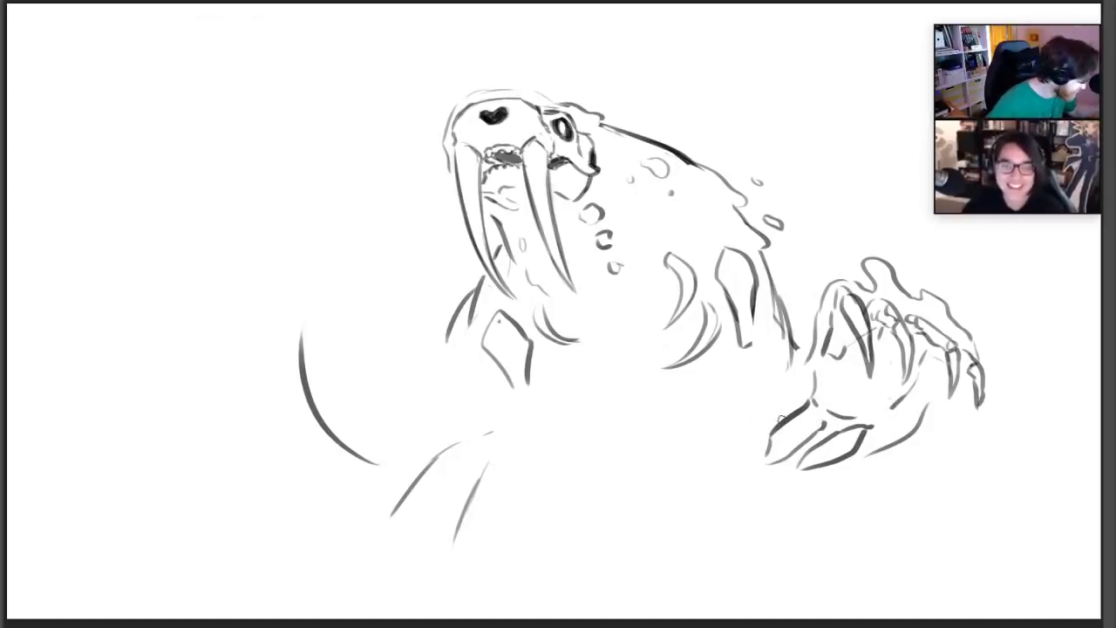
mouse_move(780, 419)
left_mouse_down()
mouse_move(752, 430)
mouse_move(740, 474)
mouse_move(770, 450)
mouse_move(768, 420)
mouse_move(742, 428)
left_mouse_up()
key("e")
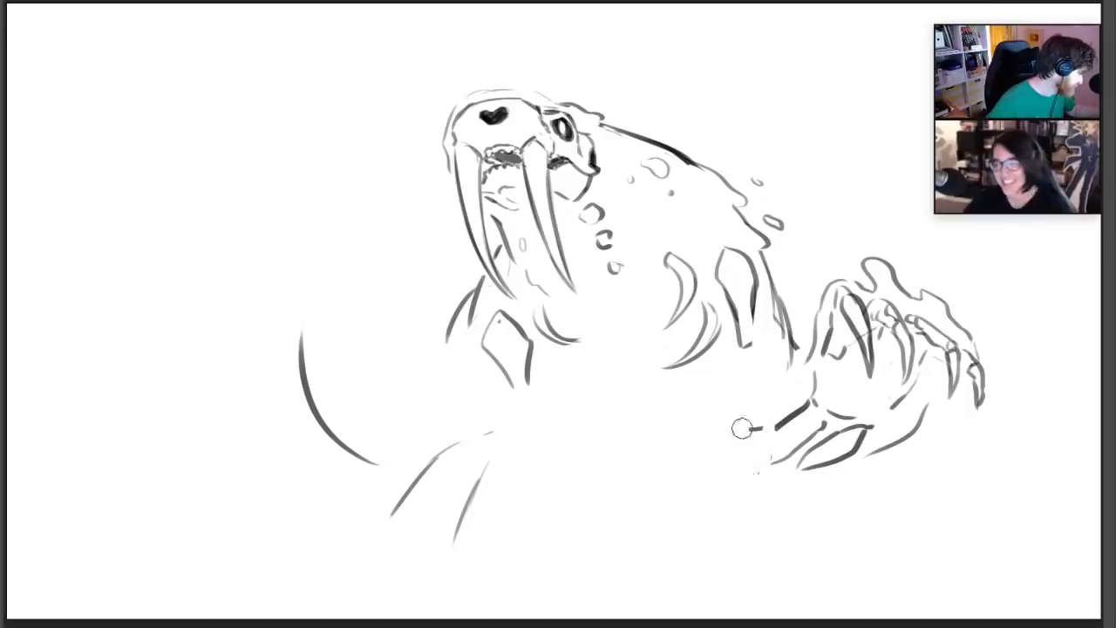
key("b")
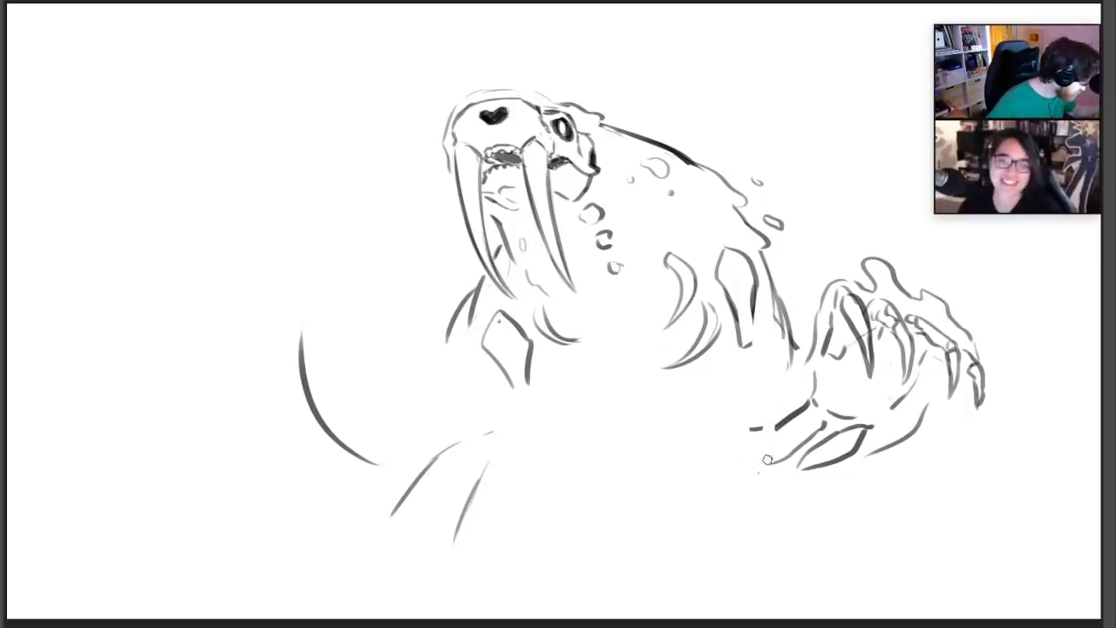
mouse_move(767, 469)
left_mouse_down()
mouse_move(826, 422)
mouse_move(841, 453)
mouse_move(800, 479)
mouse_move(859, 413)
left_mouse_up()
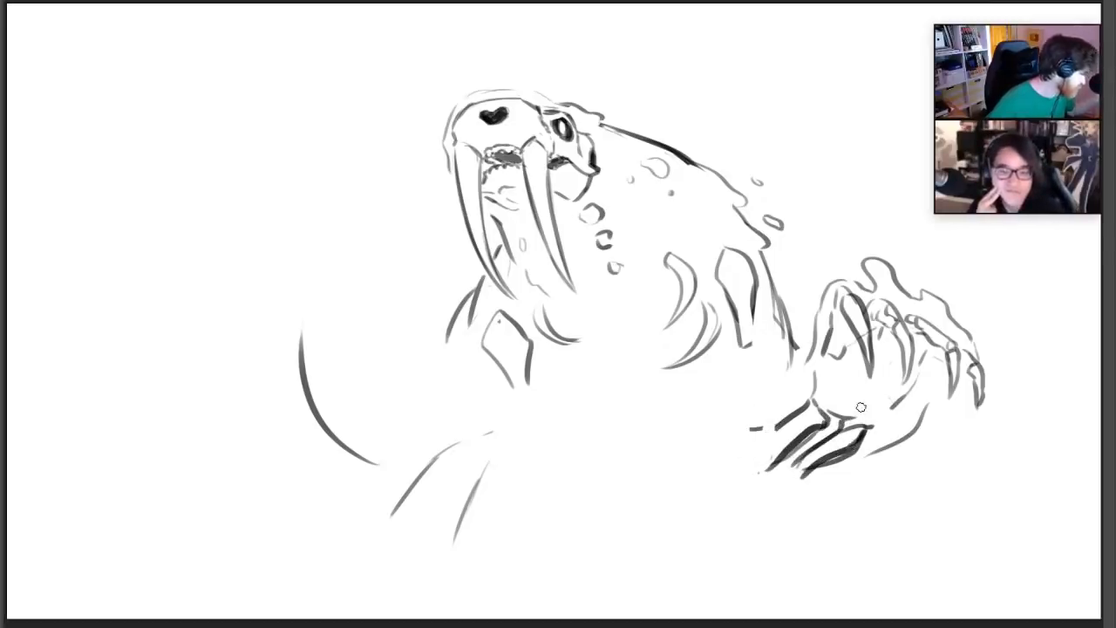
key("e")
left_click_drag(830, 471, 860, 455)
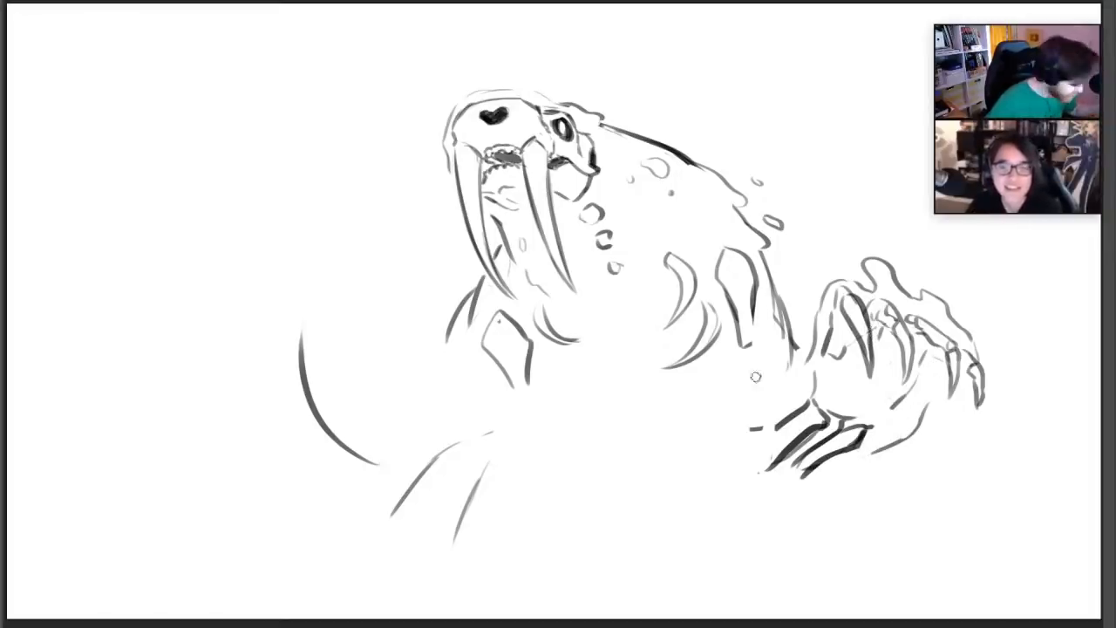
Draw the near-side elbow joint and lower upper-arm bone, and darken the outer edge of the arm below the shoulder
key("b")
mouse_move(757, 426)
left_mouse_down()
mouse_move(735, 443)
mouse_move(740, 470)
mouse_move(715, 431)
mouse_move(732, 468)
left_mouse_up()
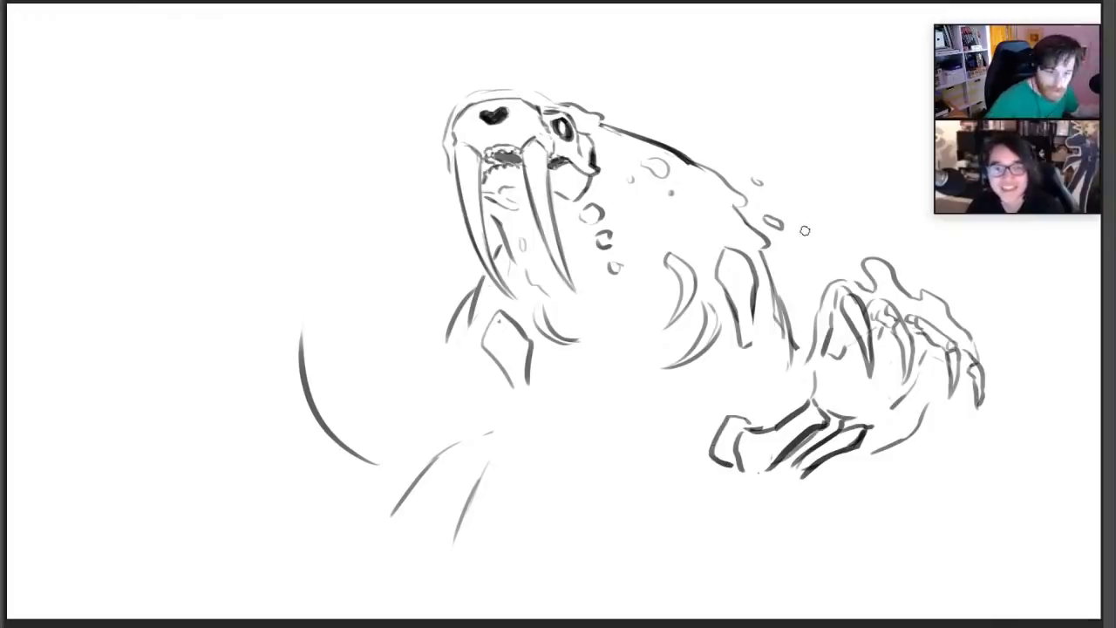
mouse_move(738, 355)
left_mouse_down()
mouse_move(722, 403)
mouse_move(744, 397)
left_mouse_up()
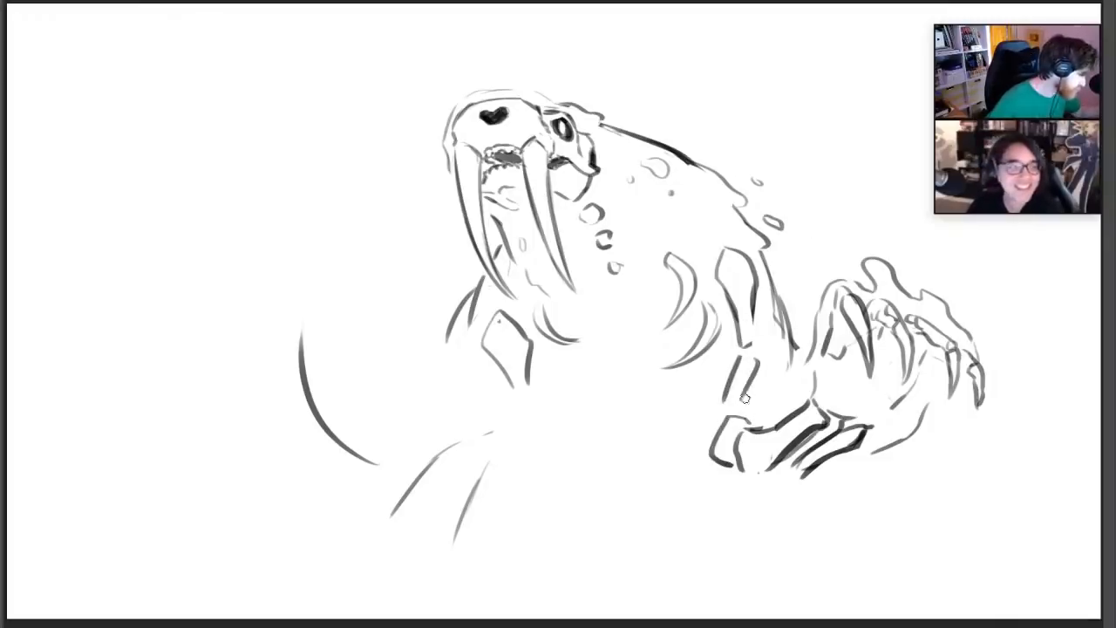
left_click_drag(767, 302, 778, 391)
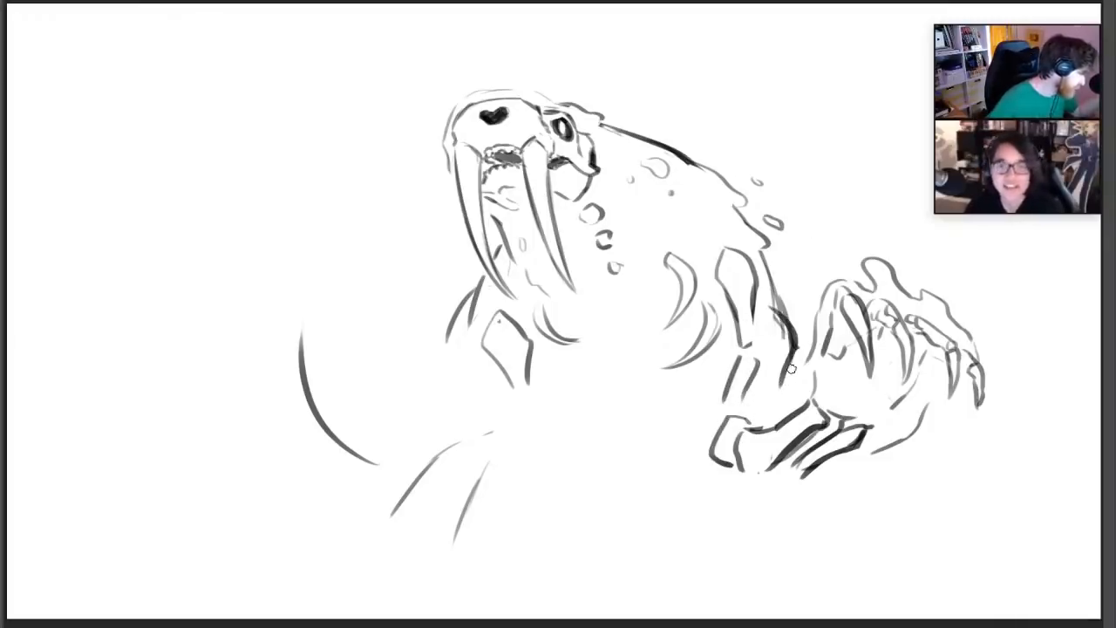
Replace the flesh contour below the near-side hand with a long forearm edge ending in hanging, ragged drips
mouse_move(847, 360)
left_mouse_down()
mouse_move(839, 330)
mouse_move(866, 327)
mouse_move(876, 341)
left_mouse_up()
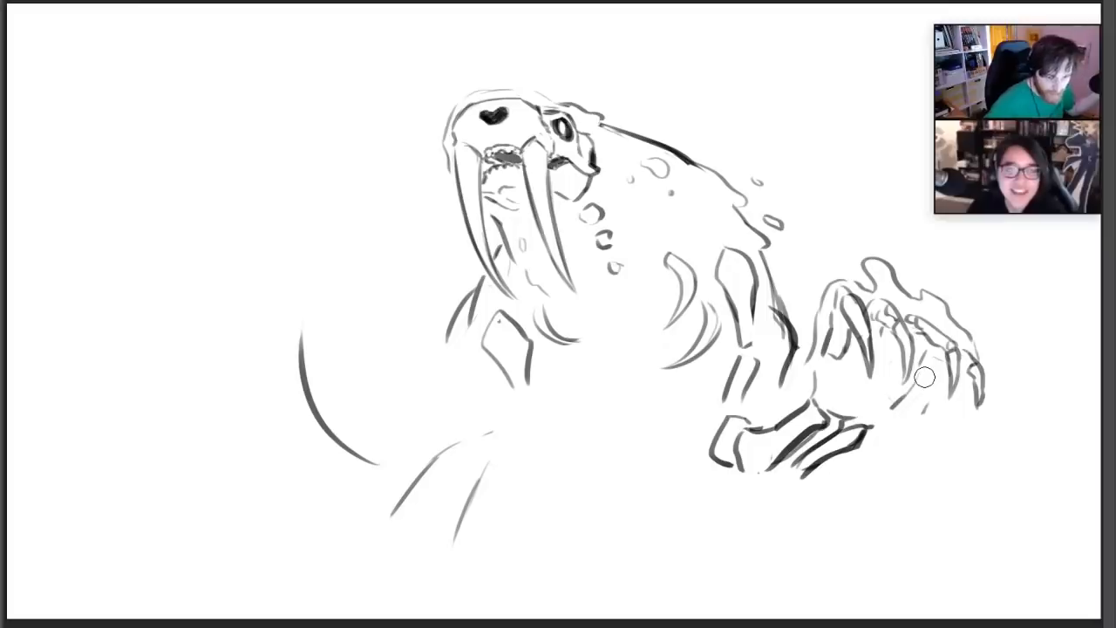
left_click_drag(932, 378, 917, 445)
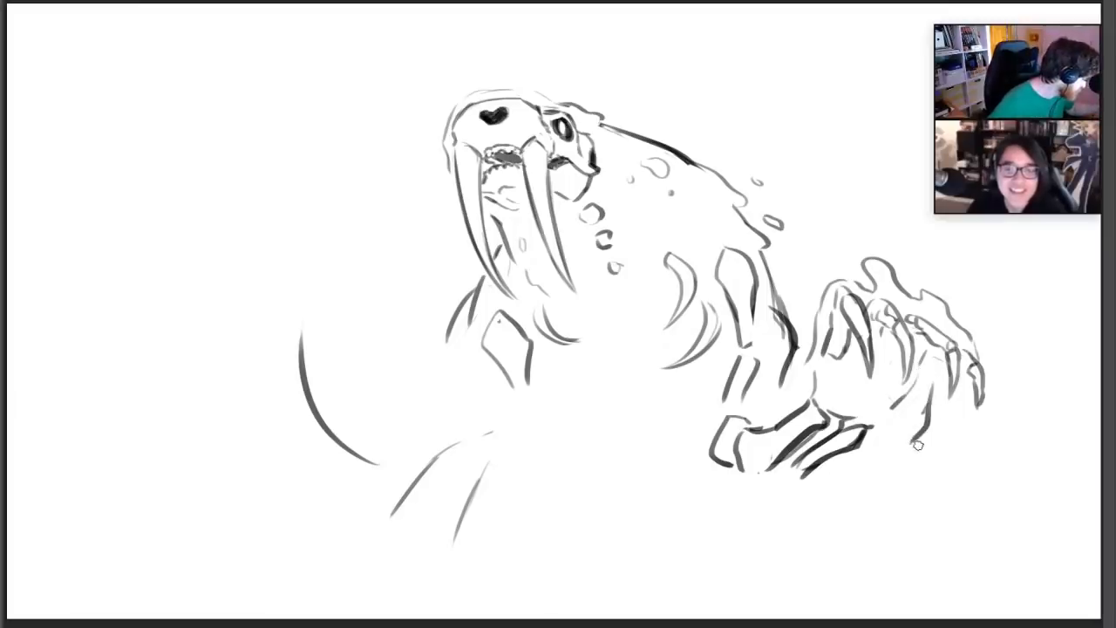
mouse_move(931, 383)
left_mouse_down()
mouse_move(912, 450)
mouse_move(780, 574)
mouse_move(788, 527)
left_mouse_up()
key("ctrl+z")
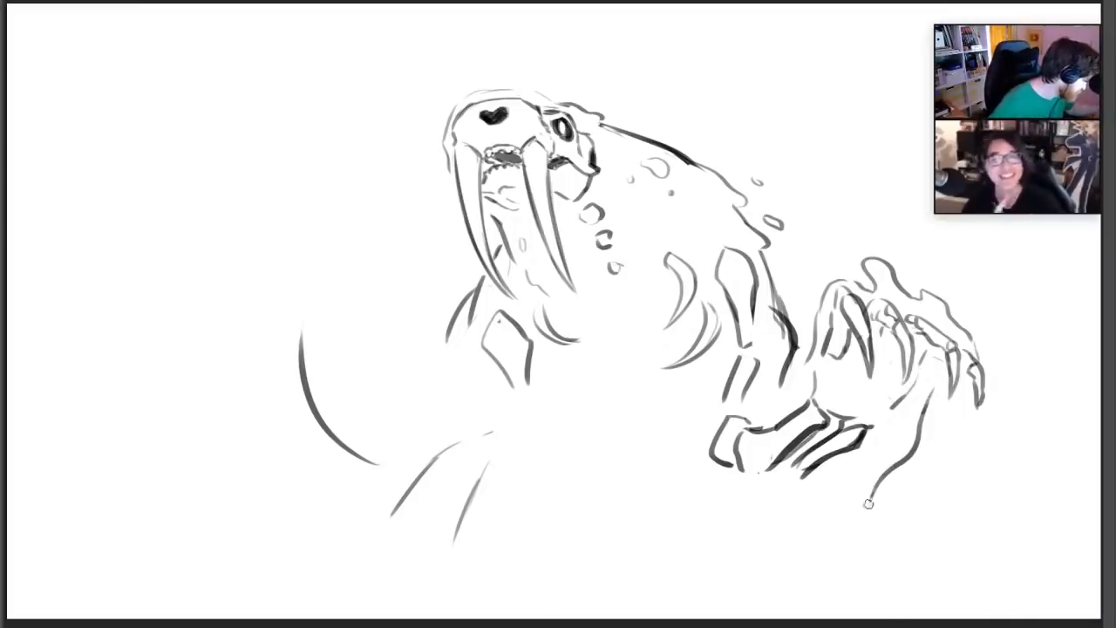
mouse_move(868, 503)
left_mouse_down()
mouse_move(817, 560)
mouse_move(797, 536)
mouse_move(754, 549)
left_mouse_up()
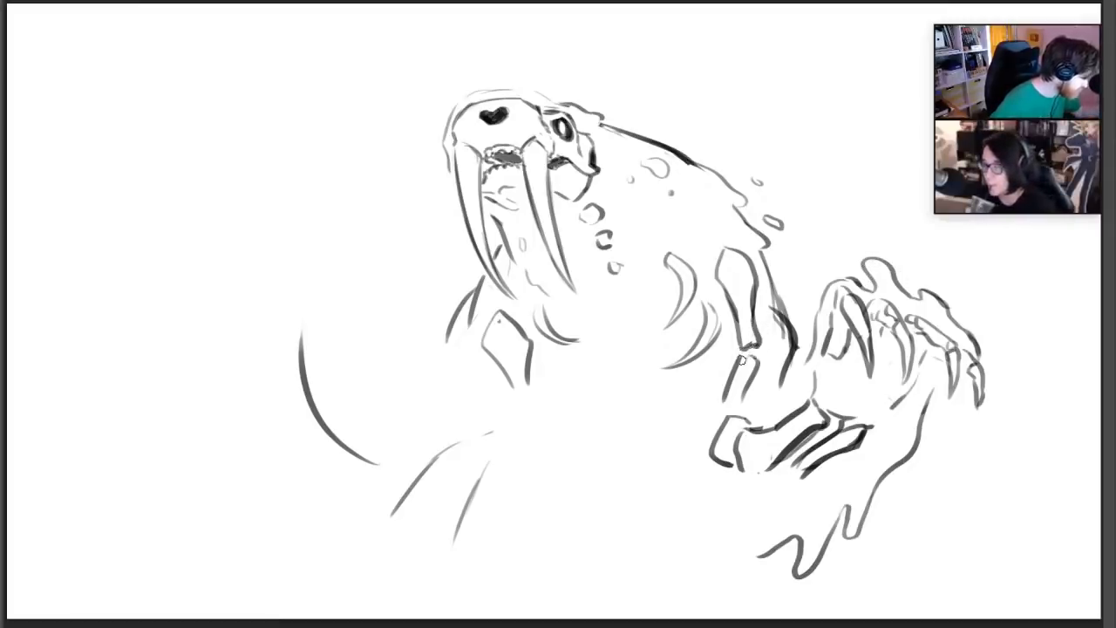
Close the gap ends of the near-side upper-arm bones and erase the stray lines along the arm's outer edge
left_click_drag(741, 358, 756, 358)
left_click_drag(781, 312, 786, 347)
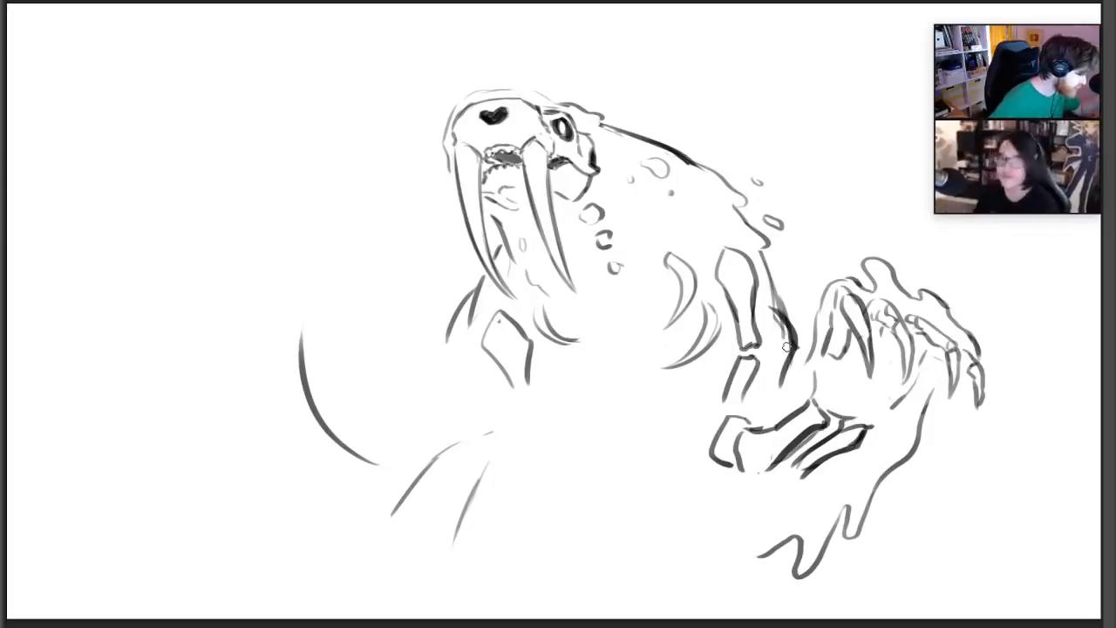
key("e")
left_click_drag(767, 295, 778, 350)
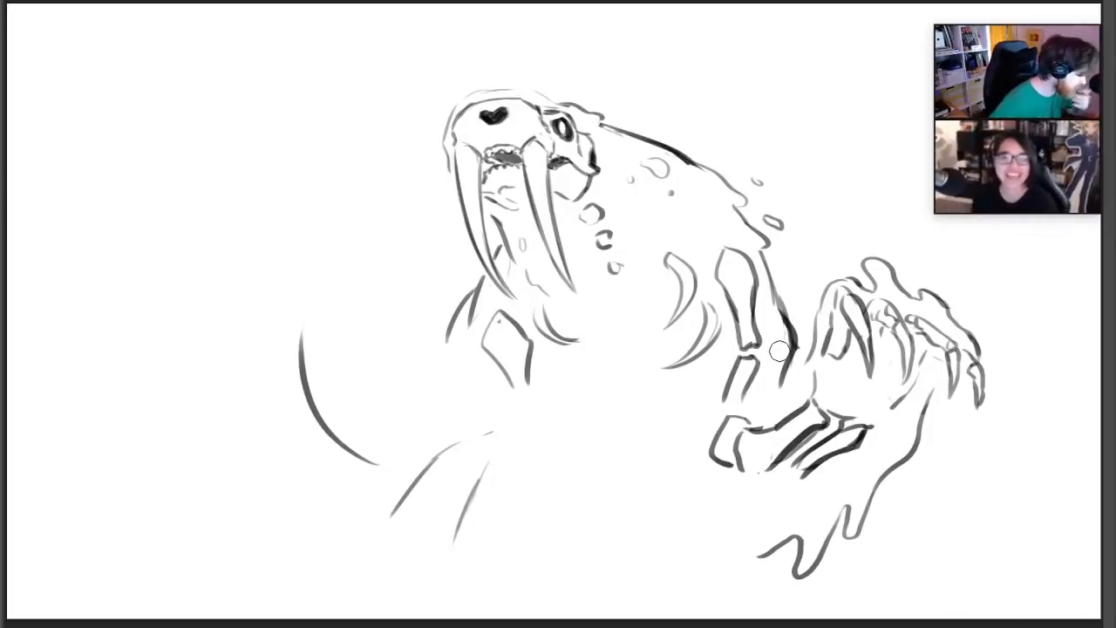
Add the thumb bone to the near-side hand and define the palm edges between the wrist and fingers
key("b")
mouse_move(832, 318)
left_mouse_down()
mouse_move(849, 331)
mouse_move(827, 377)
mouse_move(837, 354)
left_mouse_up()
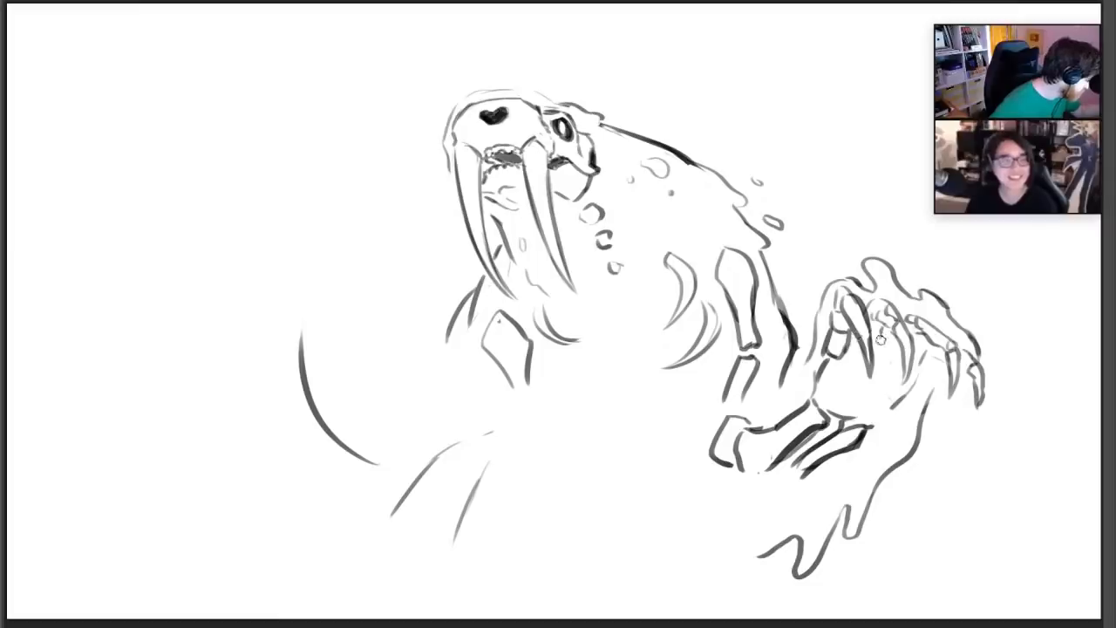
mouse_move(872, 425)
left_mouse_down()
mouse_move(916, 382)
mouse_move(912, 349)
mouse_move(948, 392)
left_mouse_up()
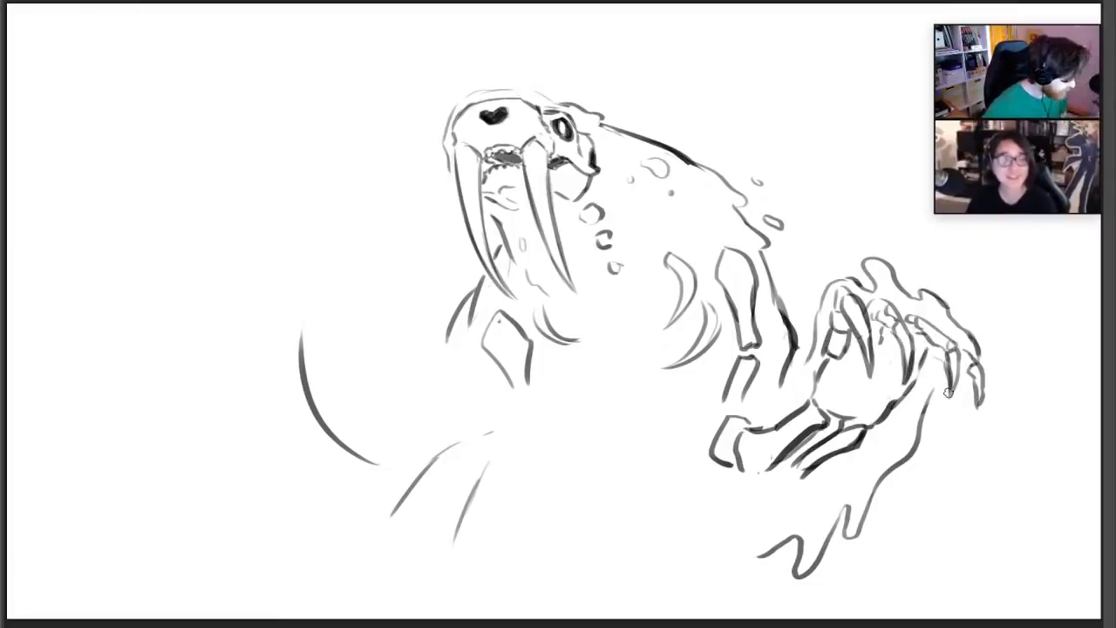
Erase the old guide curves for the far-side arm, and add curved ribs and another vertebra to the chest
mouse_move(487, 434)
left_mouse_down()
mouse_move(439, 550)
mouse_move(299, 359)
left_mouse_up()
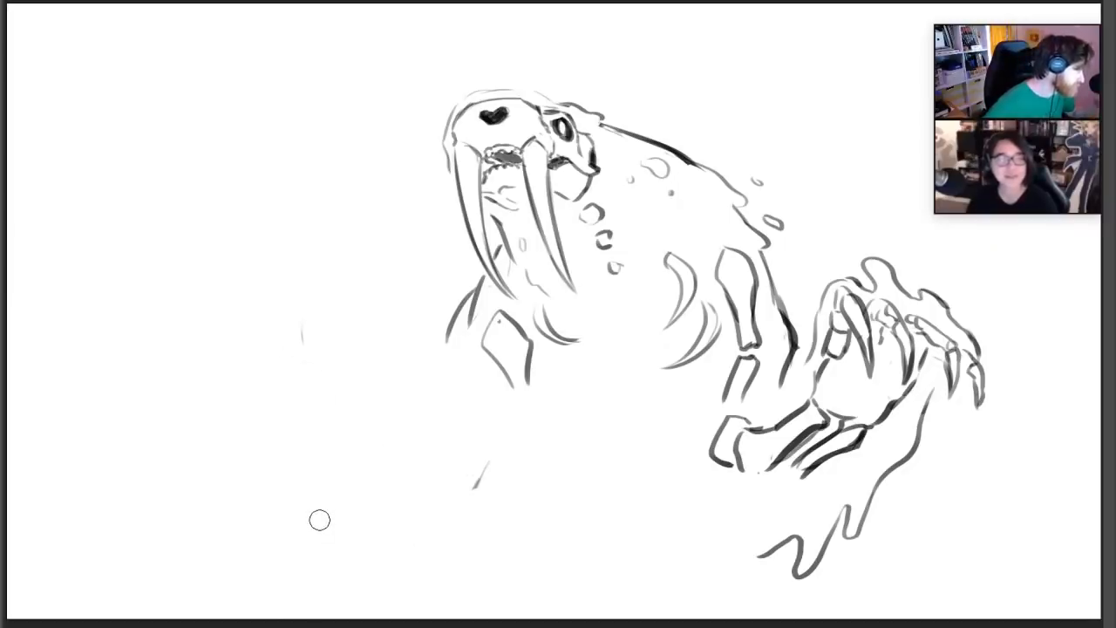
mouse_move(567, 340)
left_mouse_down()
mouse_move(678, 315)
mouse_move(685, 291)
left_mouse_up()
left_click_drag(657, 327, 680, 307)
mouse_move(709, 390)
left_mouse_down()
mouse_move(664, 381)
mouse_move(707, 394)
left_mouse_up()
mouse_move(547, 376)
left_mouse_down()
mouse_move(585, 377)
mouse_move(556, 387)
left_mouse_up()
mouse_move(628, 286)
left_mouse_down()
mouse_move(620, 301)
mouse_move(629, 300)
left_mouse_up()
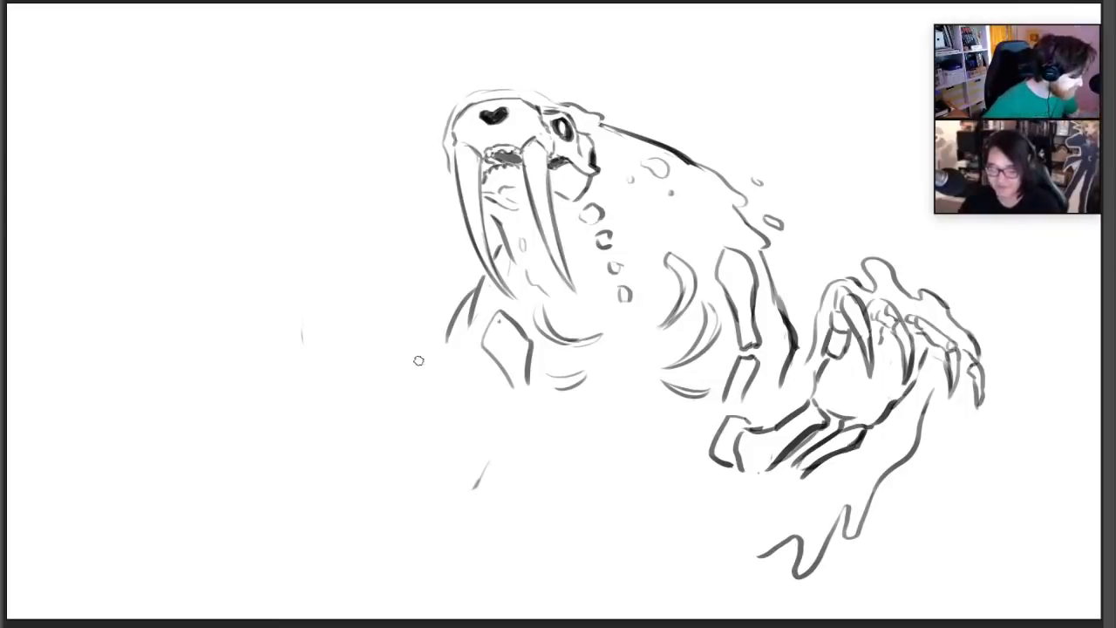
Sketch the raised far-side hand with curved claws, finger bones, and squared palm bones down to the wrist
left_click_drag(418, 365, 377, 356)
mouse_move(356, 286)
left_mouse_down()
mouse_move(366, 224)
mouse_move(339, 209)
mouse_move(287, 221)
mouse_move(280, 240)
mouse_move(348, 218)
mouse_move(319, 213)
mouse_move(248, 274)
mouse_move(280, 230)
mouse_move(305, 231)
mouse_move(263, 303)
mouse_move(287, 262)
left_mouse_up()
mouse_move(380, 241)
left_mouse_down()
mouse_move(386, 268)
mouse_move(336, 262)
mouse_move(373, 251)
mouse_move(353, 253)
mouse_move(359, 238)
left_mouse_up()
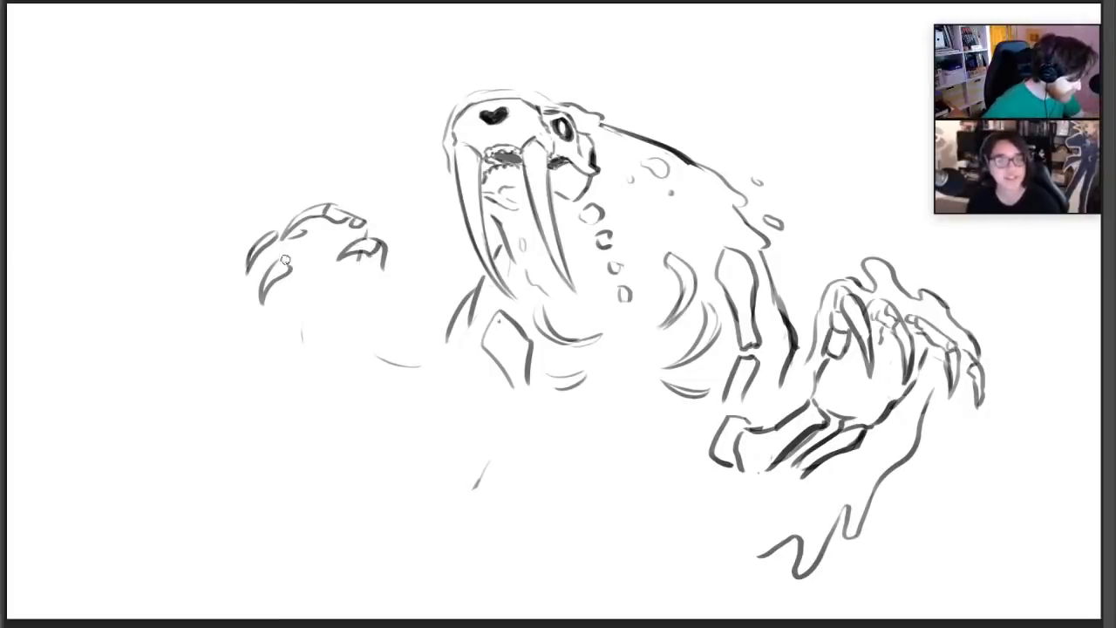
mouse_move(287, 263)
left_mouse_down()
mouse_move(315, 250)
mouse_move(336, 305)
left_mouse_up()
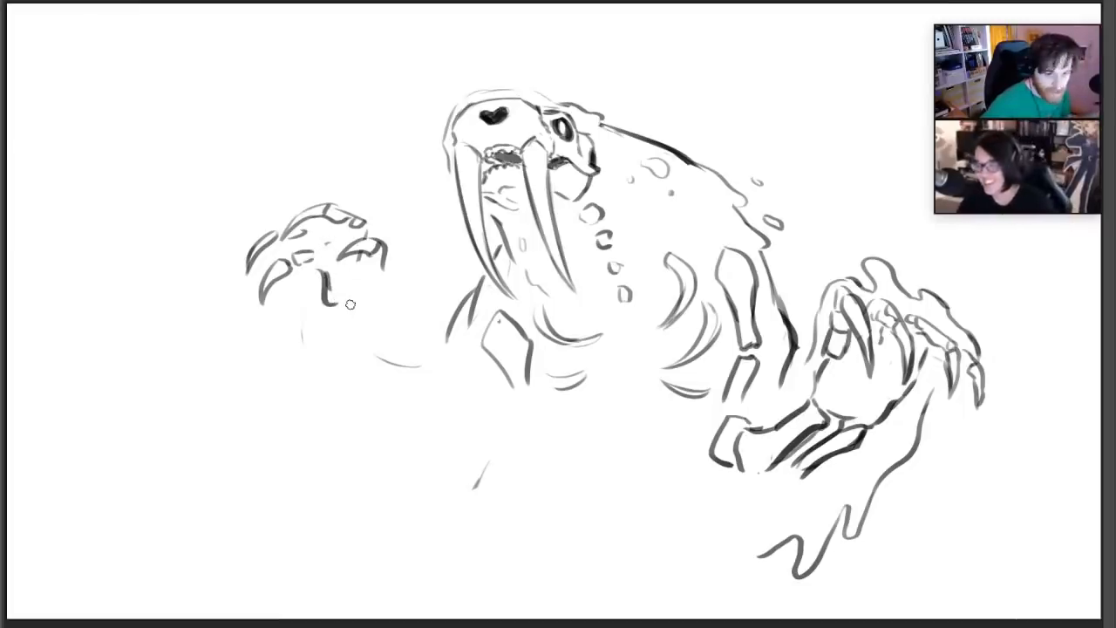
mouse_move(343, 276)
left_mouse_down()
mouse_move(348, 294)
mouse_move(377, 293)
mouse_move(354, 298)
left_mouse_up()
mouse_move(365, 301)
left_mouse_down()
mouse_move(377, 302)
mouse_move(378, 280)
left_mouse_up()
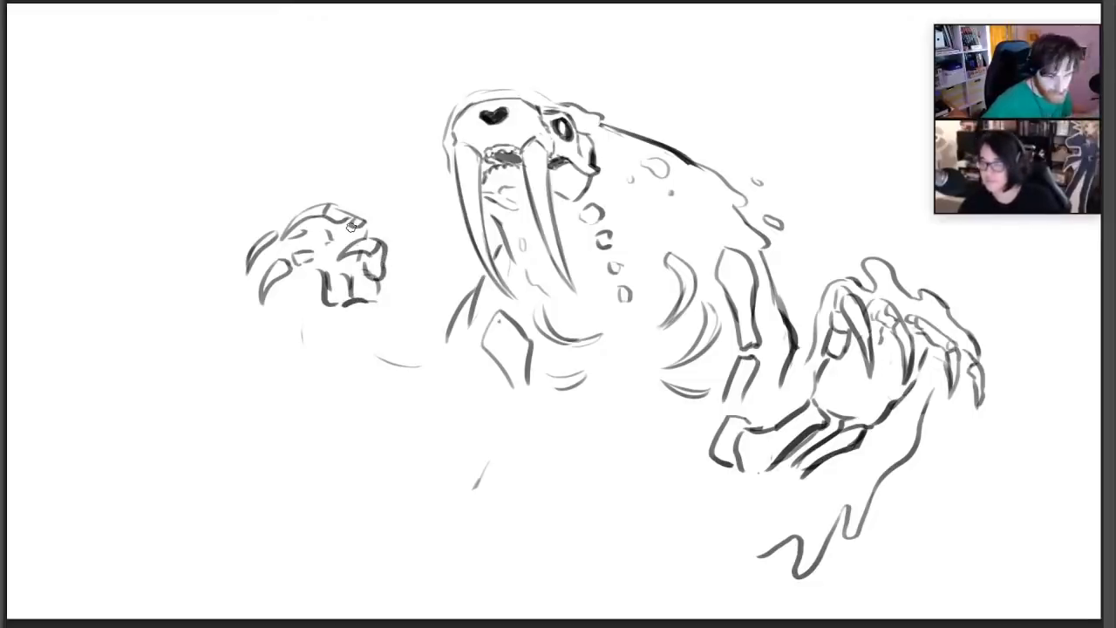
Draw two parallel forearm bones below the far-side wrist, converging in a rounded elbow end
mouse_move(335, 315)
left_mouse_down()
mouse_move(347, 377)
mouse_move(355, 356)
left_mouse_up()
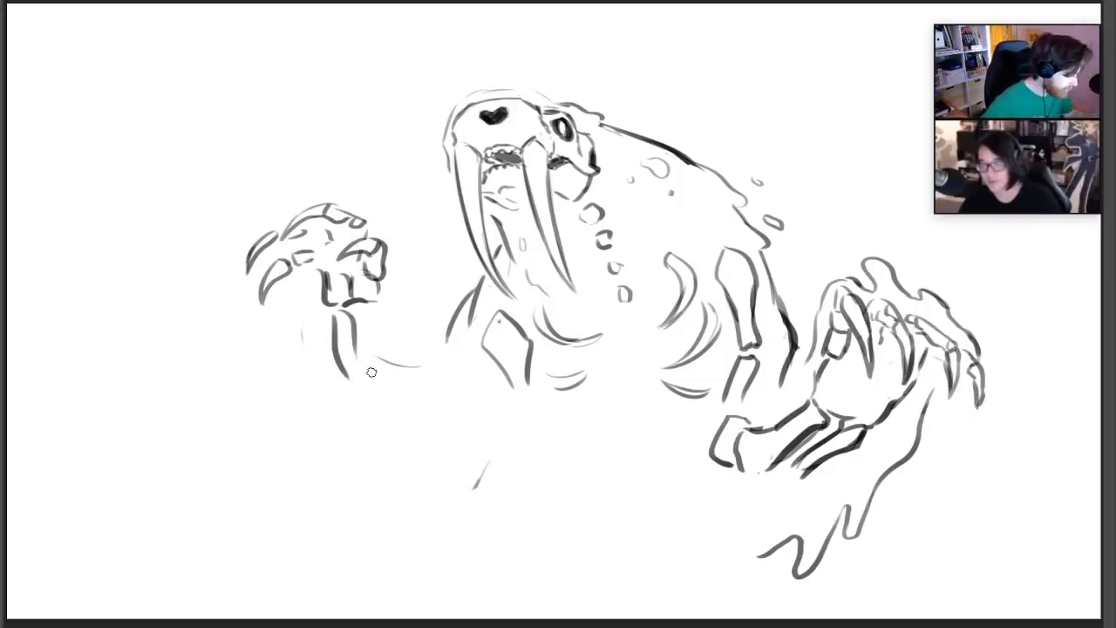
left_click_drag(357, 317, 377, 369)
left_click_drag(380, 303, 394, 367)
mouse_move(352, 337)
left_mouse_down()
mouse_move(370, 392)
mouse_move(358, 389)
mouse_move(394, 378)
left_mouse_up()
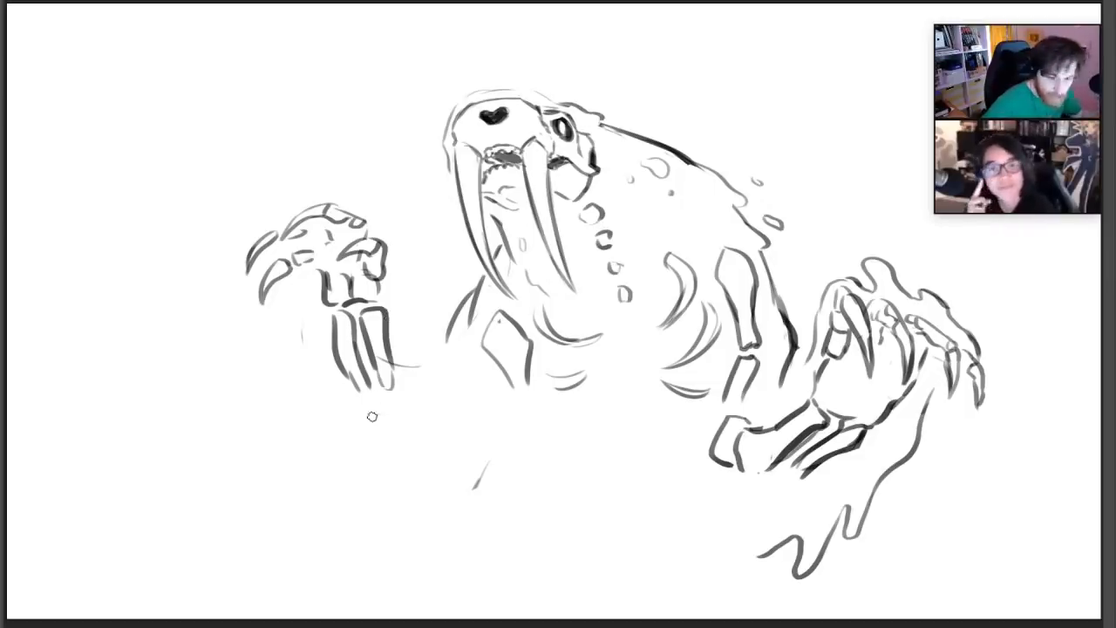
mouse_move(353, 381)
left_mouse_down()
mouse_move(389, 428)
mouse_move(379, 399)
mouse_move(394, 403)
mouse_move(378, 398)
mouse_move(395, 406)
left_mouse_up()
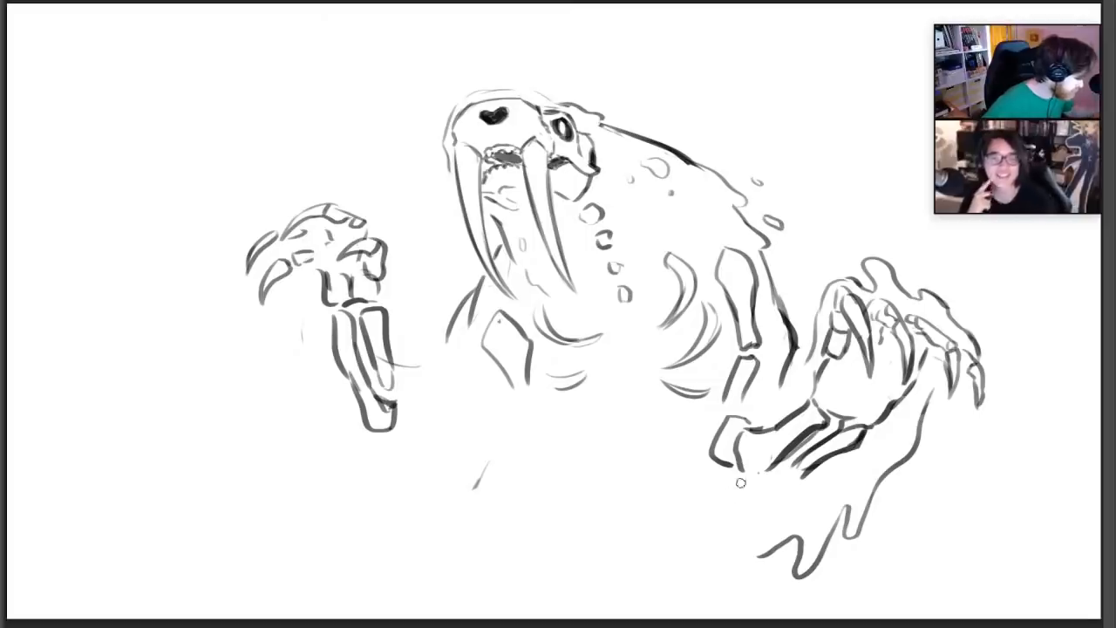
Give both forearms heavier, angular elbow ends, undoing the first pointed version on the near-side arm
mouse_move(740, 476)
left_mouse_down()
mouse_move(740, 487)
mouse_move(775, 467)
left_mouse_up()
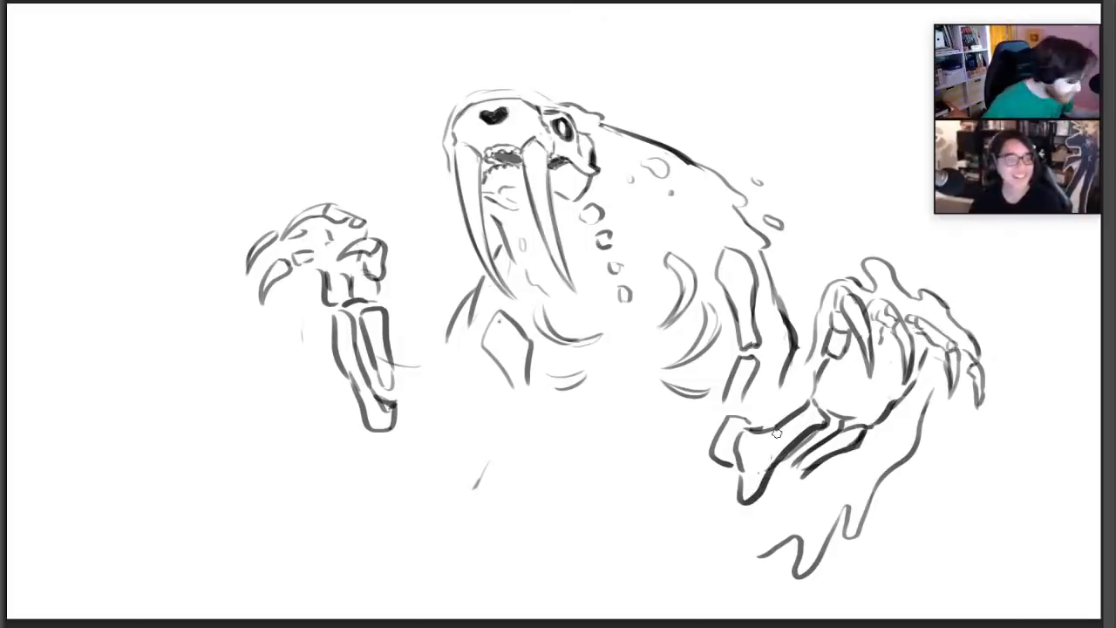
key("ctrl+z")
mouse_move(721, 465)
left_mouse_down()
mouse_move(747, 505)
mouse_move(800, 446)
mouse_move(824, 455)
left_mouse_up()
mouse_move(369, 420)
left_mouse_down()
mouse_move(380, 442)
mouse_move(388, 382)
mouse_move(381, 425)
left_mouse_up()
key("e")
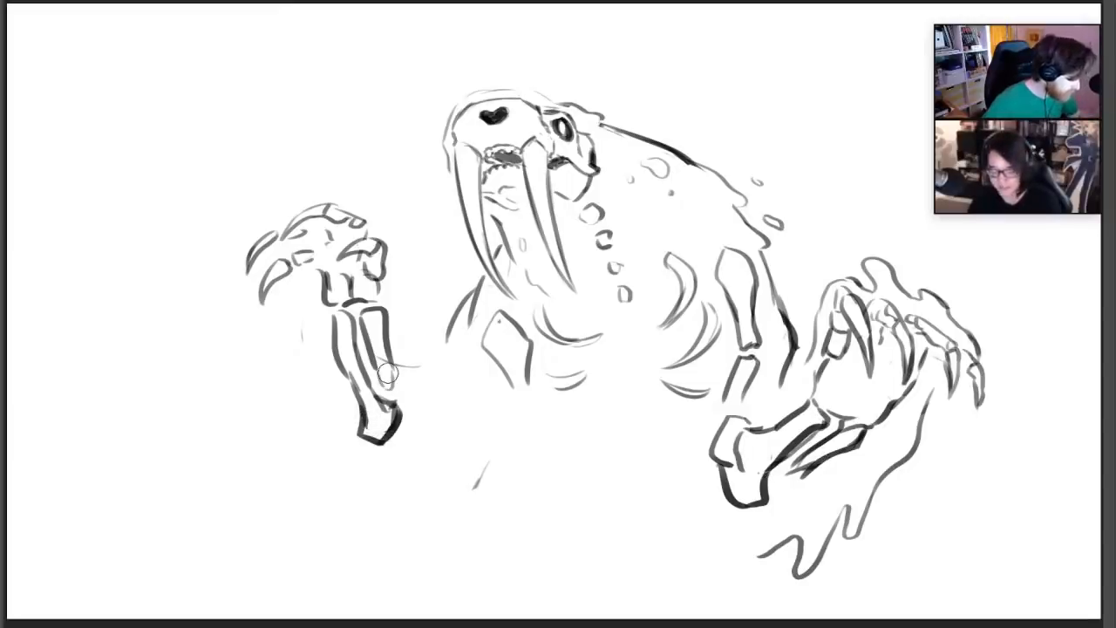
key("e")
Outline dripping flesh around the far-side hand and forearm, continue its inner edge toward the body, and erase the stray guide line
mouse_move(279, 298)
left_mouse_down()
mouse_move(288, 361)
mouse_move(328, 383)
mouse_move(350, 462)
mouse_move(388, 484)
left_mouse_up()
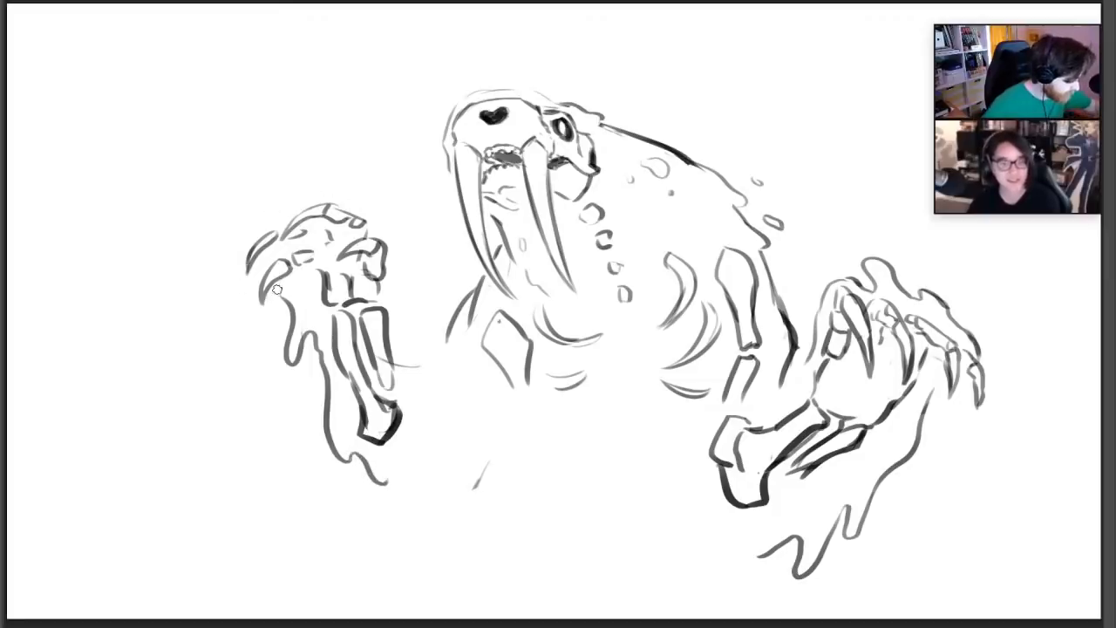
left_click_drag(278, 291, 261, 328)
left_click_drag(241, 279, 253, 316)
mouse_move(246, 270)
left_mouse_down()
mouse_move(241, 292)
mouse_move(266, 211)
mouse_move(296, 190)
mouse_move(393, 223)
mouse_move(416, 247)
mouse_move(421, 312)
left_mouse_up()
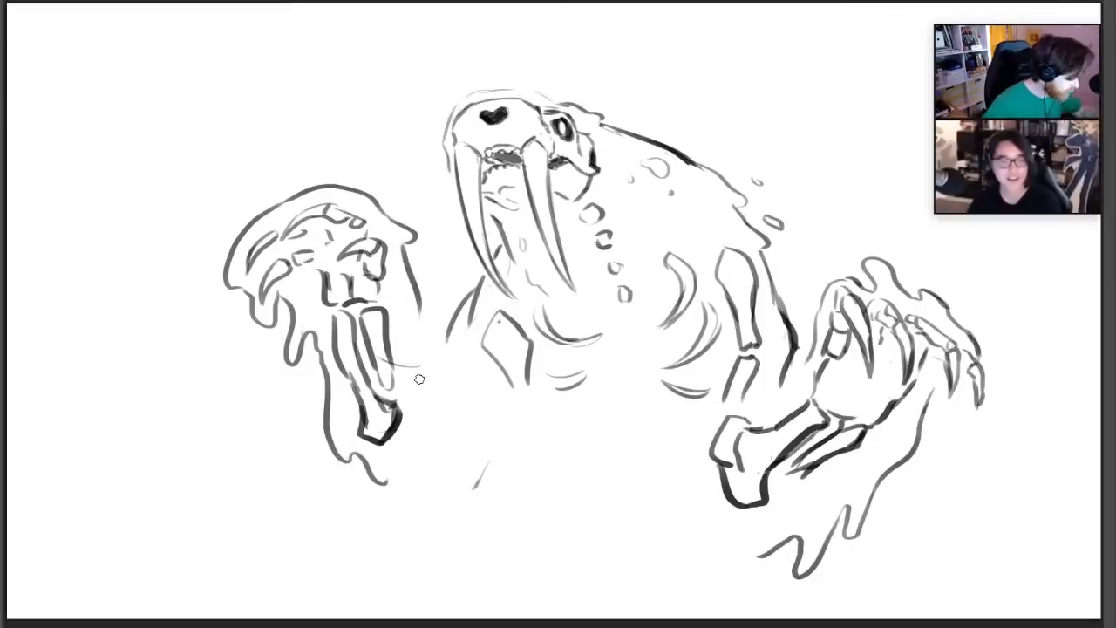
key("e")
left_click_drag(388, 372, 420, 364)
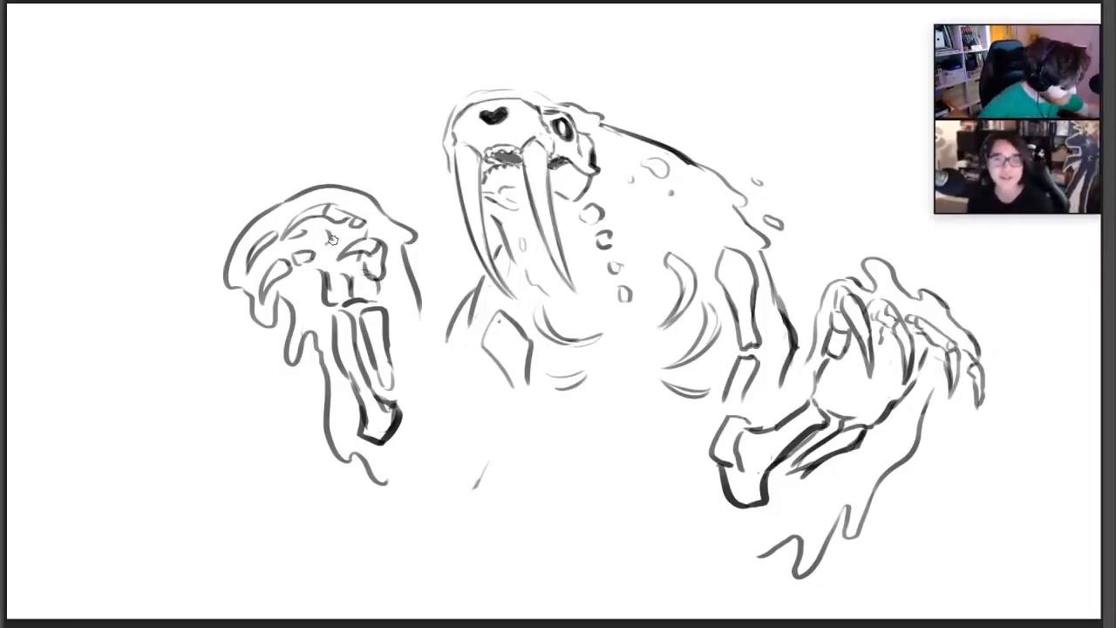
mouse_move(409, 305)
left_mouse_down()
mouse_move(422, 325)
mouse_move(445, 325)
left_mouse_up()
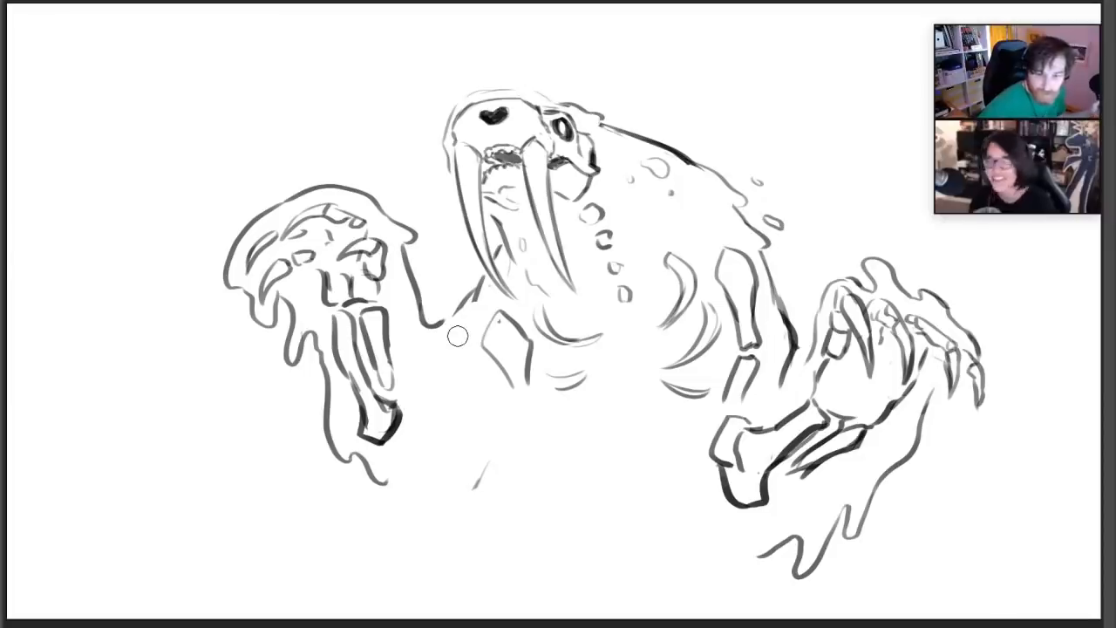
left_click_drag(405, 398, 460, 369)
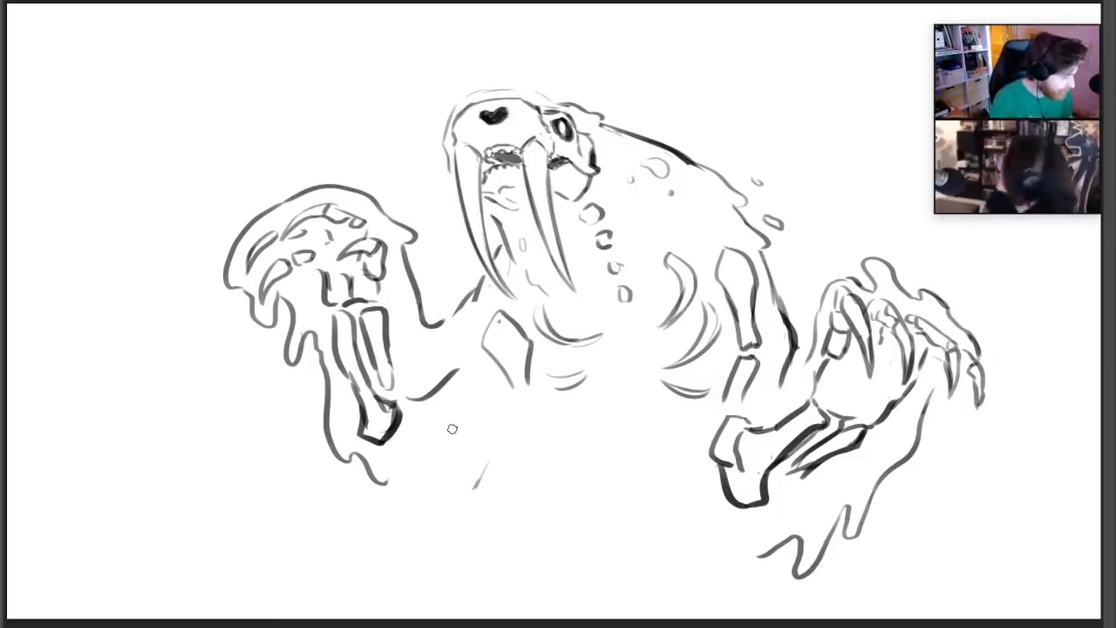
key("e")
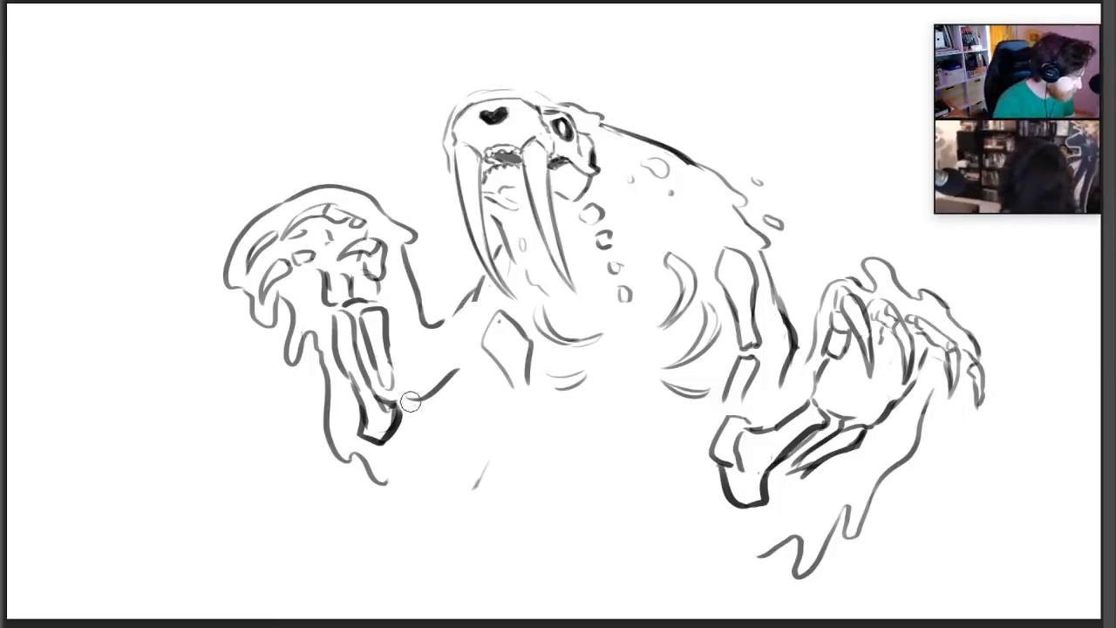
left_click_drag(410, 401, 457, 372)
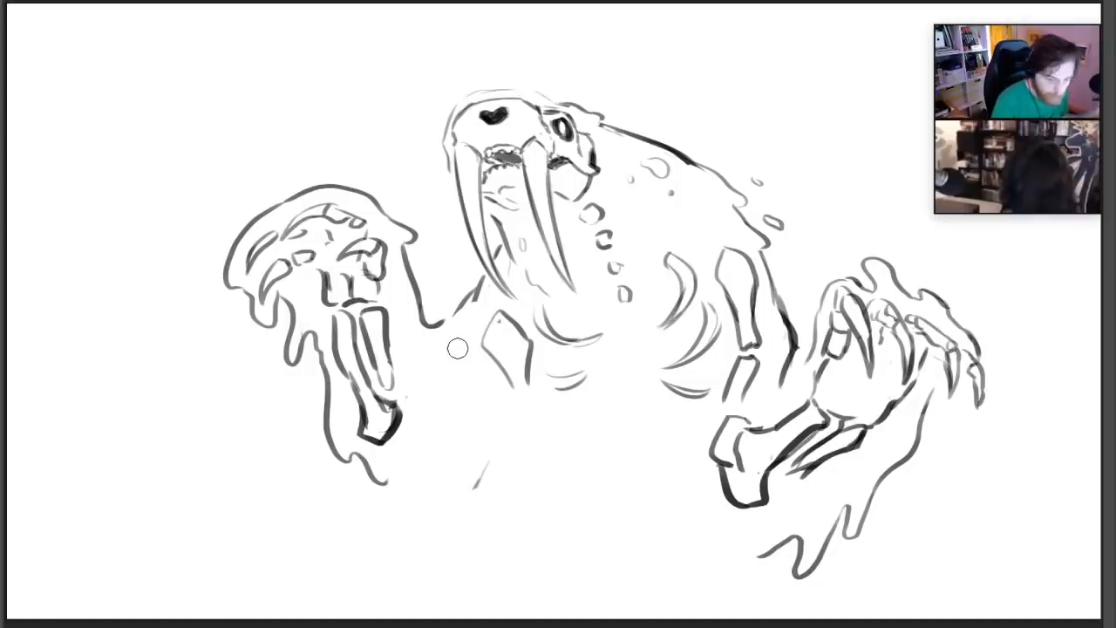
Draw the far-side upper-arm bone between elbow and shoulder, and extend the elbow end with a darker outline
key("e")
left_click_drag(405, 399, 464, 357)
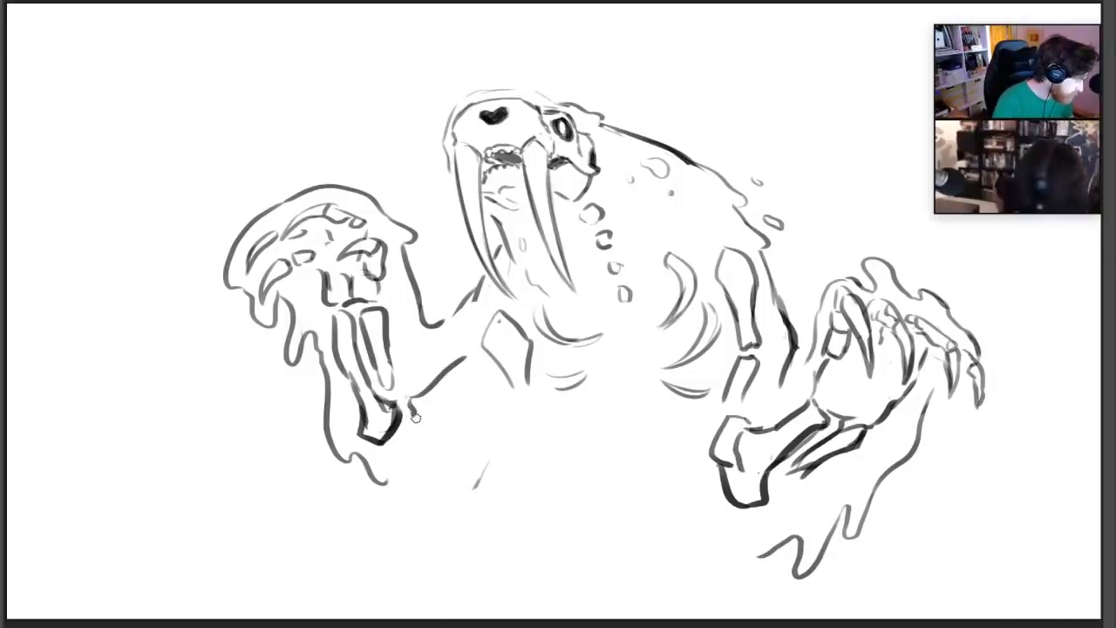
left_click_drag(416, 417, 477, 376)
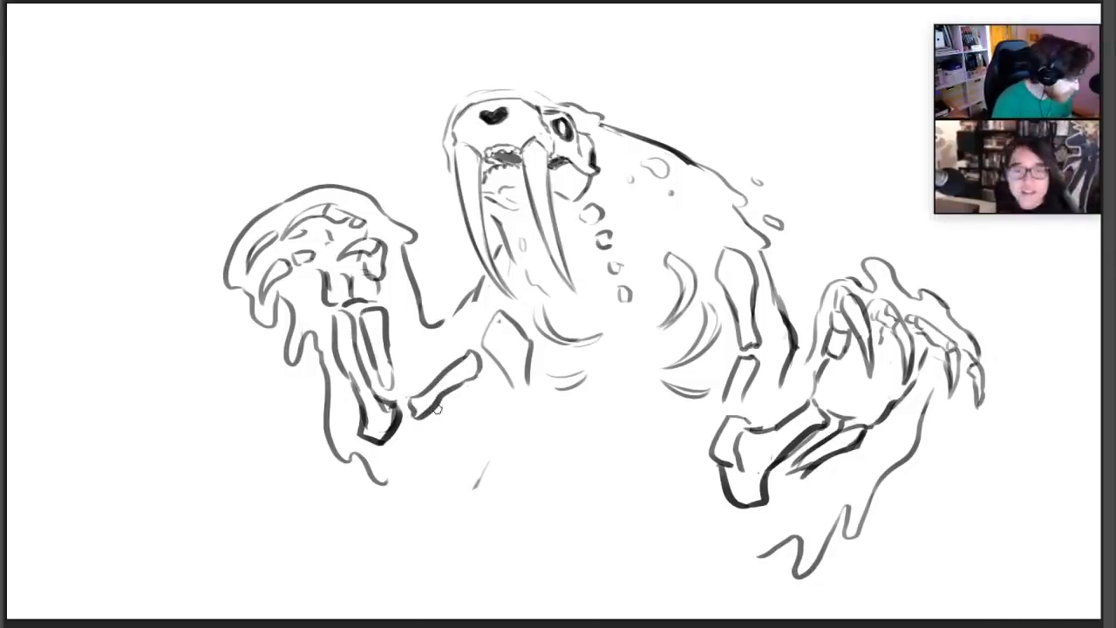
mouse_move(373, 445)
left_mouse_down()
mouse_move(402, 424)
mouse_move(376, 436)
mouse_move(392, 433)
mouse_move(404, 456)
mouse_move(399, 403)
left_mouse_up()
key("e")
key("b")
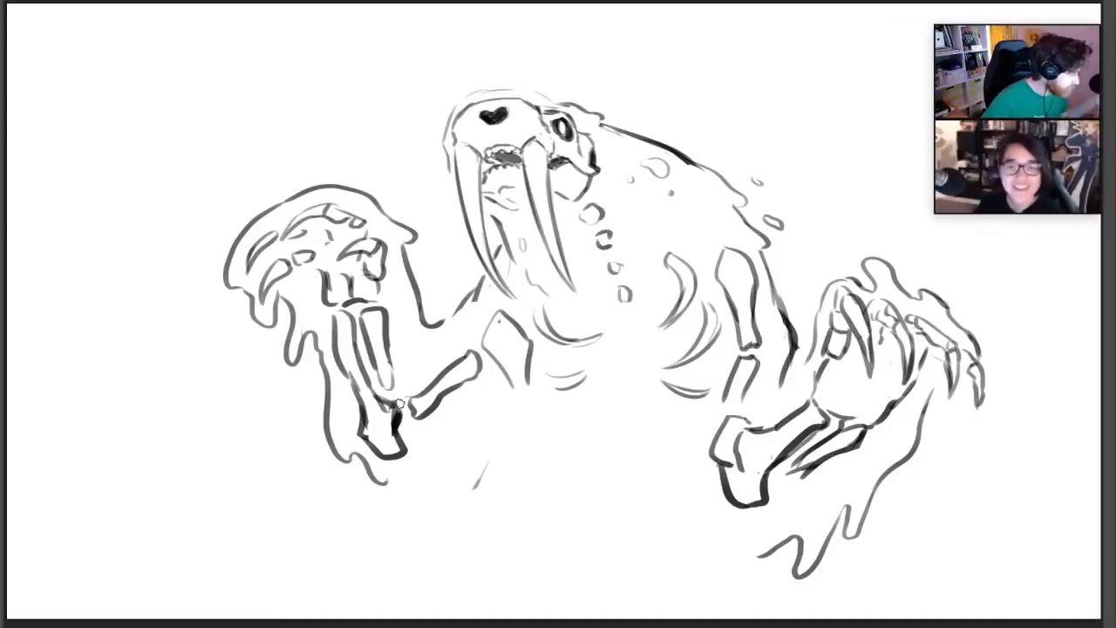
Erase and redraw both shoulder bones as larger, bolder blade shapes on either side of the rib cage
key("e")
mouse_move(491, 351)
left_mouse_down()
mouse_move(524, 334)
mouse_move(505, 373)
mouse_move(479, 327)
mouse_move(492, 300)
mouse_move(537, 312)
mouse_move(510, 383)
left_mouse_up()
key("b")
key("e")
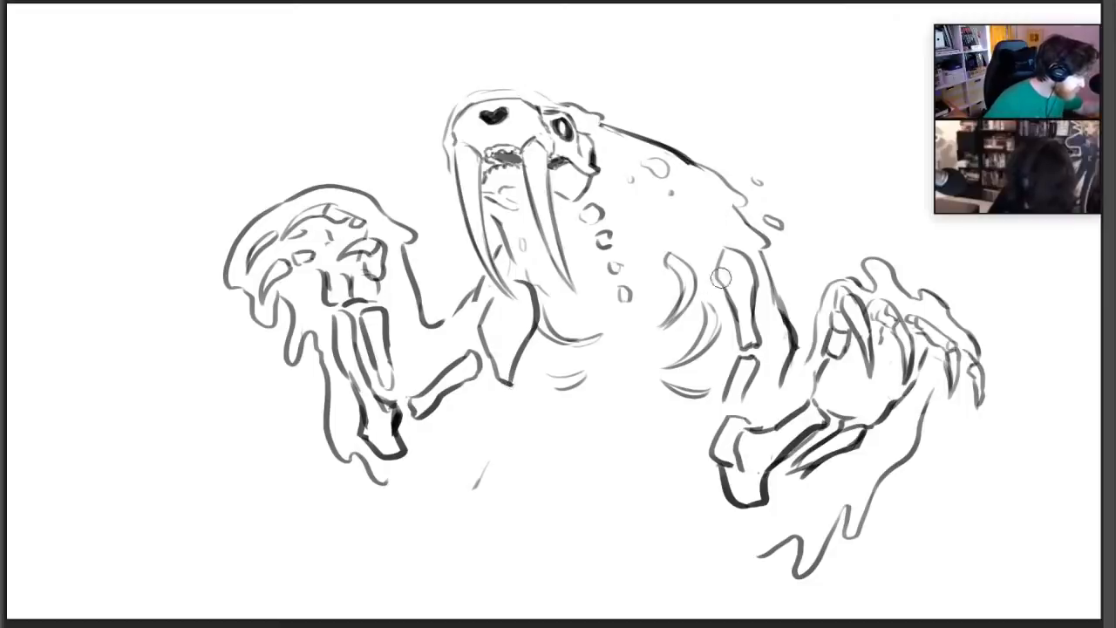
mouse_move(720, 278)
left_mouse_down()
mouse_move(739, 324)
mouse_move(718, 342)
mouse_move(712, 292)
mouse_move(710, 355)
mouse_move(756, 285)
mouse_move(739, 248)
mouse_move(752, 296)
left_mouse_up()
key("b")
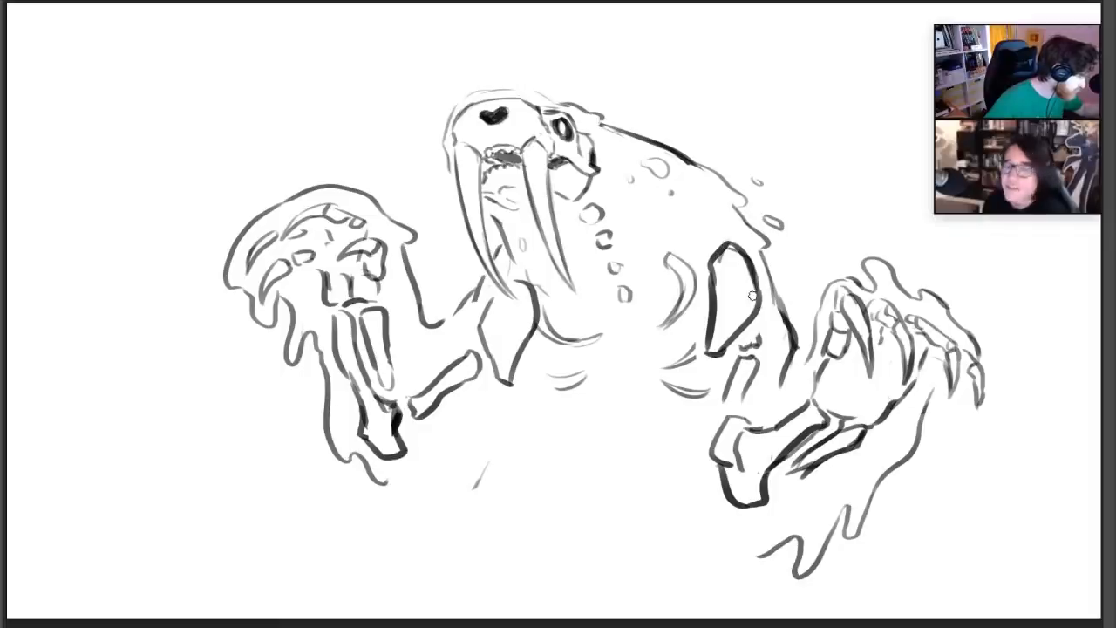
Thicken the lower ribs on both sides of the chest with second curves and add another rib beneath the far-side ones
mouse_move(542, 366)
left_mouse_down()
mouse_move(588, 365)
mouse_move(556, 388)
mouse_move(565, 384)
left_mouse_up()
mouse_move(689, 344)
left_mouse_down()
mouse_move(652, 367)
mouse_move(664, 360)
mouse_move(658, 382)
mouse_move(704, 392)
left_mouse_up()
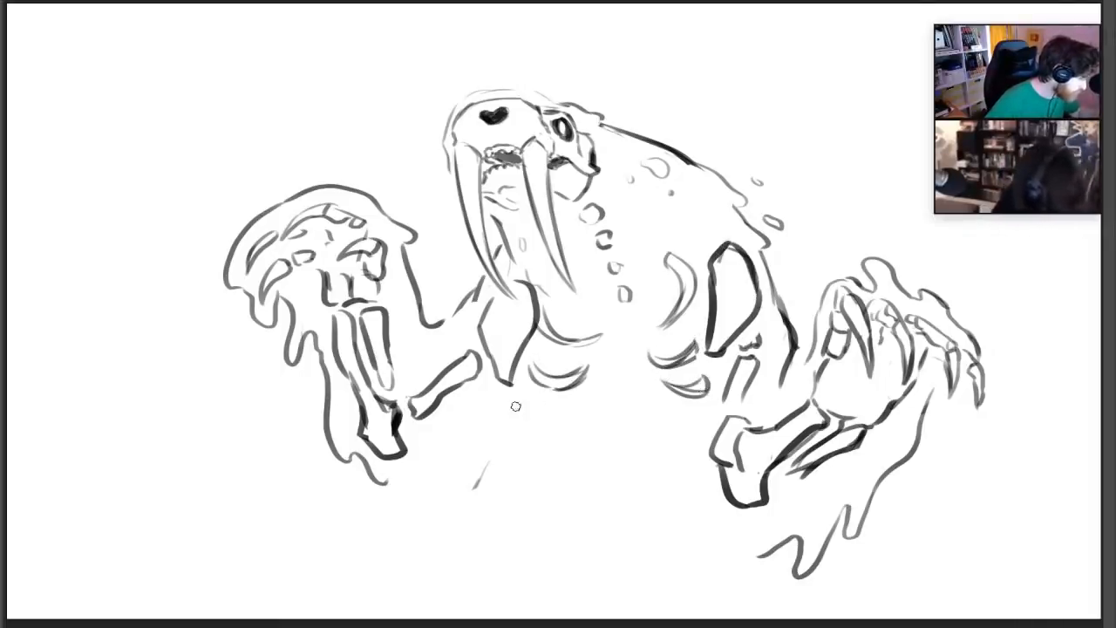
left_click_drag(515, 406, 570, 397)
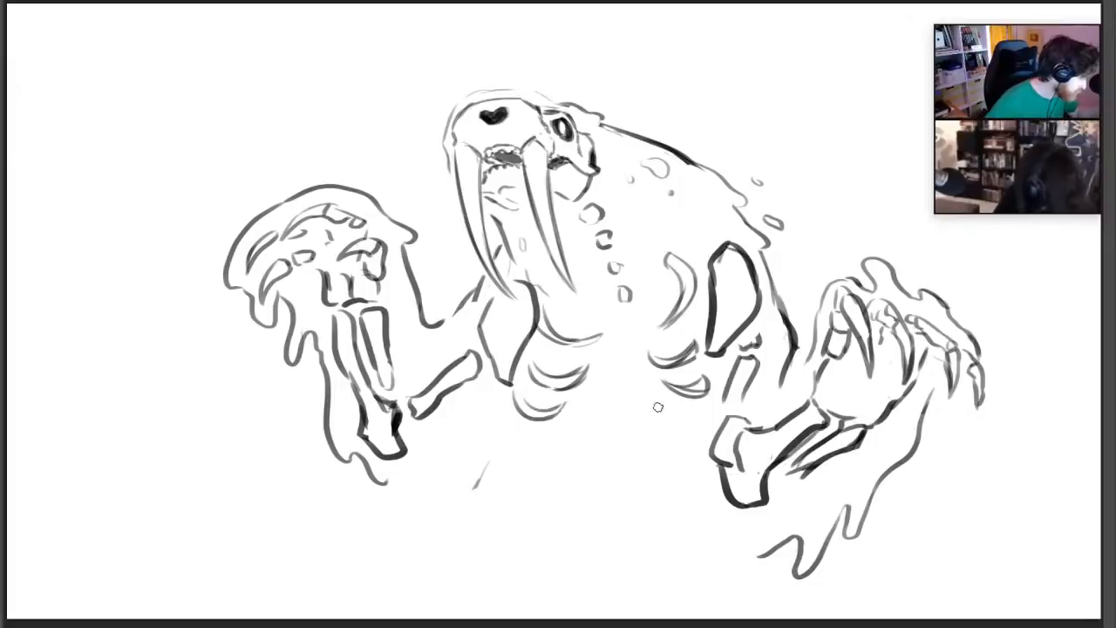
Add a lower rib on the right side of the chest and build up the ribs on both sides with extra curves
left_click_drag(658, 408, 693, 418)
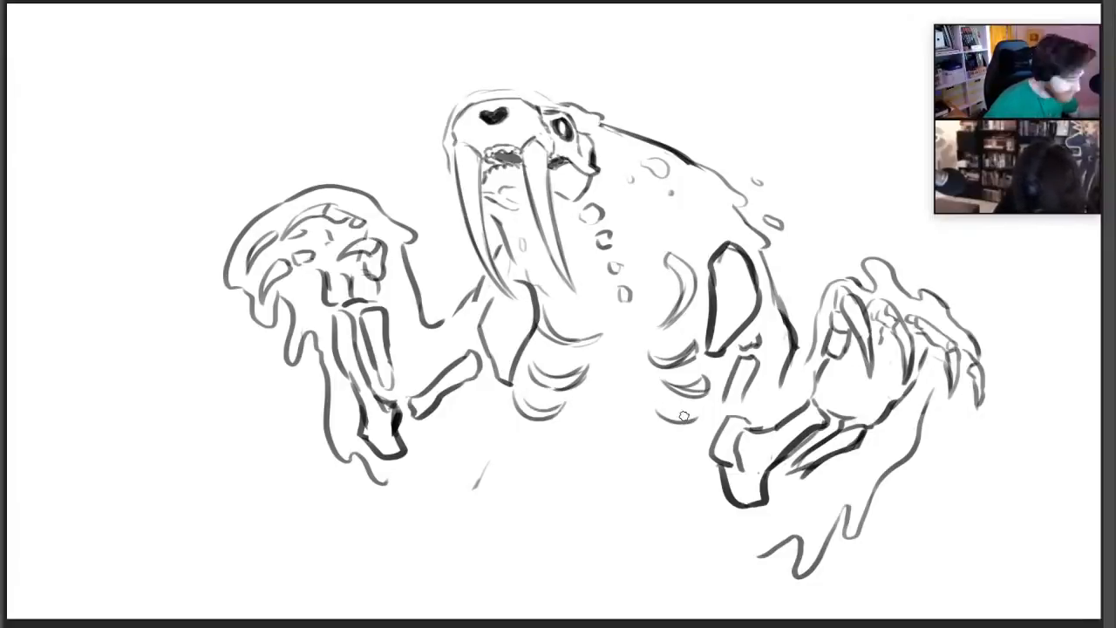
mouse_move(546, 318)
left_mouse_down()
mouse_move(563, 290)
mouse_move(553, 287)
left_mouse_up()
mouse_move(652, 265)
left_mouse_down()
mouse_move(672, 254)
mouse_move(700, 346)
left_mouse_up()
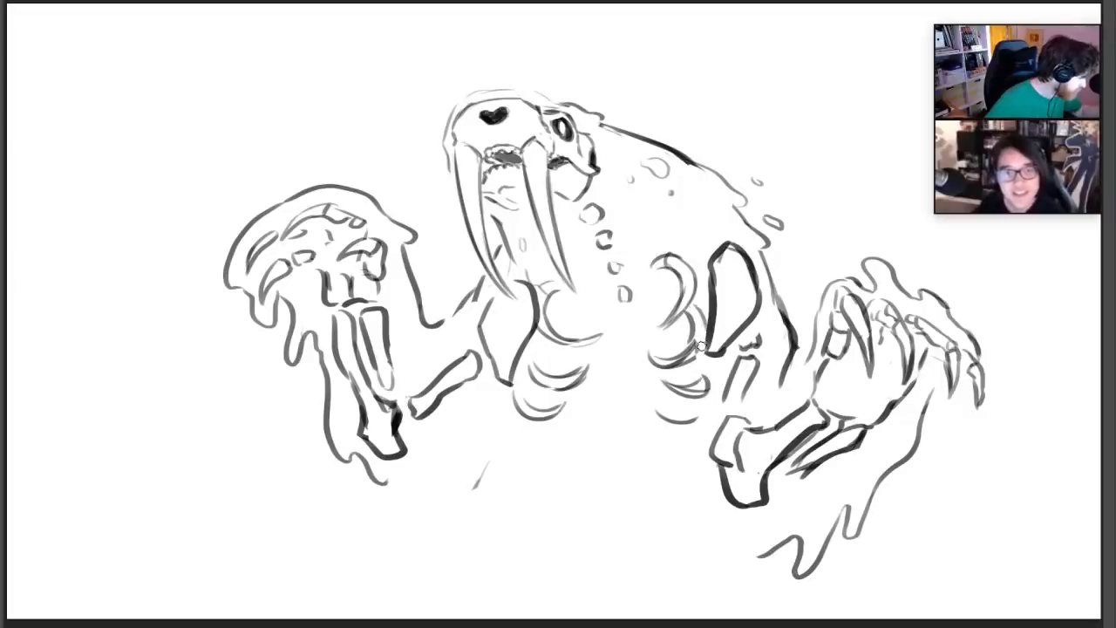
mouse_move(554, 341)
left_mouse_down()
mouse_move(527, 369)
mouse_move(544, 375)
left_mouse_up()
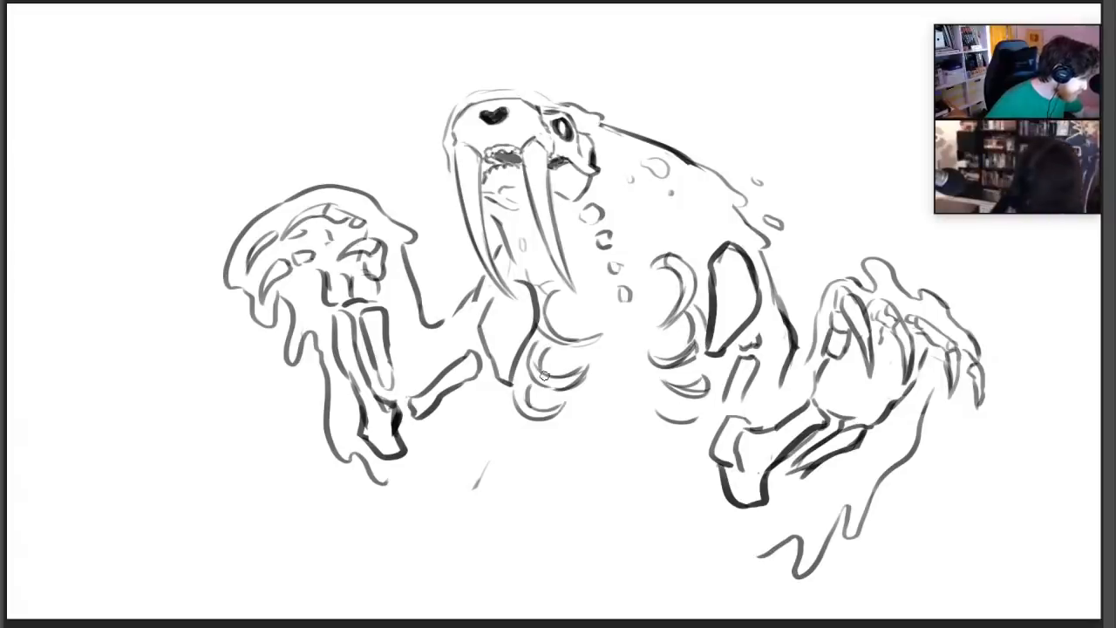
mouse_move(682, 361)
left_mouse_down()
mouse_move(713, 387)
mouse_move(666, 418)
left_mouse_up()
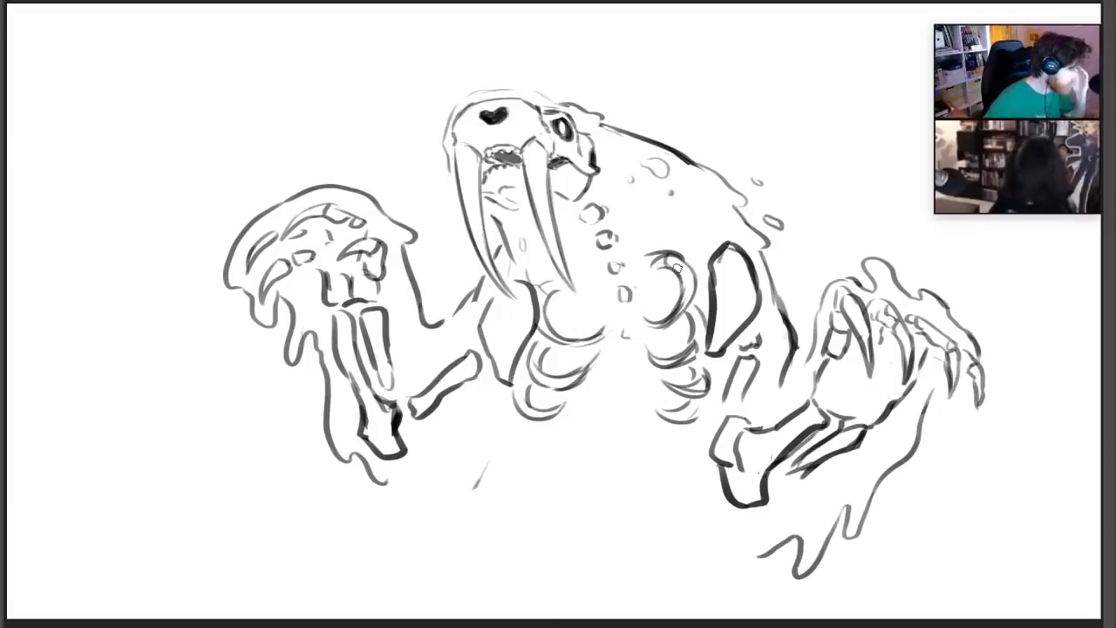
Draw a dripping flesh edge from beneath the left elbow toward the torso, and undo the trial belly stroke
mouse_move(402, 482)
left_mouse_down()
mouse_move(431, 511)
mouse_move(482, 436)
mouse_move(511, 425)
left_mouse_up()
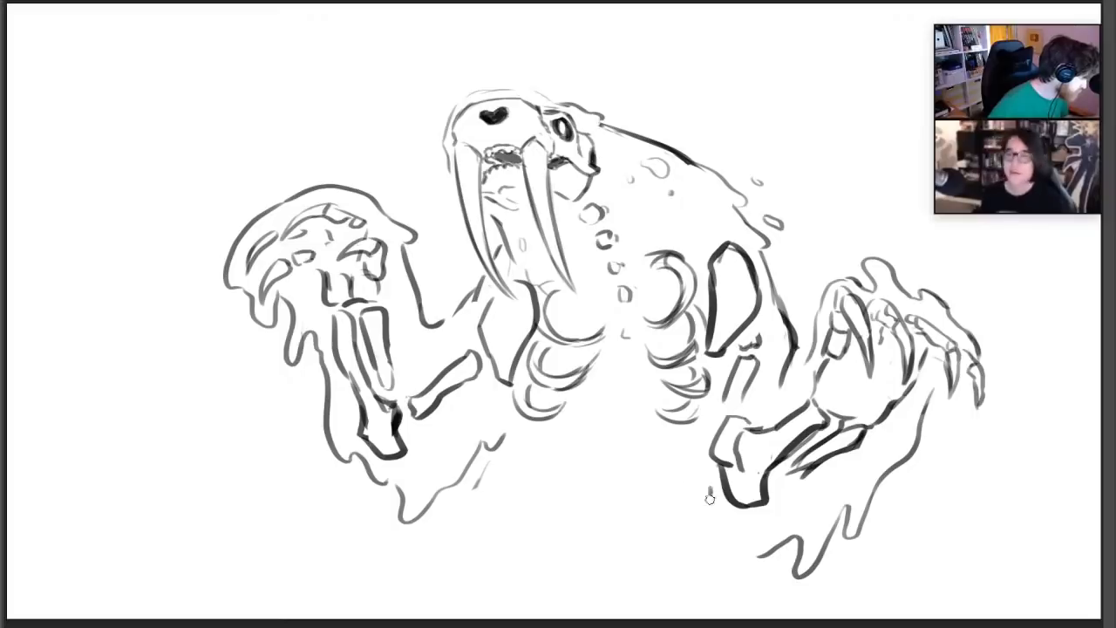
left_click_drag(730, 531, 681, 558)
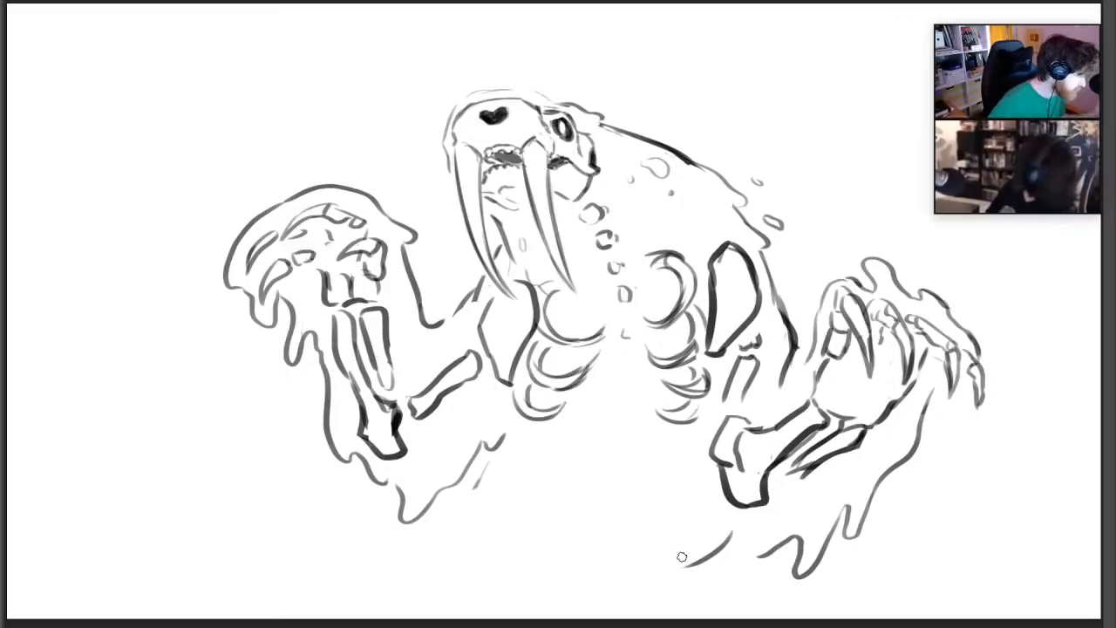
key("ctrl+z")
Move the whole beast sketch up and slightly left on the canvas with a free transform
key("ctrl+t")
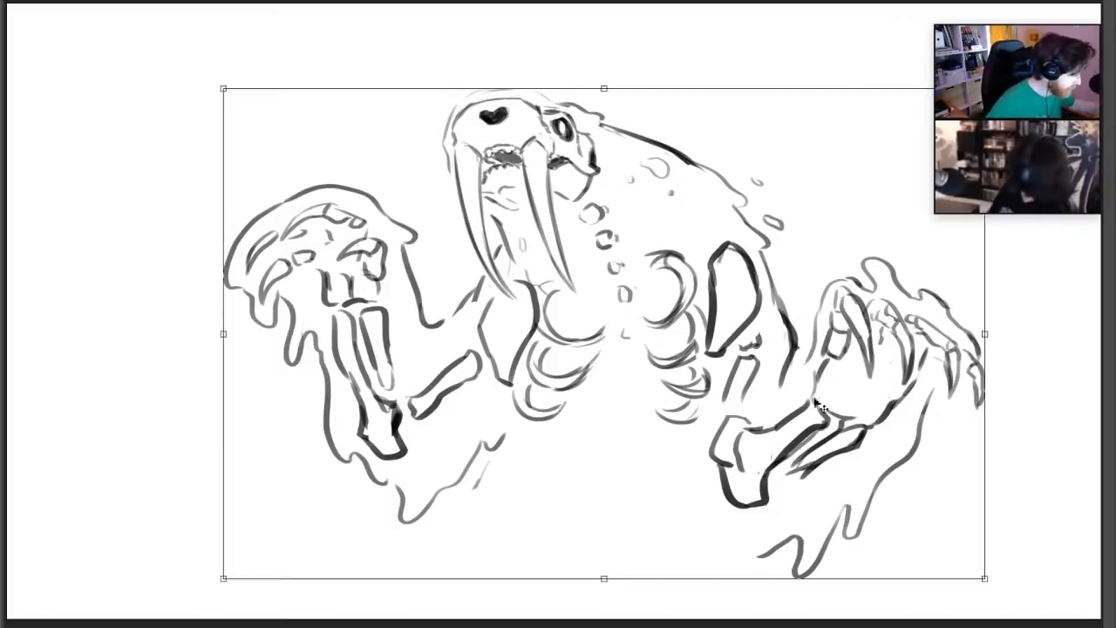
mouse_move(819, 405)
left_mouse_down()
mouse_move(736, 378)
mouse_move(780, 356)
mouse_move(818, 357)
mouse_move(795, 365)
left_mouse_up()
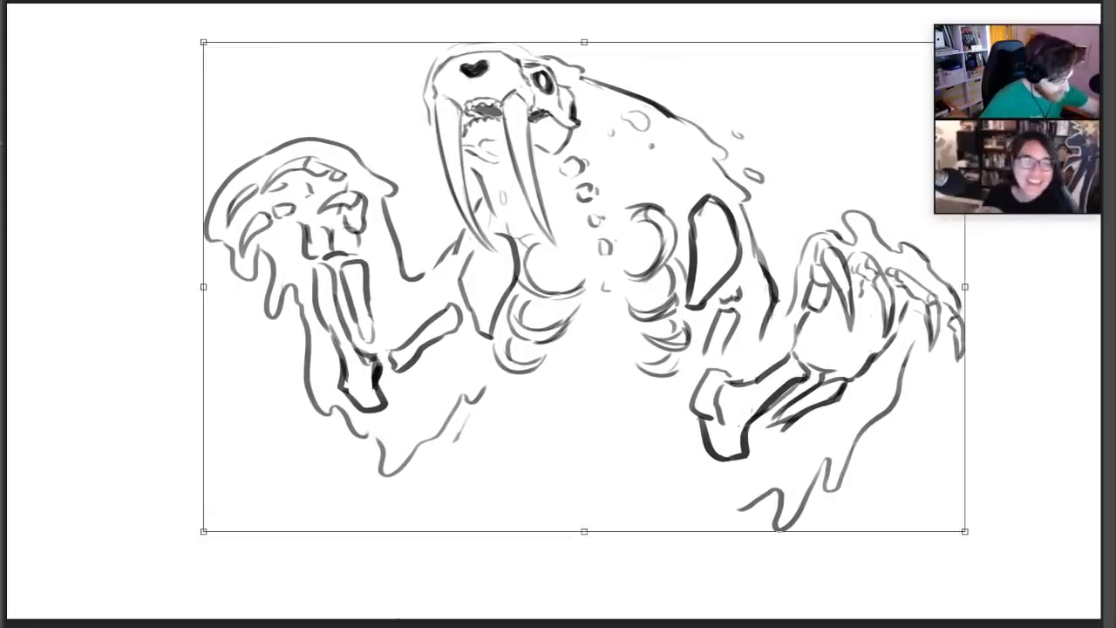
key("Return")
Draw a bold tapered curve below the right elbow as the start of the belly outline, redoing it until it fits
mouse_move(732, 484)
left_mouse_down()
mouse_move(696, 535)
mouse_move(704, 530)
left_mouse_up()
key("ctrl+z")
key("ctrl+z")
left_click_drag(740, 481, 686, 547)
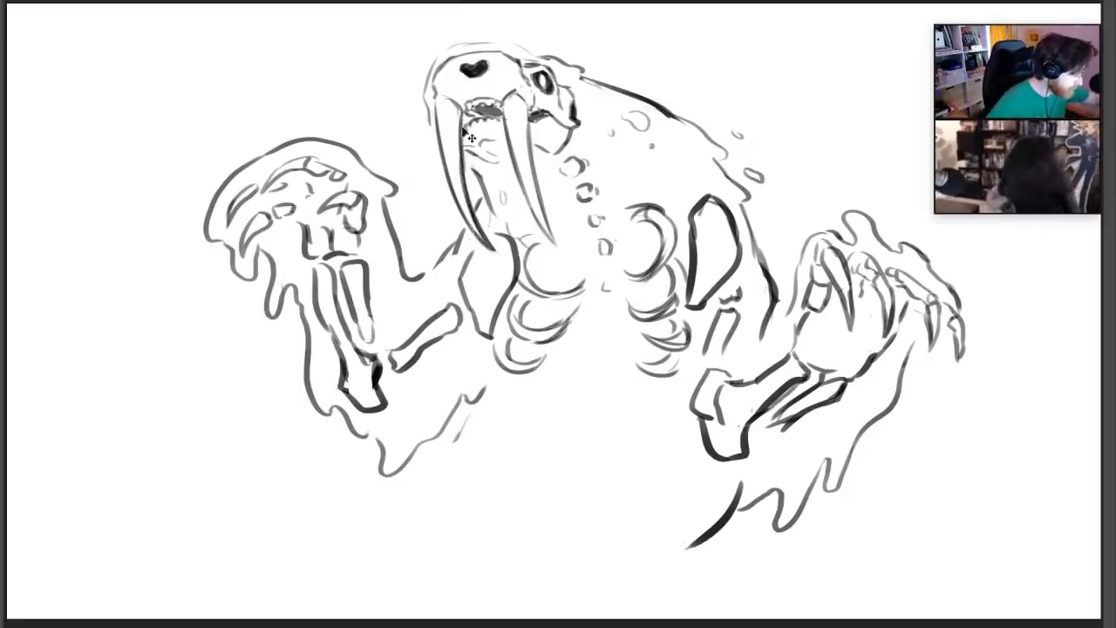
Darken the contours of the right tusk with bolder strokes, undoing the unwanted attempts
left_click_drag(504, 131, 549, 239)
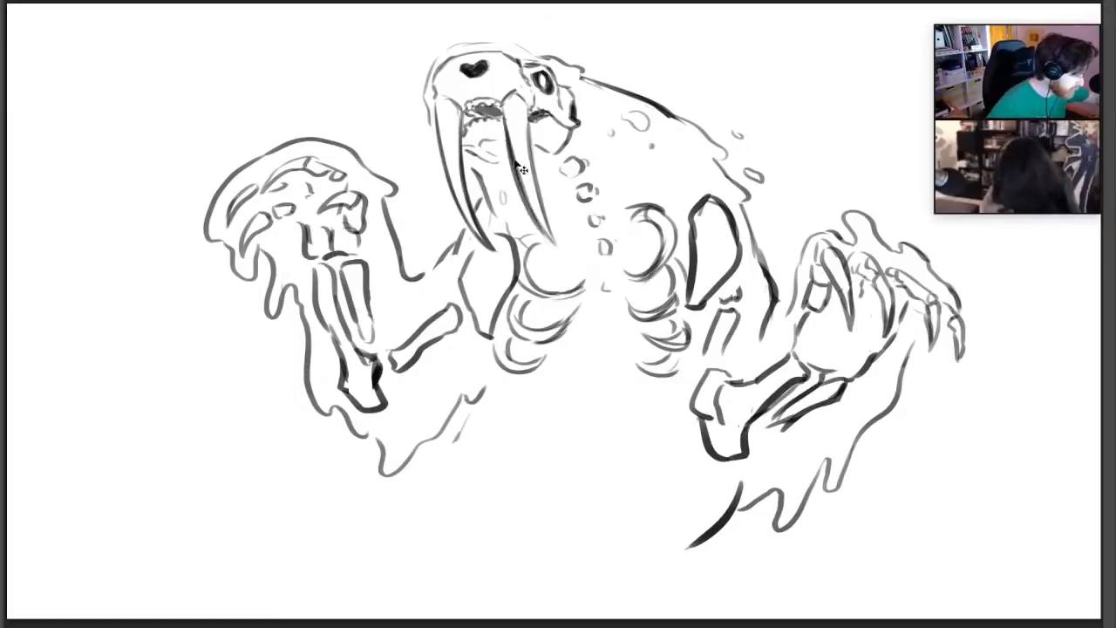
key("ctrl+z")
mouse_move(505, 125)
left_mouse_down()
mouse_move(551, 242)
mouse_move(533, 171)
mouse_move(535, 192)
left_mouse_up()
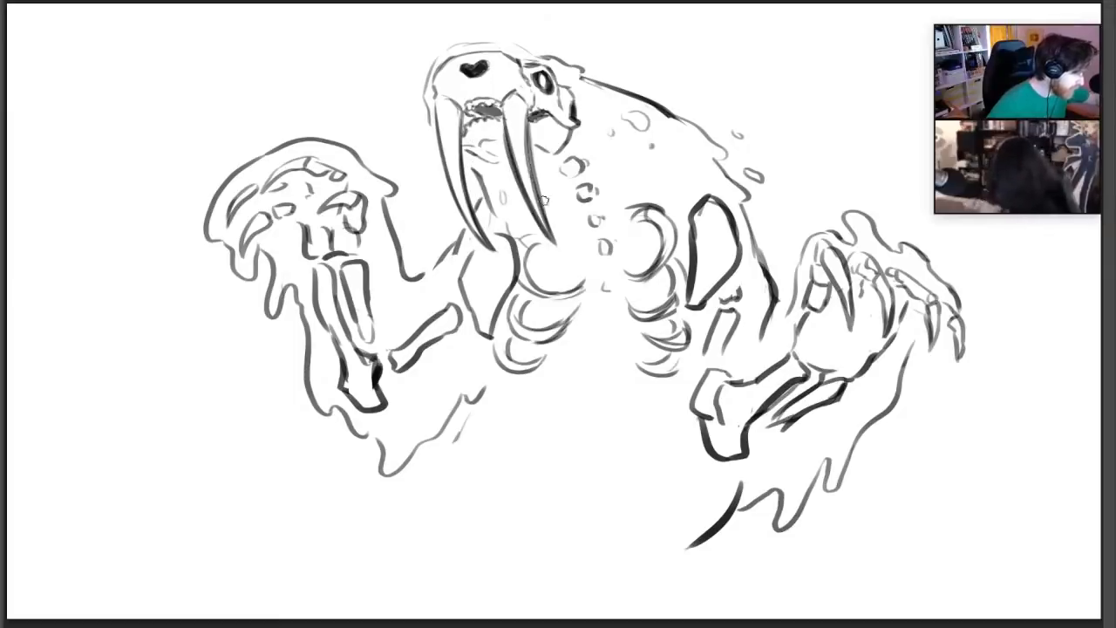
key("ctrl+z")
left_click_drag(527, 107, 548, 207)
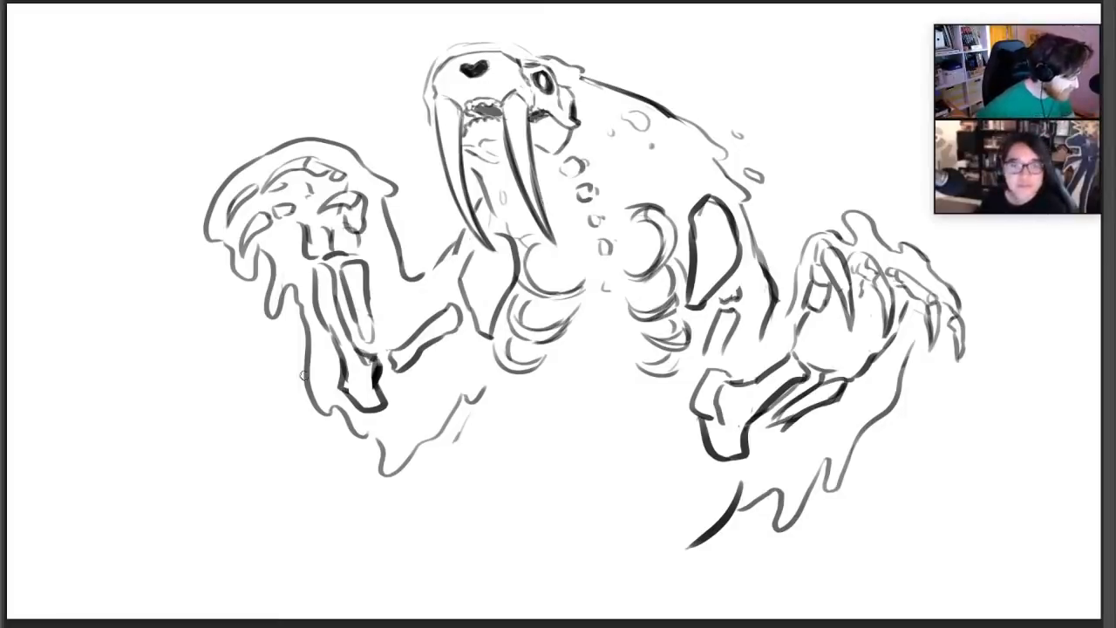
left_click_drag(305, 367, 242, 373)
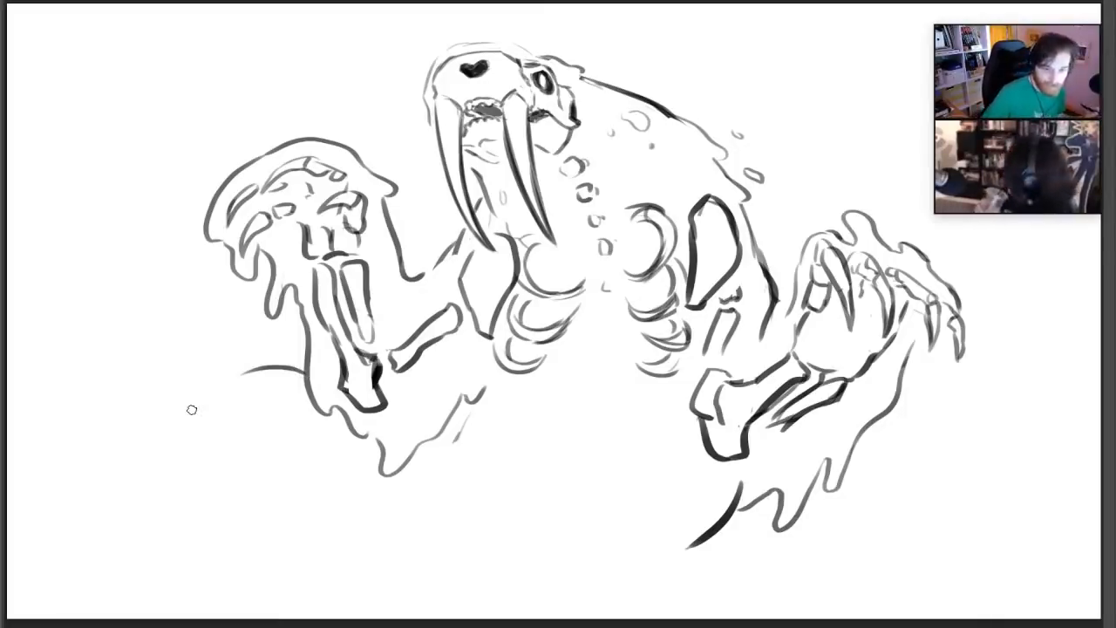
key("ctrl+z")
mouse_move(305, 367)
left_mouse_down()
mouse_move(282, 359)
mouse_move(176, 386)
left_mouse_up()
key("ctrl+z")
Continue the belly outline leftward along the underside of the body with ragged, torn notches
left_click_drag(691, 546, 616, 553)
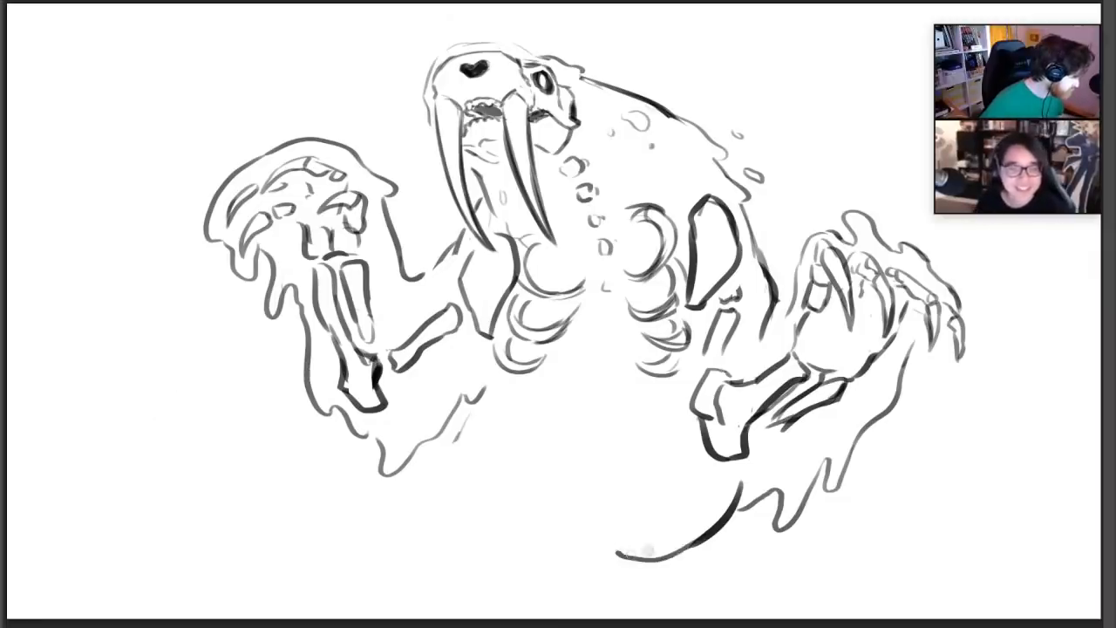
key("ctrl+z")
mouse_move(735, 503)
left_mouse_down()
mouse_move(713, 524)
mouse_move(565, 580)
mouse_move(381, 593)
mouse_move(373, 583)
left_mouse_up()
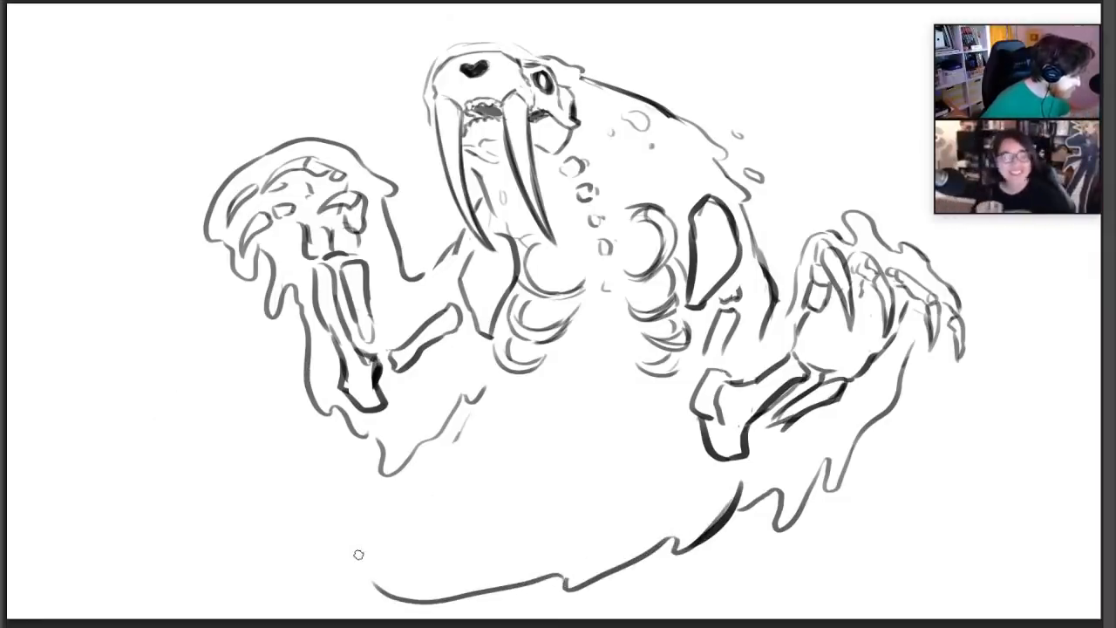
key("ctrl+z")
mouse_move(566, 580)
left_mouse_down()
mouse_move(512, 562)
mouse_move(392, 582)
left_mouse_up()
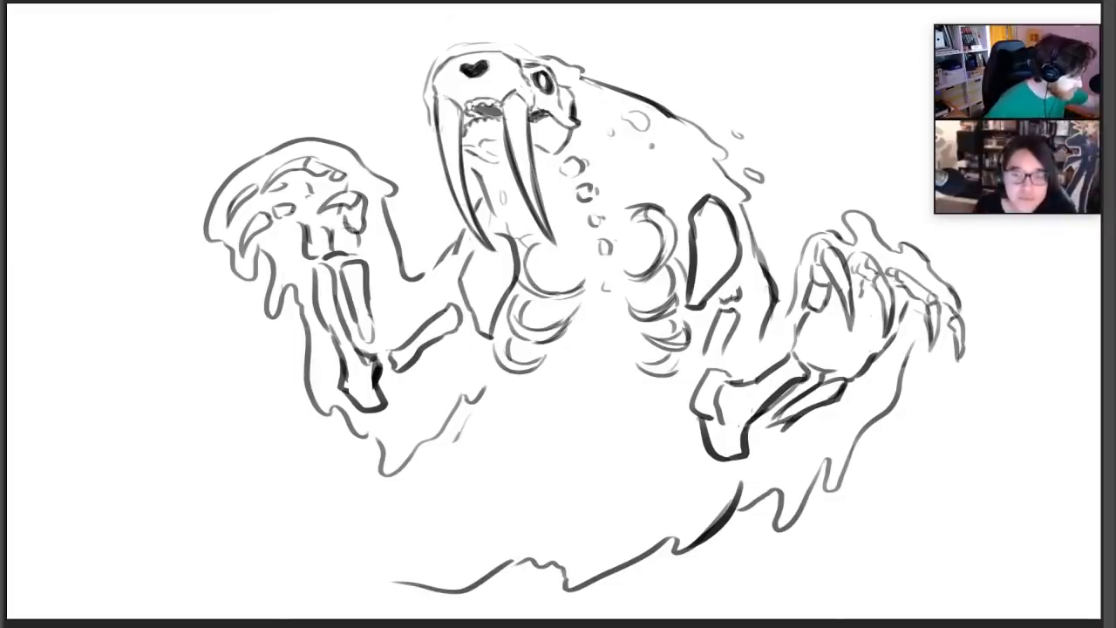
Touch up the right tusk and carry the ragged body outline up the beast's left flank
mouse_move(527, 206)
left_mouse_down()
mouse_move(559, 247)
mouse_move(530, 165)
left_mouse_up()
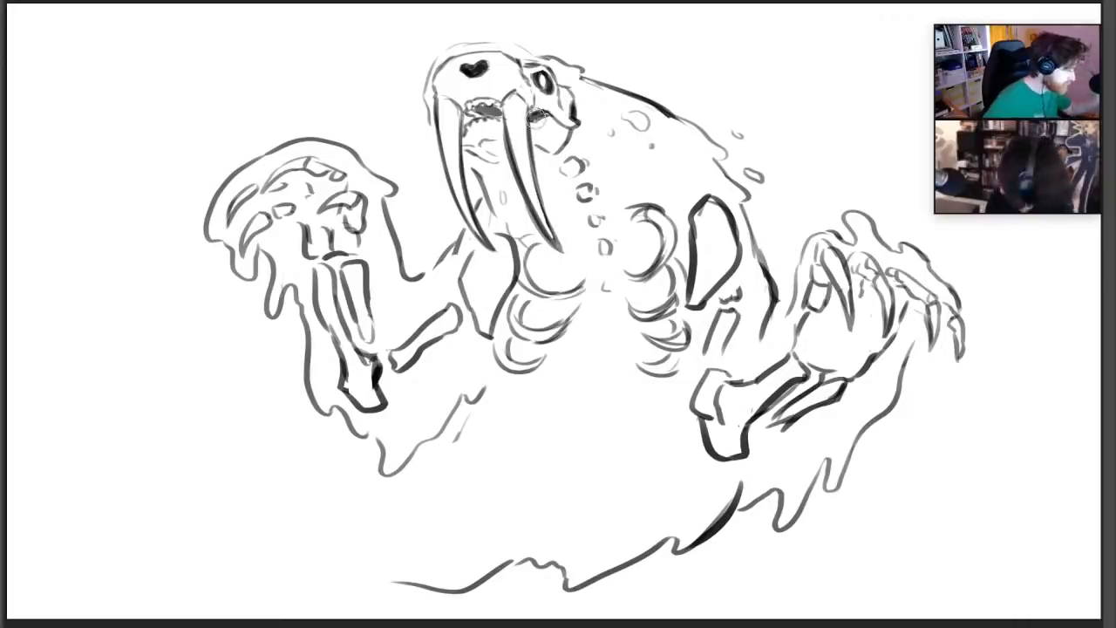
mouse_move(328, 538)
left_mouse_down()
mouse_move(307, 497)
mouse_move(373, 553)
left_mouse_up()
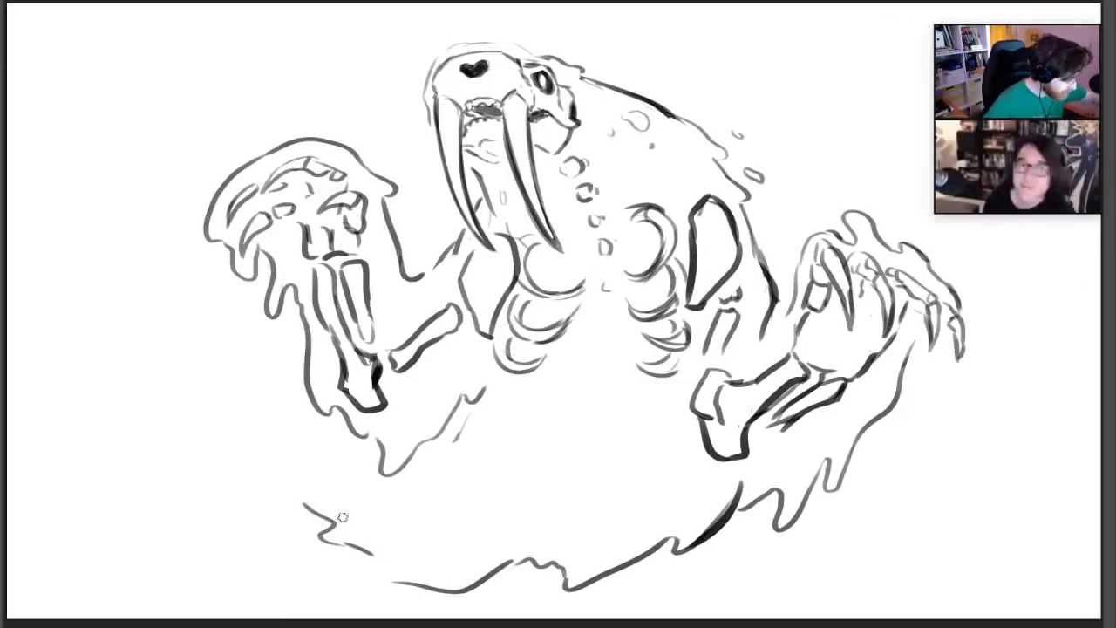
left_click_drag(305, 502, 253, 410)
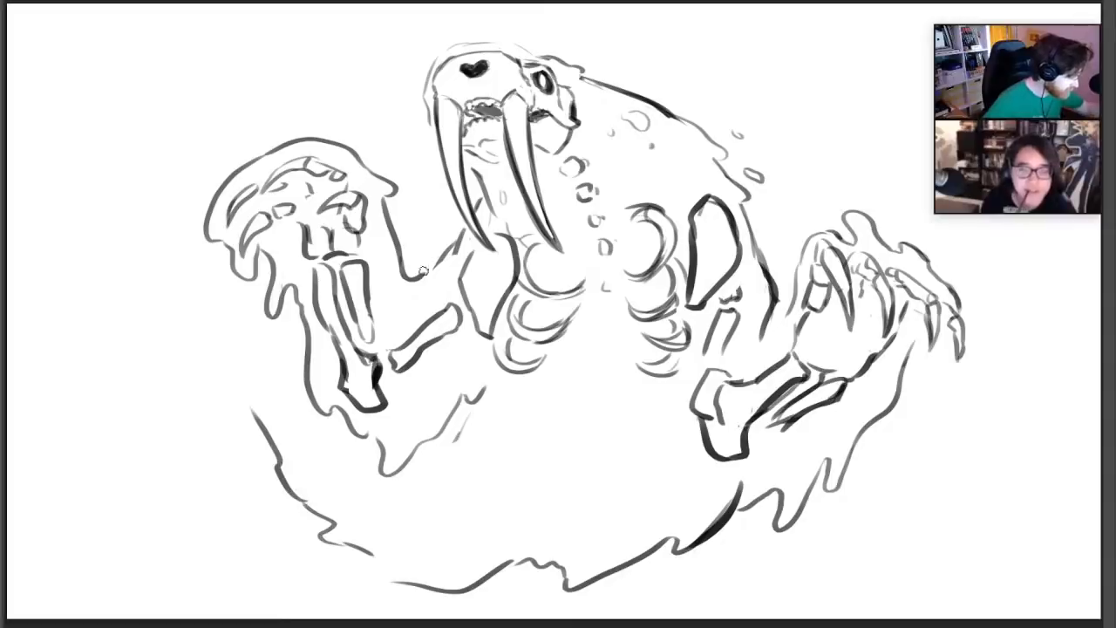
Connect the torso outline to both raised arms with darker lines at the left shoulder and right armpit
left_click_drag(422, 271, 460, 235)
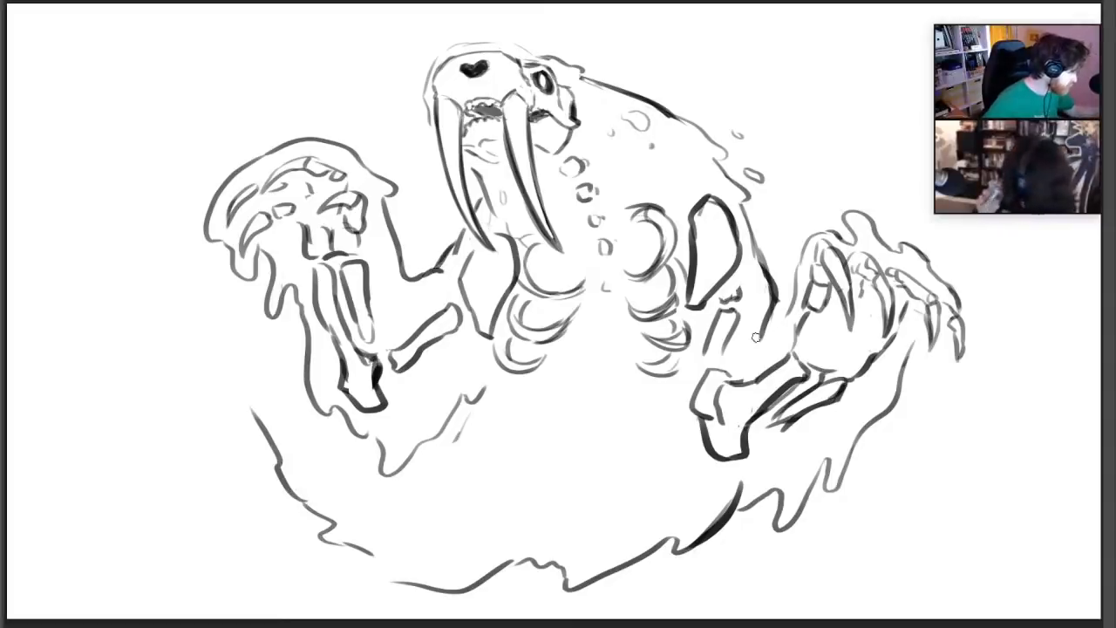
mouse_move(739, 350)
left_mouse_down()
mouse_move(787, 307)
mouse_move(804, 253)
left_mouse_up()
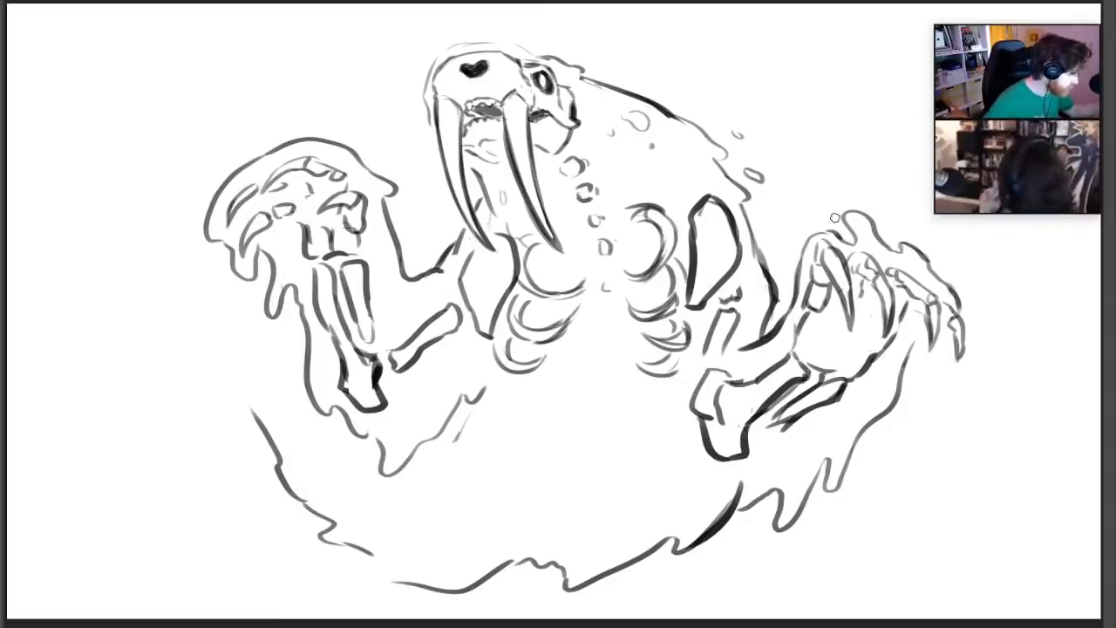
Erase the ragged underside outline between the upper left flank stroke and the right part of the belly line
left_click_drag(292, 476, 355, 567)
mouse_move(547, 563)
left_mouse_down()
mouse_move(368, 585)
mouse_move(465, 574)
left_mouse_up()
key("b")
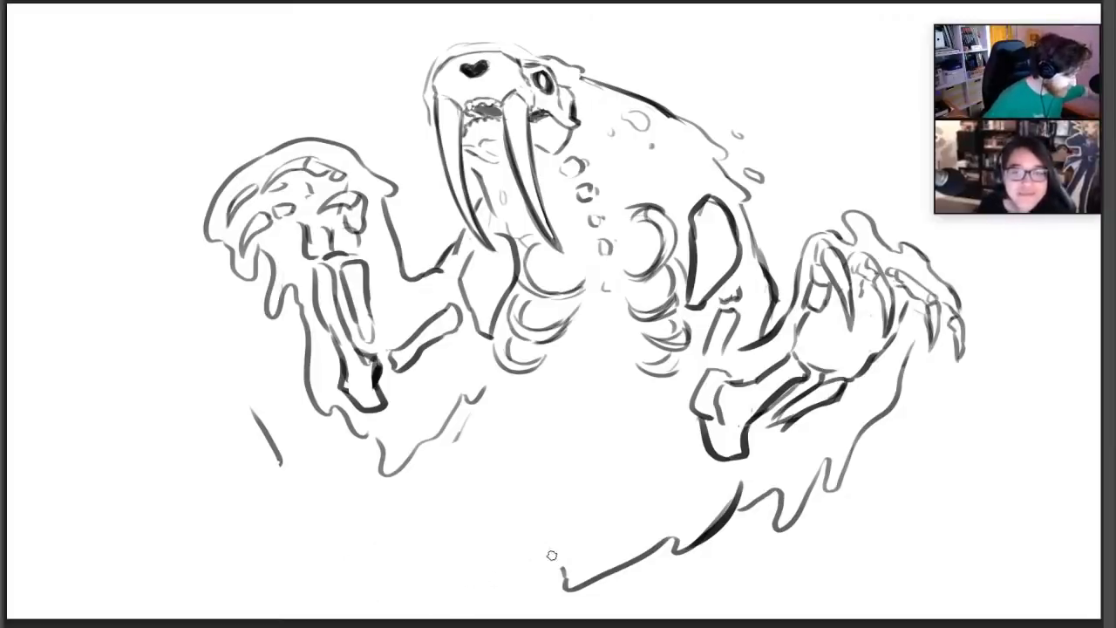
key("e")
left_click_drag(566, 556, 566, 569)
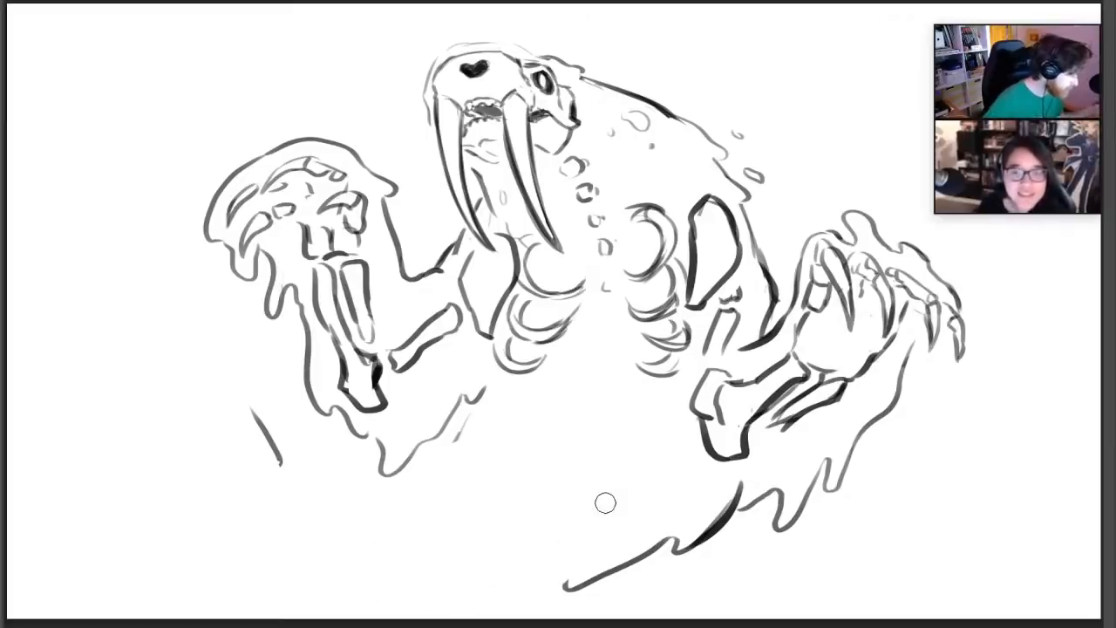
Redraw the dripping flesh edge below the left elbow with a darker line and trim its upper end
key("b")
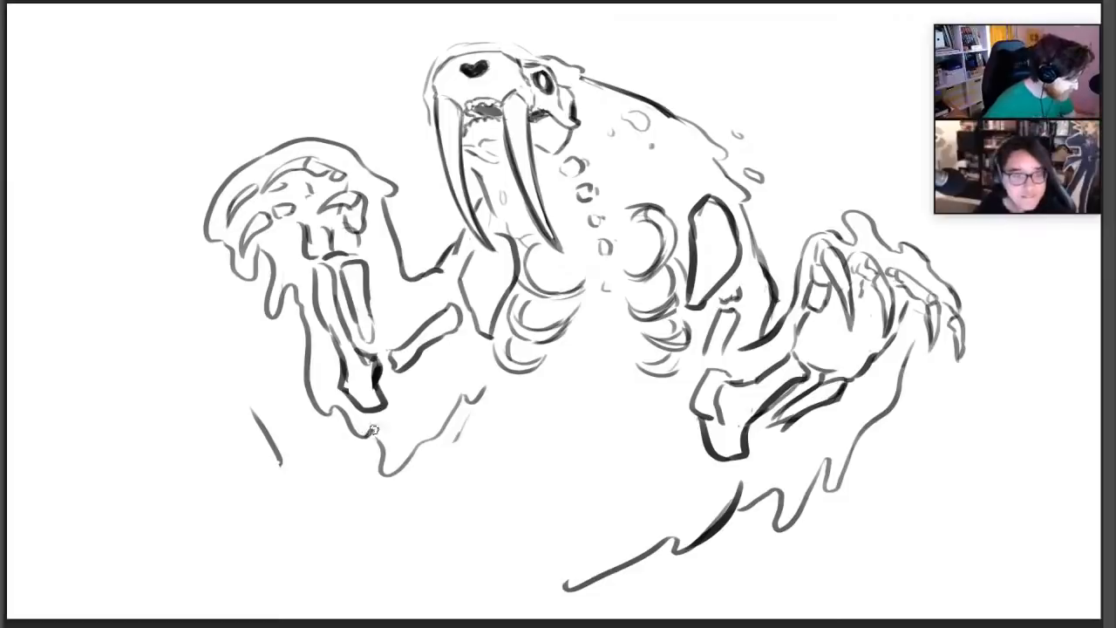
mouse_move(397, 469)
left_mouse_down()
mouse_move(436, 440)
mouse_move(474, 382)
left_mouse_up()
key("e")
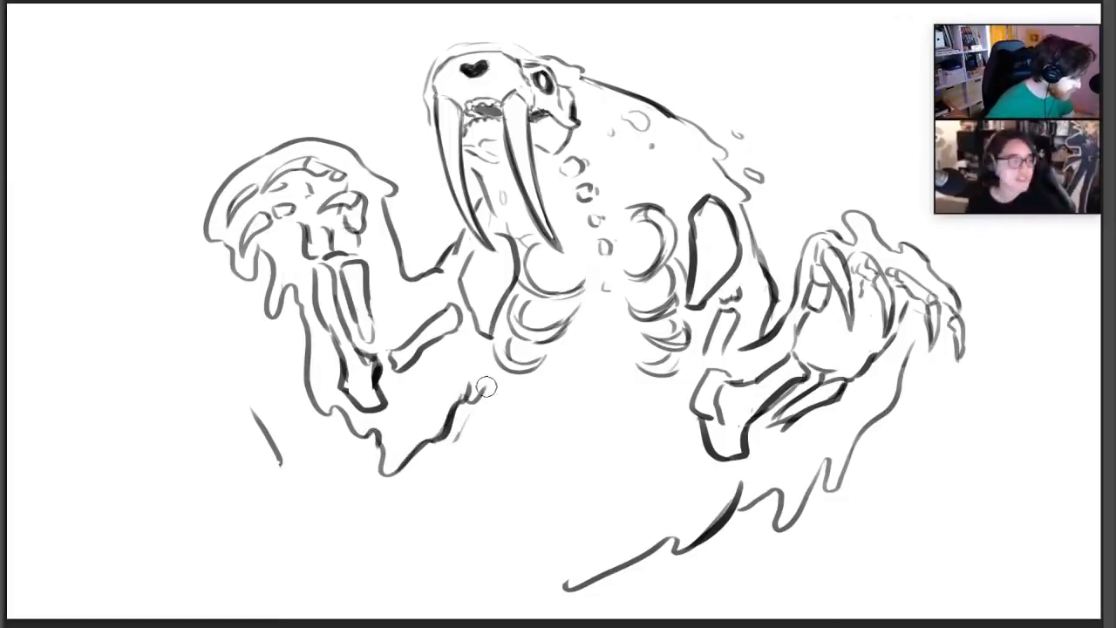
Add falling flesh droplets around both arms and a small drip beneath the right hand
key("b")
left_click_drag(279, 328, 280, 329)
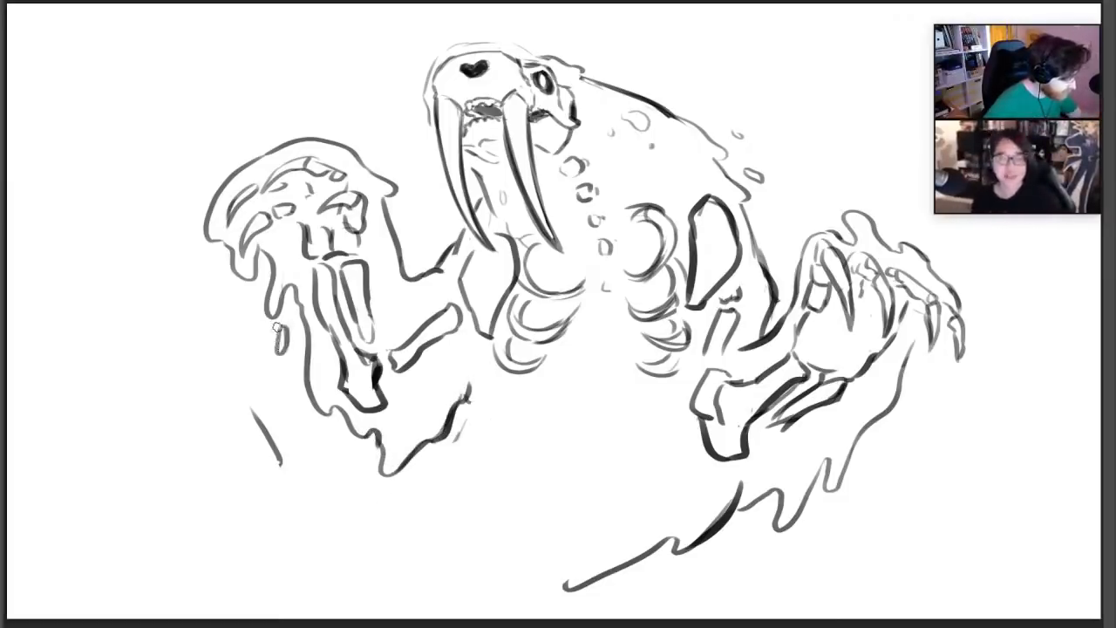
left_click_drag(907, 347, 929, 379)
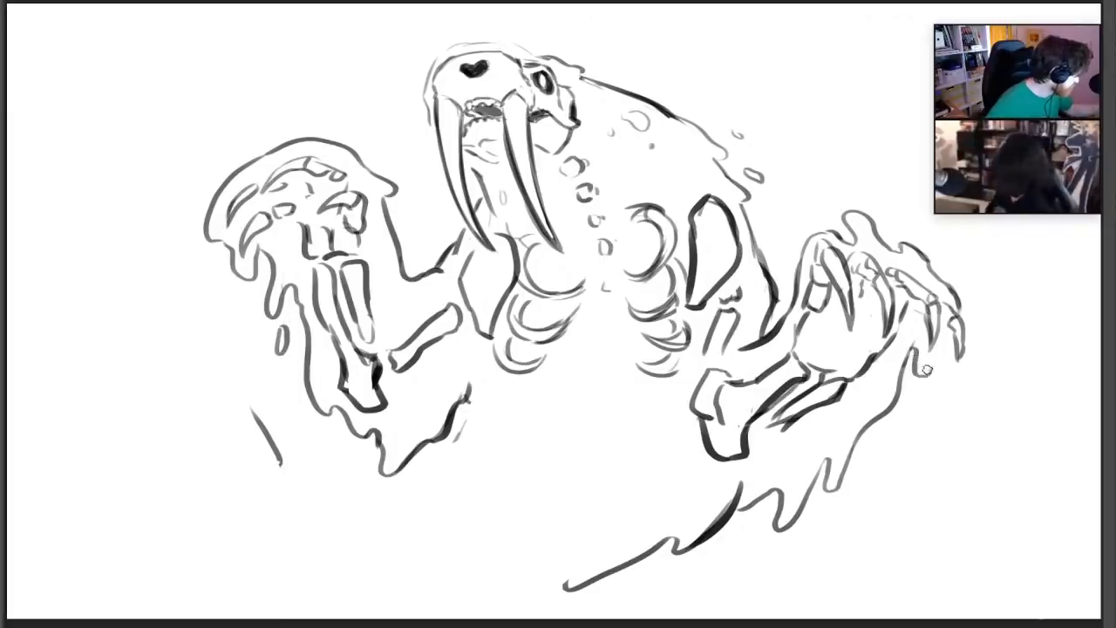
mouse_move(905, 424)
left_mouse_down()
mouse_move(906, 437)
mouse_move(872, 468)
left_mouse_up()
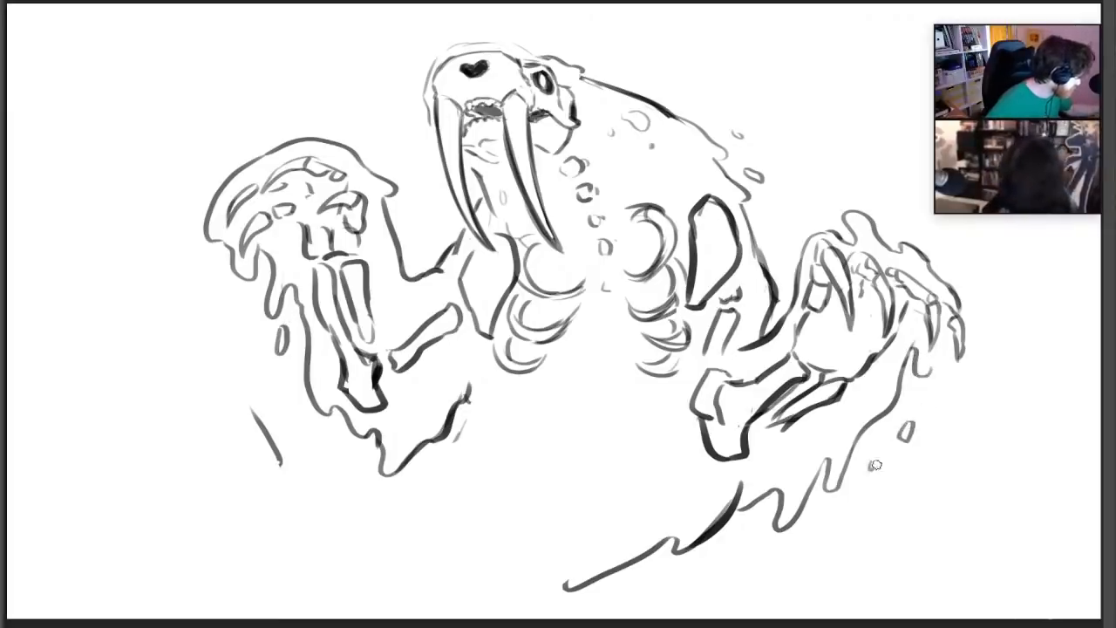
left_click_drag(405, 208, 407, 218)
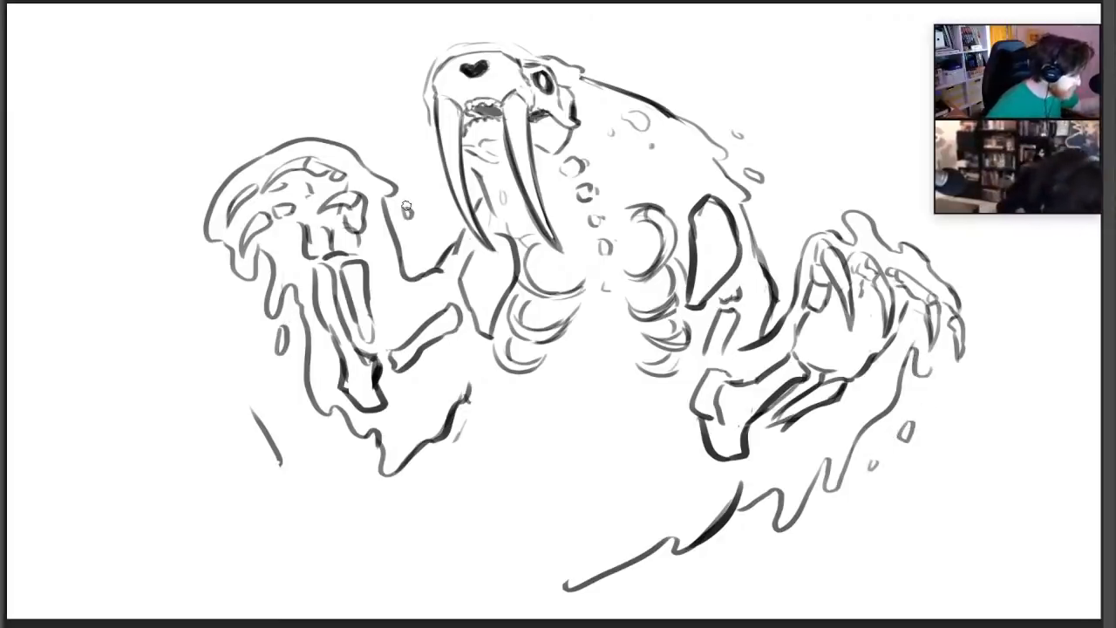
Darken the outer contour of the head over the crown and down the left side of the snout
left_click_drag(492, 43, 533, 52)
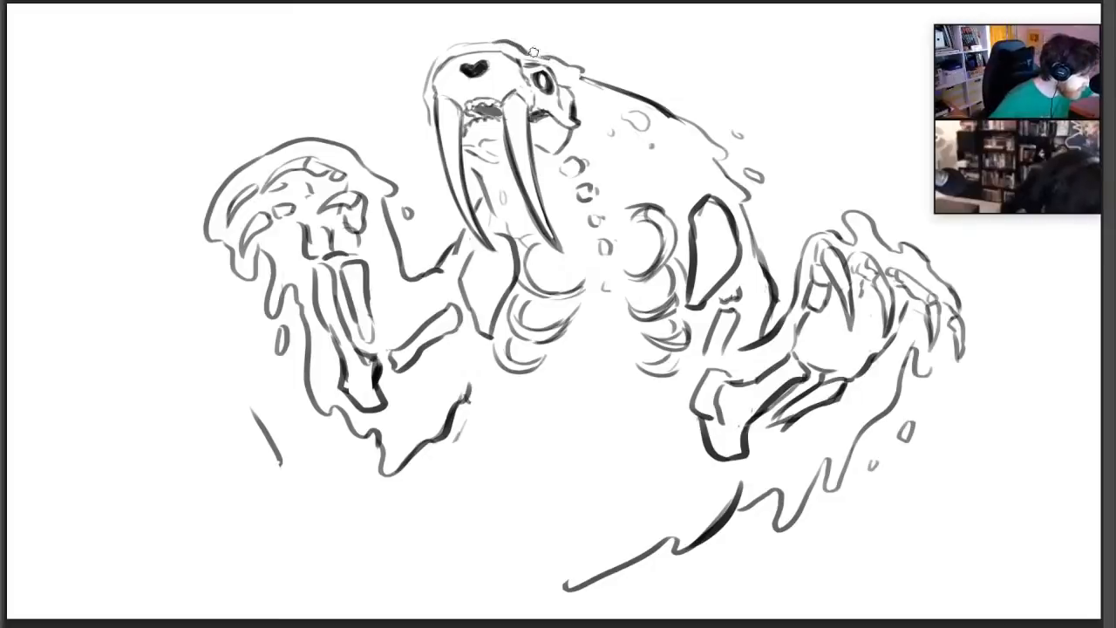
mouse_move(428, 71)
left_mouse_down()
mouse_move(454, 42)
mouse_move(492, 44)
left_mouse_up()
left_click_drag(426, 84, 431, 121)
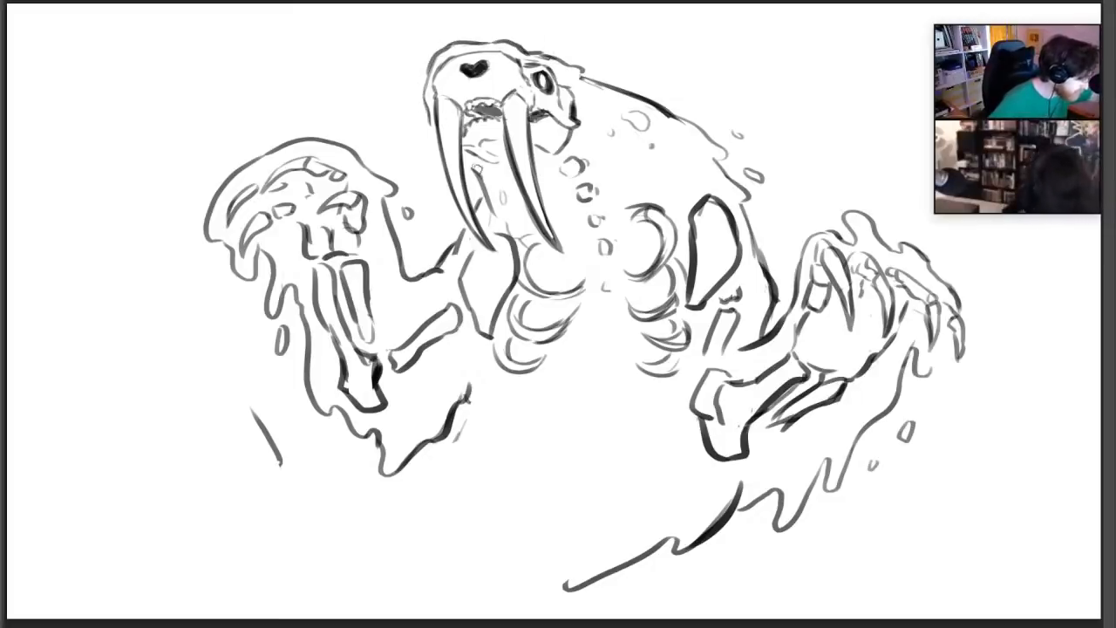
Redraw the upper back contour with a darker line ending in a ragged lump of flesh
left_click_drag(670, 111, 729, 162)
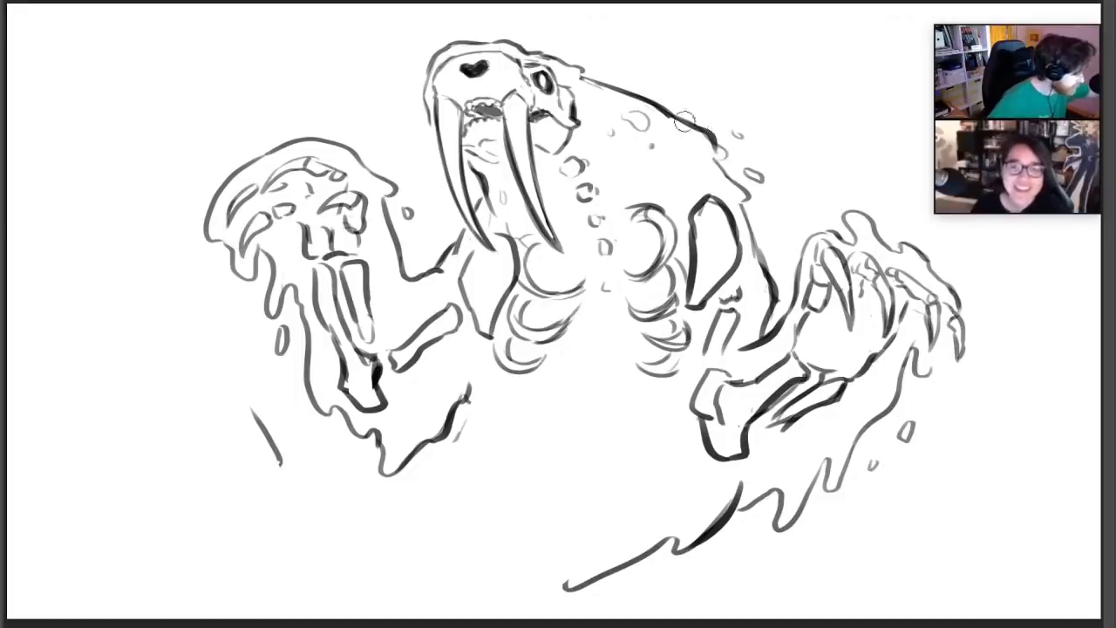
key("ctrl+z")
key("ctrl+z")
key("ctrl+z")
left_click_drag(679, 115, 729, 162)
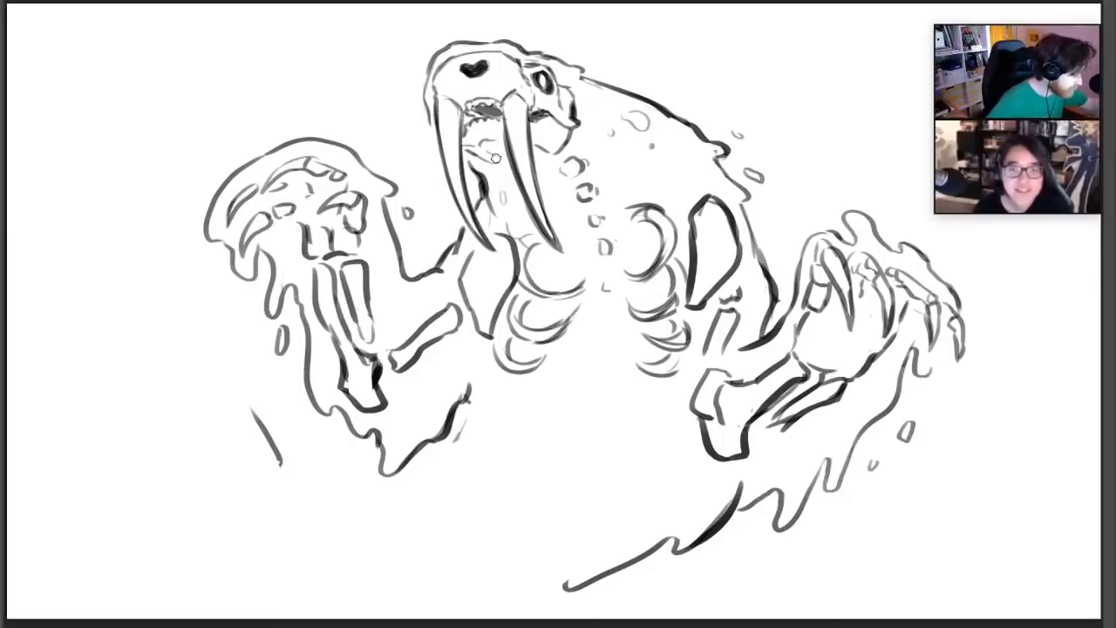
Erase the excess edge of the dark neck line between the tusks
key("e")
left_click_drag(489, 176, 494, 206)
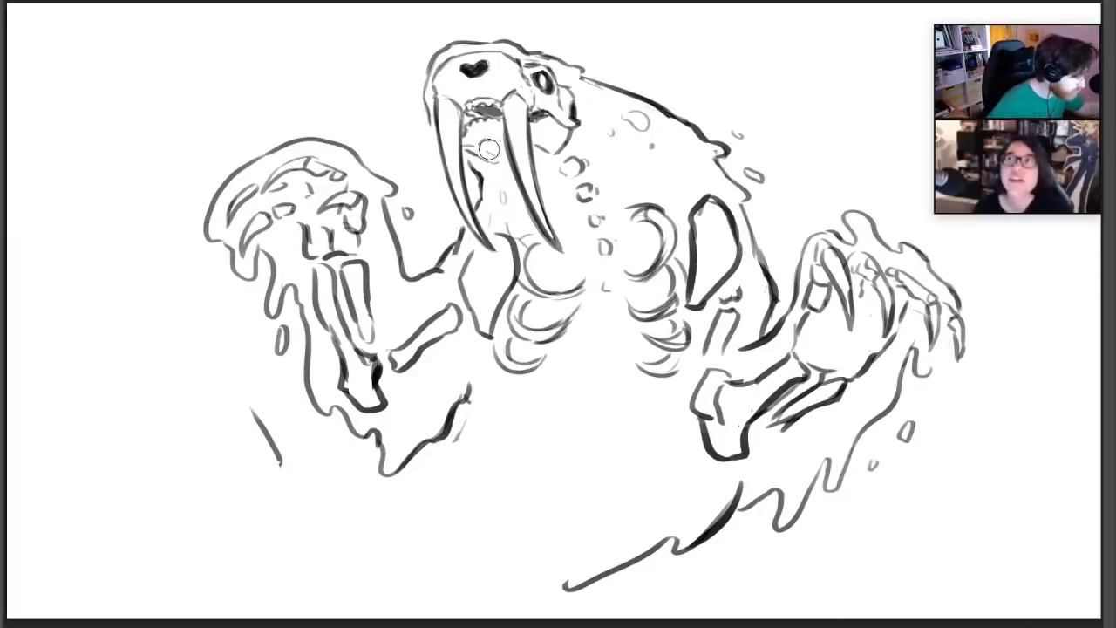
key("b")
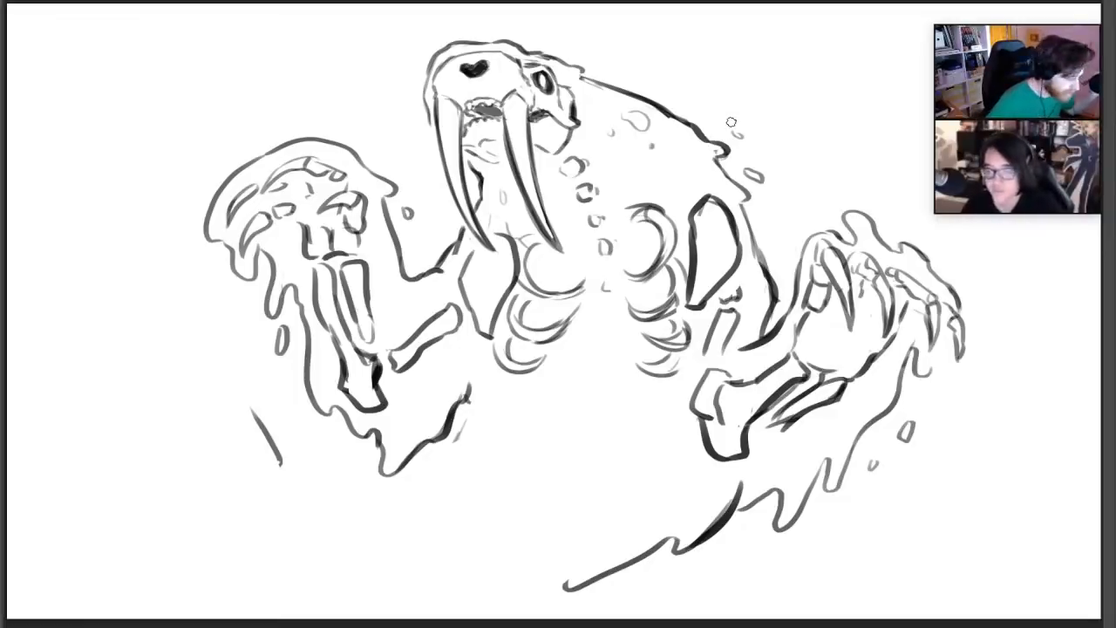
Try a ragged body contour running from the bottom centre up to the lower left, replacing the short stray stroke there
mouse_move(574, 582)
left_mouse_down()
mouse_move(357, 542)
mouse_move(279, 462)
left_mouse_up()
key("e")
left_click_drag(256, 405, 268, 429)
key("e")
left_click_drag(288, 470, 211, 398)
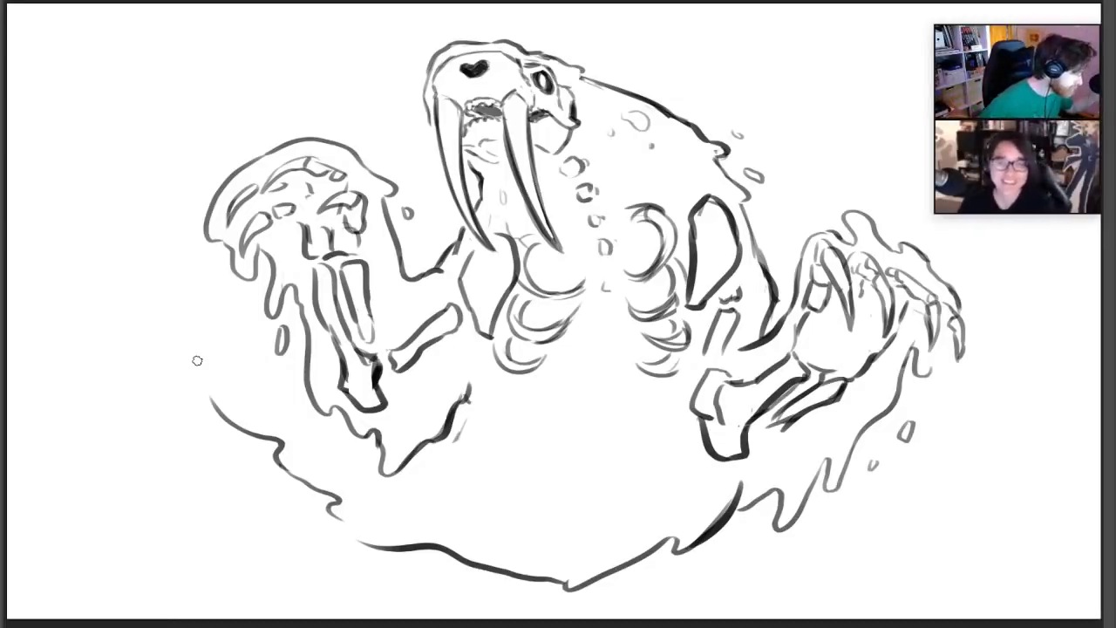
Erase the long contour across the bottom of the body and draw ragged edges running down below both arms
mouse_move(227, 398)
left_mouse_down()
mouse_move(351, 525)
mouse_move(439, 526)
mouse_move(451, 550)
mouse_move(665, 570)
mouse_move(683, 535)
left_mouse_up()
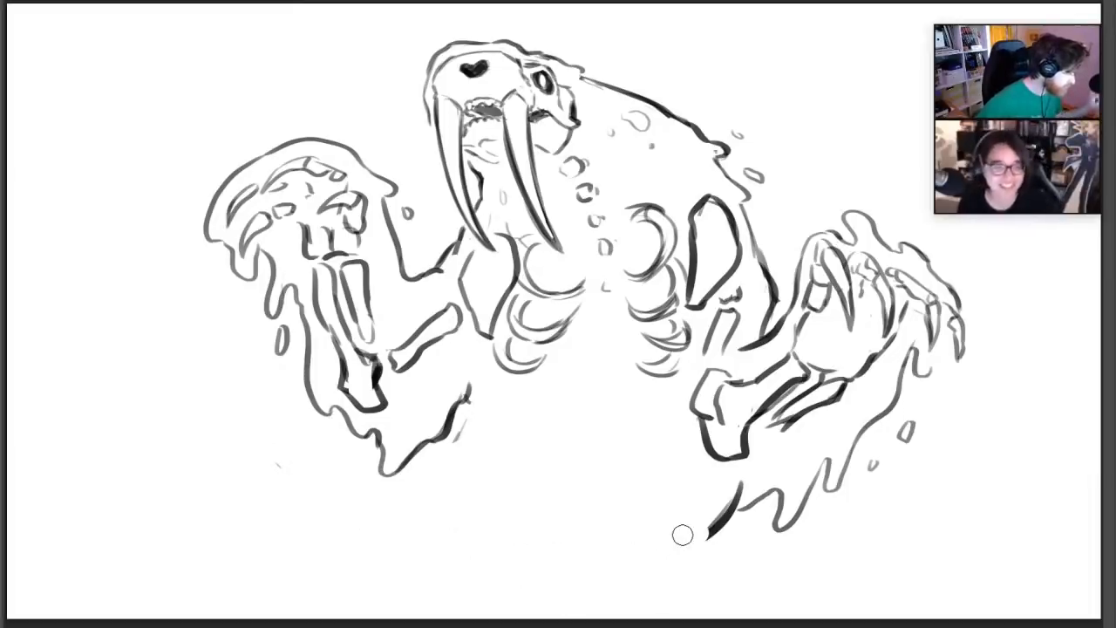
left_click_drag(741, 504, 687, 588)
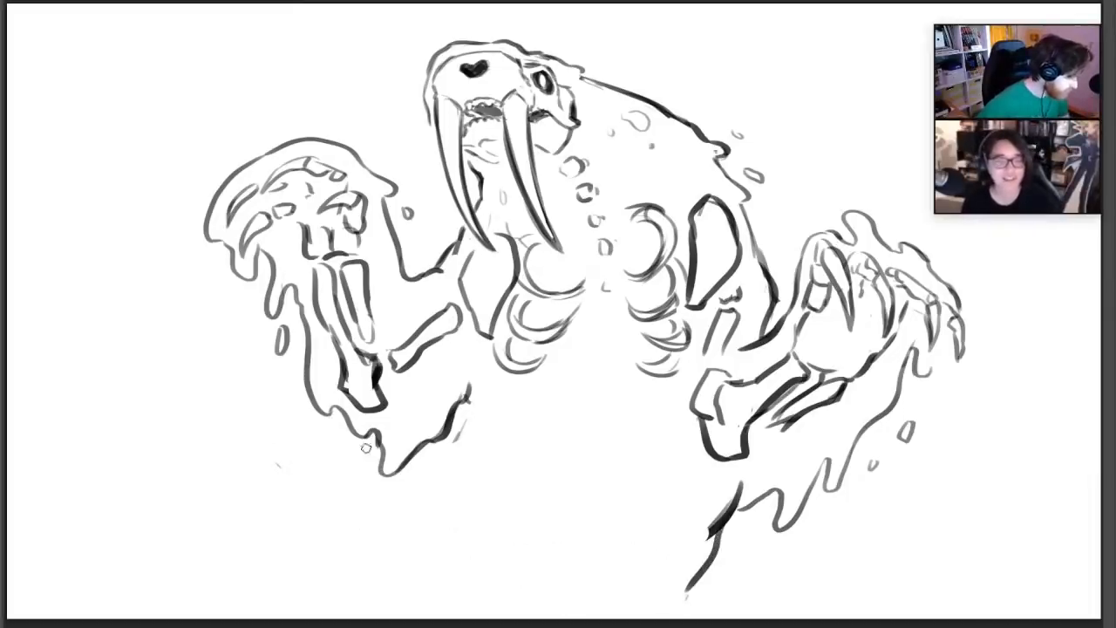
left_click_drag(366, 447, 241, 573)
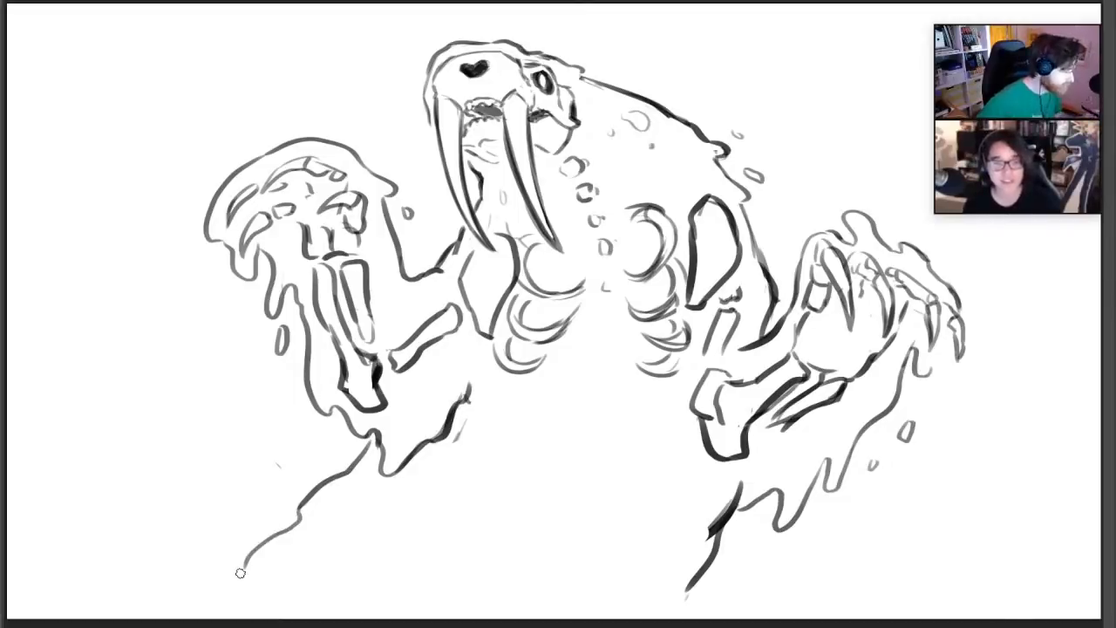
Draw two large pointed wave crests with ragged edges across the lower left and add droplets above the first trough
mouse_move(51, 560)
left_mouse_down()
mouse_move(191, 484)
mouse_move(218, 567)
mouse_move(358, 578)
mouse_move(469, 489)
mouse_move(562, 565)
left_mouse_up()
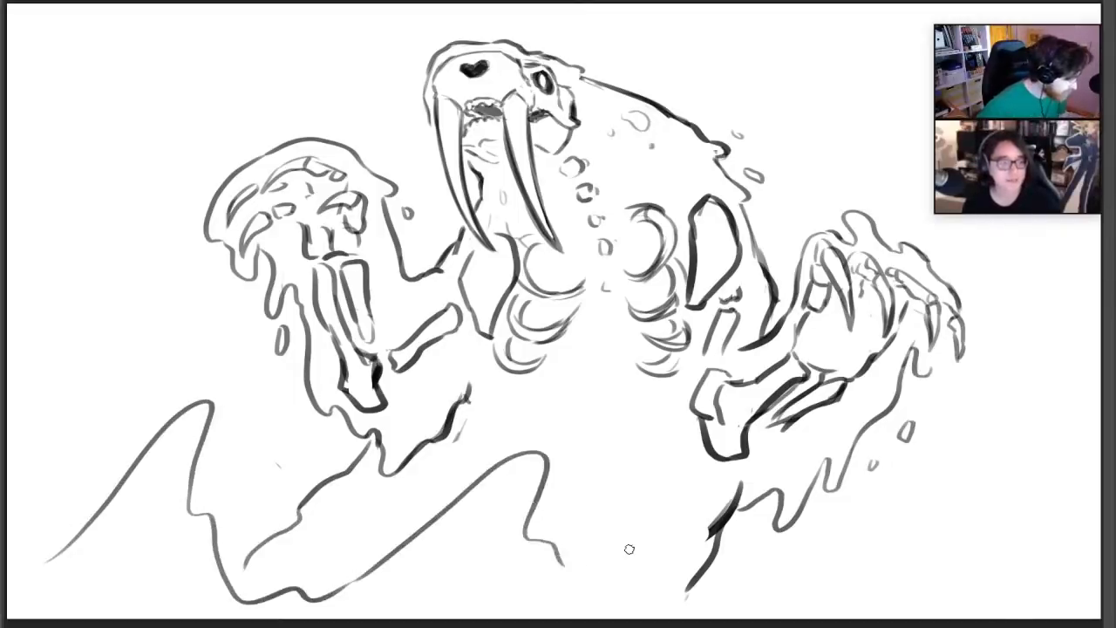
mouse_move(235, 434)
left_mouse_down()
mouse_move(260, 441)
mouse_move(248, 411)
left_mouse_up()
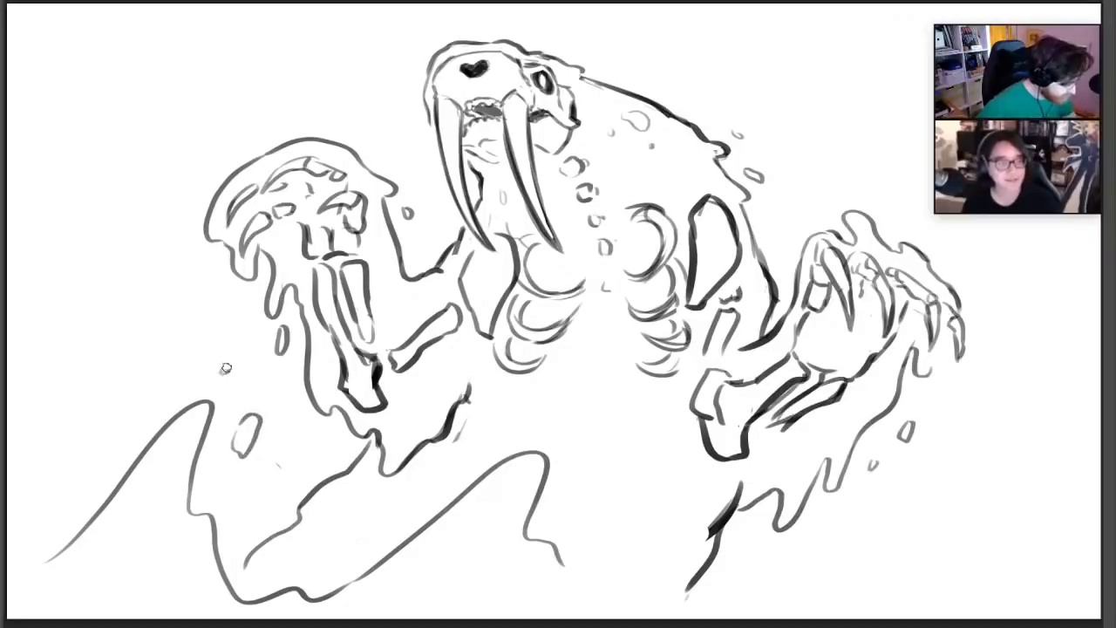
Erase the excess thickness of the dark body edge below the right arm
key("e")
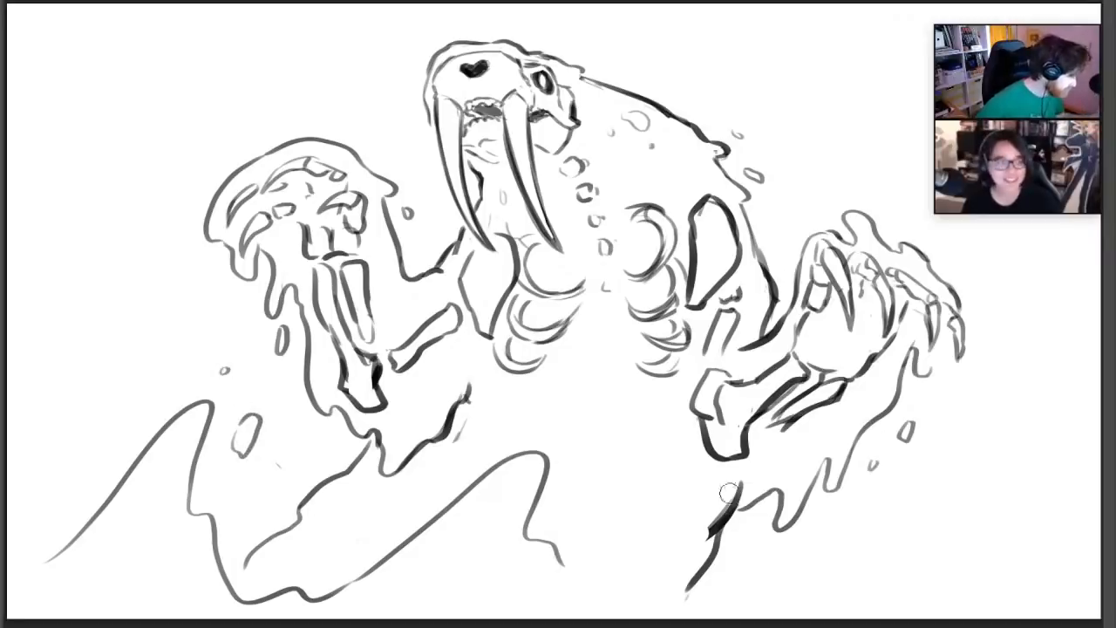
left_click_drag(728, 496, 711, 531)
key("e")
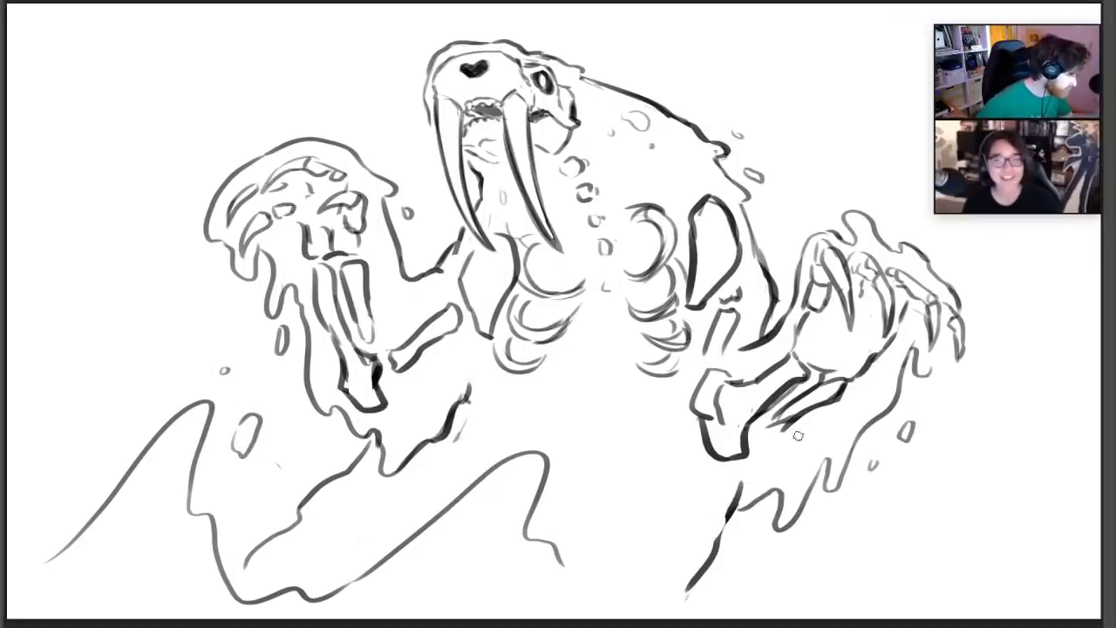
Add small vertebra shapes down the middle of the chest and a lower pair of curved ribs
mouse_move(595, 340)
left_mouse_down()
mouse_move(588, 364)
mouse_move(603, 341)
left_mouse_up()
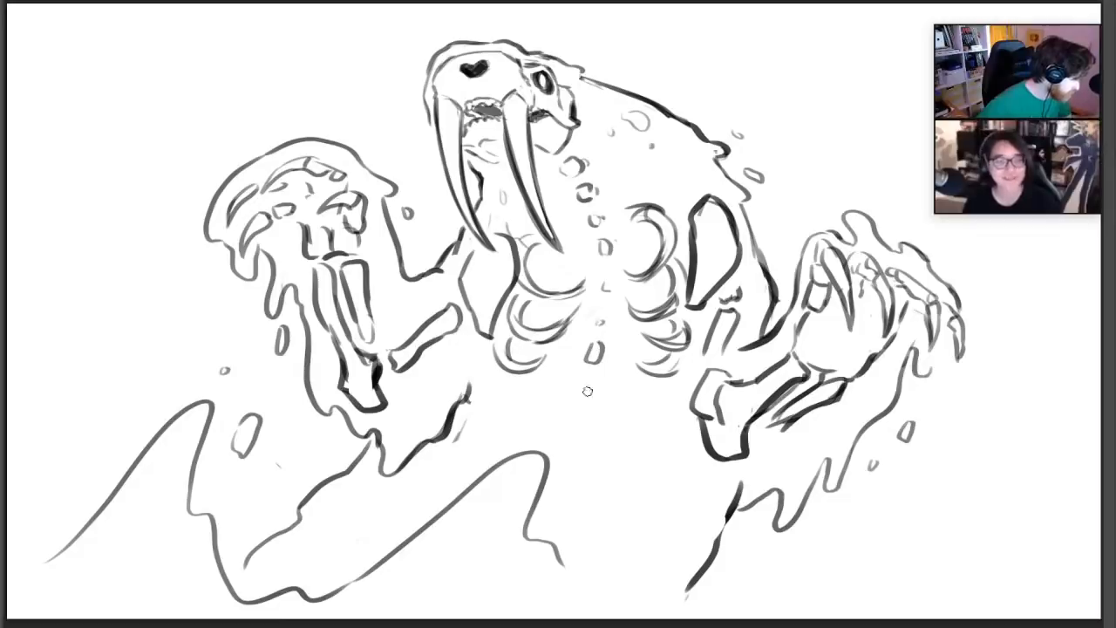
mouse_move(572, 397)
left_mouse_down()
mouse_move(583, 410)
mouse_move(568, 394)
left_mouse_up()
mouse_move(492, 387)
left_mouse_down()
mouse_move(531, 403)
mouse_move(536, 380)
left_mouse_up()
mouse_move(622, 391)
left_mouse_down()
mouse_move(667, 410)
mouse_move(673, 393)
left_mouse_up()
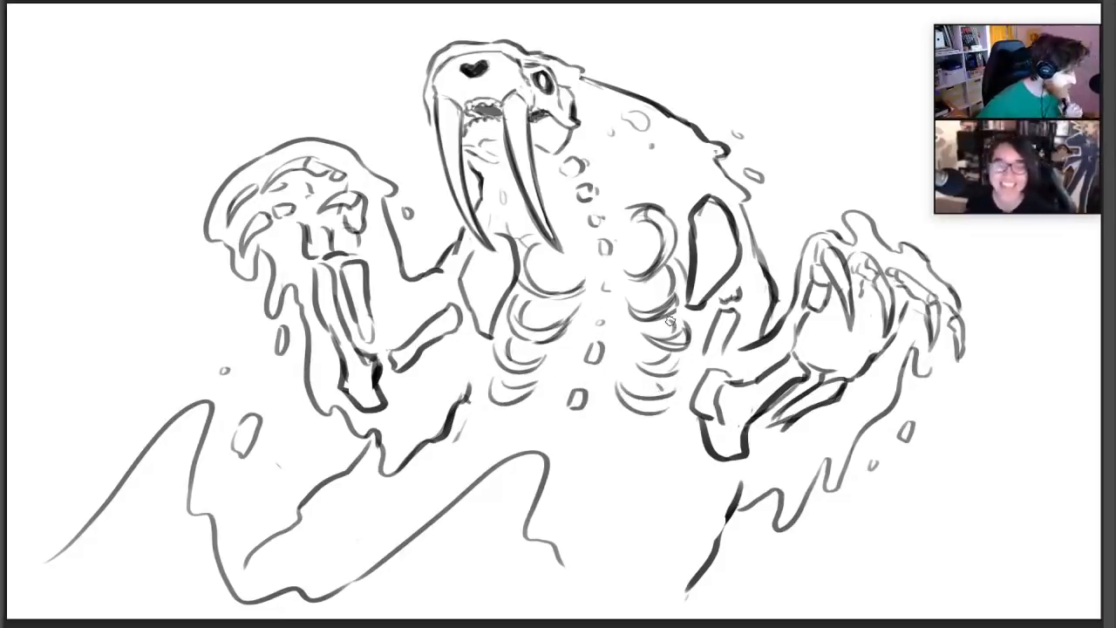
Draw a tall wave at the lower right, inner contours in the left and centre waves, and small ripples along the bottom
mouse_move(424, 548)
left_mouse_down()
mouse_move(510, 523)
mouse_move(544, 567)
mouse_move(622, 550)
left_mouse_up()
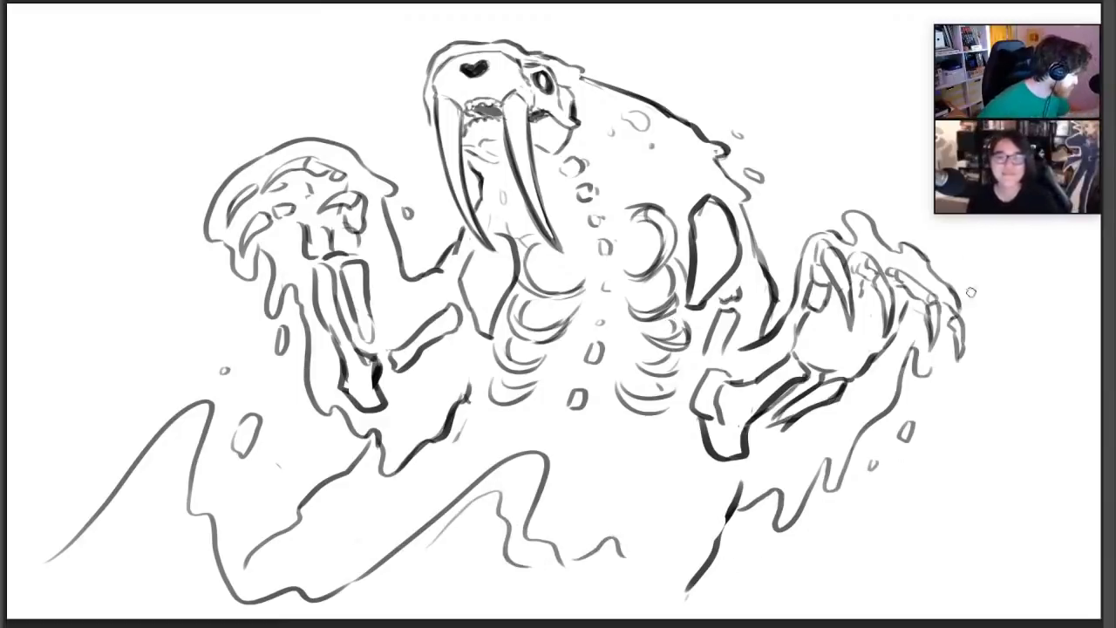
mouse_move(853, 462)
left_mouse_down()
mouse_move(941, 490)
mouse_move(1015, 463)
mouse_move(1046, 572)
left_mouse_up()
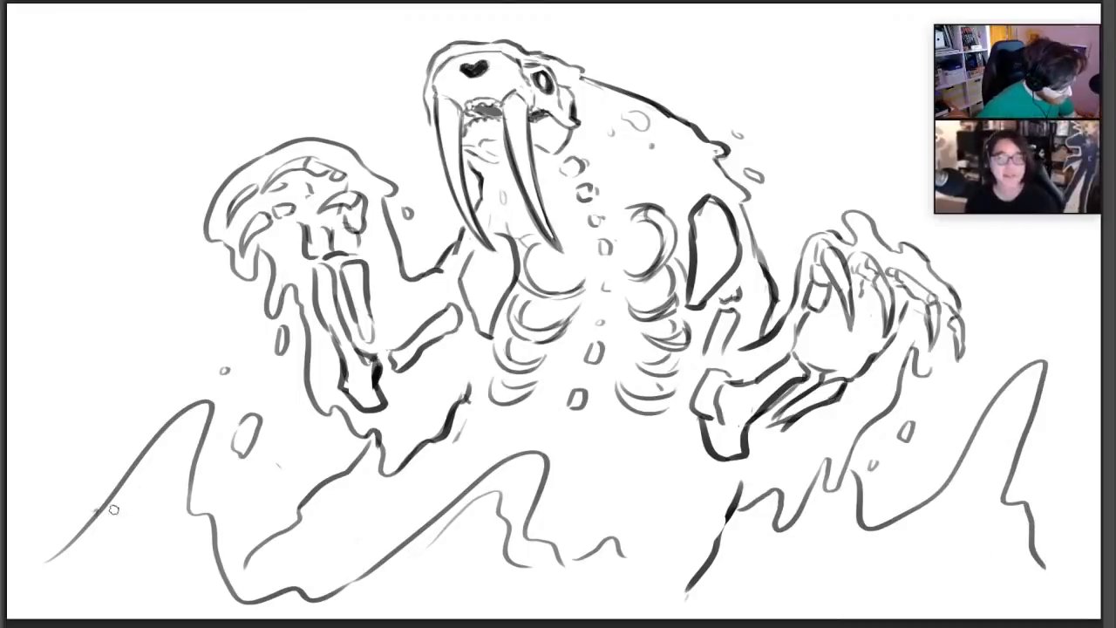
mouse_move(109, 513)
left_mouse_down()
mouse_move(172, 530)
mouse_move(204, 586)
left_mouse_up()
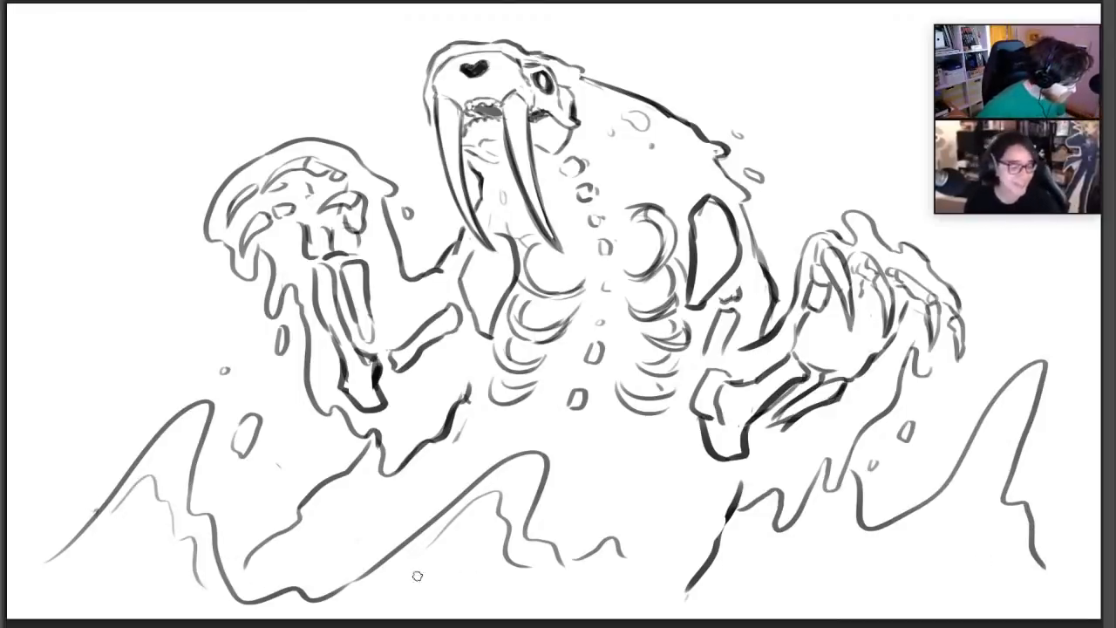
left_click_drag(426, 546, 397, 591)
mouse_move(546, 568)
left_mouse_down()
mouse_move(588, 595)
mouse_move(637, 554)
mouse_move(666, 594)
mouse_move(706, 591)
mouse_move(745, 567)
mouse_move(807, 590)
left_mouse_up()
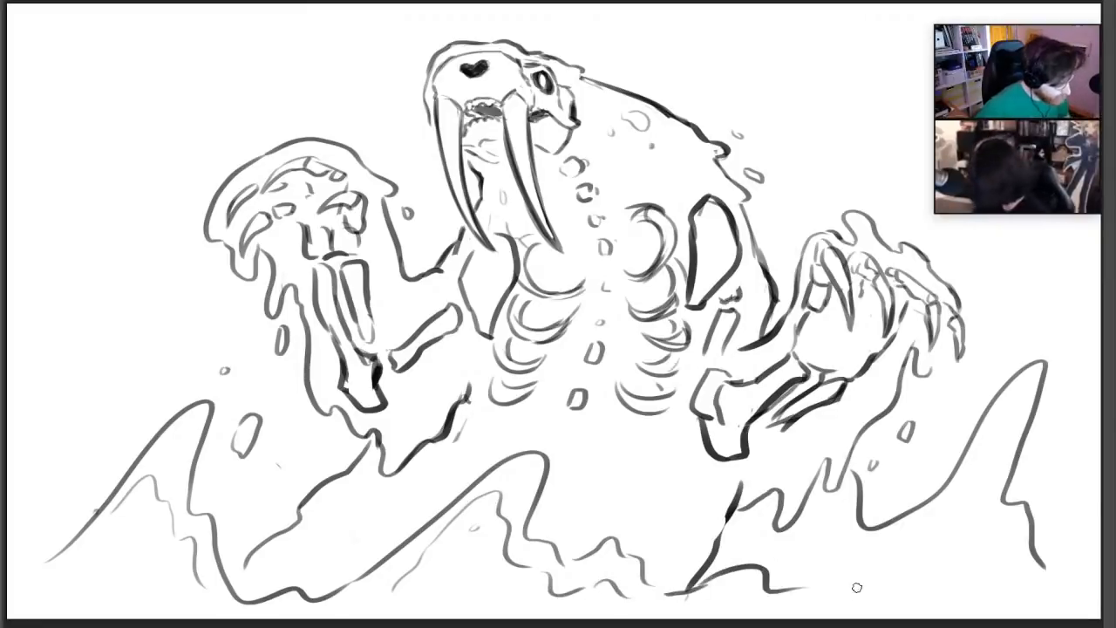
Replace the outer slope of the left wave with a gentler bumpy crest running toward the left canvas edge
key("e")
mouse_move(150, 447)
left_mouse_down()
mouse_move(144, 464)
mouse_move(162, 426)
mouse_move(118, 425)
mouse_move(31, 462)
left_mouse_up()
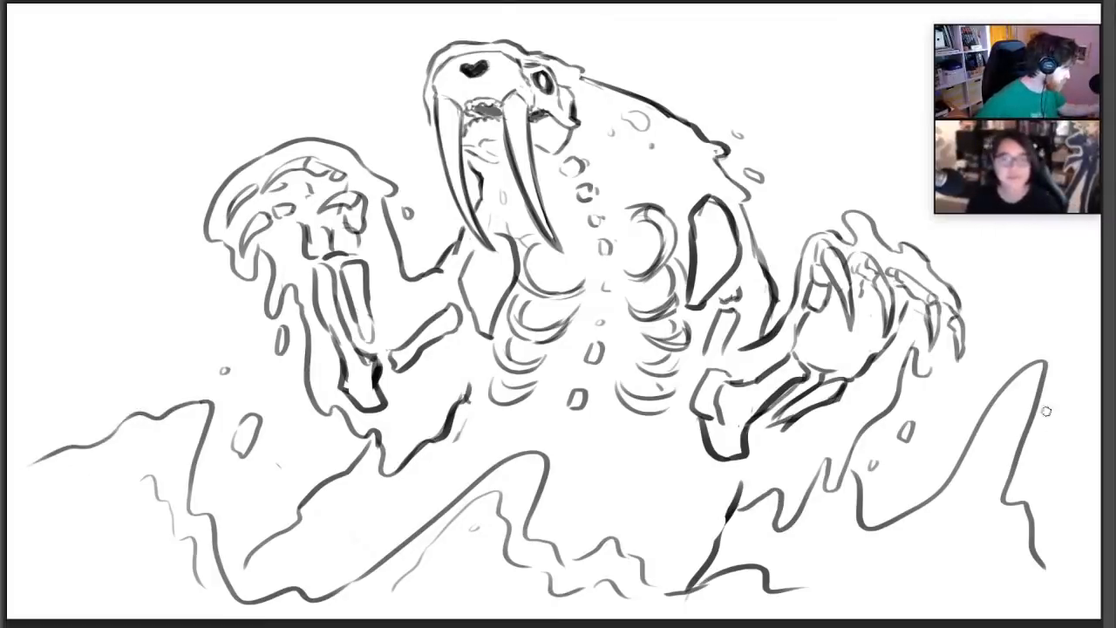
Erase the tall peak of the right wave and redraw its slope curving upward below the right hand
key("e")
mouse_move(1034, 366)
left_mouse_down()
mouse_move(1020, 430)
mouse_move(998, 387)
mouse_move(1005, 532)
mouse_move(1030, 501)
left_mouse_up()
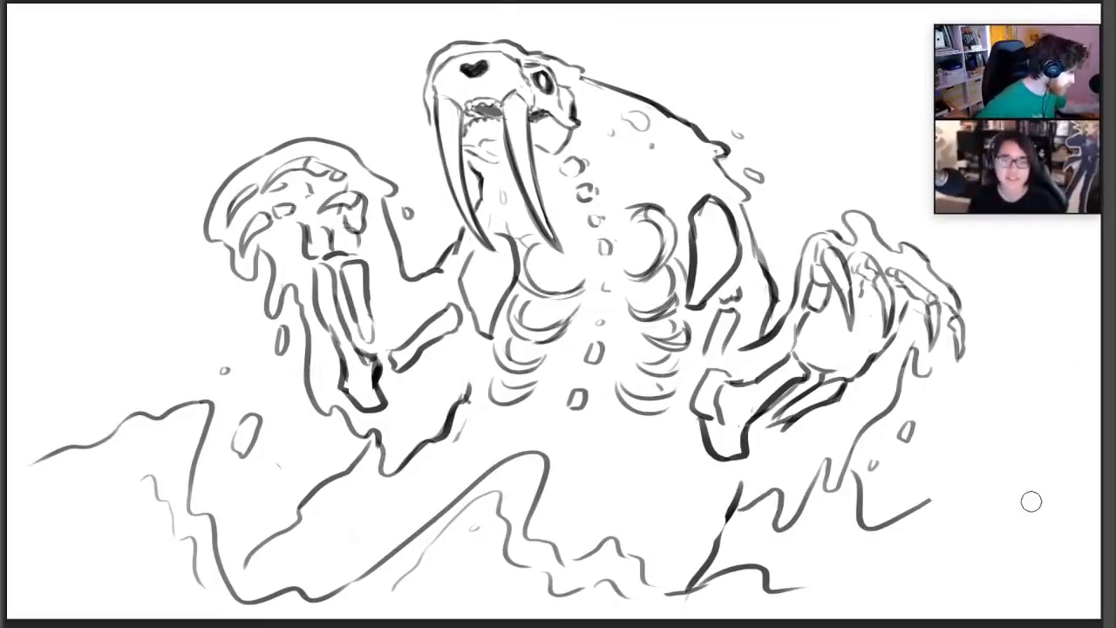
key("b")
mouse_move(905, 513)
left_mouse_down()
mouse_move(966, 485)
mouse_move(1014, 412)
mouse_move(1033, 408)
mouse_move(1058, 330)
mouse_move(1097, 403)
left_mouse_up()
key("ctrl+z")
Extend the right wave upward with a ragged edge and a crest reaching the right canvas edge
key("ctrl+z")
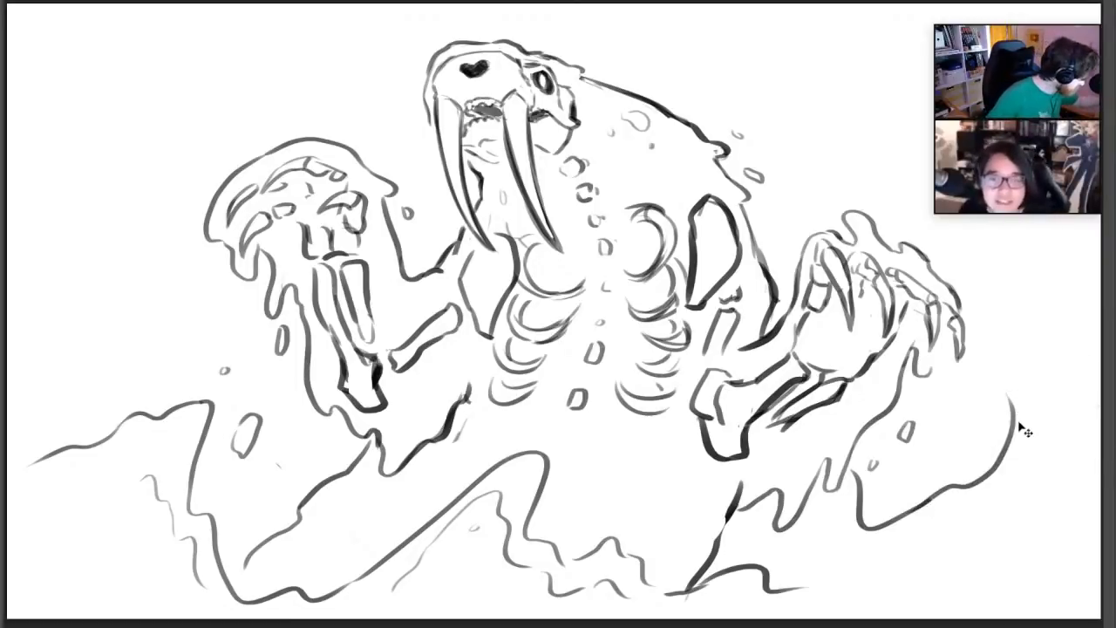
mouse_move(1014, 427)
left_mouse_down()
mouse_move(1007, 319)
mouse_move(1076, 314)
mouse_move(1098, 330)
left_mouse_up()
key("ctrl+z")
left_click_drag(1011, 324, 1100, 279)
key("ctrl+z")
left_click_drag(1013, 318, 1100, 298)
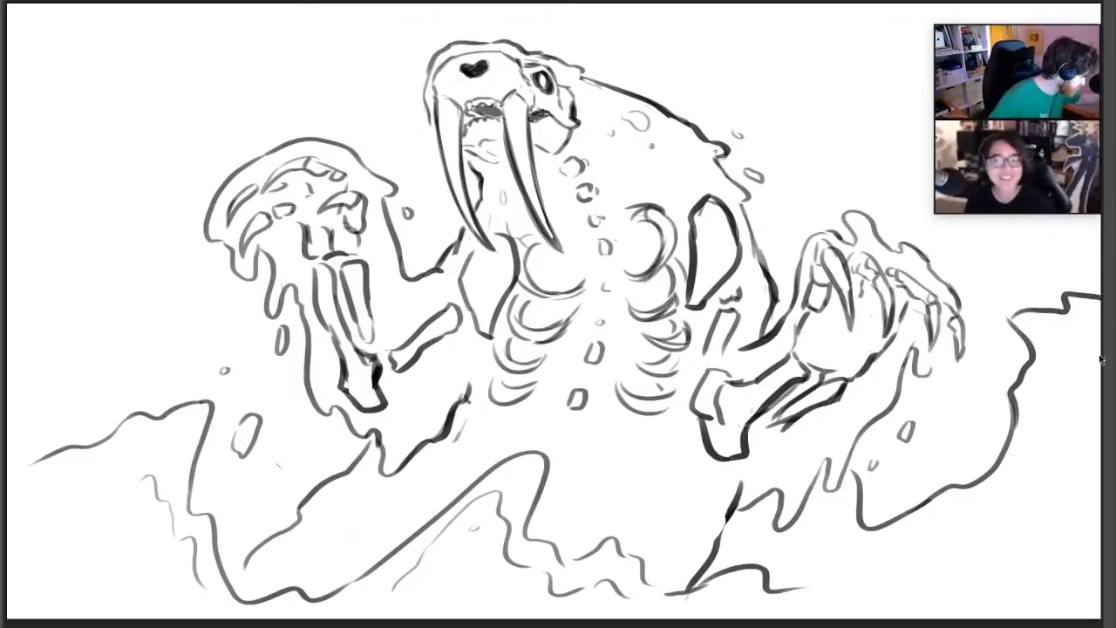
key("ctrl+z")
left_click_drag(1007, 319, 1100, 300)
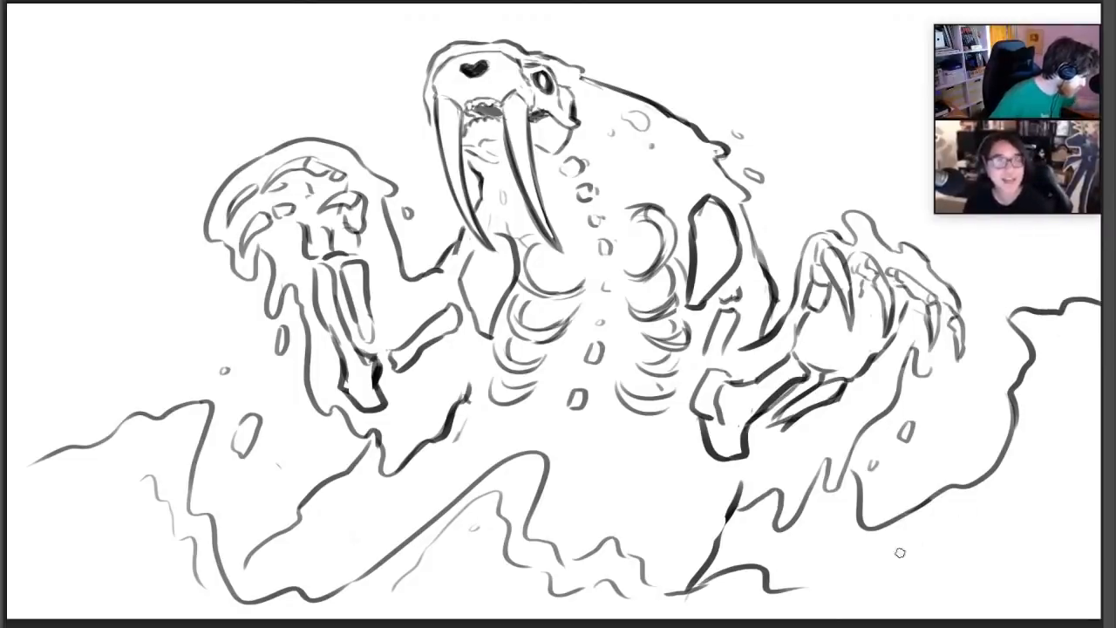
Draw a stepped inner contour following the right wave from its base up to the right canvas edge
mouse_move(900, 552)
left_mouse_down()
mouse_move(1016, 495)
mouse_move(1047, 377)
mouse_move(1097, 322)
left_mouse_up()
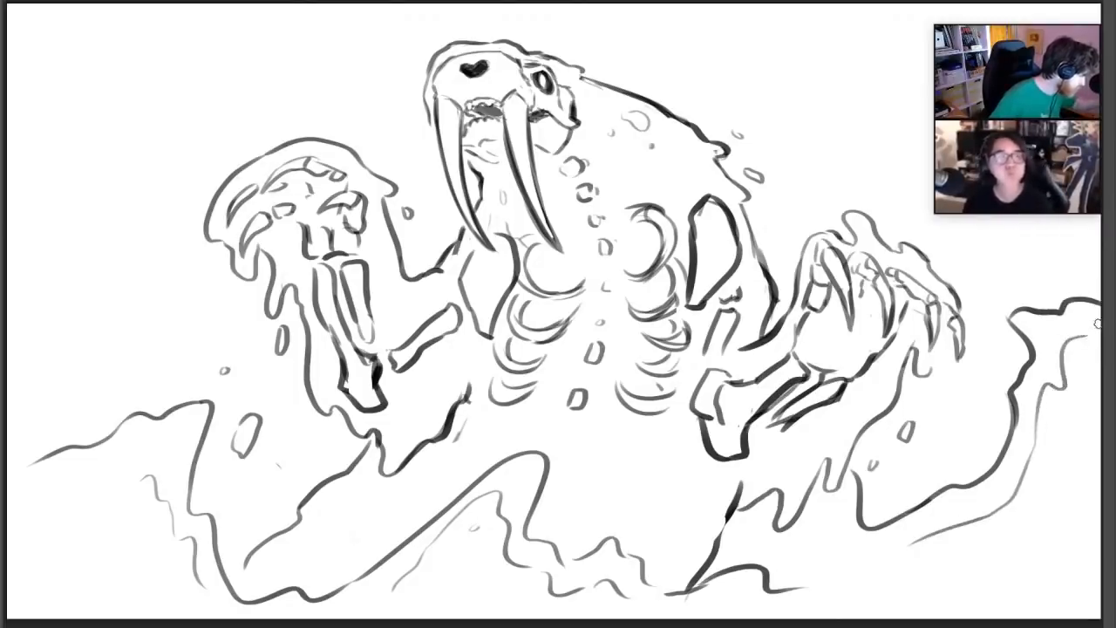
key("ctrl+z")
mouse_move(941, 540)
left_mouse_down()
mouse_move(987, 510)
mouse_move(1046, 403)
mouse_move(1099, 351)
left_mouse_up()
left_click_drag(933, 529, 896, 546)
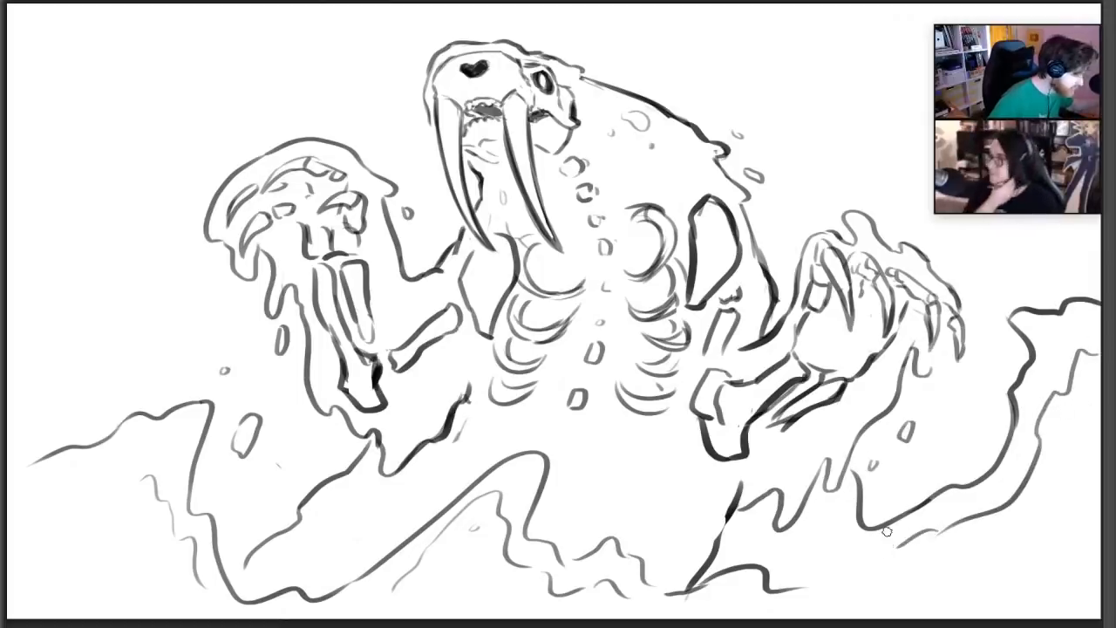
Draw an inner contour under the left wave's crest and extend the centre wave's inner line down to its base
mouse_move(137, 479)
left_mouse_down()
mouse_move(118, 470)
mouse_move(16, 493)
left_mouse_up()
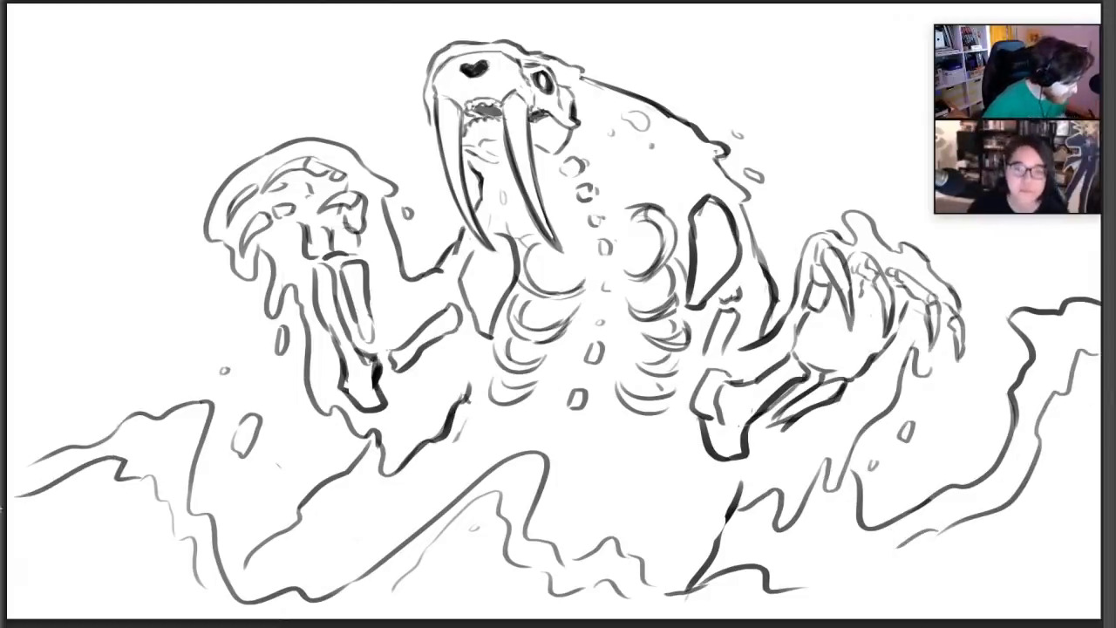
mouse_move(396, 585)
left_mouse_down()
mouse_move(355, 582)
mouse_move(363, 593)
mouse_move(408, 569)
left_mouse_up()
key("ctrl+z")
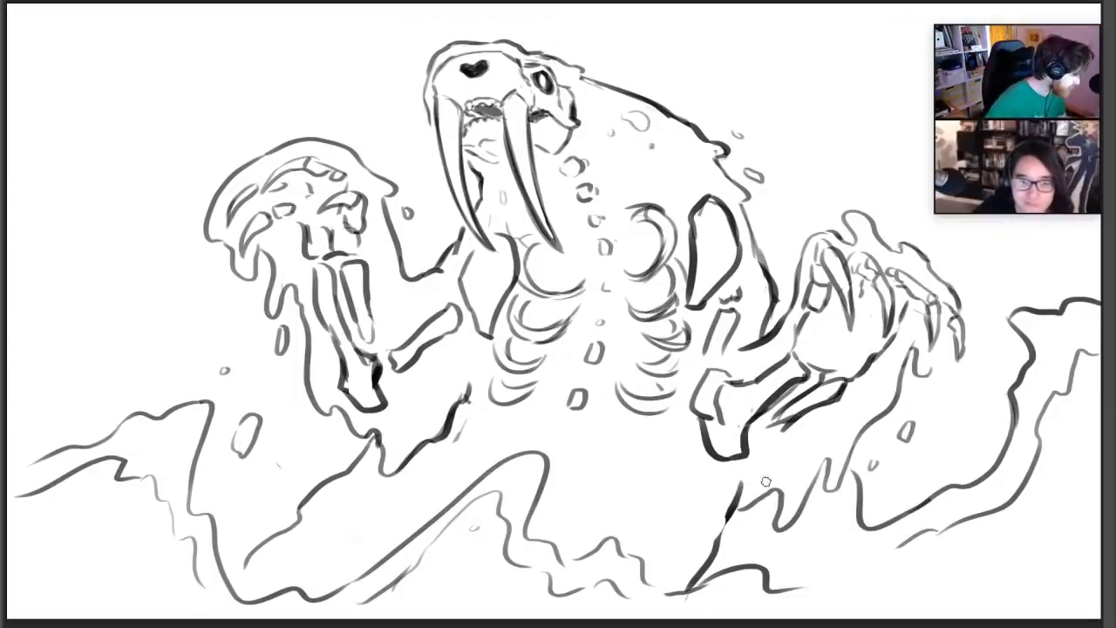
Redraw the lower body edge beneath the right arm as a darker, more slanted ragged line down to the ripples
left_click_drag(766, 481, 659, 574)
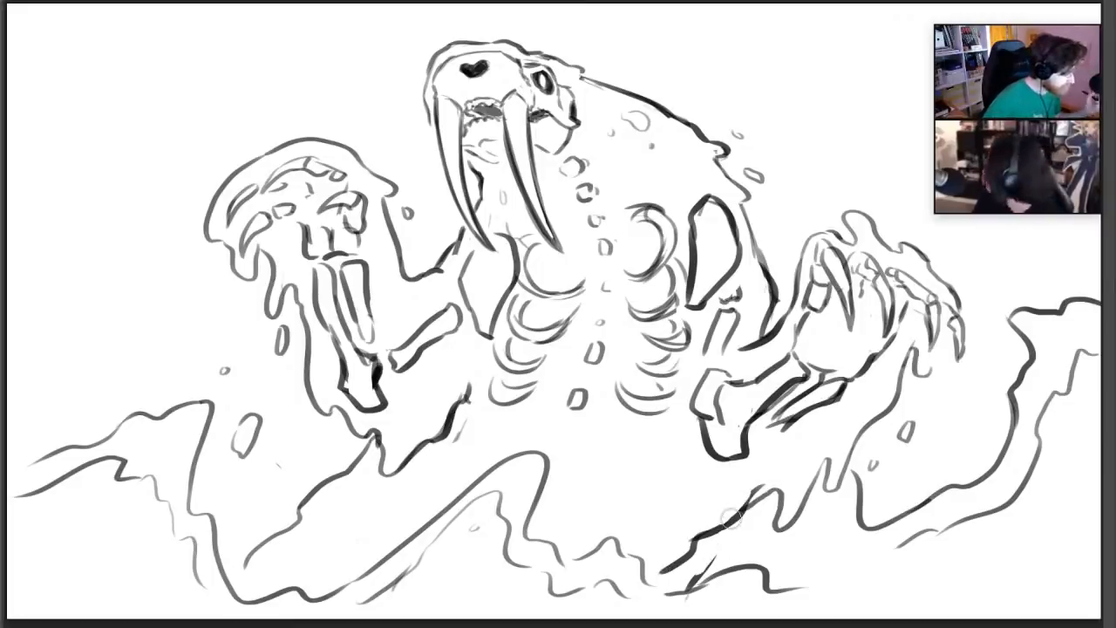
Add small drips and flesh marks on the upper back, below the lower right ribs and beneath the left arm
mouse_move(641, 155)
left_mouse_down()
mouse_move(643, 175)
mouse_move(674, 148)
left_mouse_up()
key("ctrl+z")
left_click_drag(682, 161, 678, 168)
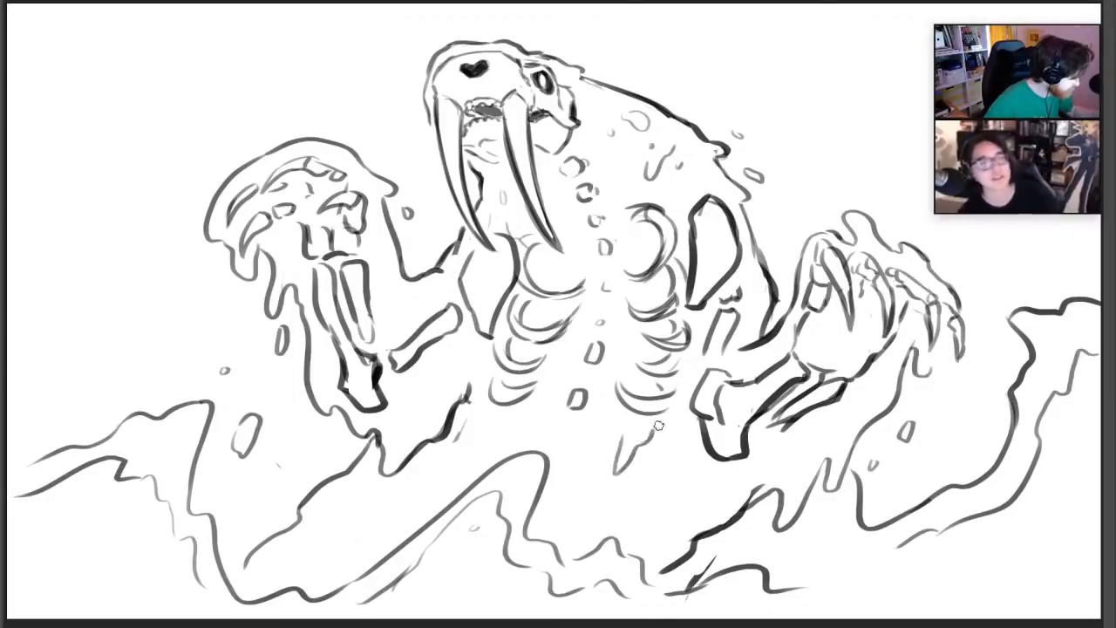
left_click_drag(624, 435, 674, 454)
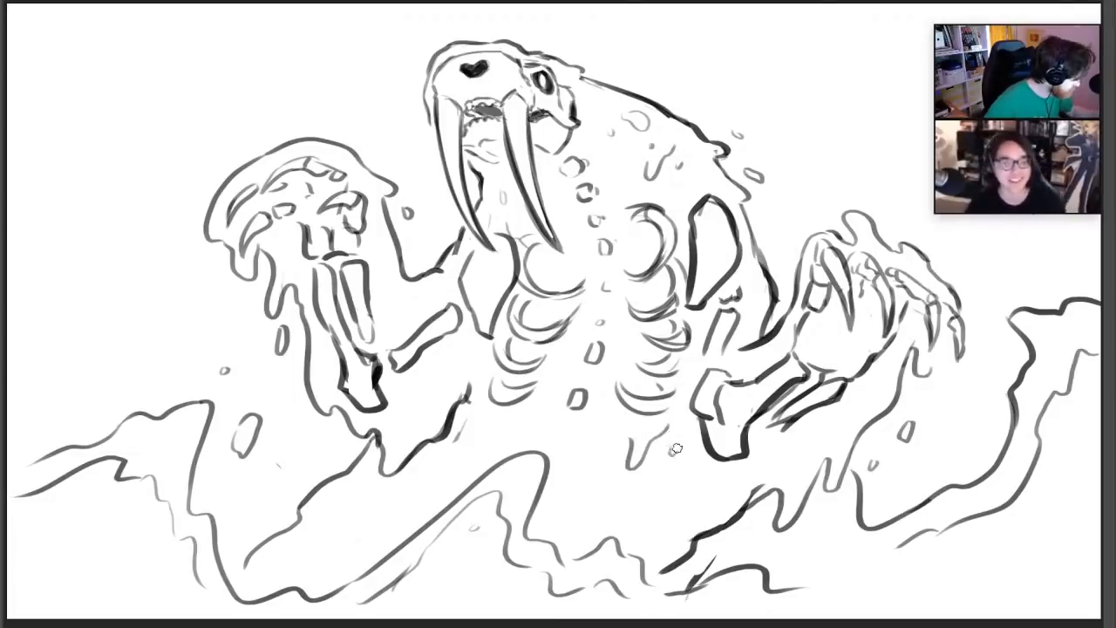
left_click_drag(689, 495, 695, 508)
mouse_move(369, 491)
left_mouse_down()
mouse_move(361, 512)
mouse_move(426, 471)
left_mouse_up()
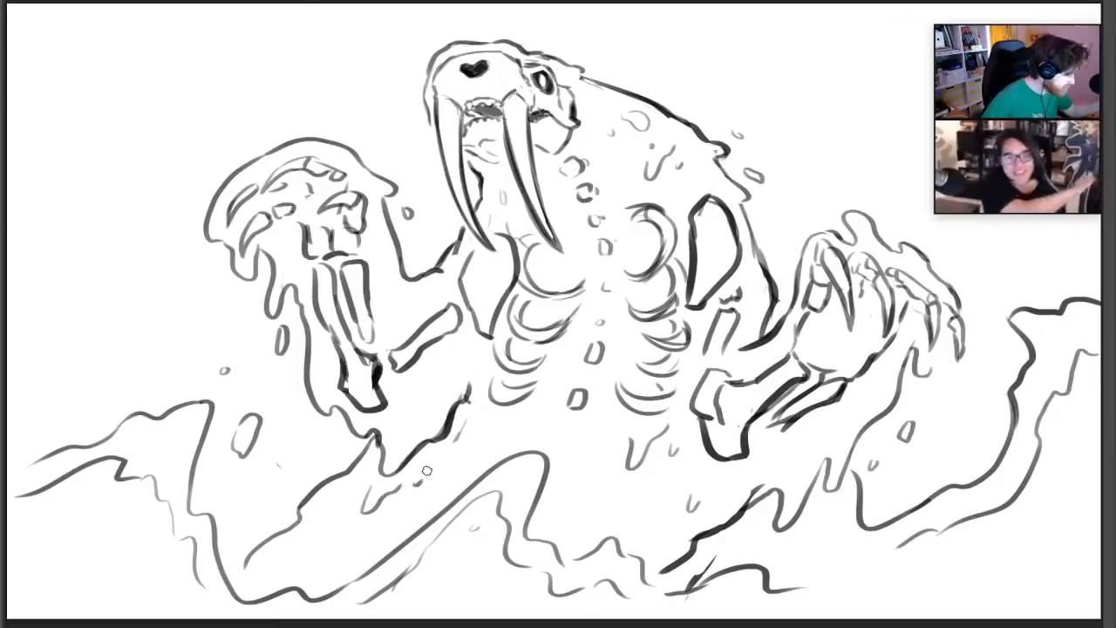
Add curved palm lines inside the right hand and droplets around the right wave's crest and inner edge
left_click_drag(831, 325, 834, 361)
mouse_move(851, 343)
left_mouse_down()
mouse_move(854, 353)
mouse_move(876, 347)
left_mouse_up()
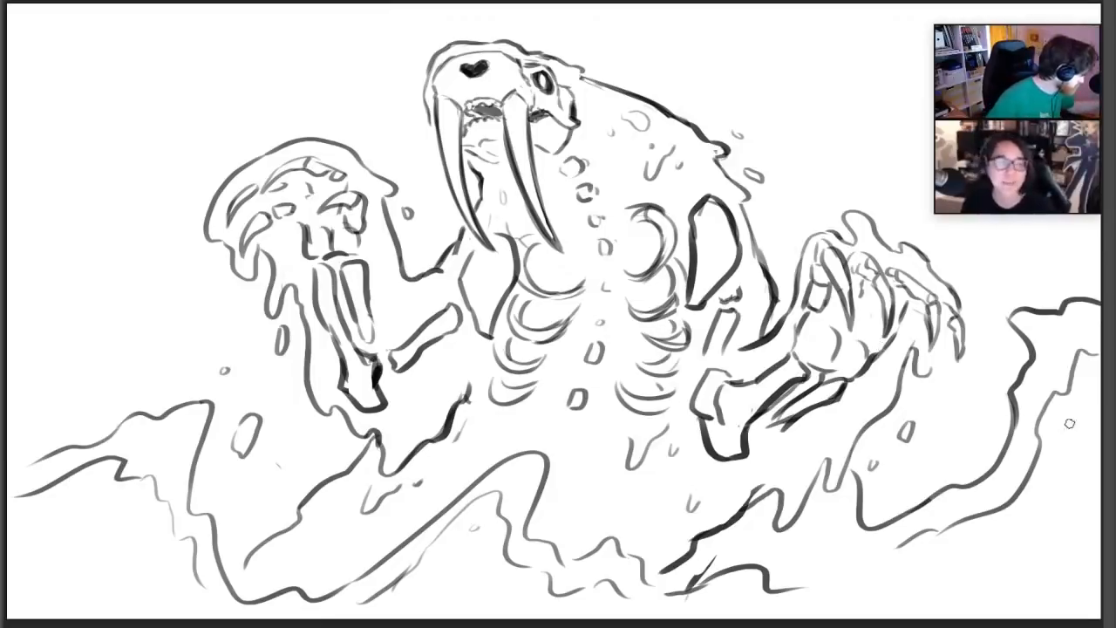
left_click_drag(1066, 403, 1064, 417)
left_click_drag(1021, 281, 1034, 266)
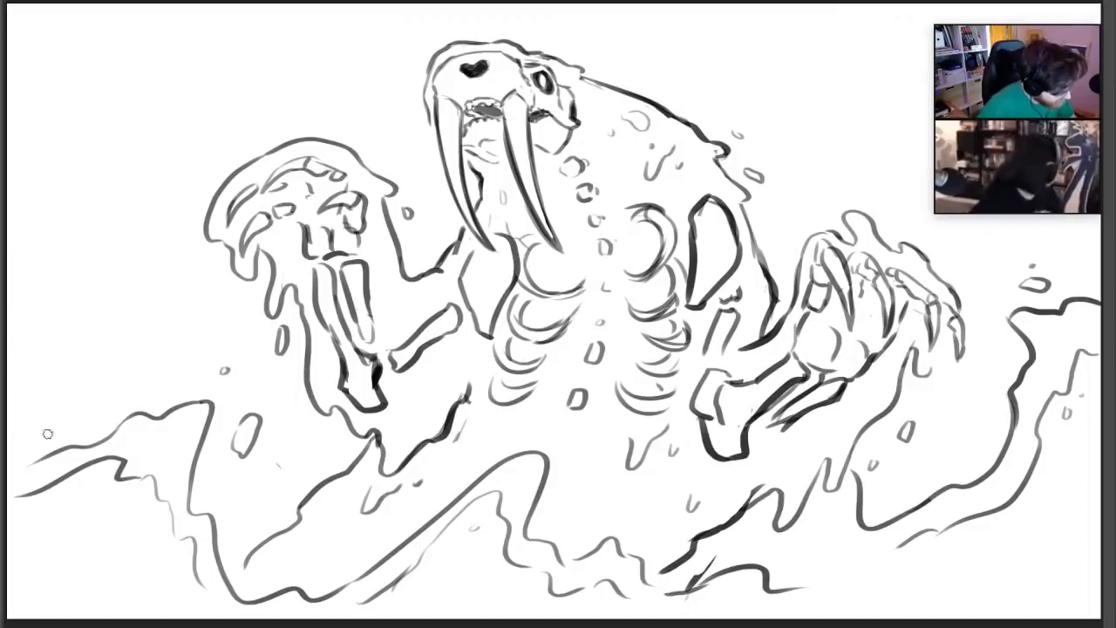
Add curling ragged lines at the far end of the left wave and a faint ripple along the bottom right
mouse_move(52, 440)
left_mouse_down()
mouse_move(61, 373)
mouse_move(17, 376)
left_mouse_up()
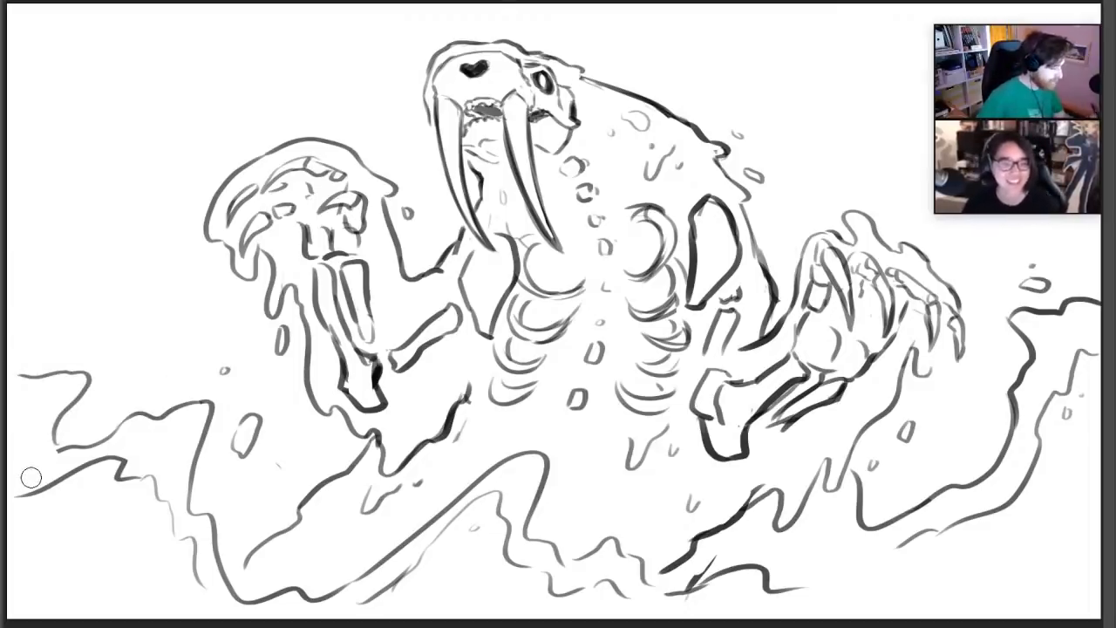
mouse_move(11, 403)
left_mouse_down()
mouse_move(38, 440)
mouse_move(37, 493)
left_mouse_up()
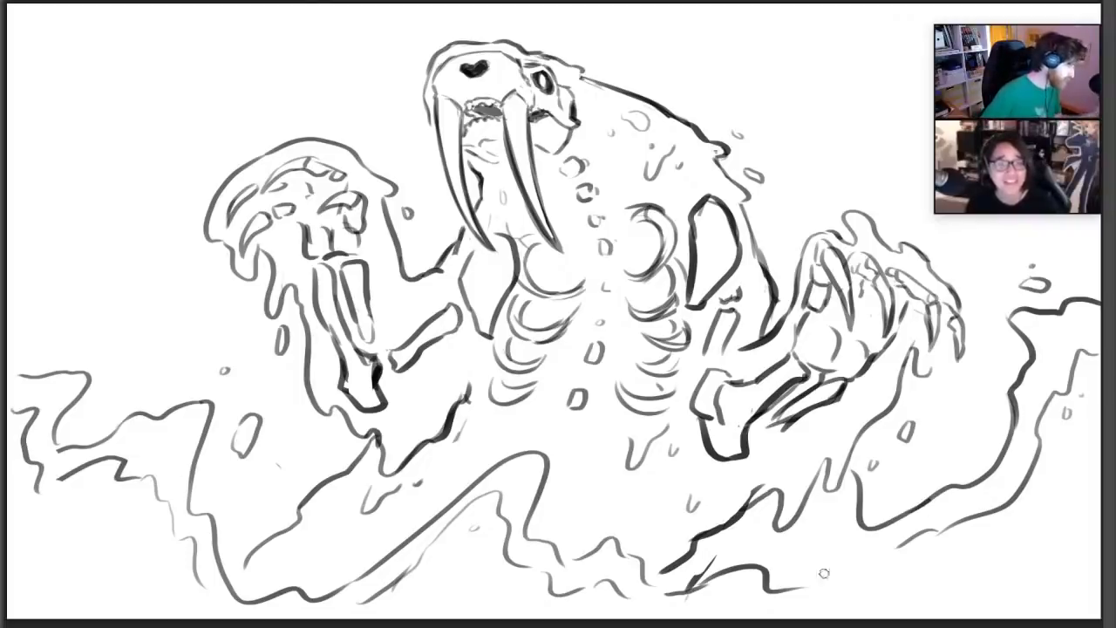
mouse_move(807, 587)
left_mouse_down()
mouse_move(916, 588)
mouse_move(957, 575)
left_mouse_up()
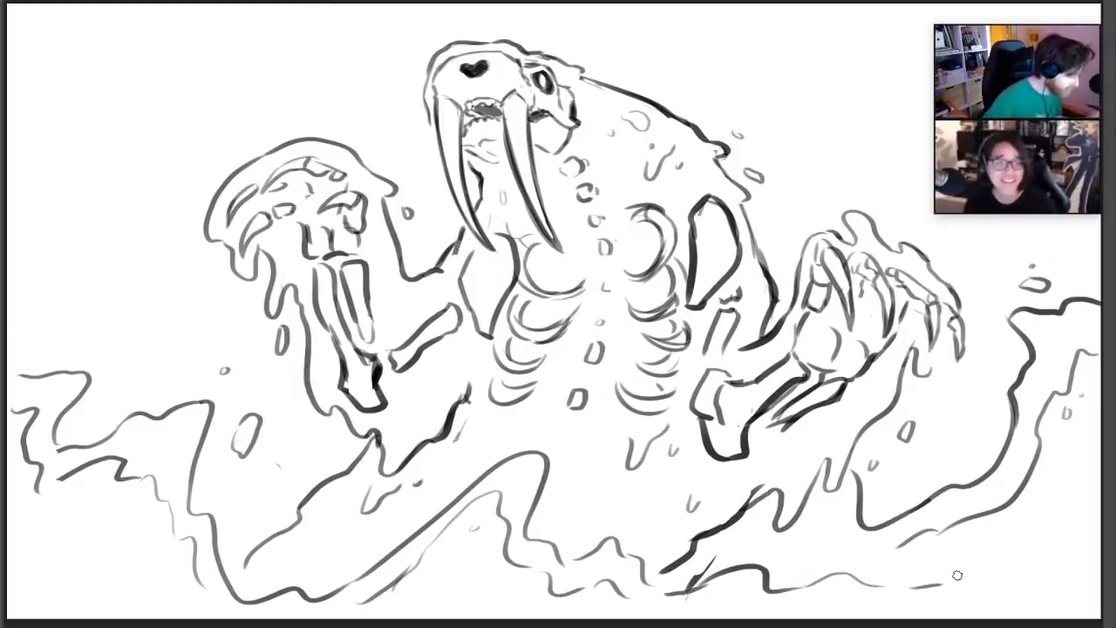
Darken the mouth and jaw edges around the tusks and add two small droplets above the left wave
mouse_move(460, 103)
left_mouse_down()
mouse_move(463, 129)
mouse_move(472, 115)
left_mouse_up()
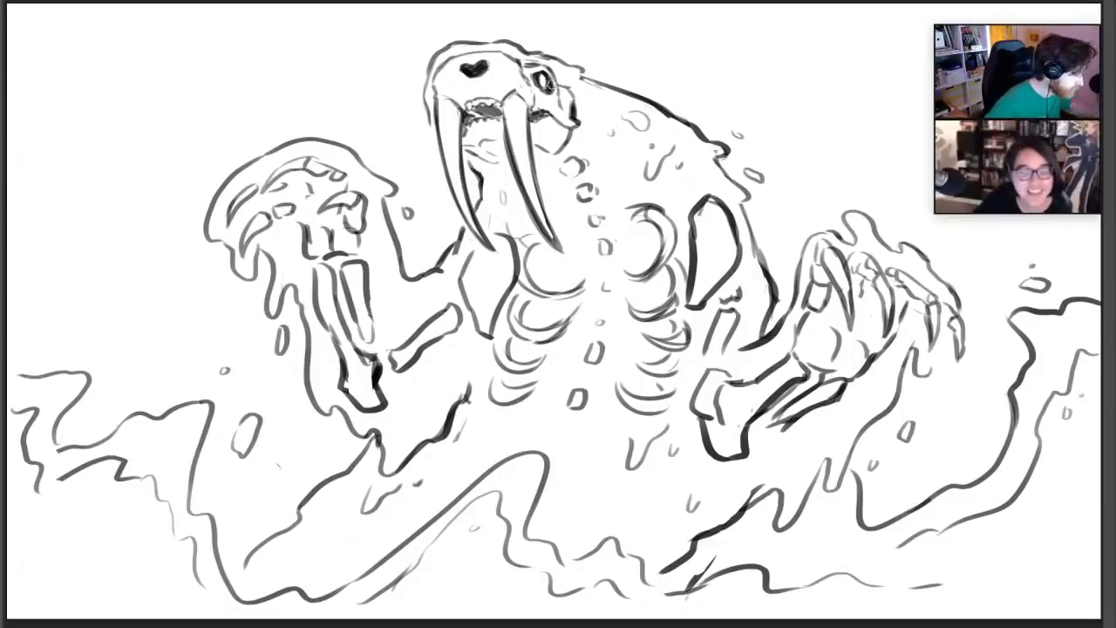
mouse_move(464, 148)
left_mouse_down()
mouse_move(499, 160)
mouse_move(490, 155)
left_mouse_up()
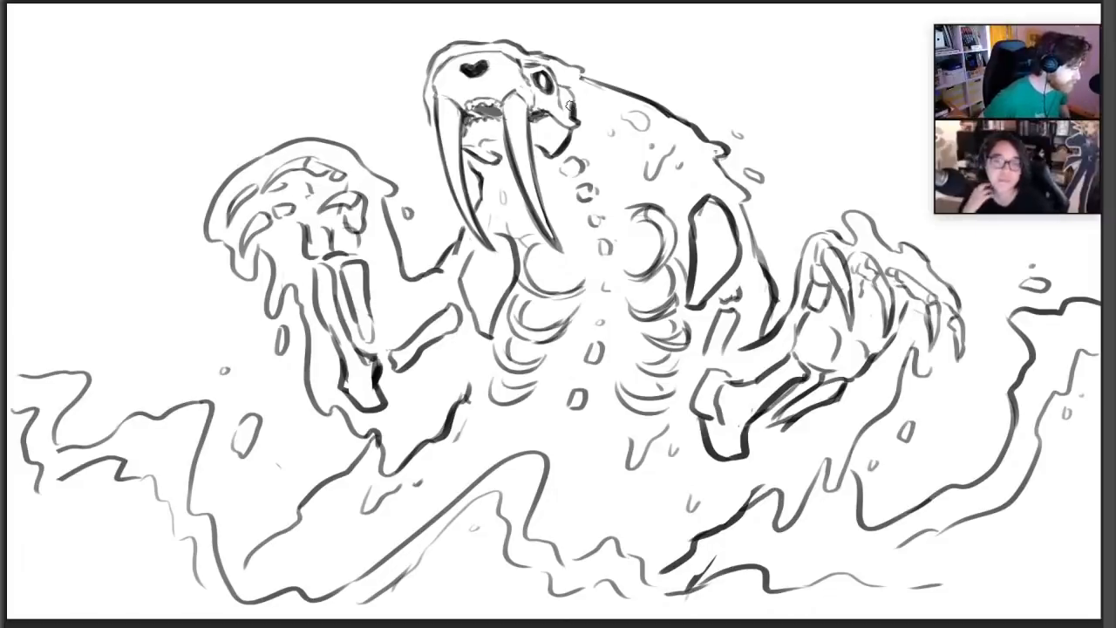
left_click_drag(108, 343, 108, 343)
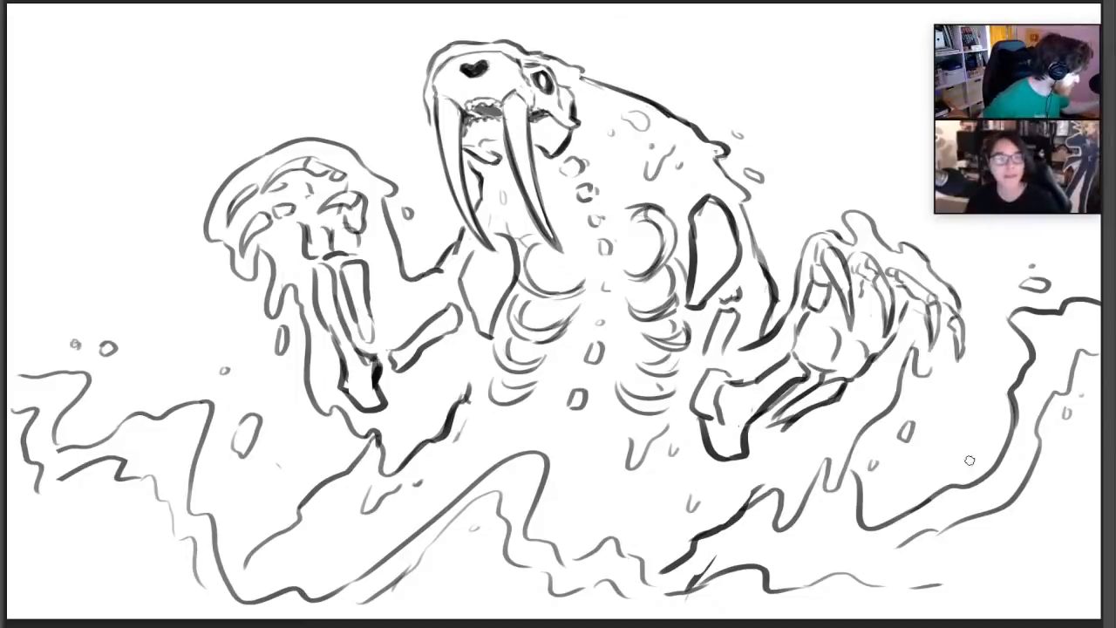
Darken the dripping contour beside the walrus beast's right wave and rework the lines of its right hand
mouse_move(815, 480)
left_mouse_down()
mouse_move(824, 462)
mouse_move(835, 478)
mouse_move(876, 415)
left_mouse_up()
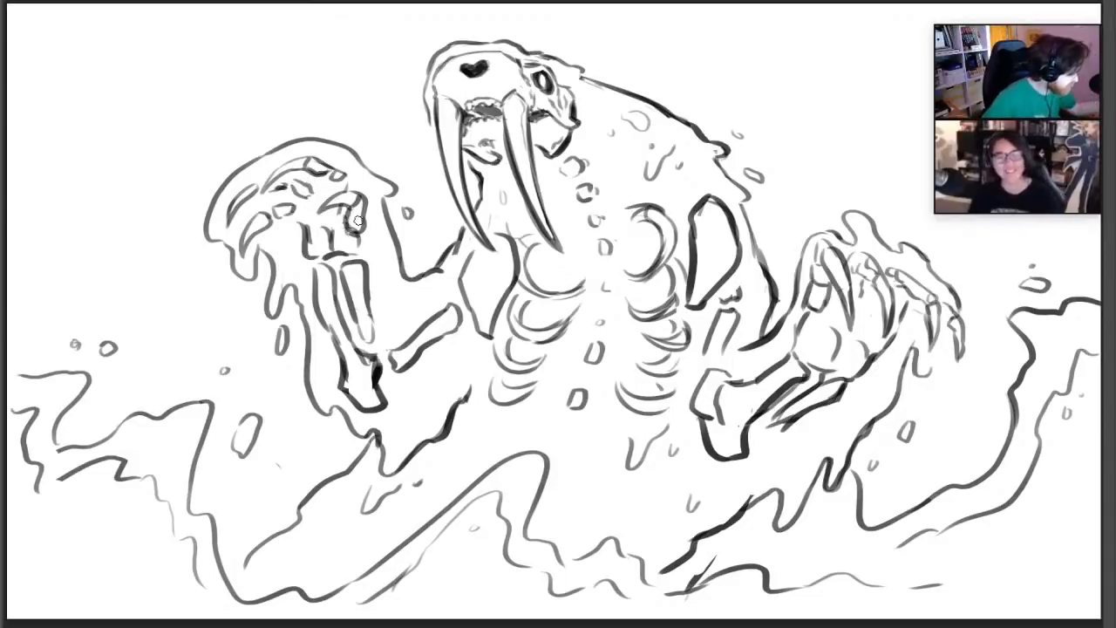
mouse_move(811, 299)
left_mouse_down()
mouse_move(817, 310)
mouse_move(829, 282)
mouse_move(870, 276)
mouse_move(864, 295)
mouse_move(880, 270)
mouse_move(887, 302)
mouse_move(928, 300)
mouse_move(932, 345)
mouse_move(947, 307)
mouse_move(951, 356)
left_mouse_up()
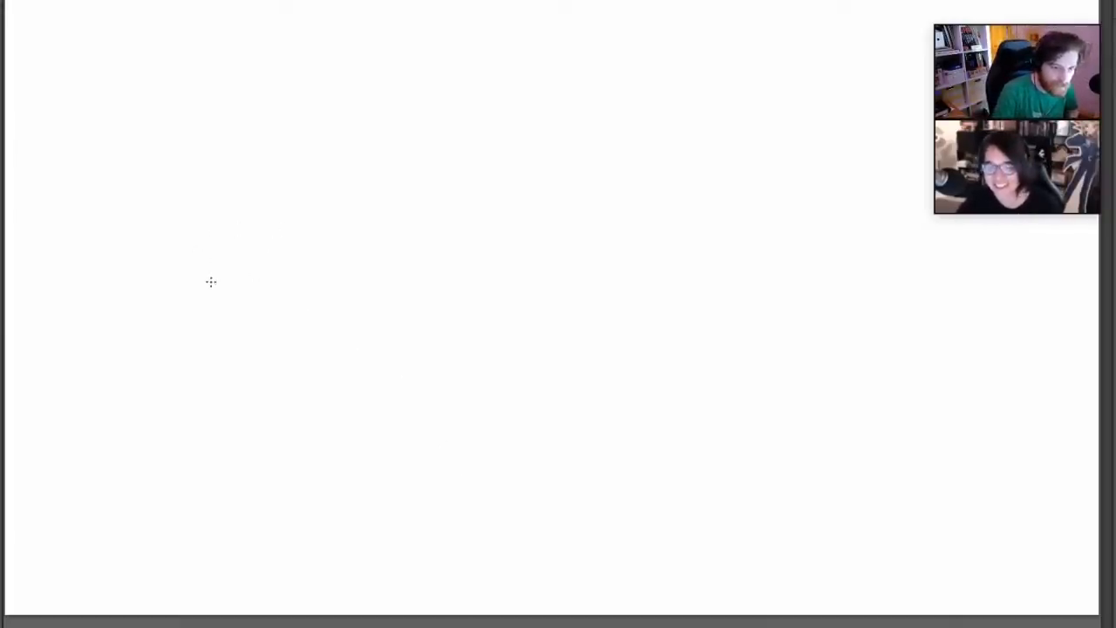
Sketch a new creature's head in thin lines, with spiky crest points, a pointed cheek, a jaw line and a rounded snout
left_click_drag(192, 282, 257, 205)
mouse_move(188, 304)
left_mouse_down()
mouse_move(166, 340)
mouse_move(240, 386)
left_mouse_up()
key("ctrl+z")
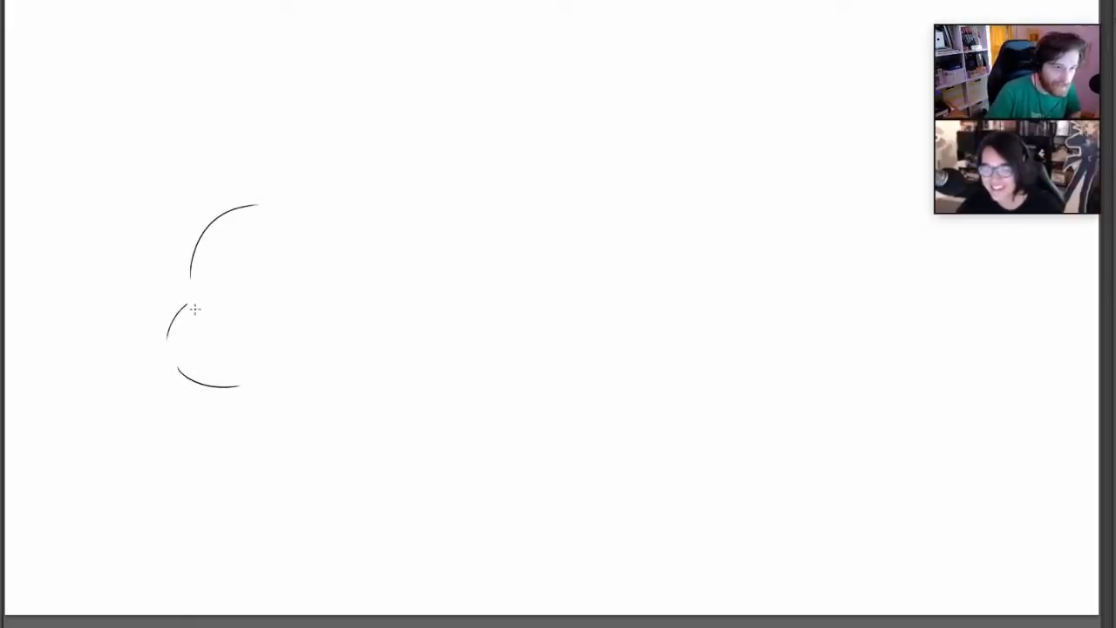
key("ctrl+z")
key("ctrl+z")
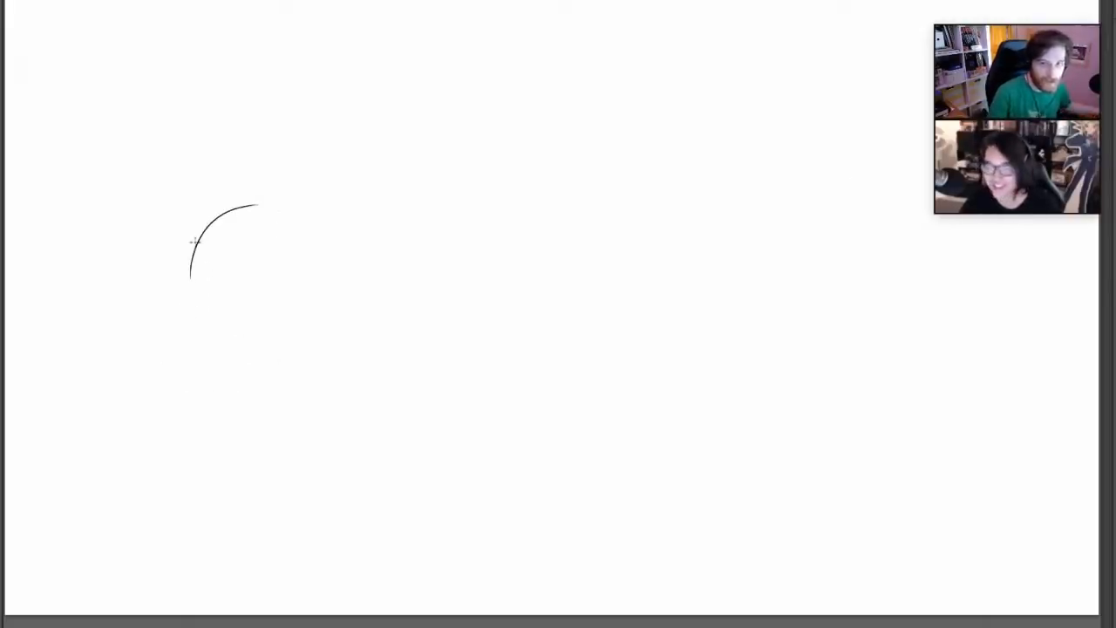
left_click_drag(225, 212, 194, 356)
left_click_drag(236, 405, 302, 413)
mouse_move(225, 213)
left_mouse_down()
mouse_move(276, 126)
mouse_move(321, 161)
mouse_move(389, 173)
left_mouse_up()
mouse_move(426, 177)
left_mouse_down()
mouse_move(425, 256)
mouse_move(463, 302)
mouse_move(443, 349)
mouse_move(317, 411)
left_mouse_up()
mouse_move(212, 359)
left_mouse_down()
mouse_move(191, 379)
mouse_move(240, 421)
left_mouse_up()
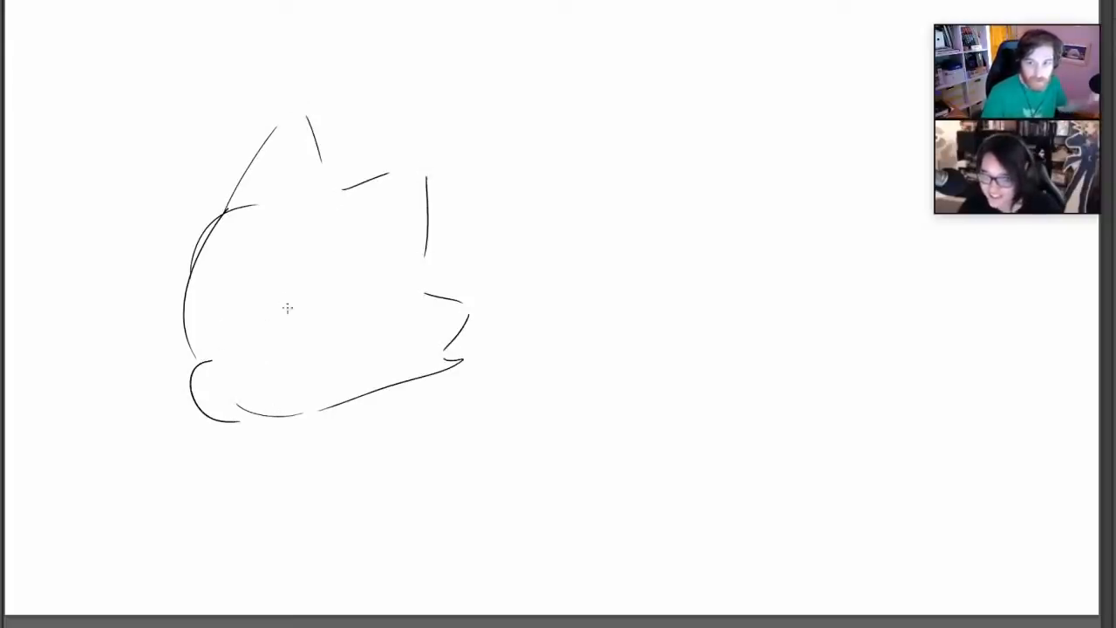
Draw a large double-ringed eye with a notched pupil and a jagged, toothy mouth line
mouse_move(281, 332)
left_mouse_down()
mouse_move(287, 339)
mouse_move(292, 328)
left_mouse_up()
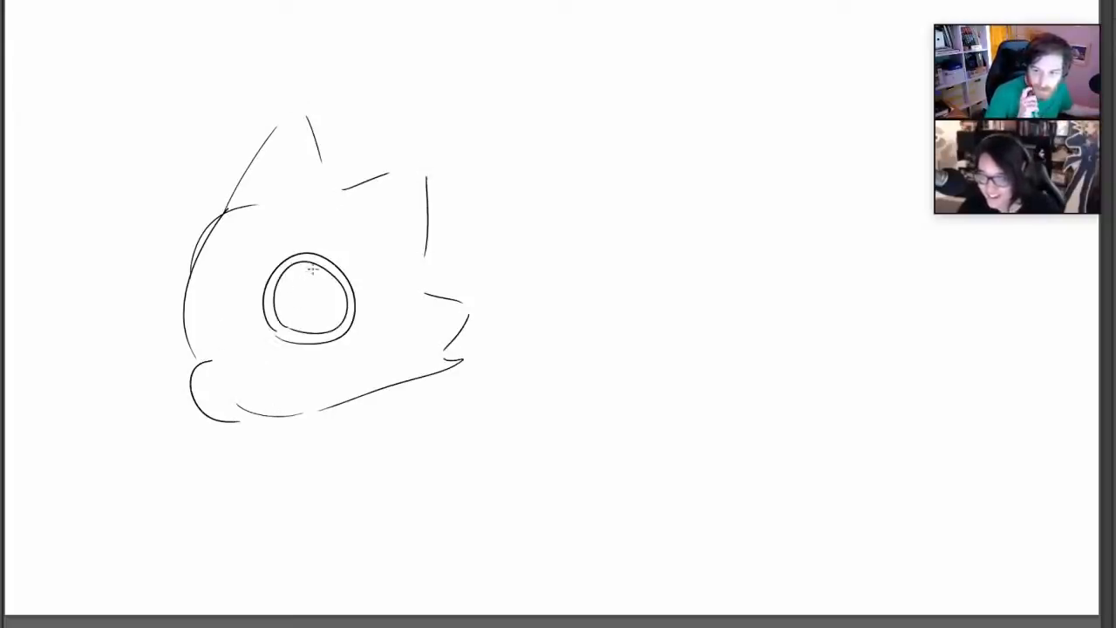
mouse_move(316, 266)
left_mouse_down()
mouse_move(328, 272)
mouse_move(287, 305)
left_mouse_up()
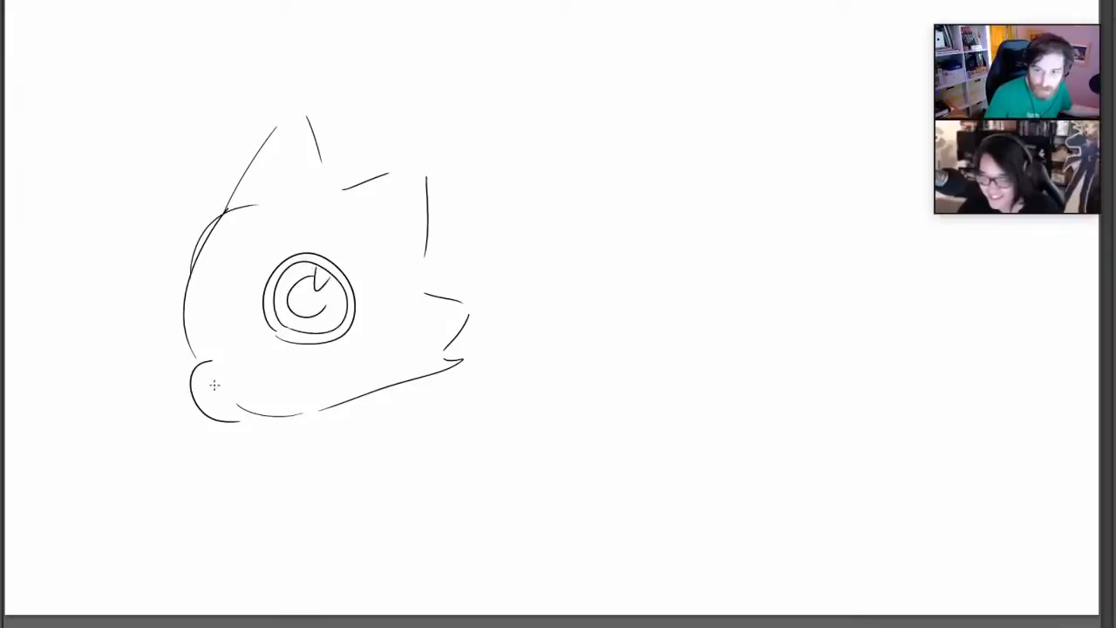
mouse_move(197, 401)
left_mouse_down()
mouse_move(238, 399)
mouse_move(295, 372)
left_mouse_up()
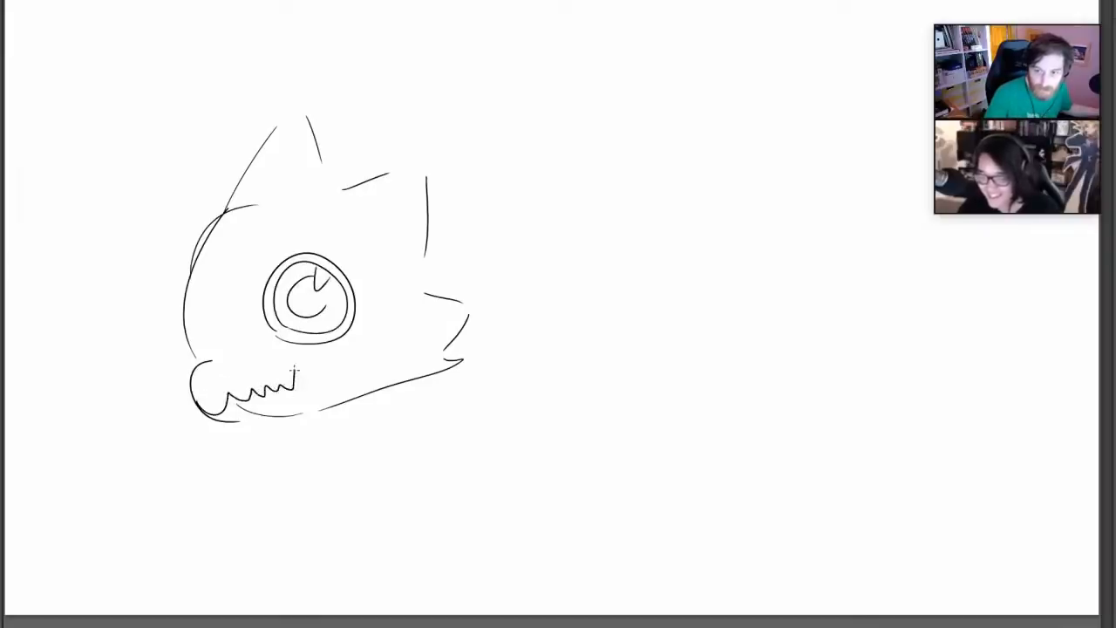
Redraw the snout with a fuller curve, erase its old inner line, and add a nostril and a small brow mark
left_click_drag(209, 357, 240, 419)
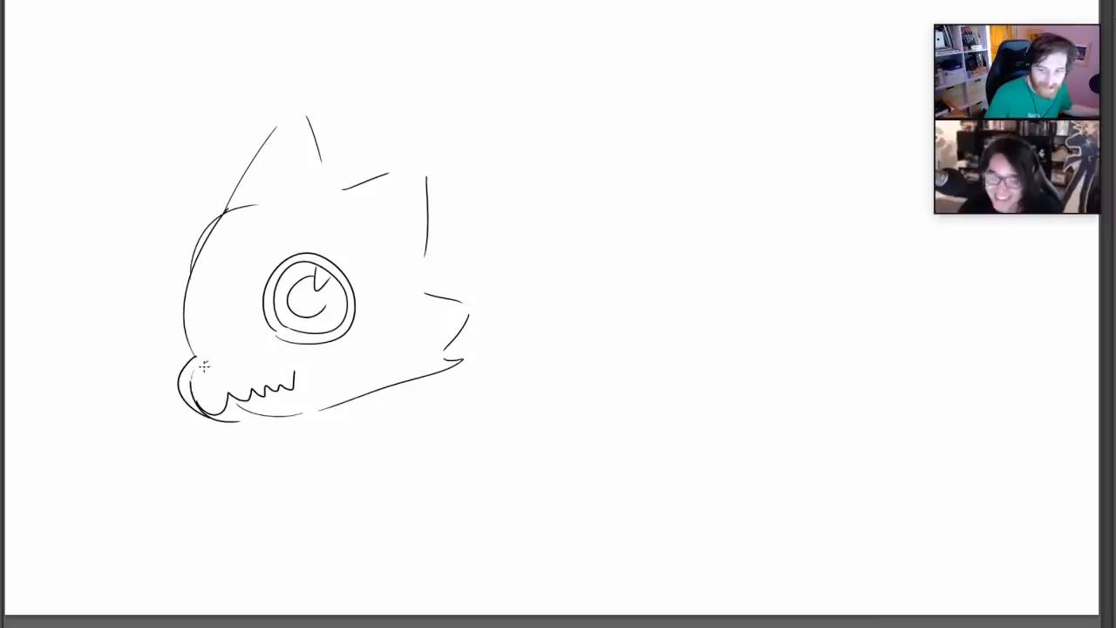
right_click(366, 299)
left_click(435, 335)
left_click_drag(206, 362, 199, 399)
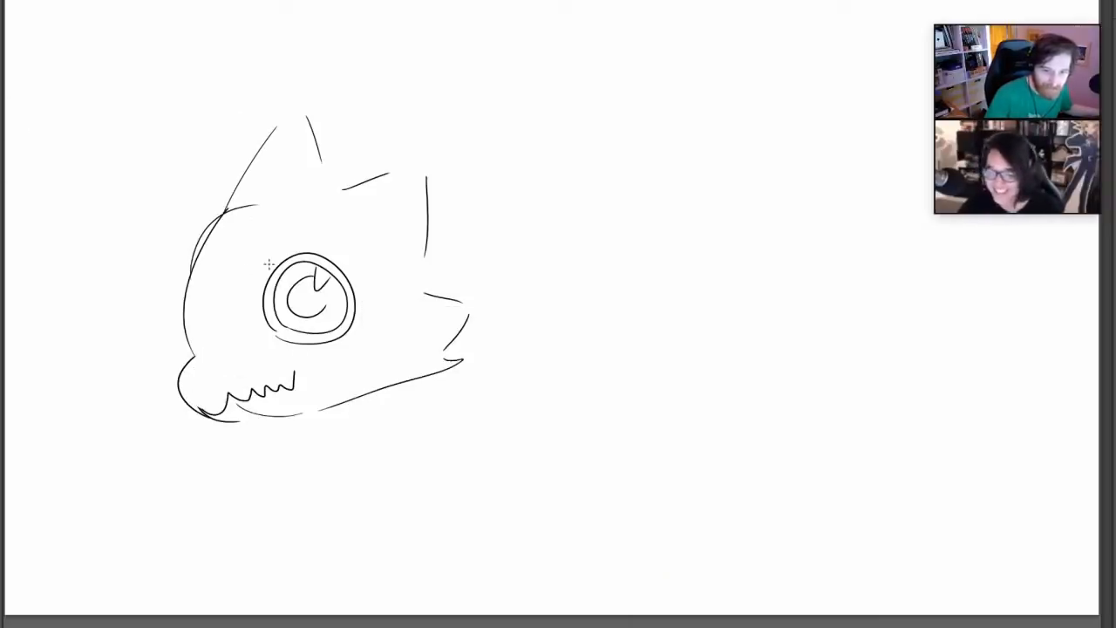
left_click_drag(265, 260, 259, 275)
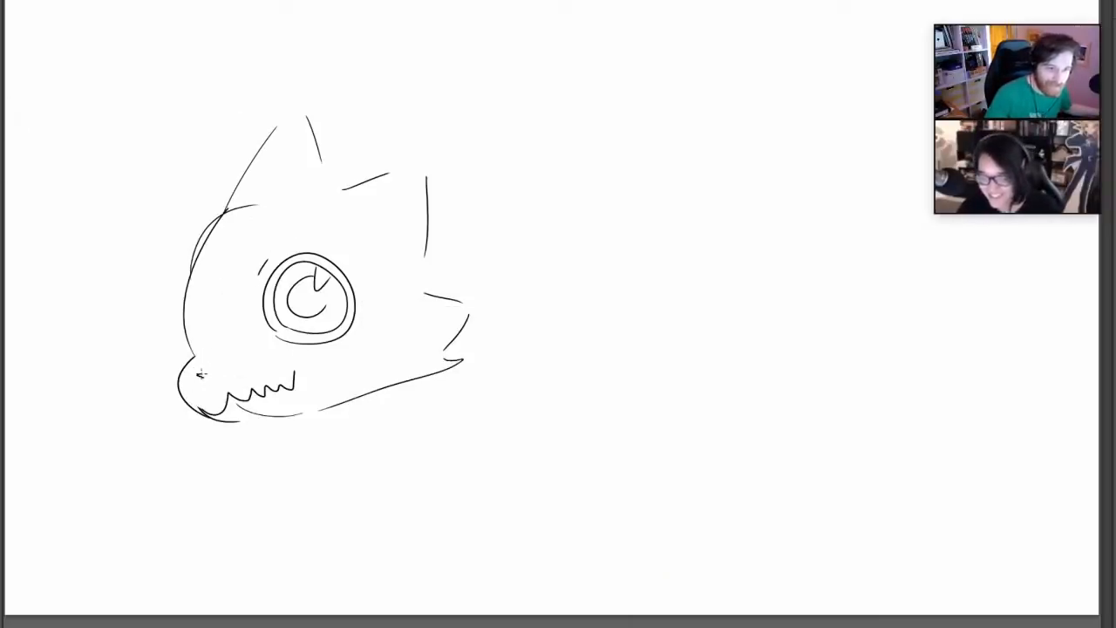
left_click_drag(200, 373, 210, 360)
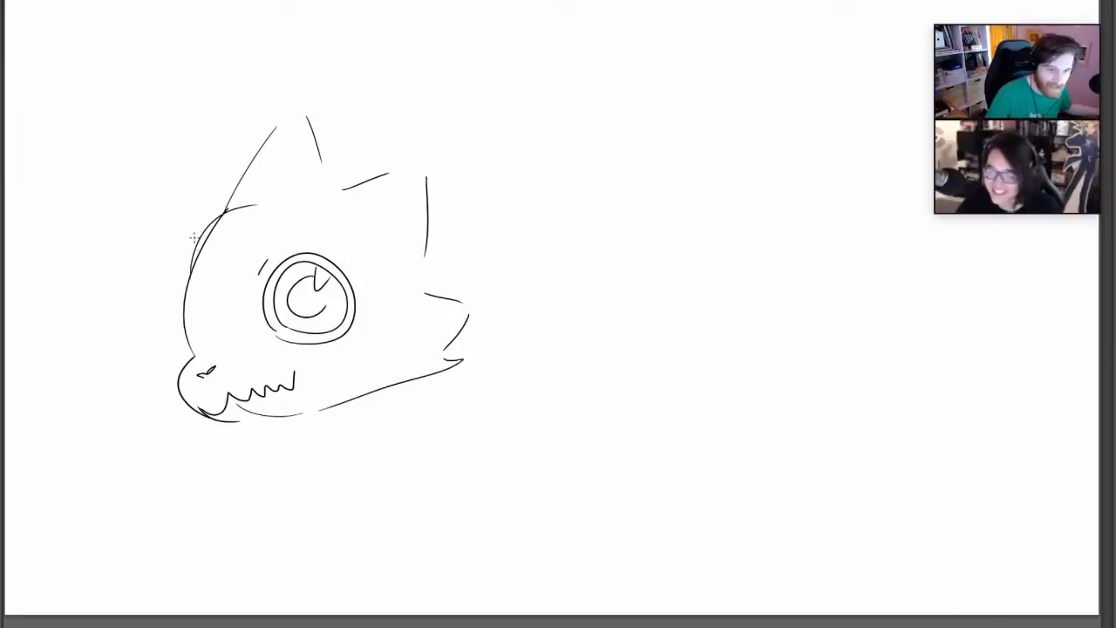
Add the far-side crest spike and a narrow far eye with a pupil and a short brow stroke
left_click_drag(191, 267, 202, 187)
left_click_drag(212, 175, 224, 191)
mouse_move(190, 294)
left_mouse_down()
mouse_move(209, 354)
mouse_move(202, 321)
left_mouse_up()
mouse_move(176, 277)
left_mouse_down()
mouse_move(196, 298)
mouse_move(197, 344)
mouse_move(199, 298)
left_mouse_up()
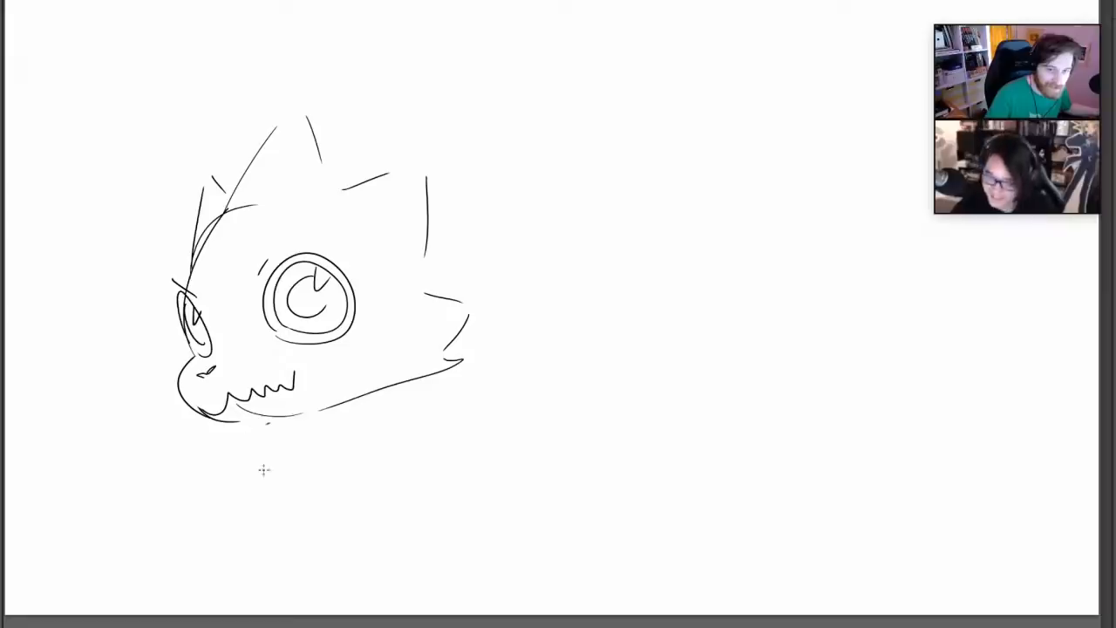
Sketch a pointed neckerchief with a knot flap under the jaw and a curved line for the lower torso
left_click_drag(248, 427, 282, 493)
mouse_move(300, 513)
left_mouse_down()
mouse_move(351, 409)
mouse_move(415, 413)
left_mouse_up()
left_click_drag(406, 384, 446, 381)
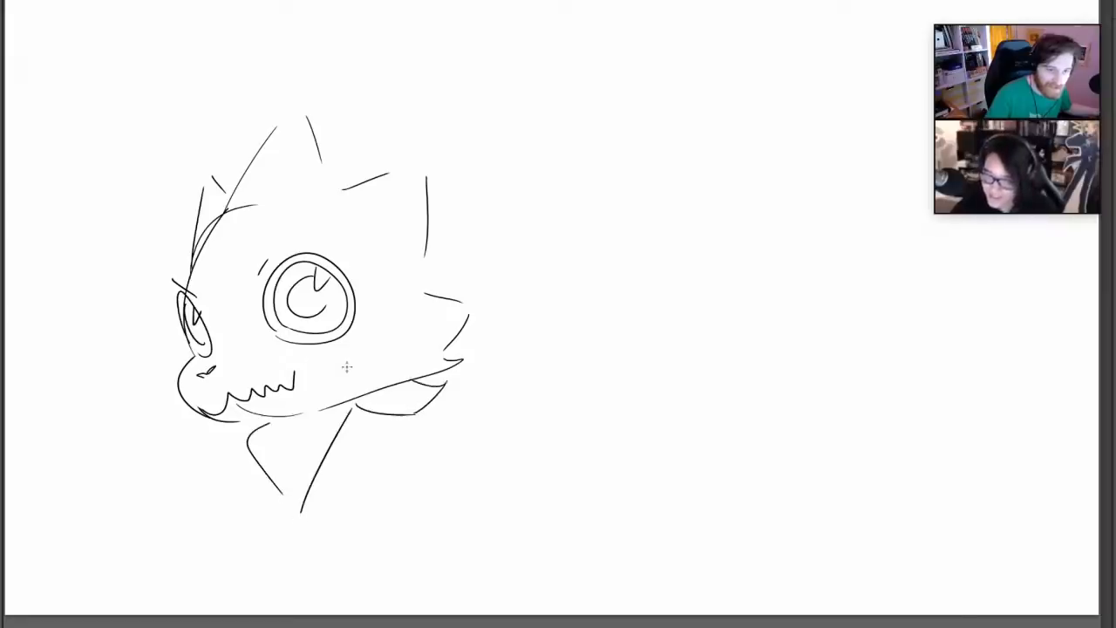
mouse_move(287, 514)
left_mouse_down()
mouse_move(317, 536)
mouse_move(395, 517)
left_mouse_up()
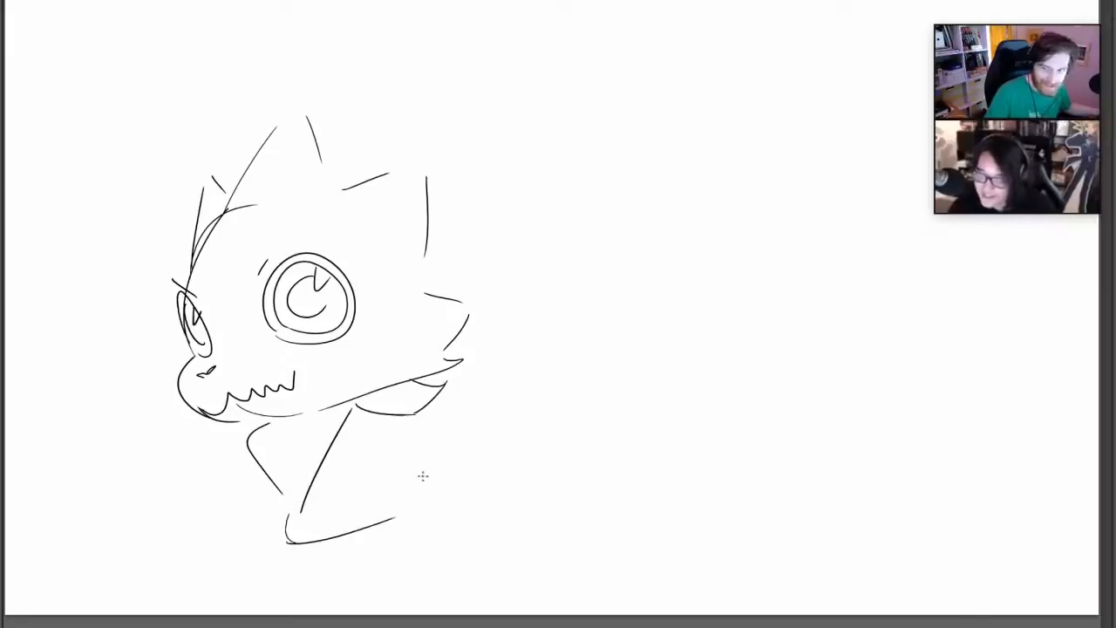
Sketch the bent front leg with a clawed foot and the other leg stretched out behind
mouse_move(265, 499)
left_mouse_down()
mouse_move(262, 568)
mouse_move(291, 582)
mouse_move(328, 548)
left_mouse_up()
key("ctrl+z")
mouse_move(227, 582)
left_mouse_down()
mouse_move(282, 575)
mouse_move(255, 579)
left_mouse_up()
key("ctrl+z")
mouse_move(393, 472)
left_mouse_down()
mouse_move(405, 520)
mouse_move(495, 560)
left_mouse_up()
mouse_move(454, 460)
left_mouse_down()
mouse_move(490, 491)
mouse_move(492, 538)
mouse_move(539, 563)
left_mouse_up()
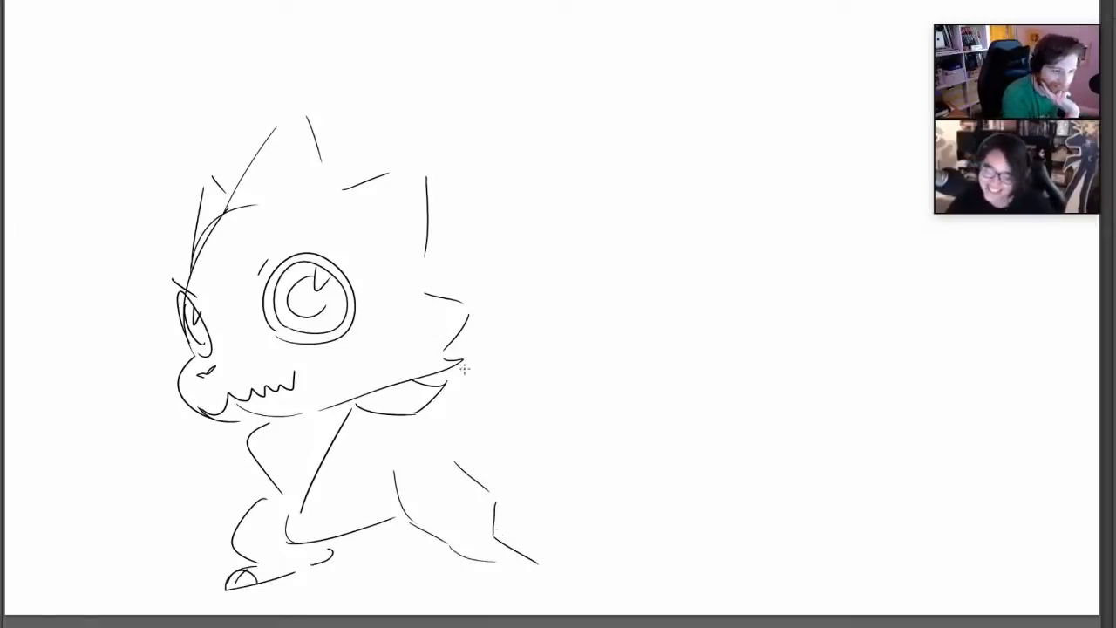
Sketch one arm raised outward behind the head, the back line below it, and the other arm bent toward the knee
left_click_drag(465, 351, 529, 263)
key("ctrl+z")
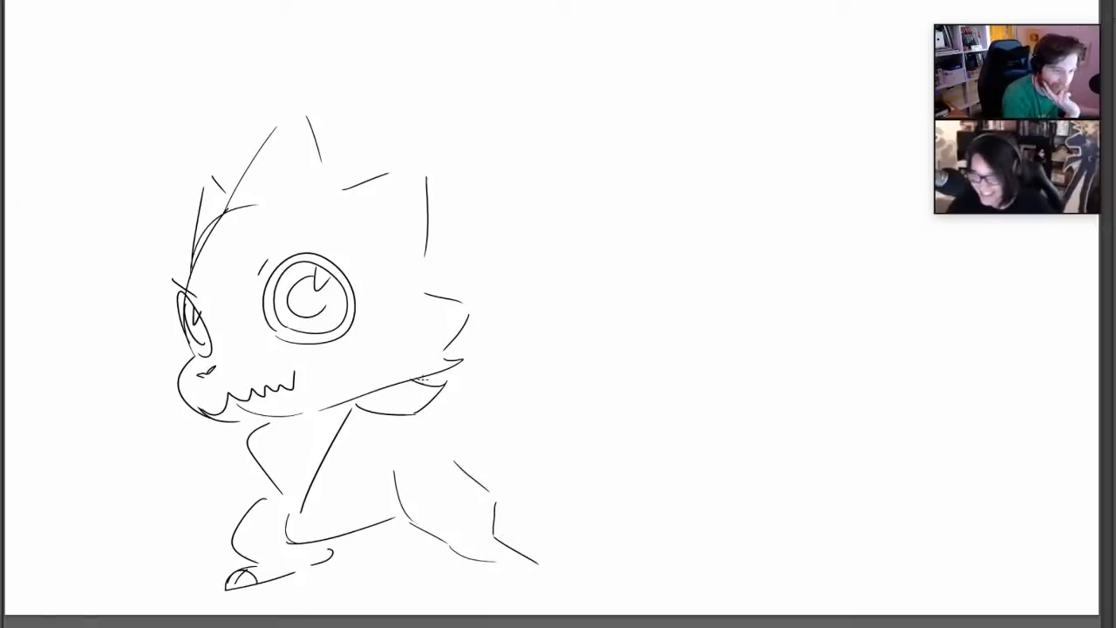
mouse_move(440, 366)
left_mouse_down()
mouse_move(515, 322)
mouse_move(547, 342)
mouse_move(406, 427)
mouse_move(460, 467)
left_mouse_up()
mouse_move(229, 427)
left_mouse_down()
mouse_move(200, 453)
mouse_move(233, 514)
left_mouse_up()
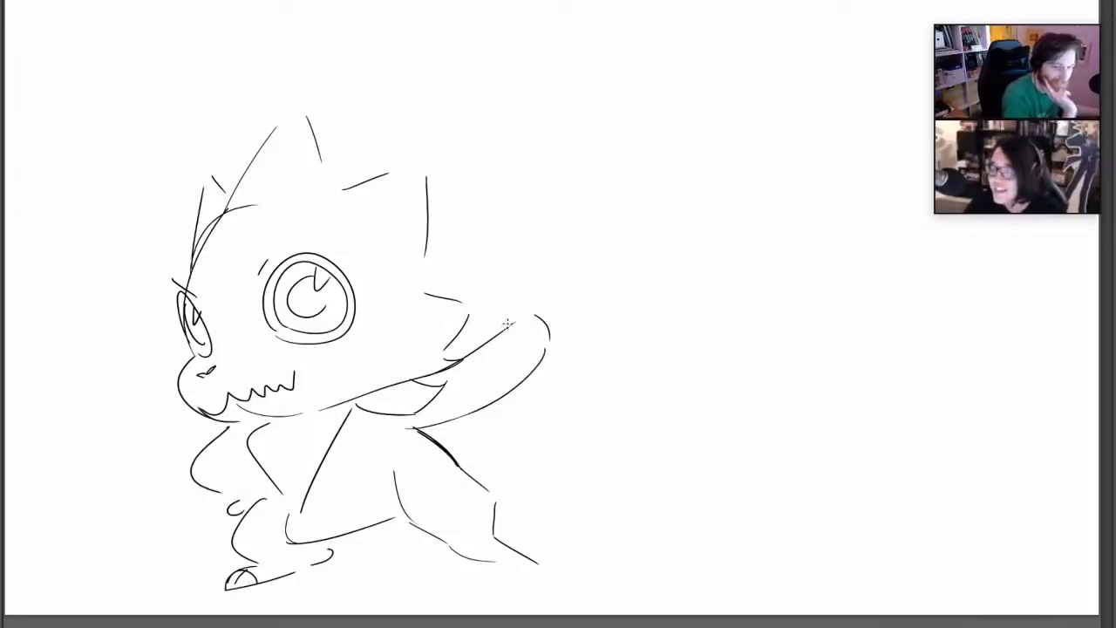
Draw the fingers on both hands, with the raised hand's digit pointing up, and add a curved tail behind the body
left_click_drag(509, 324, 531, 283)
mouse_move(536, 284)
left_mouse_down()
mouse_move(530, 331)
mouse_move(516, 344)
mouse_move(540, 310)
left_mouse_up()
left_click_drag(549, 322, 553, 337)
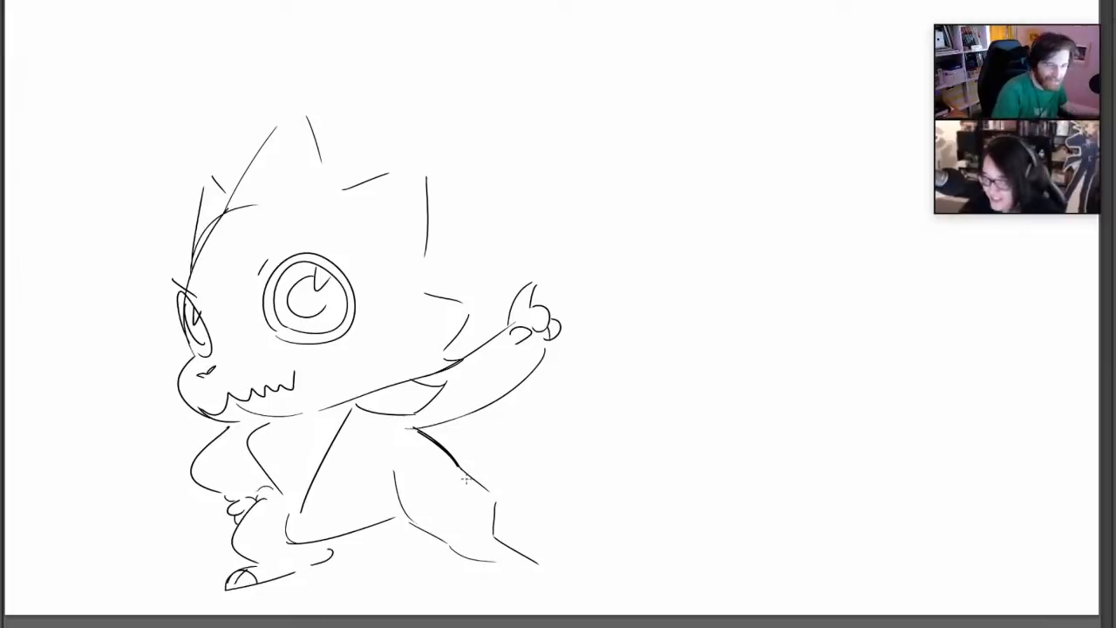
mouse_move(455, 459)
left_mouse_down()
mouse_move(539, 417)
mouse_move(513, 497)
mouse_move(494, 454)
left_mouse_up()
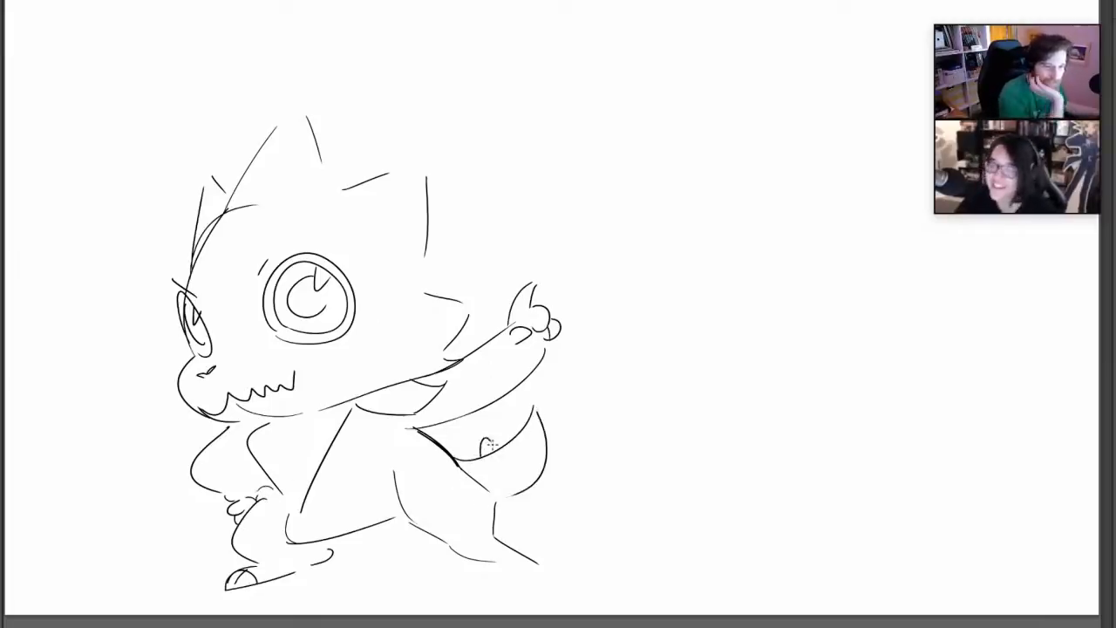
Switch to a thicker brush, then ink the spiky crest outline and fill the large eye's pupil around a highlight
right_click(589, 340)
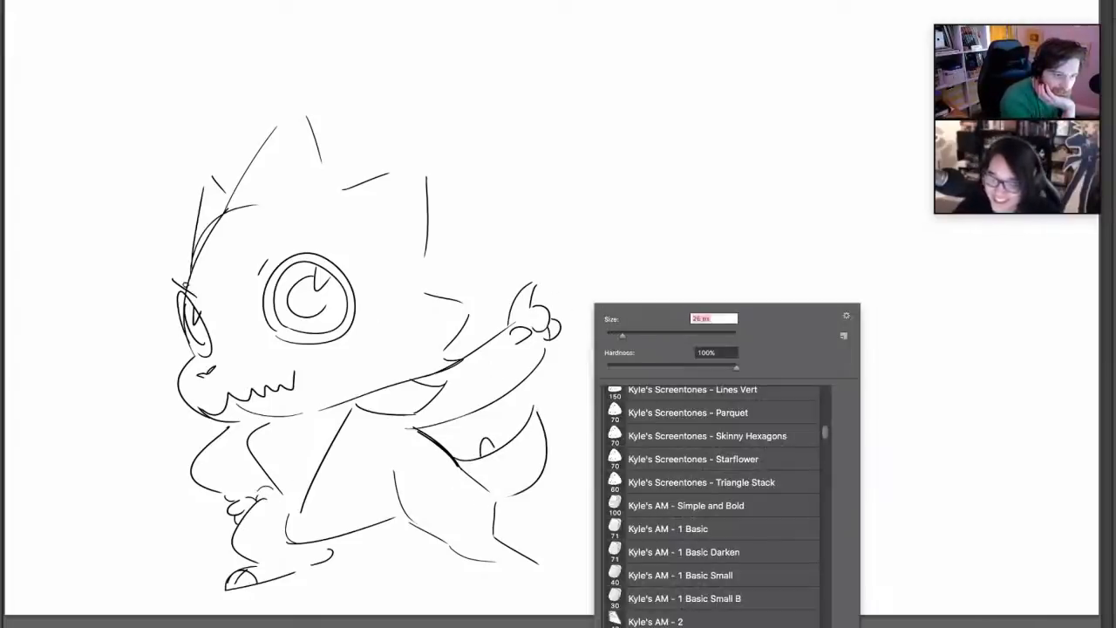
key("Return")
mouse_move(186, 279)
left_mouse_down()
mouse_move(209, 171)
mouse_move(229, 188)
mouse_move(307, 111)
mouse_move(333, 180)
mouse_move(427, 185)
mouse_move(446, 355)
left_mouse_up()
mouse_move(302, 306)
left_mouse_down()
mouse_move(319, 283)
mouse_move(305, 313)
mouse_move(296, 292)
mouse_move(309, 305)
left_mouse_up()
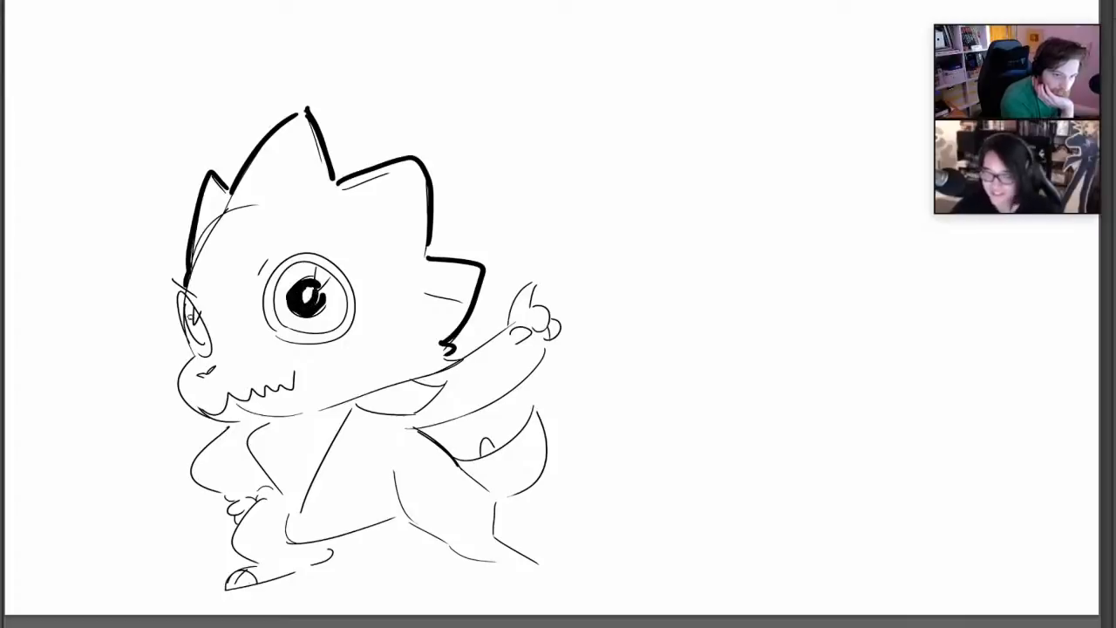
Ink the far eye and snout in bold lines and reshape the mouth into an open grin with a lower jaw
mouse_move(190, 316)
left_mouse_down()
mouse_move(200, 338)
mouse_move(190, 313)
mouse_move(178, 377)
mouse_move(223, 420)
left_mouse_up()
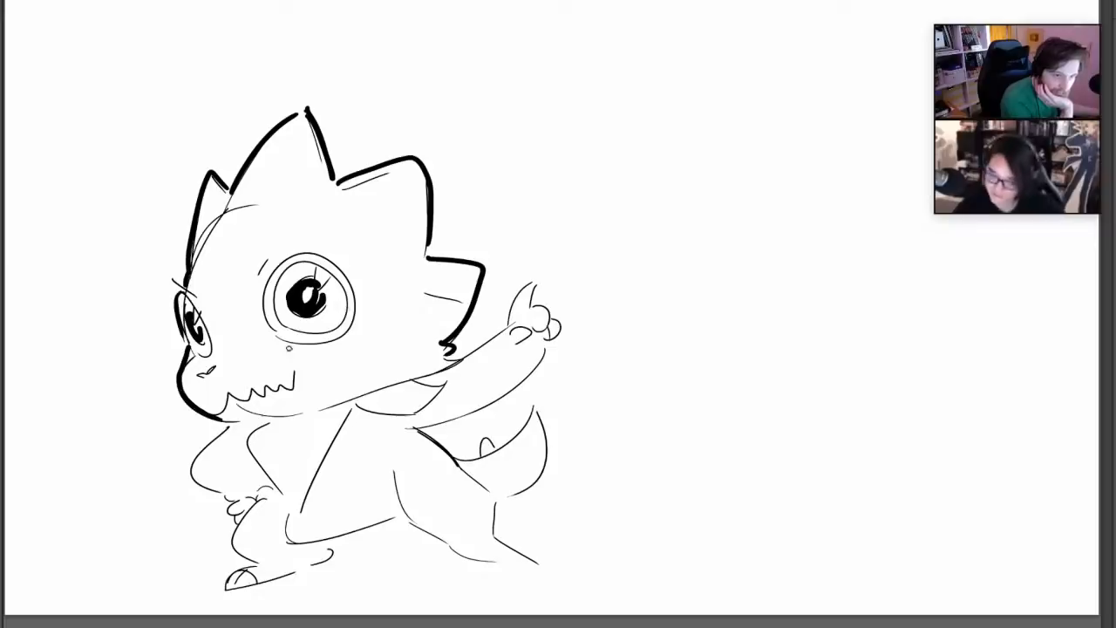
left_click_drag(227, 411, 277, 431)
mouse_move(295, 391)
left_mouse_down()
mouse_move(293, 369)
mouse_move(294, 380)
mouse_move(259, 386)
mouse_move(285, 373)
mouse_move(286, 424)
mouse_move(299, 419)
left_mouse_up()
key("b")
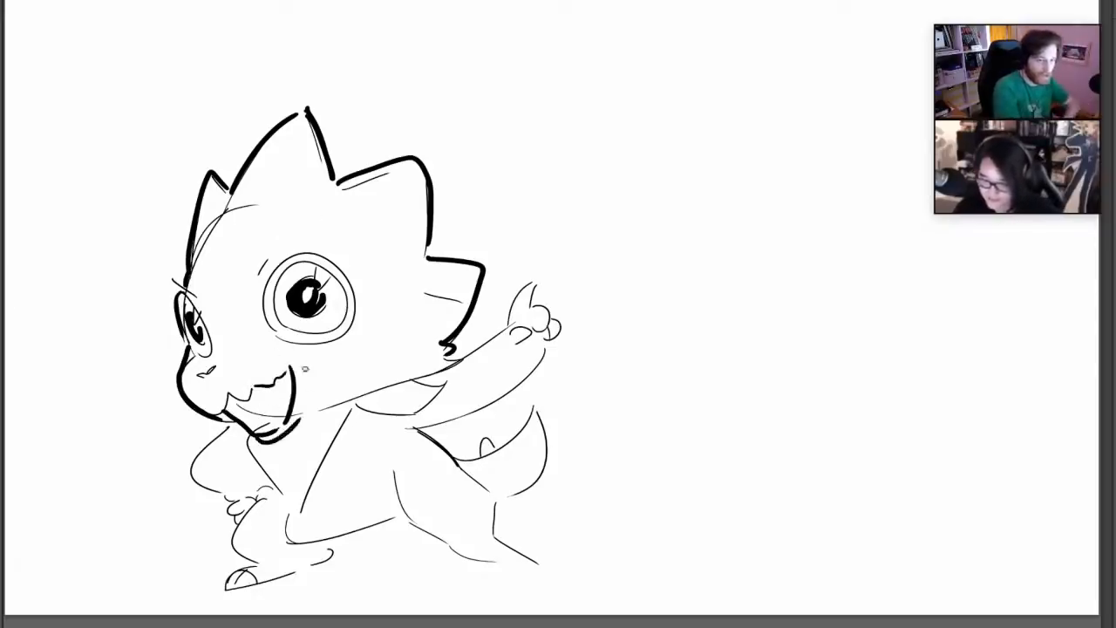
Ink the underside of the head and the neckerchief with its folds and knot flap in bold lines
left_click_drag(398, 386, 307, 411)
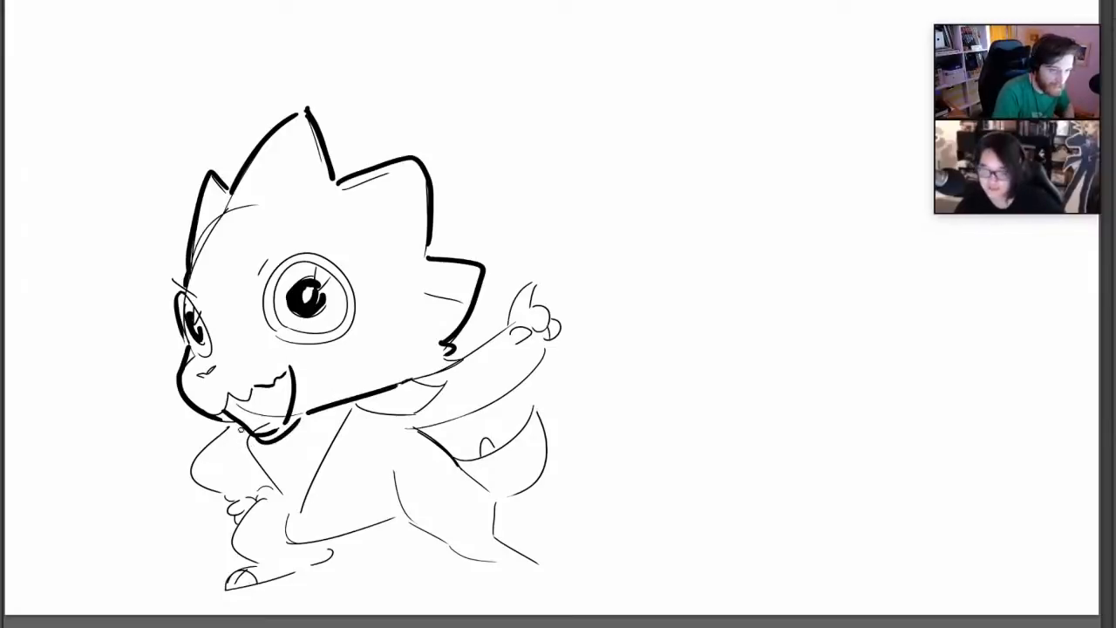
mouse_move(247, 436)
left_mouse_down()
mouse_move(229, 438)
mouse_move(304, 514)
left_mouse_up()
mouse_move(306, 448)
left_mouse_down()
mouse_move(340, 403)
mouse_move(439, 378)
mouse_move(411, 379)
mouse_move(404, 396)
mouse_move(352, 399)
left_mouse_up()
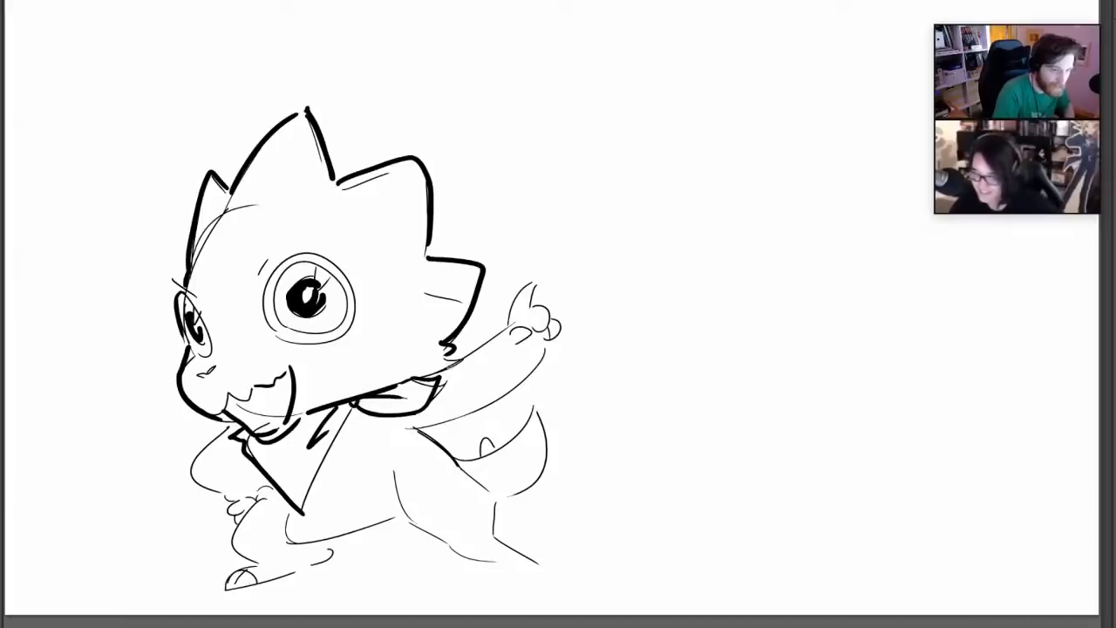
Ink the raised arm's upper edge and thumb, a cheek crease, and the bent arm with its hand
mouse_move(447, 359)
left_mouse_down()
mouse_move(533, 299)
mouse_move(530, 312)
left_mouse_up()
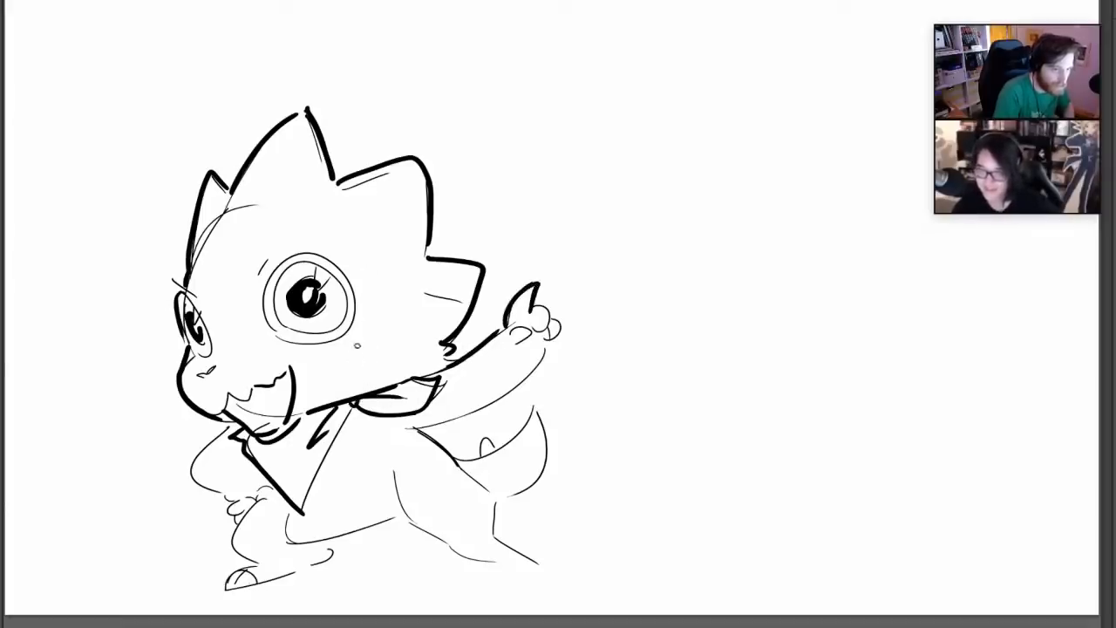
left_click_drag(359, 338, 385, 370)
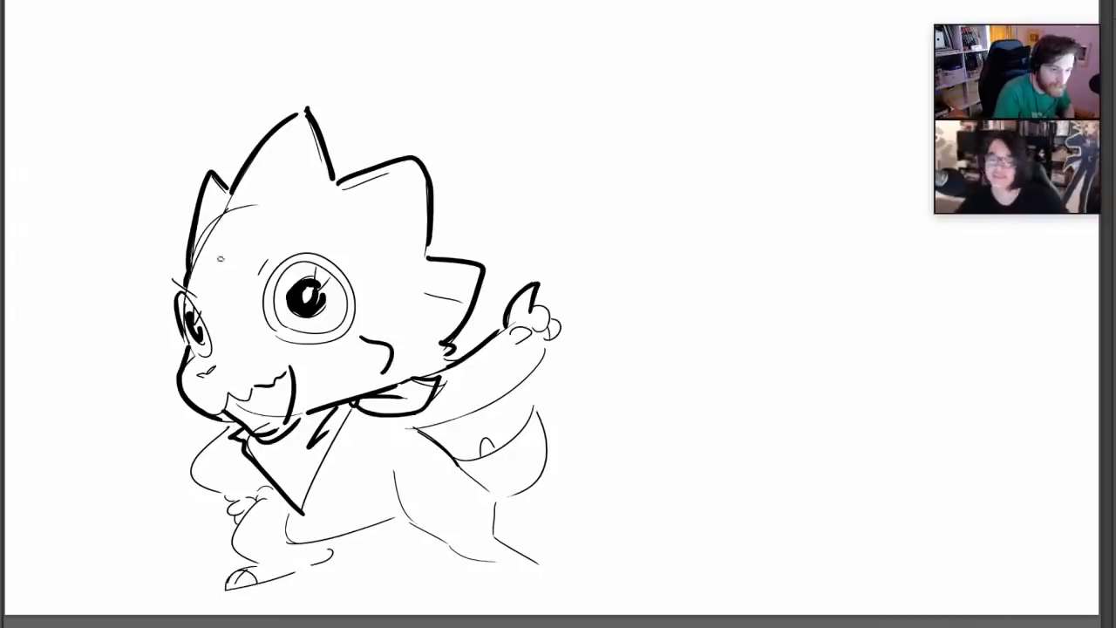
mouse_move(220, 431)
left_mouse_down()
mouse_move(223, 503)
mouse_move(254, 498)
left_mouse_up()
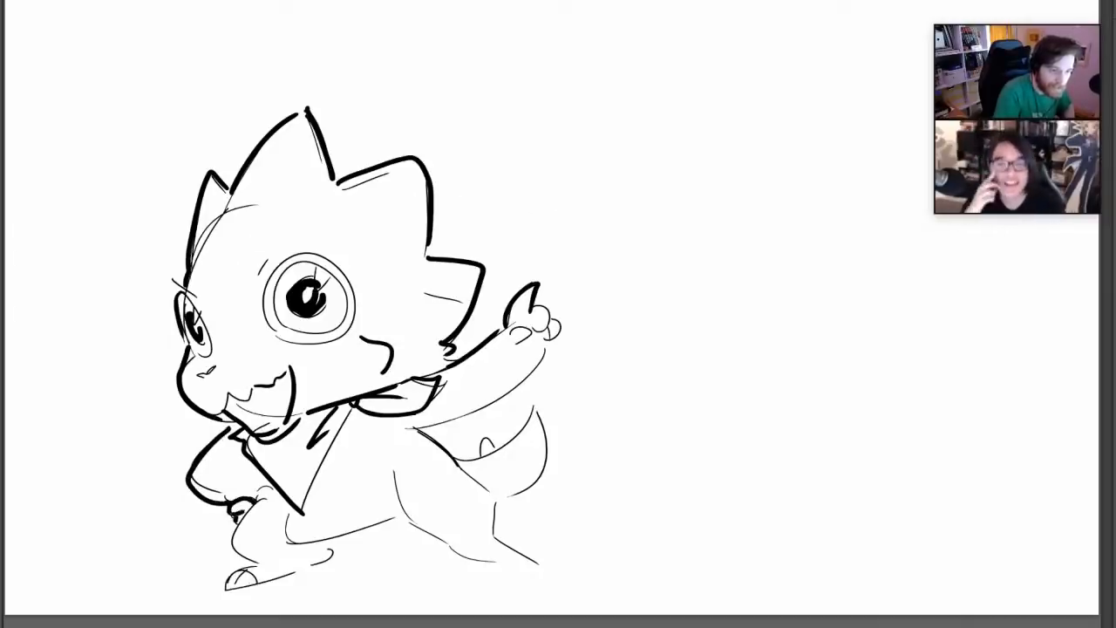
left_click_drag(232, 507, 235, 518)
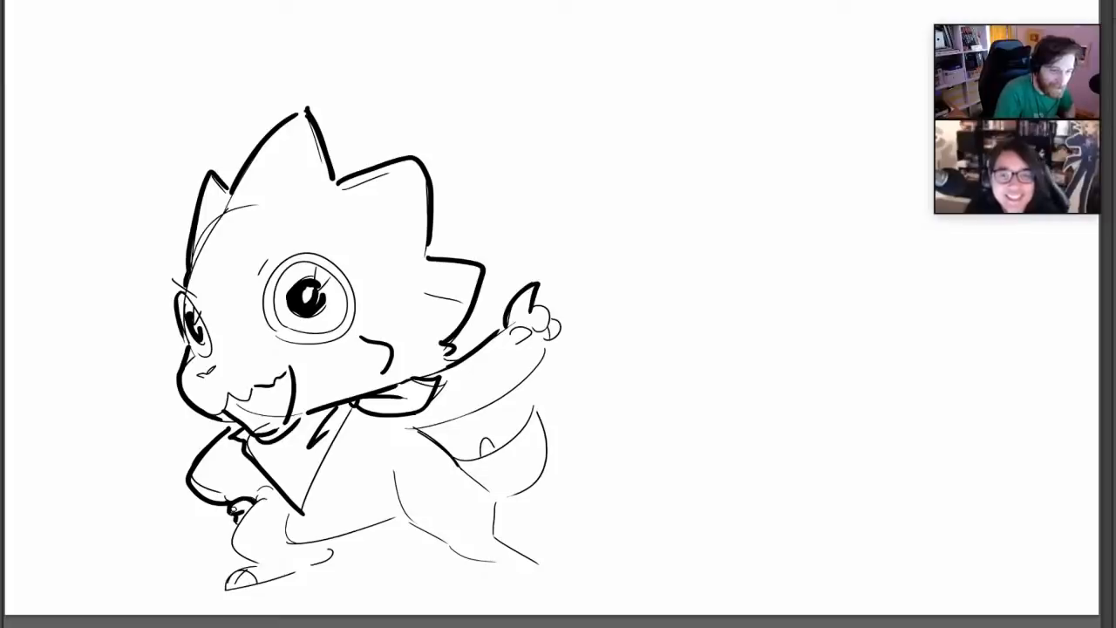
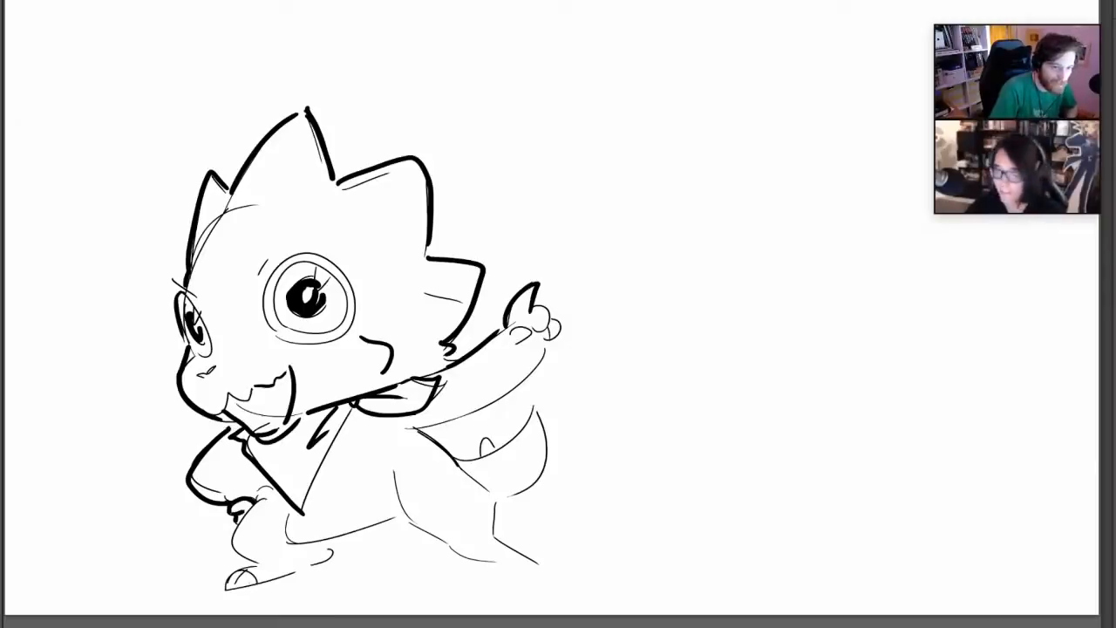
Ink the belly, both legs and feet, the toothy mouth with its dark interior, and the raised arm's underside in bold lines
mouse_move(274, 515)
left_mouse_down()
mouse_move(410, 518)
mouse_move(485, 562)
mouse_move(528, 566)
mouse_move(493, 486)
left_mouse_up()
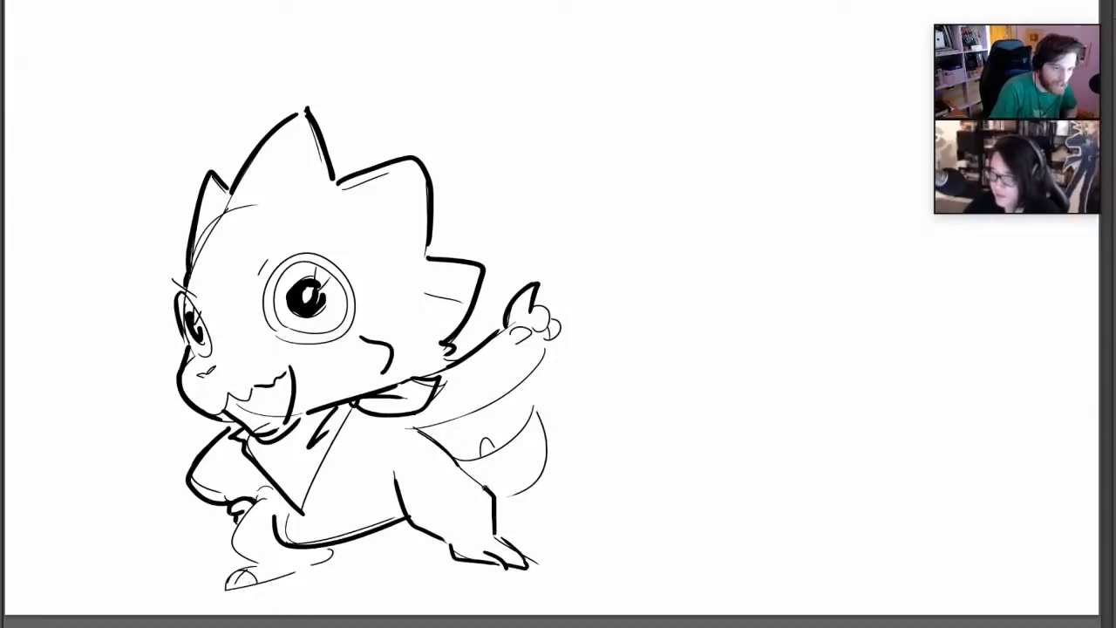
mouse_move(260, 565)
left_mouse_down()
mouse_move(227, 582)
mouse_move(331, 548)
left_mouse_up()
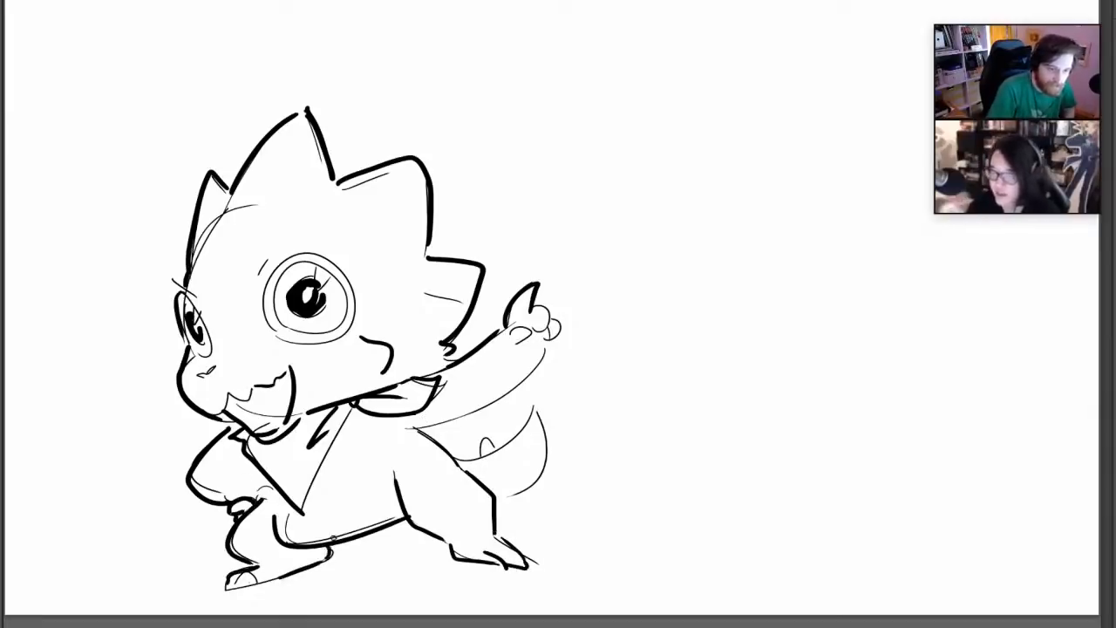
left_click_drag(228, 405, 281, 385)
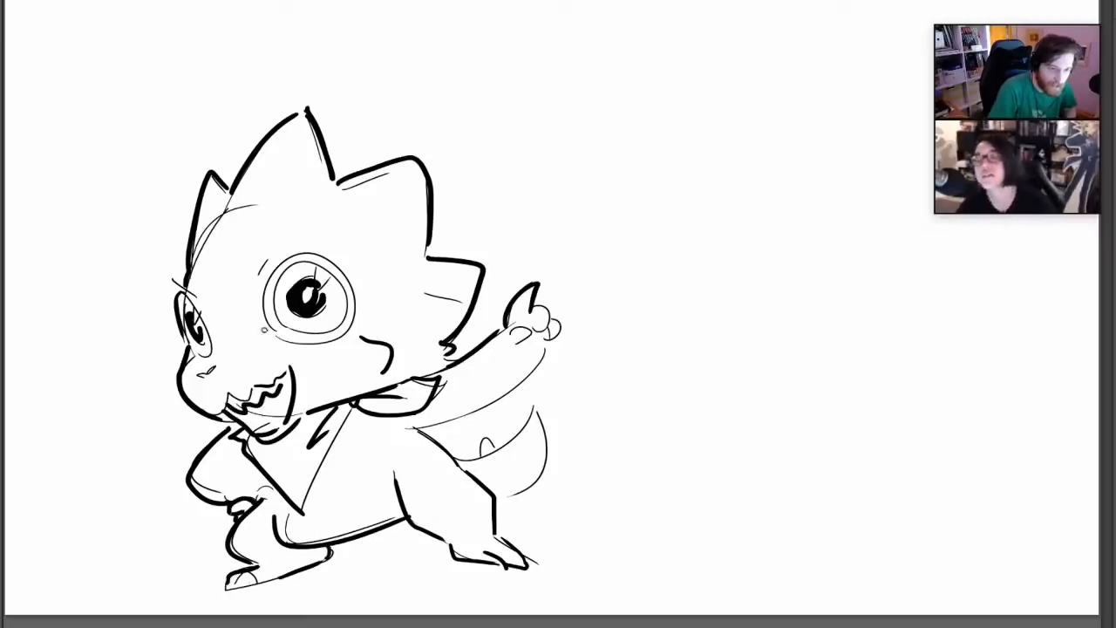
left_click_drag(268, 397, 255, 425)
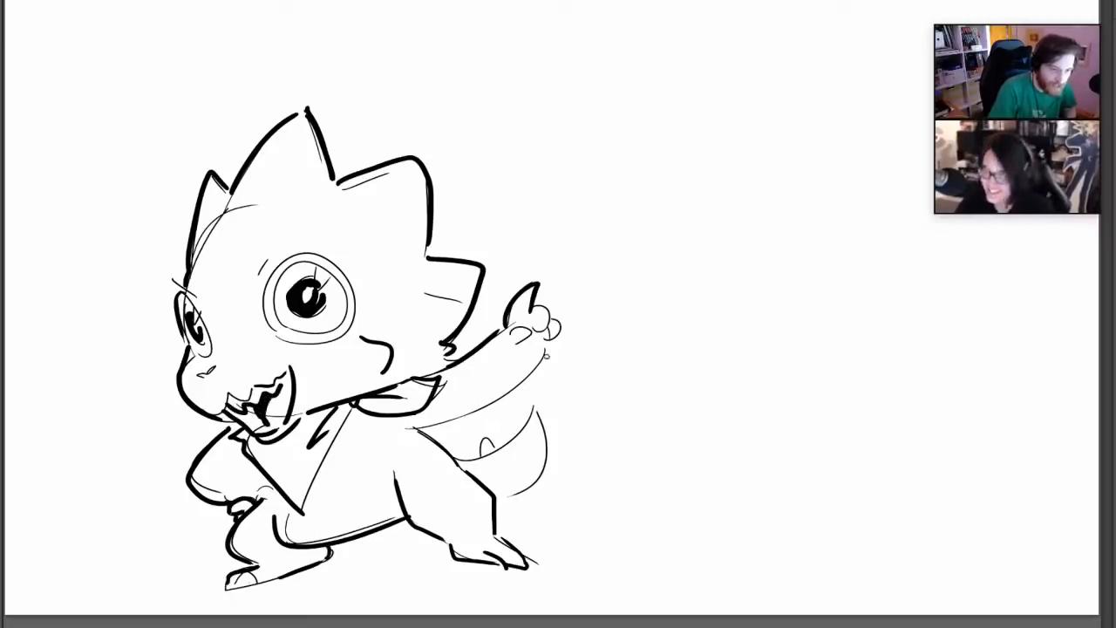
left_click_drag(547, 352, 401, 426)
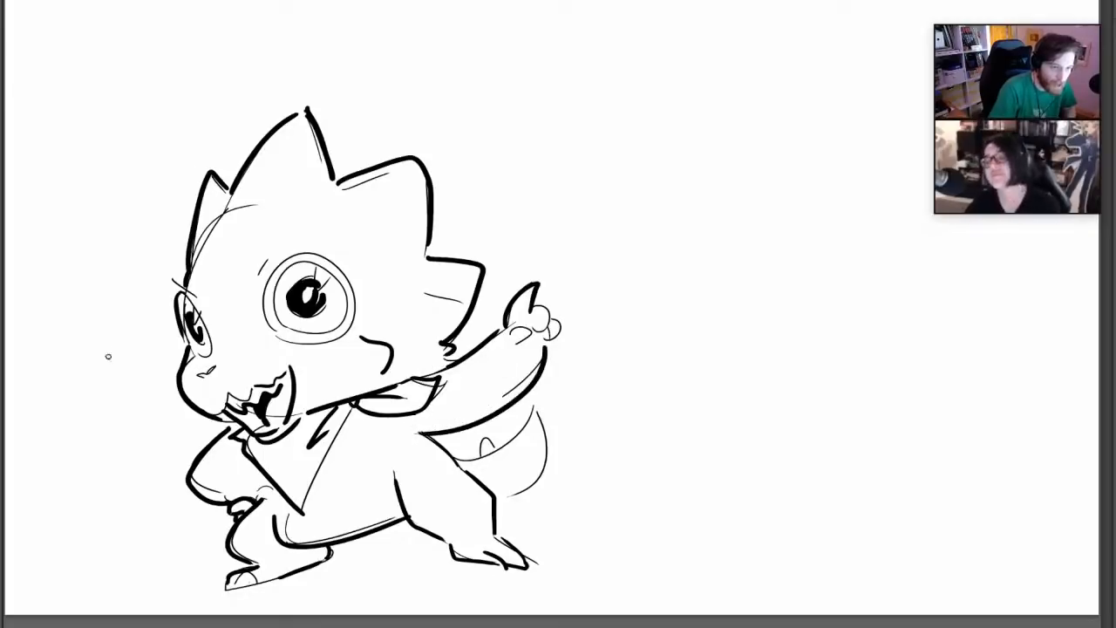
Draw small bold triangular and teardrop emphasis shapes around the creature, three beside the face and two above the raised hand
left_click_drag(91, 307, 137, 347)
left_click_drag(134, 292, 133, 296)
mouse_move(145, 402)
left_mouse_down()
mouse_move(123, 420)
mouse_move(151, 391)
left_mouse_up()
left_click_drag(493, 204, 513, 166)
mouse_move(507, 238)
left_mouse_down()
mouse_move(519, 219)
mouse_move(530, 237)
left_mouse_up()
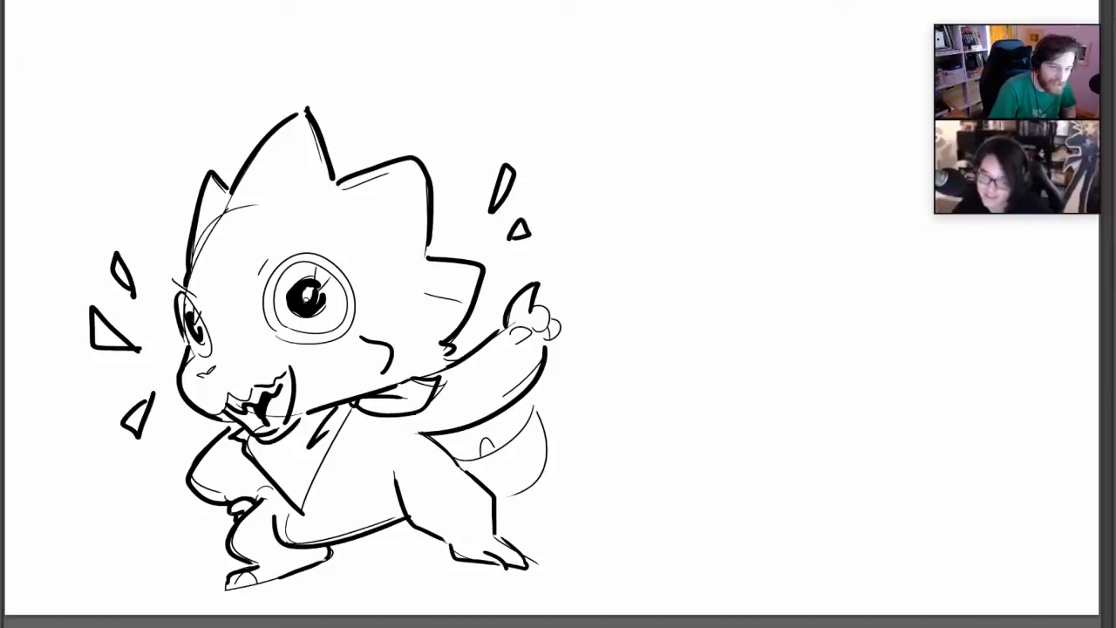
Fill both pupils solid black and place a rounder white highlight at the upper edge of the large eye's pupil
left_click_drag(309, 288, 306, 301)
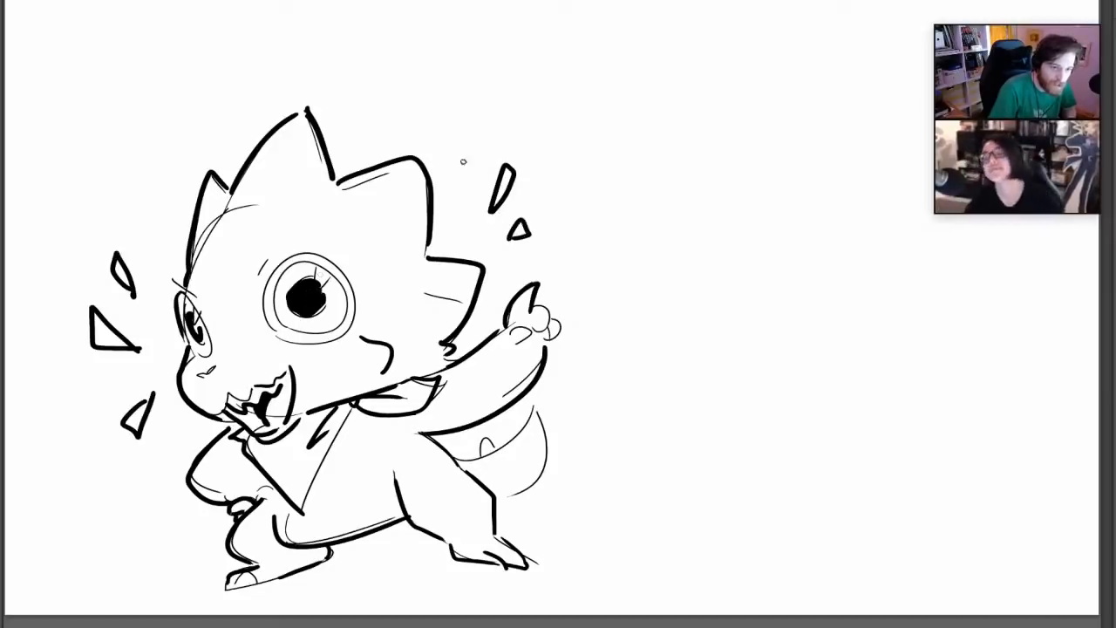
left_click_drag(195, 323, 202, 342)
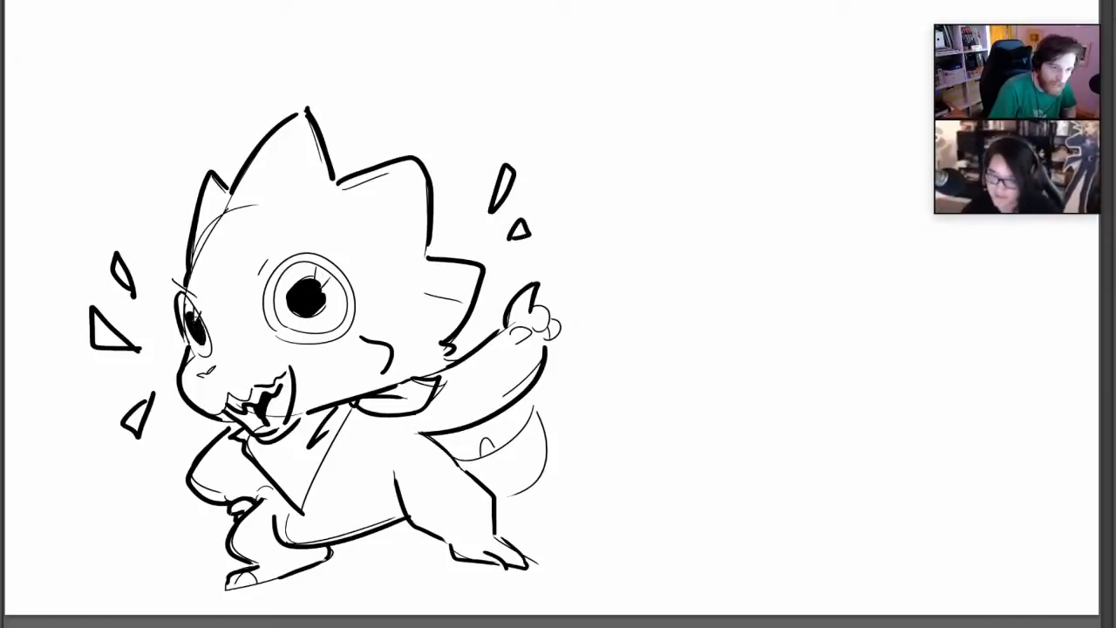
left_click_drag(306, 287, 301, 284)
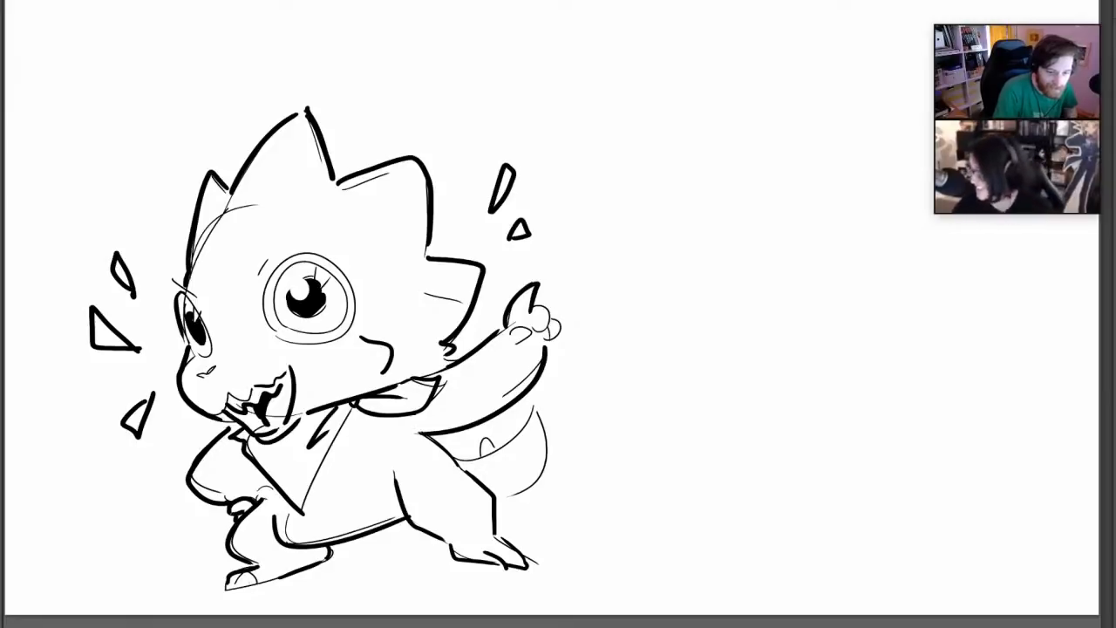
Choose a dark blue-grey and color the claws on both hands and feet and the small spikes along the tail
left_click(3, 383)
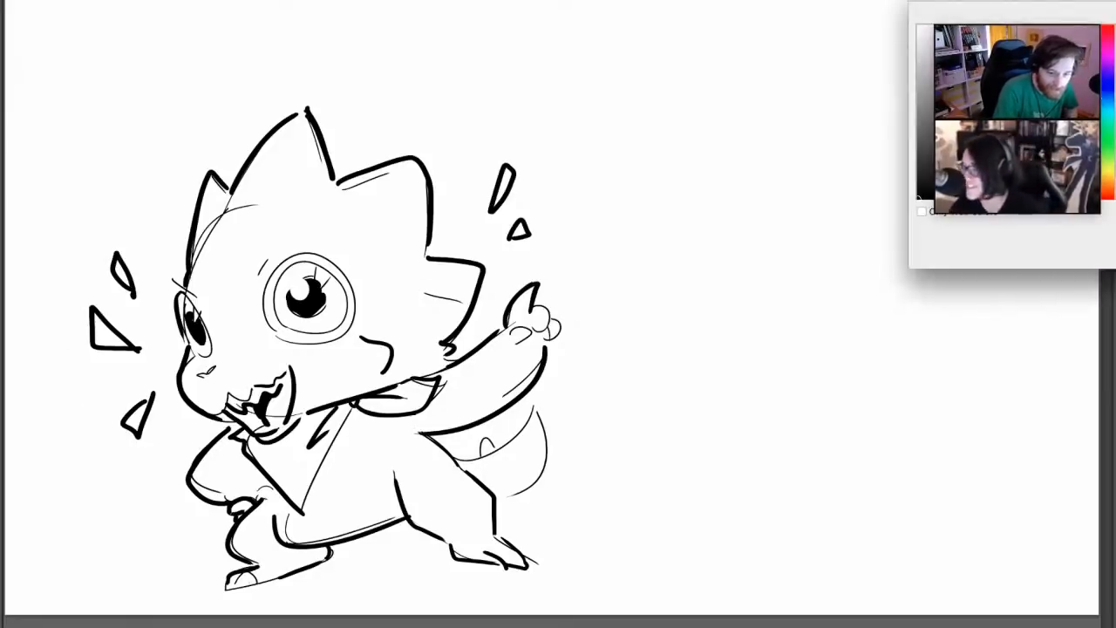
key("Return")
mouse_move(515, 315)
left_mouse_down()
mouse_move(523, 305)
mouse_move(521, 337)
mouse_move(551, 327)
left_mouse_up()
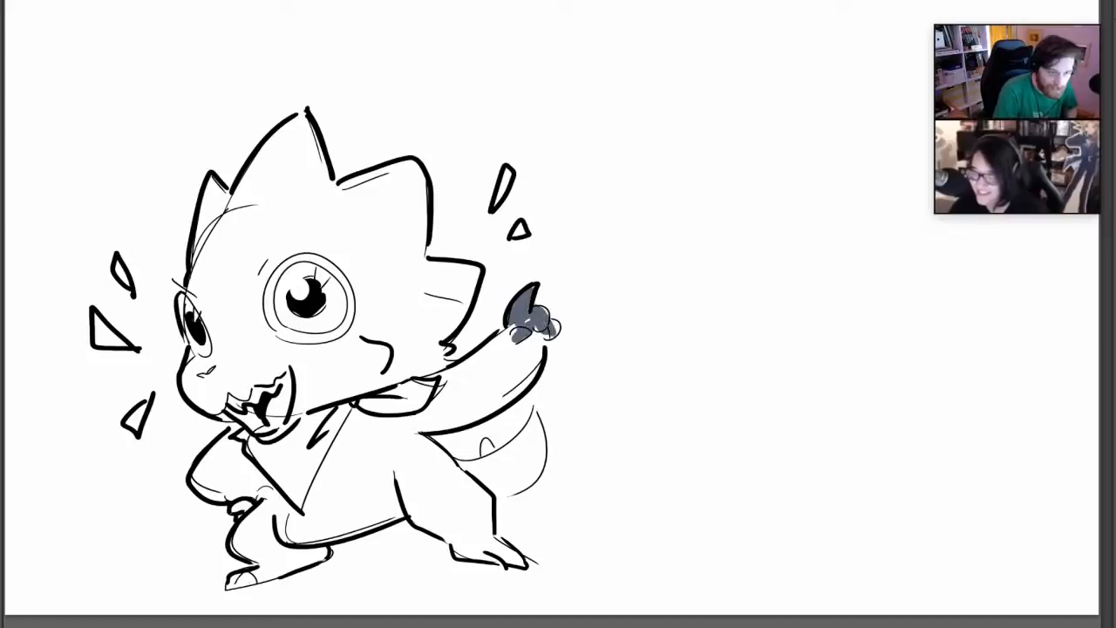
left_click_drag(235, 509, 249, 505)
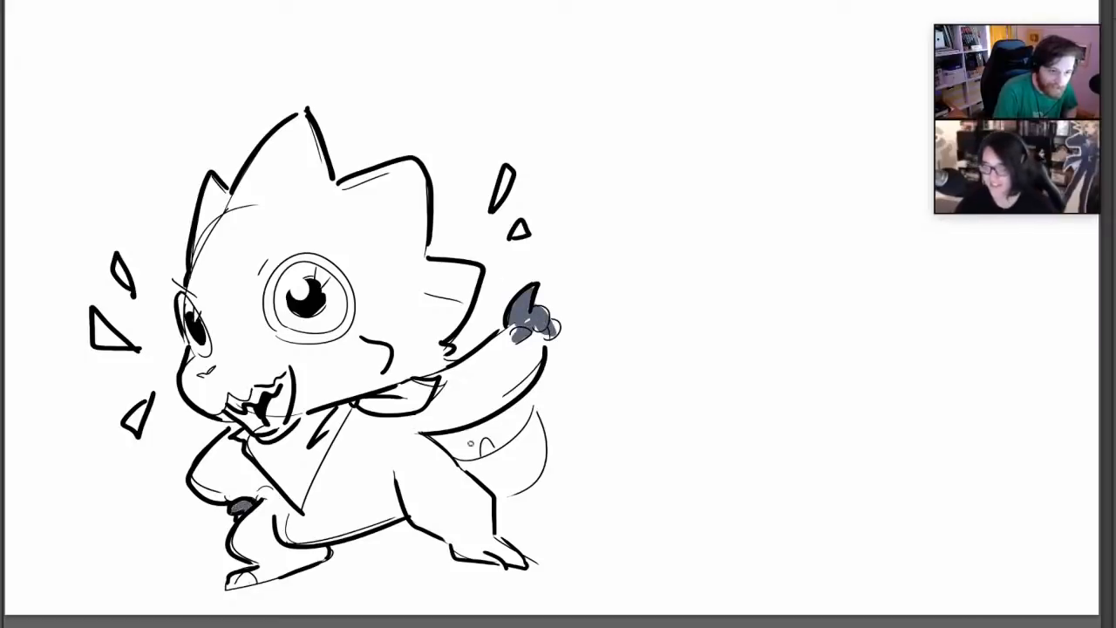
mouse_move(485, 441)
left_mouse_down()
mouse_move(488, 455)
mouse_move(515, 425)
left_mouse_up()
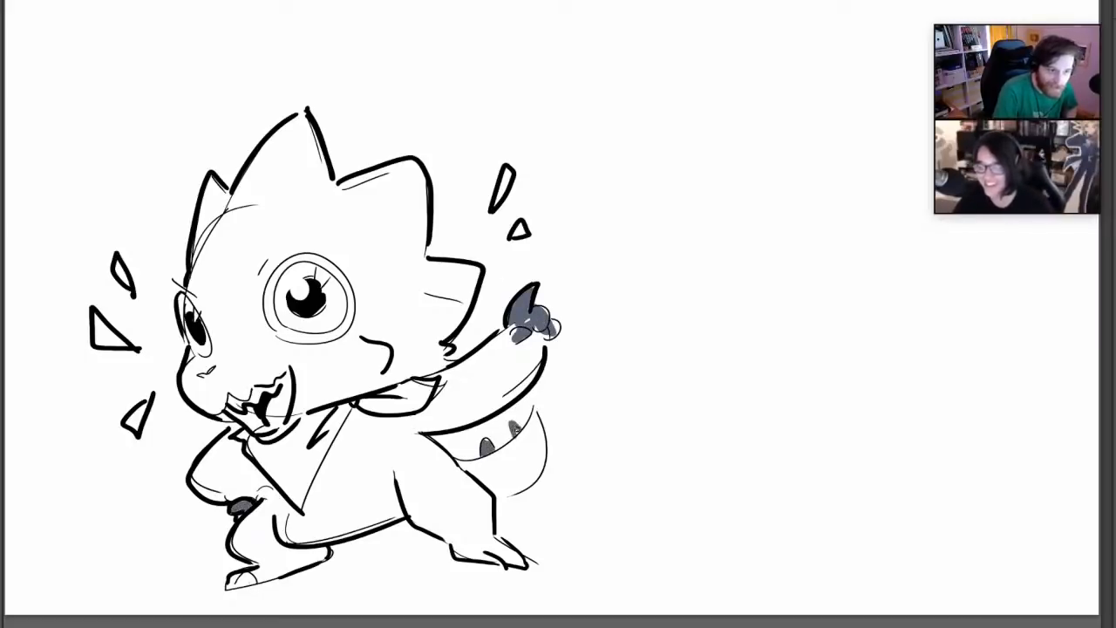
mouse_move(242, 582)
left_mouse_down()
mouse_move(230, 582)
mouse_move(247, 578)
left_mouse_up()
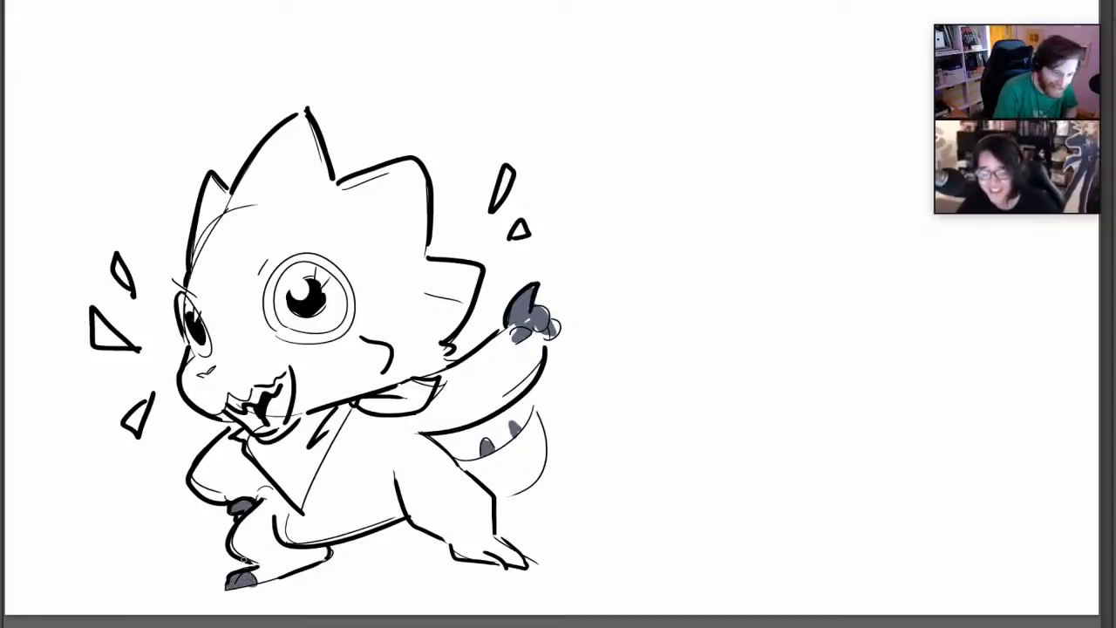
left_click_drag(482, 560, 521, 560)
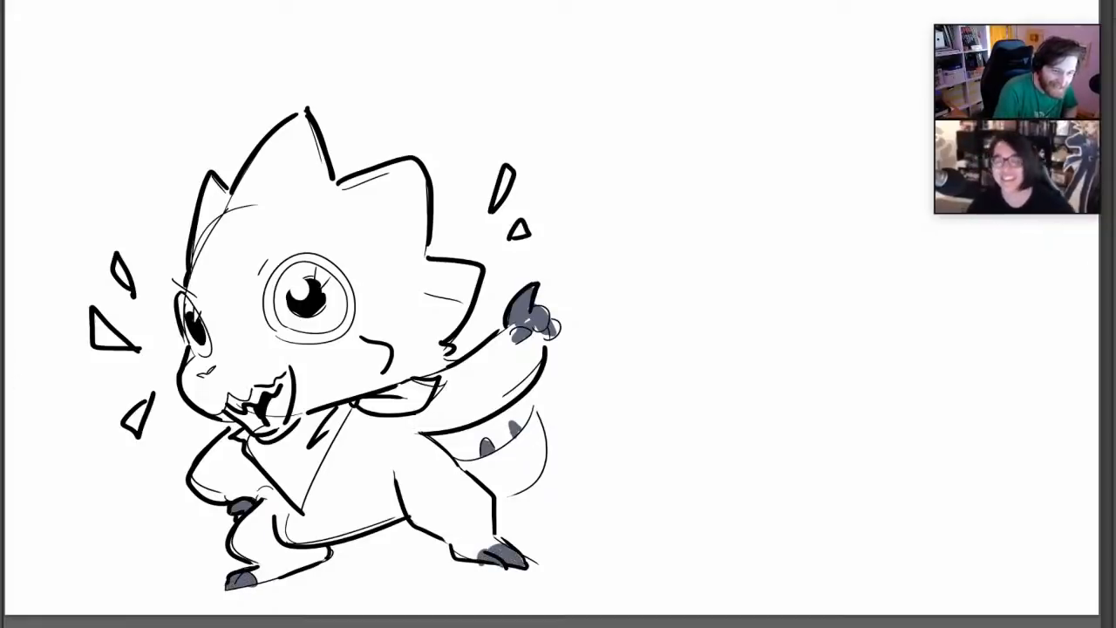
Choose a muted red and color the neckerchief's front triangle and the flap behind the neck
key("n")
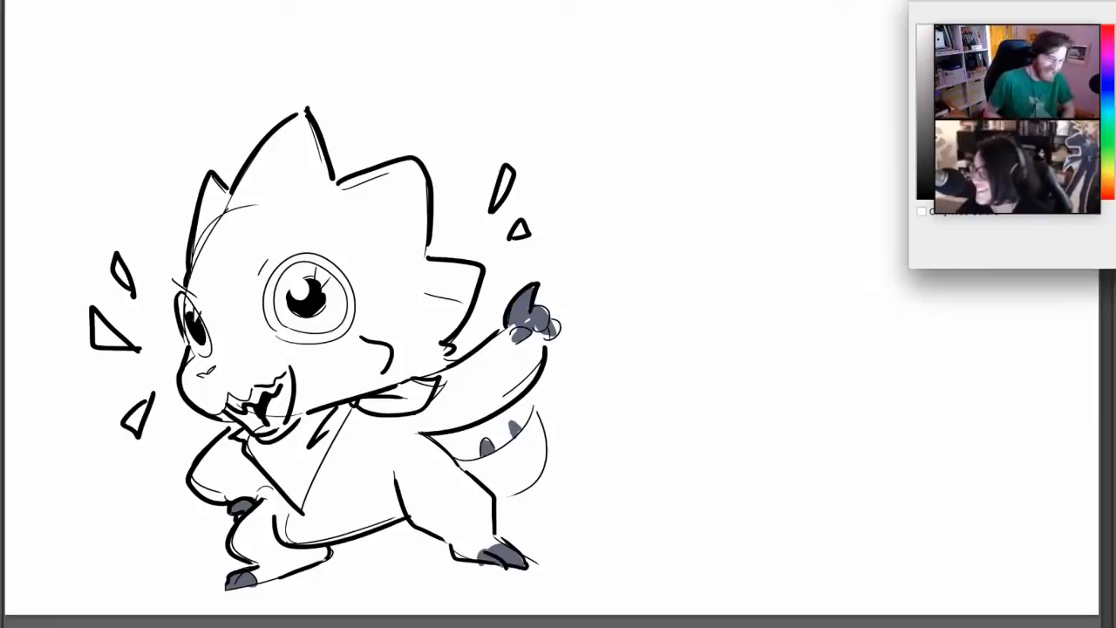
key("Return")
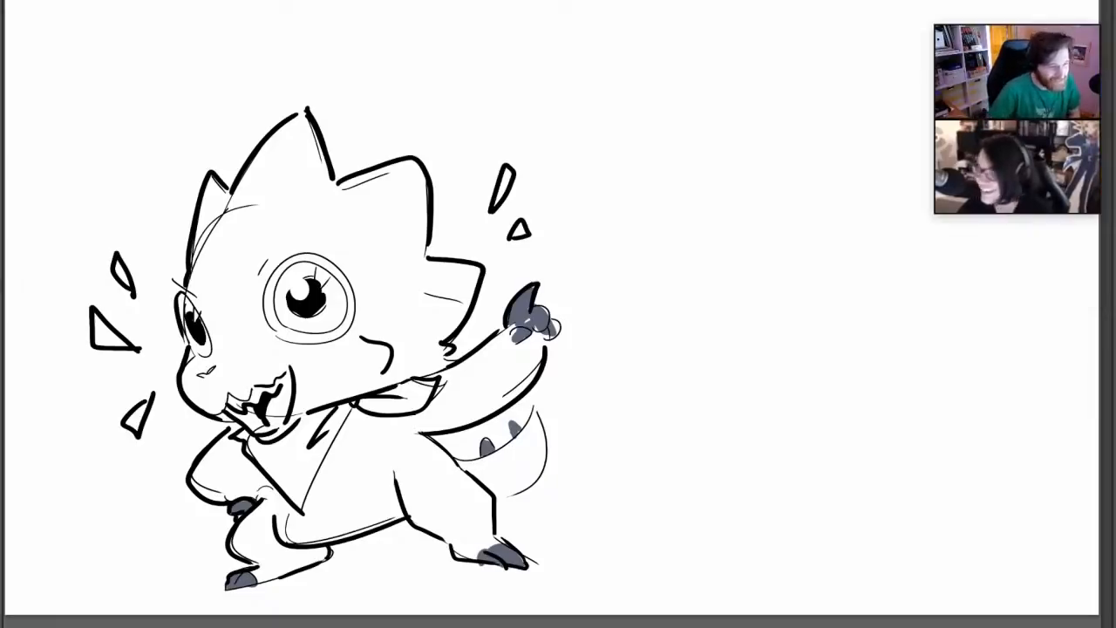
right_click(359, 397)
left_click(431, 335)
mouse_move(249, 440)
left_mouse_down()
mouse_move(301, 500)
mouse_move(341, 414)
mouse_move(269, 450)
mouse_move(302, 466)
left_mouse_up()
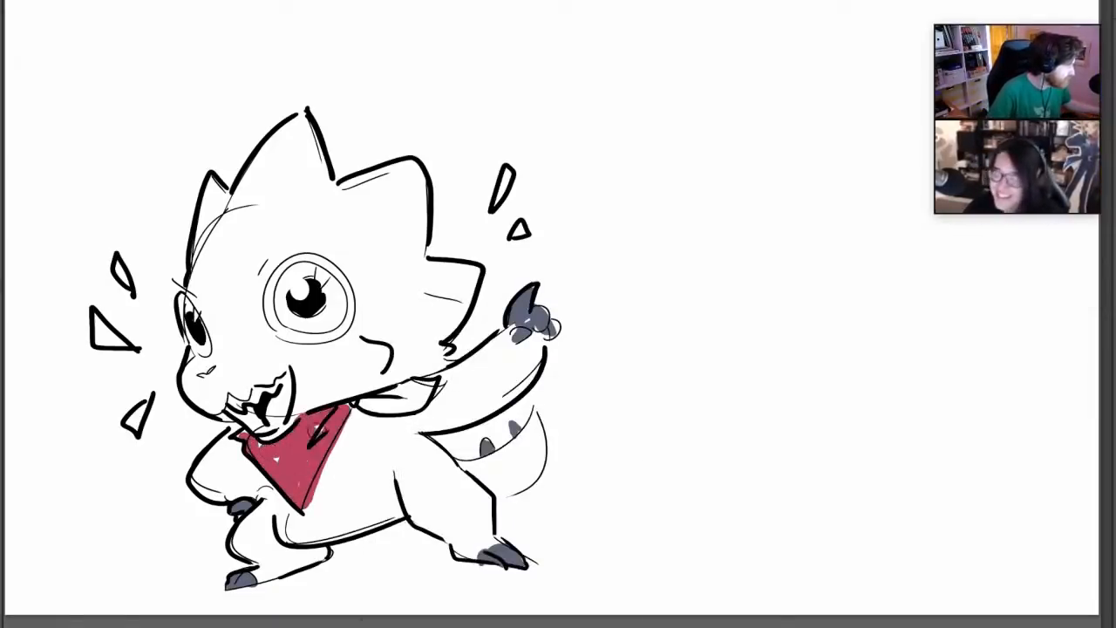
left_click_drag(362, 406, 417, 375)
Color the irises of both eyes in the same muted red around the black pupils
left_click_drag(1022, 19, 1027, 1)
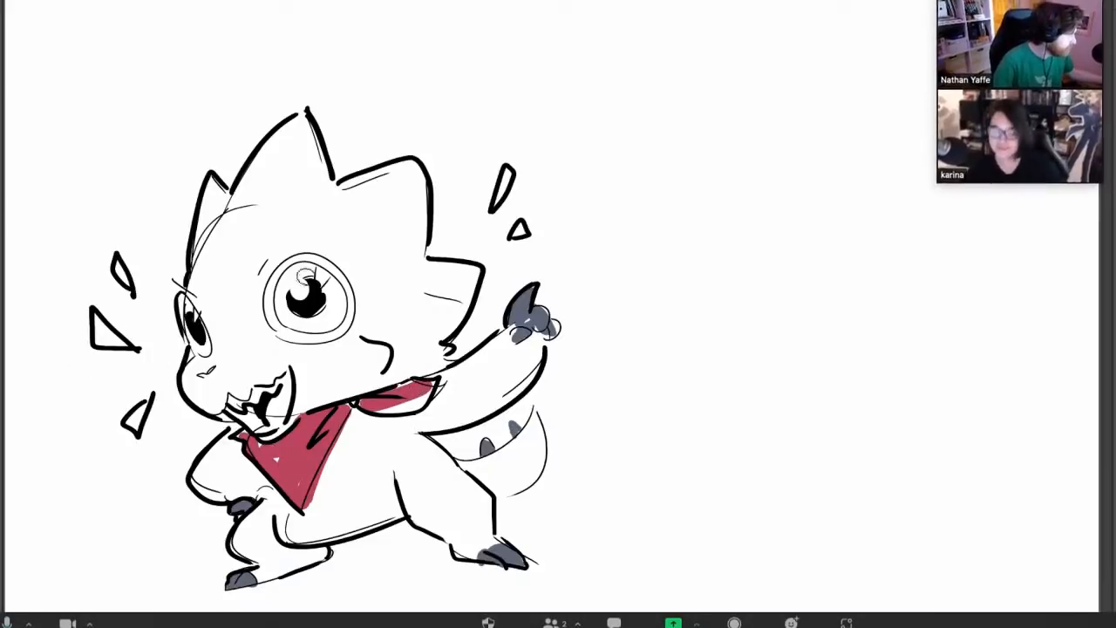
mouse_move(283, 286)
left_mouse_down()
mouse_move(332, 318)
mouse_move(336, 289)
mouse_move(287, 272)
left_mouse_up()
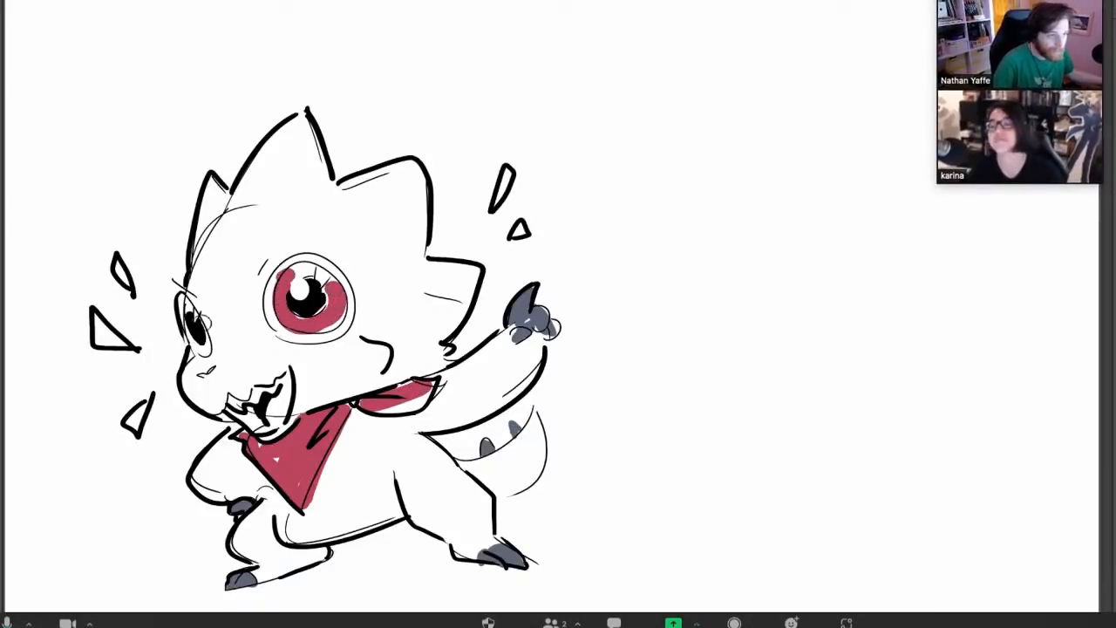
left_click_drag(190, 325, 201, 345)
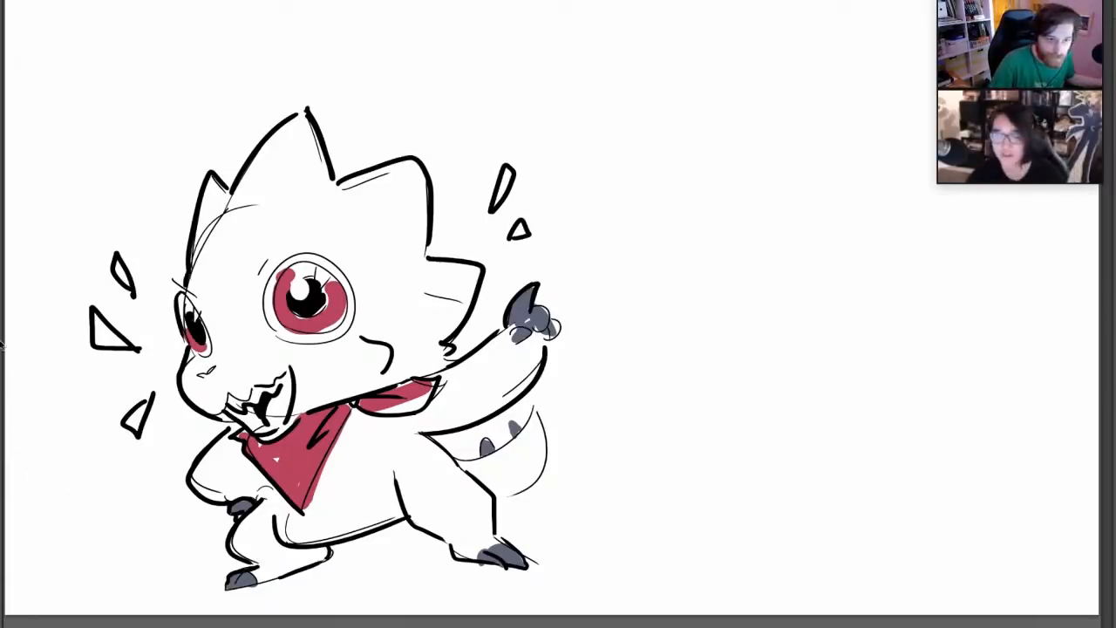
Draw two small pointed horns on the forehead with a thinner black brush and fill them with dark blue-grey
right_click(397, 302)
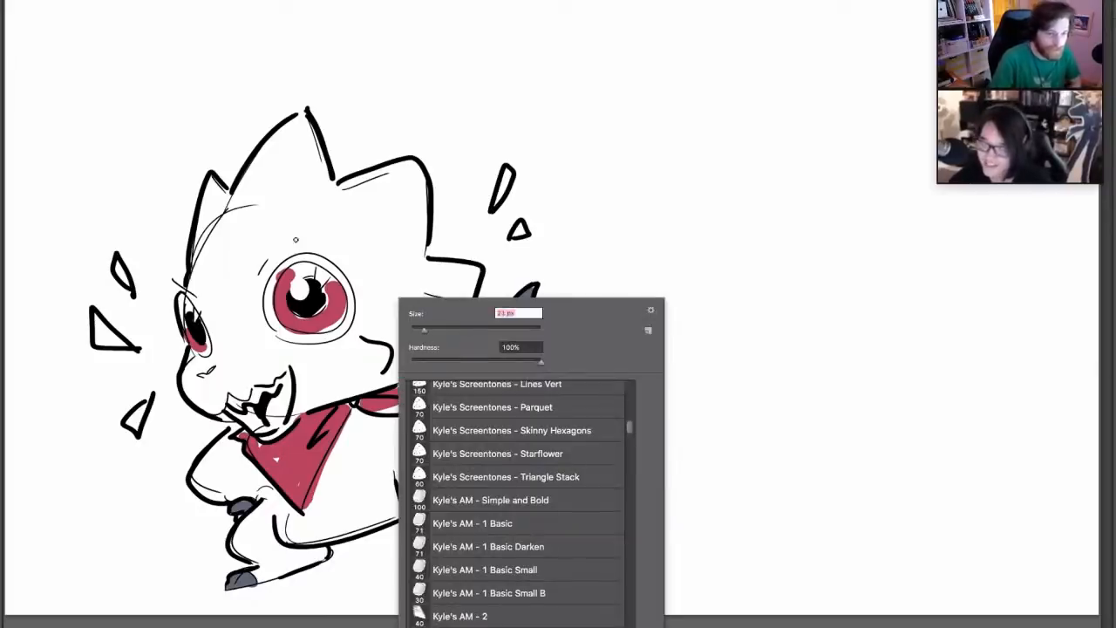
mouse_move(294, 232)
left_mouse_down()
mouse_move(310, 215)
mouse_move(302, 237)
left_mouse_up()
left_click_drag(186, 260, 190, 232)
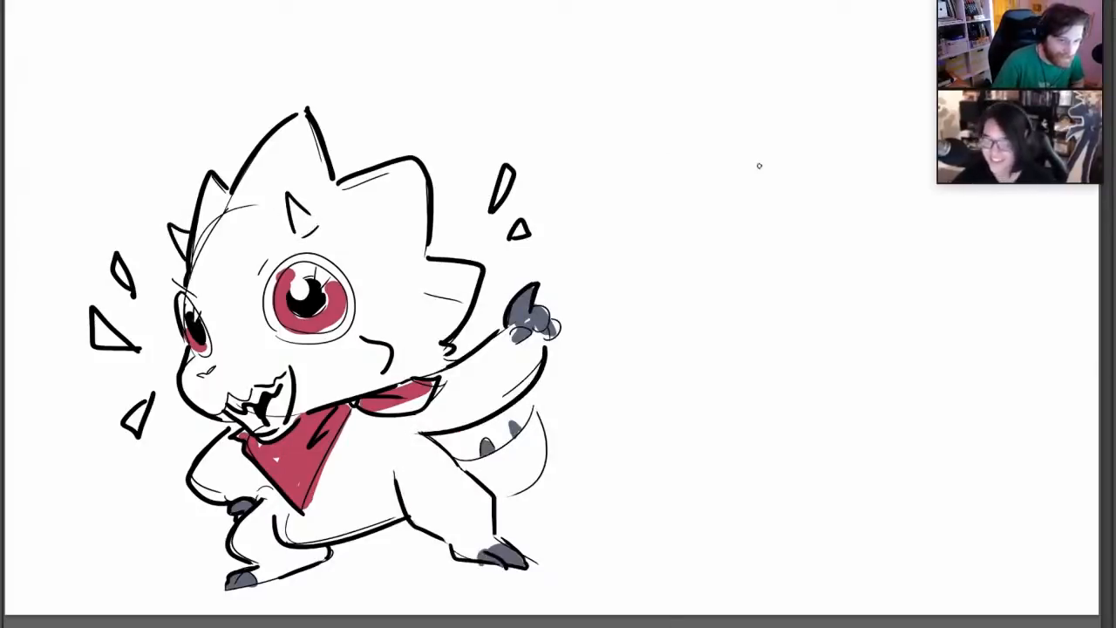
left_click(2, 342)
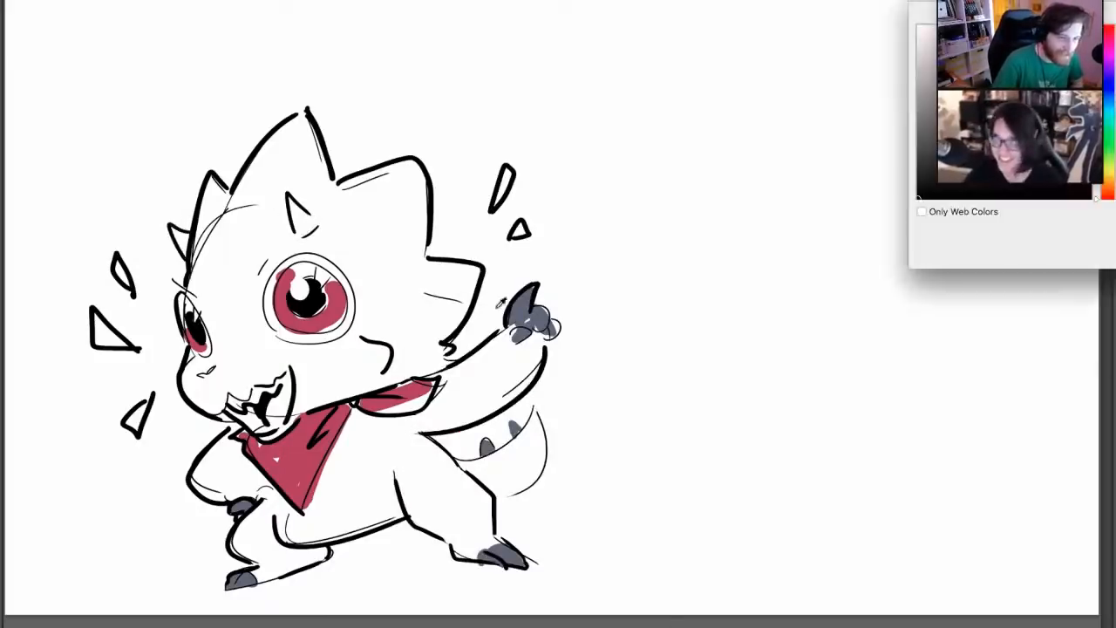
key("Return")
mouse_move(183, 253)
left_mouse_down()
mouse_move(174, 230)
mouse_move(186, 244)
left_mouse_up()
left_click_drag(297, 229, 327, 186)
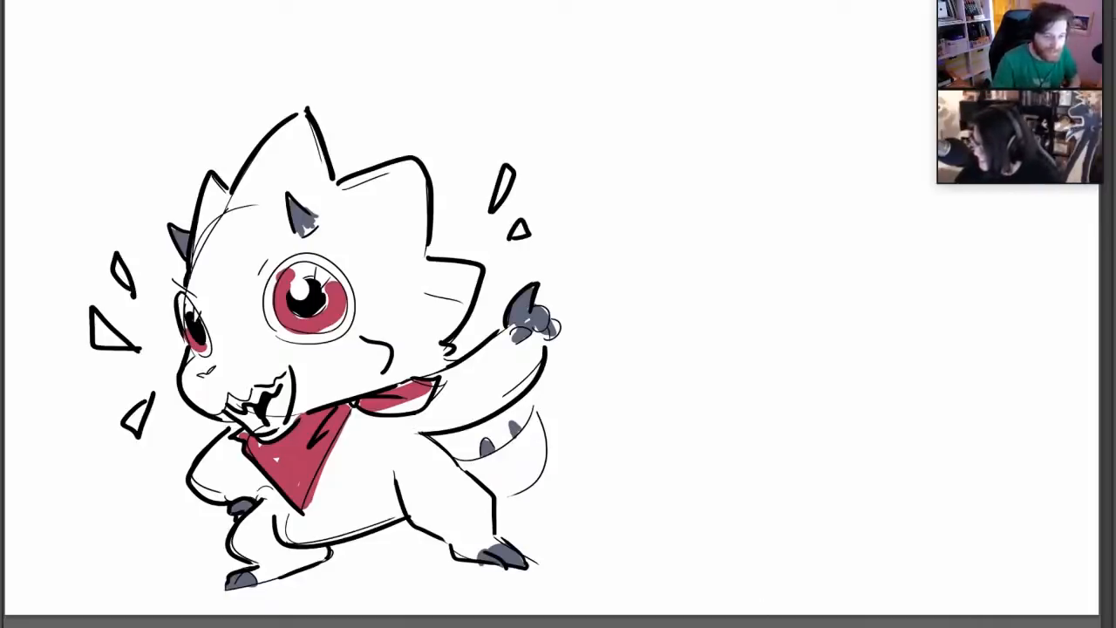
Clear the finished creature from the canvas and set a finer brush for a new sketch
key("Delete")
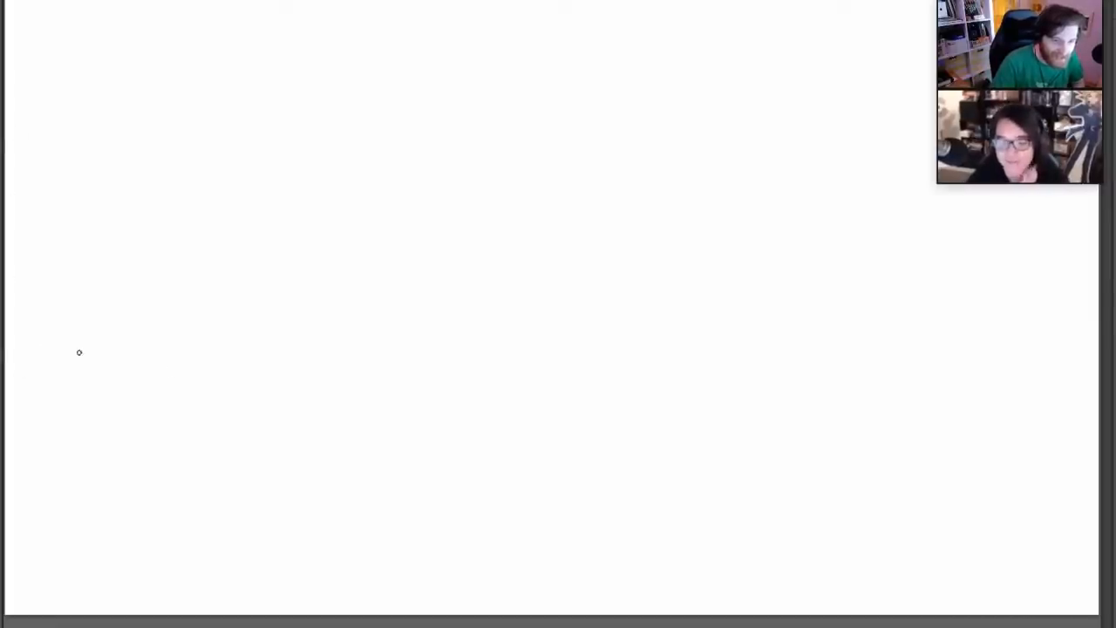
right_click(514, 250)
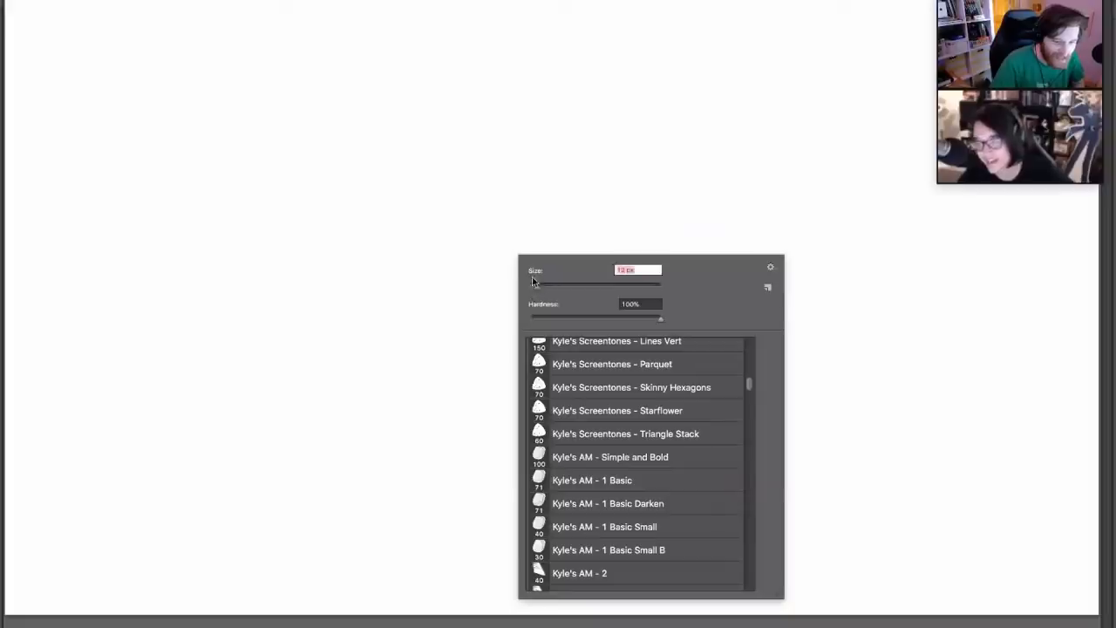
left_click(499, 165)
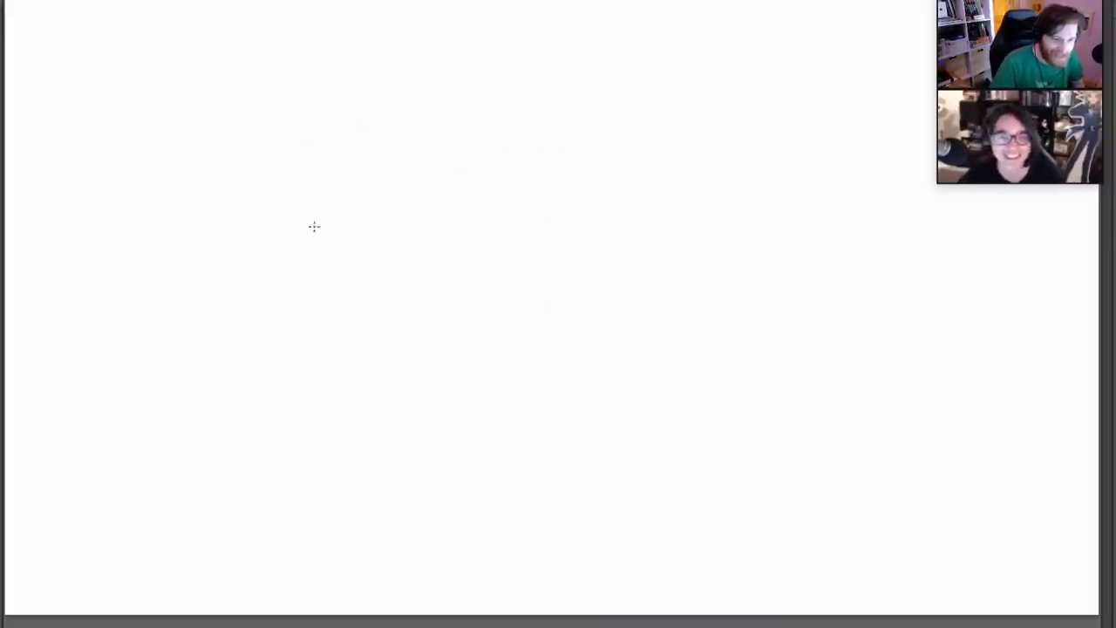
Sketch a rough circle from short thin arcs near the canvas's upper edge as a head base, redoing unsatisfactory strokes
mouse_move(227, 88)
left_mouse_down()
mouse_move(222, 129)
mouse_move(296, 52)
left_mouse_up()
key("ctrl+z")
left_click_drag(220, 111, 284, 194)
key("ctrl+z")
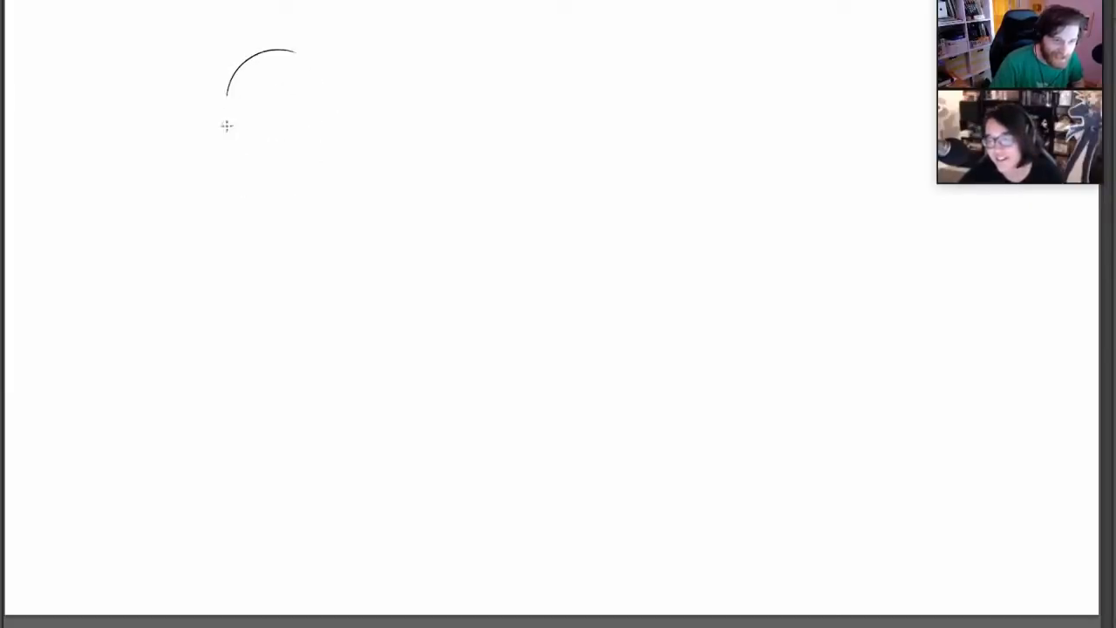
left_click_drag(224, 128, 270, 186)
left_click_drag(318, 68, 346, 116)
left_click_drag(308, 179, 346, 120)
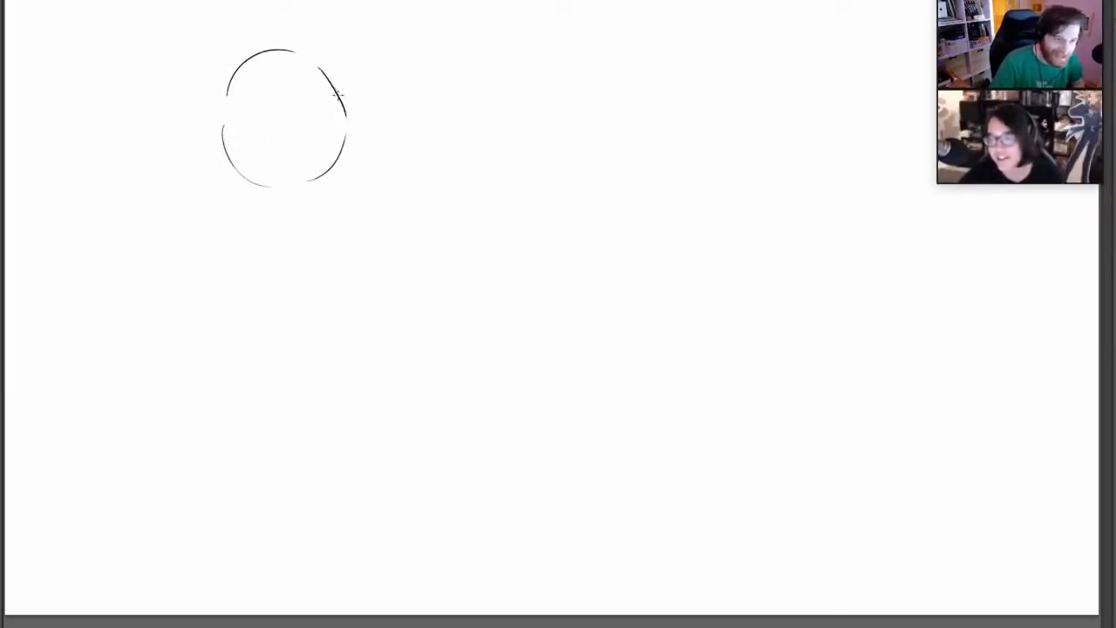
left_click_drag(320, 70, 346, 150)
Add curved face guidelines to the head circle, refine its sides and narrowed chin, and draw a tiny circle beside the jaw
left_click_drag(269, 52, 281, 144)
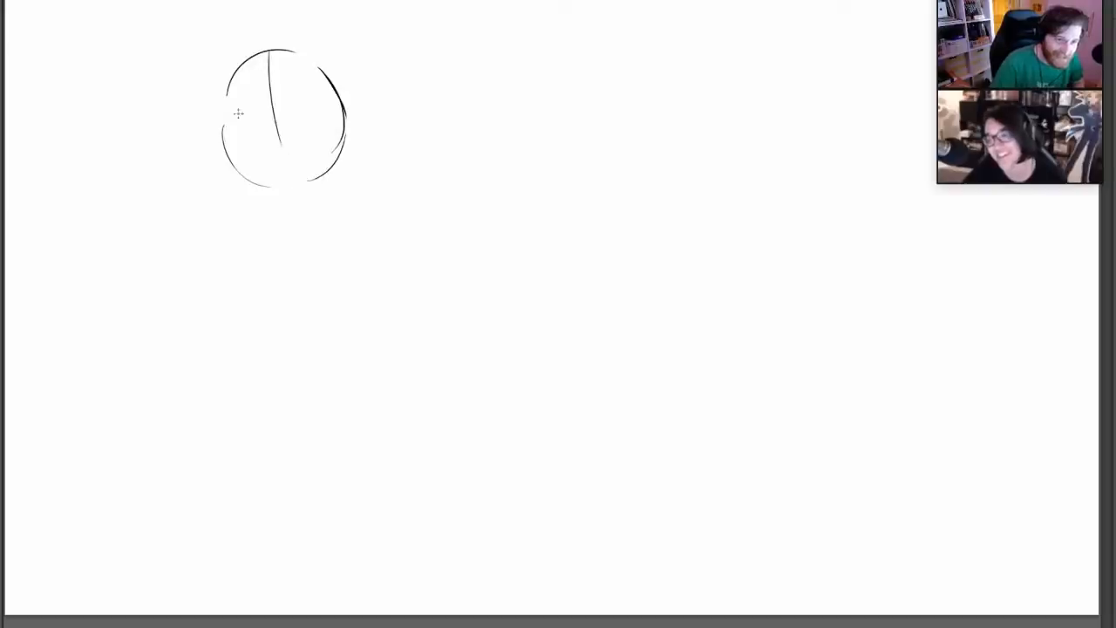
left_click_drag(219, 123, 289, 68)
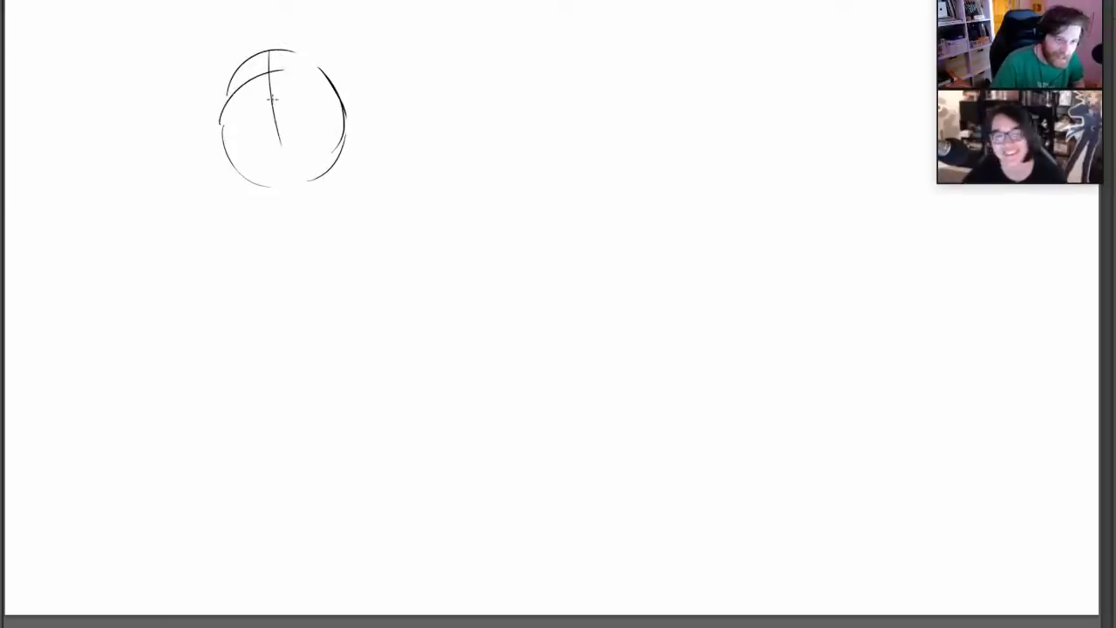
left_click_drag(244, 62, 224, 131)
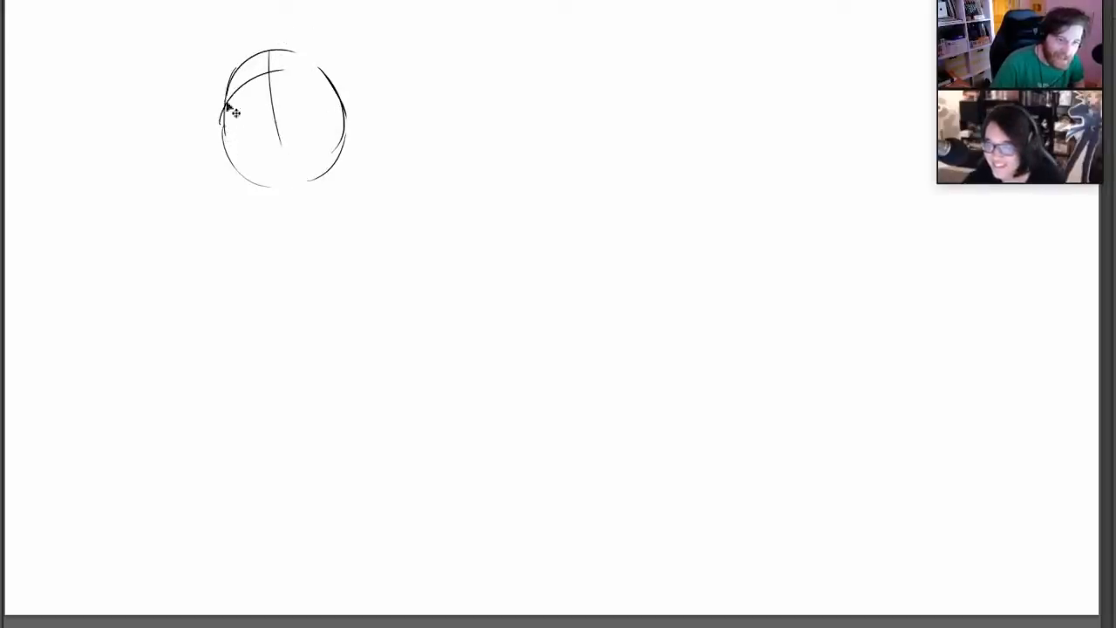
key("ctrl+z")
left_click_drag(230, 80, 228, 131)
key("ctrl+z")
mouse_move(228, 88)
left_mouse_down()
mouse_move(230, 150)
mouse_move(264, 184)
mouse_move(307, 178)
mouse_move(344, 94)
mouse_move(338, 105)
left_mouse_up()
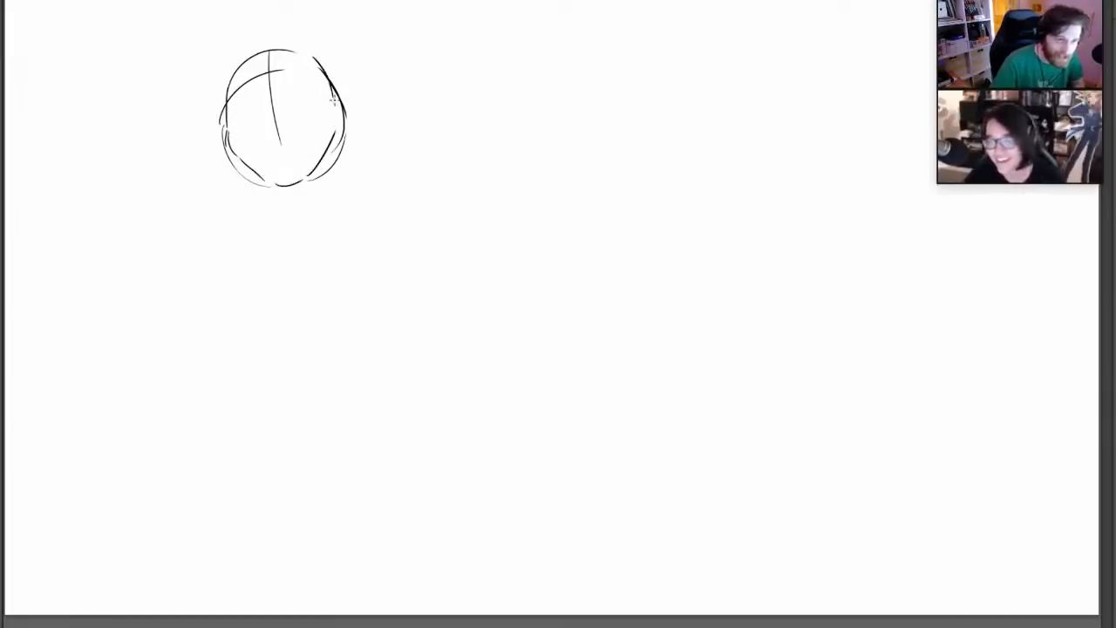
left_click_drag(218, 142, 236, 167)
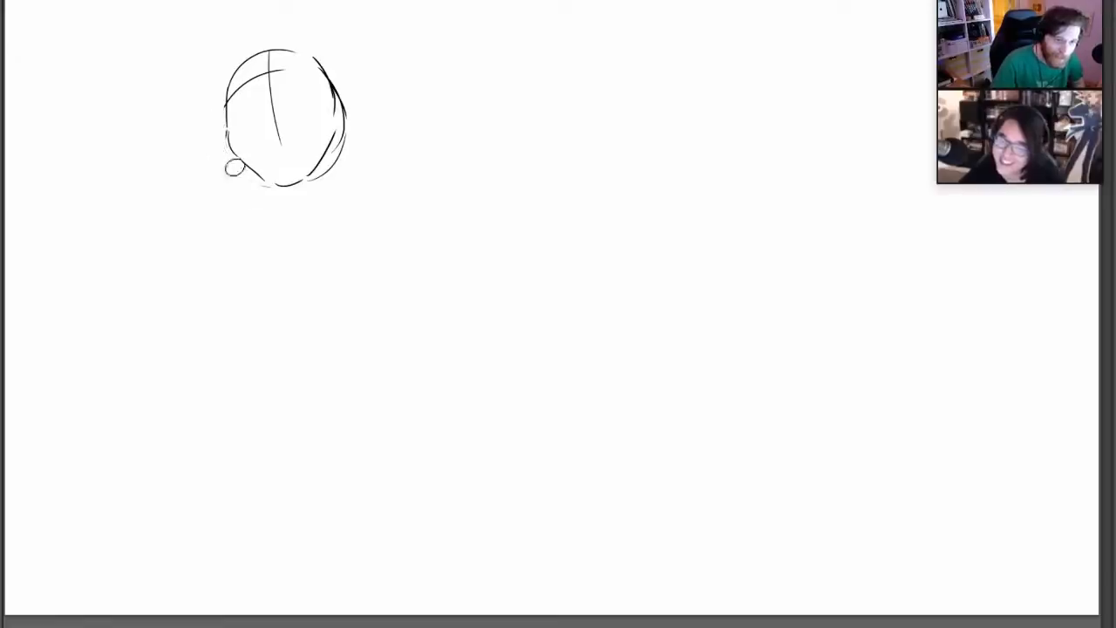
Remove the tiny jaw circle and outer right head arc, and draw rounded ears on both sides of the head, redoing unsatisfactory strokes
left_click_drag(324, 172, 343, 93)
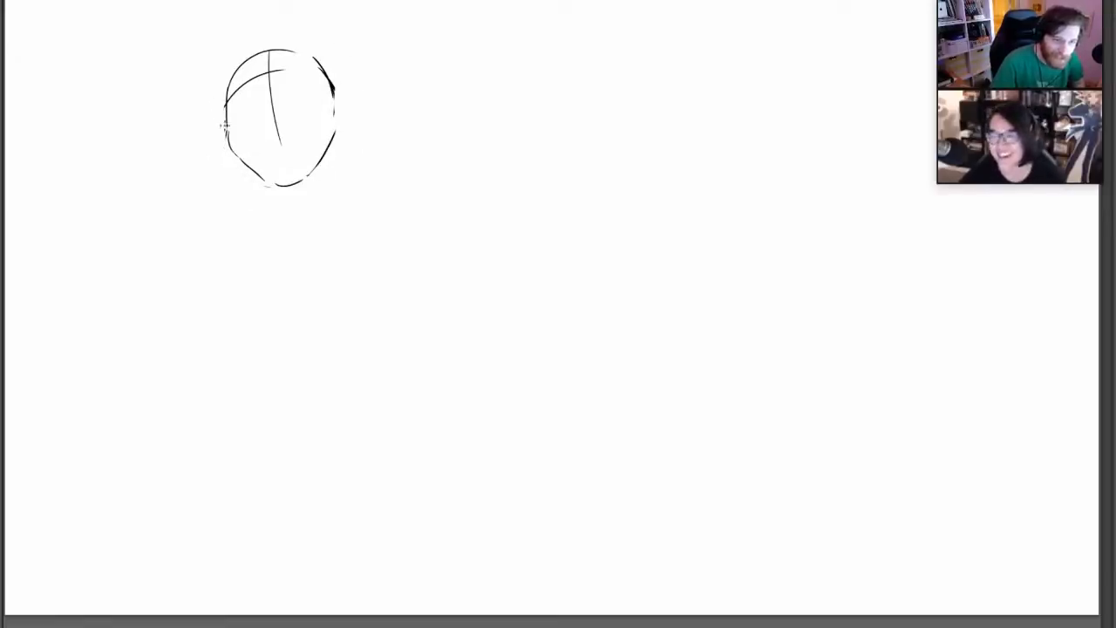
left_click_drag(224, 126, 230, 152)
left_click_drag(337, 90, 334, 127)
key("ctrl+z")
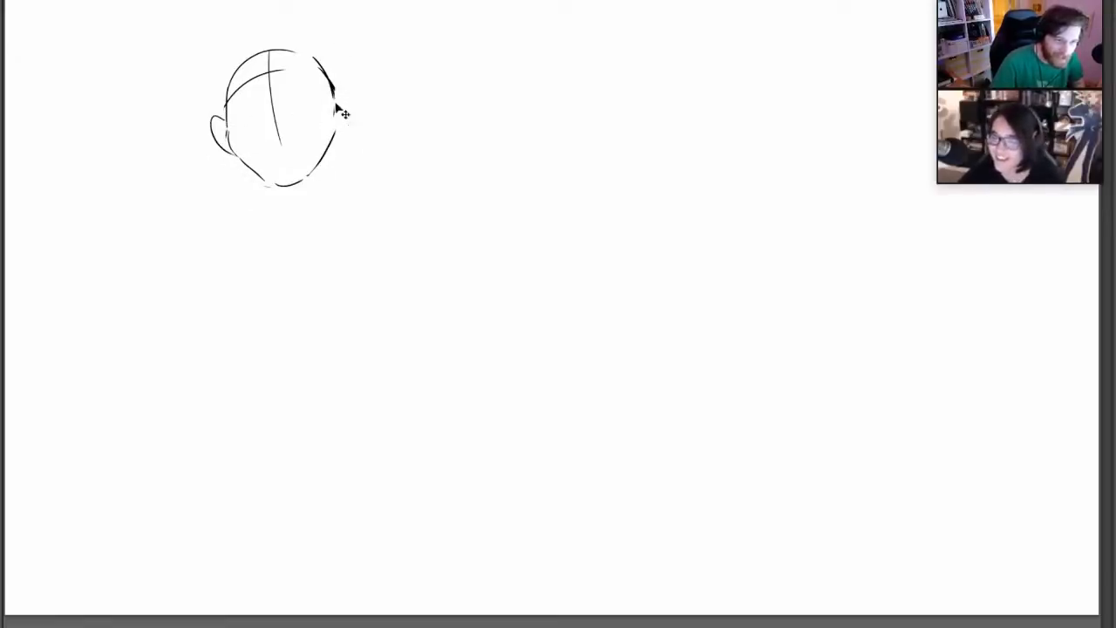
left_click_drag(336, 85, 338, 130)
key("ctrl+z")
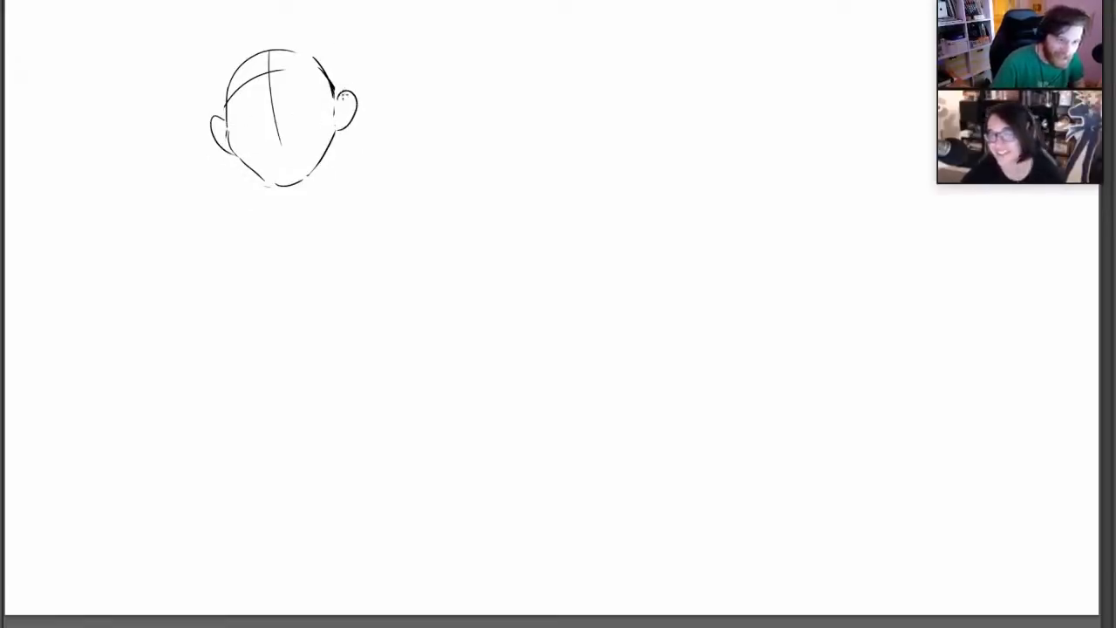
Add pointed tips to both ears and sketch an angular, wide-open mouth on the lower face
mouse_move(209, 108)
left_mouse_down()
mouse_move(213, 137)
mouse_move(226, 121)
left_mouse_up()
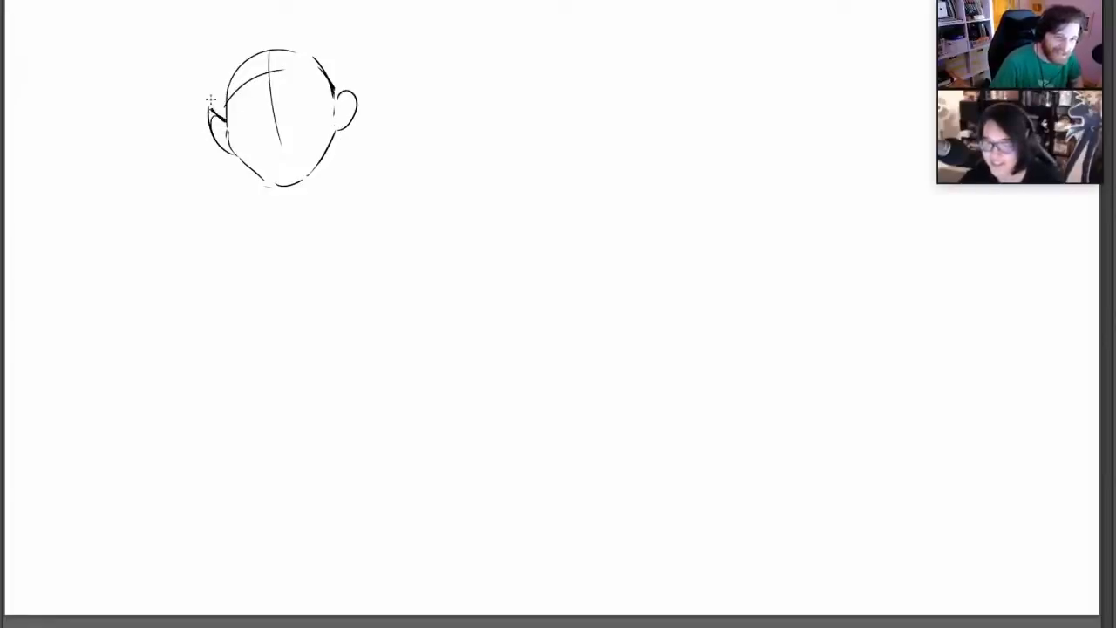
left_click_drag(337, 95, 350, 85)
left_click_drag(351, 84, 340, 131)
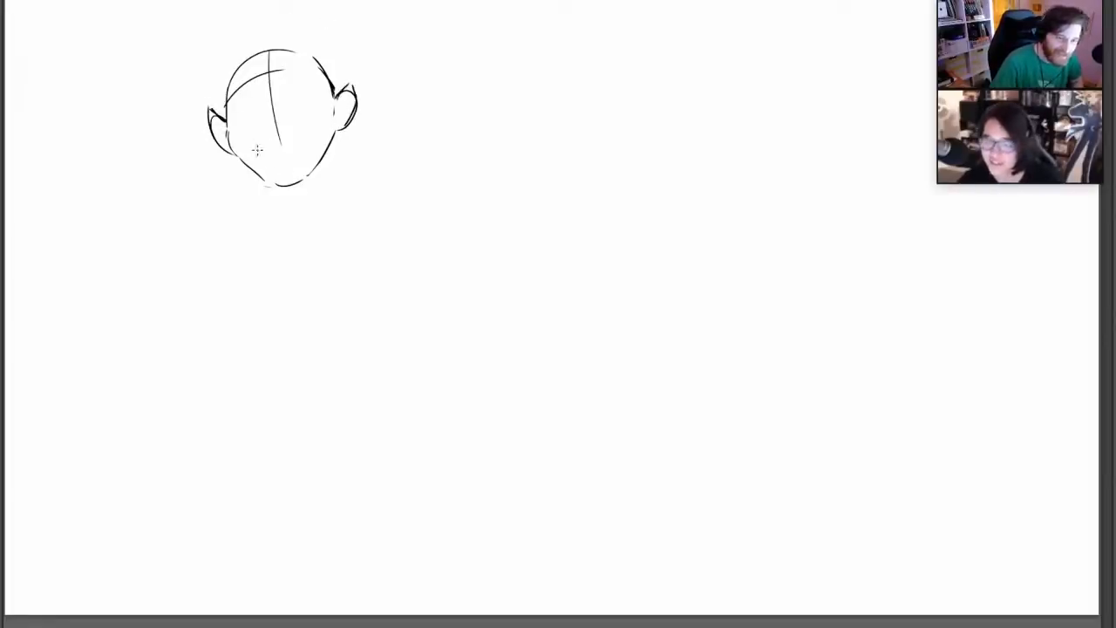
left_click_drag(251, 146, 280, 170)
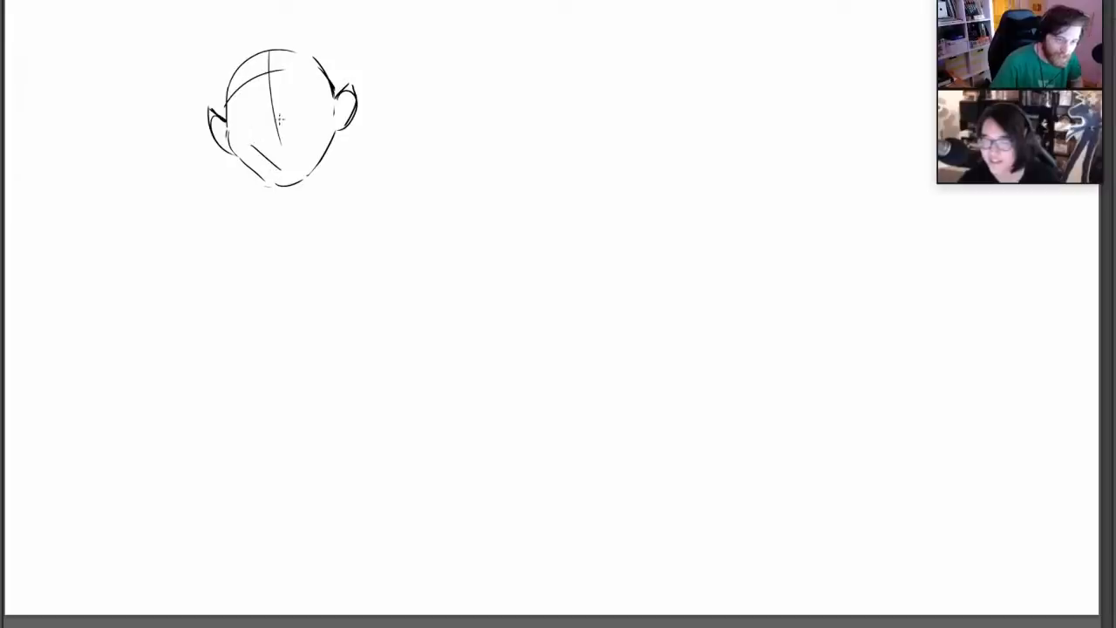
mouse_move(253, 137)
left_mouse_down()
mouse_move(275, 123)
mouse_move(308, 127)
left_mouse_up()
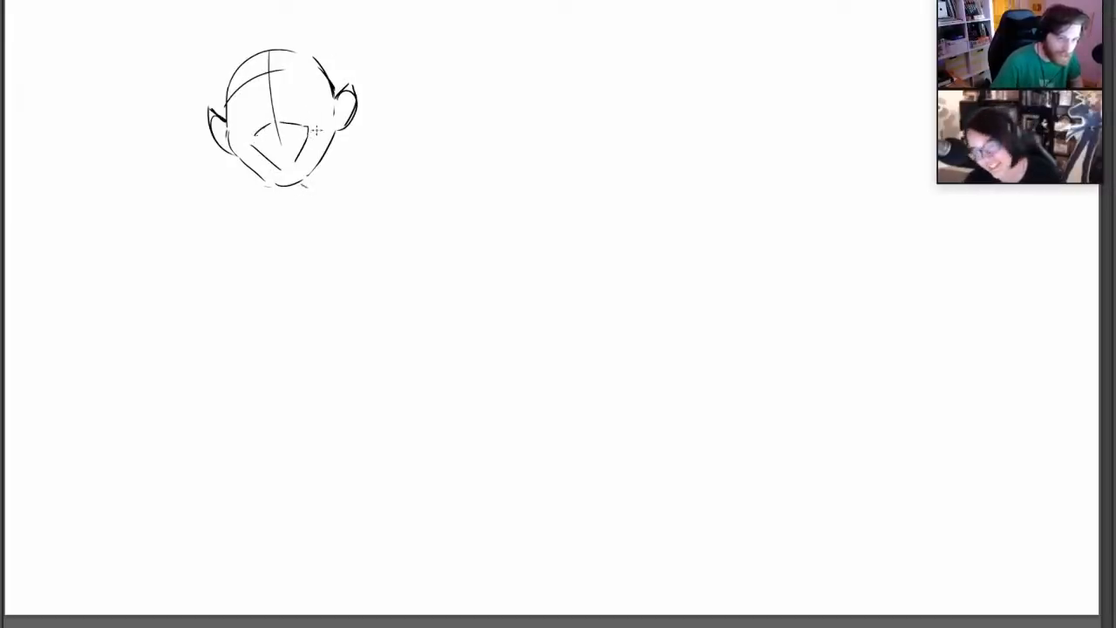
Sketch the neck and both shoulders with short light strokes below the head, redoing unsatisfactory lines
mouse_move(287, 187)
left_mouse_down()
mouse_move(289, 204)
mouse_move(324, 194)
mouse_move(332, 169)
left_mouse_up()
key("ctrl+z")
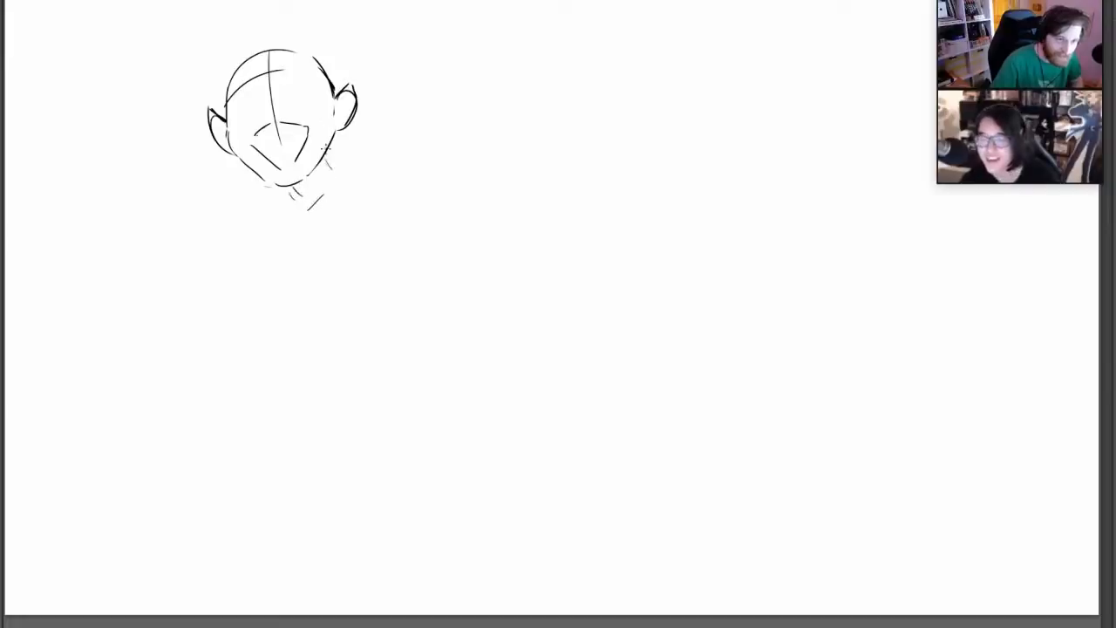
mouse_move(222, 208)
left_mouse_down()
mouse_move(236, 197)
mouse_move(274, 215)
mouse_move(235, 251)
left_mouse_up()
left_click_drag(333, 170, 397, 138)
key("ctrl+z")
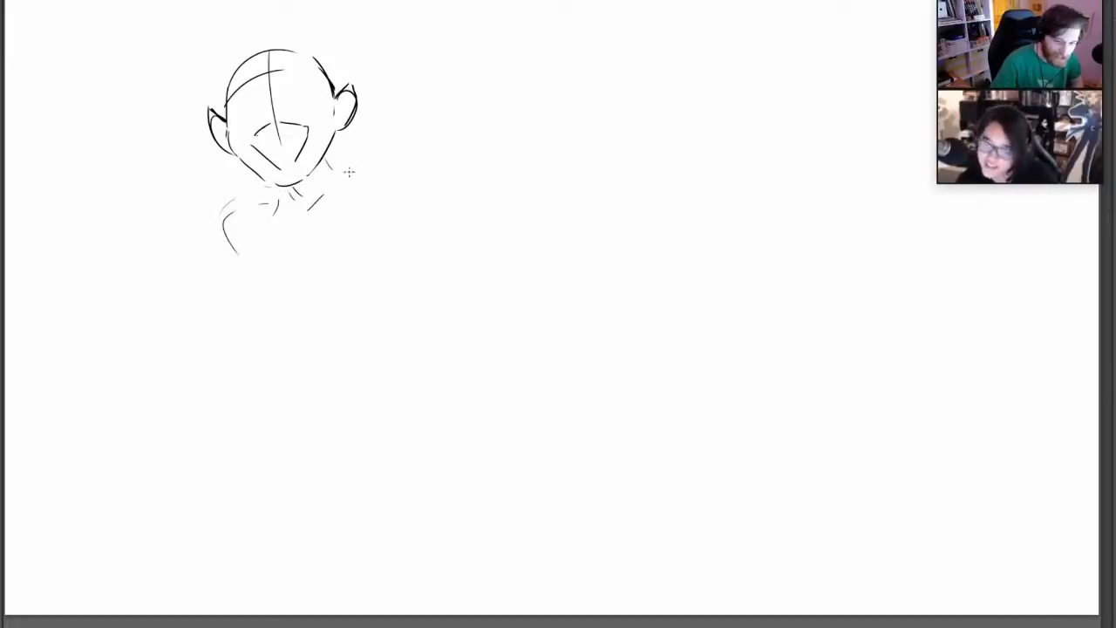
mouse_move(347, 165)
left_mouse_down()
mouse_move(386, 142)
mouse_move(424, 149)
left_mouse_up()
key("ctrl+z")
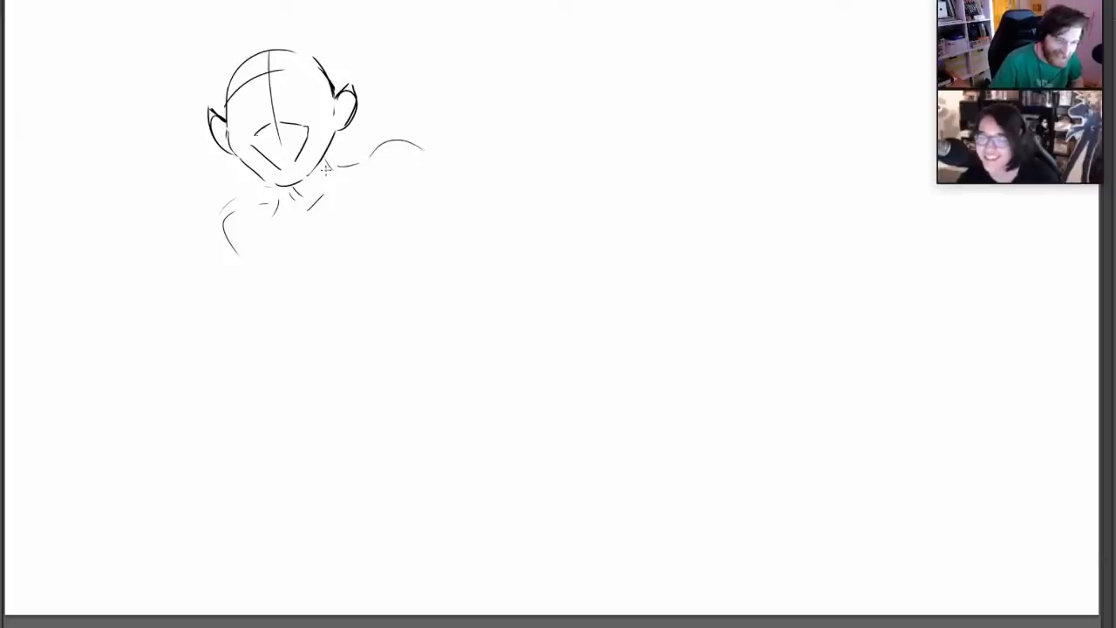
Rough in the torso below the shoulders with long curved side lines and overlapping arcs across its lower part
left_click_drag(271, 247, 301, 305)
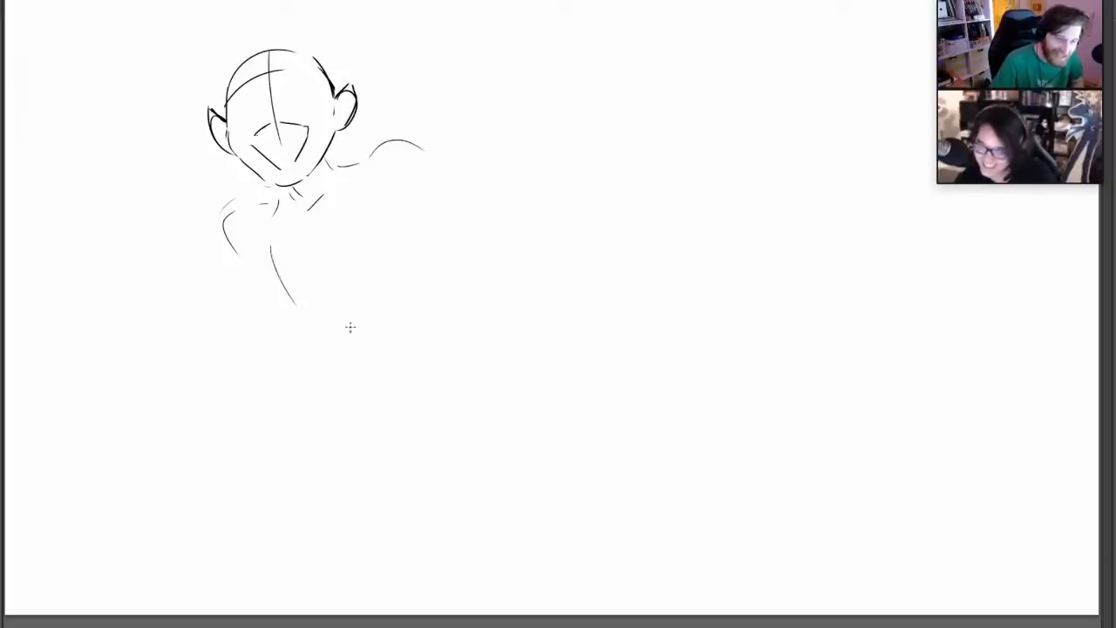
left_click_drag(338, 348, 343, 269)
left_click_drag(331, 307, 437, 252)
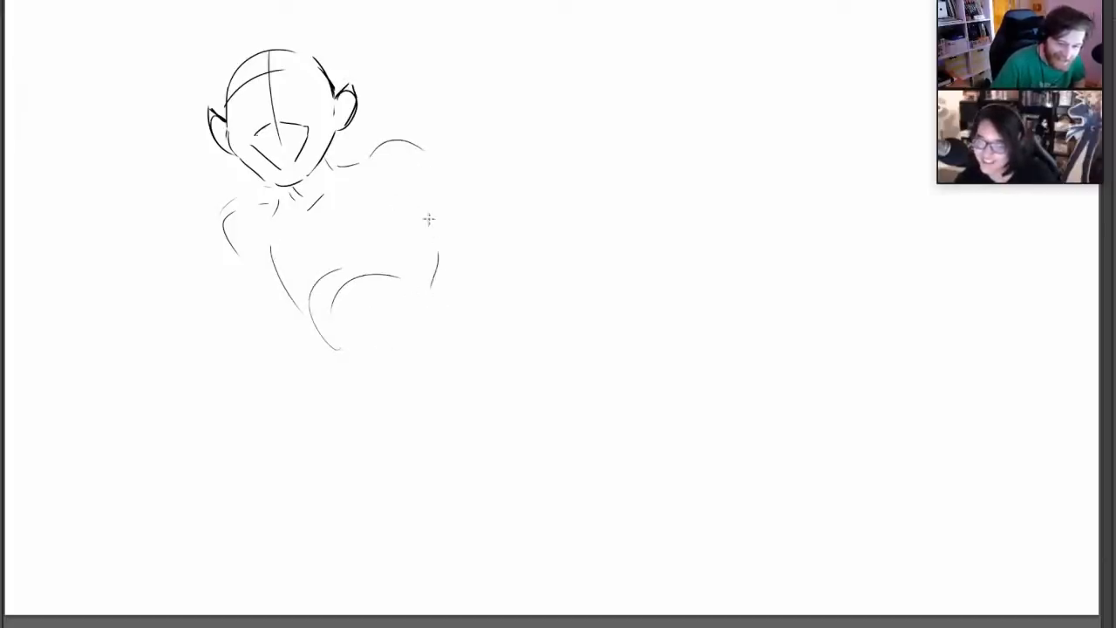
left_click_drag(411, 199, 434, 293)
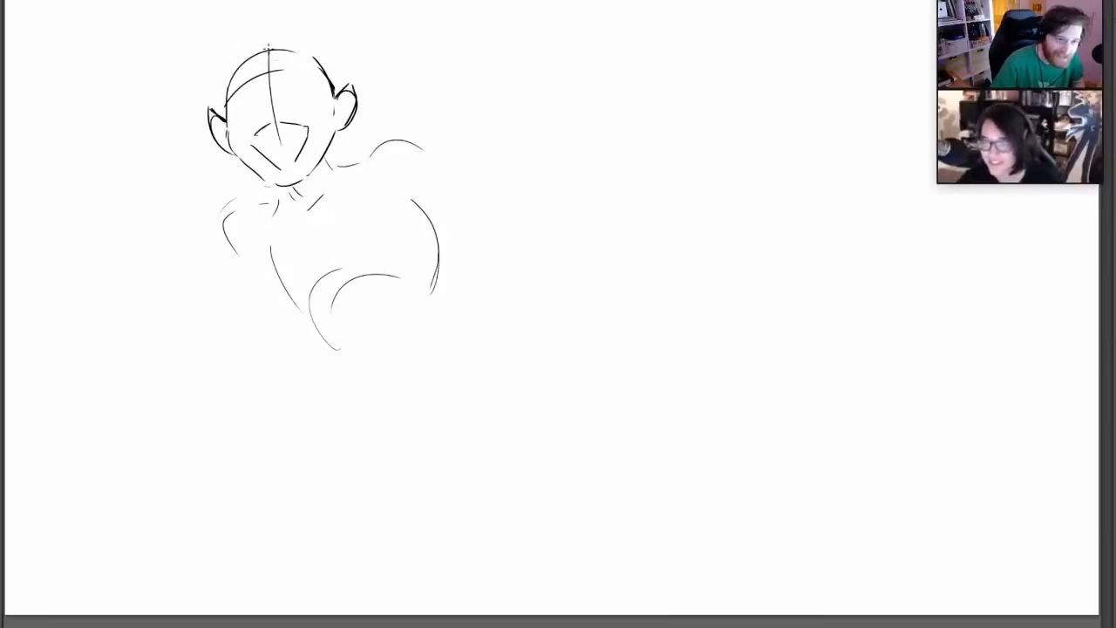
Draw hair strokes at the top of the head and large curved pigtails sweeping out from both sides
mouse_move(261, 38)
left_mouse_down()
mouse_move(269, 52)
mouse_move(222, 68)
mouse_move(119, 204)
mouse_move(161, 245)
mouse_move(157, 156)
left_mouse_up()
mouse_move(158, 145)
left_mouse_down()
mouse_move(144, 190)
mouse_move(194, 200)
left_mouse_up()
mouse_move(192, 199)
left_mouse_down()
mouse_move(204, 115)
mouse_move(255, 40)
mouse_move(307, 37)
mouse_move(332, 72)
mouse_move(449, 135)
left_mouse_up()
mouse_move(365, 103)
left_mouse_down()
mouse_move(394, 202)
mouse_move(388, 88)
left_mouse_up()
left_click_drag(447, 141, 387, 71)
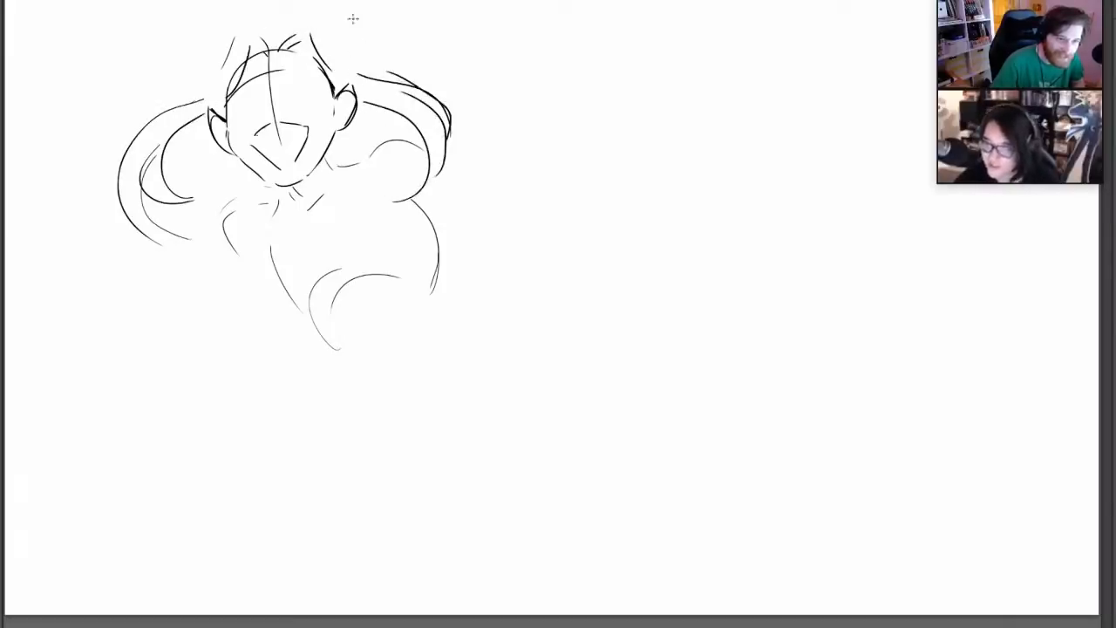
Add curved hair locks hanging in front of both ears beside the jaw
mouse_move(230, 130)
left_mouse_down()
mouse_move(223, 182)
mouse_move(245, 203)
left_mouse_up()
left_click_drag(246, 204, 228, 151)
left_click_drag(336, 104, 366, 169)
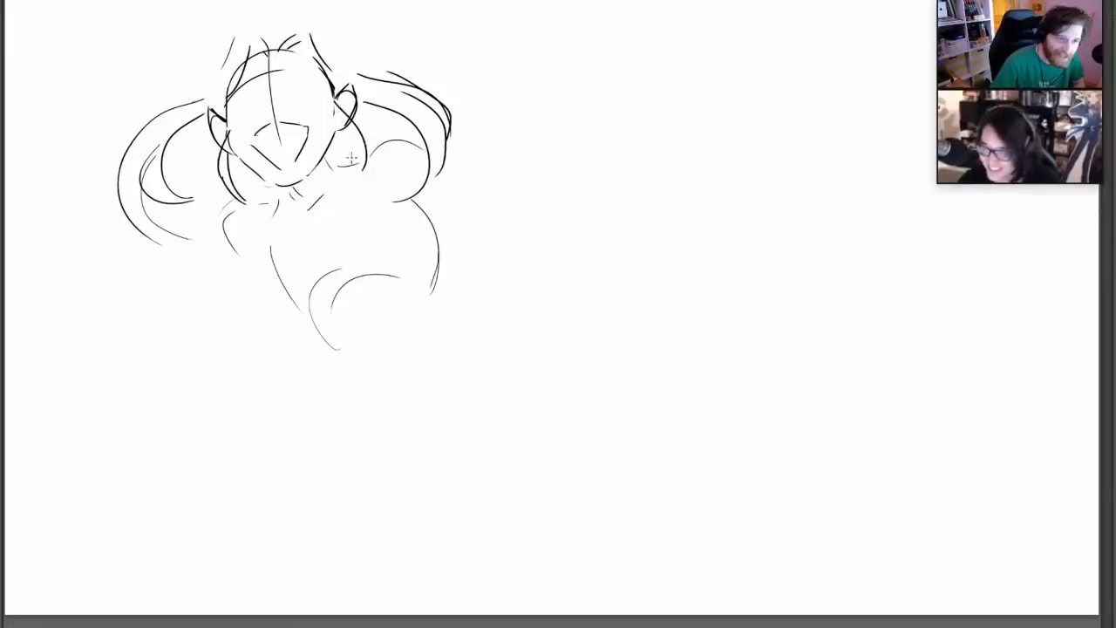
left_click_drag(338, 114, 364, 166)
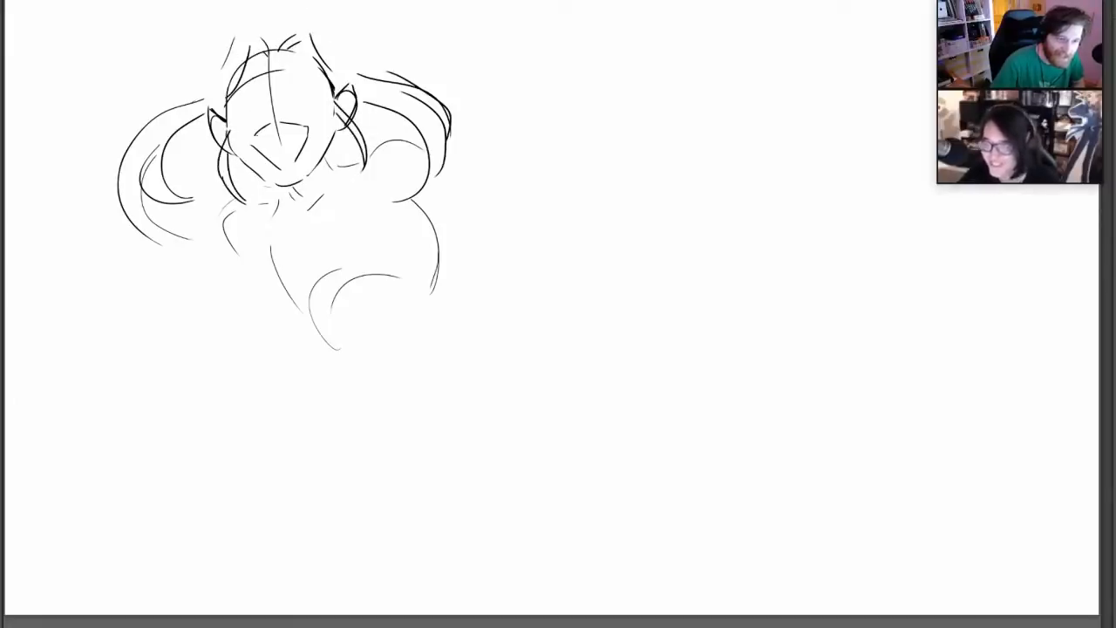
Sketch short vertical strokes and a curved line for one eye on the upper face, redoing unsatisfactory marks
mouse_move(286, 95)
left_mouse_down()
mouse_move(288, 79)
mouse_move(288, 94)
mouse_move(322, 87)
mouse_move(304, 99)
left_mouse_up()
key("ctrl+z")
key("ctrl+z")
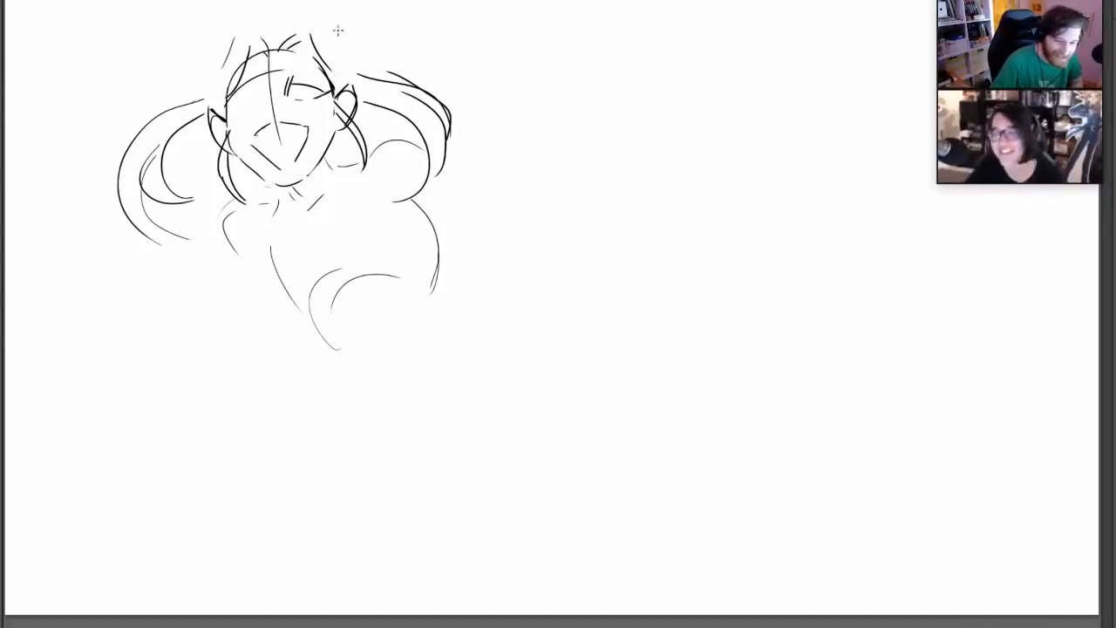
Add fangs inside the mouth and reinforce the mouth, neck and shoulder lines, starting the upper arm below
mouse_move(255, 135)
left_mouse_down()
mouse_move(305, 128)
mouse_move(285, 164)
mouse_move(299, 195)
mouse_move(303, 181)
mouse_move(215, 239)
mouse_move(223, 272)
left_mouse_up()
key("ctrl+z")
left_click_drag(335, 164, 428, 141)
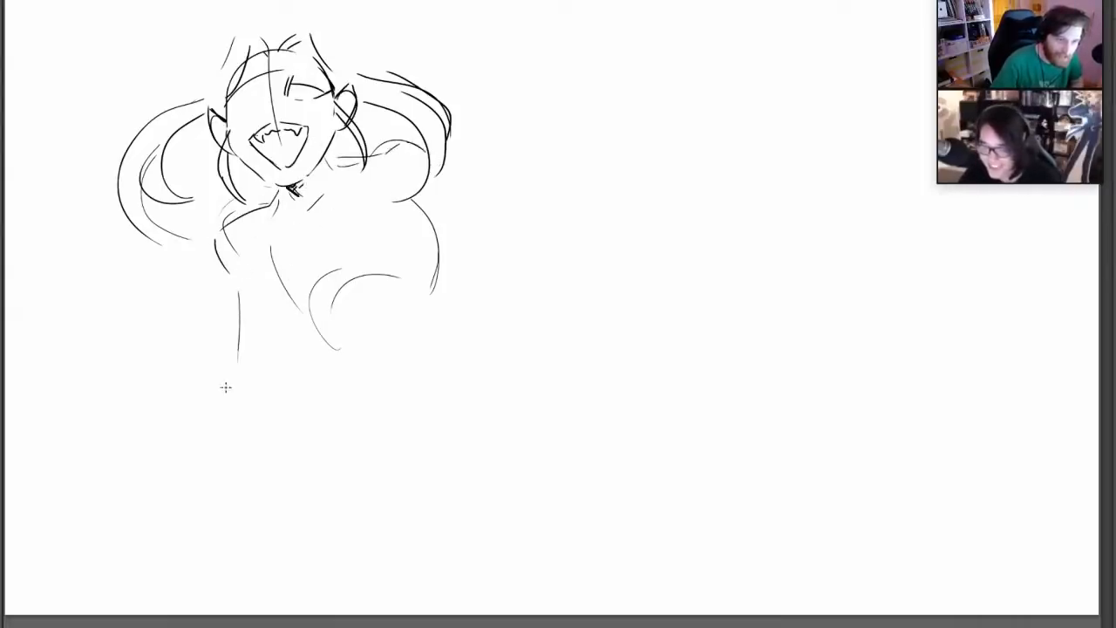
Sketch both arms with bent elbows, one forearm extending sideways and the other raised
mouse_move(221, 286)
left_mouse_down()
mouse_move(209, 348)
mouse_move(241, 340)
left_mouse_up()
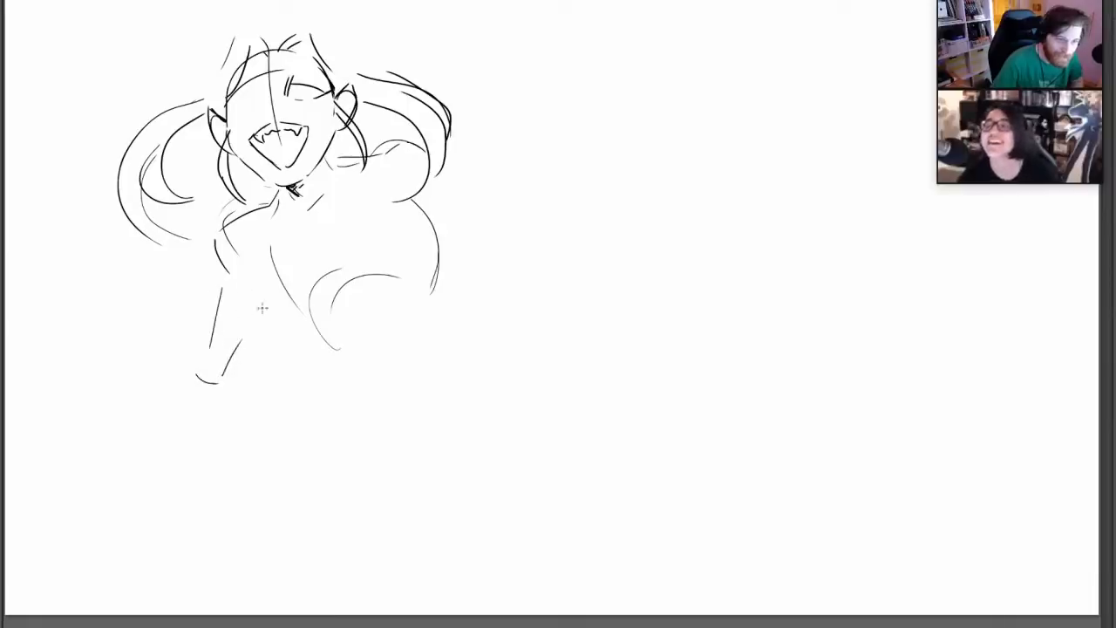
mouse_move(445, 185)
left_mouse_down()
mouse_move(499, 207)
mouse_move(478, 244)
left_mouse_up()
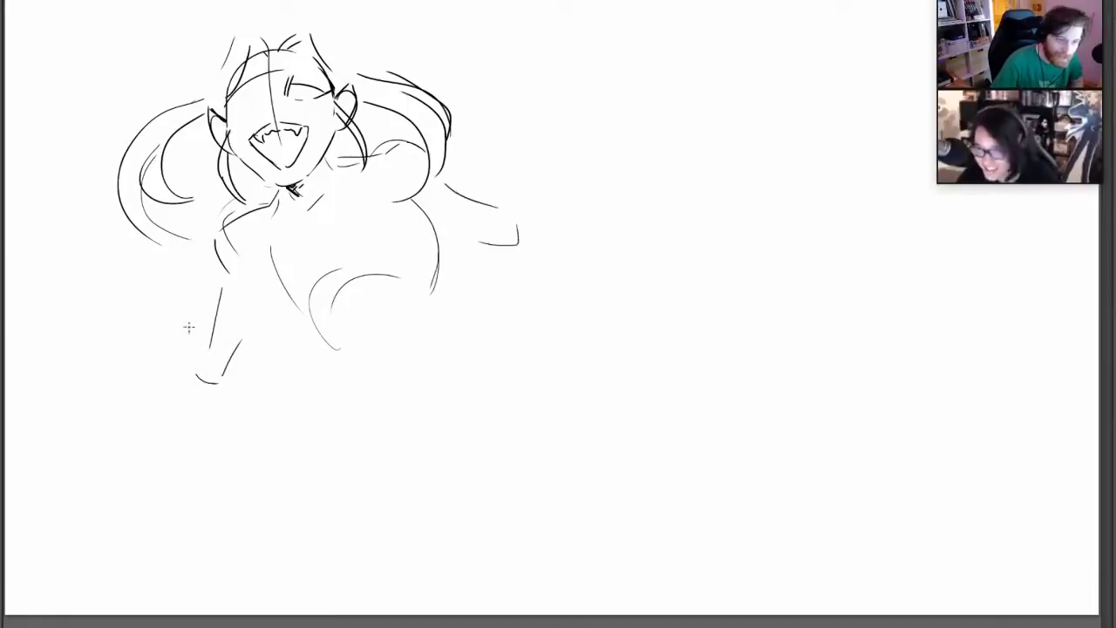
left_click_drag(124, 361, 223, 377)
left_click_drag(517, 229, 556, 143)
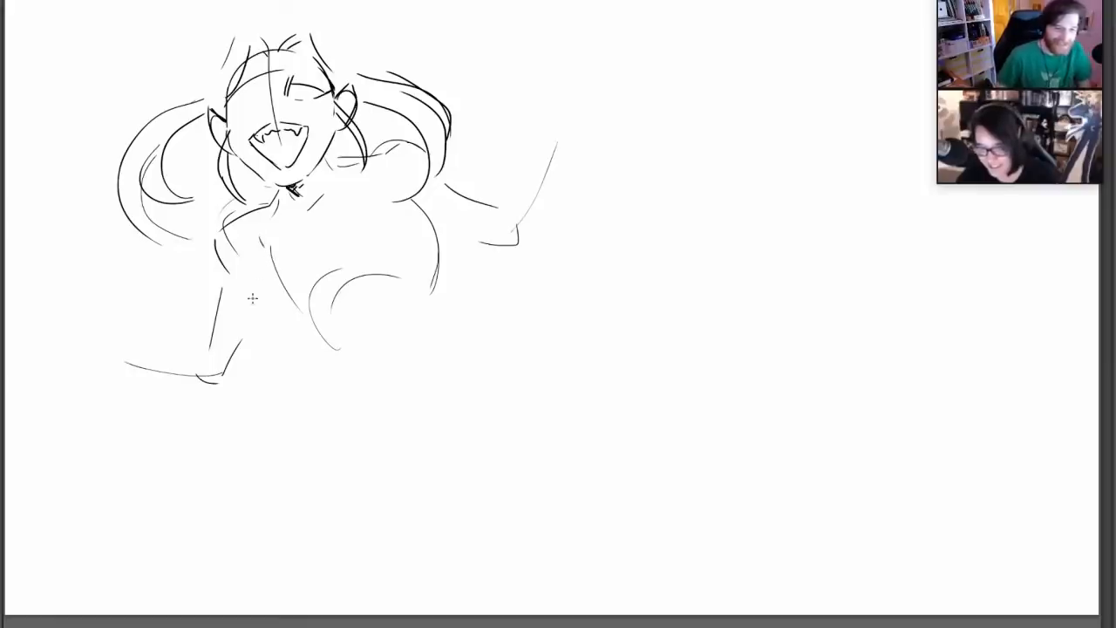
Draw two rounded chest forms over the torso guidelines, redoing unsatisfactory curves
mouse_move(250, 298)
left_mouse_down()
mouse_move(262, 251)
mouse_move(252, 314)
mouse_move(309, 344)
mouse_move(342, 294)
mouse_move(421, 281)
left_mouse_up()
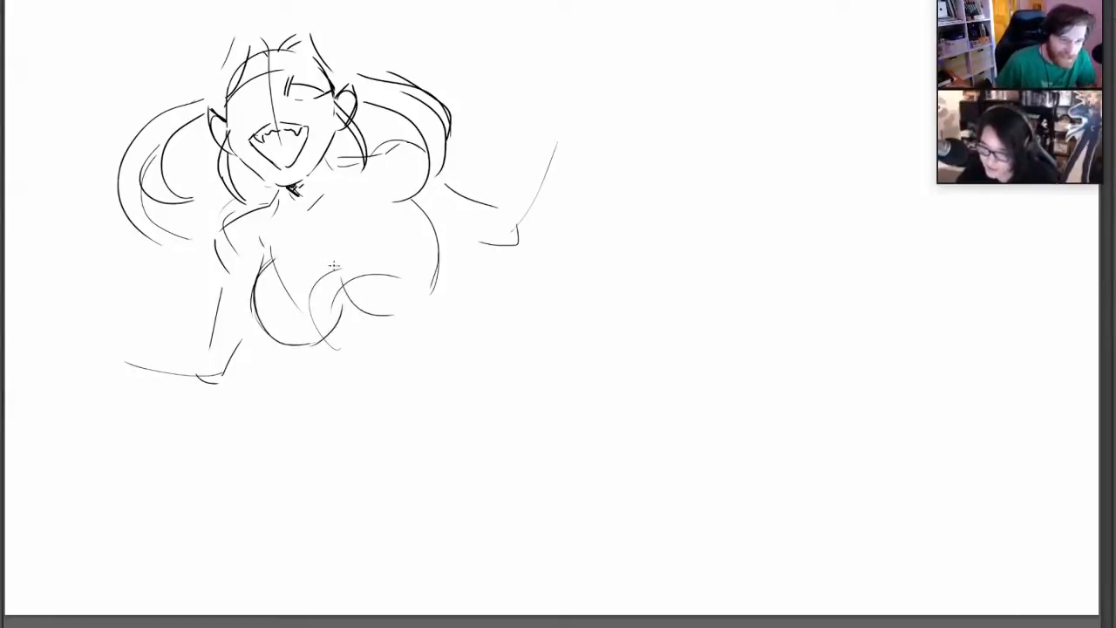
mouse_move(331, 245)
left_mouse_down()
mouse_move(389, 299)
mouse_move(426, 286)
mouse_move(420, 267)
mouse_move(395, 315)
left_mouse_up()
key("ctrl+z")
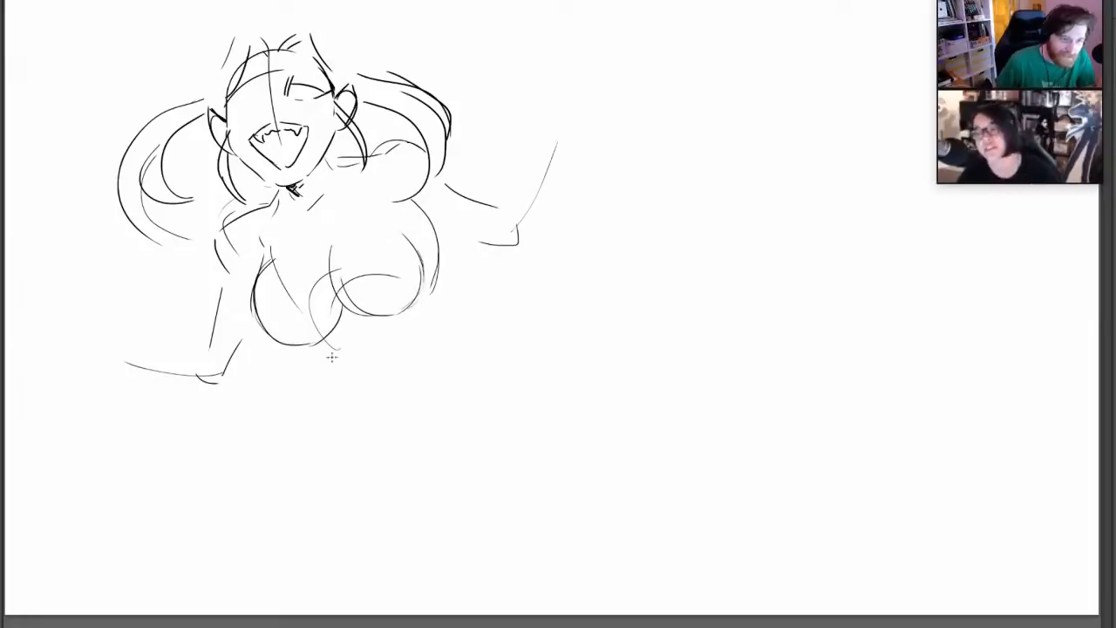
Outline the underside and far side of the chest and extend the body with a long curved waistline, erasing and redrawing strokes
mouse_move(323, 340)
left_mouse_down()
mouse_move(373, 358)
mouse_move(452, 286)
left_mouse_up()
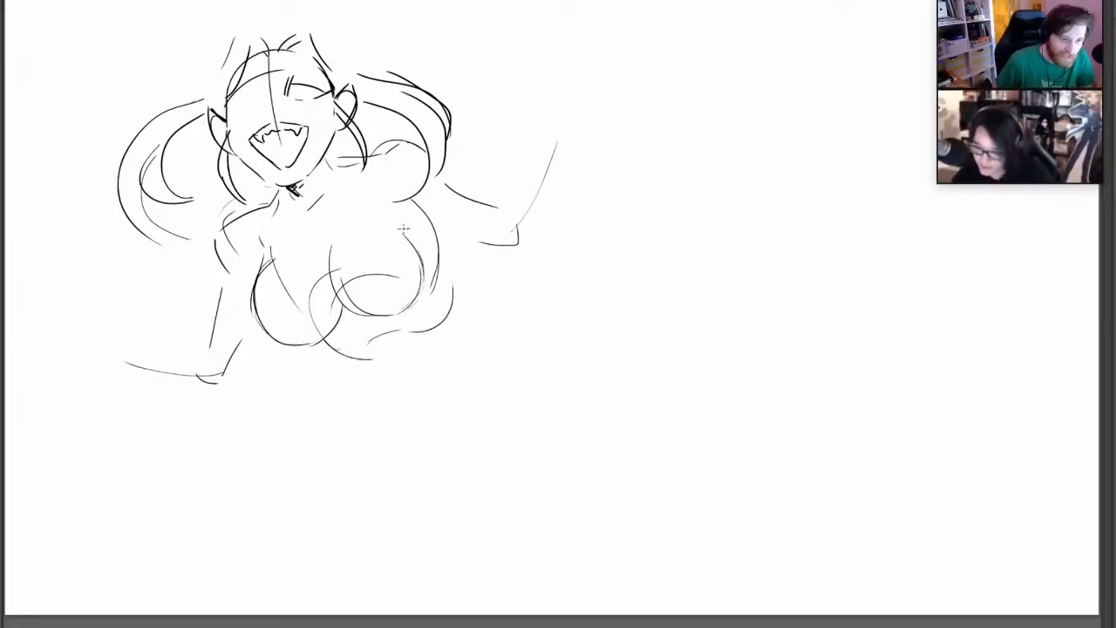
left_click_drag(441, 240, 453, 283)
mouse_move(392, 337)
left_mouse_down()
mouse_move(425, 375)
mouse_move(610, 357)
left_mouse_up()
key("e")
key("p")
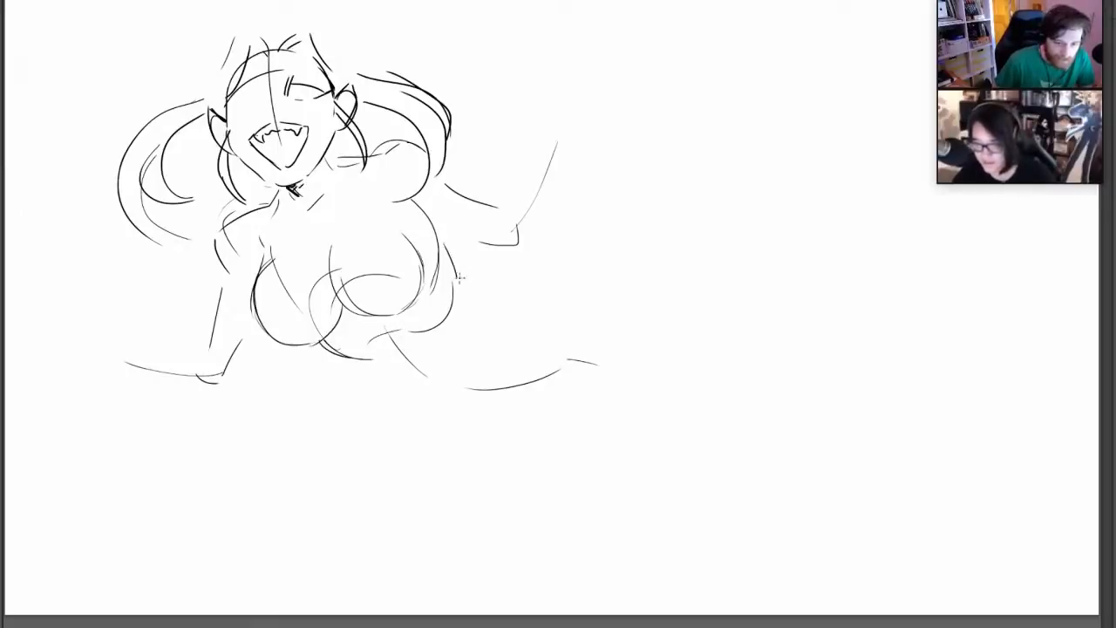
left_click_drag(452, 266, 441, 332)
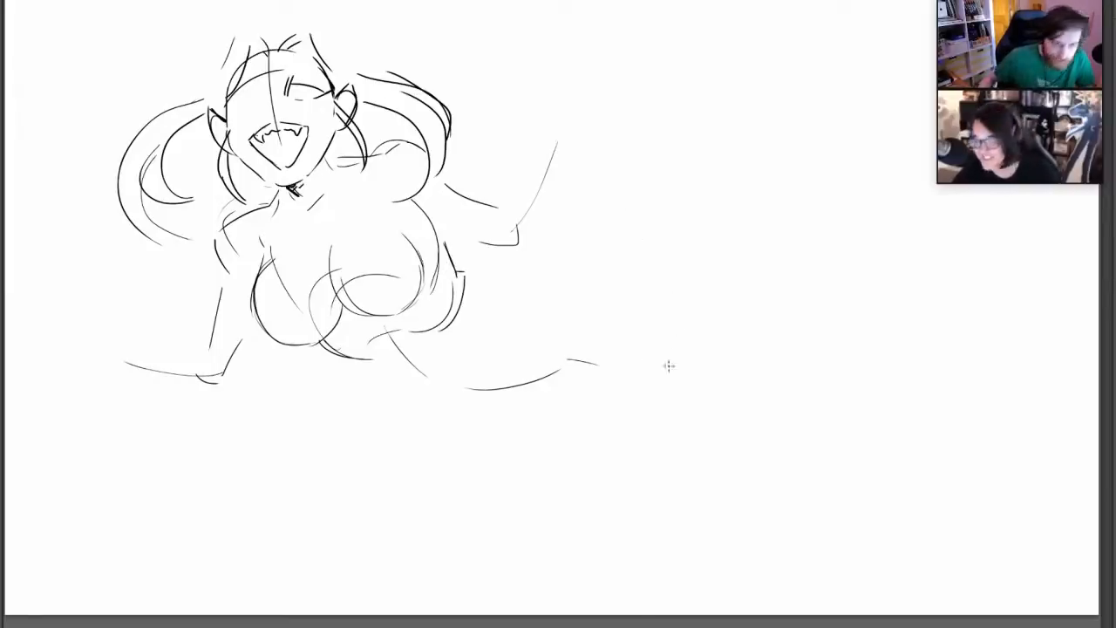
Sketch curved hips and overlapping bent thighs at the far end of the reclining body, redoing the first stroke
left_click_drag(692, 340, 728, 325)
key("ctrl+z")
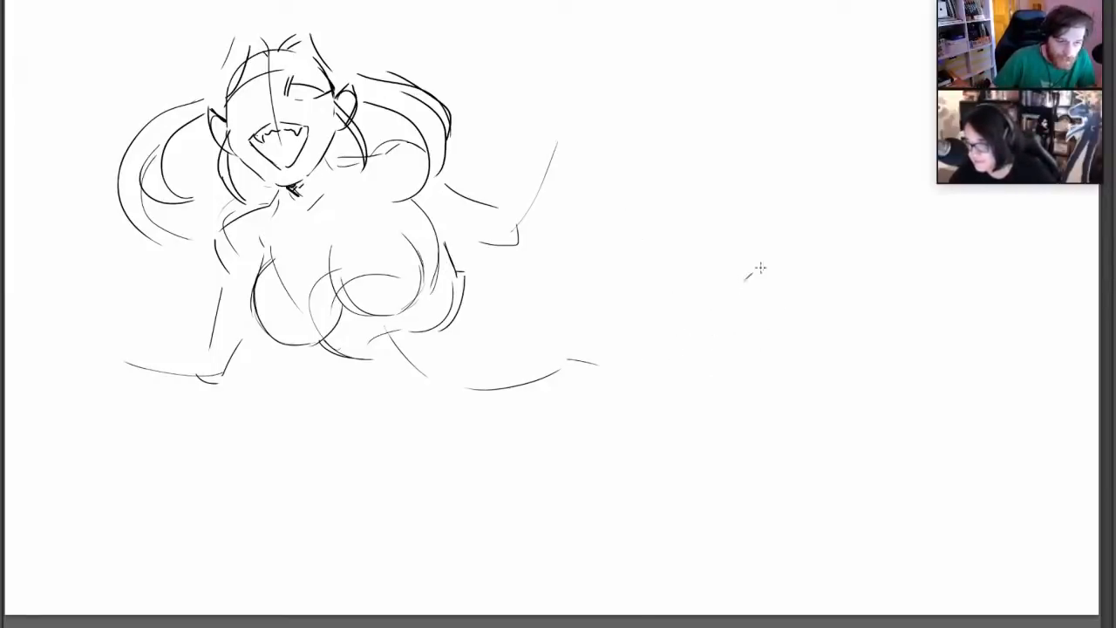
mouse_move(746, 278)
left_mouse_down()
mouse_move(854, 266)
mouse_move(732, 333)
mouse_move(769, 352)
mouse_move(864, 309)
left_mouse_up()
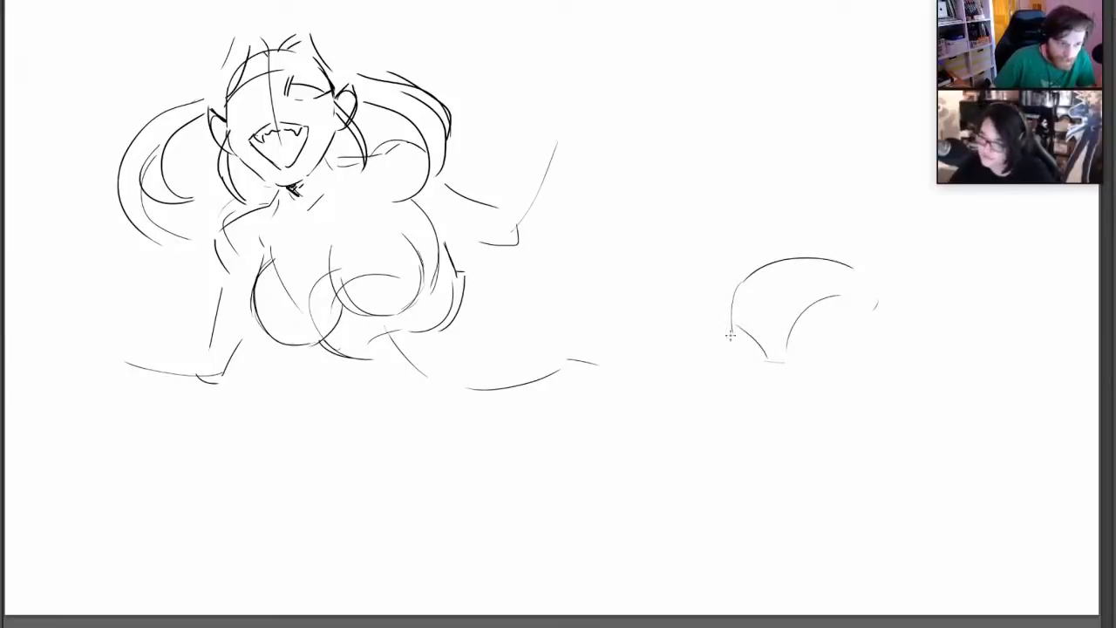
left_click_drag(735, 330, 673, 384)
left_click_drag(655, 422, 680, 445)
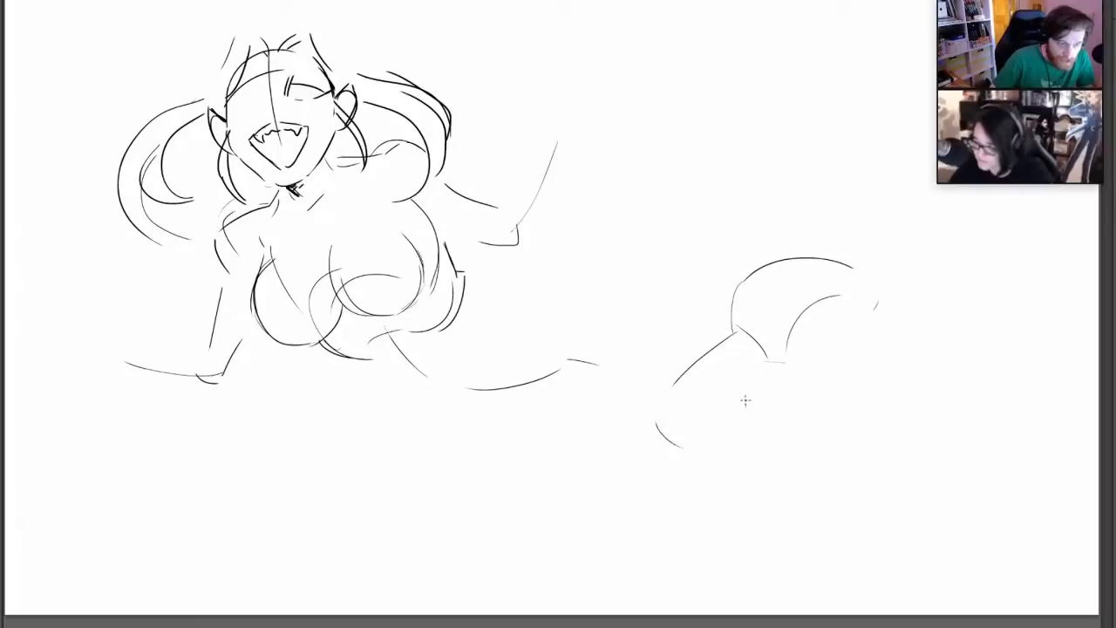
mouse_move(875, 307)
left_mouse_down()
mouse_move(713, 418)
mouse_move(875, 366)
mouse_move(876, 307)
left_mouse_up()
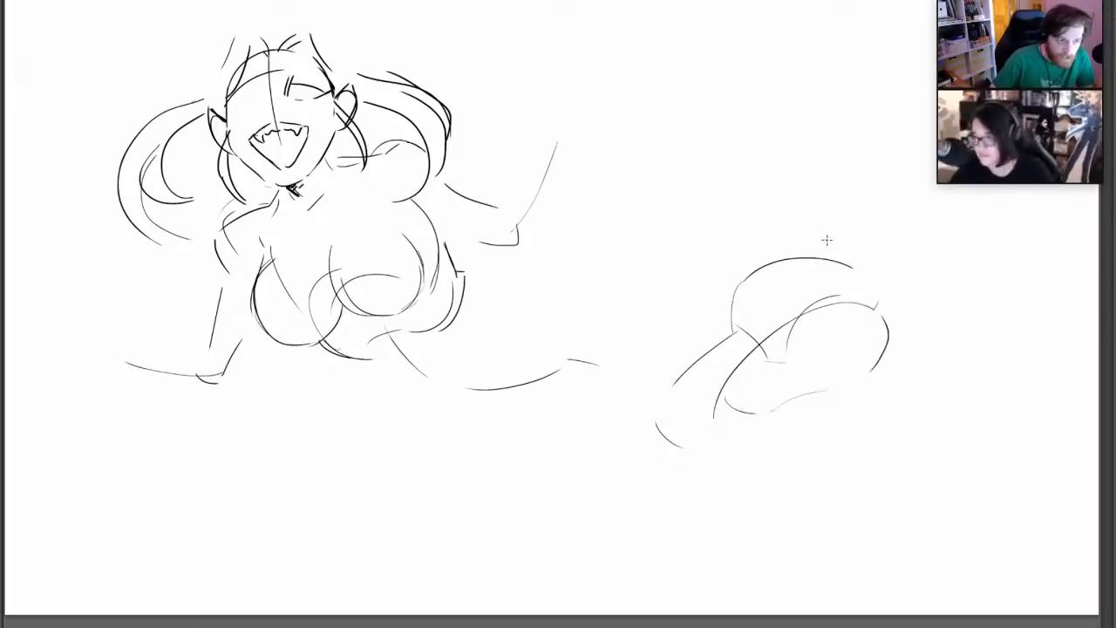
Add short curved strokes rising above the hips, redoing unsatisfactory lines
mouse_move(821, 264)
left_mouse_down()
mouse_move(825, 197)
mouse_move(809, 180)
mouse_move(831, 217)
mouse_move(802, 180)
left_mouse_up()
key("ctrl+z")
key("ctrl+z")
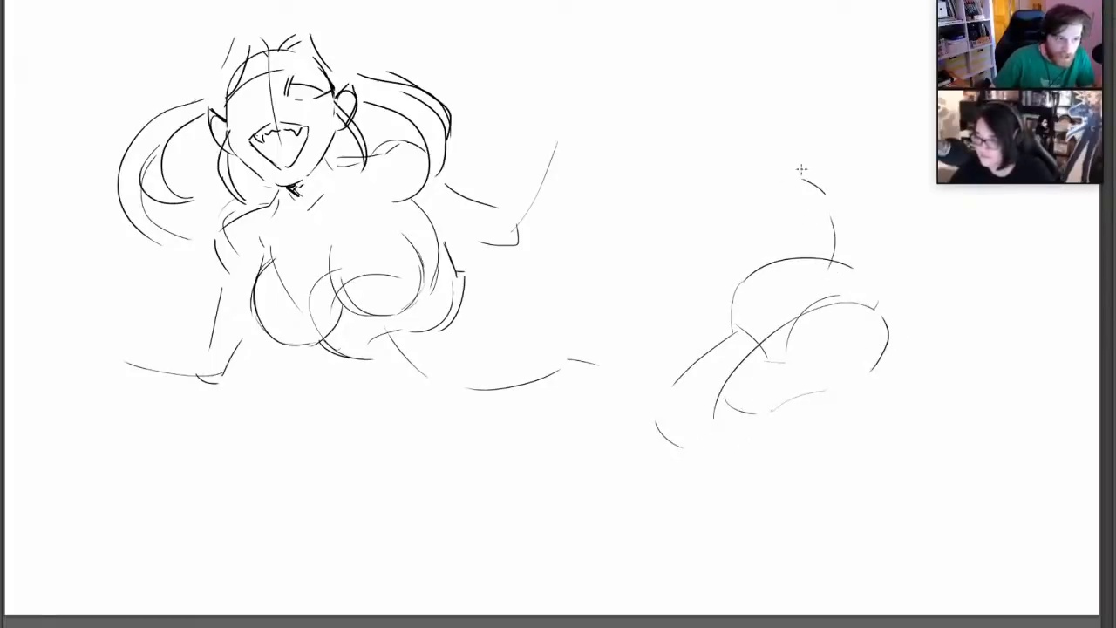
Rough in guidelines for both lower legs, extending diagonally down from the bent knees to the ankles
left_click_drag(664, 448, 776, 499)
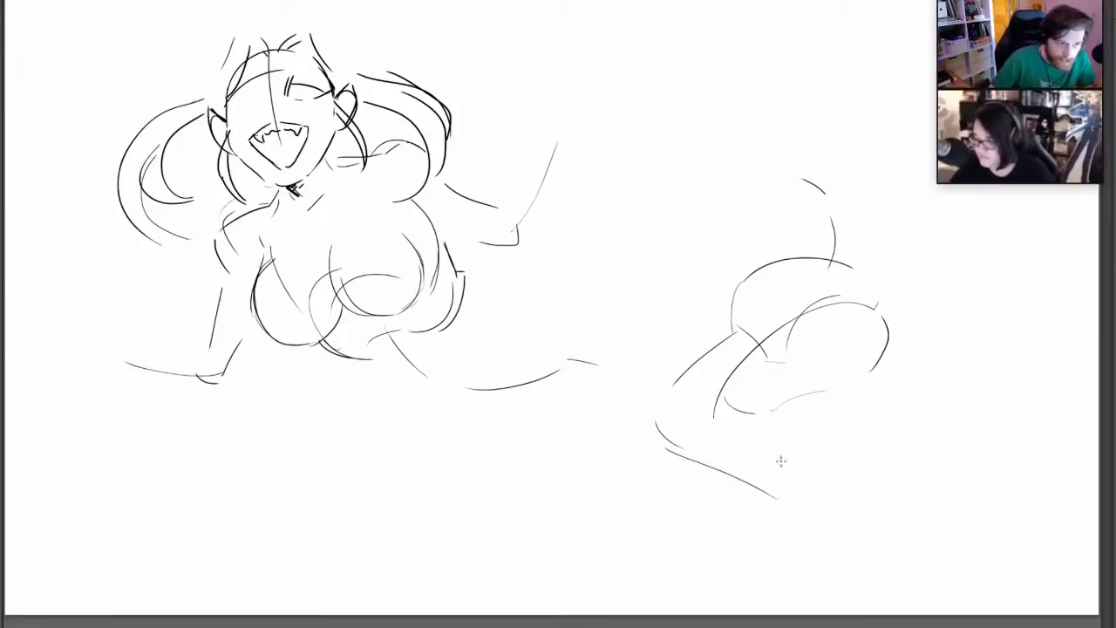
left_click_drag(755, 440, 876, 555)
left_click_drag(671, 455, 743, 466)
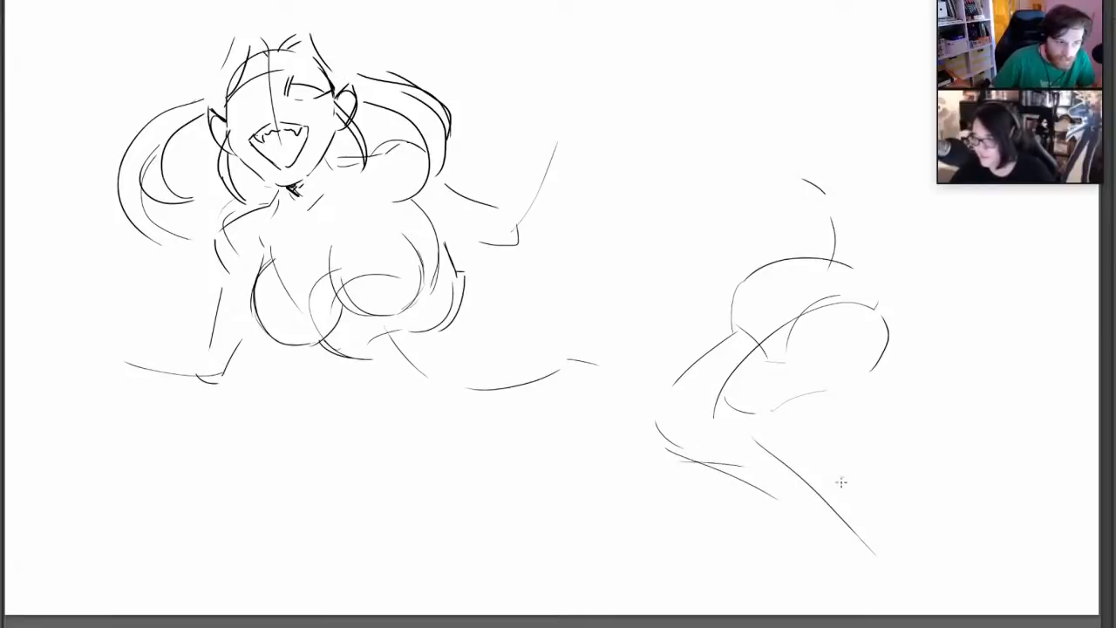
left_click_drag(889, 494, 922, 523)
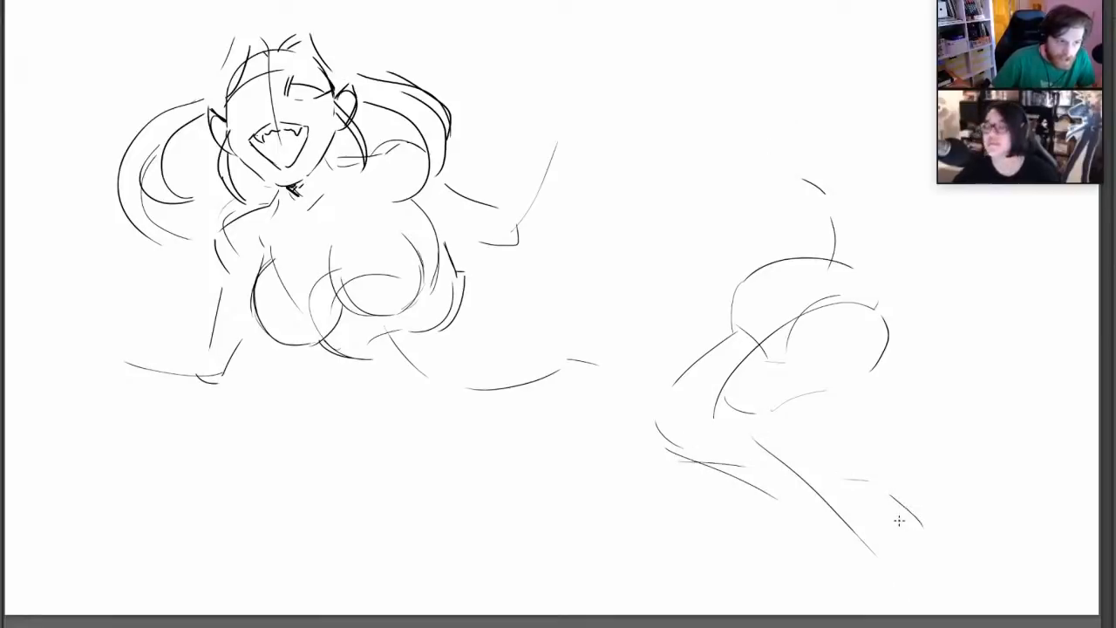
Define the near knee and draw the near calf and shin tapering to the ankle
mouse_move(719, 386)
left_mouse_down()
mouse_move(738, 440)
mouse_move(741, 429)
mouse_move(732, 453)
mouse_move(780, 481)
left_mouse_up()
left_click_drag(738, 444, 875, 562)
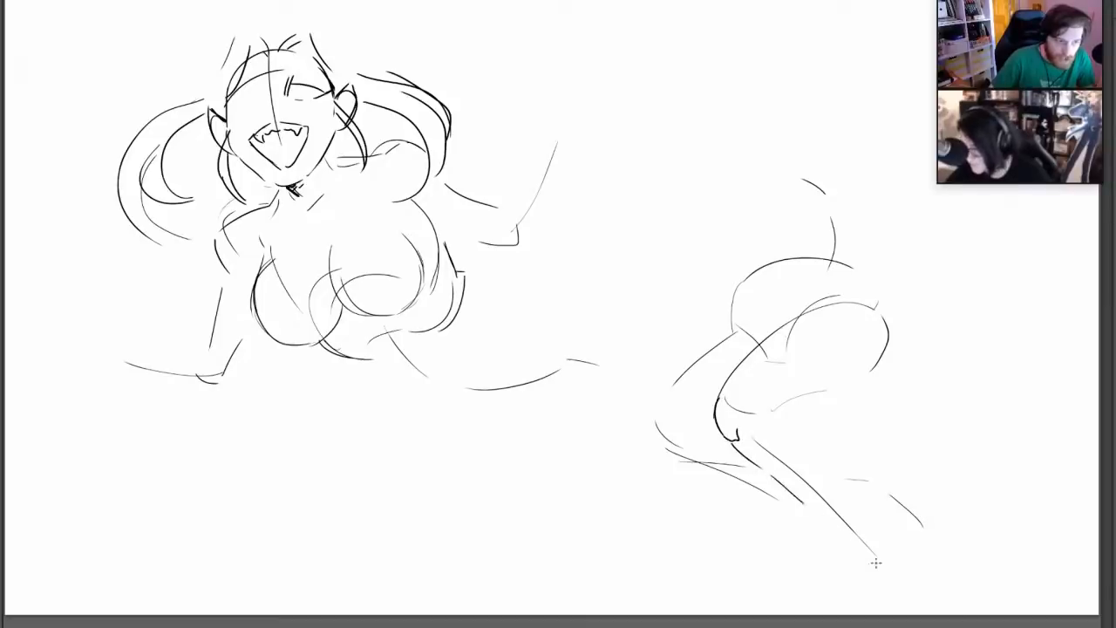
mouse_move(748, 422)
left_mouse_down()
mouse_move(807, 412)
mouse_move(824, 473)
mouse_move(901, 559)
left_mouse_up()
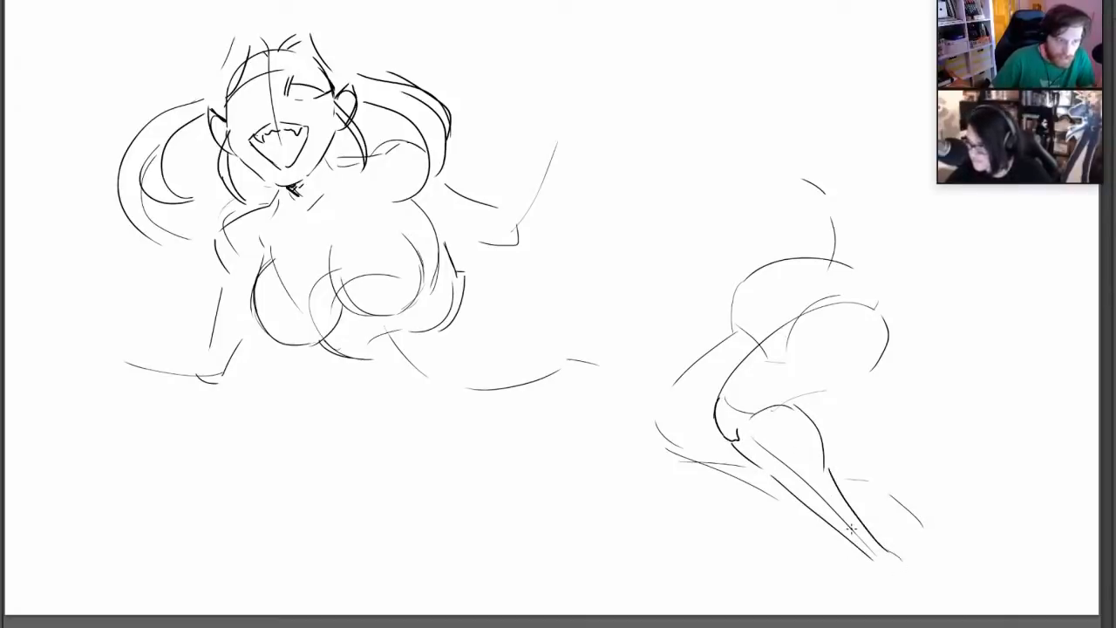
Firm up the far thigh and knee, sketch the far lower leg behind the near one, and add pointed feet
left_click_drag(665, 401, 739, 326)
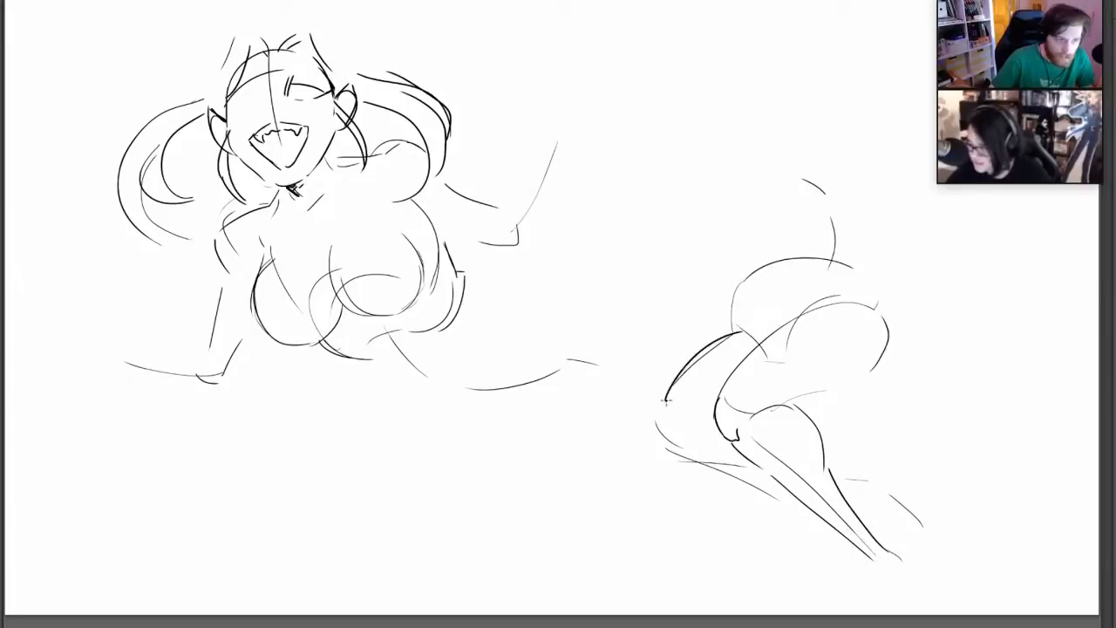
mouse_move(668, 391)
left_mouse_down()
mouse_move(653, 433)
mouse_move(724, 462)
left_mouse_up()
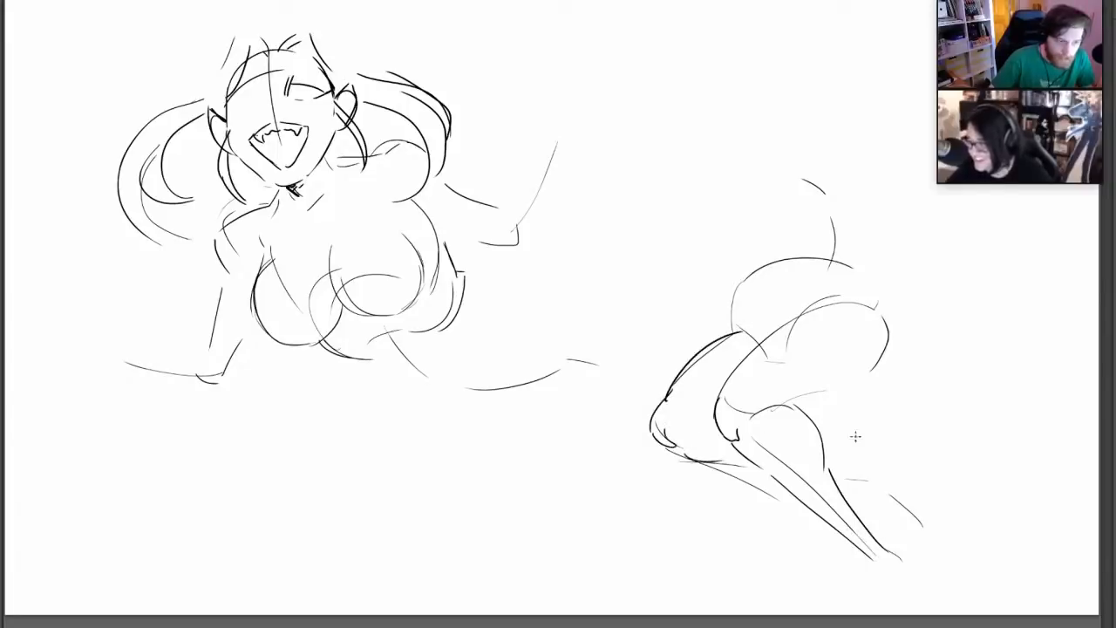
mouse_move(822, 434)
left_mouse_down()
mouse_move(866, 452)
mouse_move(860, 468)
mouse_move(889, 450)
mouse_move(965, 518)
left_mouse_up()
mouse_move(867, 477)
left_mouse_down()
mouse_move(944, 527)
mouse_move(962, 555)
left_mouse_up()
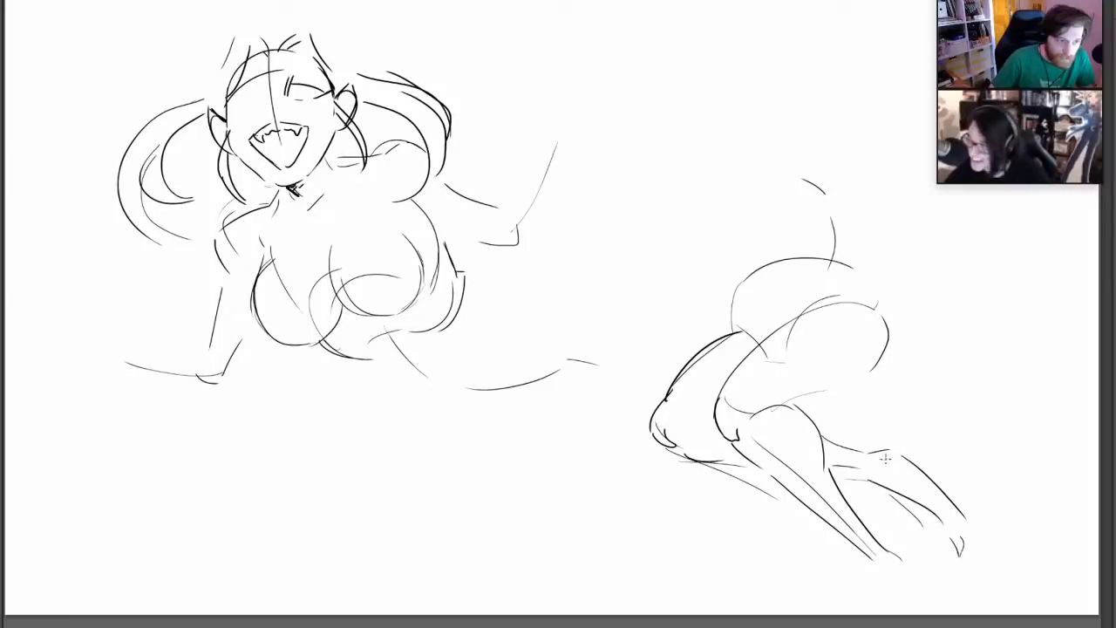
mouse_move(850, 549)
left_mouse_down()
mouse_move(830, 583)
mouse_move(811, 586)
mouse_move(877, 577)
left_mouse_up()
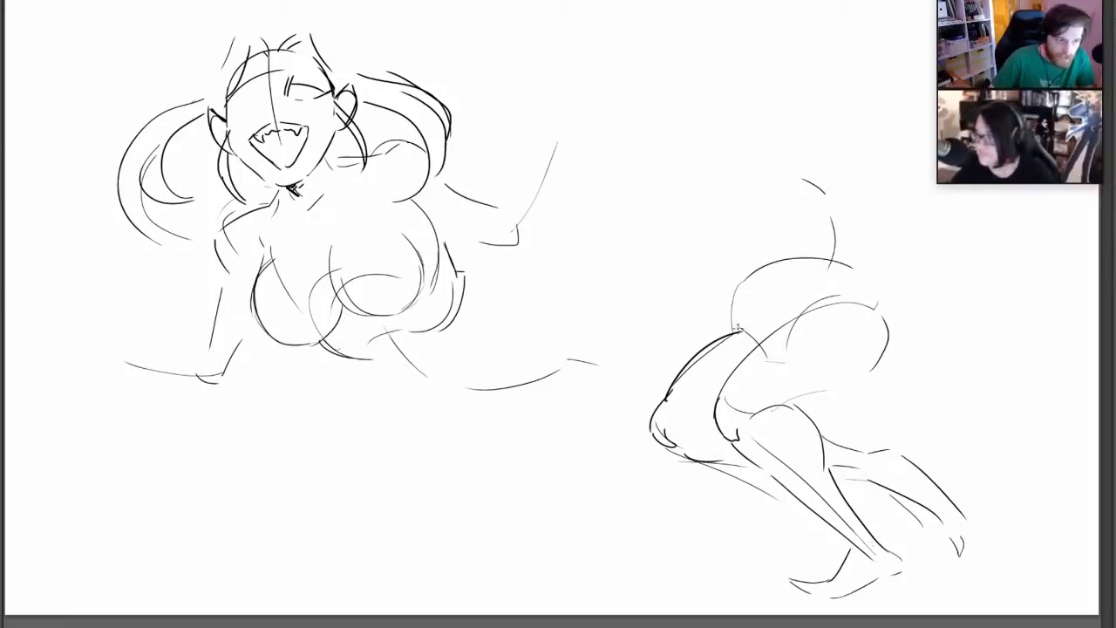
Strengthen the outer contour of the hips and buttock around to the underside of the near thigh
mouse_move(732, 331)
left_mouse_down()
mouse_move(758, 284)
mouse_move(751, 290)
mouse_move(856, 266)
left_mouse_up()
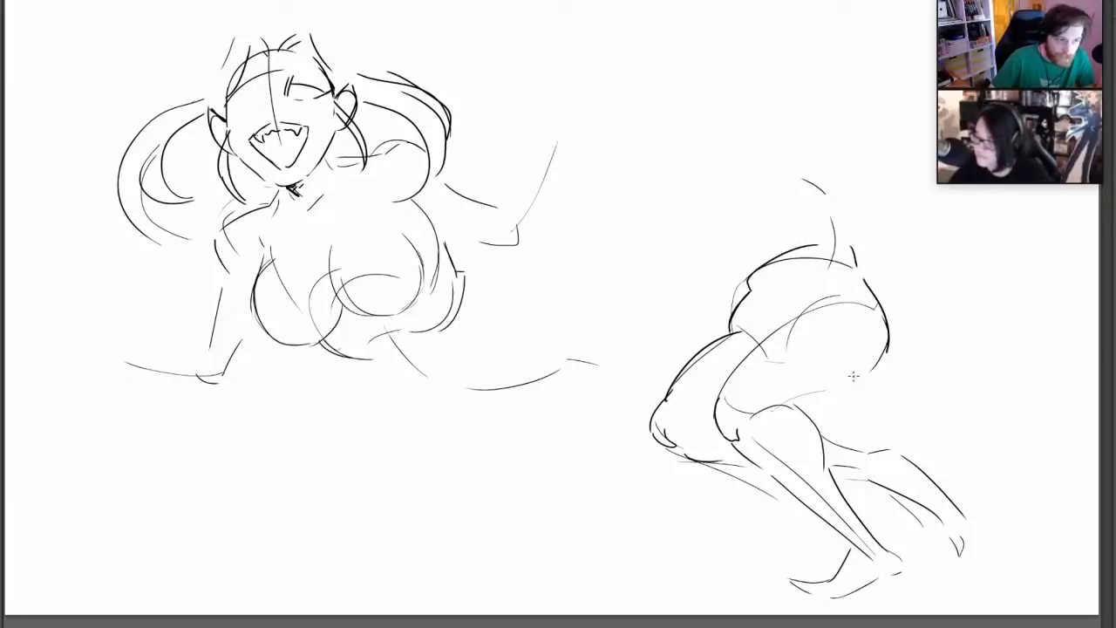
mouse_move(793, 398)
left_mouse_down()
mouse_move(869, 380)
mouse_move(870, 295)
mouse_move(887, 344)
left_mouse_up()
left_click_drag(856, 277, 851, 247)
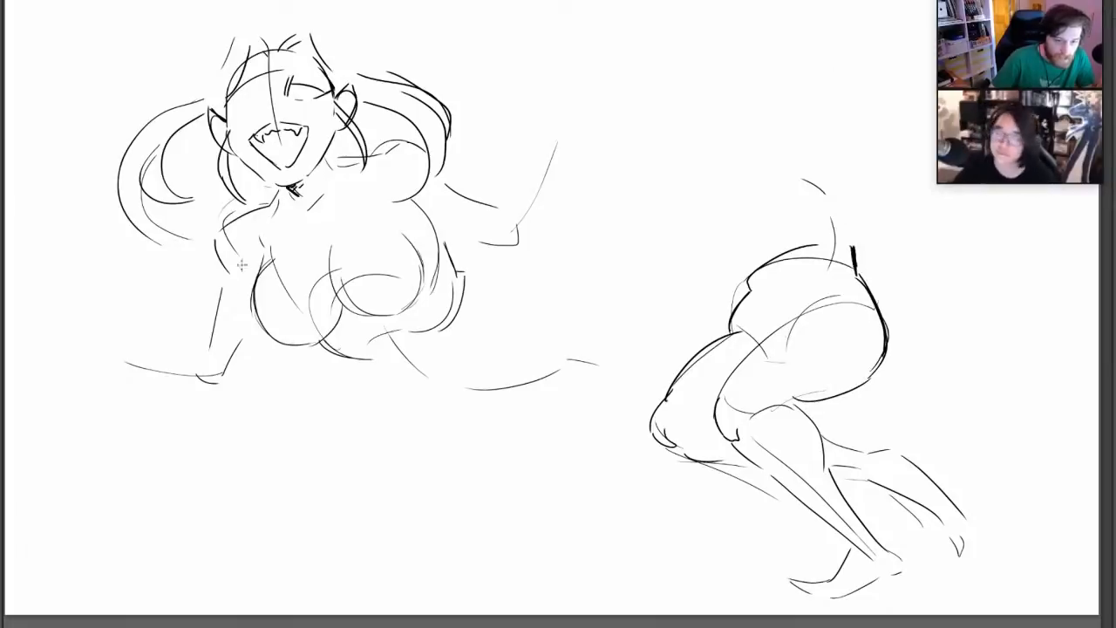
Sketch large bat-like wings spreading from behind both shoulders, with long curved upper edges and inner membrane lines
left_click_drag(225, 278, 181, 295)
mouse_move(124, 277)
left_mouse_down()
mouse_move(87, 205)
mouse_move(4, 332)
left_mouse_up()
mouse_move(449, 193)
left_mouse_down()
mouse_move(499, 87)
mouse_move(686, 43)
left_mouse_up()
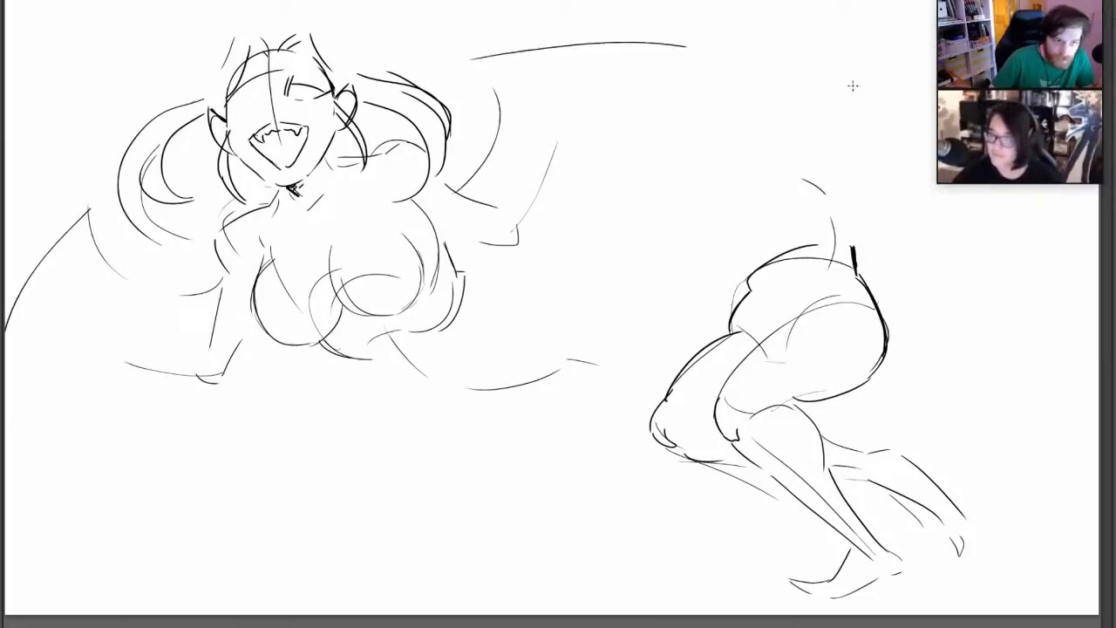
left_click_drag(852, 86, 866, 89)
left_click_drag(31, 373, 40, 498)
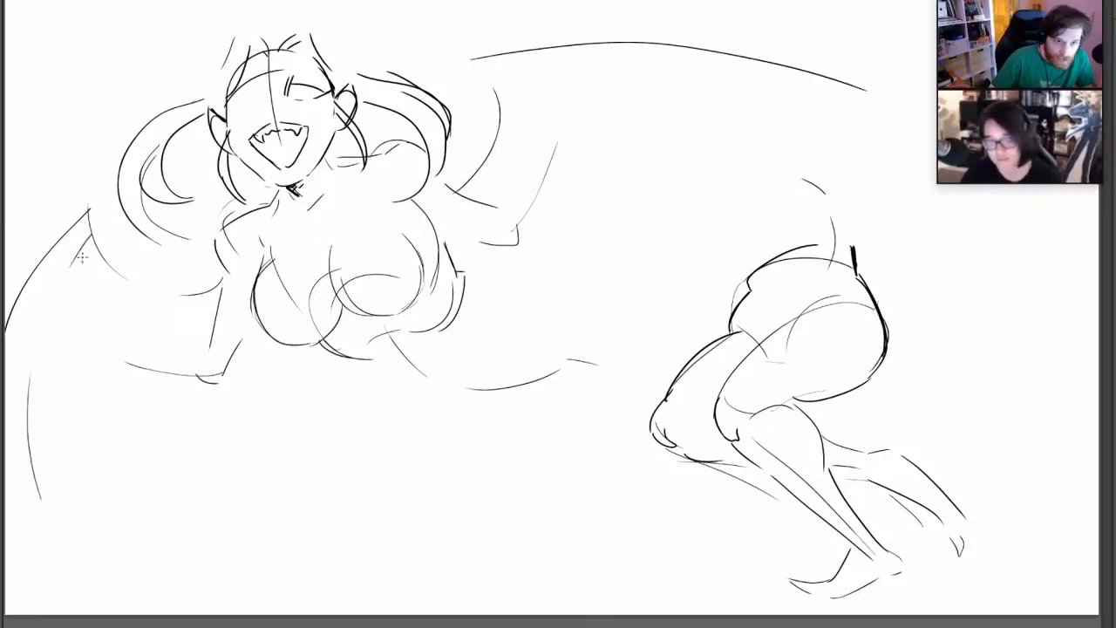
left_click_drag(79, 255, 84, 333)
mouse_move(471, 46)
left_mouse_down()
mouse_move(519, 92)
mouse_move(479, 185)
mouse_move(521, 48)
left_mouse_up()
mouse_move(597, 43)
left_mouse_down()
mouse_move(824, 85)
mouse_move(810, 73)
mouse_move(501, 63)
mouse_move(696, 146)
mouse_move(755, 189)
left_mouse_up()
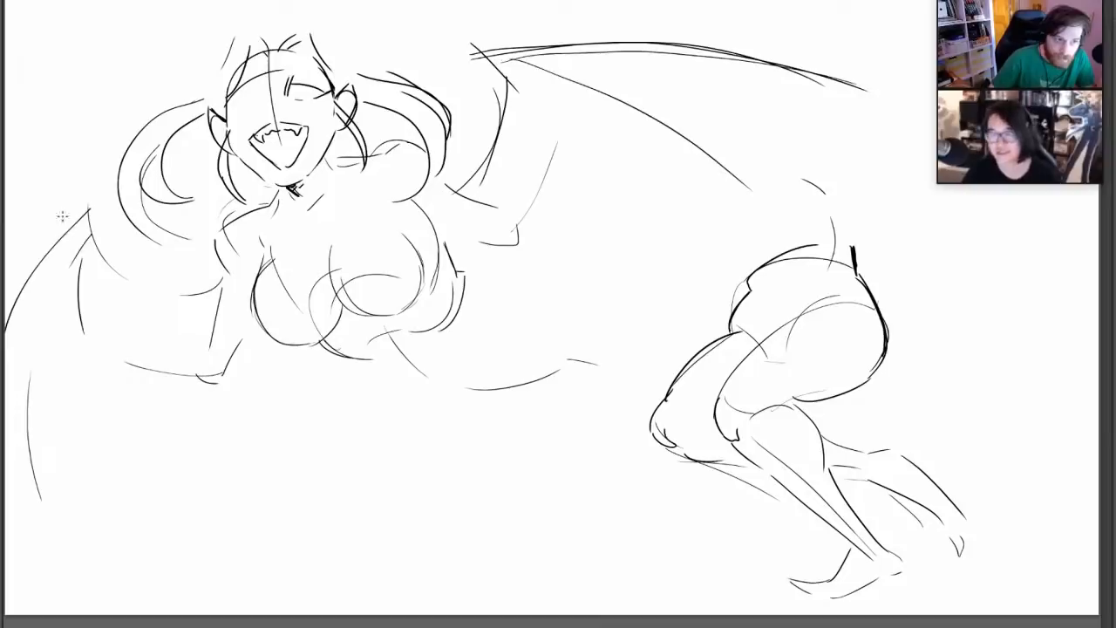
mouse_move(87, 180)
left_mouse_down()
mouse_move(7, 321)
mouse_move(98, 236)
mouse_move(172, 282)
left_mouse_up()
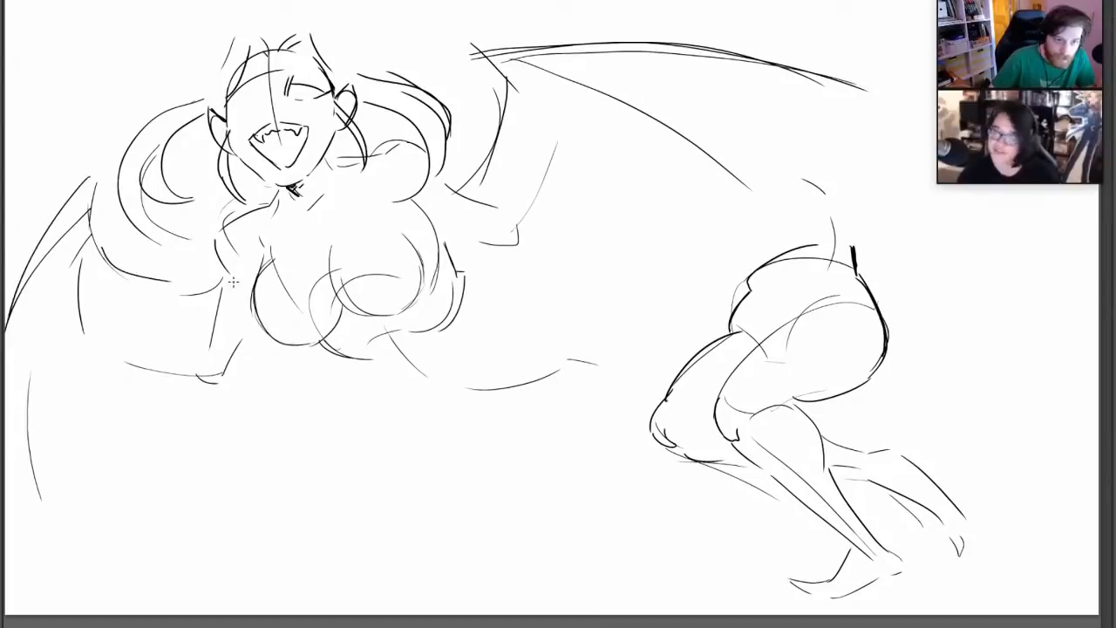
Draw a large oval for the hand of the lower arm and build up its forearm and rounded elbow
left_click_drag(75, 307, 50, 315)
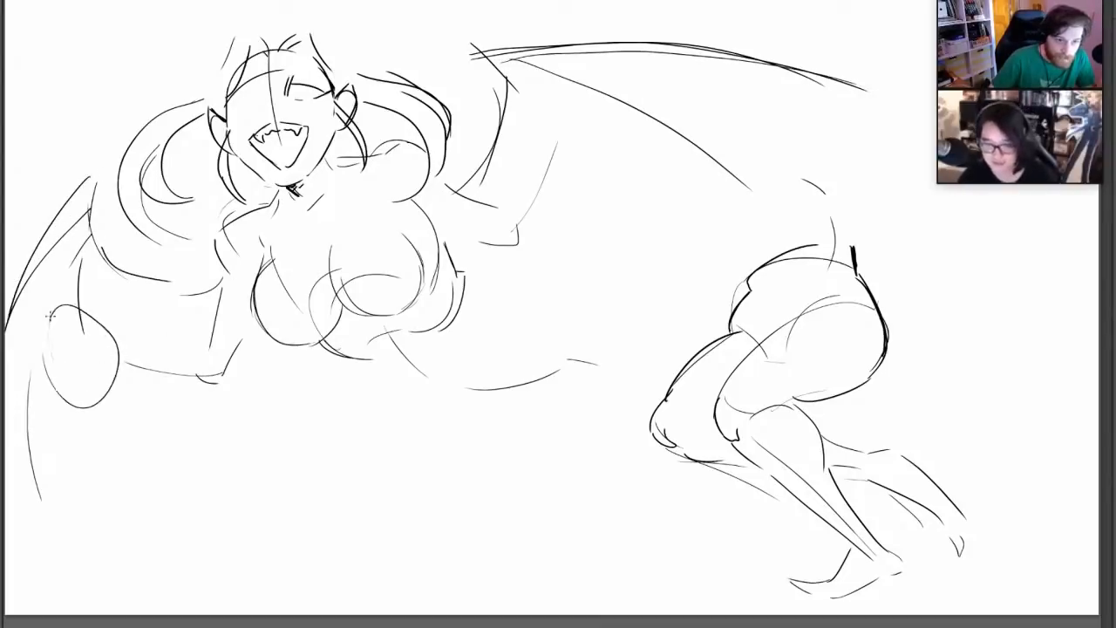
left_click_drag(112, 389, 177, 405)
mouse_move(130, 367)
left_mouse_down()
mouse_move(183, 359)
mouse_move(245, 383)
left_mouse_up()
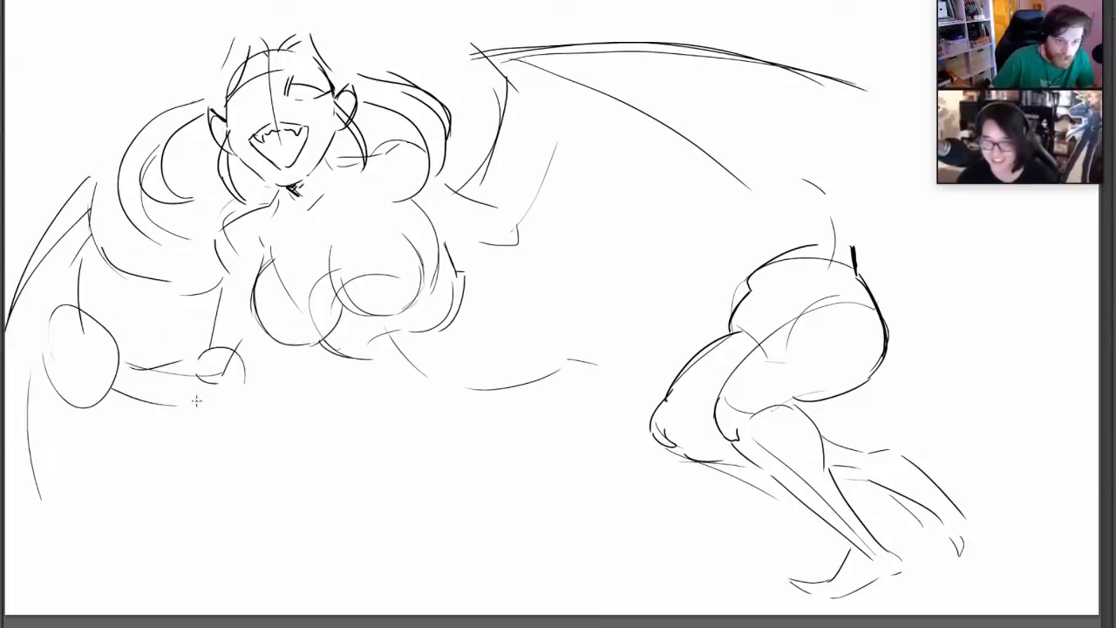
left_click_drag(191, 407, 226, 406)
left_click_drag(260, 340, 245, 376)
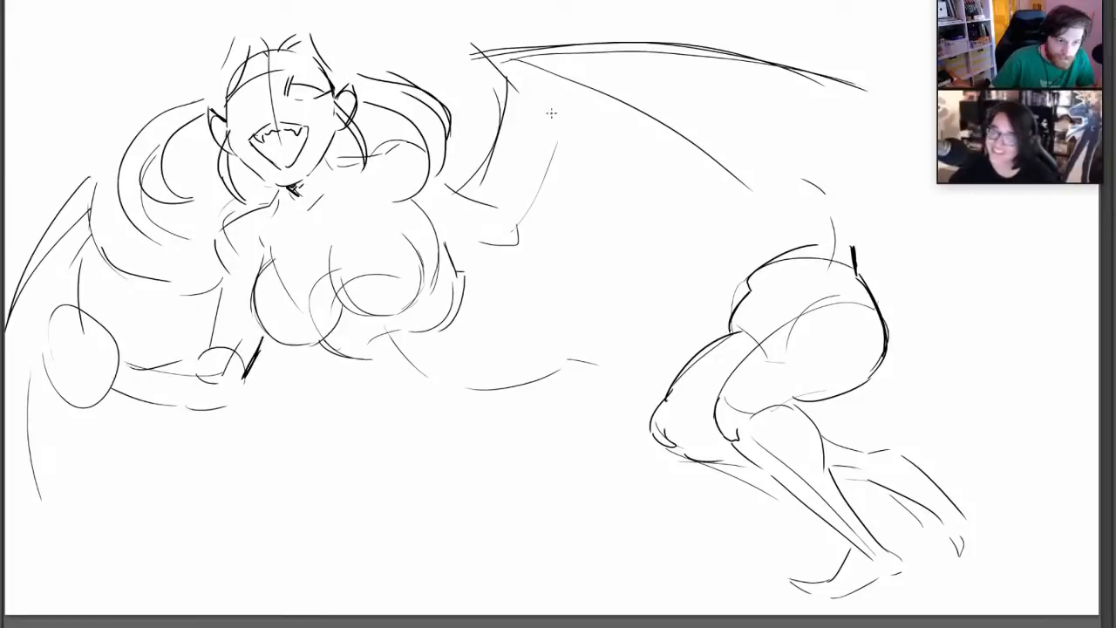
Shape the raised arm with overlapping circles for its hand, redoing a stroke, and darken the chest's underside and far edge
mouse_move(476, 240)
left_mouse_down()
mouse_move(493, 203)
mouse_move(528, 200)
mouse_move(590, 157)
mouse_move(516, 251)
mouse_move(489, 258)
left_mouse_up()
mouse_move(565, 143)
left_mouse_down()
mouse_move(650, 179)
mouse_move(571, 161)
left_mouse_up()
key("ctrl+z")
left_click_drag(637, 85, 596, 98)
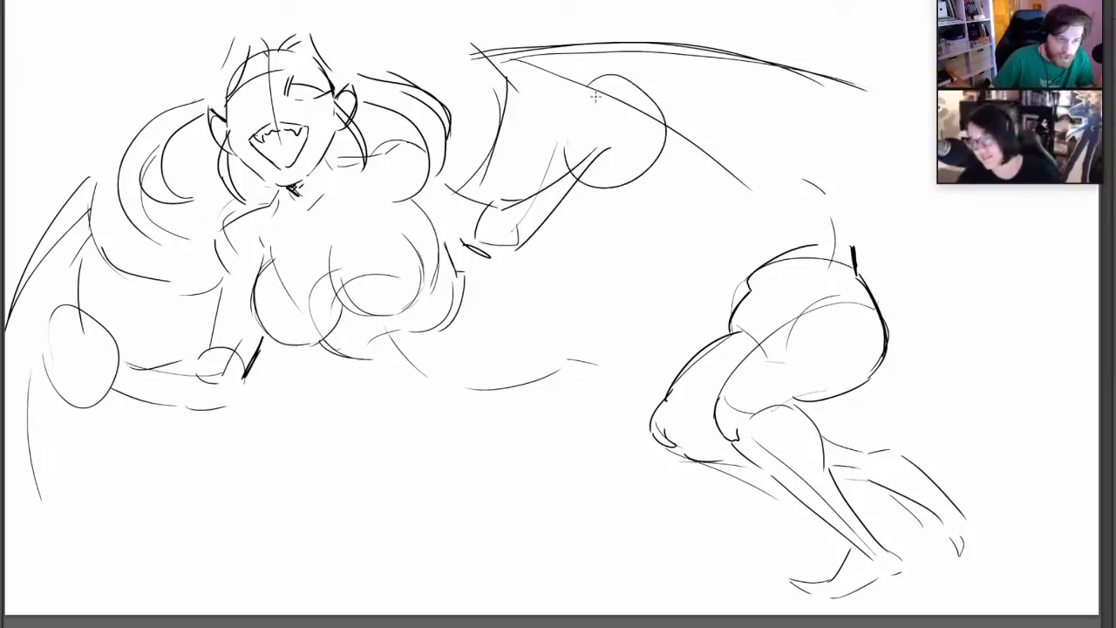
mouse_move(572, 140)
left_mouse_down()
mouse_move(626, 80)
mouse_move(621, 164)
left_mouse_up()
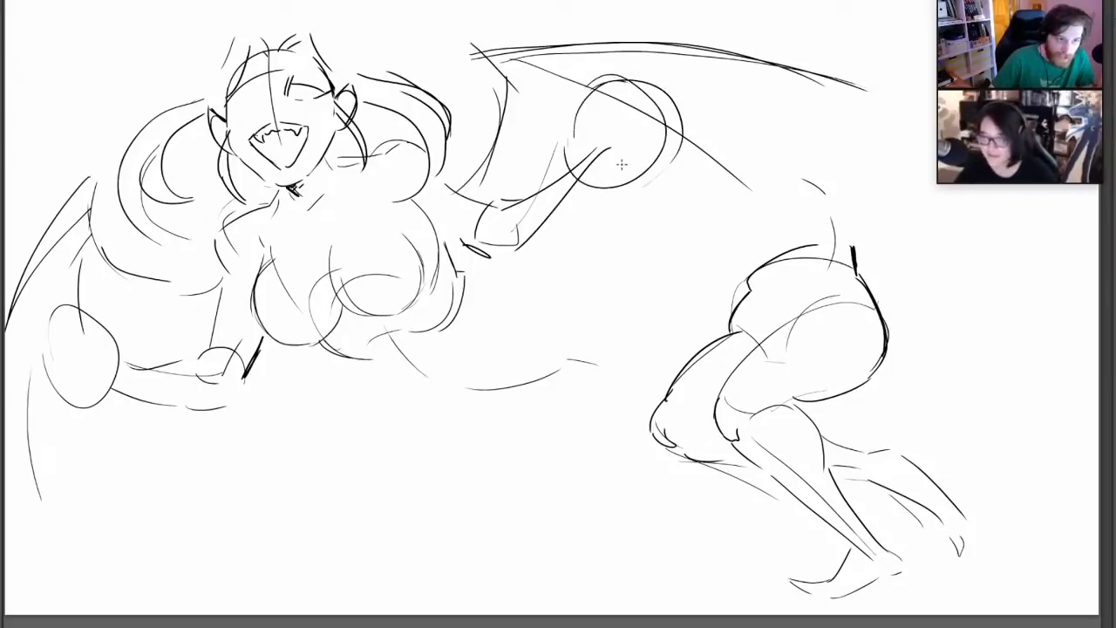
mouse_move(320, 340)
left_mouse_down()
mouse_move(382, 368)
mouse_move(370, 359)
mouse_move(381, 334)
mouse_move(424, 335)
mouse_move(464, 273)
mouse_move(447, 295)
mouse_move(461, 307)
left_mouse_up()
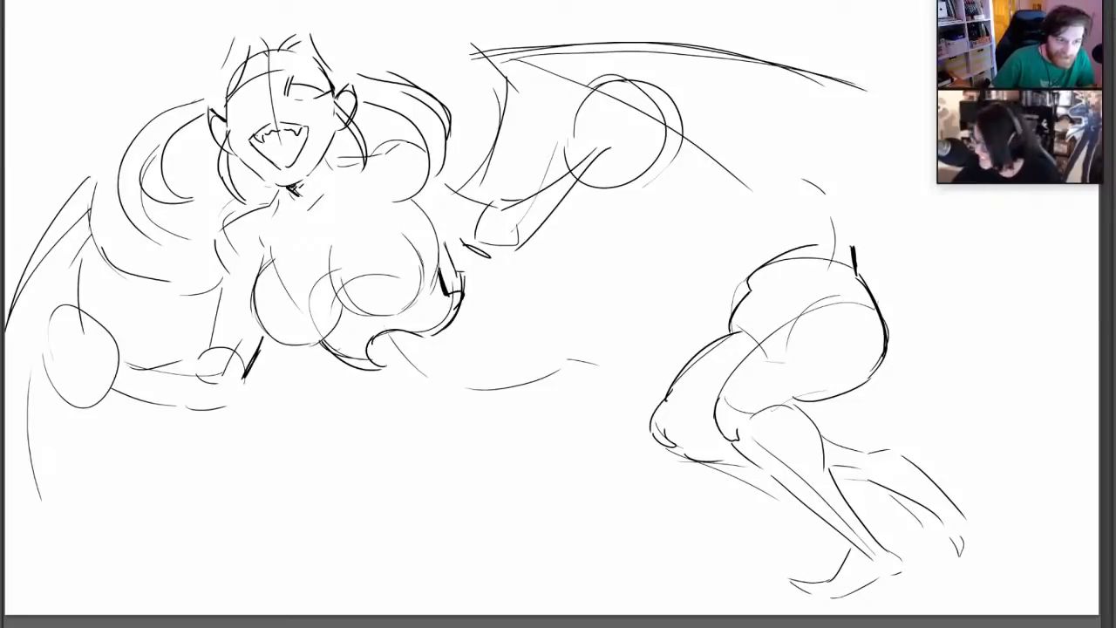
Fade the rough sketch to light grey as an underlay and frame the head for inking
key("3")
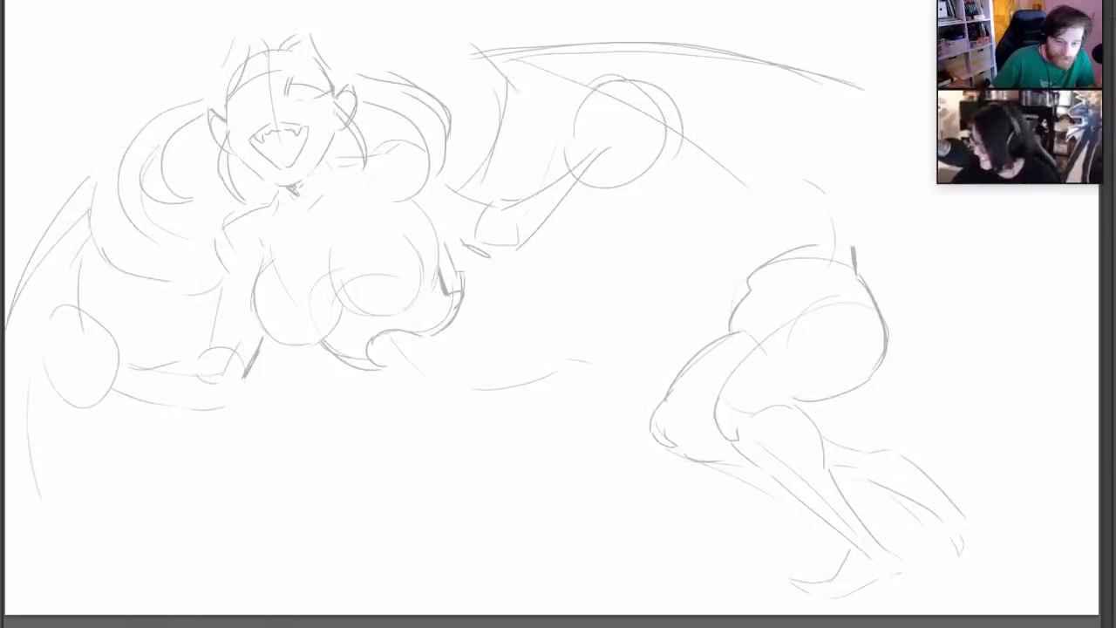
key("ctrl+plus")
key("ctrl+plus")
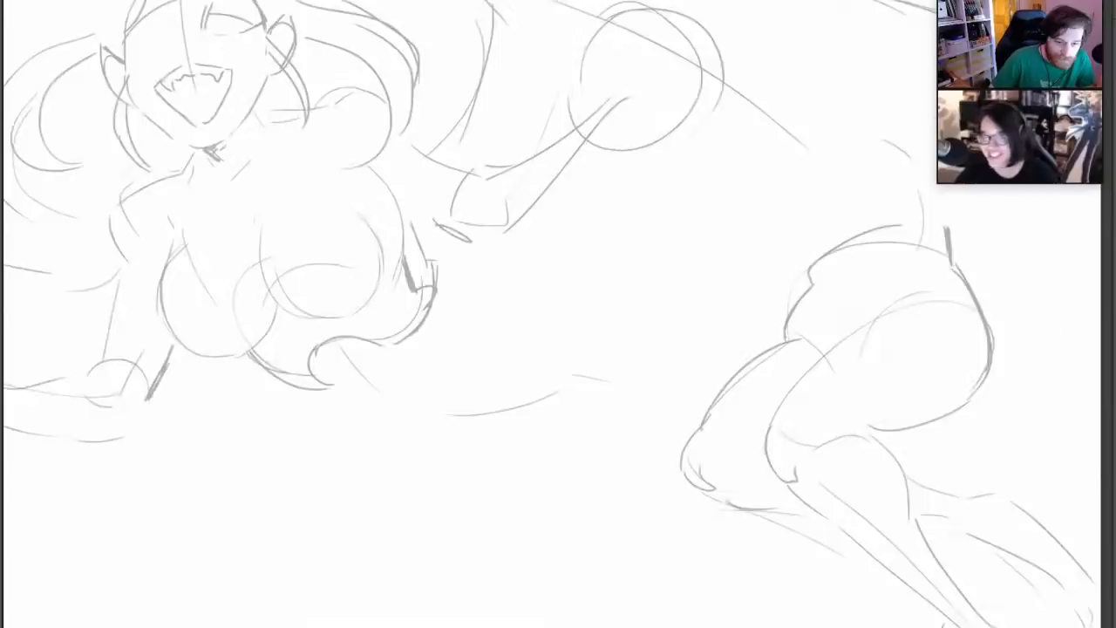
left_click_drag(373, 259, 795, 626)
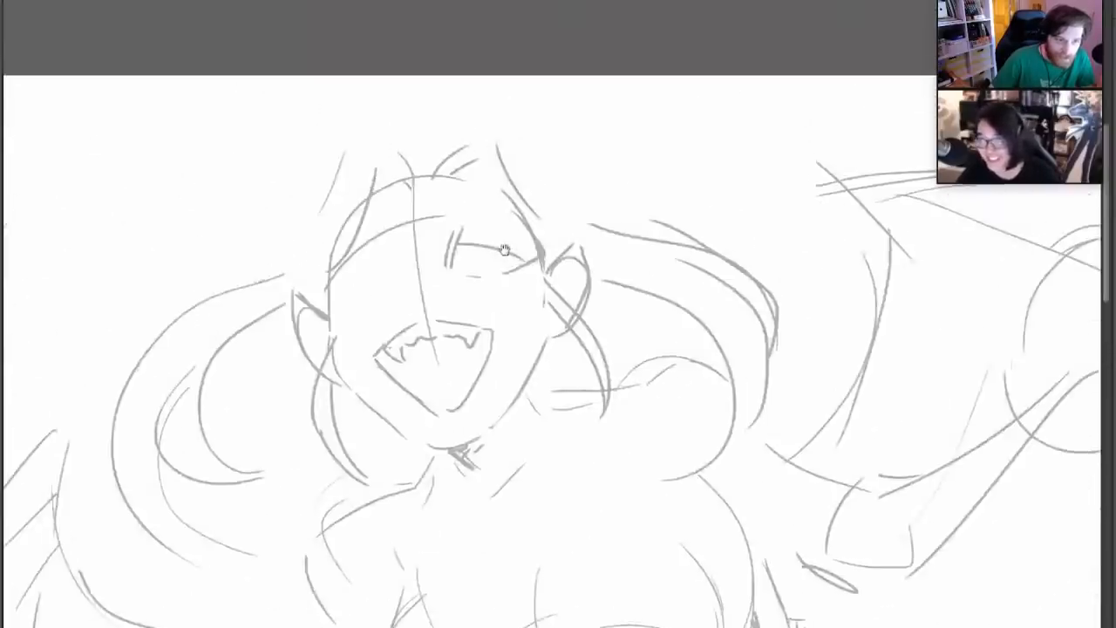
mouse_move(509, 249)
left_mouse_down()
mouse_move(556, 276)
mouse_move(509, 173)
left_mouse_up()
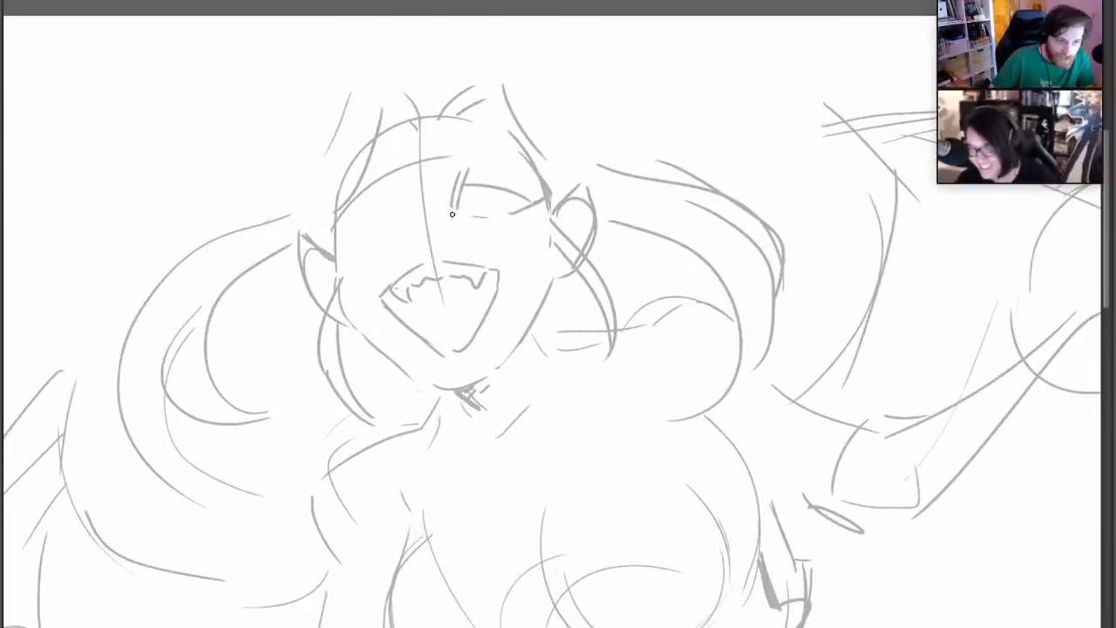
Ink the open eye's inner edge and the curved outline of a round eyepatch over the other eye, undoing unsatisfactory strokes
left_click_drag(452, 214, 469, 175)
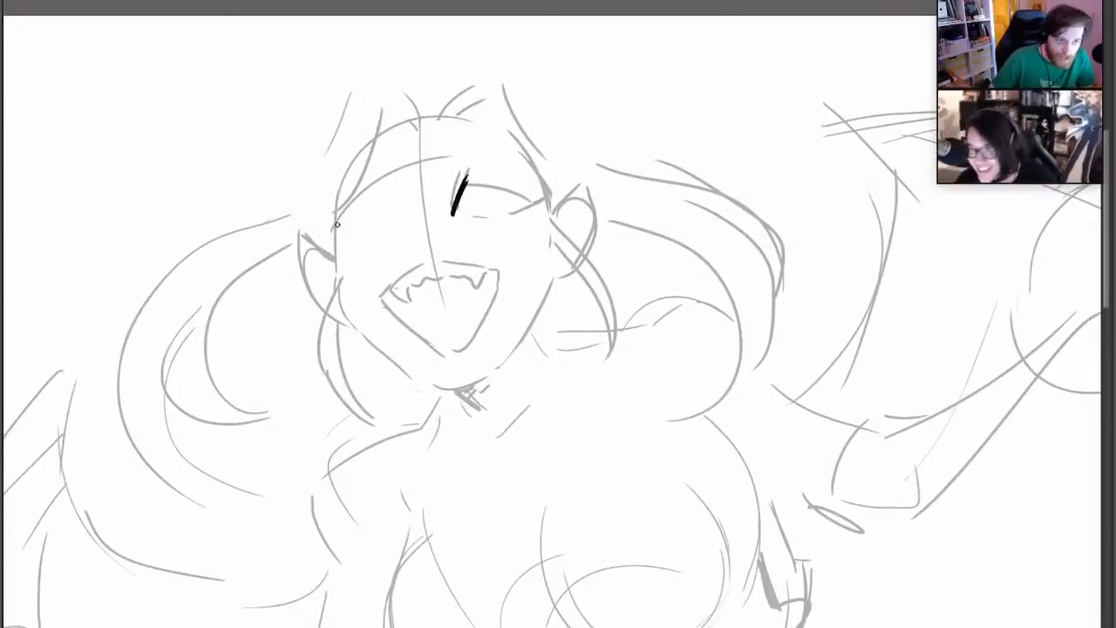
left_click_drag(338, 216, 357, 175)
left_click_drag(369, 169, 406, 193)
left_click_drag(341, 263, 361, 274)
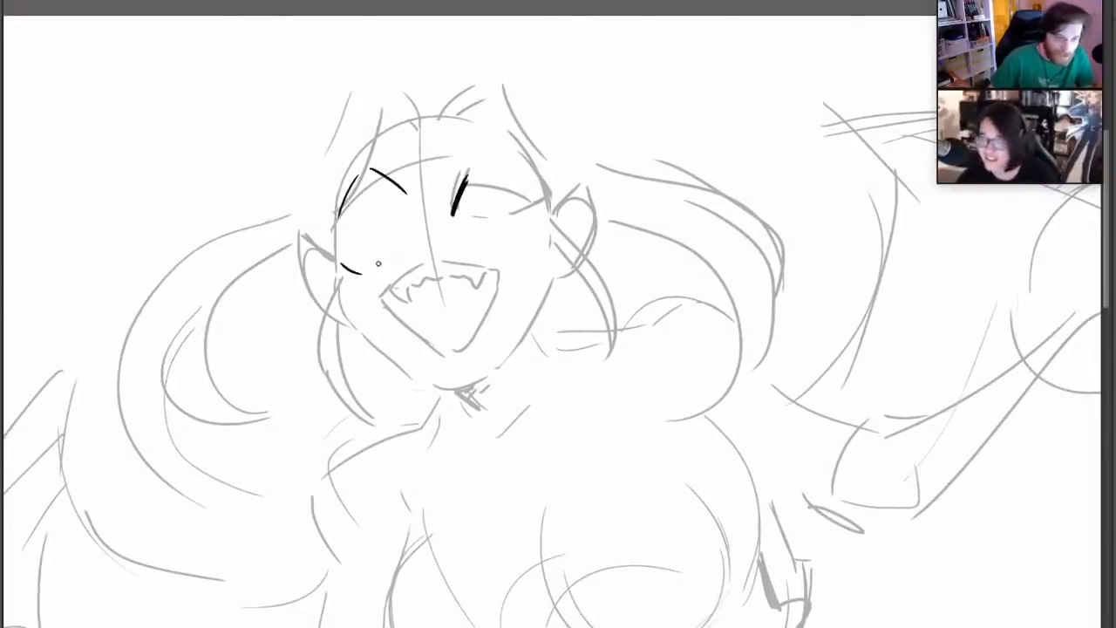
key("ctrl+z")
mouse_move(335, 234)
left_mouse_down()
mouse_move(363, 266)
mouse_move(408, 237)
left_mouse_up()
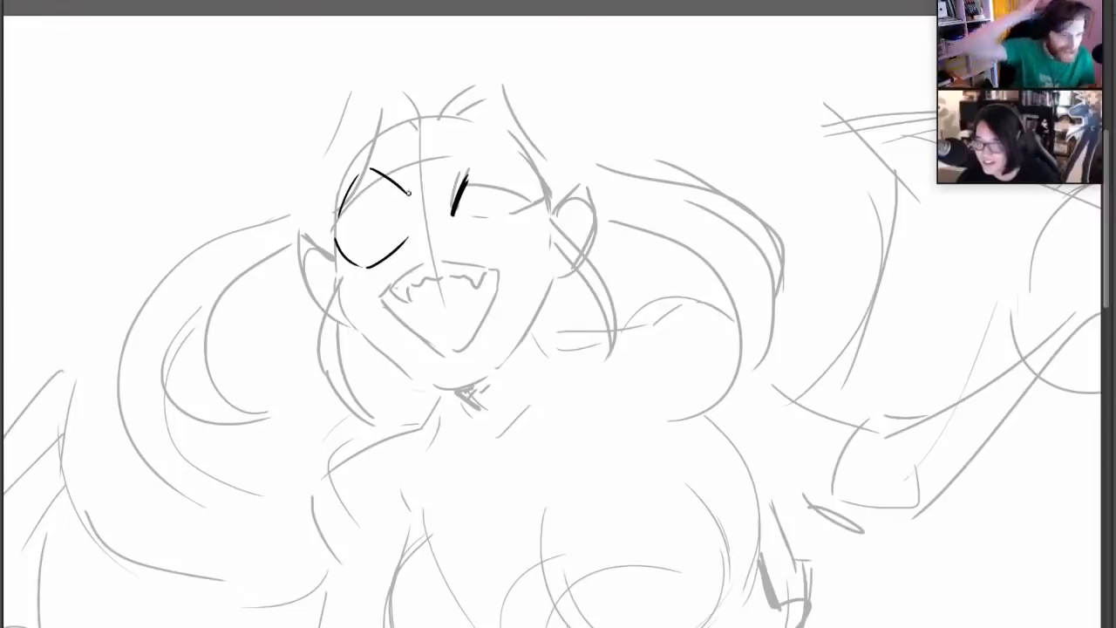
mouse_move(407, 193)
left_mouse_down()
mouse_move(407, 238)
mouse_move(432, 233)
left_mouse_up()
key("ctrl+z")
key("ctrl+z")
Close the eyepatch outline and ink its straps running up over the forehead and down across the cheek
mouse_move(409, 194)
left_mouse_down()
mouse_move(405, 239)
mouse_move(424, 113)
mouse_move(412, 138)
mouse_move(427, 116)
left_mouse_up()
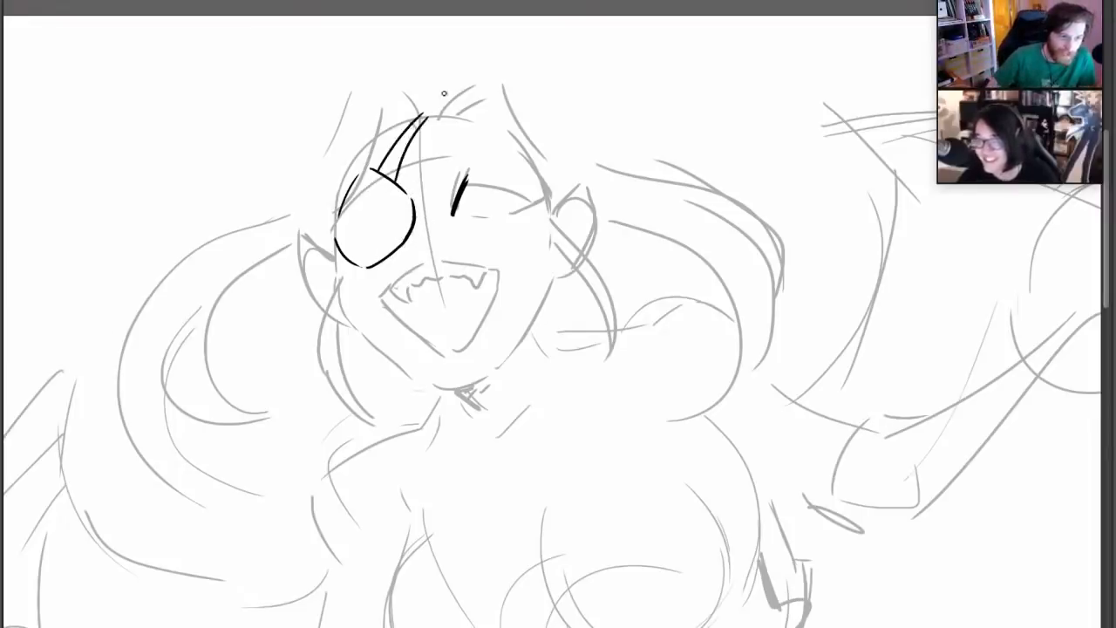
left_click_drag(367, 272, 360, 332)
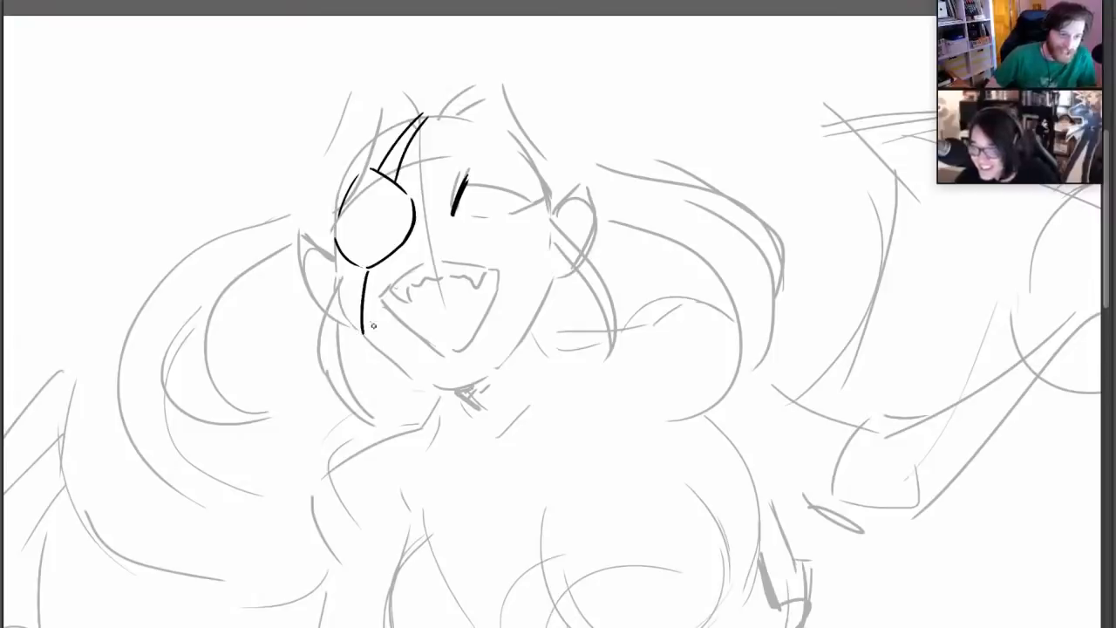
left_click_drag(376, 270, 377, 346)
left_click_drag(407, 189, 422, 130)
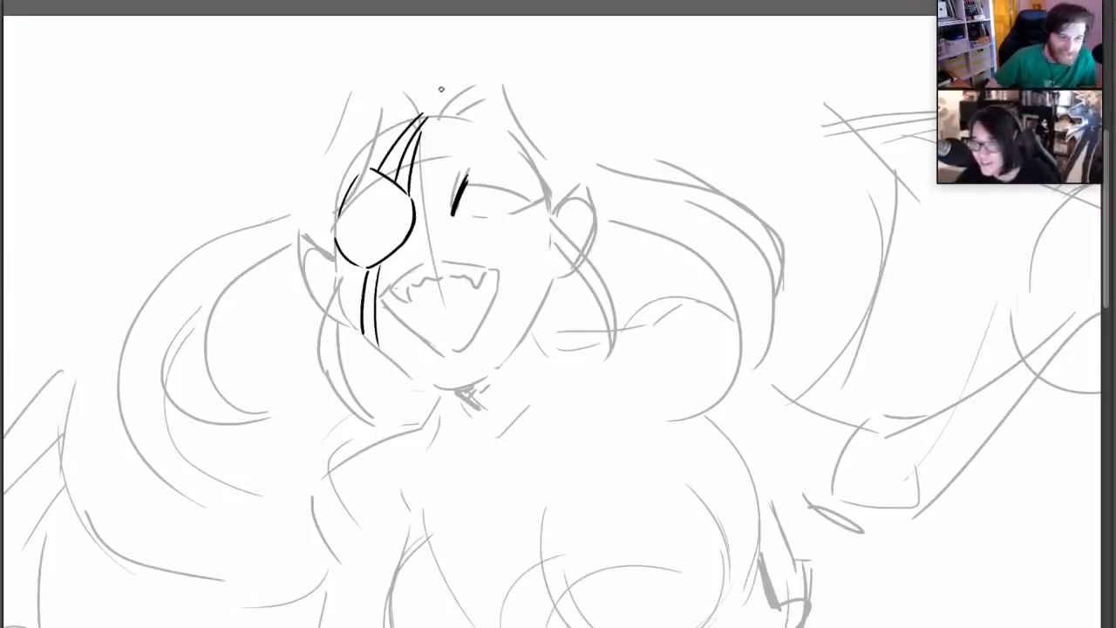
Ink the open eye with lids, lashes, a crease line, a ringed iris and solid black surround, redoing the brow strokes
left_click_drag(465, 183, 534, 202)
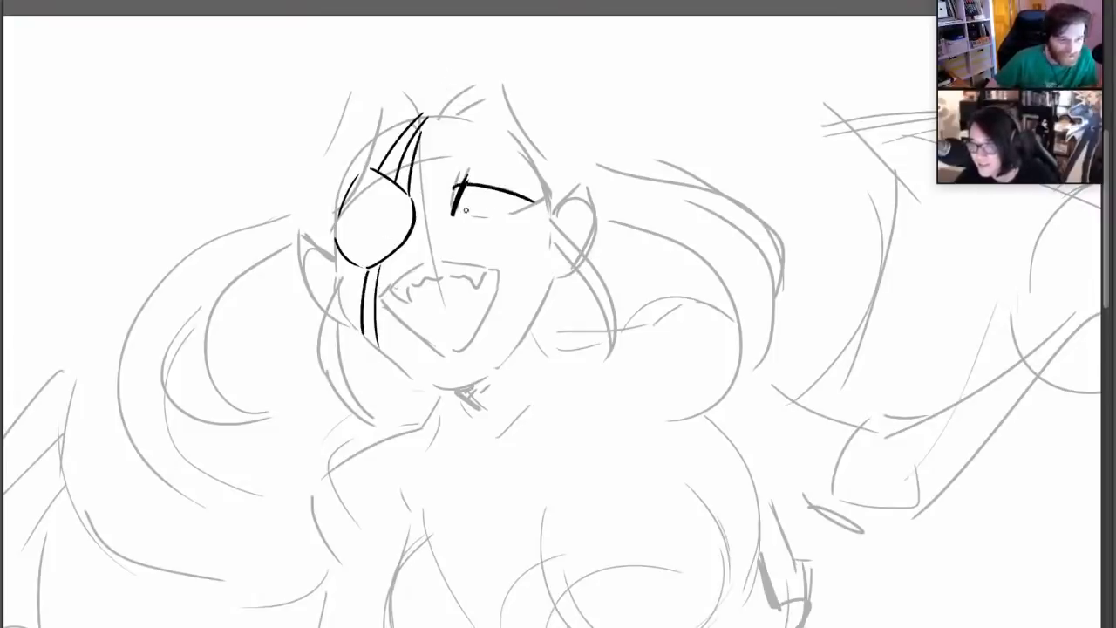
mouse_move(453, 212)
left_mouse_down()
mouse_move(484, 216)
mouse_move(555, 190)
left_mouse_up()
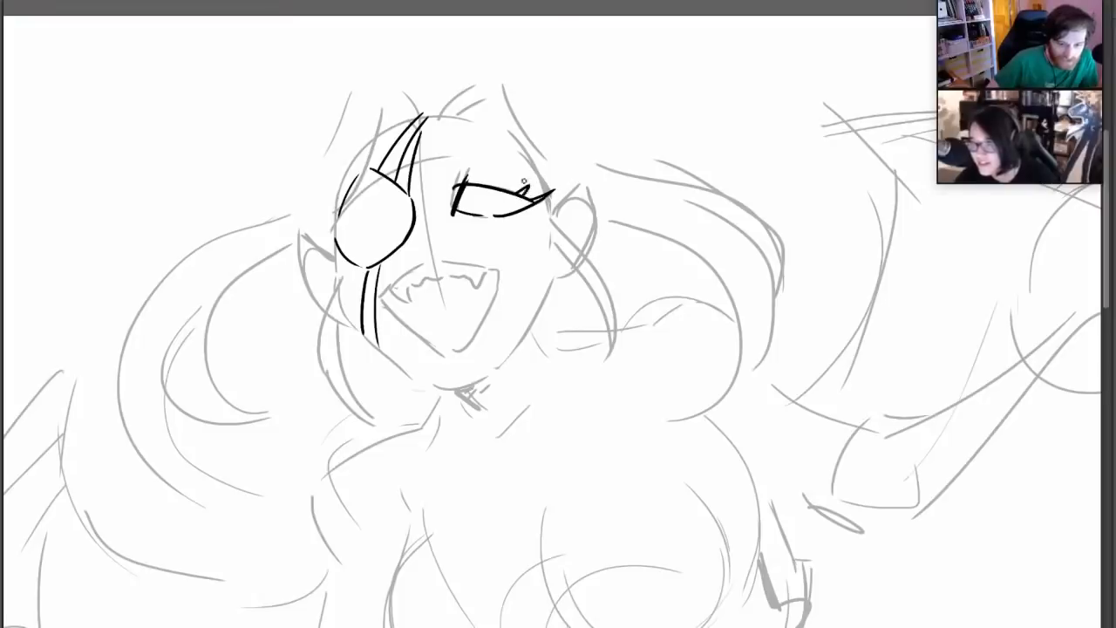
left_click_drag(472, 178, 514, 185)
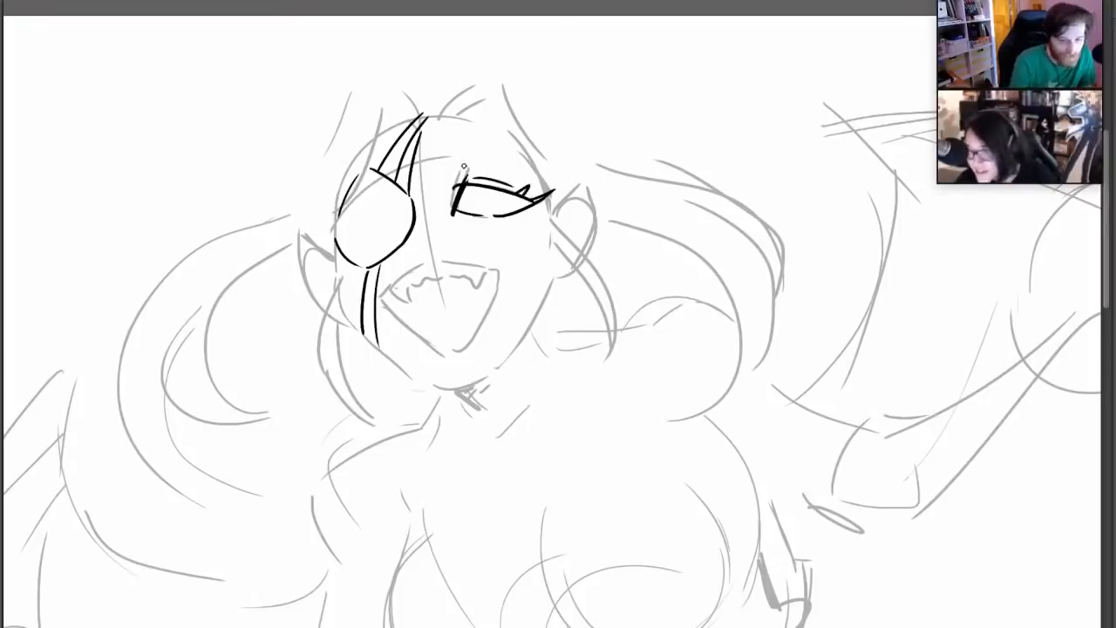
left_click_drag(459, 162, 534, 183)
mouse_move(460, 160)
left_mouse_down()
mouse_move(490, 164)
mouse_move(473, 214)
mouse_move(482, 186)
mouse_move(493, 215)
mouse_move(503, 209)
mouse_move(460, 194)
mouse_move(477, 187)
mouse_move(467, 196)
left_mouse_up()
key("ctrl+z")
key("ctrl+z")
mouse_move(500, 191)
left_mouse_down()
mouse_move(507, 202)
mouse_move(489, 198)
mouse_move(519, 214)
mouse_move(532, 200)
mouse_move(515, 203)
left_mouse_up()
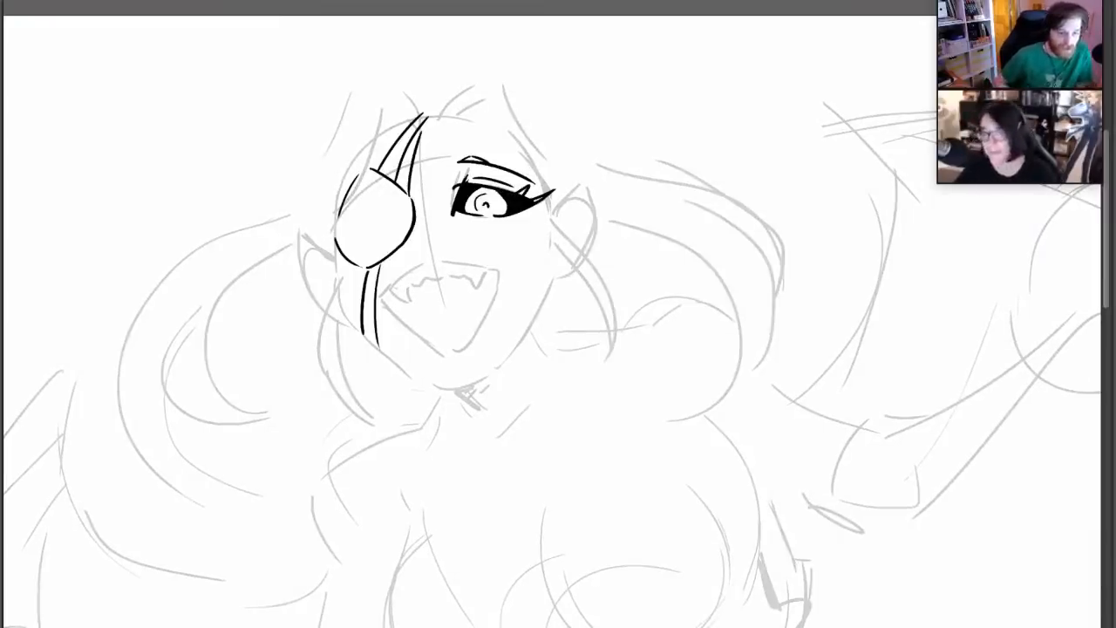
Ink short hair strokes above the forehead and the full outline of the wide-open mouth, redoing its first stroke
mouse_move(399, 91)
left_mouse_down()
mouse_move(420, 116)
mouse_move(448, 81)
mouse_move(459, 93)
left_mouse_up()
left_click_drag(456, 113, 469, 96)
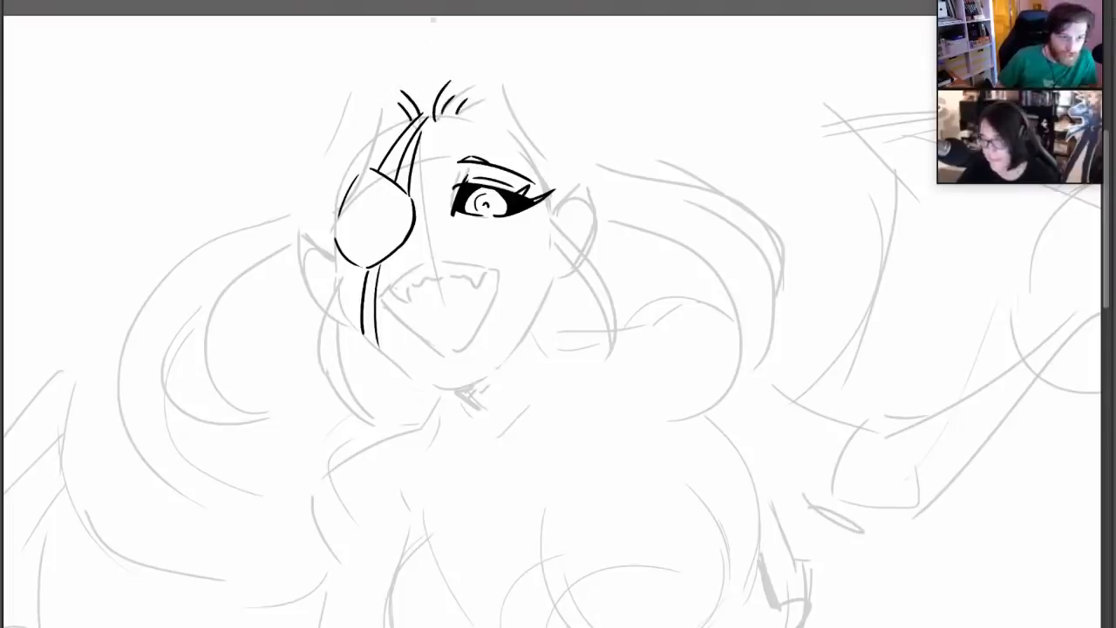
mouse_move(381, 296)
left_mouse_down()
mouse_move(425, 265)
mouse_move(506, 264)
left_mouse_up()
key("ctrl+z")
mouse_move(380, 297)
left_mouse_down()
mouse_move(419, 334)
mouse_move(482, 333)
left_mouse_up()
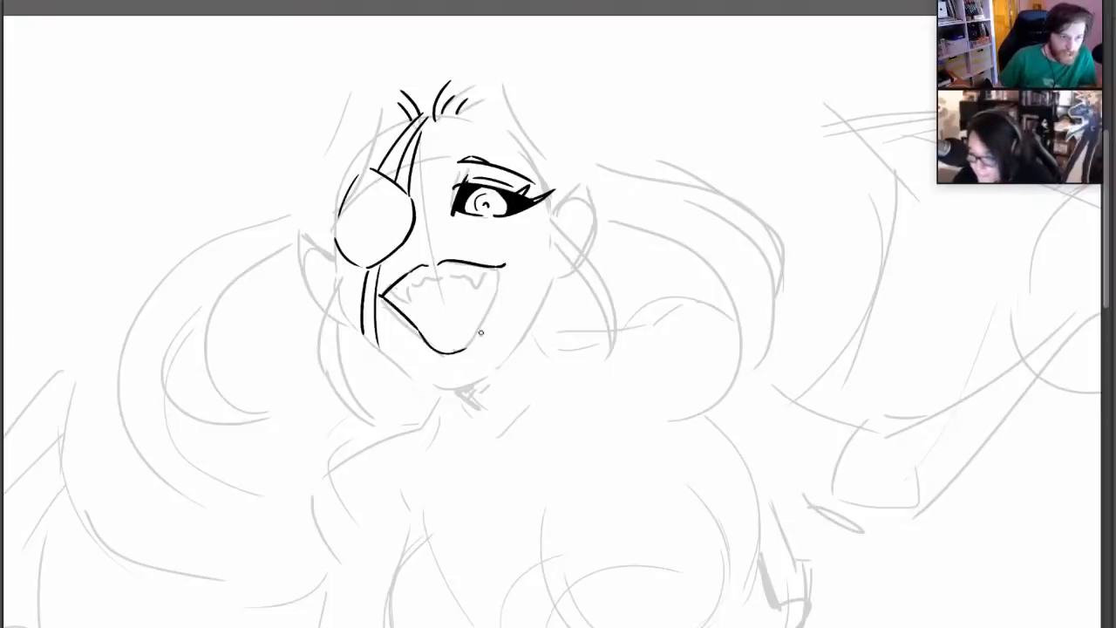
left_click_drag(502, 266, 477, 332)
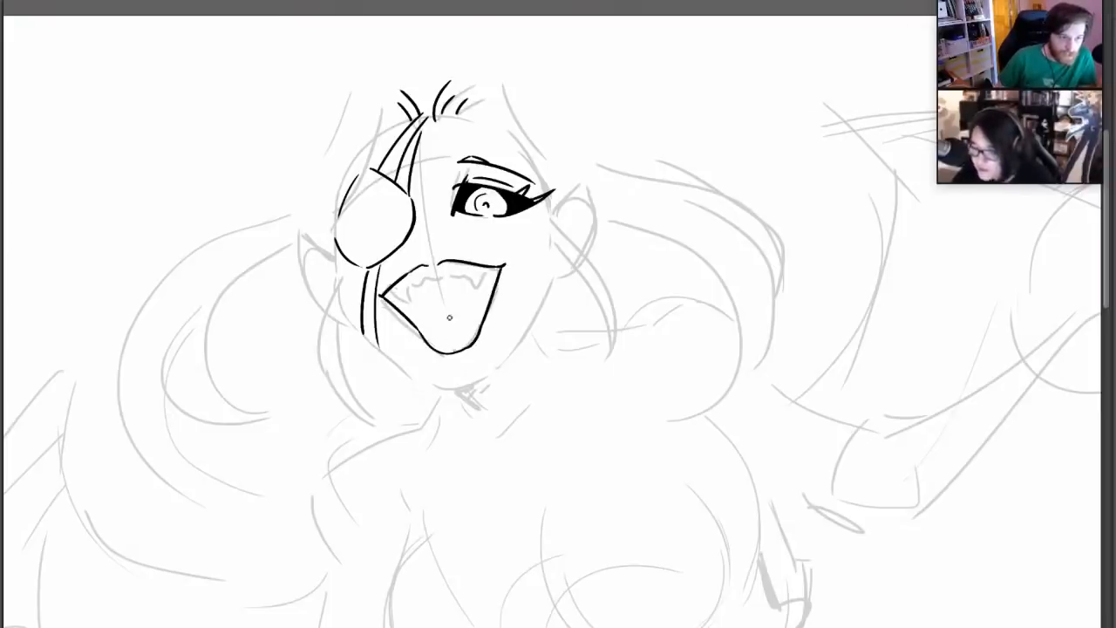
Ink the mouth's interior with jagged upper teeth and fangs, a lower tooth row, a tongue and a solid black throat
mouse_move(390, 293)
left_mouse_down()
mouse_move(409, 300)
mouse_move(417, 281)
mouse_move(446, 274)
mouse_move(489, 285)
mouse_move(495, 264)
left_mouse_up()
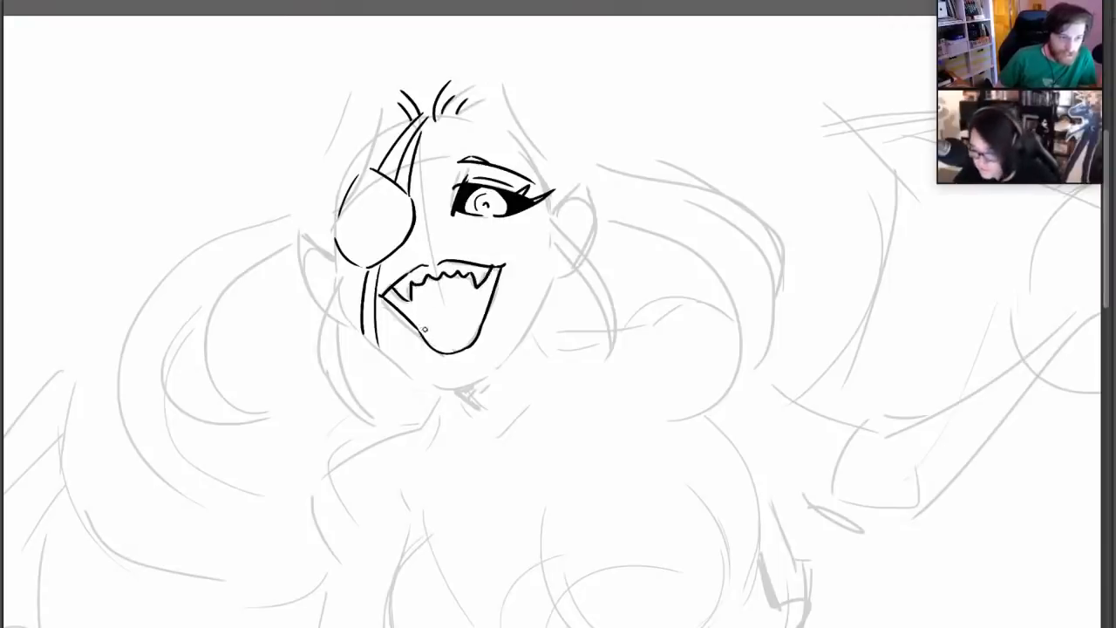
mouse_move(425, 330)
left_mouse_down()
mouse_move(441, 345)
mouse_move(472, 332)
mouse_move(464, 300)
mouse_move(434, 304)
mouse_move(449, 298)
mouse_move(471, 301)
mouse_move(479, 319)
mouse_move(433, 285)
mouse_move(467, 300)
left_mouse_up()
key("ctrl+z")
mouse_move(464, 291)
left_mouse_down()
mouse_move(426, 299)
mouse_move(465, 295)
left_mouse_up()
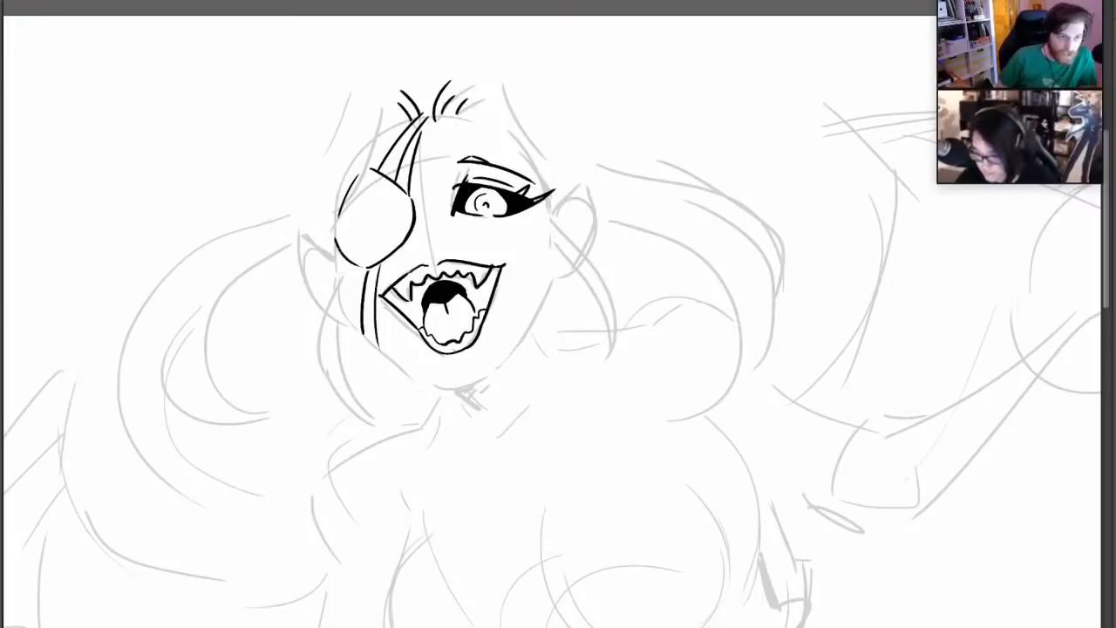
Ink the face contour from the eyepatch side around the jaw and chin up to the open eye, redoing the cheek stroke
mouse_move(341, 249)
left_mouse_down()
mouse_move(337, 300)
mouse_move(410, 378)
mouse_move(489, 376)
mouse_move(540, 307)
left_mouse_up()
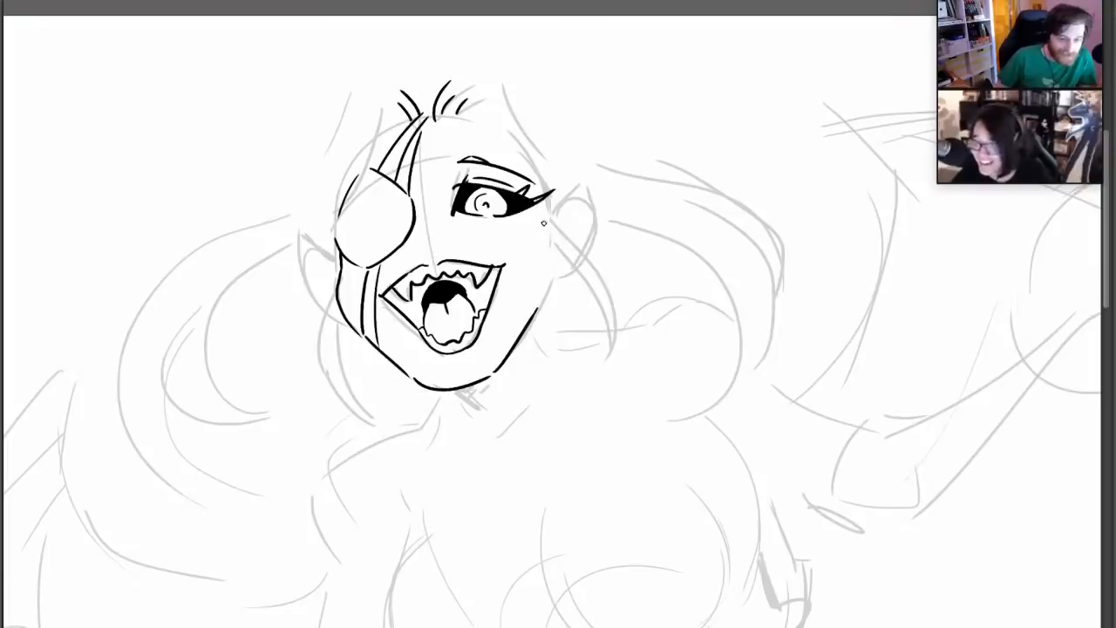
left_click_drag(545, 200, 549, 223)
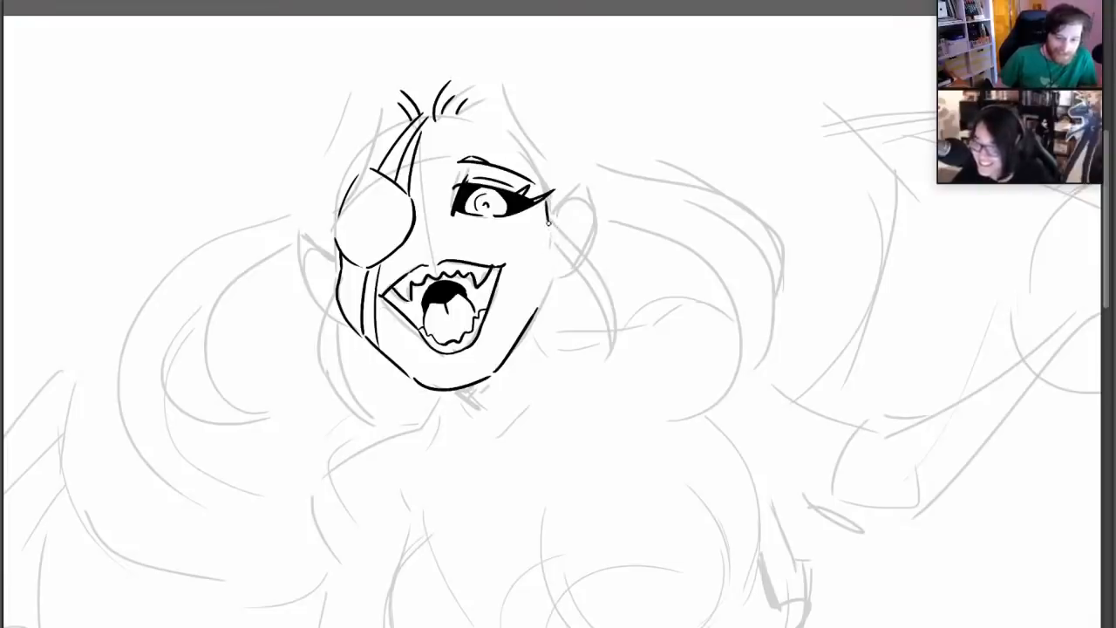
left_click_drag(550, 233, 539, 316)
key("ctrl+z")
key("ctrl+z")
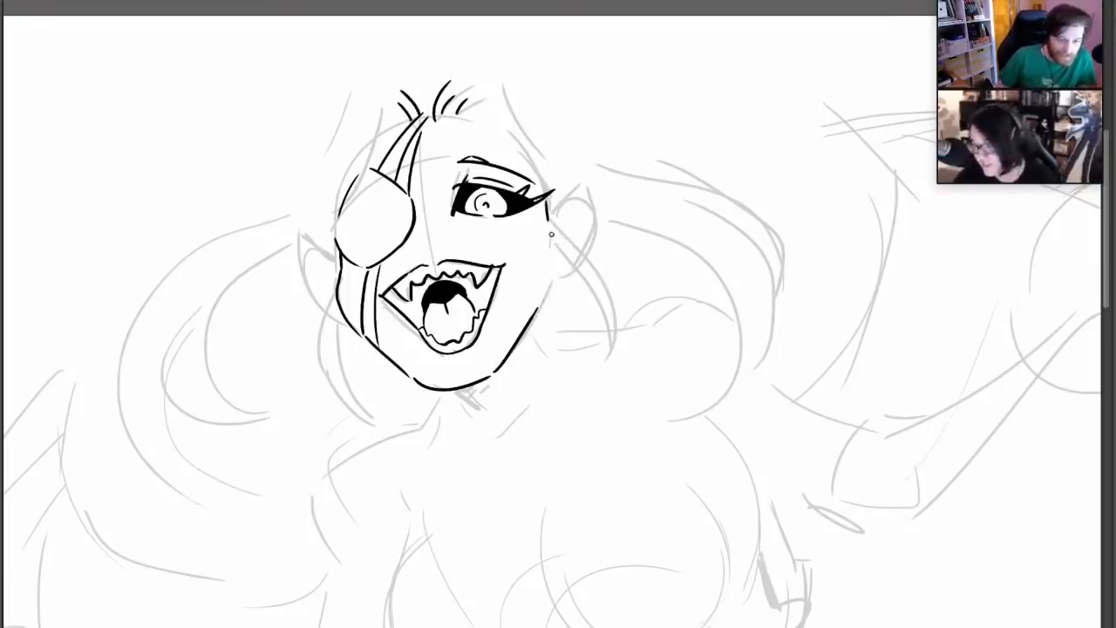
left_click_drag(550, 233, 539, 310)
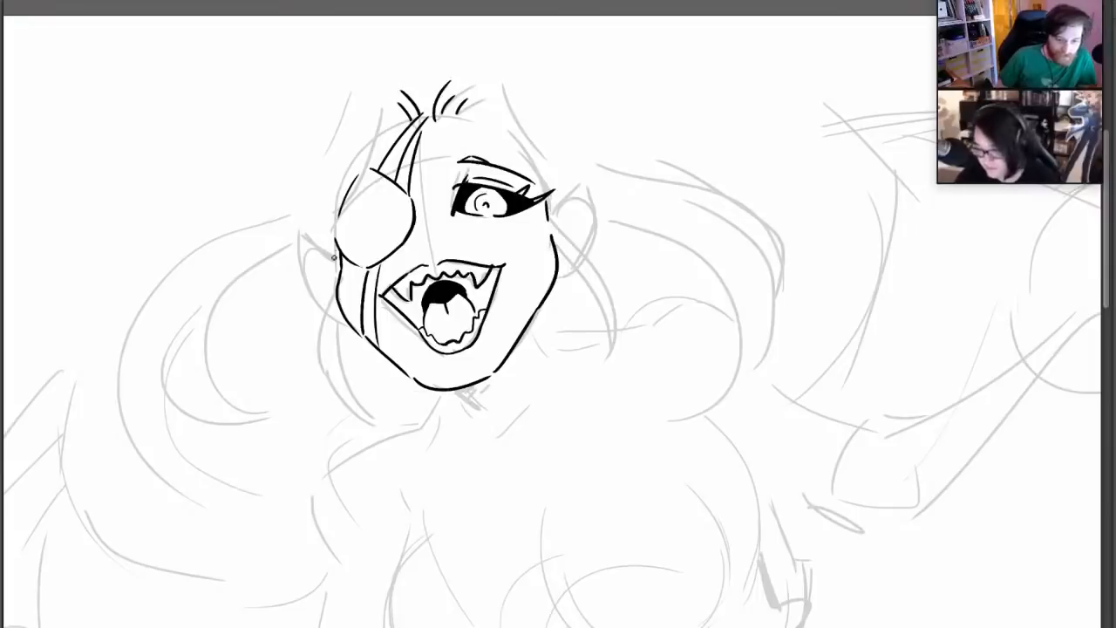
Ink a long, curl-ended lock of hair hanging beside each side of the face
mouse_move(333, 256)
left_mouse_down()
mouse_move(337, 418)
mouse_move(359, 416)
mouse_move(347, 394)
mouse_move(331, 401)
mouse_move(359, 404)
mouse_move(332, 313)
left_mouse_up()
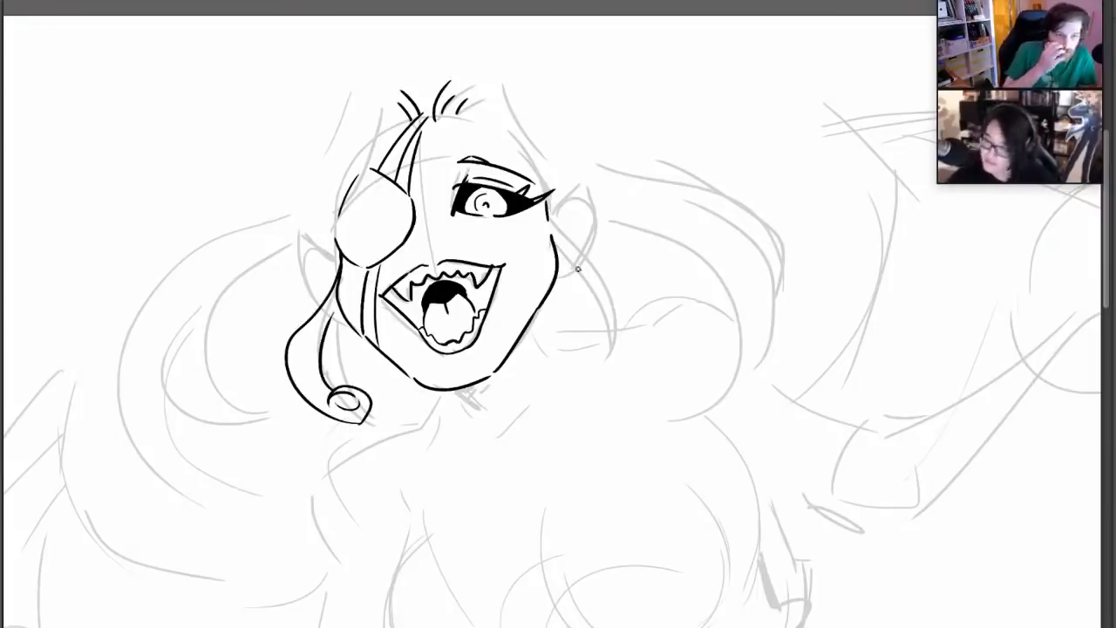
mouse_move(554, 220)
left_mouse_down()
mouse_move(596, 271)
mouse_move(589, 391)
left_mouse_up()
mouse_move(559, 247)
left_mouse_down()
mouse_move(602, 323)
mouse_move(597, 365)
mouse_move(600, 341)
mouse_move(571, 347)
mouse_move(578, 364)
mouse_move(574, 356)
mouse_move(608, 380)
left_mouse_up()
Ink both pointed ears with inner folds and a small lobe stroke, redoing the edge of the ear beside the open eye
mouse_move(317, 234)
left_mouse_down()
mouse_move(320, 305)
mouse_move(314, 248)
mouse_move(333, 254)
left_mouse_up()
left_click_drag(338, 316, 347, 320)
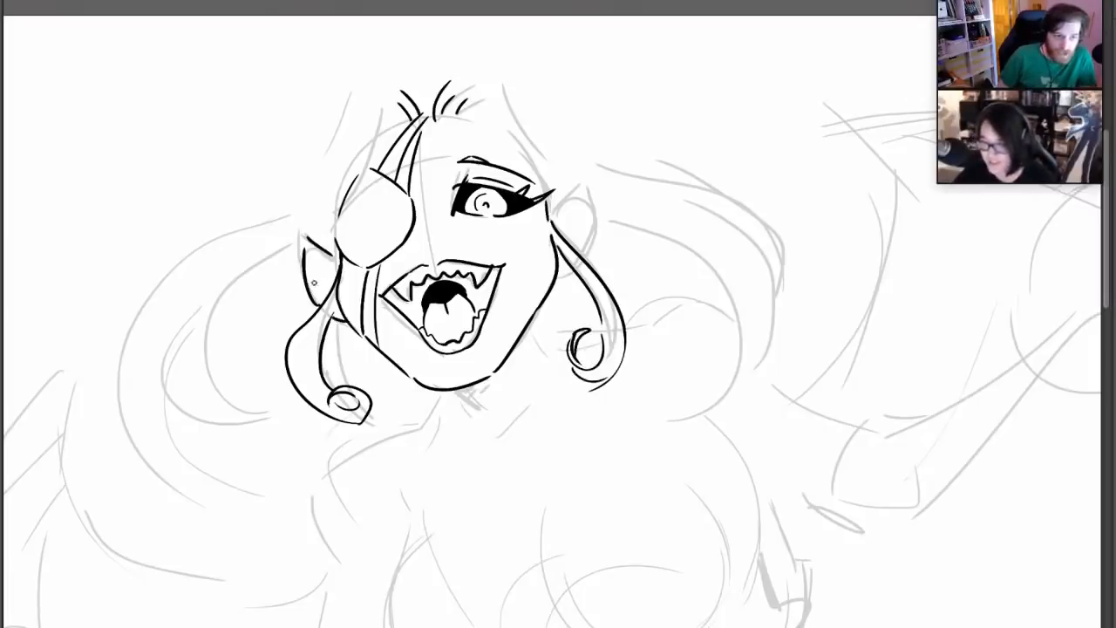
left_click_drag(310, 250, 328, 294)
mouse_move(552, 218)
left_mouse_down()
mouse_move(586, 185)
mouse_move(582, 245)
left_mouse_up()
mouse_move(587, 187)
left_mouse_down()
mouse_move(582, 242)
mouse_move(579, 203)
left_mouse_up()
key("ctrl+z")
left_click_drag(579, 203, 566, 226)
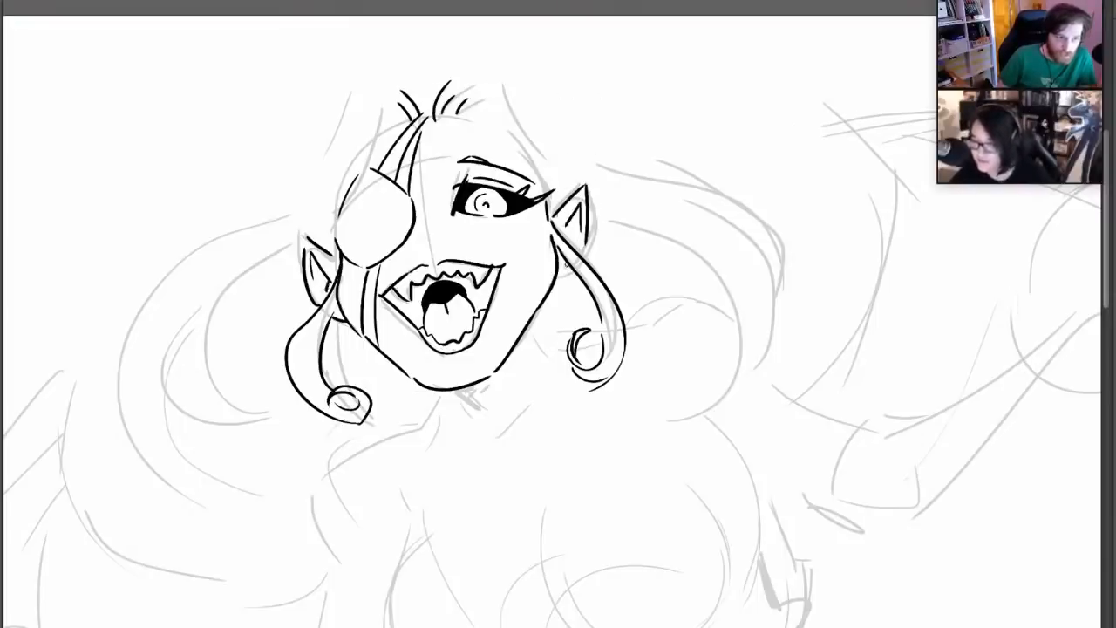
left_click_drag(568, 264, 558, 277)
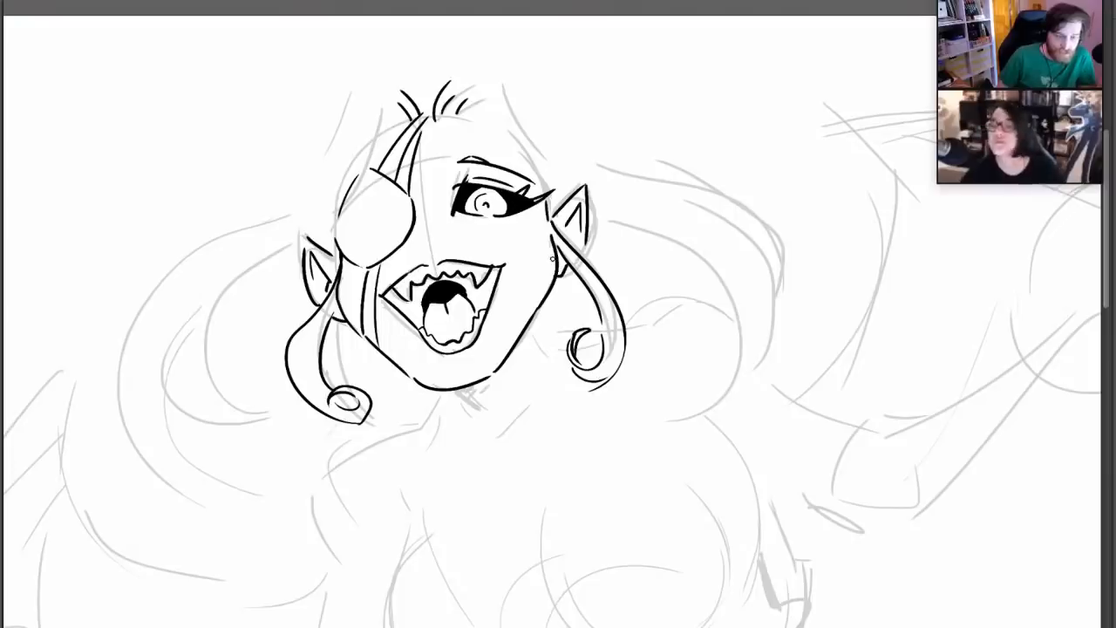
Lengthen both ears into sharper, taller points and erase the old edges left inside them
mouse_move(299, 198)
left_mouse_down()
mouse_move(308, 269)
mouse_move(328, 251)
left_mouse_up()
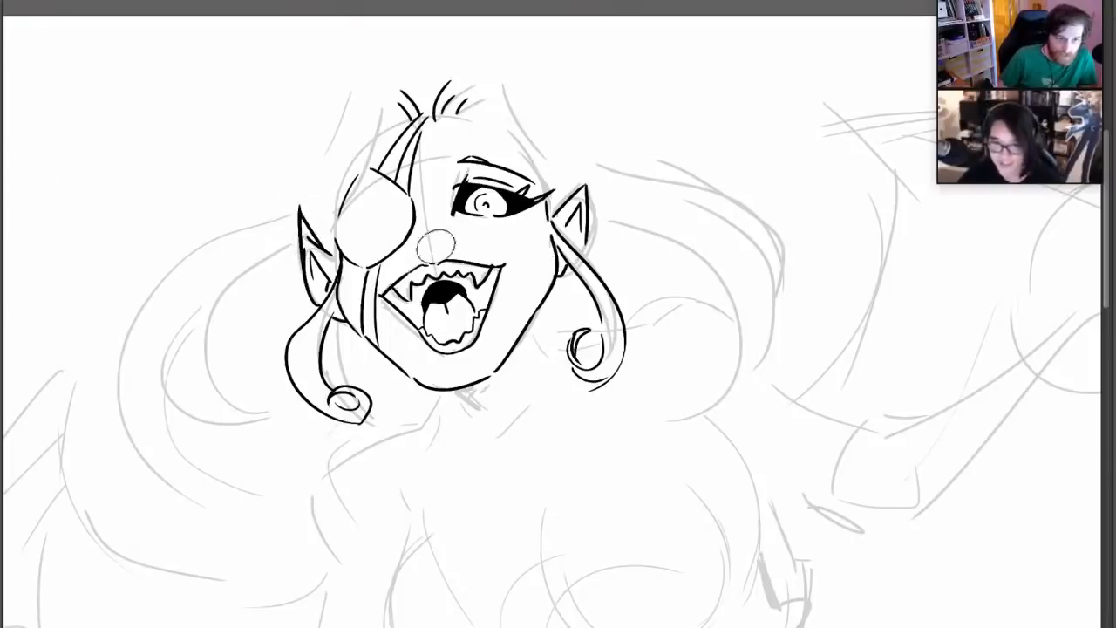
right_click(494, 249)
left_click(528, 280)
left_click_drag(308, 236, 322, 248)
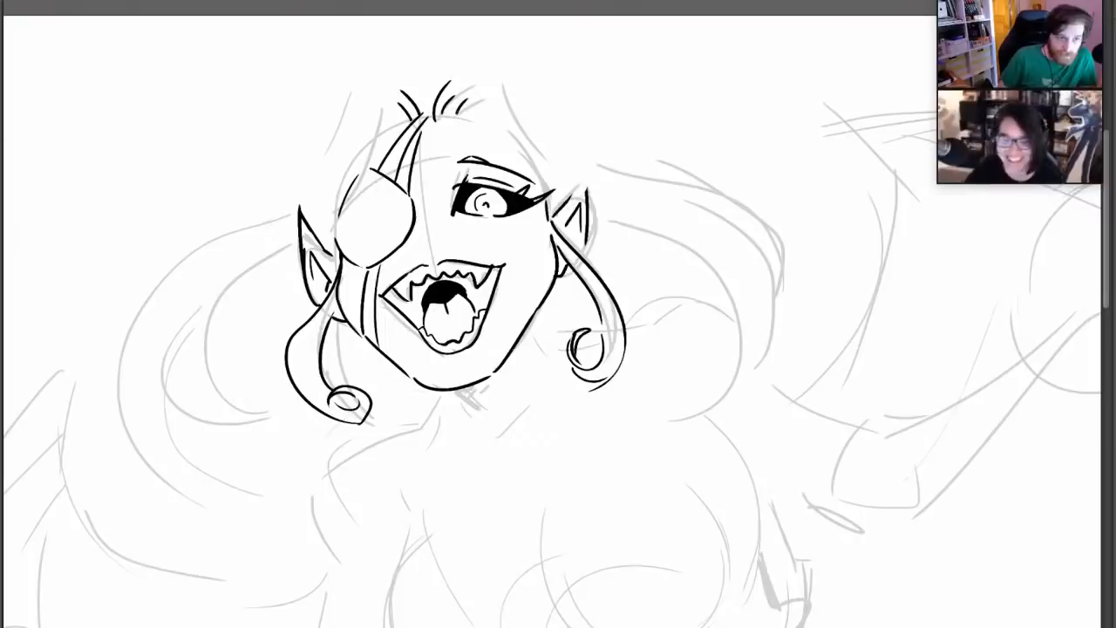
mouse_move(586, 172)
left_mouse_down()
mouse_move(563, 207)
mouse_move(589, 207)
left_mouse_up()
key("ctrl+z")
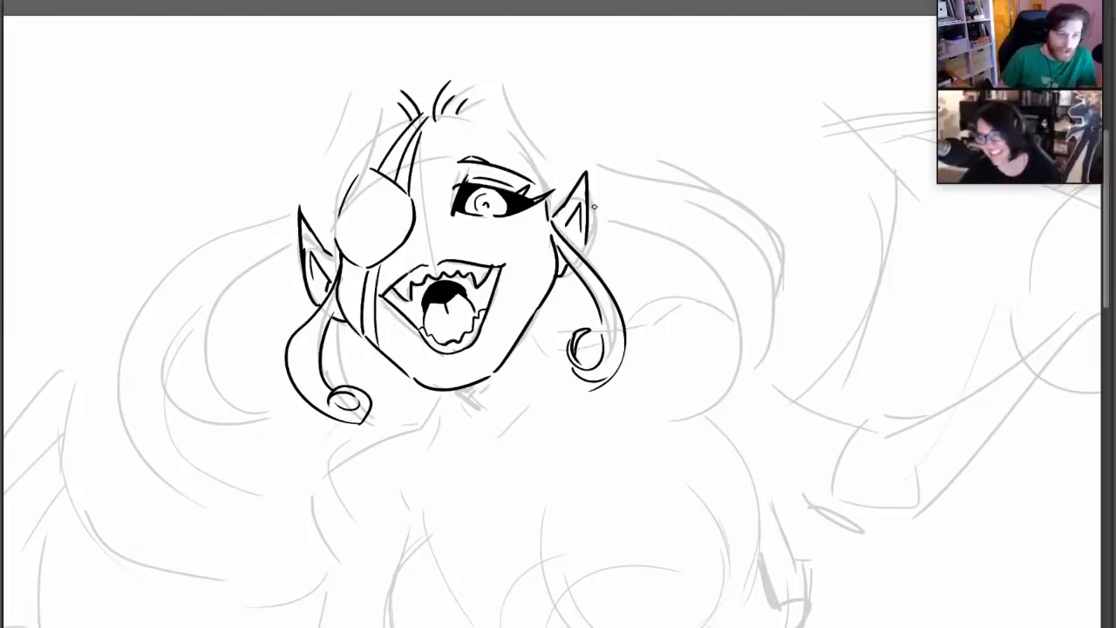
Ink the large sweeping pigtail on the eyepatch side with its inner strands and curled ends
mouse_move(361, 92)
left_mouse_down()
mouse_move(331, 153)
mouse_move(288, 181)
mouse_move(290, 517)
mouse_move(249, 477)
mouse_move(274, 484)
mouse_move(164, 449)
mouse_move(208, 275)
left_mouse_up()
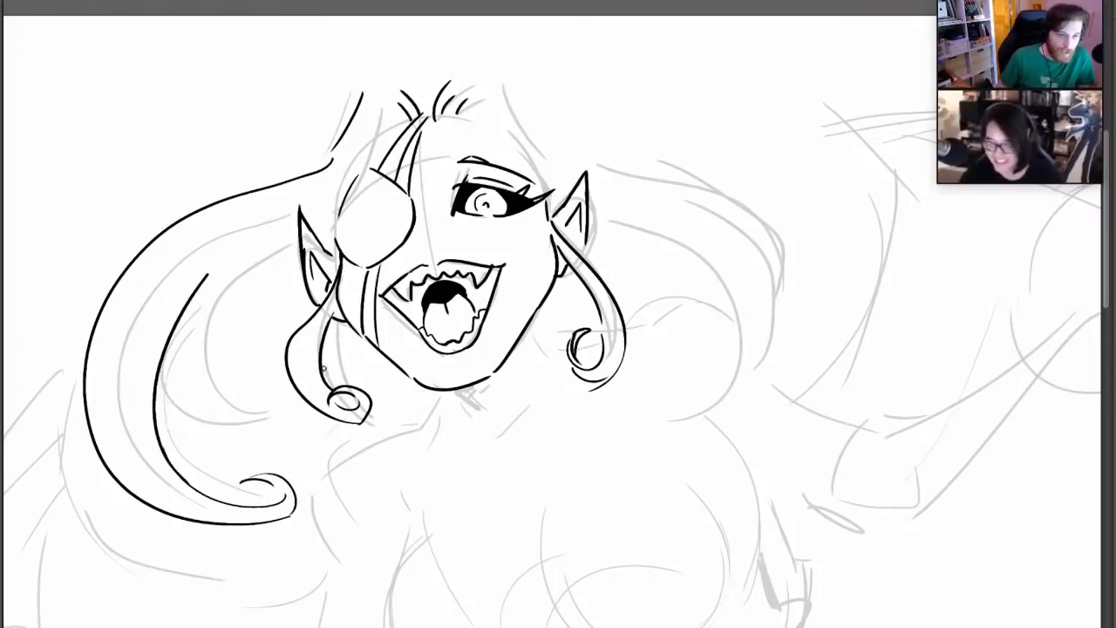
mouse_move(167, 385)
left_mouse_down()
mouse_move(261, 405)
mouse_move(258, 251)
left_mouse_up()
mouse_move(147, 343)
left_mouse_down()
mouse_move(266, 236)
mouse_move(224, 377)
mouse_move(258, 411)
left_mouse_up()
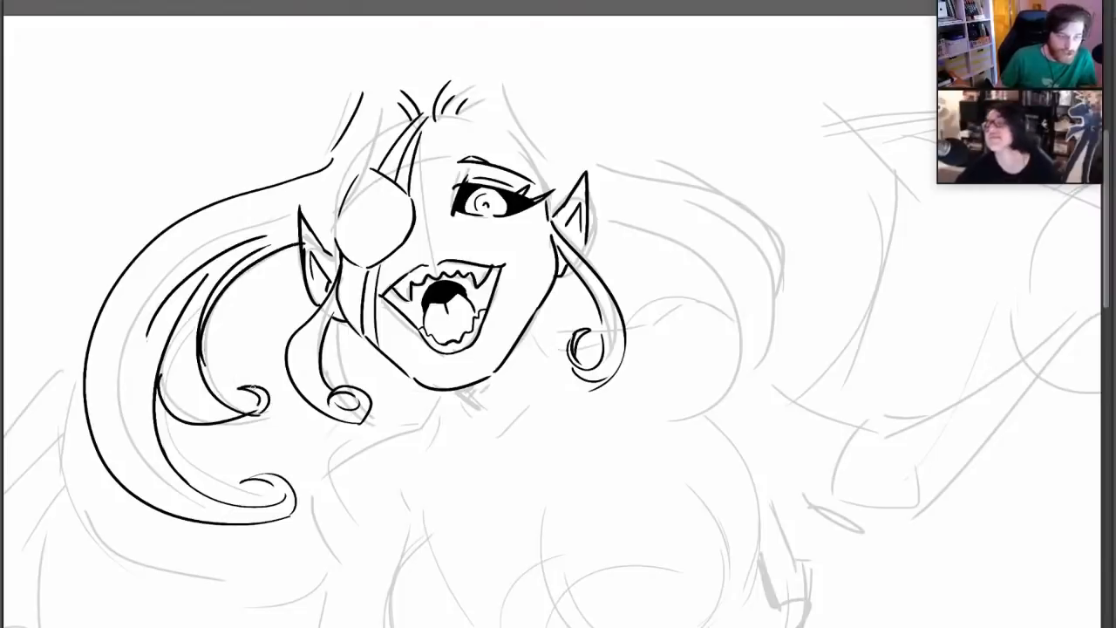
Ink the hair swept back from the parting on both sides of the forehead, including the raised crown edges
left_click_drag(367, 92, 416, 115)
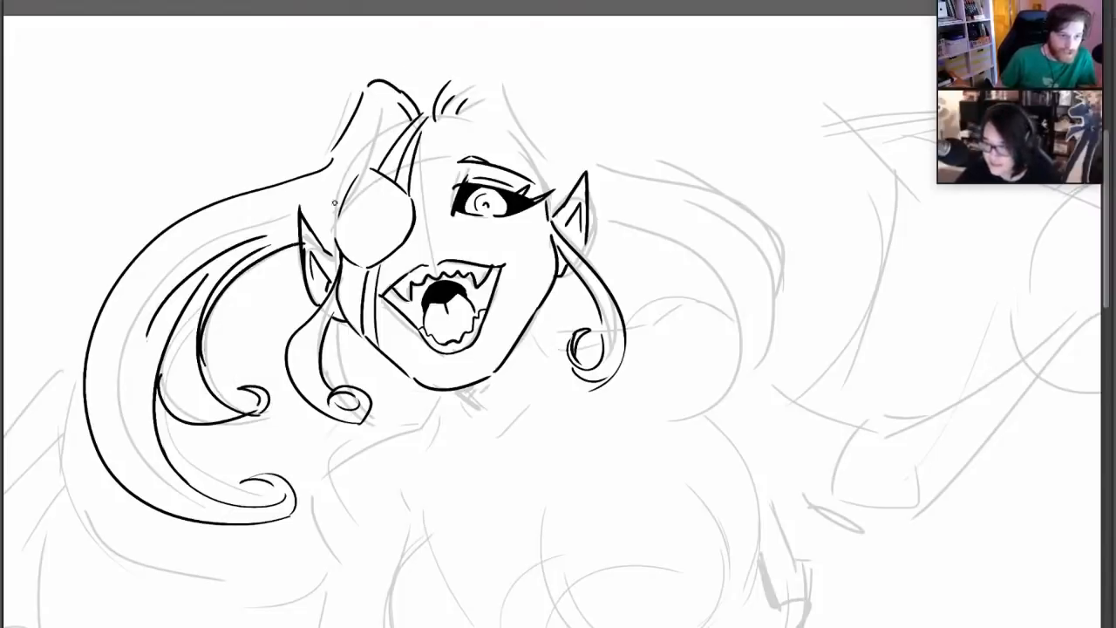
mouse_move(322, 233)
left_mouse_down()
mouse_move(377, 159)
mouse_move(382, 122)
mouse_move(391, 140)
left_mouse_up()
mouse_move(479, 92)
left_mouse_down()
mouse_move(481, 121)
mouse_move(526, 176)
left_mouse_up()
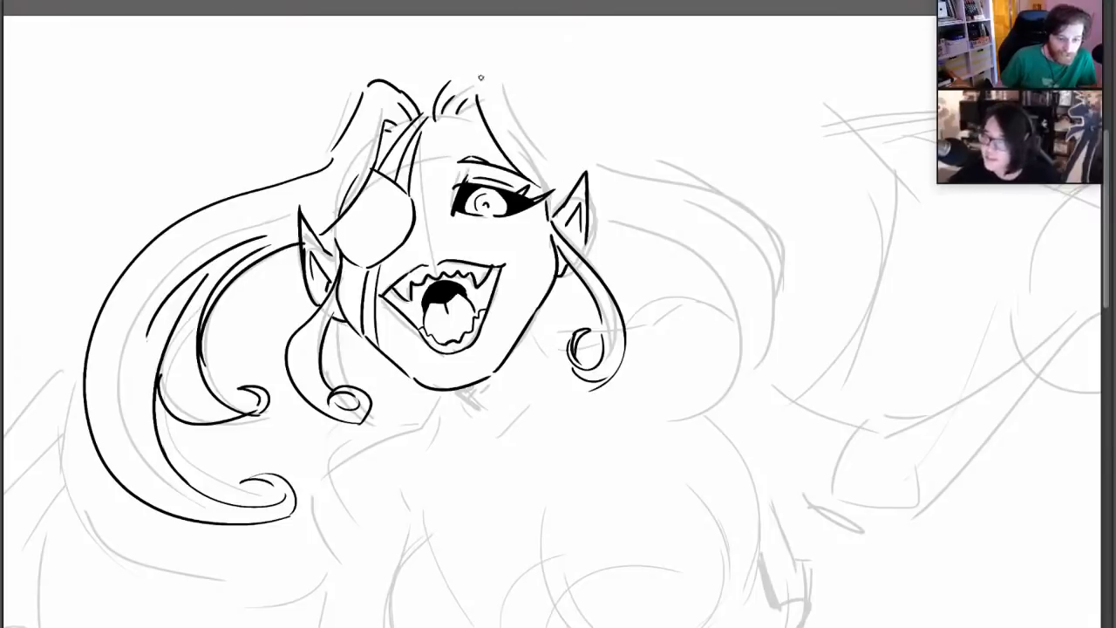
mouse_move(466, 69)
left_mouse_down()
mouse_move(508, 99)
mouse_move(538, 148)
left_mouse_up()
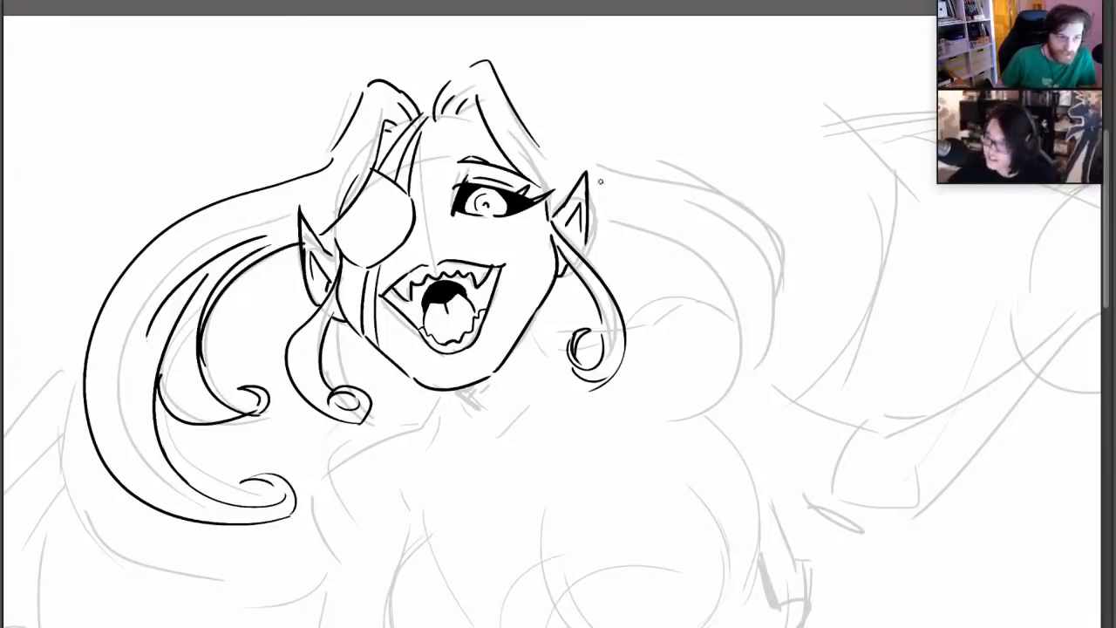
Ink the curled pigtail on the open-eye side with inner strands, and touch up the opposite pigtail's strands
mouse_move(600, 182)
left_mouse_down()
mouse_move(793, 311)
mouse_move(663, 417)
left_mouse_up()
mouse_move(606, 224)
left_mouse_down()
mouse_move(692, 267)
mouse_move(700, 387)
left_mouse_up()
mouse_move(651, 373)
left_mouse_down()
mouse_move(660, 395)
mouse_move(677, 381)
mouse_move(664, 380)
mouse_move(689, 410)
mouse_move(729, 365)
mouse_move(671, 219)
left_mouse_up()
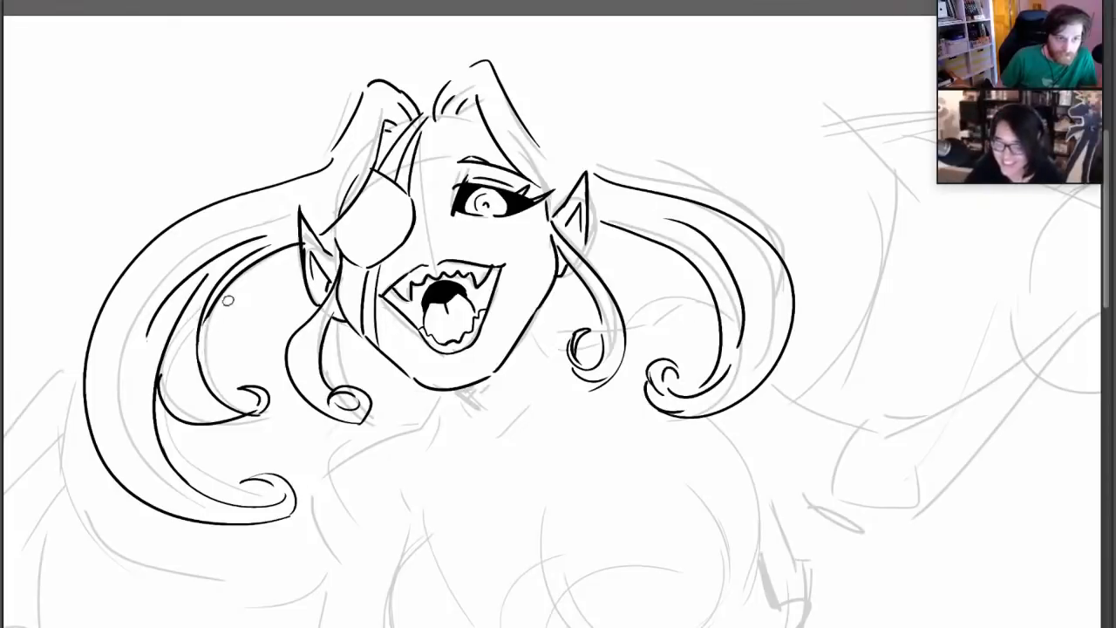
left_click_drag(197, 363, 253, 270)
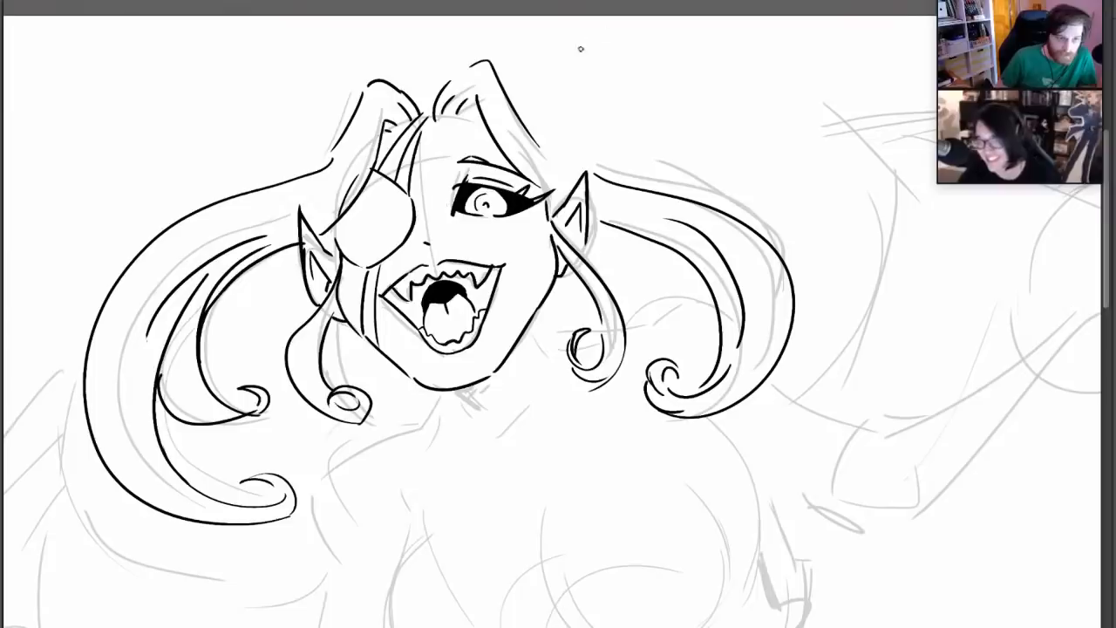
Ink the neck line below the jaw and a solid black shadow under the chin
left_click_drag(445, 392, 475, 407)
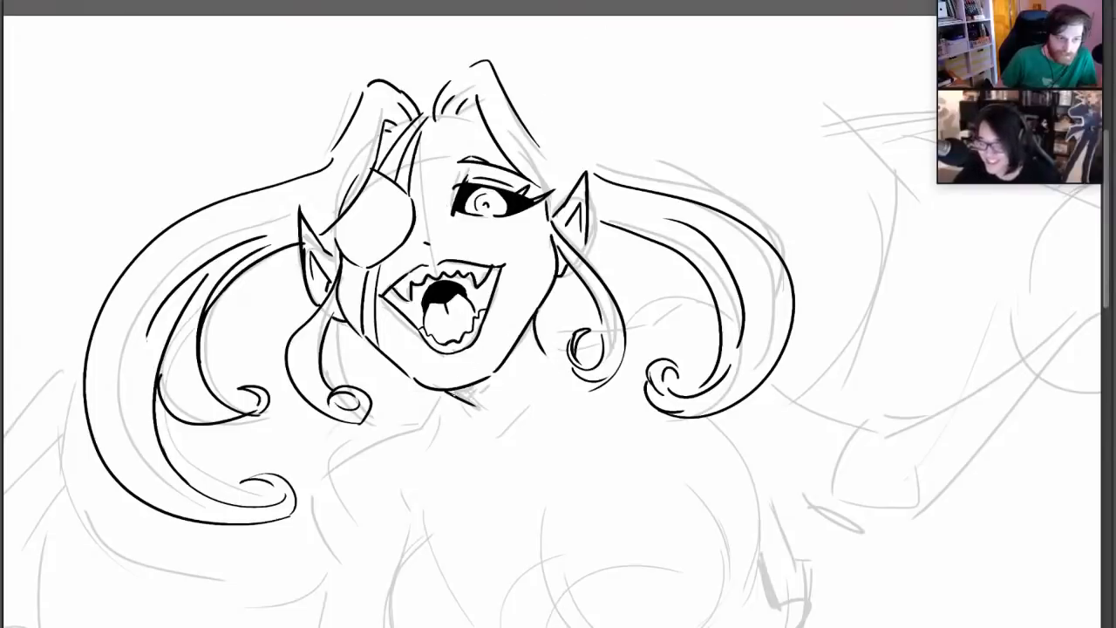
left_click_drag(448, 393, 479, 385)
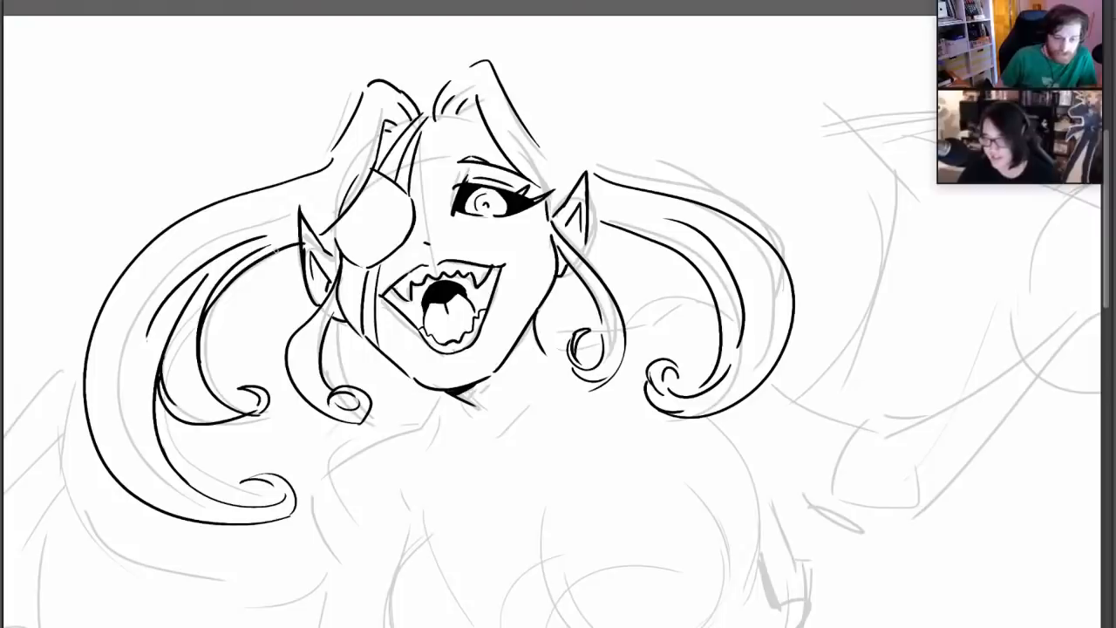
Refine the curled lock on the eyepatch side and replace the large pigtail's curled end with a pointed tip
mouse_move(342, 400)
left_mouse_down()
mouse_move(360, 389)
mouse_move(307, 396)
mouse_move(321, 322)
left_mouse_up()
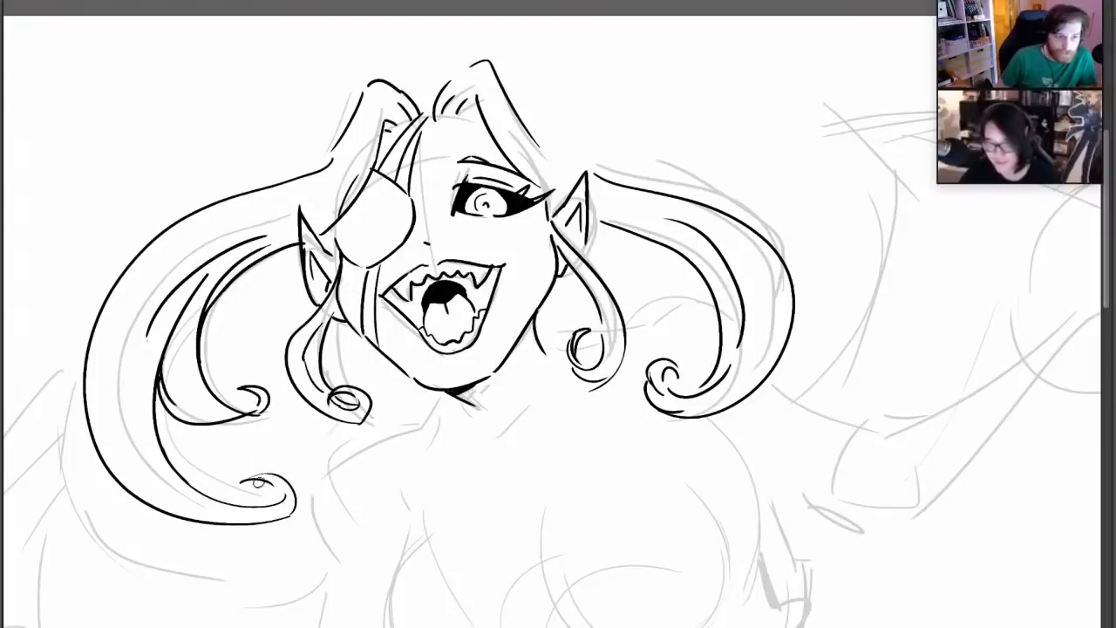
mouse_move(259, 482)
left_mouse_down()
mouse_move(278, 478)
mouse_move(266, 495)
mouse_move(297, 495)
mouse_move(262, 492)
mouse_move(293, 500)
mouse_move(290, 515)
left_mouse_up()
key("ctrl+z")
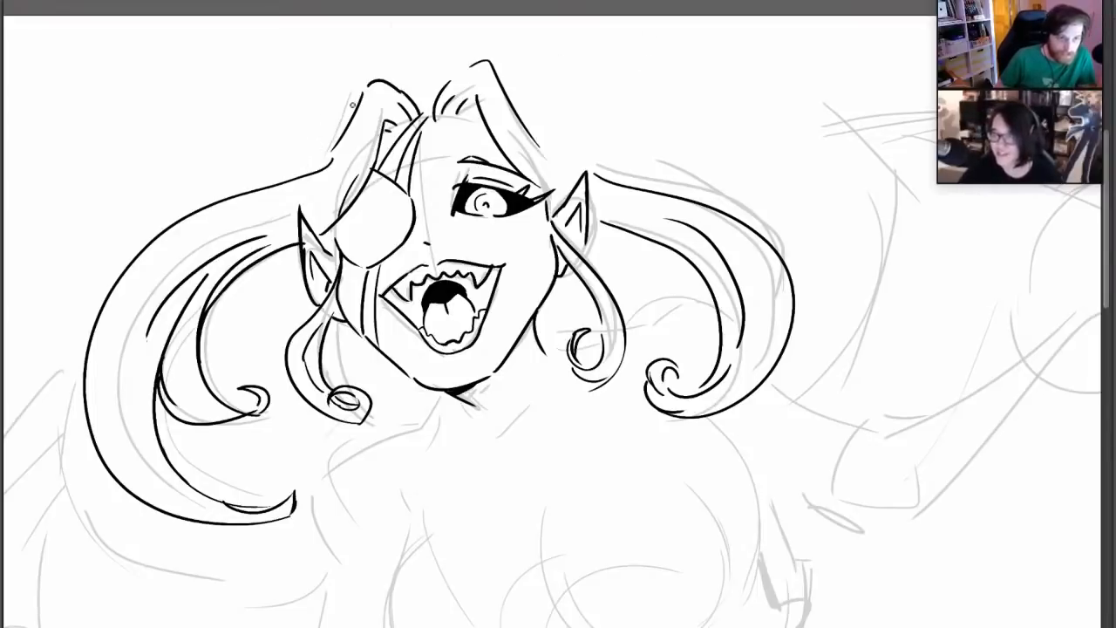
Fill out the top of the hair with outer contours on both sides and short strands across the parting
mouse_move(352, 105)
left_mouse_down()
mouse_move(308, 150)
mouse_move(304, 174)
left_mouse_up()
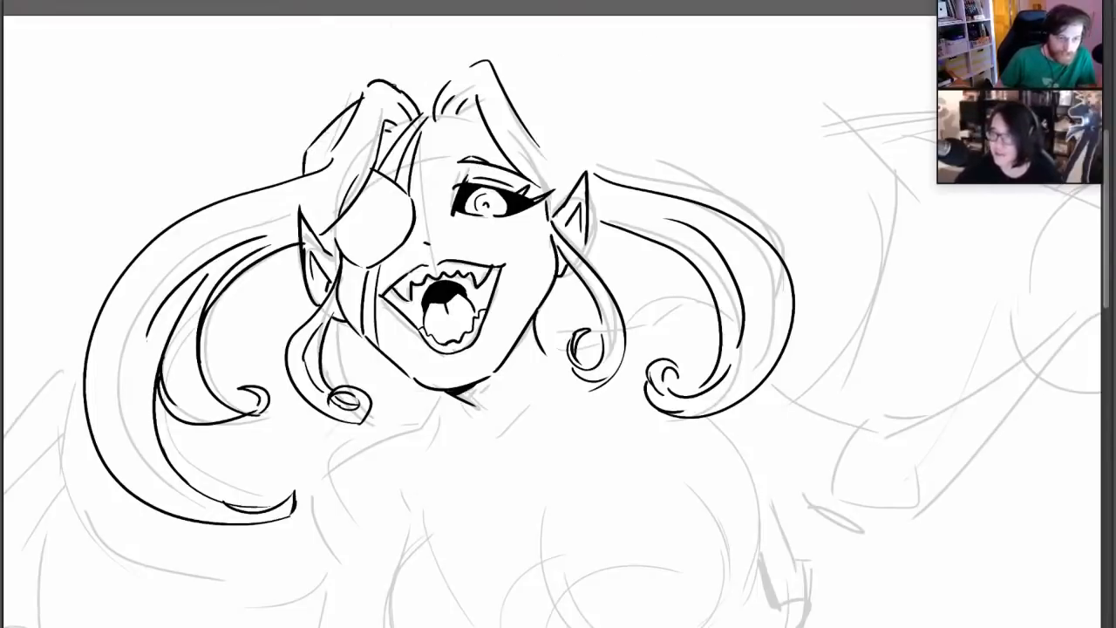
left_click_drag(394, 83, 466, 64)
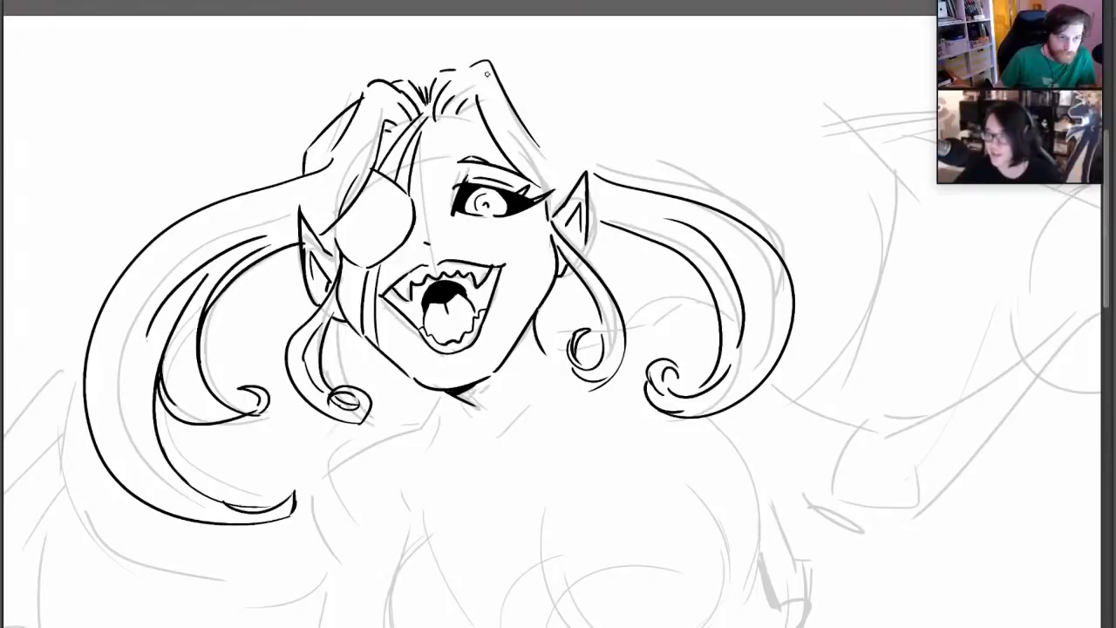
mouse_move(502, 78)
left_mouse_down()
mouse_move(566, 142)
mouse_move(571, 168)
left_mouse_up()
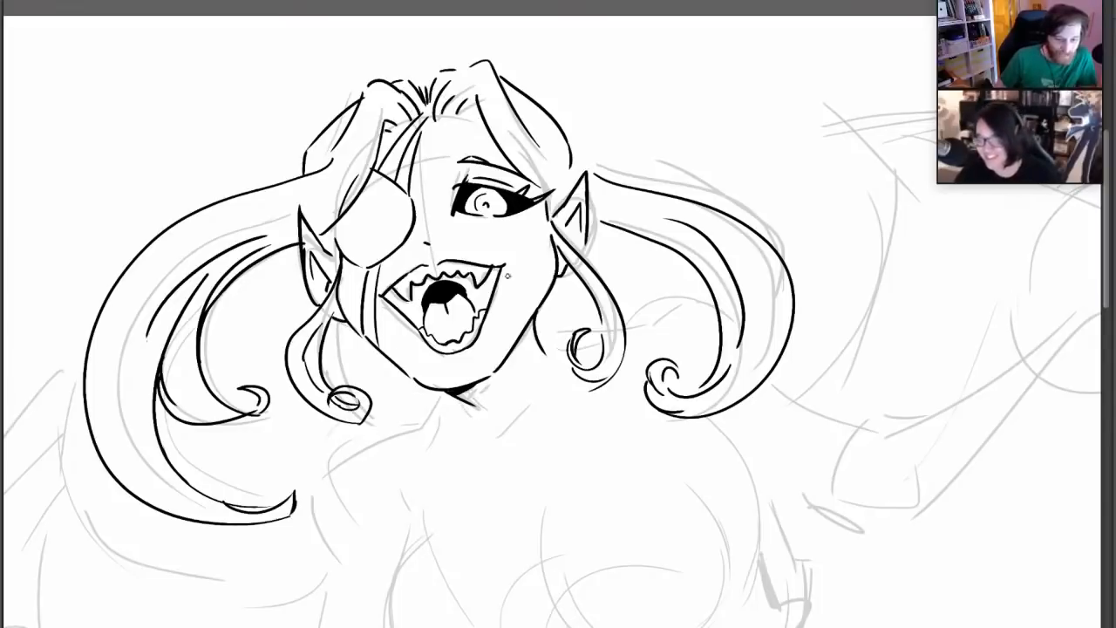
Ink the side of the neck and both shoulder lines, continuing down the upper arm on the eyepatch side
left_click_drag(458, 402, 428, 288)
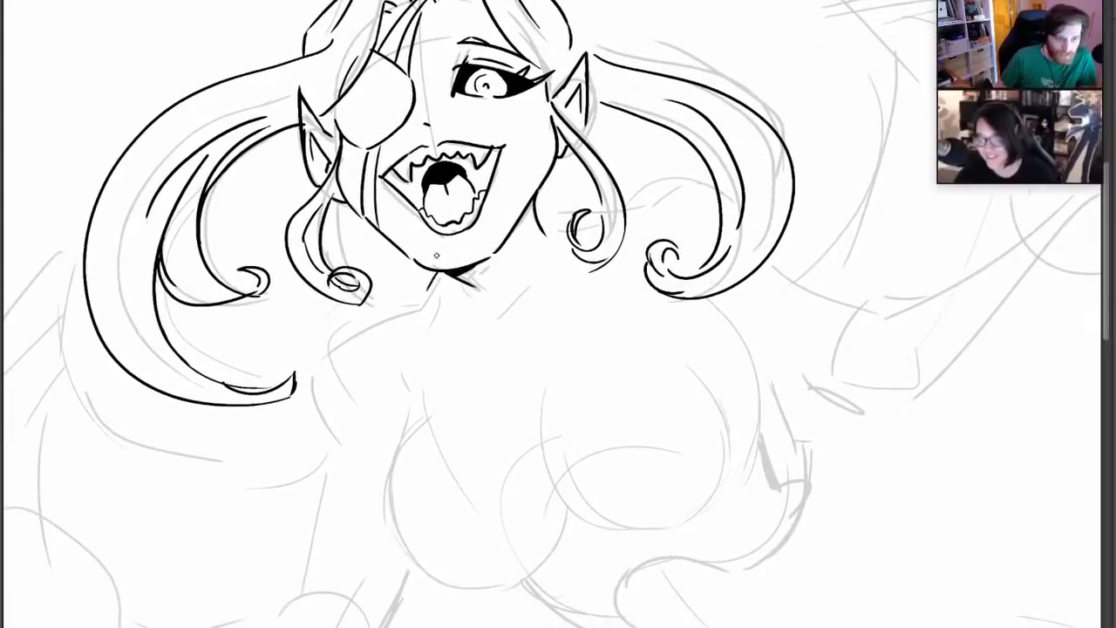
mouse_move(544, 210)
left_mouse_down()
mouse_move(672, 174)
mouse_move(718, 192)
left_mouse_up()
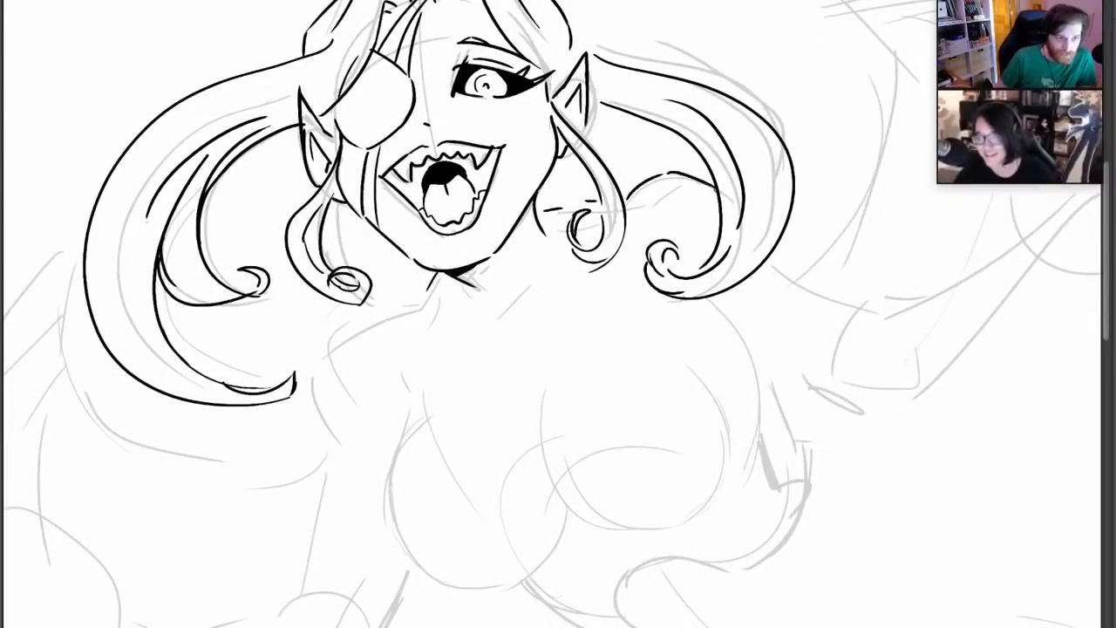
mouse_move(425, 288)
left_mouse_down()
mouse_move(316, 359)
mouse_move(327, 440)
left_mouse_up()
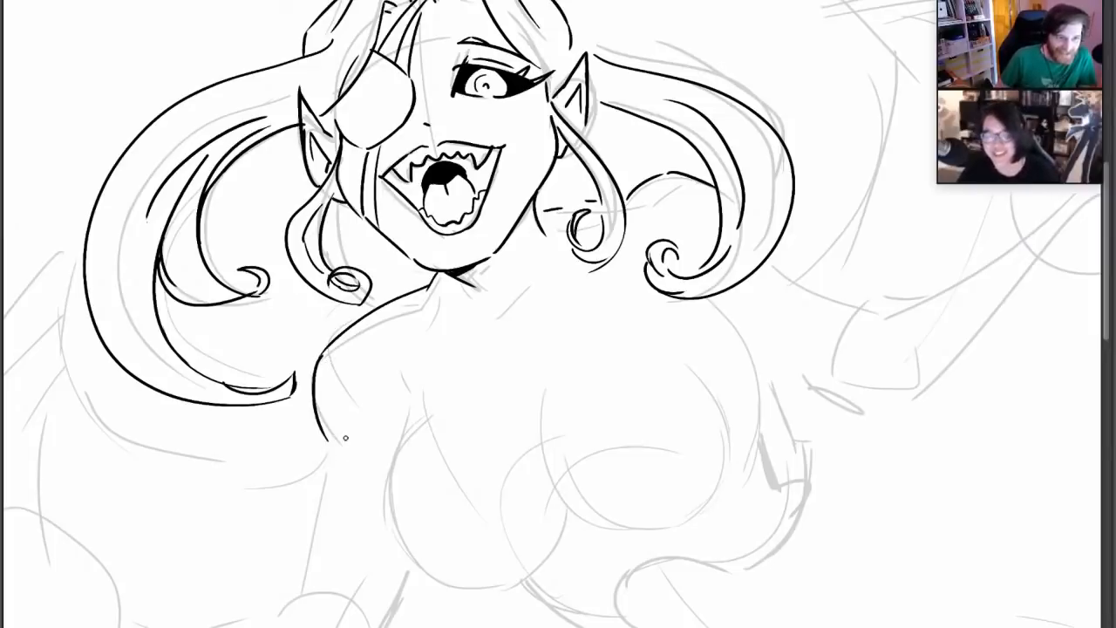
Ink the collarbones and the neck tendon line at the base of the throat, redoing the first attempt
mouse_move(414, 316)
left_mouse_down()
mouse_move(493, 321)
mouse_move(539, 271)
left_mouse_up()
key("ctrl+z")
mouse_move(508, 312)
left_mouse_down()
mouse_move(537, 276)
mouse_move(506, 264)
left_mouse_up()
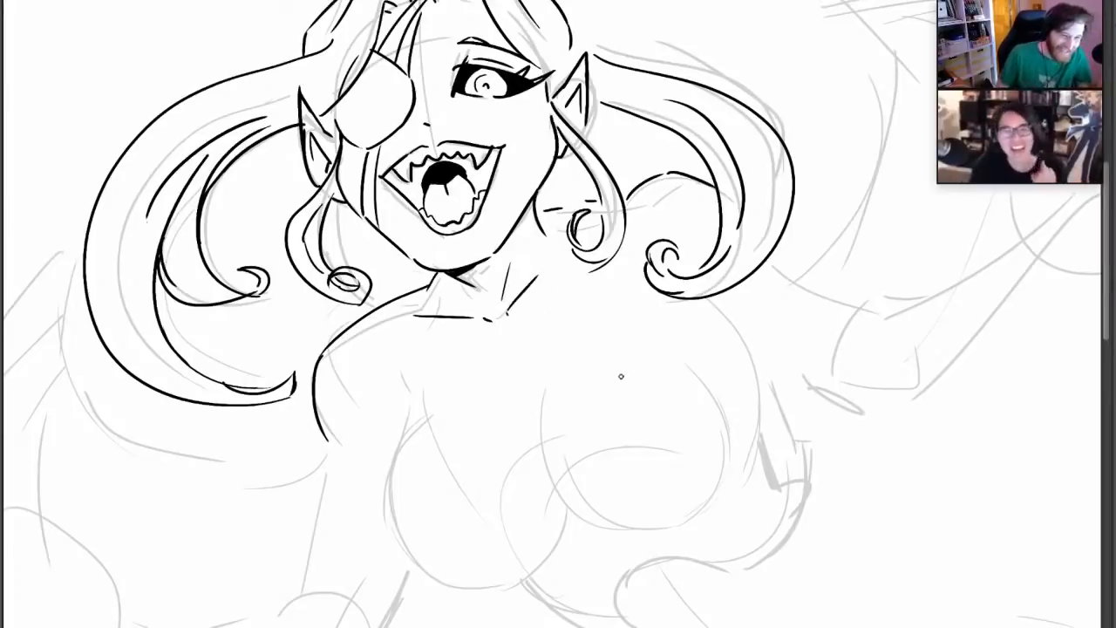
mouse_move(590, 300)
left_mouse_down()
mouse_move(513, 300)
mouse_move(513, 212)
mouse_move(440, 148)
left_mouse_up()
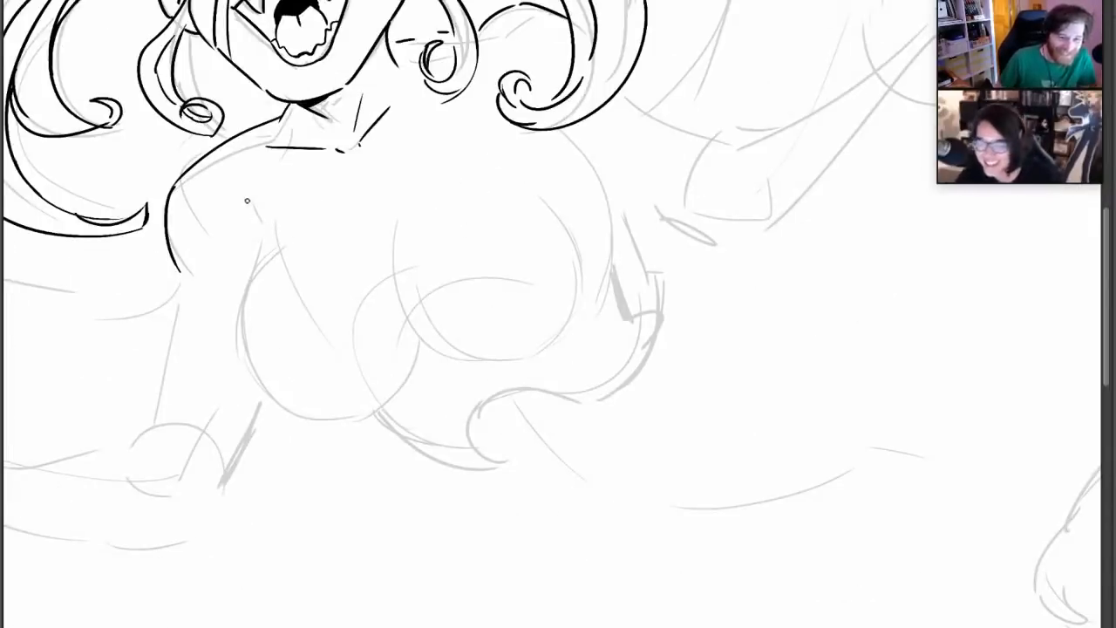
Ink the chest contours on both sides of the torso, with short accent strokes above, redoing misplaced strokes
mouse_move(256, 204)
left_mouse_down()
mouse_move(265, 424)
mouse_move(379, 450)
left_mouse_up()
left_click_drag(394, 435, 424, 400)
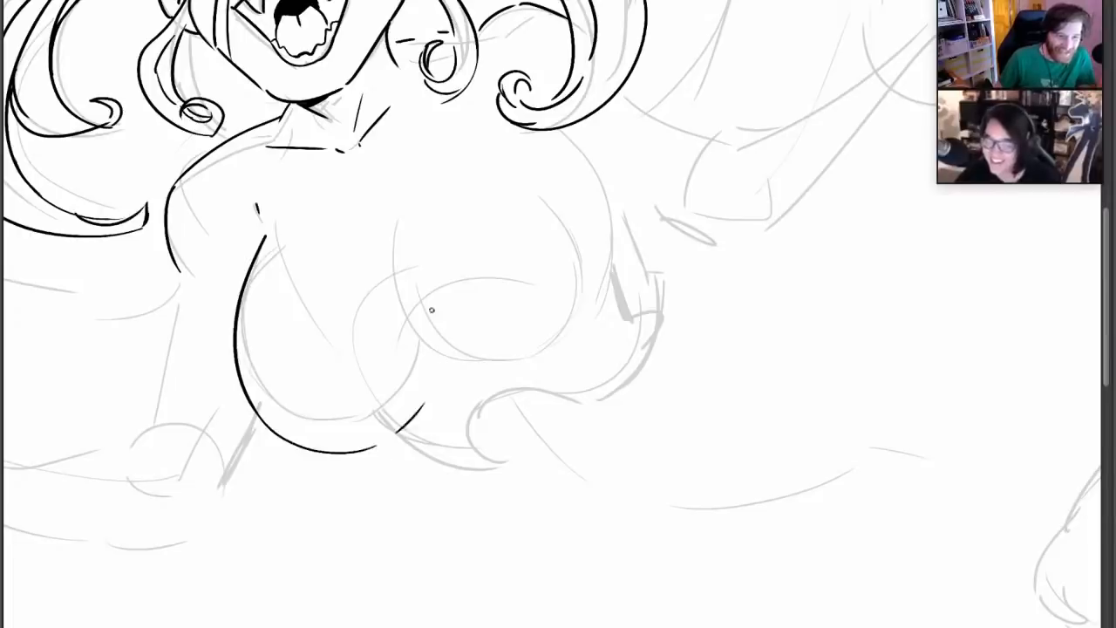
key("ctrl+z")
mouse_move(365, 451)
left_mouse_down()
mouse_move(393, 443)
mouse_move(433, 362)
left_mouse_up()
mouse_move(375, 205)
left_mouse_down()
mouse_move(423, 357)
mouse_move(529, 381)
left_mouse_up()
key("ctrl+z")
mouse_move(397, 243)
left_mouse_down()
mouse_move(484, 400)
mouse_move(539, 159)
left_mouse_up()
left_click_drag(627, 465, 663, 614)
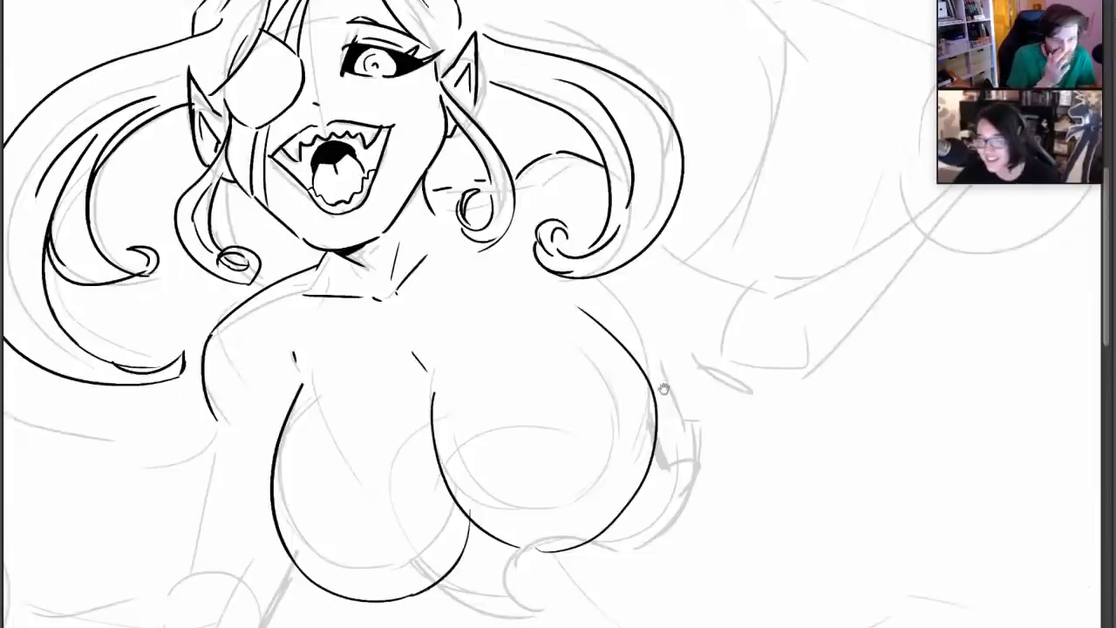
left_click_drag(665, 389, 732, 473)
left_click_drag(639, 309, 650, 350)
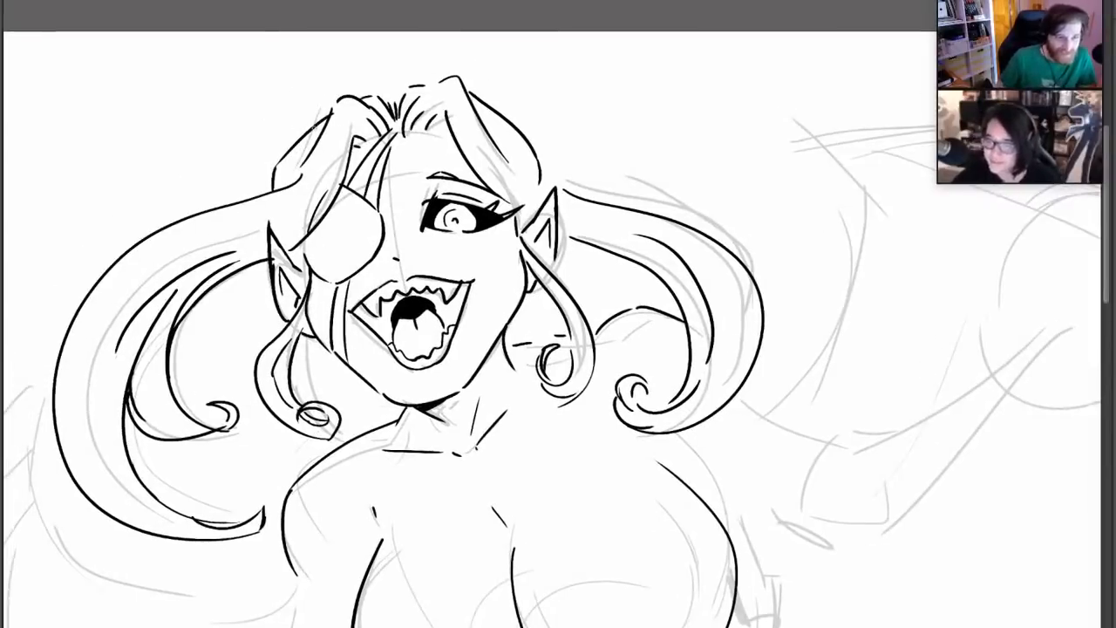
mouse_move(304, 120)
left_mouse_down()
mouse_move(226, 57)
mouse_move(259, 68)
mouse_move(116, 192)
mouse_move(193, 130)
mouse_move(185, 190)
left_mouse_up()
left_click_drag(188, 190, 236, 147)
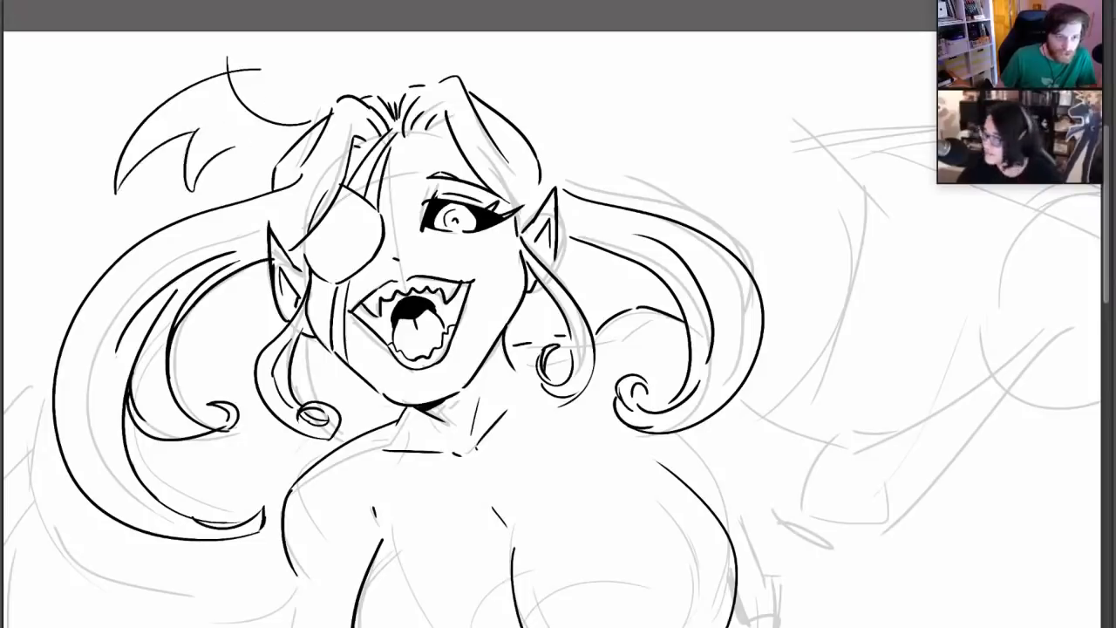
key("ctrl+z")
key("ctrl+z")
key("ctrl+z")
key("ctrl+z")
key("ctrl+z")
key("ctrl+z")
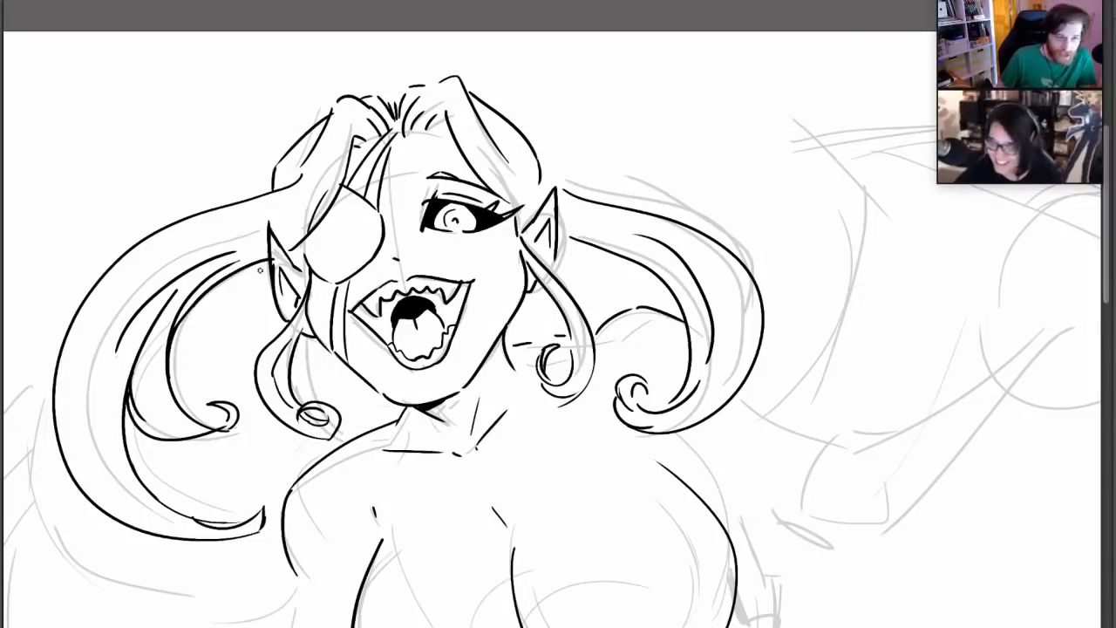
Add loose short strands around and below both ears, plus flicked tufts on the outer hair of the open-eye side
mouse_move(260, 270)
left_mouse_down()
mouse_move(218, 307)
mouse_move(271, 294)
left_mouse_up()
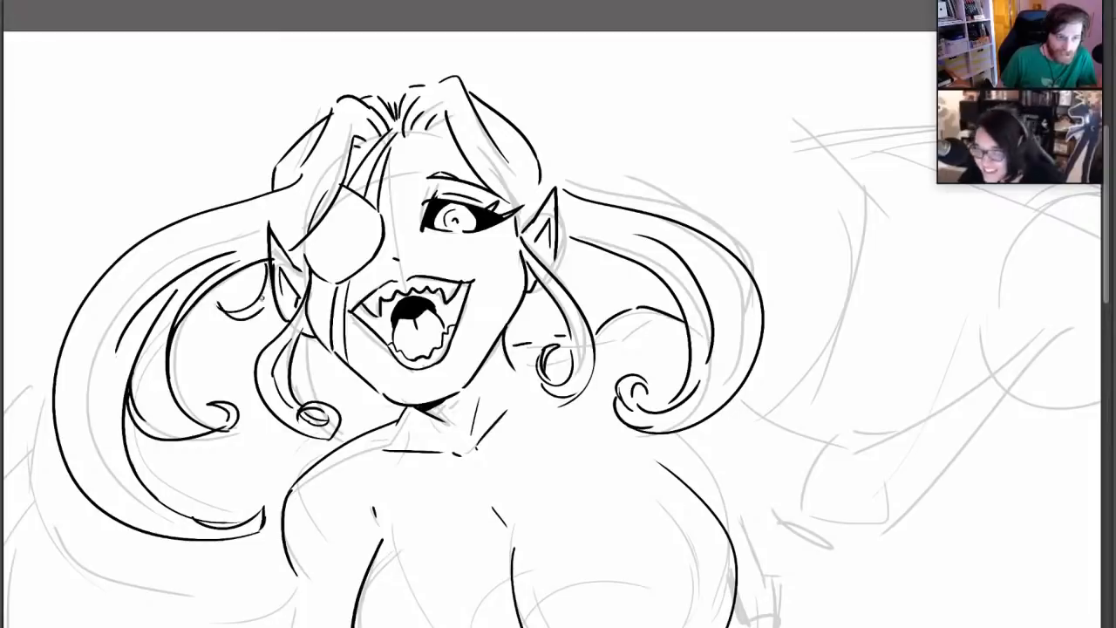
mouse_move(295, 364)
left_mouse_down()
mouse_move(339, 394)
mouse_move(366, 385)
left_mouse_up()
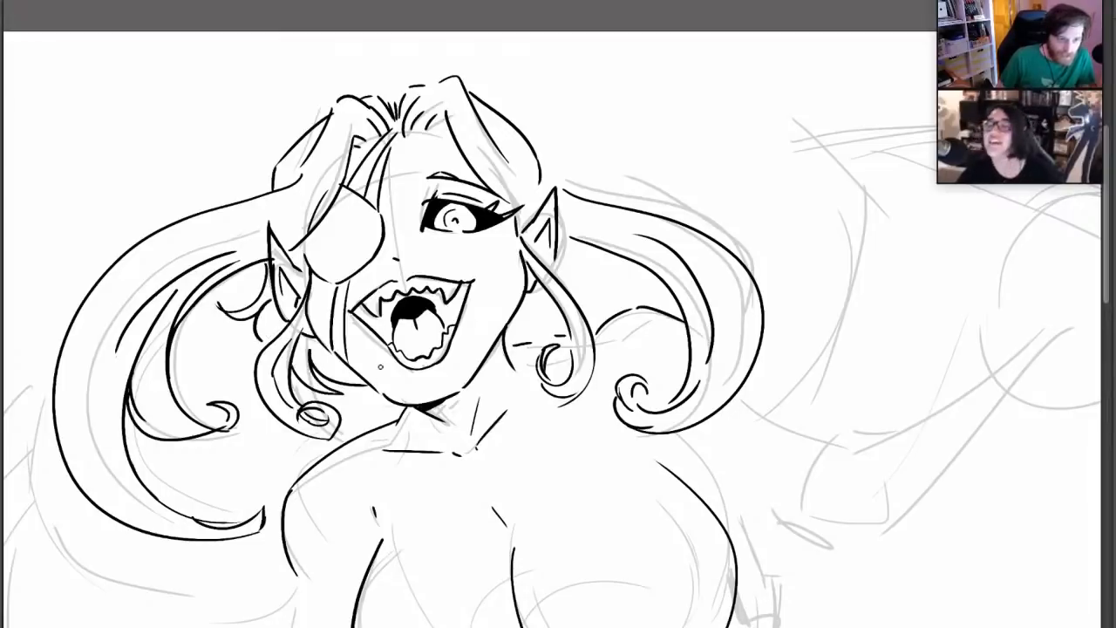
mouse_move(471, 85)
left_mouse_down()
mouse_move(566, 103)
mouse_move(578, 96)
left_mouse_up()
mouse_move(582, 95)
left_mouse_down()
mouse_move(565, 114)
mouse_move(531, 119)
left_mouse_up()
mouse_move(530, 120)
left_mouse_down()
mouse_move(591, 142)
mouse_move(601, 199)
mouse_move(559, 159)
left_mouse_up()
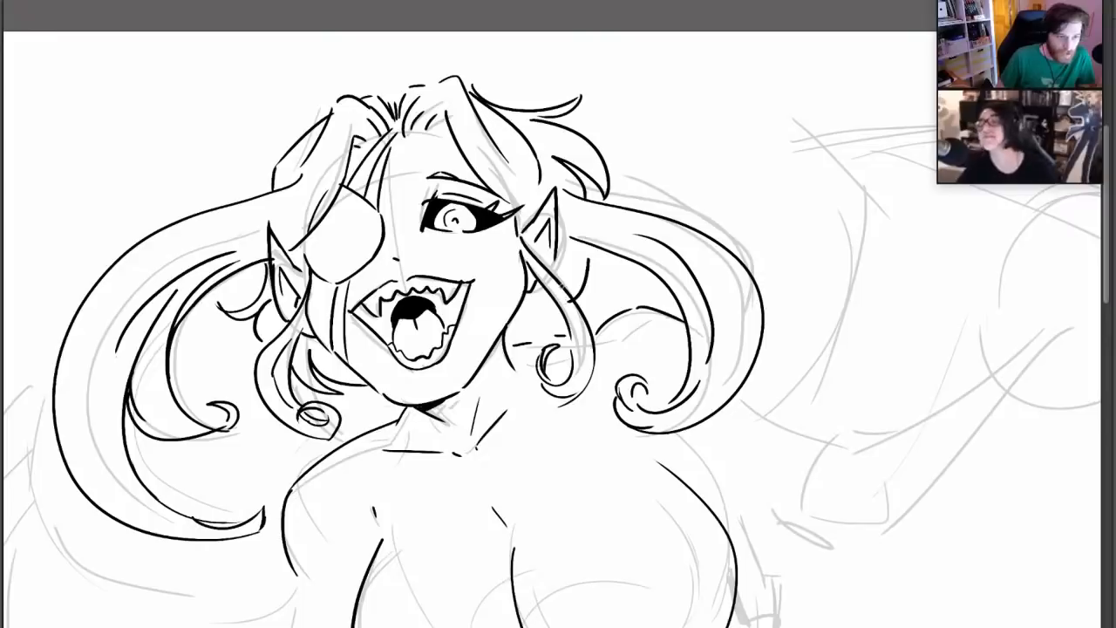
left_click_drag(580, 253, 567, 297)
left_click_drag(511, 335, 547, 302)
left_click_drag(534, 332, 557, 312)
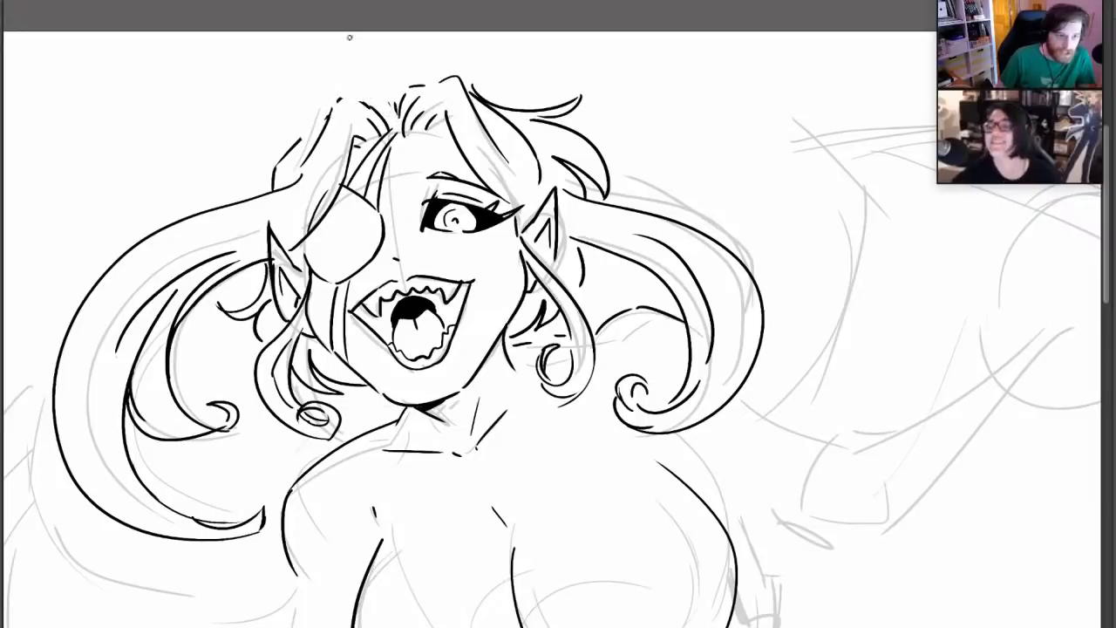
Add a flicked tuft to the hair on the eyepatch side and raise the crown strands on both sides of the parting
mouse_move(397, 120)
left_mouse_down()
mouse_move(375, 85)
mouse_move(259, 129)
left_mouse_up()
left_click_drag(253, 123, 291, 138)
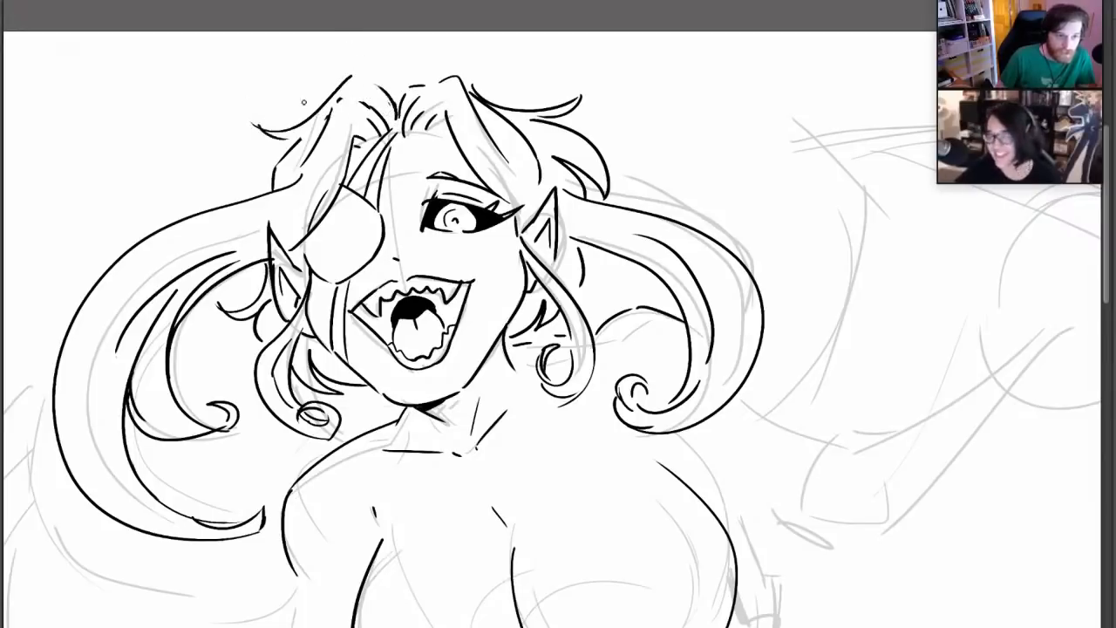
mouse_move(389, 102)
left_mouse_down()
mouse_move(401, 68)
mouse_move(476, 84)
left_mouse_up()
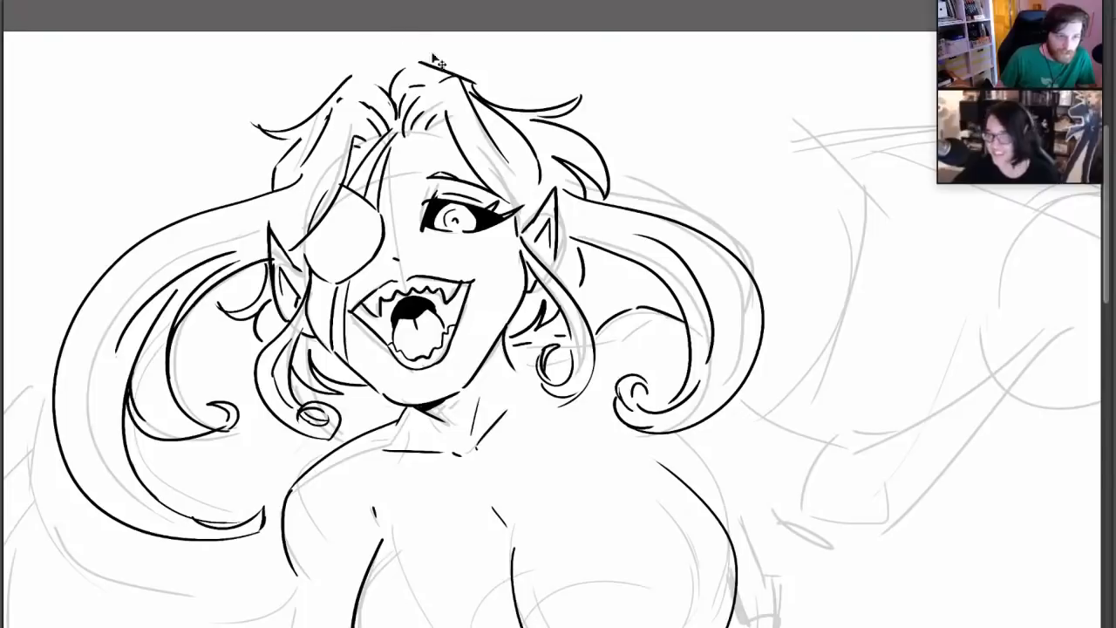
key("ctrl+z")
left_click_drag(412, 68, 435, 82)
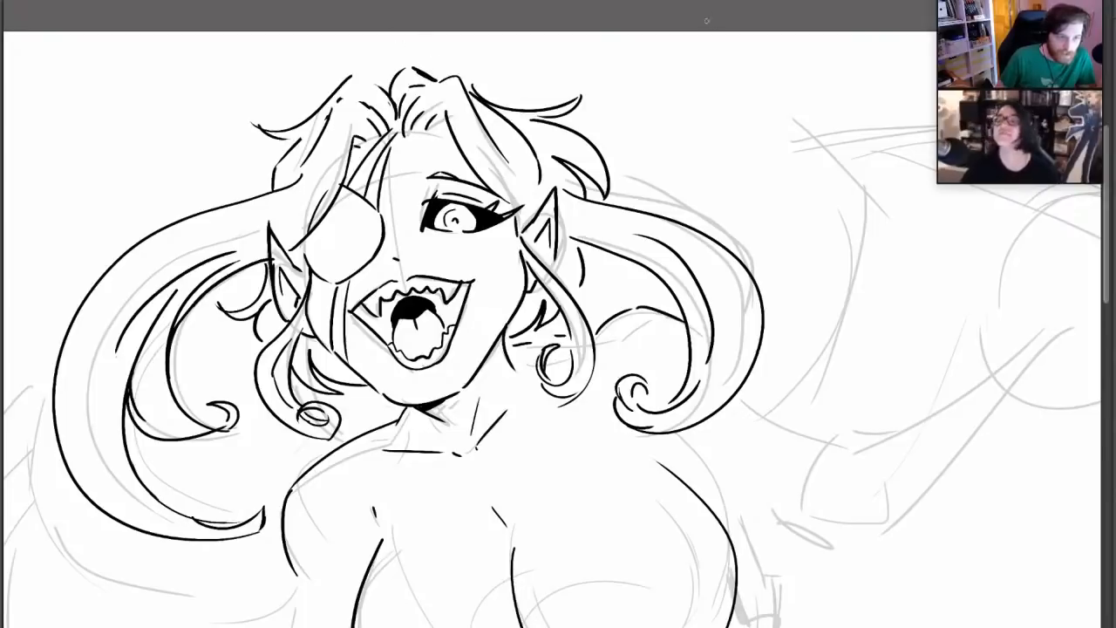
mouse_move(354, 75)
left_mouse_down()
mouse_move(391, 104)
mouse_move(358, 101)
mouse_move(381, 114)
left_mouse_up()
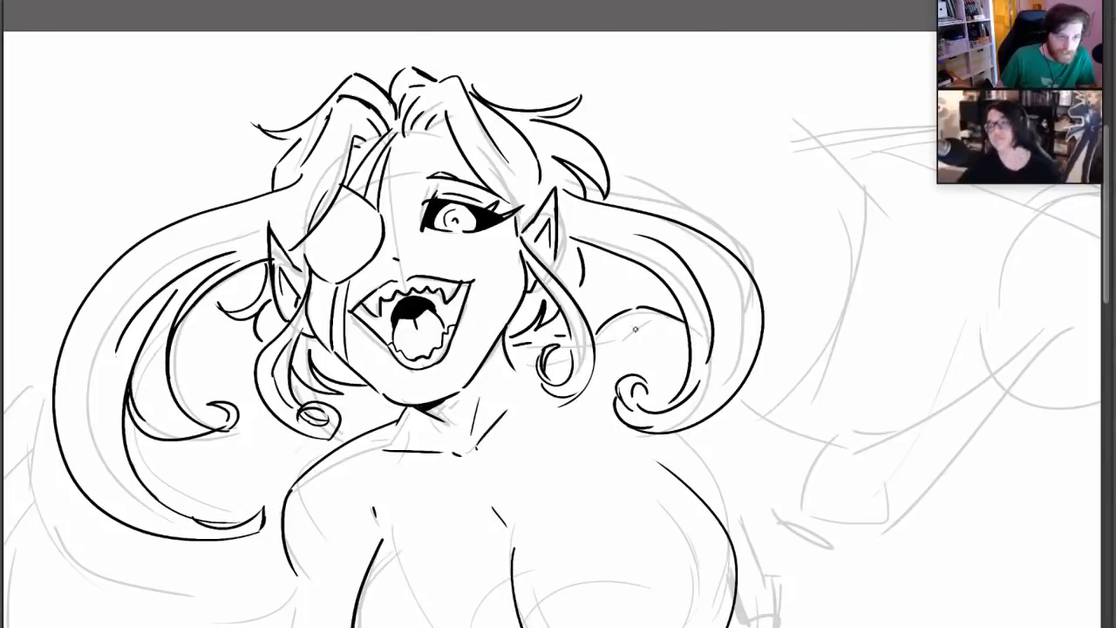
Draw the garment's neckline across the chest, curved on the eyepatch side and rising diagonally on the open-eye side
left_click_drag(590, 279, 579, 256)
left_click_drag(638, 519, 572, 314)
left_click_drag(576, 396, 555, 311)
mouse_move(536, 91)
left_mouse_down()
mouse_move(554, 323)
mouse_move(541, 107)
left_mouse_up()
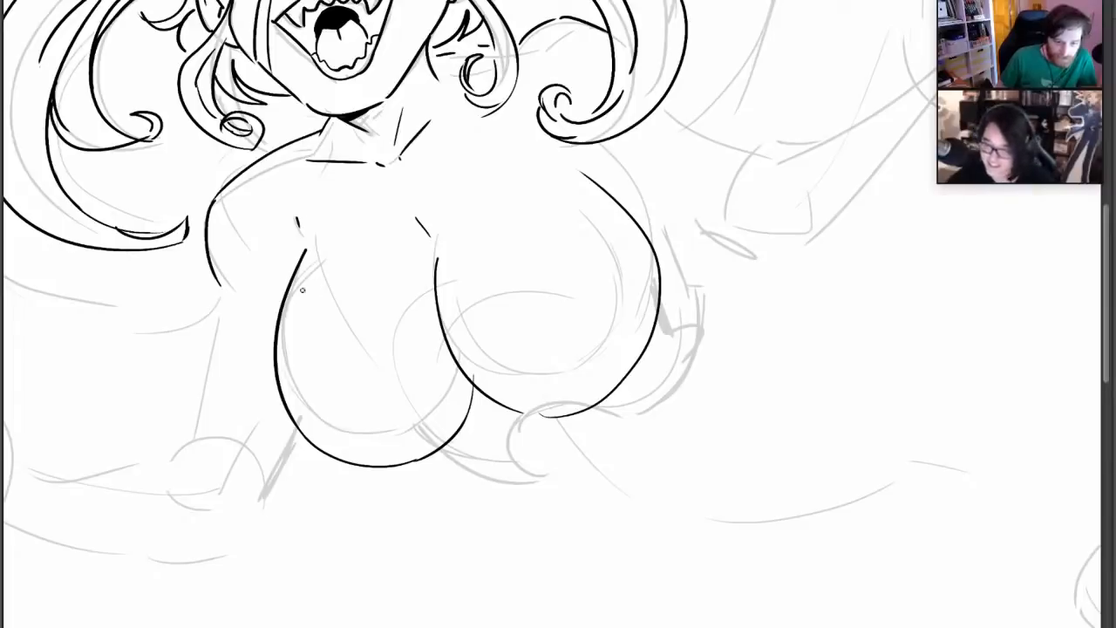
mouse_move(266, 312)
left_mouse_down()
mouse_move(441, 372)
mouse_move(586, 190)
left_mouse_up()
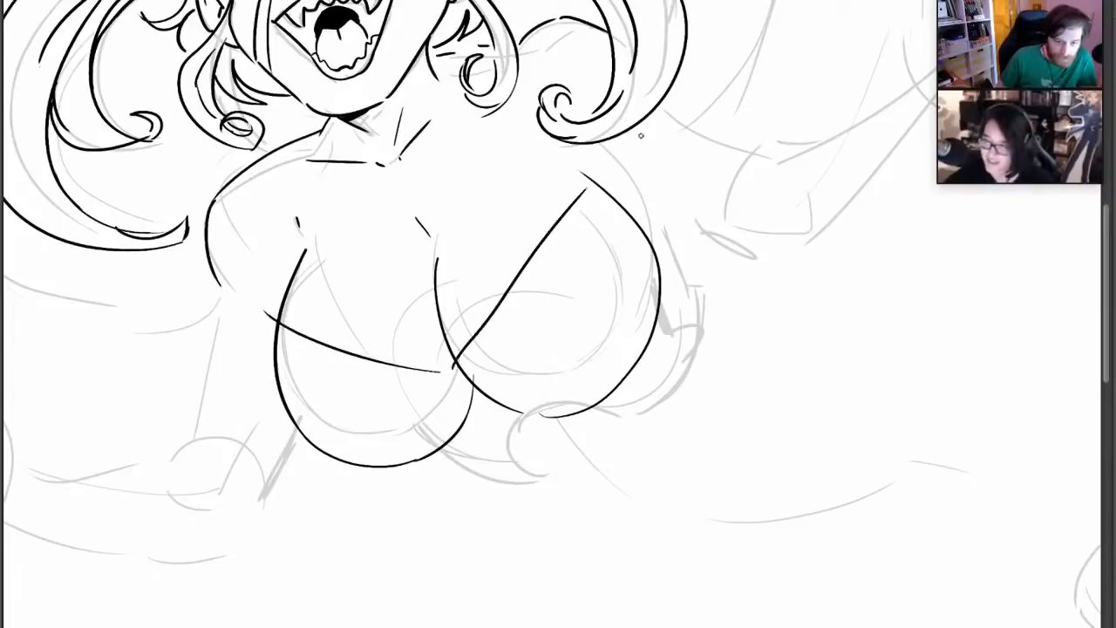
Outline the large pointed coat collar on the eyepatch side, from the chest up behind the pigtail and back to the torso
left_click_drag(530, 229, 535, 363)
mouse_move(561, 115)
left_mouse_down()
mouse_move(580, 197)
mouse_move(605, 178)
mouse_move(623, 133)
left_mouse_up()
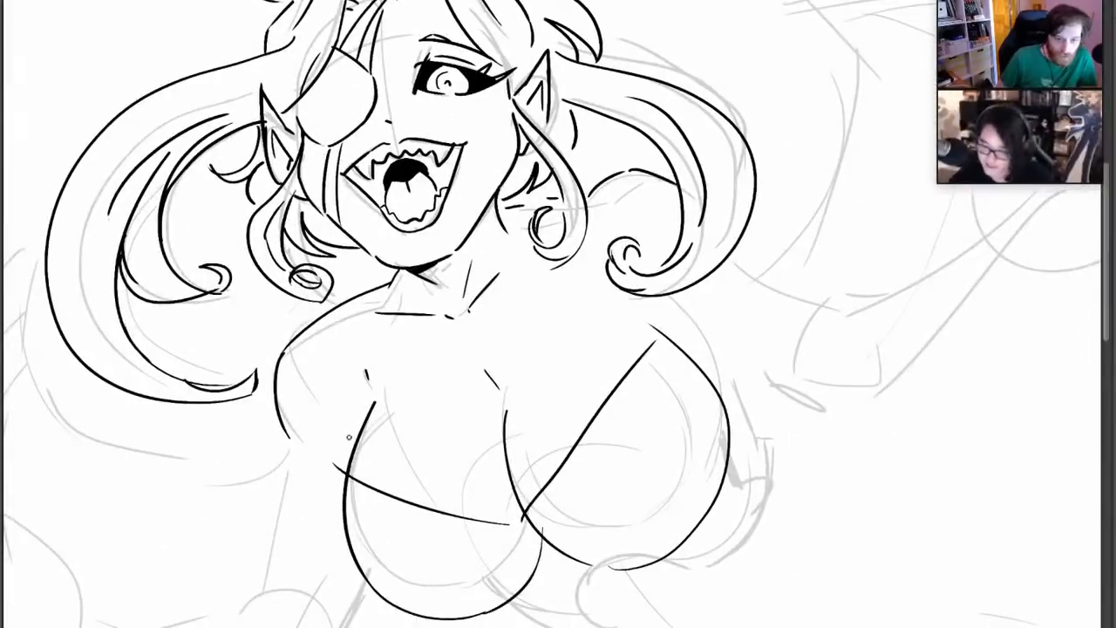
left_click_drag(347, 438, 283, 349)
left_click_drag(315, 409, 252, 293)
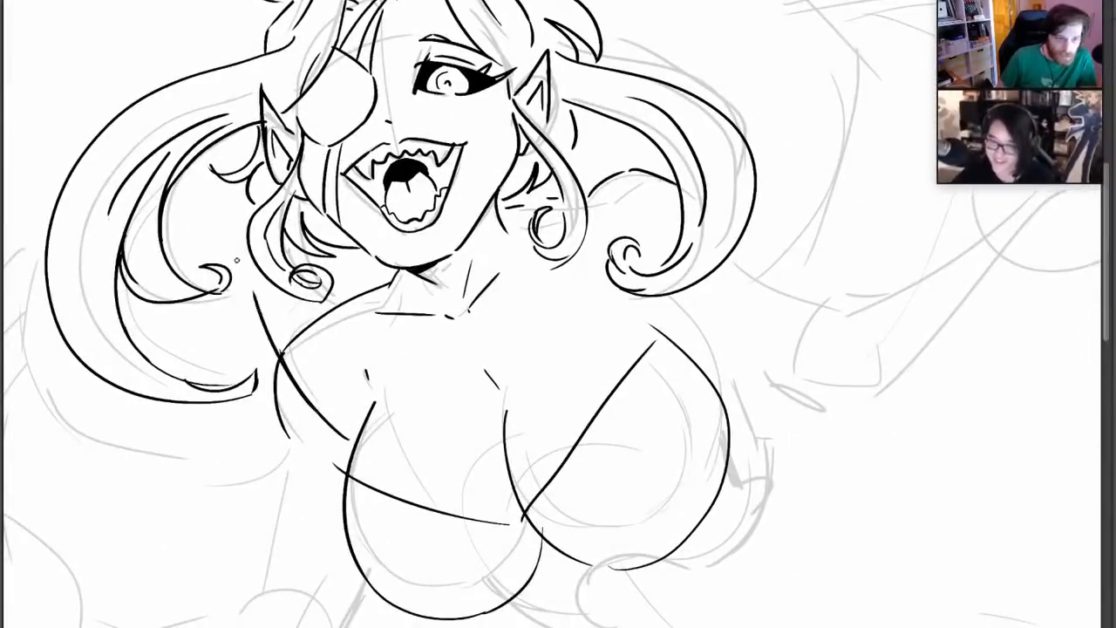
mouse_move(190, 251)
left_mouse_down()
mouse_move(218, 197)
mouse_move(240, 268)
left_mouse_up()
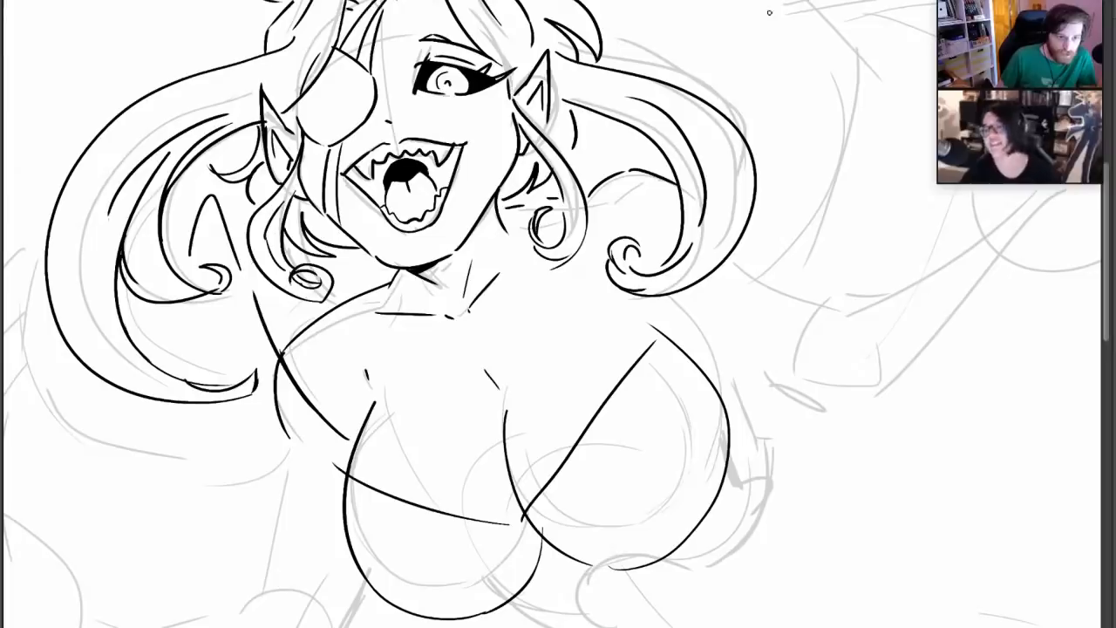
left_click_drag(189, 304, 185, 382)
mouse_move(194, 420)
left_mouse_down()
mouse_move(199, 443)
mouse_move(334, 504)
left_mouse_up()
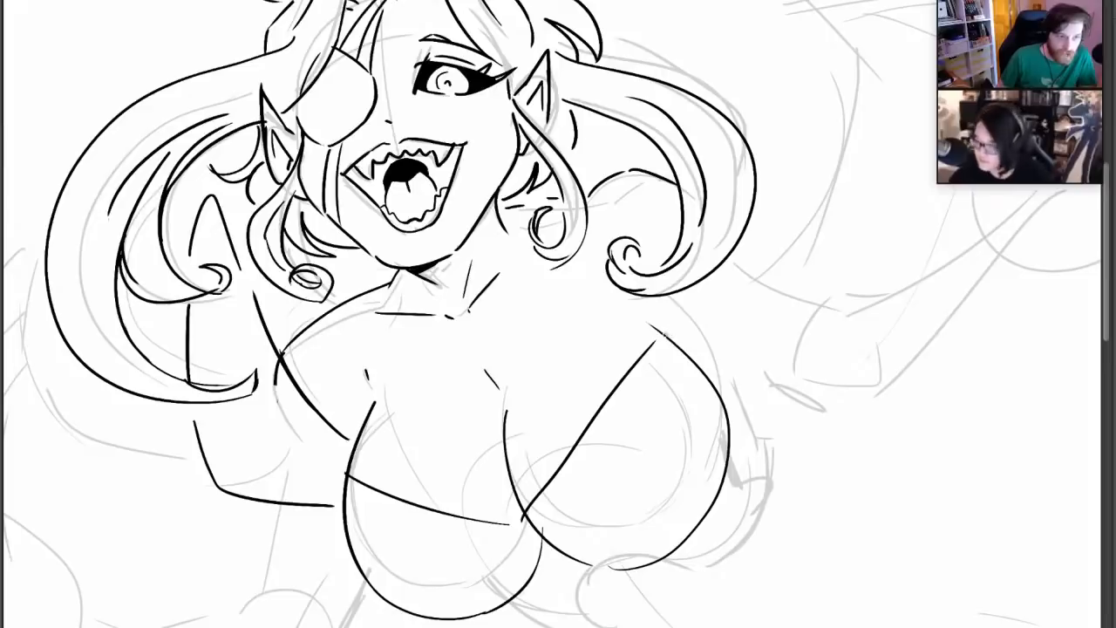
Outline the matching pointed collar on the open-eye side, curving back to the chest, and add a second line along both neckline edges
left_click_drag(669, 337, 668, 305)
left_click_drag(659, 180, 665, 260)
left_click_drag(647, 76, 697, 65)
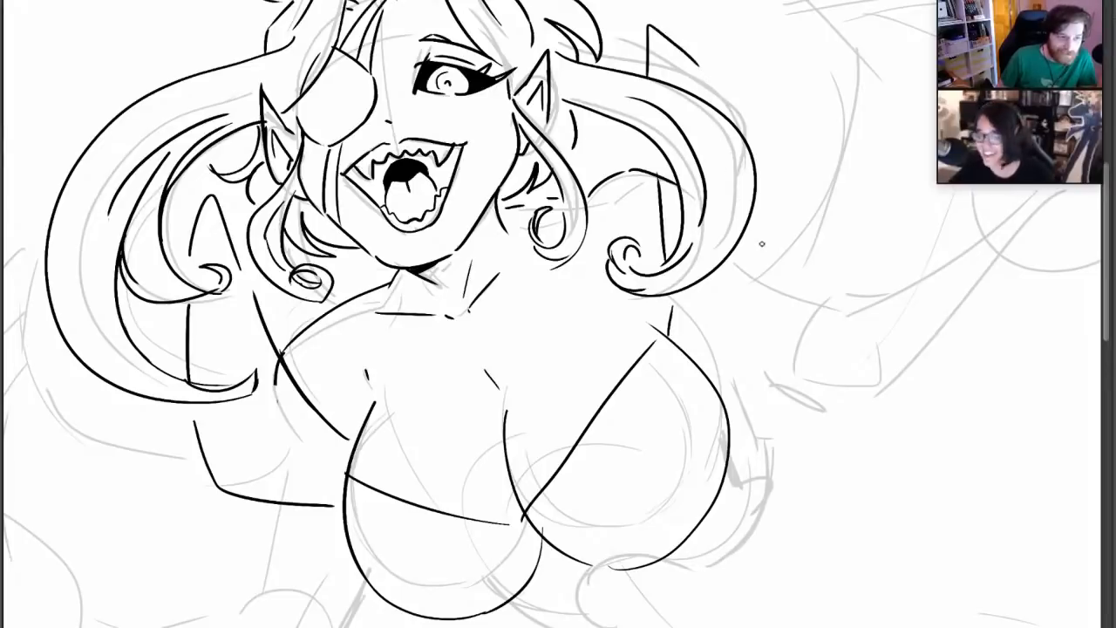
left_click_drag(761, 208, 799, 292)
key("ctrl+z")
mouse_move(764, 185)
left_mouse_down()
mouse_move(807, 301)
mouse_move(726, 400)
left_mouse_up()
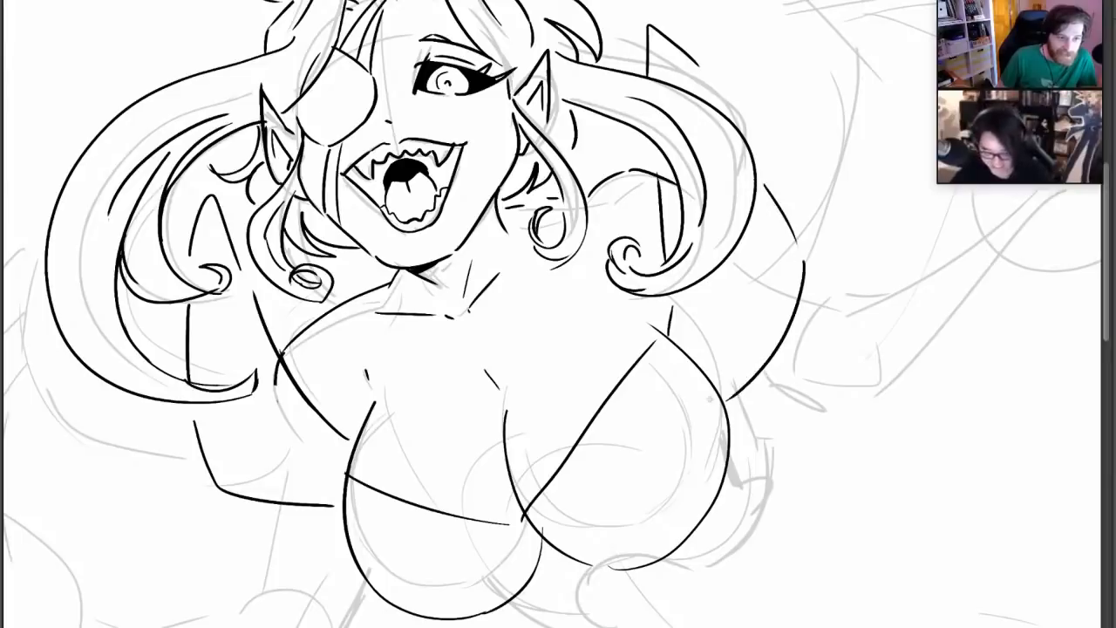
left_click_drag(333, 469, 423, 516)
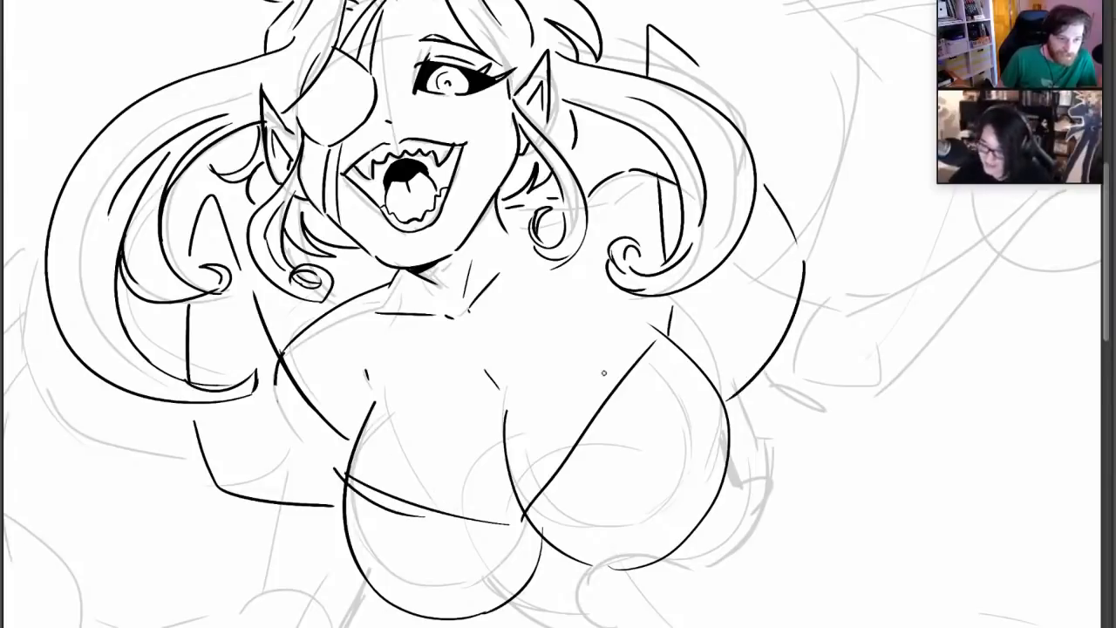
left_click_drag(676, 319, 631, 408)
Rework the crown contour on the open-eye side, erasing the old strokes and drawing a fuller arc above the parting
left_click_drag(605, 159, 657, 405)
left_click_drag(585, 299, 610, 387)
left_click_drag(618, 183, 658, 95)
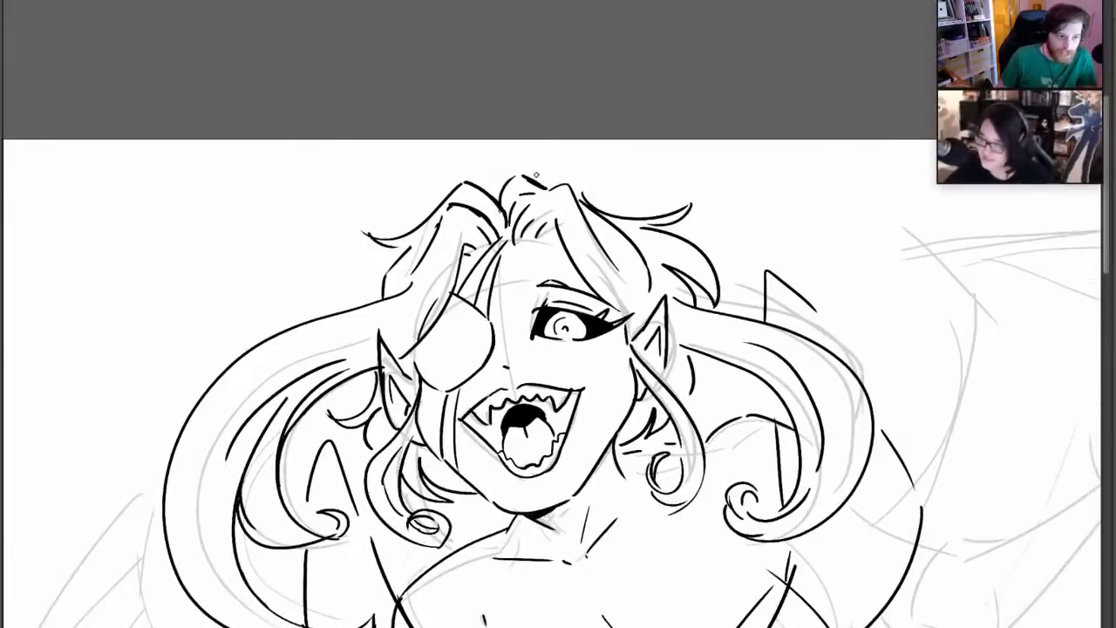
left_click_drag(534, 172, 628, 216)
key("ctrl+z")
left_click_drag(533, 174, 625, 201)
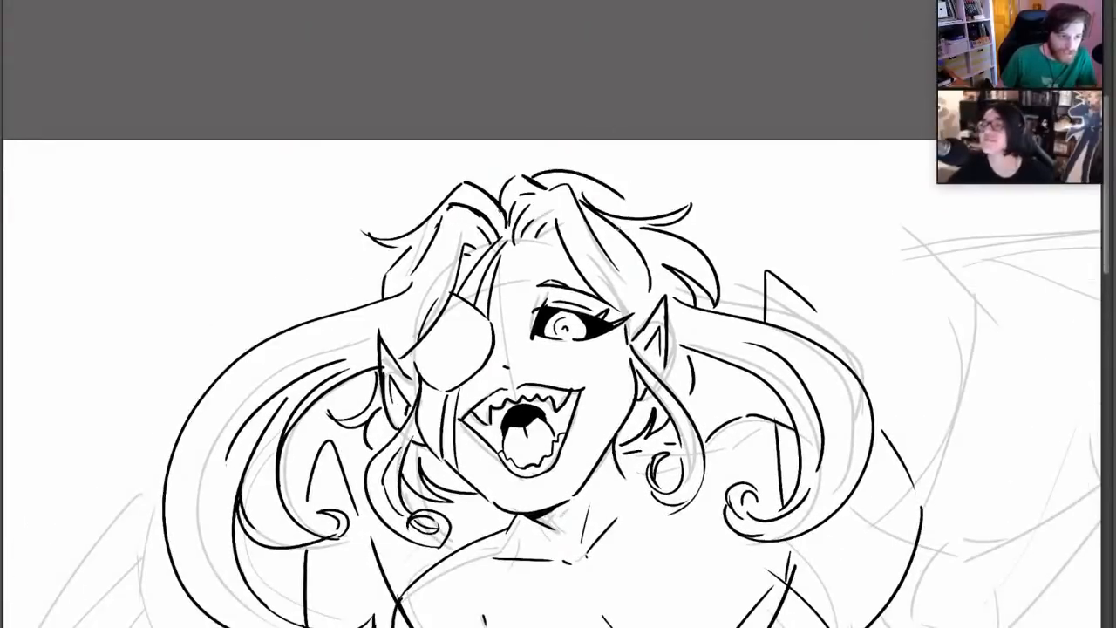
key("ctrl+z")
key("e")
mouse_move(535, 183)
left_mouse_down()
mouse_move(523, 175)
mouse_move(624, 220)
left_mouse_up()
key("p")
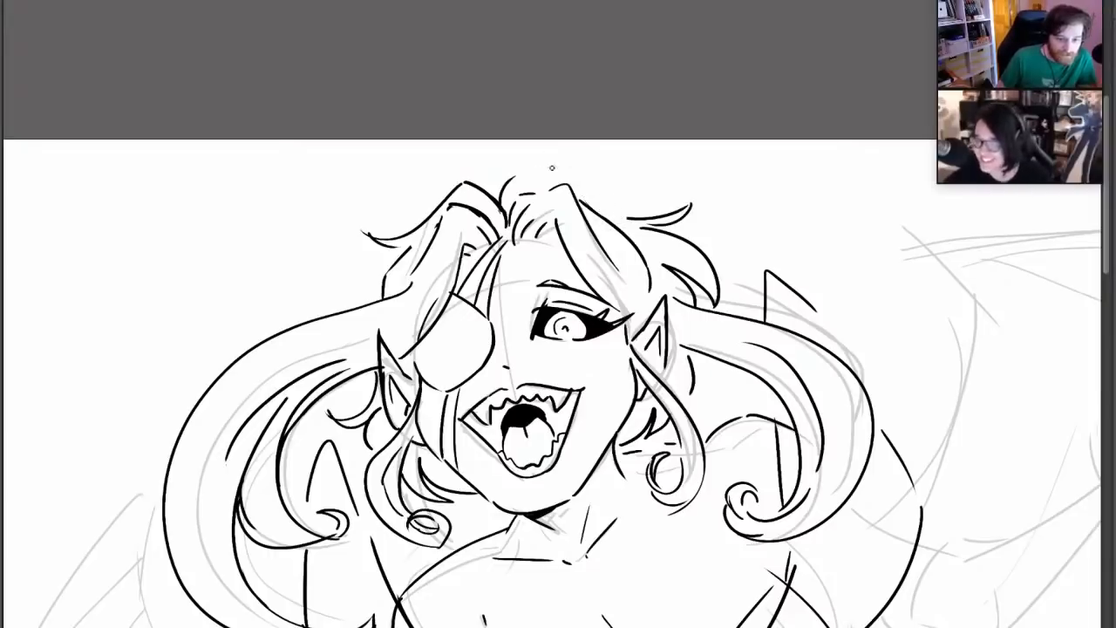
left_click_drag(537, 170, 623, 204)
key("ctrl+z")
Add a small curled cowlick sticking up from the parting at the top of the head
left_click_drag(704, 200, 685, 25)
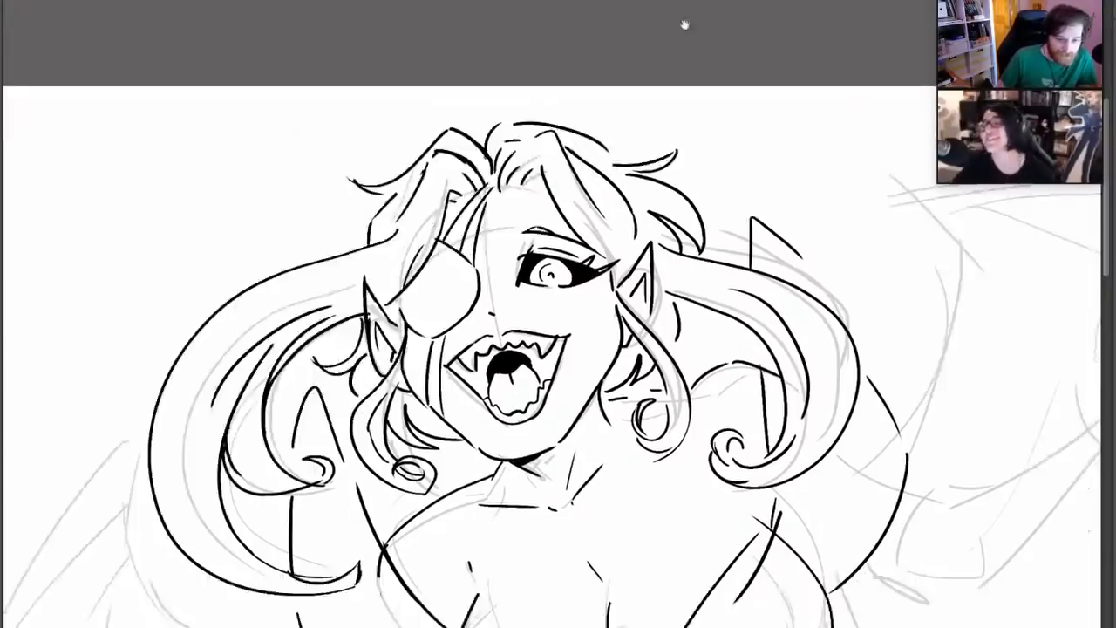
mouse_move(638, 596)
left_mouse_down()
mouse_move(616, 418)
mouse_move(565, 378)
mouse_move(499, 593)
left_mouse_up()
left_click_drag(347, 150, 376, 106)
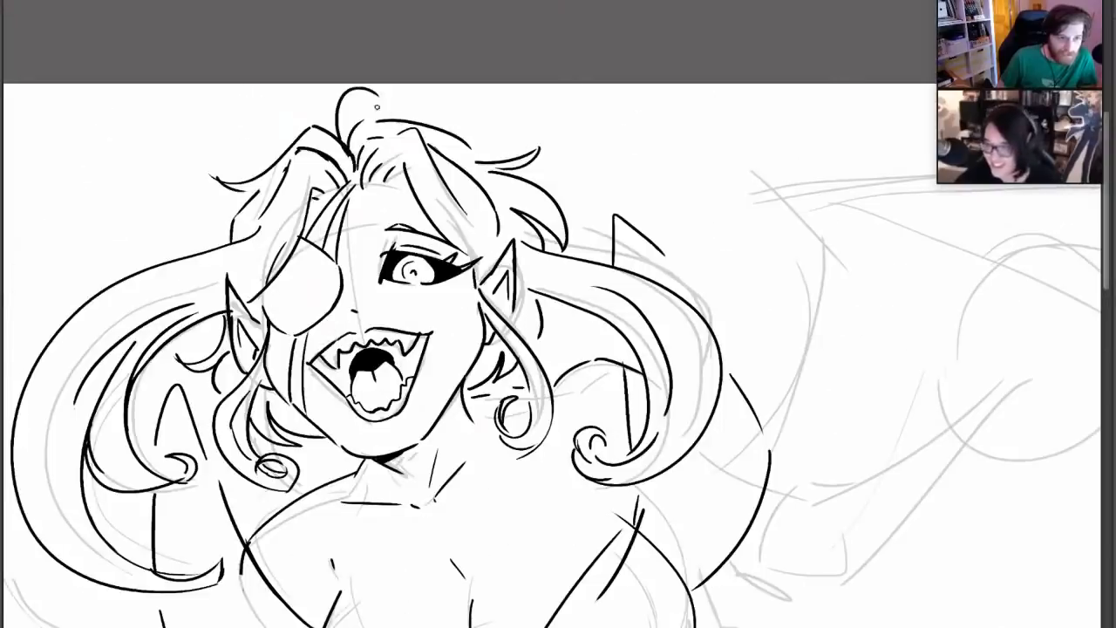
Ink the garment's torn, jagged edges below both collar sides and around the underside of the chest
left_click_drag(617, 415, 583, 175)
left_click_drag(567, 267, 612, 370)
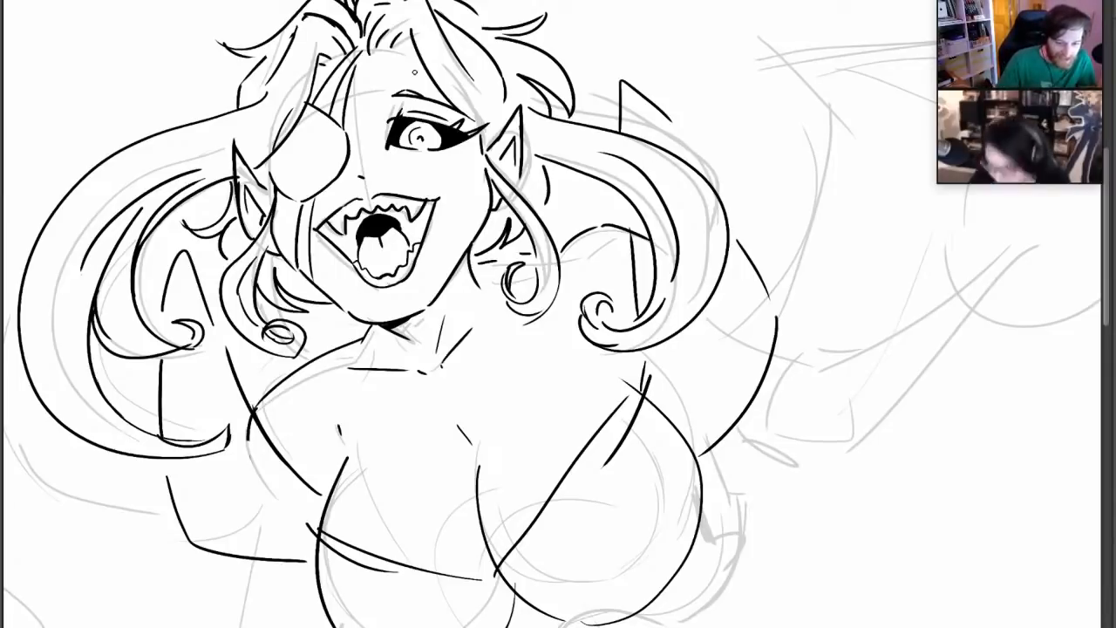
key("ctrl+minus")
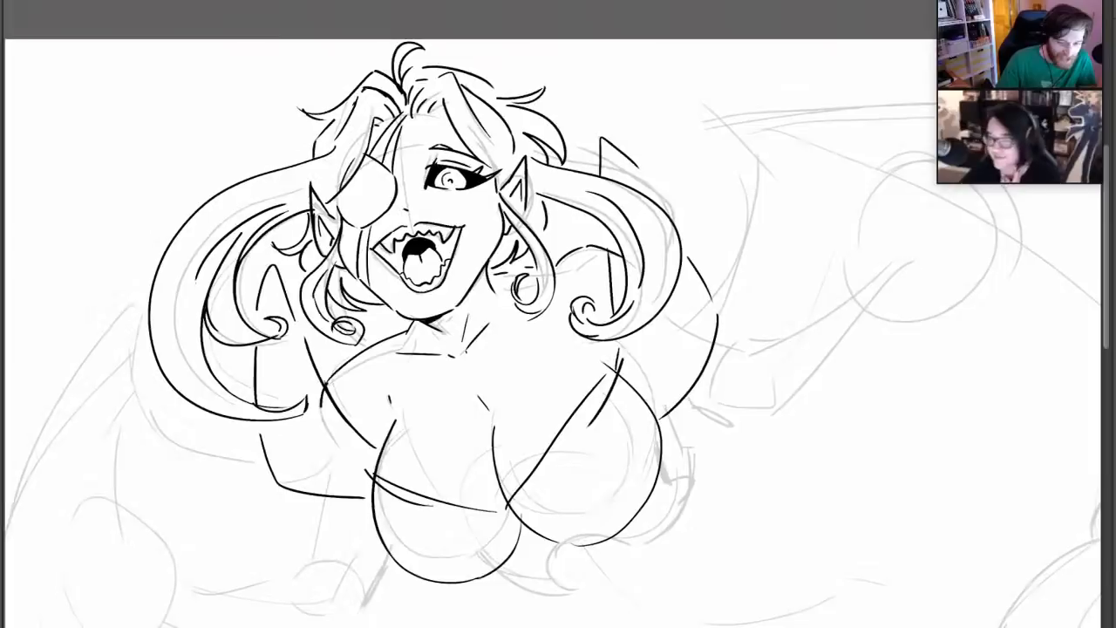
left_click_drag(472, 307, 439, 173)
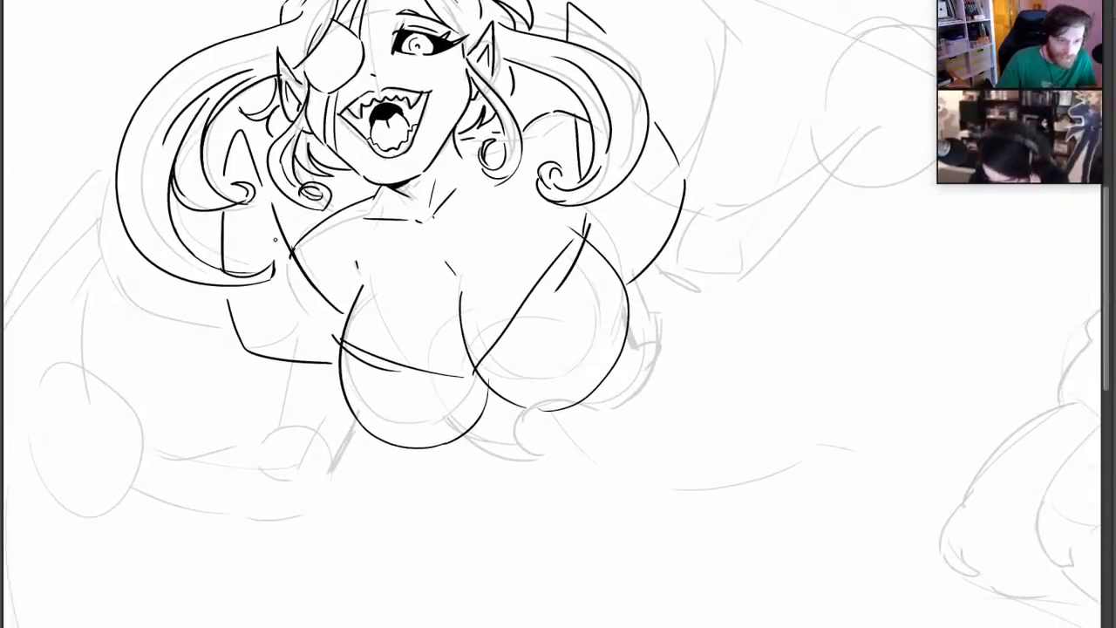
mouse_move(275, 360)
left_mouse_down()
mouse_move(253, 382)
mouse_move(329, 421)
mouse_move(349, 414)
left_mouse_up()
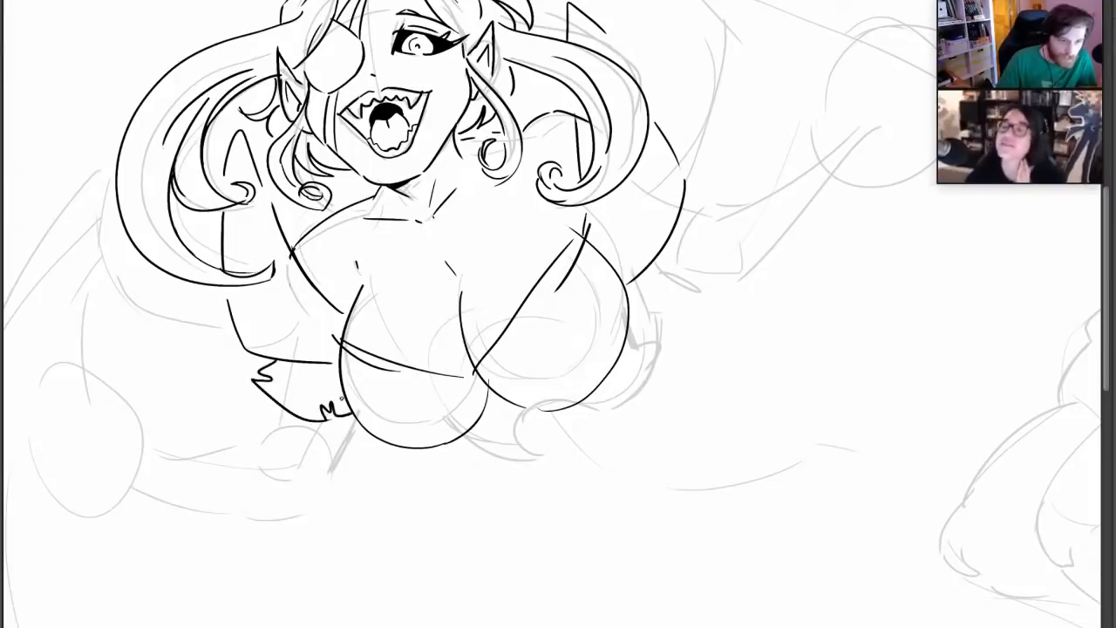
mouse_move(711, 179)
left_mouse_down()
mouse_move(688, 276)
mouse_move(652, 305)
left_mouse_up()
mouse_move(467, 439)
left_mouse_down()
mouse_move(611, 461)
mouse_move(639, 452)
mouse_move(586, 435)
mouse_move(662, 347)
mouse_move(647, 283)
left_mouse_up()
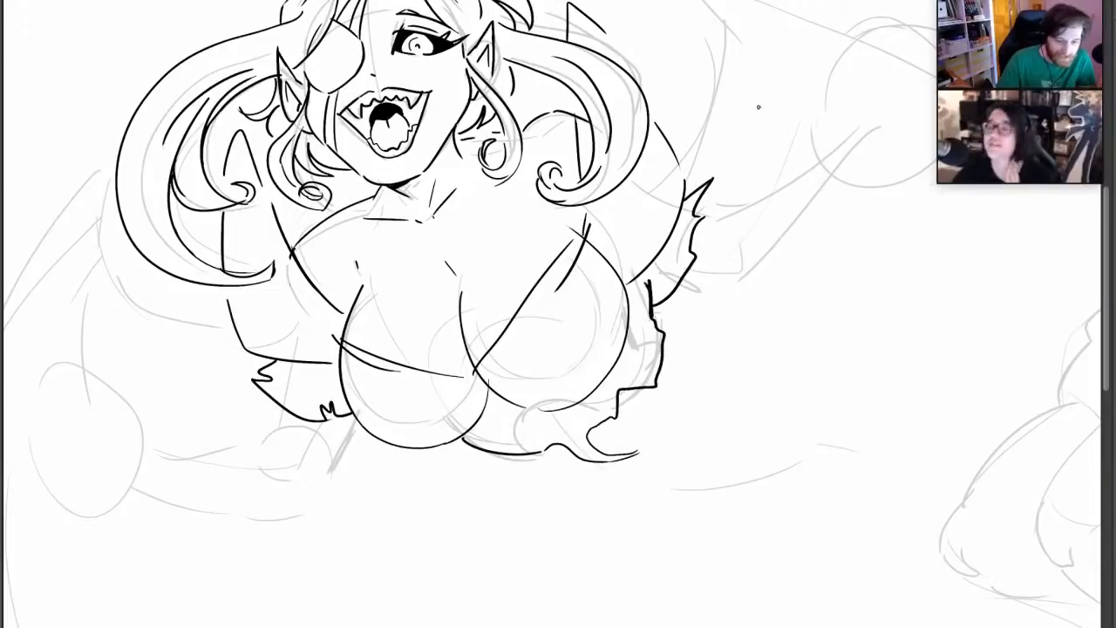
Draw two small trailing wisps and a dot beside the torn lower edge, plus a long curved sliver with pointed ends
mouse_move(713, 234)
left_mouse_down()
mouse_move(709, 244)
mouse_move(695, 224)
mouse_move(697, 247)
mouse_move(682, 176)
left_mouse_up()
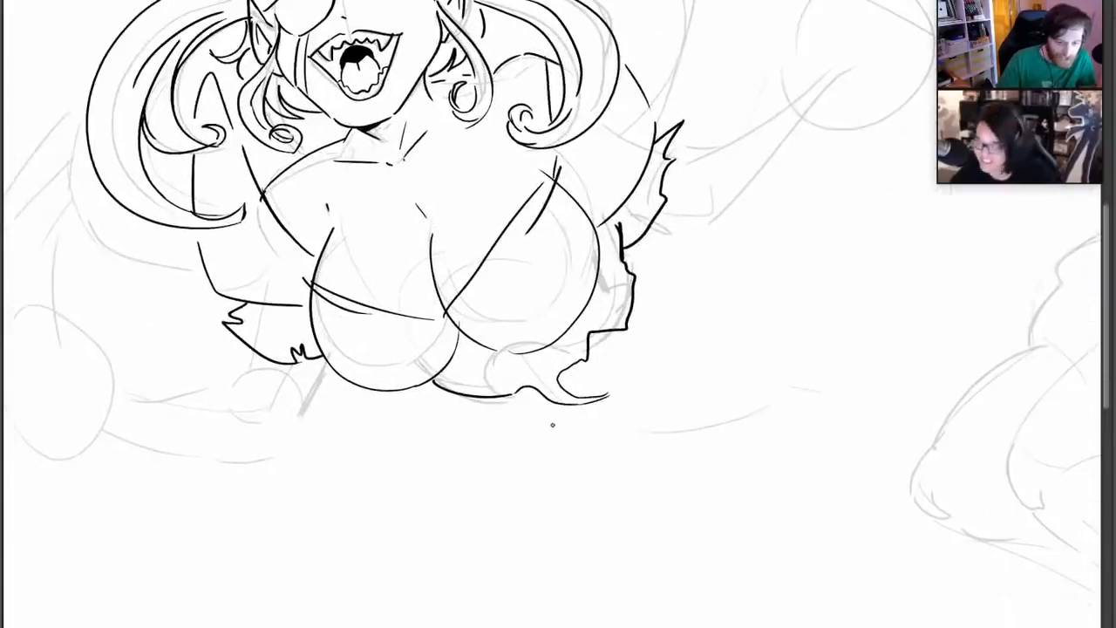
mouse_move(567, 423)
left_mouse_down()
mouse_move(577, 418)
mouse_move(553, 424)
mouse_move(617, 432)
mouse_move(576, 426)
left_mouse_up()
mouse_move(709, 355)
left_mouse_down()
mouse_move(706, 342)
mouse_move(764, 352)
mouse_move(708, 364)
mouse_move(670, 356)
left_mouse_up()
mouse_move(779, 168)
left_mouse_down()
mouse_move(757, 314)
mouse_move(807, 234)
mouse_move(801, 159)
left_mouse_up()
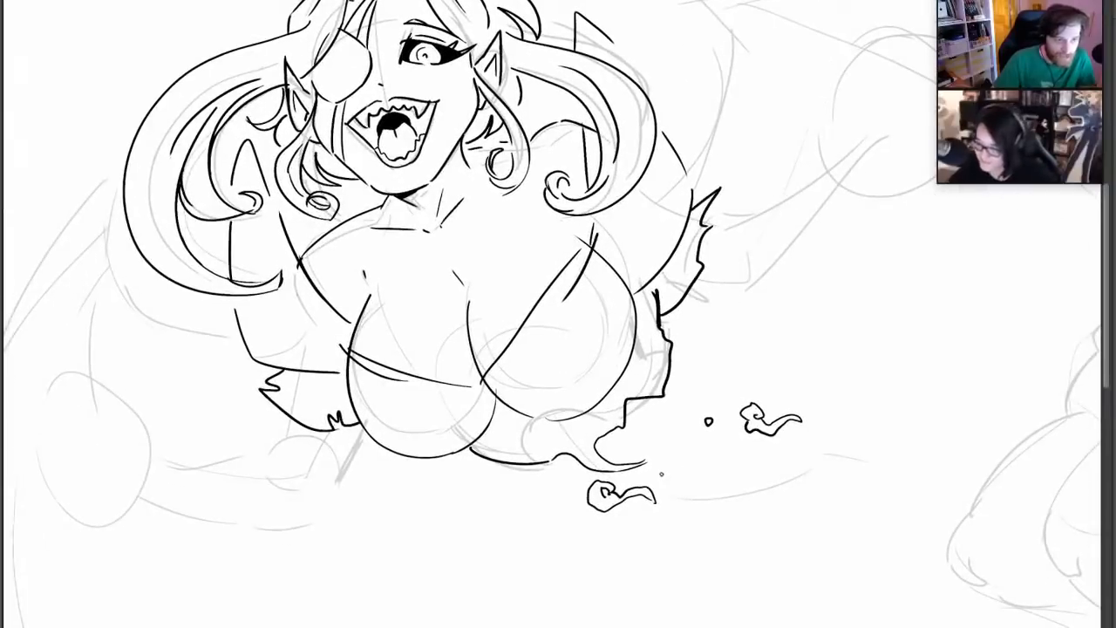
left_click_drag(660, 474, 874, 435)
mouse_move(656, 471)
left_mouse_down()
mouse_move(700, 482)
mouse_move(747, 471)
mouse_move(873, 425)
mouse_move(853, 428)
left_mouse_up()
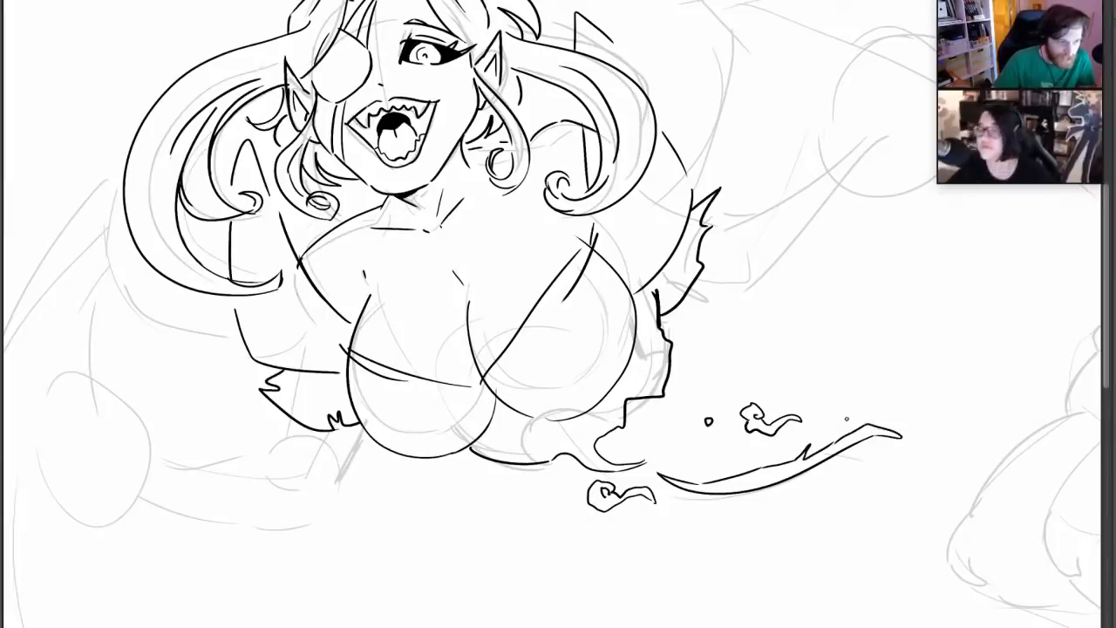
Redraw the trailing sliver's pointed tip, shorten the sliver by removing its long lower curve, and add a small hooked shard beside the torn edge
key("ctrl+z")
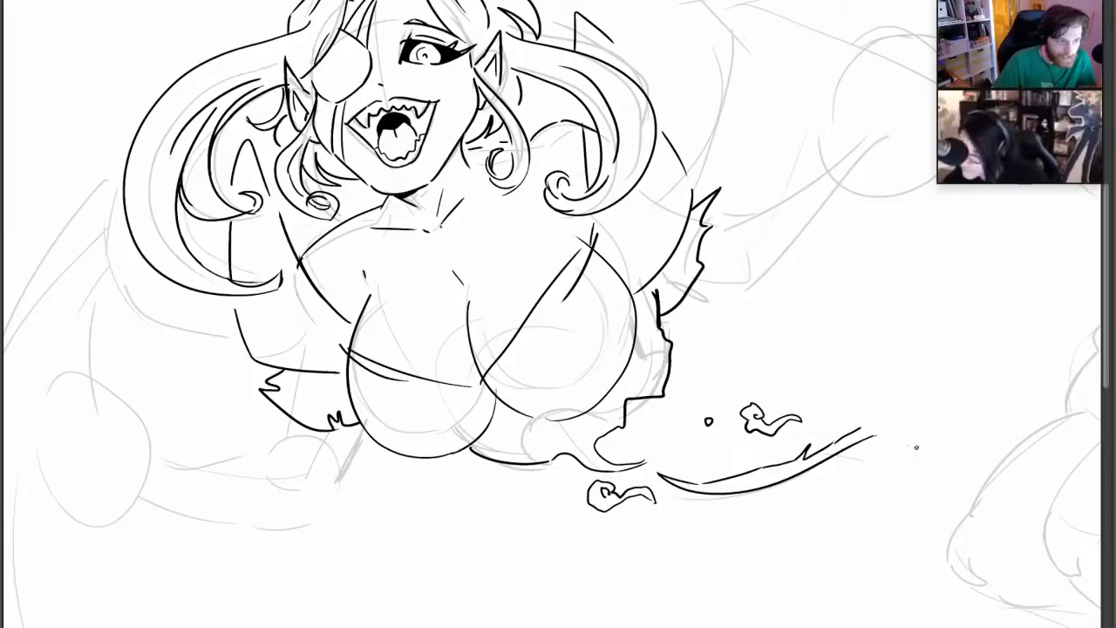
mouse_move(866, 426)
left_mouse_down()
mouse_move(896, 433)
mouse_move(870, 439)
left_mouse_up()
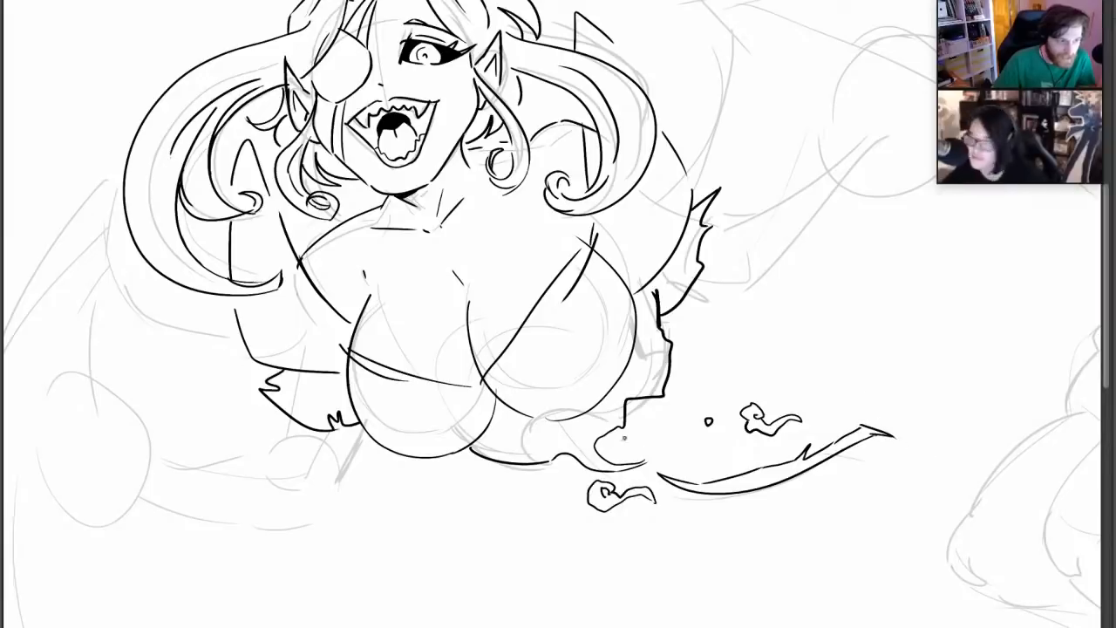
mouse_move(653, 443)
left_mouse_down()
mouse_move(649, 429)
mouse_move(675, 453)
mouse_move(625, 432)
left_mouse_up()
mouse_move(864, 209)
left_mouse_down()
mouse_move(874, 302)
mouse_move(812, 189)
mouse_move(828, 204)
left_mouse_up()
left_click_drag(687, 516, 763, 508)
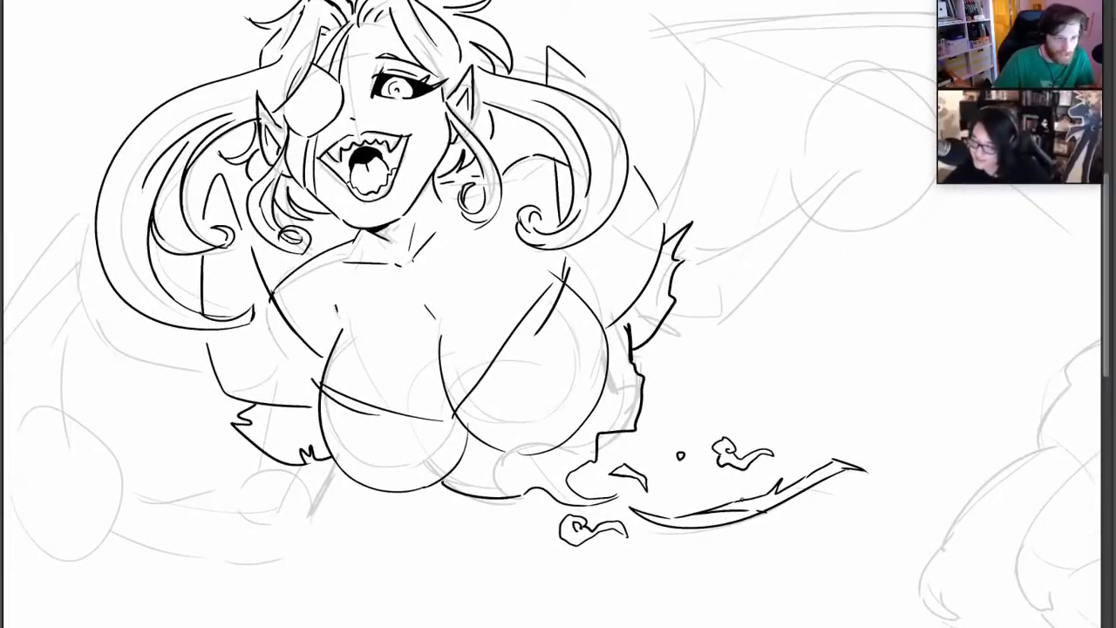
mouse_move(633, 510)
left_mouse_down()
mouse_move(689, 527)
mouse_move(754, 515)
left_mouse_up()
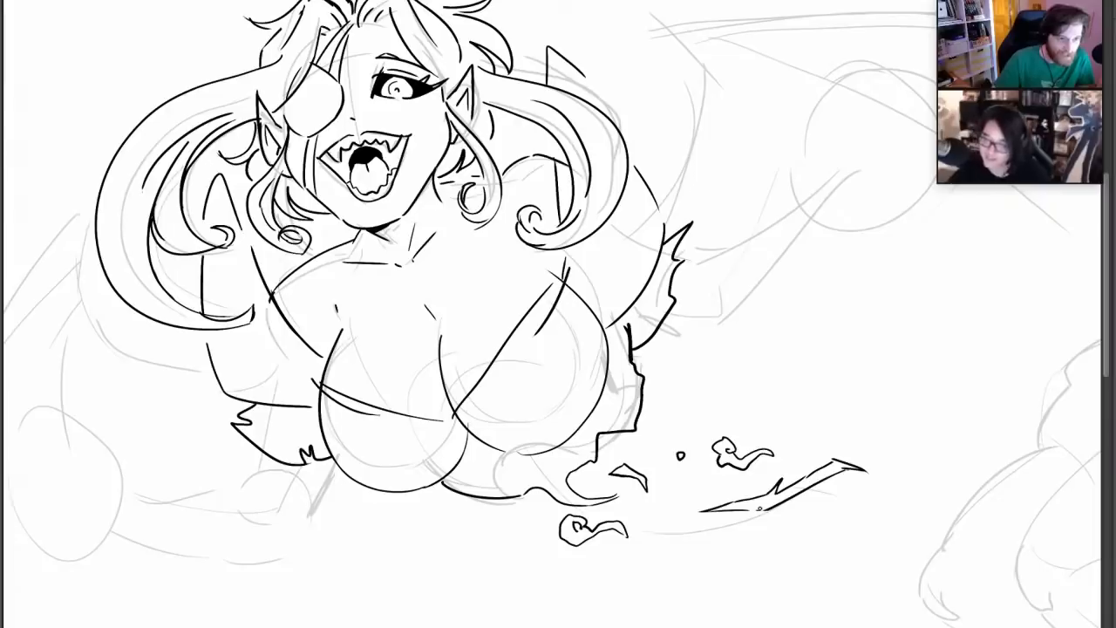
Ink short fold lines beneath and between the chest forms, thicken the eyepatch-side collar line, and add crease strokes at the opposite collar
left_click_drag(467, 440, 500, 476)
left_click_drag(472, 463, 503, 477)
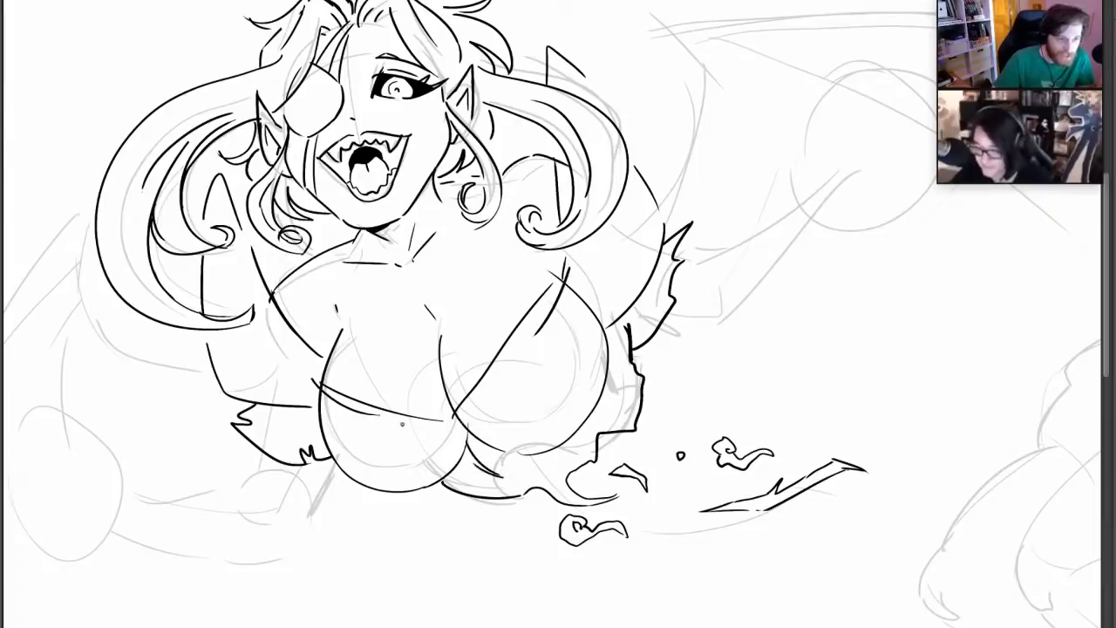
left_click_drag(422, 423, 456, 416)
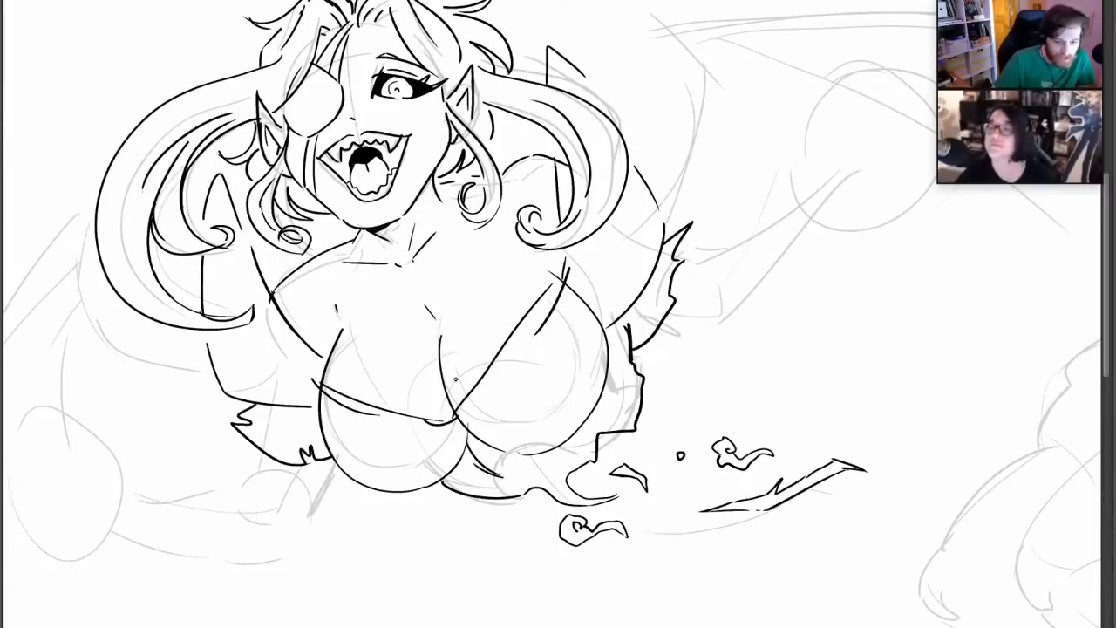
left_click_drag(259, 266, 299, 334)
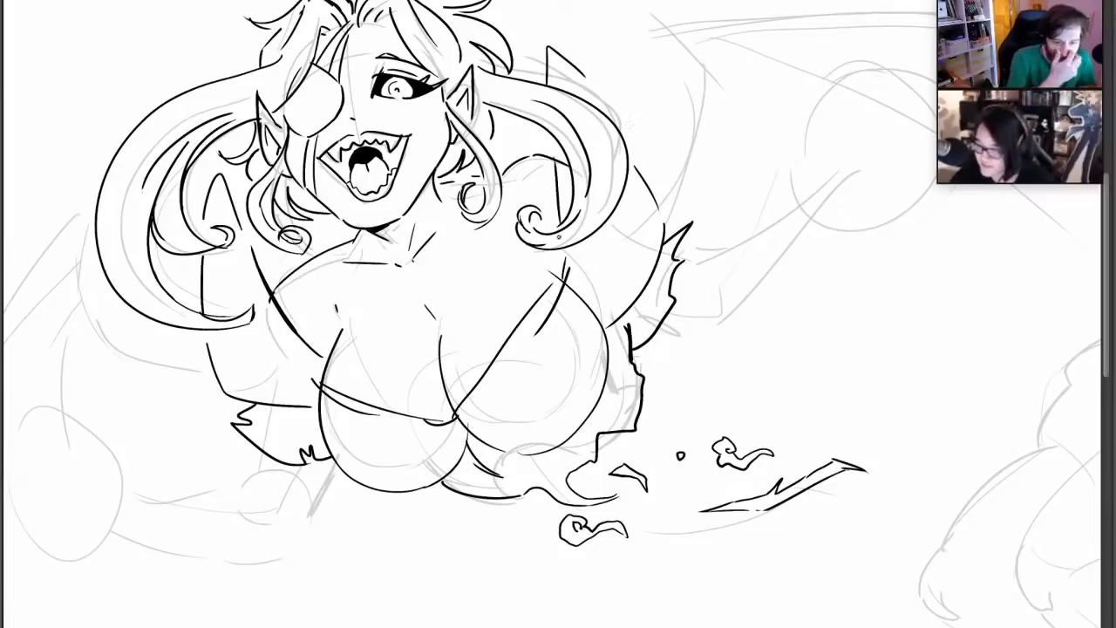
left_click_drag(581, 254, 560, 333)
left_click_drag(578, 277, 556, 340)
left_click_drag(586, 253, 579, 284)
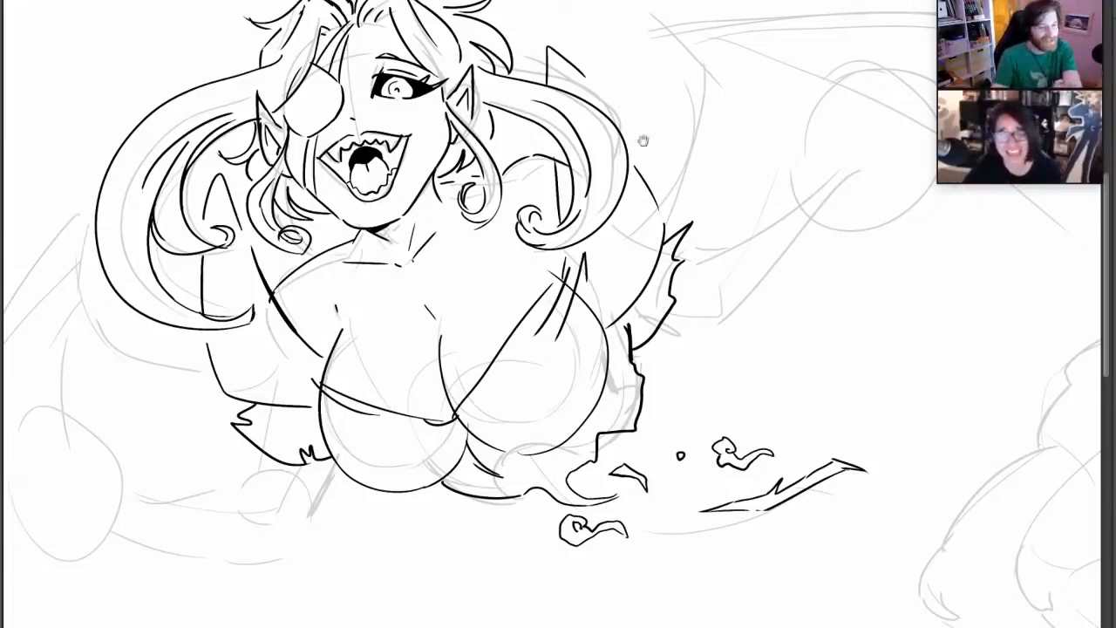
Ink the resting forearm on the eyepatch side with angular upper and lower contours, connecting it to the elbow below the torn sleeve
key("space")
mouse_move(517, 286)
left_mouse_down()
mouse_move(565, 194)
mouse_move(616, 162)
left_mouse_up()
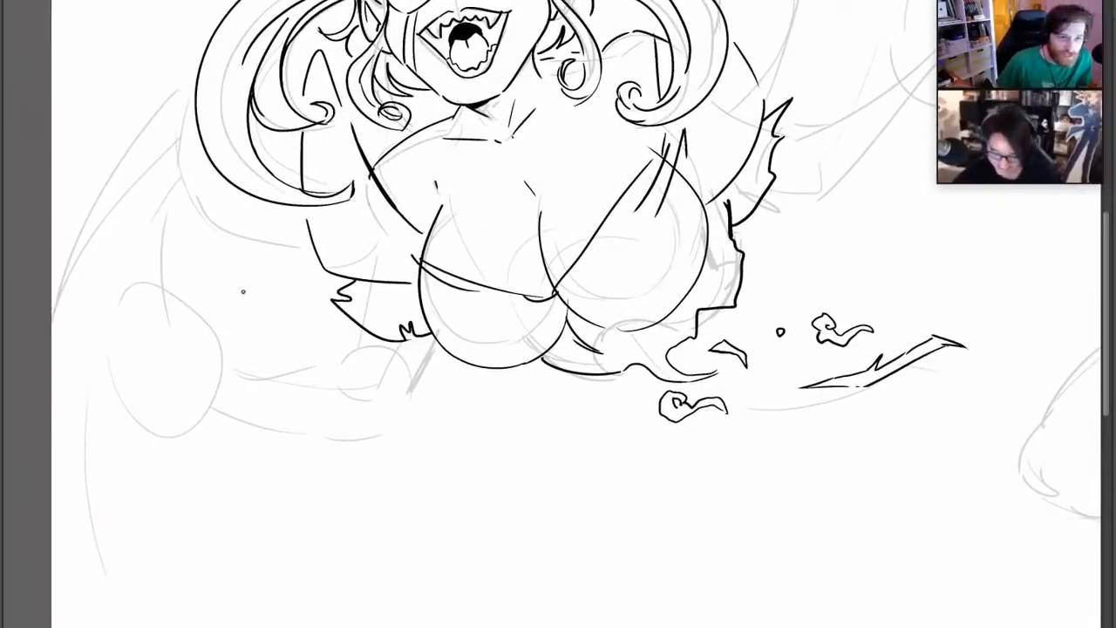
mouse_move(253, 373)
left_mouse_down()
mouse_move(227, 327)
mouse_move(130, 310)
mouse_move(193, 342)
mouse_move(202, 359)
mouse_move(180, 394)
left_mouse_up()
mouse_move(131, 422)
left_mouse_down()
mouse_move(319, 425)
mouse_move(353, 413)
left_mouse_up()
mouse_move(248, 375)
left_mouse_down()
mouse_move(361, 386)
mouse_move(370, 360)
mouse_move(357, 361)
left_mouse_up()
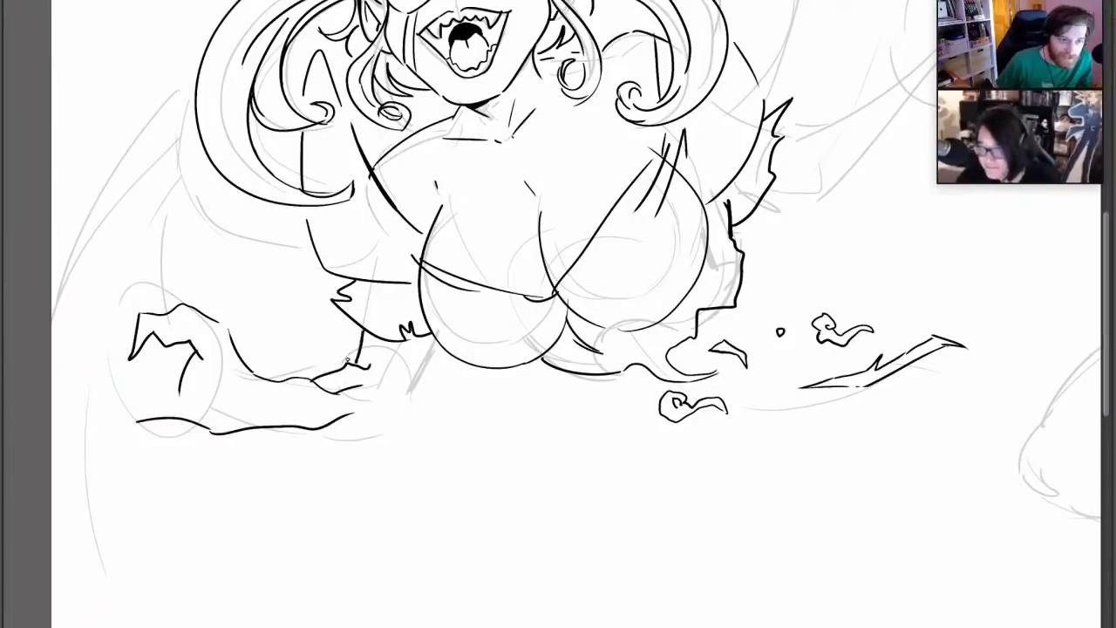
left_click_drag(265, 430, 306, 437)
mouse_move(314, 438)
left_mouse_down()
mouse_move(386, 420)
mouse_move(434, 342)
left_mouse_up()
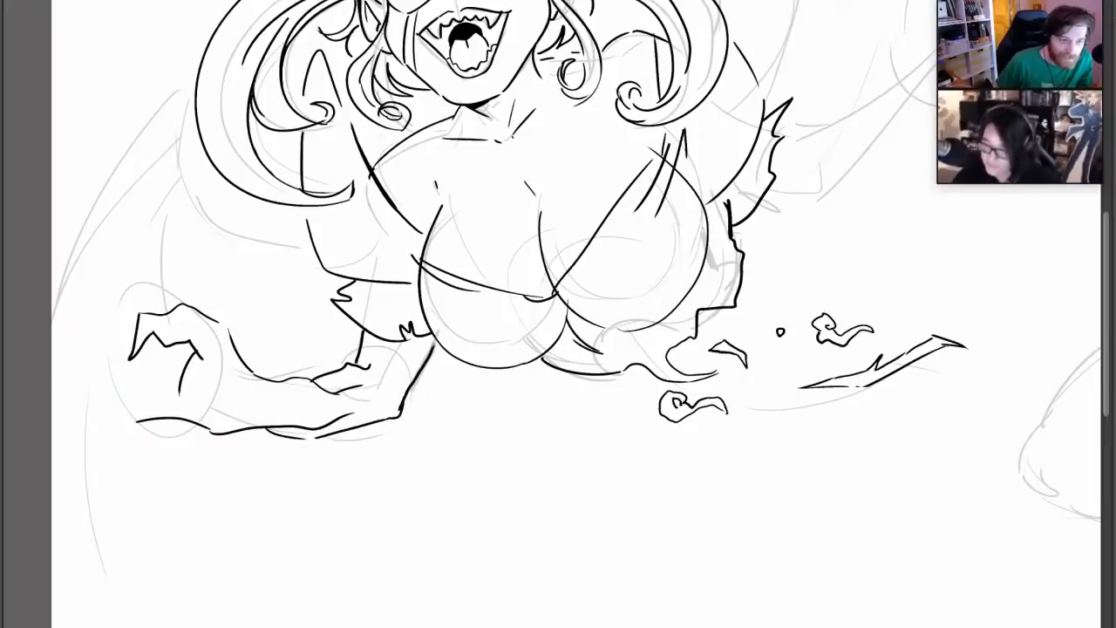
Draw the long clawed fingers and palm creases of the resting hand on the eyepatch side
mouse_move(224, 414)
left_mouse_down()
mouse_move(294, 395)
mouse_move(272, 394)
left_mouse_up()
left_click_drag(514, 518, 535, 562)
mouse_move(599, 275)
left_mouse_down()
mouse_move(683, 404)
mouse_move(669, 397)
mouse_move(648, 299)
left_mouse_up()
mouse_move(277, 389)
left_mouse_down()
mouse_move(211, 291)
mouse_move(170, 279)
mouse_move(208, 311)
mouse_move(218, 377)
mouse_move(123, 321)
mouse_move(171, 403)
mouse_move(126, 386)
mouse_move(160, 424)
mouse_move(123, 441)
mouse_move(212, 492)
left_mouse_up()
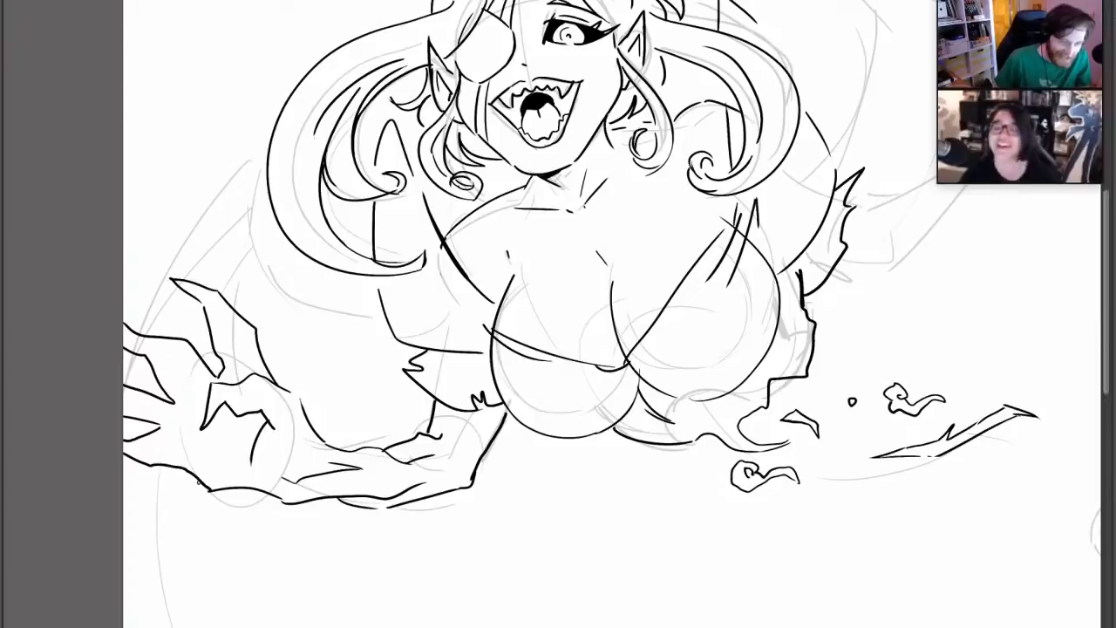
mouse_move(190, 427)
left_mouse_down()
mouse_move(199, 449)
mouse_move(192, 372)
left_mouse_up()
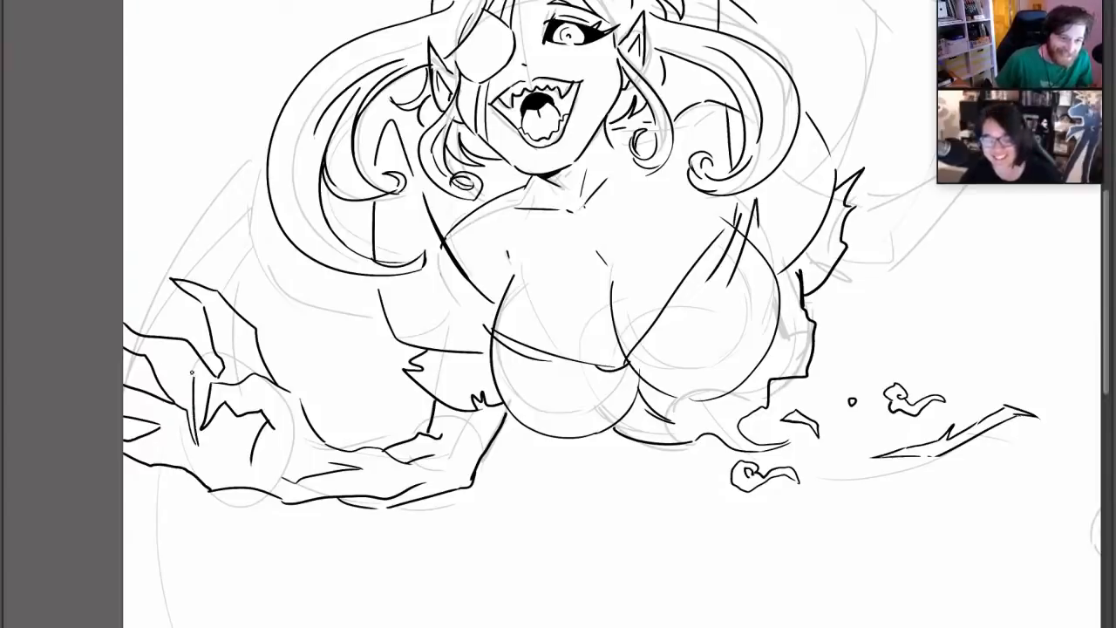
left_click_drag(157, 426, 186, 447)
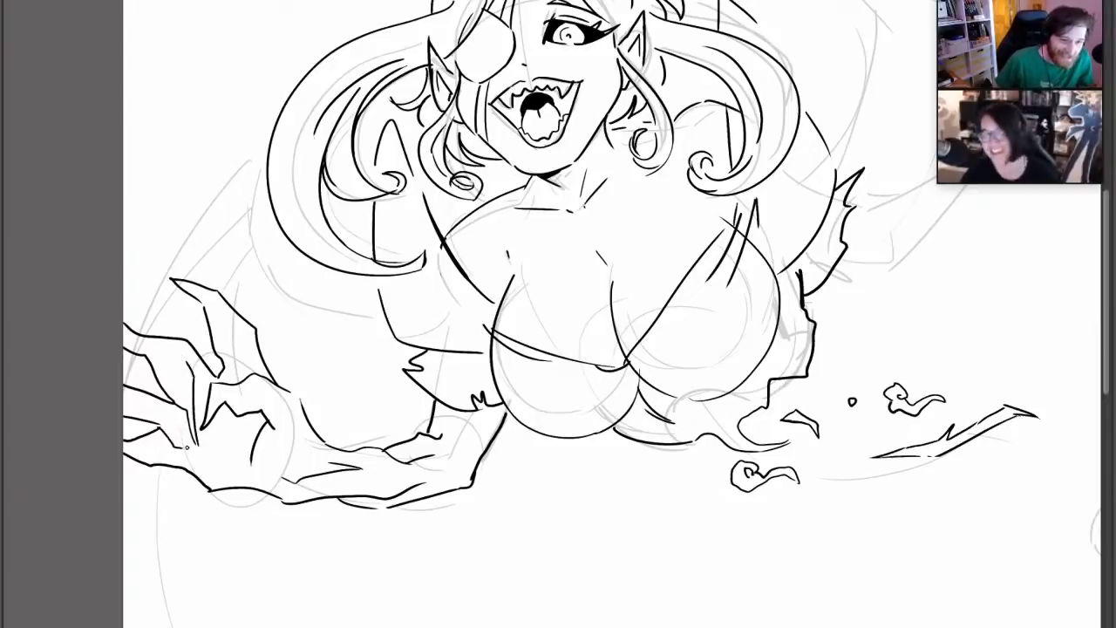
Thicken the resting wrist's contour, refine the finger claws and creases, and add a thin vertical line below the eyepatch
left_click_drag(728, 212, 715, 290)
left_click_drag(262, 464, 286, 482)
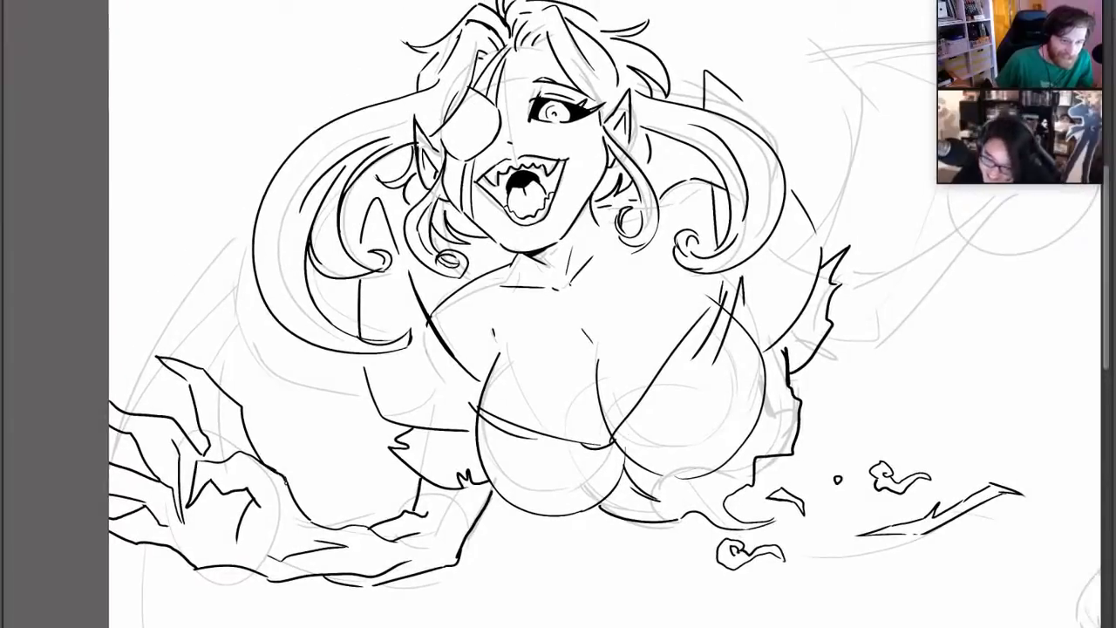
left_click_drag(190, 366, 139, 355)
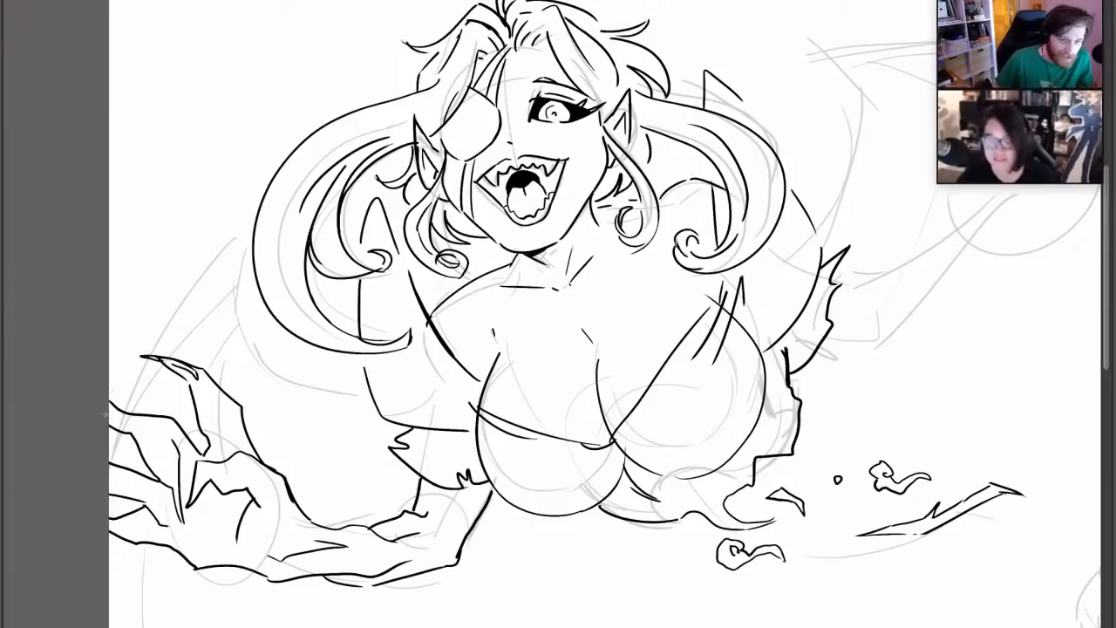
left_click_drag(105, 414, 159, 443)
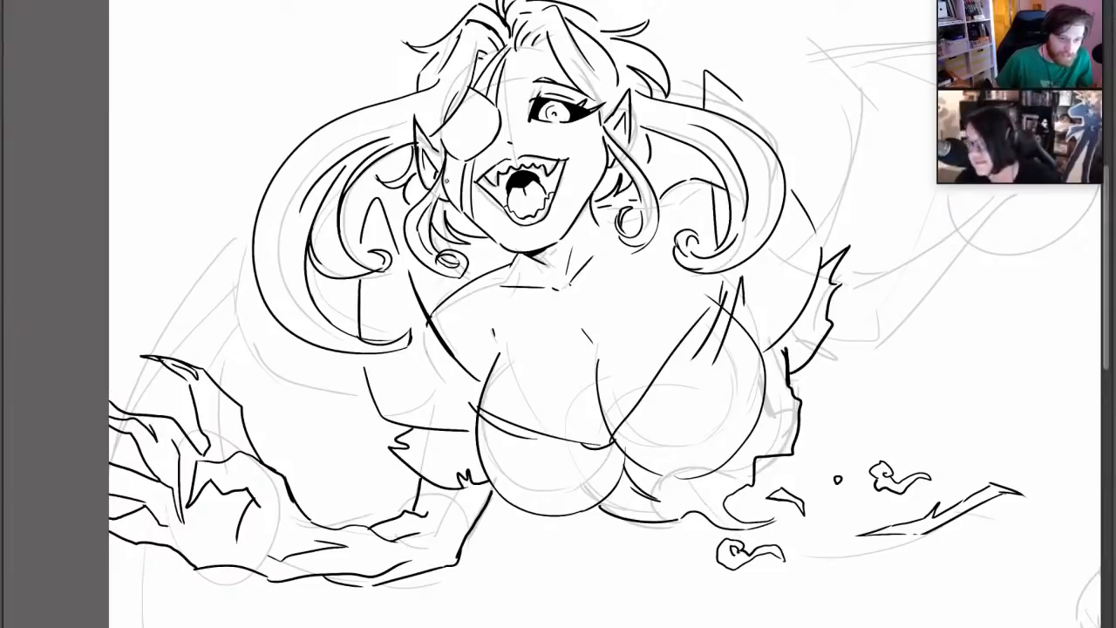
left_click_drag(451, 202, 449, 166)
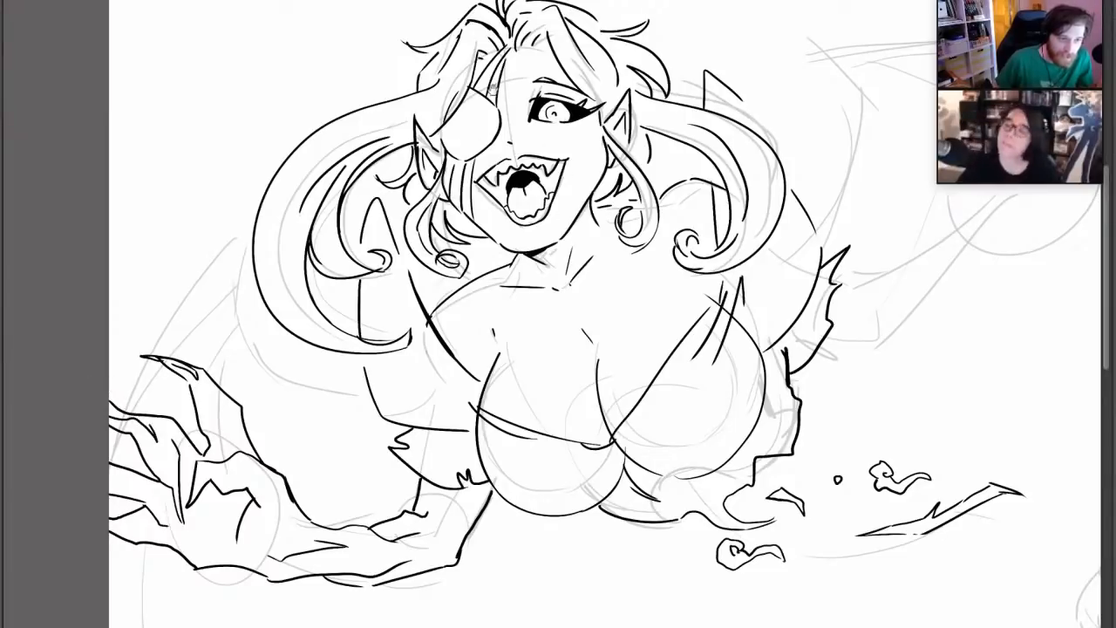
Ink the raised hand on the open-eye side, outlining the thumb side, the palm edge and the heel of the hand over the rough
left_click_drag(740, 359, 682, 231)
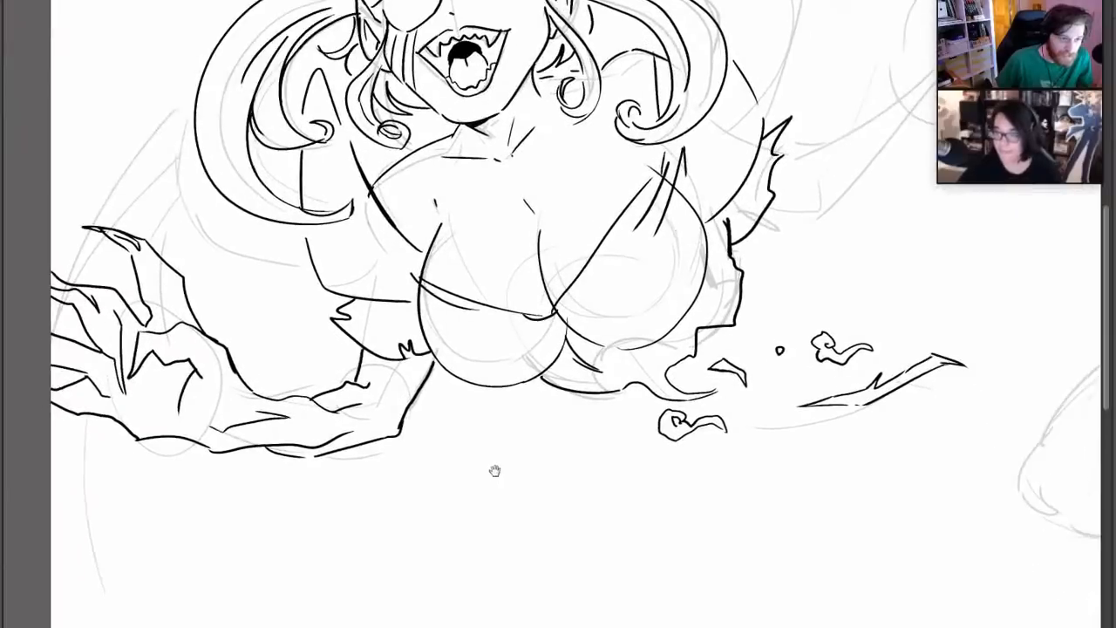
mouse_move(837, 77)
left_mouse_down()
mouse_move(625, 314)
mouse_move(662, 234)
left_mouse_up()
mouse_move(667, 251)
left_mouse_down()
mouse_move(667, 170)
mouse_move(761, 127)
mouse_move(712, 160)
mouse_move(700, 229)
left_mouse_up()
mouse_move(702, 169)
left_mouse_down()
mouse_move(714, 190)
mouse_move(699, 223)
mouse_move(755, 209)
mouse_move(765, 234)
left_mouse_up()
mouse_move(741, 117)
left_mouse_down()
mouse_move(837, 50)
mouse_move(784, 110)
mouse_move(762, 166)
mouse_move(772, 180)
mouse_move(824, 154)
mouse_move(875, 166)
mouse_move(816, 199)
left_mouse_up()
mouse_move(875, 157)
left_mouse_down()
mouse_move(907, 160)
mouse_move(799, 230)
mouse_move(872, 247)
mouse_move(789, 262)
mouse_move(704, 309)
mouse_move(671, 303)
left_mouse_up()
mouse_move(826, 369)
left_mouse_down()
mouse_move(892, 339)
mouse_move(924, 308)
left_mouse_up()
left_click_drag(758, 426, 796, 401)
left_click_drag(804, 358, 840, 348)
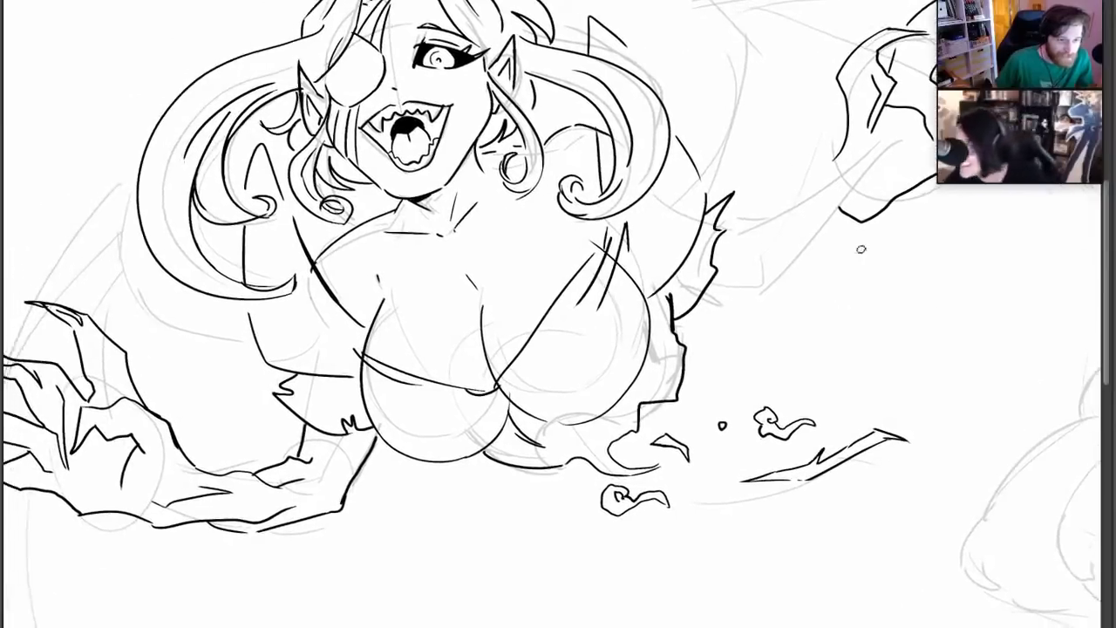
Draw the raised hand's spread, pointed fingers and add short creases at the finger bases and across the palm
left_click_drag(861, 249, 805, 358)
left_click_drag(922, 232, 912, 234)
mouse_move(846, 273)
left_mouse_down()
mouse_move(912, 259)
mouse_move(915, 242)
mouse_move(945, 244)
mouse_move(842, 275)
left_mouse_up()
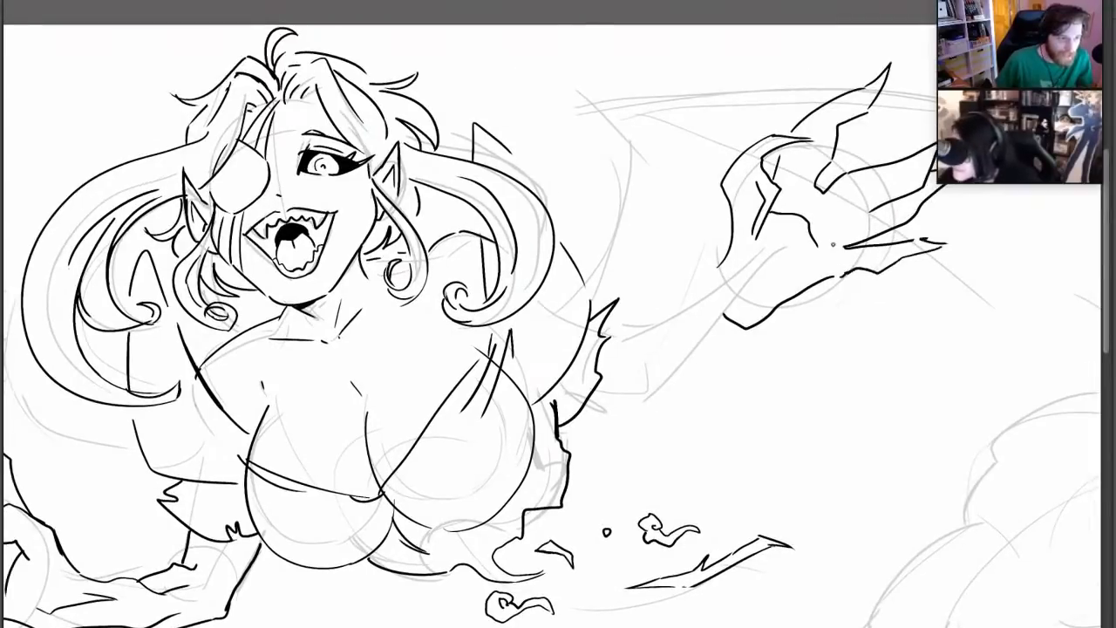
left_click_drag(858, 210, 839, 215)
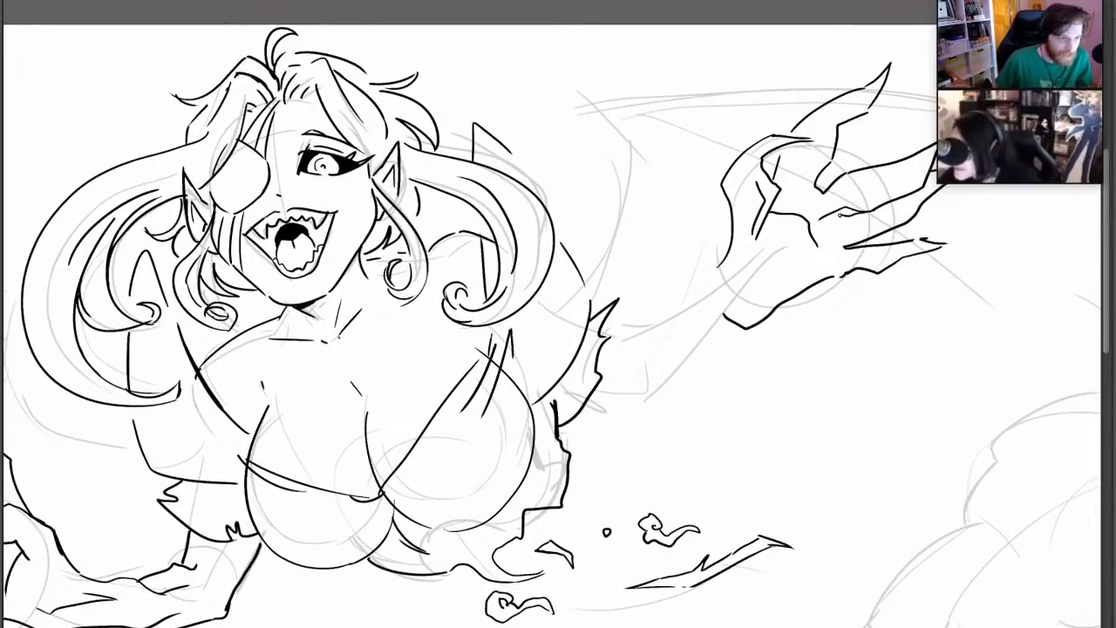
mouse_move(874, 166)
left_mouse_down()
mouse_move(863, 188)
mouse_move(871, 166)
left_mouse_up()
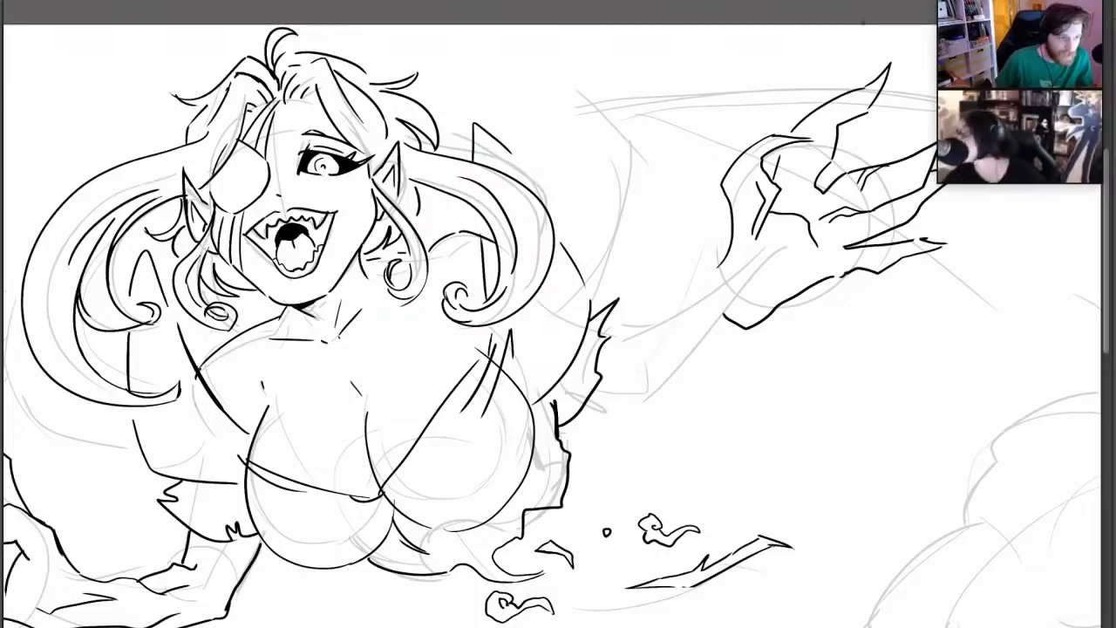
left_click_drag(796, 160, 812, 198)
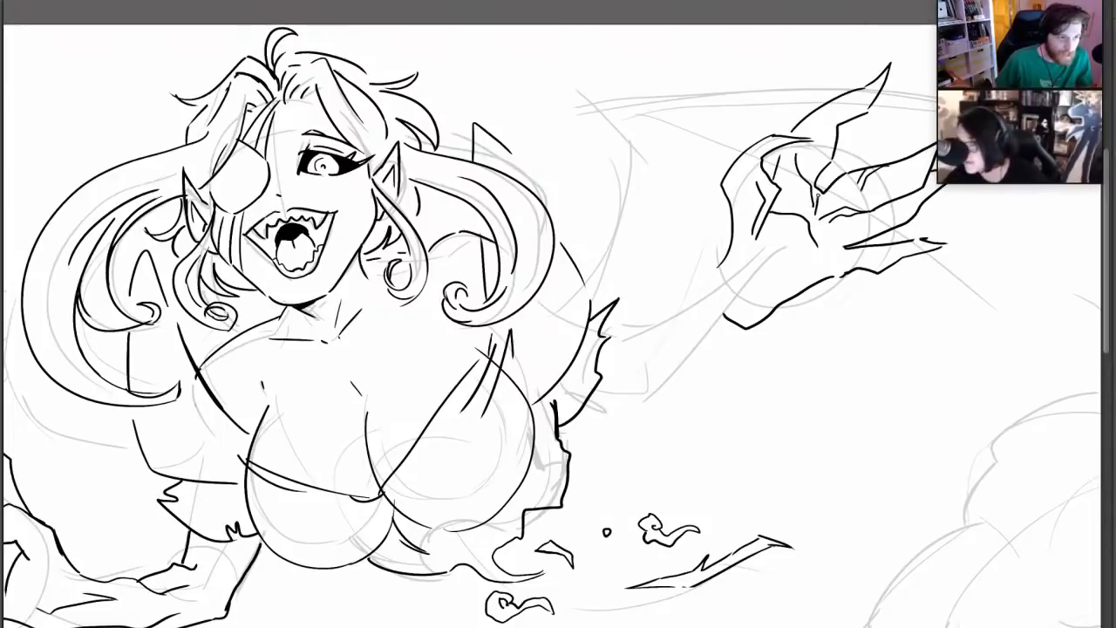
left_click_drag(827, 233, 848, 254)
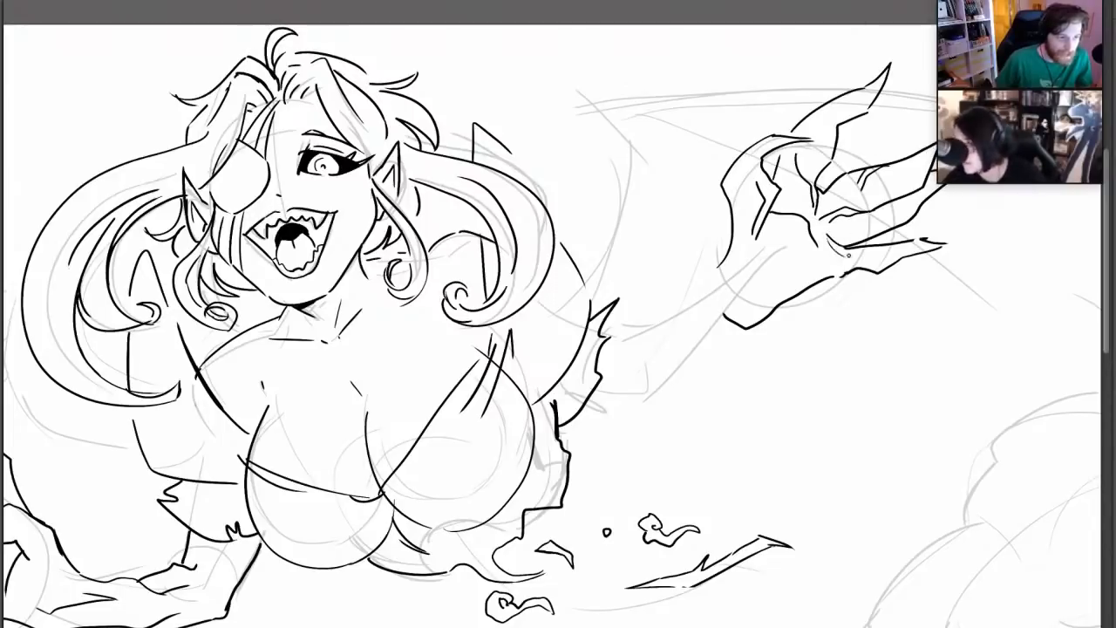
Ink the raised arm's gnarled forearm from wrist to torn sleeve, with angular contours and inner muscle lines
mouse_move(765, 219)
left_mouse_down()
mouse_move(774, 293)
mouse_move(762, 261)
mouse_move(701, 280)
mouse_move(683, 336)
left_mouse_up()
mouse_move(713, 274)
left_mouse_down()
mouse_move(703, 358)
mouse_move(649, 383)
left_mouse_up()
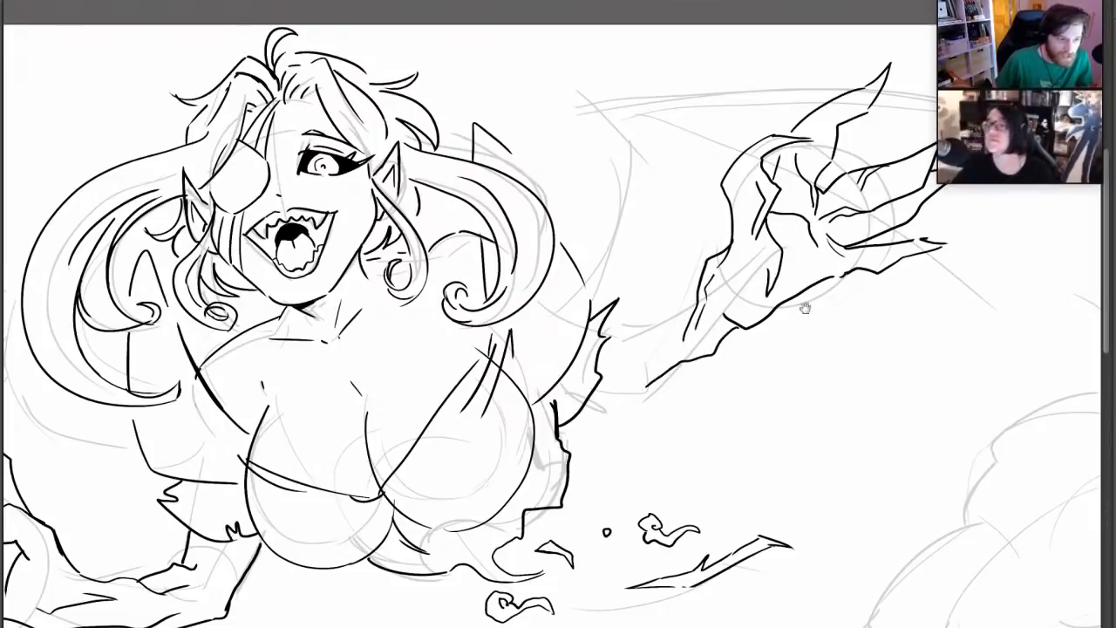
left_click_drag(842, 279, 1008, 186)
mouse_move(876, 447)
left_mouse_down()
mouse_move(838, 461)
mouse_move(810, 493)
left_mouse_up()
left_click_drag(739, 336, 685, 358)
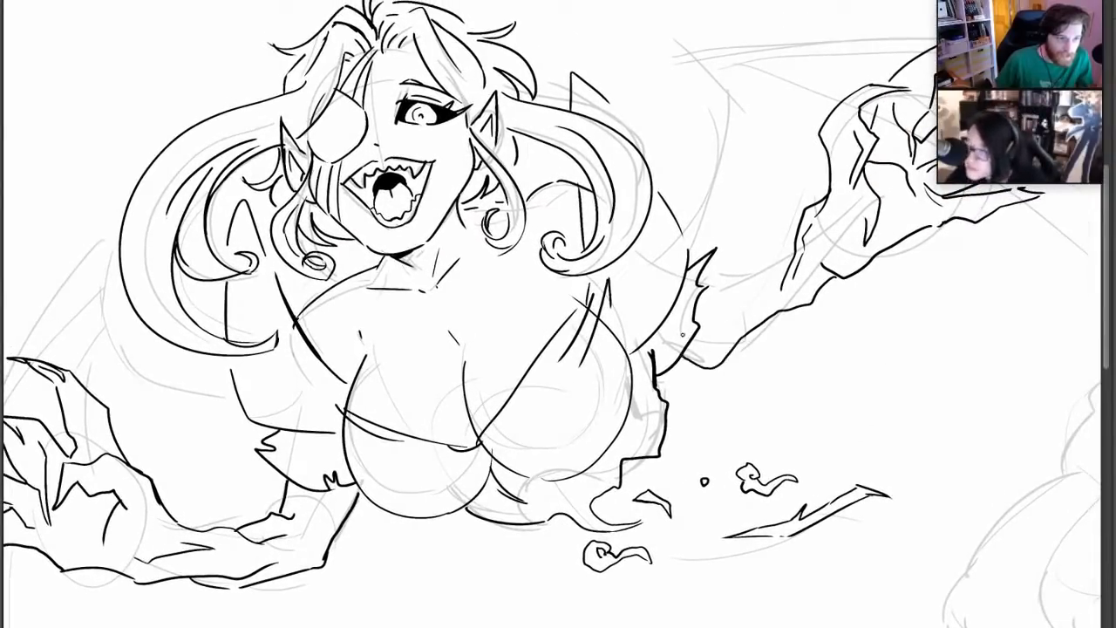
mouse_move(800, 218)
left_mouse_down()
mouse_move(737, 283)
mouse_move(721, 319)
left_mouse_up()
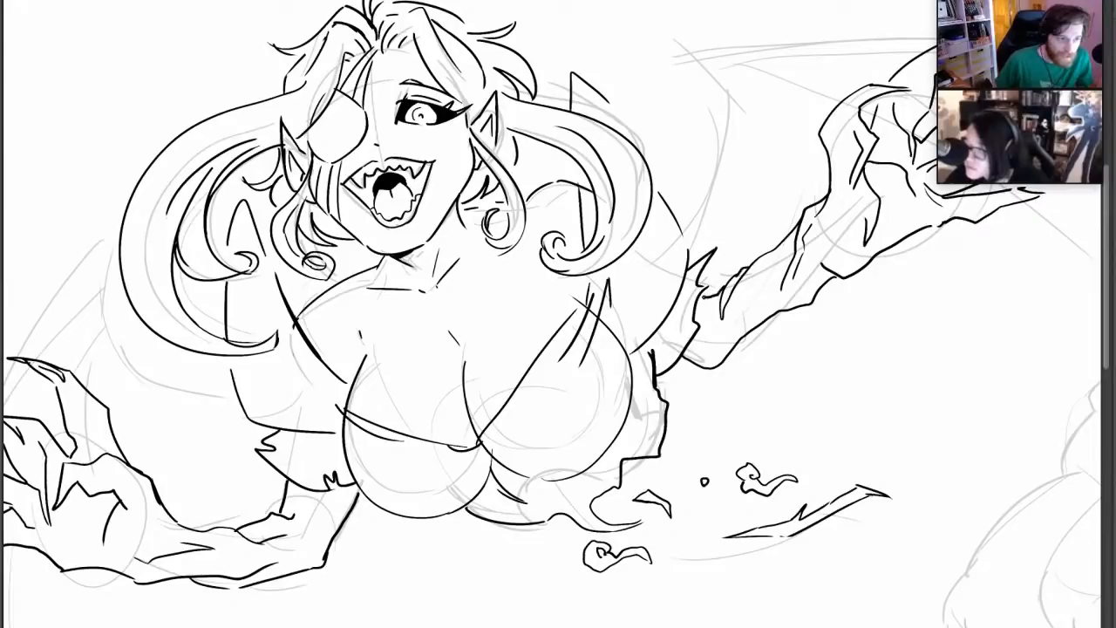
left_click_drag(725, 333, 771, 286)
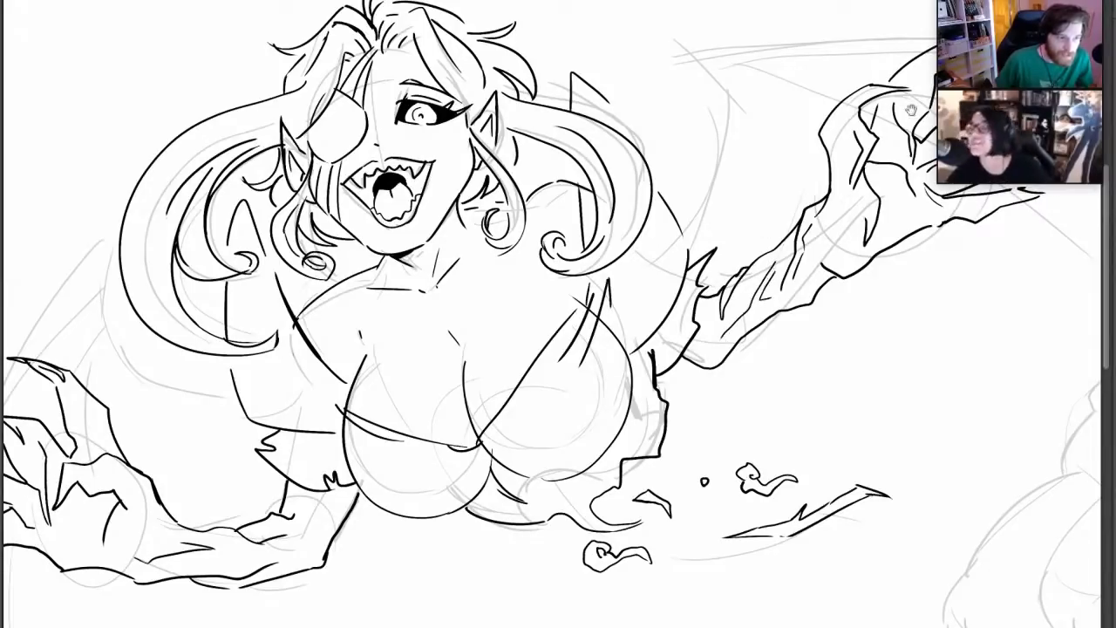
Add small jagged tears to the garment at both shoulders and thicken the outer sleeve curve on the open-eye side
mouse_move(852, 136)
left_mouse_down()
mouse_move(826, 197)
mouse_move(912, 70)
mouse_move(863, 173)
left_mouse_up()
mouse_move(298, 333)
left_mouse_down()
mouse_move(316, 325)
mouse_move(322, 339)
left_mouse_up()
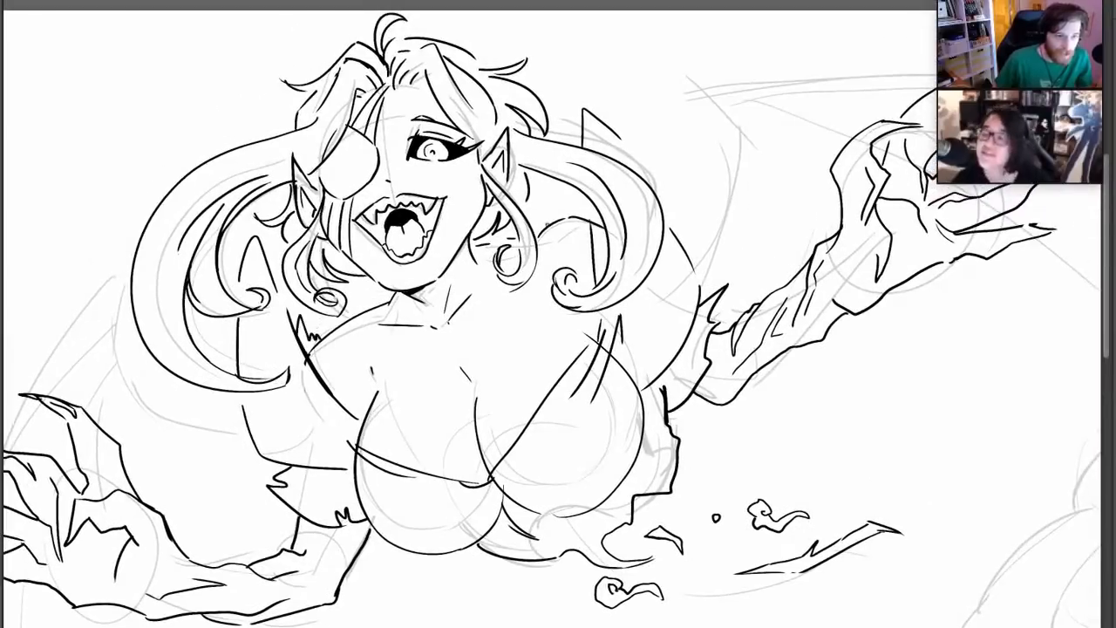
left_click_drag(571, 211, 591, 200)
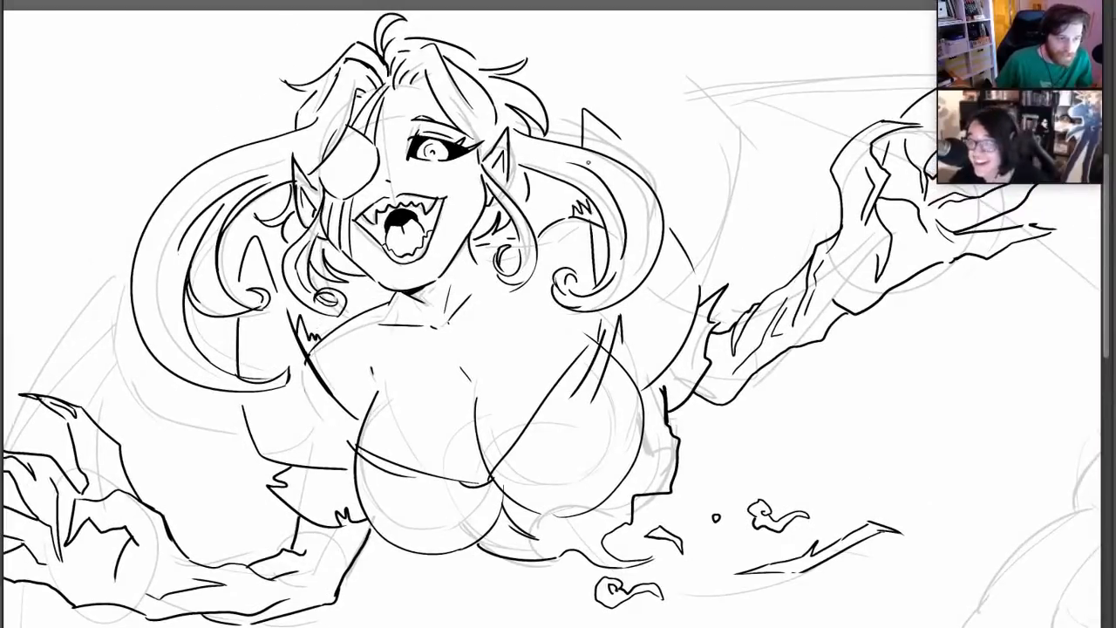
left_click_drag(714, 310, 720, 389)
left_click_drag(731, 197, 728, 132)
left_click_drag(785, 561, 777, 410)
left_click_drag(563, 283, 474, 313)
left_click_drag(771, 315, 814, 334)
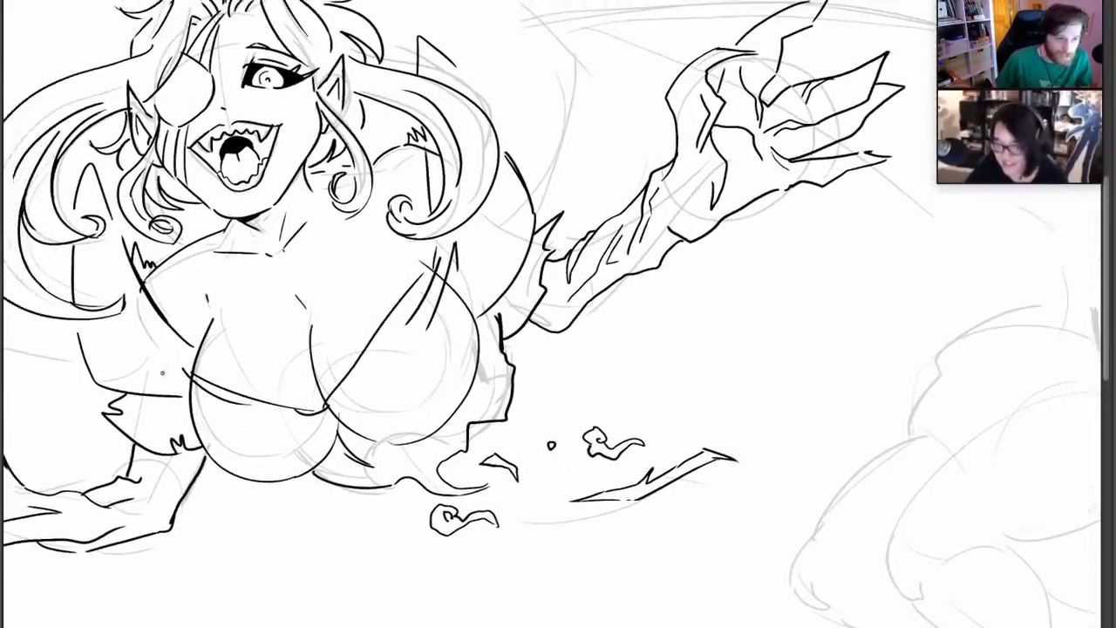
Ink the upper part of the eyepatch-side wing, with a pointed spike at the joint, a double leading edge and an inner strut
left_click_drag(176, 338, 313, 372)
left_click_drag(317, 138, 420, 160)
left_click_drag(217, 166, 316, 137)
left_click_drag(300, 141, 278, 194)
left_click_drag(285, 196, 162, 329)
mouse_move(301, 139)
left_mouse_down()
mouse_move(301, 238)
mouse_move(162, 349)
left_mouse_up()
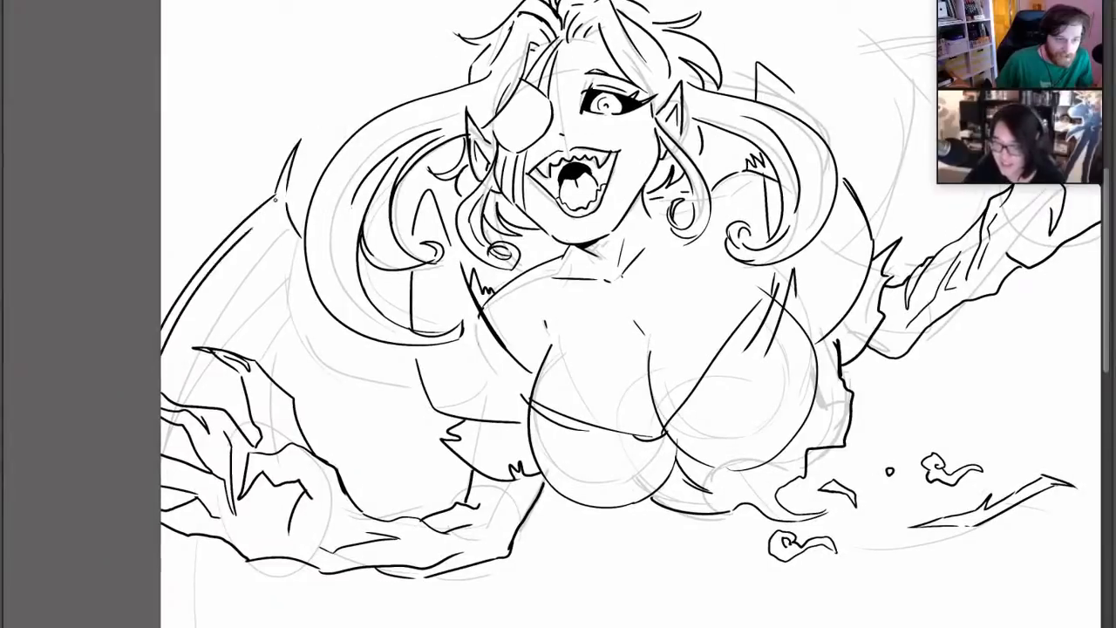
mouse_move(262, 223)
left_mouse_down()
mouse_move(258, 353)
mouse_move(292, 246)
left_mouse_up()
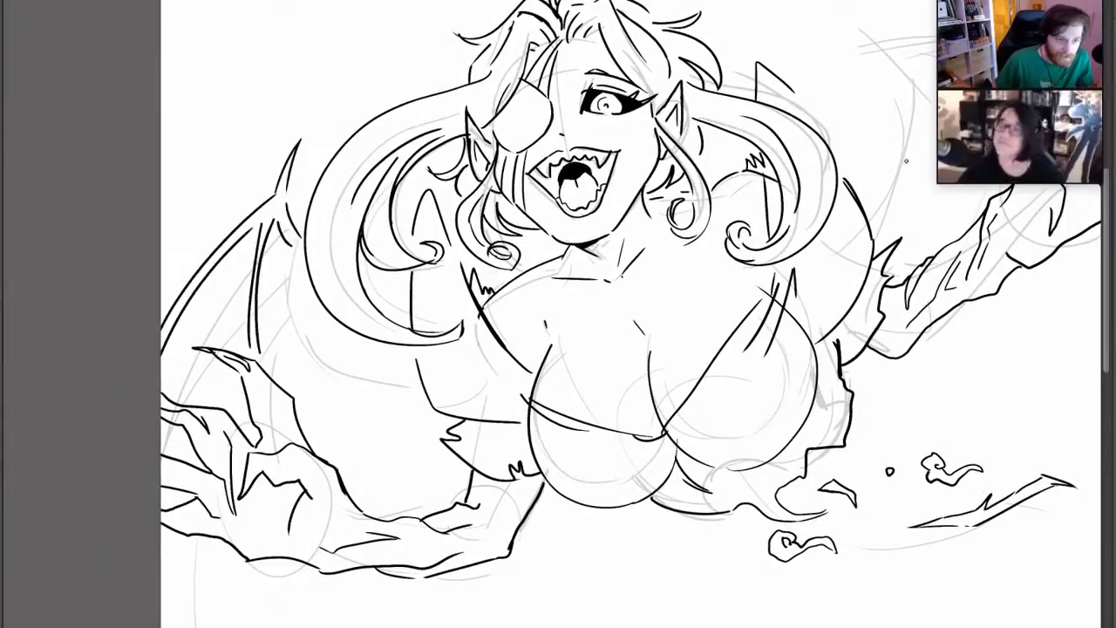
Ink the eyepatch-side wing's lower scalloped edge and pointed strut tip below the clawed hand, plus a long double strut behind the pigtail
left_click_drag(675, 269, 661, 133)
mouse_move(196, 423)
left_mouse_down()
mouse_move(199, 381)
mouse_move(293, 499)
left_mouse_up()
mouse_move(267, 404)
left_mouse_down()
mouse_move(295, 504)
mouse_move(146, 447)
left_mouse_up()
left_click_drag(322, 412, 293, 470)
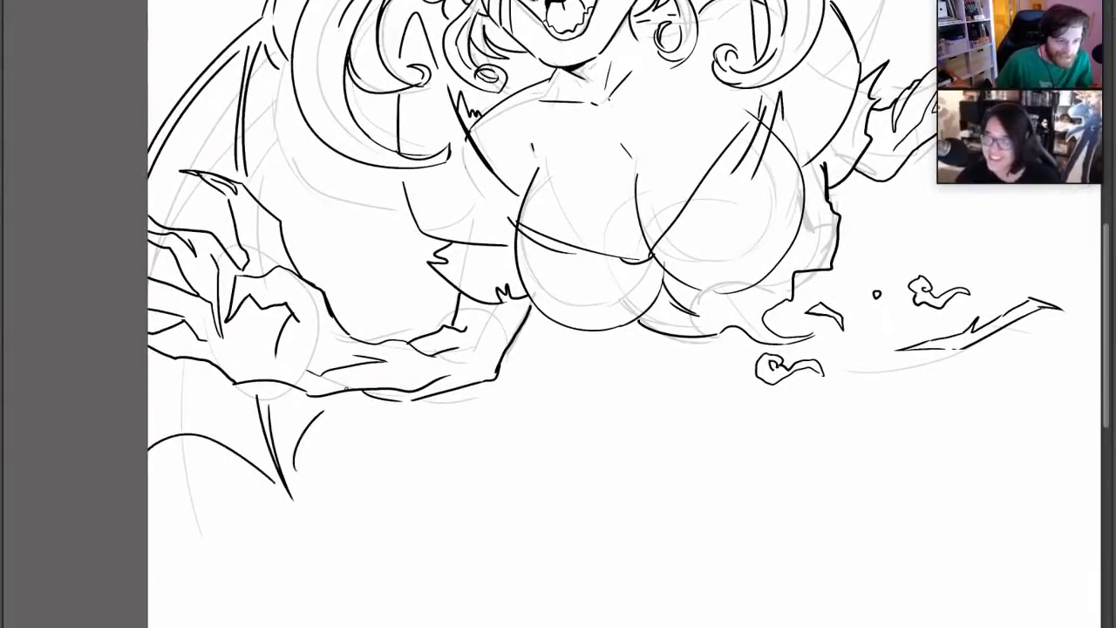
mouse_move(265, 56)
left_mouse_down()
mouse_move(349, 254)
mouse_move(352, 239)
left_mouse_up()
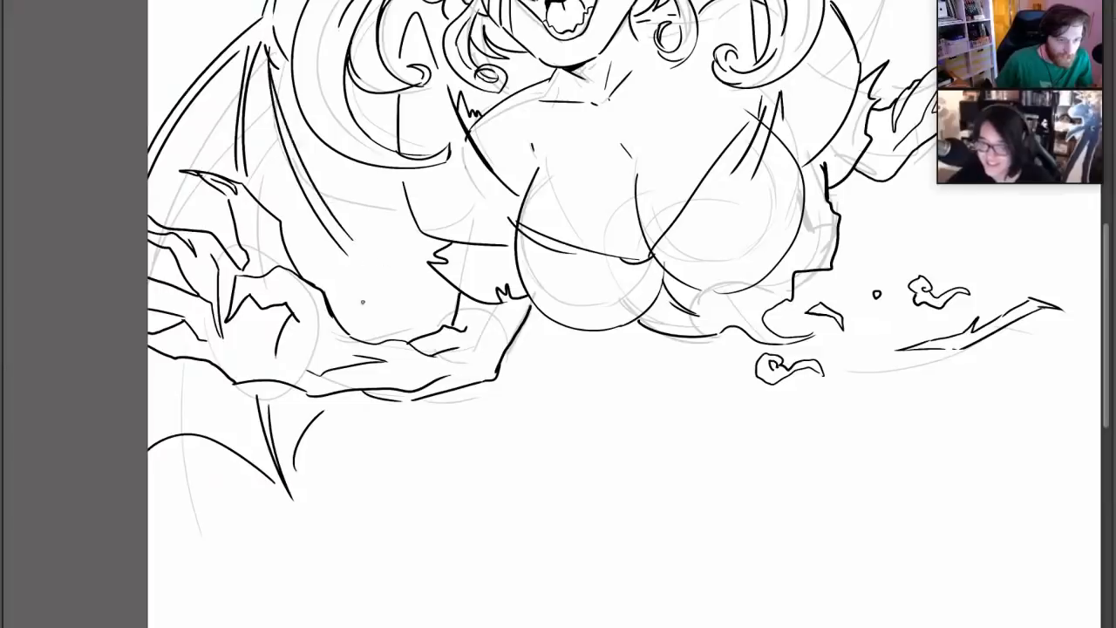
left_click_drag(290, 155, 418, 294)
mouse_move(346, 249)
left_mouse_down()
mouse_move(413, 290)
mouse_move(369, 336)
left_mouse_up()
left_click_drag(403, 279, 426, 278)
Ink the open-eye-side wing's spiked joint, its leading edge out to the raised claws and a double inner strut down to the shoulder
left_click_drag(611, 353, 592, 571)
left_click_drag(815, 304, 820, 347)
mouse_move(495, 546)
left_mouse_down()
mouse_move(418, 494)
mouse_move(454, 368)
mouse_move(501, 374)
mouse_move(128, 592)
left_mouse_up()
mouse_move(450, 174)
left_mouse_down()
mouse_move(536, 227)
mouse_move(516, 167)
left_mouse_up()
left_click_drag(537, 227, 522, 310)
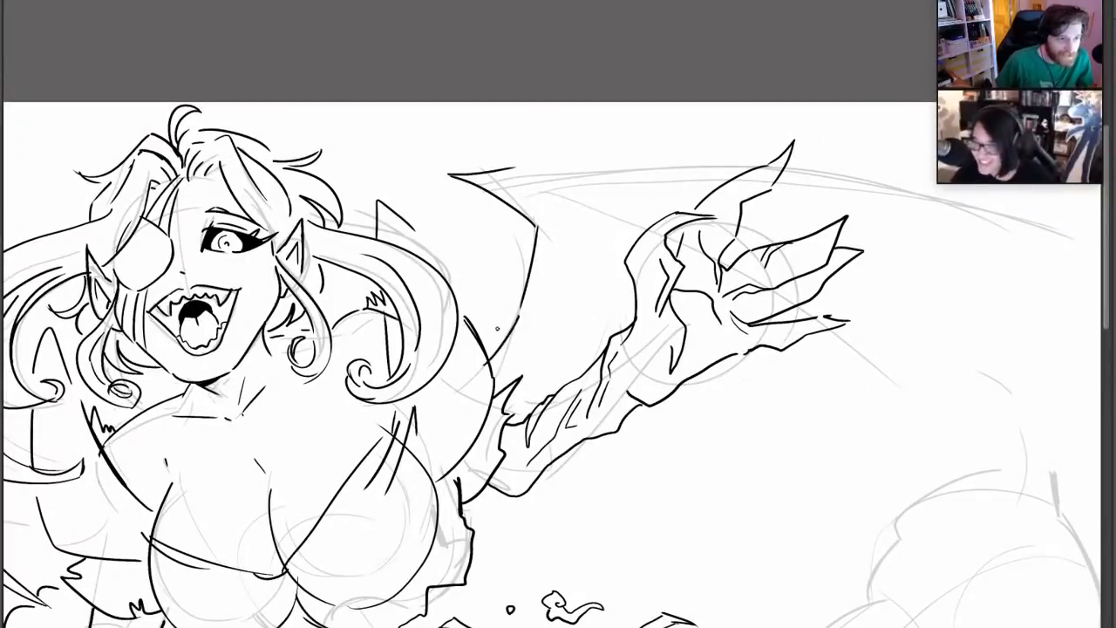
left_click_drag(513, 171, 788, 157)
left_click_drag(930, 248, 950, 207)
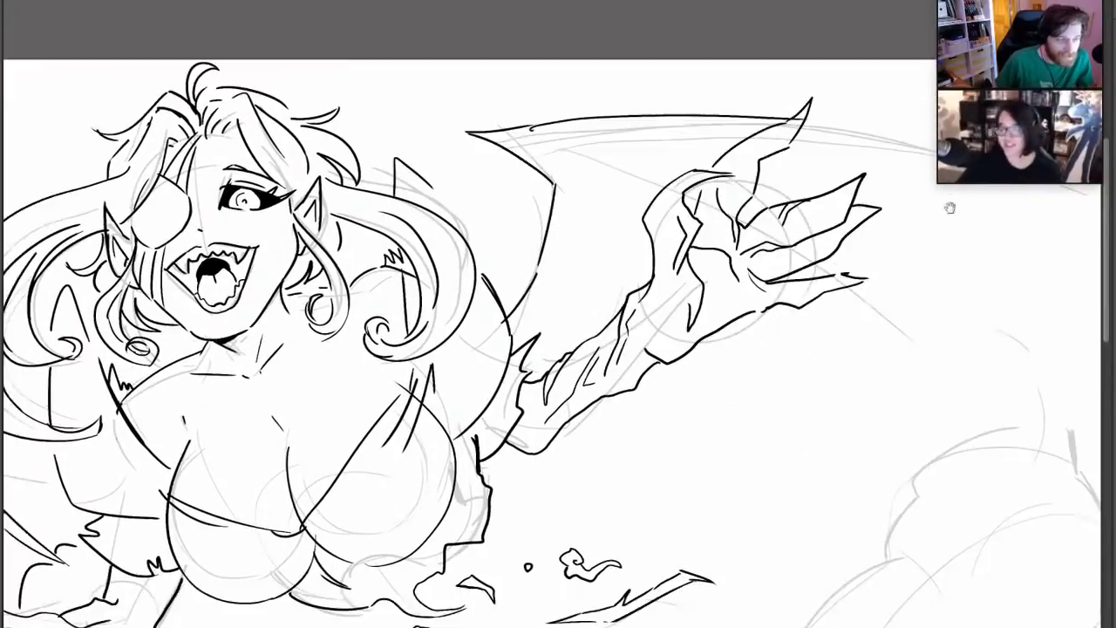
left_click_drag(704, 582, 842, 429)
mouse_move(594, 245)
left_mouse_down()
mouse_move(674, 190)
mouse_move(662, 296)
mouse_move(582, 380)
left_mouse_up()
mouse_move(688, 206)
left_mouse_down()
mouse_move(649, 302)
mouse_move(694, 157)
left_mouse_up()
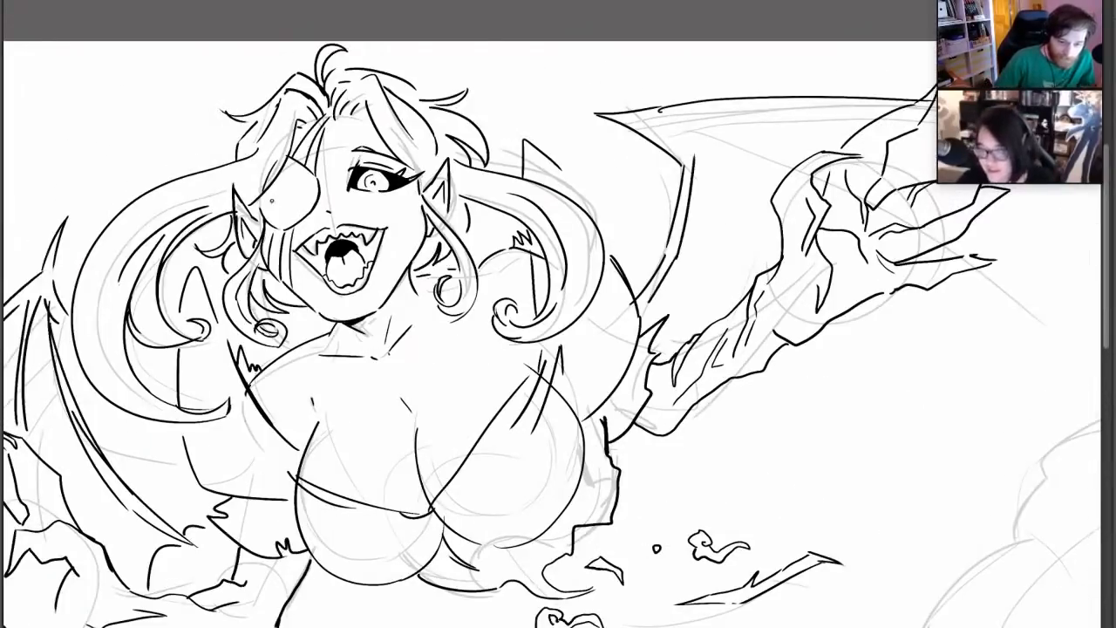
Decorate the eyepatch with short radial marks around a small centre detail
mouse_move(277, 203)
left_mouse_down()
mouse_move(285, 218)
mouse_move(307, 180)
left_mouse_up()
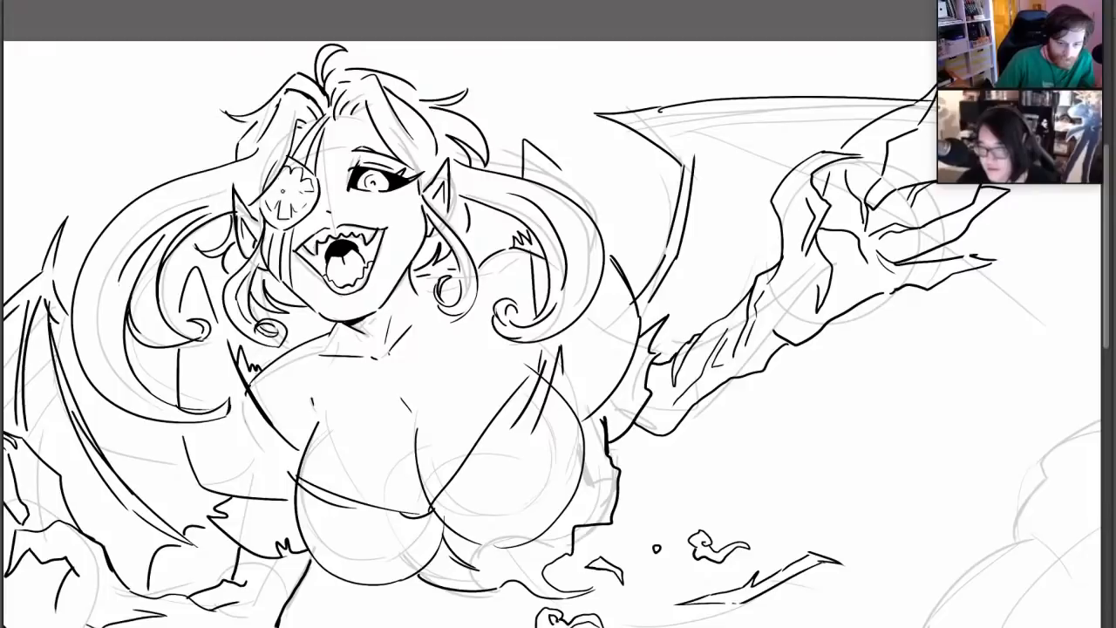
left_click_drag(287, 191, 293, 186)
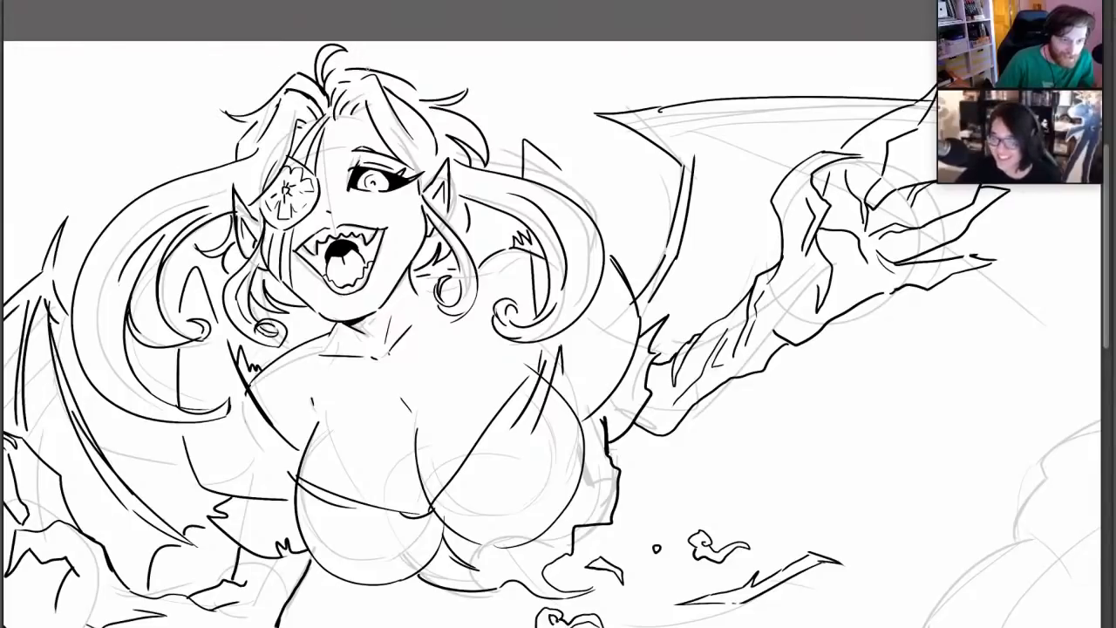
Add a second line under the open-eye-side wing's leading edge and fan inner struts from the joint towards the raised arm
left_click_drag(841, 394, 616, 450)
left_click_drag(420, 177, 578, 205)
left_click_drag(464, 165, 609, 169)
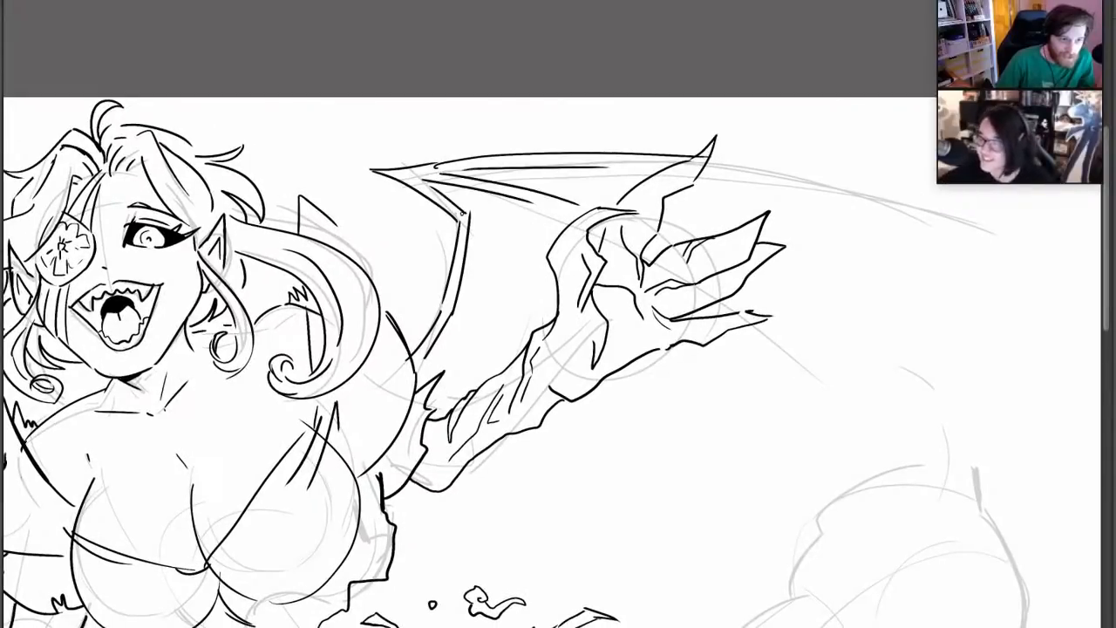
left_click_drag(444, 195, 539, 274)
left_click_drag(467, 228, 529, 299)
Finish the open-eye-side wing beyond the raised hand with pointed strut tips, scalloped membrane edges, a doubled leading edge and a hooked tip
key("ctrl+0")
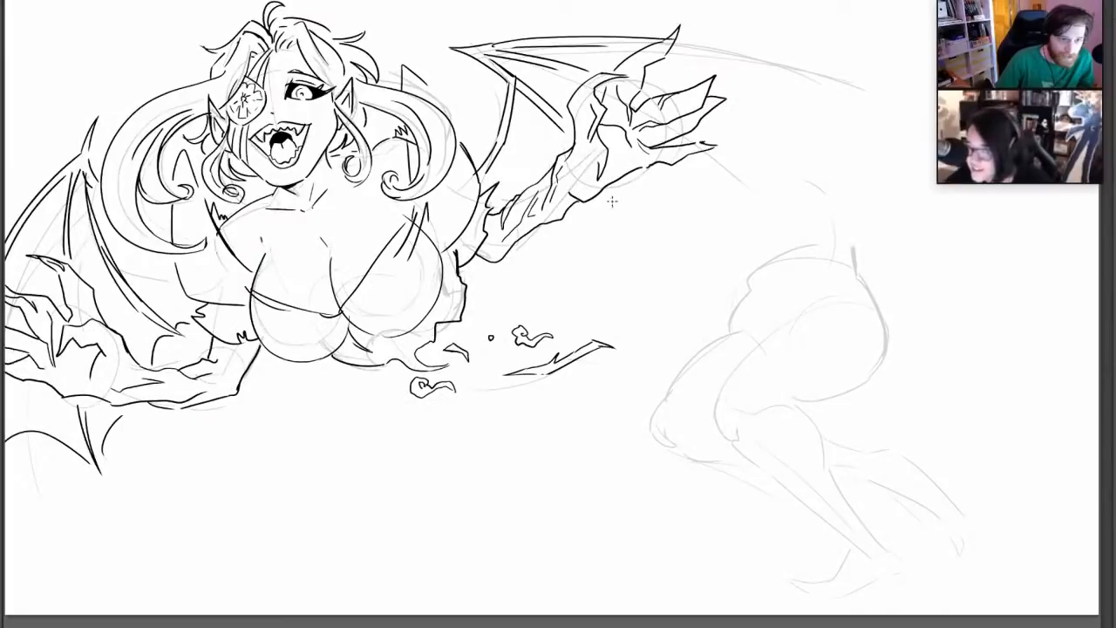
mouse_move(609, 193)
left_mouse_down()
mouse_move(661, 299)
mouse_move(643, 288)
left_mouse_up()
mouse_move(546, 236)
left_mouse_down()
mouse_move(648, 291)
mouse_move(741, 193)
left_mouse_up()
mouse_move(717, 120)
left_mouse_down()
mouse_move(781, 151)
mouse_move(760, 174)
left_mouse_up()
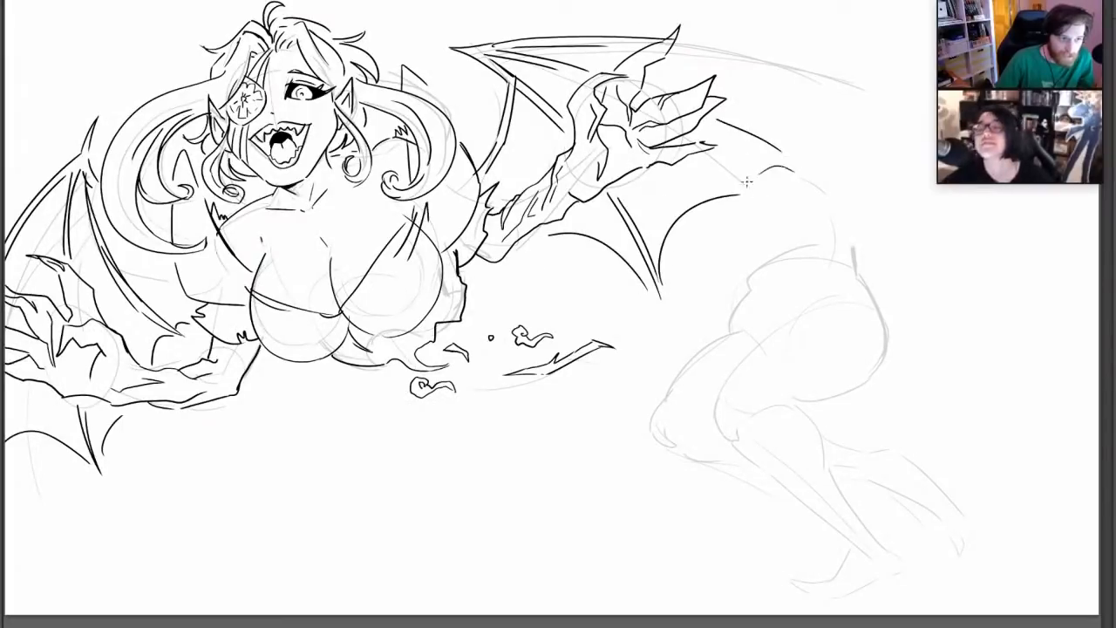
mouse_move(699, 40)
left_mouse_down()
mouse_move(755, 37)
mouse_move(895, 66)
left_mouse_up()
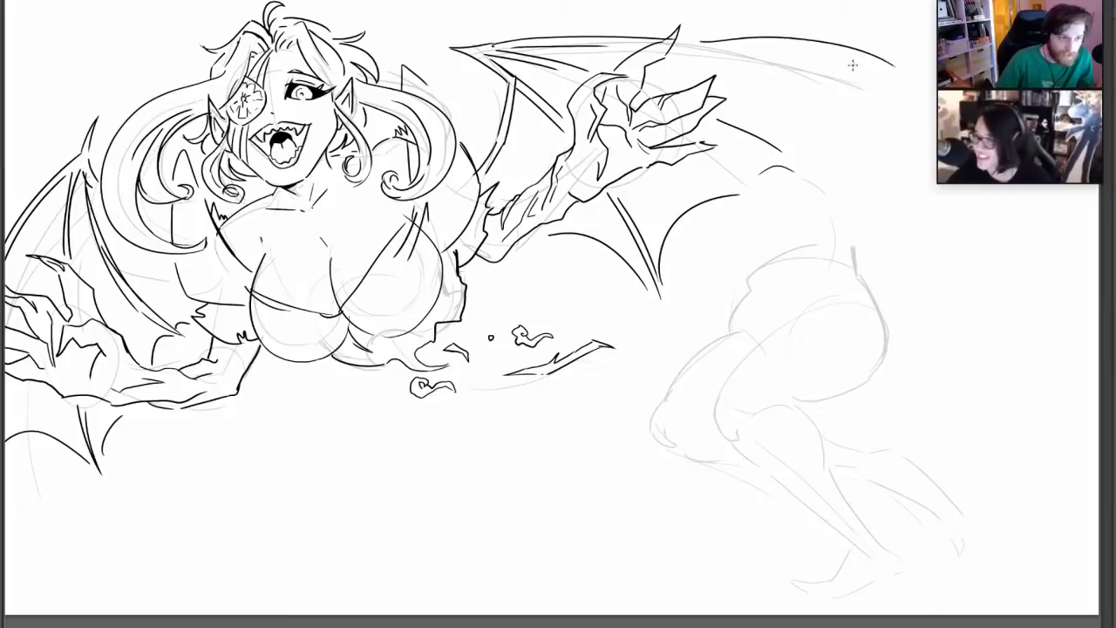
mouse_move(704, 46)
left_mouse_down()
mouse_move(894, 65)
mouse_move(795, 135)
left_mouse_up()
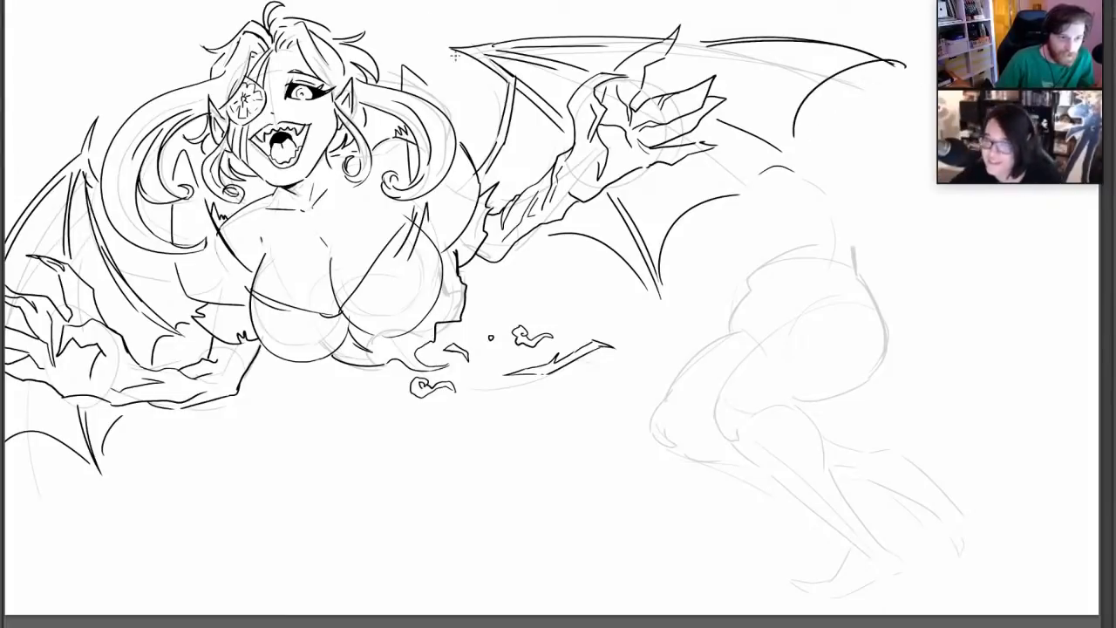
left_click_drag(442, 51, 488, 41)
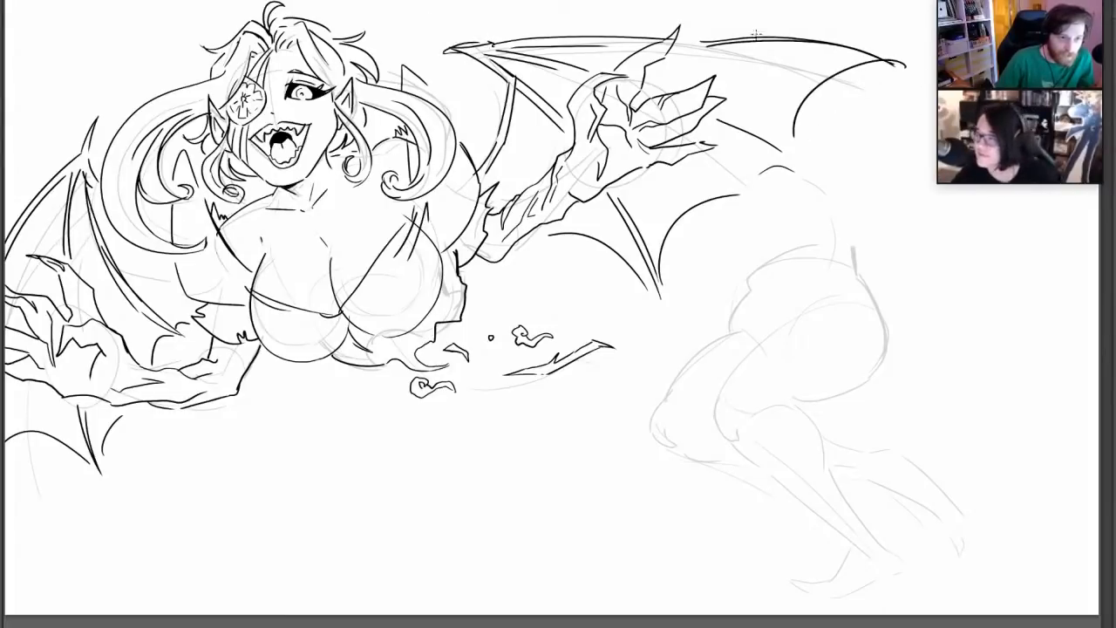
mouse_move(694, 34)
left_mouse_down()
mouse_move(878, 40)
mouse_move(913, 70)
left_mouse_up()
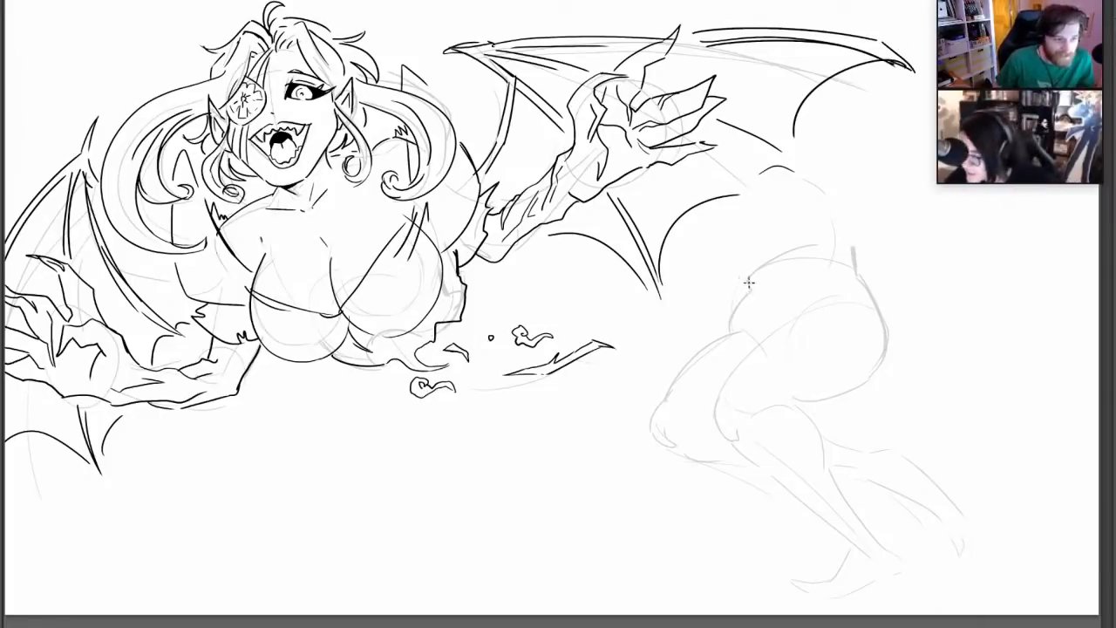
Ink the lower body's jagged torn waist, hip contours and cloth creases, and add small torn scraps floating around it
mouse_move(748, 279)
left_mouse_down()
mouse_move(756, 246)
mouse_move(777, 248)
mouse_move(787, 263)
mouse_move(808, 248)
mouse_move(843, 252)
left_mouse_up()
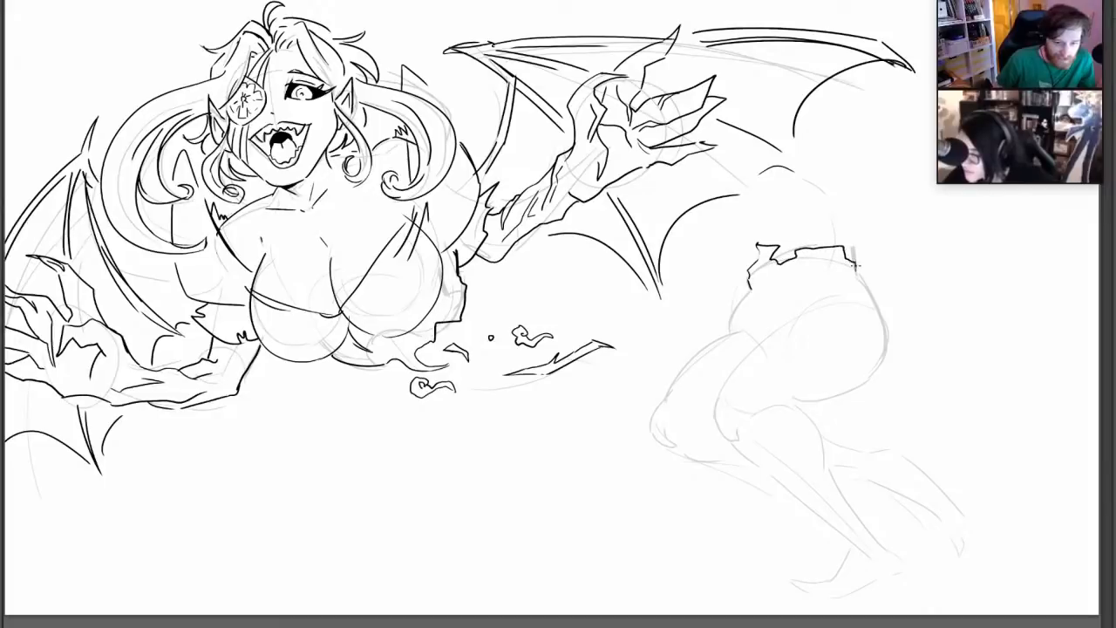
left_click_drag(748, 292, 728, 332)
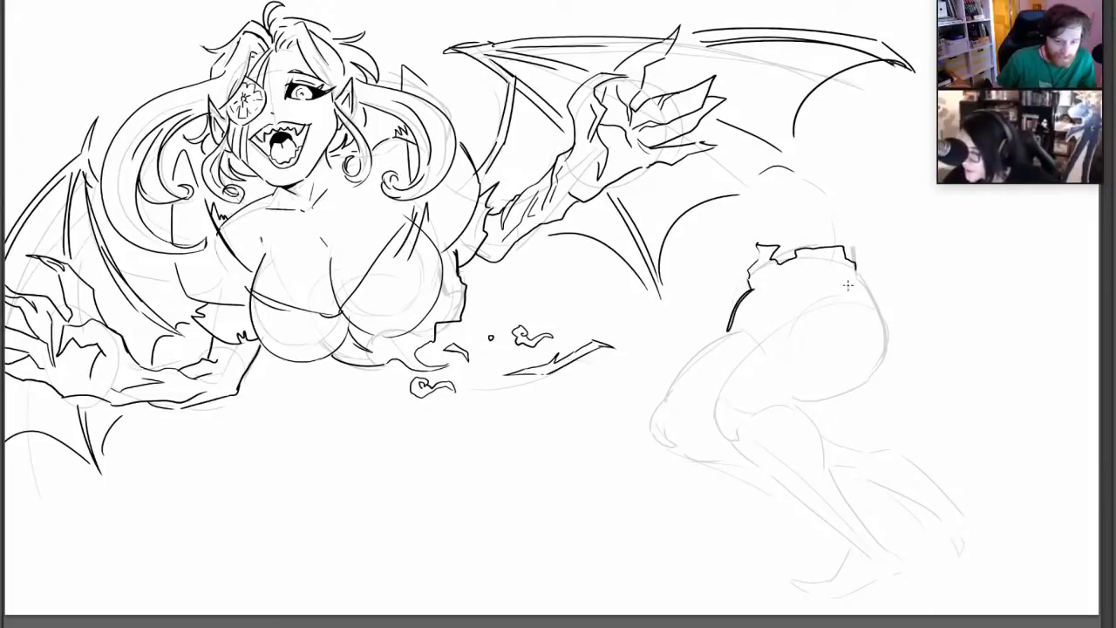
left_click_drag(854, 268, 882, 365)
left_click_drag(770, 280, 808, 266)
mouse_move(708, 239)
left_mouse_down()
mouse_move(743, 207)
mouse_move(778, 221)
mouse_move(750, 215)
mouse_move(706, 243)
left_mouse_up()
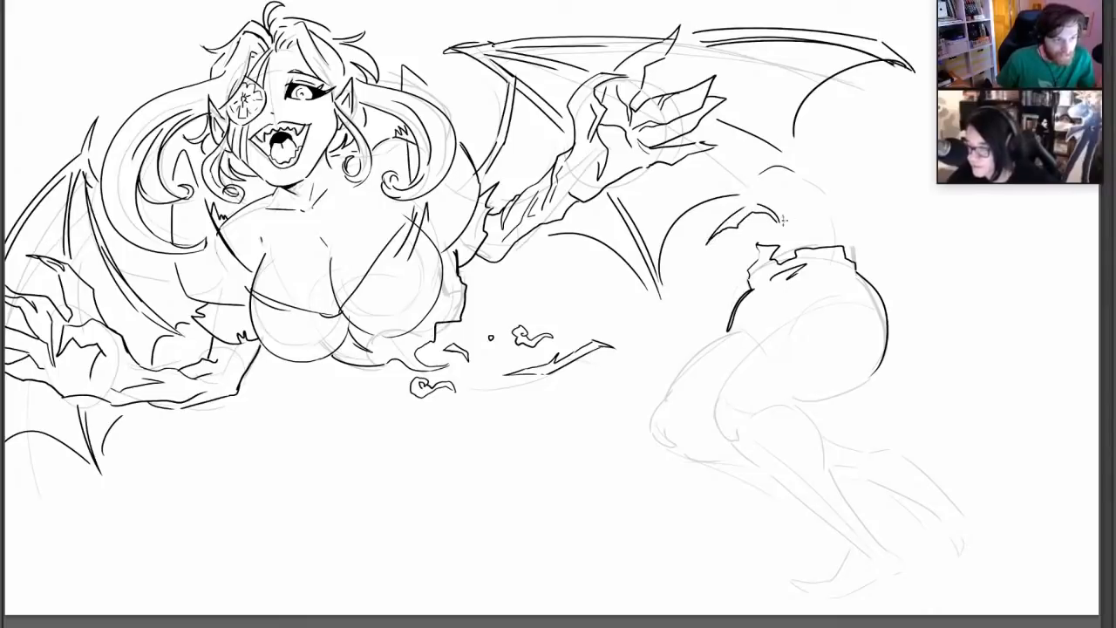
left_click_drag(801, 229, 802, 214)
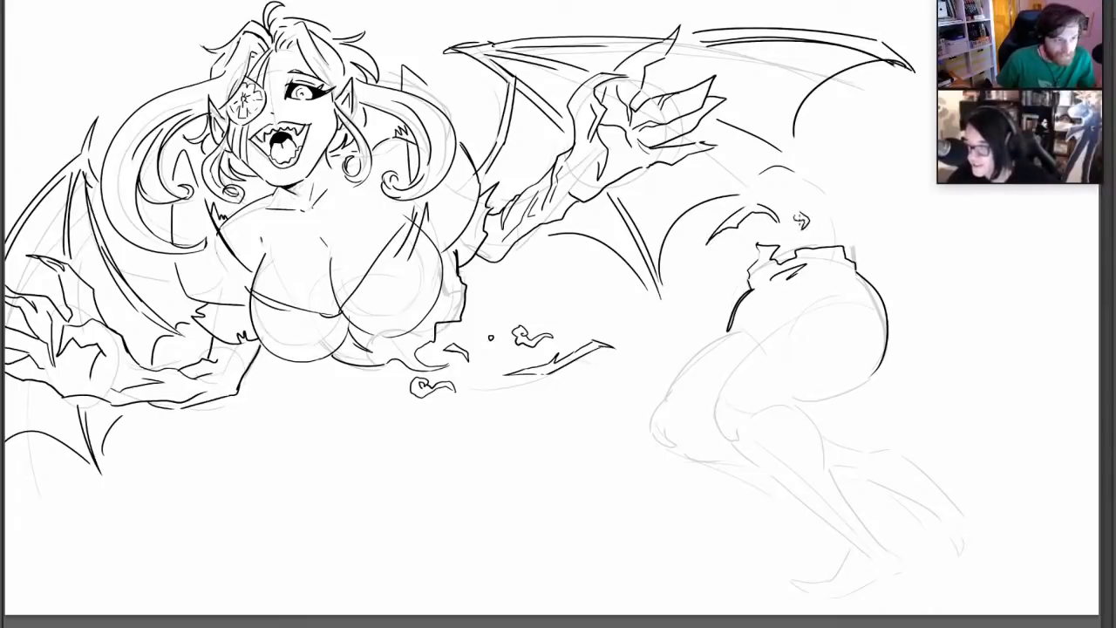
mouse_move(687, 296)
left_mouse_down()
mouse_move(693, 277)
mouse_move(690, 293)
left_mouse_up()
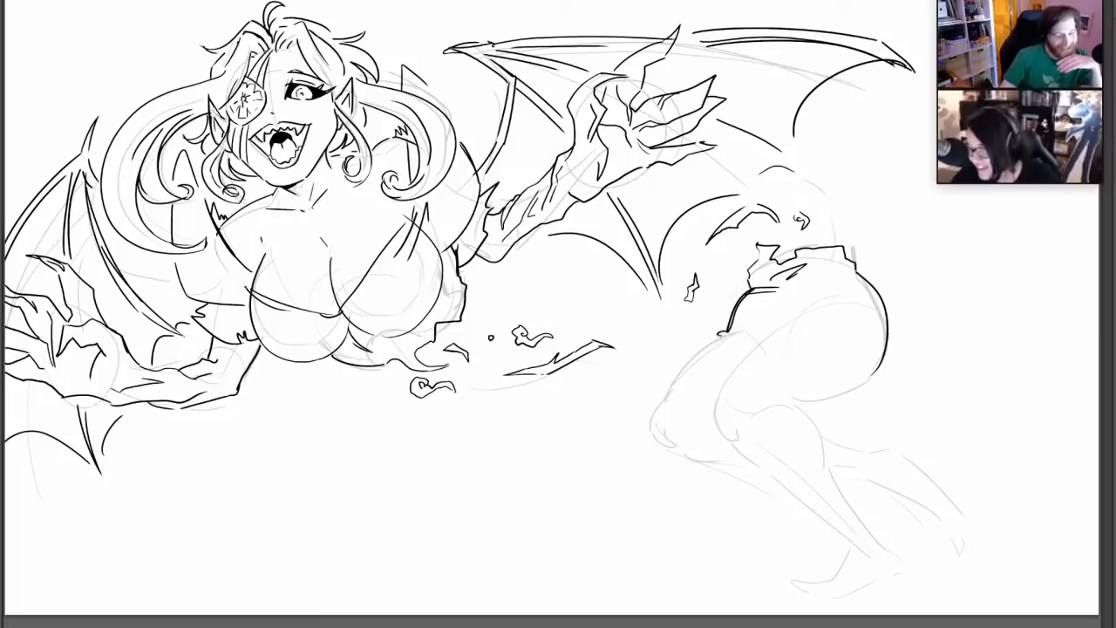
Ink both bent thighs and knees and the front leg's calf and shin down to the ankle over the rough
left_click_drag(720, 334, 696, 354)
left_click_drag(654, 416, 729, 467)
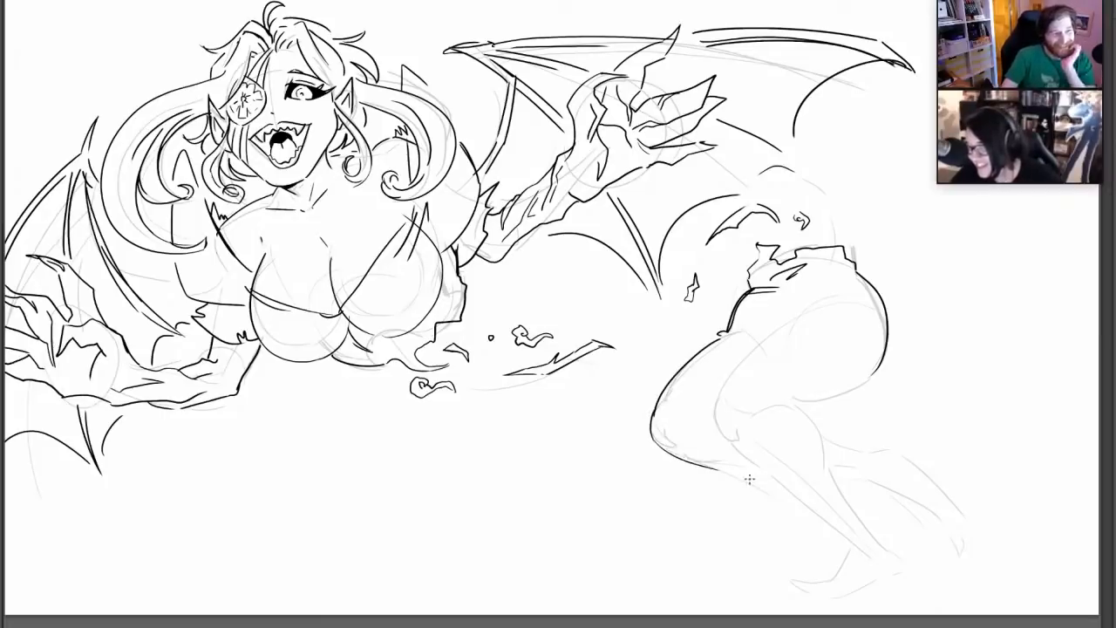
left_click_drag(721, 417, 772, 333)
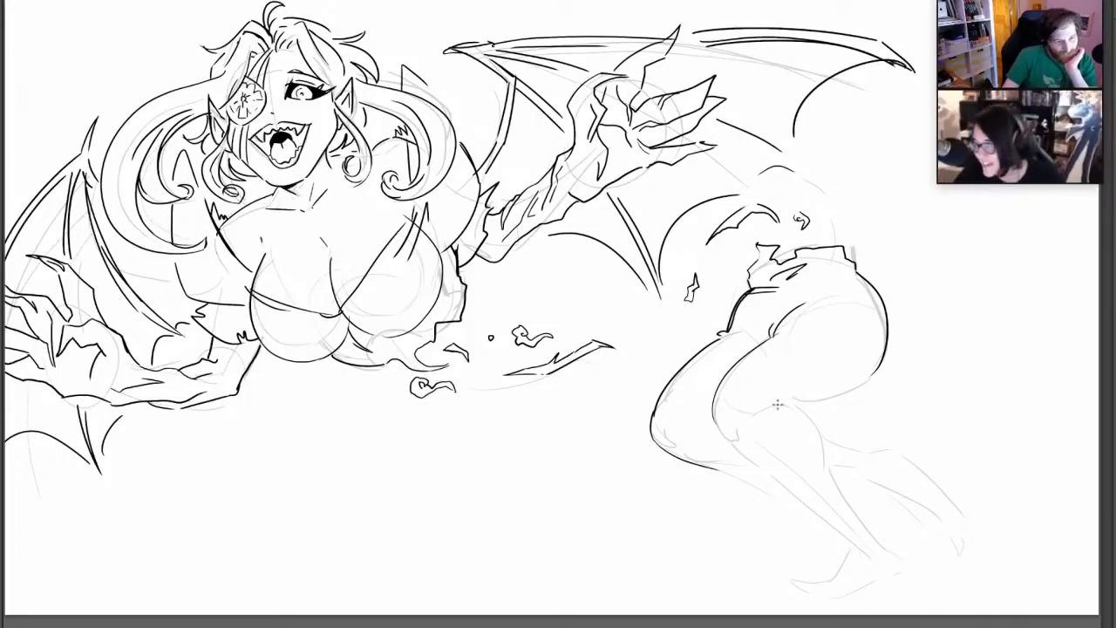
mouse_move(757, 407)
left_mouse_down()
mouse_move(815, 427)
mouse_move(823, 474)
mouse_move(878, 543)
left_mouse_up()
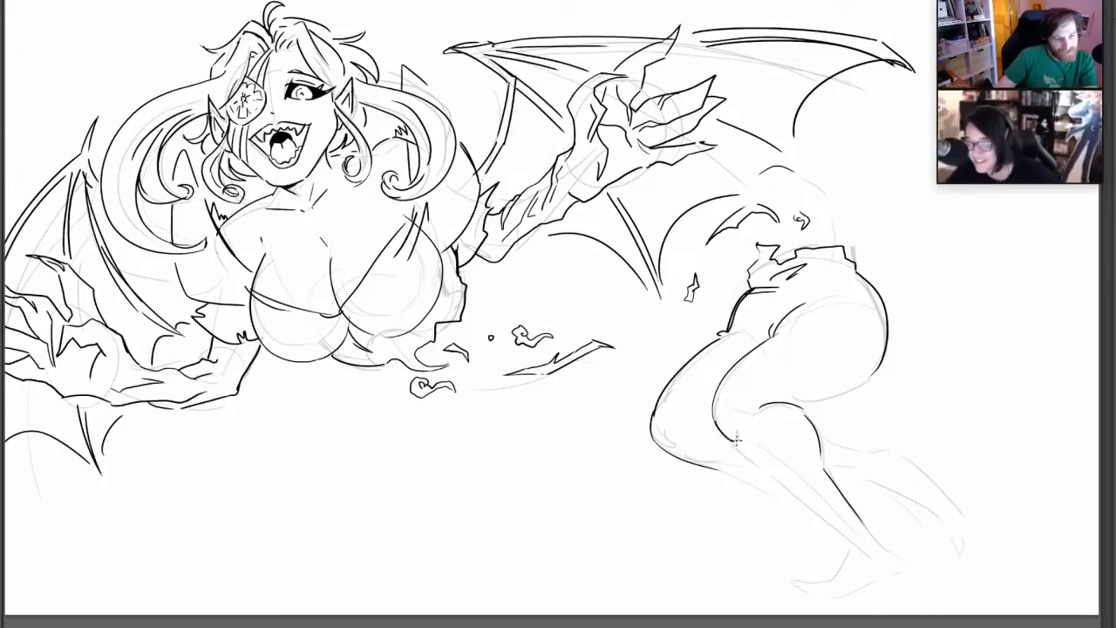
left_click_drag(731, 436, 823, 528)
left_click_drag(781, 488, 859, 545)
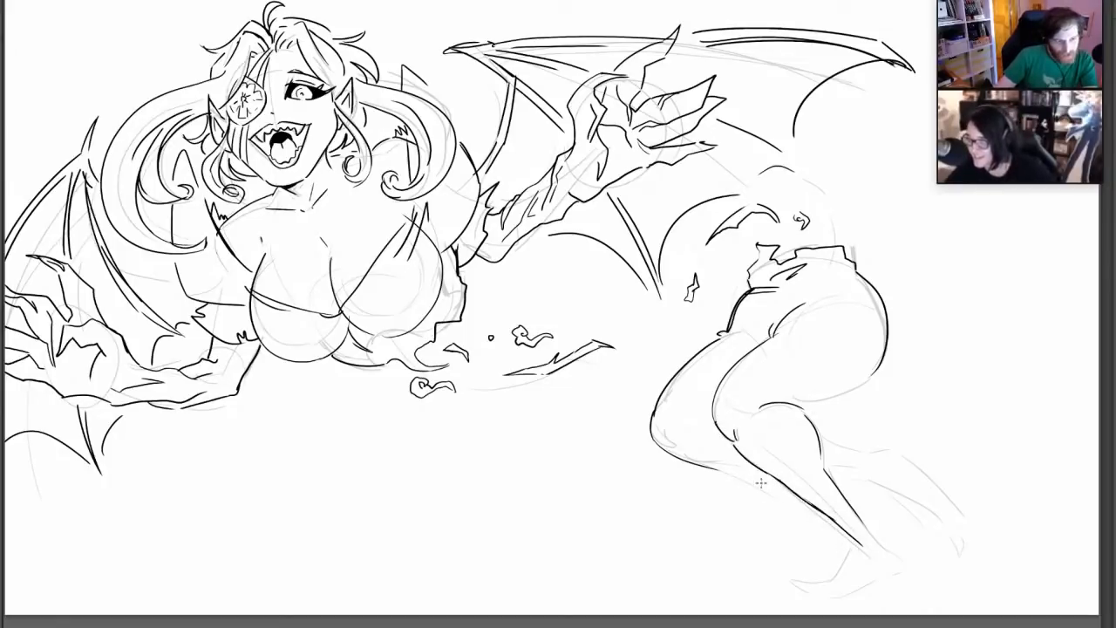
Ink the rear lower leg's contours behind the front calf and add a curved line across the upper thighs and hip
left_click_drag(755, 466, 728, 464)
left_click_drag(826, 440, 897, 450)
left_click_drag(830, 466, 932, 516)
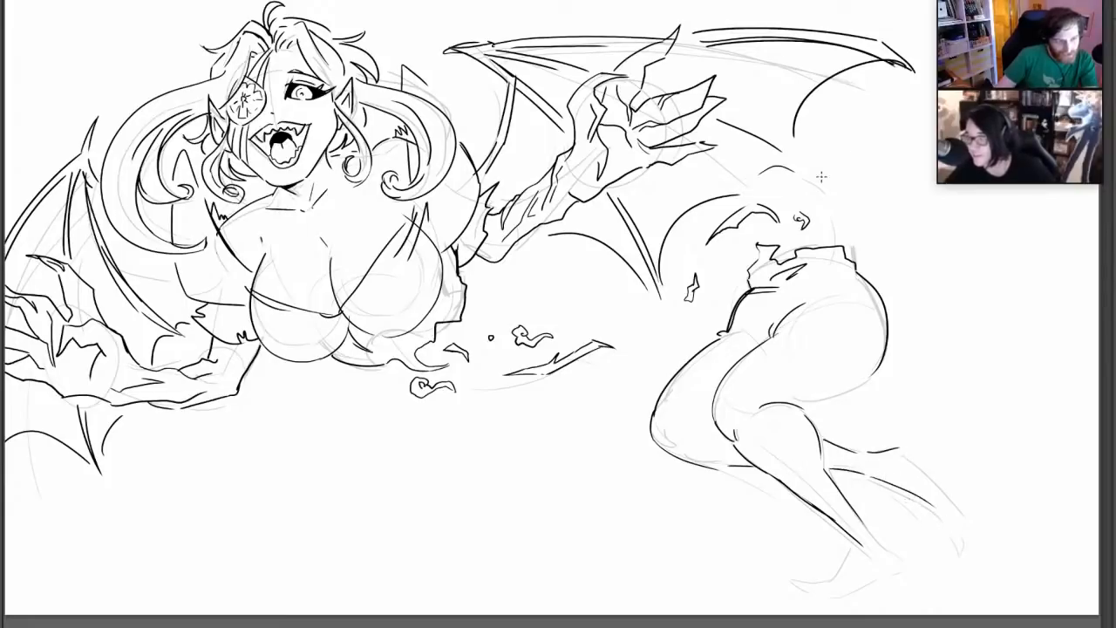
mouse_move(733, 326)
left_mouse_down()
mouse_move(754, 347)
mouse_move(810, 303)
mouse_move(858, 298)
left_mouse_up()
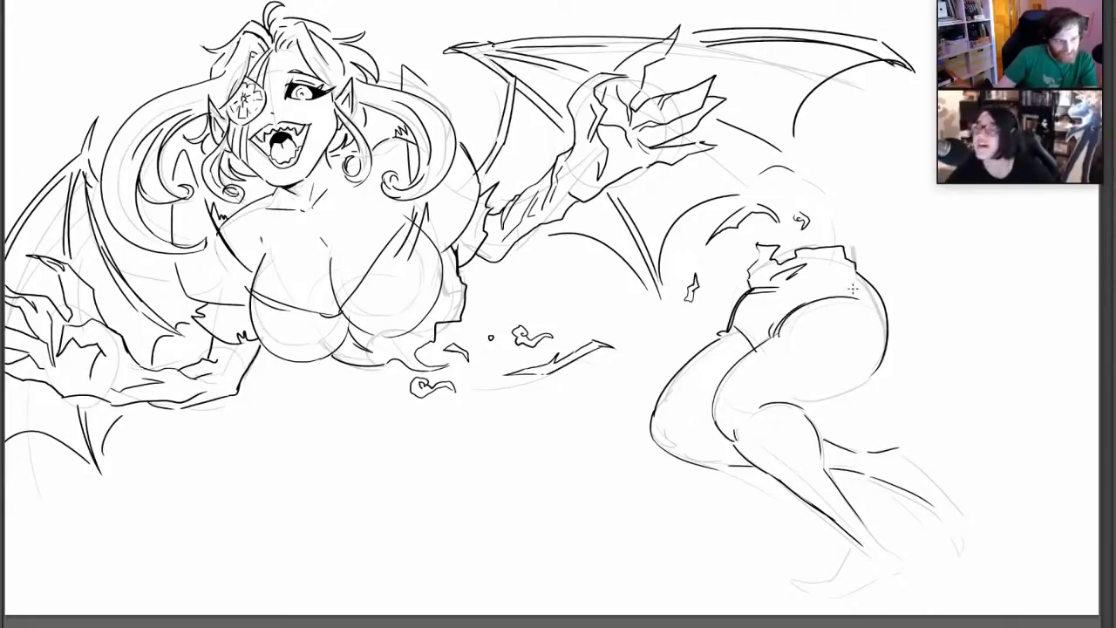
Ink both feet, with the front foot's pointed toes, arch and heel and the rear foot's tapered outline
mouse_move(842, 538)
left_mouse_down()
mouse_move(835, 582)
mouse_move(808, 592)
mouse_move(863, 590)
left_mouse_up()
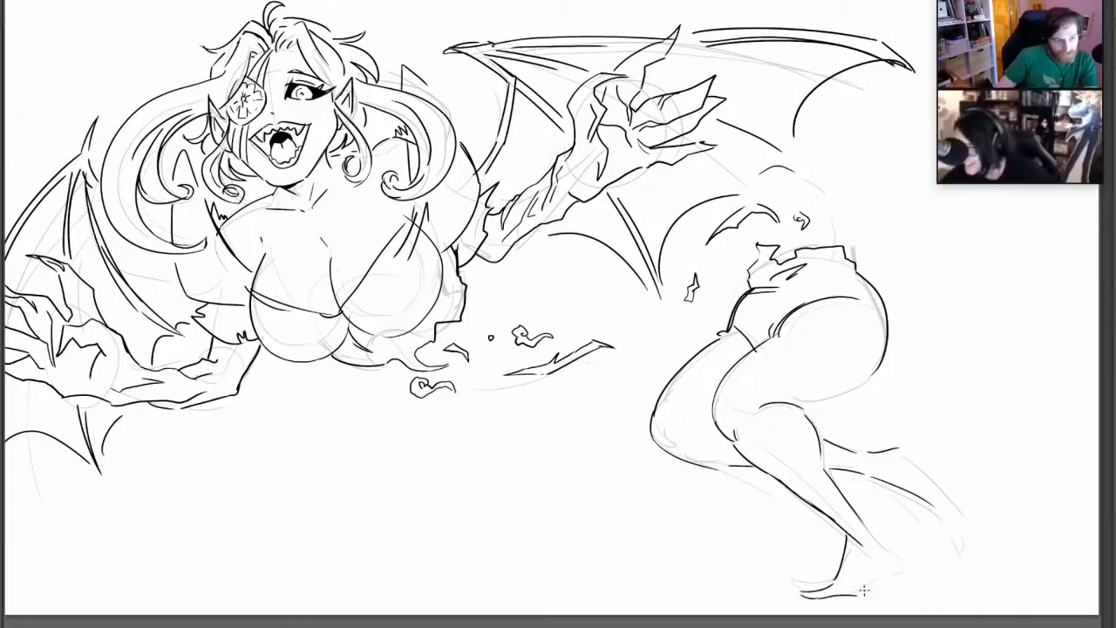
mouse_move(860, 519)
left_mouse_down()
mouse_move(892, 542)
mouse_move(853, 594)
left_mouse_up()
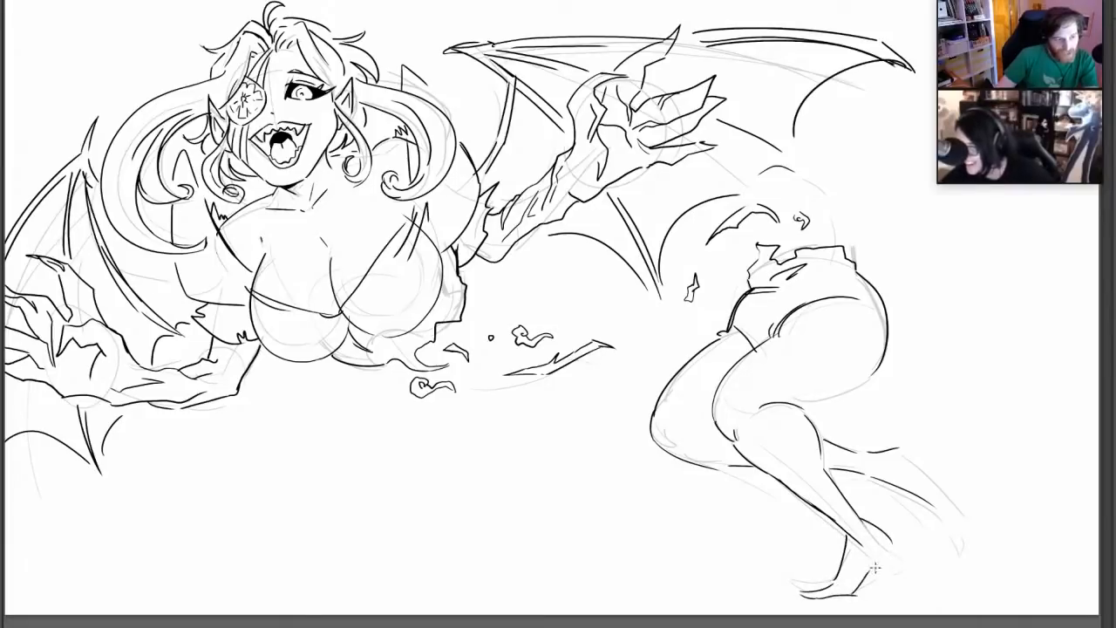
left_click_drag(902, 545, 872, 565)
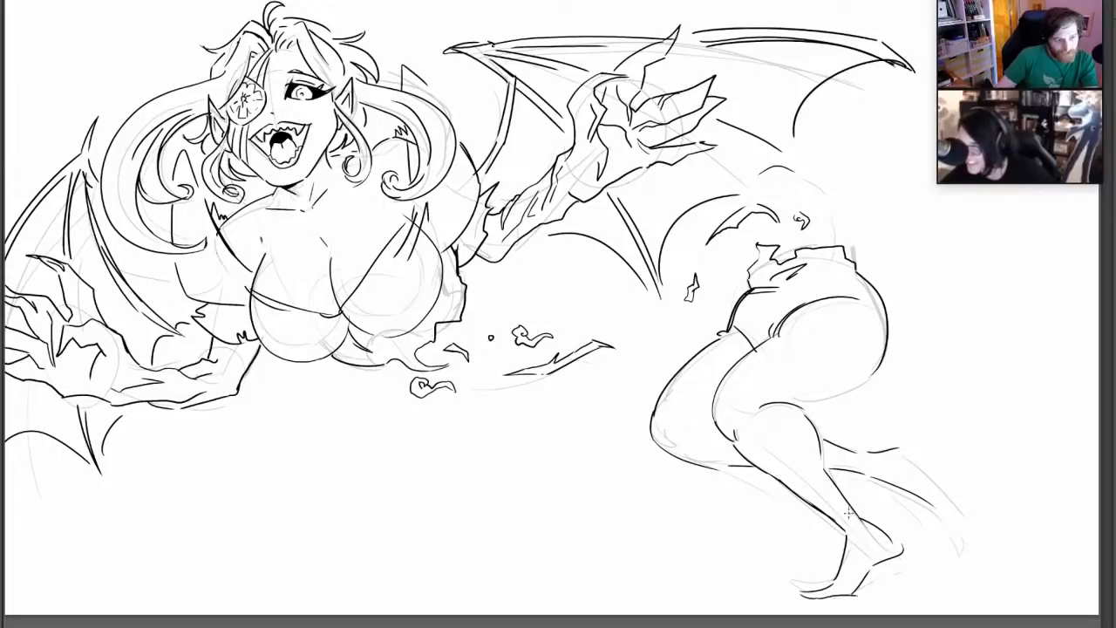
left_click_drag(905, 448, 969, 527)
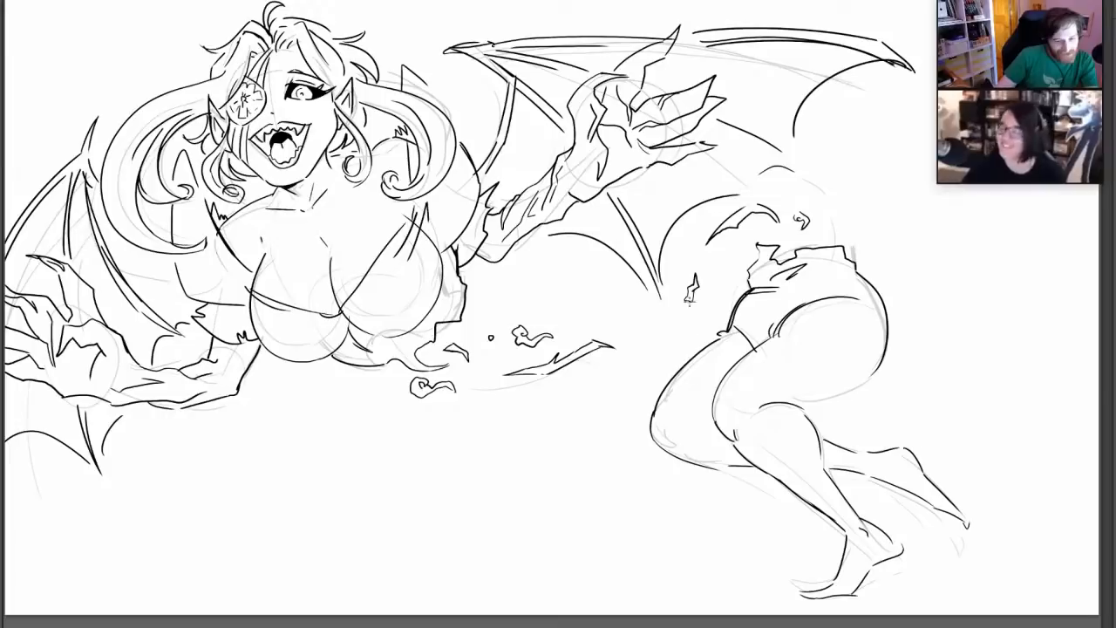
Draw a long skirt sweeping from the hip around the bent legs, with a curved doubled hem across the ankles, and close the rear hip's underside
mouse_move(725, 333)
left_mouse_down()
mouse_move(621, 494)
mouse_move(734, 549)
mouse_move(800, 567)
left_mouse_up()
left_click_drag(880, 359, 807, 404)
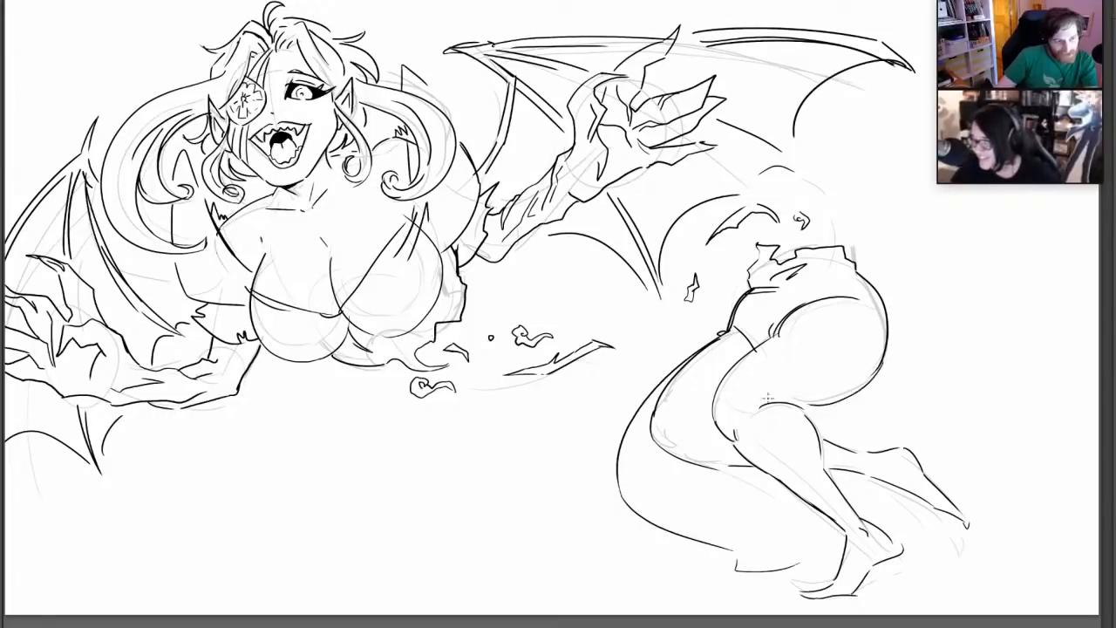
mouse_move(870, 381)
left_mouse_down()
mouse_move(811, 418)
mouse_move(909, 419)
mouse_move(718, 547)
left_mouse_up()
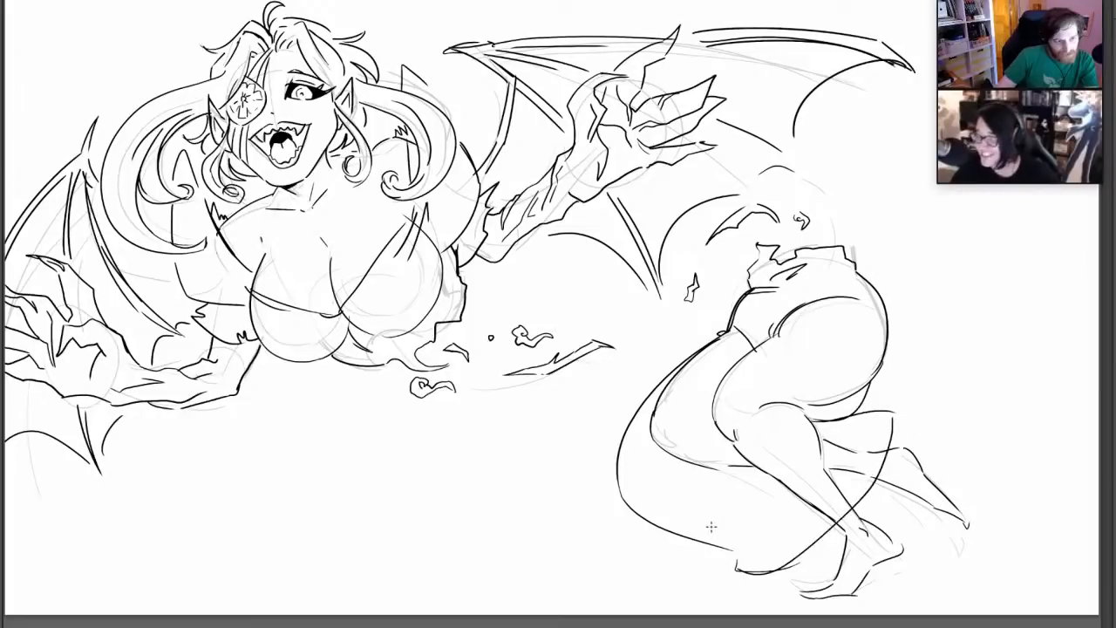
key("ctrl+z")
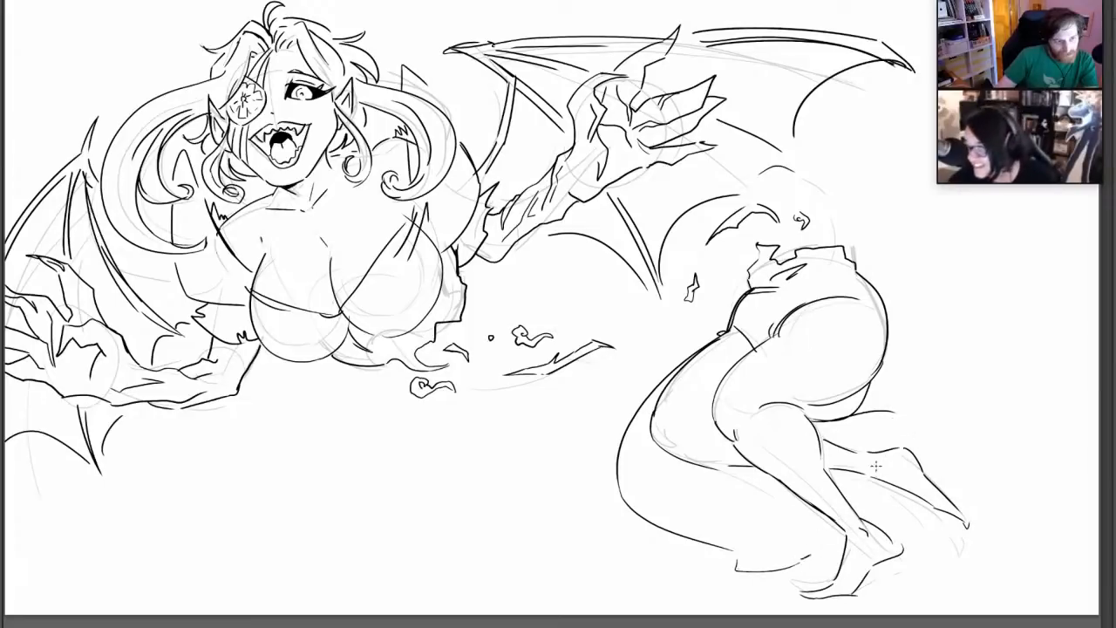
mouse_move(806, 559)
left_mouse_down()
mouse_move(893, 403)
mouse_move(814, 554)
mouse_move(842, 525)
left_mouse_up()
key("ctrl+z")
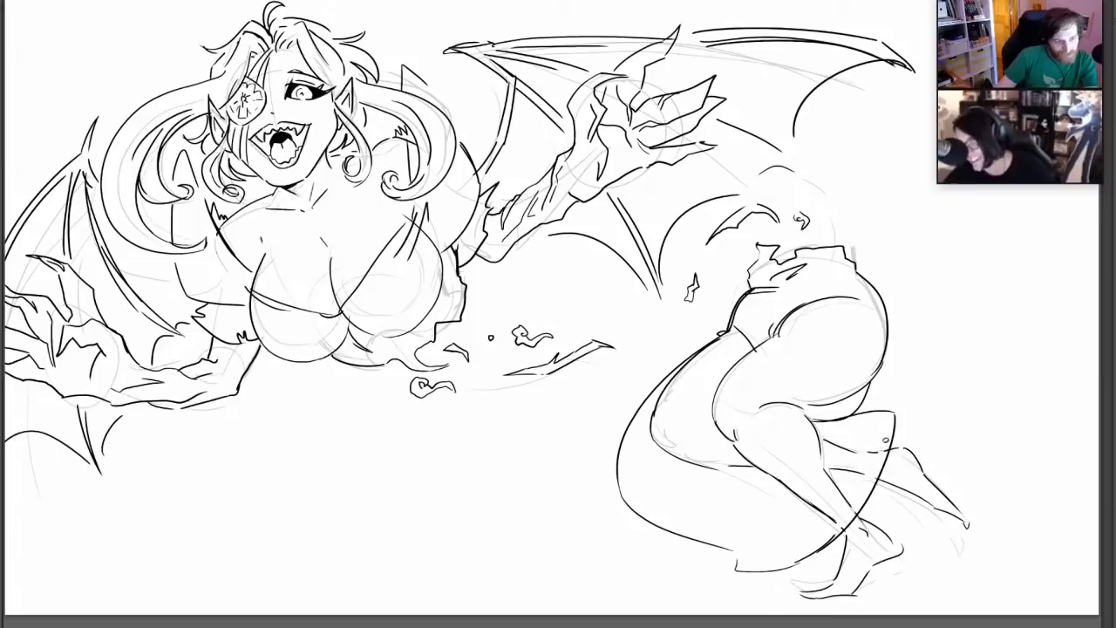
mouse_move(821, 536)
left_mouse_down()
mouse_move(875, 471)
mouse_move(880, 433)
left_mouse_up()
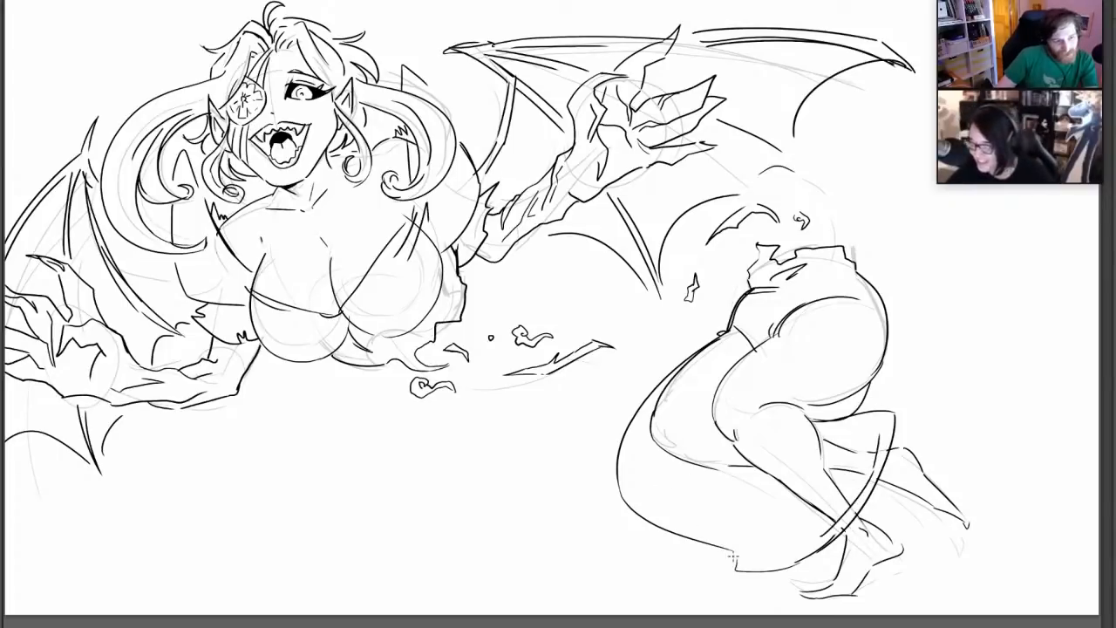
left_click_drag(735, 550, 784, 547)
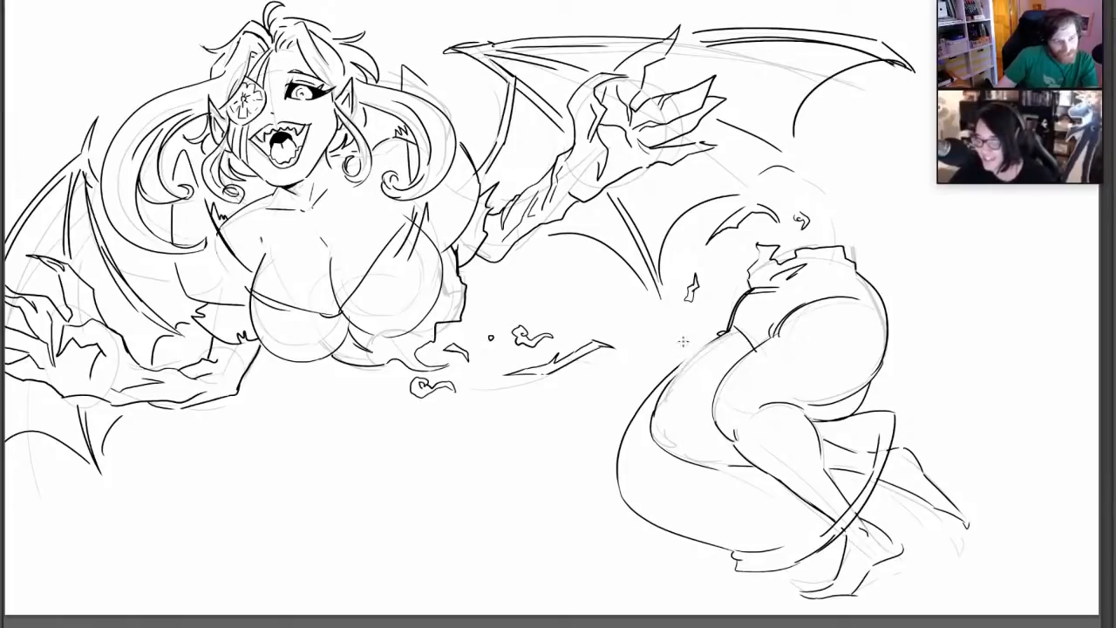
Reinforce the skirt's front contour below the hip and draw the waistband line across the hip under the torn waist
key("ctrl+z")
left_click_drag(722, 336, 643, 407)
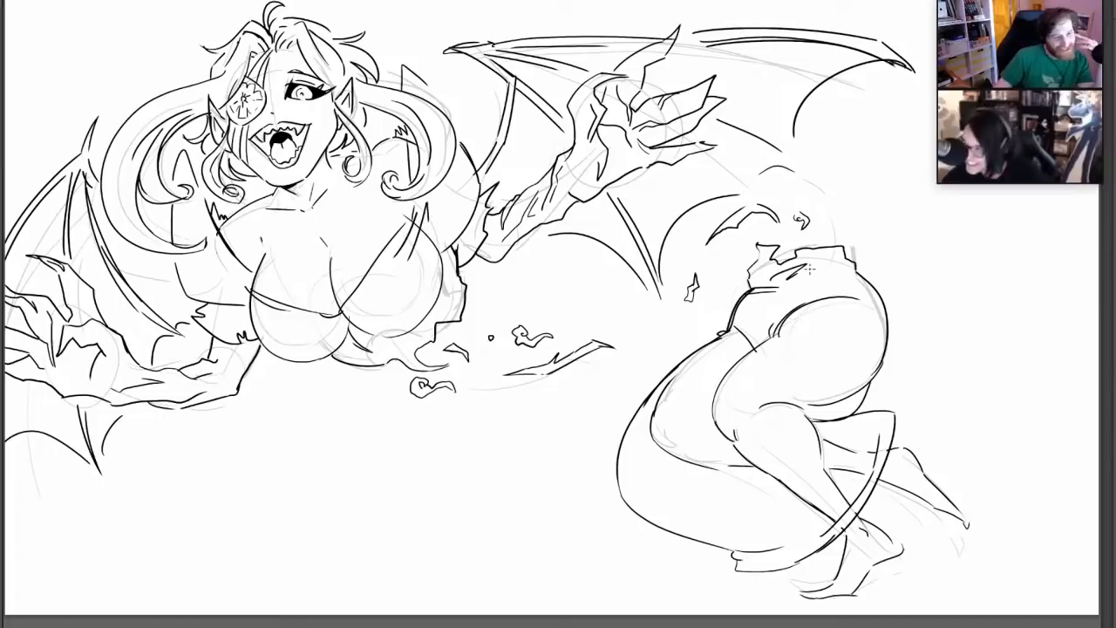
left_click_drag(790, 284, 862, 273)
key("ctrl+z")
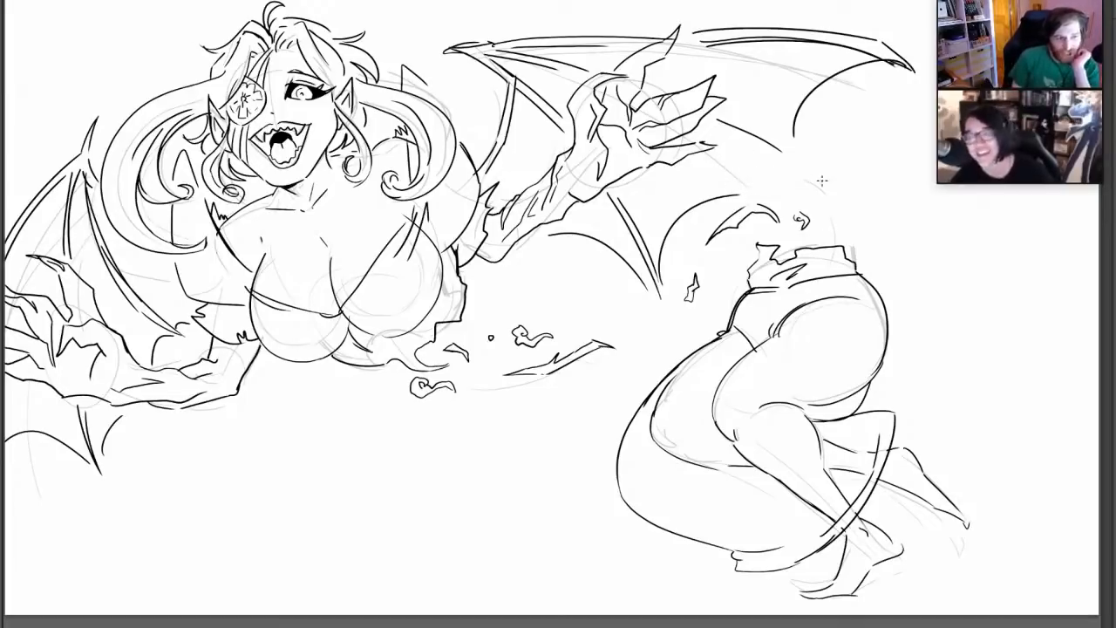
Ink the far wing's lower membrane edges so their curves meet in a pointed tip above the severed waist
left_click_drag(673, 224, 808, 176)
left_click_drag(798, 108, 815, 189)
key("ctrl+z")
left_click_drag(783, 152, 815, 190)
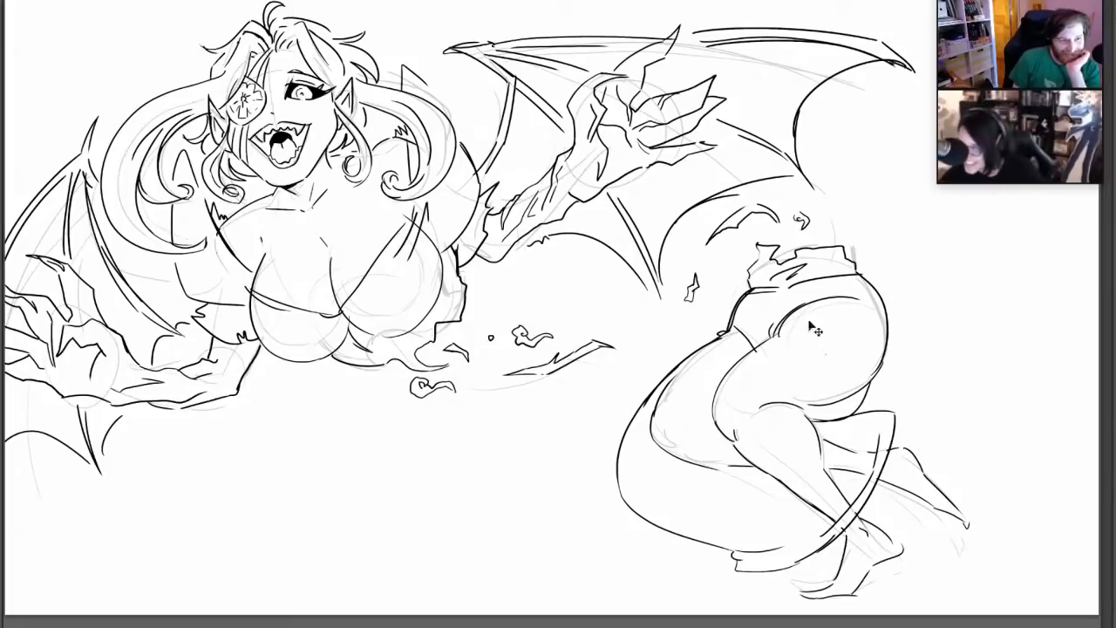
Add a ragged seam down the skirt over the thigh, an inner hem line, and small flower-shaped ornaments
mouse_move(843, 286)
left_mouse_down()
mouse_move(806, 357)
mouse_move(817, 380)
mouse_move(797, 441)
mouse_move(860, 485)
left_mouse_up()
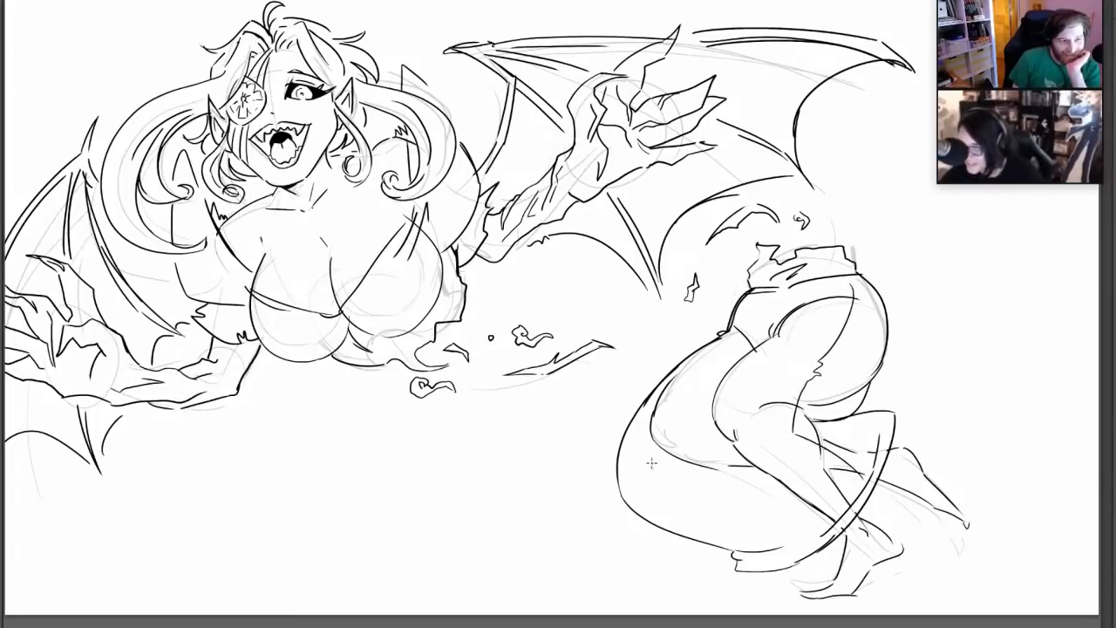
mouse_move(640, 418)
left_mouse_down()
mouse_move(656, 504)
mouse_move(723, 541)
left_mouse_up()
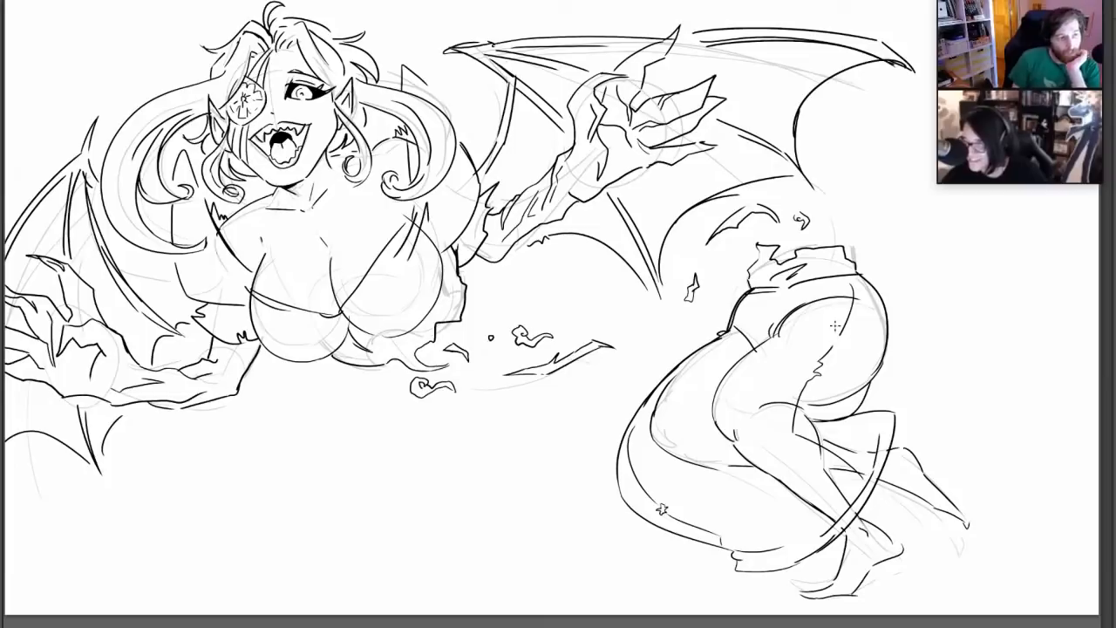
left_click_drag(832, 343, 837, 344)
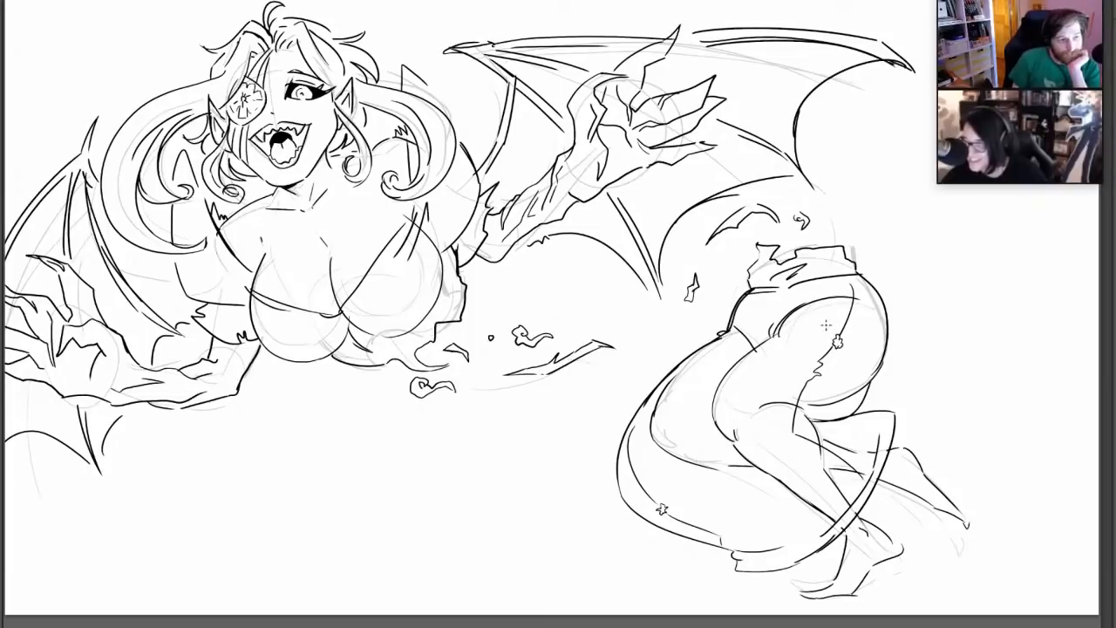
left_click_drag(723, 479, 726, 482)
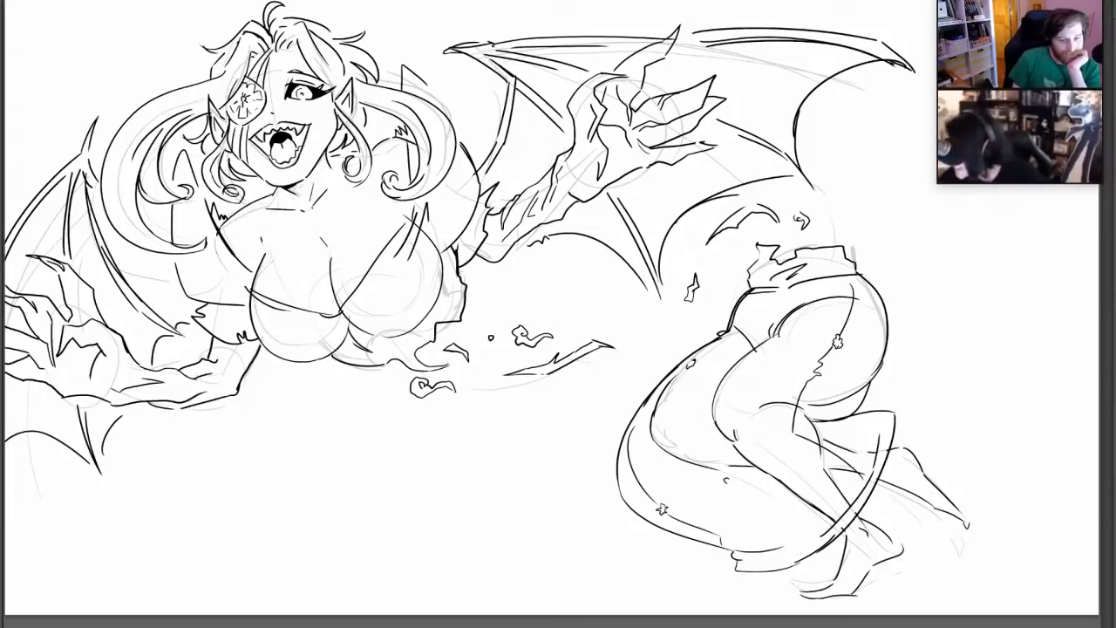
Sketch a cartoon cat head beside the lower body, with a round skull, large pointed ears, big round eyes and a small muzzle
mouse_move(934, 166)
left_mouse_down()
mouse_move(905, 228)
mouse_move(932, 155)
left_mouse_up()
key("ctrl+z")
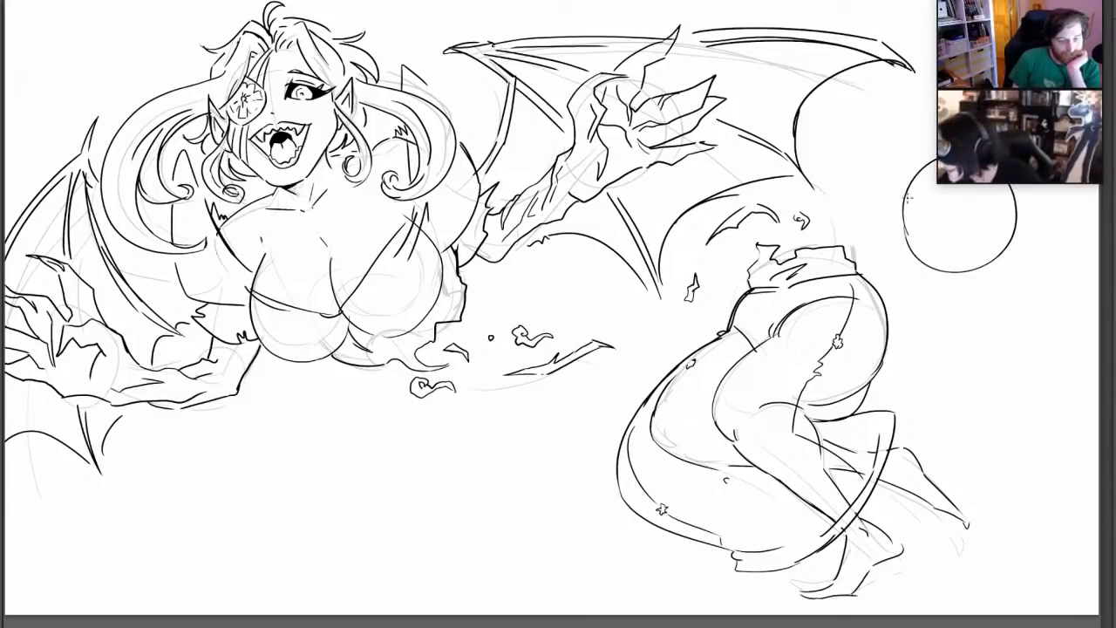
mouse_move(907, 218)
left_mouse_down()
mouse_move(901, 133)
mouse_move(932, 159)
left_mouse_up()
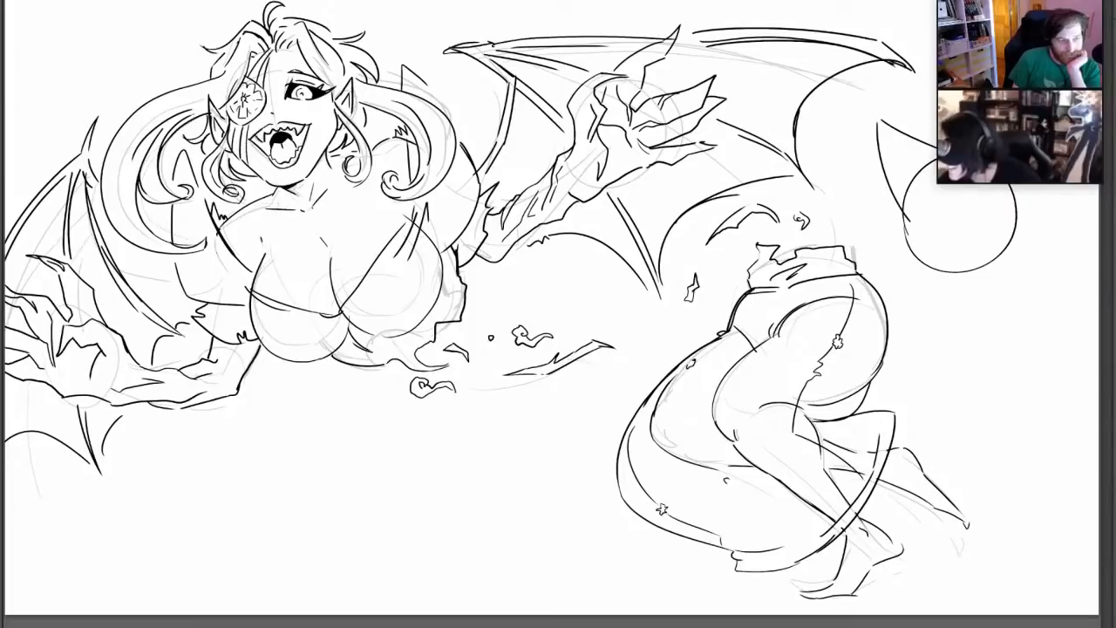
left_click_drag(1057, 184, 1031, 215)
mouse_move(974, 185)
left_mouse_down()
mouse_move(962, 223)
mouse_move(1014, 188)
left_mouse_up()
mouse_move(923, 175)
left_mouse_down()
mouse_move(909, 237)
mouse_move(1023, 195)
mouse_move(991, 214)
left_mouse_up()
mouse_move(907, 194)
left_mouse_down()
mouse_move(924, 218)
mouse_move(961, 228)
mouse_move(945, 248)
mouse_move(958, 266)
left_mouse_up()
left_click_drag(945, 227, 931, 241)
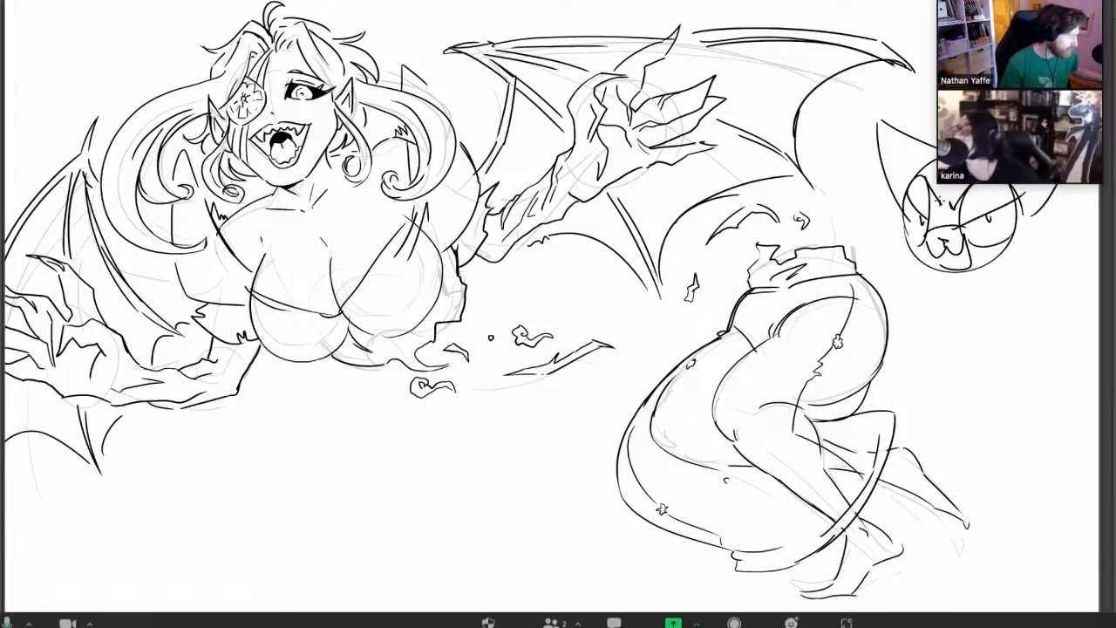
Move the floating video-call thumbnails off the cat sketch to the empty area beneath the winged figure
mouse_move(1055, 15)
left_mouse_down()
mouse_move(1002, 84)
mouse_move(329, 369)
mouse_move(122, 422)
left_mouse_up()
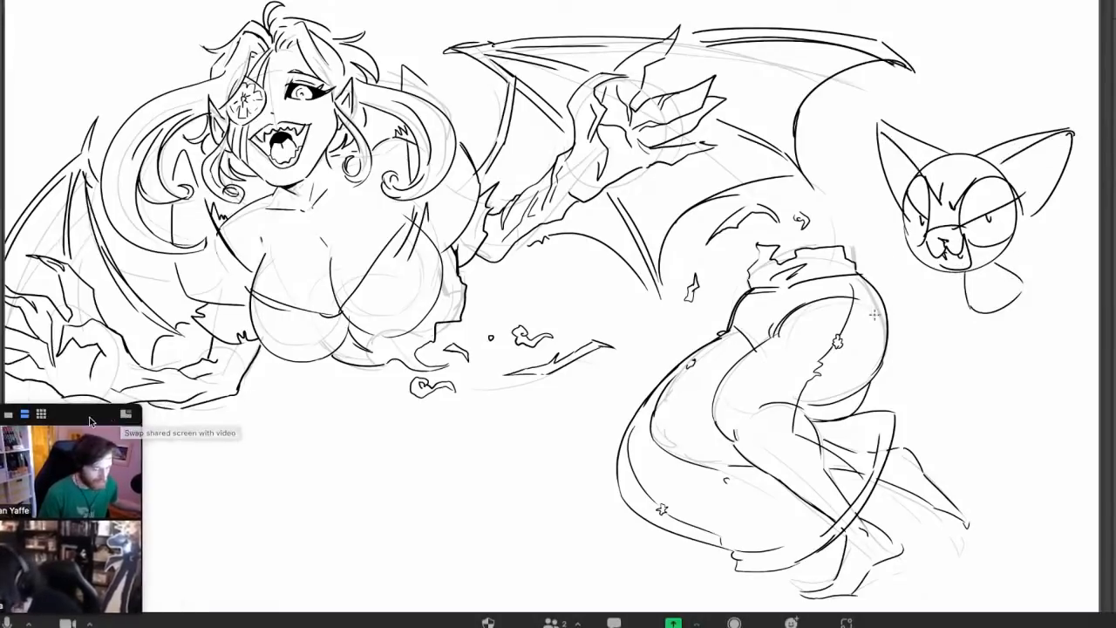
left_click_drag(90, 418, 149, 422)
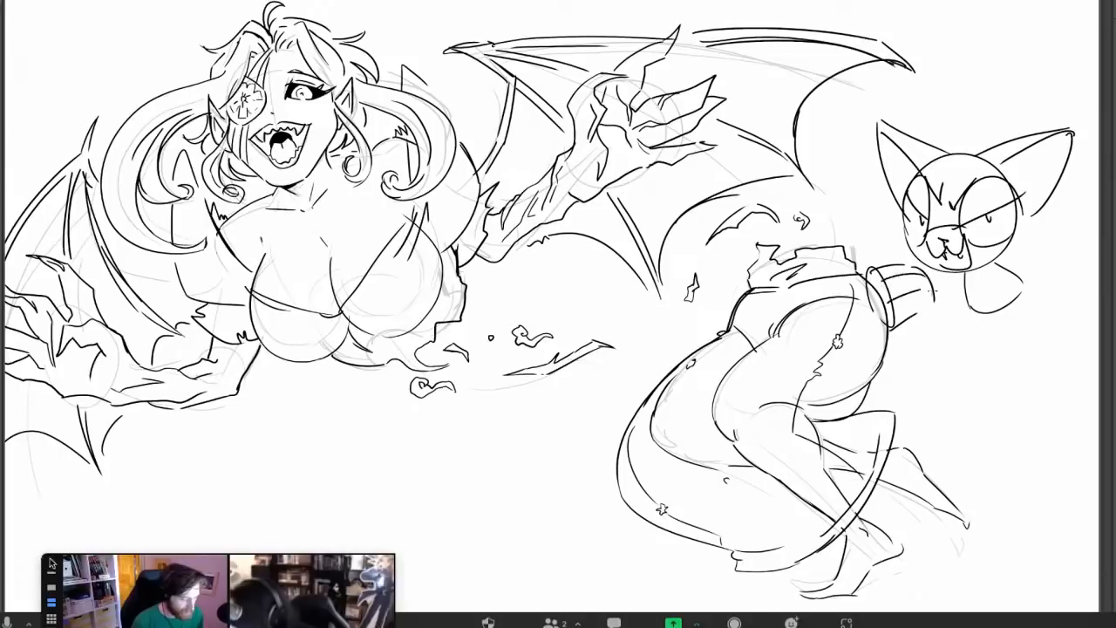
mouse_move(50, 562)
left_mouse_down()
mouse_move(55, 445)
mouse_move(32, 496)
left_mouse_up()
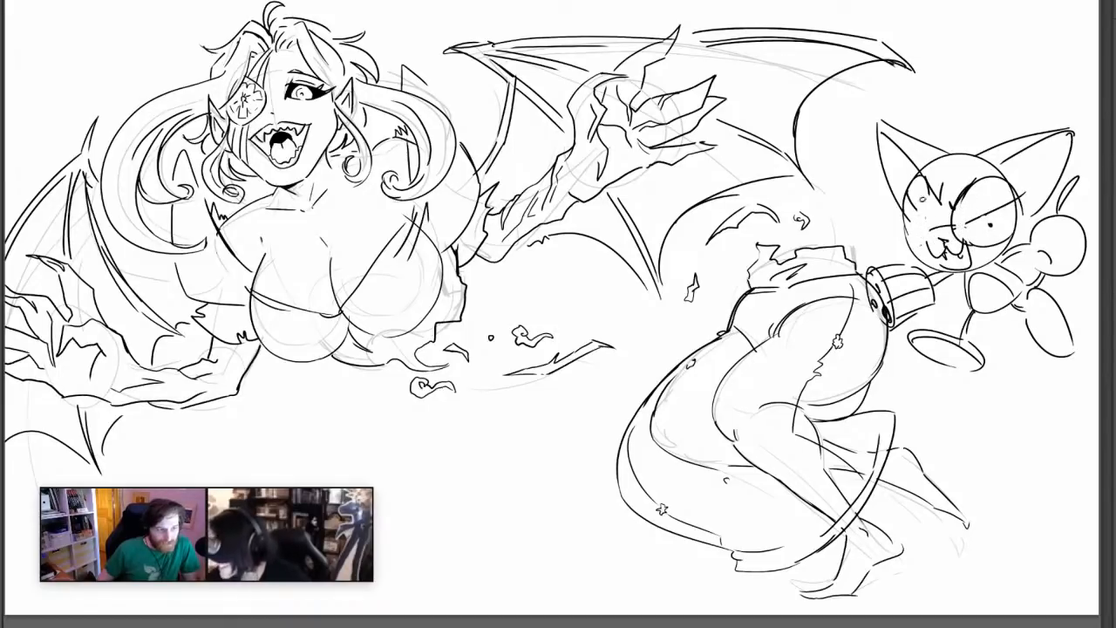
Rework the cat's far eye and add hatched stripes to its ear and forehead
left_click_drag(928, 181, 925, 243)
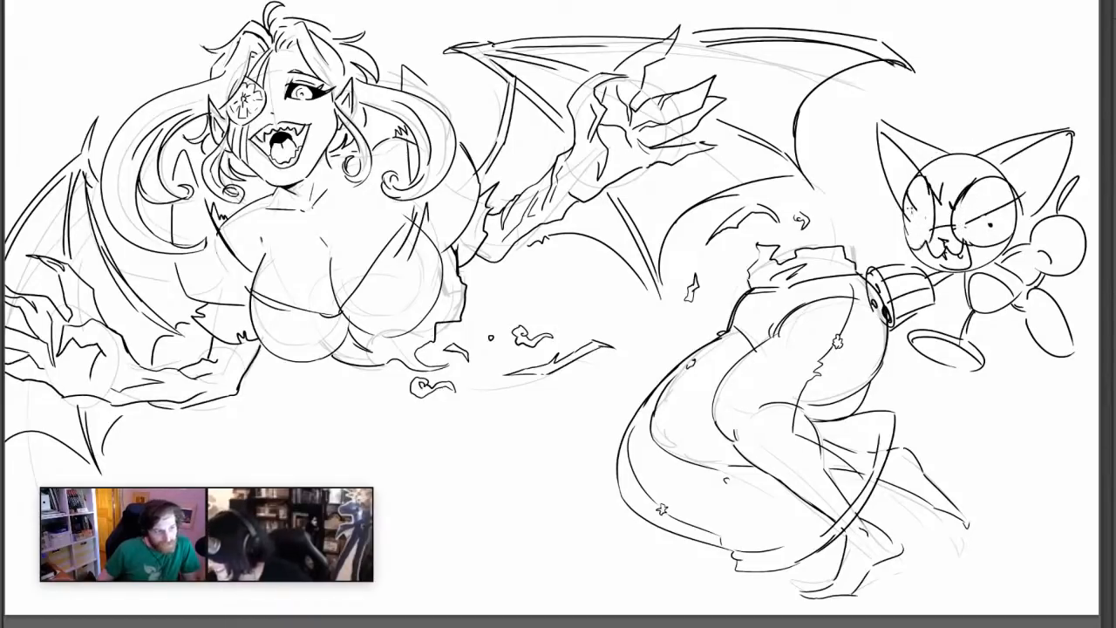
left_click_drag(907, 197, 941, 229)
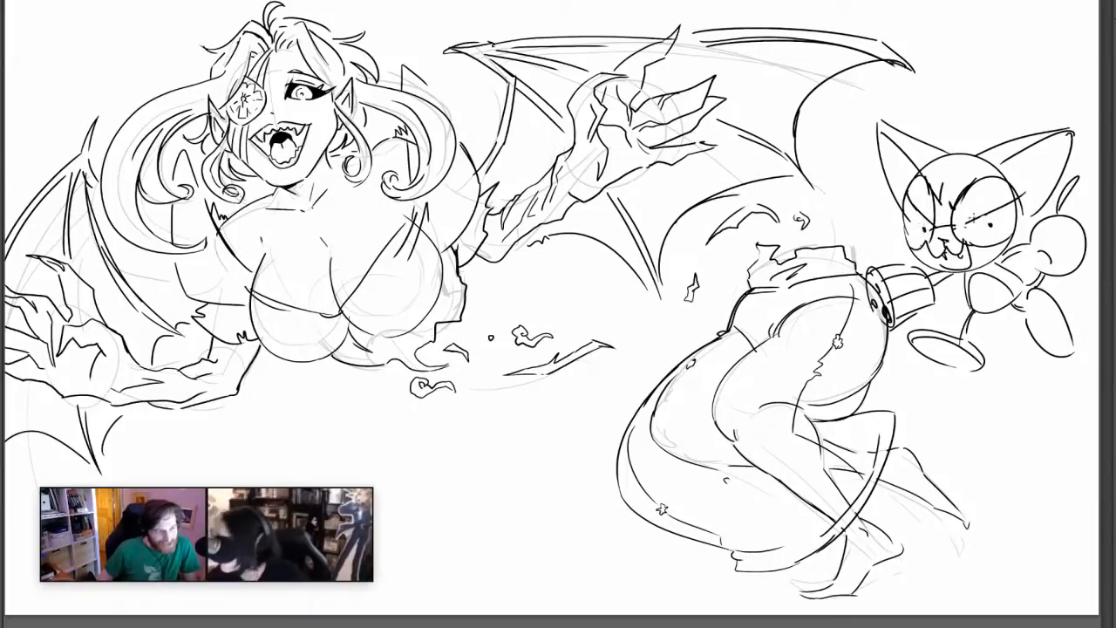
mouse_move(888, 128)
left_mouse_down()
mouse_move(926, 148)
mouse_move(942, 165)
mouse_move(932, 167)
left_mouse_up()
mouse_move(969, 156)
left_mouse_down()
mouse_move(938, 178)
mouse_move(947, 186)
left_mouse_up()
left_click_drag(970, 178, 952, 195)
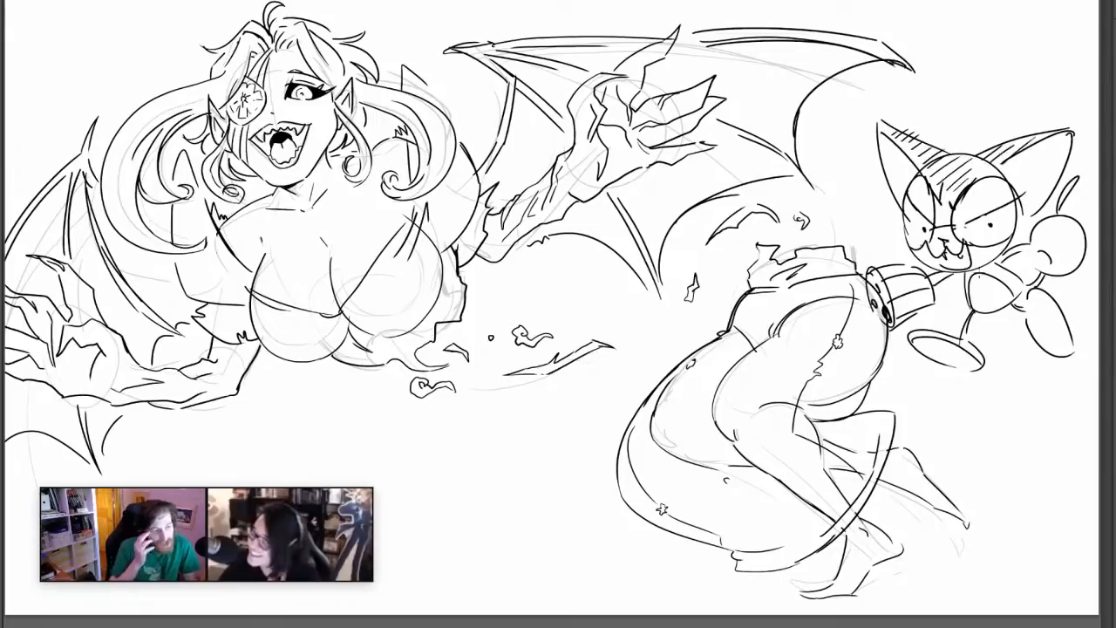
Hatch stripes on the cat's rear arm and leg and add short marks around the front foot's opening
left_click_drag(1022, 268, 1003, 281)
left_click_drag(1023, 275, 1006, 288)
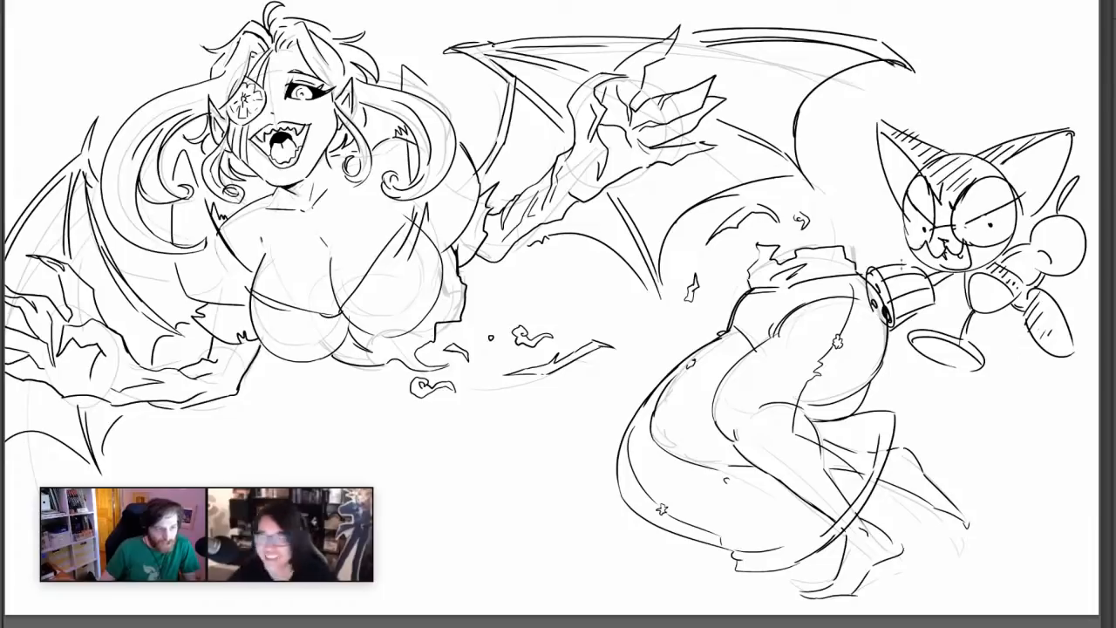
left_click_drag(921, 331, 922, 339)
left_click_drag(938, 332, 943, 341)
left_click_drag(958, 334, 960, 346)
left_click_drag(977, 345, 969, 353)
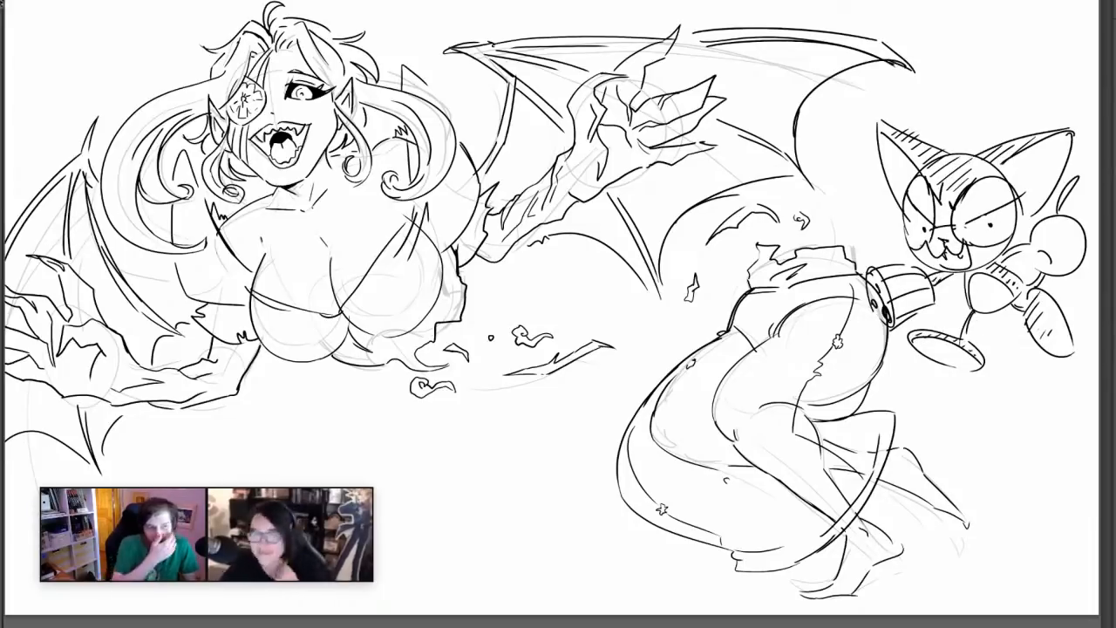
Move the cat sketch beneath the winged figure's torso, scale it down, and return the video thumbnails to their original corner
key("ctrl+t")
left_click_drag(996, 231, 373, 525)
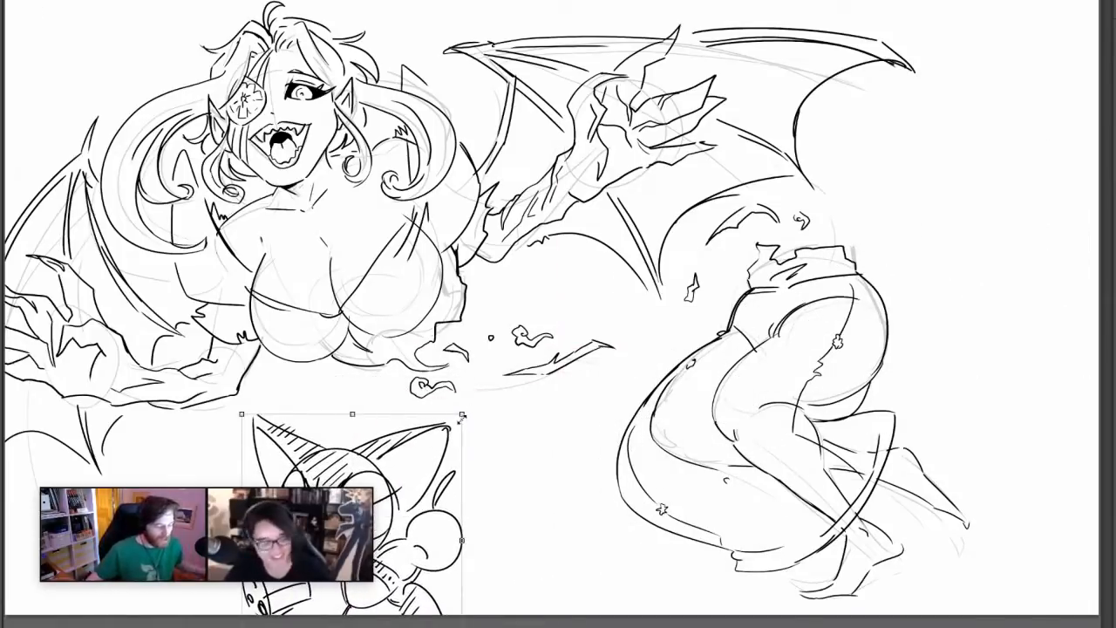
left_click_drag(462, 417, 410, 477)
left_click_drag(369, 518, 419, 450)
left_click_drag(32, 498, 952, 0)
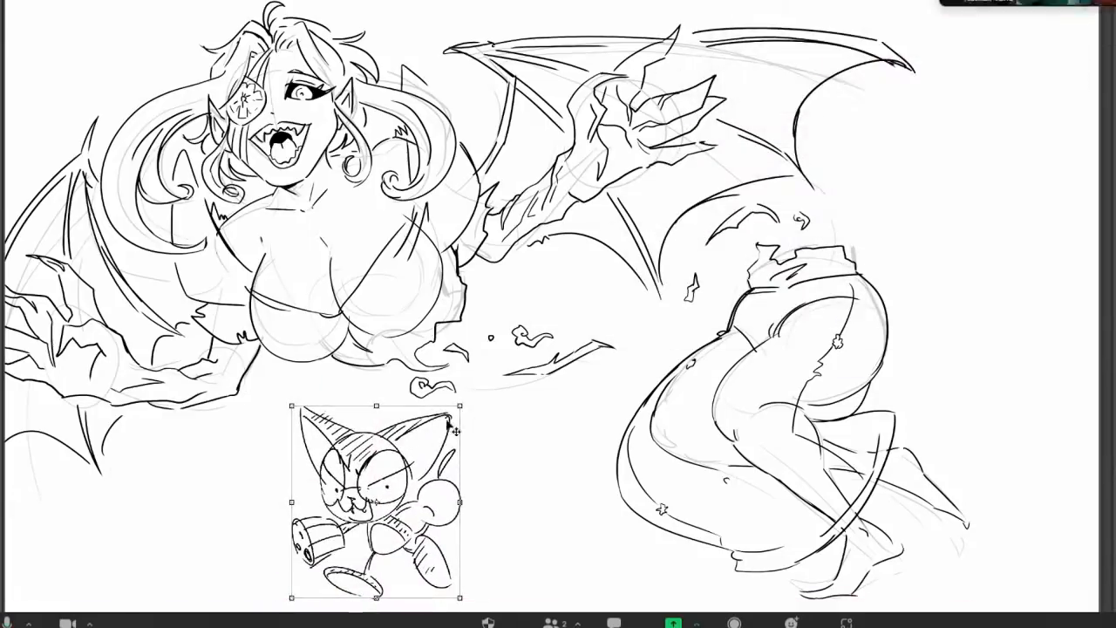
key("Return")
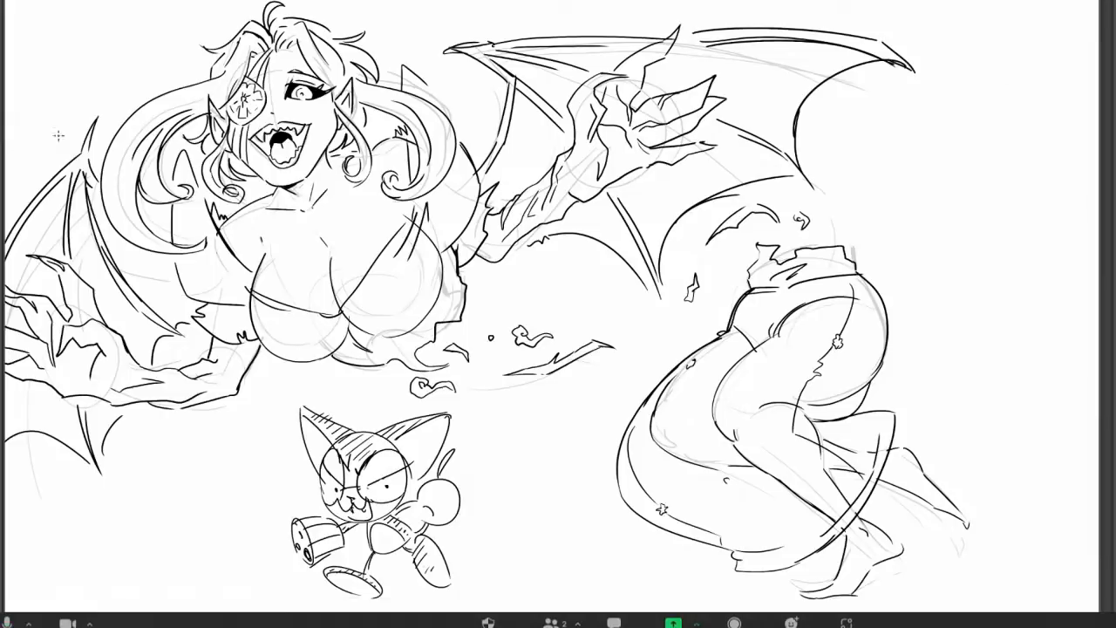
left_click_drag(1111, 43, 1013, 46)
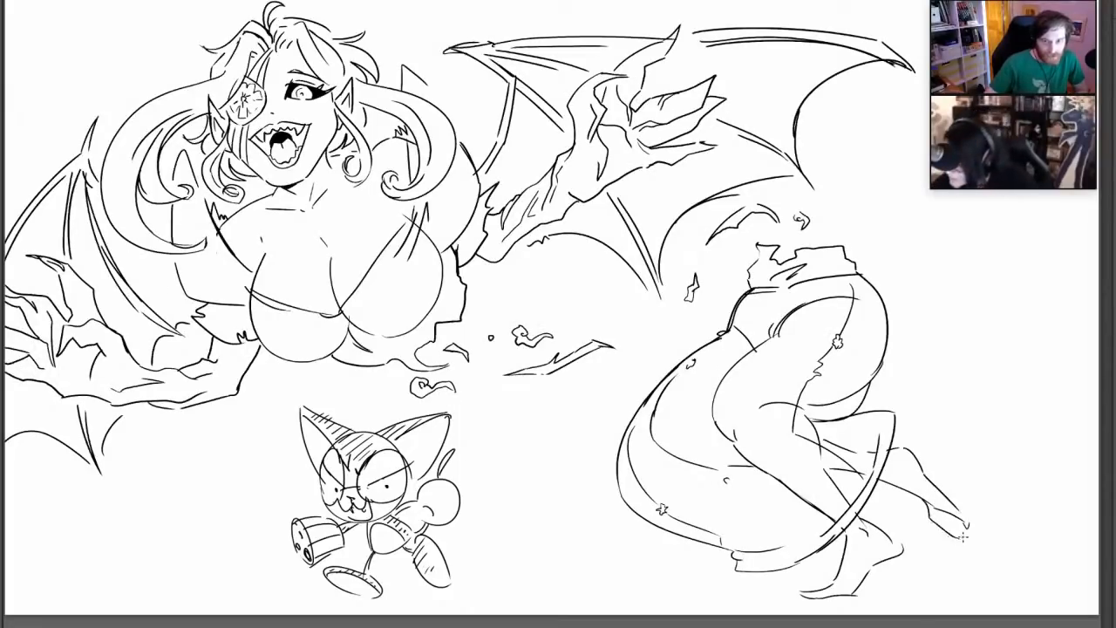
Finish both feet by adding pointed toes to the rear foot and a sharper toe and sole outline to the front foot
mouse_move(962, 537)
left_mouse_down()
mouse_move(943, 516)
mouse_move(979, 521)
left_mouse_up()
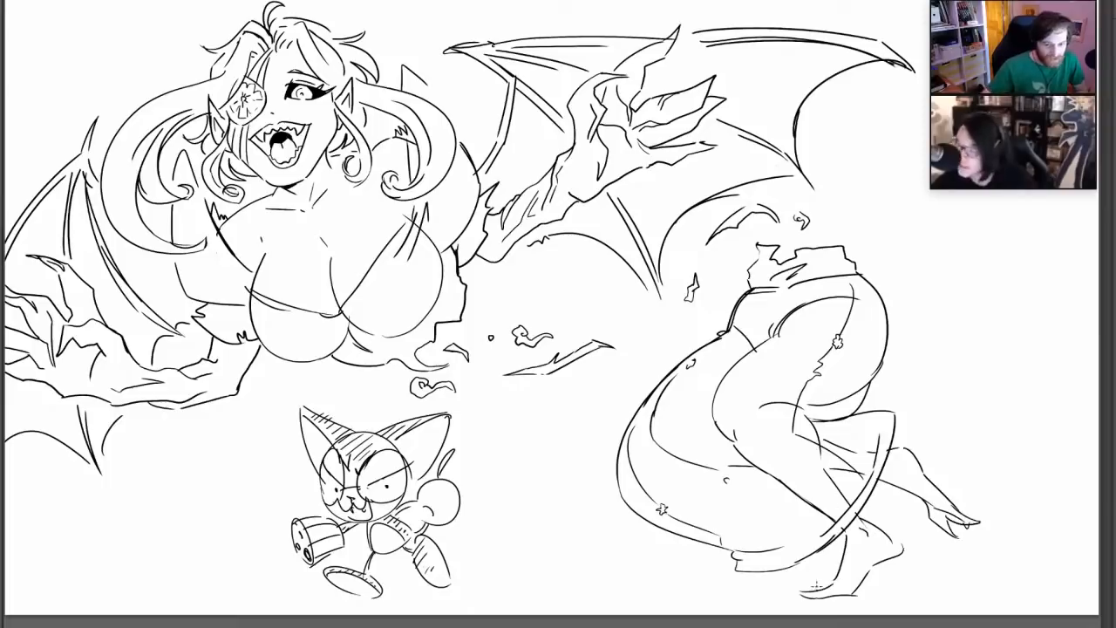
mouse_move(815, 585)
left_mouse_down()
mouse_move(783, 603)
mouse_move(845, 547)
left_mouse_up()
left_click_drag(856, 595, 869, 571)
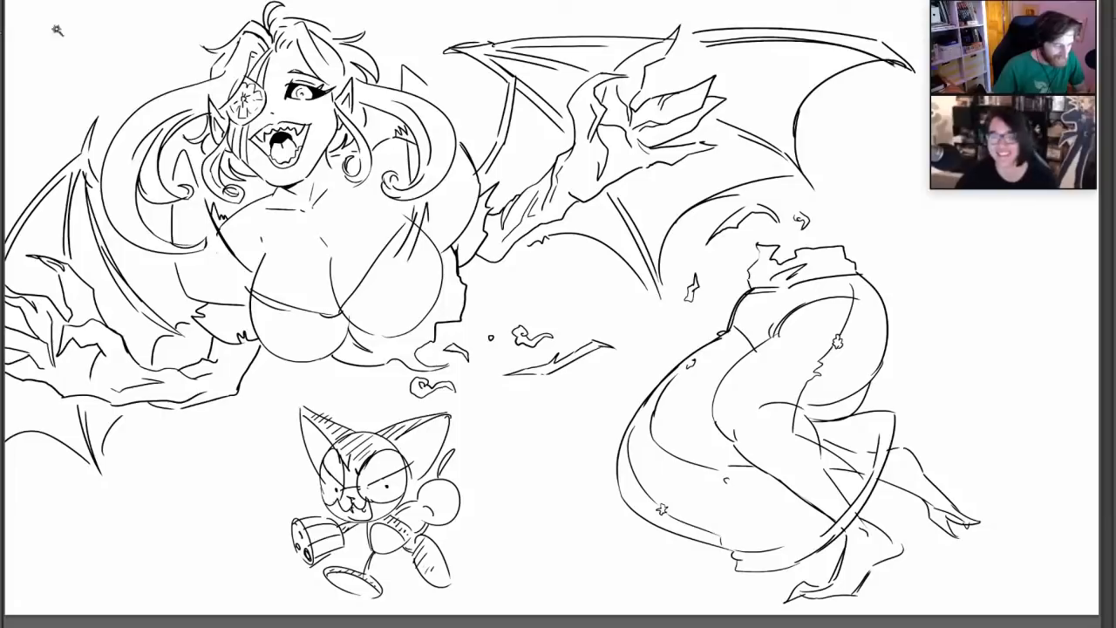
Lasso the severed lower body with its nearby fragments, move it farther from the torso, and deselect it
left_click_drag(695, 223, 586, 443)
mouse_move(626, 576)
left_mouse_down()
mouse_move(985, 288)
mouse_move(774, 198)
mouse_move(720, 218)
left_mouse_up()
key("ctrl+t")
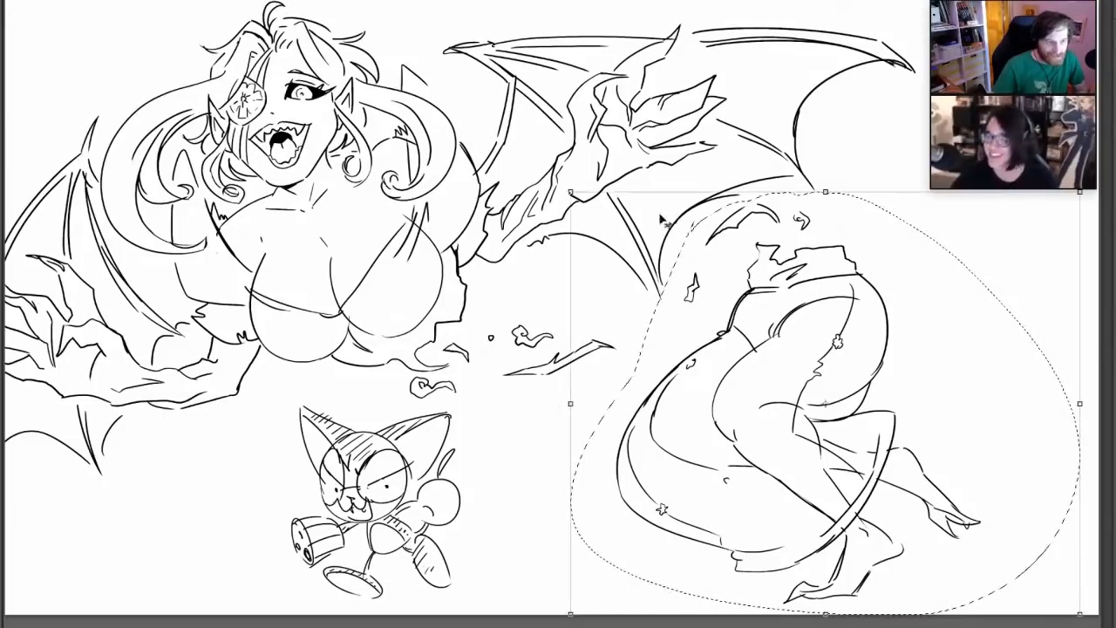
left_click_drag(837, 286, 959, 273)
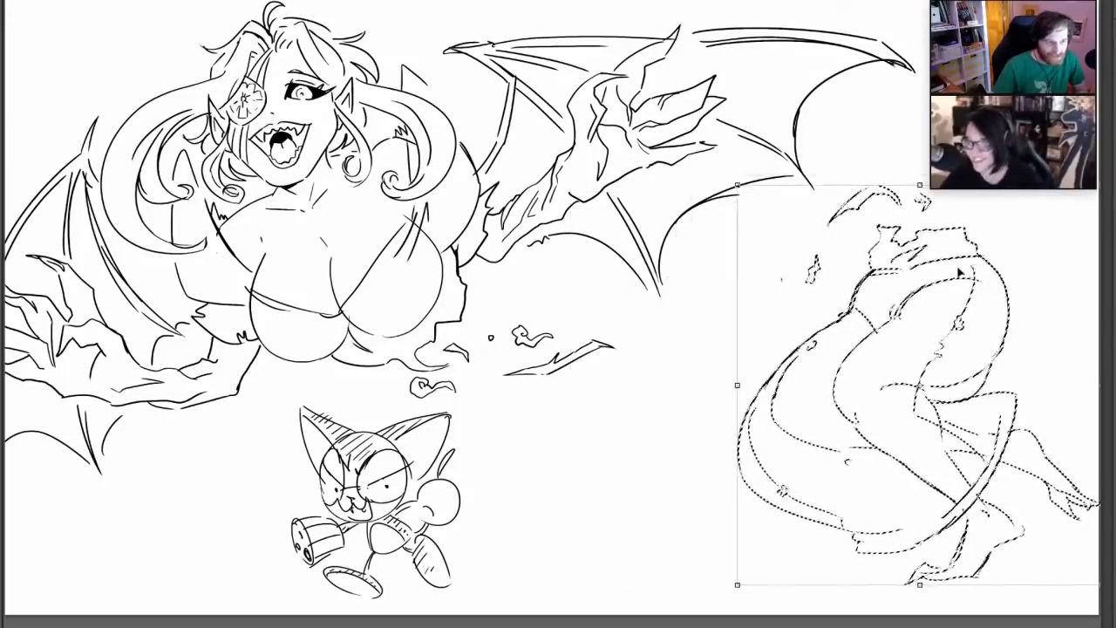
key("Return")
key("ctrl+d")
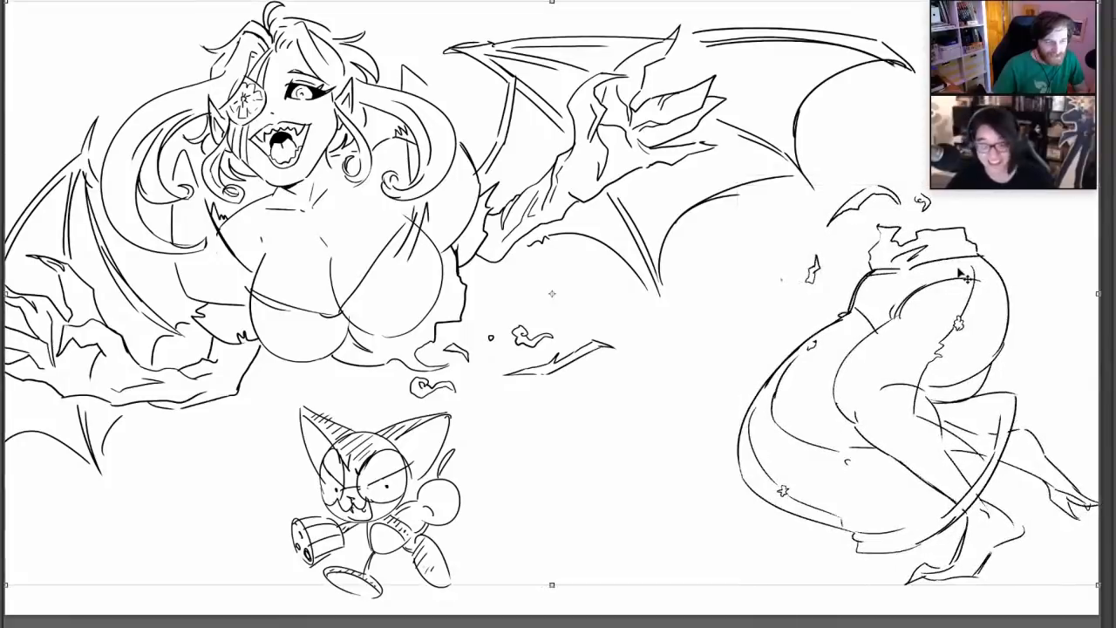
Draw a torn fragment floating between the wing and the severed waist, and clean up the stray speck beside it
mouse_move(727, 265)
left_mouse_down()
mouse_move(746, 249)
mouse_move(707, 287)
mouse_move(715, 281)
left_mouse_up()
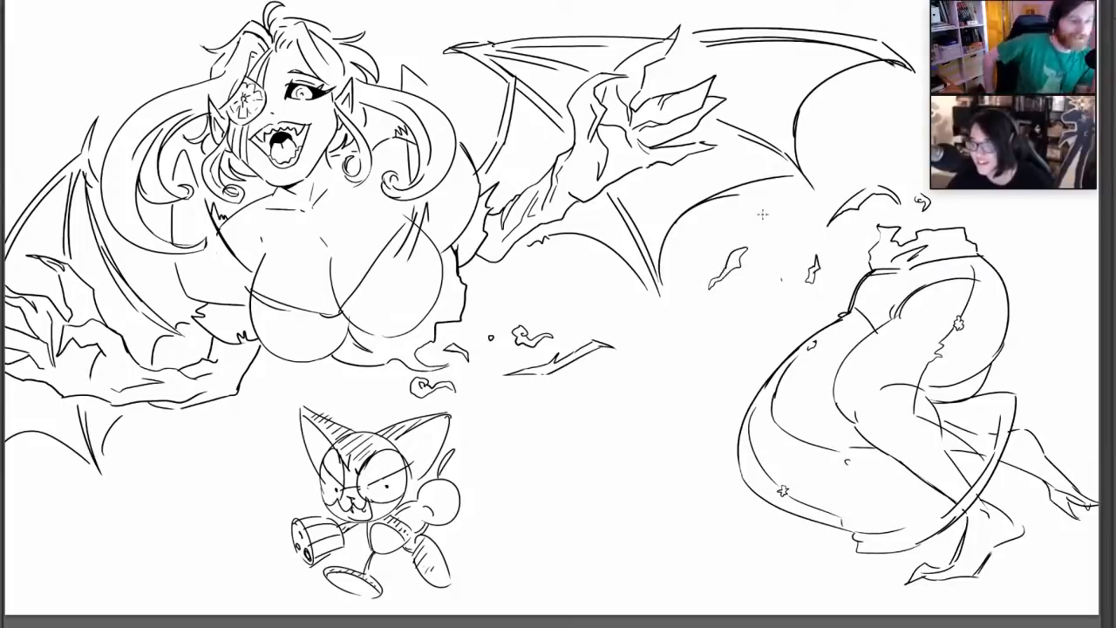
left_click_drag(781, 283, 783, 287)
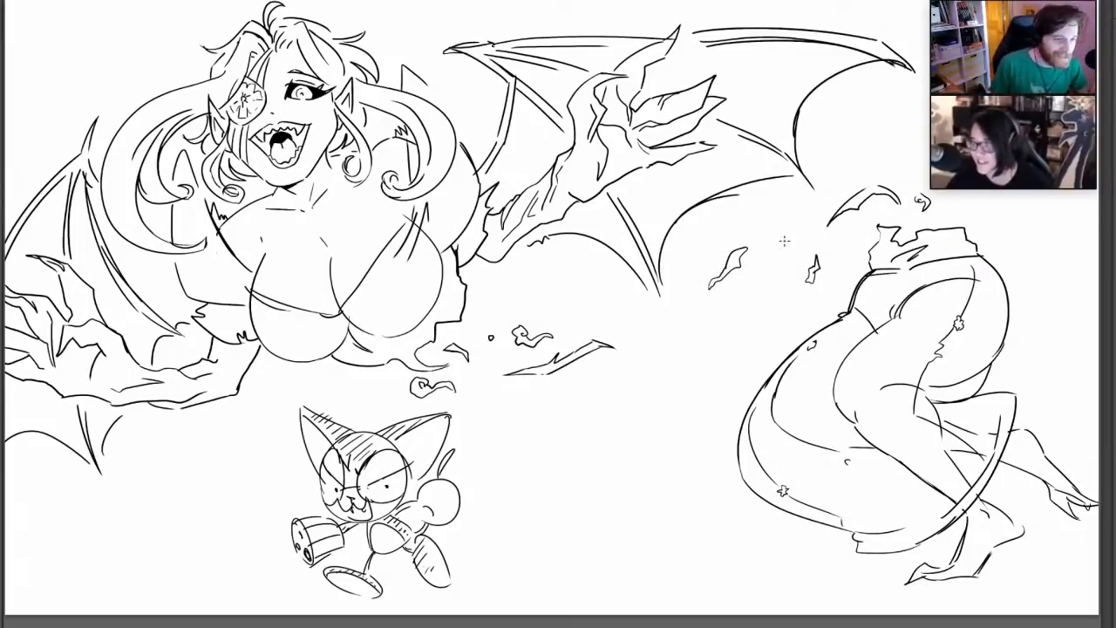
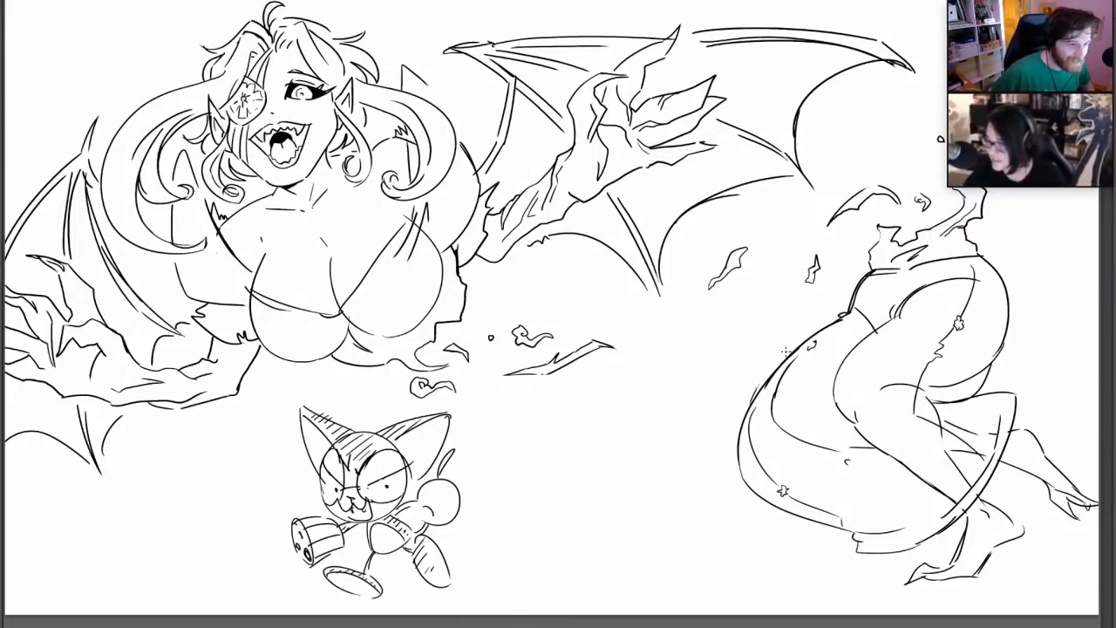
Set a muted grey-brown skin colour and block in the chest's edges along the shoulder and neckline
left_click_drag(754, 391, 791, 351)
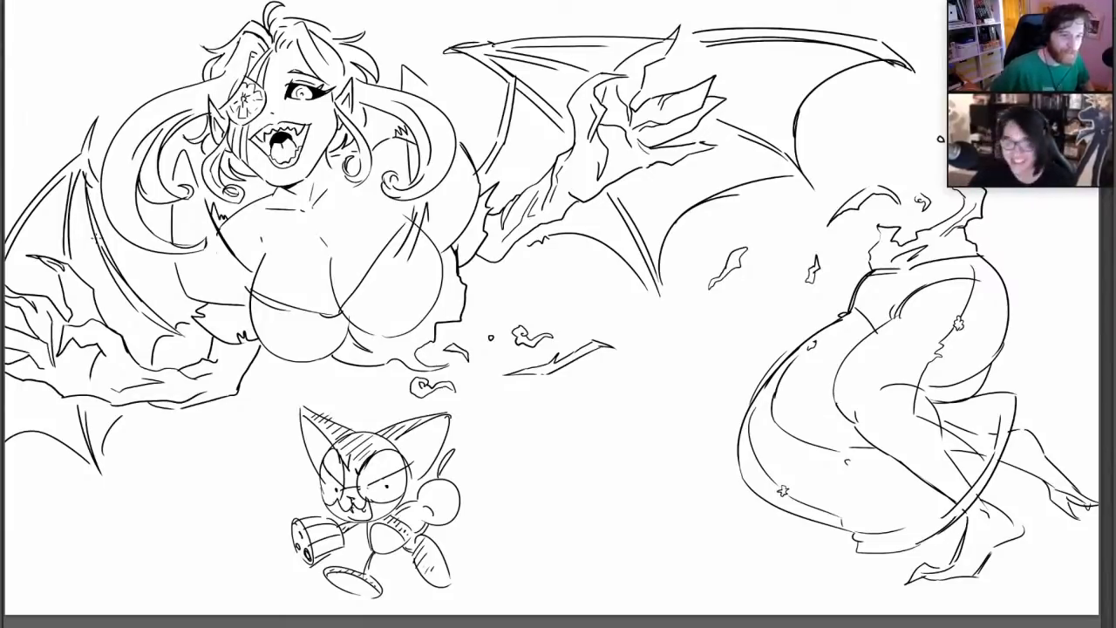
right_click(334, 263)
left_click(379, 293)
left_click(3, 348)
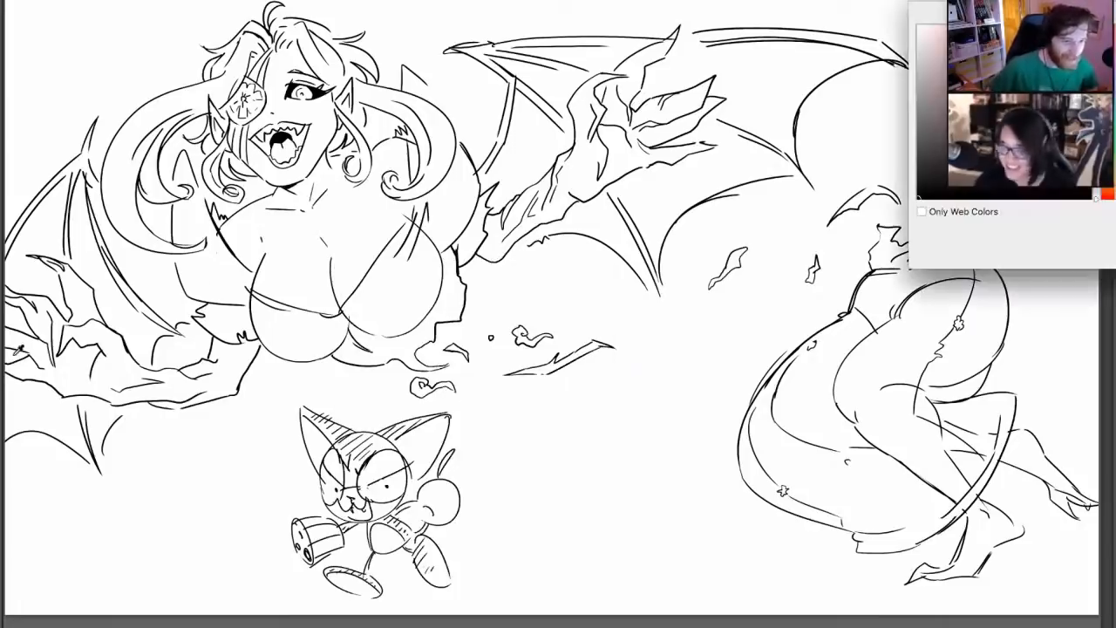
mouse_move(937, 72)
left_mouse_down()
mouse_move(942, 84)
mouse_move(940, 72)
left_mouse_up()
left_click(1108, 192)
left_click(1114, 31)
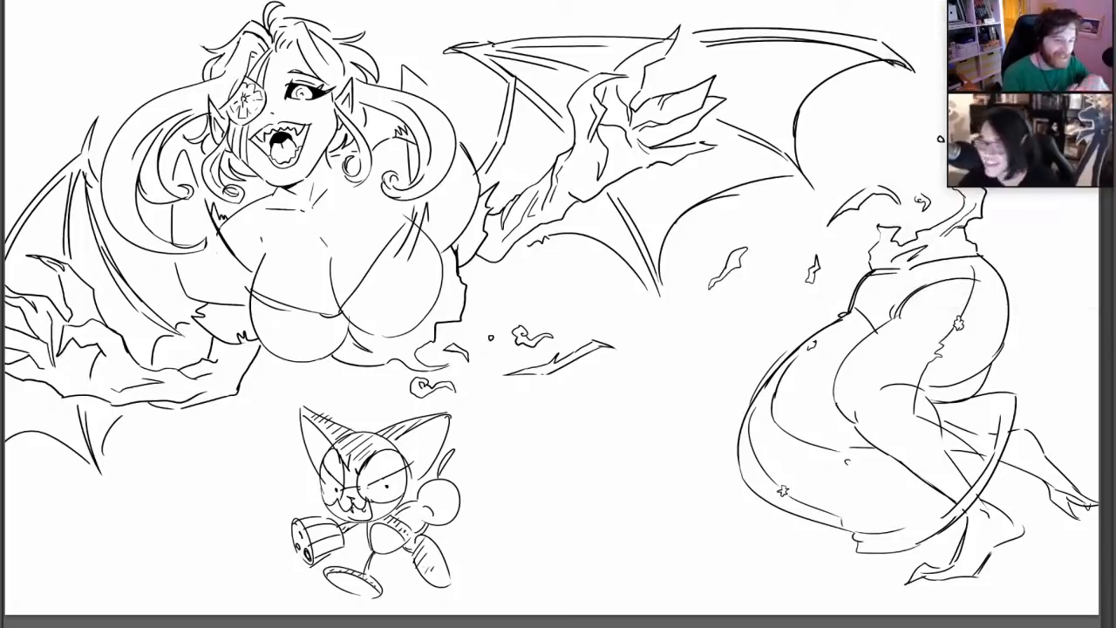
mouse_move(230, 229)
left_mouse_down()
mouse_move(284, 262)
mouse_move(234, 237)
mouse_move(278, 274)
left_mouse_up()
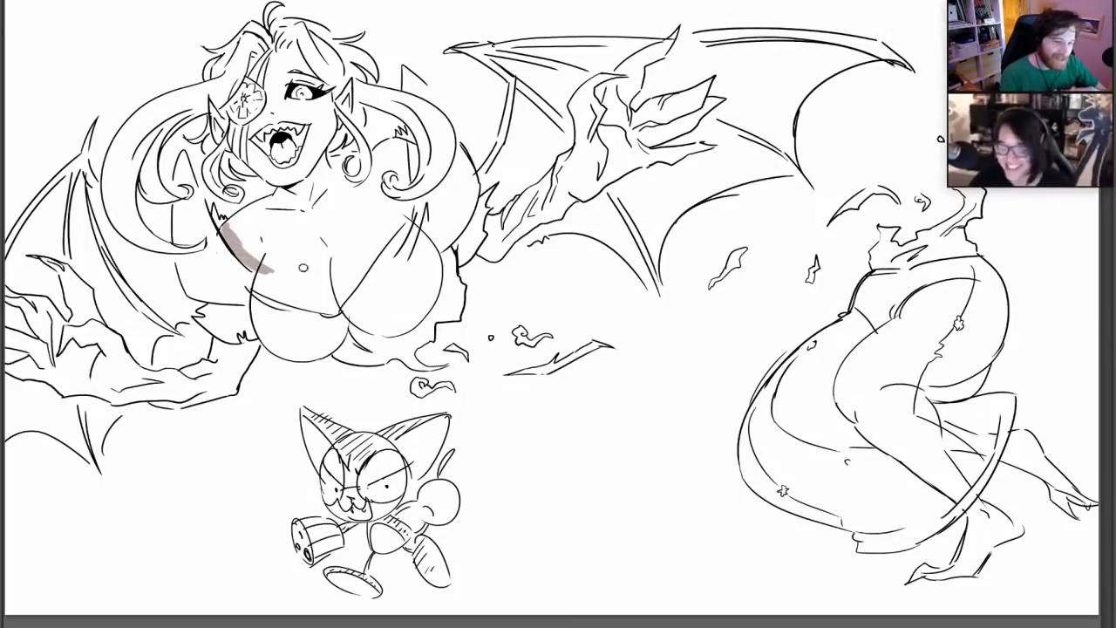
mouse_move(248, 262)
left_mouse_down()
mouse_move(258, 285)
mouse_move(322, 303)
left_mouse_up()
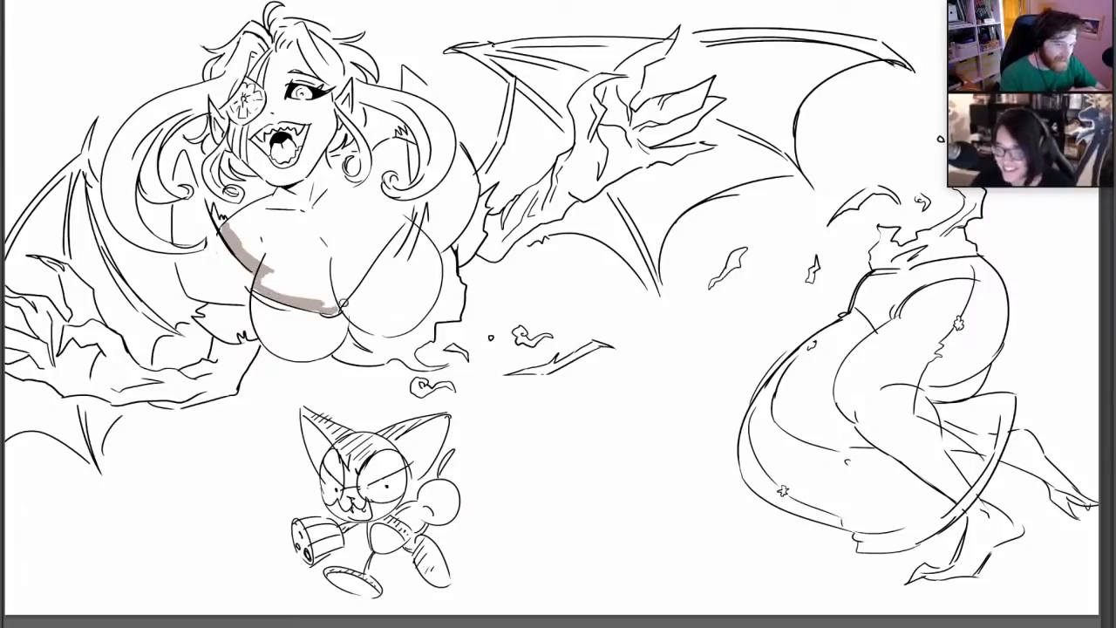
left_click_drag(394, 223, 341, 304)
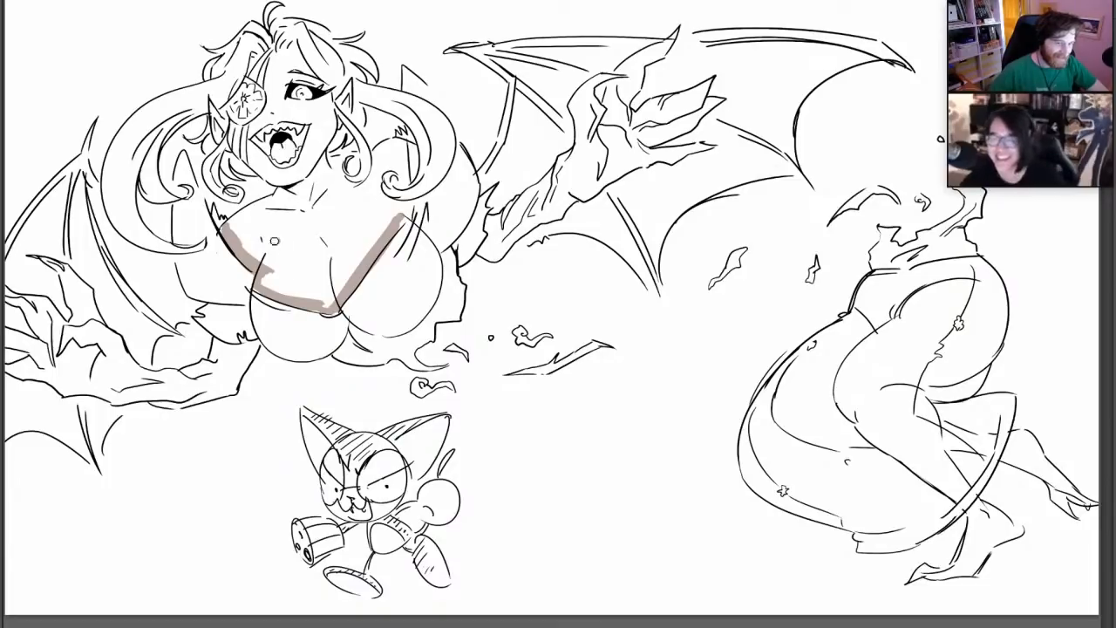
Fill the winged figure's chest, neck and face with the grey-brown skin colour
mouse_move(275, 242)
left_mouse_down()
mouse_move(285, 237)
mouse_move(235, 230)
mouse_move(282, 207)
mouse_move(297, 186)
mouse_move(305, 222)
mouse_move(288, 288)
mouse_move(314, 287)
mouse_move(324, 252)
mouse_move(338, 288)
mouse_move(392, 205)
mouse_move(394, 150)
mouse_move(310, 178)
mouse_move(329, 188)
mouse_move(306, 271)
mouse_move(276, 284)
mouse_move(381, 185)
left_mouse_up()
right_click(434, 231)
left_click(521, 260)
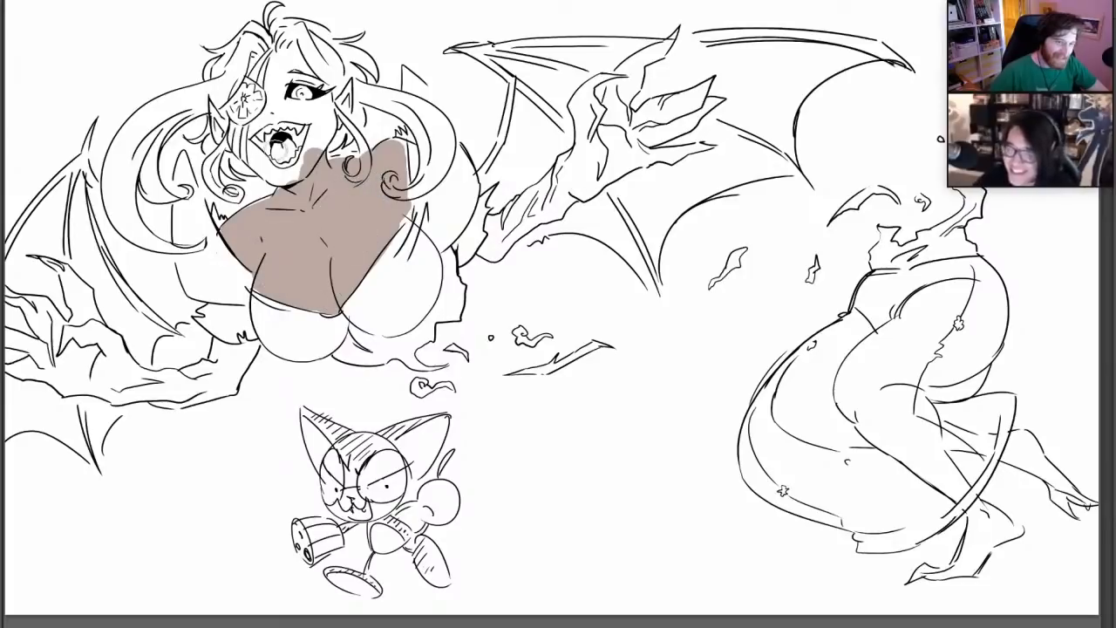
mouse_move(288, 172)
left_mouse_down()
mouse_move(262, 160)
mouse_move(274, 172)
mouse_move(258, 138)
mouse_move(285, 111)
mouse_move(287, 162)
mouse_move(265, 159)
mouse_move(316, 122)
mouse_move(325, 87)
mouse_move(274, 104)
mouse_move(272, 77)
mouse_move(297, 58)
mouse_move(319, 87)
left_mouse_up()
Adjust the brush size and colour both pointed ears with the grey-brown skin colour
right_click(403, 156)
left_click_drag(440, 183, 430, 179)
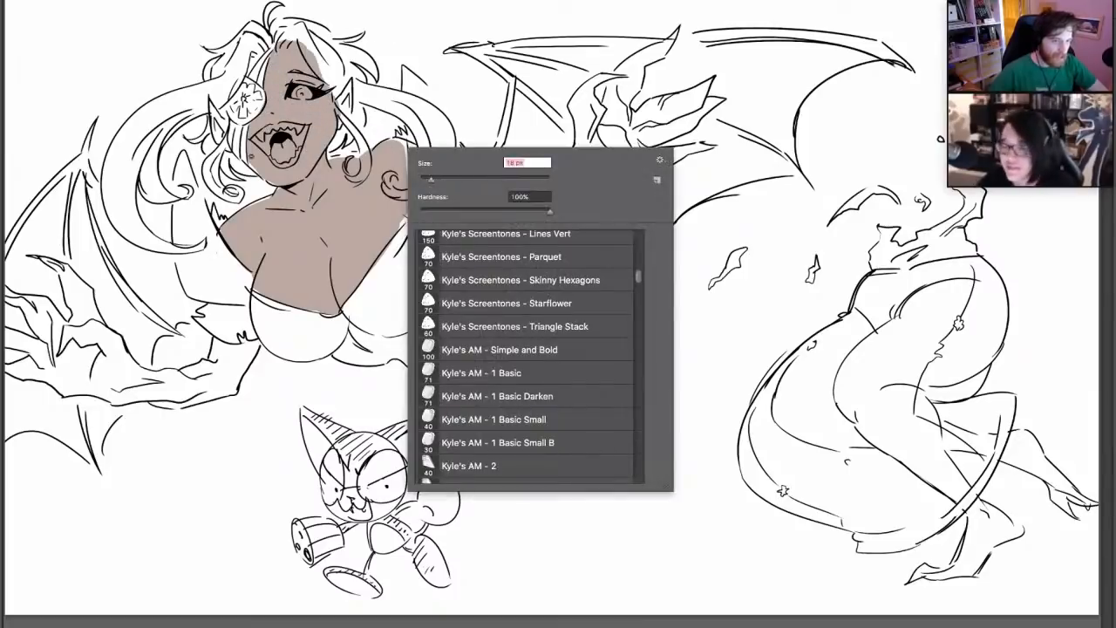
left_click_drag(218, 139, 213, 106)
right_click(221, 127)
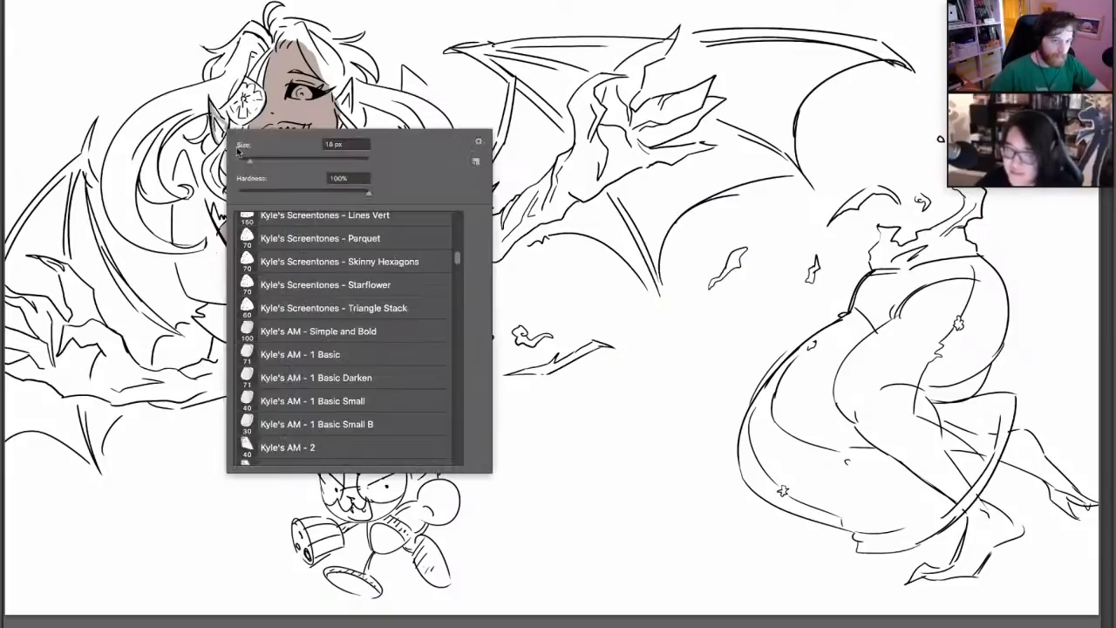
left_click_drag(249, 163, 264, 162)
left_click(215, 110)
left_click_drag(217, 113, 223, 137)
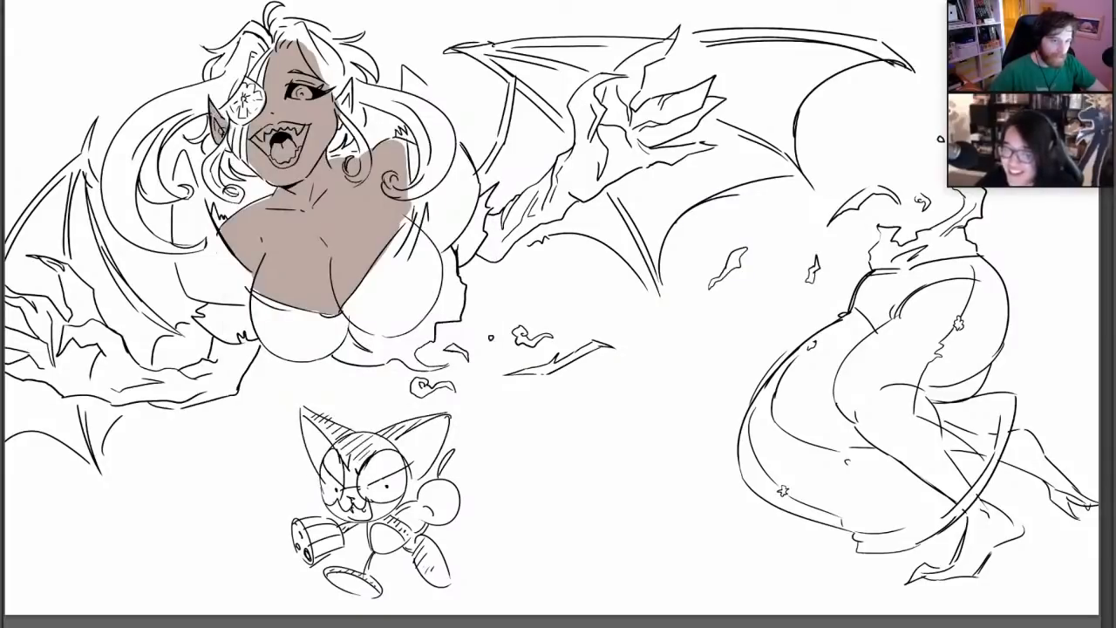
left_click_drag(349, 91, 340, 126)
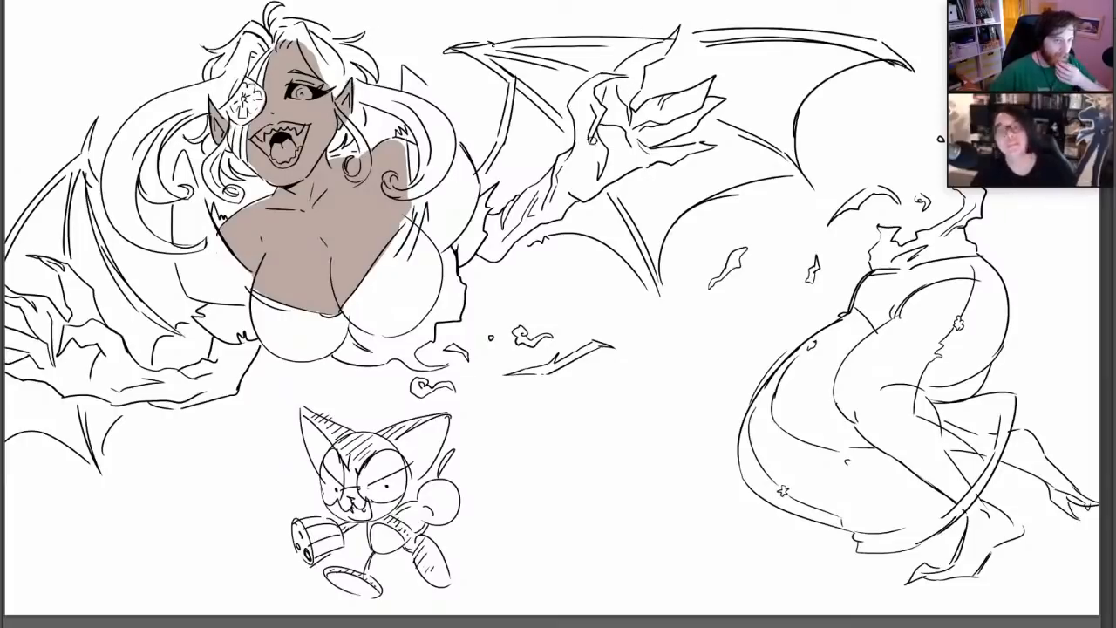
Touch up the uncovered eye and paint the skin below both torn sleeves in grey-brown
left_click(1, 381)
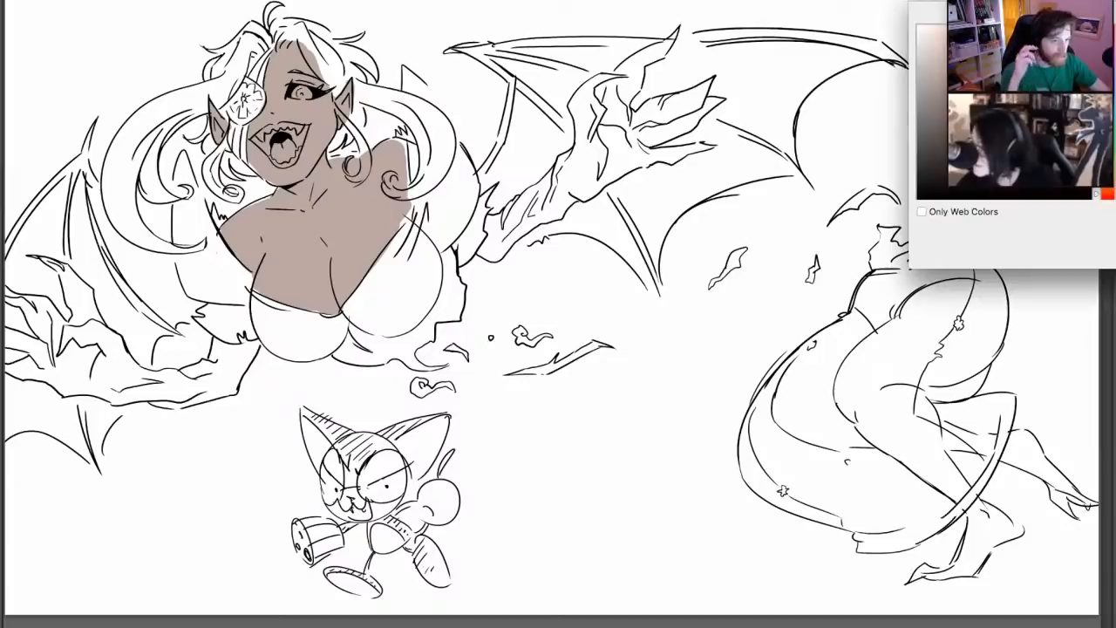
key("Return")
left_click_drag(297, 96, 315, 88)
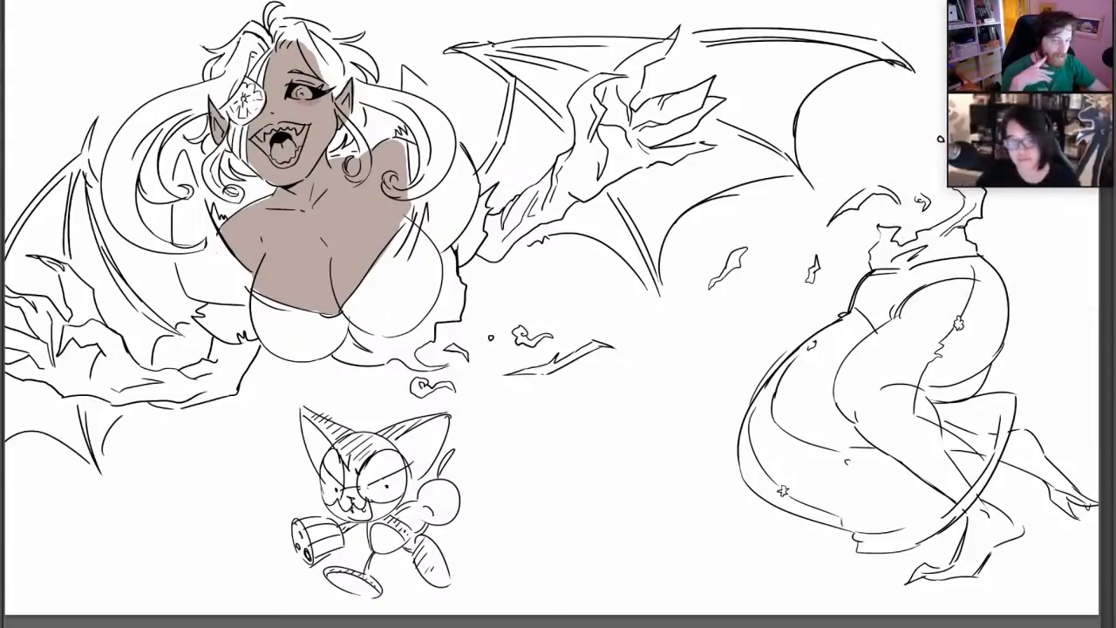
left_click(2, 382)
left_click(375, 225)
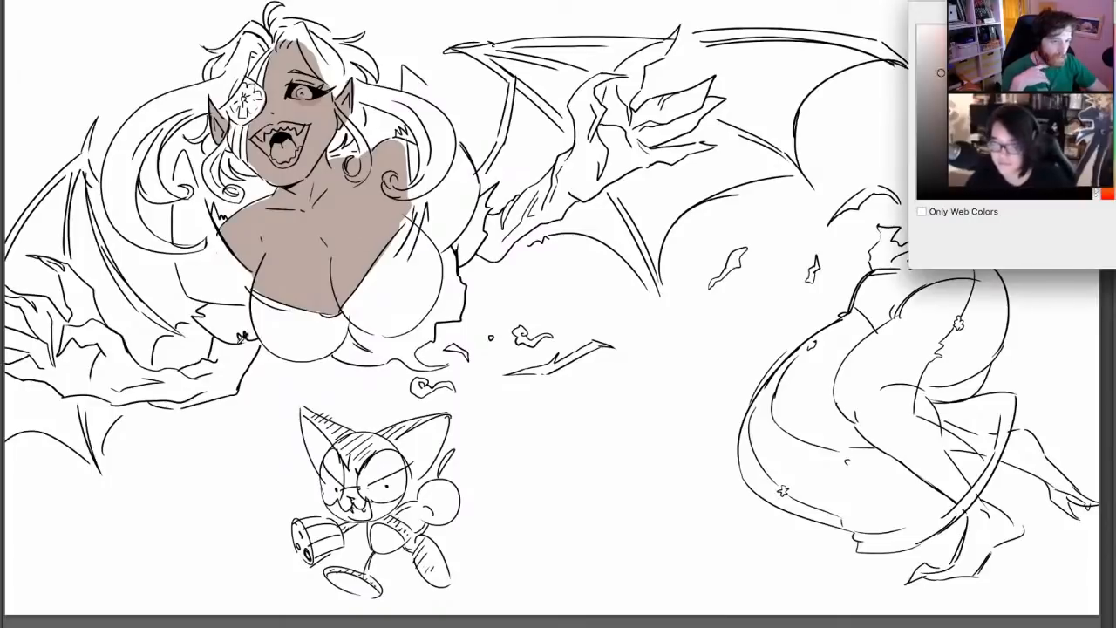
key("Return")
mouse_move(212, 344)
left_mouse_down()
mouse_move(244, 341)
mouse_move(240, 362)
mouse_move(246, 349)
mouse_move(232, 371)
mouse_move(186, 381)
left_mouse_up()
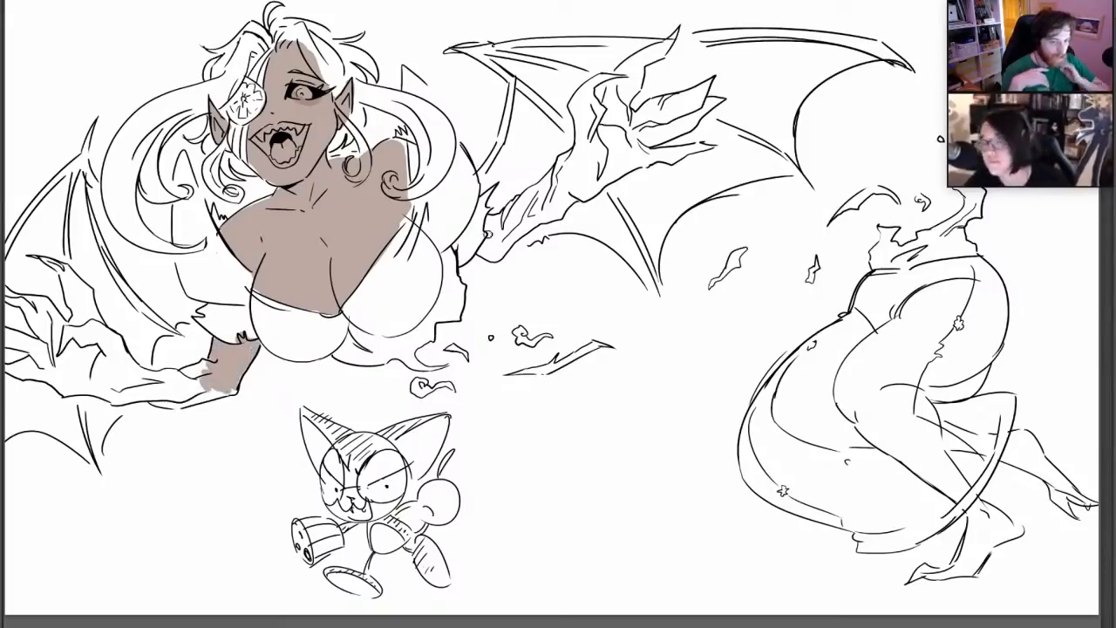
mouse_move(488, 233)
left_mouse_down()
mouse_move(481, 251)
mouse_move(511, 225)
mouse_move(505, 249)
left_mouse_up()
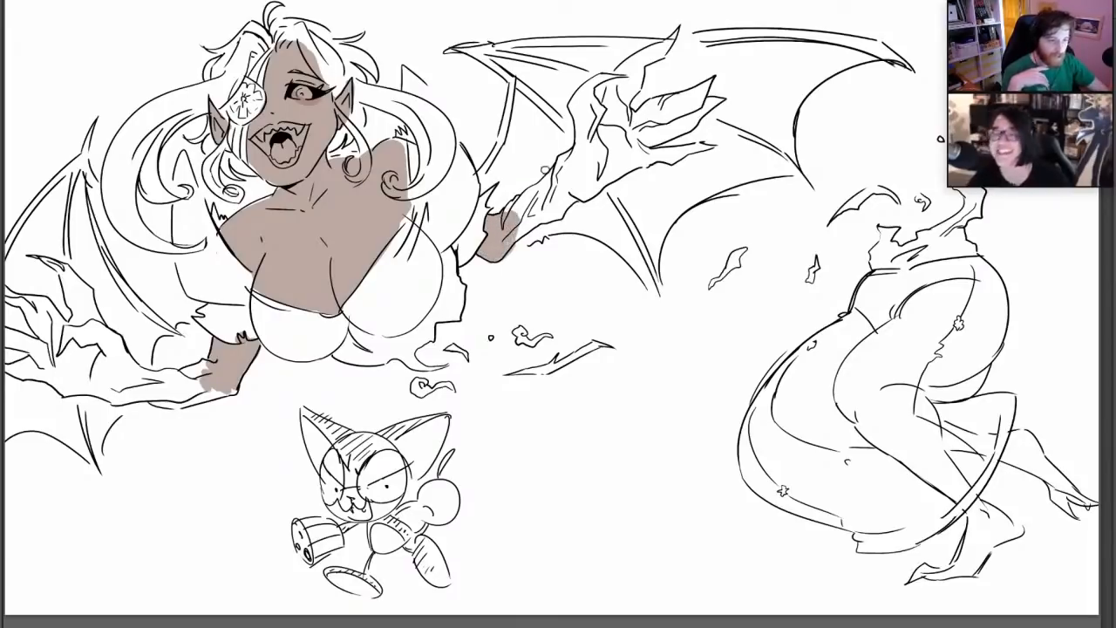
Pick a muted purple and paint the start of the jagged, clawed section on both forearms
left_click(2, 321)
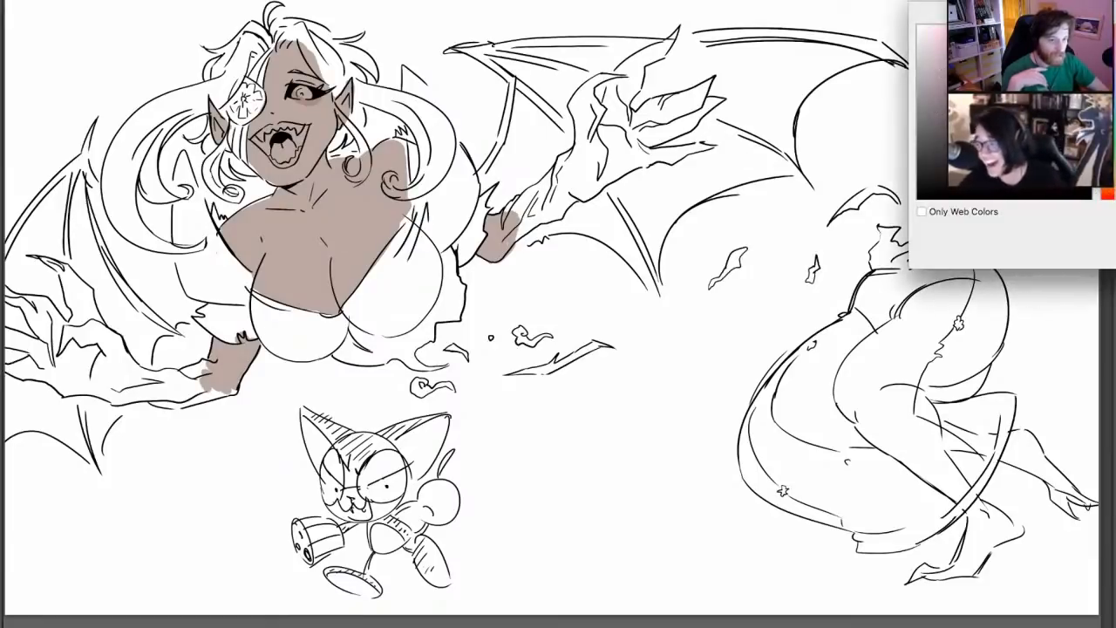
key("Return")
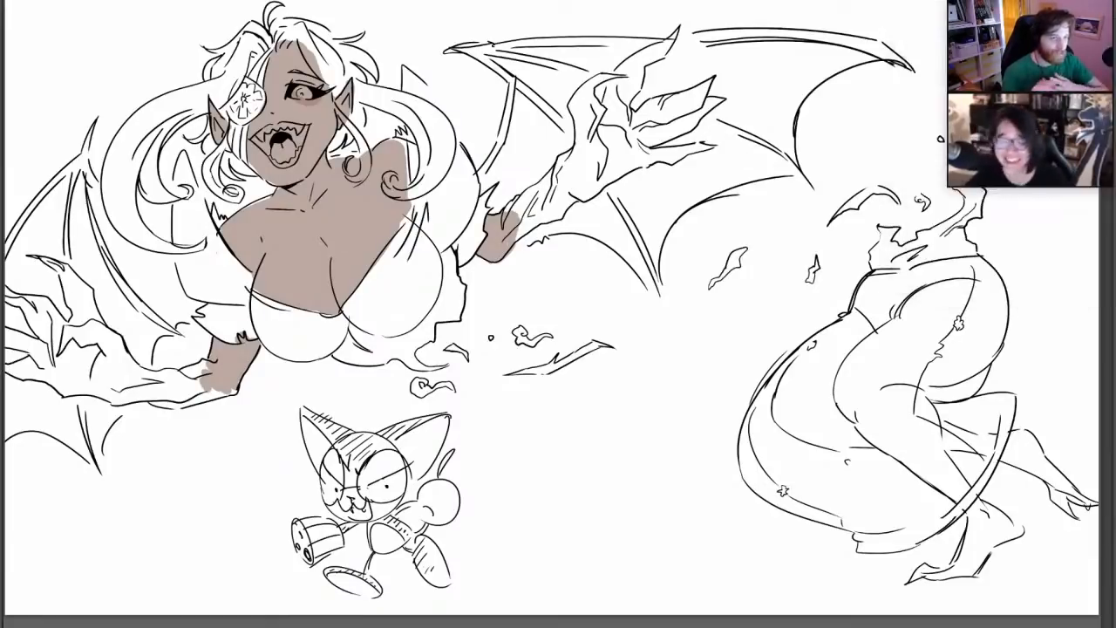
mouse_move(118, 367)
left_mouse_down()
mouse_move(174, 394)
mouse_move(156, 402)
mouse_move(208, 398)
mouse_move(175, 386)
mouse_move(206, 377)
mouse_move(167, 377)
mouse_move(180, 380)
left_mouse_up()
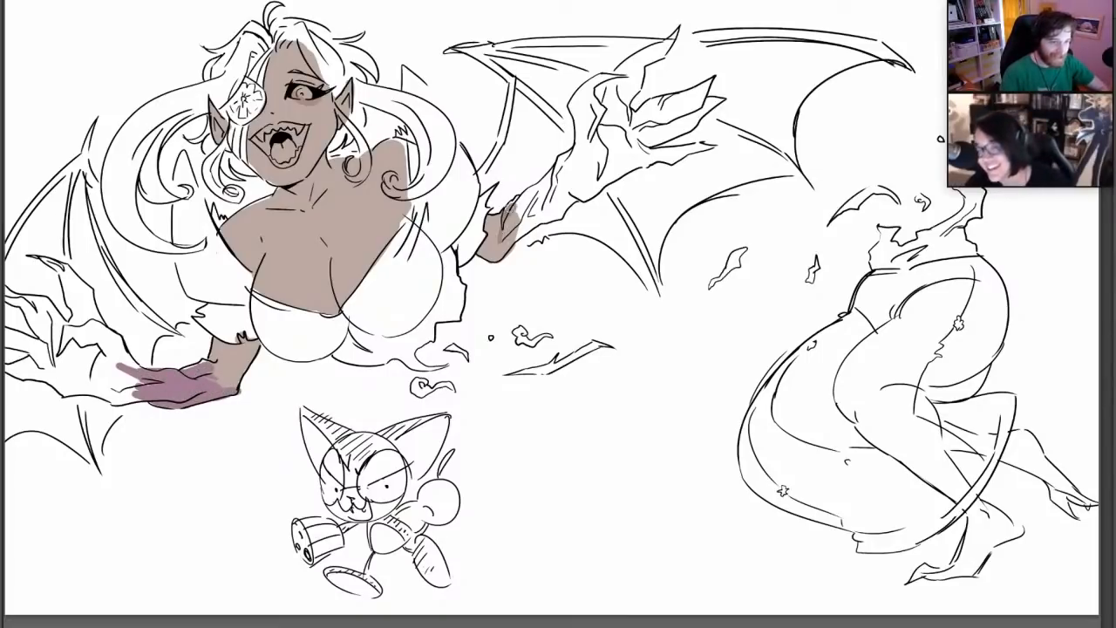
mouse_move(503, 196)
left_mouse_down()
mouse_move(521, 237)
mouse_move(554, 178)
mouse_move(549, 228)
left_mouse_up()
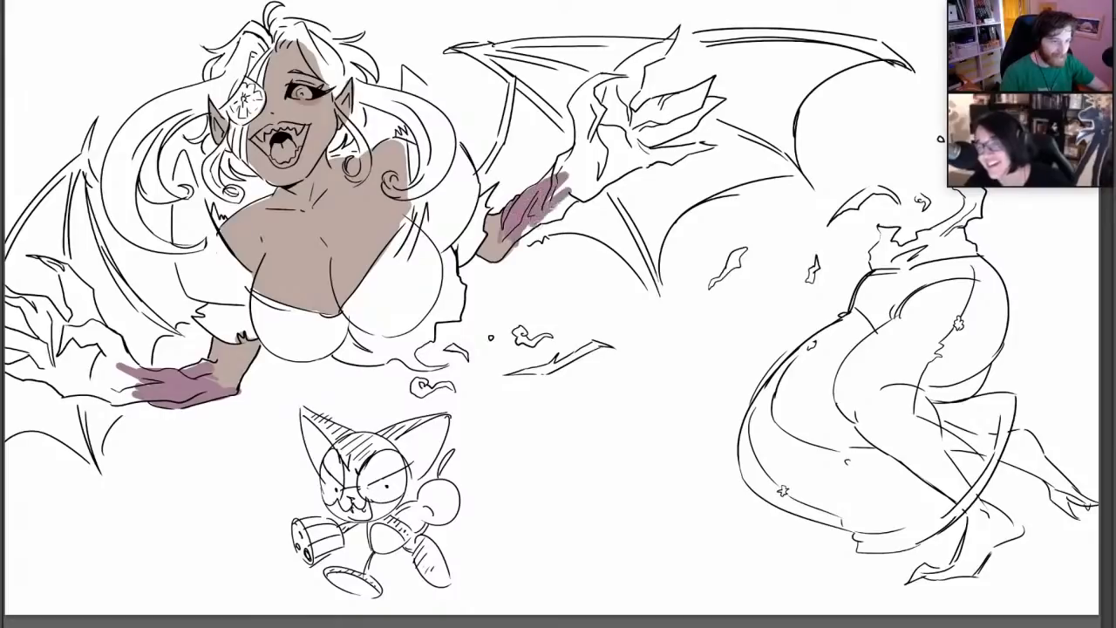
left_click_drag(577, 167, 533, 225)
Enlarge the brush and colour the left wing's finger bones and tips in grey-brown
right_click(364, 218)
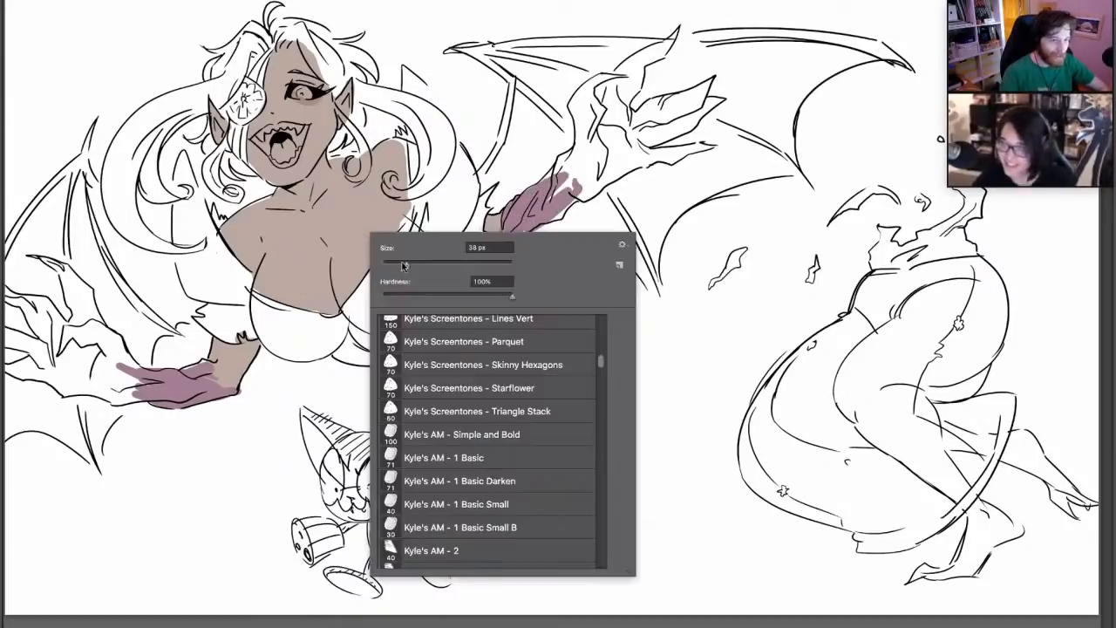
left_click_drag(405, 265, 420, 265)
mouse_move(173, 331)
left_mouse_down()
mouse_move(111, 265)
mouse_move(87, 153)
left_mouse_up()
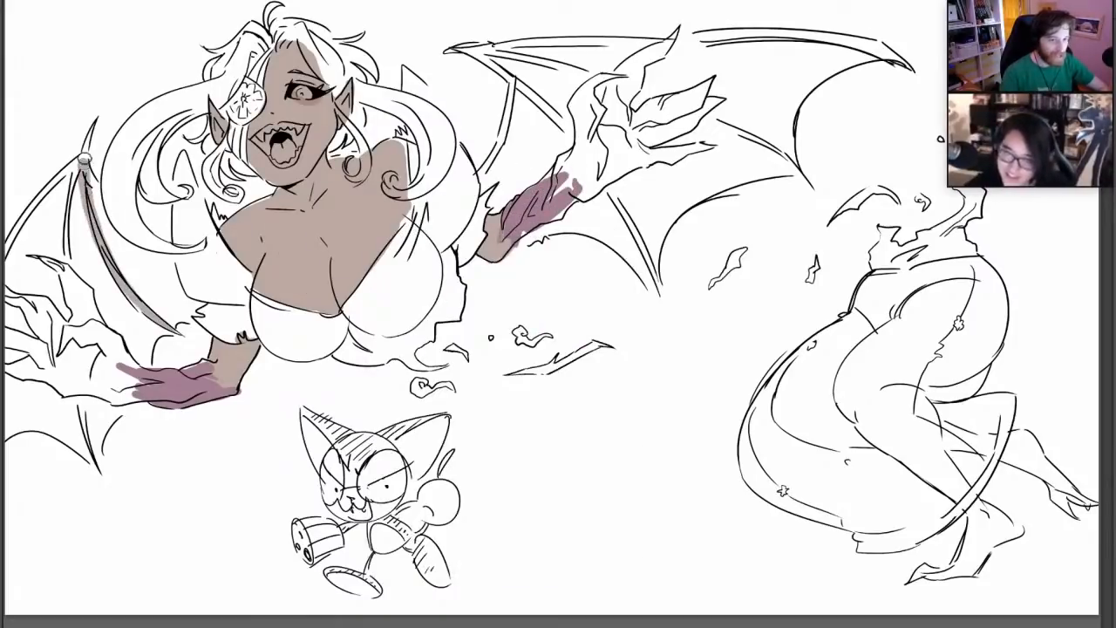
left_click_drag(81, 263, 81, 152)
left_click_drag(9, 251, 93, 117)
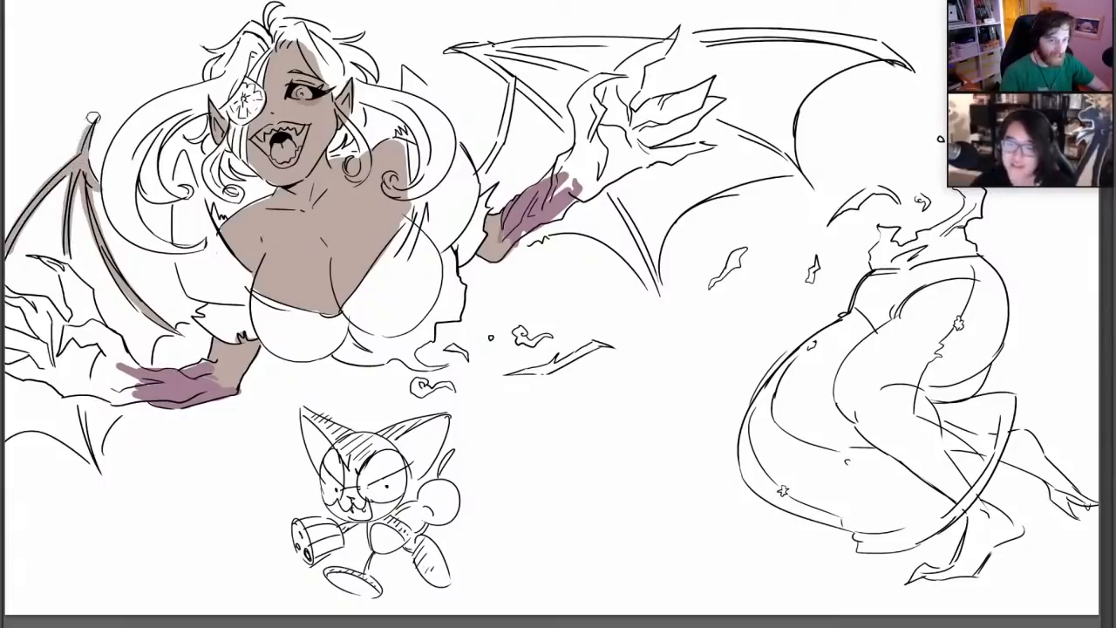
left_click_drag(78, 402, 95, 460)
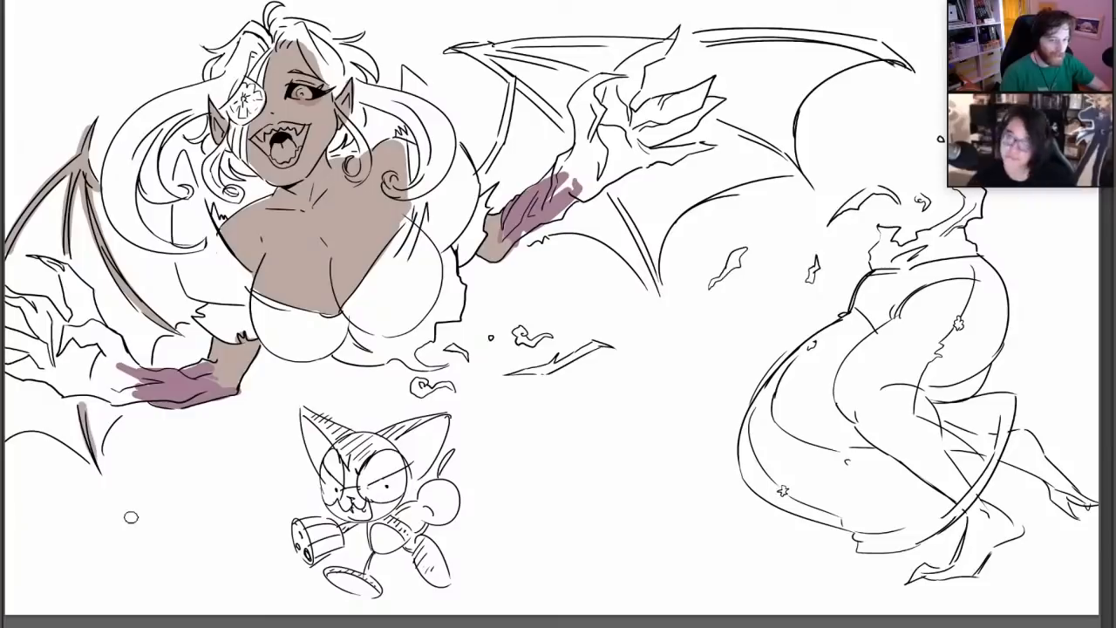
Colour the right wing's upper edge and finger bones in grey-brown, redoing the stroke along the upper edge
left_click_drag(481, 178, 516, 78)
left_click_drag(455, 45, 572, 141)
left_click_drag(610, 194, 655, 295)
left_click_drag(476, 54, 610, 79)
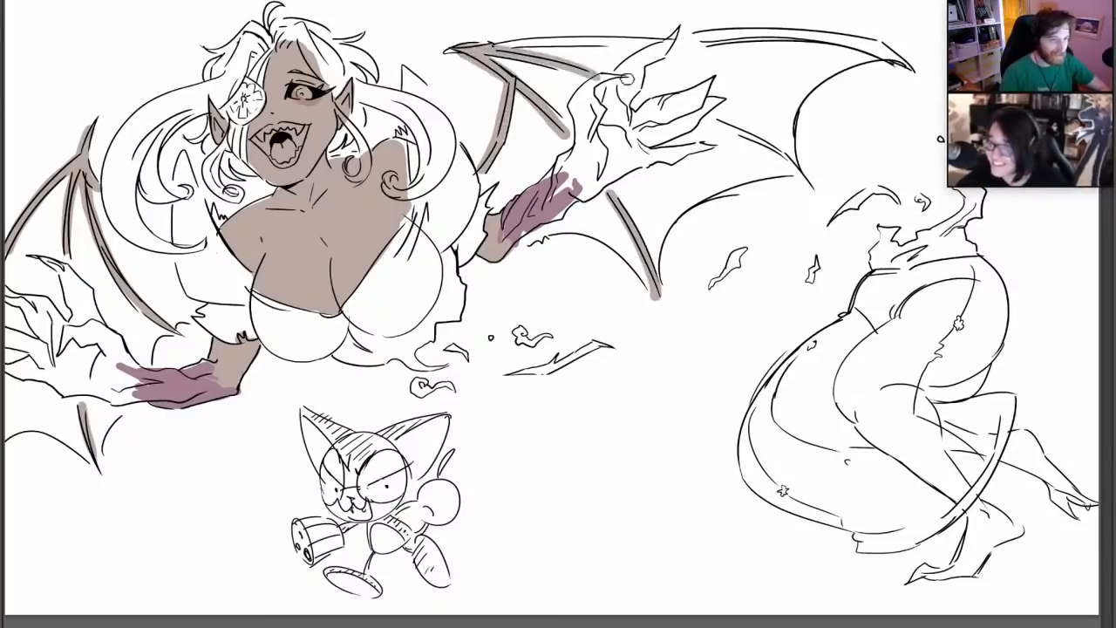
left_click(711, 117)
left_click_drag(710, 118, 789, 163)
mouse_move(488, 45)
left_mouse_down()
mouse_move(785, 35)
mouse_move(899, 54)
left_mouse_up()
key("ctrl+z")
mouse_move(695, 47)
left_mouse_down()
mouse_move(798, 36)
mouse_move(906, 63)
left_mouse_up()
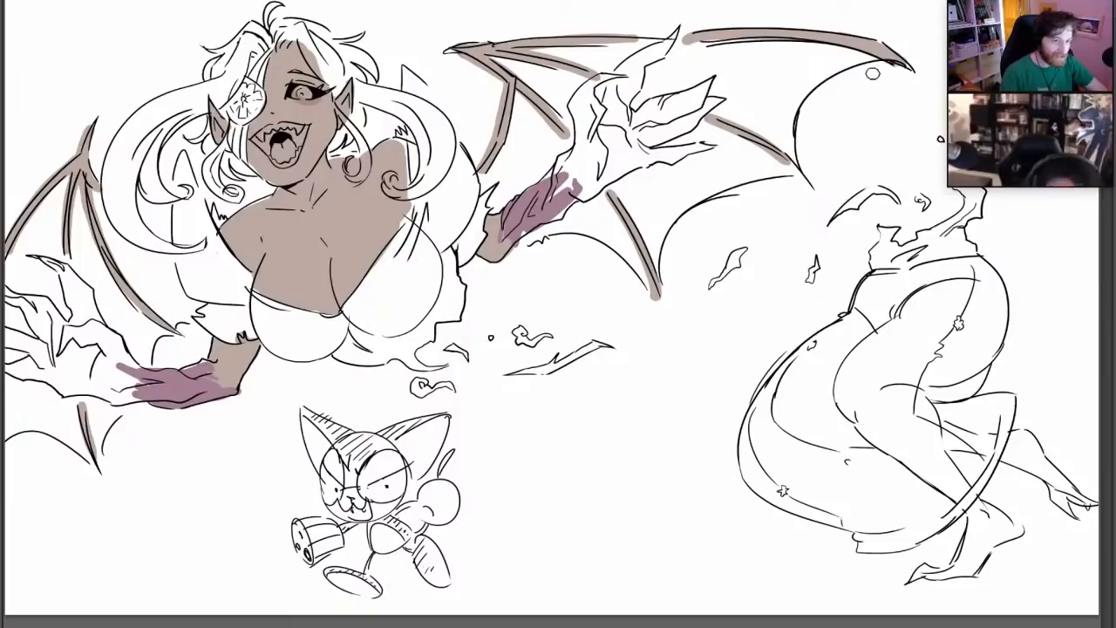
Pick a dusty pink, adjust the brush size, and fill the left wing's membrane between its bones
right_click(630, 177)
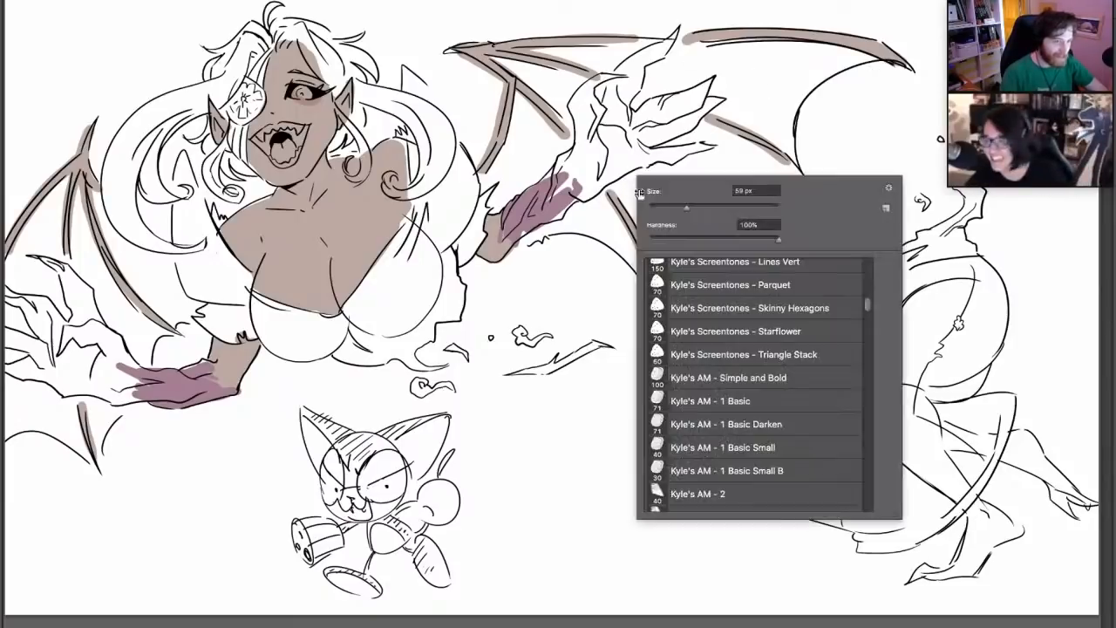
left_click(2, 377)
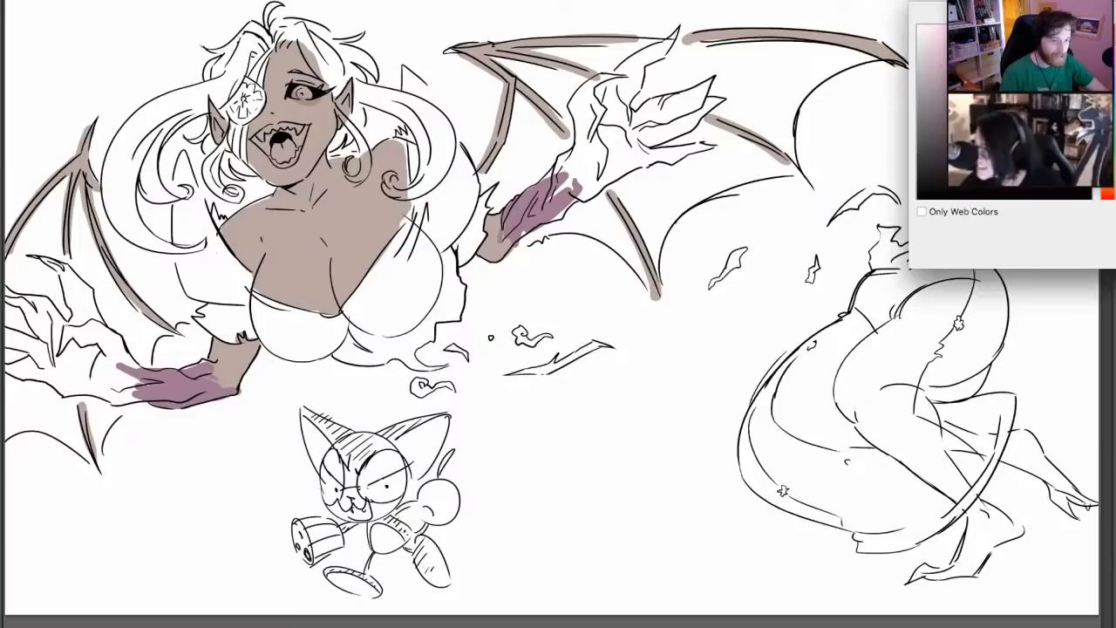
key("Return")
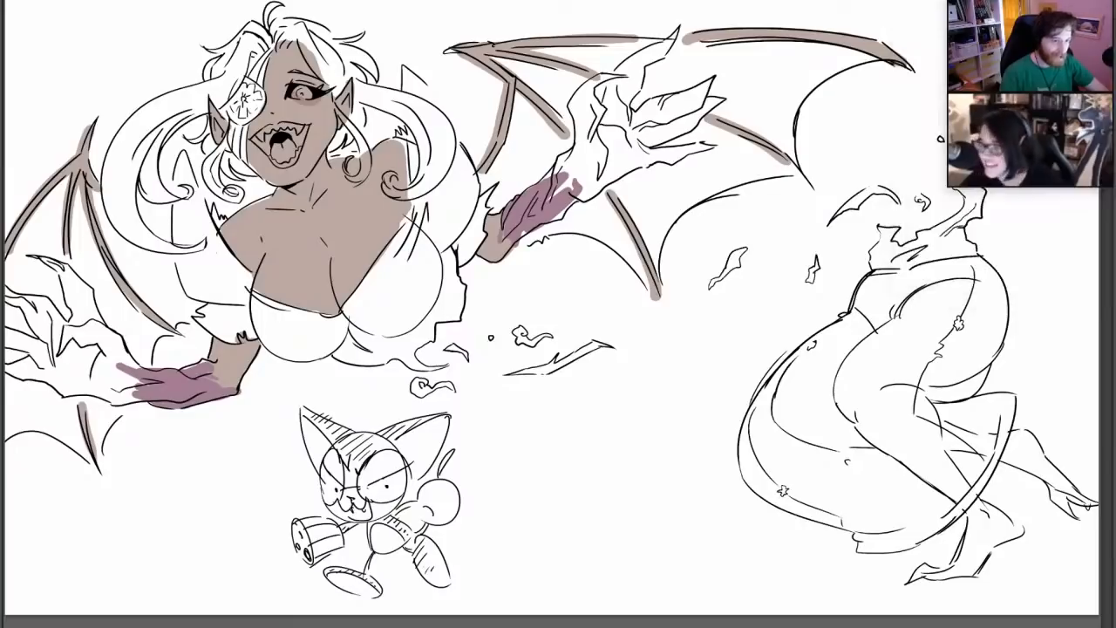
right_click(667, 265)
mouse_move(103, 202)
left_mouse_down()
mouse_move(179, 316)
mouse_move(102, 212)
mouse_move(175, 303)
mouse_move(194, 300)
mouse_move(130, 211)
mouse_move(171, 209)
left_mouse_up()
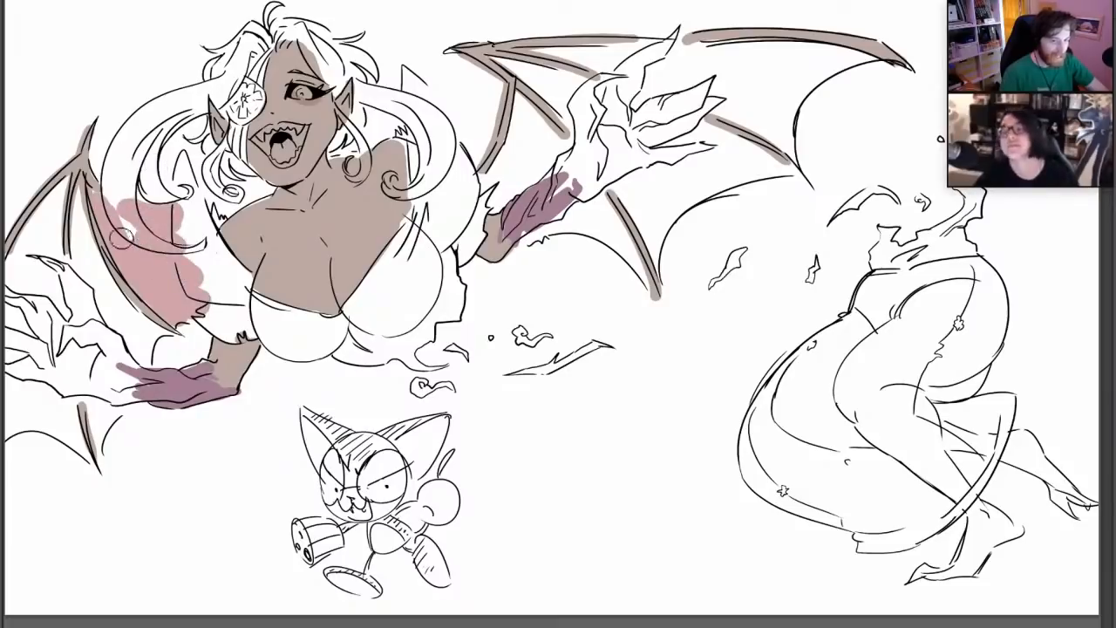
right_click(130, 229)
mouse_move(93, 189)
left_mouse_down()
mouse_move(85, 229)
mouse_move(158, 336)
mouse_move(134, 374)
left_mouse_up()
right_click(213, 228)
mouse_move(107, 425)
left_mouse_down()
mouse_move(99, 440)
mouse_move(116, 360)
left_mouse_up()
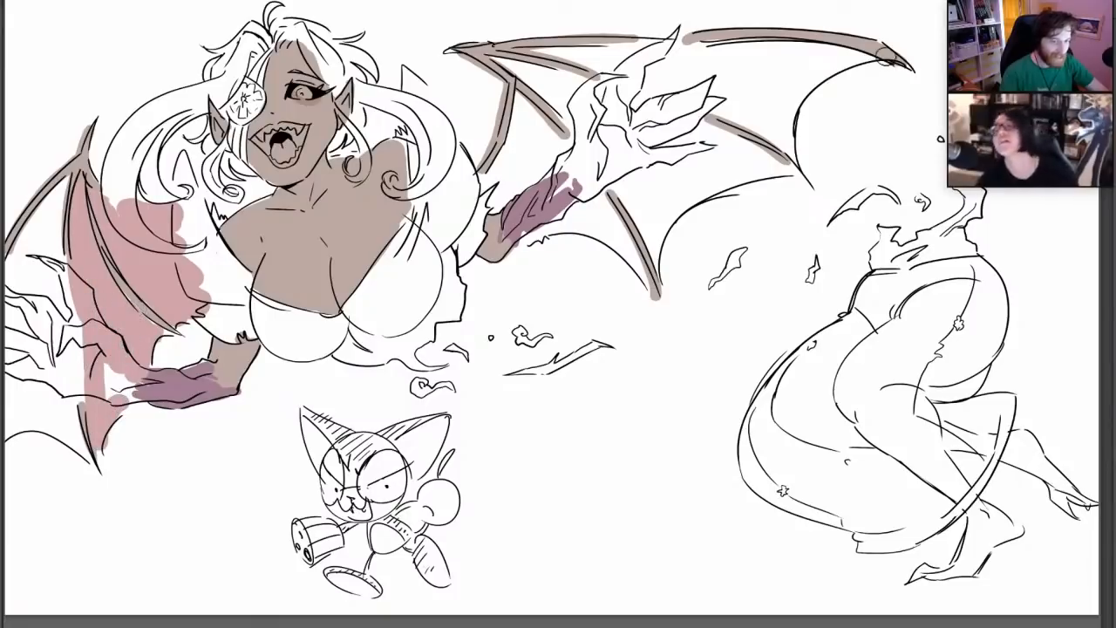
mouse_move(74, 443)
left_mouse_down()
mouse_move(84, 452)
mouse_move(54, 328)
mouse_move(66, 188)
mouse_move(39, 305)
mouse_move(13, 292)
mouse_move(11, 418)
mouse_move(80, 449)
mouse_move(22, 360)
mouse_move(18, 246)
mouse_move(35, 349)
mouse_move(59, 405)
mouse_move(32, 406)
mouse_move(54, 294)
left_mouse_up()
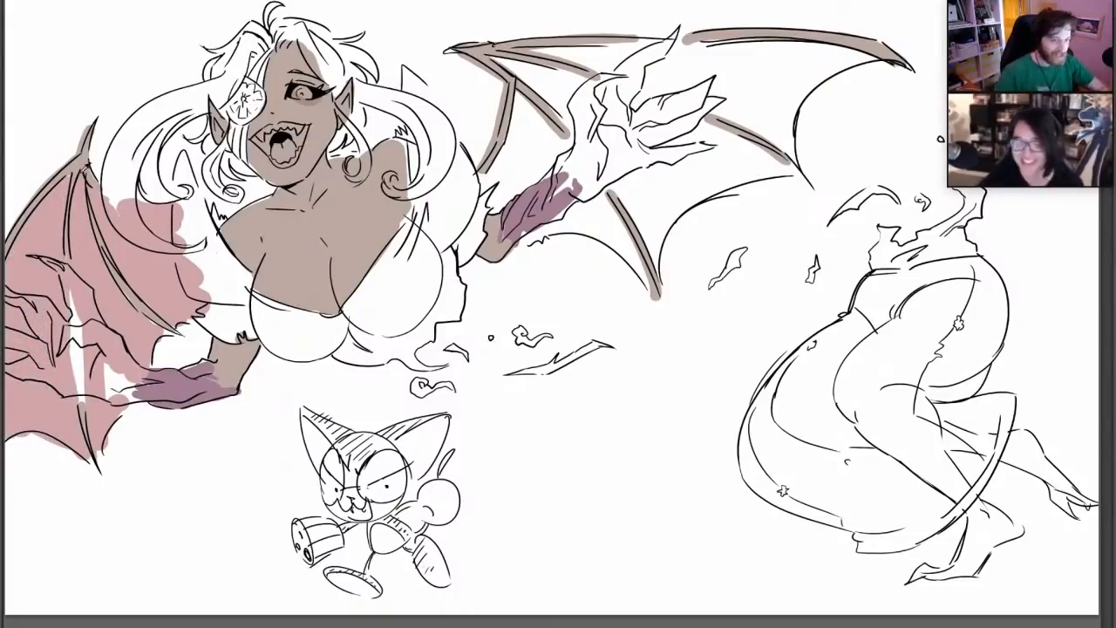
Shrink the brush and touch up the left wing's joint, the colour beside the hair, and the bone near the claws
right_click(99, 189)
left_click(133, 212)
left_click(77, 161)
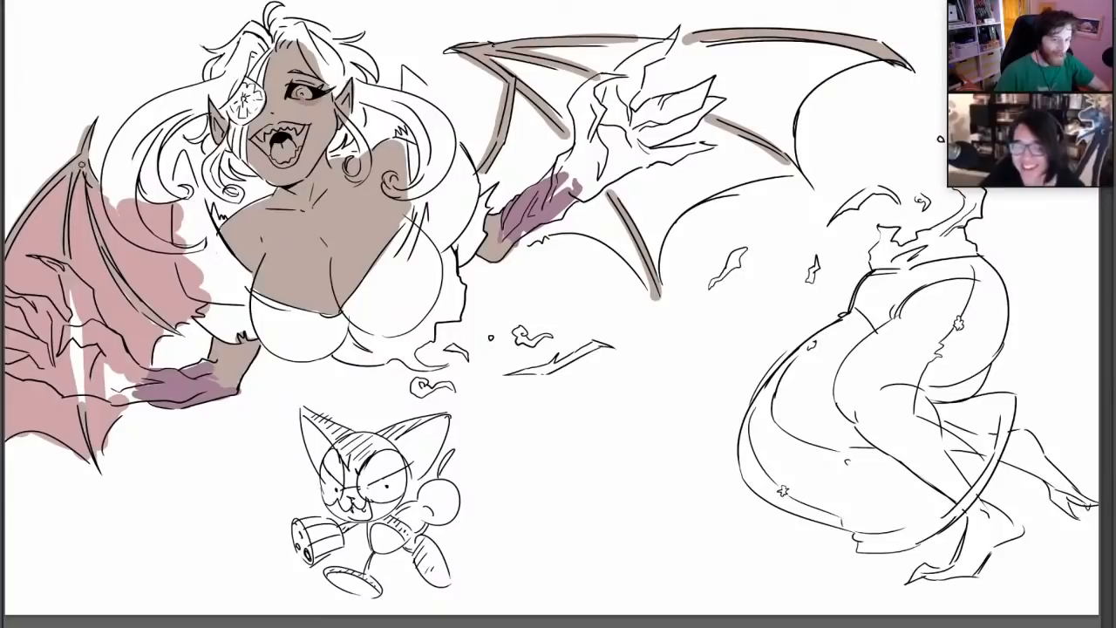
left_click_drag(144, 204, 182, 205)
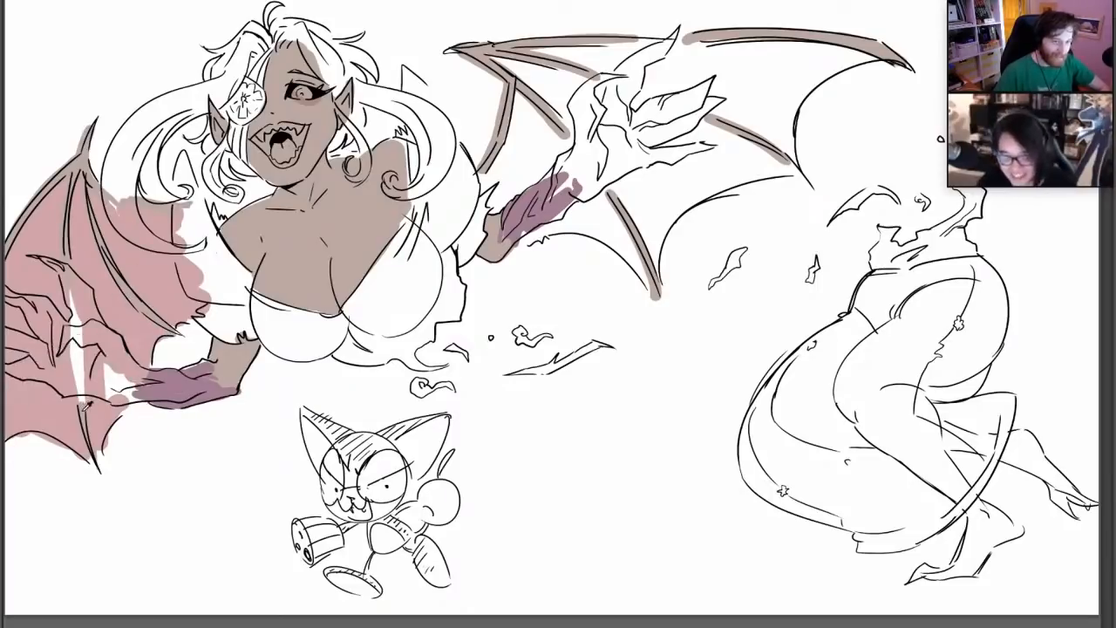
left_click_drag(86, 406, 76, 399)
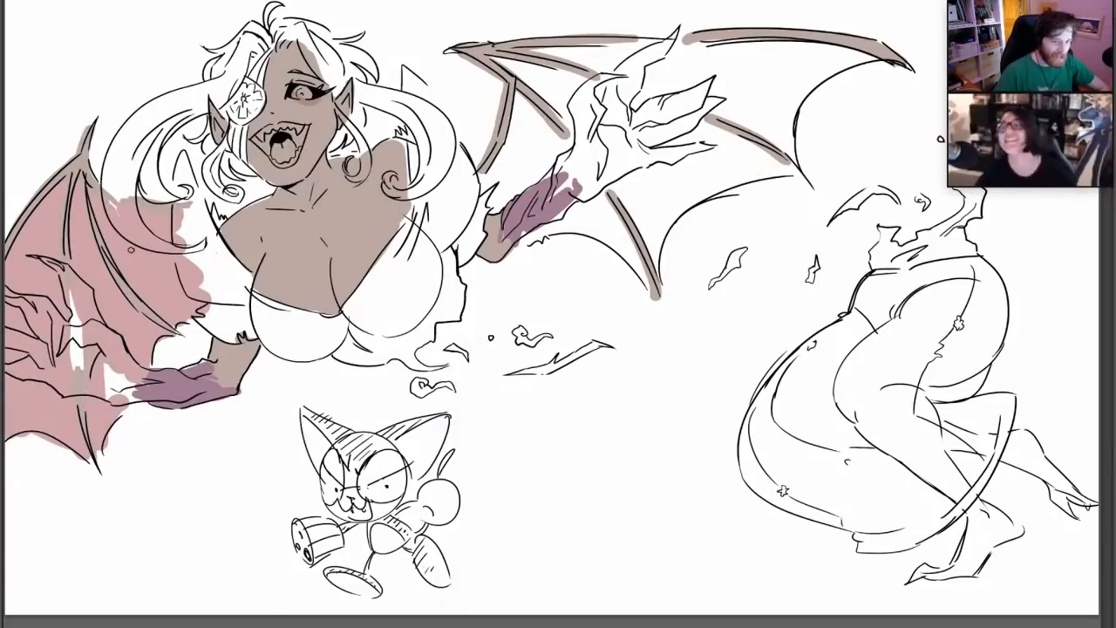
Adjust the brush size and start filling the right wing's innermost membrane panel in dusty pink, following the bone edges
right_click(595, 125)
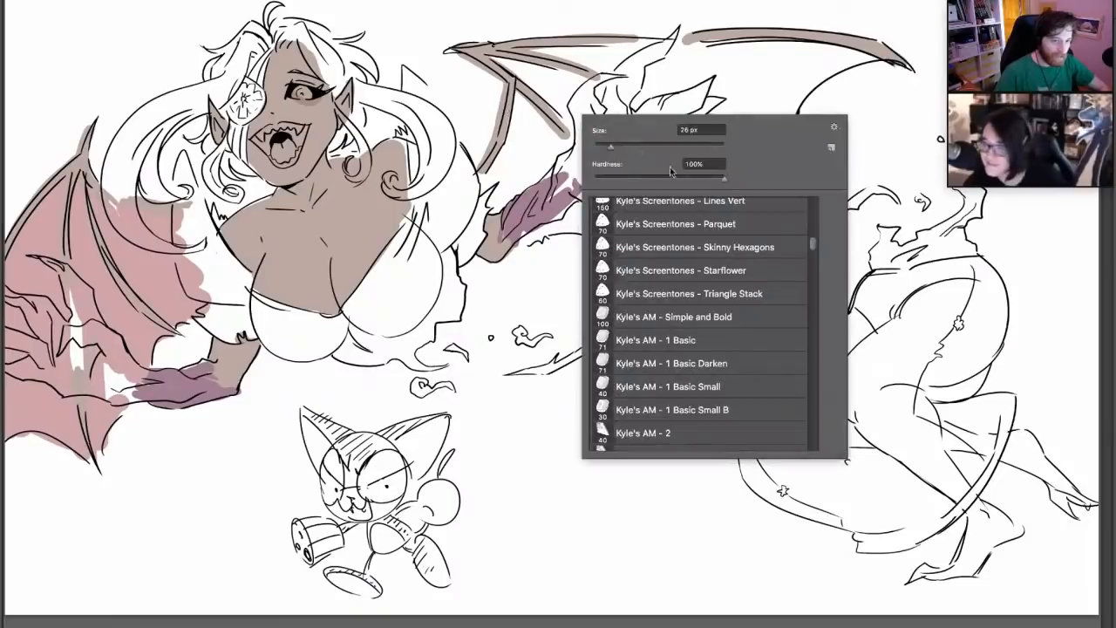
left_click(664, 146)
mouse_move(519, 102)
left_mouse_down()
mouse_move(486, 206)
mouse_move(541, 150)
mouse_move(513, 128)
left_mouse_up()
right_click(521, 131)
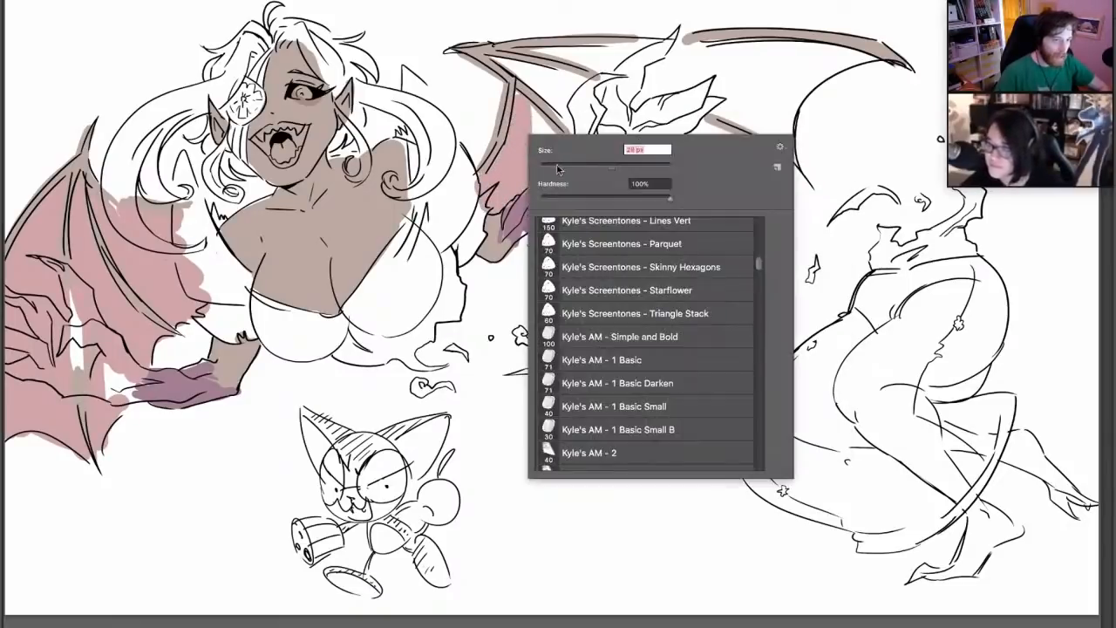
left_click(516, 97)
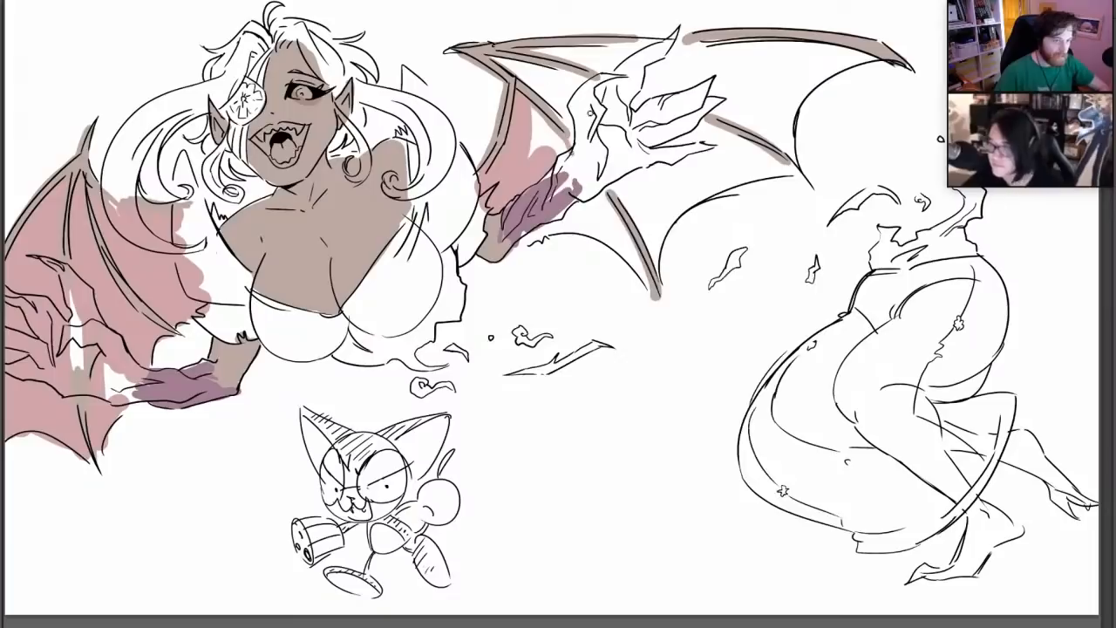
Fill the right wing's membrane panel below the forearm in dusty pink and close the white gap in the innermost panel
right_click(610, 188)
left_click(659, 218)
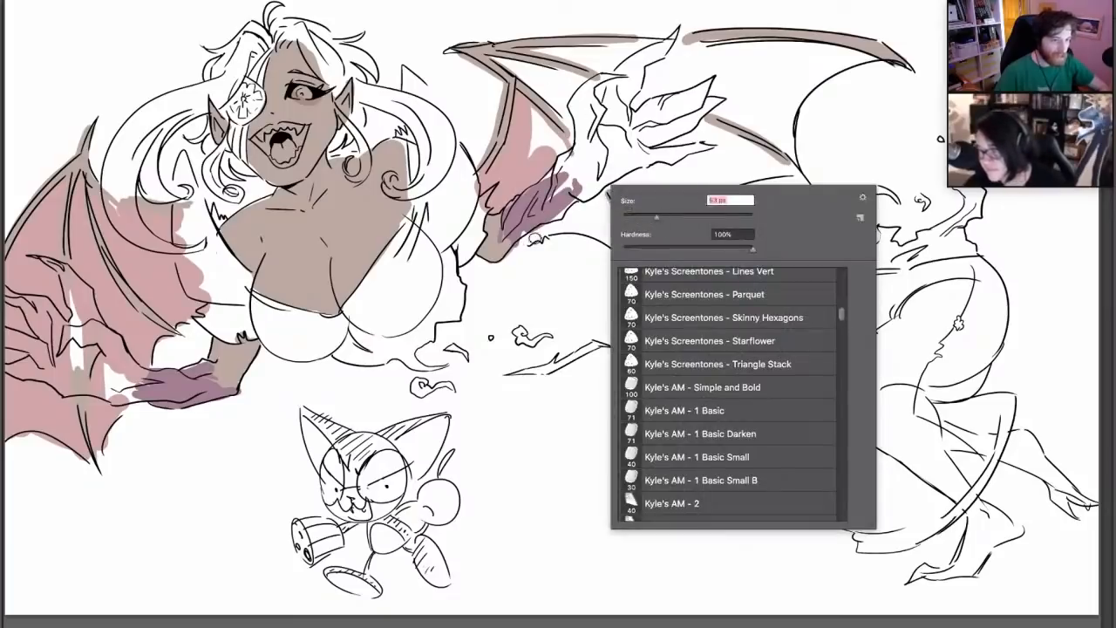
mouse_move(522, 238)
left_mouse_down()
mouse_move(591, 233)
mouse_move(636, 246)
mouse_move(649, 292)
mouse_move(601, 191)
mouse_move(622, 241)
mouse_move(536, 229)
mouse_move(601, 225)
mouse_move(578, 167)
left_mouse_up()
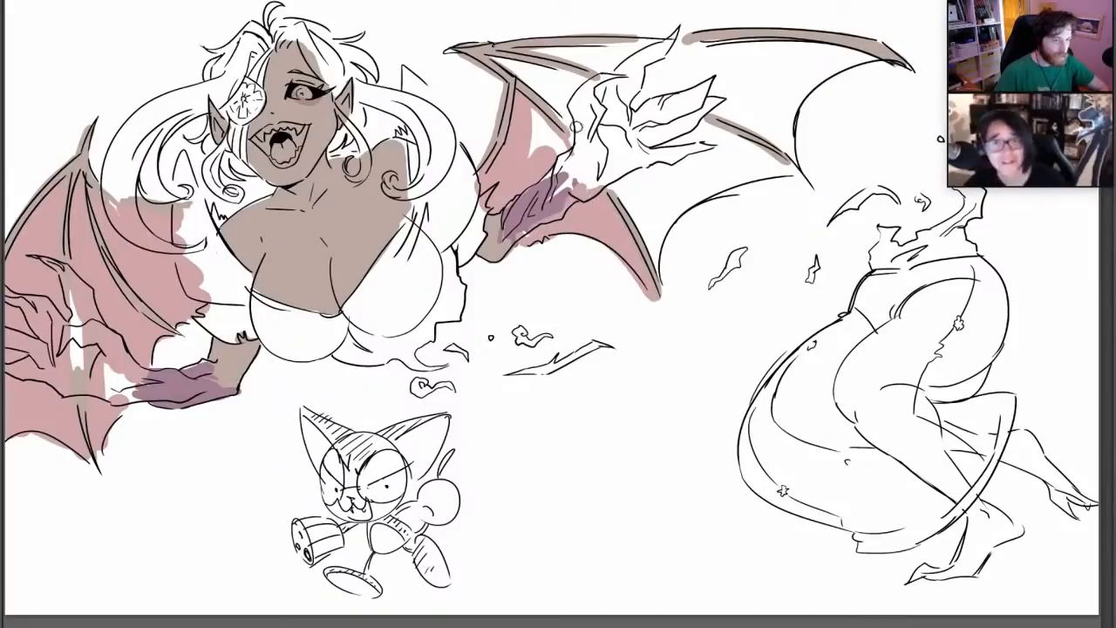
right_click(576, 127)
left_click(642, 166)
mouse_move(529, 116)
left_mouse_down()
mouse_move(550, 144)
mouse_move(534, 119)
left_mouse_up()
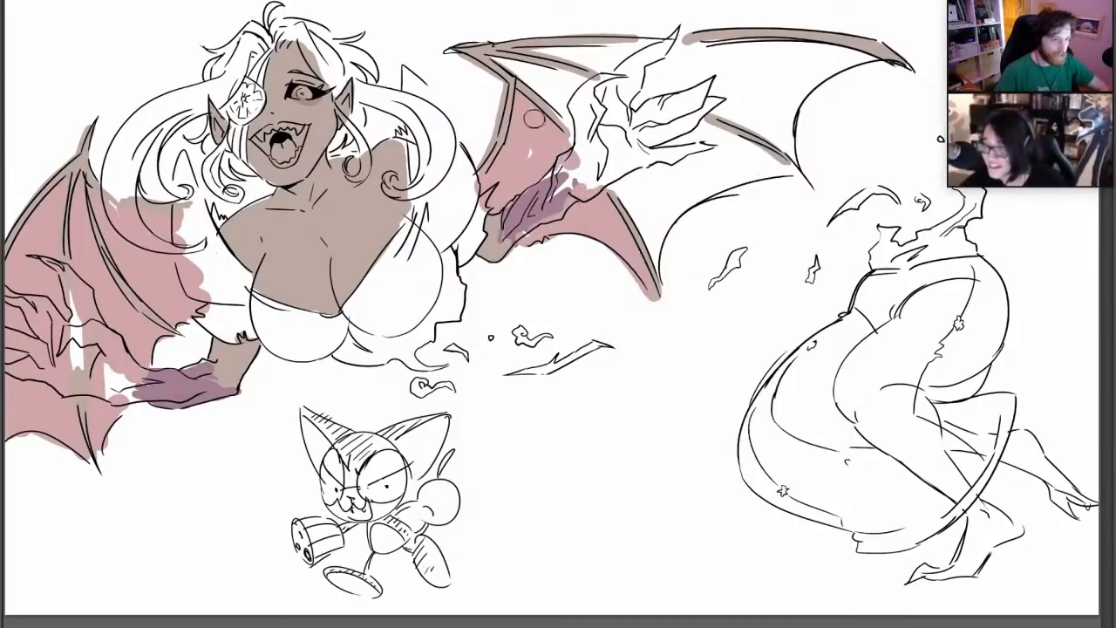
Fill the right wing's remaining outer membrane panels in dusty pink, around the clawed hand and out to the scalloped edge
mouse_move(505, 63)
left_mouse_down()
mouse_move(564, 112)
mouse_move(514, 67)
mouse_move(569, 81)
mouse_move(522, 53)
mouse_move(863, 56)
mouse_move(806, 63)
mouse_move(789, 157)
mouse_move(853, 63)
left_mouse_up()
left_click_drag(787, 115, 881, 54)
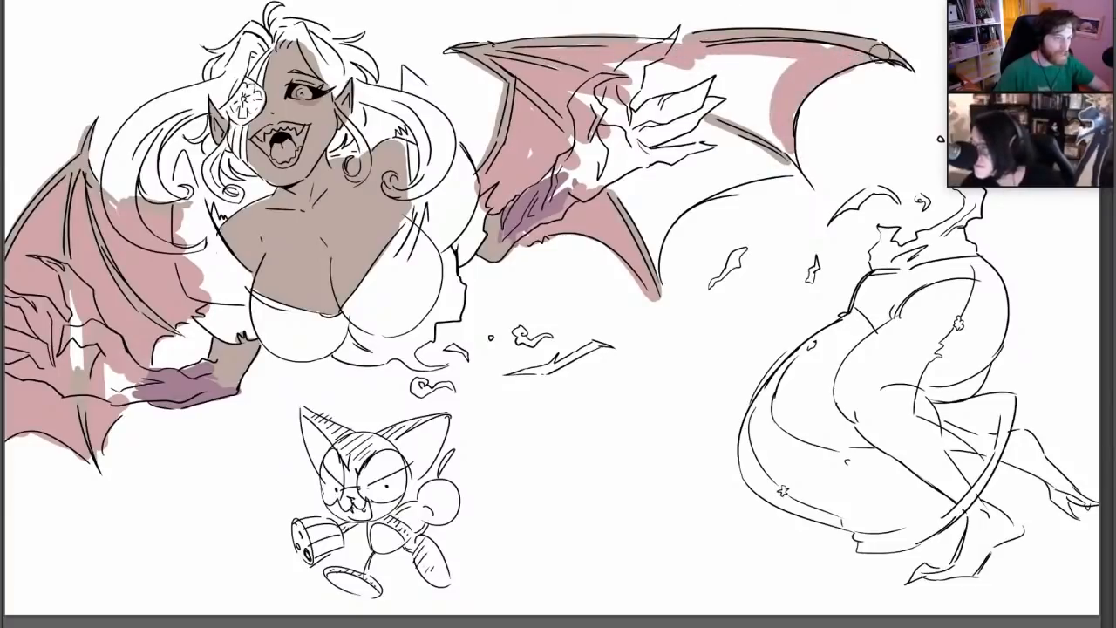
mouse_move(791, 156)
left_mouse_down()
mouse_move(697, 103)
mouse_move(776, 139)
left_mouse_up()
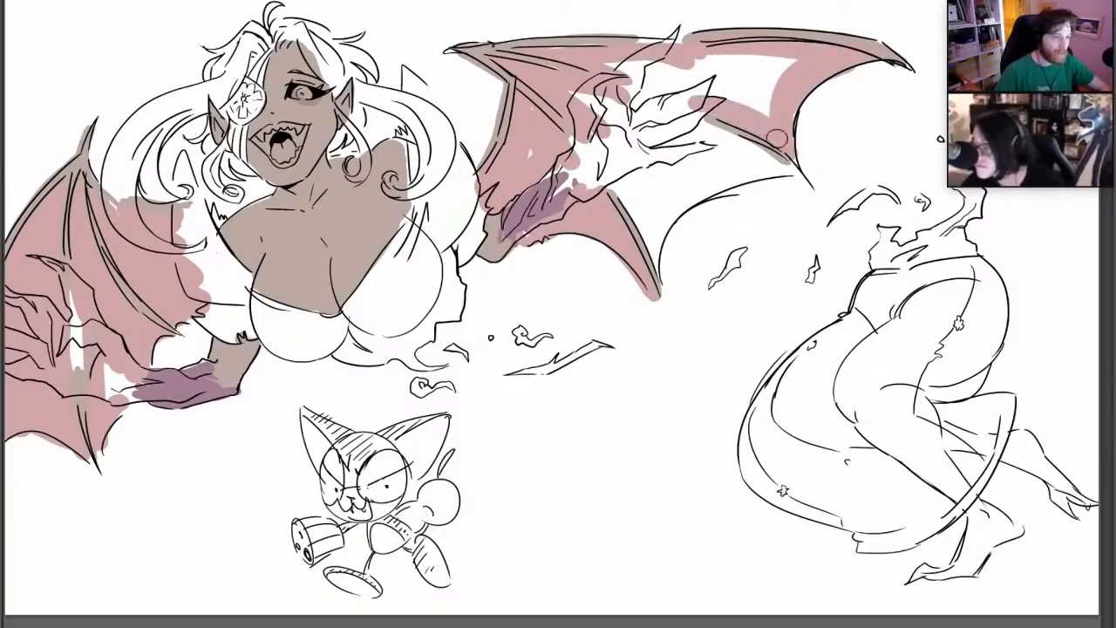
mouse_move(665, 85)
left_mouse_down()
mouse_move(641, 98)
mouse_move(614, 66)
mouse_move(701, 53)
mouse_move(732, 92)
mouse_move(784, 70)
mouse_move(724, 98)
mouse_move(787, 77)
left_mouse_up()
mouse_move(658, 268)
left_mouse_down()
mouse_move(601, 174)
mouse_move(675, 225)
mouse_move(749, 179)
mouse_move(794, 172)
mouse_move(633, 157)
mouse_move(671, 222)
mouse_move(736, 163)
mouse_move(686, 120)
mouse_move(784, 172)
left_mouse_up()
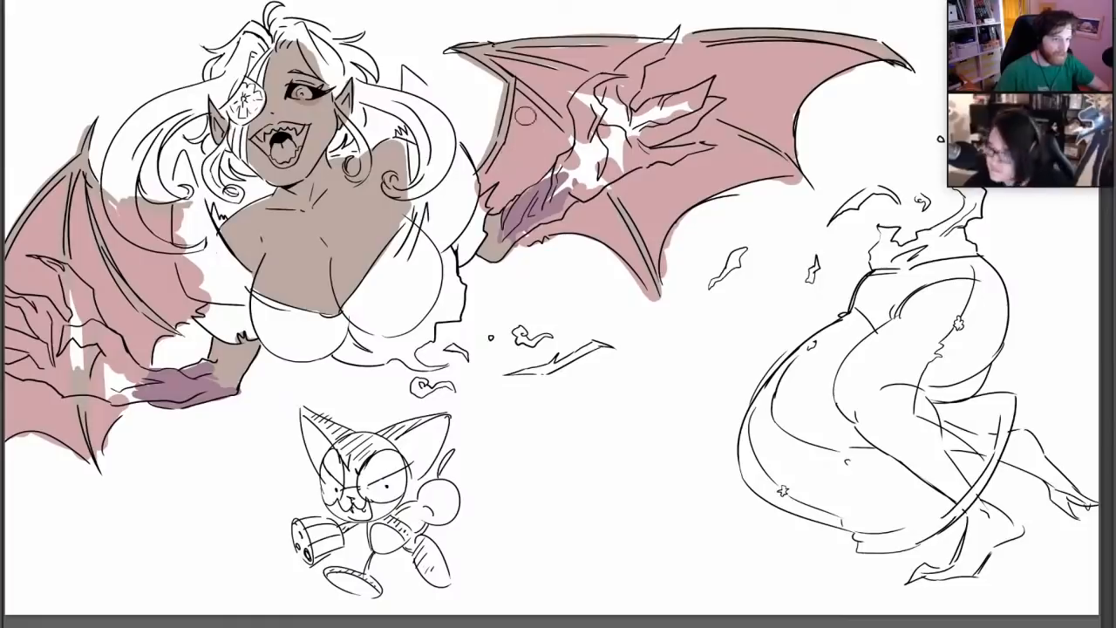
Shrink the brush and touch up the right wing's grey-brown upper edge and finger bone and the pink beside the clawed hand
right_click(534, 86)
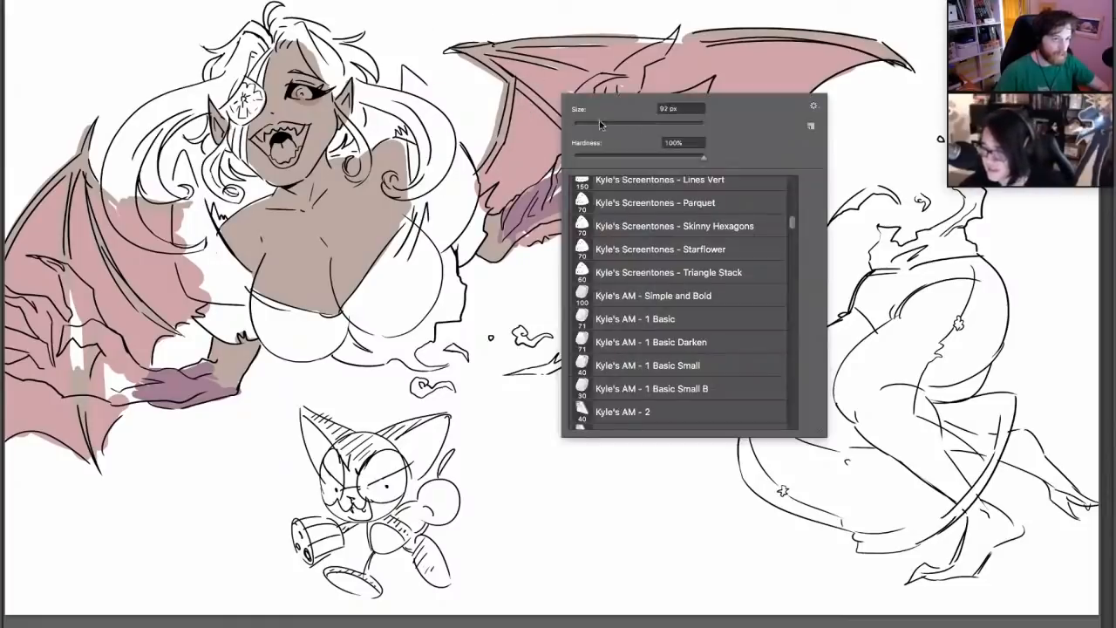
key("Escape")
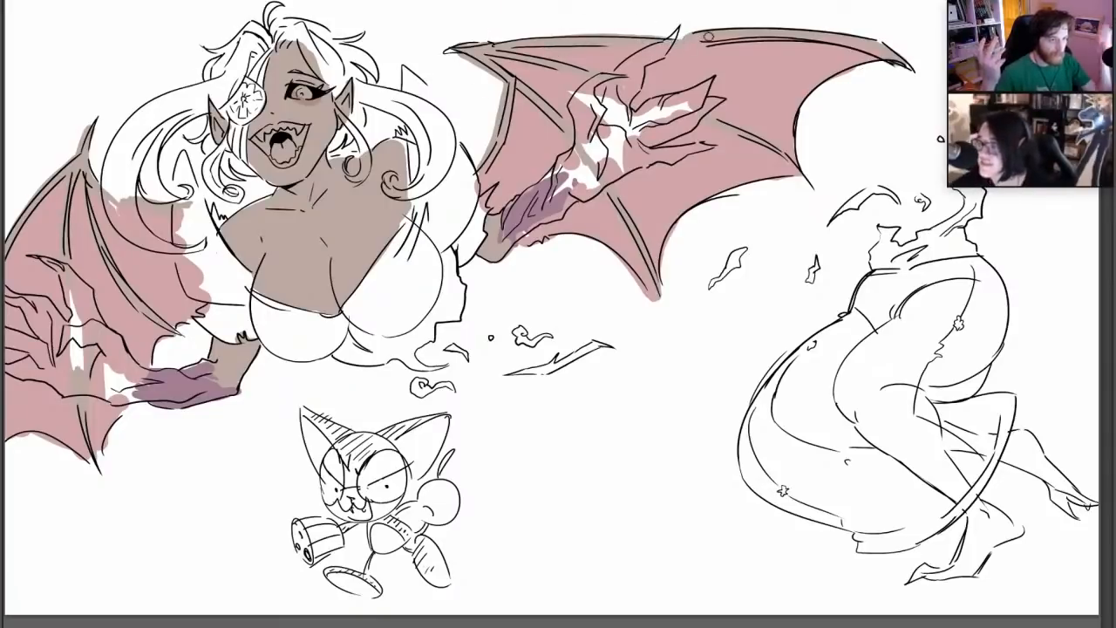
left_click_drag(684, 33, 730, 26)
left_click(554, 91, "alt")
left_click_drag(574, 98, 602, 91)
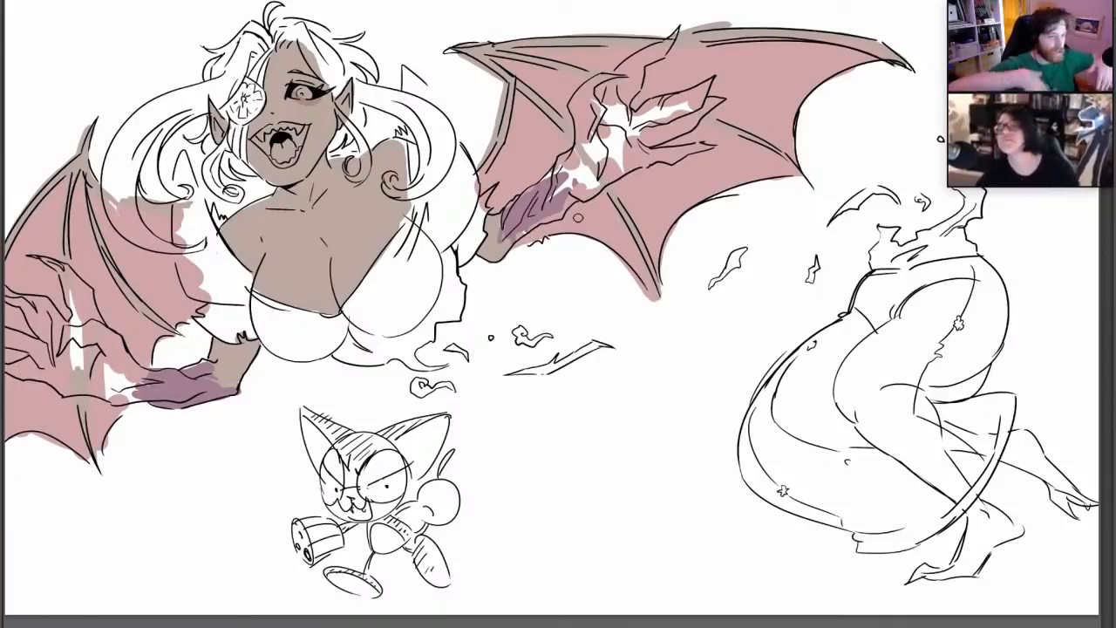
Enlarge the brush and colour both clawed hands in the forearms' dusky purple out to the fingertips
right_click(644, 208)
left_click(707, 243)
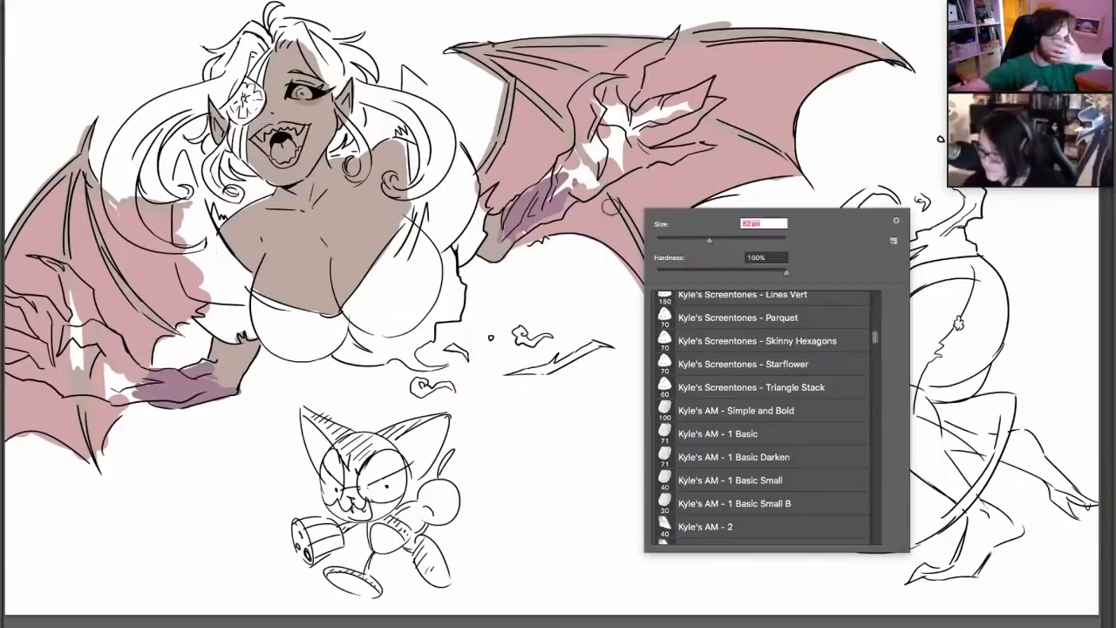
mouse_move(519, 232)
left_mouse_down()
mouse_move(579, 184)
mouse_move(685, 138)
mouse_move(719, 102)
mouse_move(629, 140)
mouse_move(711, 82)
mouse_move(610, 140)
mouse_move(568, 181)
mouse_move(558, 167)
mouse_move(589, 84)
mouse_move(615, 76)
left_mouse_up()
mouse_move(621, 67)
left_mouse_down()
mouse_move(616, 129)
mouse_move(652, 52)
mouse_move(669, 60)
left_mouse_up()
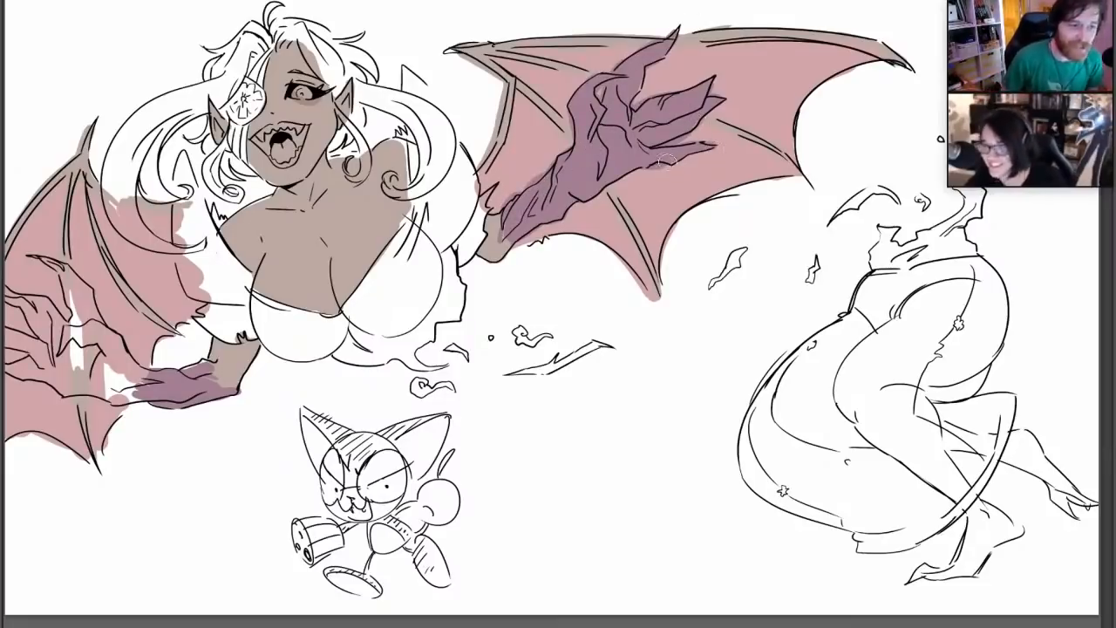
mouse_move(152, 394)
left_mouse_down()
mouse_move(65, 384)
mouse_move(39, 351)
mouse_move(7, 347)
mouse_move(38, 316)
mouse_move(12, 297)
mouse_move(97, 373)
mouse_move(61, 388)
mouse_move(20, 370)
mouse_move(11, 357)
mouse_move(74, 353)
mouse_move(45, 307)
mouse_move(47, 263)
mouse_move(87, 298)
mouse_move(144, 384)
mouse_move(78, 318)
mouse_move(68, 281)
left_mouse_up()
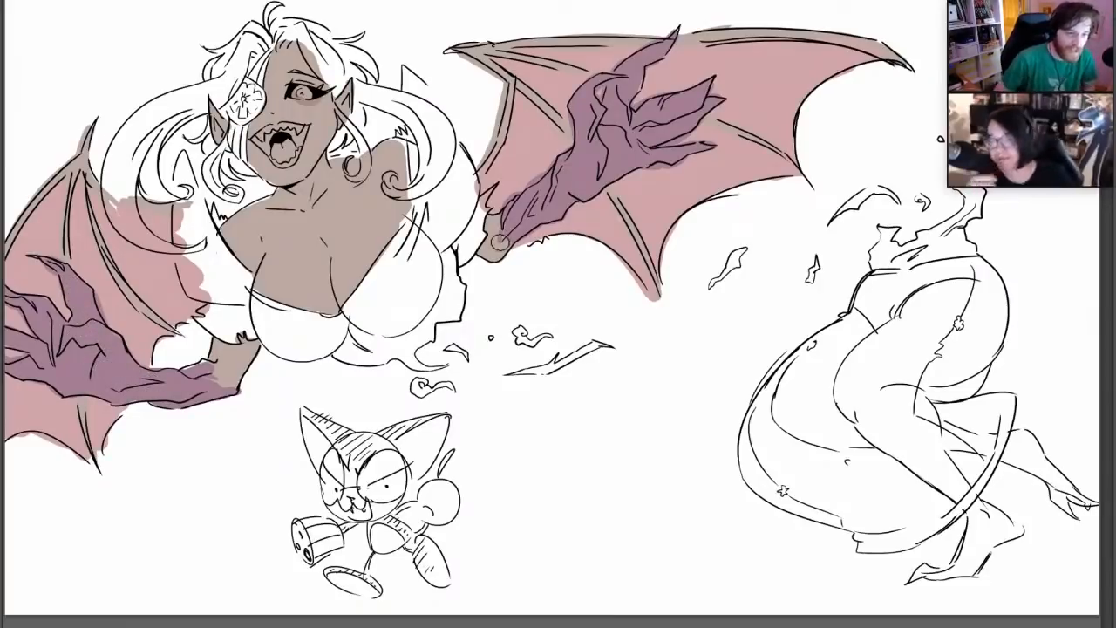
Pick a bright orange, shrink the brush, and colour the visible eye
left_click(3, 353)
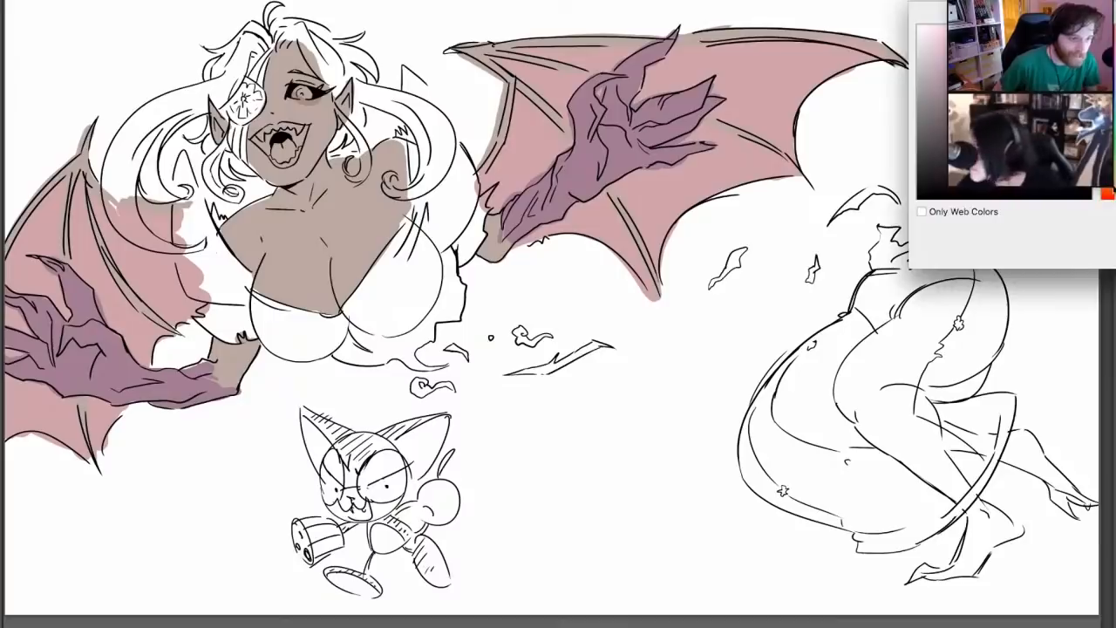
key("Return")
right_click(590, 246)
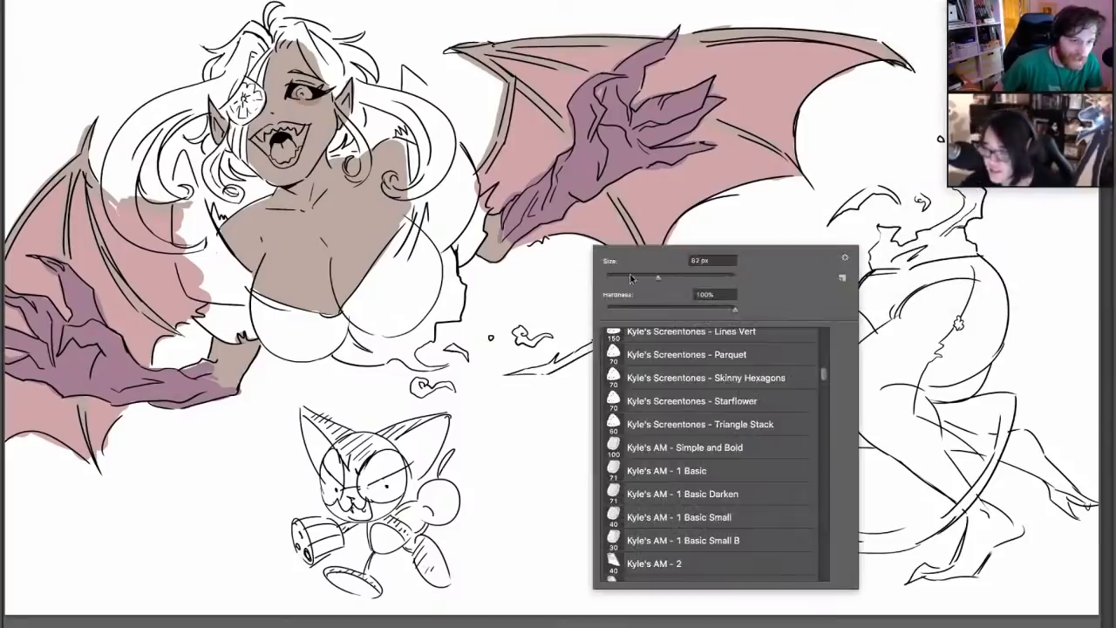
left_click(629, 274)
left_click_drag(305, 93, 299, 92)
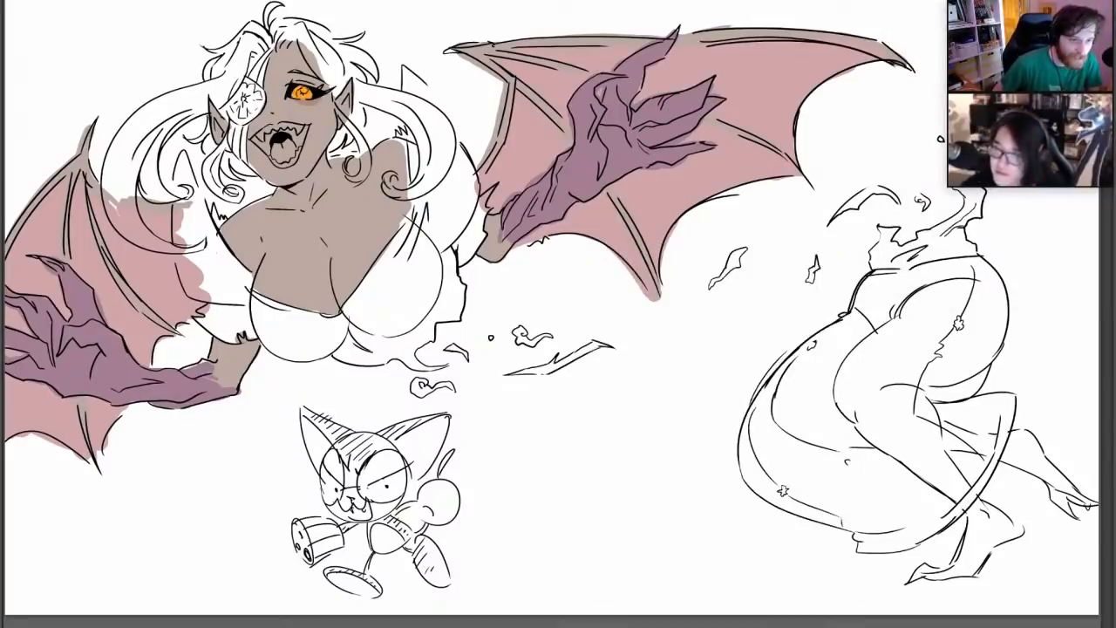
Pick a muted reddish tone and colour the gums and inside of the open mouth
left_click(5, 341)
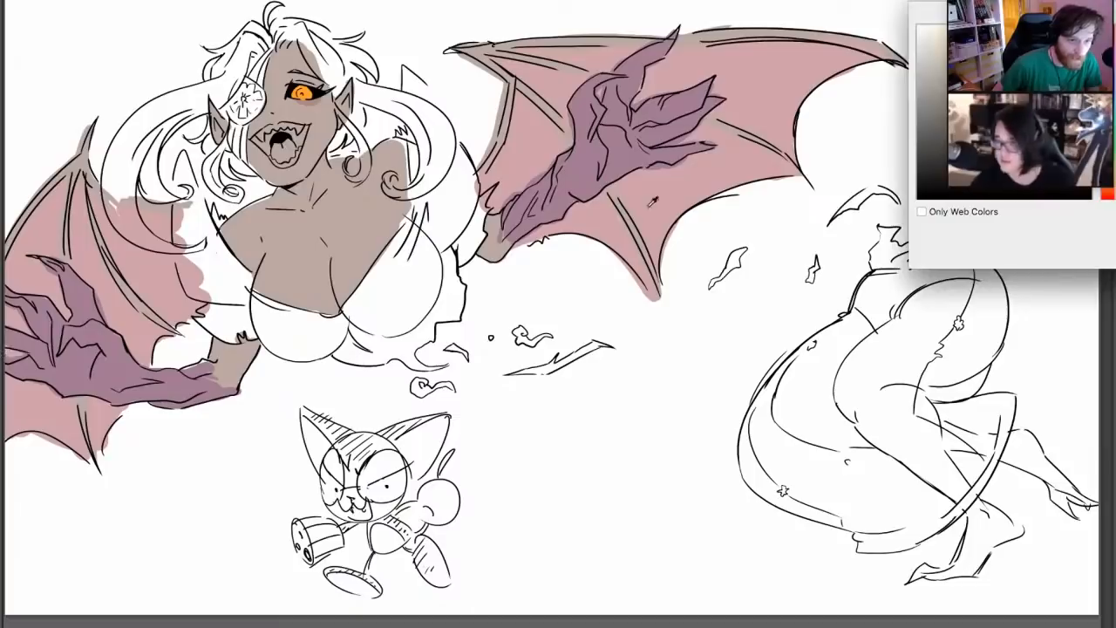
key("Return")
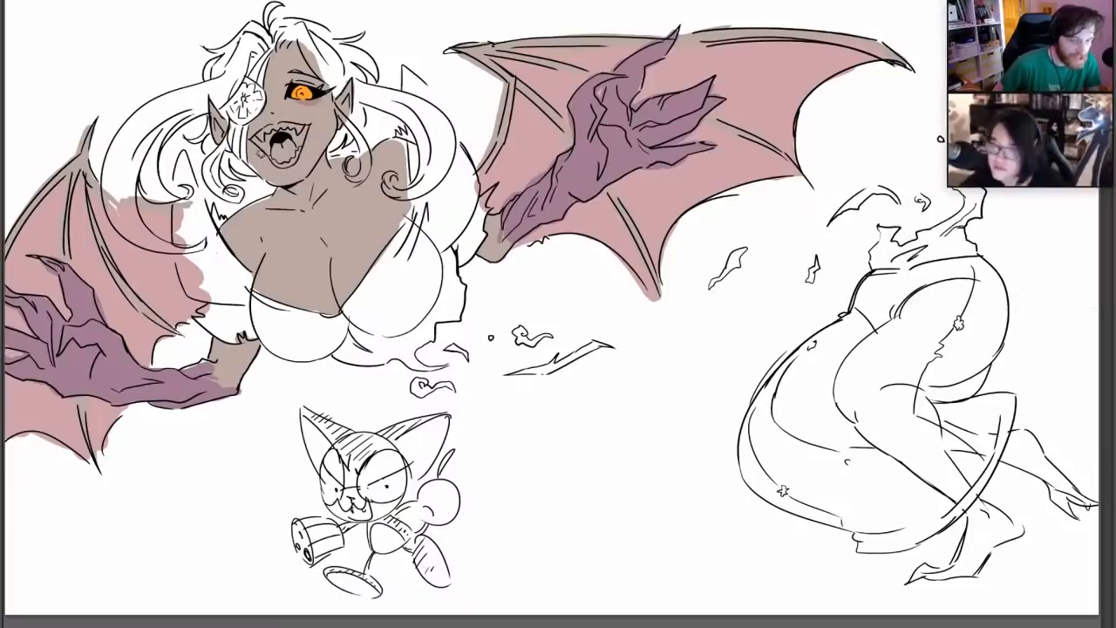
mouse_move(272, 156)
left_mouse_down()
mouse_move(258, 139)
mouse_move(273, 132)
left_mouse_up()
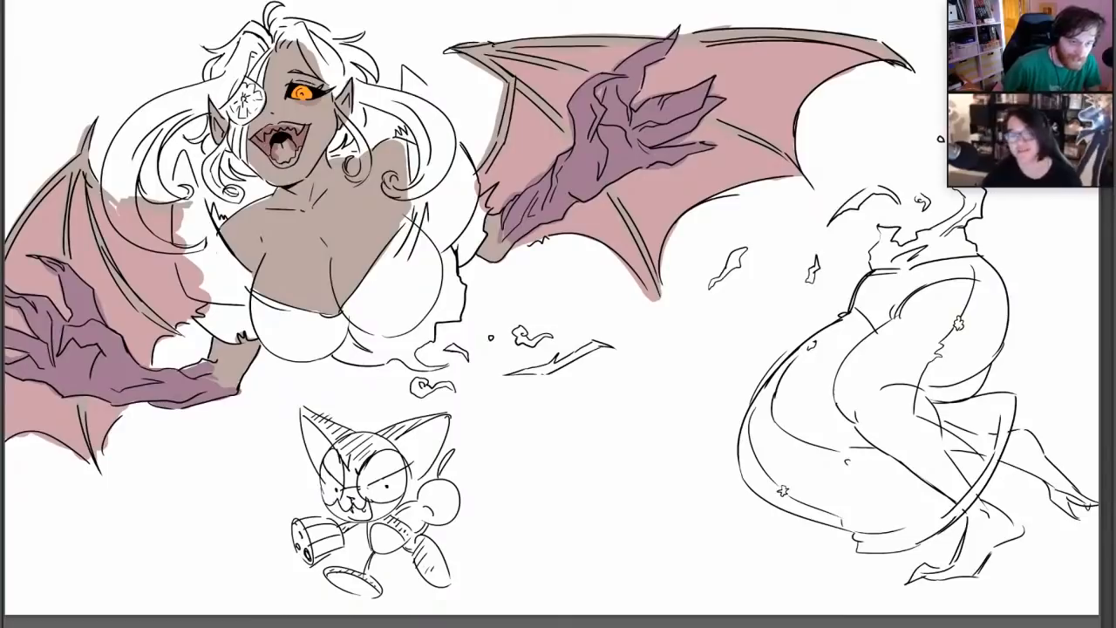
Colour the tongue in a bright coral red and the fangs and teeth in white
left_click(5, 353)
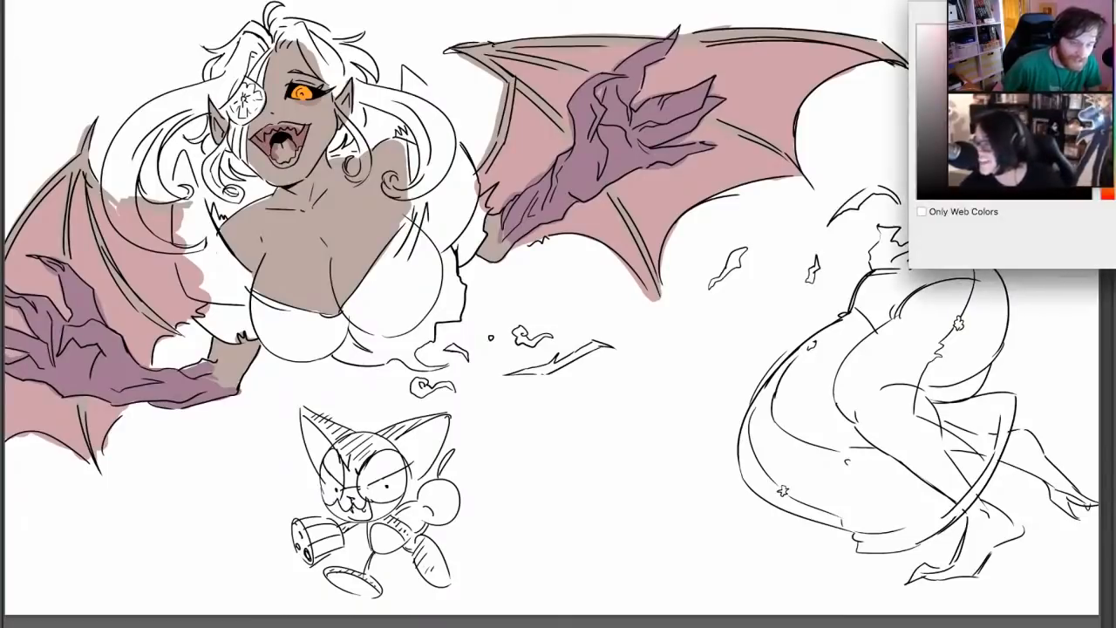
key("Return")
mouse_move(284, 164)
left_mouse_down()
mouse_move(278, 146)
mouse_move(283, 159)
mouse_move(292, 148)
left_mouse_up()
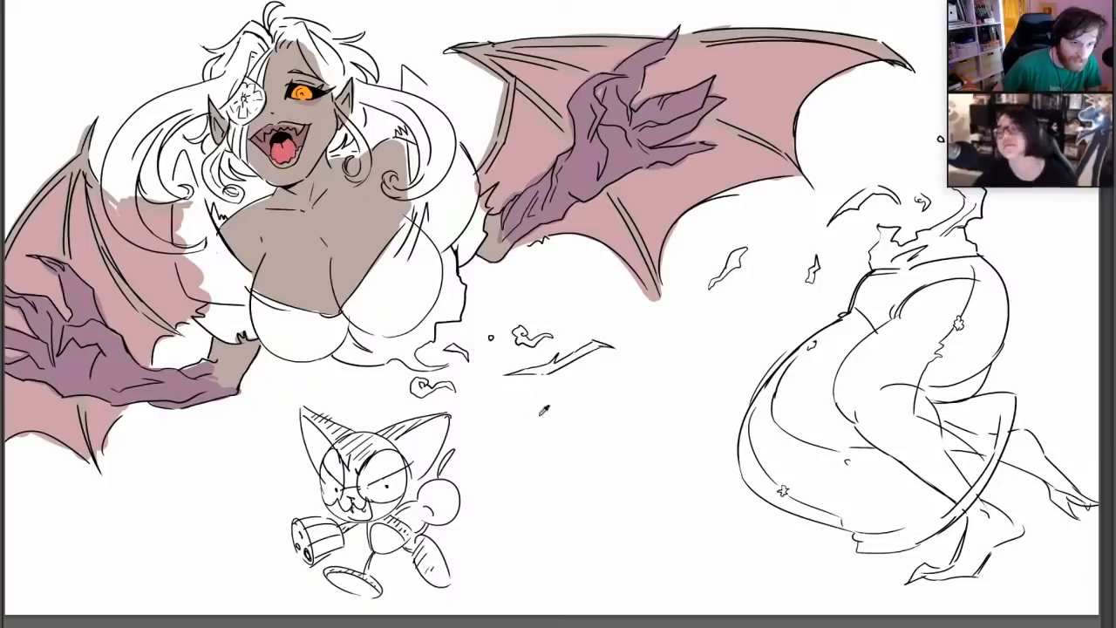
right_click(551, 363)
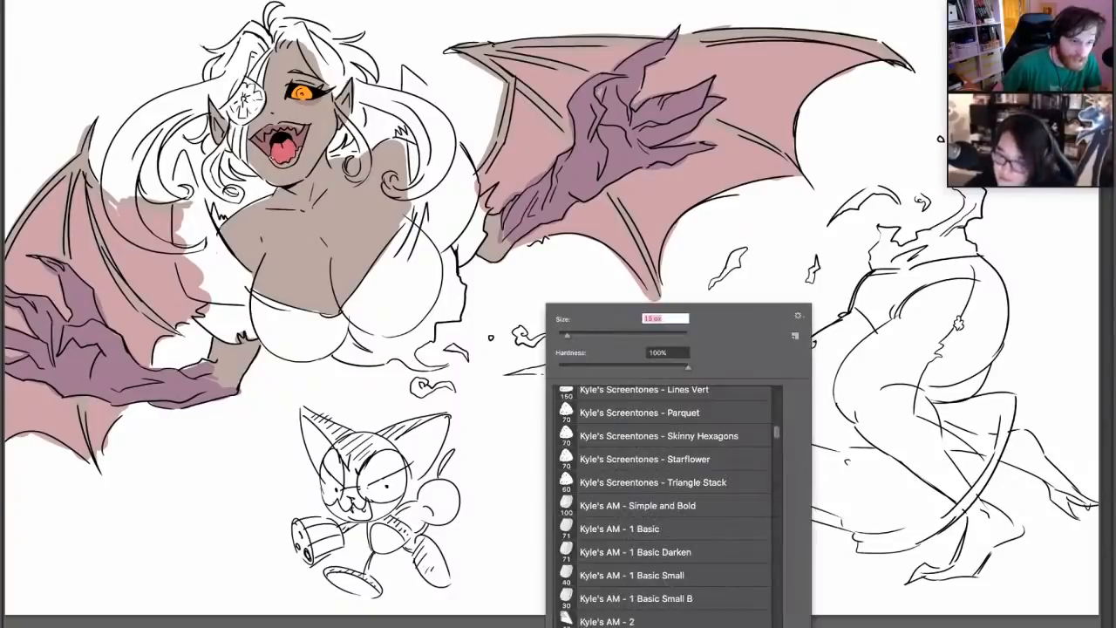
key("Return")
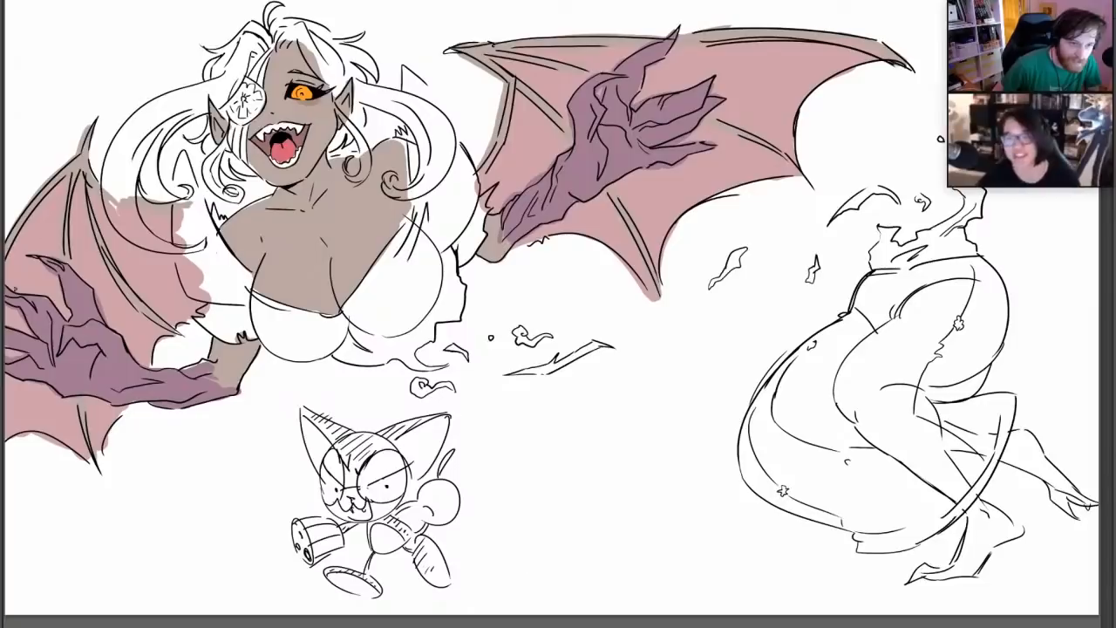
Enlarge the brush and fill the torn top and its sleeves in cream, switching to a paler cream after the first strokes
left_click(1, 374)
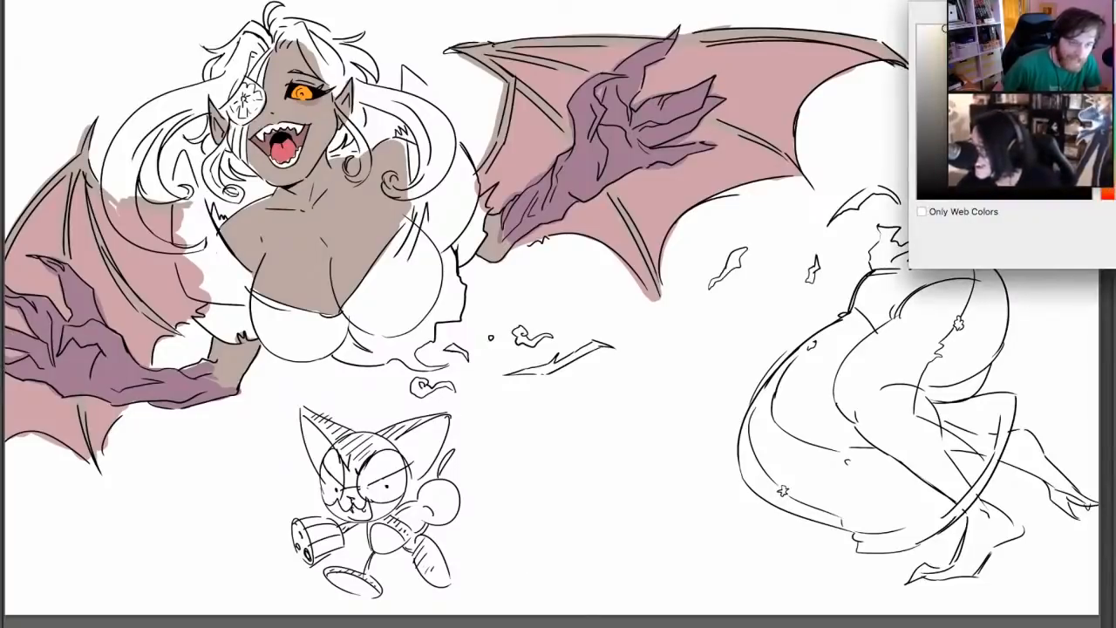
key("Return")
right_click(547, 236)
left_click(628, 266)
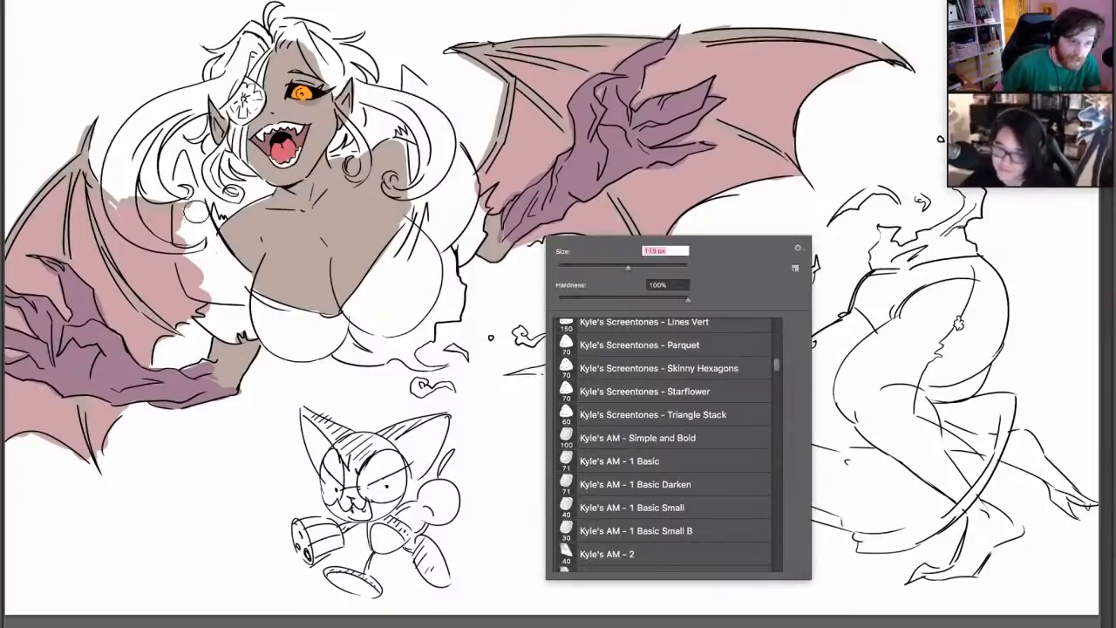
mouse_move(182, 170)
left_mouse_down()
mouse_move(221, 308)
mouse_move(199, 230)
mouse_move(314, 347)
left_mouse_up()
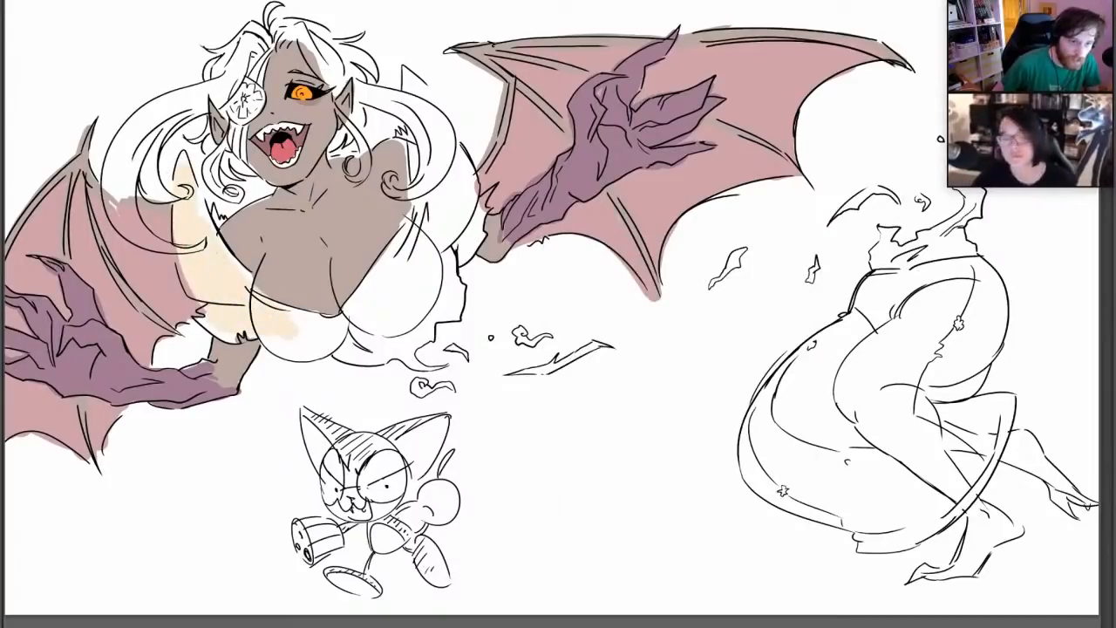
left_click(1, 338)
left_click(936, 18)
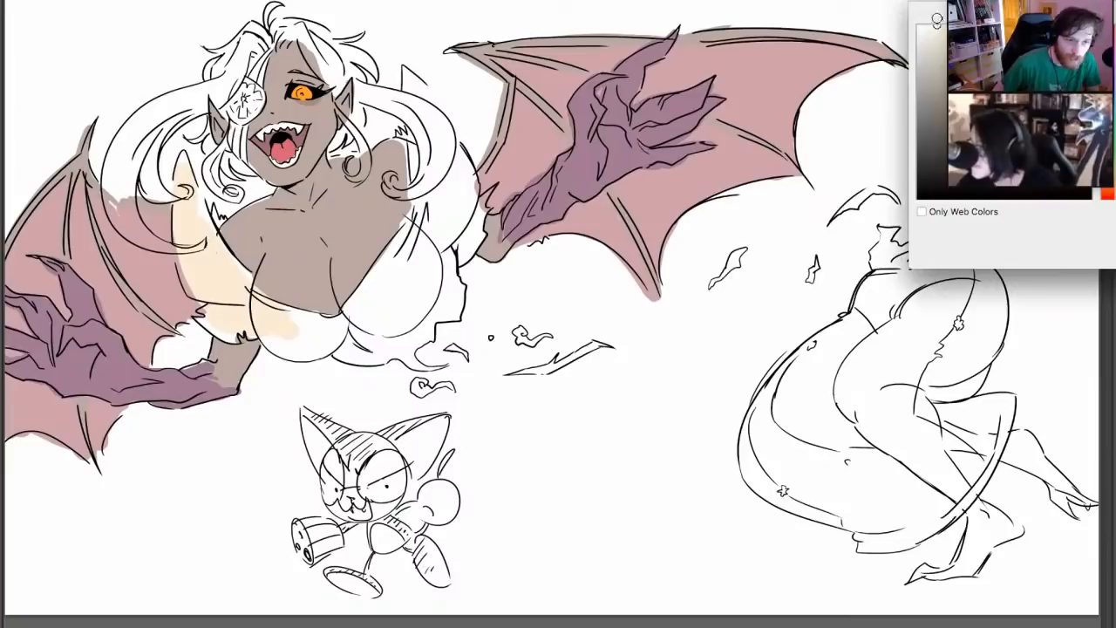
key("Return")
mouse_move(236, 288)
left_mouse_down()
mouse_move(275, 326)
mouse_move(338, 333)
mouse_move(406, 253)
mouse_move(427, 245)
left_mouse_up()
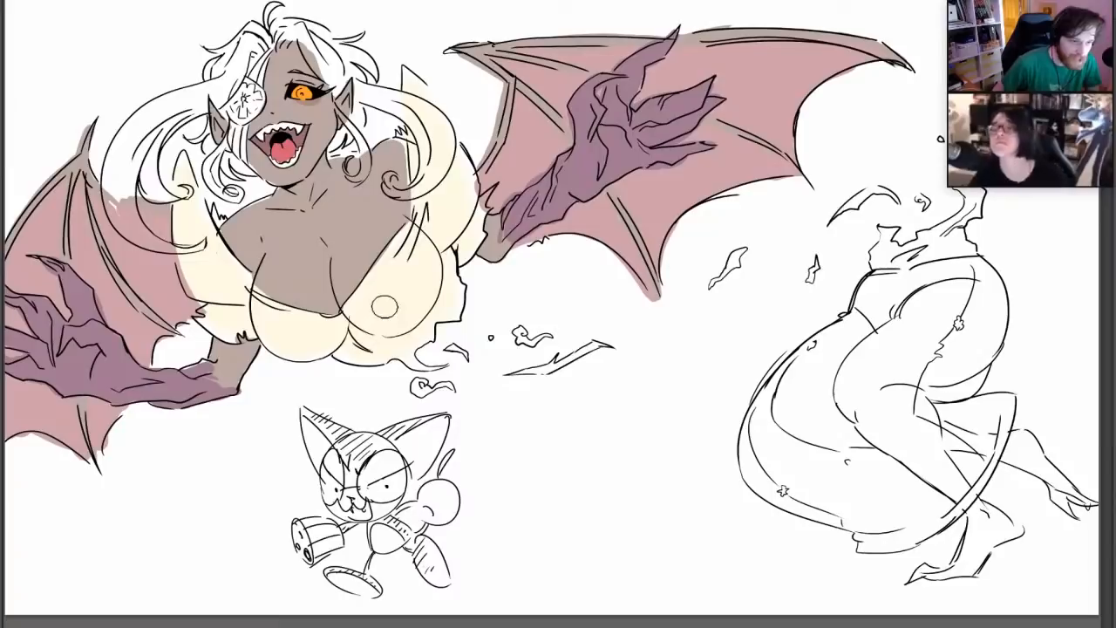
Shrink the brush and touch up the edges of the cream sleeves beside both wings
right_click(532, 166)
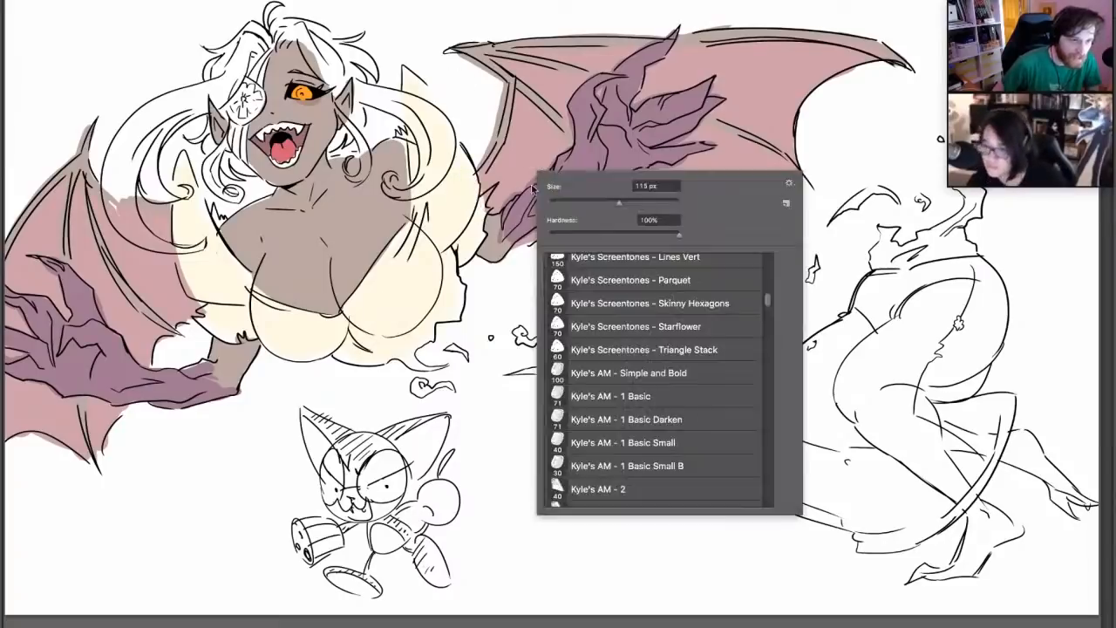
left_click(565, 203)
left_click(485, 200)
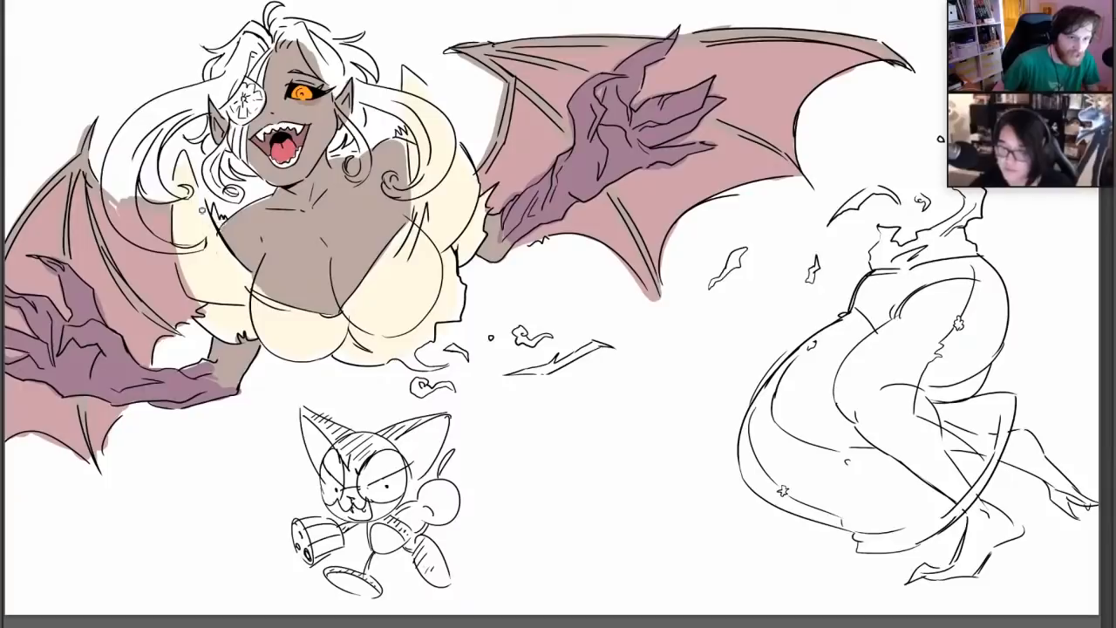
left_click_drag(193, 292, 176, 266)
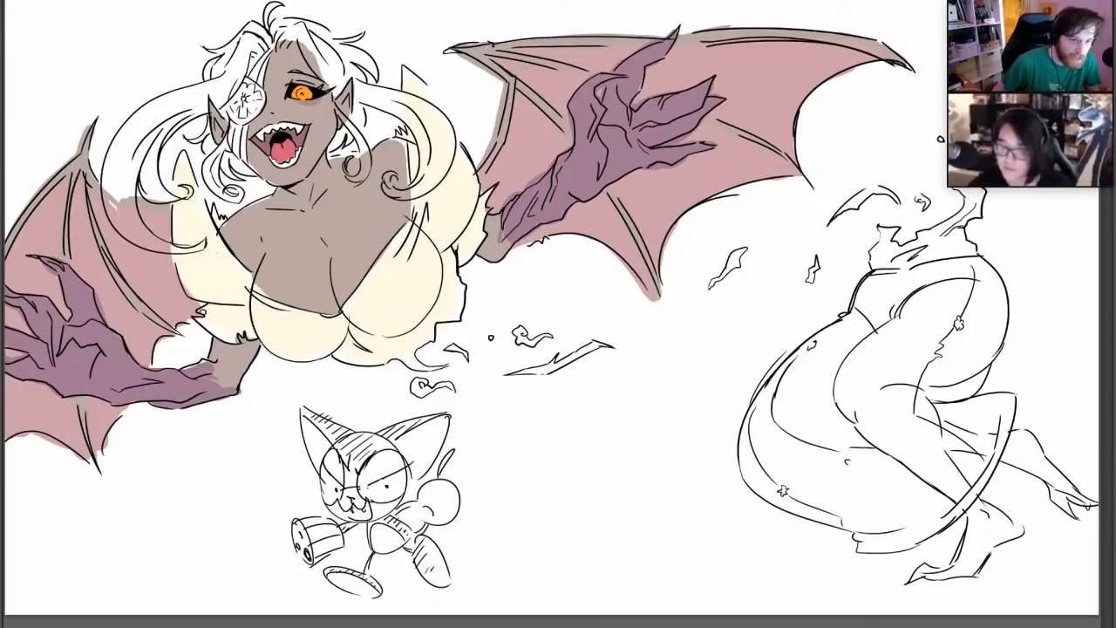
Enlarge the brush and fill the torn waist and long skirt of the lower body in cream
right_click(598, 284)
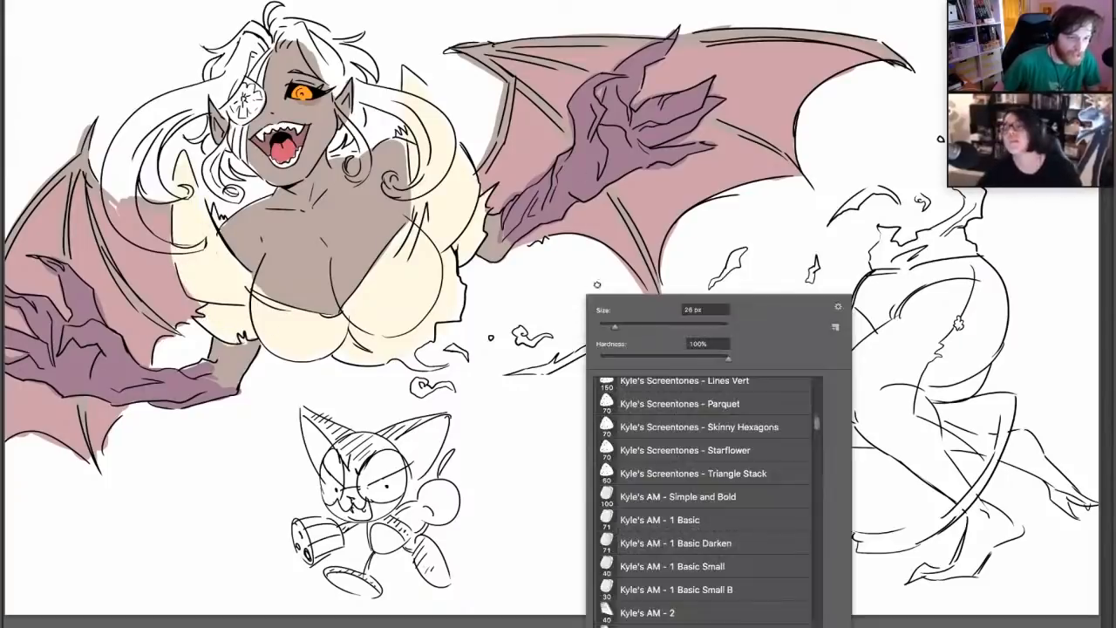
left_click(653, 325)
left_click(890, 294)
mouse_move(898, 305)
left_mouse_down()
mouse_move(882, 307)
mouse_move(886, 255)
mouse_move(923, 243)
mouse_move(927, 265)
mouse_move(948, 246)
mouse_move(942, 236)
left_mouse_up()
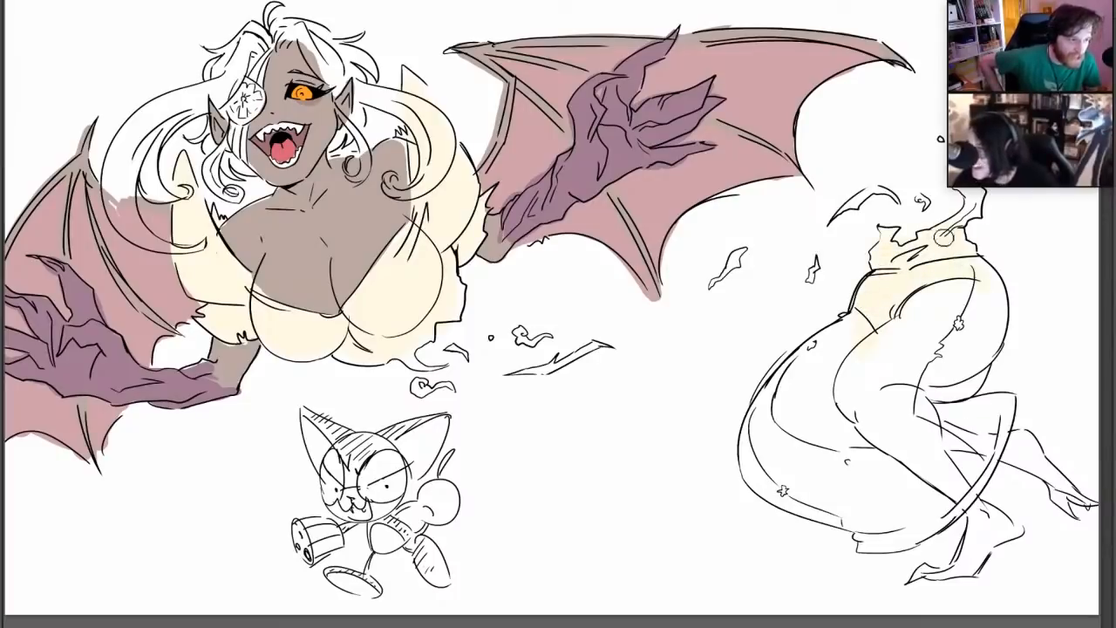
mouse_move(816, 351)
left_mouse_down()
mouse_move(750, 449)
mouse_move(773, 482)
left_mouse_up()
right_click(868, 375)
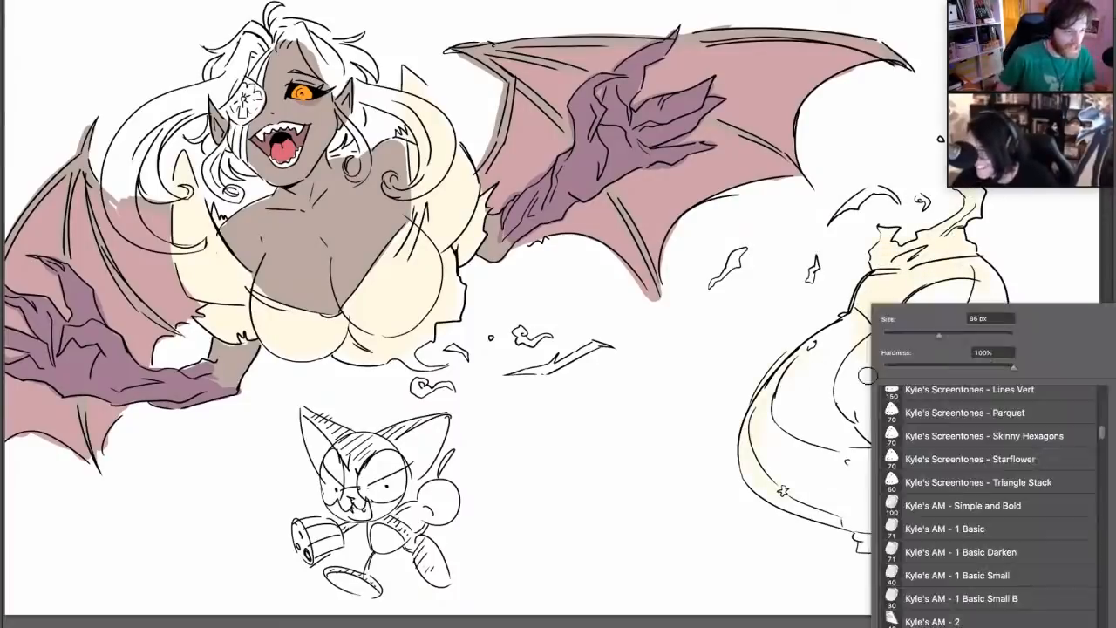
left_click(945, 337)
left_click(816, 359)
mouse_move(816, 359)
left_mouse_down()
mouse_move(822, 486)
mouse_move(877, 518)
mouse_move(954, 479)
mouse_move(917, 469)
mouse_move(774, 488)
mouse_move(806, 396)
mouse_move(883, 344)
mouse_move(942, 419)
mouse_move(970, 420)
mouse_move(949, 340)
mouse_move(980, 277)
mouse_move(903, 321)
left_mouse_up()
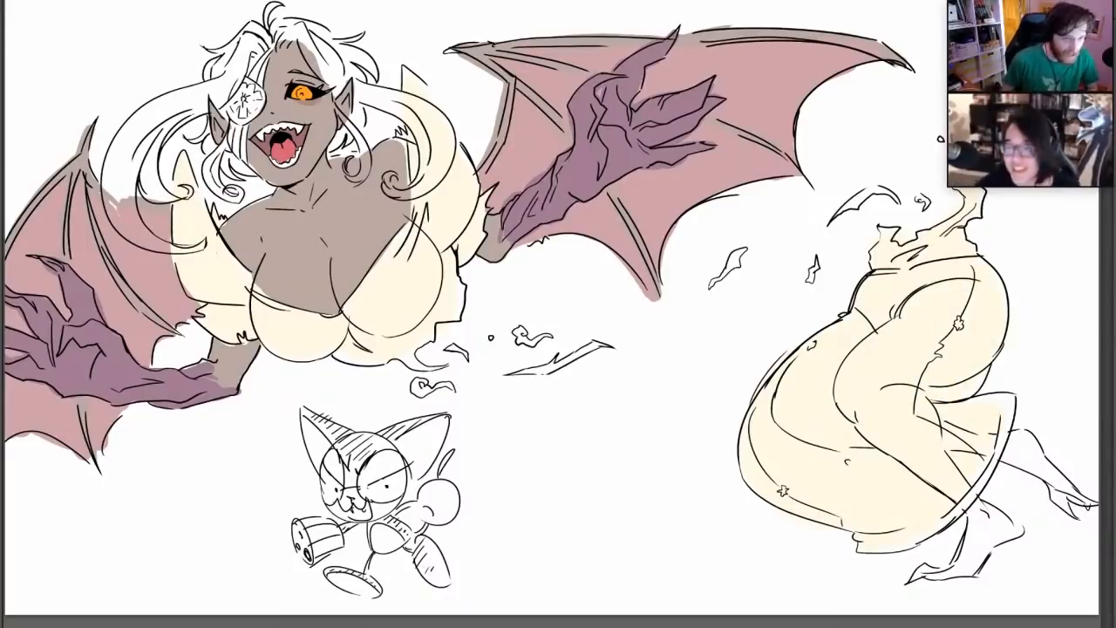
left_click_drag(328, 281, 347, 259)
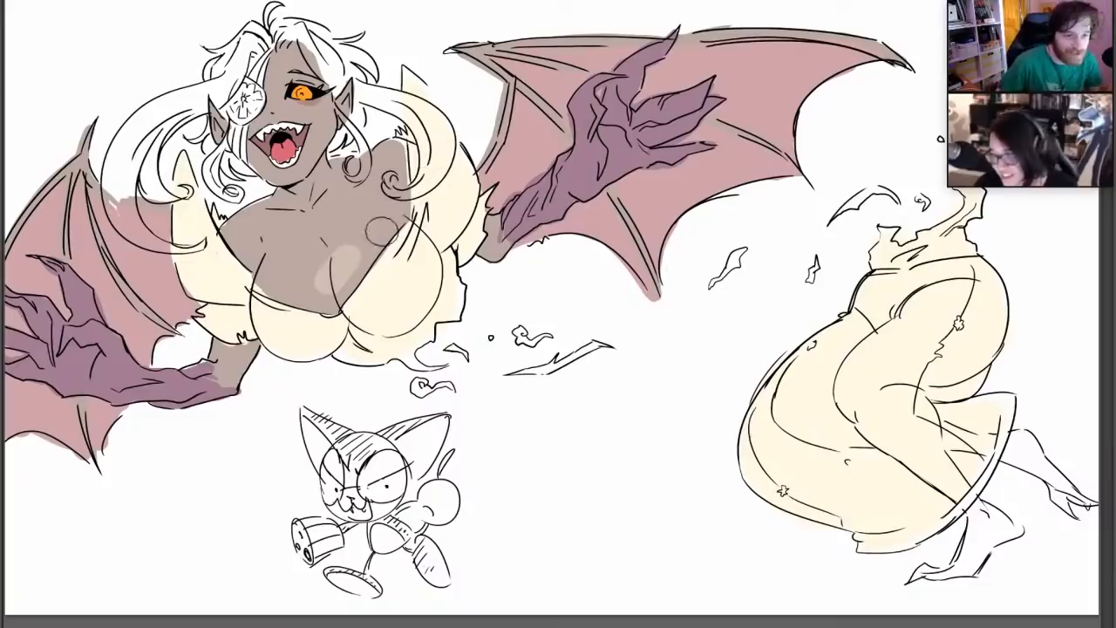
key("ctrl+z")
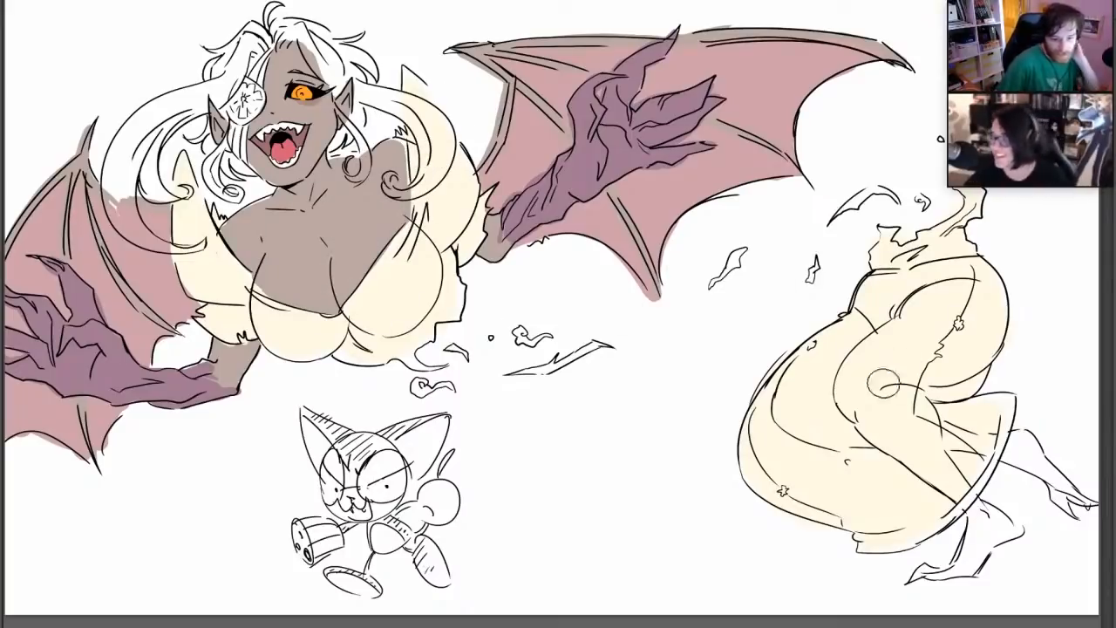
mouse_move(850, 335)
left_mouse_down()
mouse_move(804, 418)
mouse_move(839, 409)
left_mouse_up()
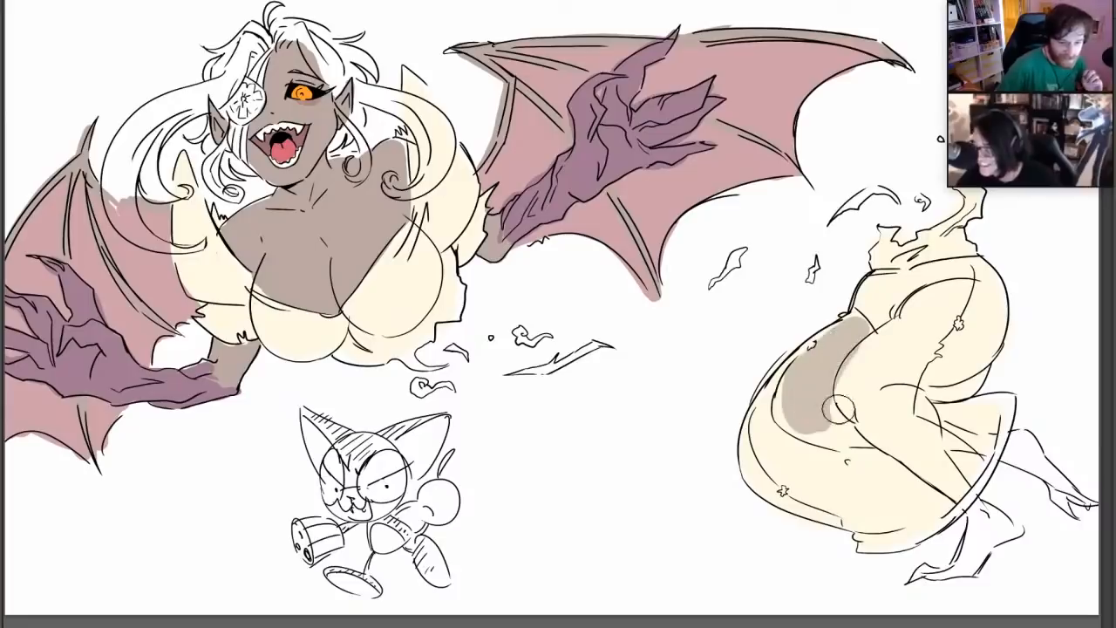
key("ctrl+z")
Pick a lighter grey-brown skin tone and colour the thighs and calves showing through the cream skirt
left_click(3, 361)
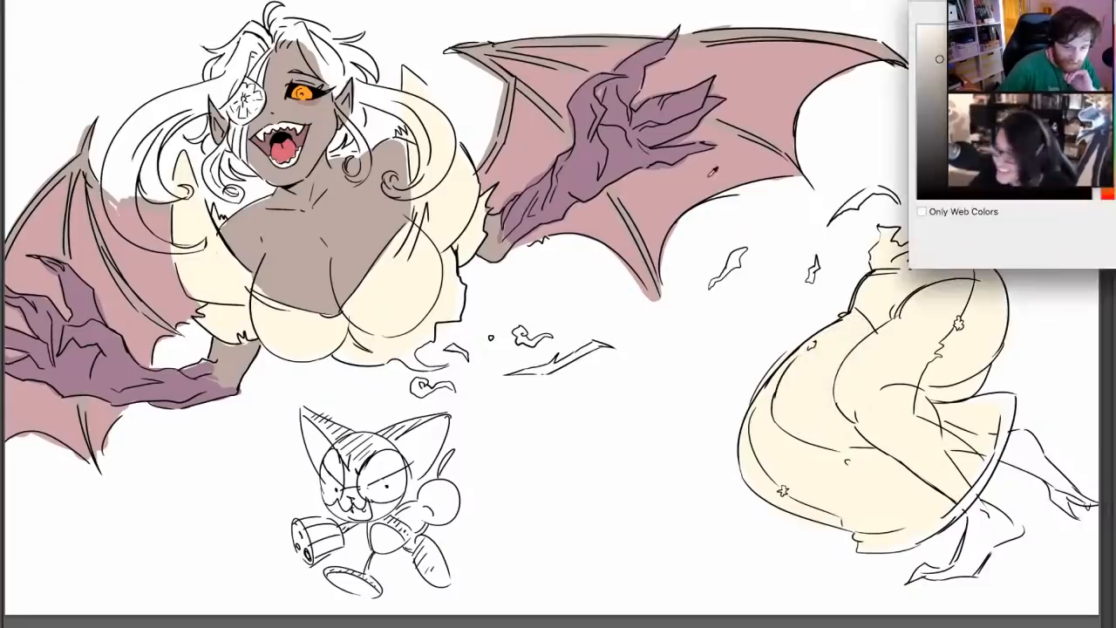
left_click(938, 49)
key("Return")
mouse_move(826, 393)
left_mouse_down()
mouse_move(807, 380)
mouse_move(869, 352)
mouse_move(876, 428)
mouse_move(932, 466)
mouse_move(916, 432)
mouse_move(939, 477)
mouse_move(883, 368)
mouse_move(958, 314)
mouse_move(985, 348)
mouse_move(941, 375)
mouse_move(885, 355)
left_mouse_up()
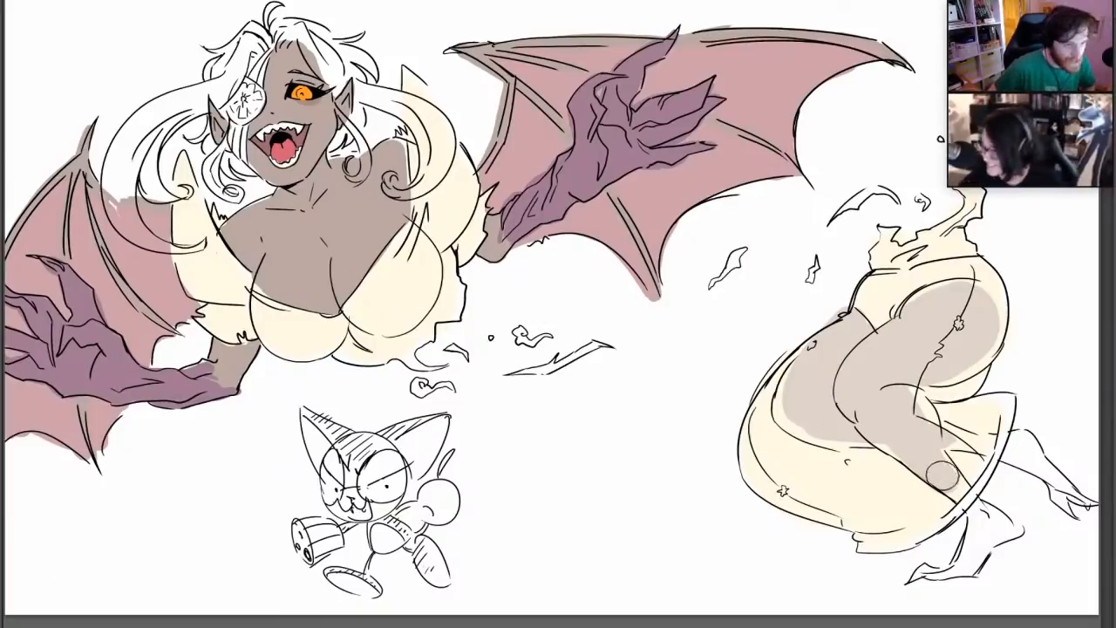
left_click_drag(956, 483, 966, 498)
left_click_drag(911, 421, 999, 448)
key("ctrl+z")
left_click_drag(934, 436, 1004, 450)
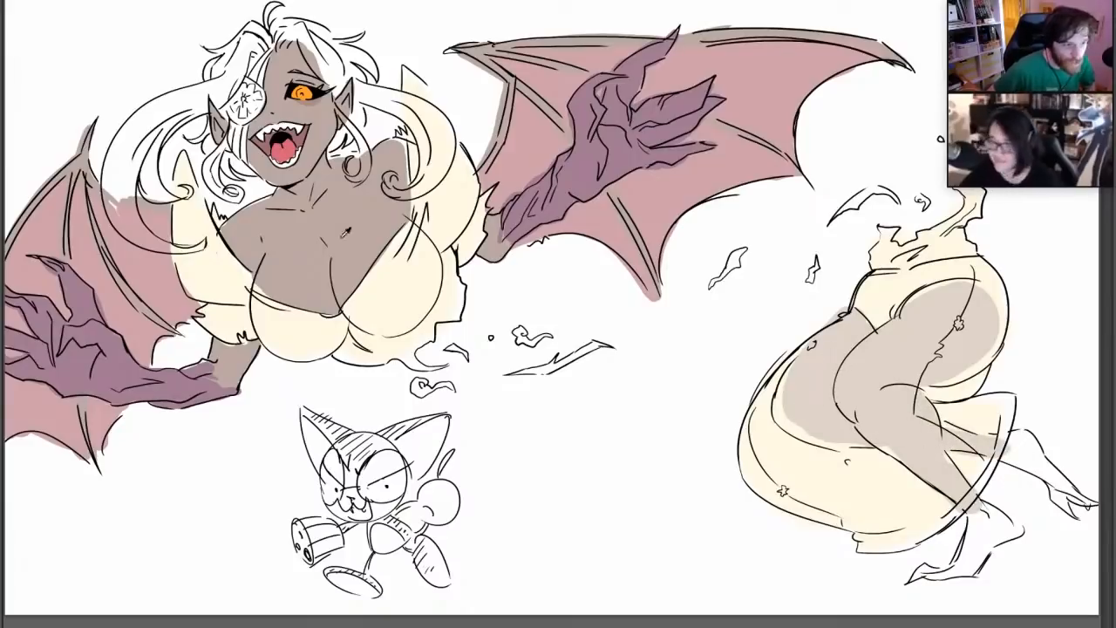
Shrink the brush and colour both bare feet and the exposed ankles in the grey-brown skin tone
right_click(992, 493)
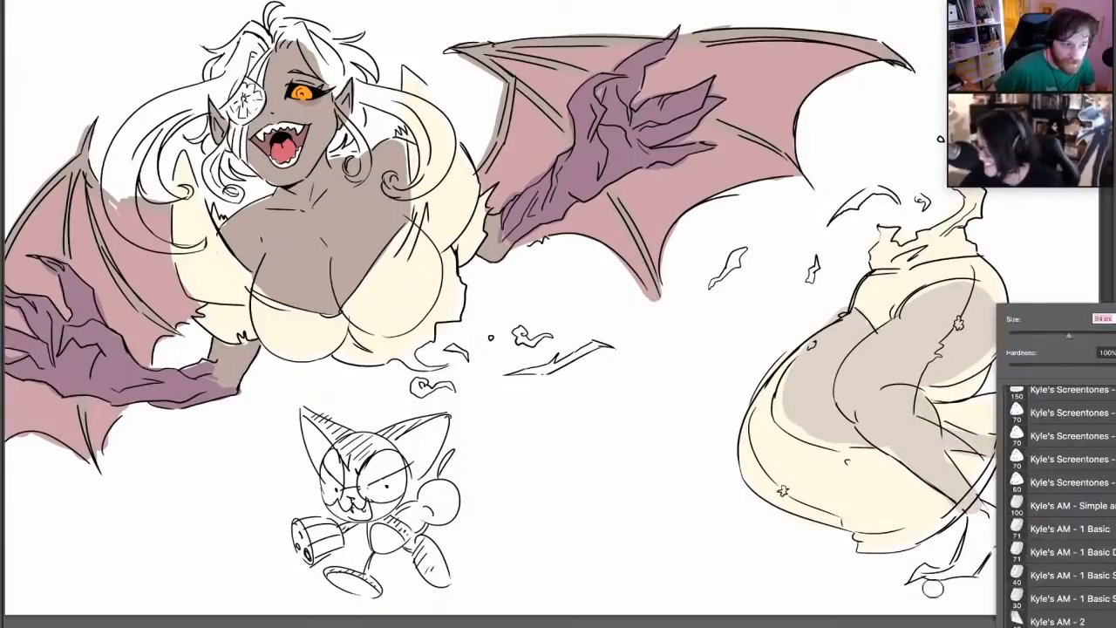
mouse_move(922, 572)
left_mouse_down()
mouse_move(966, 569)
mouse_move(971, 523)
mouse_move(994, 513)
mouse_move(1013, 534)
mouse_move(977, 567)
mouse_move(1004, 535)
left_mouse_up()
key("ctrl+z")
right_click(986, 477)
left_click(1044, 335)
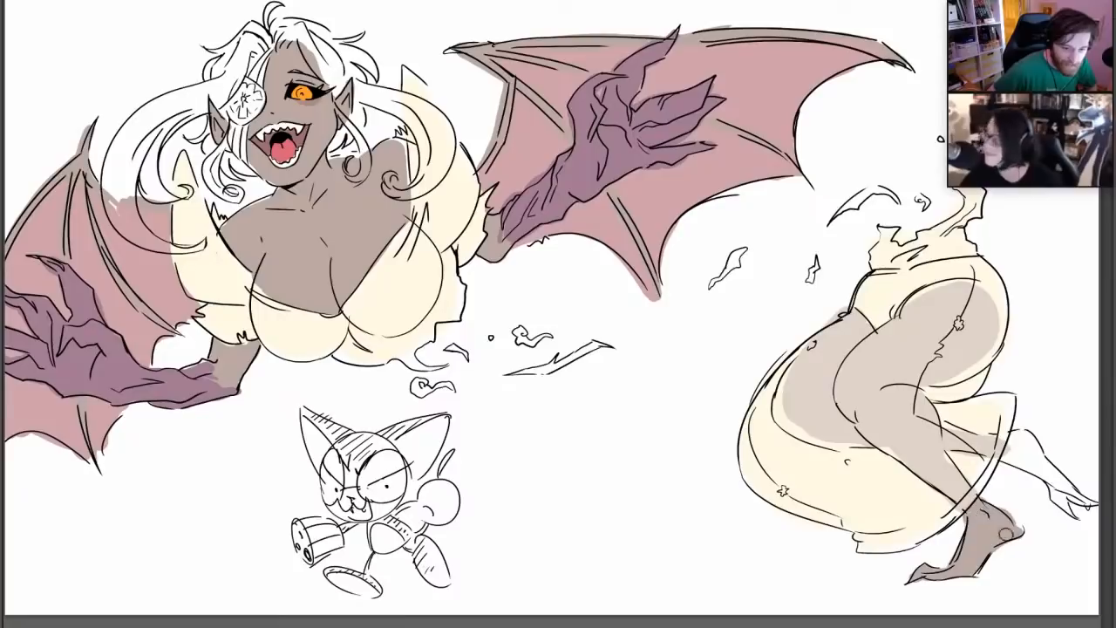
mouse_move(999, 449)
left_mouse_down()
mouse_move(1011, 458)
mouse_move(1037, 436)
mouse_move(1070, 510)
mouse_move(1007, 444)
mouse_move(1090, 504)
mouse_move(1049, 489)
left_mouse_up()
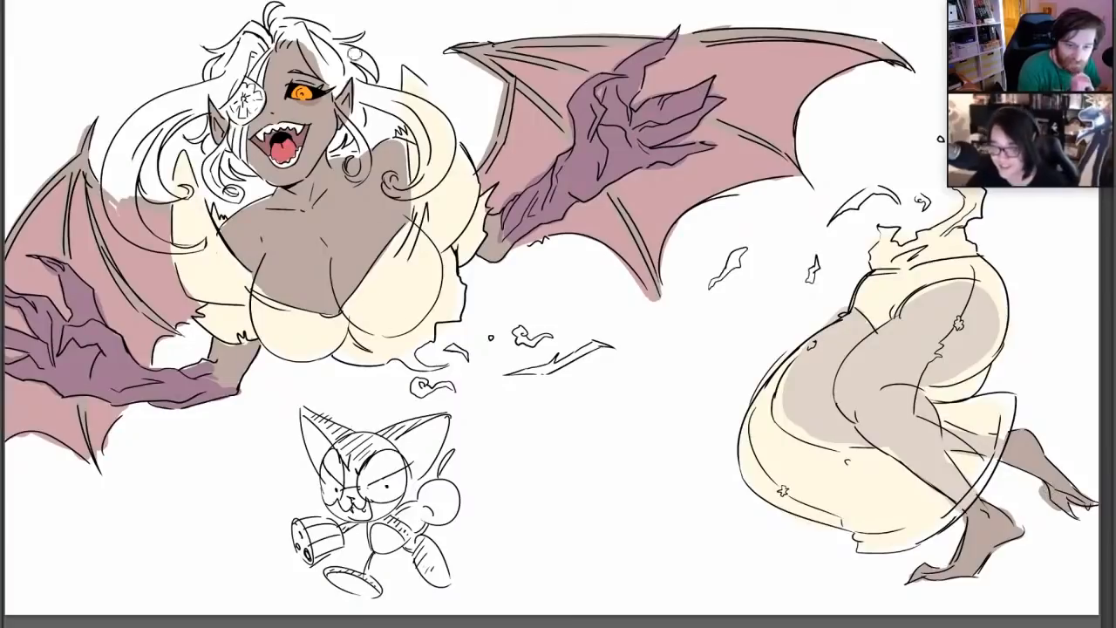
Colour the flower eye patch in cream and shade the hair locks around it in pale blue-grey
left_click(889, 287, "alt")
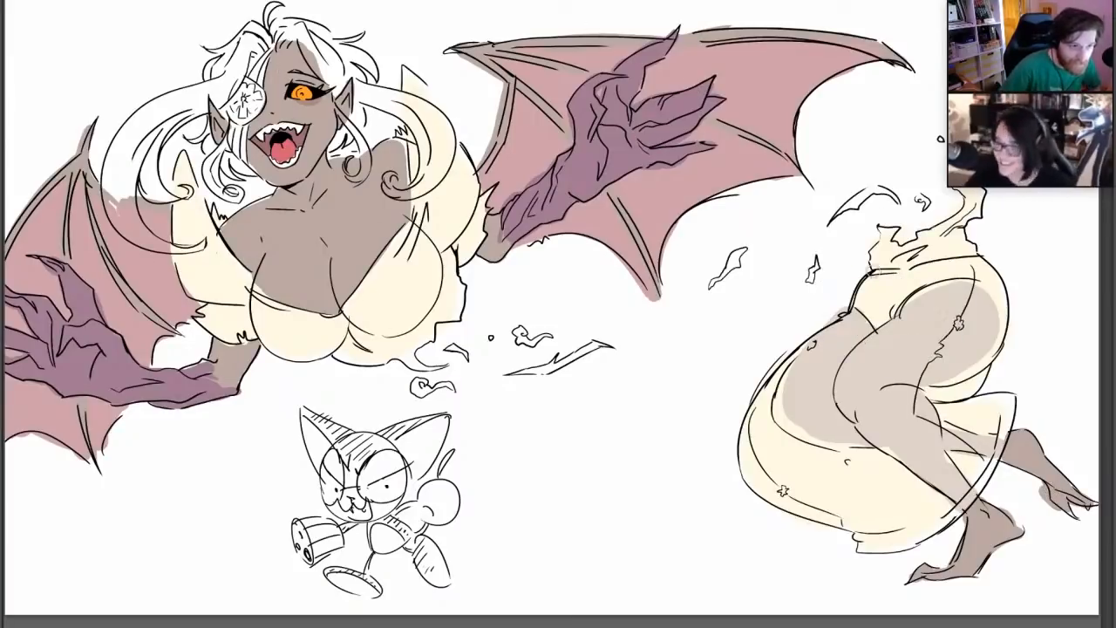
mouse_move(229, 104)
left_mouse_down()
mouse_move(255, 103)
mouse_move(241, 106)
mouse_move(249, 111)
left_mouse_up()
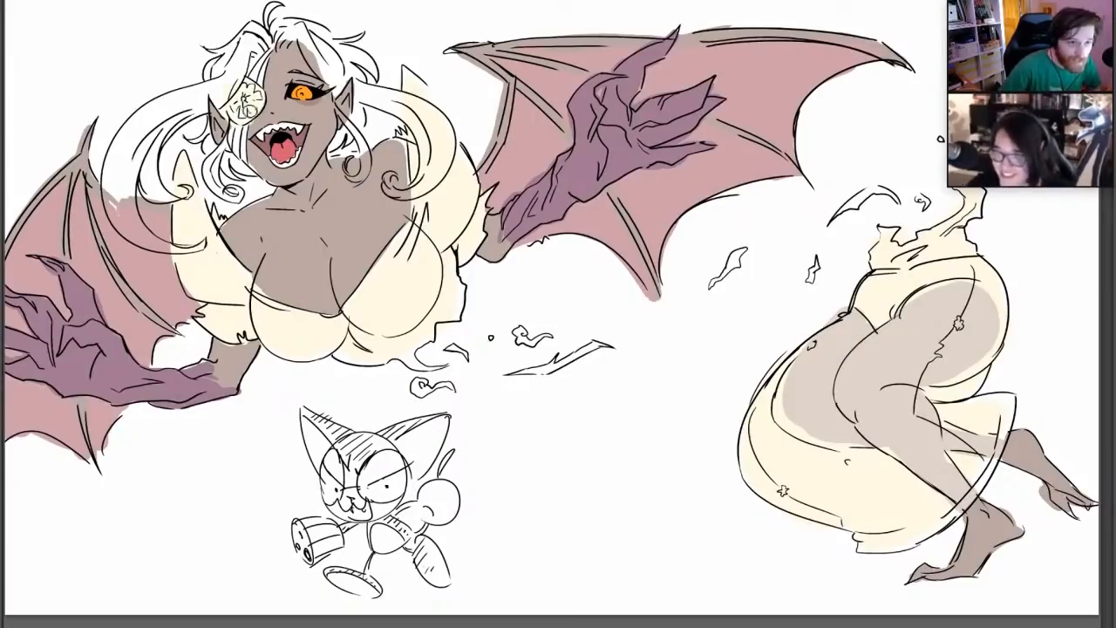
key("n")
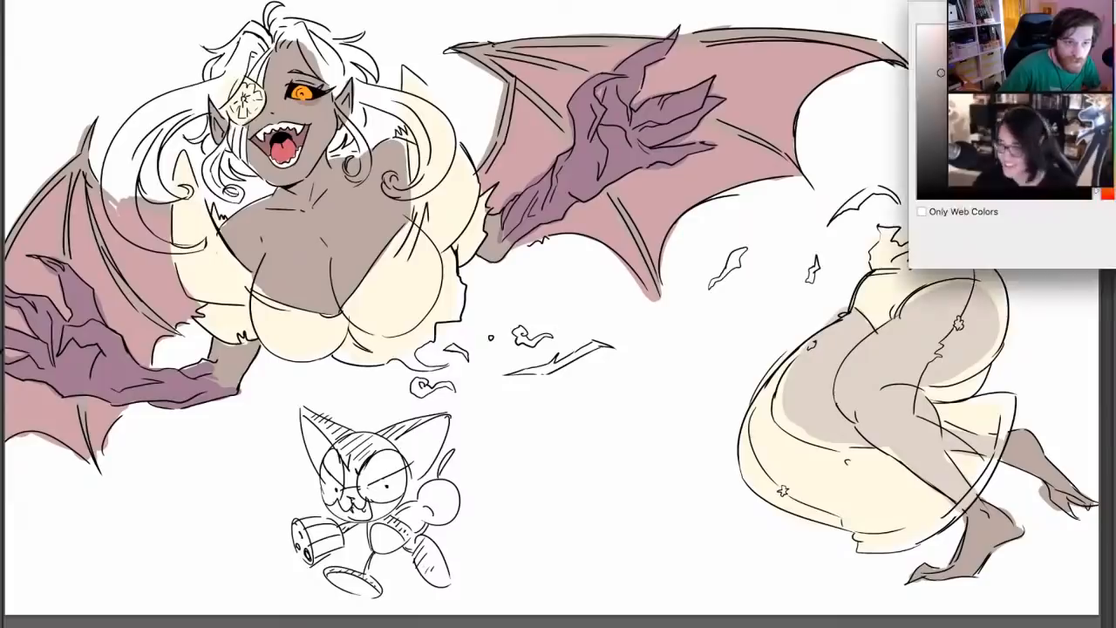
left_click(924, 45)
key("Return")
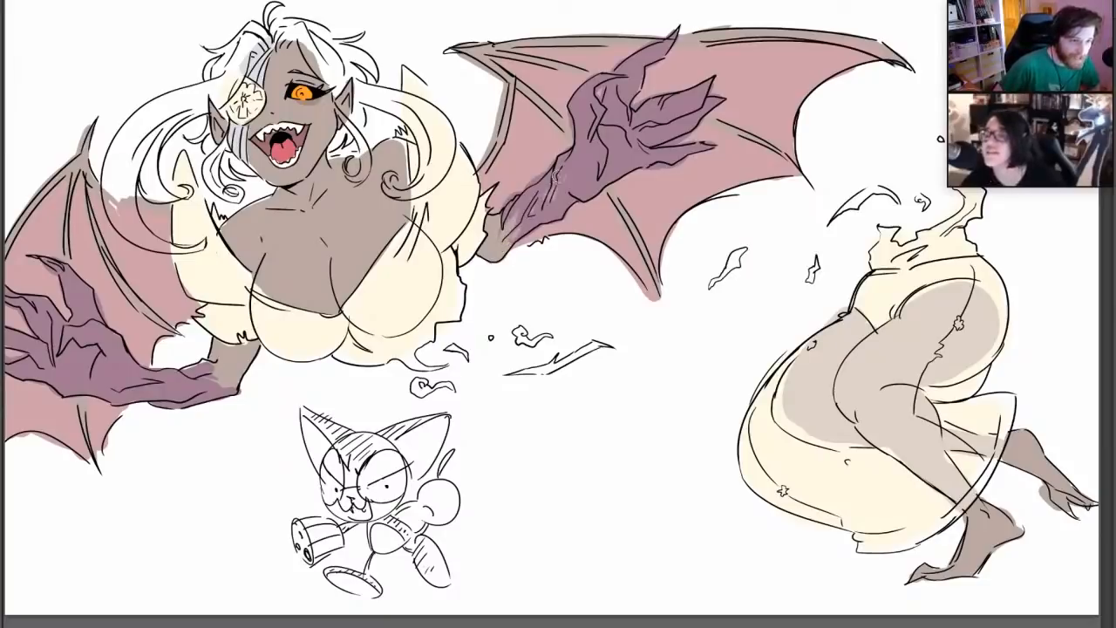
Streak the grey-brown skin tone into both purple forearms to blend them with the upper arms
left_click(567, 180, "alt")
mouse_move(560, 194)
left_mouse_down()
mouse_move(565, 183)
mouse_move(549, 205)
left_mouse_up()
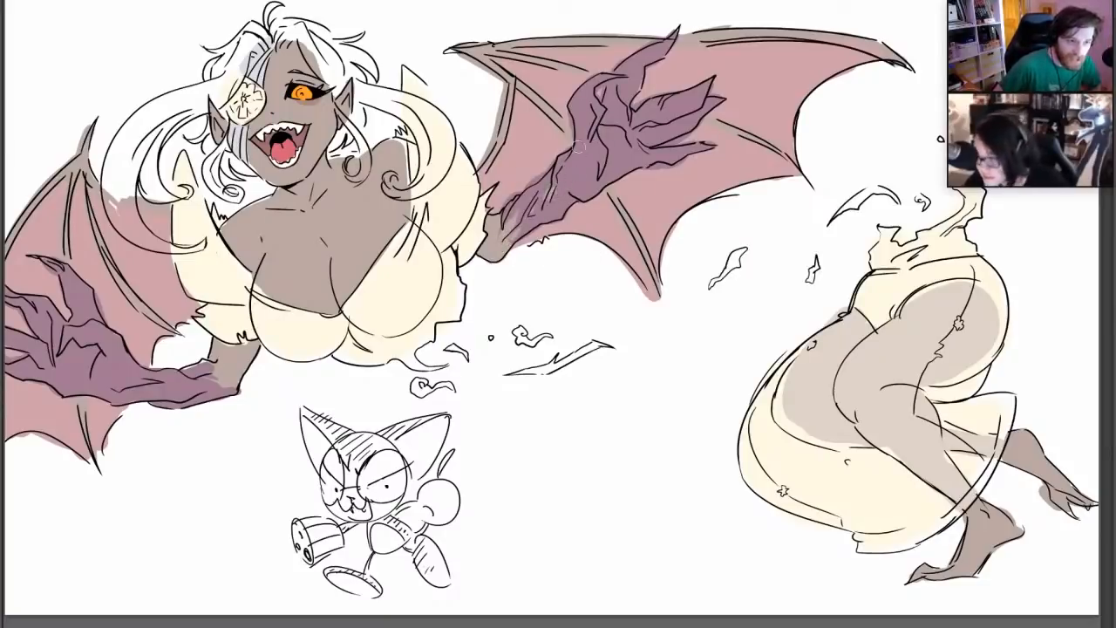
left_click(523, 226, "alt")
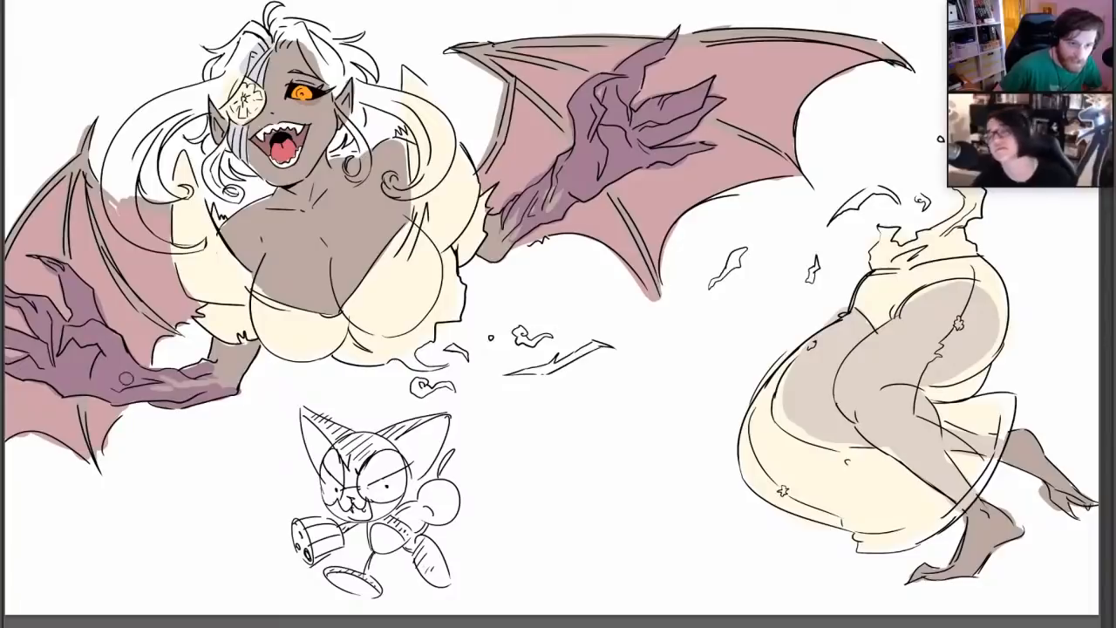
Pick a reddish brown and tint the fingers and claw tips of both purple hands
left_click(3, 366)
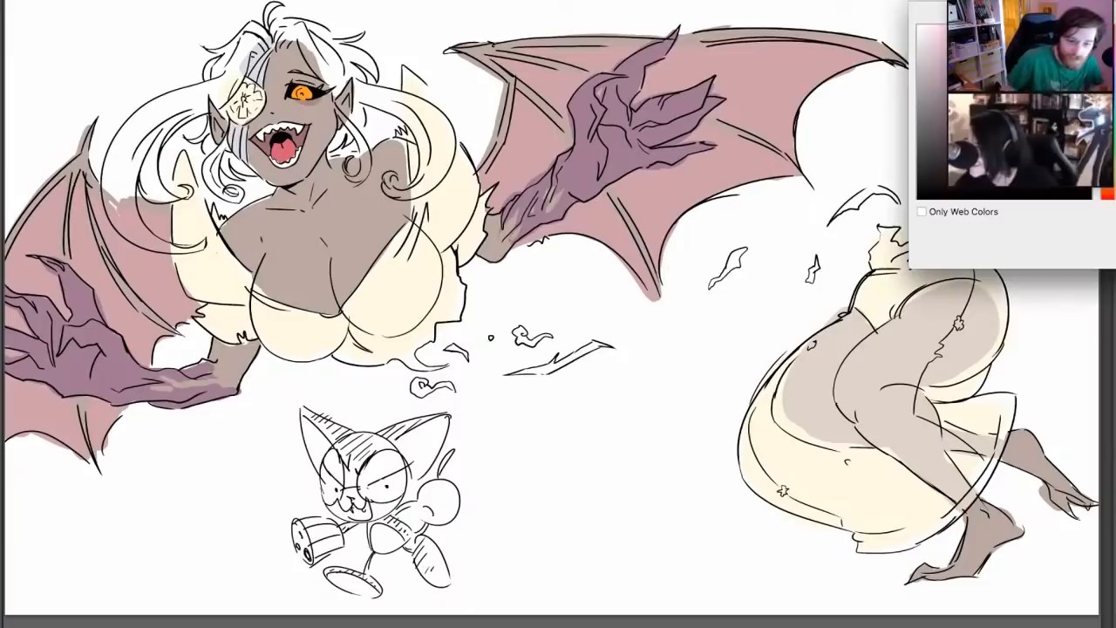
key("Return")
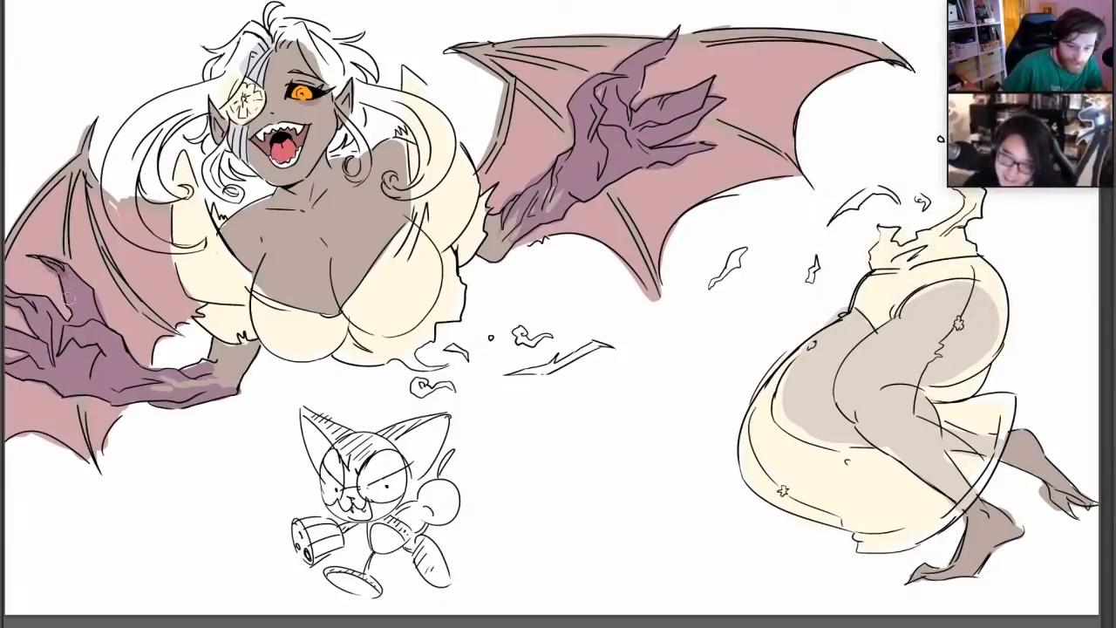
left_click_drag(75, 287, 76, 302)
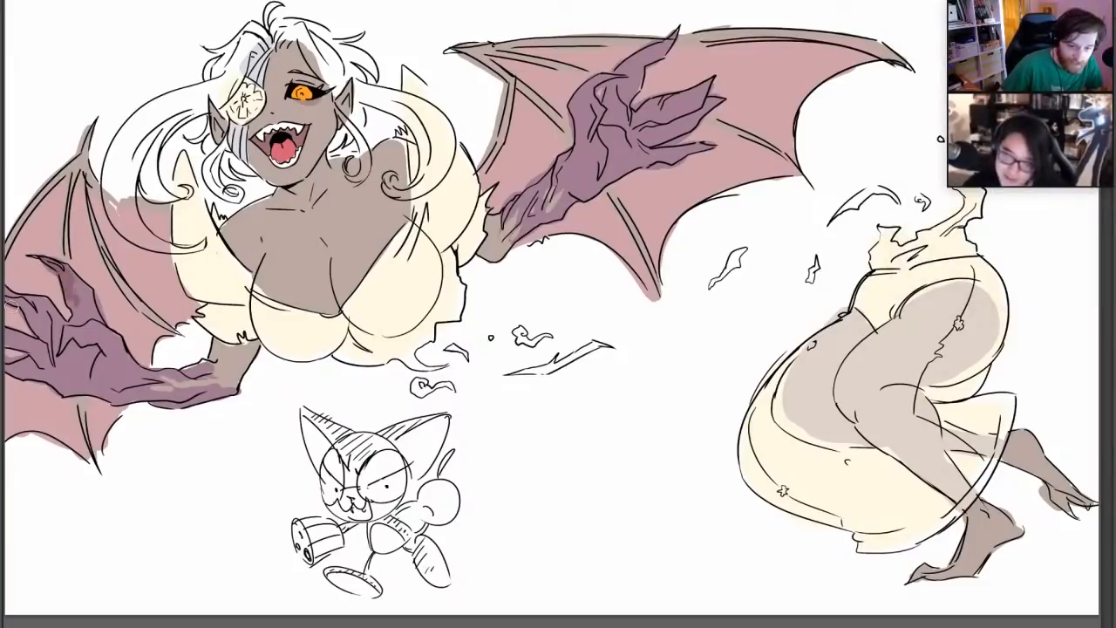
mouse_move(9, 304)
left_mouse_down()
mouse_move(22, 300)
mouse_move(35, 319)
mouse_move(42, 303)
mouse_move(6, 337)
left_mouse_up()
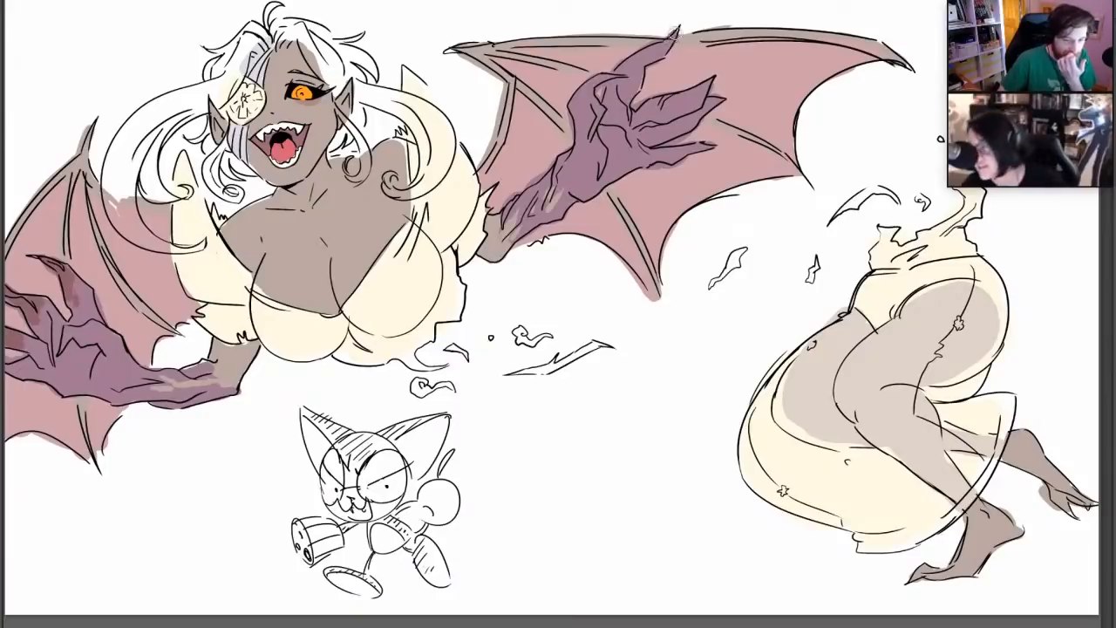
mouse_move(642, 58)
left_mouse_down()
mouse_move(634, 96)
mouse_move(604, 78)
left_mouse_up()
mouse_move(712, 80)
left_mouse_down()
mouse_move(698, 101)
mouse_move(686, 96)
mouse_move(690, 149)
mouse_move(672, 151)
left_mouse_up()
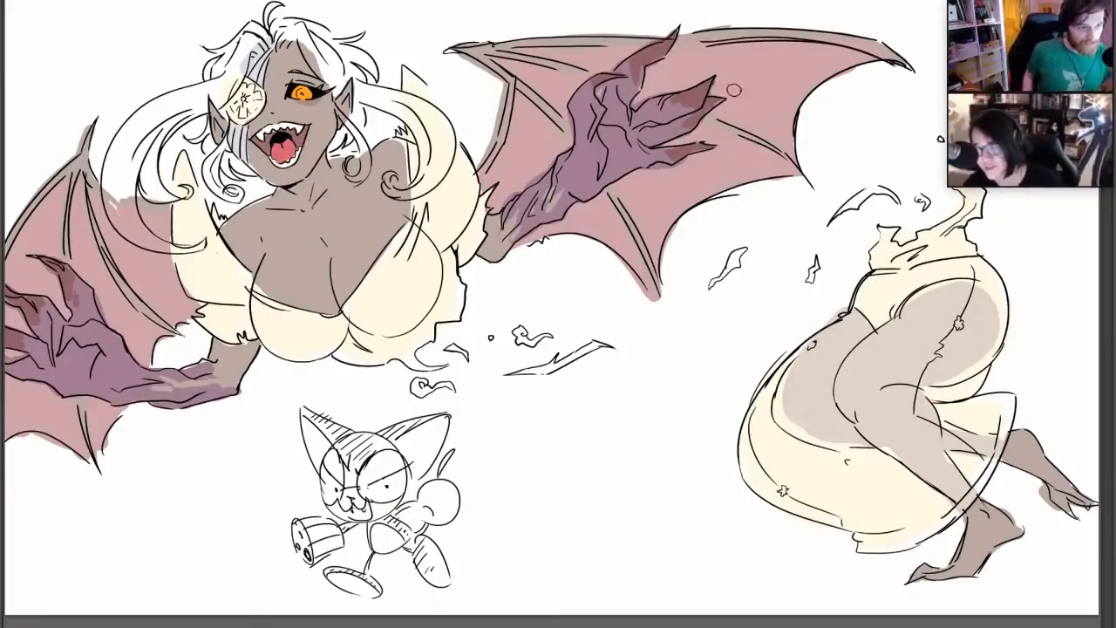
left_click(711, 100, "alt")
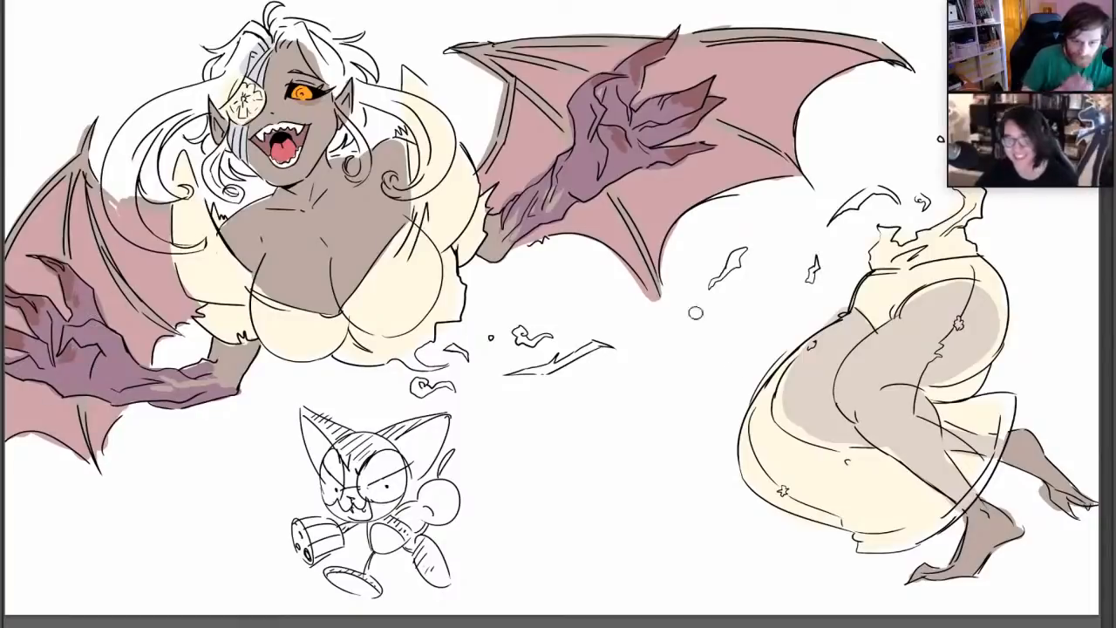
Adjust the brush size and add small reddish patches to the palms and wrists of both purple hands
right_click(659, 264)
left_click(690, 295)
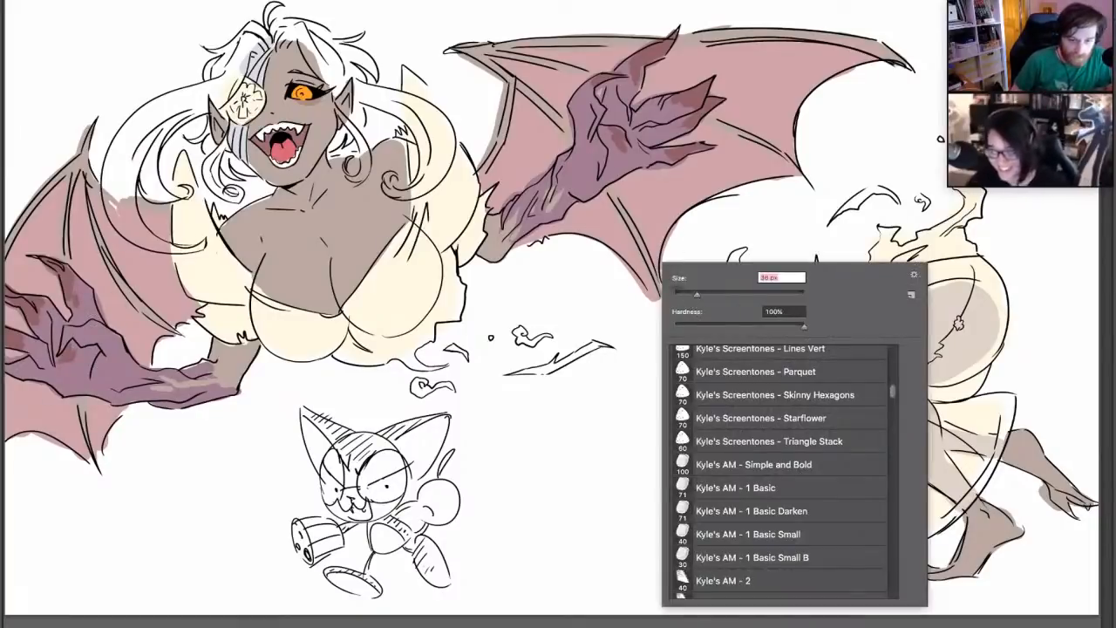
key("Return")
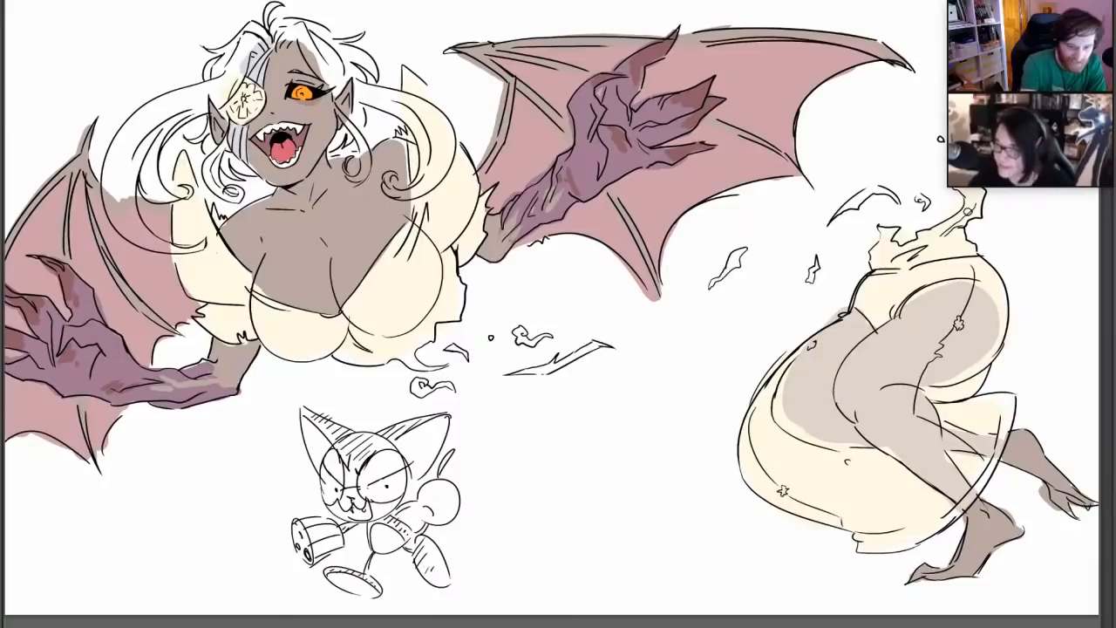
Pick a deep red and colour the torn scraps floating beneath the upper body
left_click(3, 373)
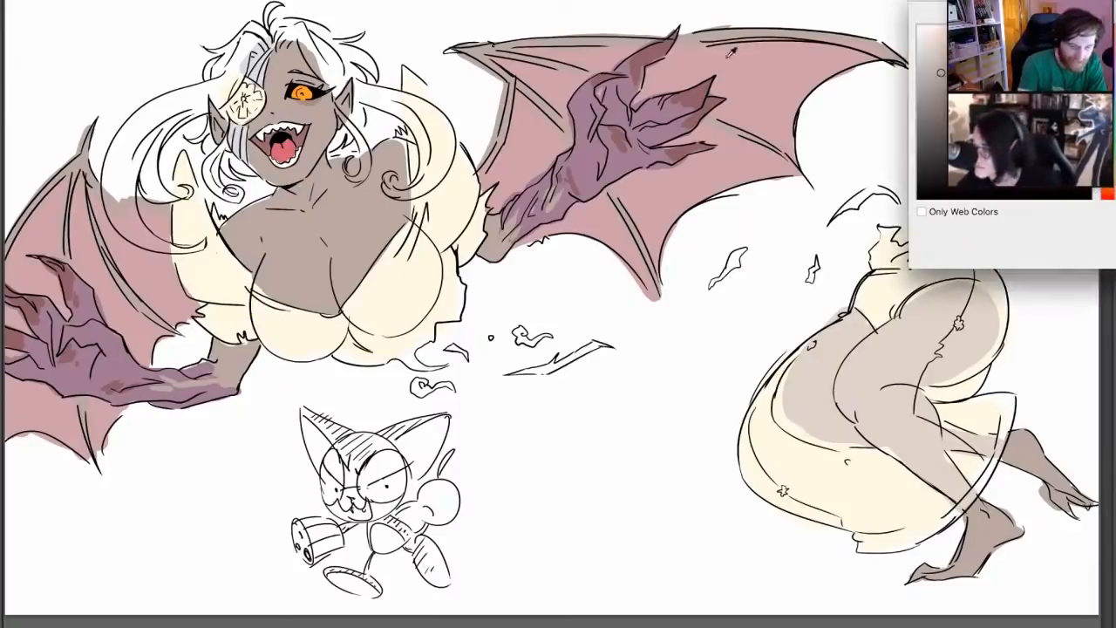
key("Return")
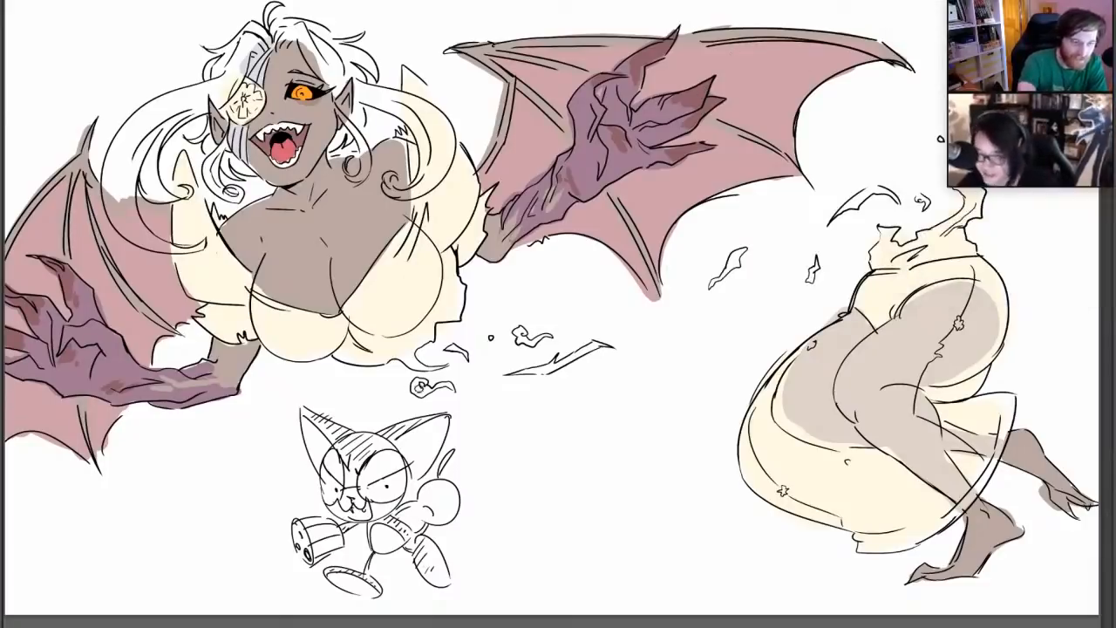
left_click_drag(419, 385, 453, 389)
left_click_drag(450, 348, 462, 357)
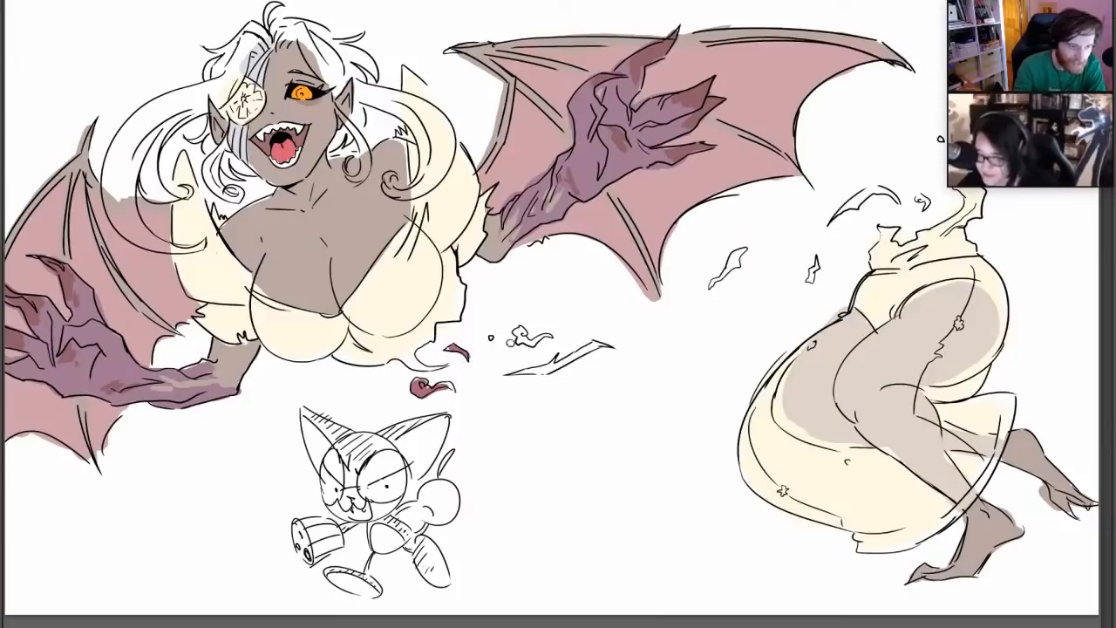
left_click_drag(520, 334, 550, 337)
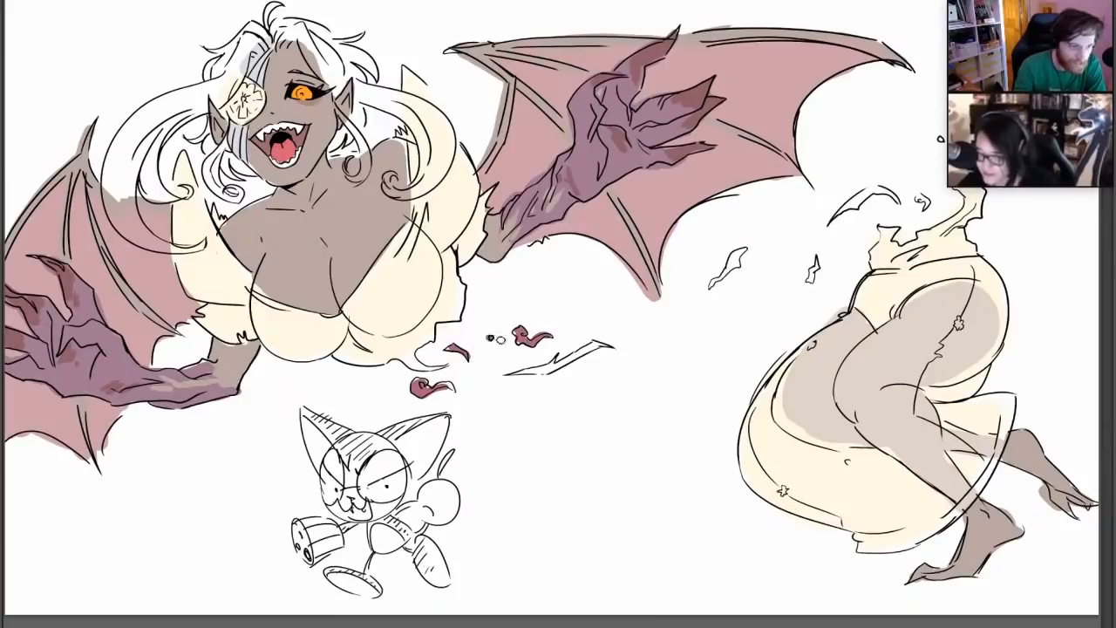
left_click_drag(518, 373, 595, 346)
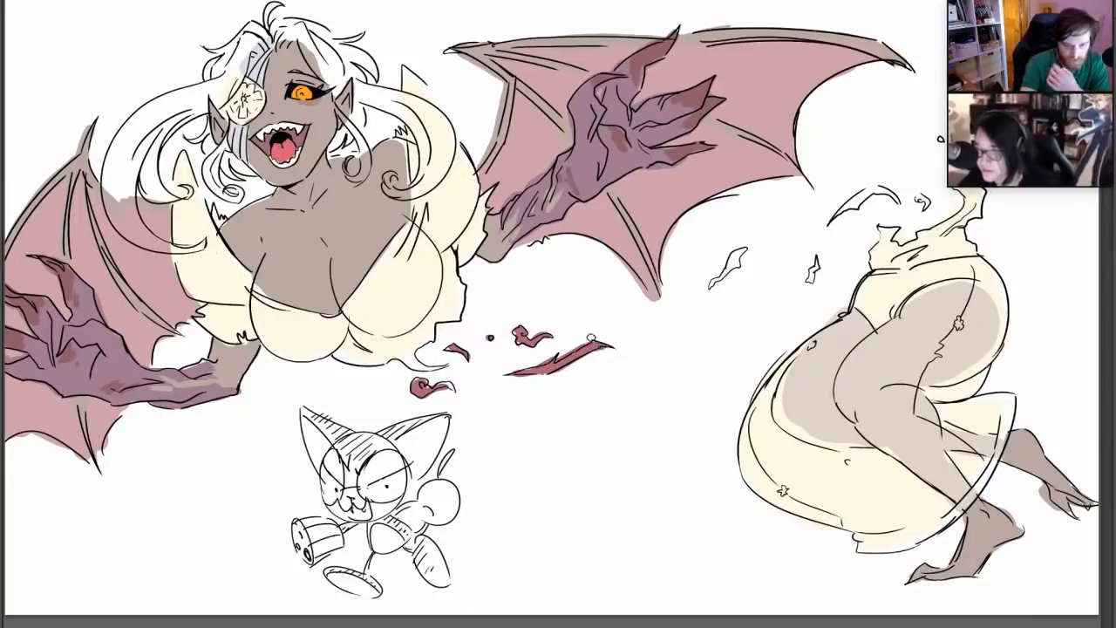
Fill the torn scraps floating near the lower body's waist with the same deep red
mouse_move(710, 286)
left_mouse_down()
mouse_move(742, 251)
mouse_move(730, 268)
left_mouse_up()
left_click_drag(812, 274, 815, 266)
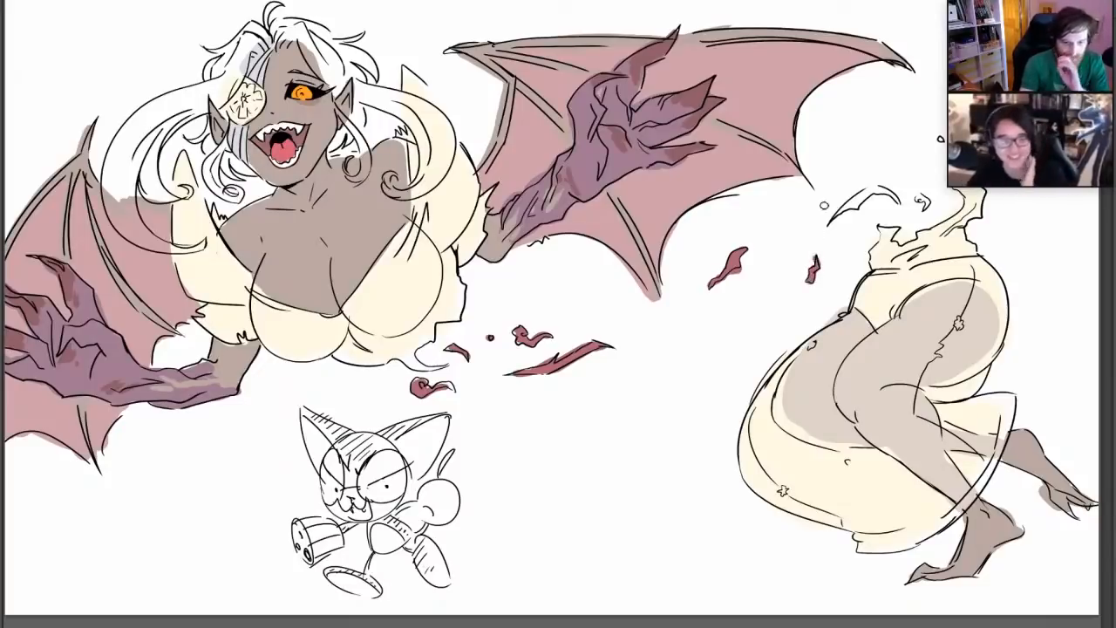
left_click_drag(832, 216, 895, 189)
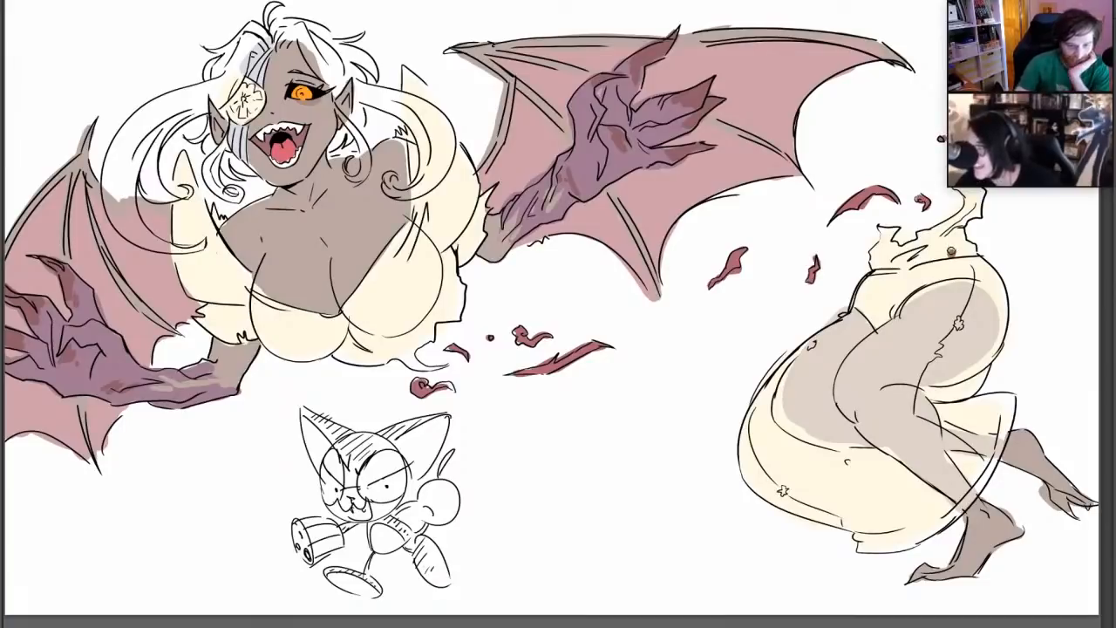
Dab deep red stains onto the cream dress at the hip, chest and both sleeves, and onto the eye patch
left_click_drag(952, 254, 961, 257)
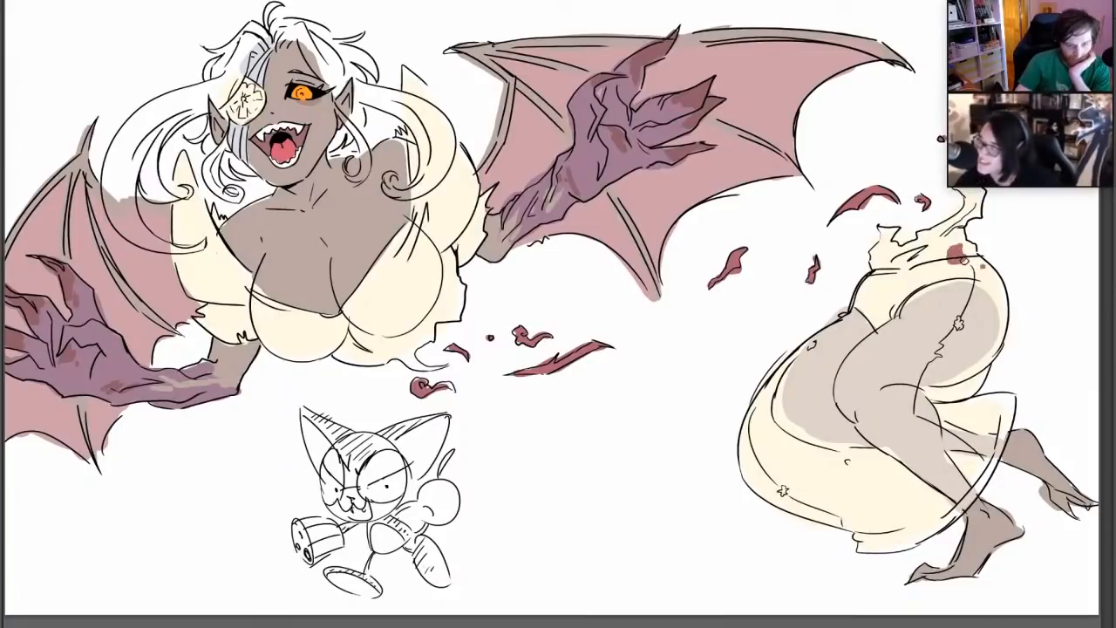
left_click(985, 270)
mouse_move(275, 318)
left_mouse_down()
mouse_move(287, 312)
mouse_move(269, 320)
left_mouse_up()
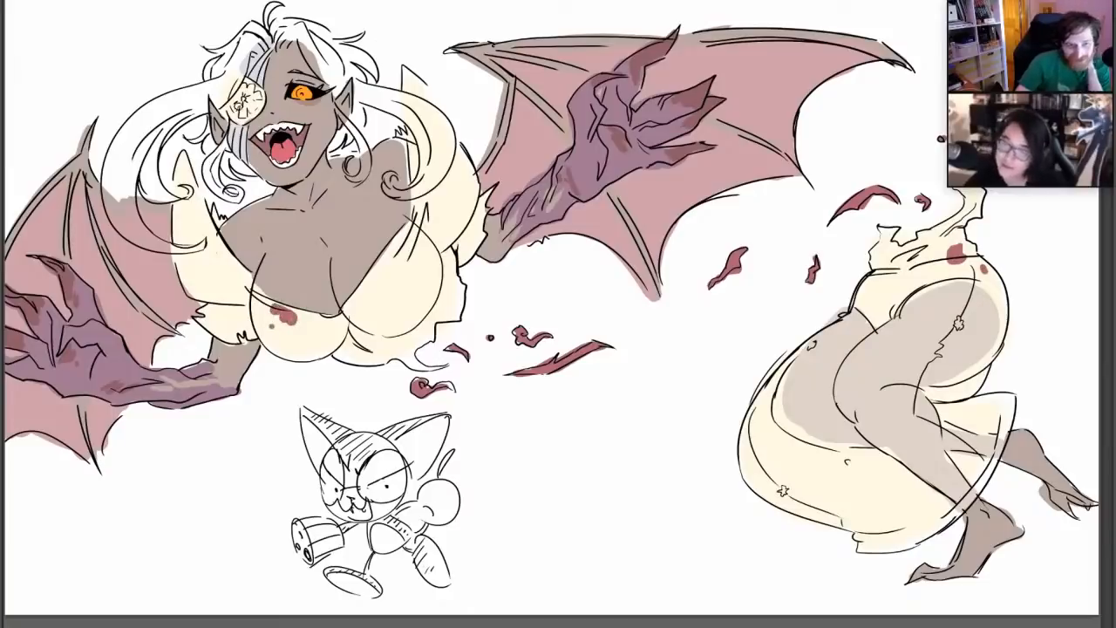
mouse_move(251, 105)
left_mouse_down()
mouse_move(257, 115)
mouse_move(233, 110)
mouse_move(255, 94)
left_mouse_up()
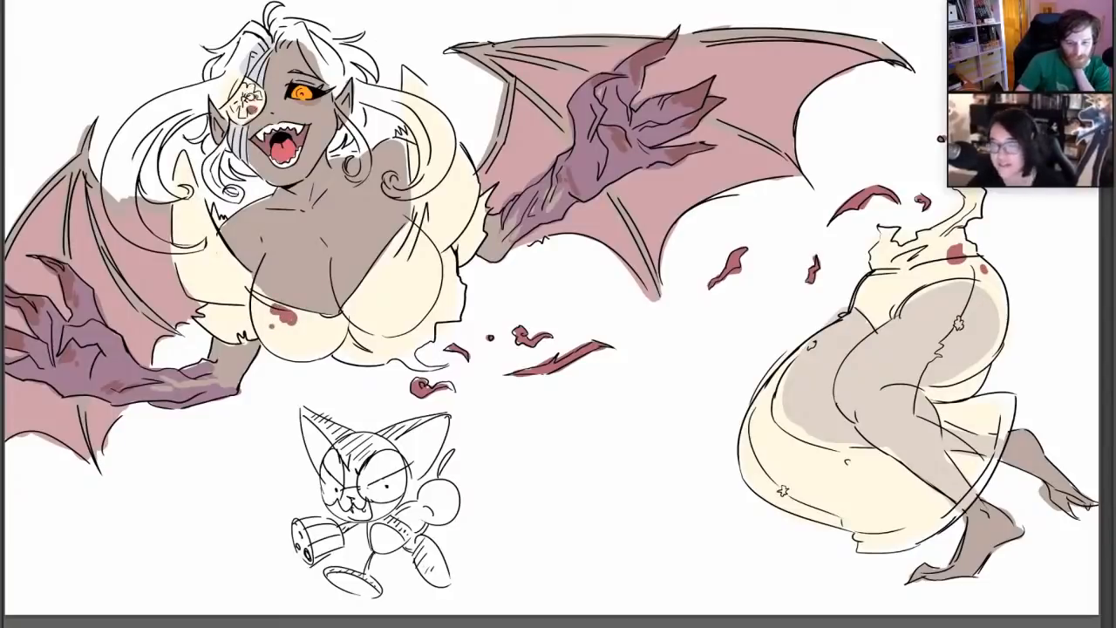
left_click_drag(210, 287, 211, 285)
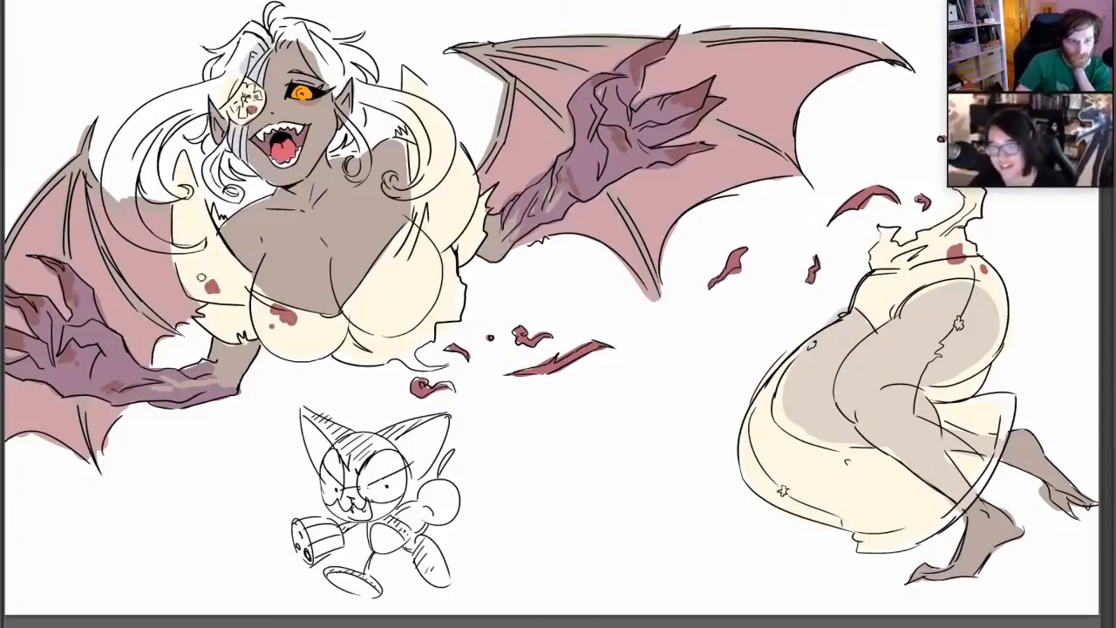
left_click_drag(440, 216, 452, 216)
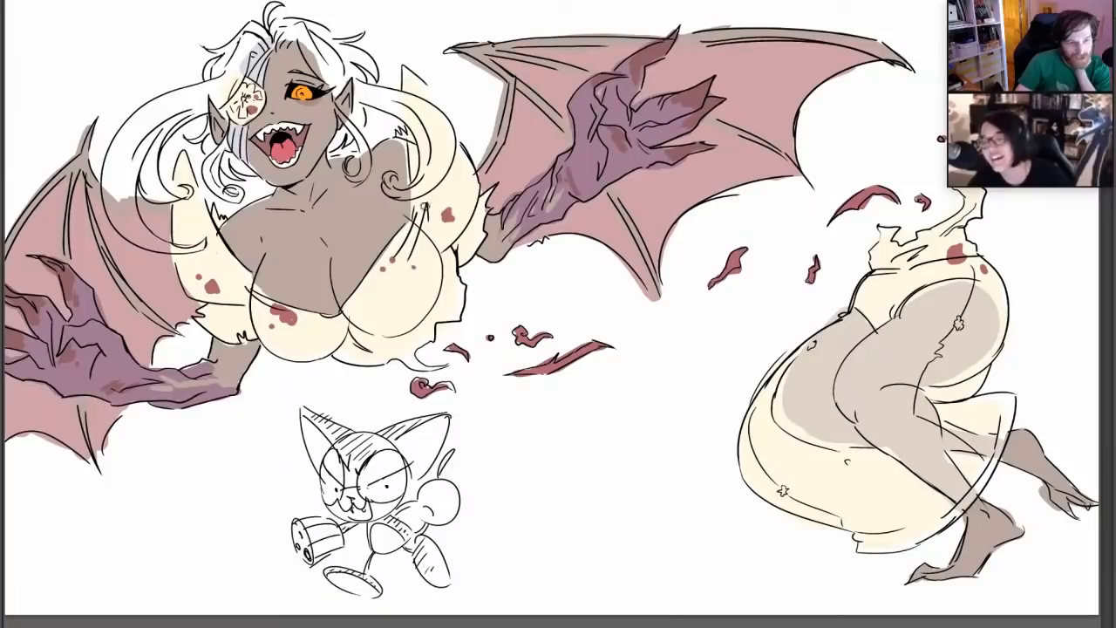
left_click_drag(429, 218, 431, 229)
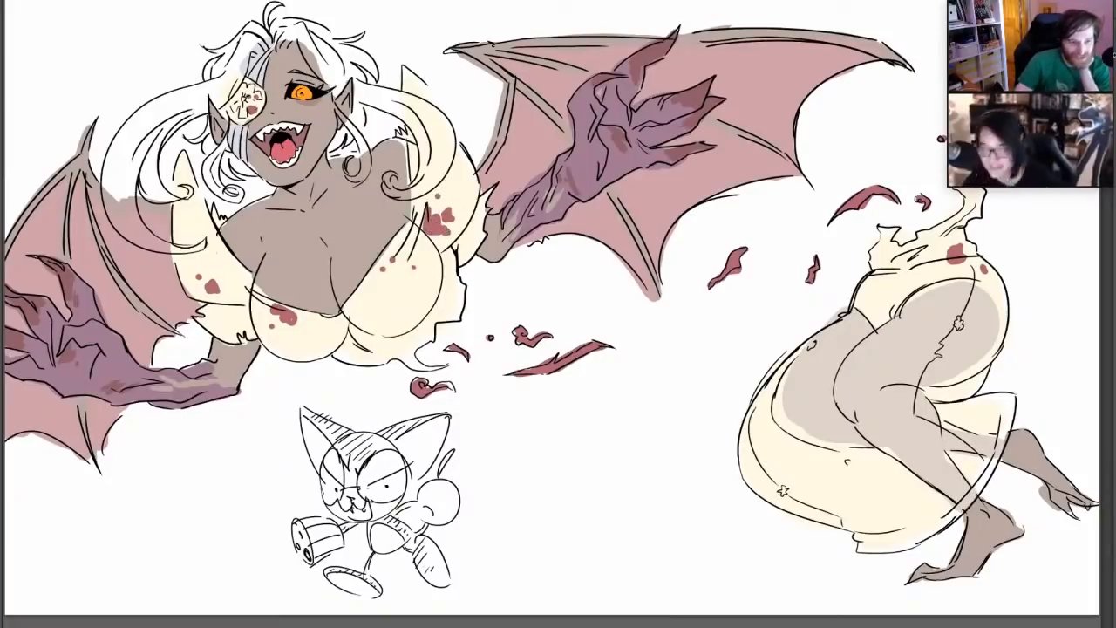
Pick a dark grey-brown and colour the short curled locks beneath both of the winged figure's ears
left_click(3, 358)
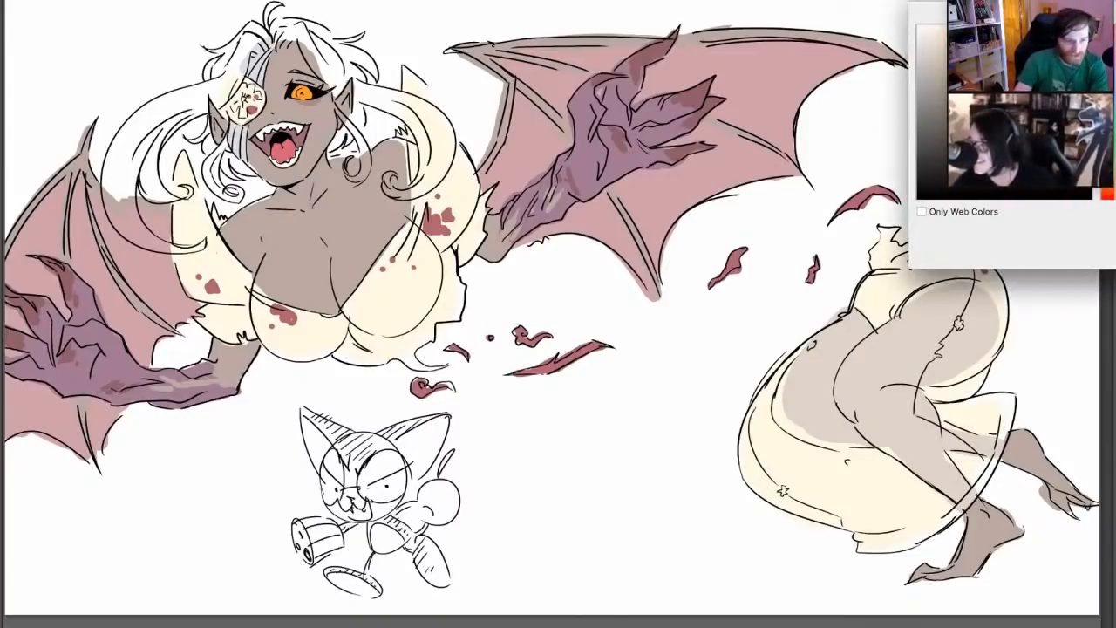
key("Return")
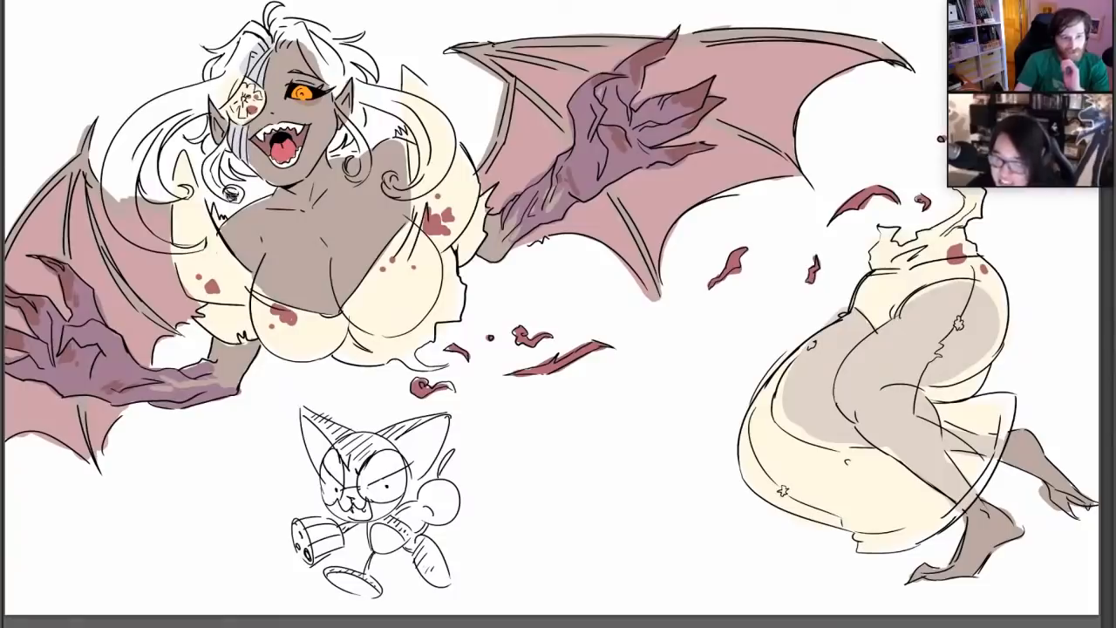
mouse_move(231, 193)
left_mouse_down()
mouse_move(218, 195)
mouse_move(233, 192)
mouse_move(210, 167)
mouse_move(217, 175)
mouse_move(206, 138)
mouse_move(222, 170)
mouse_move(239, 179)
mouse_move(225, 138)
mouse_move(256, 172)
mouse_move(230, 159)
mouse_move(252, 176)
mouse_move(247, 167)
left_mouse_up()
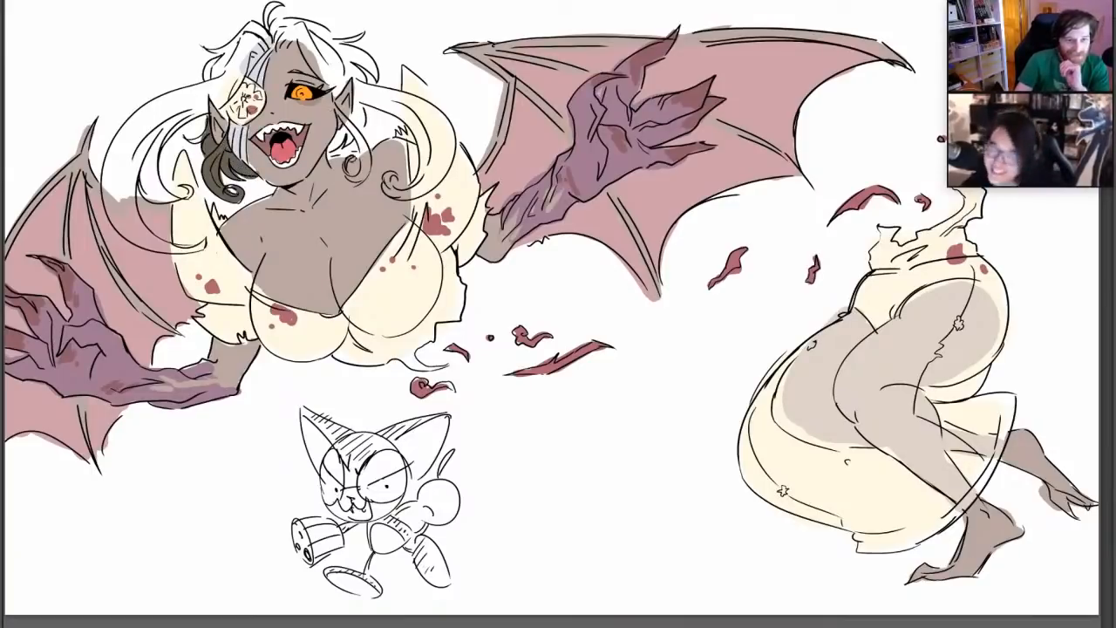
mouse_move(337, 132)
left_mouse_down()
mouse_move(340, 143)
mouse_move(352, 120)
mouse_move(354, 179)
mouse_move(364, 162)
mouse_move(361, 171)
left_mouse_up()
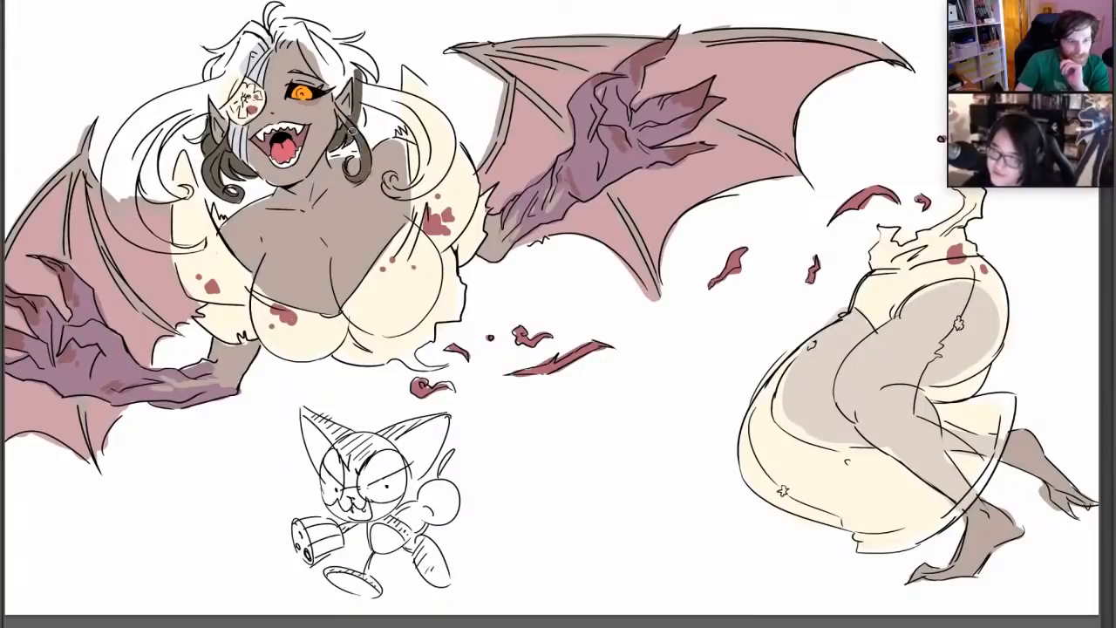
left_click_drag(351, 91, 358, 135)
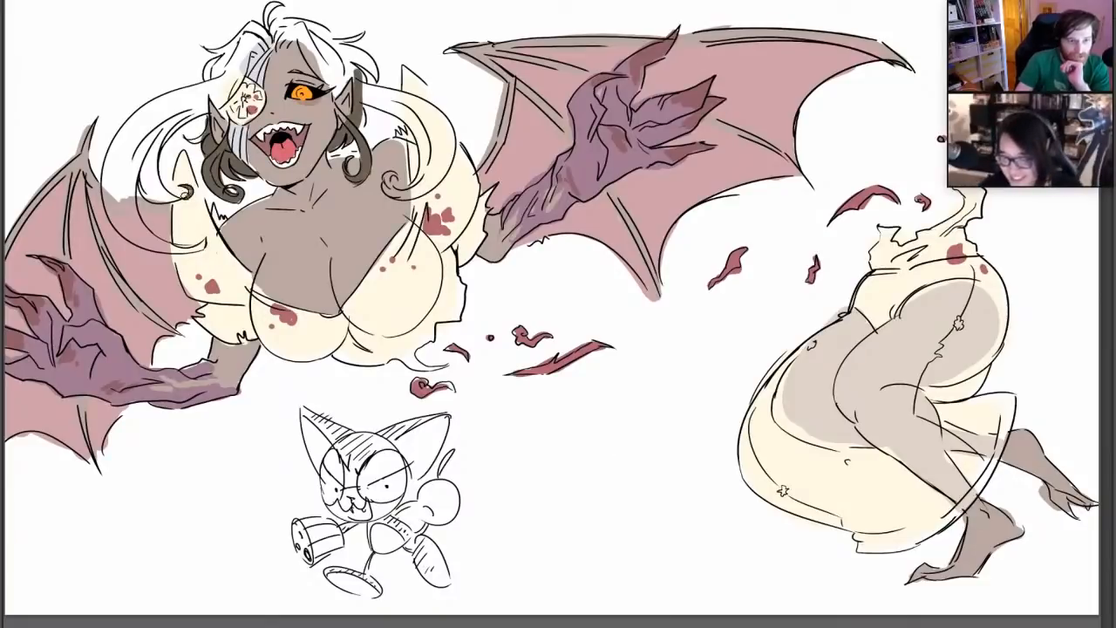
Fill the long curling hair strand on the eye-patch side of the head with dark grey-brown
mouse_move(186, 192)
left_mouse_down()
mouse_move(157, 183)
mouse_move(199, 104)
mouse_move(163, 141)
mouse_move(211, 106)
mouse_move(206, 141)
left_mouse_up()
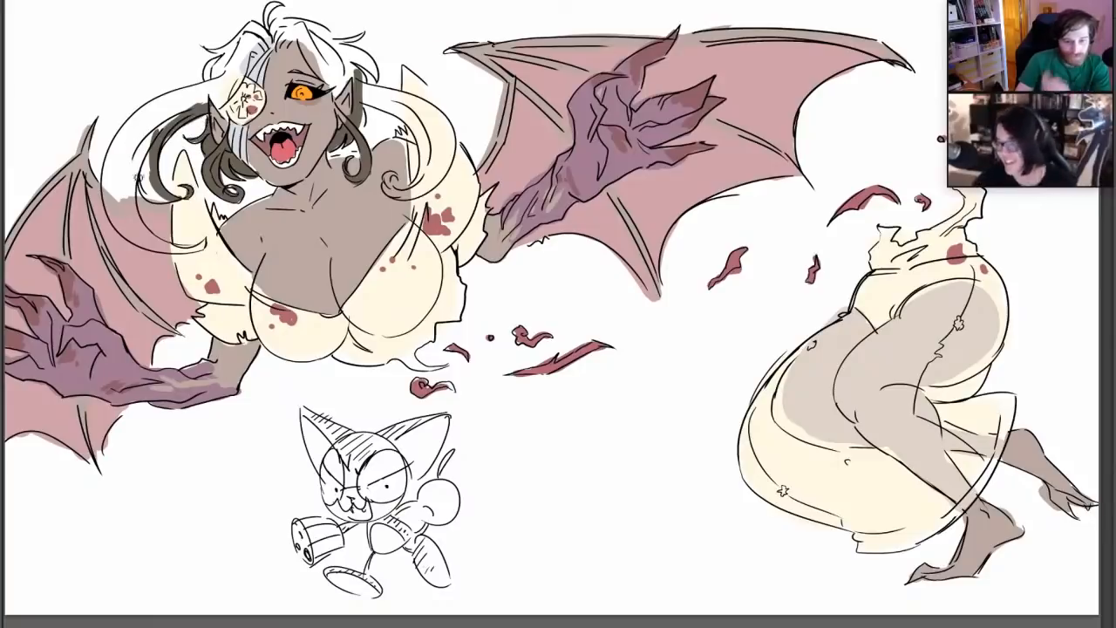
mouse_move(171, 200)
left_mouse_down()
mouse_move(138, 162)
mouse_move(151, 199)
mouse_move(142, 155)
mouse_move(154, 139)
left_mouse_up()
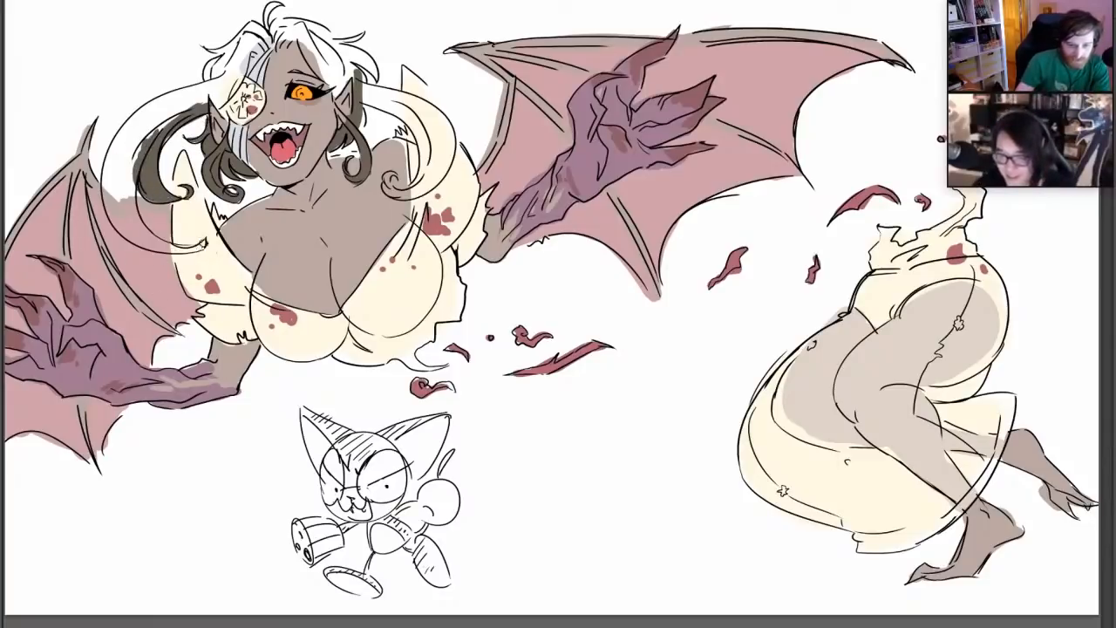
mouse_move(204, 246)
left_mouse_down()
mouse_move(131, 223)
mouse_move(122, 199)
left_mouse_up()
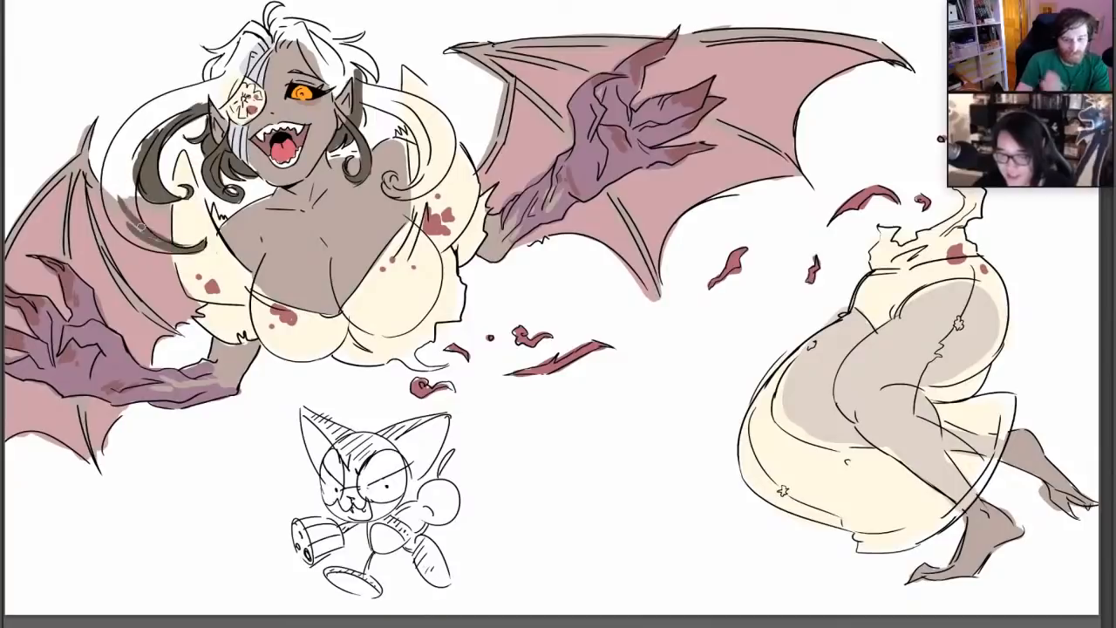
mouse_move(135, 157)
left_mouse_down()
mouse_move(142, 227)
mouse_move(107, 175)
mouse_move(131, 228)
mouse_move(116, 190)
mouse_move(126, 148)
mouse_move(106, 227)
mouse_move(155, 111)
mouse_move(188, 90)
mouse_move(131, 143)
mouse_move(190, 100)
mouse_move(131, 134)
mouse_move(199, 85)
left_mouse_up()
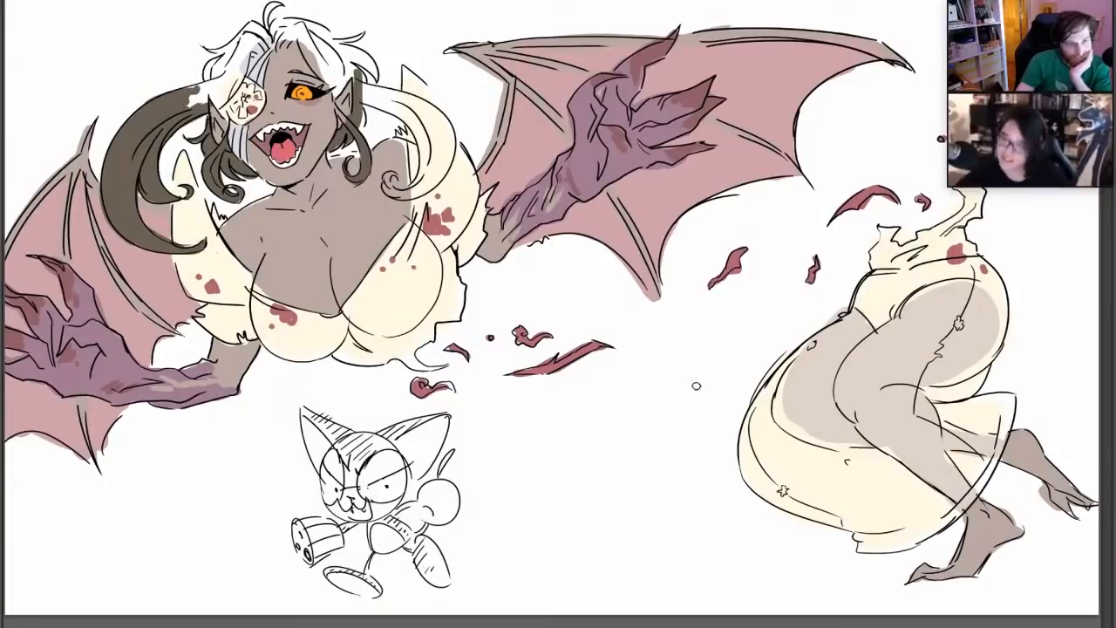
Colour the fringe and the hair on top of the winged figure's head dark grey-brown
mouse_move(296, 32)
left_mouse_down()
mouse_move(330, 79)
mouse_move(314, 48)
left_mouse_up()
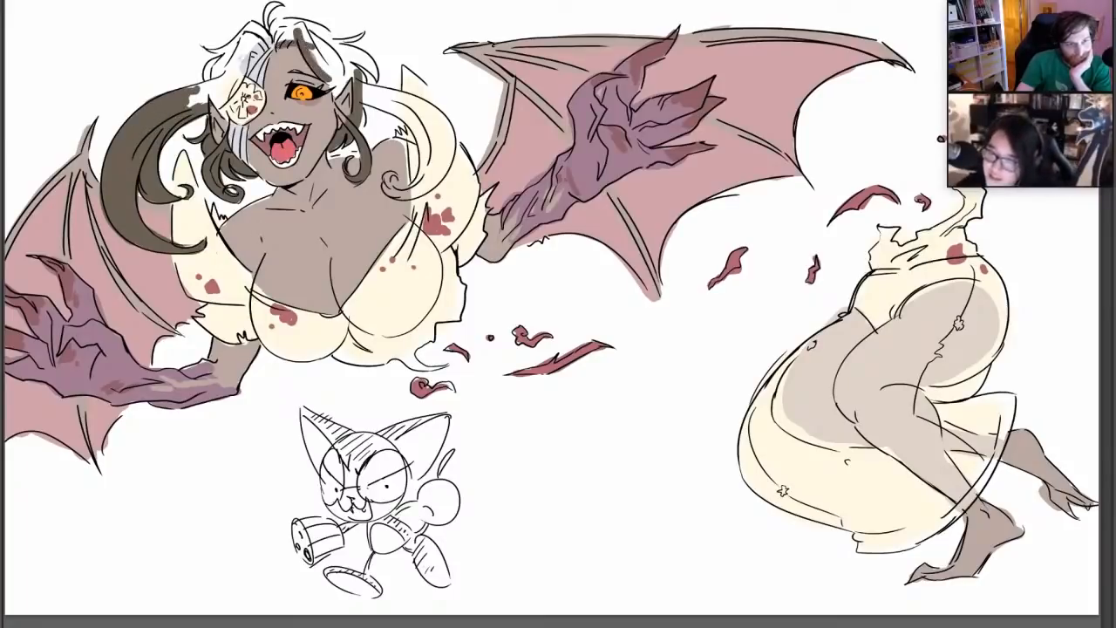
mouse_move(244, 63)
left_mouse_down()
mouse_move(268, 44)
mouse_move(224, 68)
left_mouse_up()
left_click_drag(257, 28, 204, 87)
mouse_move(224, 89)
left_mouse_down()
mouse_move(198, 100)
mouse_move(220, 129)
mouse_move(205, 106)
left_mouse_up()
mouse_move(244, 68)
left_mouse_down()
mouse_move(209, 108)
mouse_move(221, 111)
mouse_move(209, 94)
left_mouse_up()
mouse_move(199, 89)
left_mouse_down()
mouse_move(189, 108)
mouse_move(237, 70)
mouse_move(224, 89)
mouse_move(231, 82)
left_mouse_up()
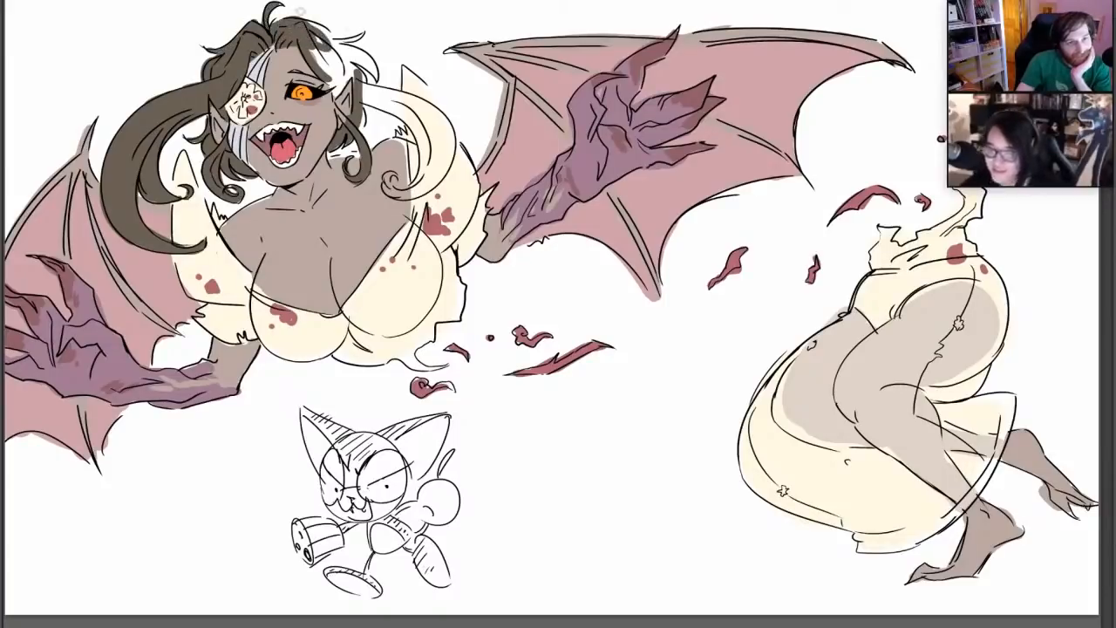
right_click(300, 12)
left_click(451, 141)
mouse_move(309, 39)
left_mouse_down()
mouse_move(328, 65)
mouse_move(308, 28)
mouse_move(336, 69)
mouse_move(335, 94)
mouse_move(342, 73)
mouse_move(335, 97)
mouse_move(354, 68)
mouse_move(332, 53)
mouse_move(374, 78)
mouse_move(331, 41)
mouse_move(361, 32)
mouse_move(349, 48)
left_mouse_up()
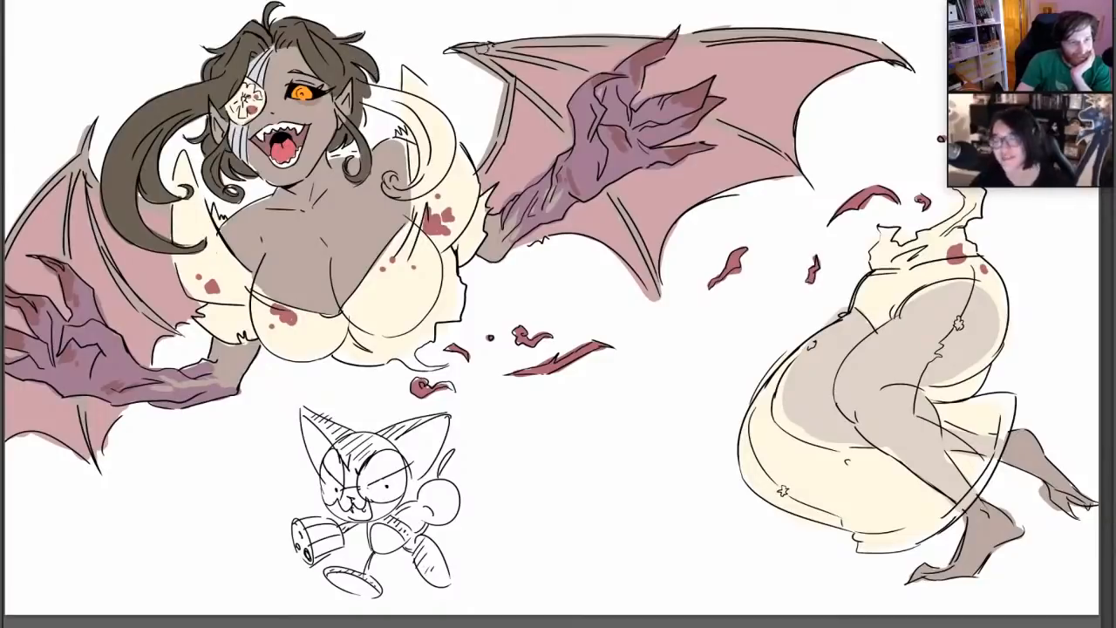
Fill the long curling hair strand on the orange-eye side of the head with dark grey-brown
right_click(462, 145)
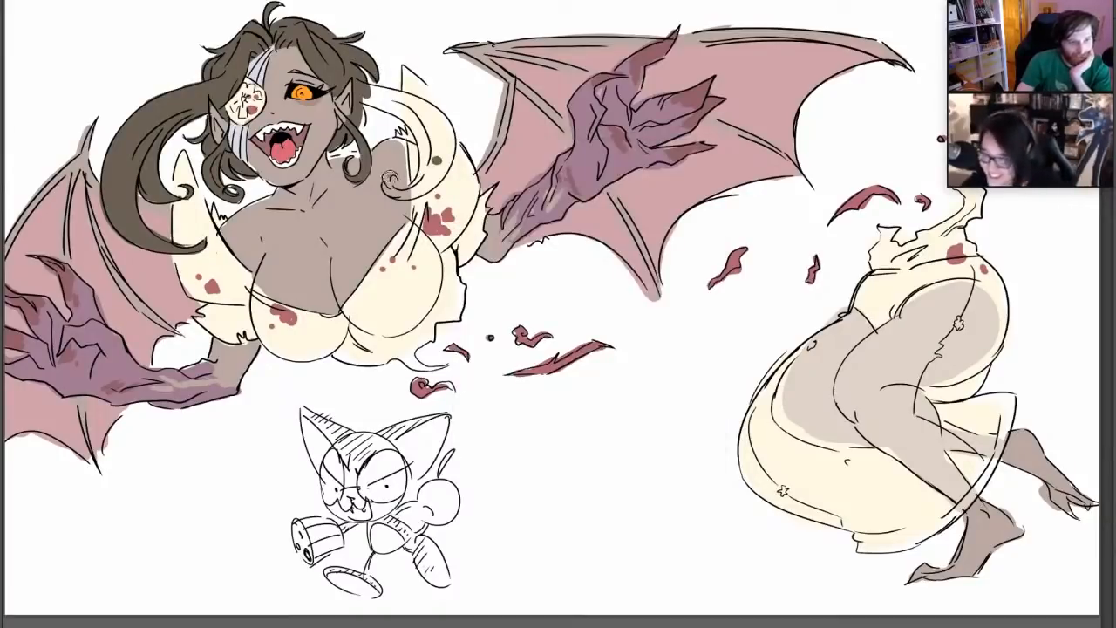
mouse_move(390, 178)
left_mouse_down()
mouse_move(412, 193)
mouse_move(431, 138)
mouse_move(411, 130)
left_mouse_up()
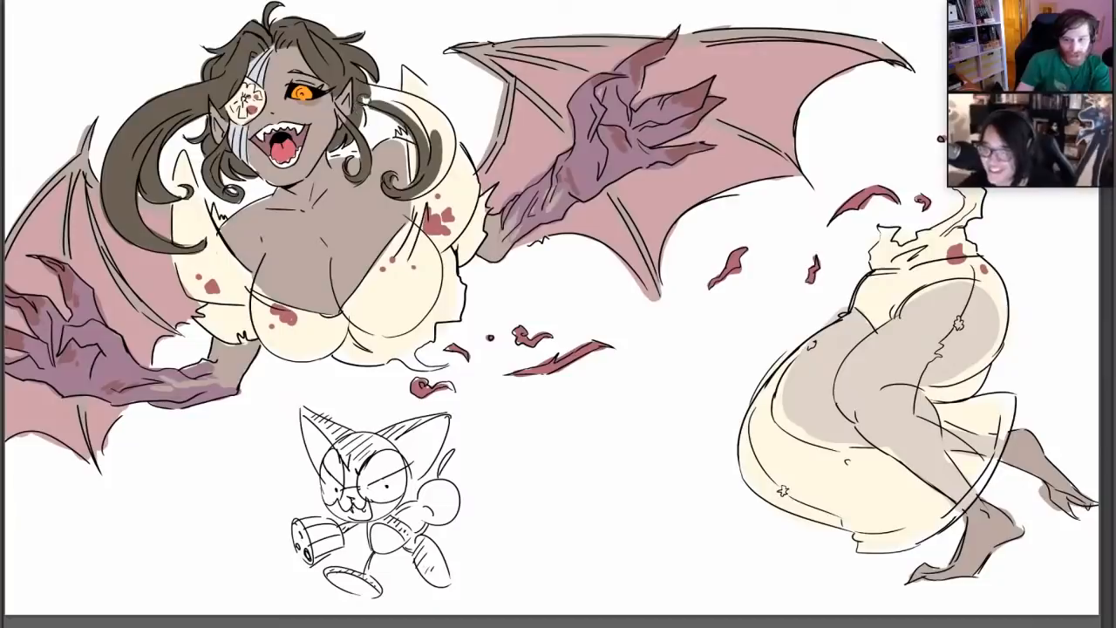
mouse_move(357, 98)
left_mouse_down()
mouse_move(408, 116)
mouse_move(441, 166)
left_mouse_up()
mouse_move(442, 126)
left_mouse_down()
mouse_move(407, 192)
mouse_move(432, 121)
left_mouse_up()
mouse_move(433, 121)
left_mouse_down()
mouse_move(435, 174)
mouse_move(387, 97)
mouse_move(434, 145)
left_mouse_up()
left_click_drag(399, 102, 429, 152)
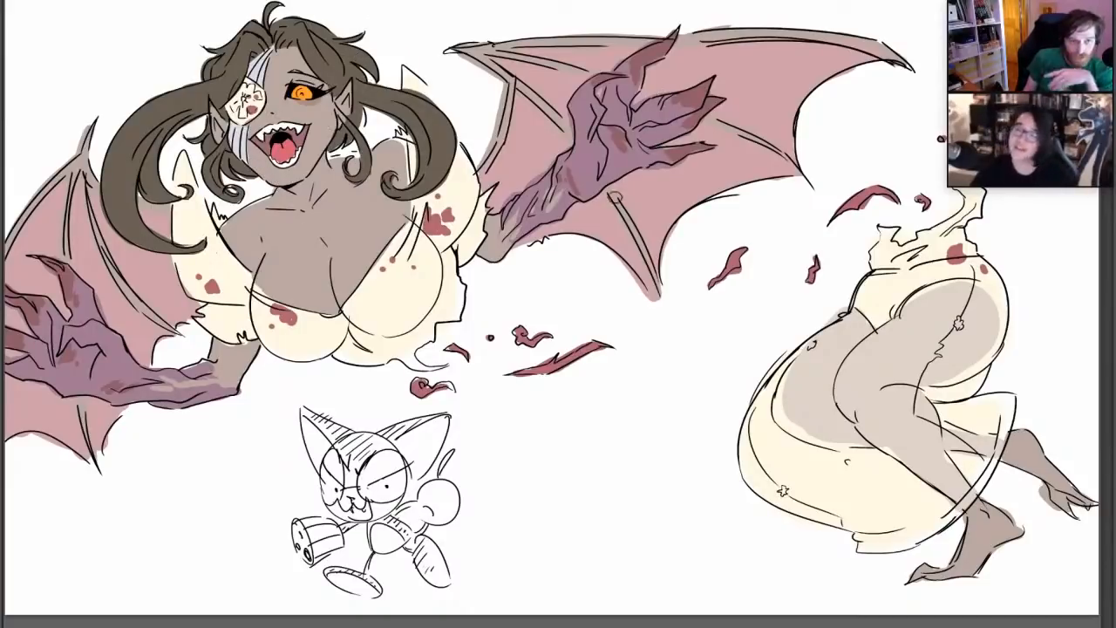
Adjust the brush and touch up the small gap between the neck and the curled lock beneath the ear
right_click(533, 209)
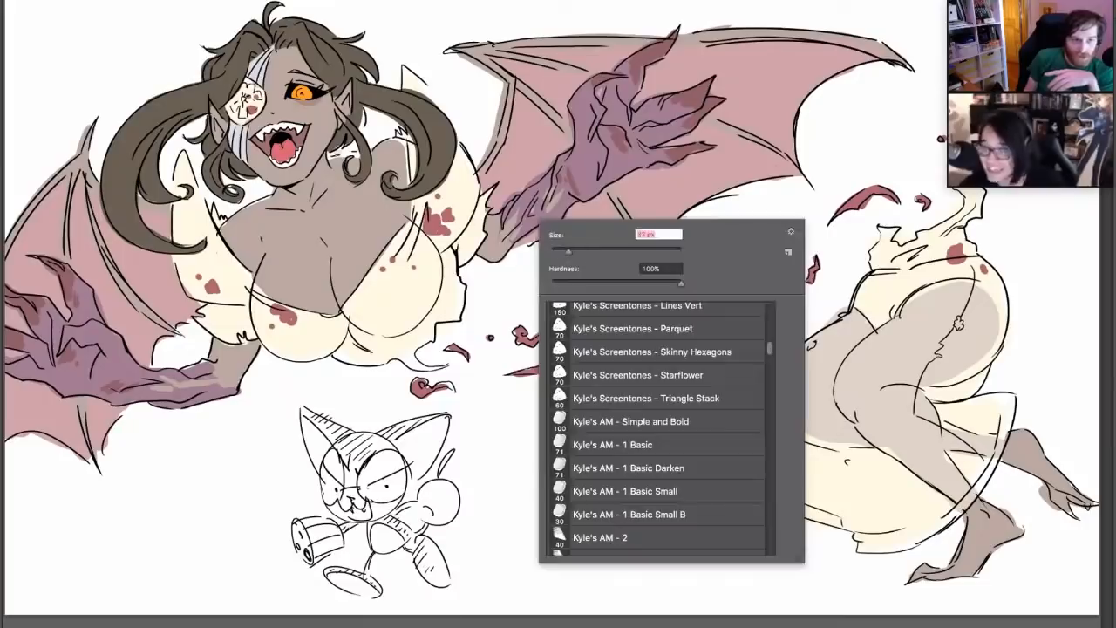
left_click(334, 157)
left_click_drag(333, 157, 355, 155)
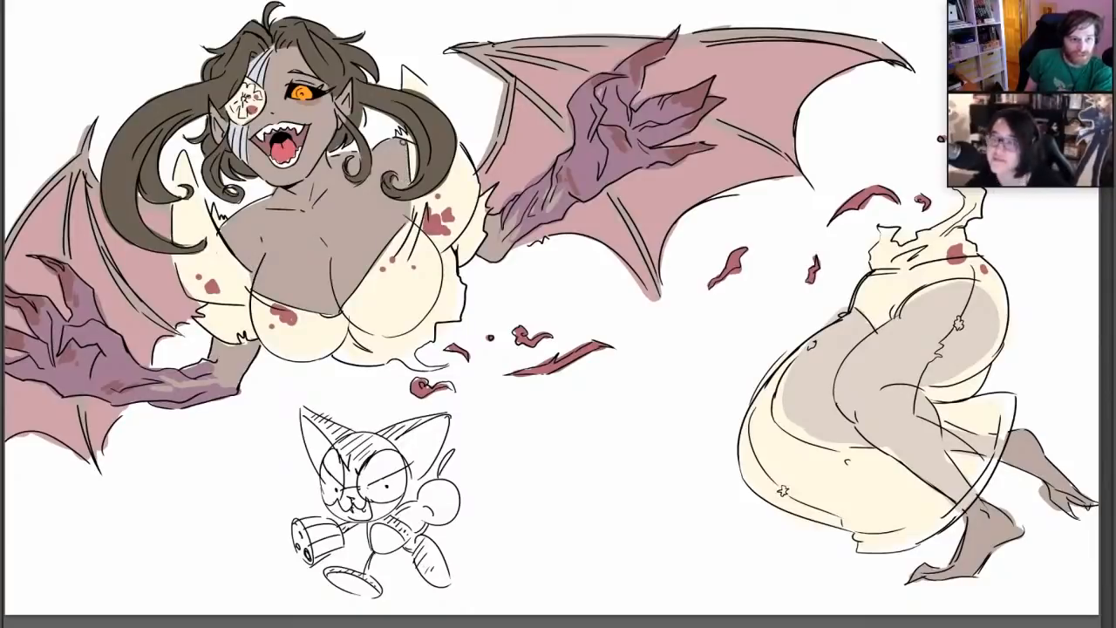
Pick a lighter pinkish skin tone and paint small highlights on both sides of the winged figure's chest
left_click(1, 369)
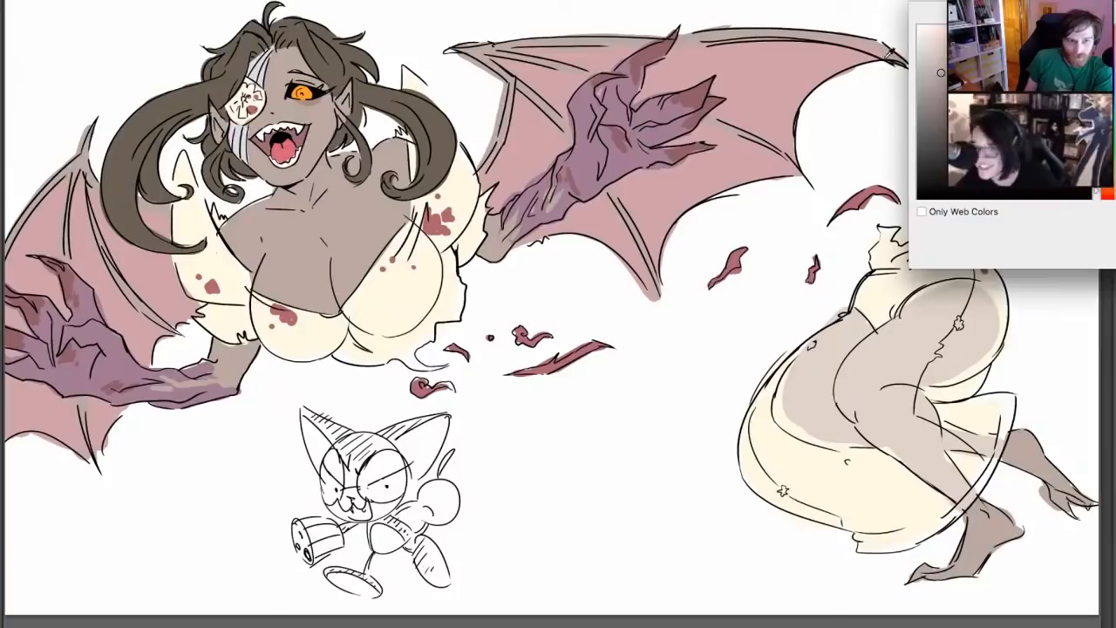
left_click(934, 54)
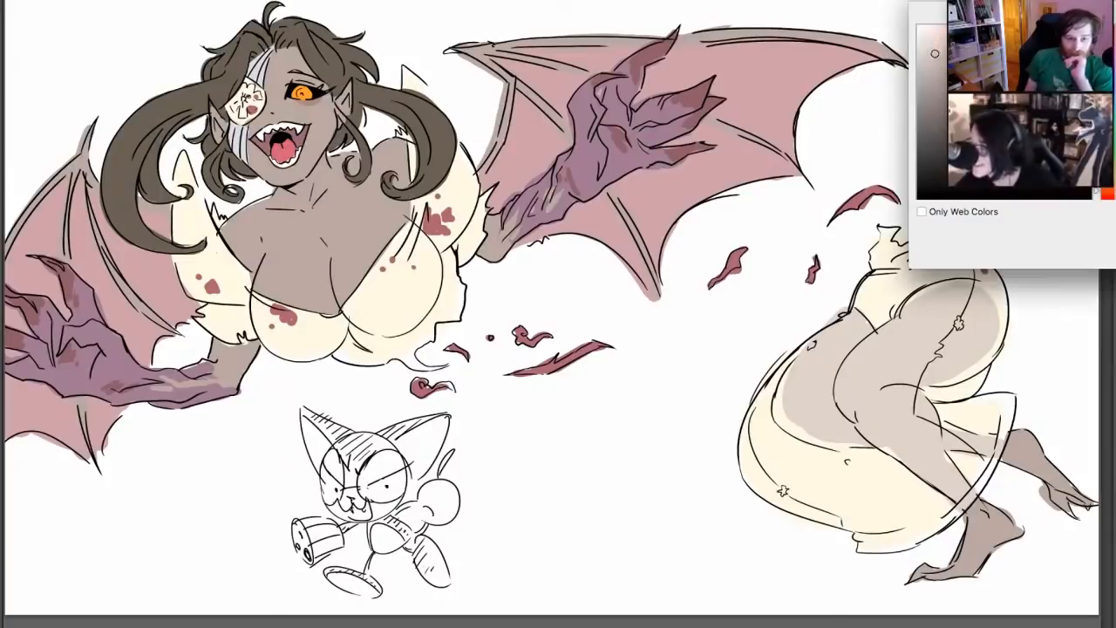
key("Return")
left_click_drag(273, 281, 271, 274)
left_click(278, 259)
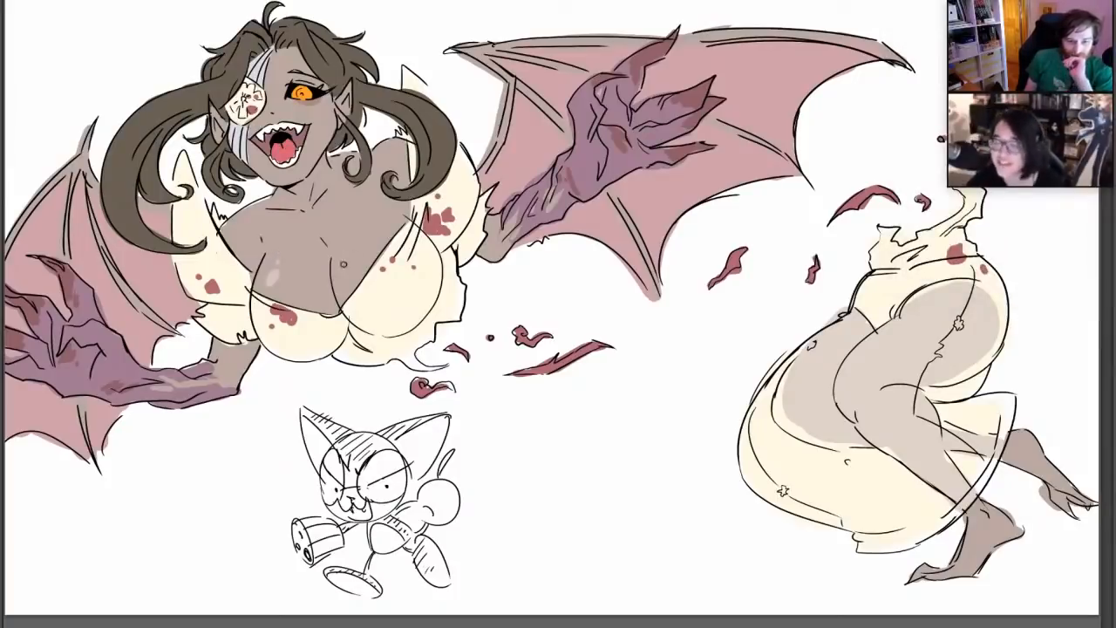
left_click_drag(344, 264, 343, 249)
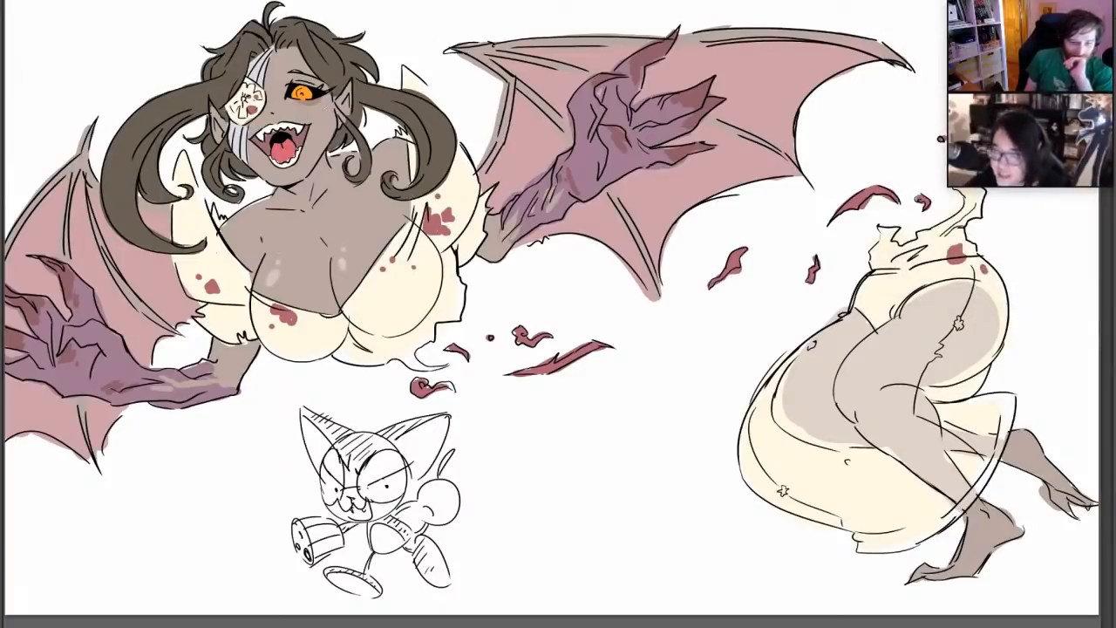
Pick a yellow and brighten the iris of the winged figure's orange eye
key("n")
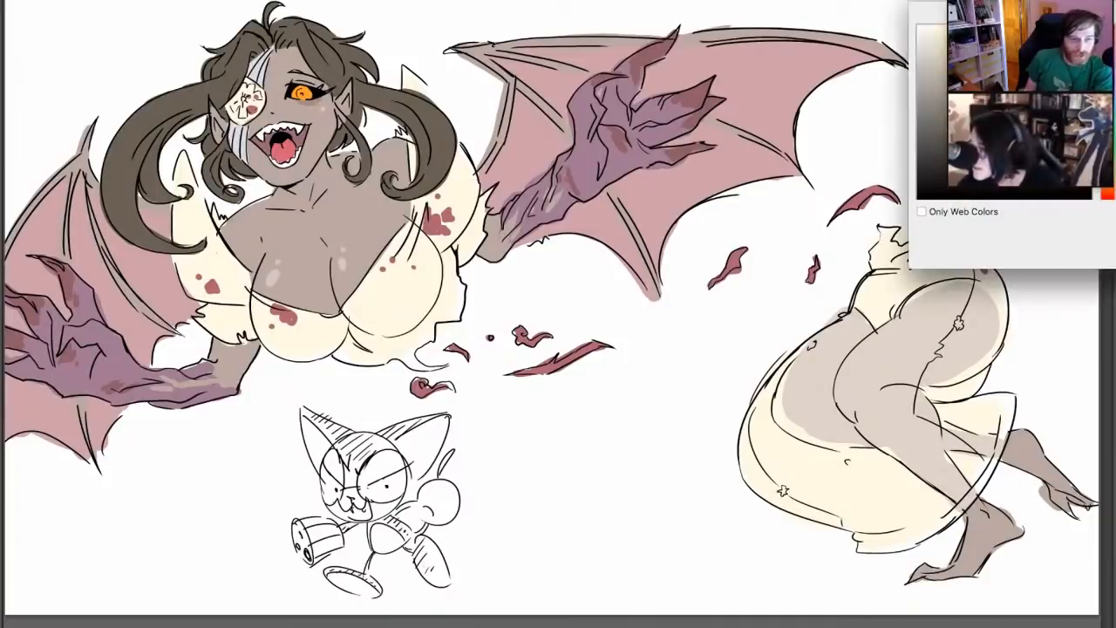
key("Return")
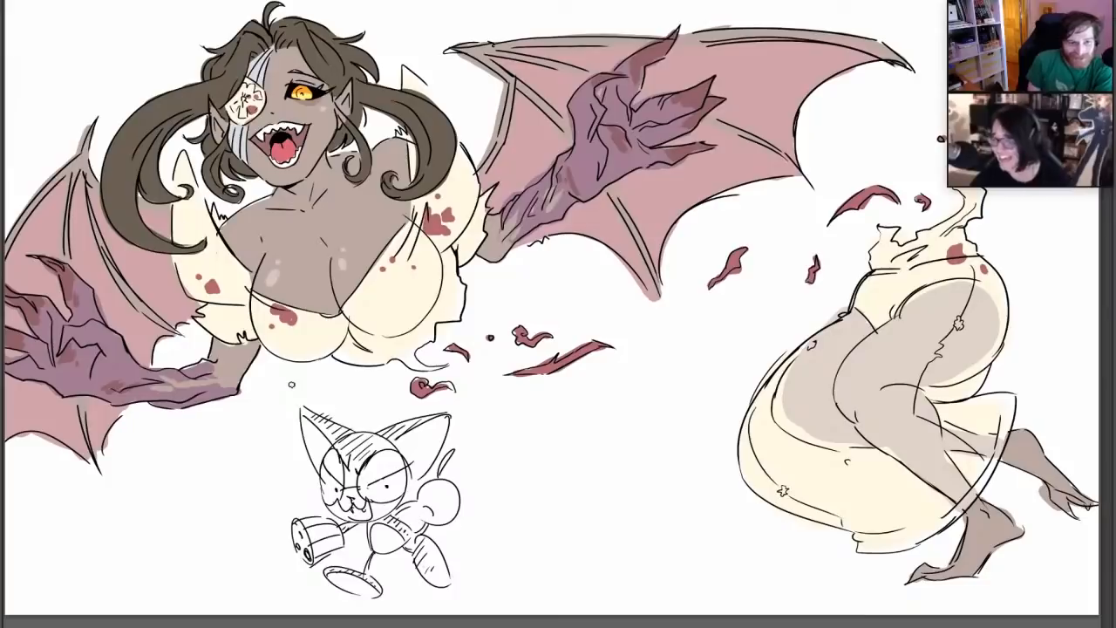
Pick a bright red and add accents to the deep red torn scraps between the two body halves
left_click(4, 355)
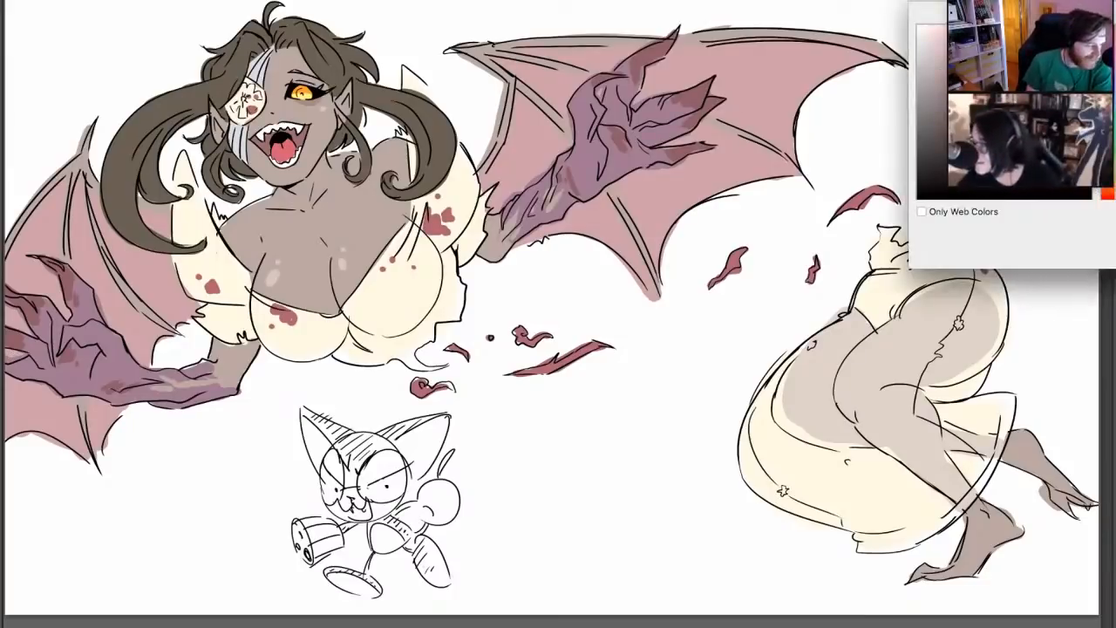
key("Return")
left_click(423, 385)
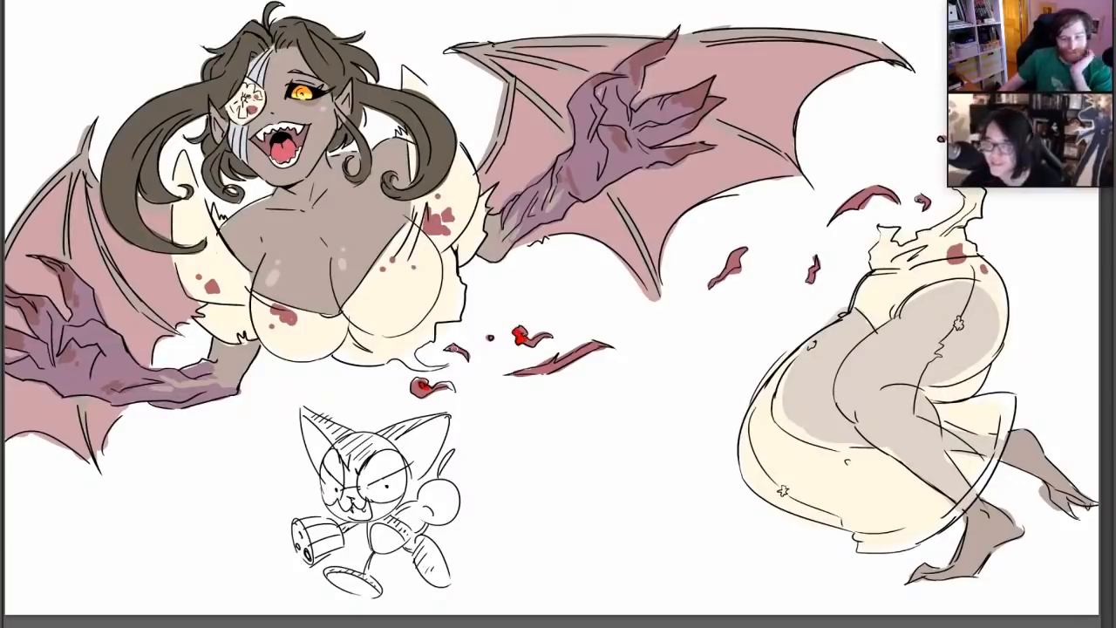
left_click(550, 366)
left_click(730, 270)
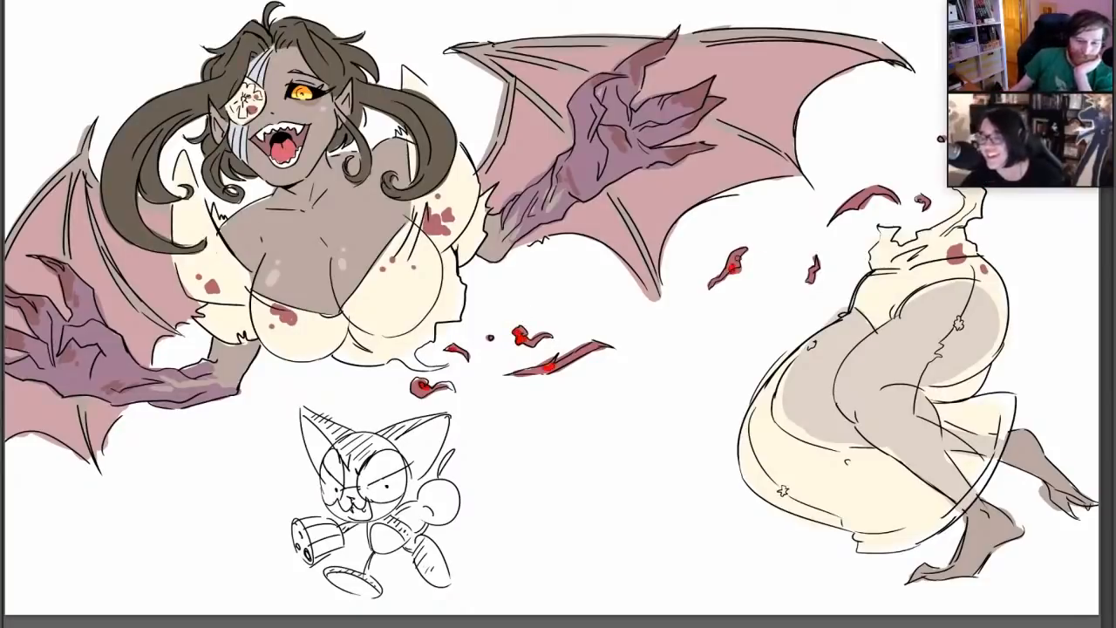
left_click(852, 204)
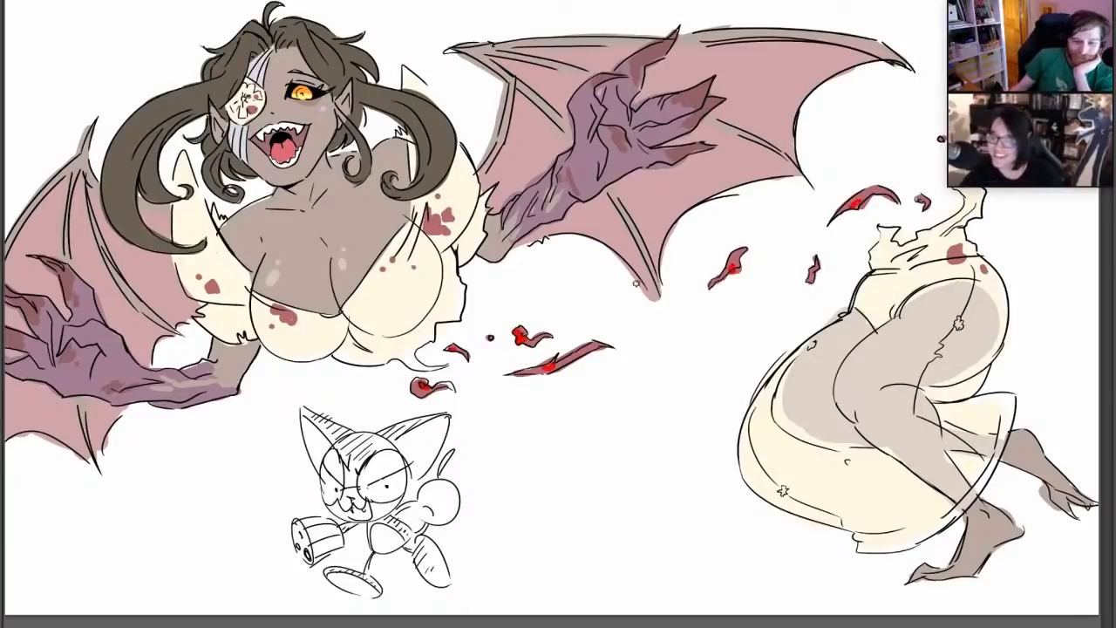
Dot small bright red droplets around the torn scraps and below the ragged upper dress, and brighten the tongue in red
left_click(663, 344)
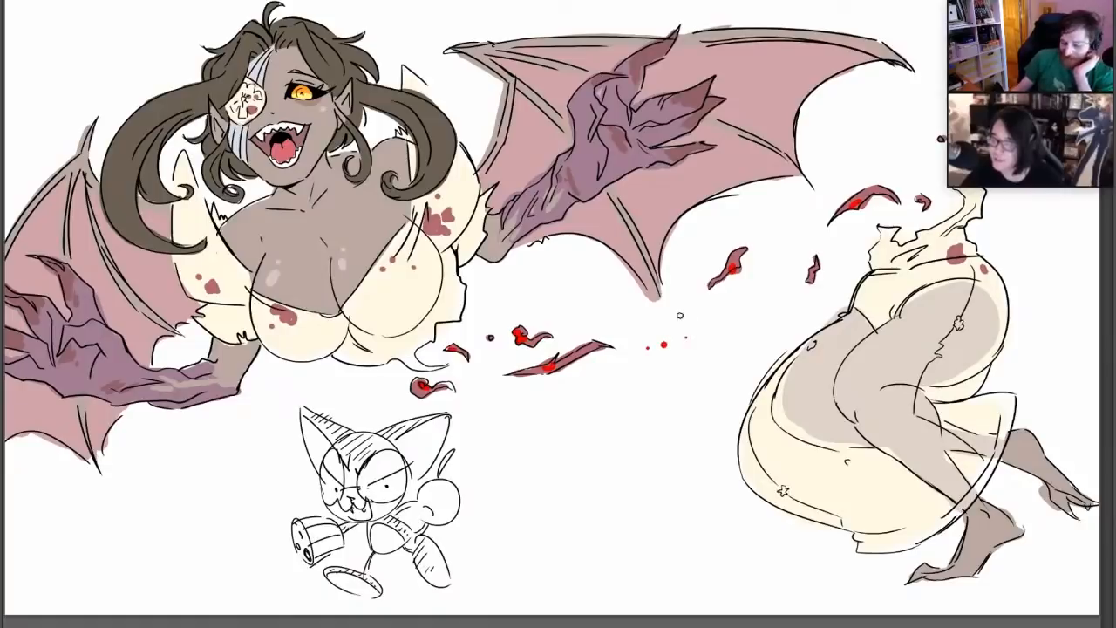
left_click(812, 234)
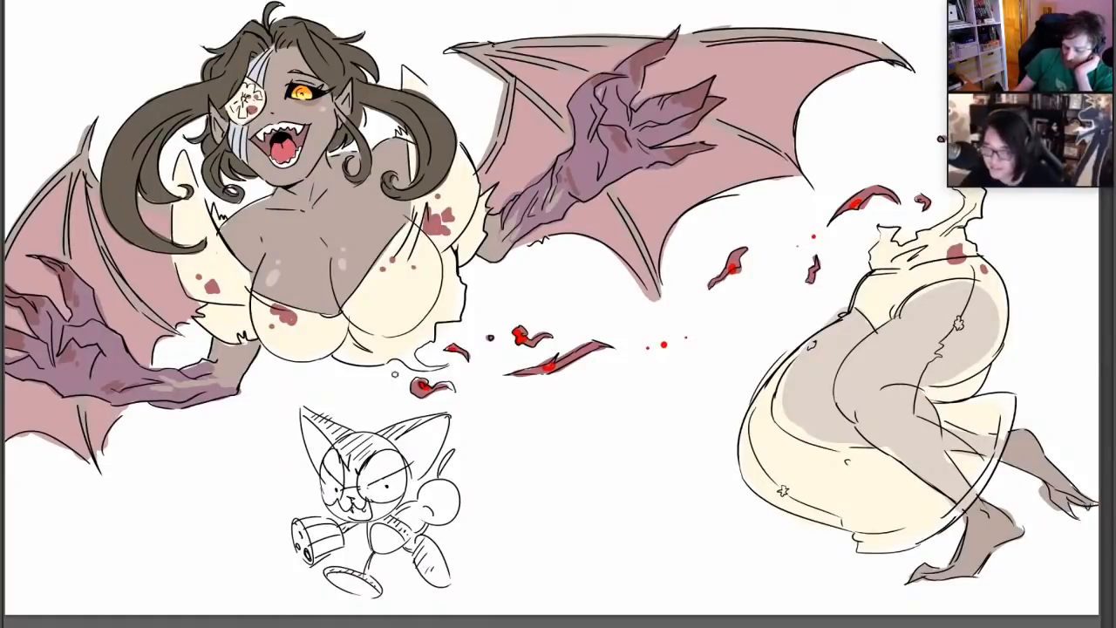
left_click(395, 375)
left_click(384, 371)
left_click(471, 312)
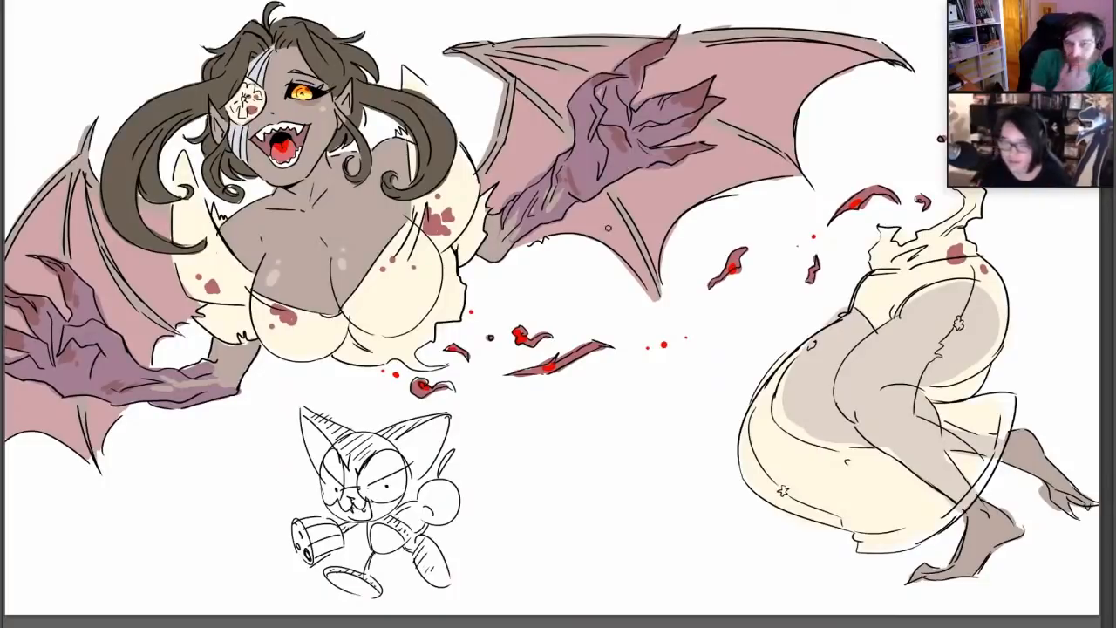
Paint bright red accents on the claw tips of both of the winged figure's hands
right_click(144, 391)
left_click_drag(144, 390, 161, 390)
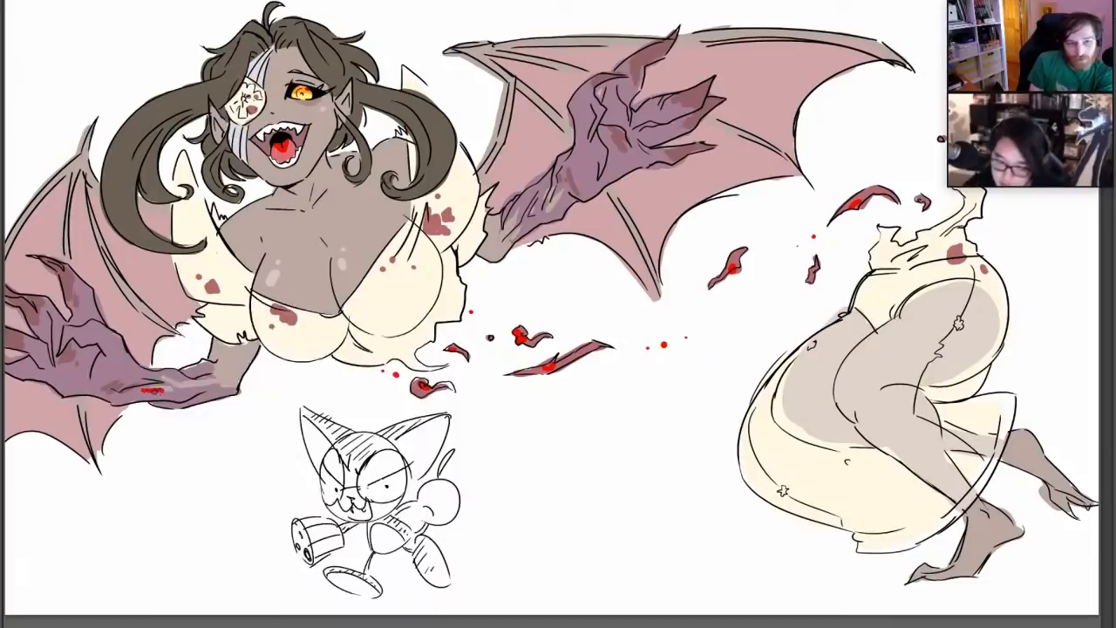
key("ctrl+z")
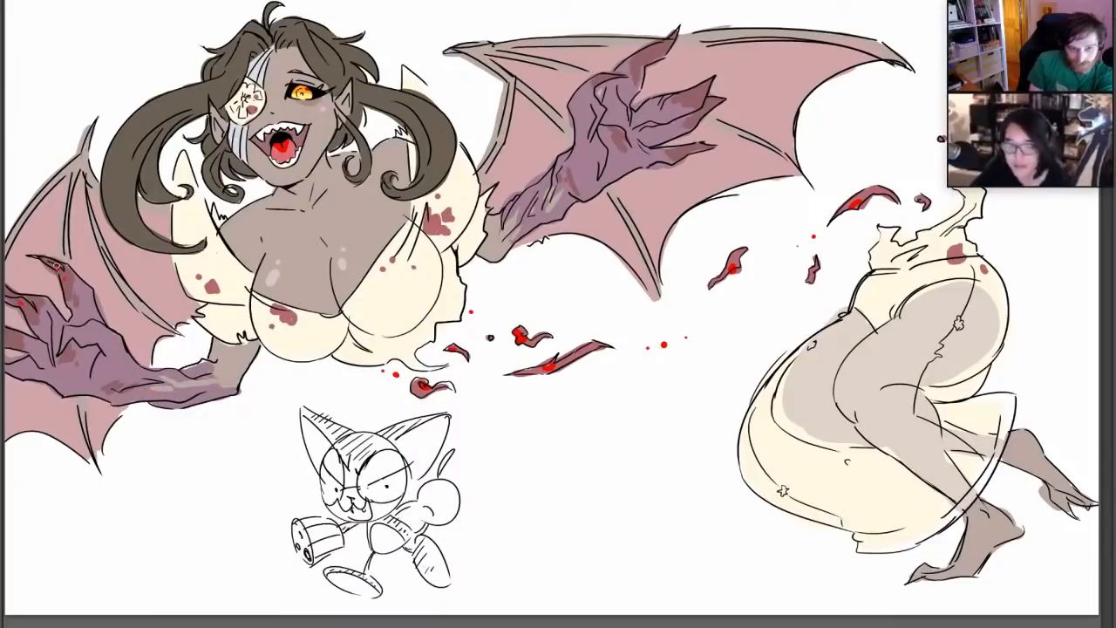
left_click_drag(700, 97, 713, 103)
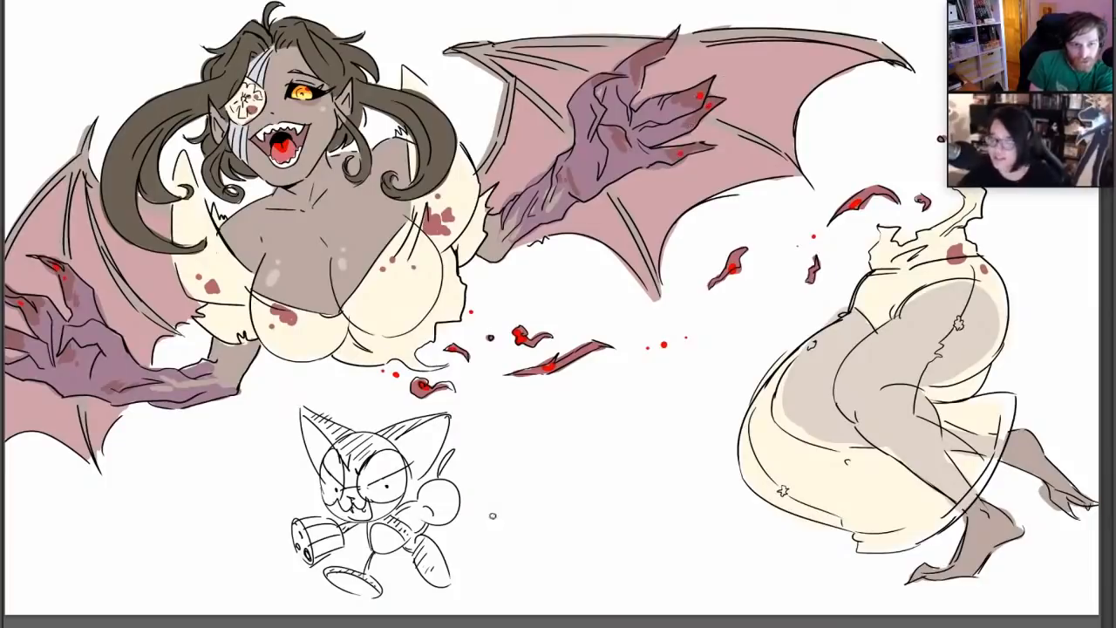
Hand-letter MANANANGGALMON in bright red on an upward slant beside the cat sketch and draw small hearts above it
mouse_move(474, 564)
left_mouse_down()
mouse_move(480, 533)
mouse_move(492, 563)
mouse_move(507, 558)
left_mouse_up()
mouse_move(494, 548)
left_mouse_down()
mouse_move(527, 518)
mouse_move(541, 541)
mouse_move(547, 505)
mouse_move(560, 532)
mouse_move(577, 529)
mouse_move(592, 497)
mouse_move(608, 522)
mouse_move(619, 493)
mouse_move(646, 495)
mouse_move(657, 465)
left_mouse_up()
mouse_move(657, 465)
left_mouse_down()
mouse_move(664, 509)
mouse_move(684, 479)
mouse_move(692, 489)
mouse_move(695, 452)
mouse_move(697, 474)
left_mouse_up()
left_click_drag(709, 494, 724, 431)
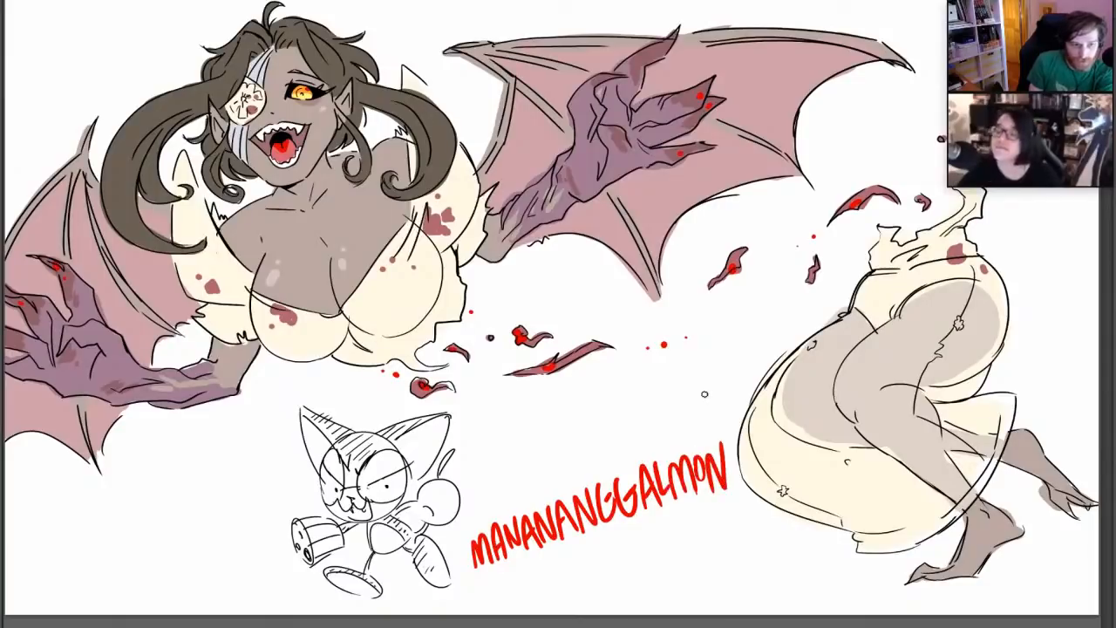
left_click_drag(528, 469, 538, 492)
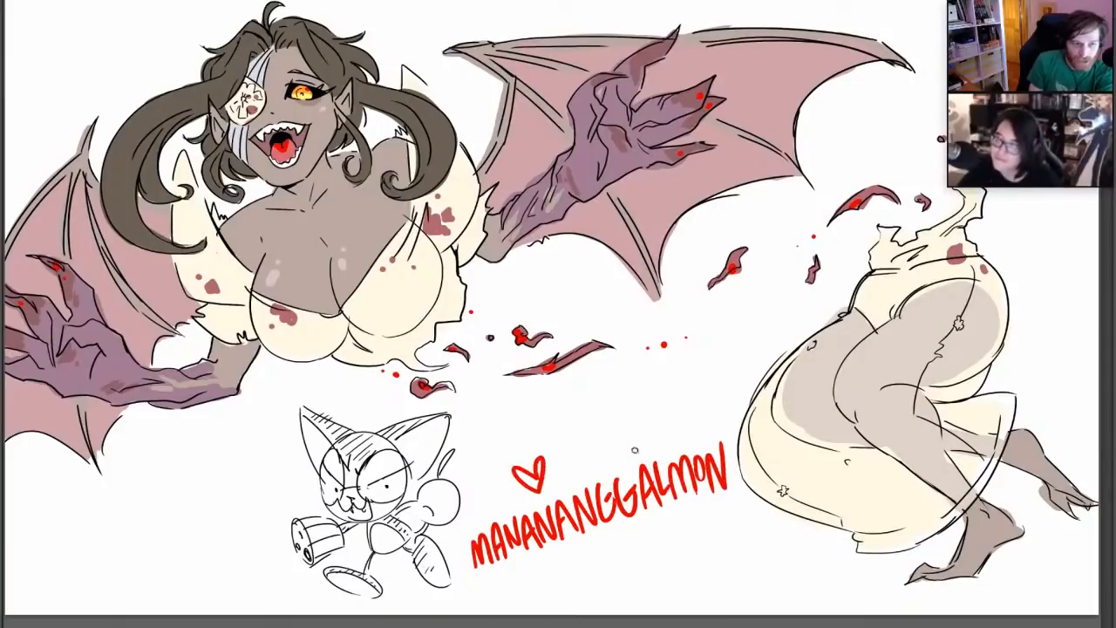
mouse_move(633, 434)
left_mouse_down()
mouse_move(656, 425)
mouse_move(644, 448)
left_mouse_up()
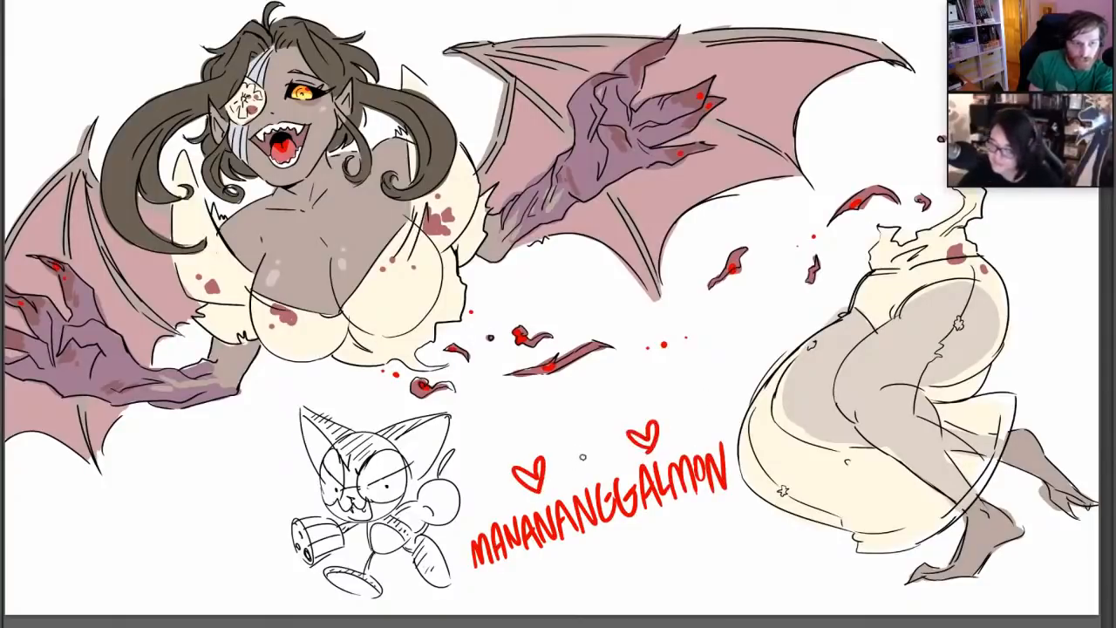
mouse_move(576, 455)
left_mouse_down()
mouse_move(547, 477)
mouse_move(624, 432)
mouse_move(623, 455)
mouse_move(589, 464)
mouse_move(600, 452)
left_mouse_up()
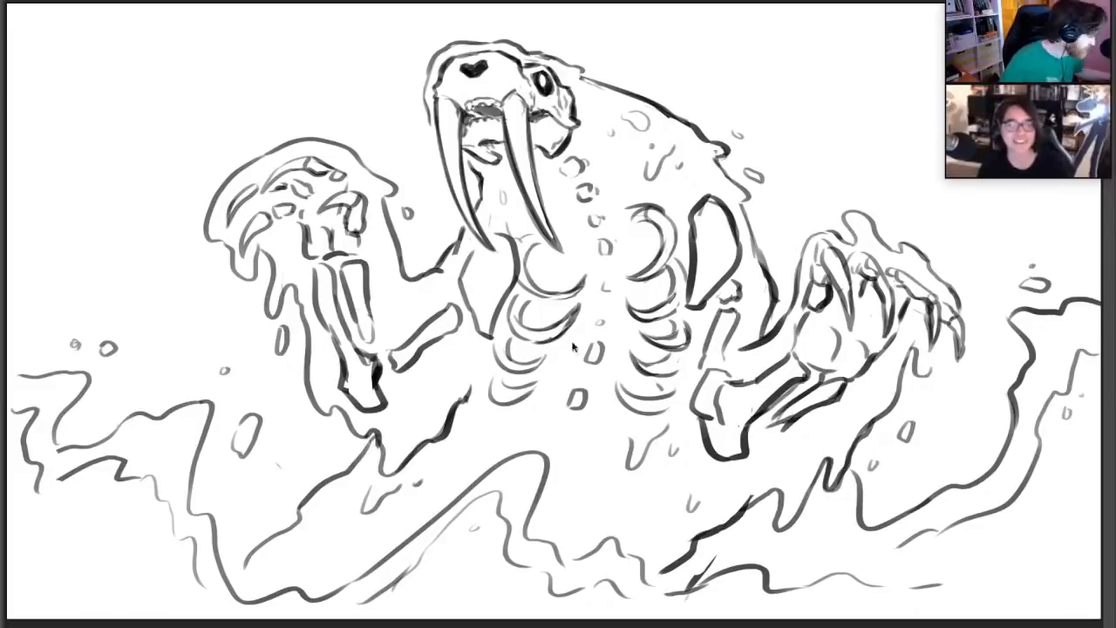
Clear the walrus sketch from the canvas and rough out a rounded head with two curved visor lines across it
key("Delete")
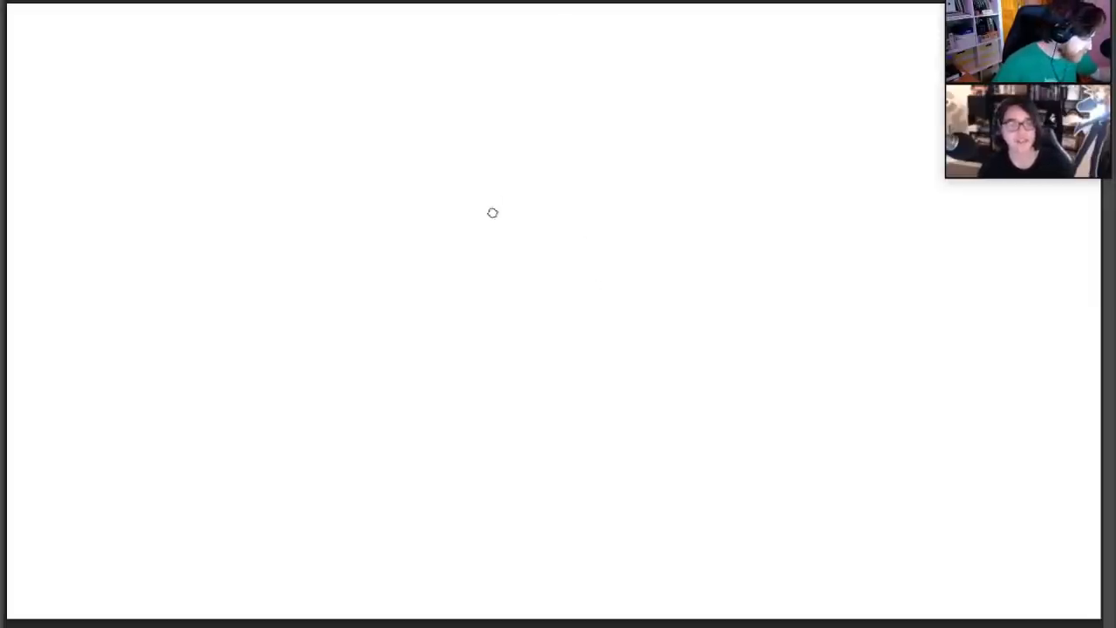
mouse_move(493, 241)
left_mouse_down()
mouse_move(500, 180)
mouse_move(576, 183)
mouse_move(576, 234)
left_mouse_up()
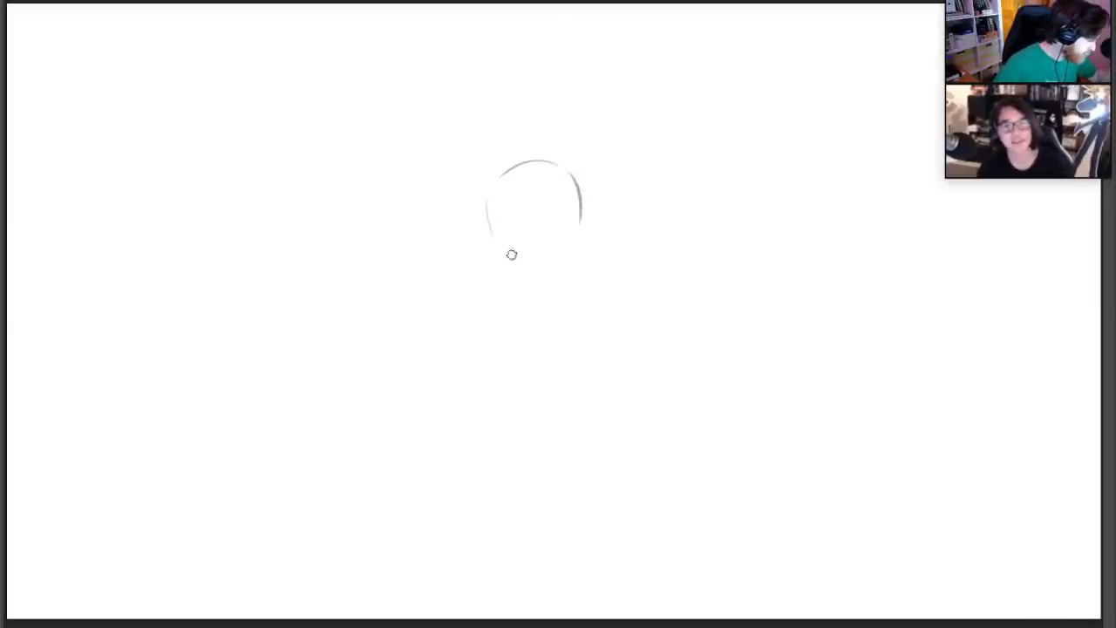
mouse_move(512, 254)
left_mouse_down()
mouse_move(548, 259)
mouse_move(578, 192)
left_mouse_up()
mouse_move(498, 177)
left_mouse_down()
mouse_move(499, 241)
mouse_move(568, 192)
left_mouse_up()
left_click_drag(497, 225, 577, 212)
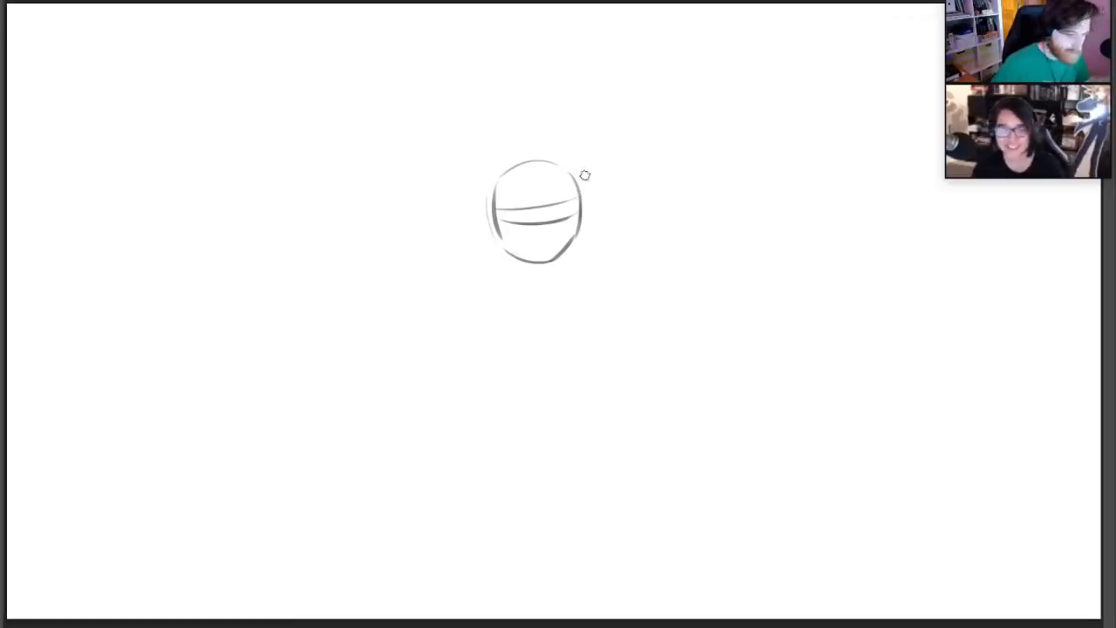
Sketch the neck, sloping shoulders and rounded chest beneath the head
mouse_move(531, 261)
left_mouse_down()
mouse_move(572, 264)
mouse_move(500, 287)
left_mouse_up()
left_click_drag(589, 246, 620, 296)
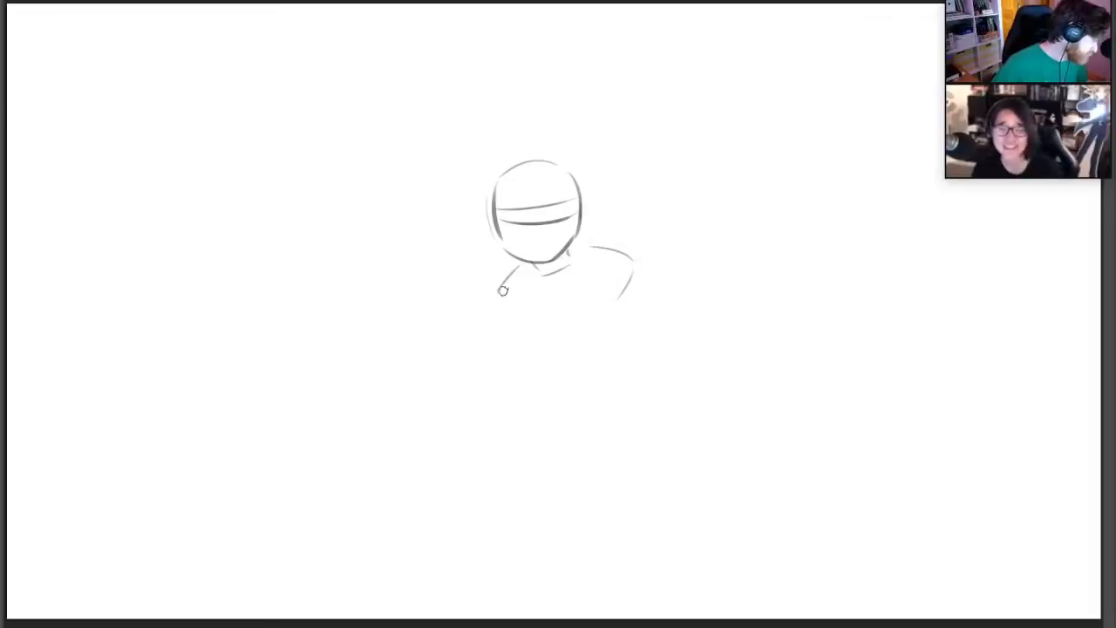
mouse_move(508, 293)
left_mouse_down()
mouse_move(512, 319)
mouse_move(601, 340)
mouse_move(528, 327)
left_mouse_up()
left_click_drag(631, 277, 627, 307)
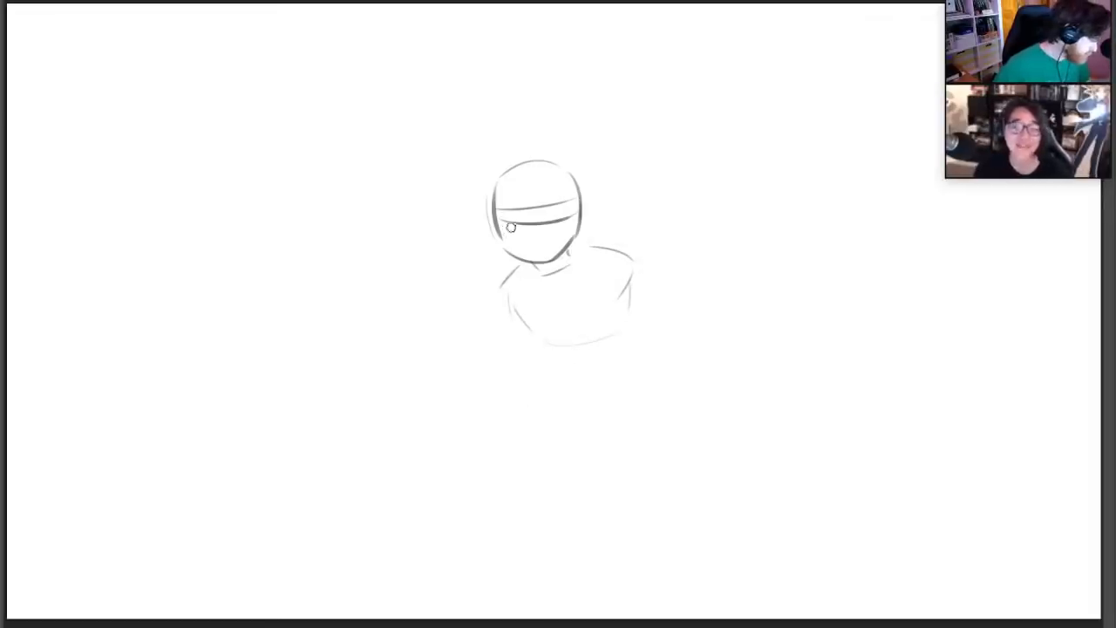
Redraw the visor's lower line with a deeper curve, add a short vertical slit below it, and erase the old jaw lines
left_click_drag(506, 221, 577, 214)
key("e")
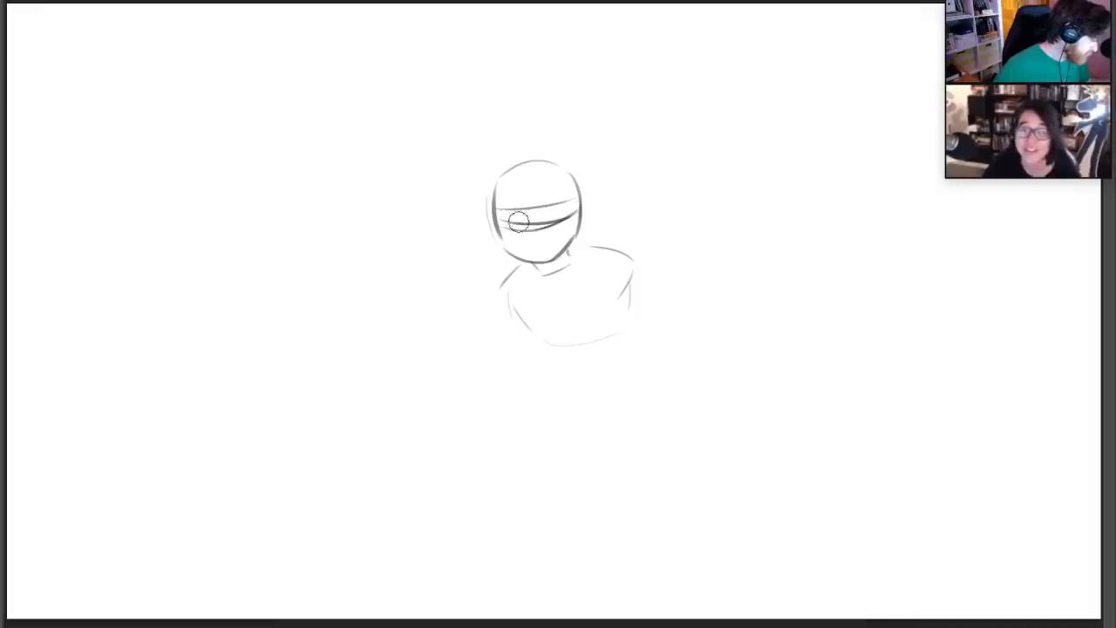
mouse_move(507, 222)
left_mouse_down()
mouse_move(578, 205)
mouse_move(543, 217)
mouse_move(541, 259)
mouse_move(530, 252)
mouse_move(558, 244)
mouse_move(579, 216)
left_mouse_up()
key("b")
key("e")
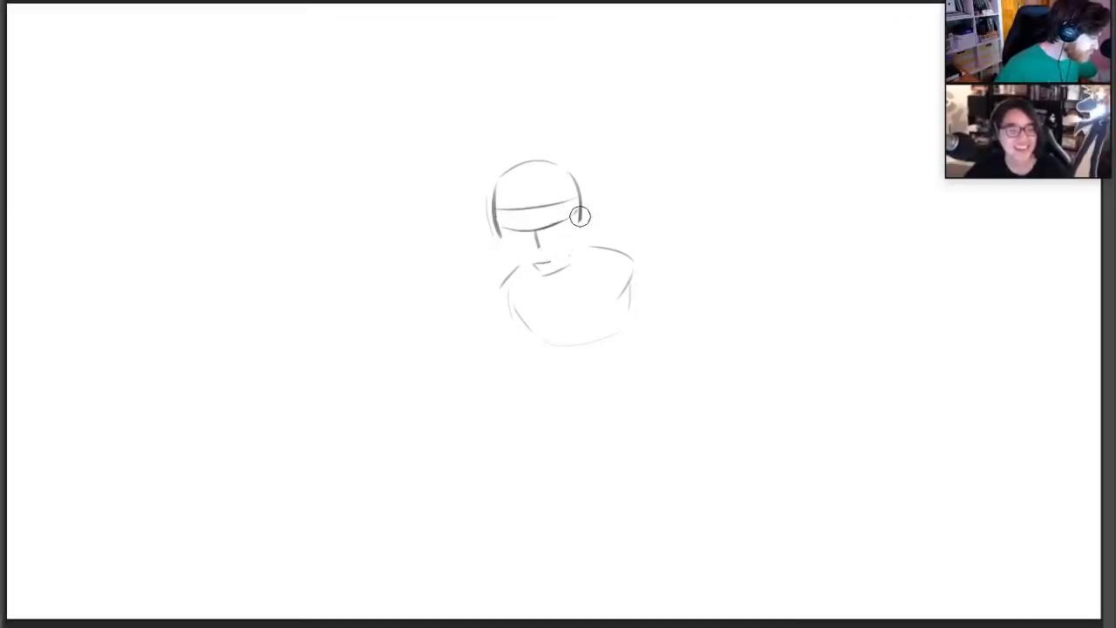
Redraw the helmet's side edge beside the raised-arm shoulder as a darker straight line down to the jaw, undoing unwanted strokes
key("b")
left_click_drag(495, 190, 499, 258)
key("ctrl+z")
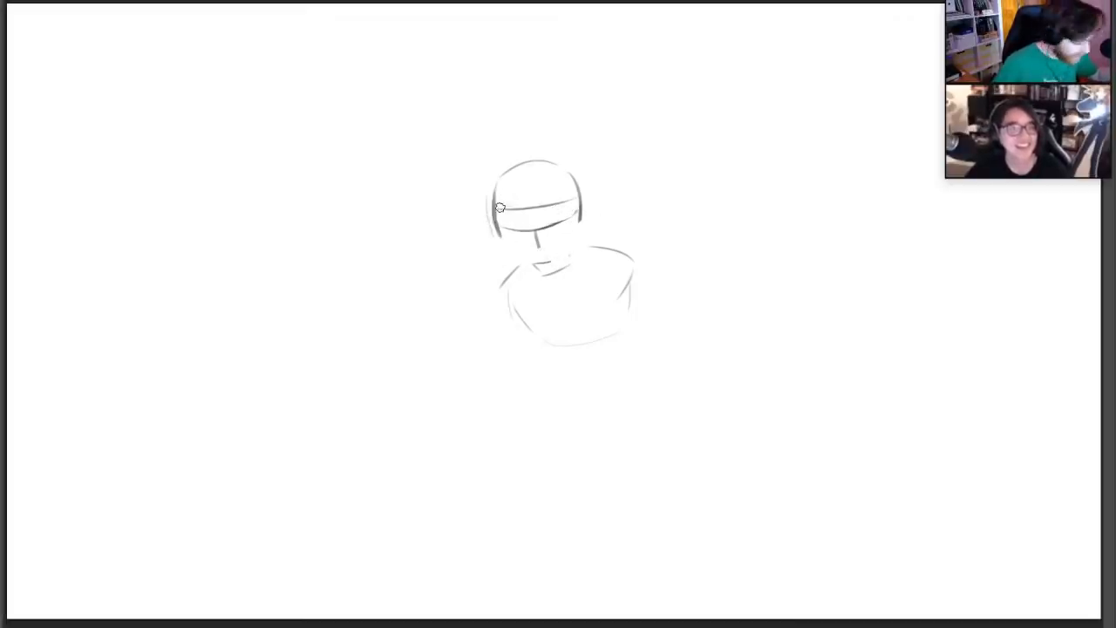
left_click_drag(495, 192, 499, 251)
key("ctrl+z")
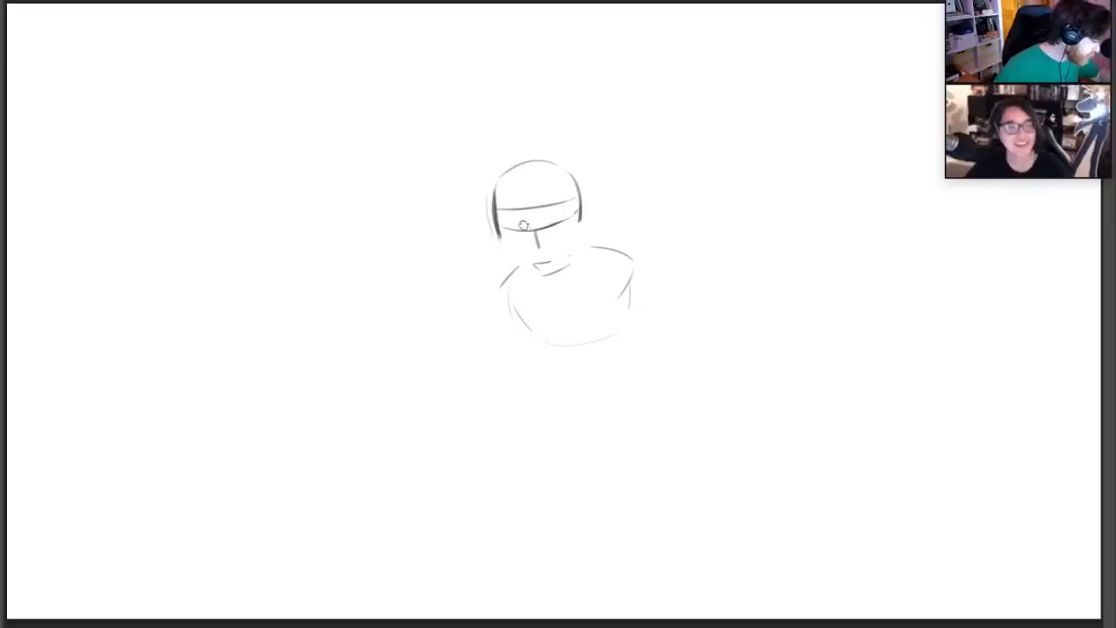
mouse_move(496, 209)
left_mouse_down()
mouse_move(500, 258)
mouse_move(567, 244)
left_mouse_up()
key("ctrl+z")
Redraw the helmet's curved lower rim until it fits, and join it to the opposite side with an angled edge
left_click_drag(501, 253, 570, 246)
key("ctrl+z")
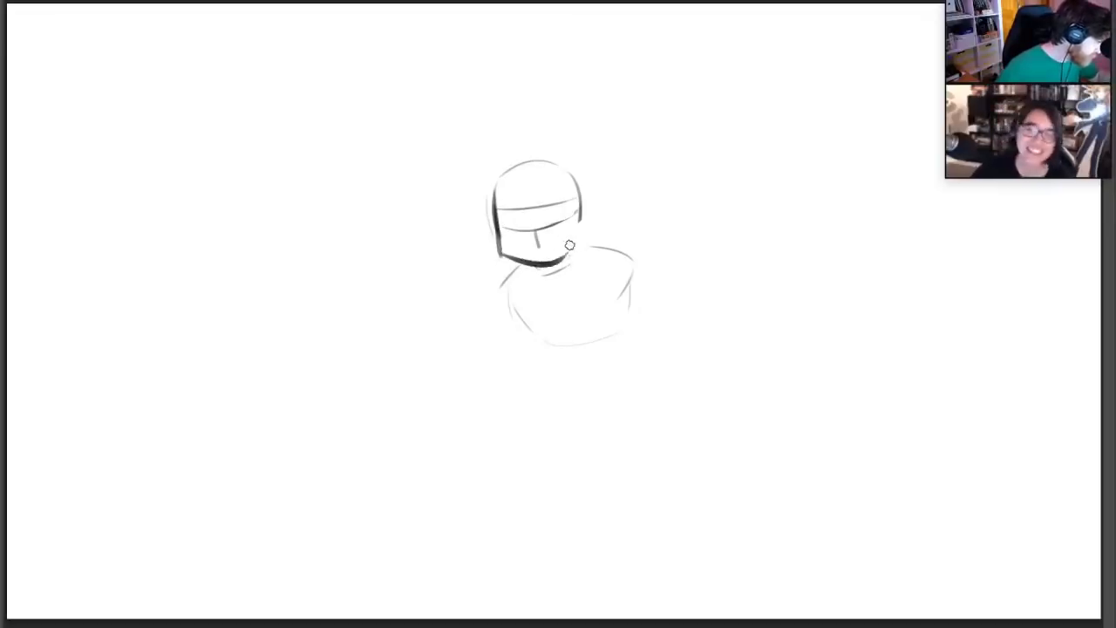
key("ctrl+z")
left_click_drag(500, 255, 573, 251)
key("ctrl+z")
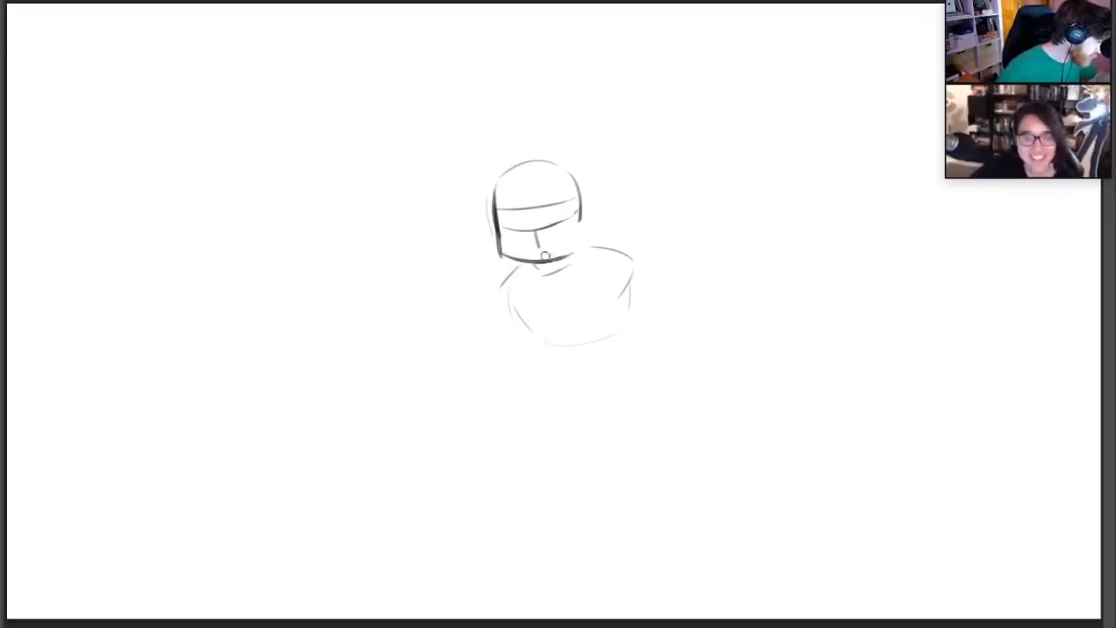
key("ctrl+z")
mouse_move(499, 255)
left_mouse_down()
mouse_move(566, 252)
mouse_move(591, 232)
left_mouse_up()
left_click_drag(582, 190, 590, 236)
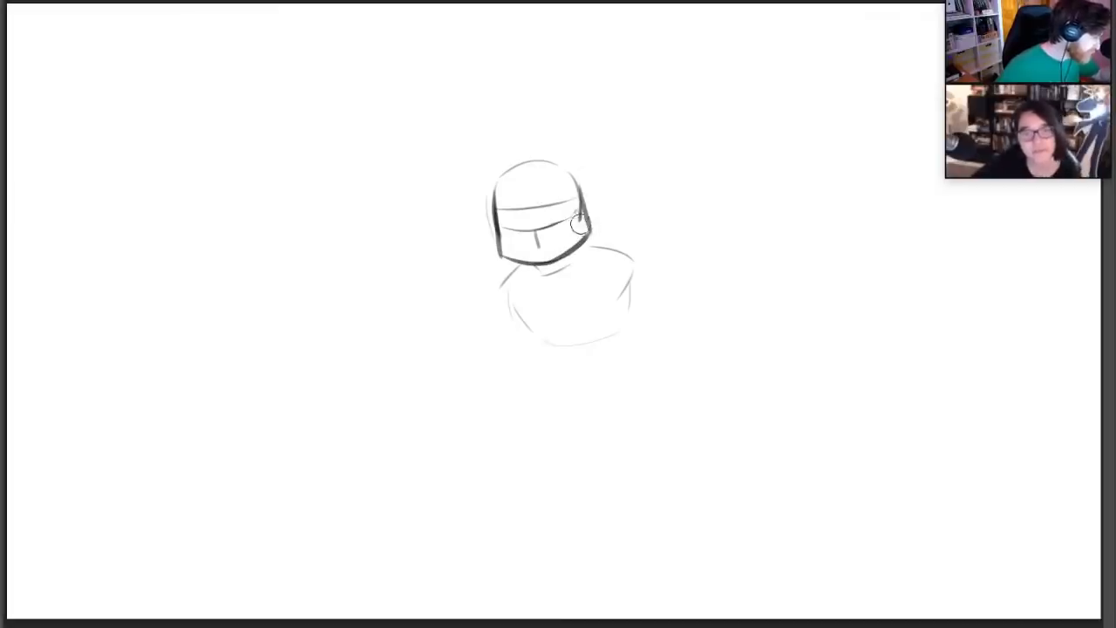
Clean up the stray lines around the helmet and retrace its left side edge down to the rim
key("ctrl+z")
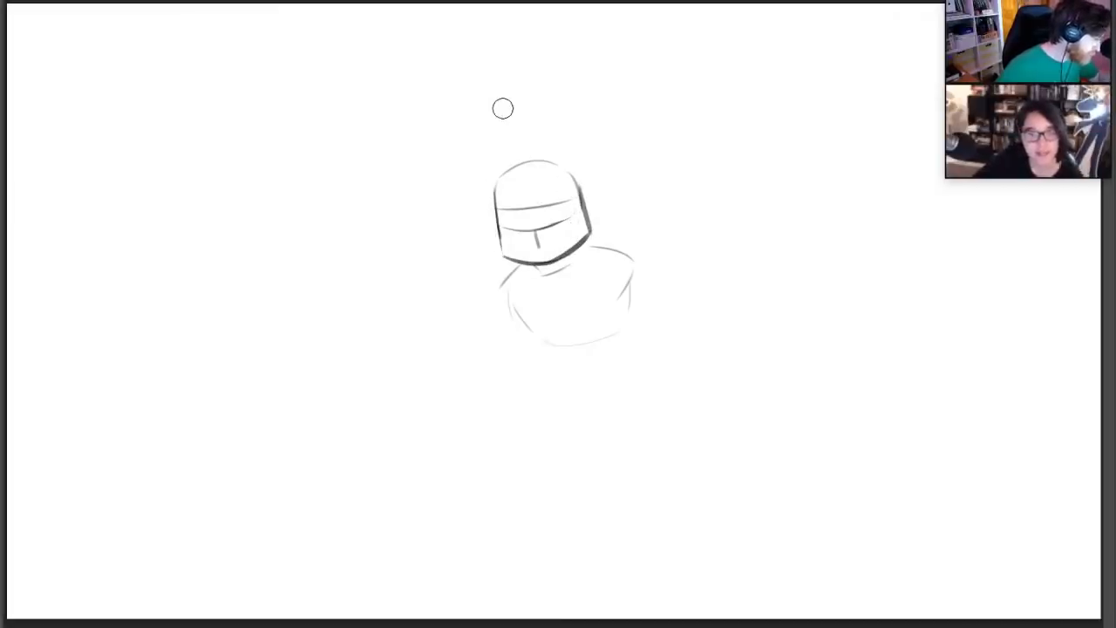
left_click_drag(504, 253, 503, 197)
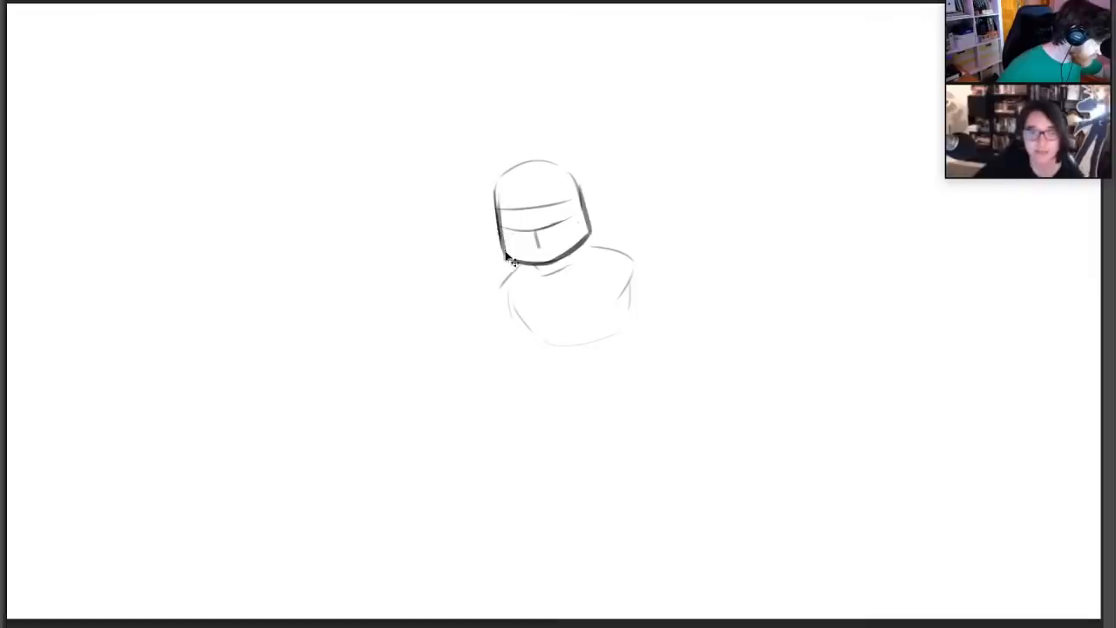
key("ctrl+z")
Redraw the helmet's domed top as one darker arc joining both side edges, undoing the unwanted attempts
mouse_move(504, 254)
left_mouse_down()
mouse_move(503, 186)
mouse_move(536, 162)
mouse_move(556, 163)
left_mouse_up()
key("ctrl+z")
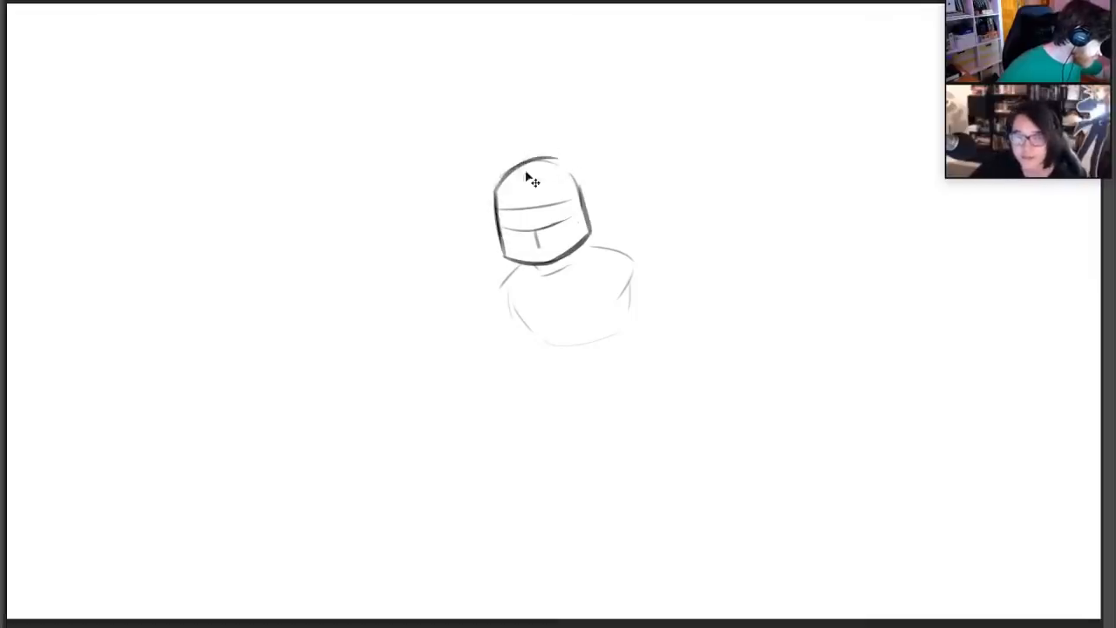
key("ctrl+z")
left_click_drag(494, 193, 584, 196)
key("ctrl+z")
left_click_drag(495, 193, 578, 189)
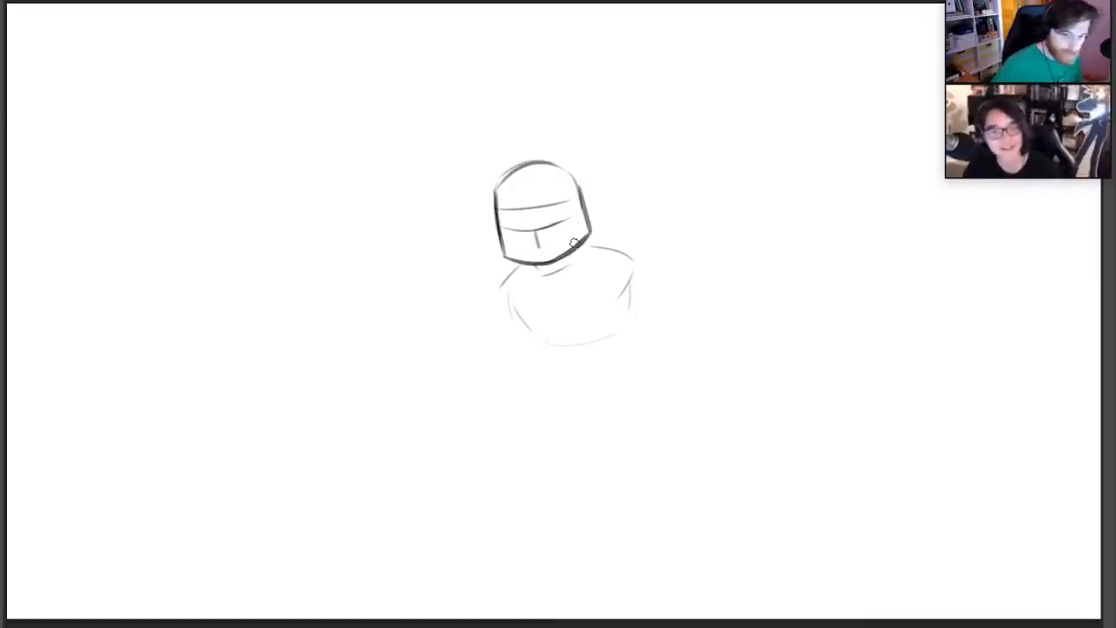
Sketch rounded shoulder pads on both sides of the armoured figure's chest
left_click_drag(489, 287, 482, 301)
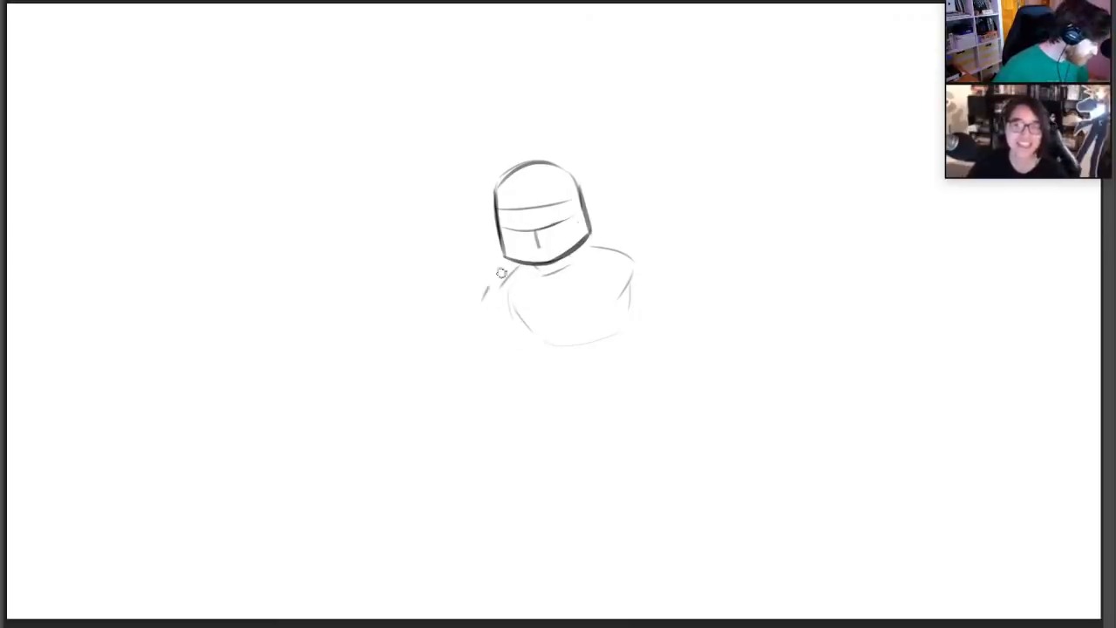
mouse_move(522, 266)
left_mouse_down()
mouse_move(487, 294)
mouse_move(480, 319)
left_mouse_up()
mouse_move(592, 249)
left_mouse_down()
mouse_move(652, 256)
mouse_move(660, 280)
left_mouse_up()
Sketch the figure's waist sides, a curved belt band and the pelvis below the chest
left_click_drag(546, 353, 540, 385)
left_click_drag(637, 338, 634, 375)
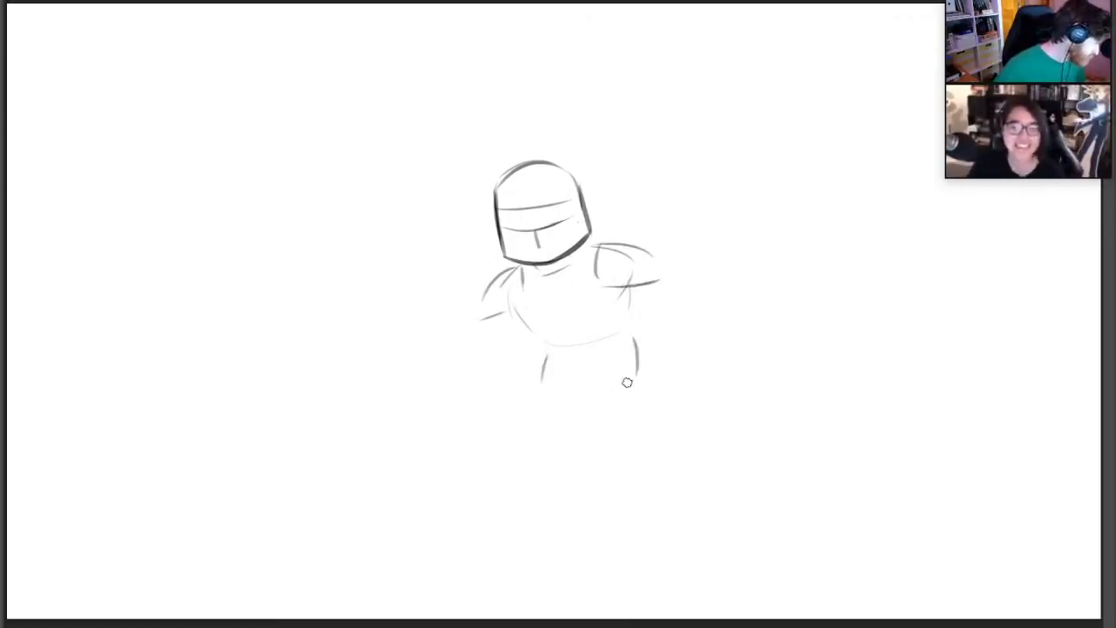
mouse_move(545, 387)
left_mouse_down()
mouse_move(576, 386)
mouse_move(633, 349)
left_mouse_up()
left_click_drag(547, 364, 635, 358)
mouse_move(543, 387)
left_mouse_down()
mouse_move(560, 401)
mouse_move(637, 376)
left_mouse_up()
Sketch both legs in a wide stance, with thighs, lower legs and simple feet
mouse_move(536, 394)
left_mouse_down()
mouse_move(485, 475)
mouse_move(573, 429)
mouse_move(637, 478)
left_mouse_up()
mouse_move(643, 380)
left_mouse_down()
mouse_move(669, 467)
mouse_move(723, 523)
left_mouse_up()
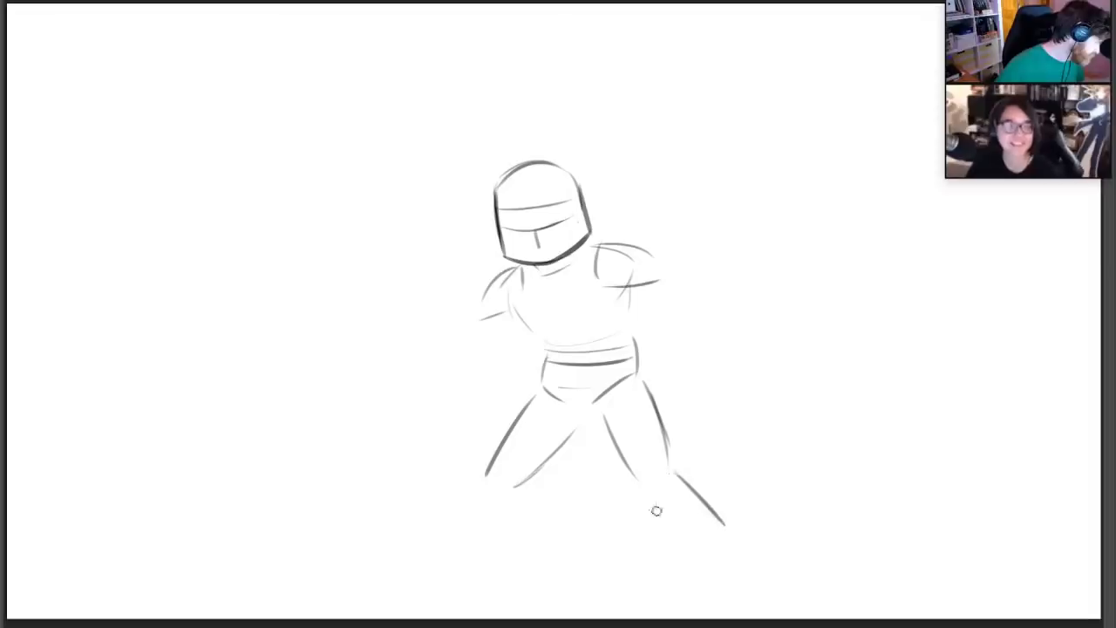
left_click_drag(648, 499, 675, 551)
left_click_drag(712, 506, 743, 558)
mouse_move(481, 489)
left_mouse_down()
mouse_move(464, 571)
mouse_move(511, 558)
mouse_move(451, 590)
mouse_move(485, 596)
left_mouse_up()
mouse_move(671, 542)
left_mouse_down()
mouse_move(693, 573)
mouse_move(749, 578)
left_mouse_up()
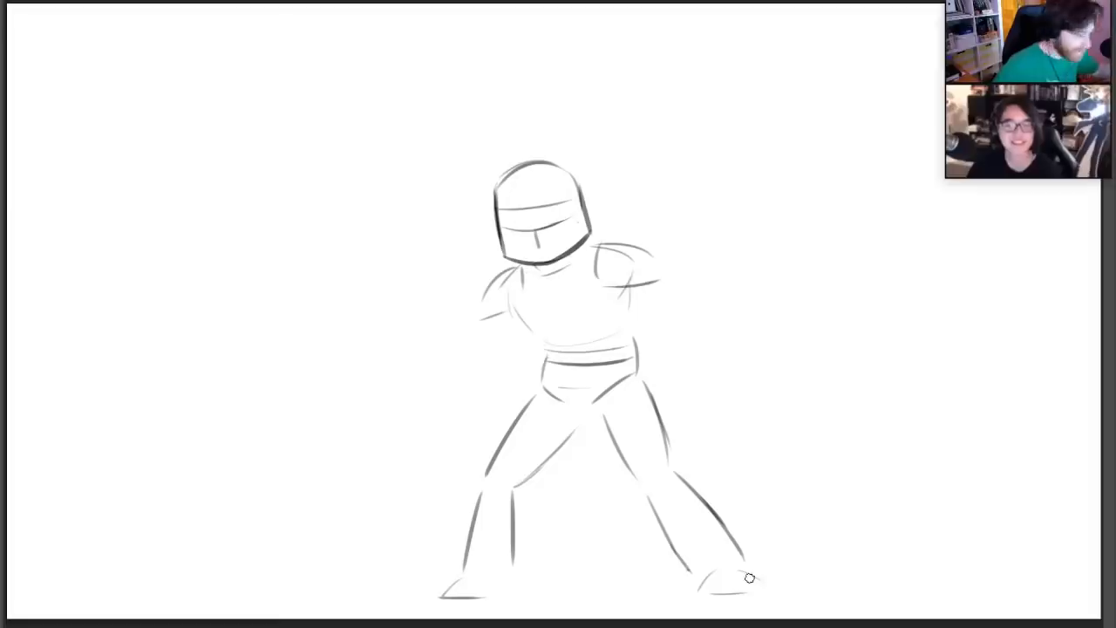
Draw a tall thin stalk rising from the helmet's dome, topped with two leaf-shaped tips
left_click_drag(520, 186, 525, 100)
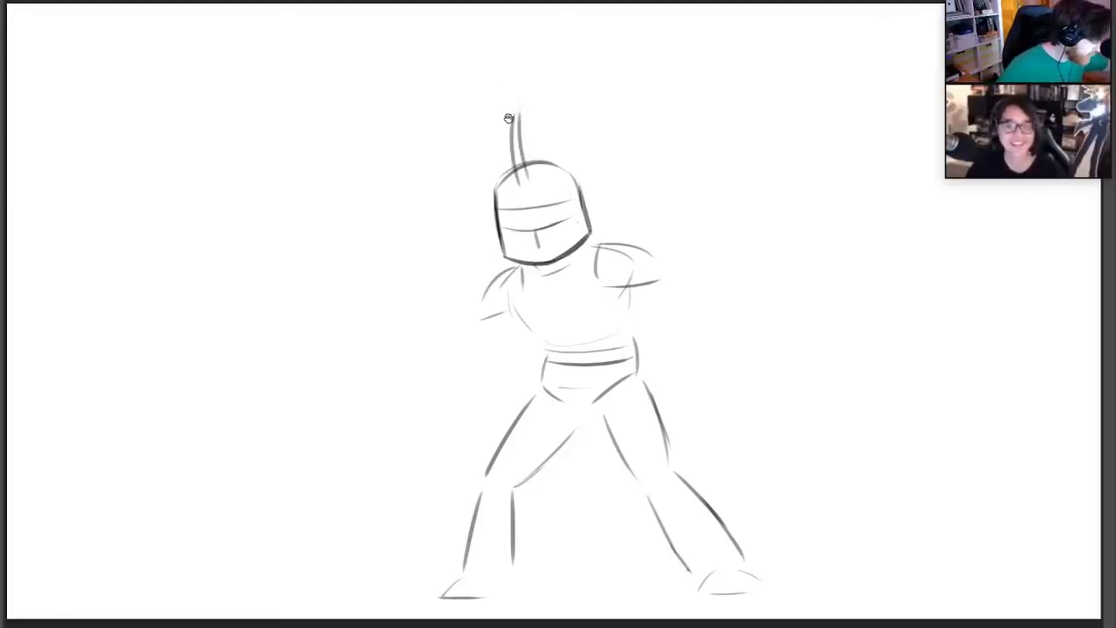
mouse_move(512, 106)
left_mouse_down()
mouse_move(484, 124)
mouse_move(532, 102)
mouse_move(551, 116)
mouse_move(543, 123)
left_mouse_up()
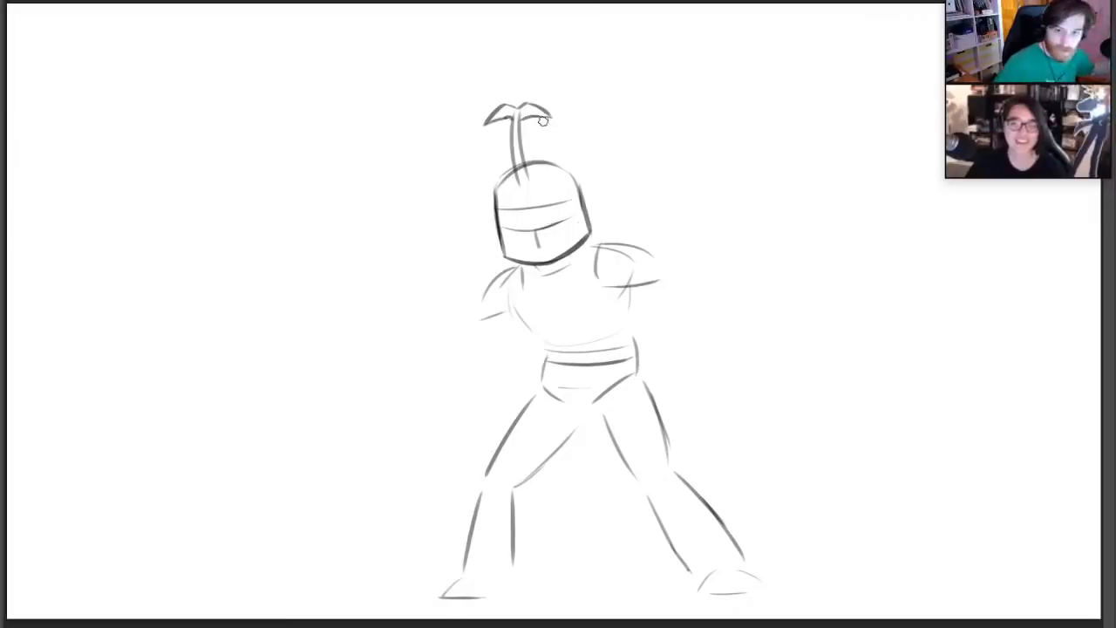
left_click_drag(531, 186, 539, 116)
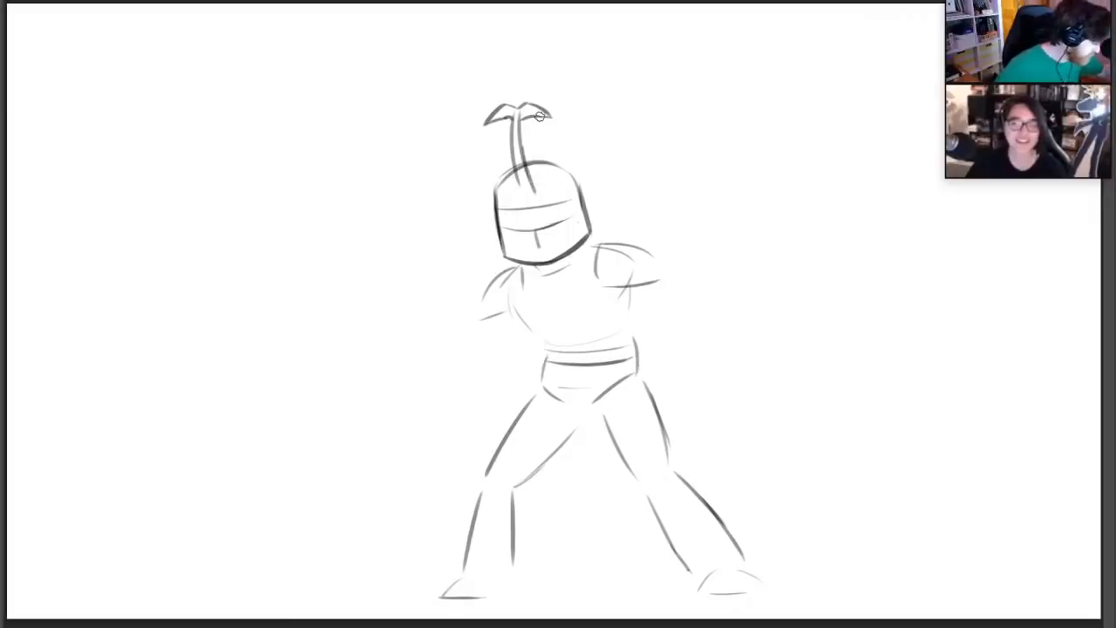
Sketch the upper arm, the bent forearm and a raised fist beside the narrower shoulder pad
left_click_drag(485, 318, 466, 345)
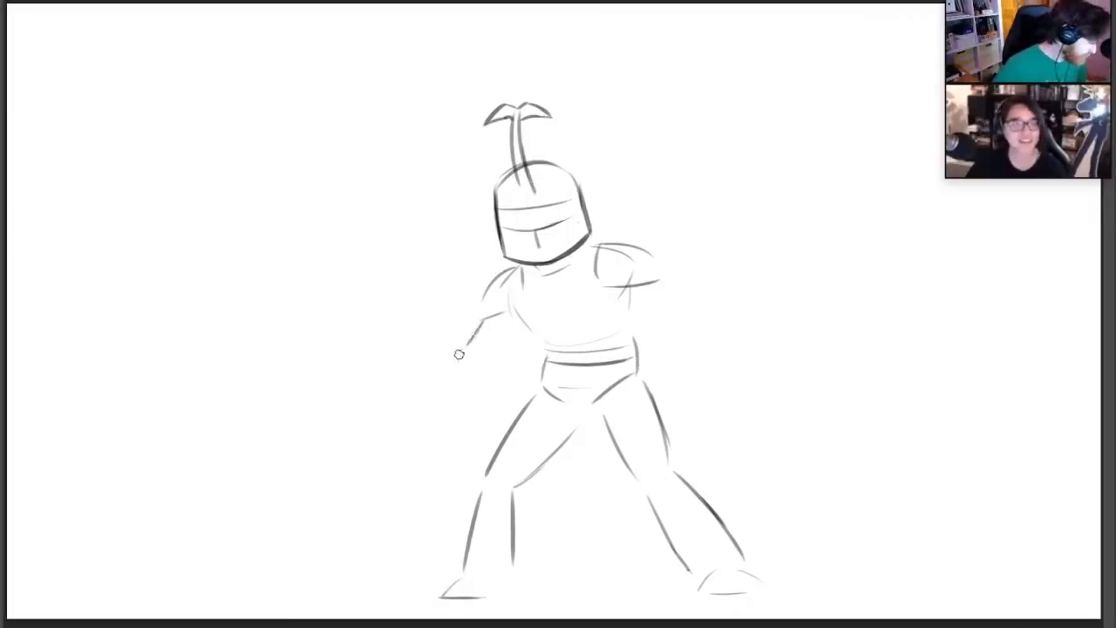
mouse_move(429, 295)
left_mouse_down()
mouse_move(422, 362)
mouse_move(462, 274)
mouse_move(475, 321)
mouse_move(471, 286)
mouse_move(469, 301)
mouse_move(437, 307)
left_mouse_up()
left_click_drag(424, 354, 438, 376)
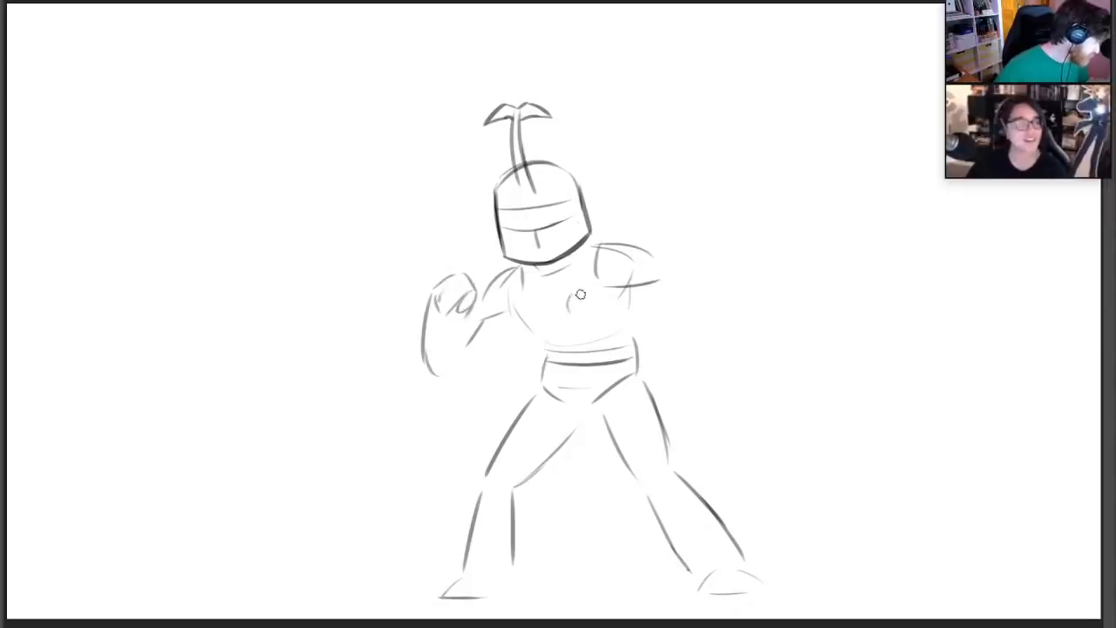
Sketch the second arm bent across the waist with a fist at the chest, and complete the raised arm's forearm and elbow
mouse_move(560, 315)
left_mouse_down()
mouse_move(583, 287)
mouse_move(596, 336)
mouse_move(665, 374)
left_mouse_up()
mouse_move(610, 296)
left_mouse_down()
mouse_move(664, 333)
mouse_move(678, 373)
left_mouse_up()
left_click_drag(650, 280, 684, 341)
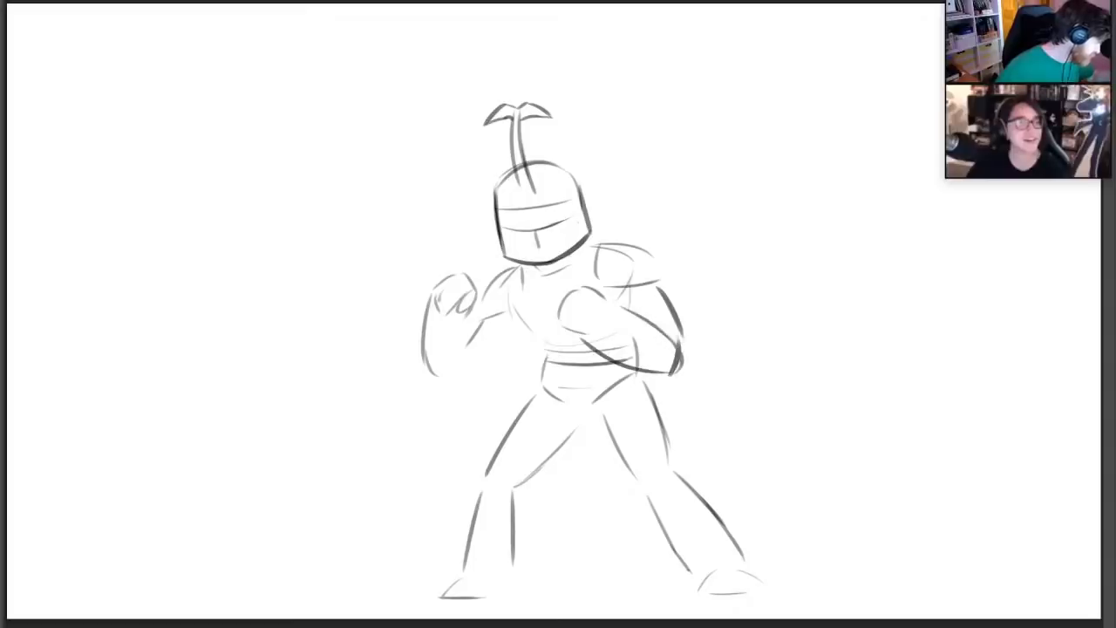
mouse_move(469, 312)
left_mouse_down()
mouse_move(468, 369)
mouse_move(433, 381)
mouse_move(481, 365)
mouse_move(493, 342)
left_mouse_up()
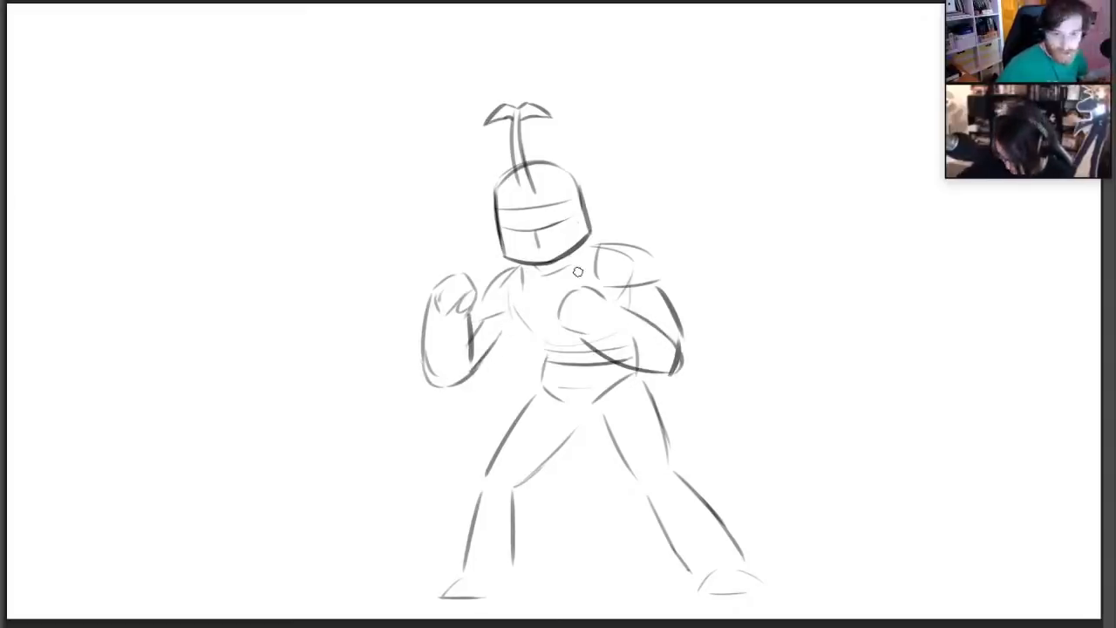
Draw the collar line across the upper chest and outline both shoulder pads more boldly, extending the wider one to a point
left_click_drag(514, 289, 559, 294)
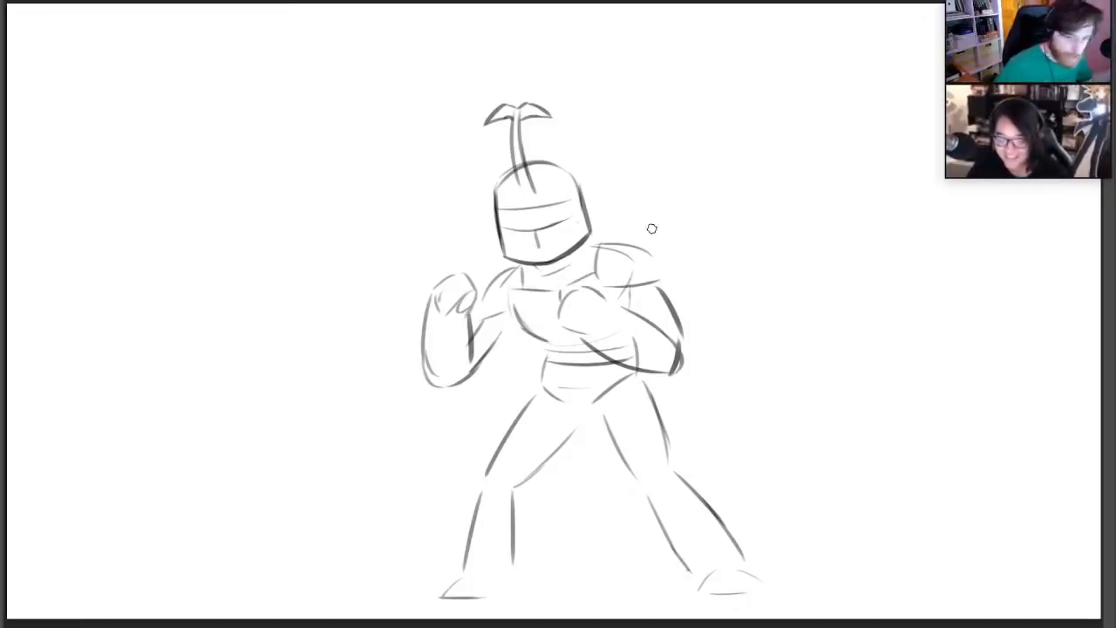
mouse_move(593, 281)
left_mouse_down()
mouse_move(608, 240)
mouse_move(668, 264)
left_mouse_up()
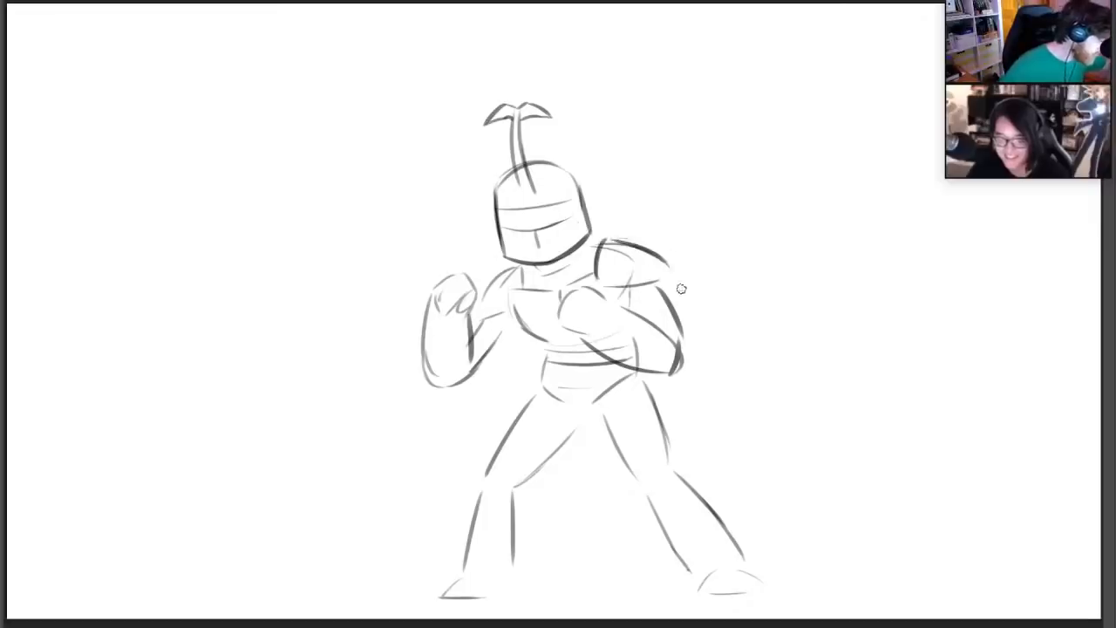
key("ctrl+z")
left_click_drag(610, 242, 670, 264)
left_click_drag(605, 285, 676, 270)
left_click_drag(676, 270, 652, 245)
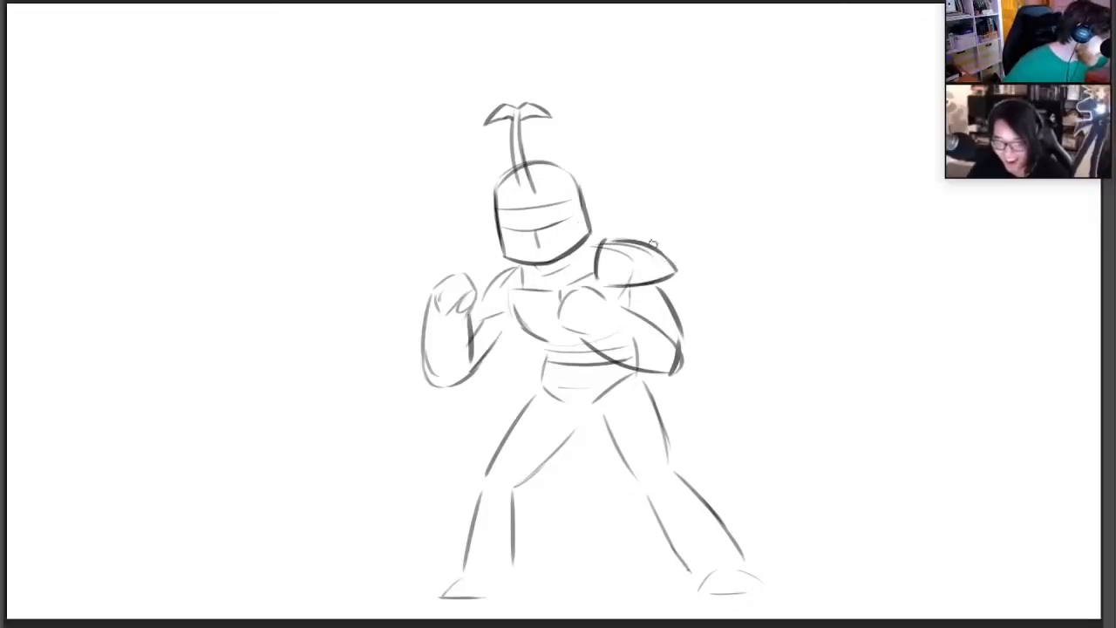
mouse_move(482, 303)
left_mouse_down()
mouse_move(505, 265)
mouse_move(509, 290)
left_mouse_up()
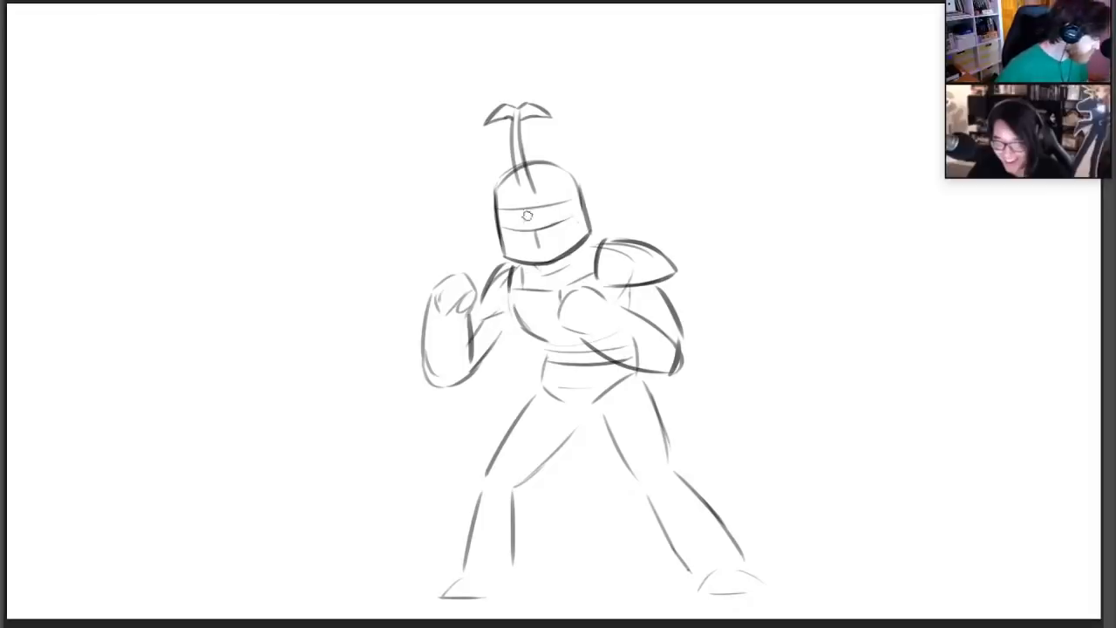
Detail the helmet with a black visor slit, vertical faceplate lines and dark shaded cheek panels
left_click_drag(502, 221, 575, 205)
left_click_drag(500, 219, 583, 197)
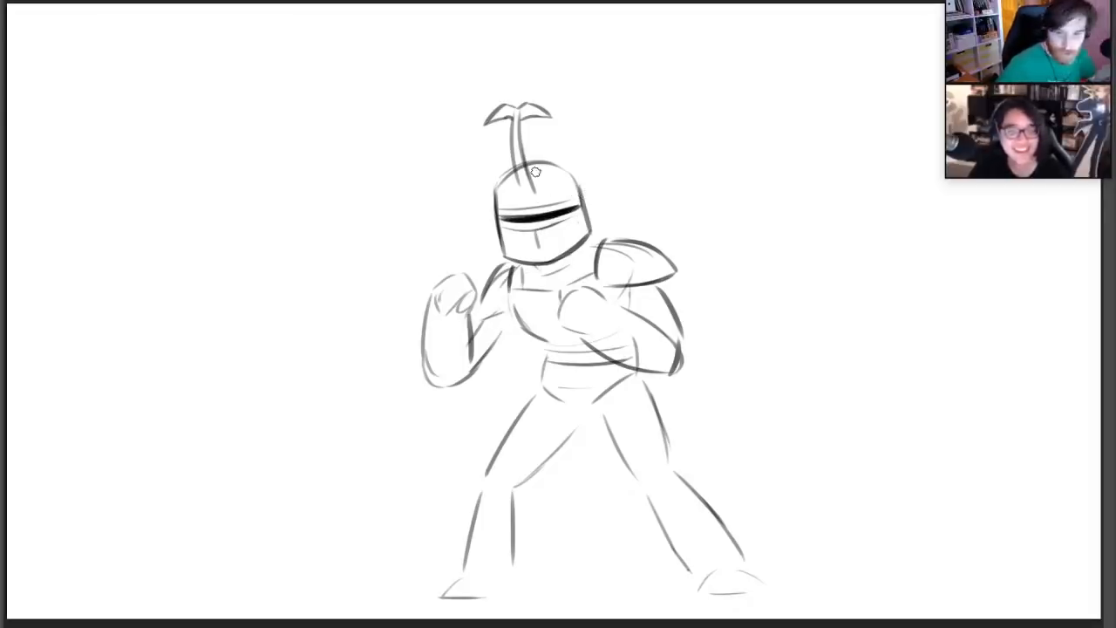
key("e")
mouse_move(537, 227)
left_mouse_down()
mouse_move(543, 261)
mouse_move(556, 261)
mouse_move(532, 264)
left_mouse_up()
key("b")
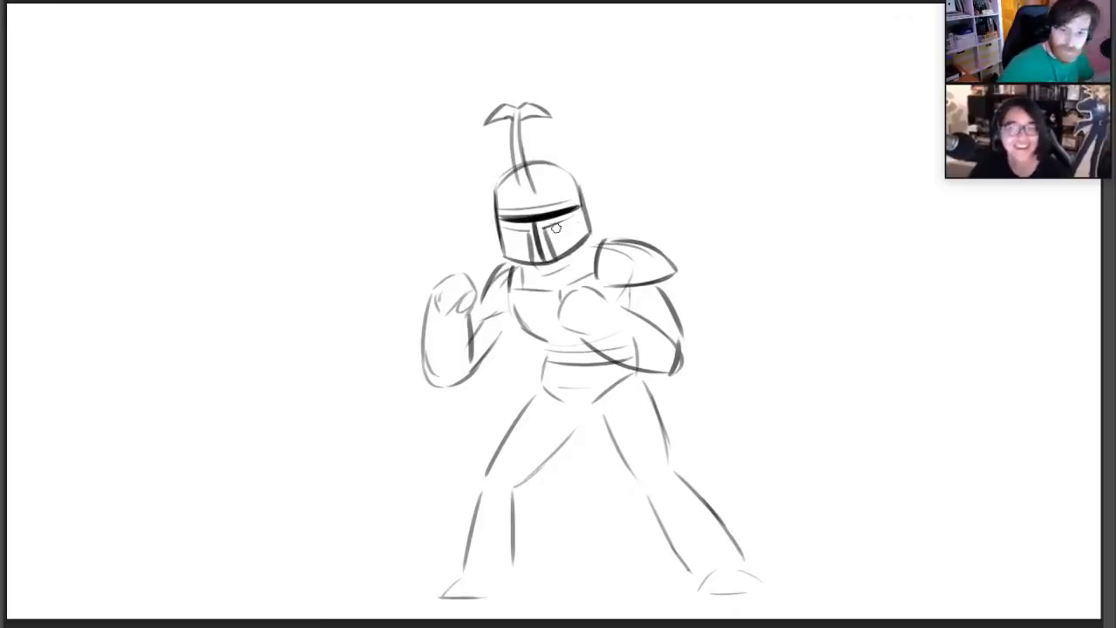
mouse_move(579, 213)
left_mouse_down()
mouse_move(568, 249)
mouse_move(587, 234)
left_mouse_up()
mouse_move(513, 237)
left_mouse_down()
mouse_move(507, 252)
mouse_move(514, 244)
left_mouse_up()
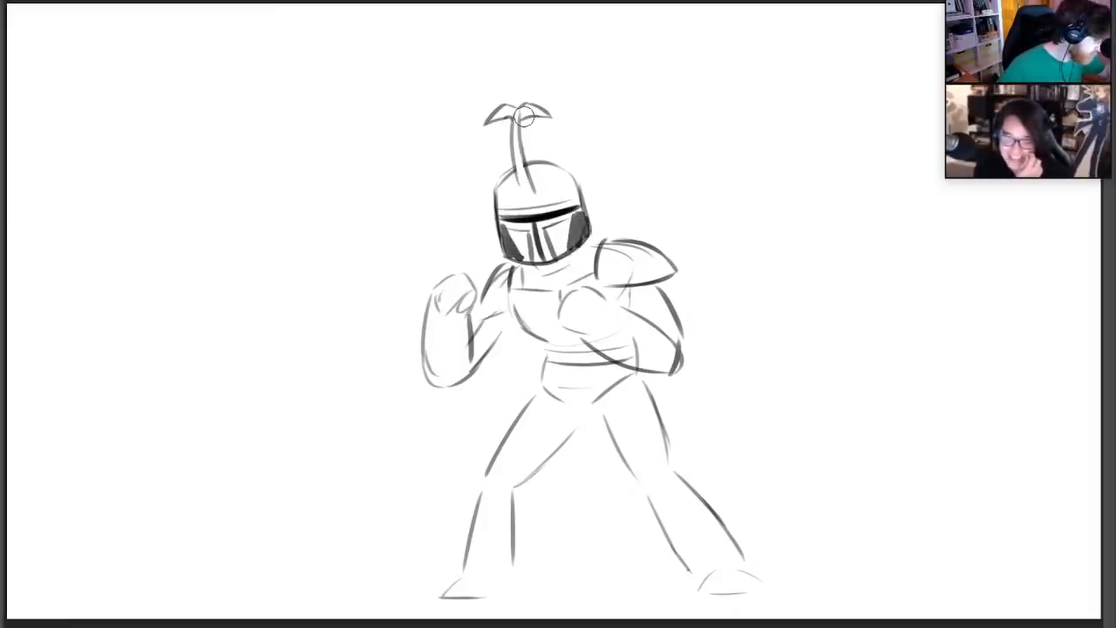
Erase the dome line crossing the stalk and replace the helmet's lower outer edges with flared side flaps
left_click_drag(520, 195, 517, 139)
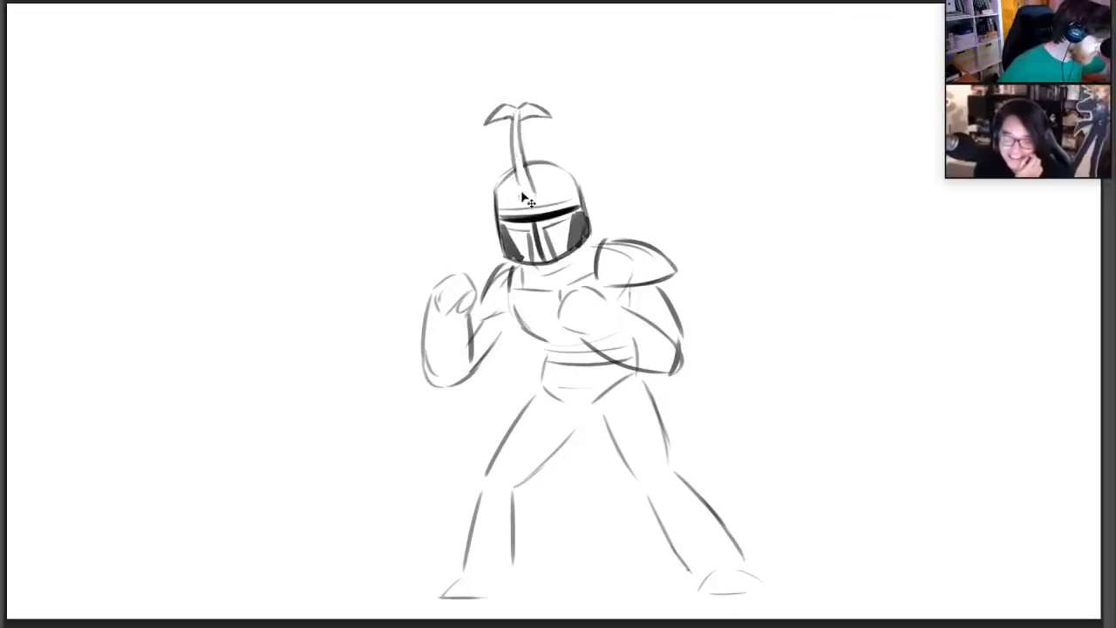
left_click_drag(520, 195, 515, 121)
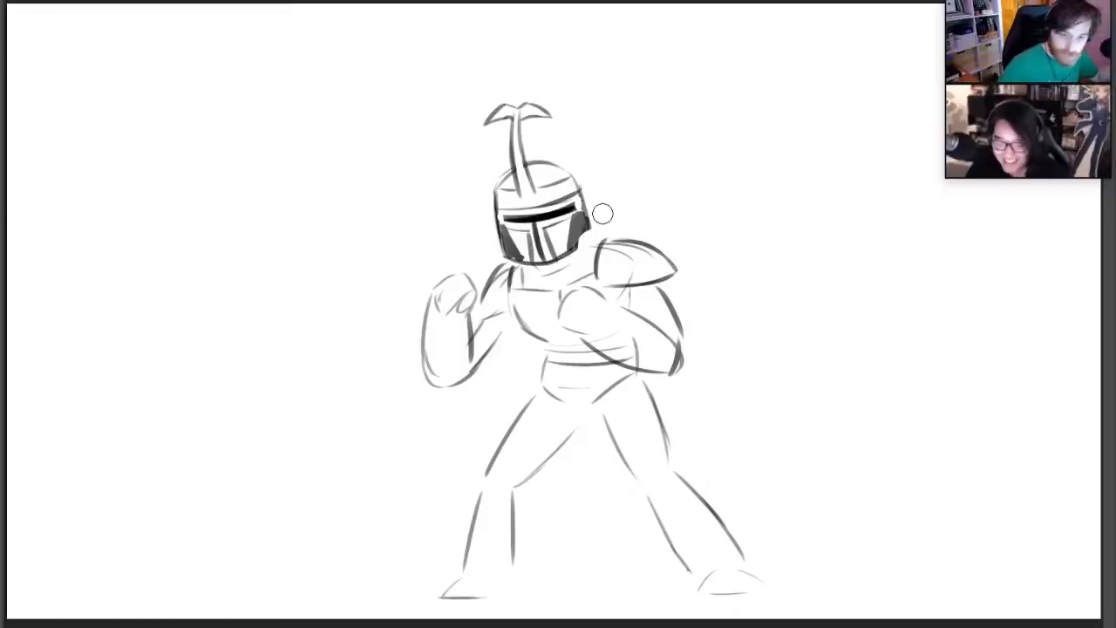
left_click_drag(588, 205, 588, 230)
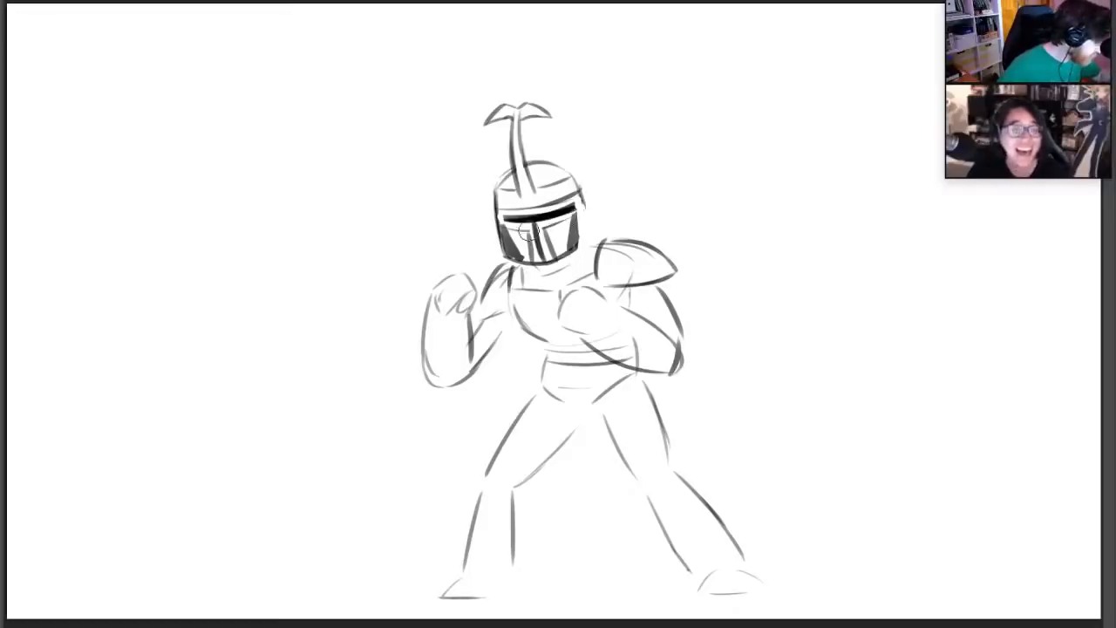
left_click_drag(495, 225, 498, 235)
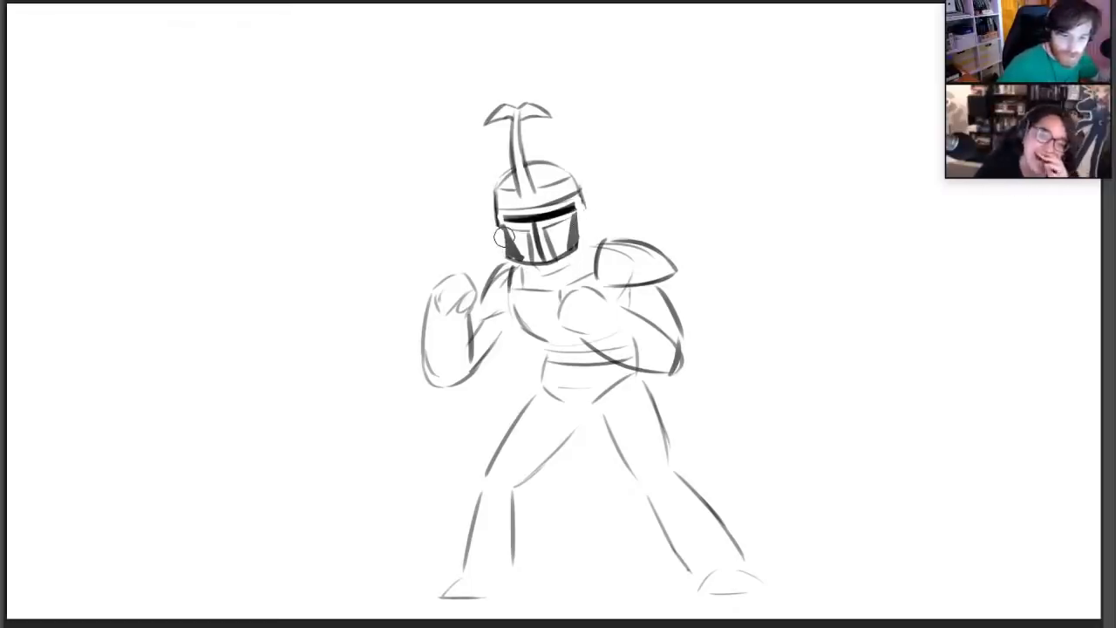
mouse_move(581, 207)
left_mouse_down()
mouse_move(581, 236)
mouse_move(598, 228)
left_mouse_up()
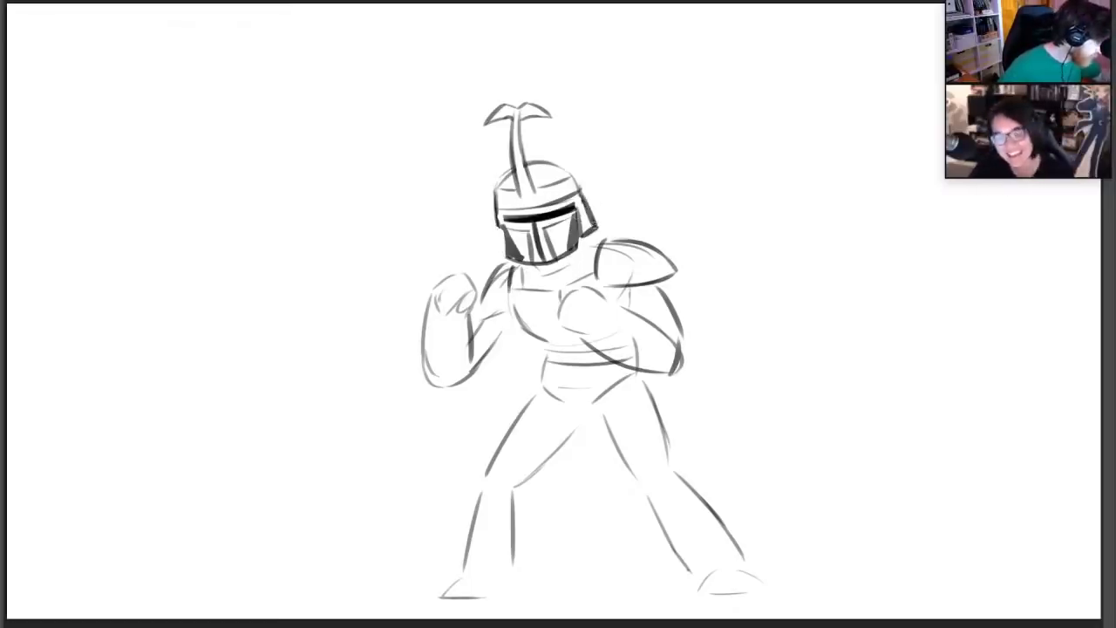
left_click_drag(495, 214, 494, 249)
left_click_drag(494, 249, 514, 255)
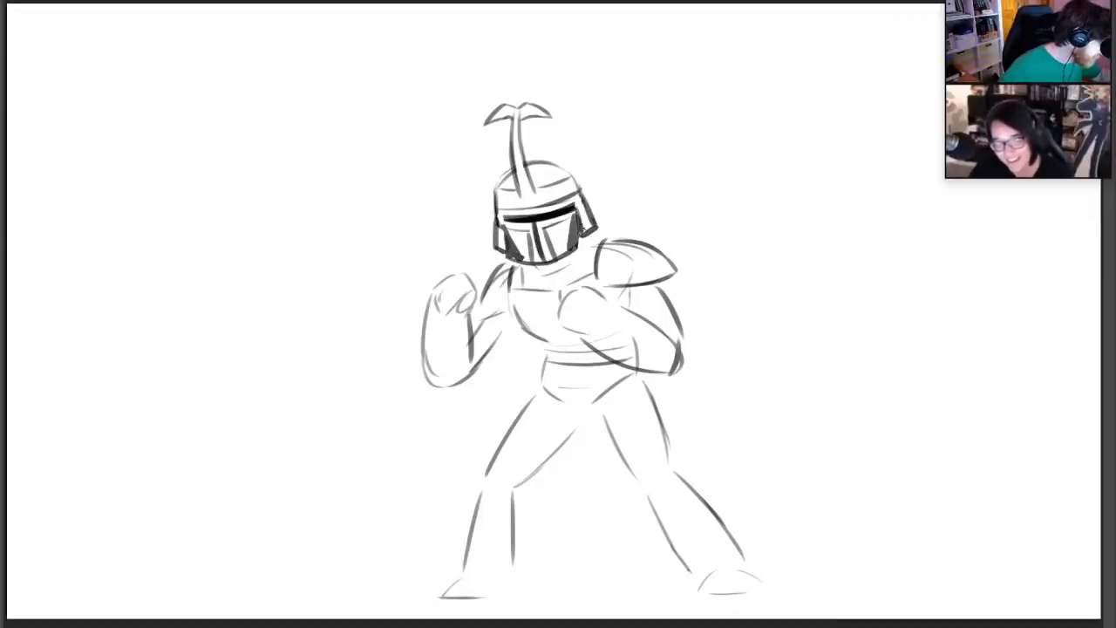
mouse_move(581, 234)
left_mouse_down()
mouse_move(585, 196)
mouse_move(579, 248)
left_mouse_up()
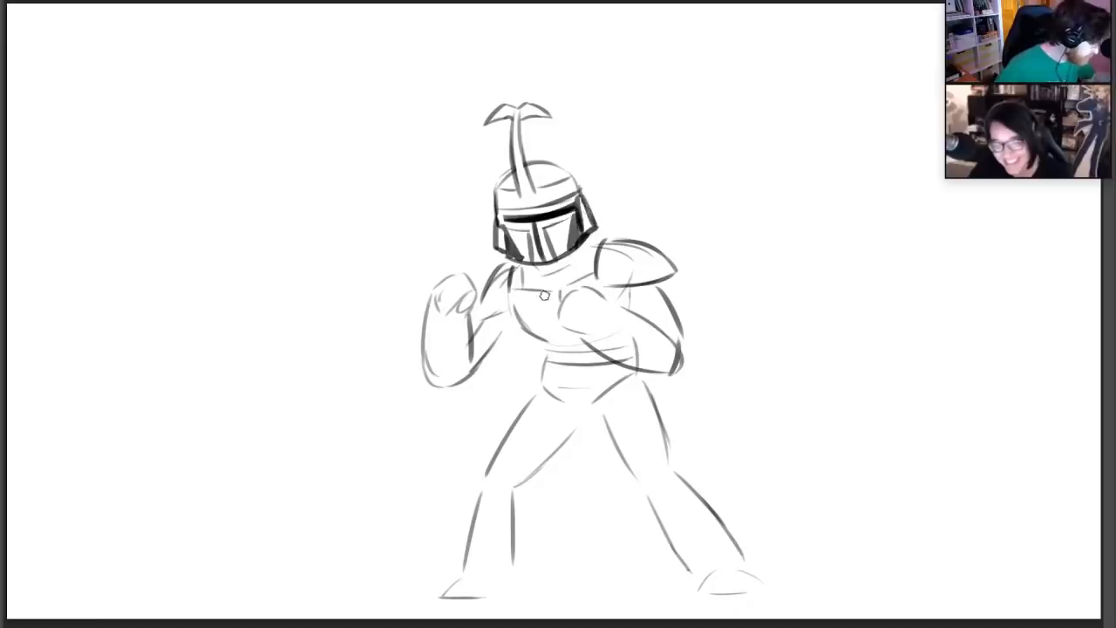
Reinforce the collar, fists, arms and torso contour with bolder lines, adding finger divisions to the raised fist
left_click_drag(525, 287, 591, 267)
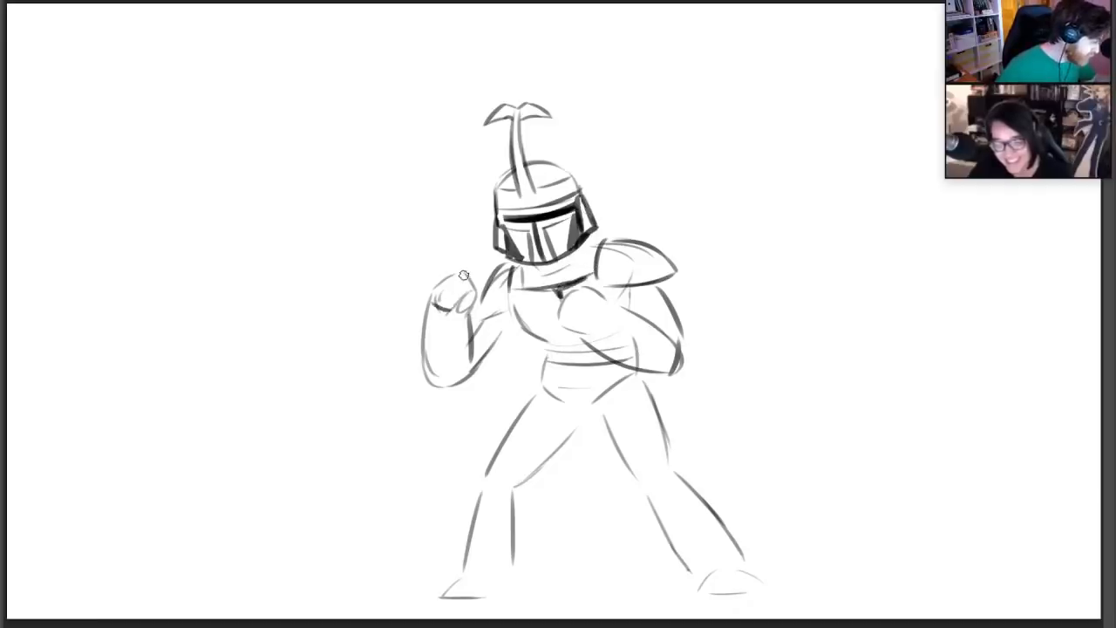
mouse_move(461, 281)
left_mouse_down()
mouse_move(442, 305)
mouse_move(469, 300)
mouse_move(475, 371)
left_mouse_up()
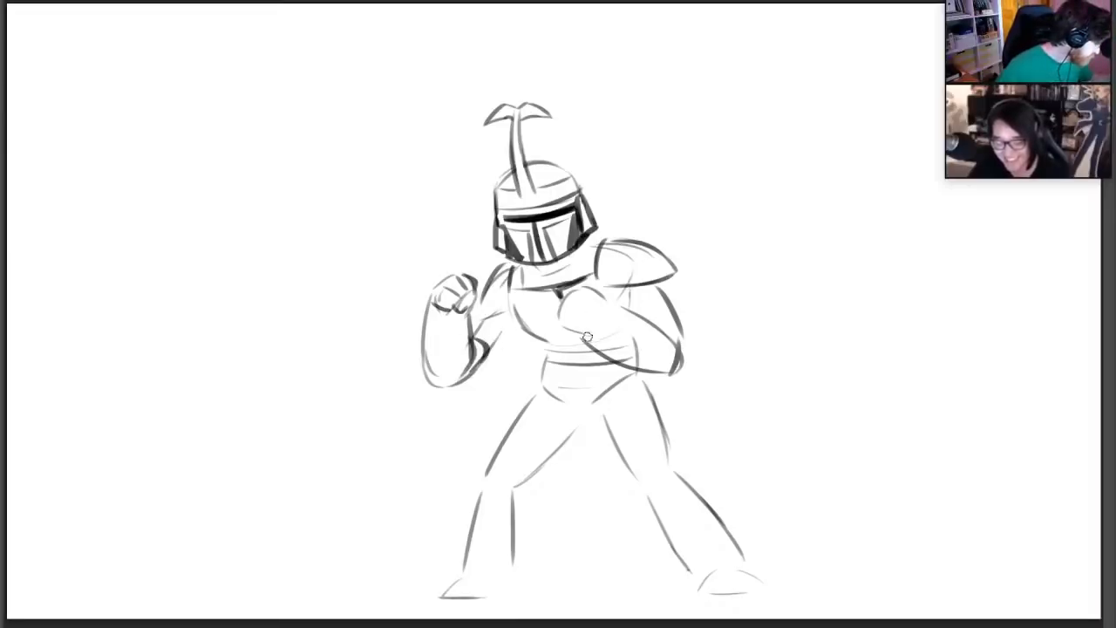
mouse_move(568, 293)
left_mouse_down()
mouse_move(563, 338)
mouse_move(593, 321)
mouse_move(589, 329)
mouse_move(615, 298)
mouse_move(681, 353)
left_mouse_up()
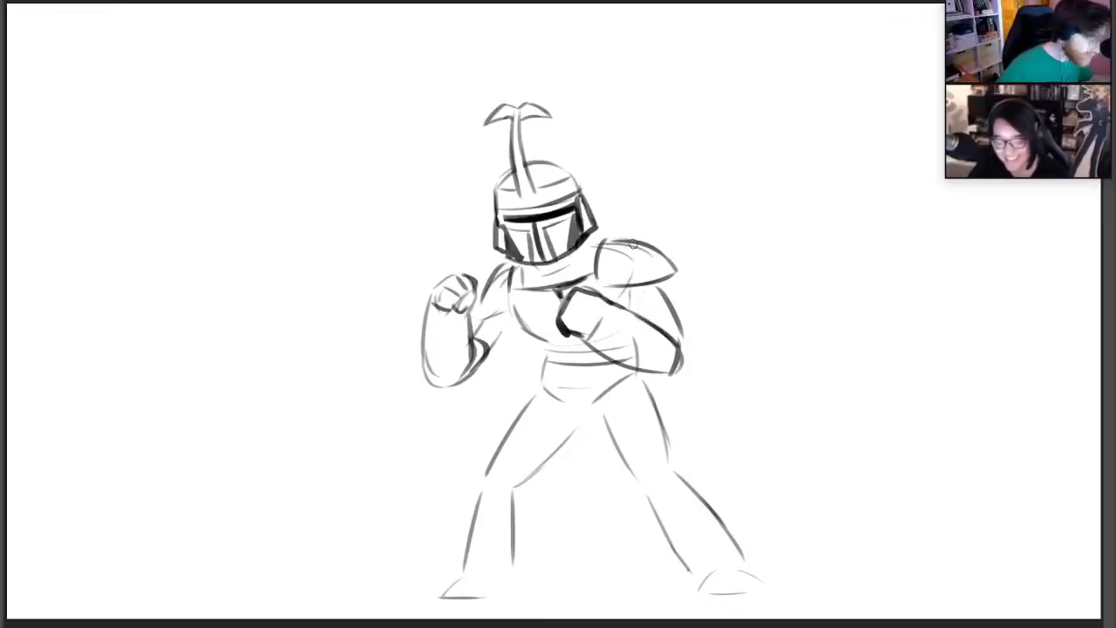
mouse_move(628, 284)
left_mouse_down()
mouse_move(625, 307)
mouse_move(678, 331)
left_mouse_up()
mouse_move(511, 294)
left_mouse_down()
mouse_move(547, 358)
mouse_move(563, 361)
mouse_move(587, 342)
mouse_move(615, 351)
left_mouse_up()
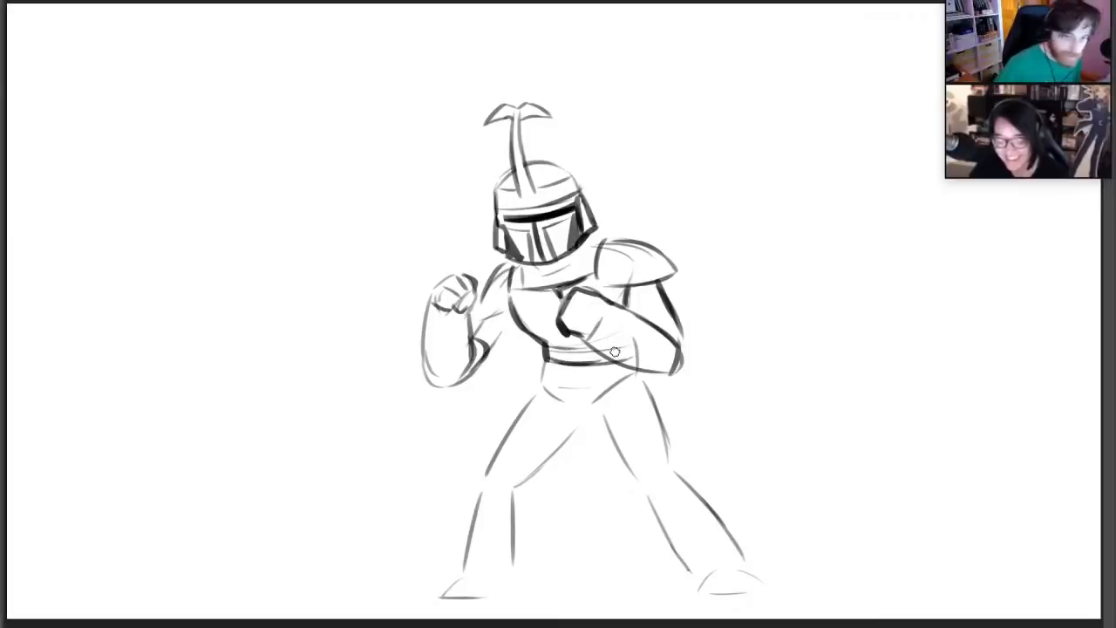
Add small pouches at both hips, draw bands around the knees and thicken the inner thigh lines
key("ctrl+z")
mouse_move(548, 363)
left_mouse_down()
mouse_move(603, 363)
mouse_move(538, 387)
mouse_move(547, 383)
left_mouse_up()
key("ctrl+z")
left_click_drag(618, 374, 636, 381)
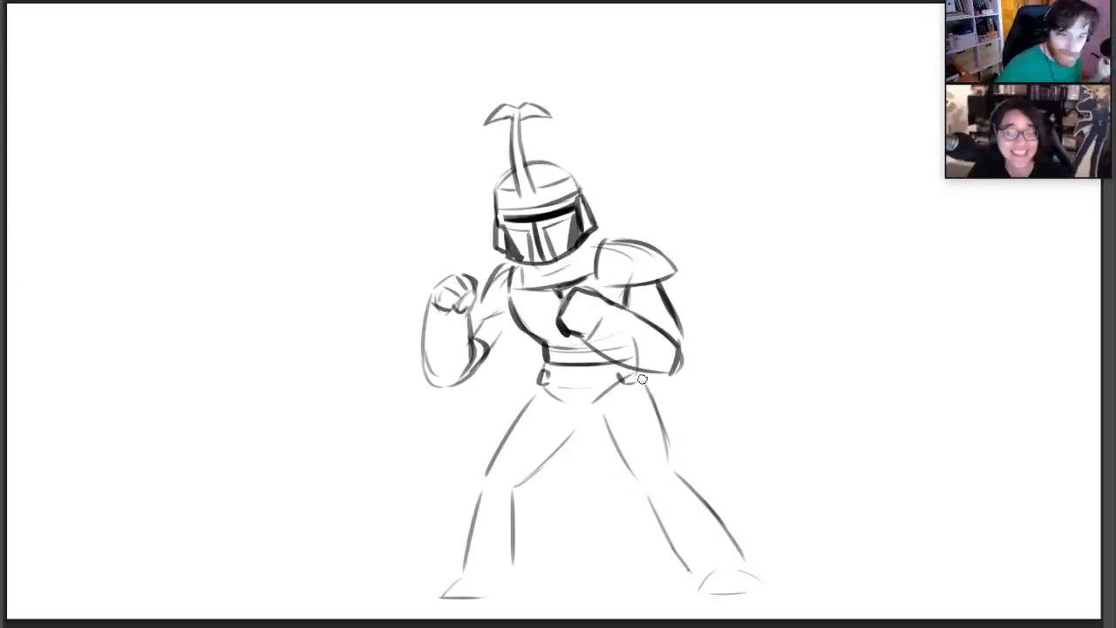
mouse_move(480, 476)
left_mouse_down()
mouse_move(481, 495)
mouse_move(512, 480)
mouse_move(515, 497)
mouse_move(520, 488)
left_mouse_up()
mouse_move(635, 477)
left_mouse_down()
mouse_move(666, 462)
mouse_move(643, 493)
mouse_move(668, 465)
mouse_move(678, 478)
left_mouse_up()
mouse_move(522, 483)
left_mouse_down()
mouse_move(584, 413)
mouse_move(577, 425)
mouse_move(630, 466)
left_mouse_up()
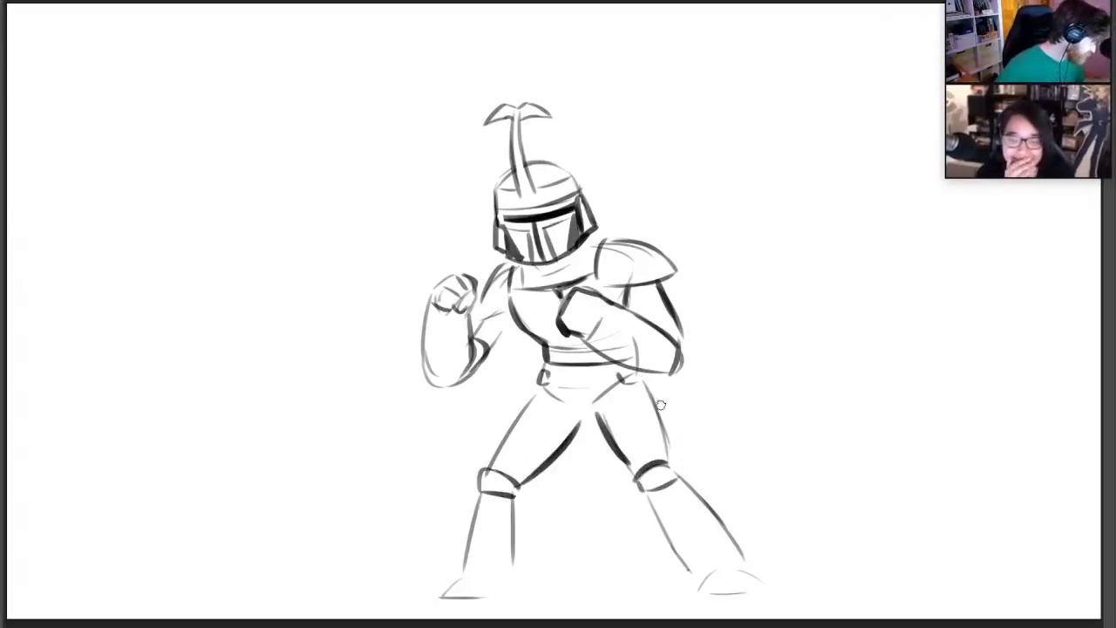
Thicken the outer contour of the extended leg and draw flared boots with bold soles on both feet
mouse_move(654, 389)
left_mouse_down()
mouse_move(671, 458)
mouse_move(744, 568)
left_mouse_up()
left_click_drag(652, 522, 688, 584)
left_click_drag(730, 550, 754, 585)
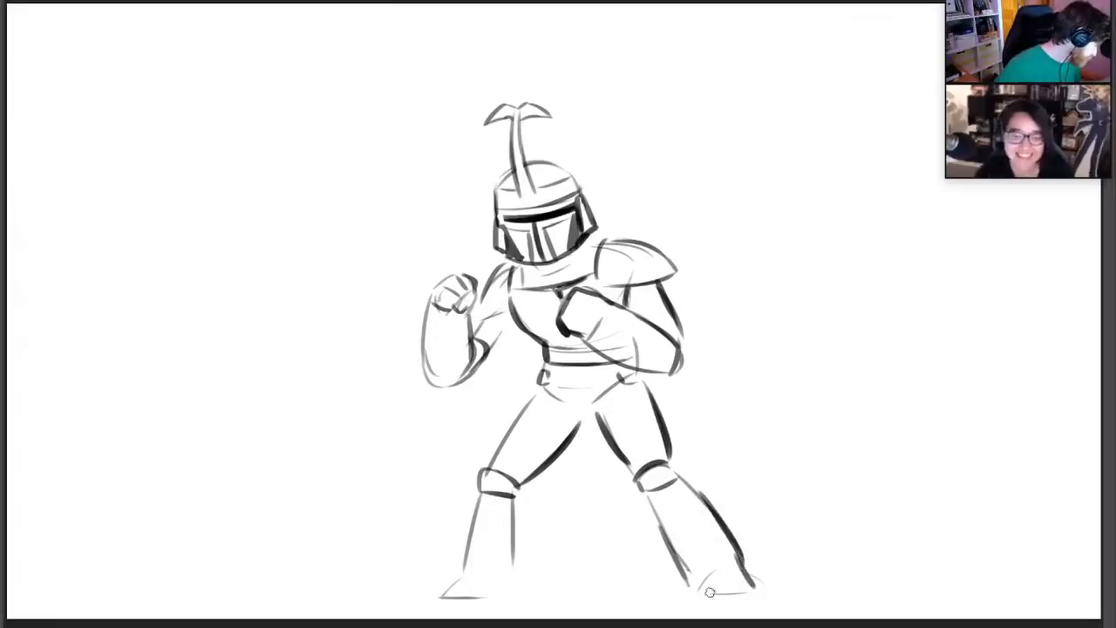
mouse_move(686, 579)
left_mouse_down()
mouse_move(693, 597)
mouse_move(751, 582)
mouse_move(748, 602)
left_mouse_up()
mouse_move(471, 562)
left_mouse_down()
mouse_move(441, 600)
mouse_move(514, 597)
mouse_move(514, 542)
left_mouse_up()
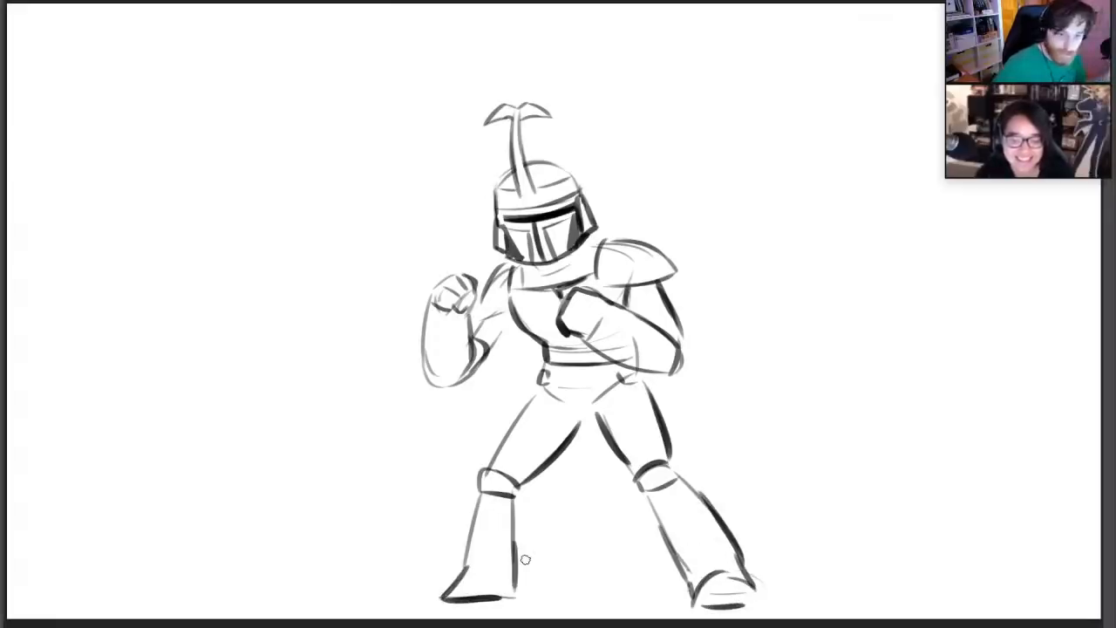
Add curved plates along both lower legs, and clean up and darken the forearm that crosses the waist
left_click_drag(514, 495, 505, 587)
key("ctrl+z")
mouse_move(517, 497)
left_mouse_down()
mouse_move(514, 557)
mouse_move(515, 540)
left_mouse_up()
left_click_drag(645, 501, 671, 548)
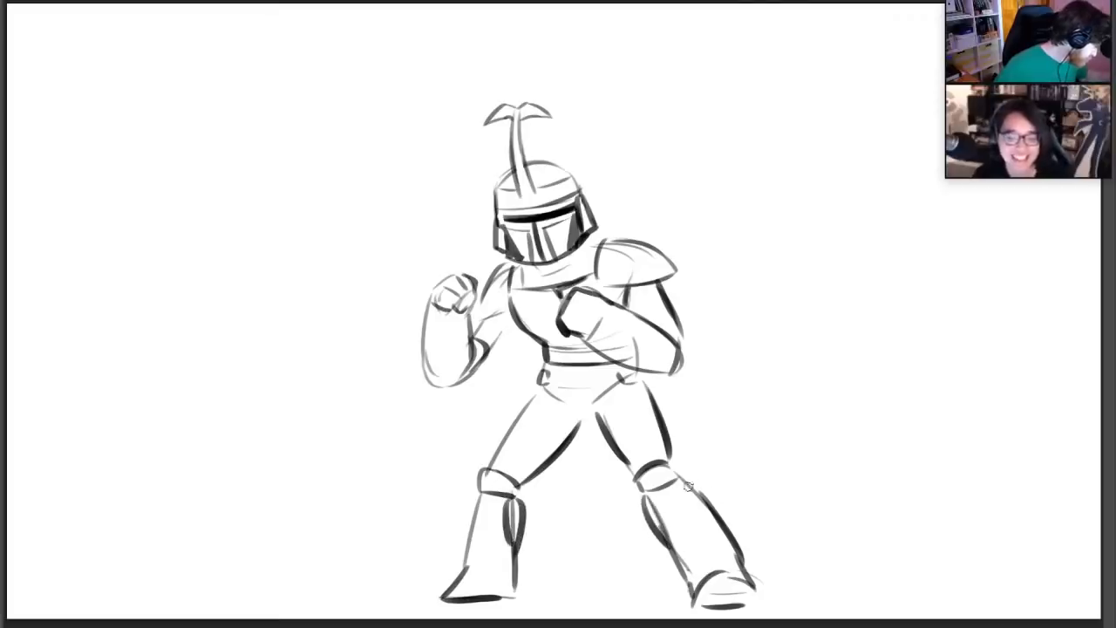
left_click_drag(687, 482, 728, 526)
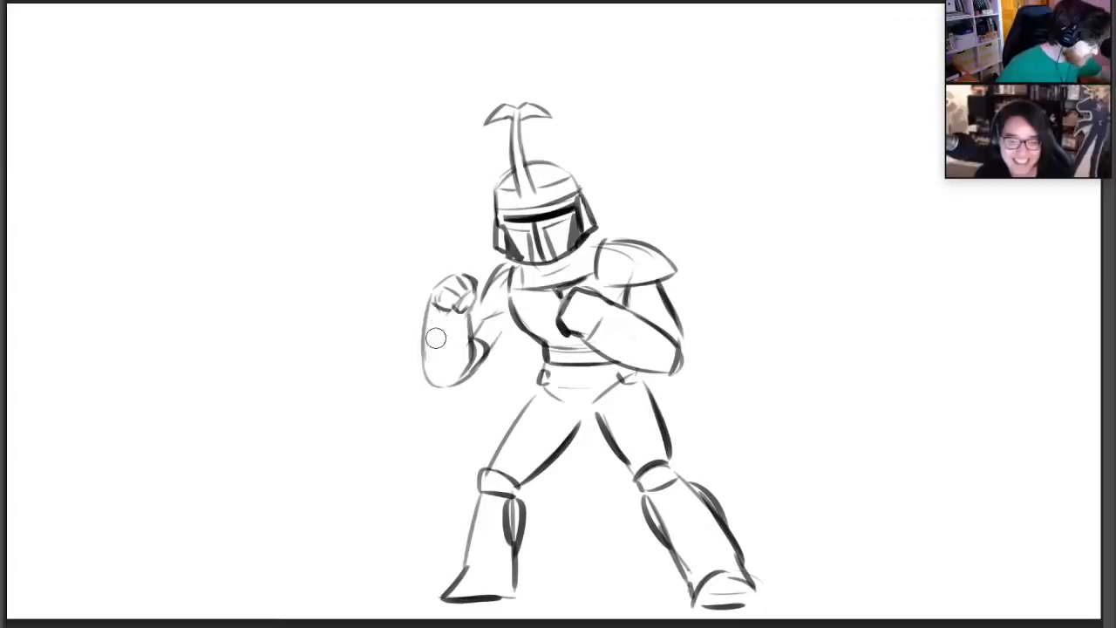
left_click_drag(623, 308, 680, 357)
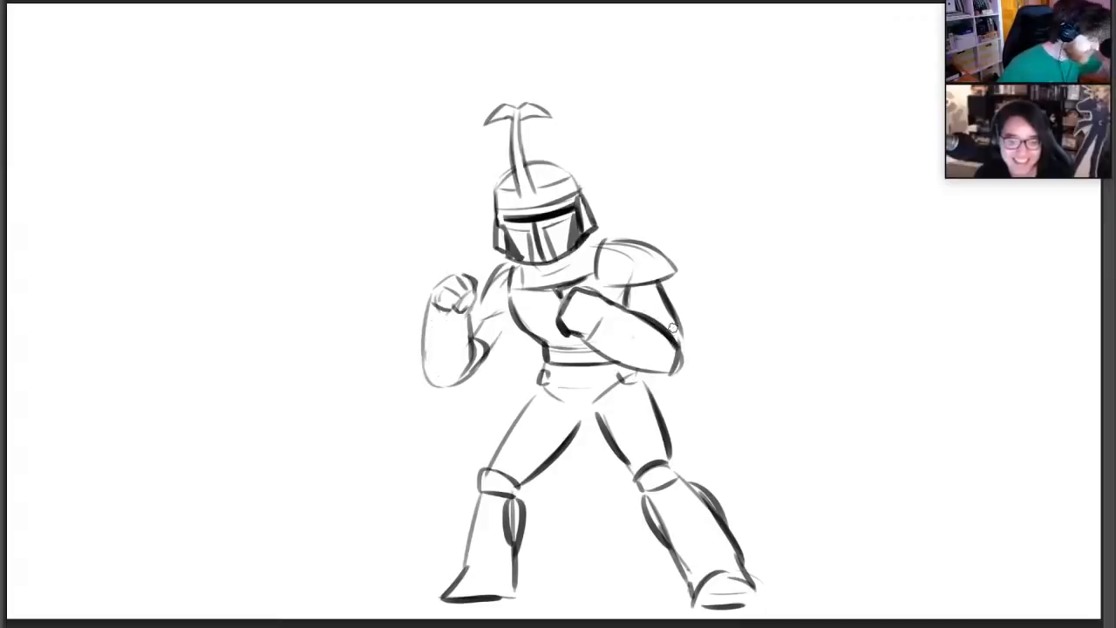
Move the whole armoured figure sideways to free up space beside it for another sketch
key("v")
mouse_move(648, 278)
left_mouse_down()
mouse_move(504, 277)
mouse_move(604, 272)
mouse_move(568, 269)
left_mouse_up()
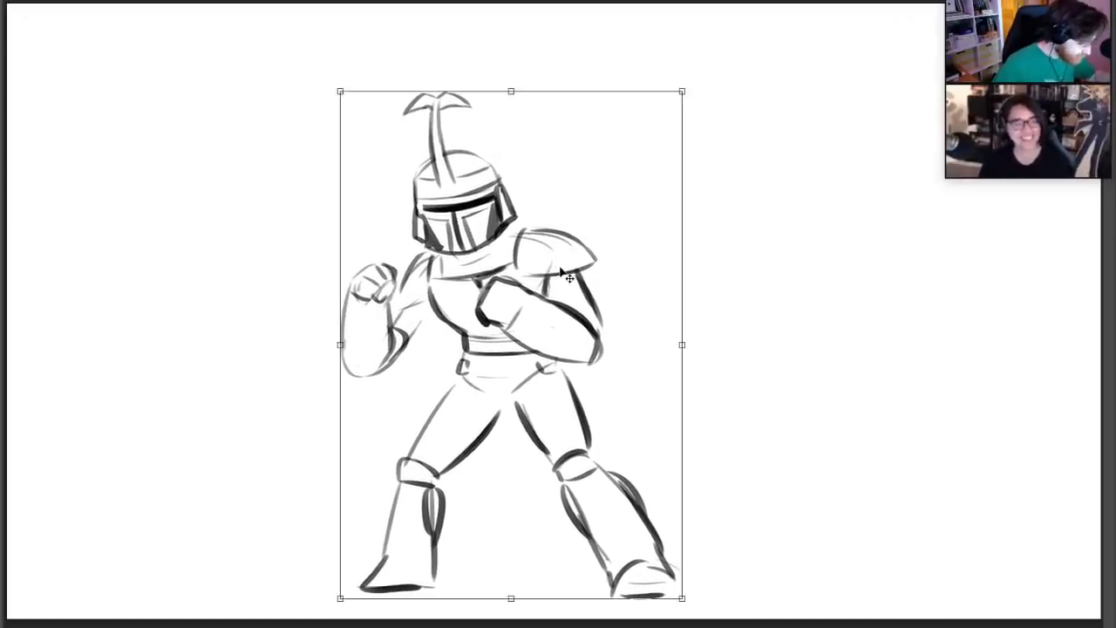
left_click(3, 139)
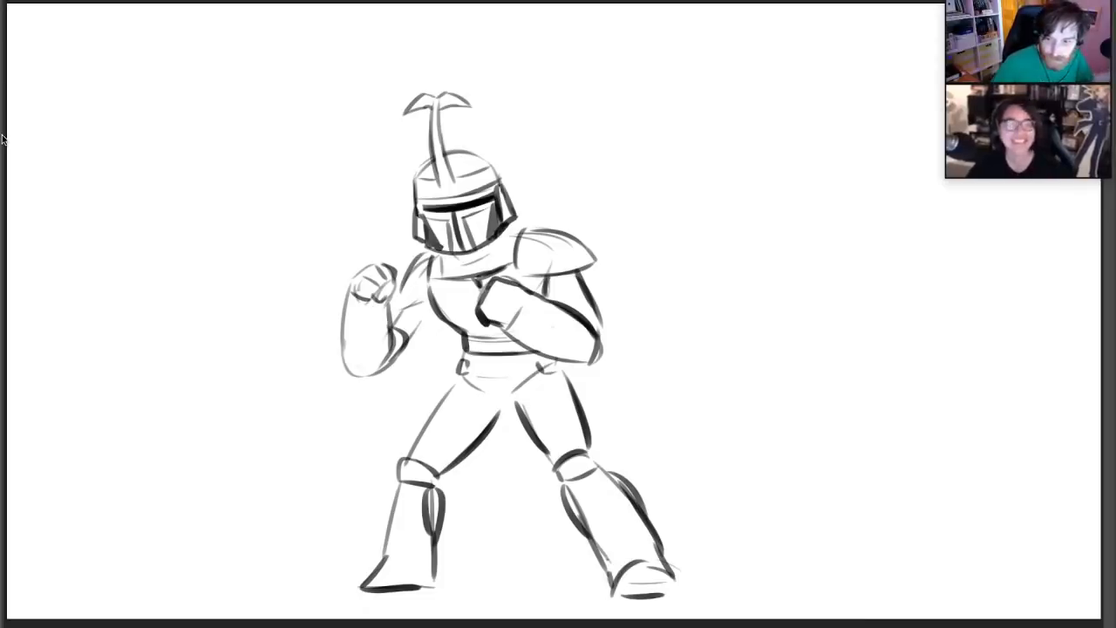
Sketch a second helmet beside the figure, with a rounded dome, two crest lines and a dark angular visor with a vertical slit
mouse_move(633, 180)
left_mouse_down()
mouse_move(631, 140)
mouse_move(669, 116)
mouse_move(702, 137)
mouse_move(698, 178)
left_mouse_up()
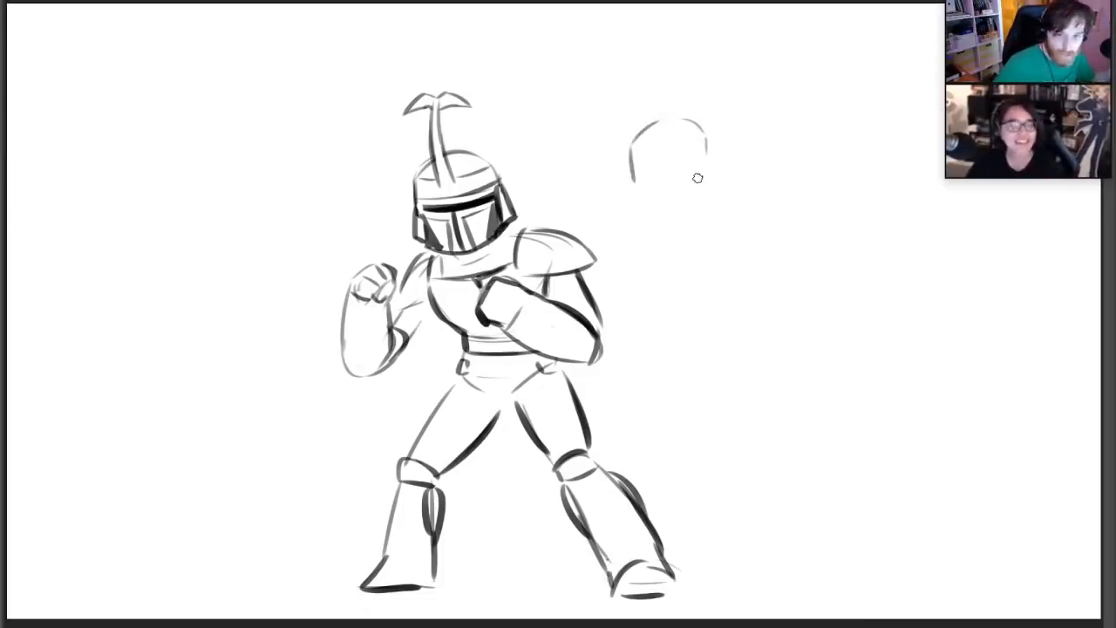
mouse_move(644, 155)
left_mouse_down()
mouse_move(684, 140)
mouse_move(696, 153)
mouse_move(668, 168)
mouse_move(645, 163)
mouse_move(681, 172)
mouse_move(703, 166)
mouse_move(708, 146)
left_mouse_up()
key("ctrl+z")
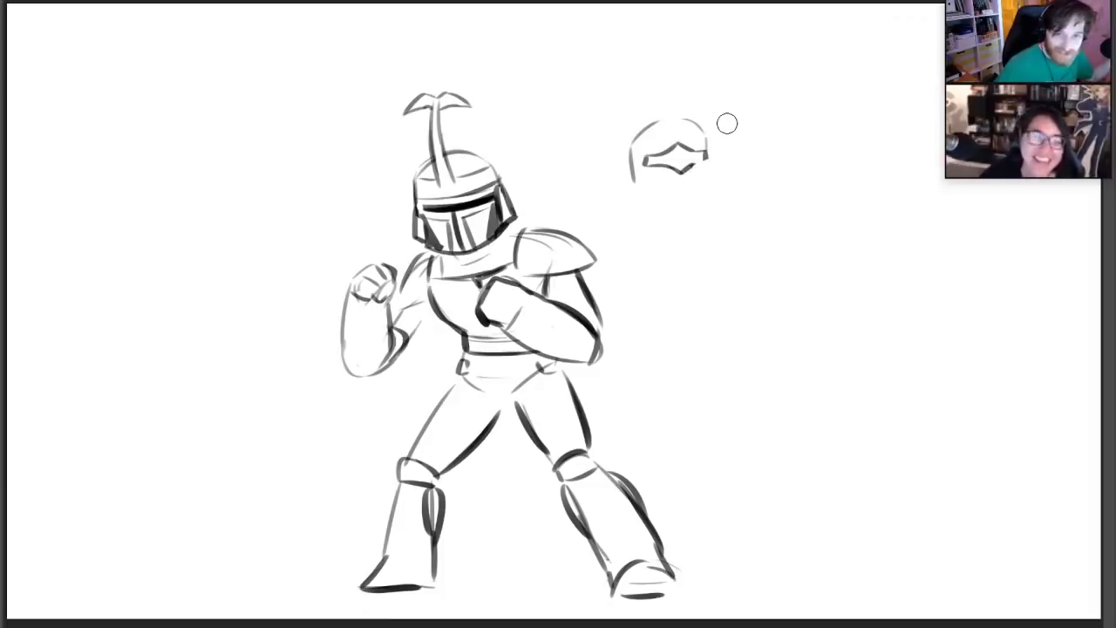
left_click_drag(660, 122, 666, 144)
left_click_drag(686, 120, 686, 197)
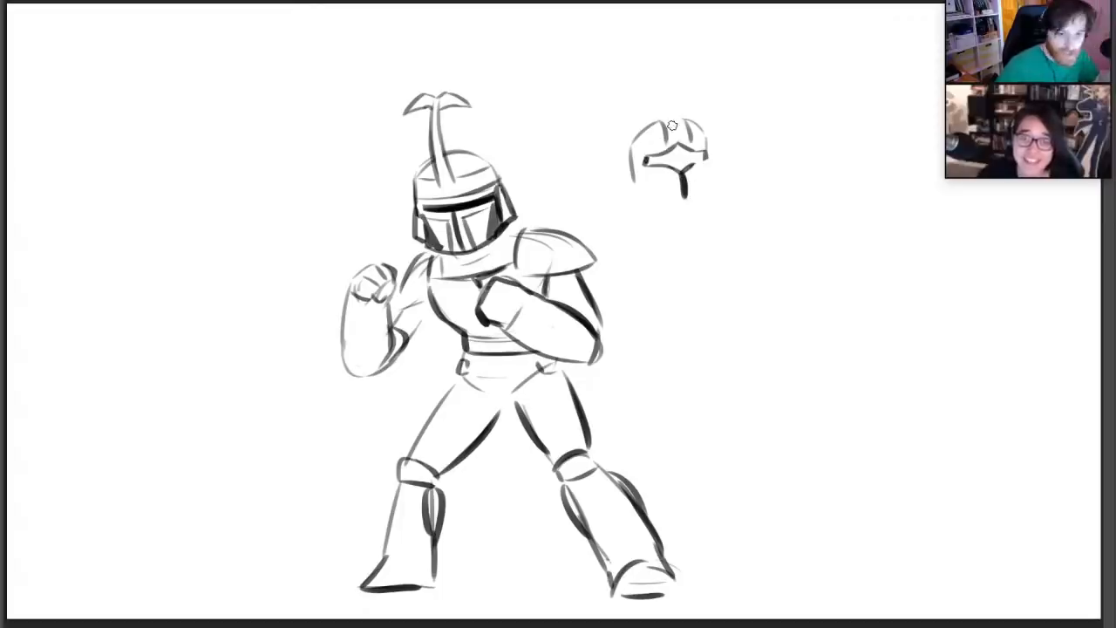
left_click_drag(650, 160, 695, 157)
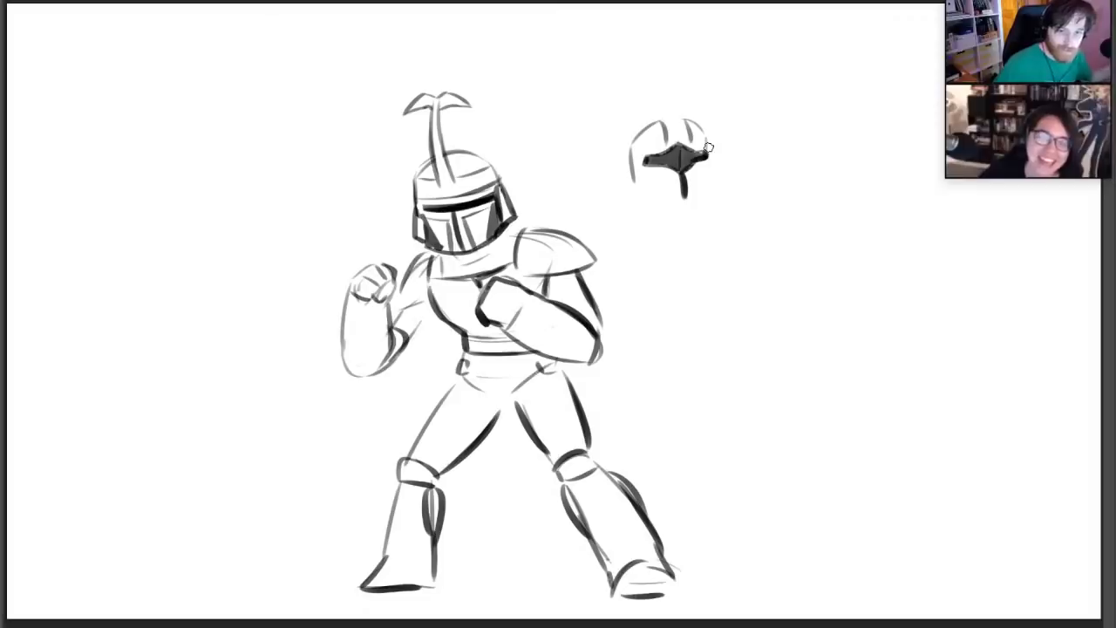
Draw side guards hanging from both edges of the second helmet and add two tall, inward-curving horns on top
mouse_move(647, 185)
left_mouse_down()
mouse_move(672, 209)
mouse_move(707, 178)
mouse_move(708, 160)
mouse_move(702, 149)
mouse_move(643, 207)
left_mouse_up()
left_click_drag(629, 157, 649, 210)
left_click_drag(707, 155, 724, 195)
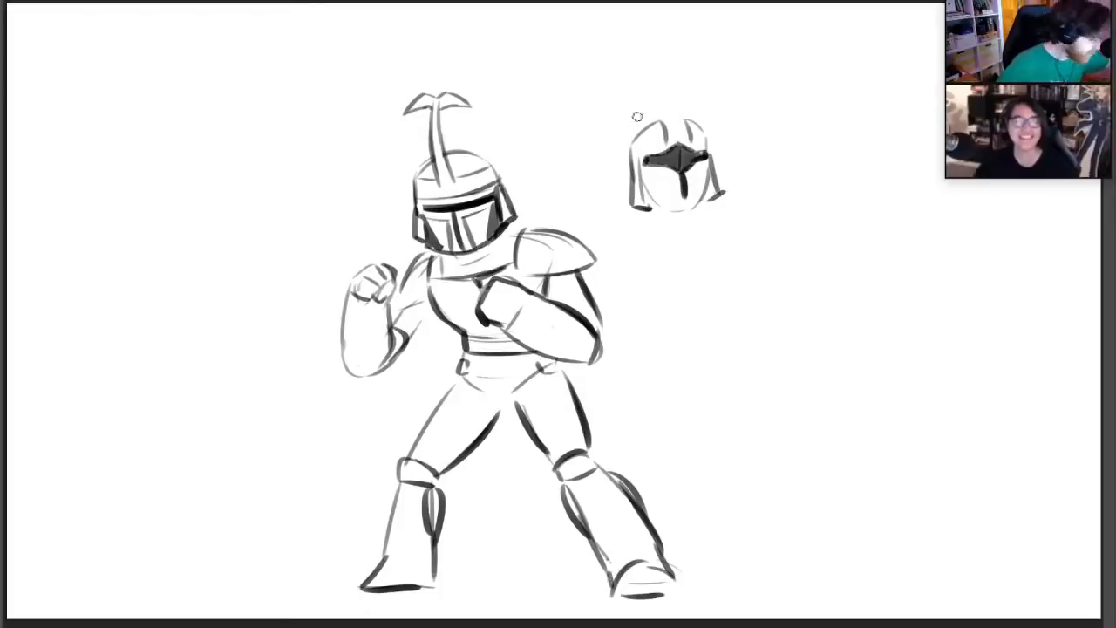
left_click_drag(637, 135, 631, 94)
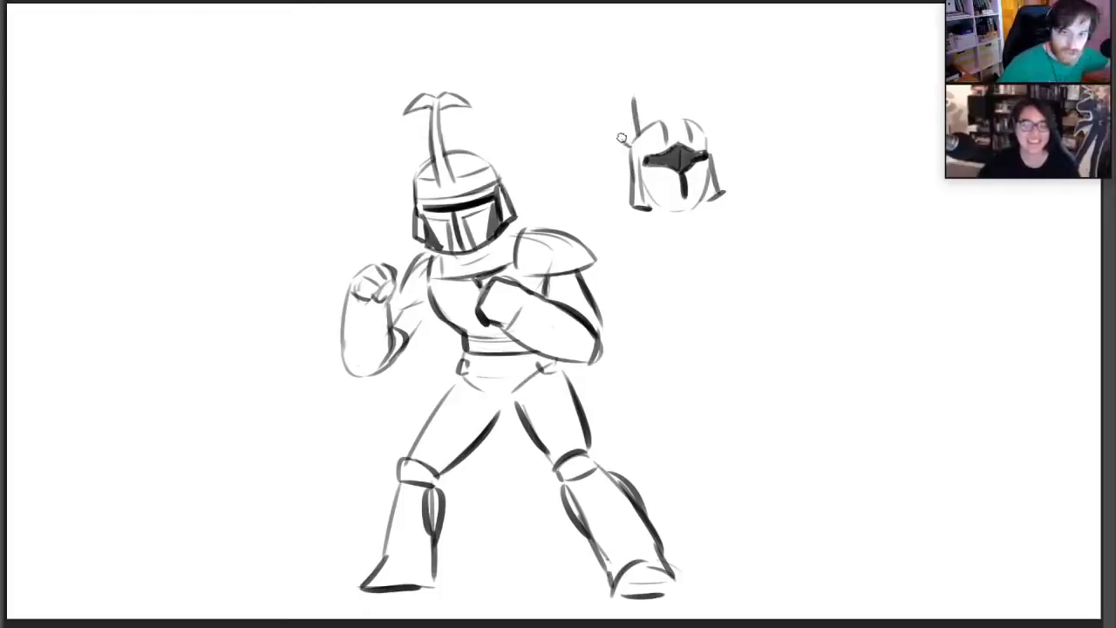
mouse_move(624, 144)
left_mouse_down()
mouse_move(619, 80)
mouse_move(645, 65)
mouse_move(638, 97)
left_mouse_up()
mouse_move(701, 130)
left_mouse_down()
mouse_move(696, 75)
mouse_move(722, 98)
mouse_move(715, 138)
left_mouse_up()
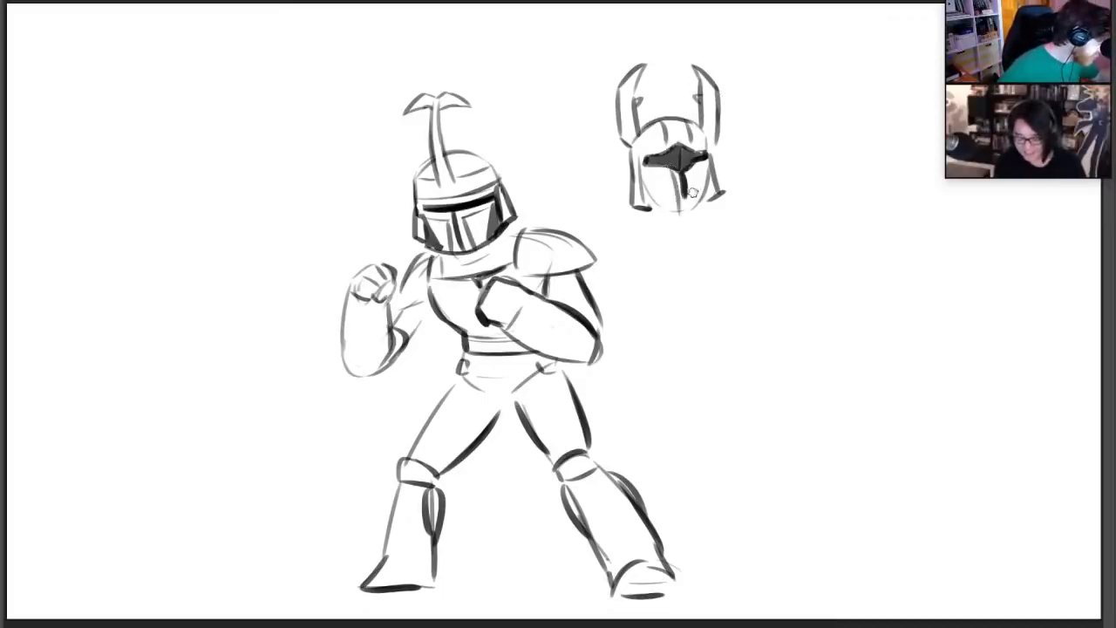
Add the vertical and angled faceplate lines on both sides of the visor slit of the horned helmet
left_click_drag(674, 186, 679, 205)
left_click_drag(695, 175, 691, 203)
left_click_drag(693, 174, 711, 162)
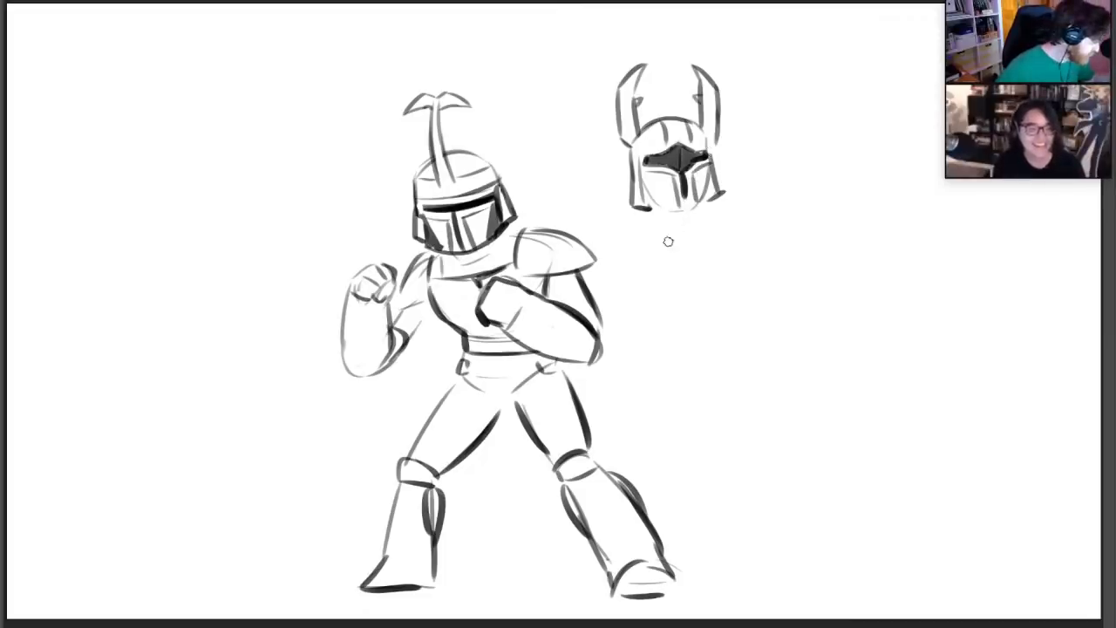
Sketch the collar lines and both shoulder arcs under the horned helmet, and darken its chin and horn base
left_click_drag(667, 241, 689, 224)
left_click_drag(690, 224, 713, 235)
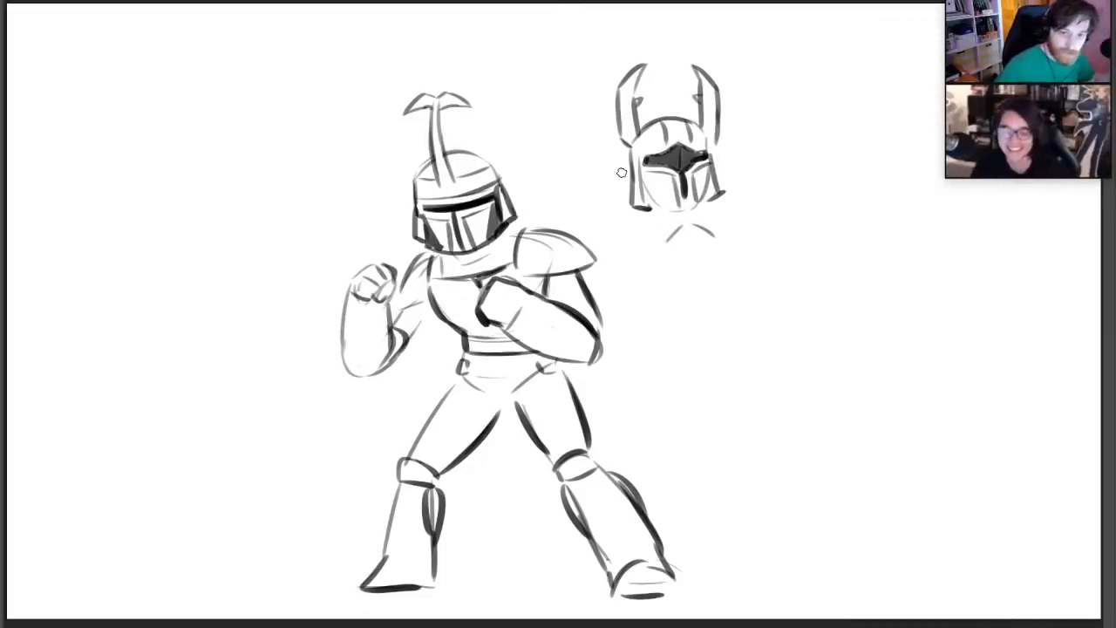
left_click_drag(577, 219, 629, 212)
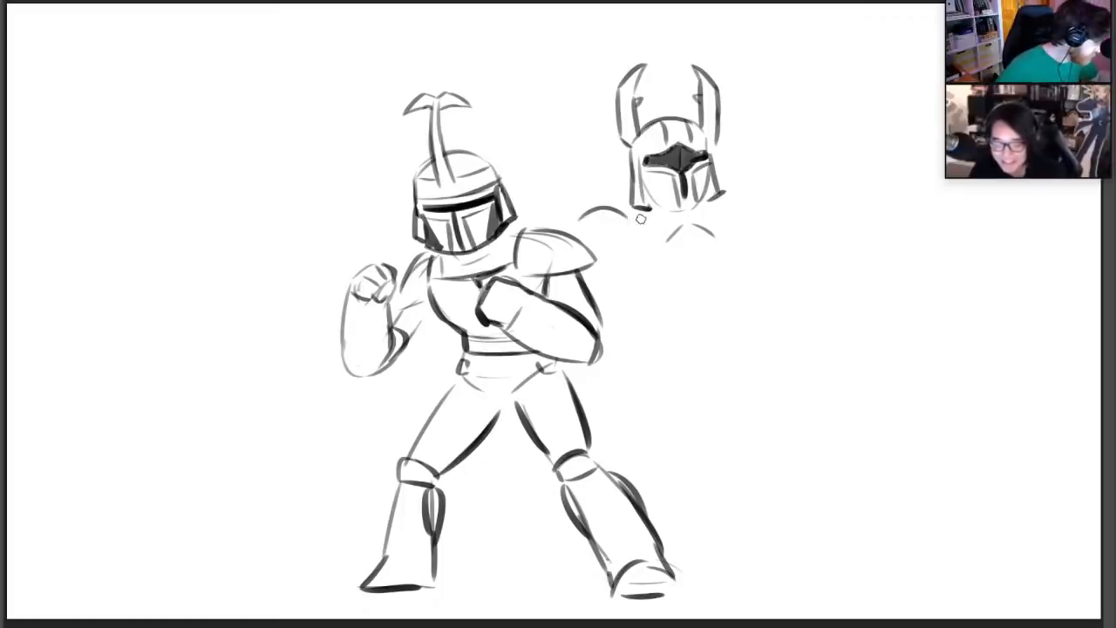
left_click_drag(737, 188, 776, 227)
key("ctrl+z")
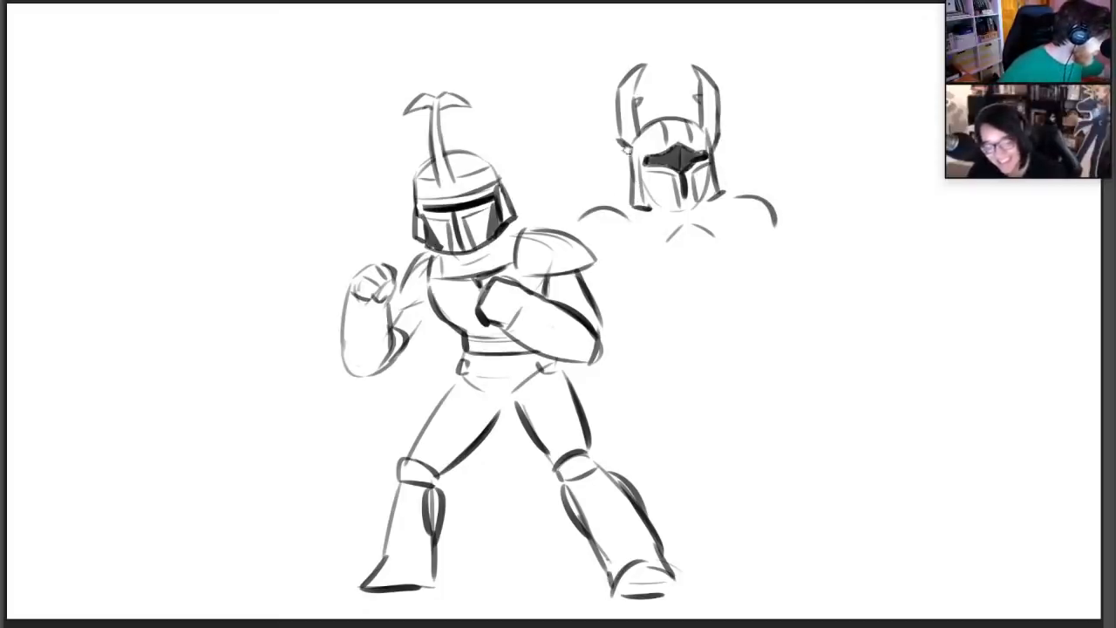
mouse_move(627, 150)
left_mouse_down()
mouse_move(619, 107)
mouse_move(620, 145)
left_mouse_up()
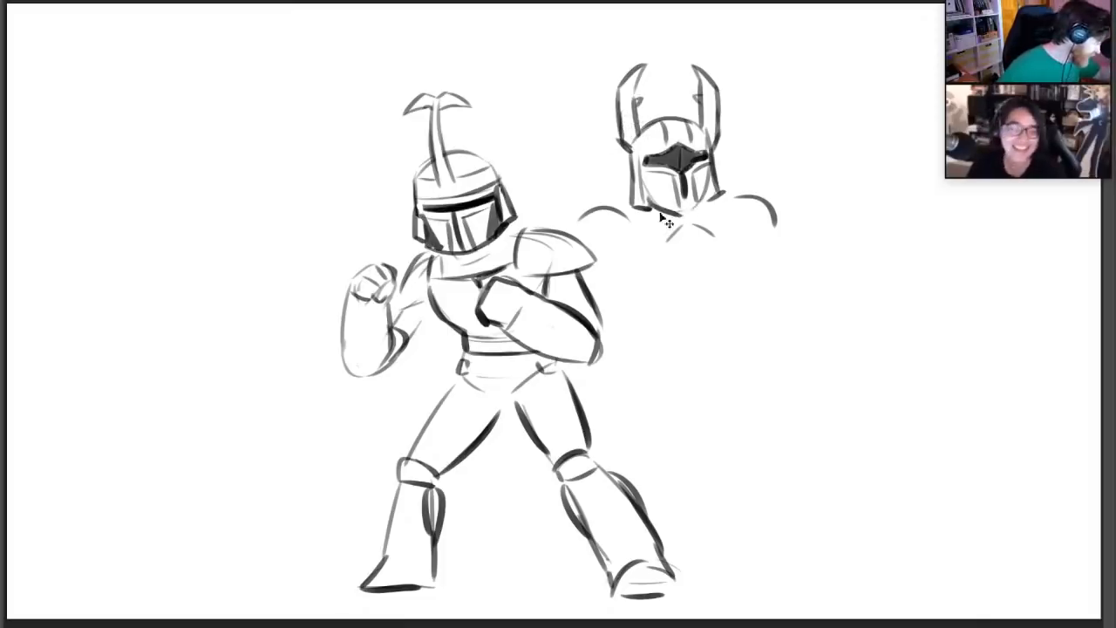
mouse_move(685, 213)
left_mouse_down()
mouse_move(707, 191)
mouse_move(686, 207)
left_mouse_up()
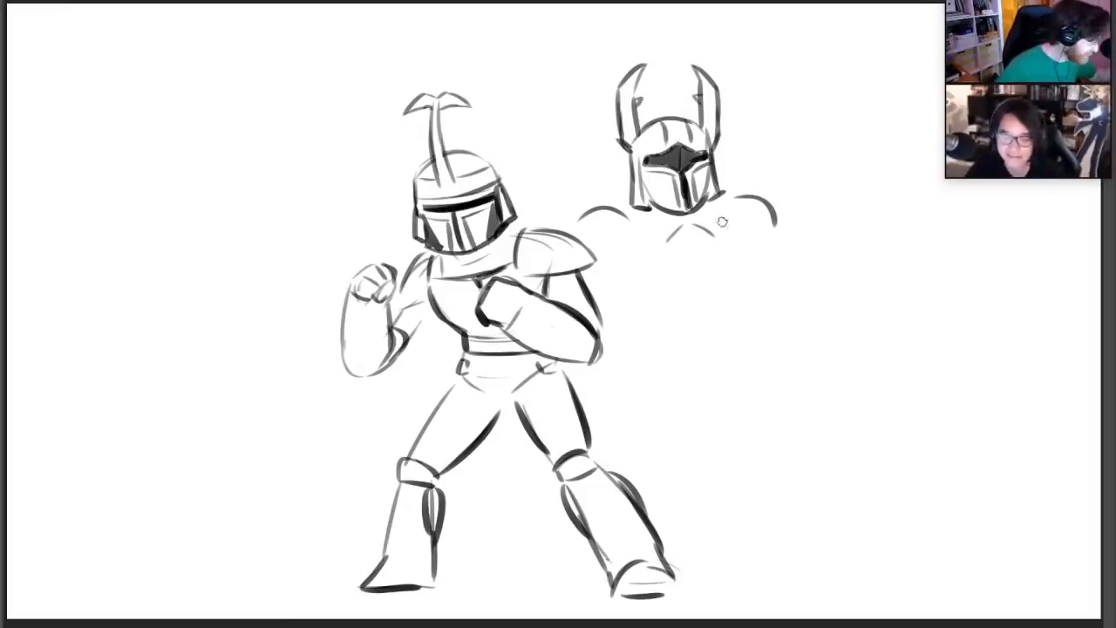
Sketch the neckline and angular chest plates of the horned figure below the helmet
mouse_move(630, 229)
left_mouse_down()
mouse_move(661, 250)
mouse_move(732, 241)
mouse_move(743, 224)
left_mouse_up()
mouse_move(726, 204)
left_mouse_down()
mouse_move(753, 197)
mouse_move(725, 210)
left_mouse_up()
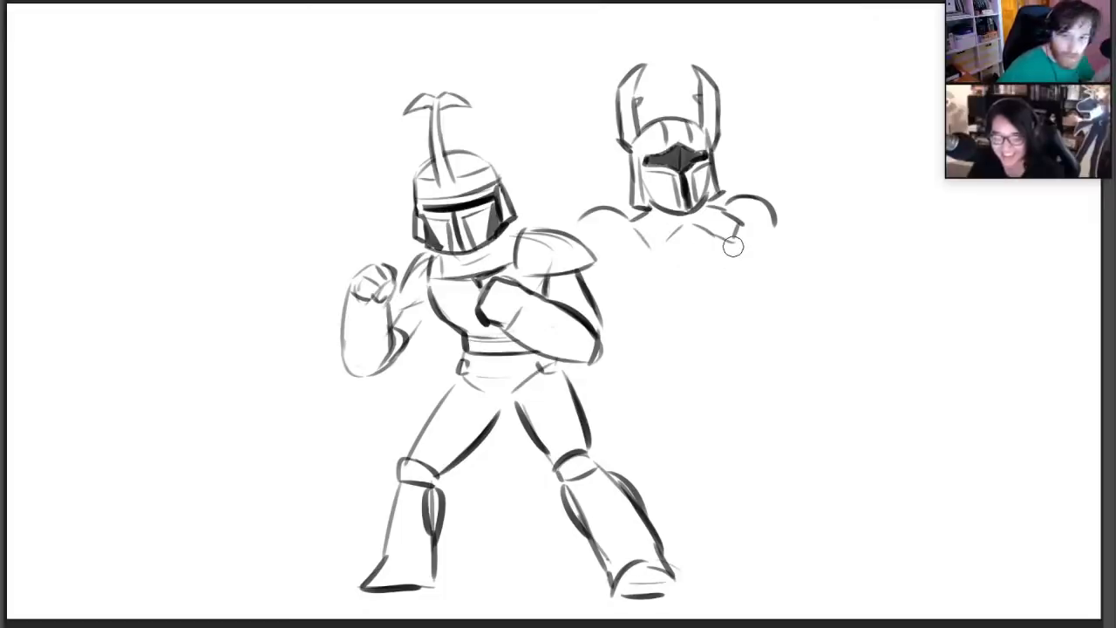
mouse_move(698, 229)
left_mouse_down()
mouse_move(672, 254)
mouse_move(724, 249)
mouse_move(698, 261)
mouse_move(716, 250)
mouse_move(706, 270)
mouse_move(724, 251)
mouse_move(673, 269)
mouse_move(637, 213)
left_mouse_up()
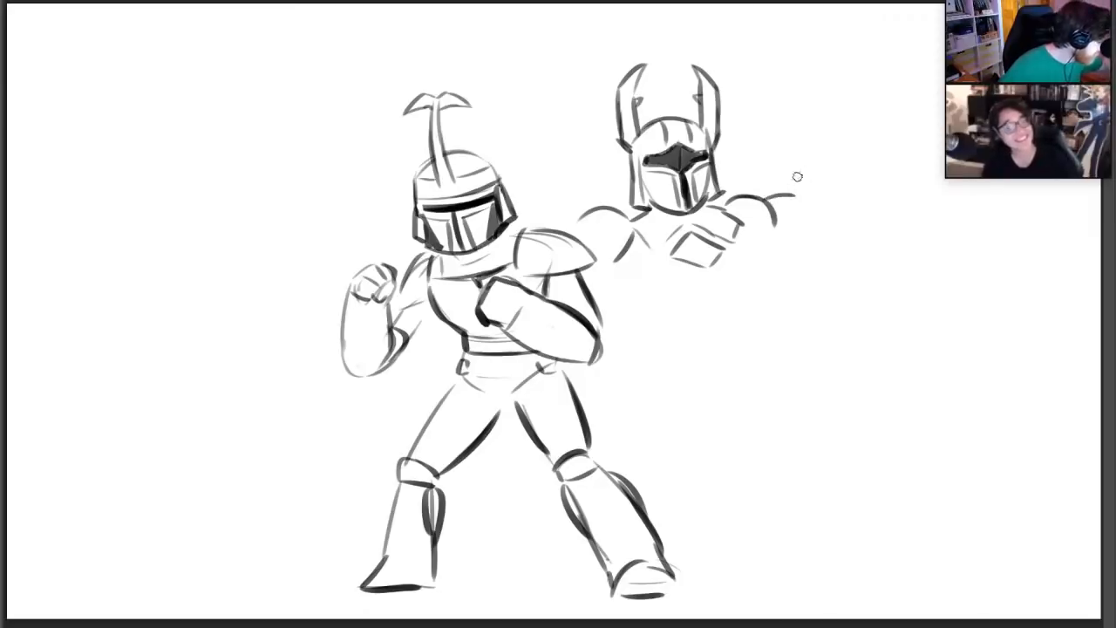
Erase the outer end of the shoulder arc beside the chest plates and sketch a raised forearm with a clenched fist
key("e")
left_click_drag(771, 209, 775, 226)
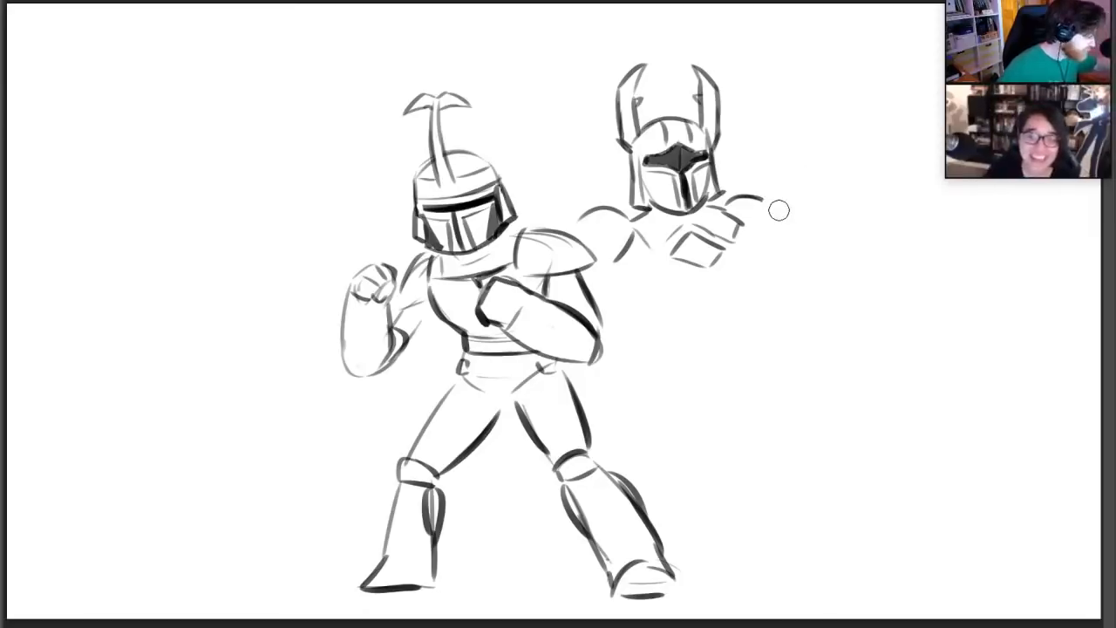
key("b")
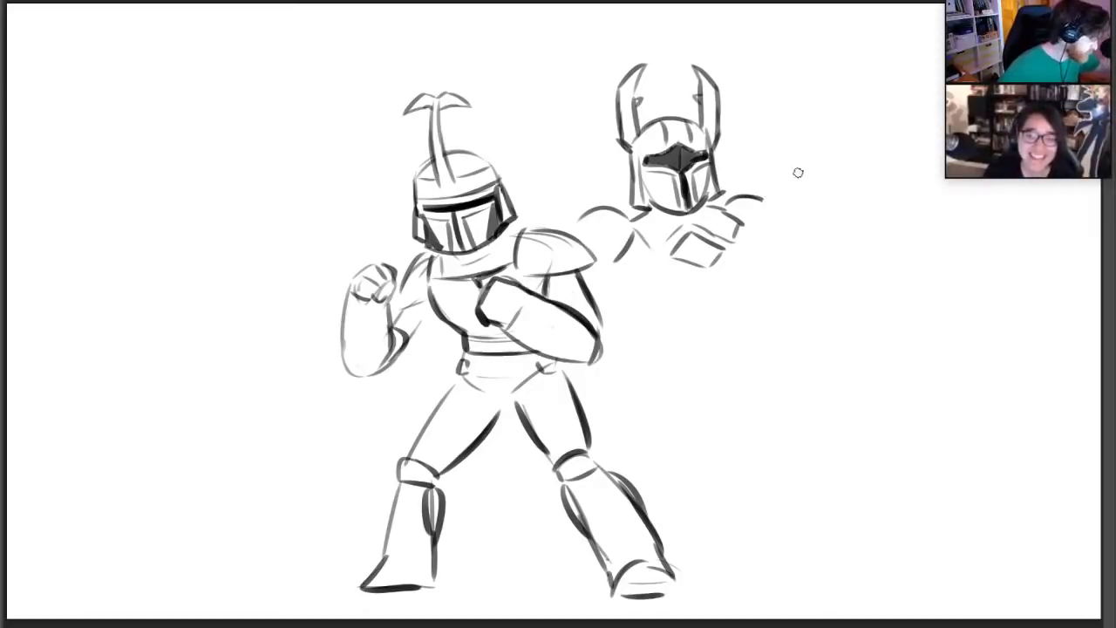
mouse_move(763, 195)
left_mouse_down()
mouse_move(793, 176)
mouse_move(796, 78)
mouse_move(769, 75)
mouse_move(806, 52)
mouse_move(821, 66)
mouse_move(800, 66)
mouse_move(807, 172)
left_mouse_up()
key("e")
mouse_move(834, 82)
left_mouse_down()
mouse_move(864, 163)
mouse_move(848, 102)
left_mouse_up()
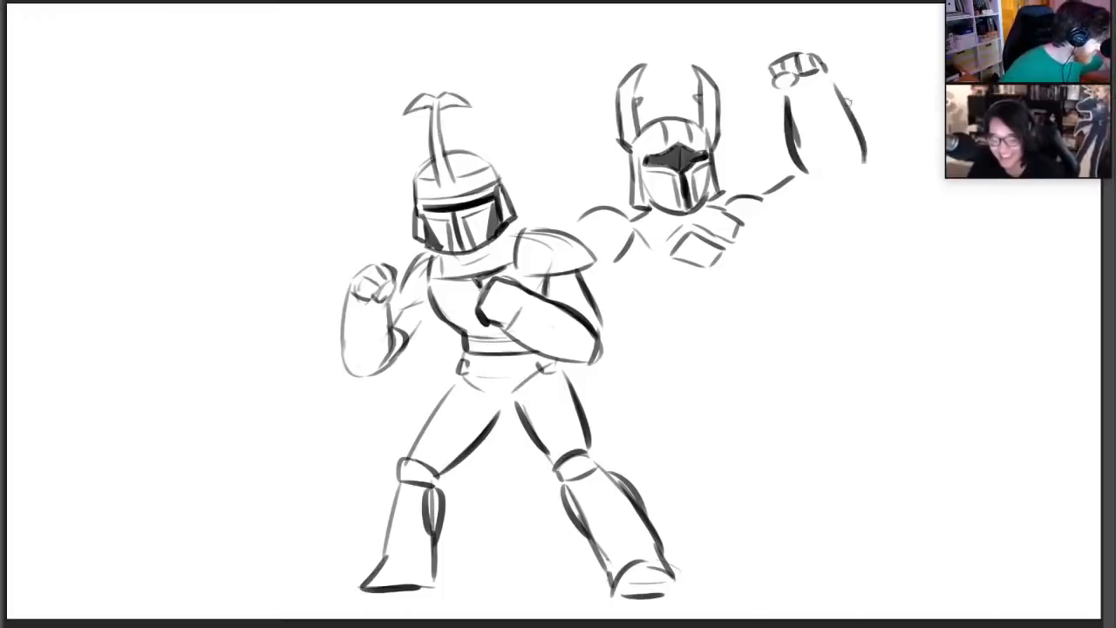
Reshape the inner edges of both helmet horns into small jagged notches
mouse_move(713, 78)
left_mouse_down()
mouse_move(718, 132)
mouse_move(701, 88)
mouse_move(716, 85)
left_mouse_up()
mouse_move(631, 102)
left_mouse_down()
mouse_move(643, 74)
mouse_move(639, 100)
mouse_move(702, 100)
mouse_move(709, 90)
left_mouse_up()
key("e")
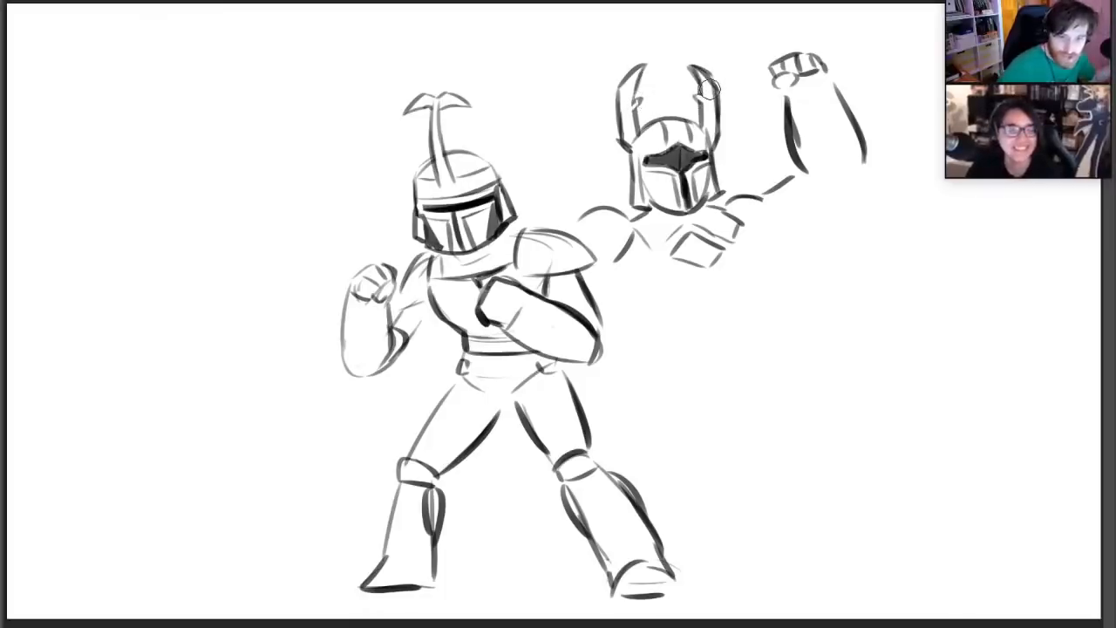
Close the elbow of the raised arm, then draw its upper arm and darken the shoulder cap
key("b")
left_click_drag(864, 163, 838, 212)
key("ctrl+z")
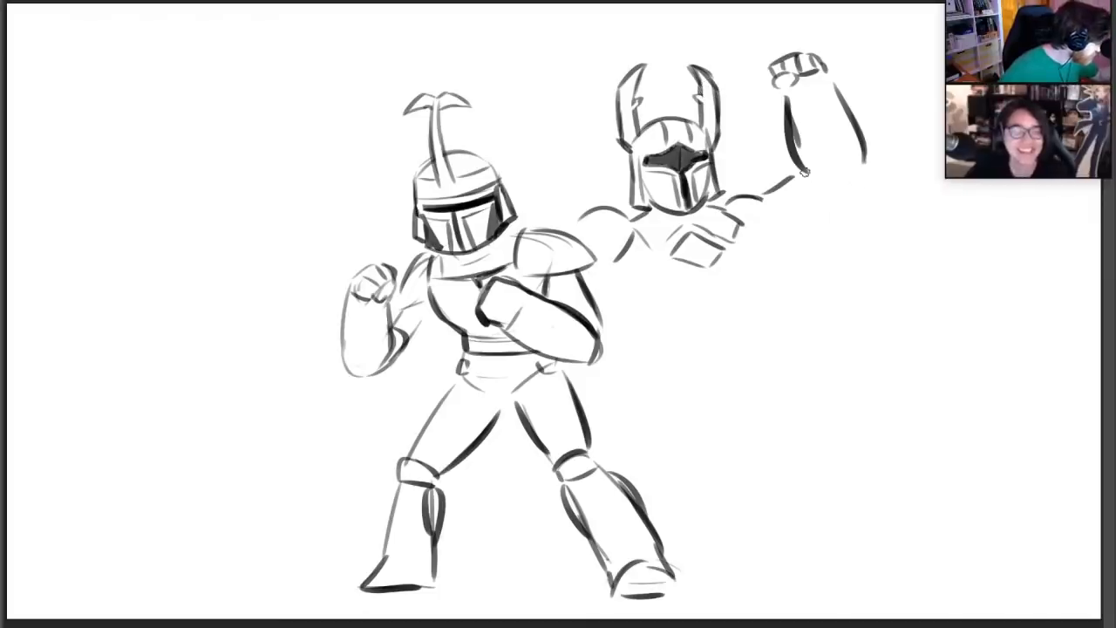
mouse_move(804, 172)
left_mouse_down()
mouse_move(843, 179)
mouse_move(839, 186)
mouse_move(860, 180)
mouse_move(809, 236)
left_mouse_up()
key("ctrl+z")
key("ctrl+z")
mouse_move(839, 190)
left_mouse_down()
mouse_move(785, 228)
mouse_move(799, 229)
left_mouse_up()
key("ctrl+z")
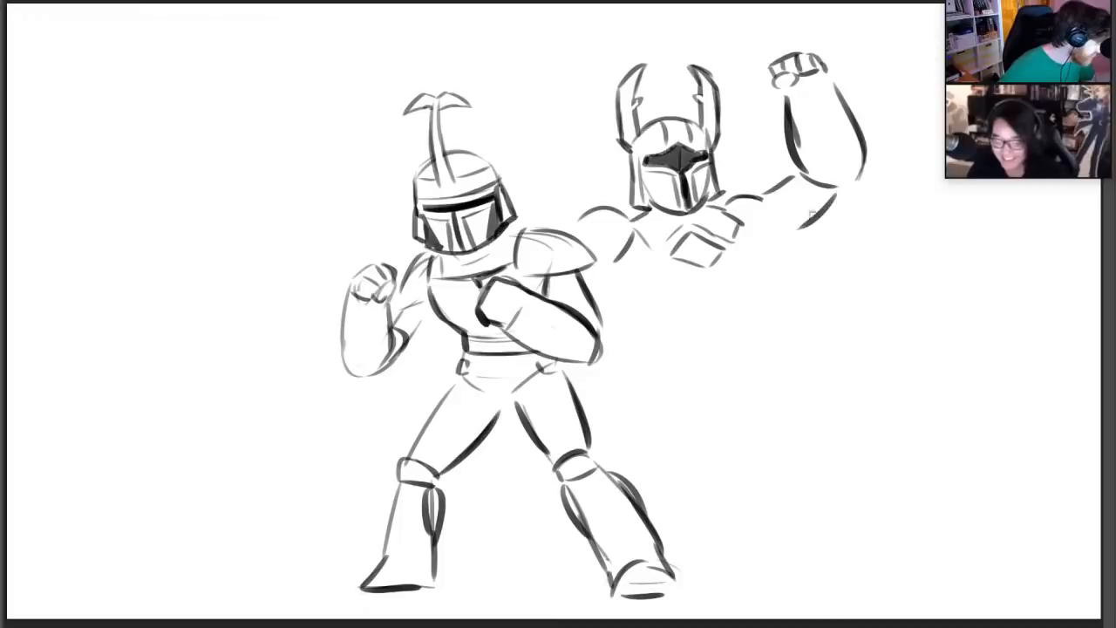
mouse_move(721, 204)
left_mouse_down()
mouse_move(767, 194)
mouse_move(776, 220)
left_mouse_up()
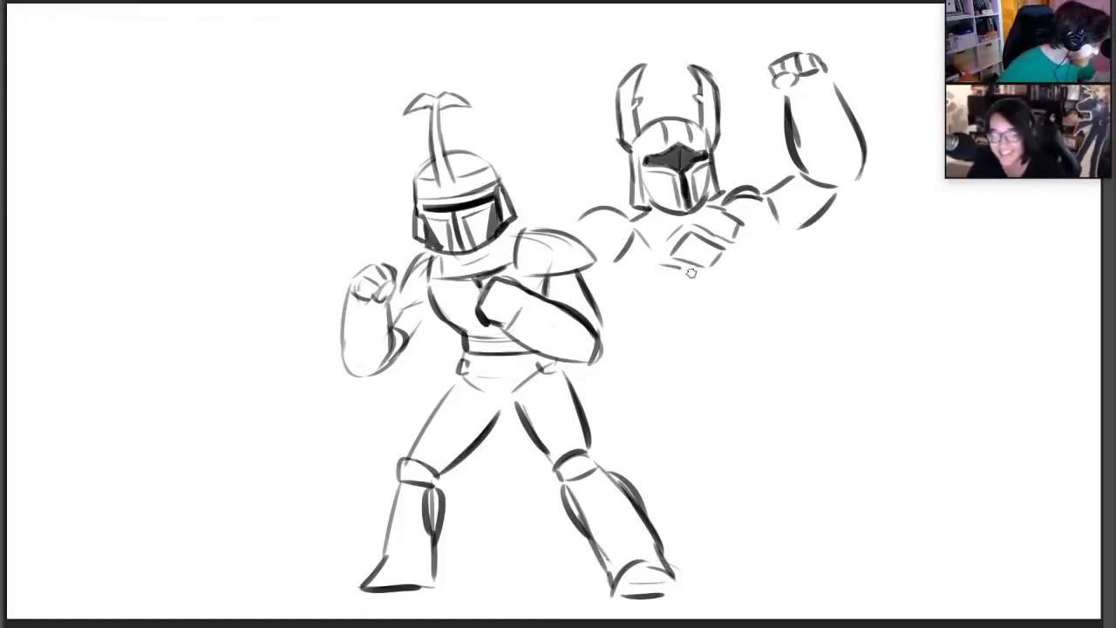
Draw the lower chest edge, the central torso lines and the side contour of the ribcage on the horned figure
left_click_drag(660, 264, 708, 277)
mouse_move(706, 277)
left_mouse_down()
mouse_move(706, 293)
mouse_move(725, 297)
mouse_move(737, 256)
mouse_move(759, 298)
left_mouse_up()
key("ctrl+z")
left_click_drag(752, 233, 753, 309)
key("ctrl+z")
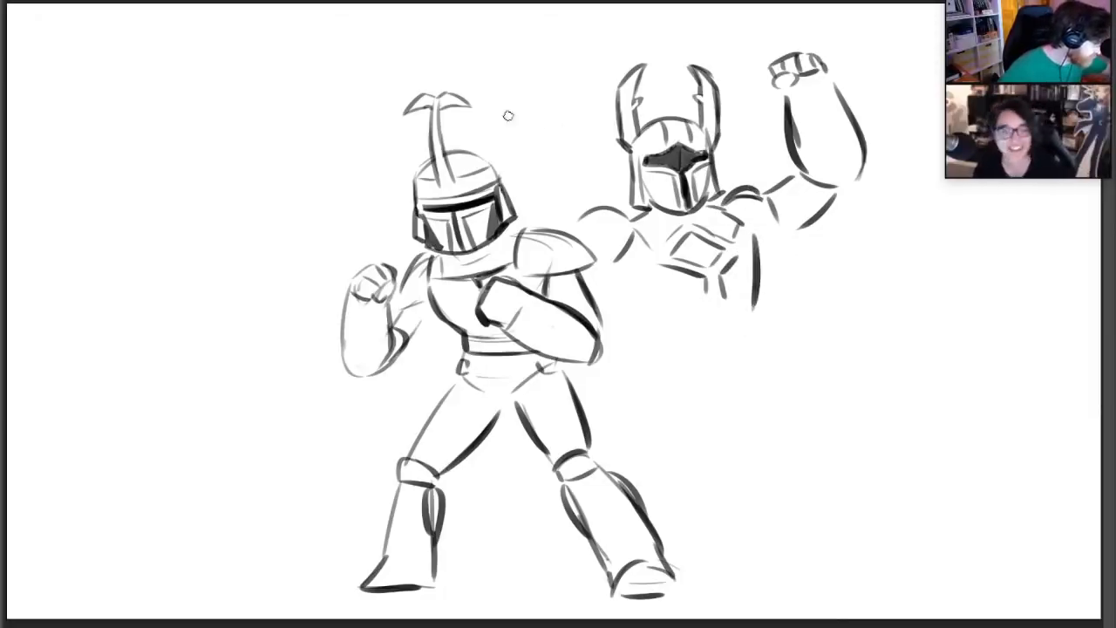
Redraw the bare shoulder of the horned figure and rough in a second raised forearm between the two helmets
left_click_drag(505, 125, 527, 86)
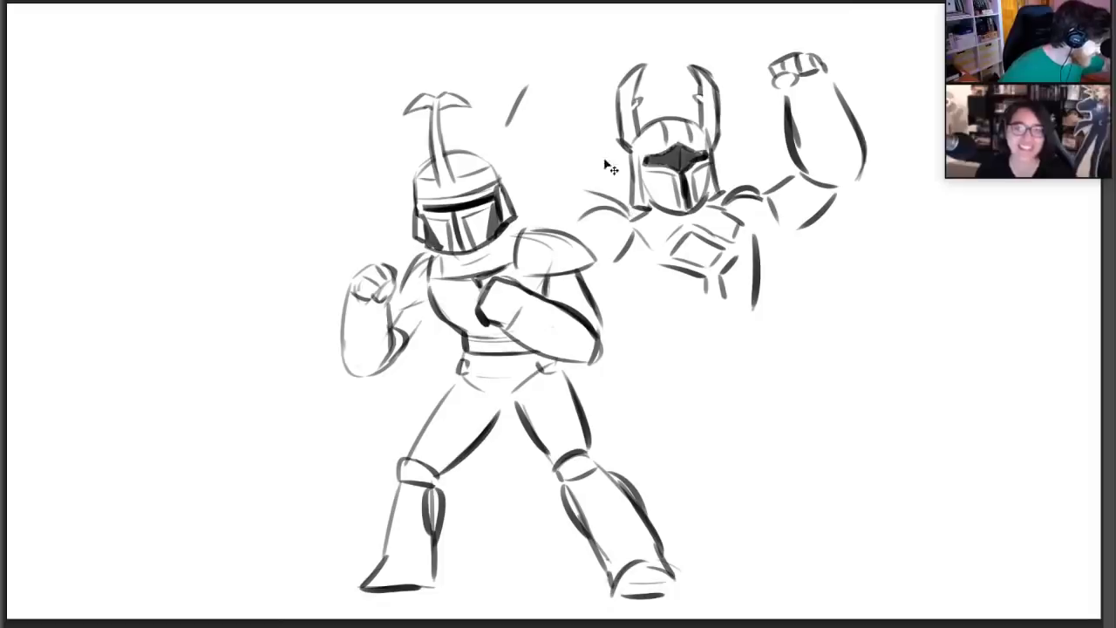
mouse_move(725, 197)
left_mouse_down()
mouse_move(749, 187)
mouse_move(768, 210)
left_mouse_up()
key("b")
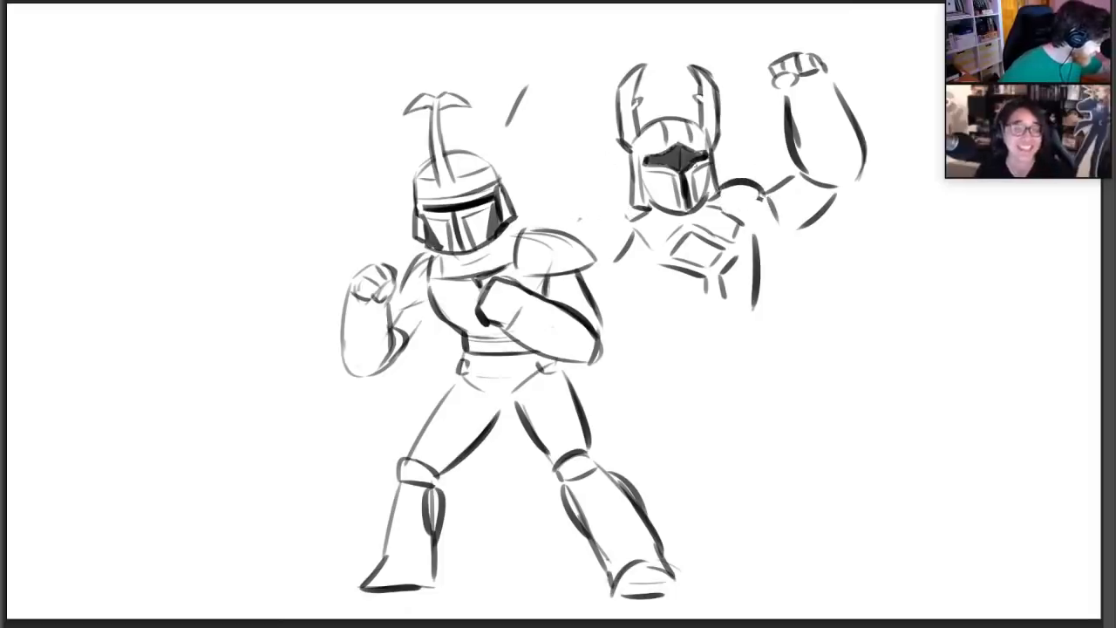
left_click_drag(589, 203, 641, 212)
mouse_move(555, 179)
left_mouse_down()
mouse_move(585, 184)
mouse_move(563, 106)
left_mouse_up()
left_click_drag(508, 154, 551, 83)
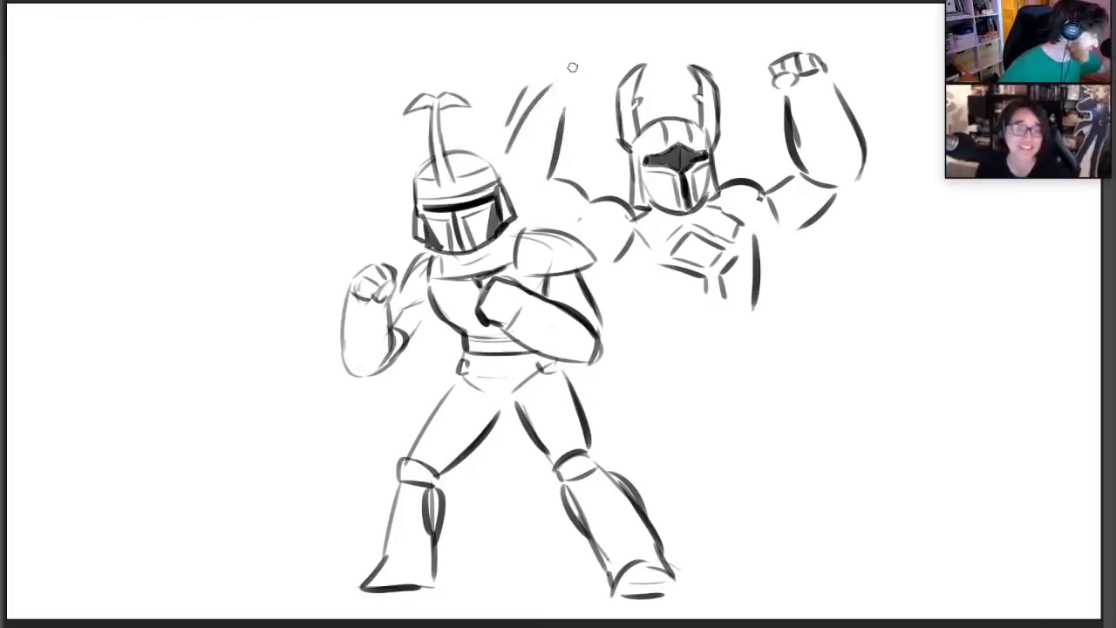
Replace the second forearm's outer contour with a bolder line, add its clenched fist and draw bands on both wrists
key("ctrl+z")
key("ctrl+z")
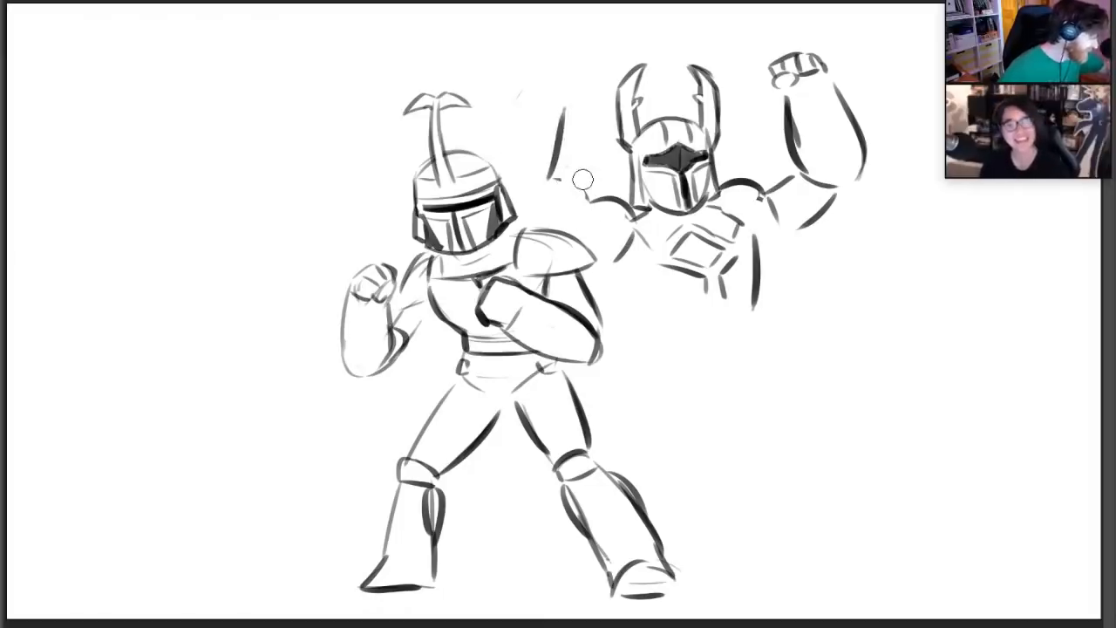
left_click_drag(494, 143, 554, 66)
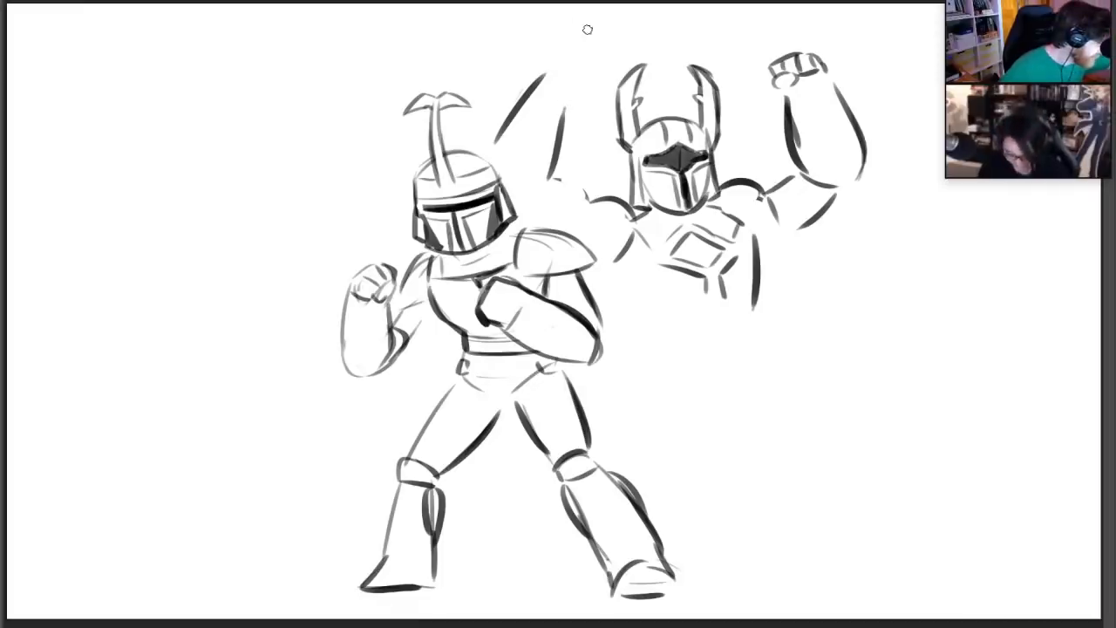
mouse_move(582, 88)
left_mouse_down()
mouse_move(573, 49)
mouse_move(602, 82)
mouse_move(574, 76)
mouse_move(579, 51)
left_mouse_up()
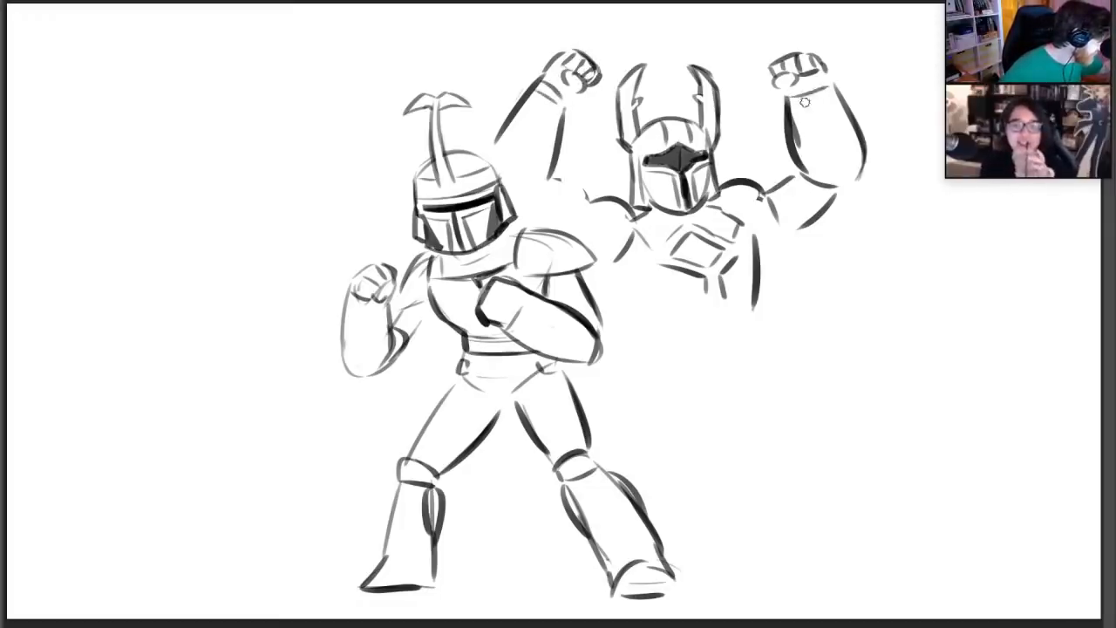
left_click_drag(790, 104, 849, 98)
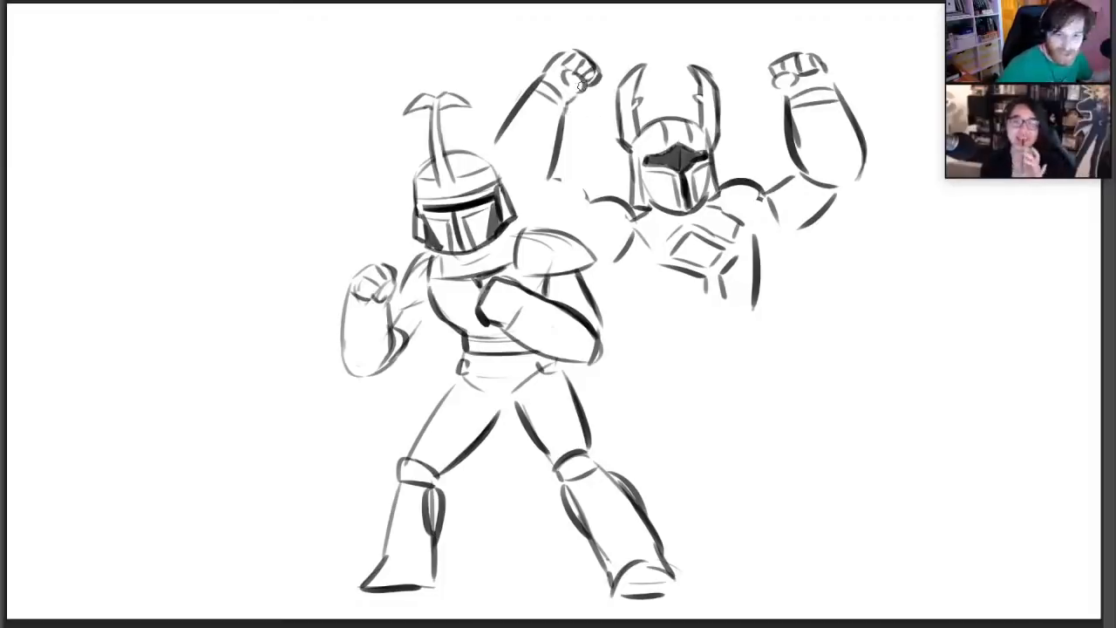
Add angled abdominal plate lines beneath the chest of the horned figure
left_click_drag(685, 328, 720, 305)
left_click_drag(720, 306, 744, 314)
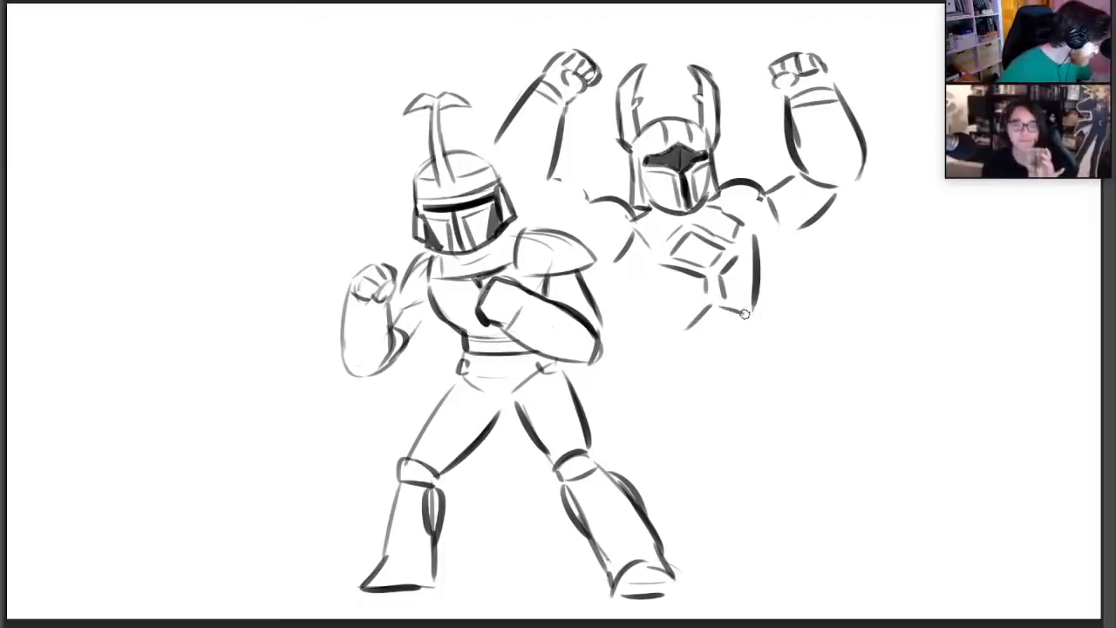
left_click_drag(676, 315, 706, 292)
key("ctrl+z")
Draw the slanted side contour from the armpit to the waist and extend the underside of the opposite upper arm
mouse_move(618, 275)
left_mouse_down()
mouse_move(645, 308)
mouse_move(632, 319)
left_mouse_up()
key("ctrl+z")
left_click_drag(607, 274, 643, 334)
key("ctrl+z")
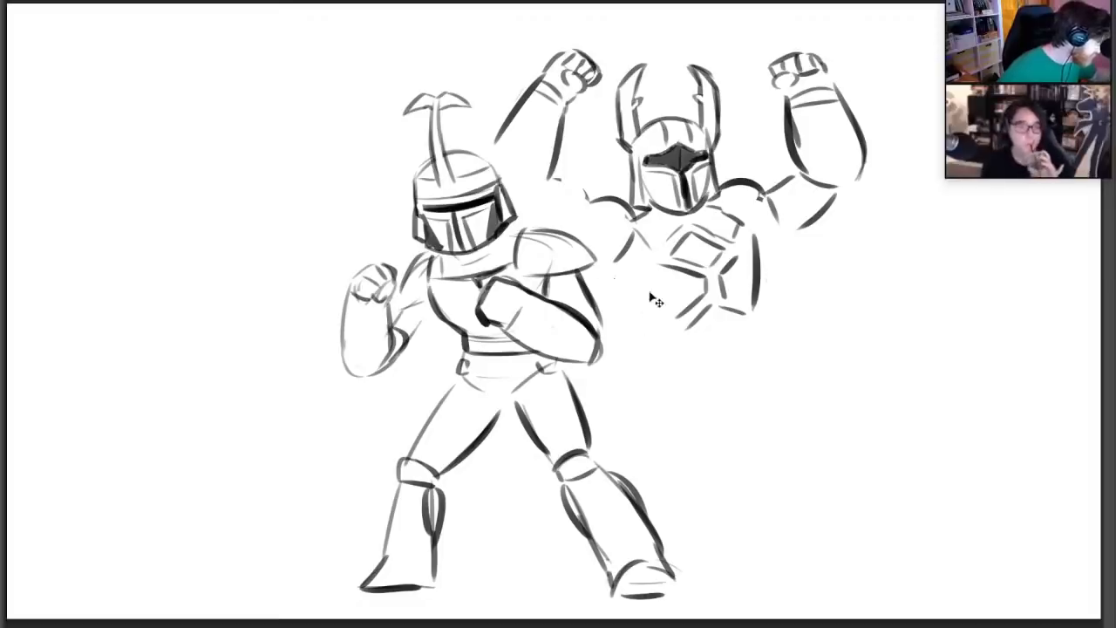
left_click_drag(602, 279, 652, 332)
key("ctrl+z")
left_click_drag(609, 276, 661, 333)
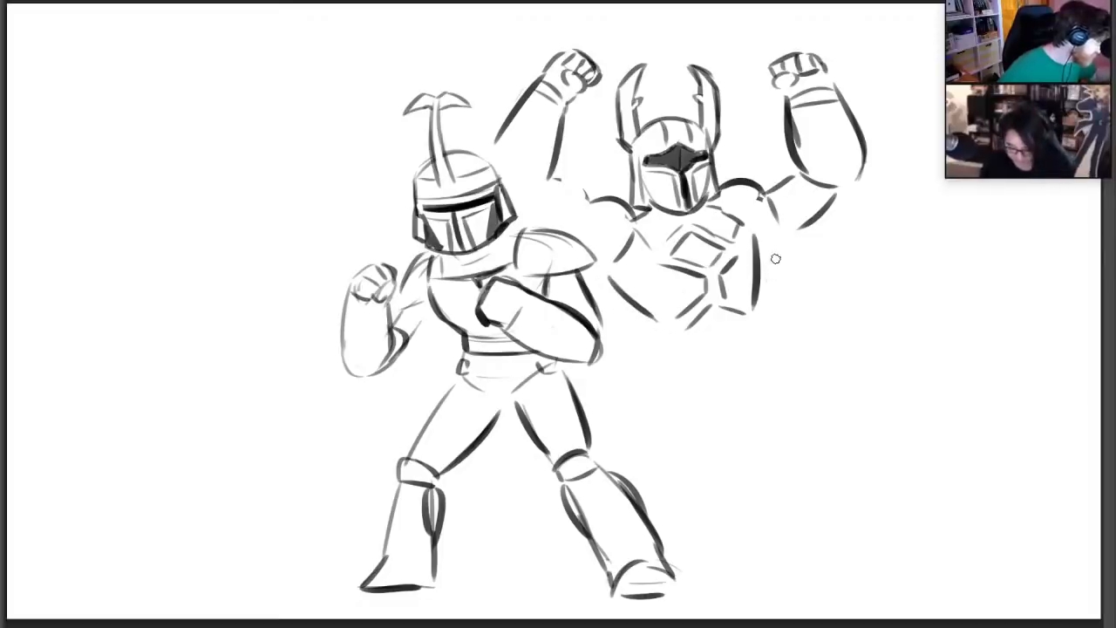
left_click_drag(764, 241, 834, 192)
key("ctrl+z")
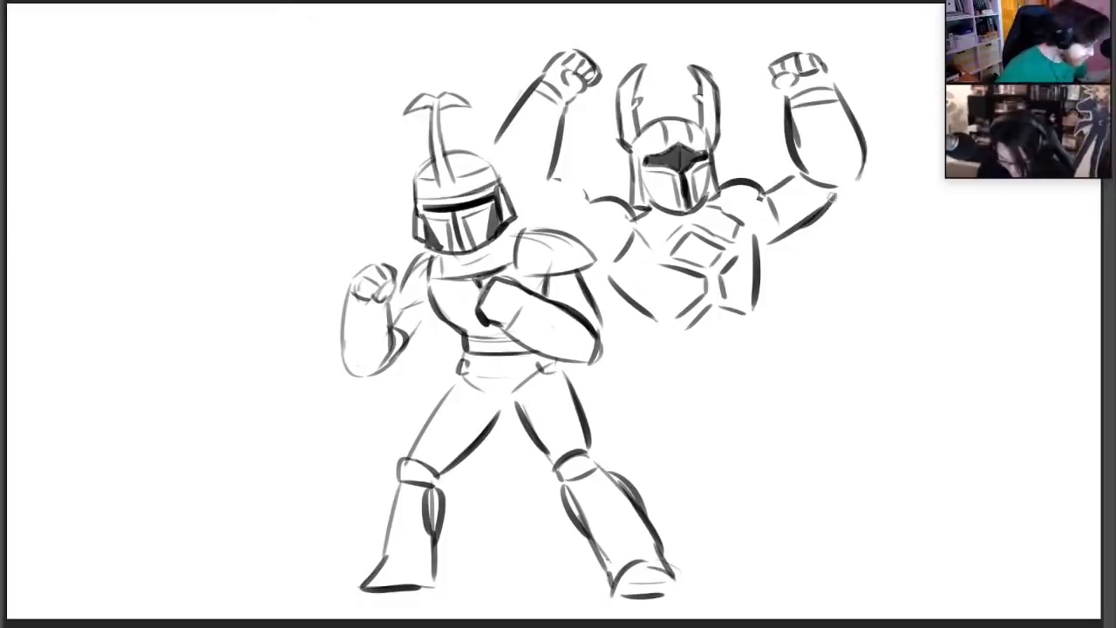
Draw two curved belt lines across the waist and extend the torso's side contour down towards them
left_click_drag(673, 336, 757, 333)
key("ctrl+z")
key("ctrl+z")
left_click_drag(680, 359, 748, 349)
left_click_drag(756, 305, 755, 325)
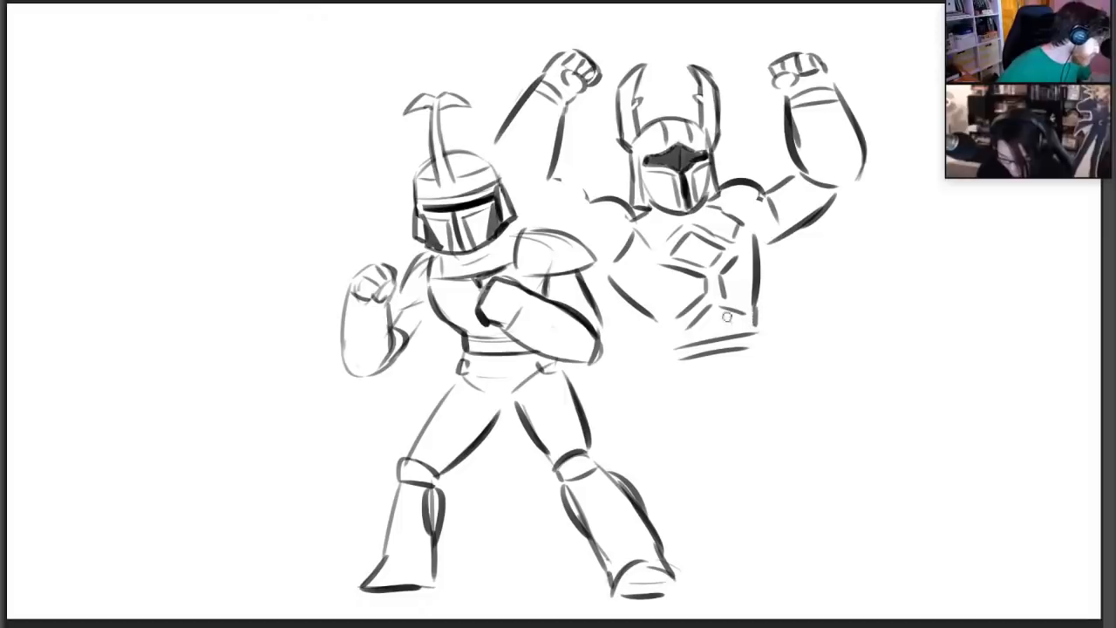
Finish the waist edge and draw the long outer contours of both thighs below the belt
left_click_drag(659, 325, 656, 429)
key("ctrl+z")
left_click_drag(659, 347, 643, 475)
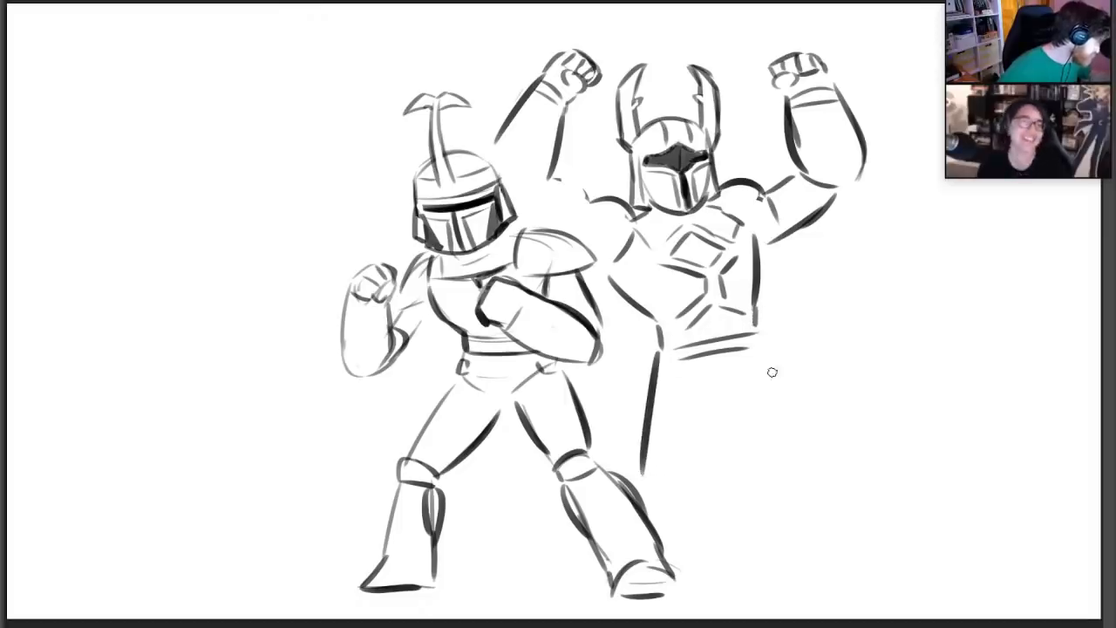
left_click_drag(763, 342, 793, 460)
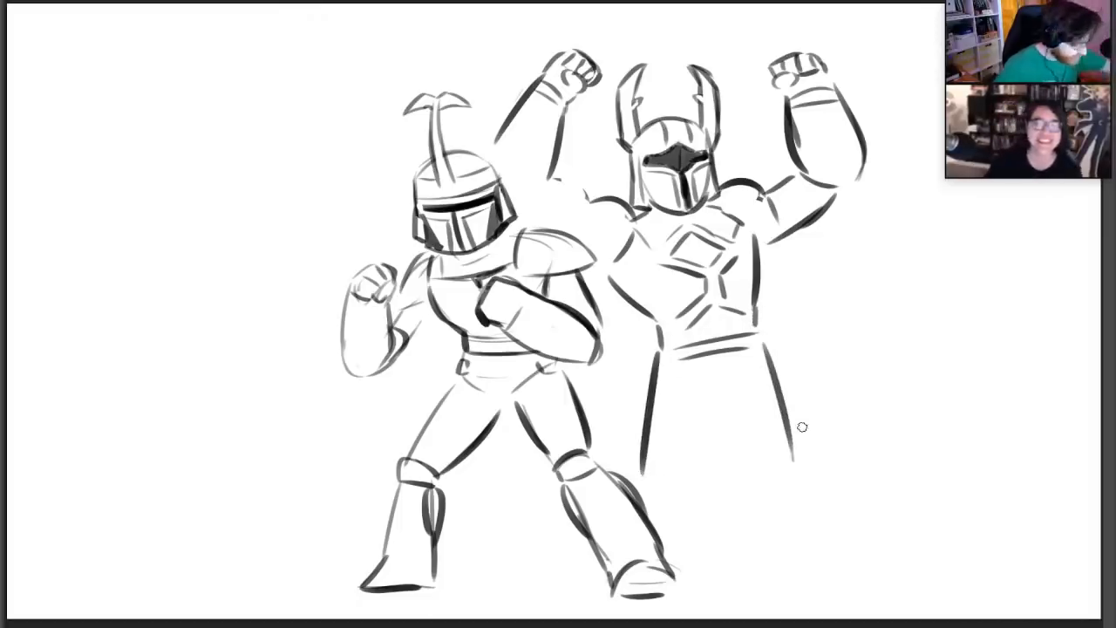
Lasso the horned figure's upper body above the waist, scale it down slightly, and clear the selection
mouse_move(501, 78)
left_mouse_down()
mouse_move(496, 131)
mouse_move(602, 257)
mouse_move(643, 356)
mouse_move(846, 323)
mouse_move(832, 35)
mouse_move(534, 39)
left_mouse_up()
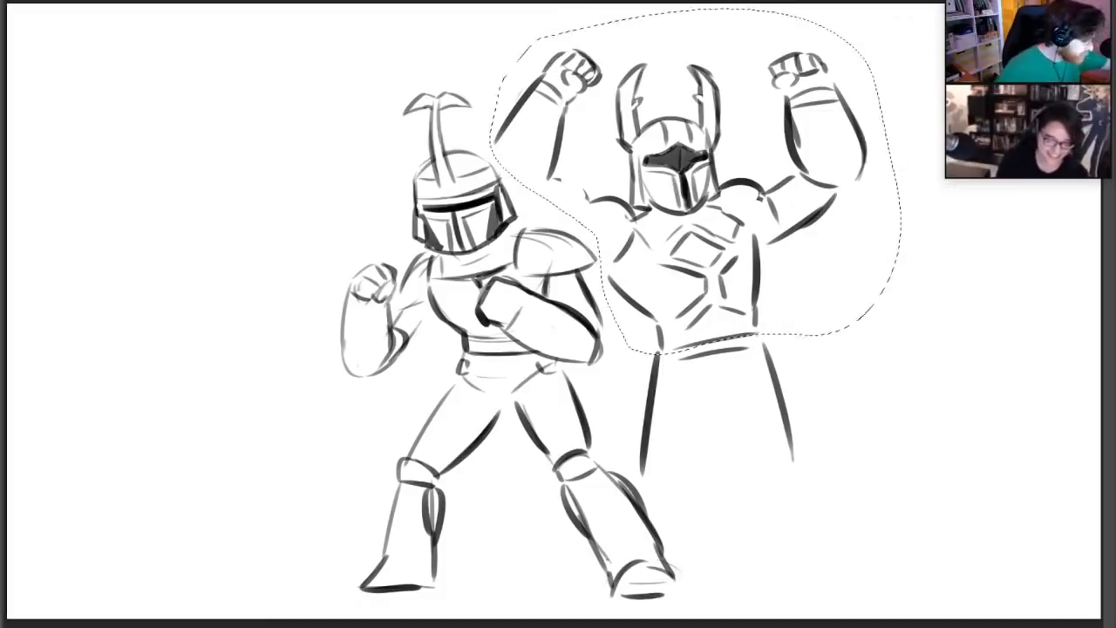
key("ctrl+t")
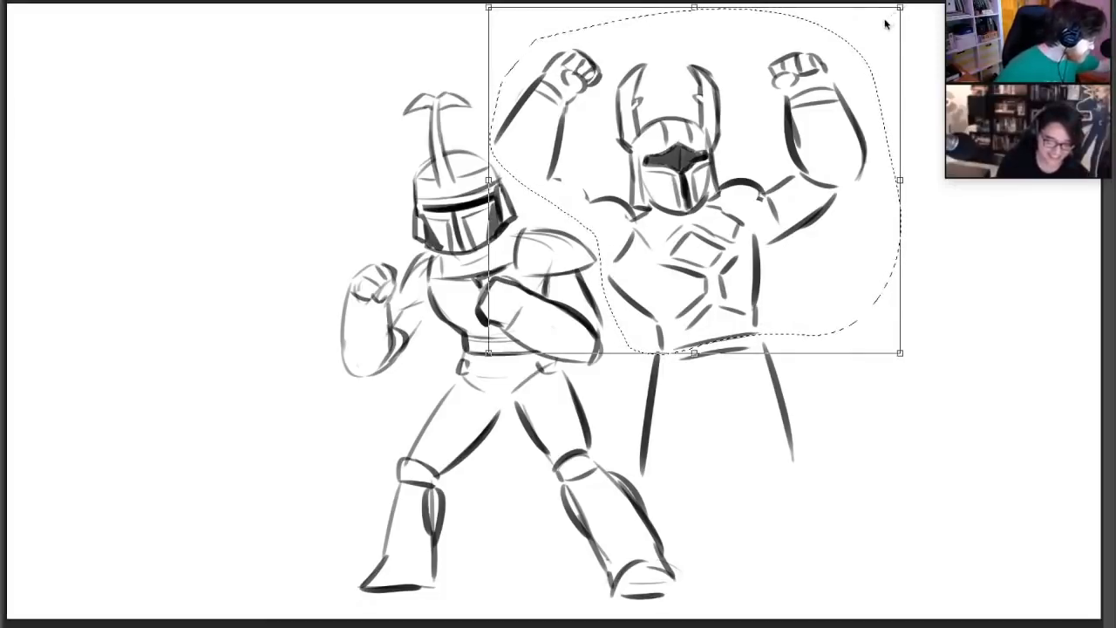
left_click_drag(901, 6, 880, 25)
left_click_drag(788, 120, 793, 107)
key("Return")
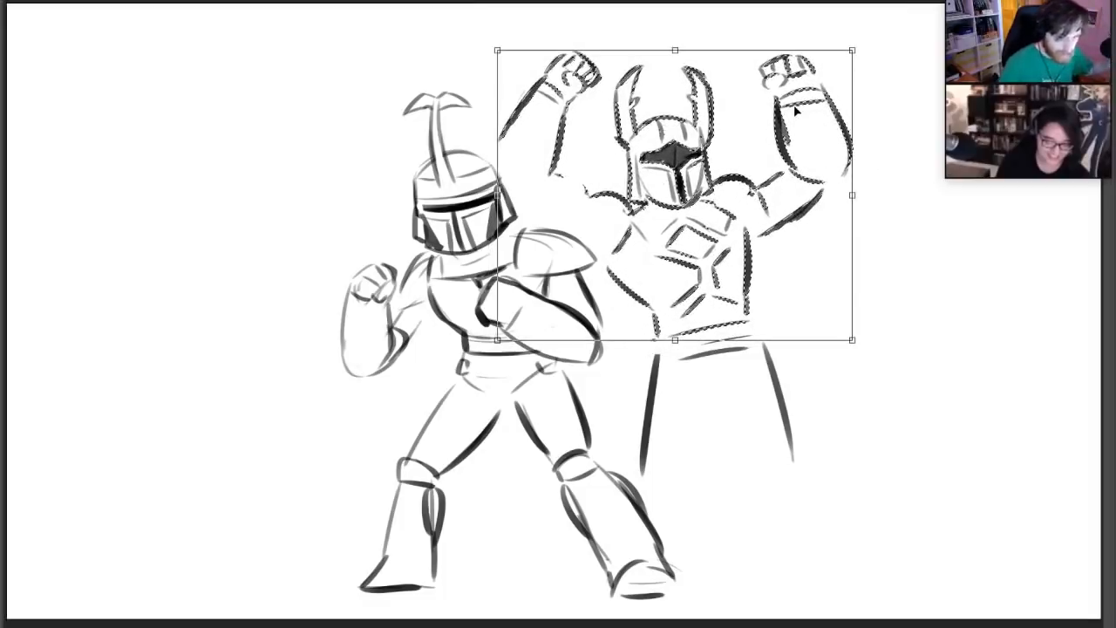
key("ctrl+d")
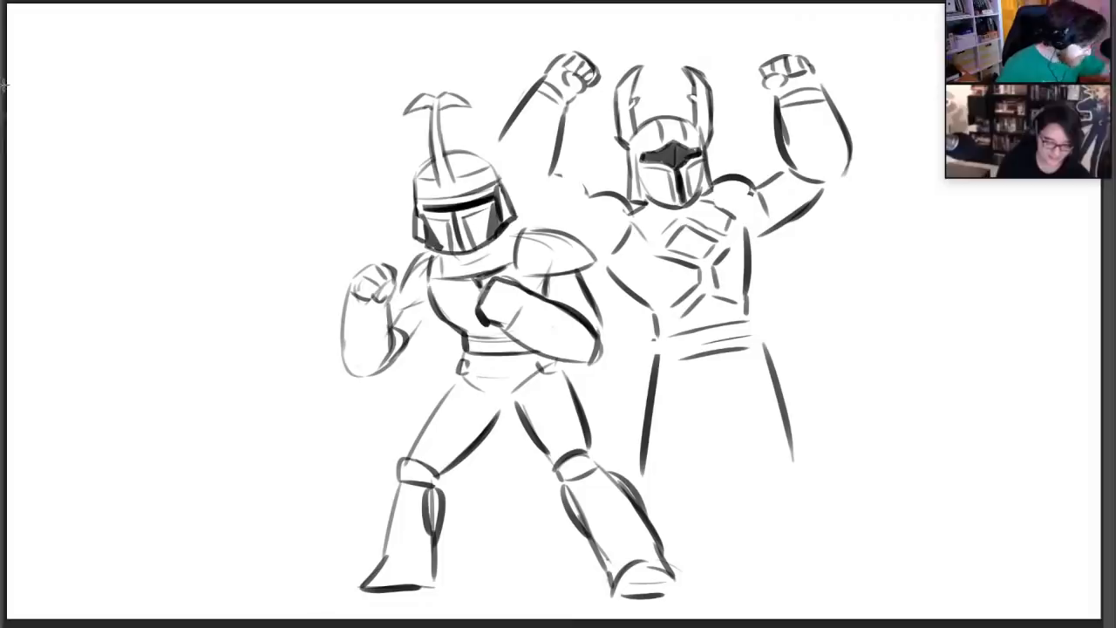
Extend the contours of the raised arm nearest the other fighter to its shoulder, and erase the horned figure's belt and thigh lines
left_click_drag(553, 171, 591, 194)
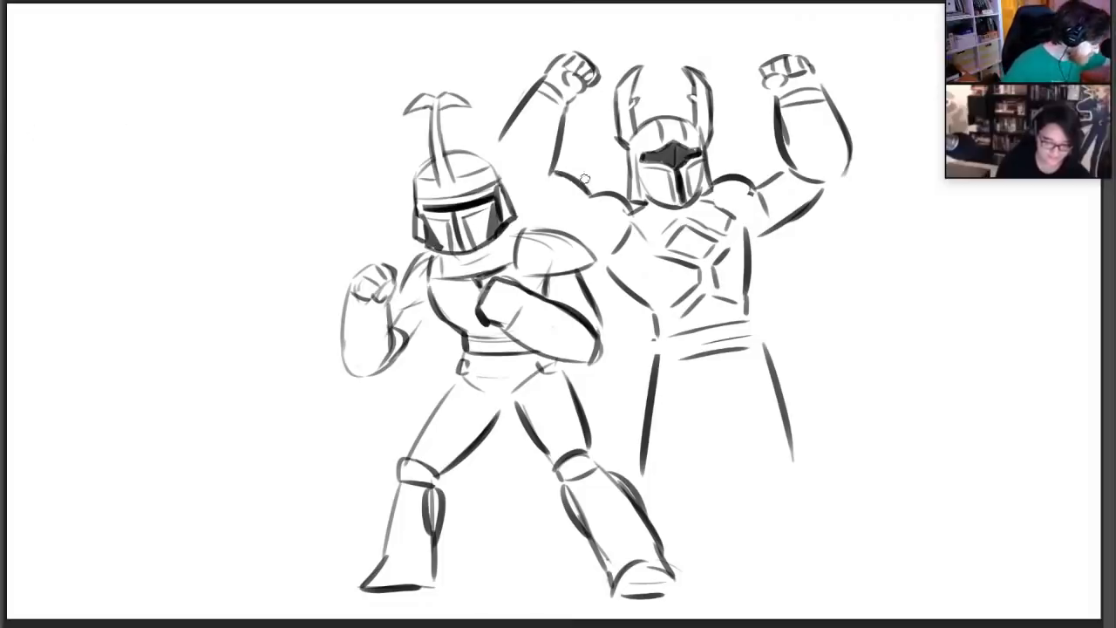
left_click_drag(494, 155, 540, 92)
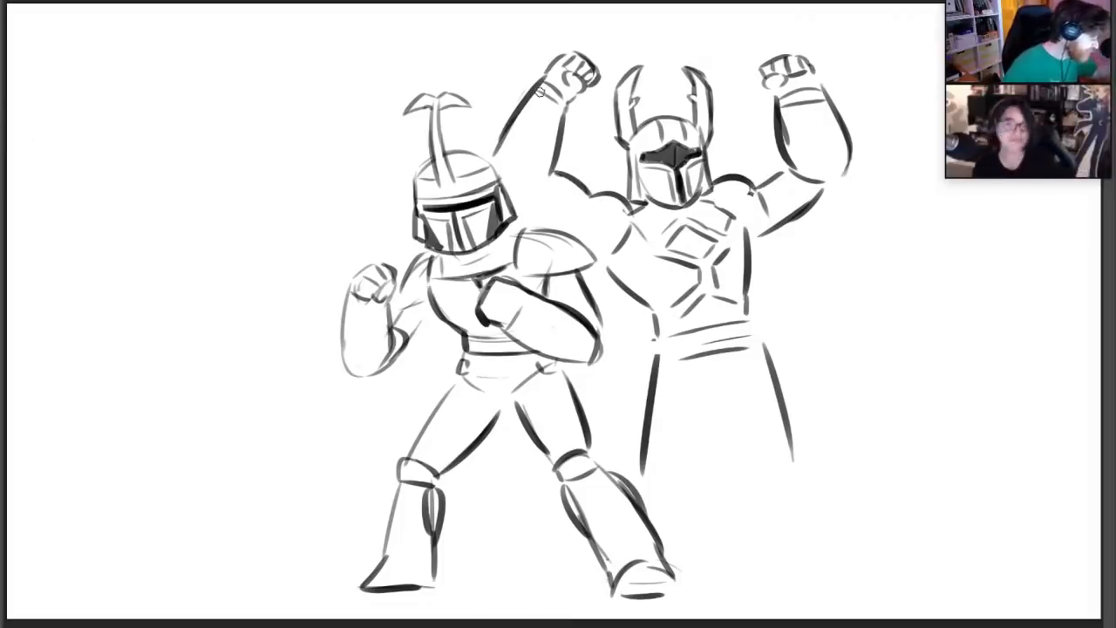
mouse_move(667, 329)
left_mouse_down()
mouse_move(671, 340)
mouse_move(643, 336)
mouse_move(649, 406)
mouse_move(747, 317)
mouse_move(794, 453)
mouse_move(742, 351)
left_mouse_up()
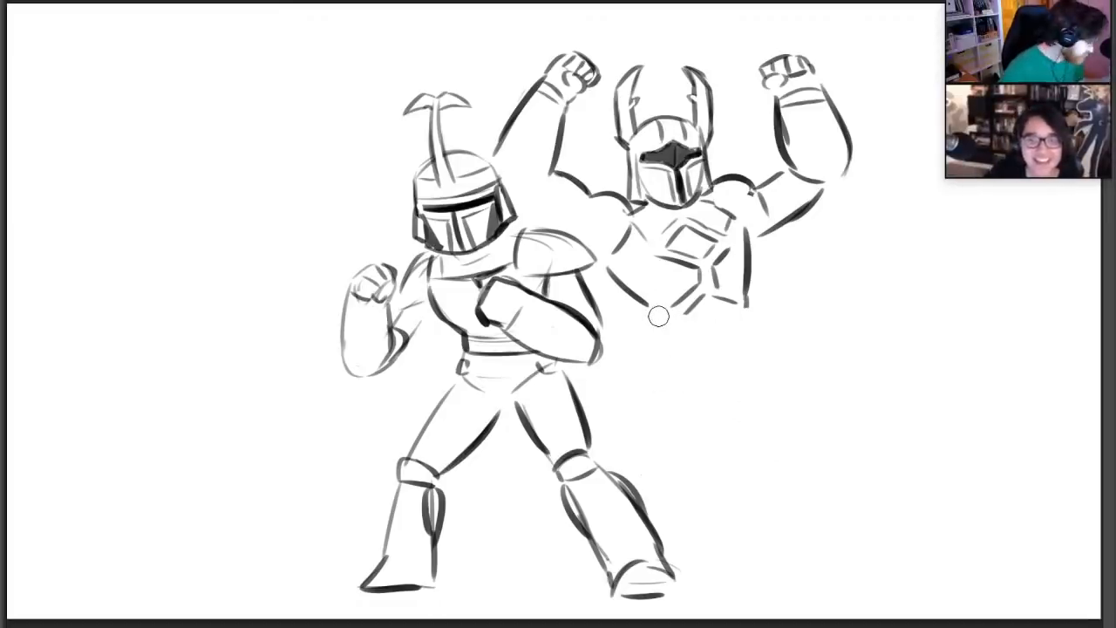
Redraw the outer contours of both thighs and add slanted hip lines converging at the groin
key("b")
left_click_drag(650, 324, 633, 443)
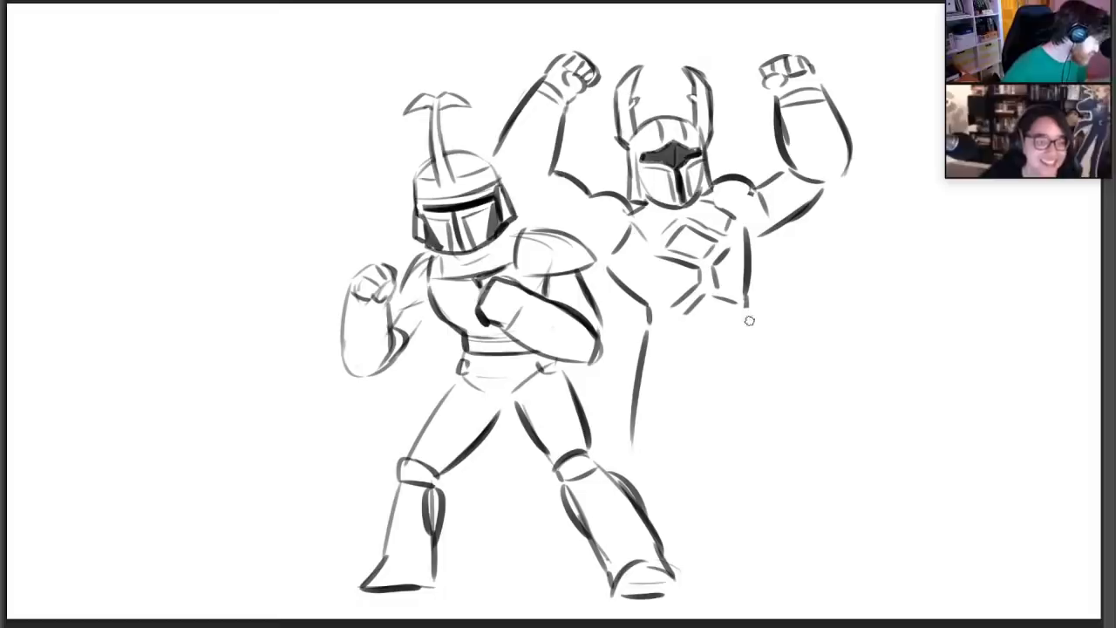
left_click_drag(748, 321, 782, 458)
mouse_move(650, 353)
left_mouse_down()
mouse_move(689, 354)
mouse_move(691, 375)
mouse_move(757, 332)
left_mouse_up()
key("ctrl+z")
Draw the inner thigh contours and curved knee lines, and start the shin contours of the farther leg
key("ctrl+z")
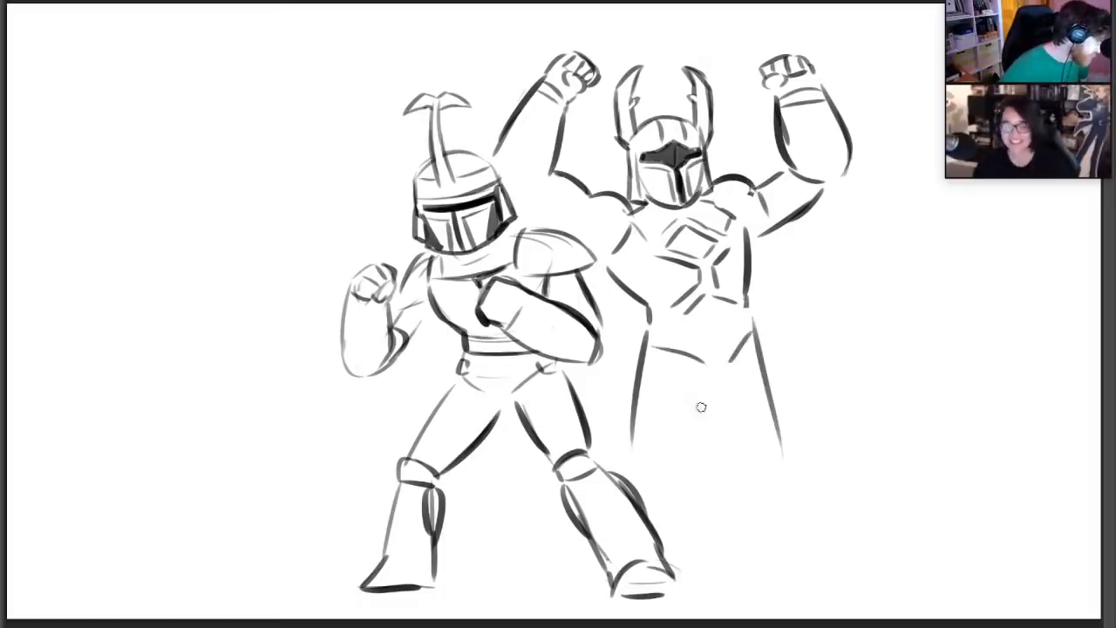
left_click_drag(706, 385, 688, 455)
mouse_move(717, 373)
left_mouse_down()
mouse_move(748, 345)
mouse_move(742, 331)
left_mouse_up()
key("ctrl+z")
mouse_move(715, 382)
left_mouse_down()
mouse_move(739, 451)
mouse_move(779, 441)
mouse_move(777, 454)
left_mouse_up()
mouse_move(643, 443)
left_mouse_down()
mouse_move(677, 448)
mouse_move(747, 523)
left_mouse_up()
left_click_drag(783, 455, 811, 532)
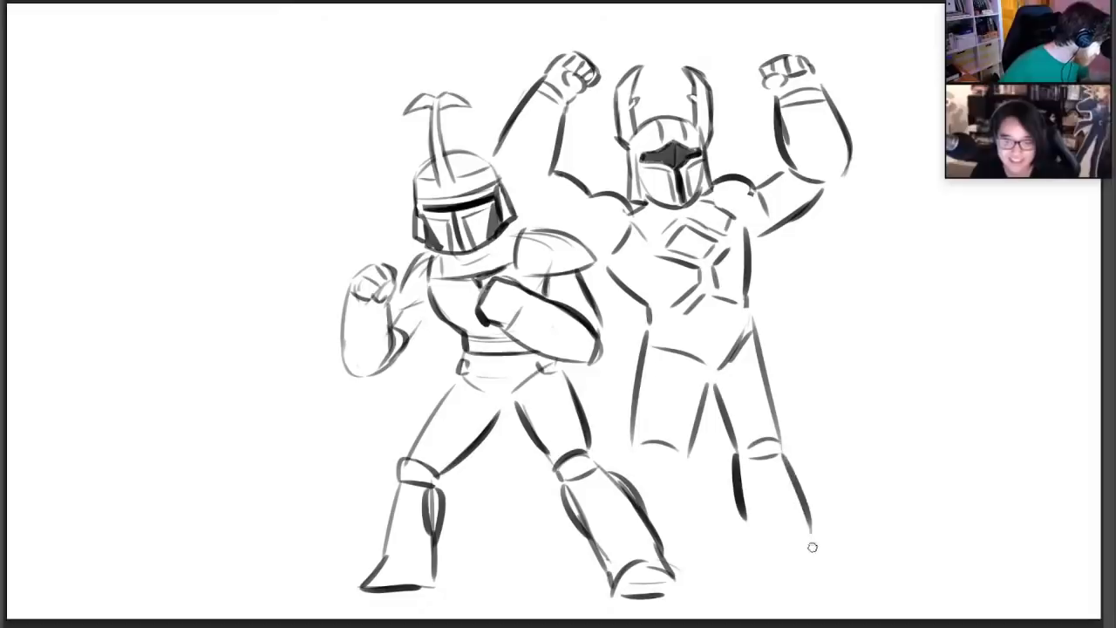
Extend the lower leg contours of the horned figure down towards both feet, stopping behind the other fighter's leg
left_click_drag(739, 484, 754, 564)
left_click_drag(690, 447, 671, 527)
left_click_drag(634, 444, 621, 476)
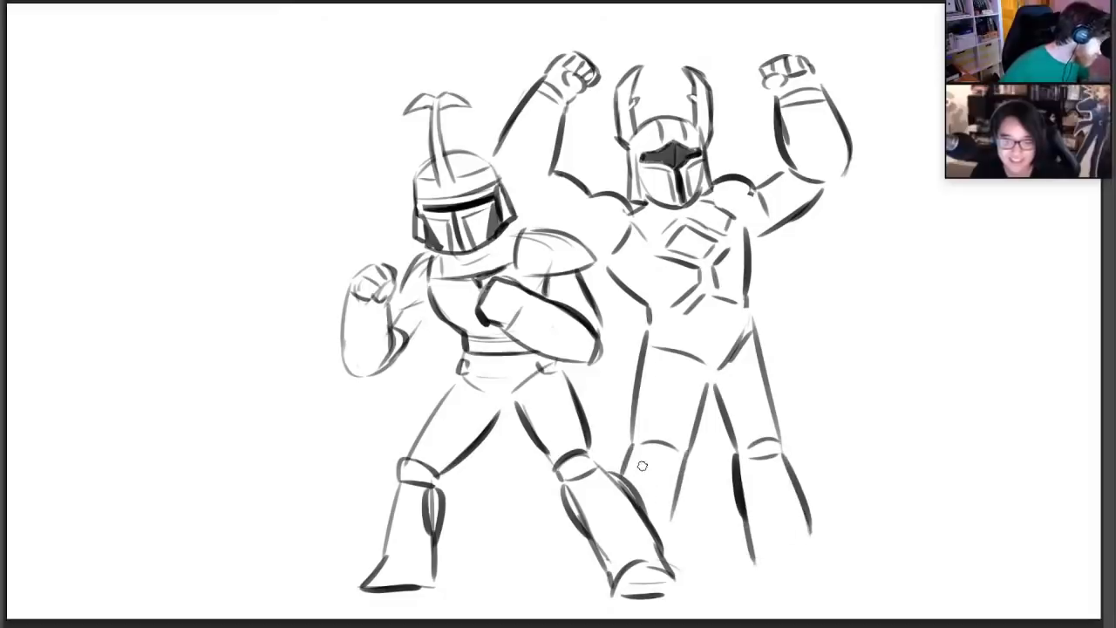
Draw two curved belt lines across the horned figure's waist, redoing the lower line until it fits
left_click_drag(650, 319, 746, 310)
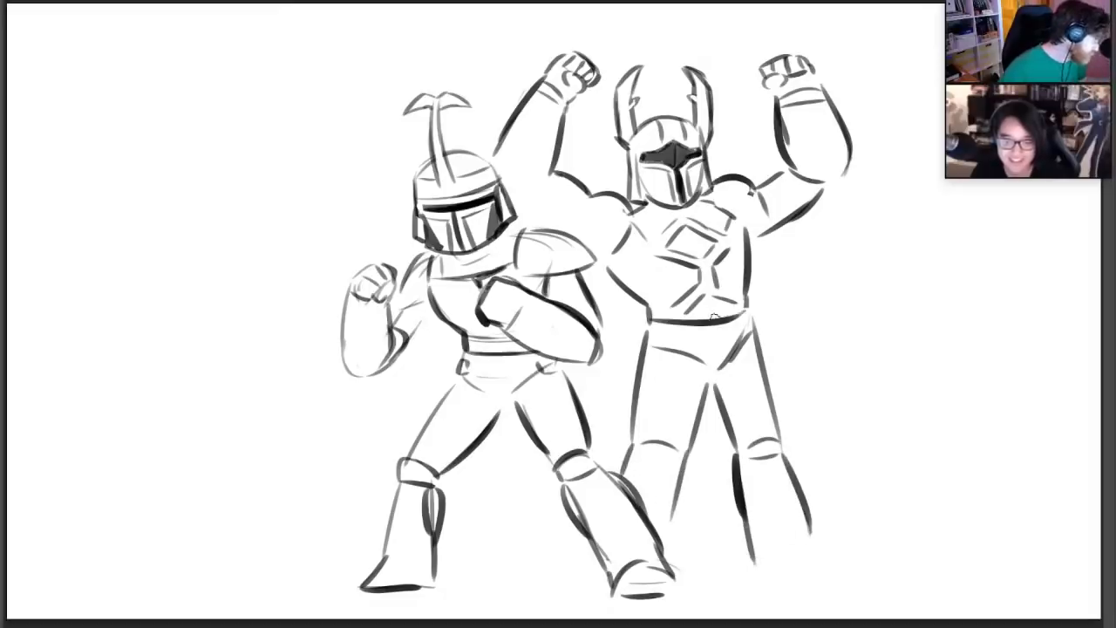
left_click_drag(652, 329, 751, 322)
key("ctrl+z")
left_click_drag(651, 329, 752, 317)
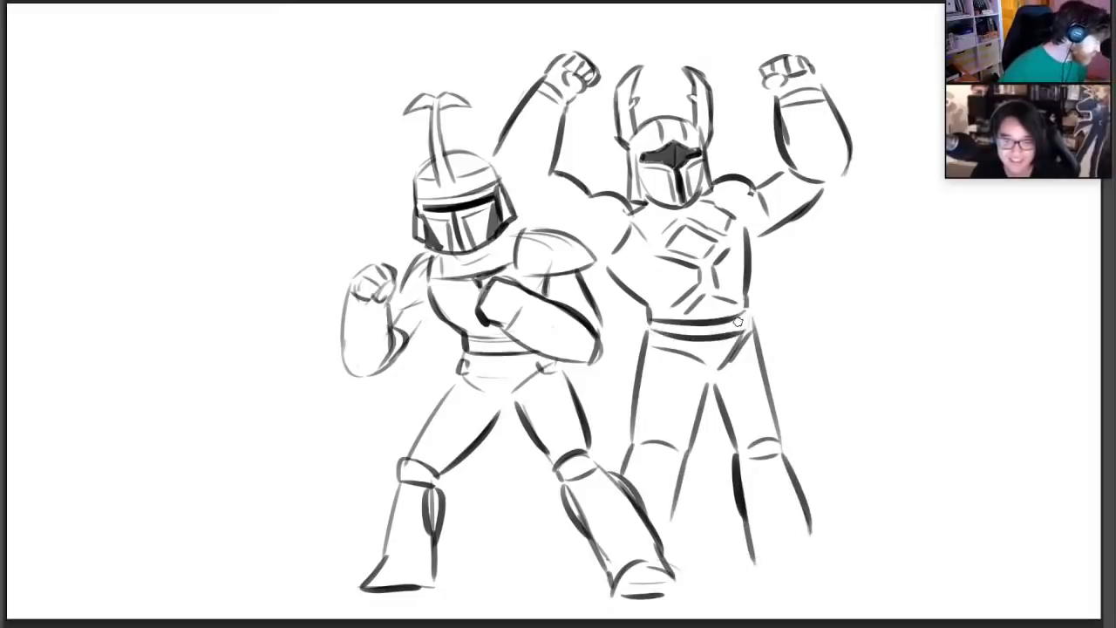
key("ctrl+z")
left_click_drag(652, 329, 751, 320)
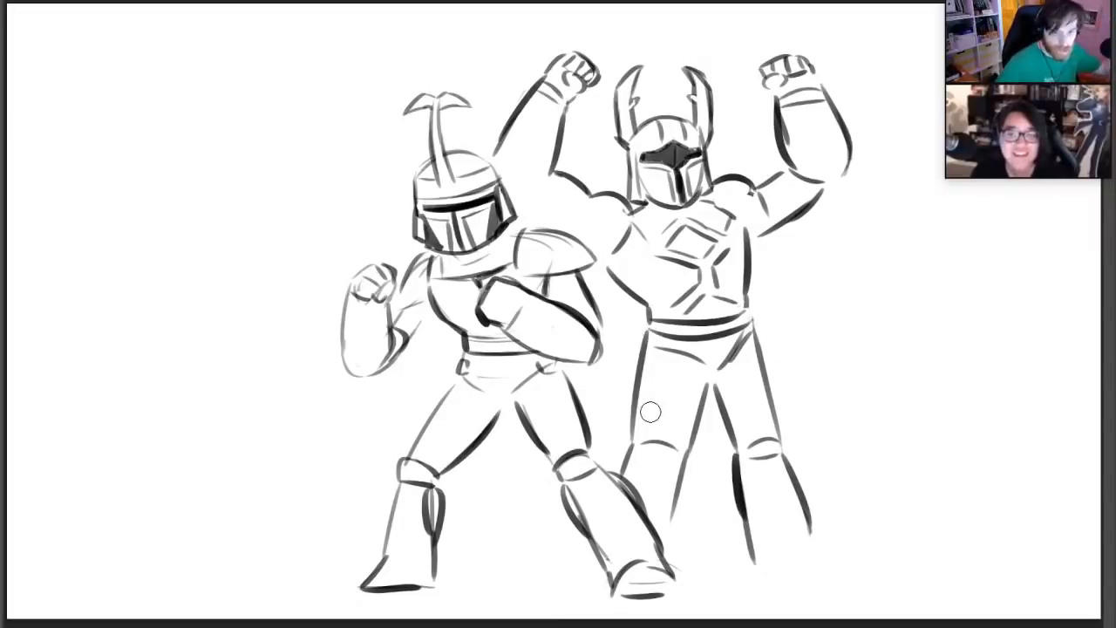
Add a shoulder edge and rework the forearm contours of the raised arm nearest the other fighter
key("b")
left_click_drag(583, 189, 586, 231)
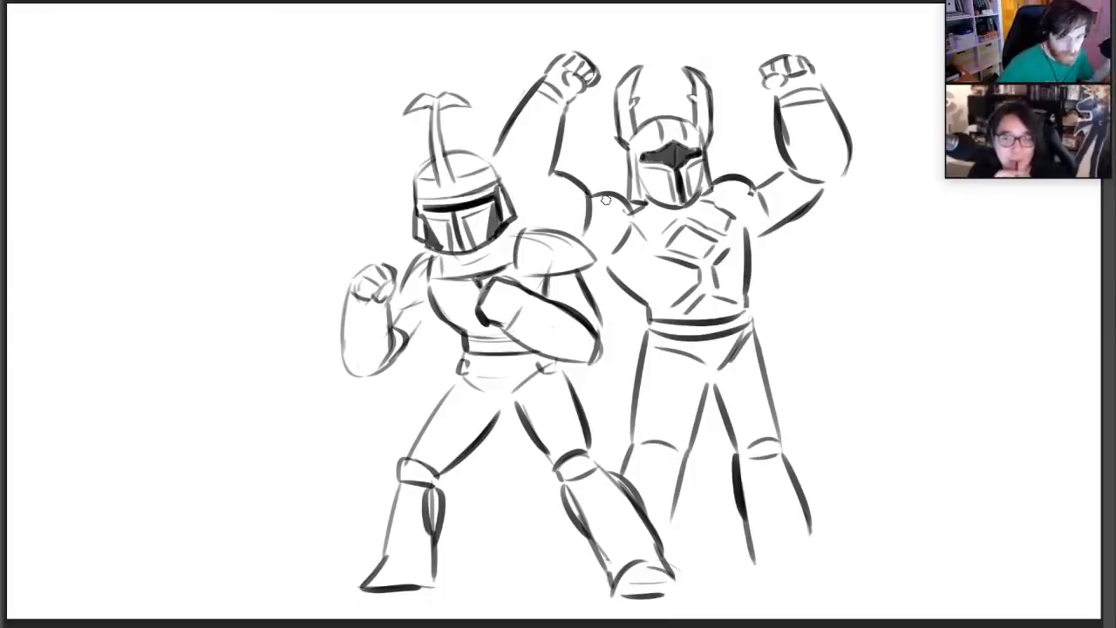
key("e")
mouse_move(508, 117)
left_mouse_down()
mouse_move(499, 145)
mouse_move(537, 84)
mouse_move(571, 88)
mouse_move(575, 103)
mouse_move(558, 127)
mouse_move(567, 104)
mouse_move(555, 62)
mouse_move(595, 79)
mouse_move(572, 109)
mouse_move(586, 94)
mouse_move(494, 148)
left_mouse_up()
key("b")
left_click_drag(577, 115, 540, 185)
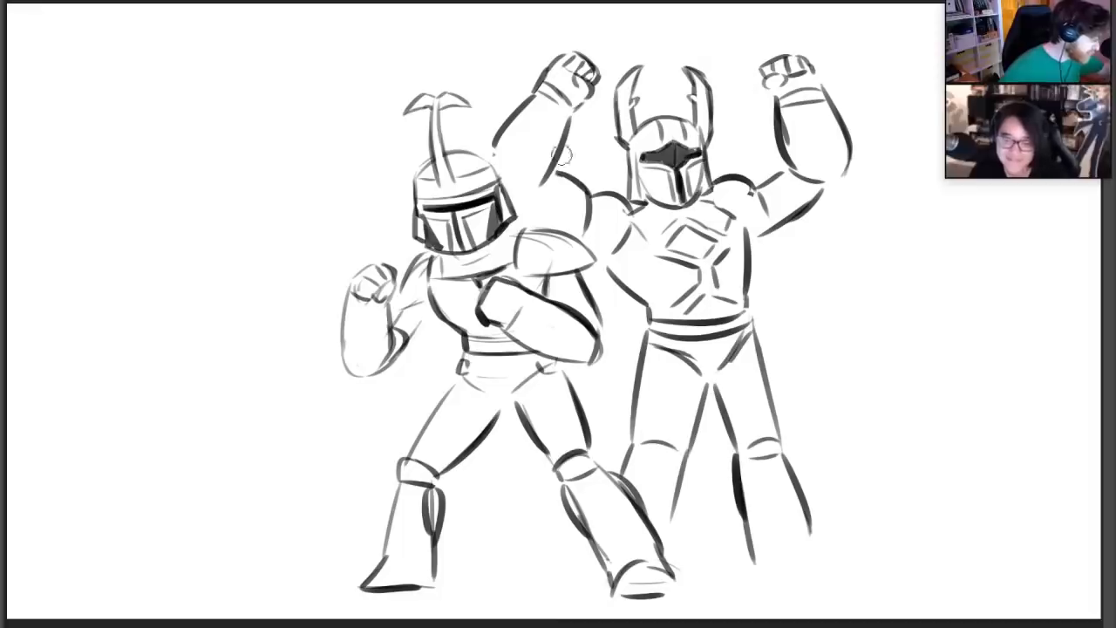
Erase the horned figure's raised arm beside the other helmet, and redraw its rounded shoulder and arm contours
mouse_move(565, 107)
left_mouse_down()
mouse_move(504, 132)
mouse_move(558, 114)
mouse_move(580, 181)
mouse_move(595, 178)
mouse_move(596, 196)
mouse_move(639, 212)
left_mouse_up()
key("ctrl+z")
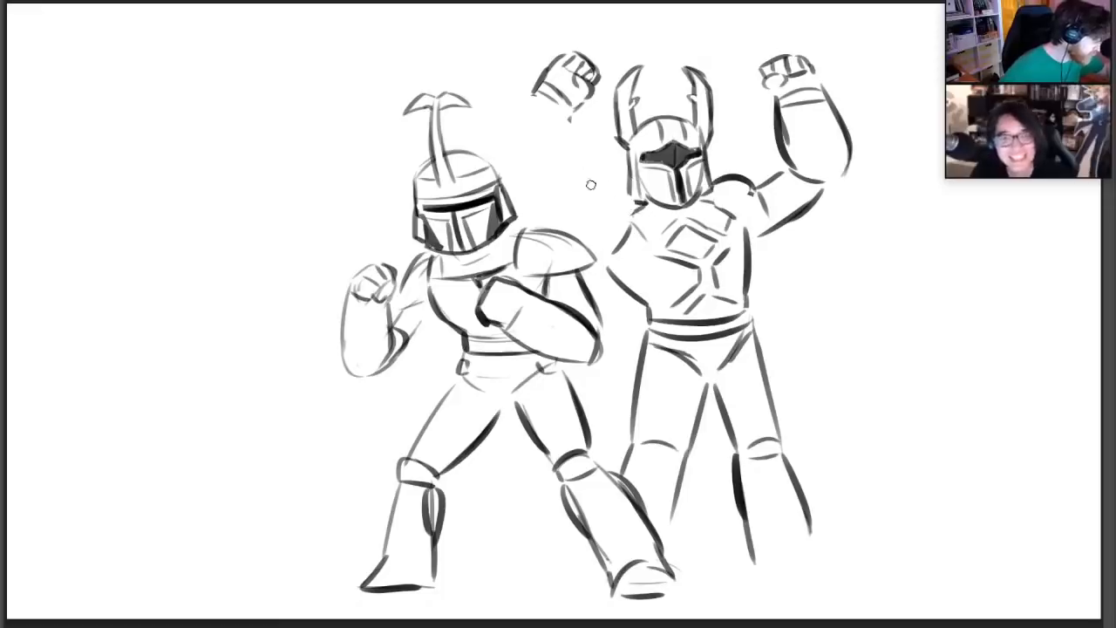
left_click_drag(593, 184, 637, 212)
left_click_drag(746, 185, 774, 216)
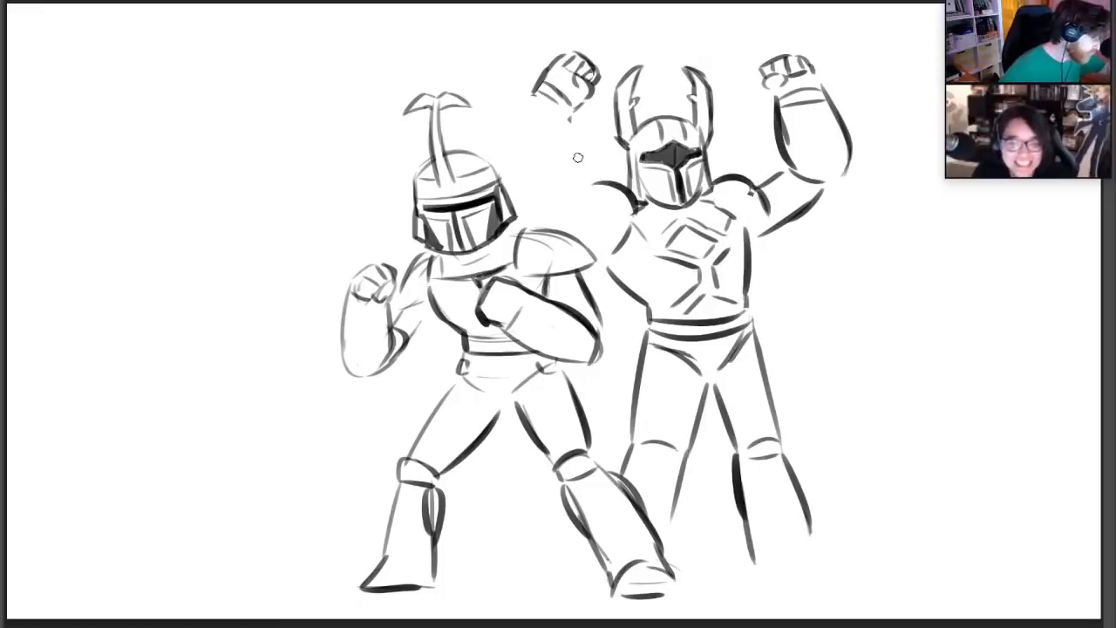
left_click_drag(534, 100, 505, 167)
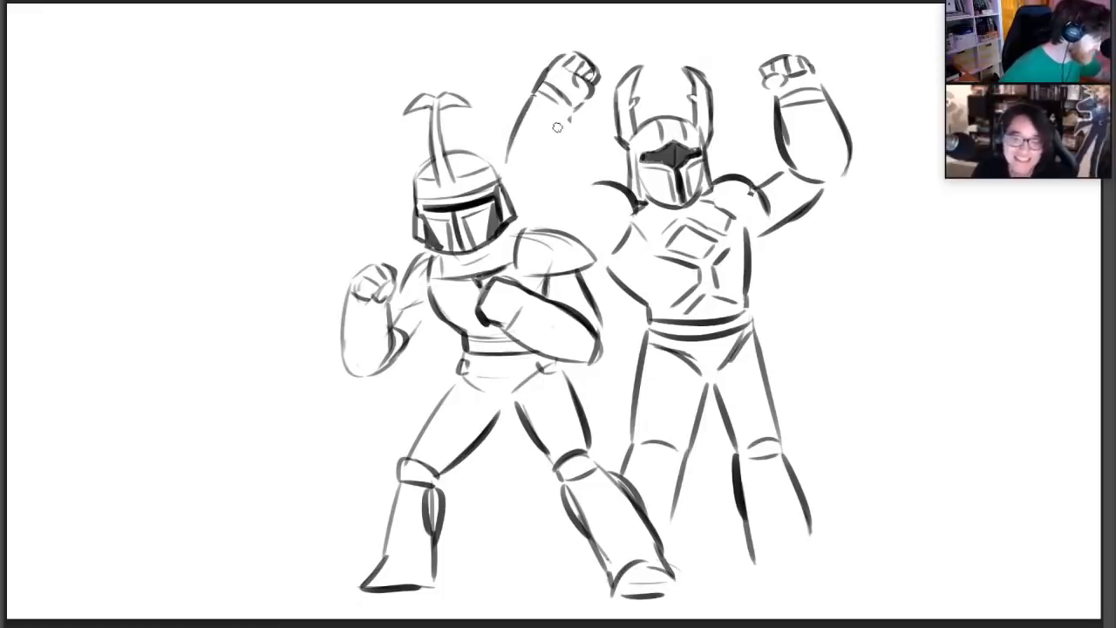
mouse_move(567, 113)
left_mouse_down()
mouse_move(558, 181)
mouse_move(565, 171)
mouse_move(594, 186)
mouse_move(589, 233)
left_mouse_up()
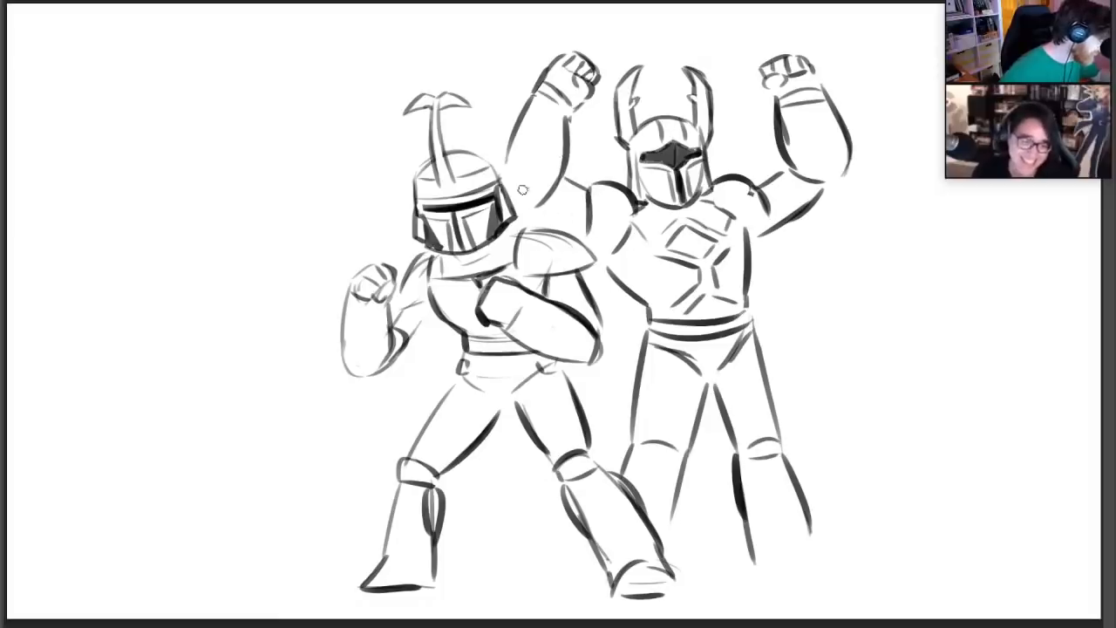
Redraw the outer forearm contour of that raised arm at a wider angle and clean up its edge
left_click_drag(503, 172, 536, 97)
key("ctrl+z")
key("ctrl+z")
left_click_drag(496, 158, 538, 93)
key("ctrl+z")
key("e")
left_click_drag(508, 159, 539, 111)
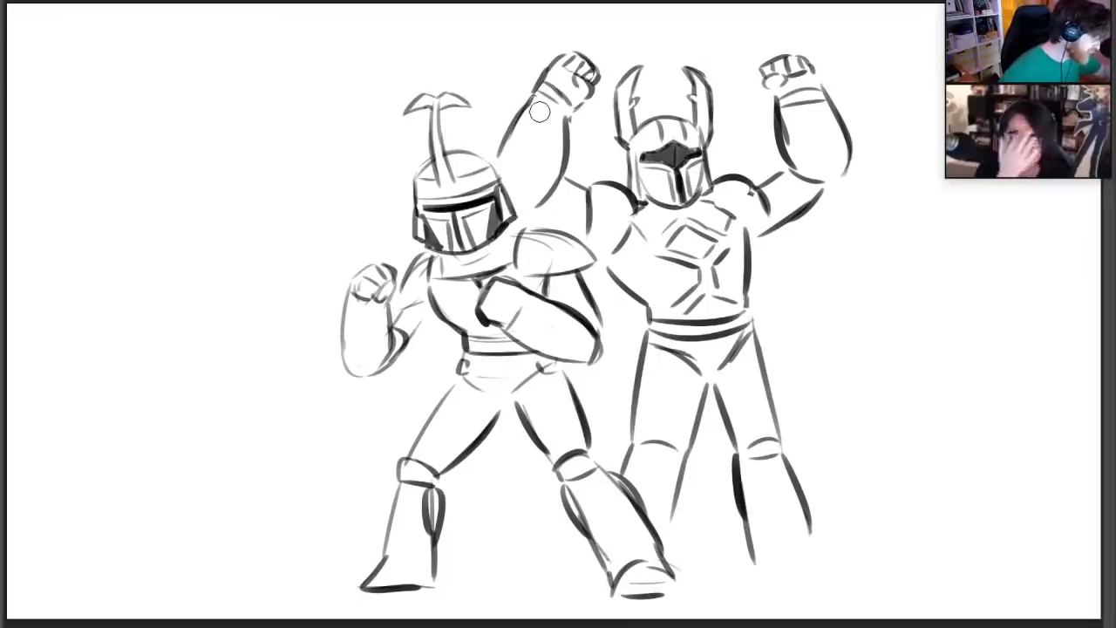
Outline the remaining chest plate edges and fill the gaps between the horned figure's torso plates solid dark
key("b")
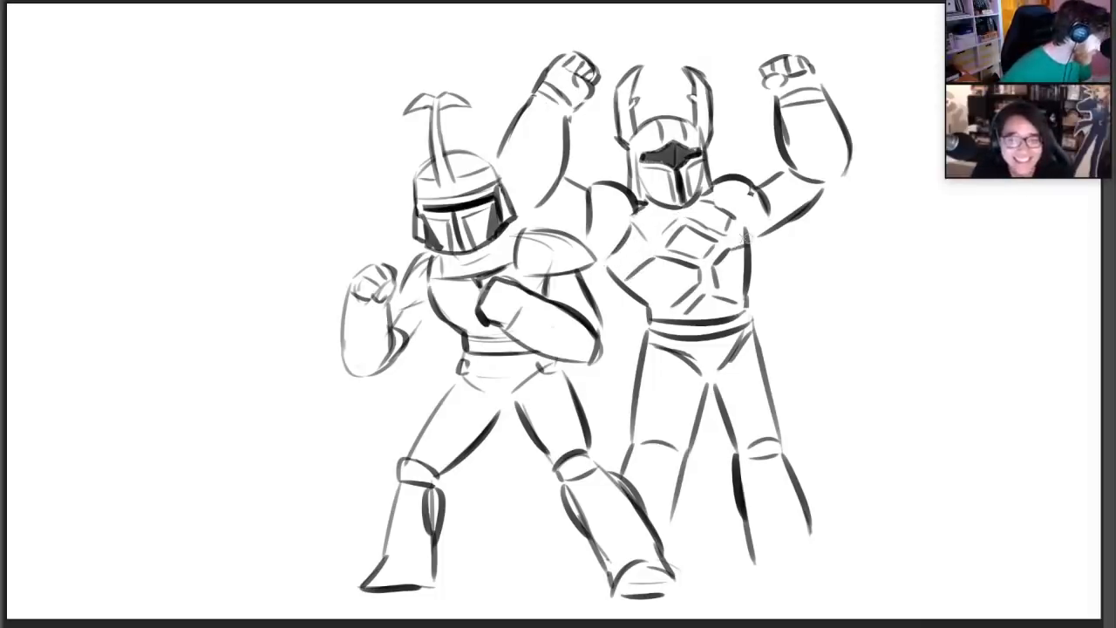
mouse_move(638, 237)
left_mouse_down()
mouse_move(621, 261)
mouse_move(645, 244)
mouse_move(694, 262)
mouse_move(631, 228)
mouse_move(615, 262)
mouse_move(668, 232)
mouse_move(734, 225)
mouse_move(746, 237)
mouse_move(697, 263)
mouse_move(697, 291)
mouse_move(664, 315)
mouse_move(711, 287)
mouse_move(742, 305)
mouse_move(720, 281)
mouse_move(743, 303)
mouse_move(735, 296)
left_mouse_up()
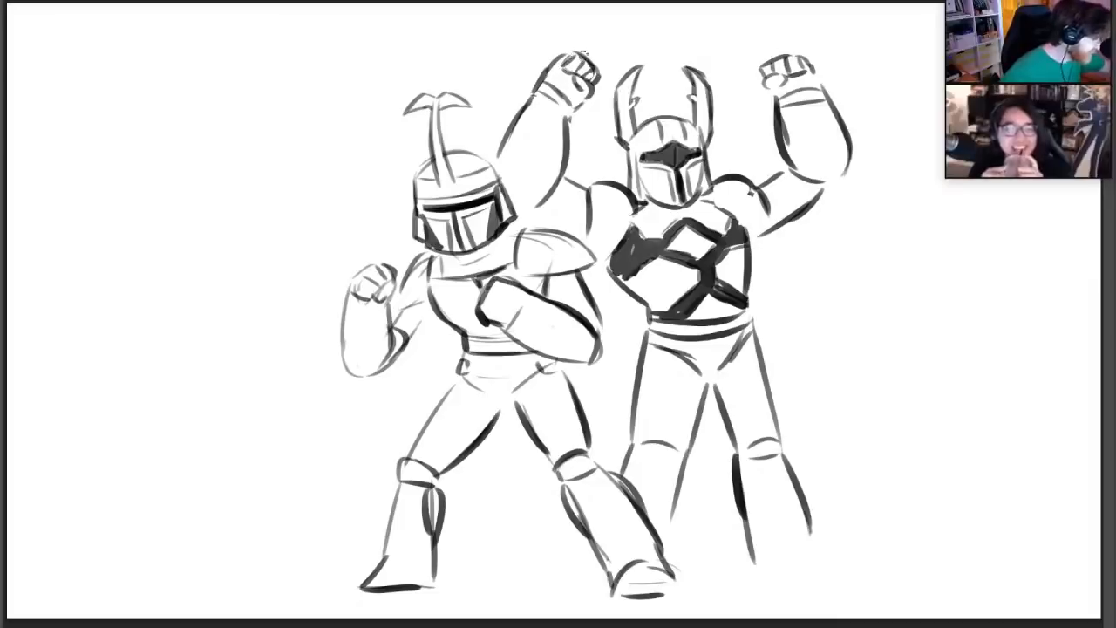
Refine the details on both raised fists and draw the foot of the horned figure's unobstructed leg
left_click_drag(600, 77, 595, 91)
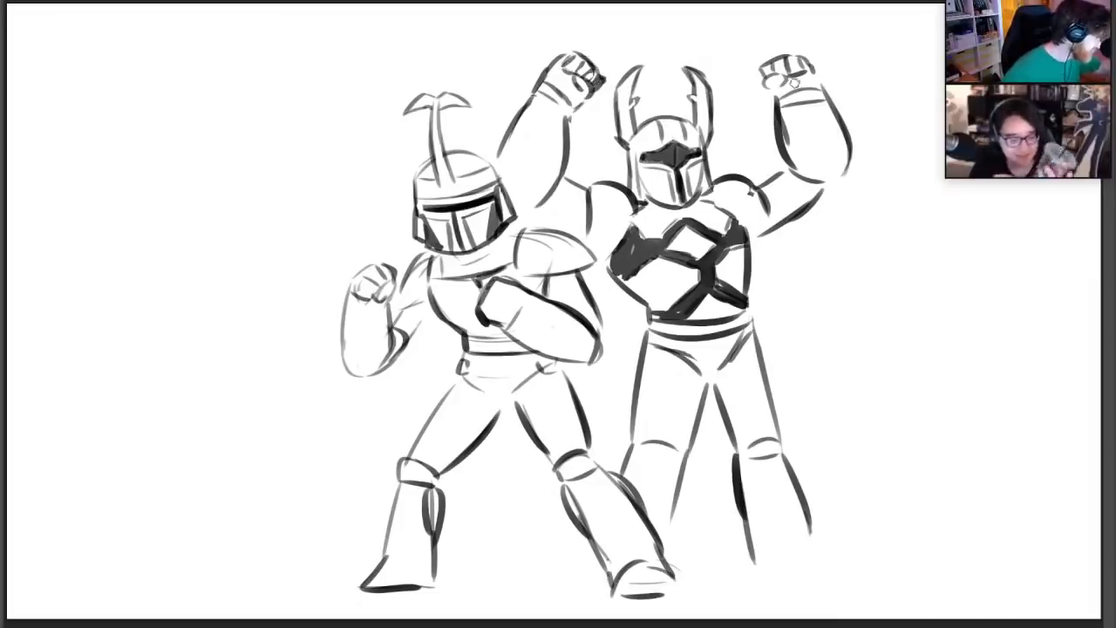
left_click_drag(765, 83, 785, 85)
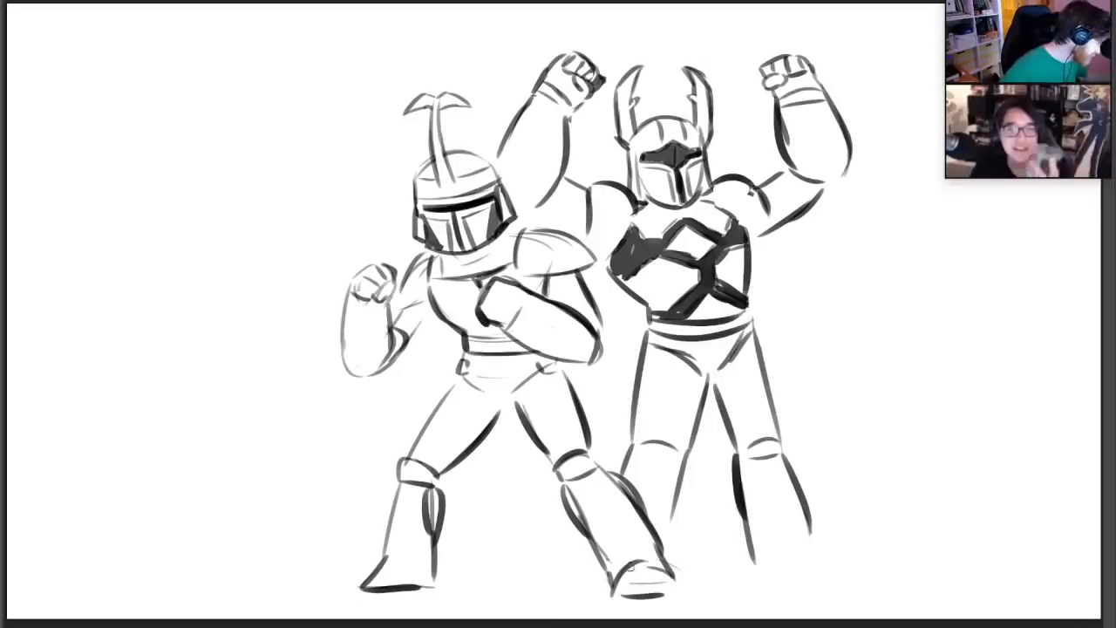
left_click_drag(810, 520, 827, 567)
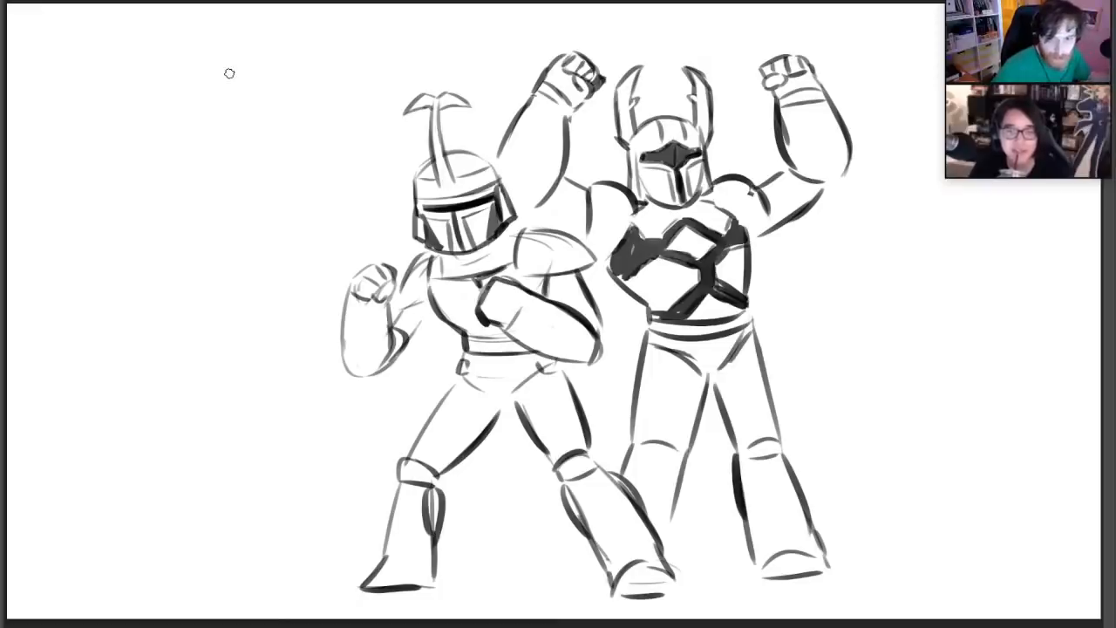
Sketch a round head shape in the empty space beside the helmeted fighter and darken its sides
left_click_drag(239, 169, 233, 199)
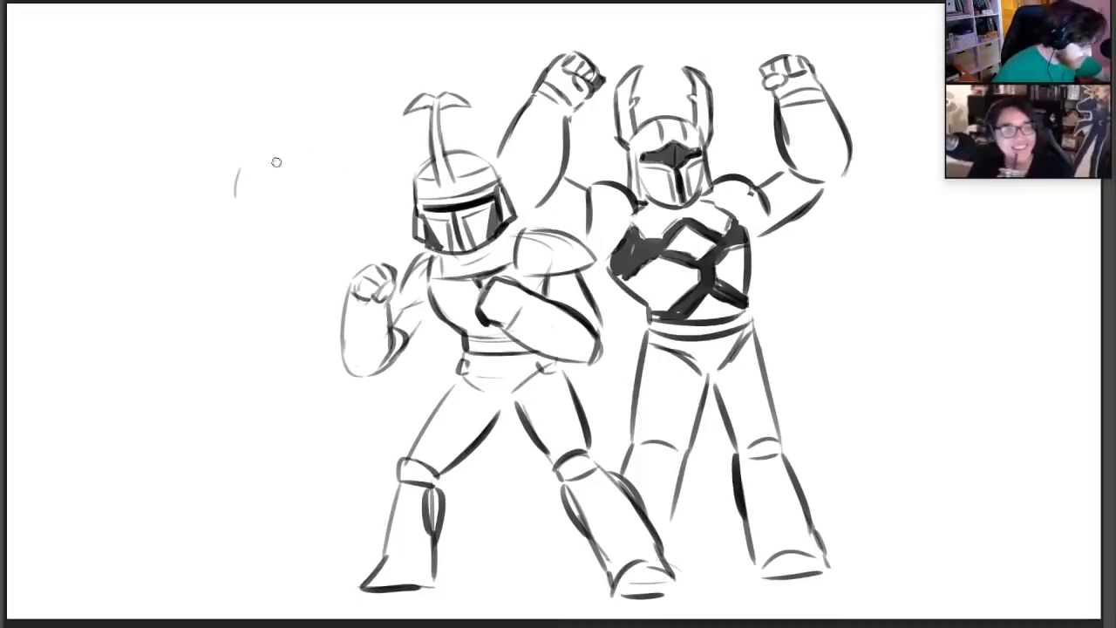
left_click_drag(258, 164, 307, 175)
mouse_move(238, 200)
left_mouse_down()
mouse_move(285, 244)
mouse_move(312, 220)
left_mouse_up()
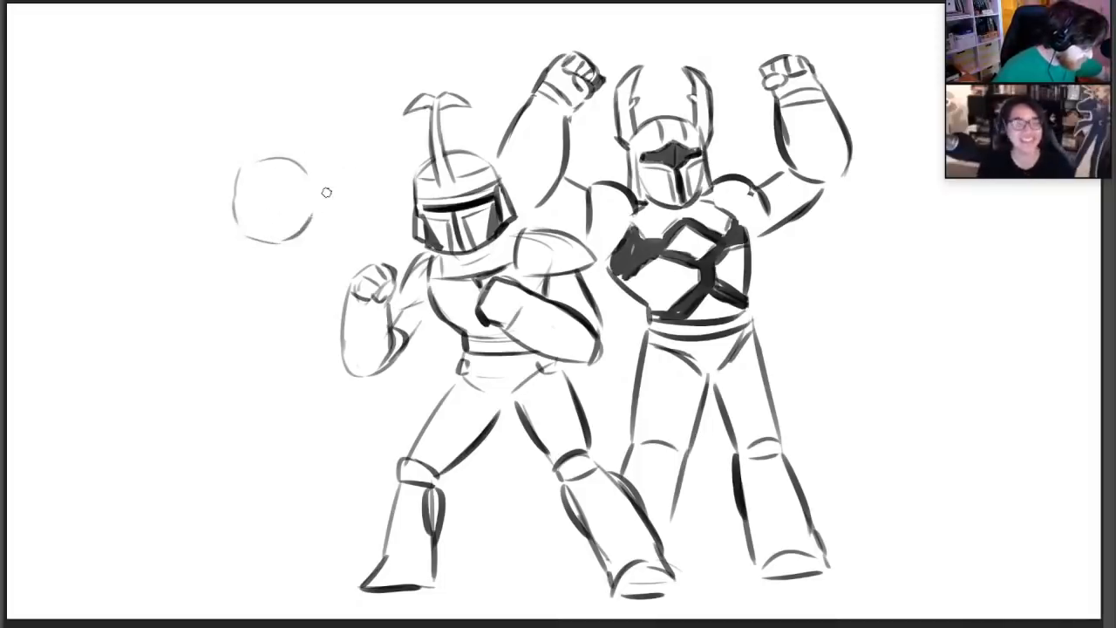
left_click_drag(305, 169, 315, 208)
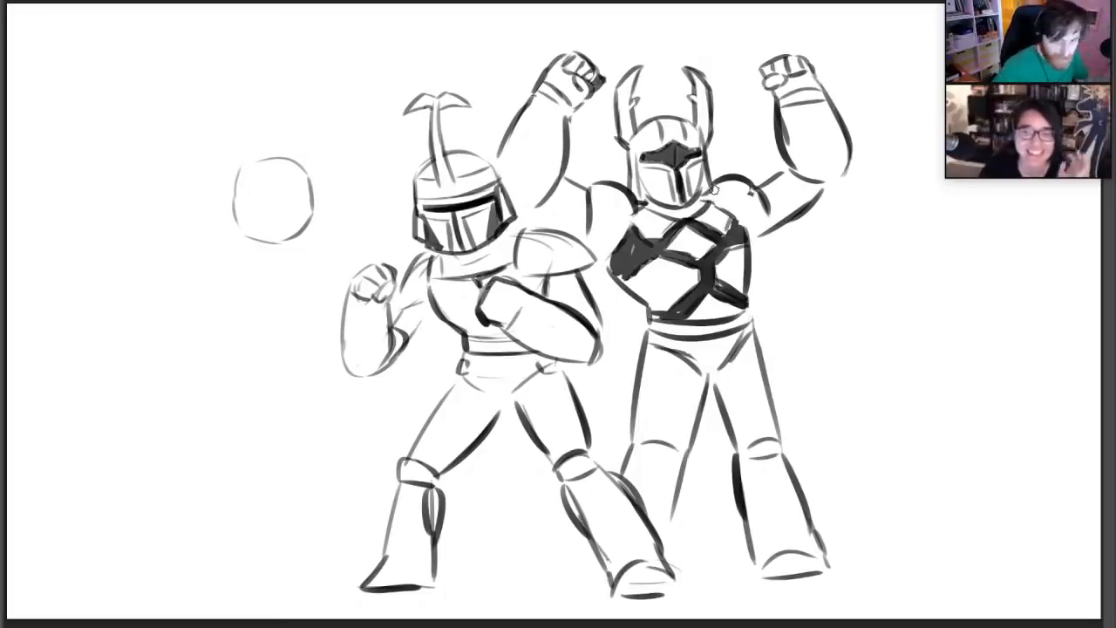
mouse_move(238, 215)
left_mouse_down()
mouse_move(234, 174)
mouse_move(305, 174)
mouse_move(313, 229)
left_mouse_up()
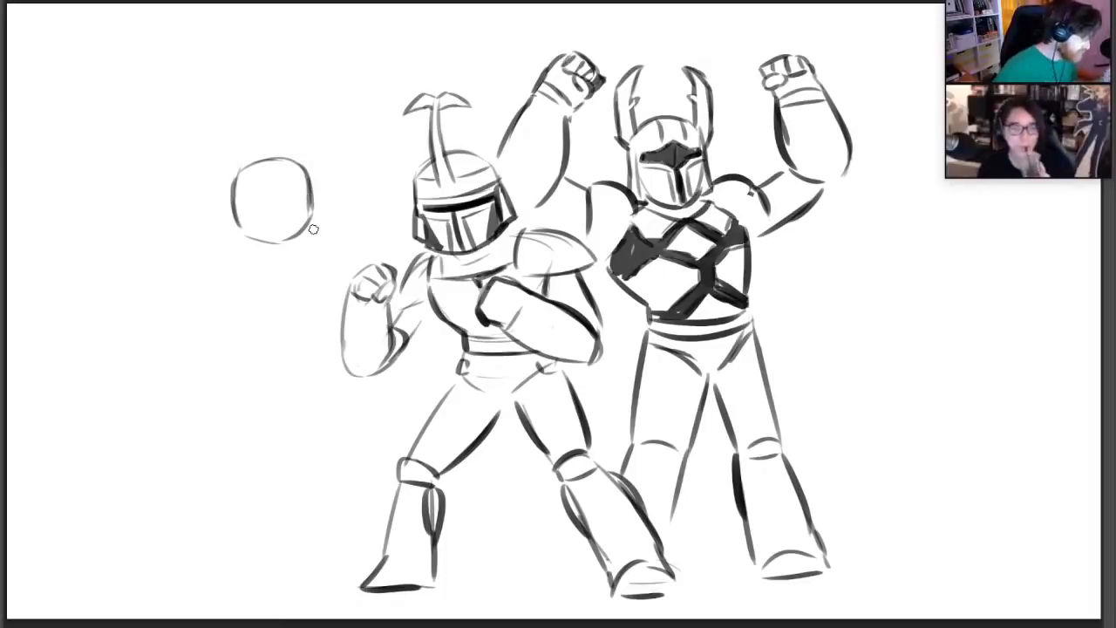
Strengthen the helmeted fighter's upper arm contour and the edge of the opposite shoulder pad
left_click_drag(399, 350, 434, 303)
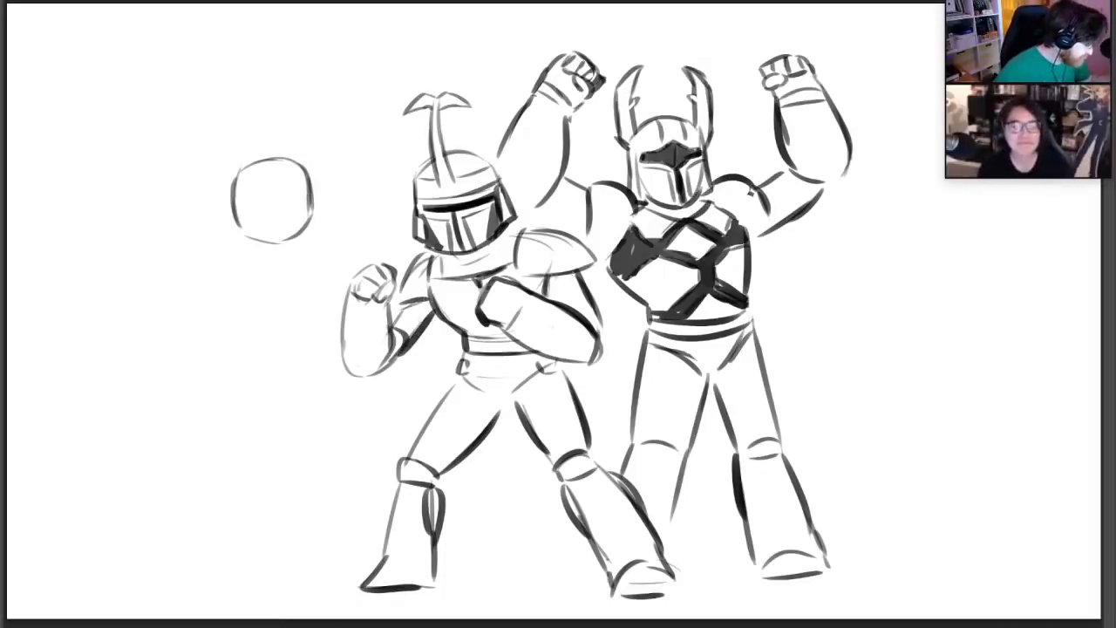
left_click_drag(546, 275, 577, 270)
mouse_move(525, 230)
left_mouse_down()
mouse_move(588, 245)
mouse_move(521, 229)
left_mouse_up()
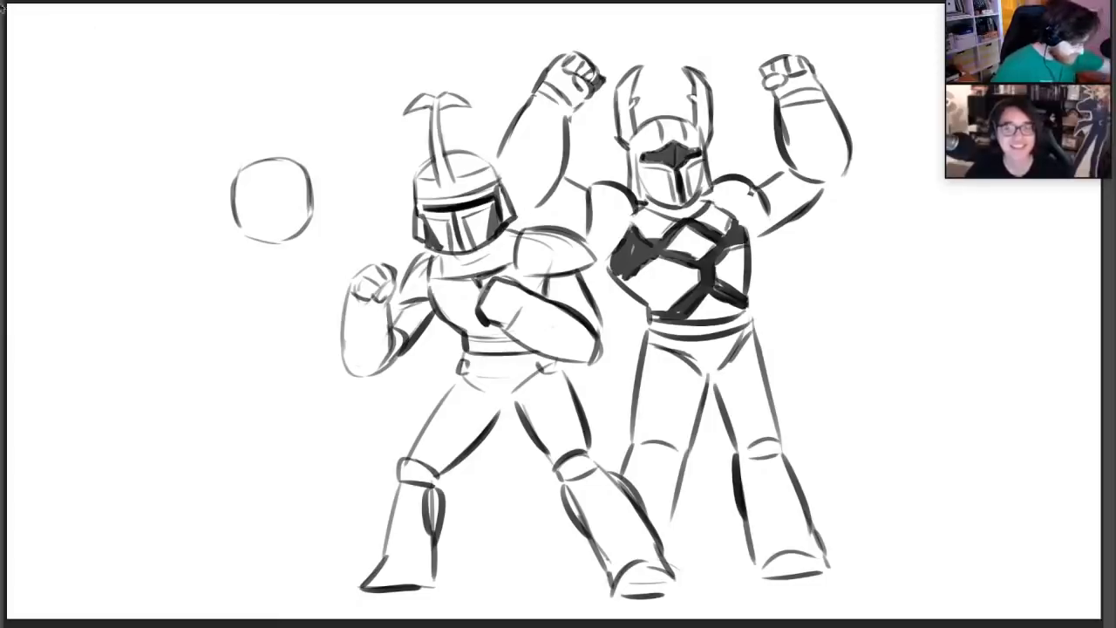
Move the whole drawing sideways to leave more room beside the round head
key("v")
left_click_drag(729, 310, 784, 314)
left_click(0, 140)
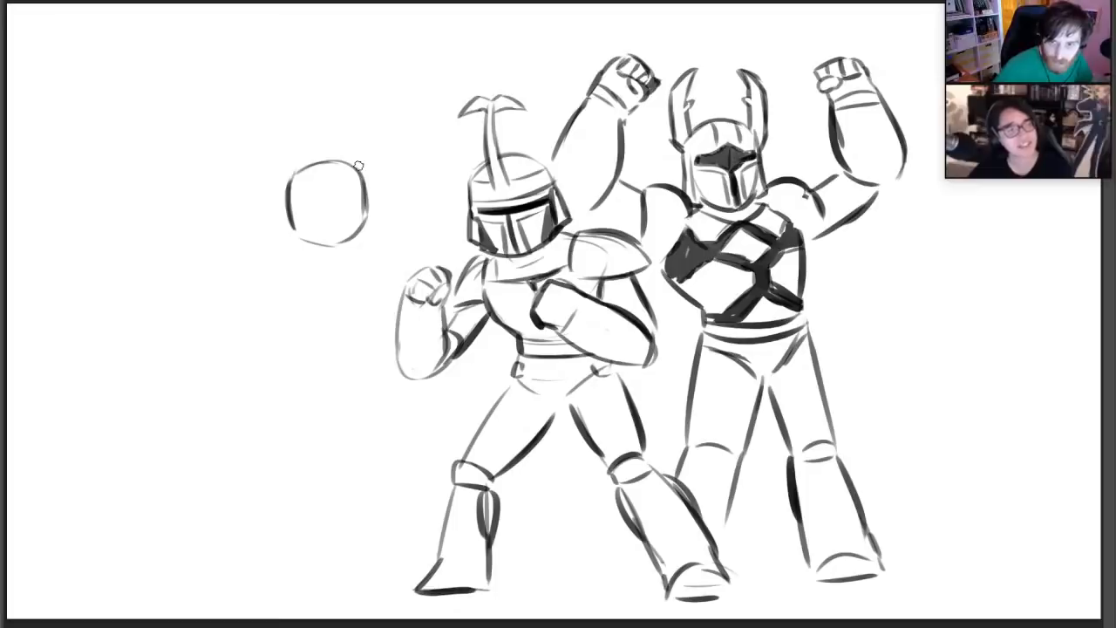
Sketch loose contours for the third character's raised, bent arm beside the round head, plus a short shoulder line on the opposite side
left_click_drag(224, 150, 281, 105)
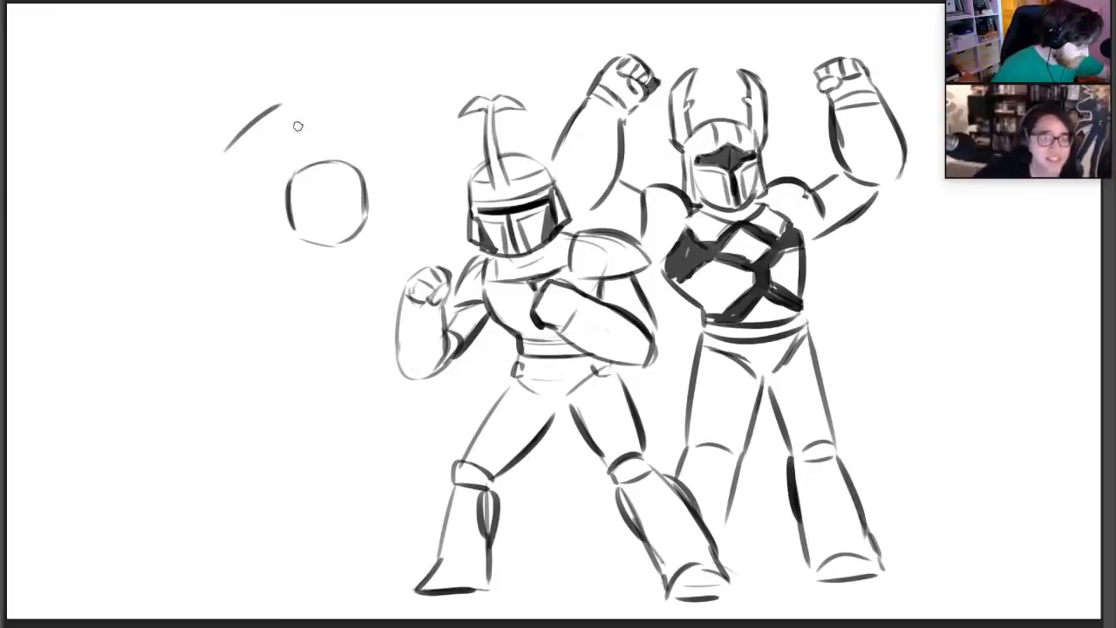
left_click_drag(245, 178, 291, 132)
left_click_drag(212, 169, 218, 222)
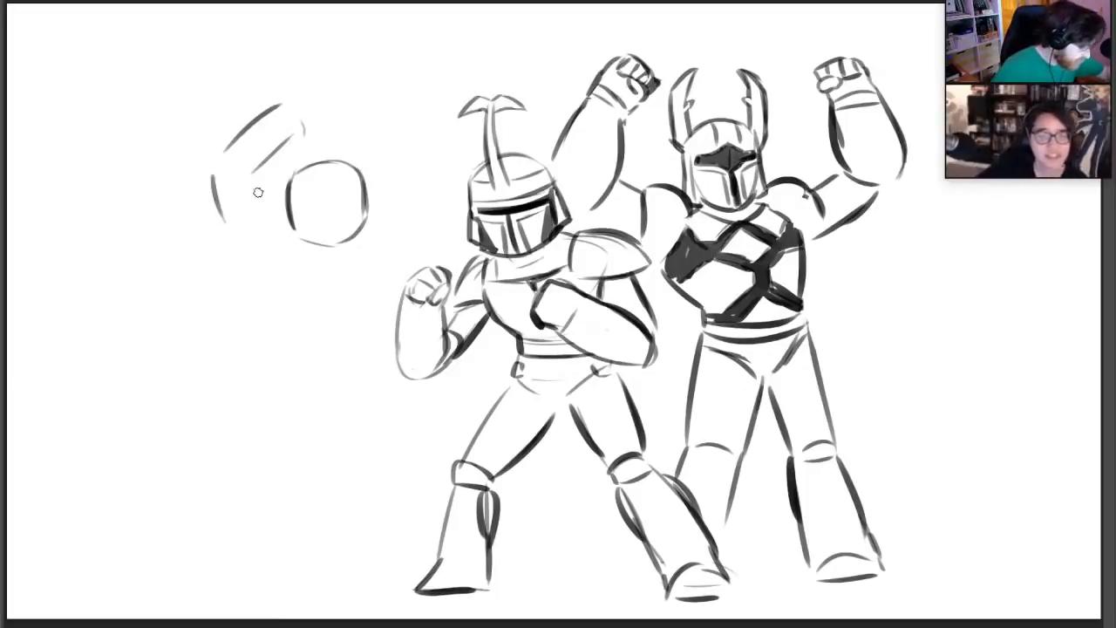
left_click_drag(252, 181, 264, 211)
left_click_drag(367, 243, 382, 254)
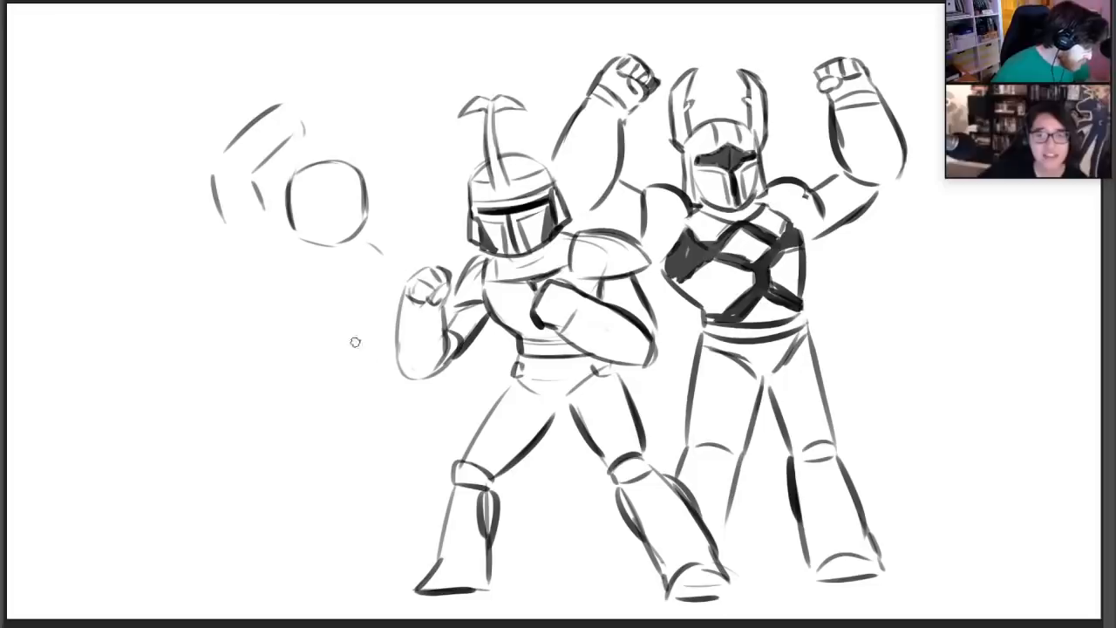
Sketch the third character's other forearm reaching down and outward below the head, ending in a closed fist
mouse_move(349, 319)
left_mouse_down()
mouse_move(292, 347)
mouse_move(284, 378)
mouse_move(318, 384)
mouse_move(270, 367)
mouse_move(274, 390)
mouse_move(319, 387)
mouse_move(324, 366)
mouse_move(377, 348)
mouse_move(358, 314)
left_mouse_up()
mouse_move(353, 253)
left_mouse_down()
mouse_move(392, 237)
mouse_move(412, 260)
mouse_move(408, 251)
left_mouse_up()
key("e")
key("b")
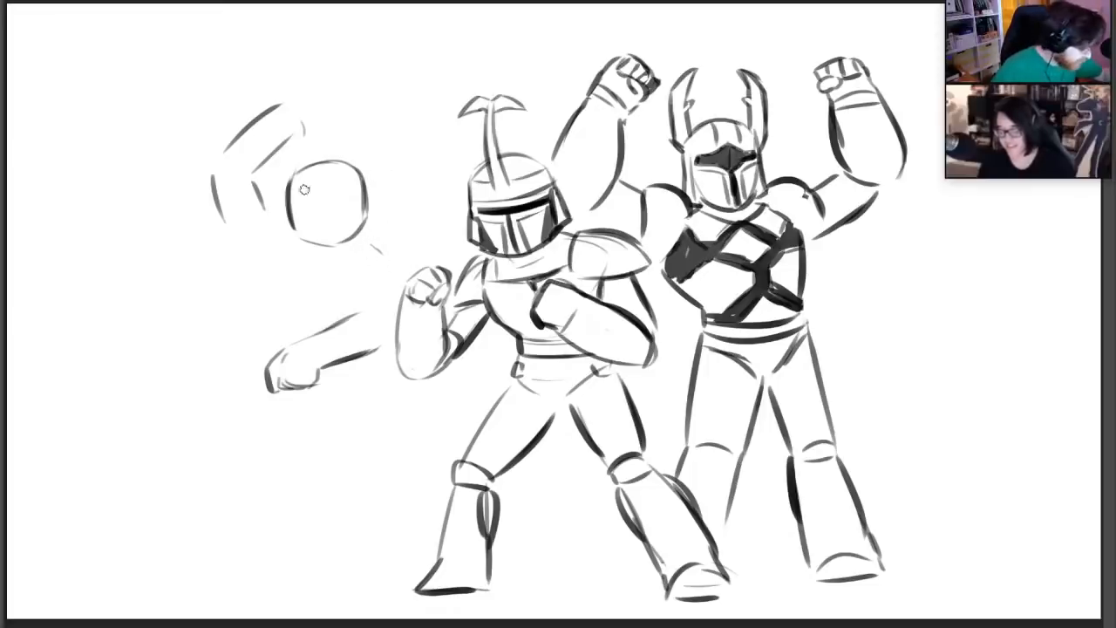
Draw a dark angled eye visor on the round head, with a V-shaped brow line above and a vertical line below
left_click_drag(302, 198, 320, 209)
key("ctrl+z")
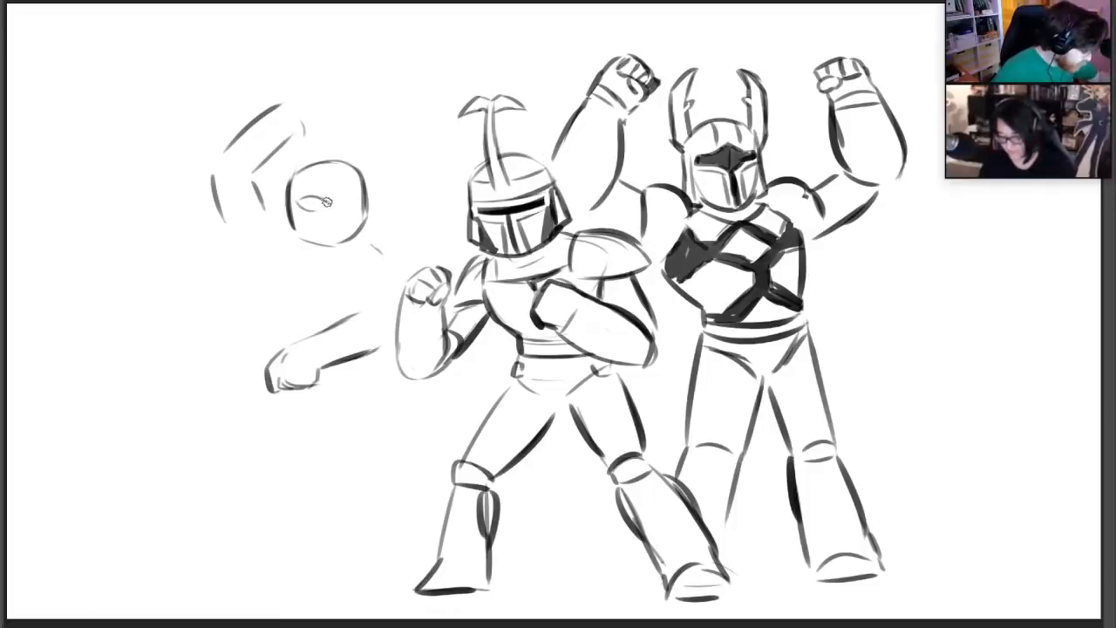
mouse_move(334, 207)
left_mouse_down()
mouse_move(348, 193)
mouse_move(354, 203)
mouse_move(329, 213)
mouse_move(337, 236)
left_mouse_up()
mouse_move(342, 212)
left_mouse_down()
mouse_move(360, 197)
mouse_move(302, 205)
mouse_move(357, 197)
left_mouse_up()
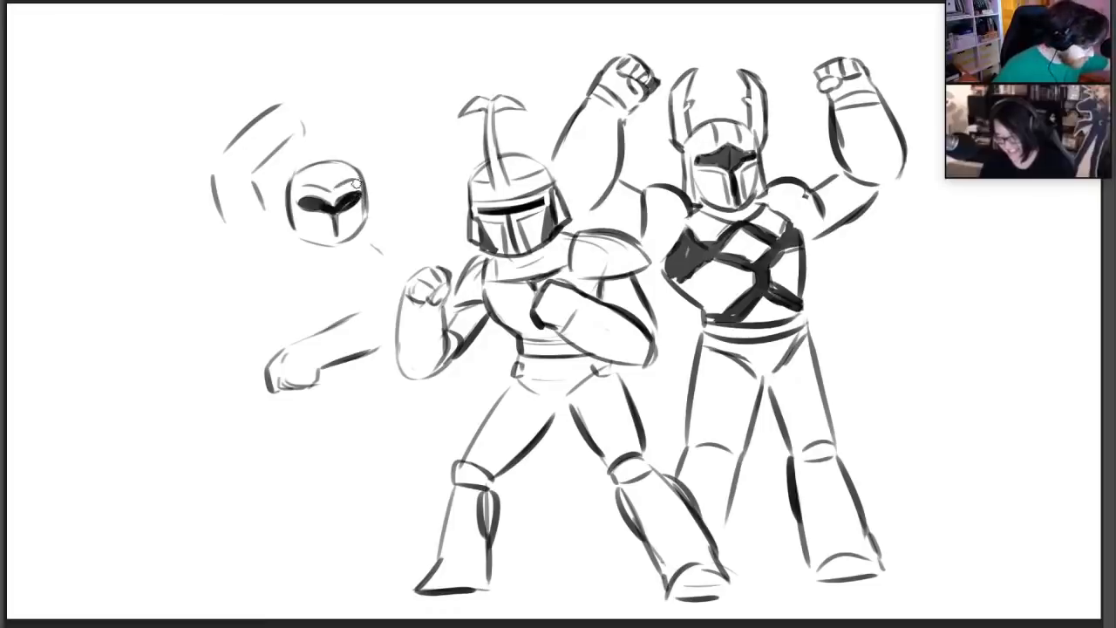
Add flared side guards to both sides of the third character's head and erase the overlapping head outline
mouse_move(287, 183)
left_mouse_down()
mouse_move(284, 229)
mouse_move(295, 233)
left_mouse_up()
left_click_drag(365, 185, 378, 215)
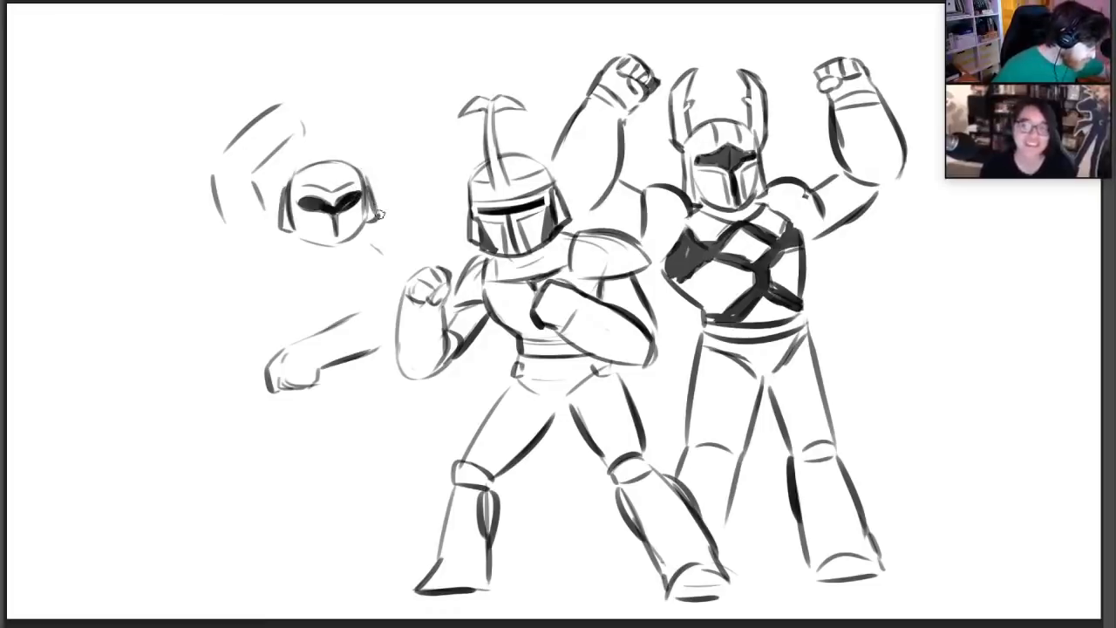
key("e")
left_click_drag(290, 224, 294, 178)
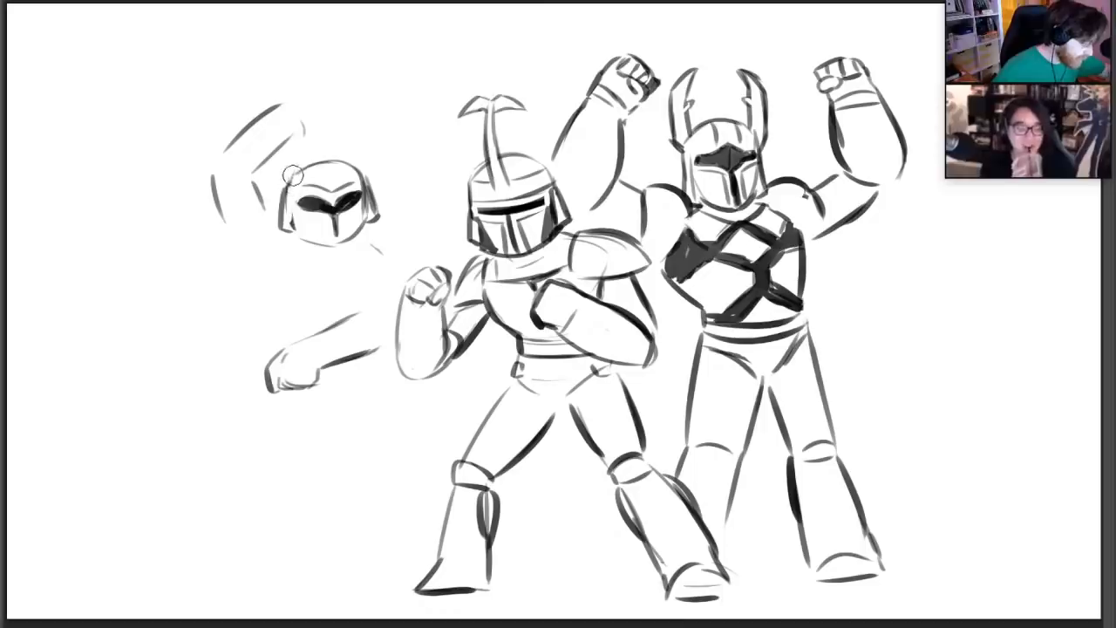
left_click_drag(373, 204, 363, 186)
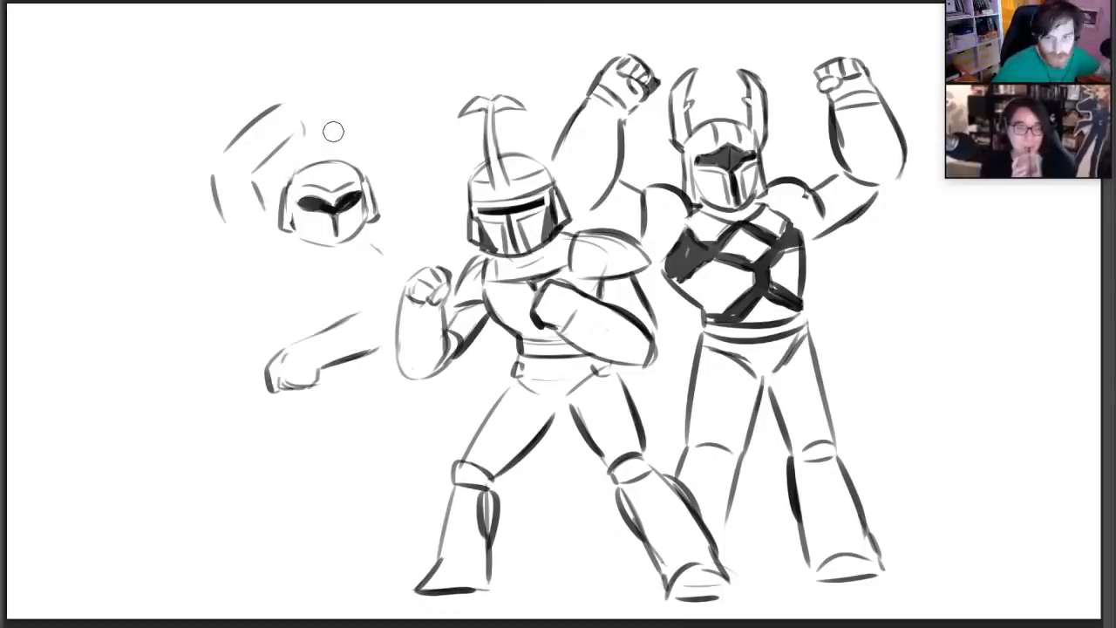
Redraw the top of the third character's helmet as a slightly taller dome and erase the old contour
key("b")
mouse_move(286, 189)
left_mouse_down()
mouse_move(304, 158)
mouse_move(367, 182)
mouse_move(317, 165)
mouse_move(335, 162)
left_mouse_up()
key("ctrl+z")
key("ctrl+z")
key("ctrl+z")
key("e")
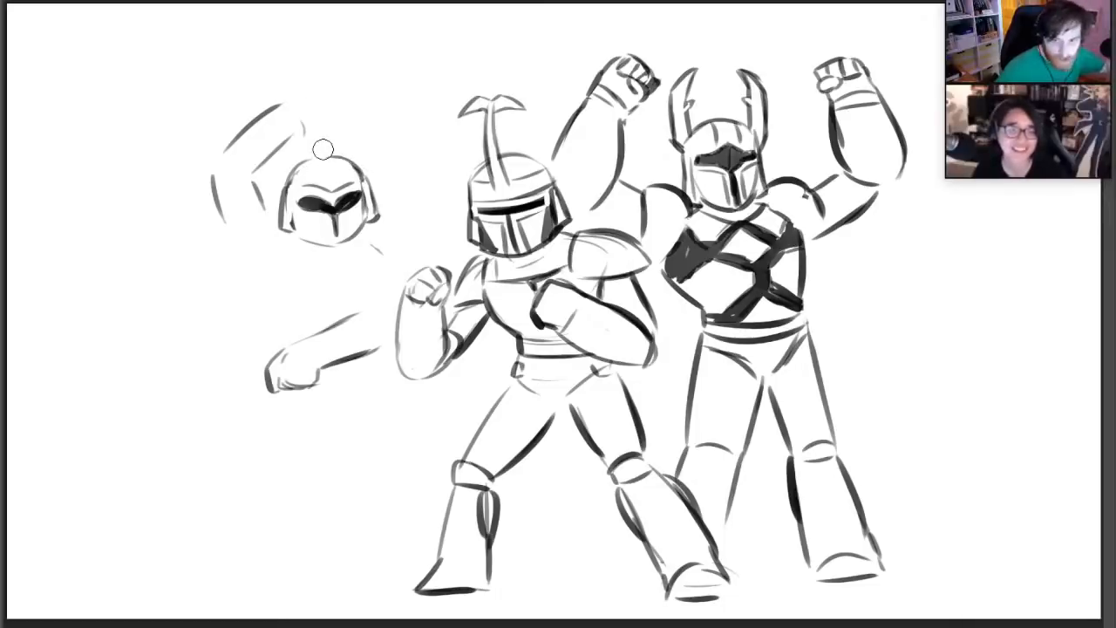
Draw a tall pointed crest rising from the helmet's brow, flanked by shorter spikes on both sides
key("b")
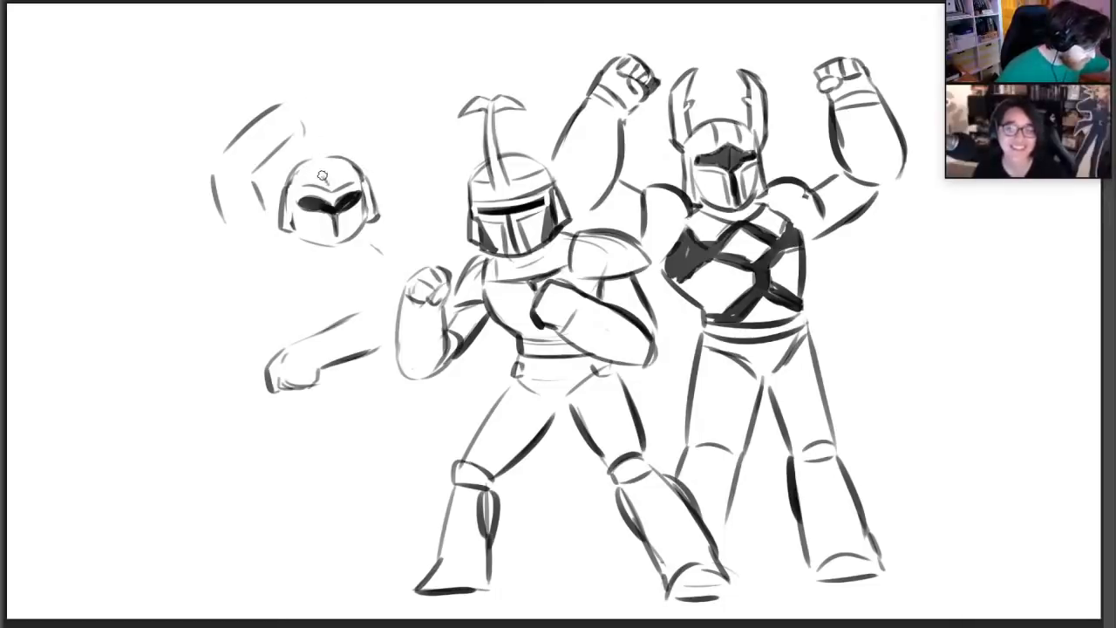
left_click_drag(319, 172, 325, 122)
mouse_move(335, 178)
left_mouse_down()
mouse_move(337, 118)
mouse_move(346, 169)
mouse_move(307, 184)
left_mouse_up()
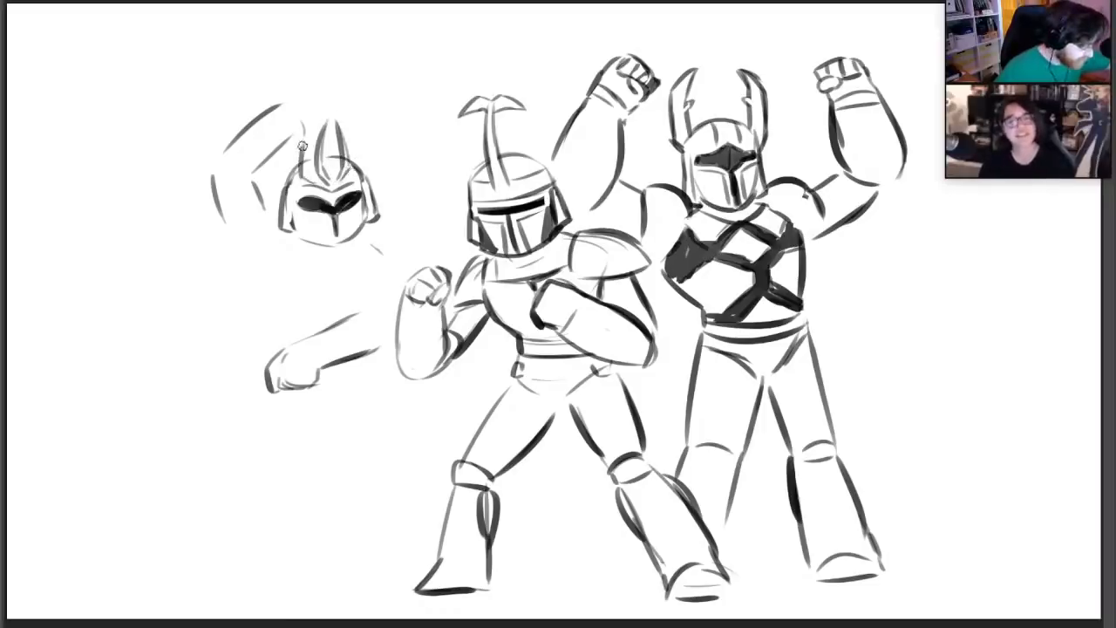
mouse_move(303, 144)
left_mouse_down()
mouse_move(293, 178)
mouse_move(368, 167)
left_mouse_up()
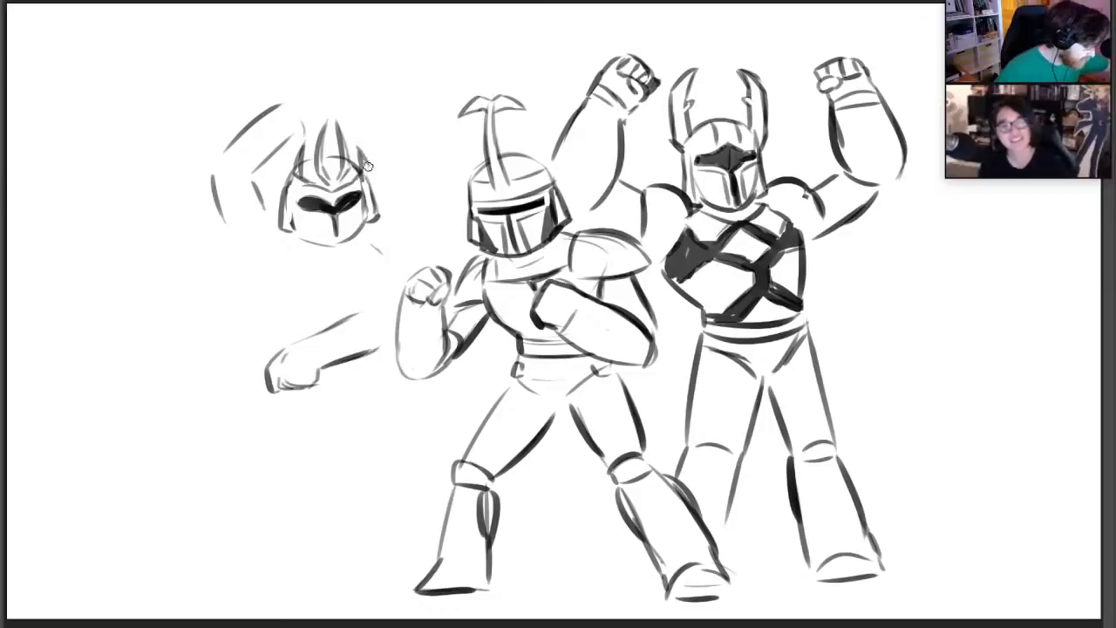
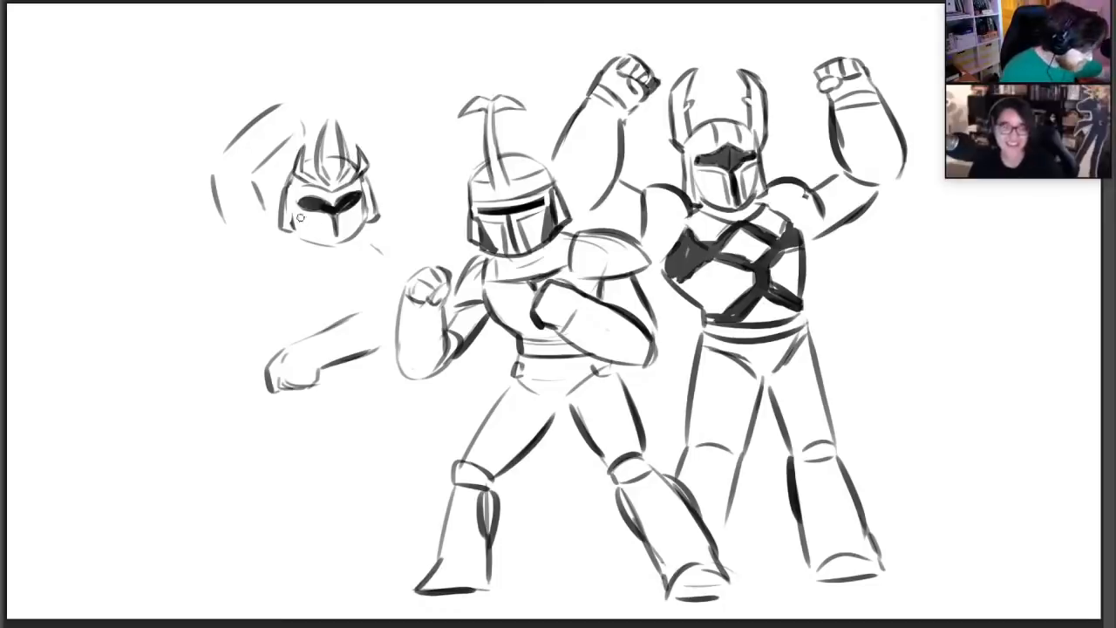
Add the lower mask and dark jawline to the leftmost warrior's helmet, then sketch the collar and shoulder lines beneath it
mouse_move(301, 215)
left_mouse_down()
mouse_move(322, 218)
mouse_move(327, 236)
mouse_move(354, 216)
mouse_move(297, 232)
mouse_move(327, 245)
mouse_move(362, 231)
mouse_move(368, 206)
left_mouse_up()
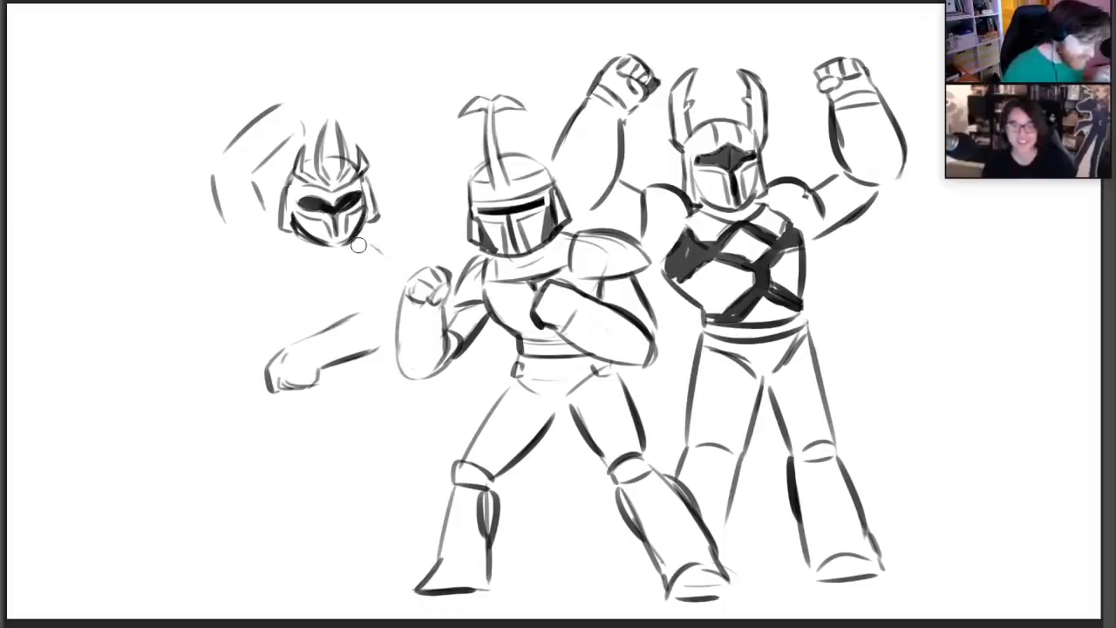
mouse_move(299, 237)
left_mouse_down()
mouse_move(327, 253)
mouse_move(359, 229)
left_mouse_up()
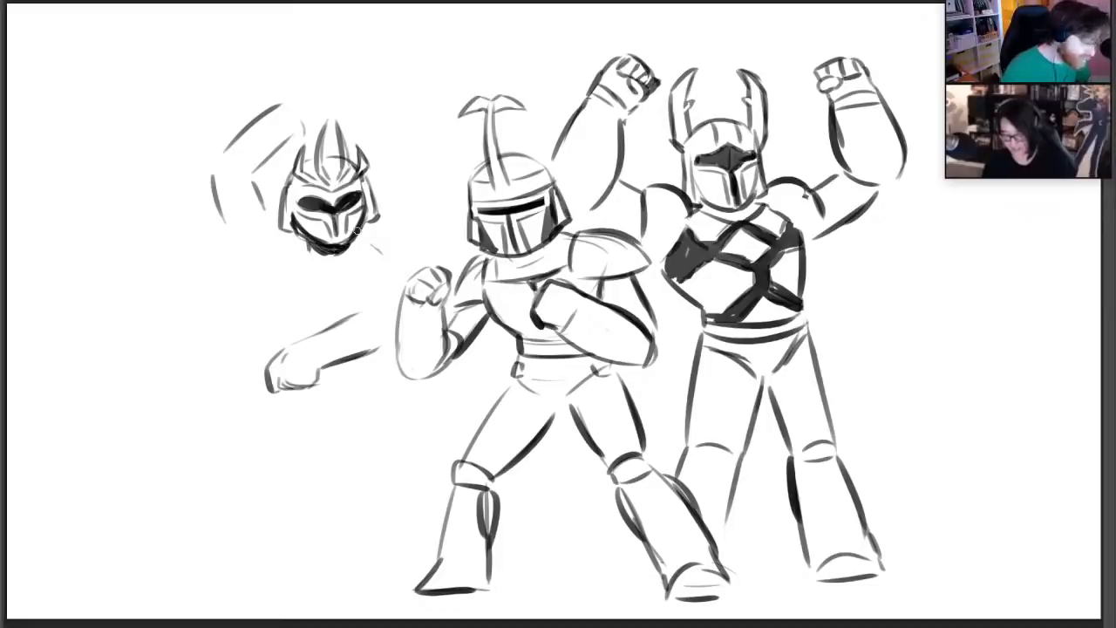
left_click_drag(338, 298, 380, 264)
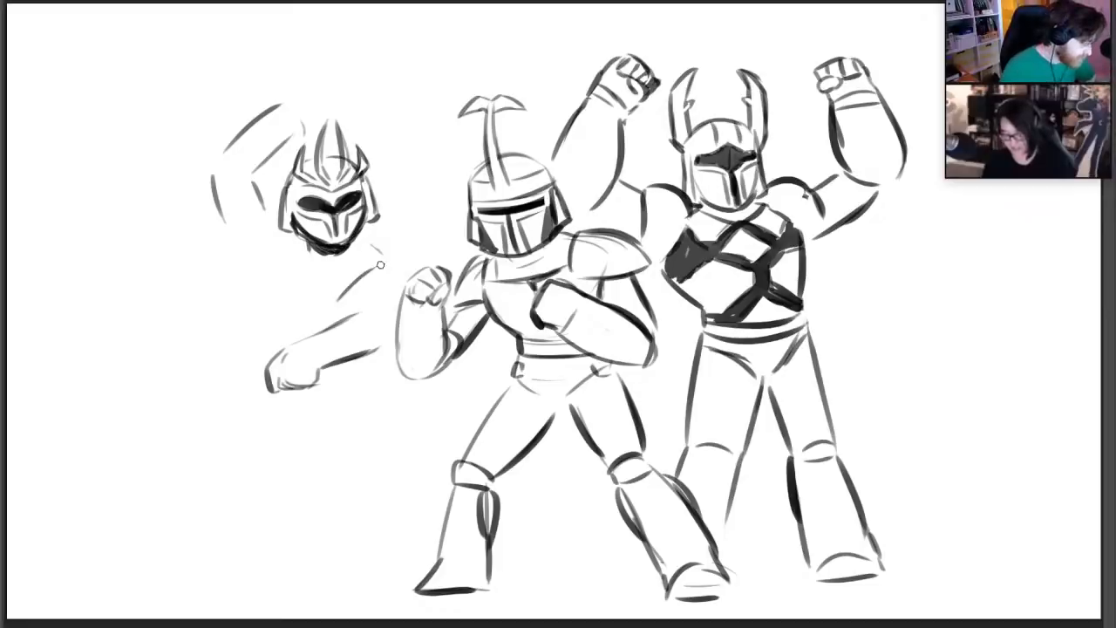
left_click_drag(275, 238, 268, 261)
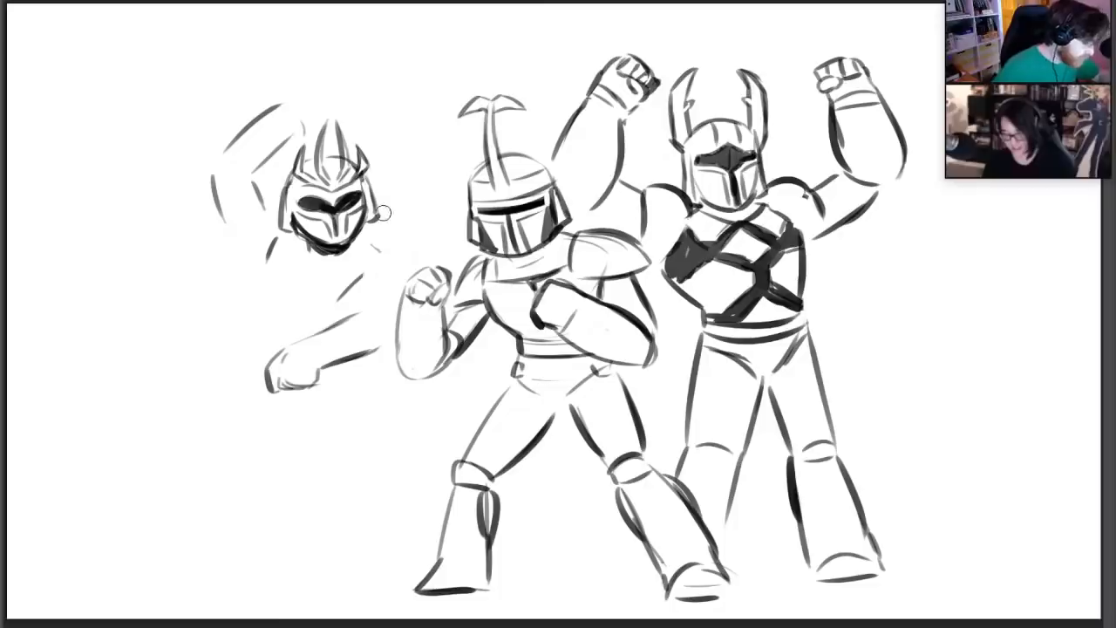
mouse_move(358, 290)
left_mouse_down()
mouse_move(388, 256)
mouse_move(412, 265)
left_mouse_up()
key("ctrl+z")
key("ctrl+z")
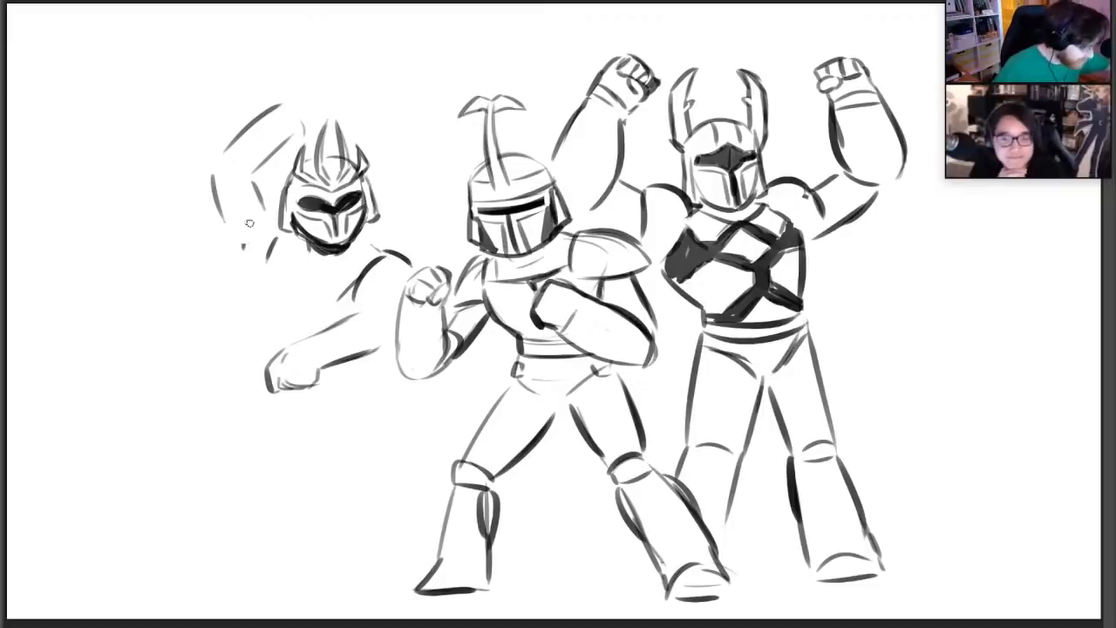
Ink the leftmost warrior's bent upper arm and erase the faint old forearm guidelines above it
mouse_move(244, 248)
left_mouse_down()
mouse_move(276, 200)
mouse_move(215, 175)
mouse_move(240, 227)
left_mouse_up()
key("e")
key("b")
key("ctrl+z")
mouse_move(212, 184)
left_mouse_down()
mouse_move(243, 239)
mouse_move(270, 207)
mouse_move(299, 129)
mouse_move(226, 150)
left_mouse_up()
key("ctrl+z")
key("e")
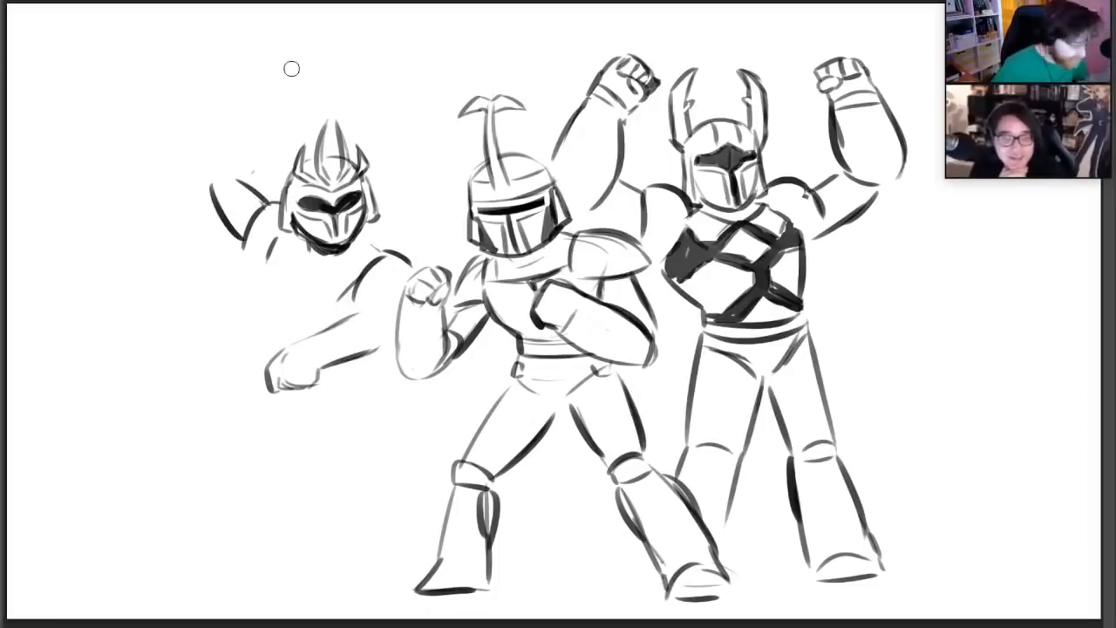
Sketch the leftmost warrior's chest collar and torso side, and add cuff bands and forearm lines to the lowered arm
key("b")
mouse_move(266, 263)
left_mouse_down()
mouse_move(291, 291)
mouse_move(336, 298)
left_mouse_up()
left_click_drag(337, 299, 357, 282)
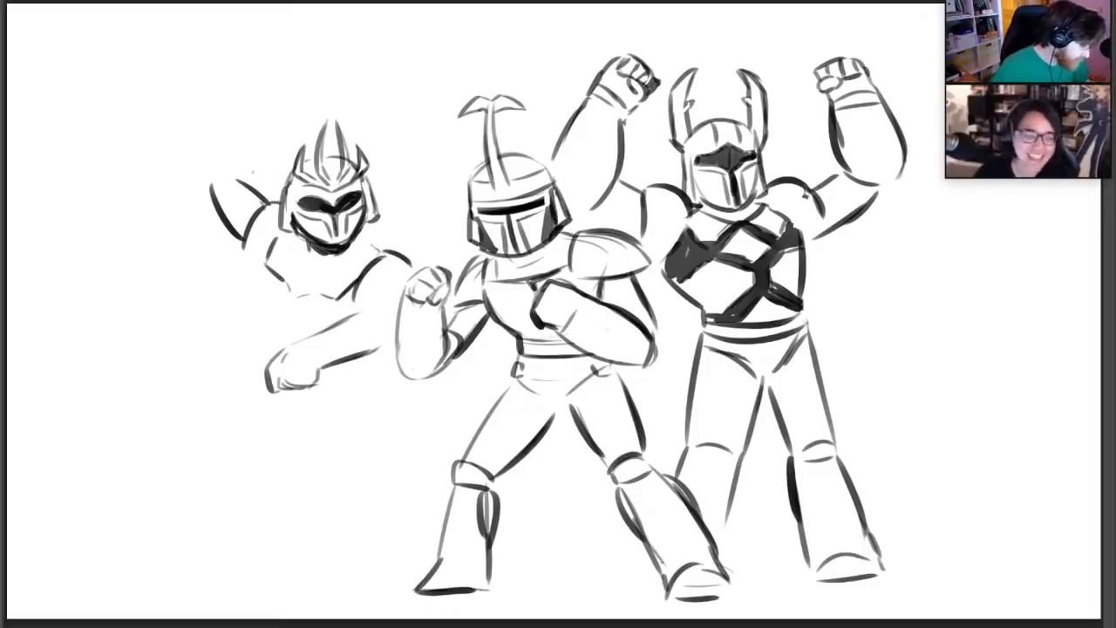
left_click_drag(361, 239, 383, 251)
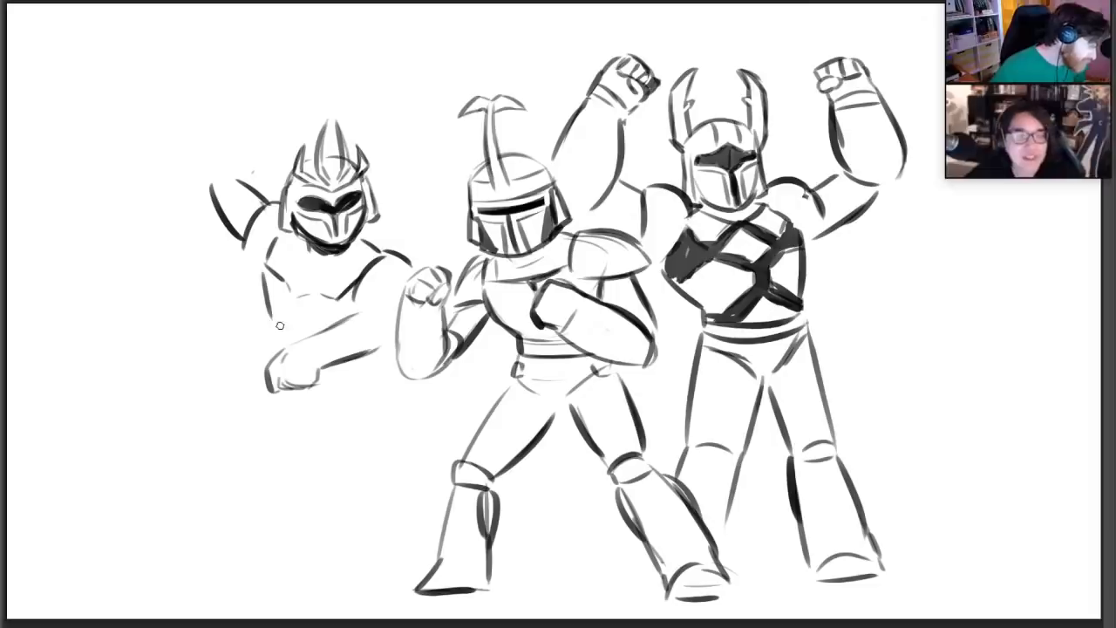
mouse_move(263, 270)
left_mouse_down()
mouse_move(273, 323)
mouse_move(319, 366)
left_mouse_up()
mouse_move(340, 329)
left_mouse_down()
mouse_move(324, 361)
mouse_move(380, 312)
left_mouse_up()
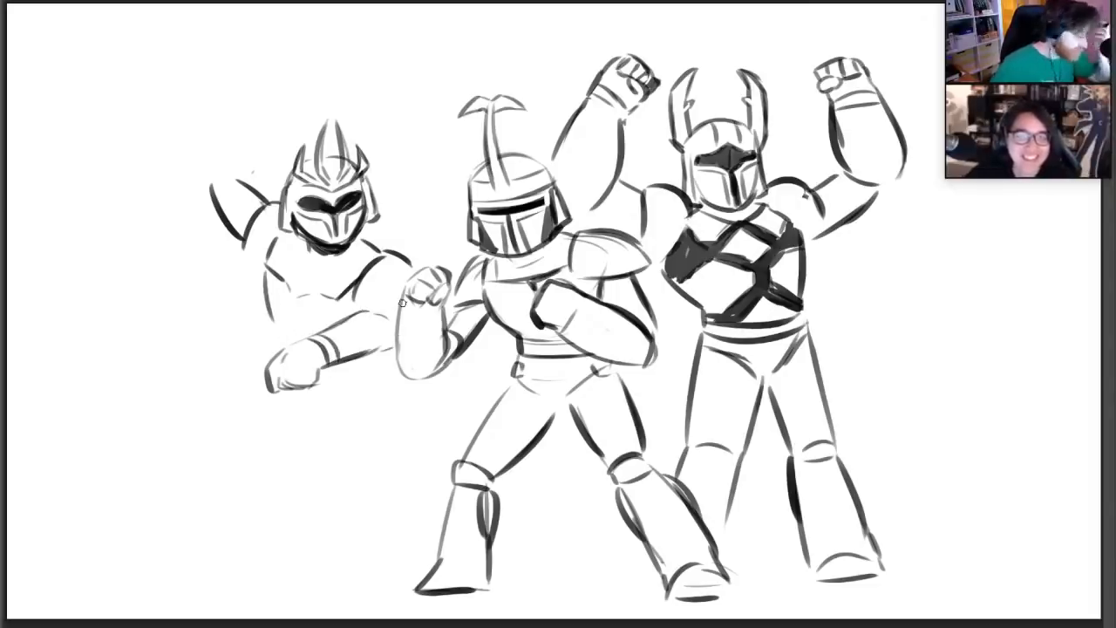
Draw the leftmost warrior's raised forearm, reshape the elbow, and finish the arm with a clenched fist
left_click_drag(207, 167, 253, 120)
left_click_drag(245, 176, 271, 128)
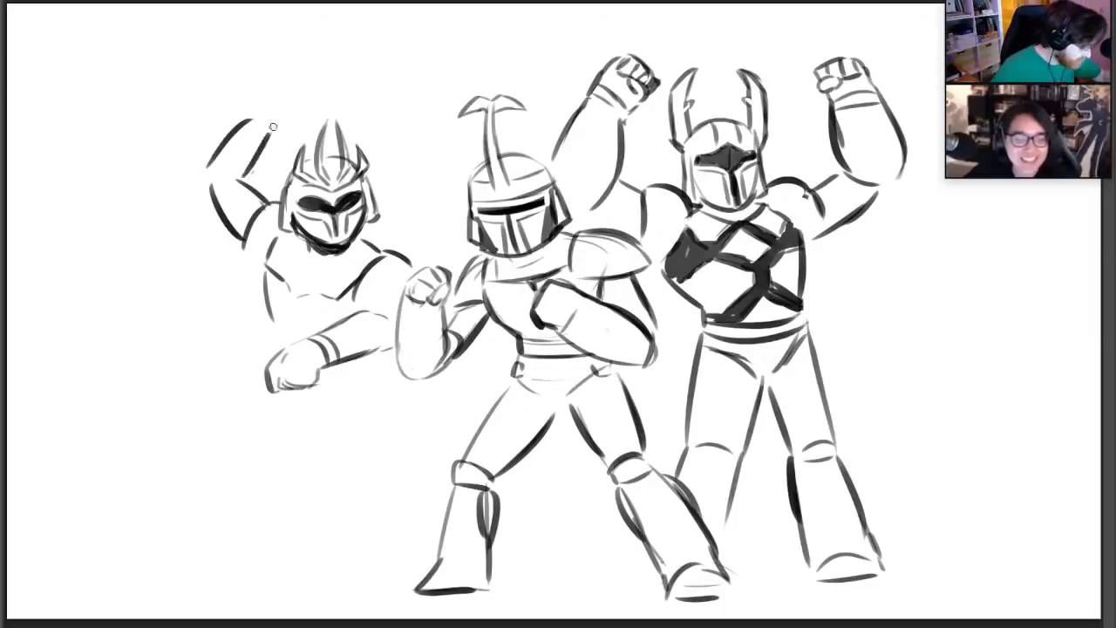
key("ctrl+z")
mouse_move(246, 173)
left_mouse_down()
mouse_move(266, 123)
mouse_move(254, 103)
left_mouse_up()
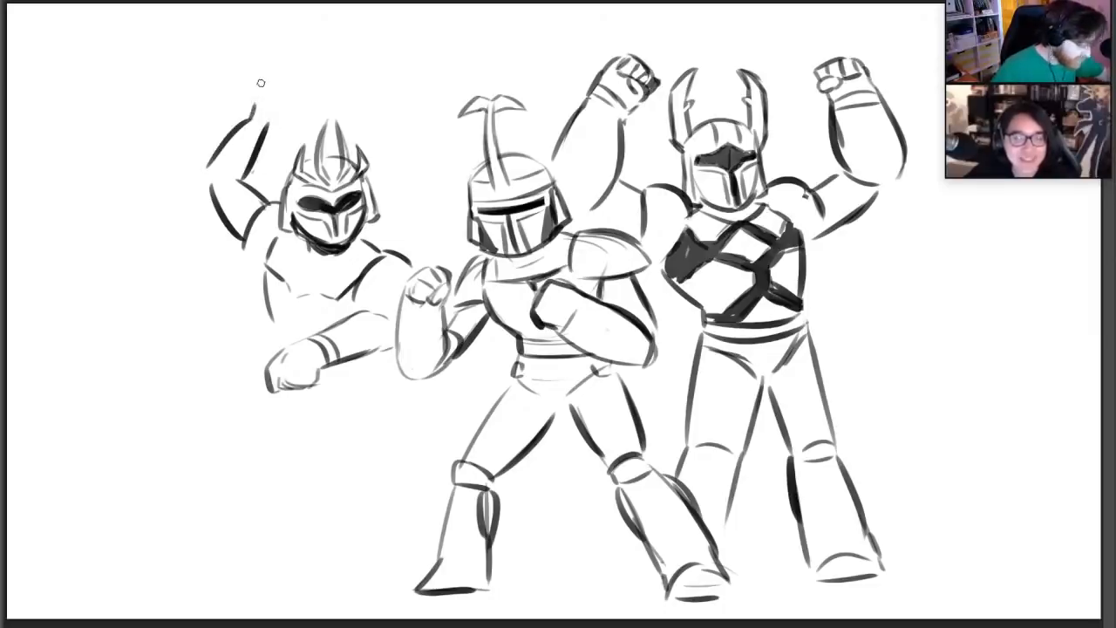
key("ctrl+z")
mouse_move(206, 171)
left_mouse_down()
mouse_move(251, 112)
mouse_move(220, 200)
mouse_move(237, 175)
mouse_move(222, 215)
mouse_move(239, 234)
left_mouse_up()
key("e")
key("b")
key("ctrl+z")
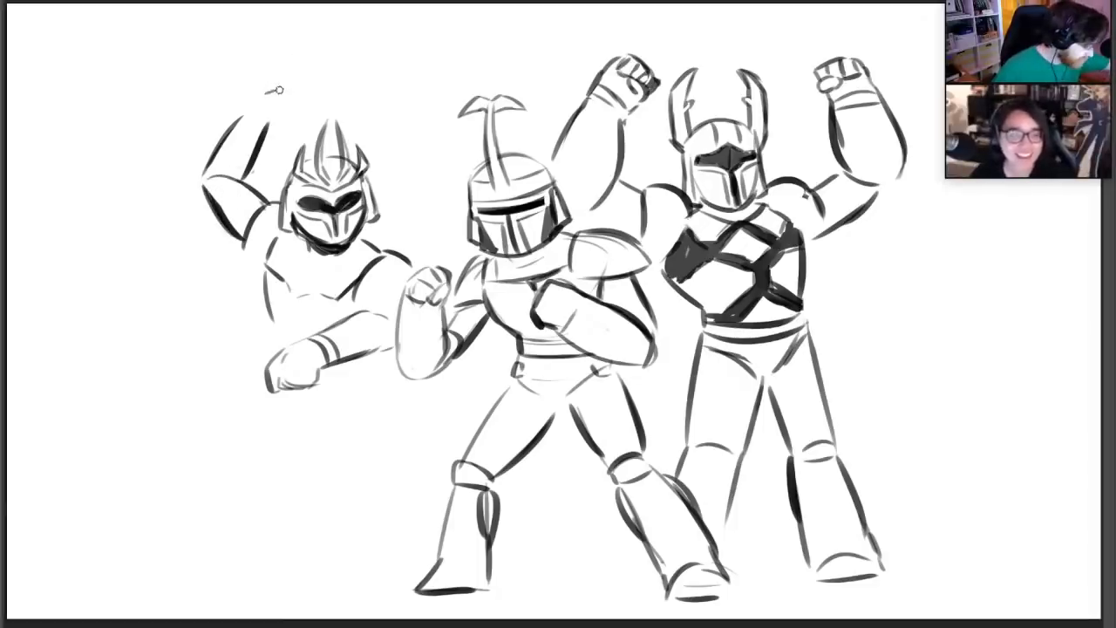
mouse_move(250, 94)
left_mouse_down()
mouse_move(303, 96)
mouse_move(276, 117)
mouse_move(291, 123)
mouse_move(304, 101)
mouse_move(298, 111)
mouse_move(278, 87)
mouse_move(251, 89)
left_mouse_up()
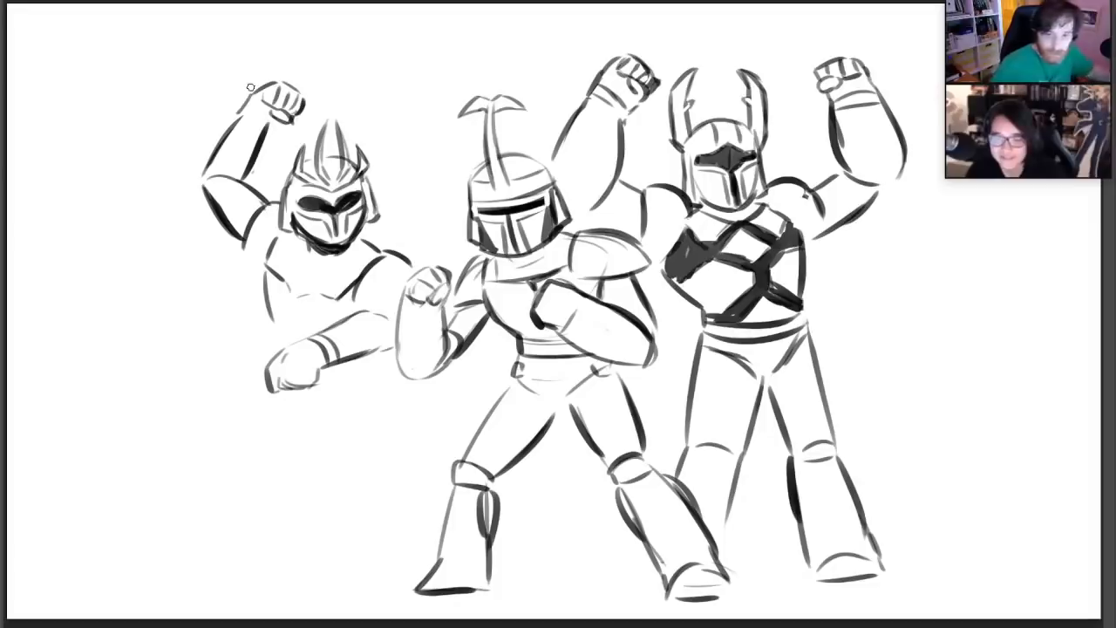
Sketch a long, thin weapon running through the leftmost warrior's lowered fist, with a curved band beneath the hand
mouse_move(272, 360)
left_mouse_down()
mouse_move(236, 357)
mouse_move(291, 406)
mouse_move(335, 389)
mouse_move(324, 380)
mouse_move(448, 391)
left_mouse_up()
mouse_move(250, 373)
left_mouse_down()
mouse_move(140, 357)
mouse_move(265, 355)
left_mouse_up()
key("ctrl+z")
left_click_drag(69, 335, 249, 354)
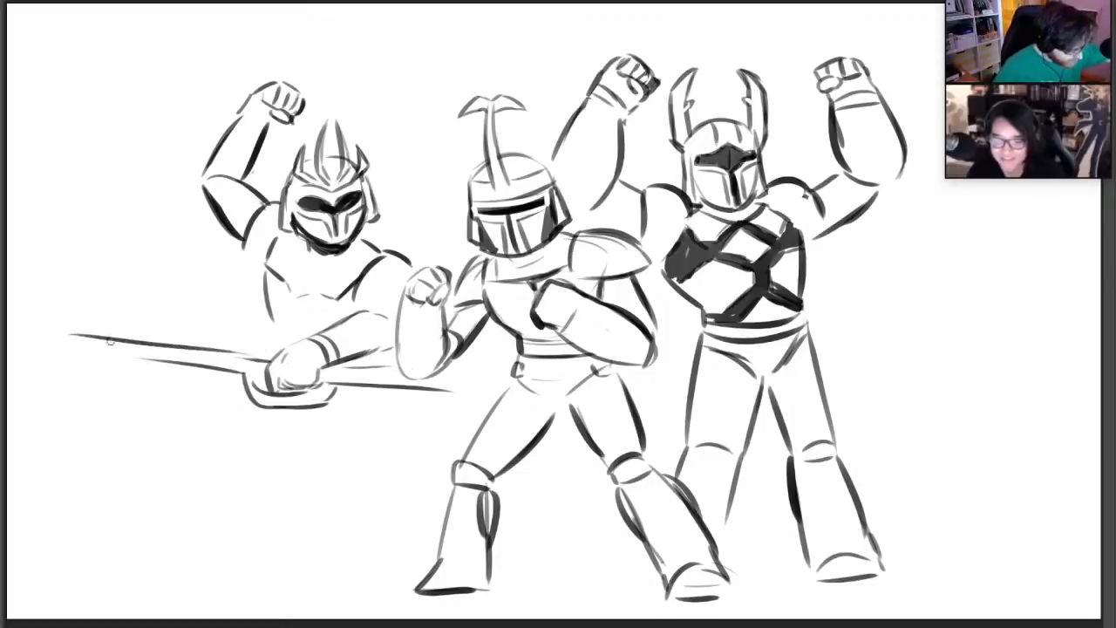
left_click_drag(54, 334, 272, 362)
Erase the stray line above the weapon's blade, add collar bands on both sides of the fist, and extend the rear shaft
key("e")
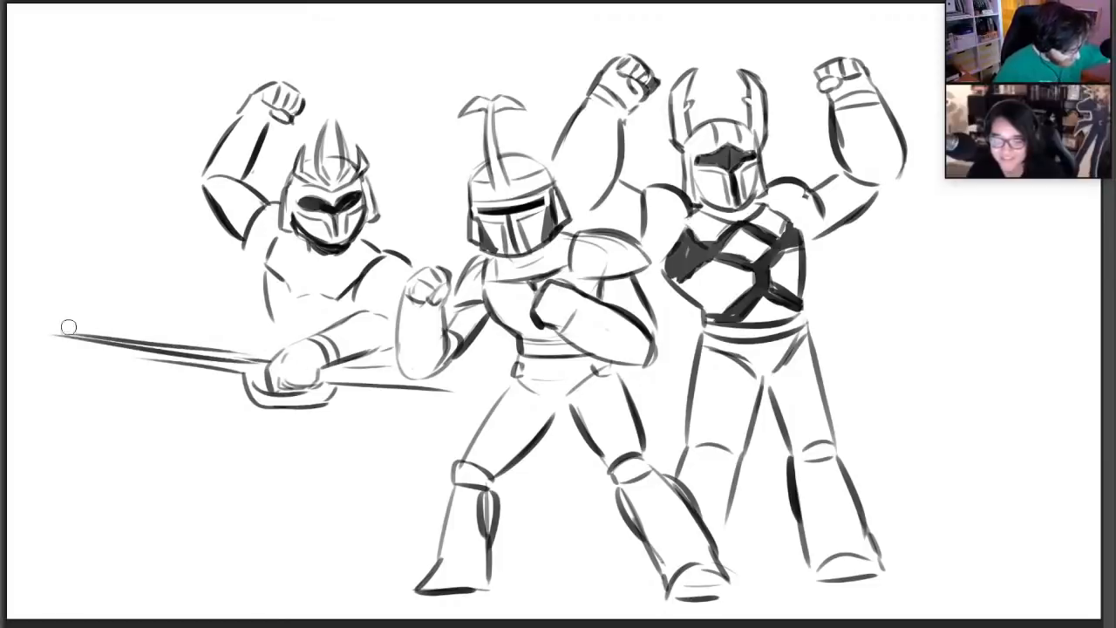
left_click_drag(70, 327, 260, 351)
left_click_drag(111, 333, 247, 348)
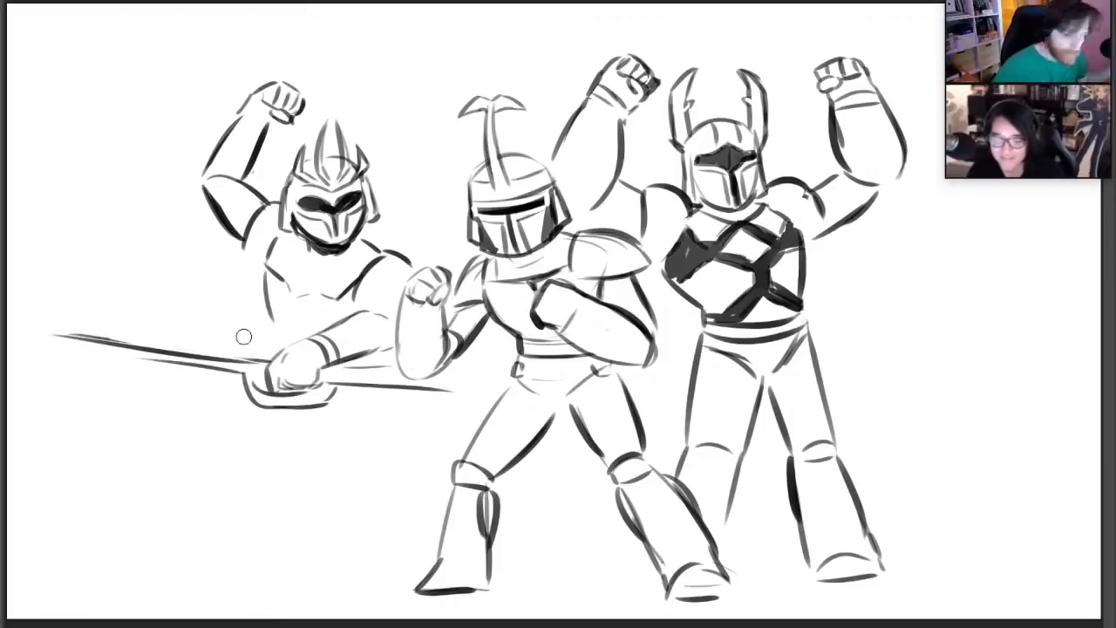
key("b")
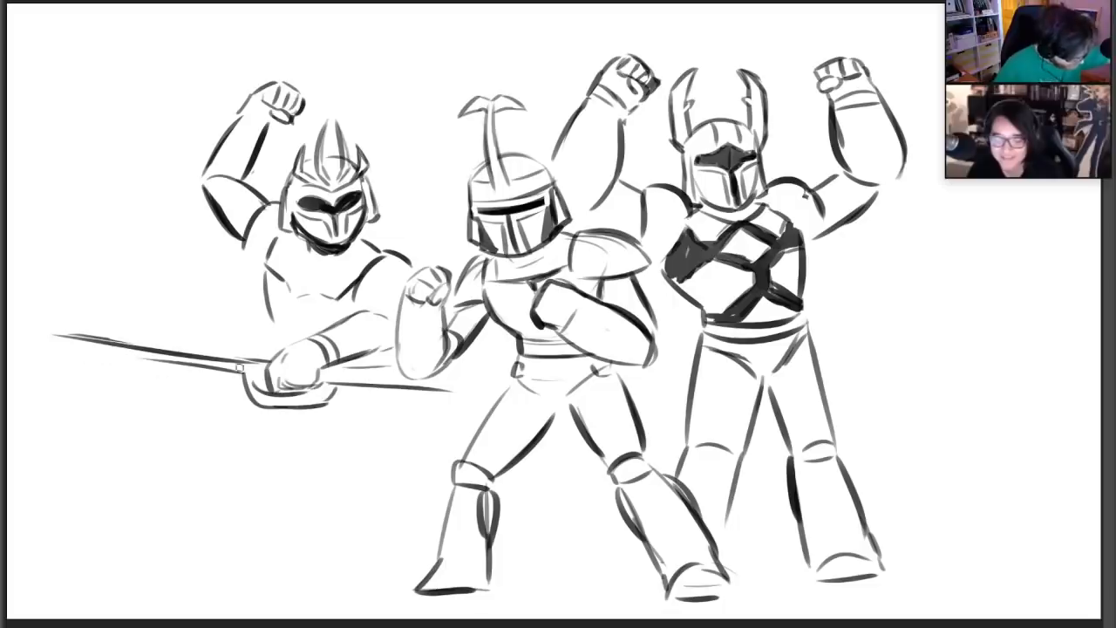
mouse_move(347, 382)
left_mouse_down()
mouse_move(350, 367)
mouse_move(489, 392)
left_mouse_up()
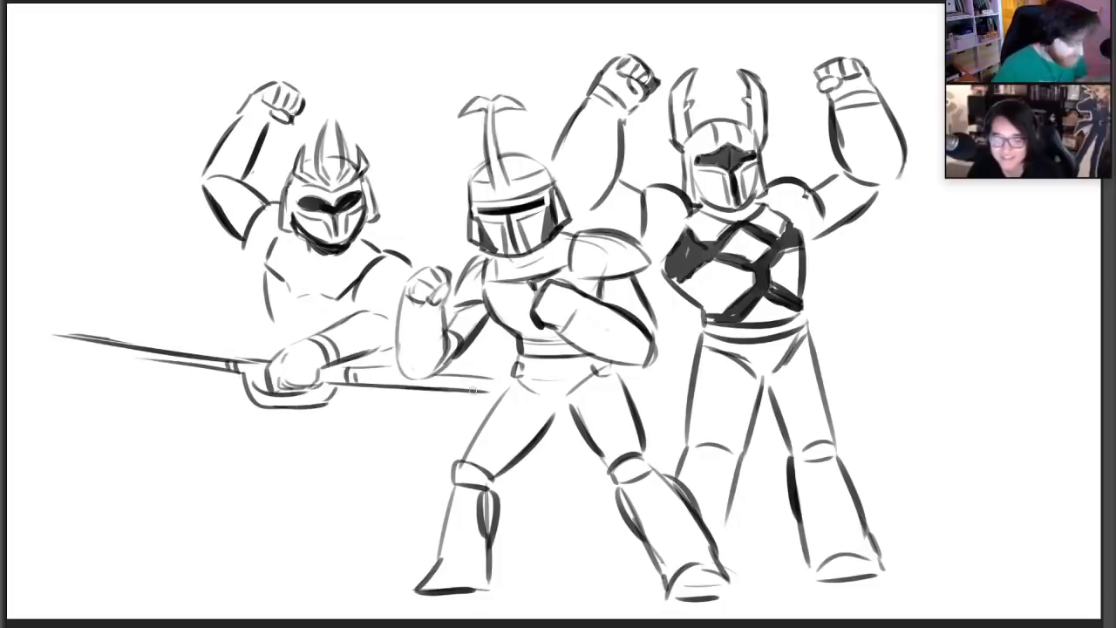
Sketch the leftmost warrior's thighs in a wide stance, with the trailing leg and foot passing behind the middle warrior
left_click_drag(244, 406, 194, 480)
left_click_drag(378, 412, 426, 472)
key("ctrl+z")
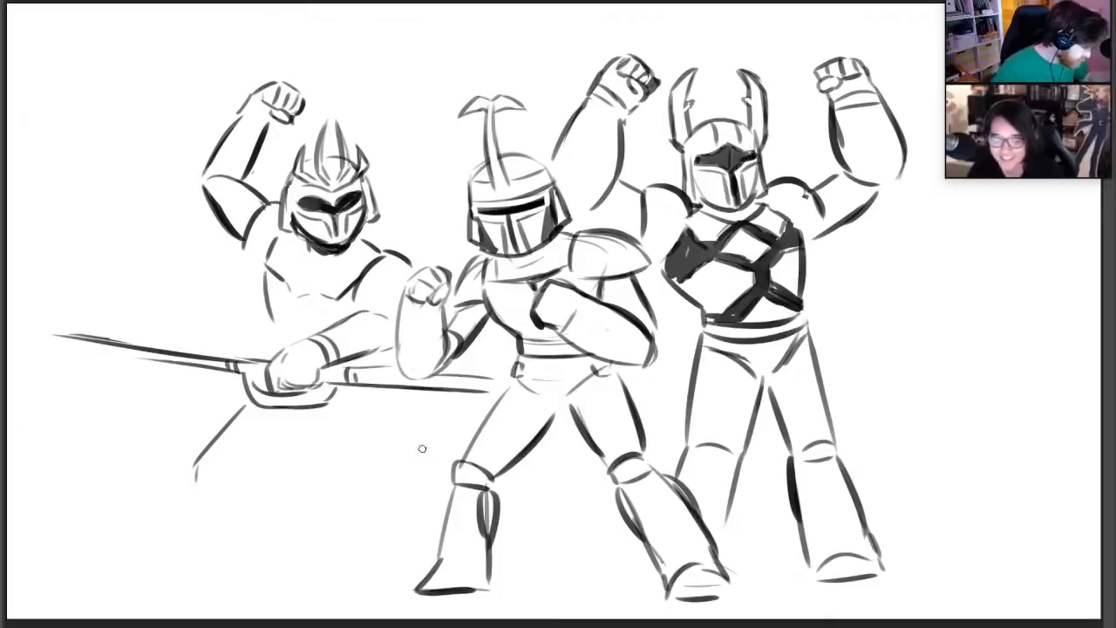
left_click_drag(386, 401, 448, 460)
mouse_move(330, 422)
left_mouse_down()
mouse_move(401, 474)
mouse_move(427, 510)
left_mouse_up()
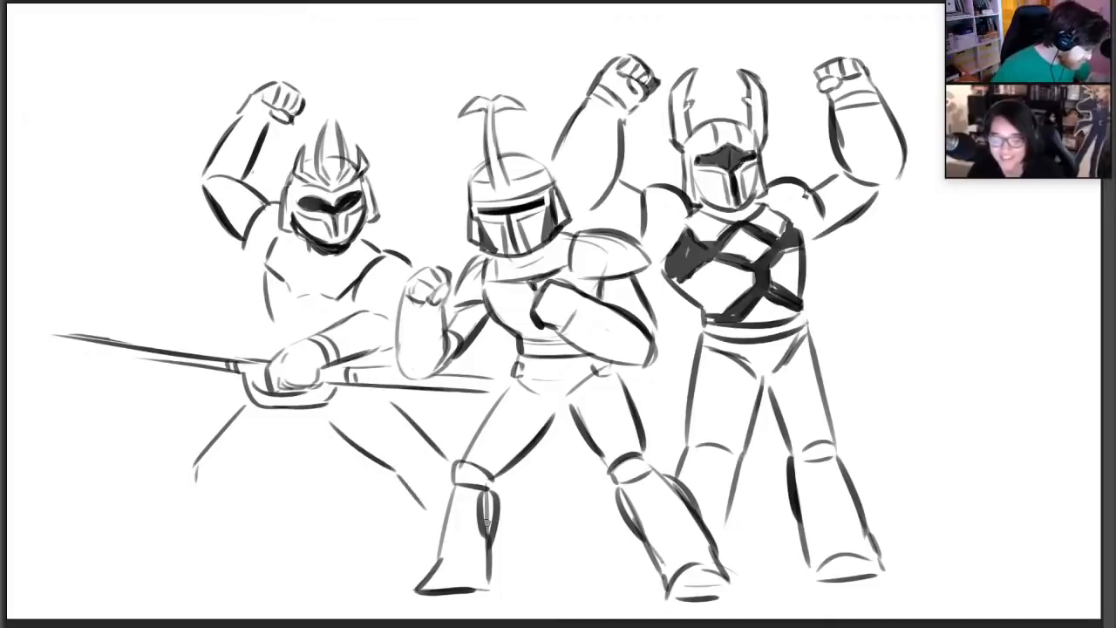
key("ctrl+z")
mouse_move(399, 473)
left_mouse_down()
mouse_move(442, 518)
mouse_move(533, 549)
mouse_move(551, 579)
left_mouse_up()
key("ctrl+z")
left_click_drag(241, 453, 301, 434)
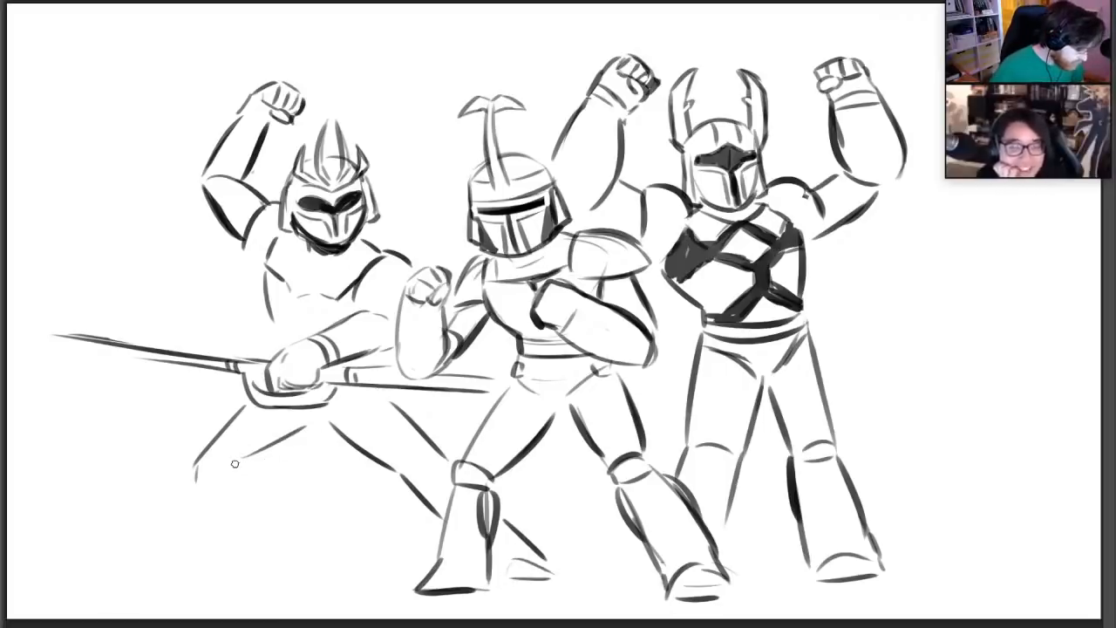
Draw the leftmost warrior's front shin and boot, and add rounded knee pads to both legs
left_click_drag(235, 463, 248, 523)
mouse_move(192, 469)
left_mouse_down()
mouse_move(204, 538)
mouse_move(173, 562)
mouse_move(249, 556)
left_mouse_up()
key("ctrl+z")
key("ctrl+z")
left_click_drag(250, 554, 252, 523)
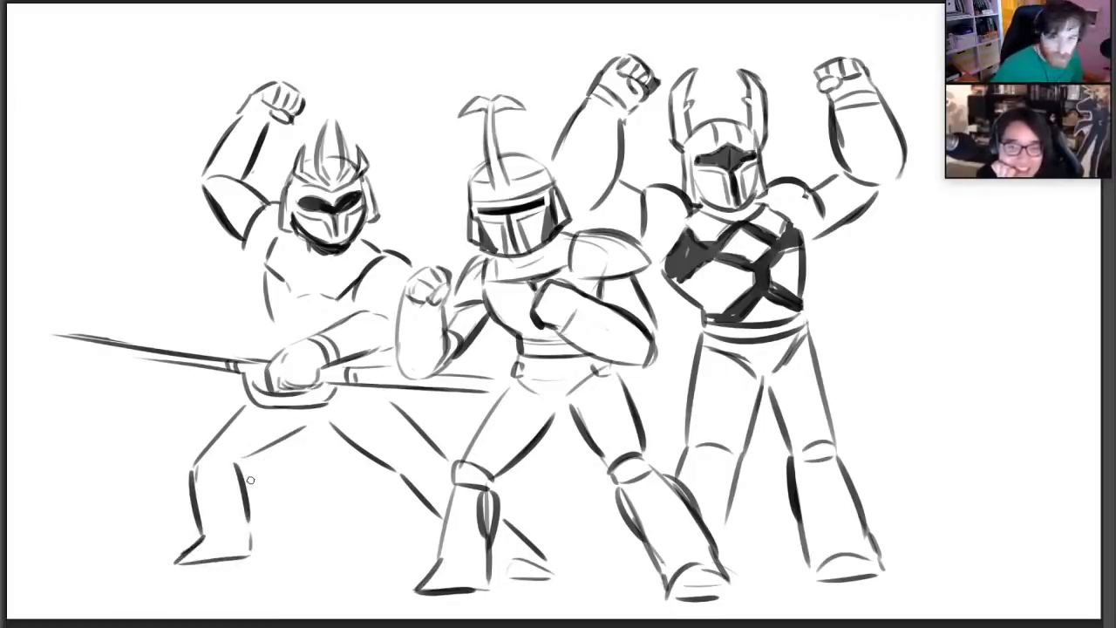
mouse_move(193, 469)
left_mouse_down()
mouse_move(238, 452)
mouse_move(210, 449)
left_mouse_up()
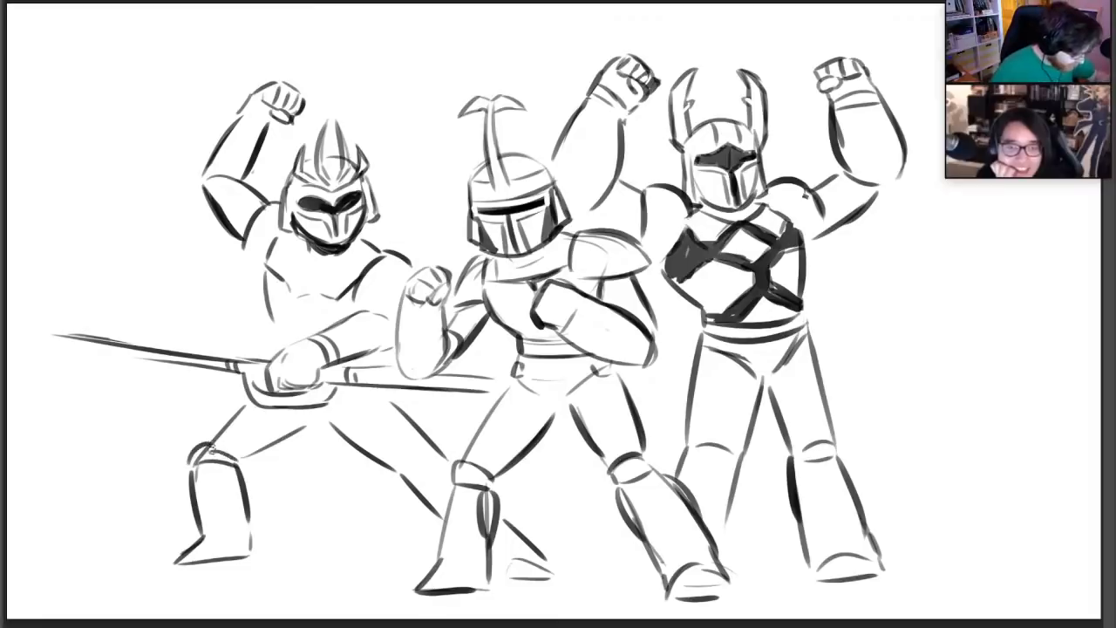
left_click_drag(415, 444, 407, 461)
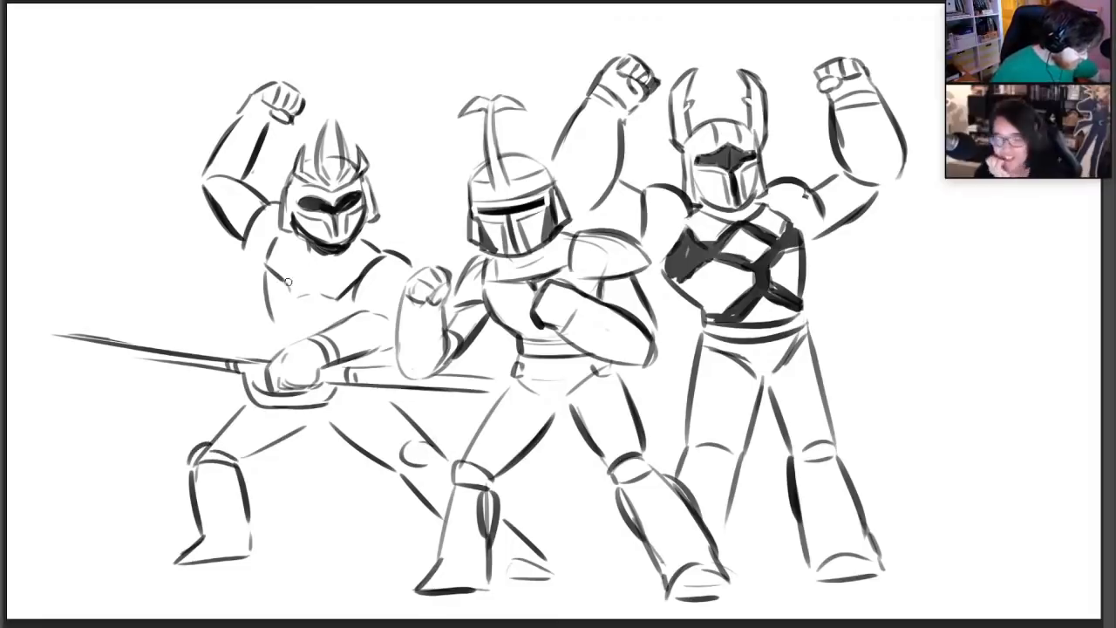
Define the leftmost warrior's chest plate edge, torso side and shoulder guards, and strengthen the helmet's side lines
mouse_move(287, 280)
left_mouse_down()
mouse_move(298, 295)
mouse_move(332, 298)
mouse_move(283, 333)
left_mouse_up()
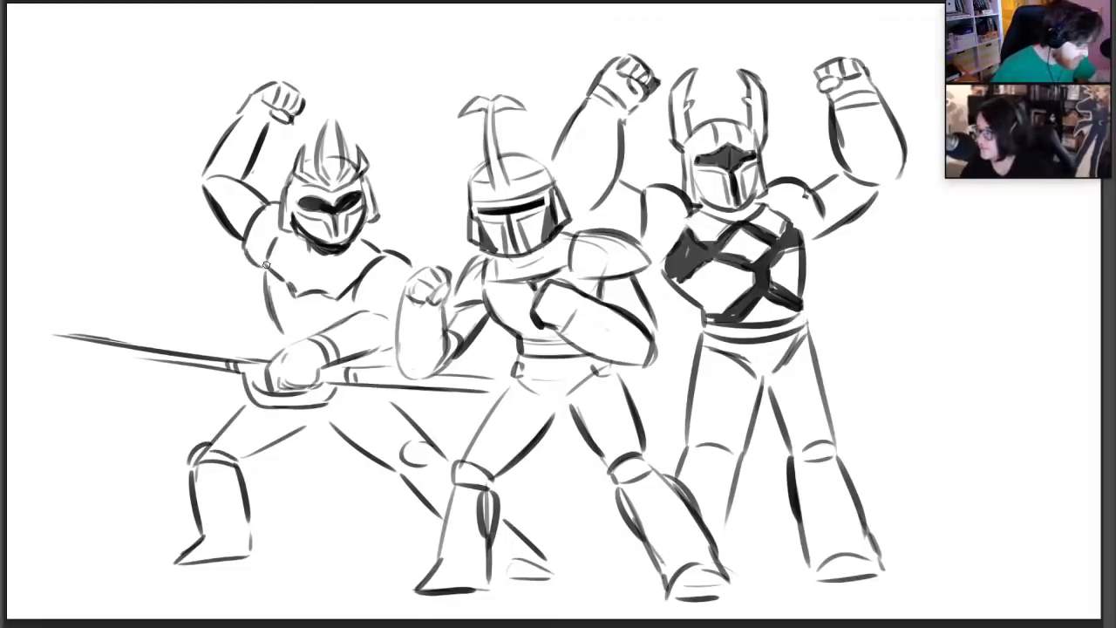
left_click_drag(365, 306, 399, 294)
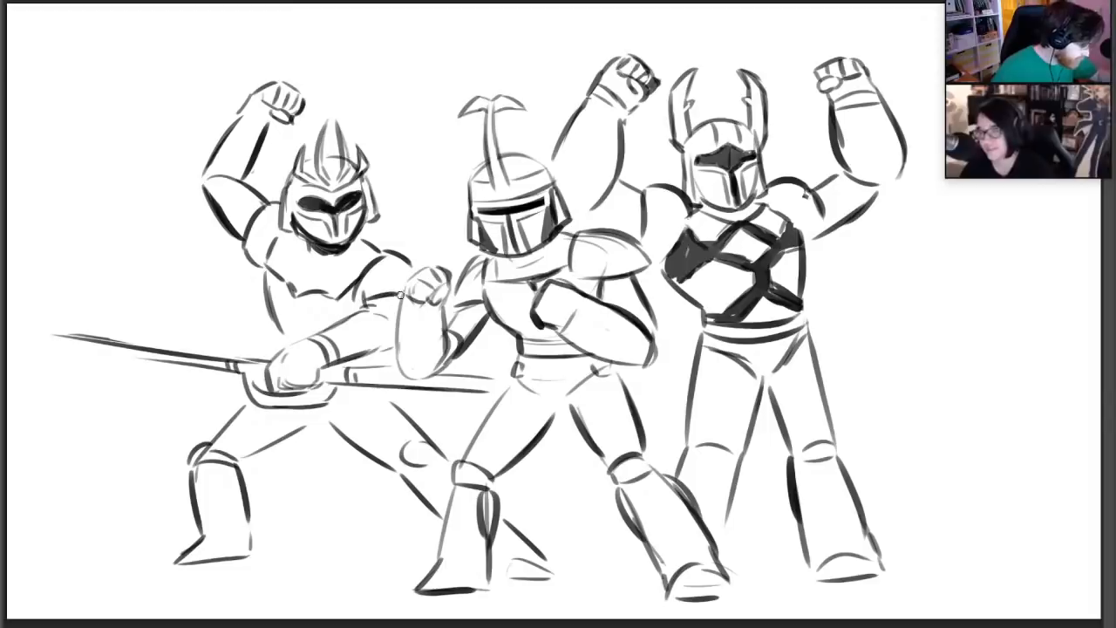
left_click_drag(295, 225, 294, 188)
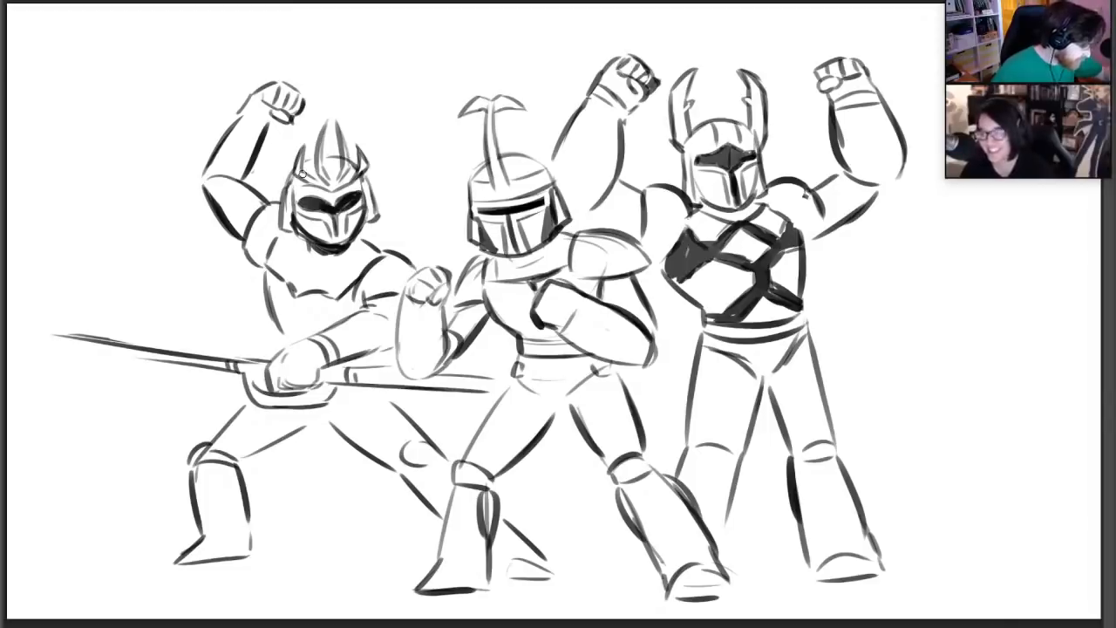
Draw the lower edge of the weapon's blade and add ankle lines to the leftmost warrior's boots
left_click_drag(47, 348, 178, 366)
left_click_drag(206, 533, 250, 545)
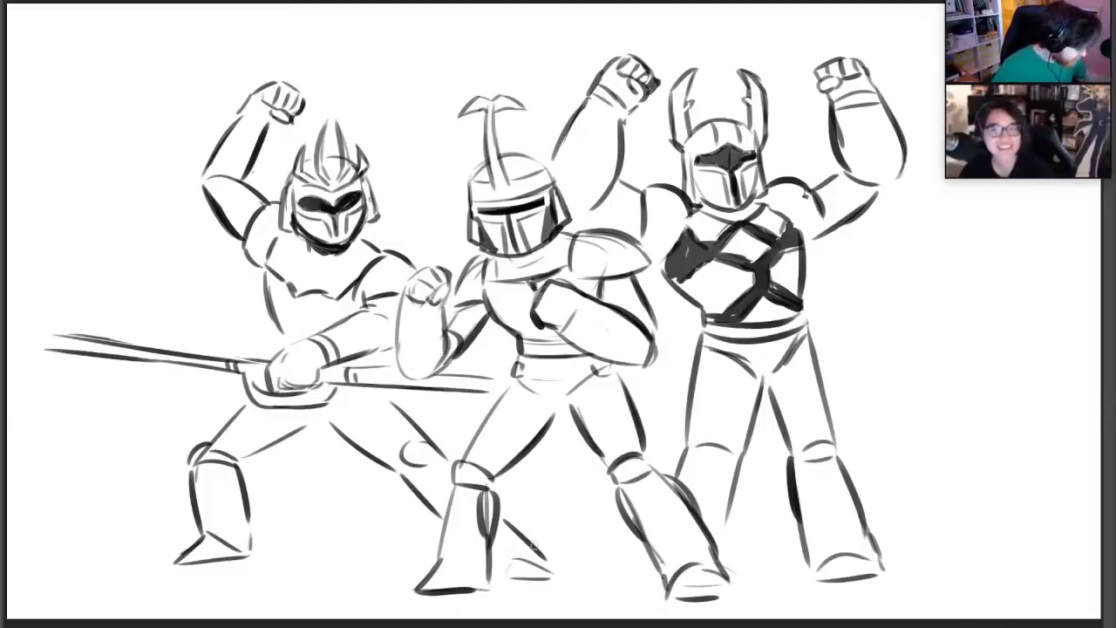
left_click_drag(532, 542, 557, 565)
Darken the middle warrior's helmet and horn outlines, and add abdominal armor panels to the leftmost warrior
mouse_move(470, 197)
left_mouse_down()
mouse_move(476, 167)
mouse_move(541, 168)
mouse_move(556, 187)
left_mouse_up()
left_click_drag(484, 114, 489, 180)
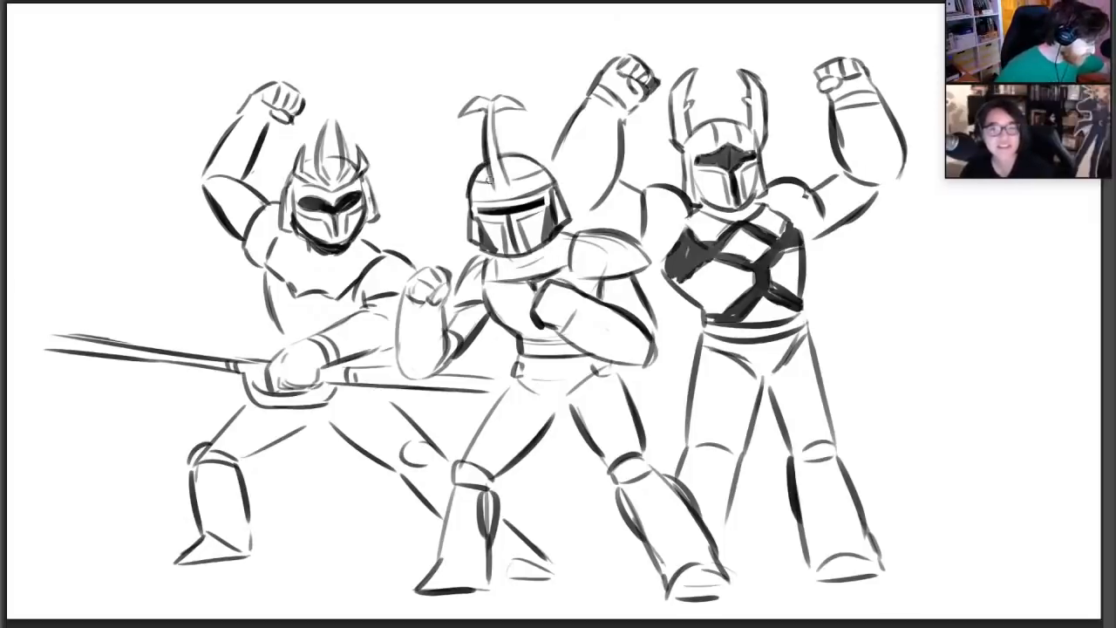
left_click_drag(494, 120, 507, 163)
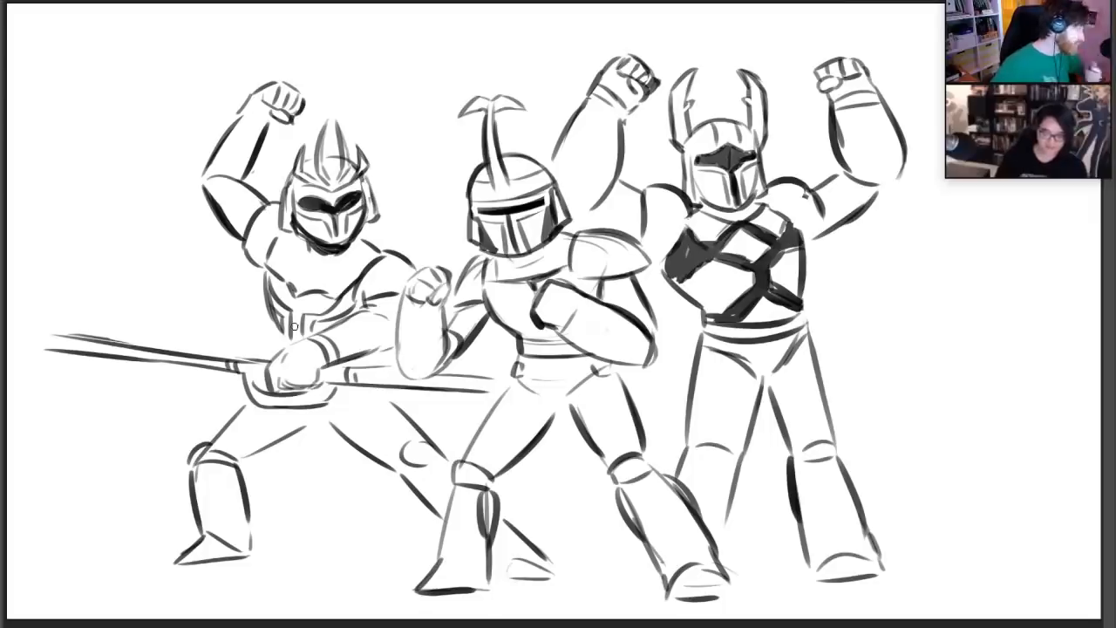
Move the whole three-warrior drawing left and slightly up to free space on the right side of the canvas
key("v")
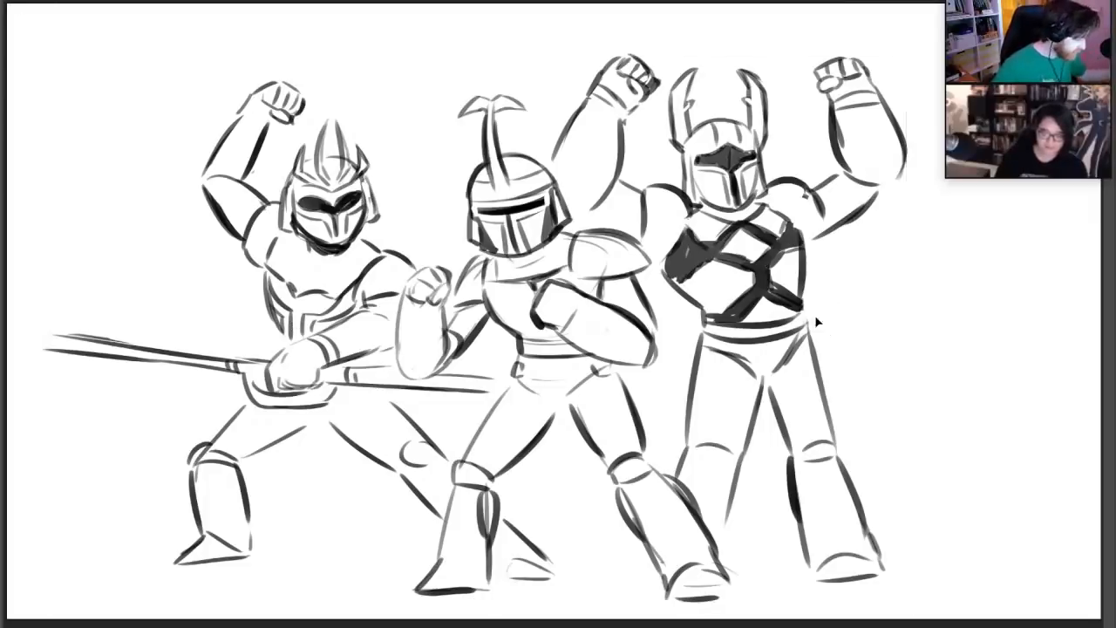
mouse_move(815, 314)
left_mouse_down()
mouse_move(756, 296)
mouse_move(737, 308)
left_mouse_up()
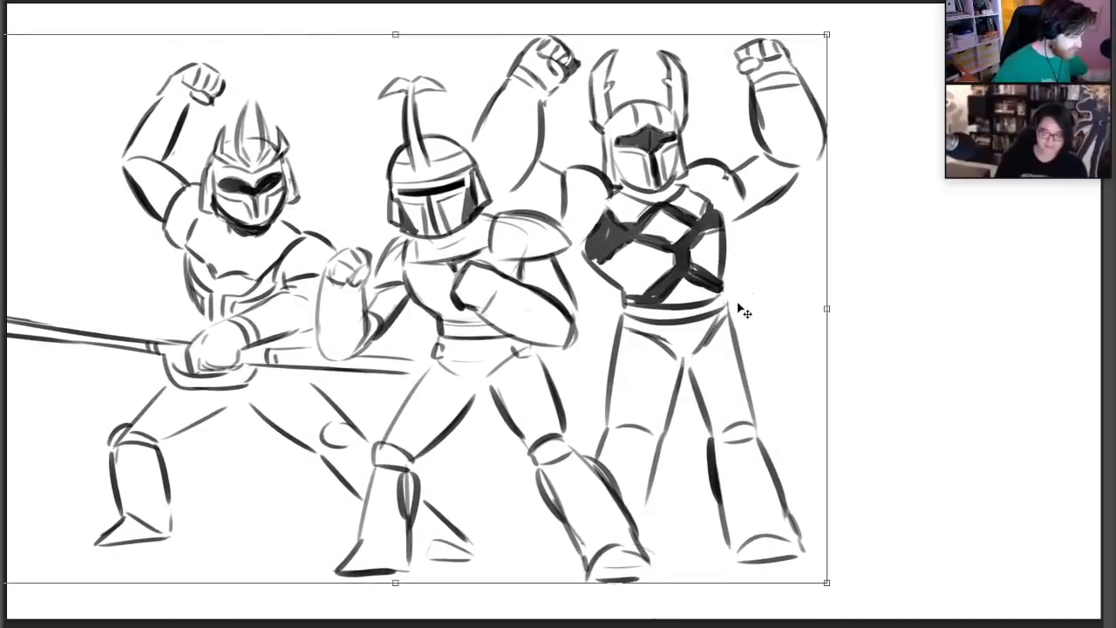
key("Return")
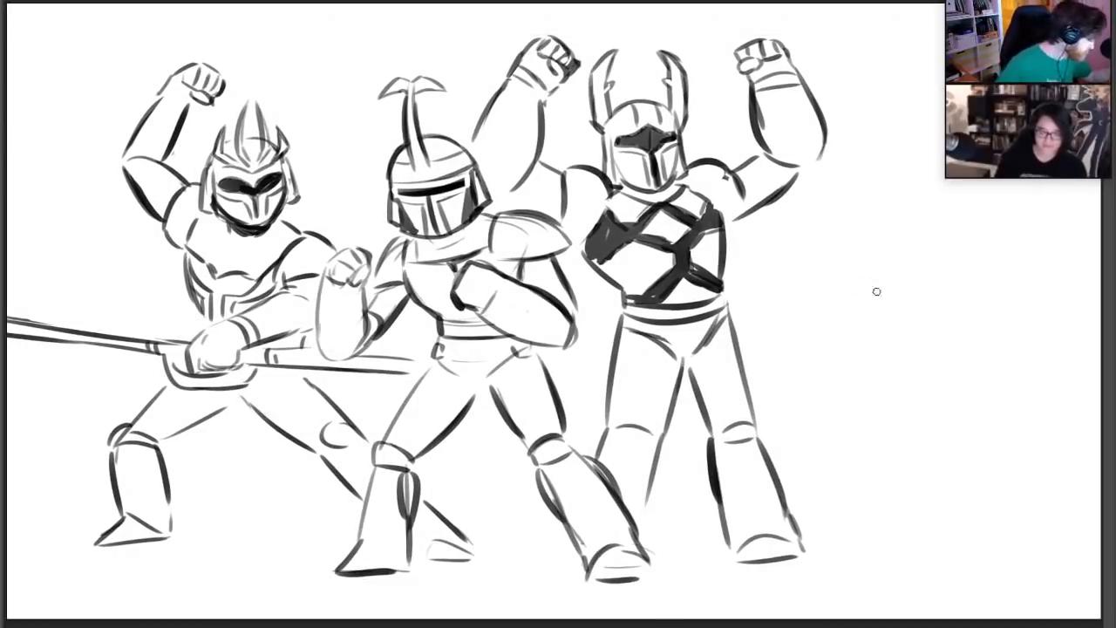
Sketch a cartoon man's thick eyebrows, eyes, rounded nose and cheeks in the empty space beside the rightmost warrior
mouse_move(861, 295)
left_mouse_down()
mouse_move(952, 278)
mouse_move(895, 305)
mouse_move(875, 335)
mouse_move(906, 342)
mouse_move(921, 324)
left_mouse_up()
key("ctrl+z")
key("ctrl+z")
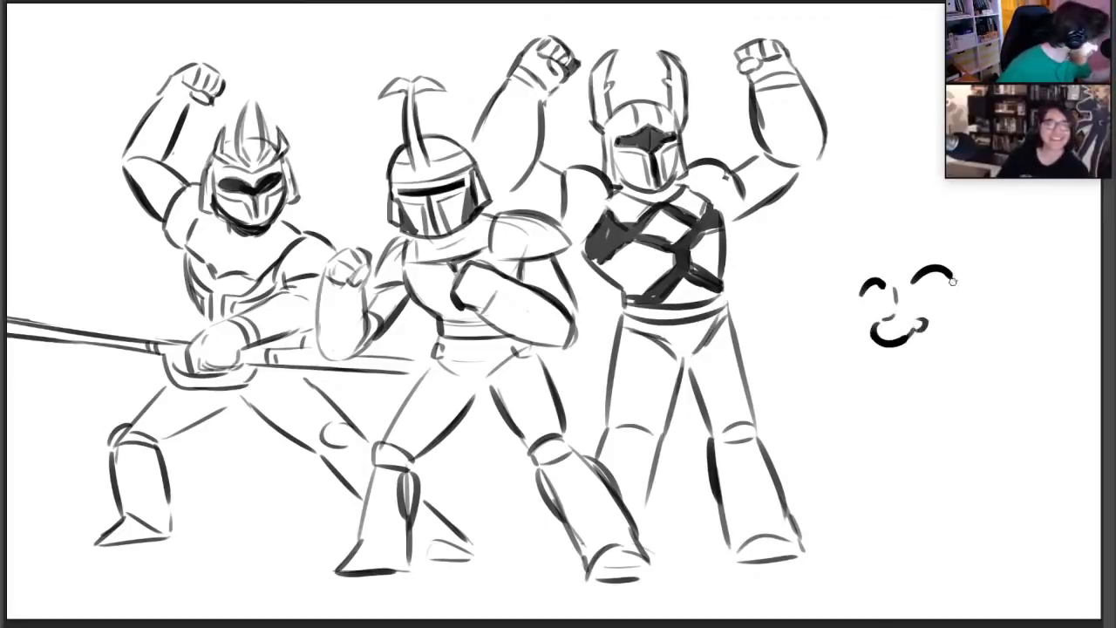
left_click_drag(925, 277, 929, 297)
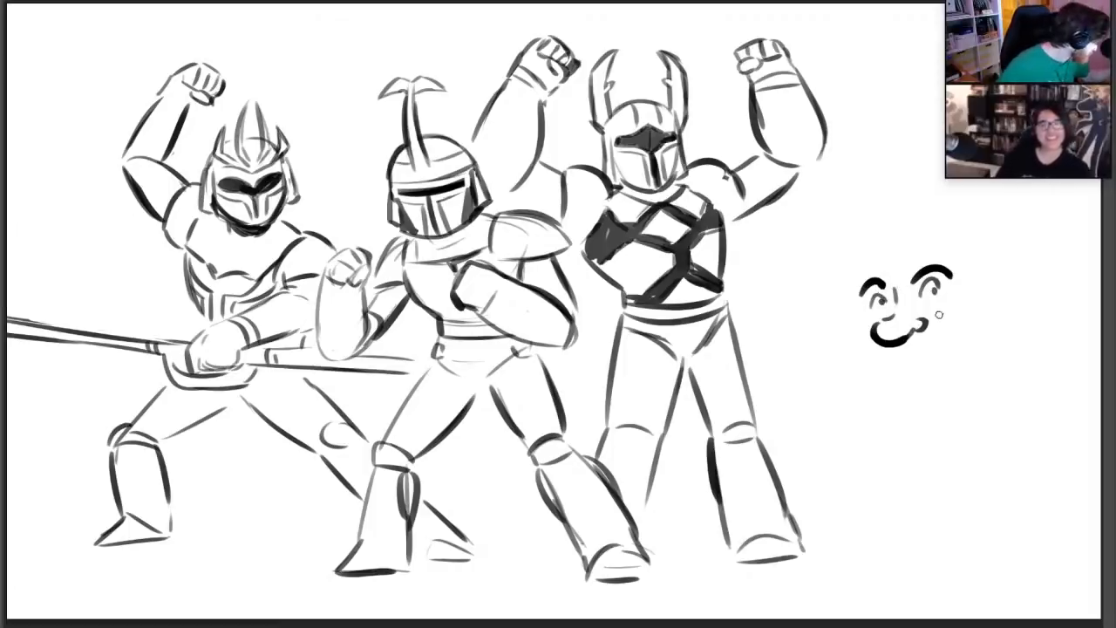
left_click_drag(932, 316, 968, 320)
left_click_drag(853, 332, 900, 347)
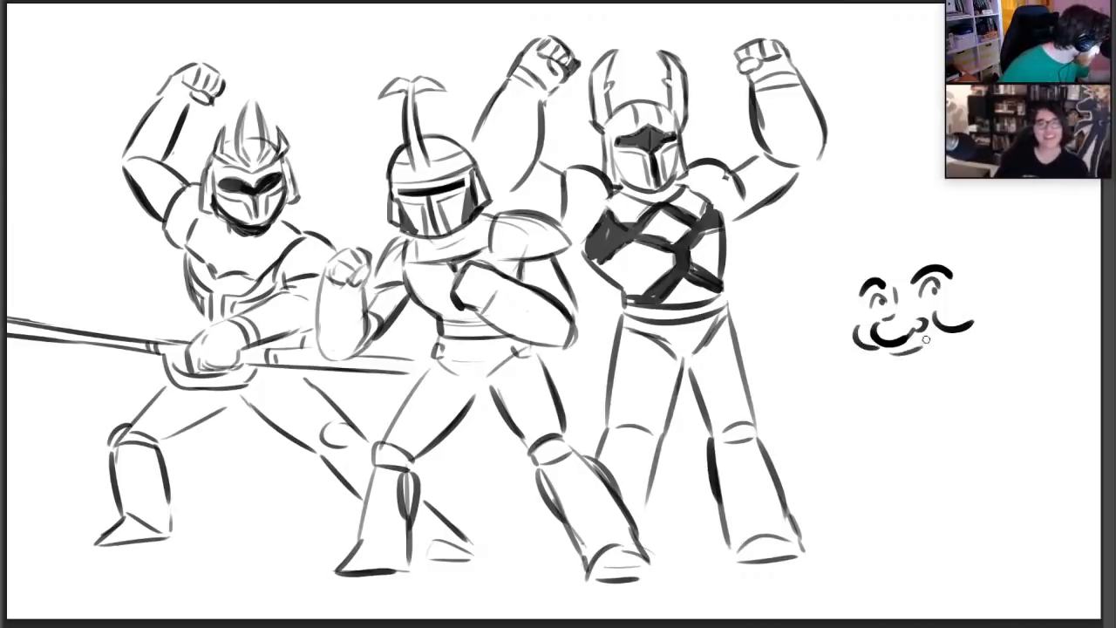
Draw the cartoon man's open smiling mouth, cleft chin and long jawline
mouse_move(894, 354)
left_mouse_down()
mouse_move(917, 353)
mouse_move(941, 329)
left_mouse_up()
key("ctrl+z")
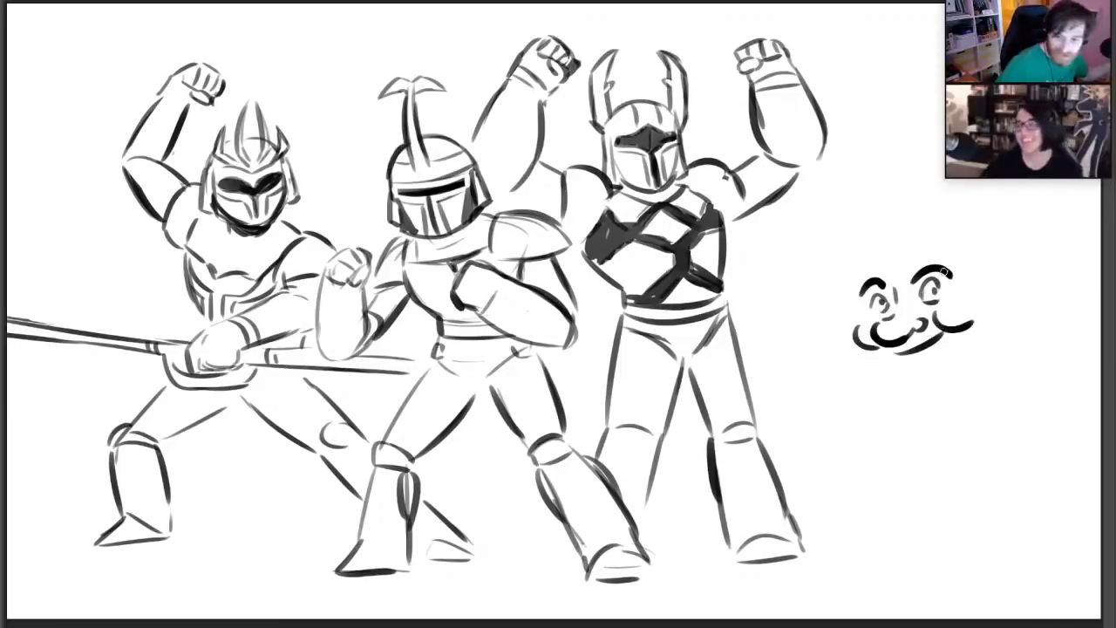
left_click_drag(901, 359, 935, 331)
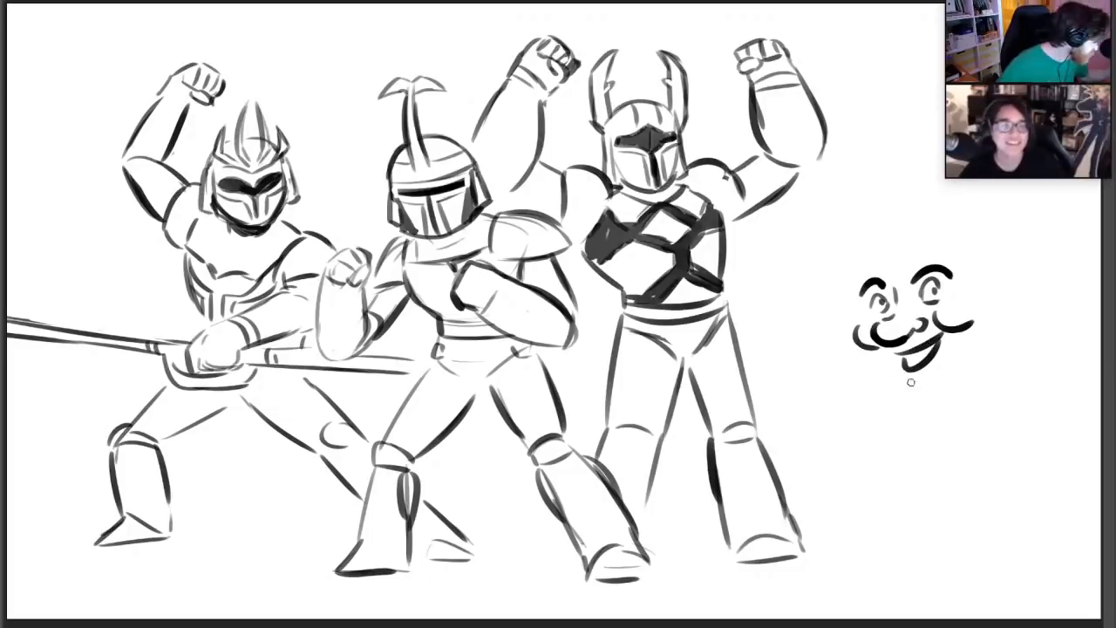
mouse_move(910, 382)
left_mouse_down()
mouse_move(931, 370)
mouse_move(889, 418)
mouse_move(956, 424)
mouse_move(989, 370)
left_mouse_up()
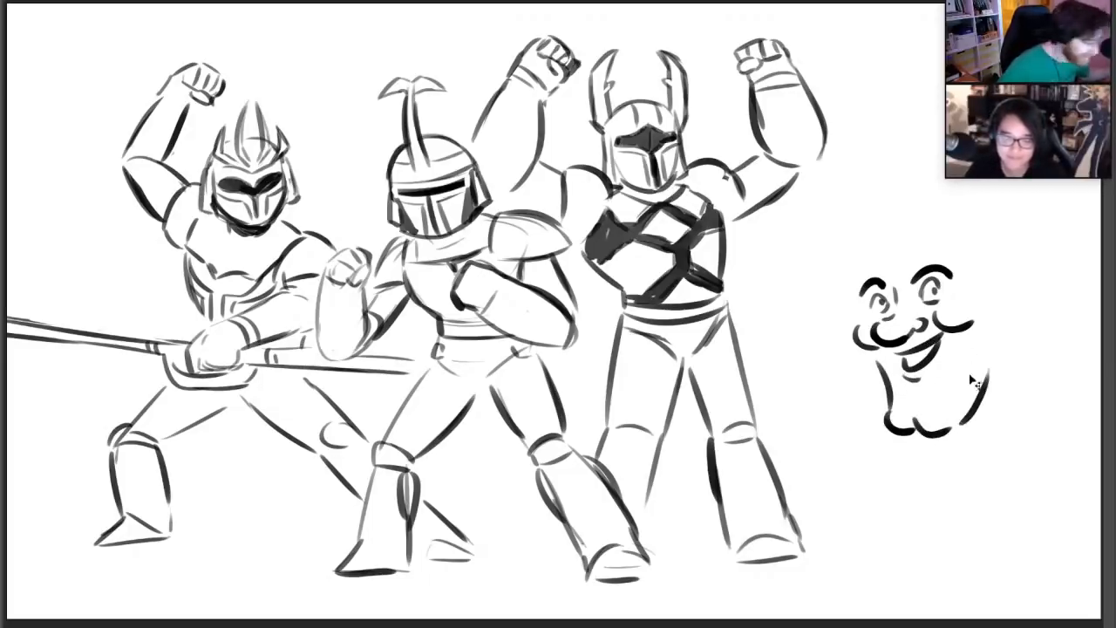
key("ctrl+z")
left_click_drag(962, 418, 992, 344)
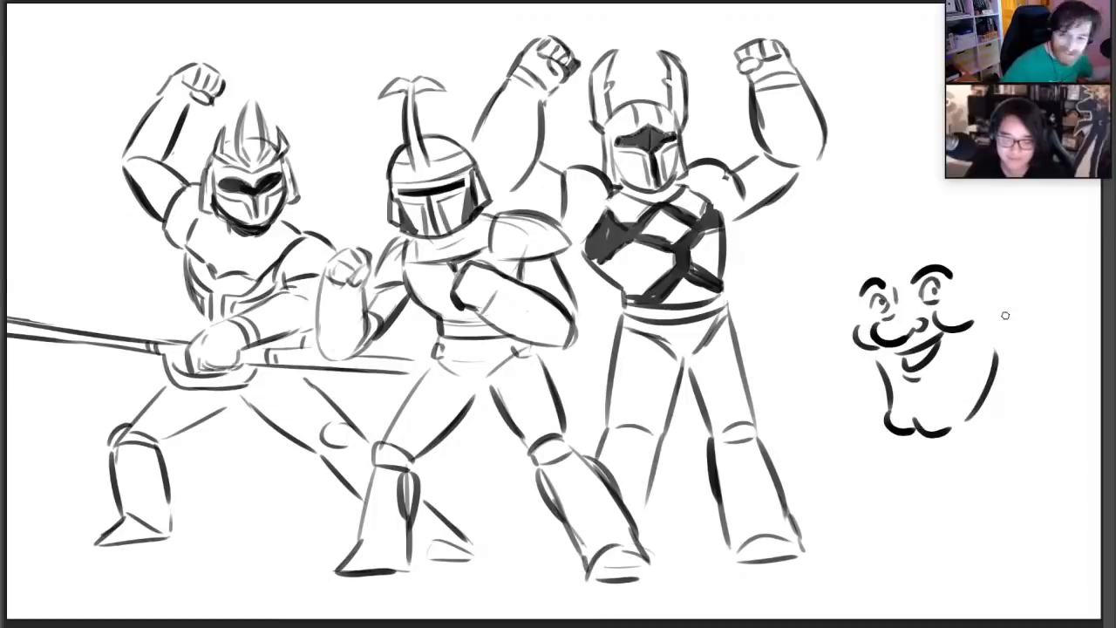
Add the cartoon man's ear with its inner folds and the edge of his forehead beside the far eyebrow
mouse_move(994, 300)
left_mouse_down()
mouse_move(1015, 291)
mouse_move(1005, 317)
mouse_move(992, 317)
mouse_move(1002, 310)
mouse_move(1009, 331)
mouse_move(1016, 288)
mouse_move(1009, 332)
mouse_move(1009, 322)
left_mouse_up()
key("ctrl+z")
key("ctrl+z")
key("ctrl+z")
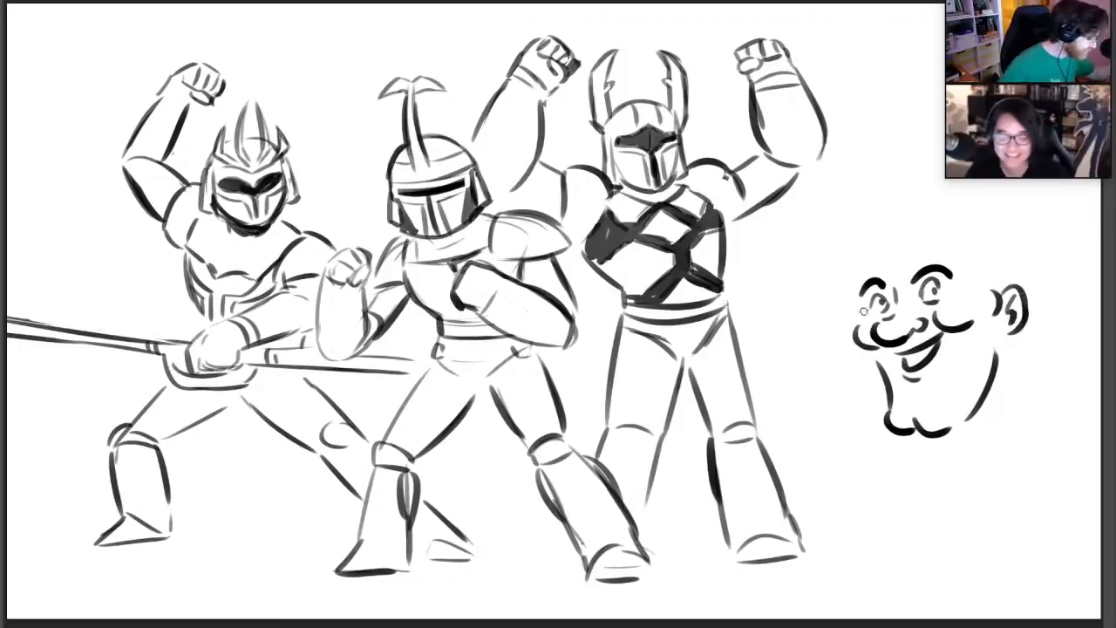
left_click_drag(863, 315, 857, 299)
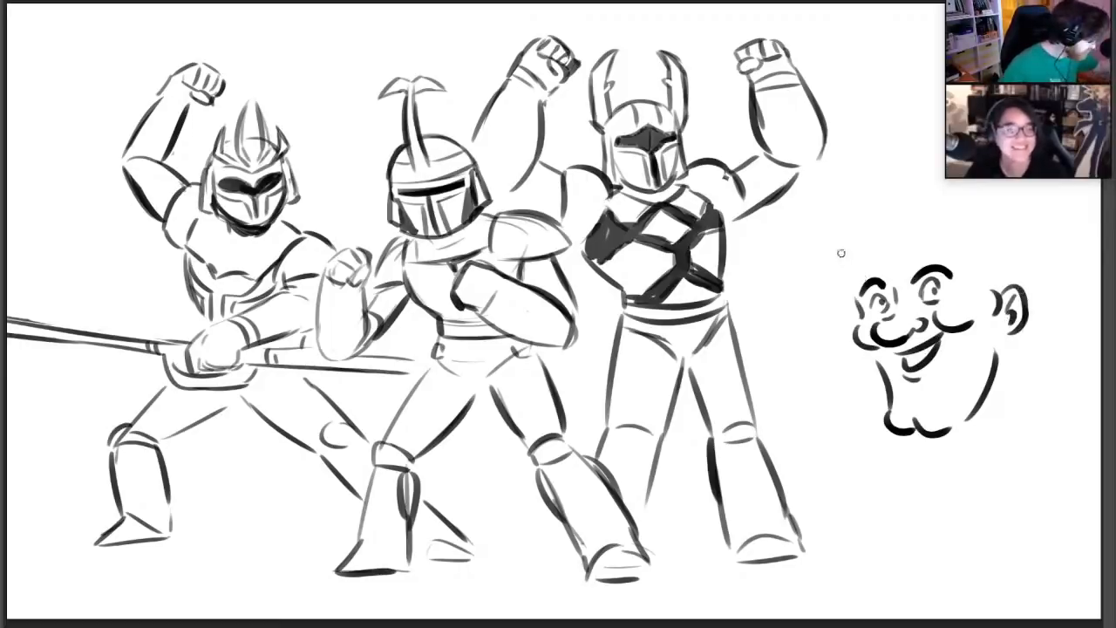
Outline the cartoon man's voluminous hair, with a rounded top, a sideburn and curls behind the ear
left_click_drag(851, 255, 859, 191)
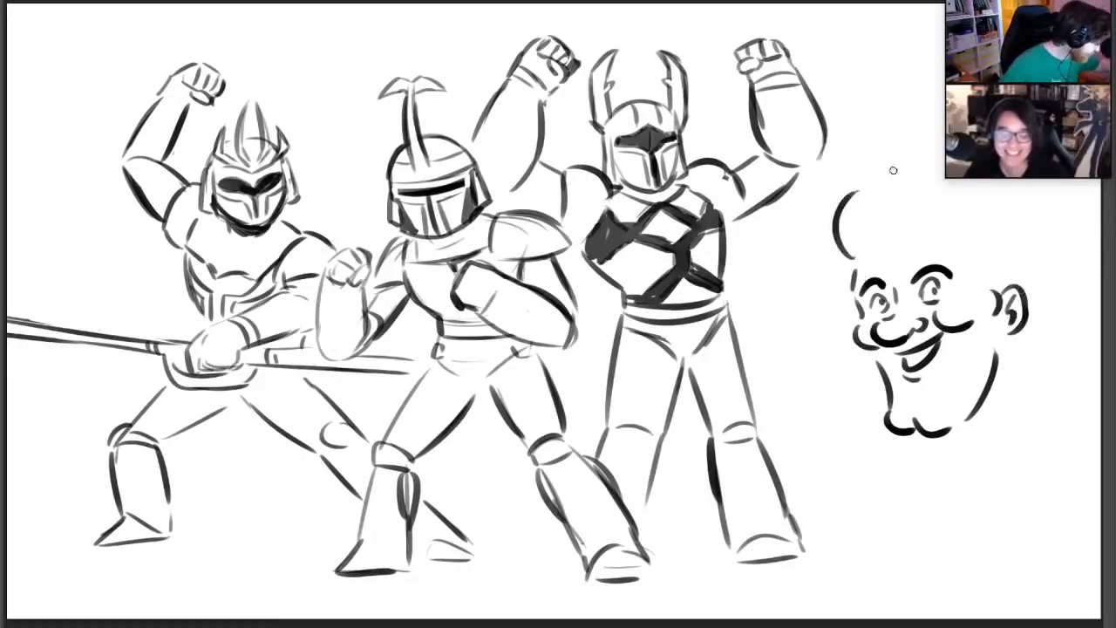
key("ctrl+z")
mouse_move(854, 262)
left_mouse_down()
mouse_move(873, 178)
mouse_move(981, 208)
left_mouse_up()
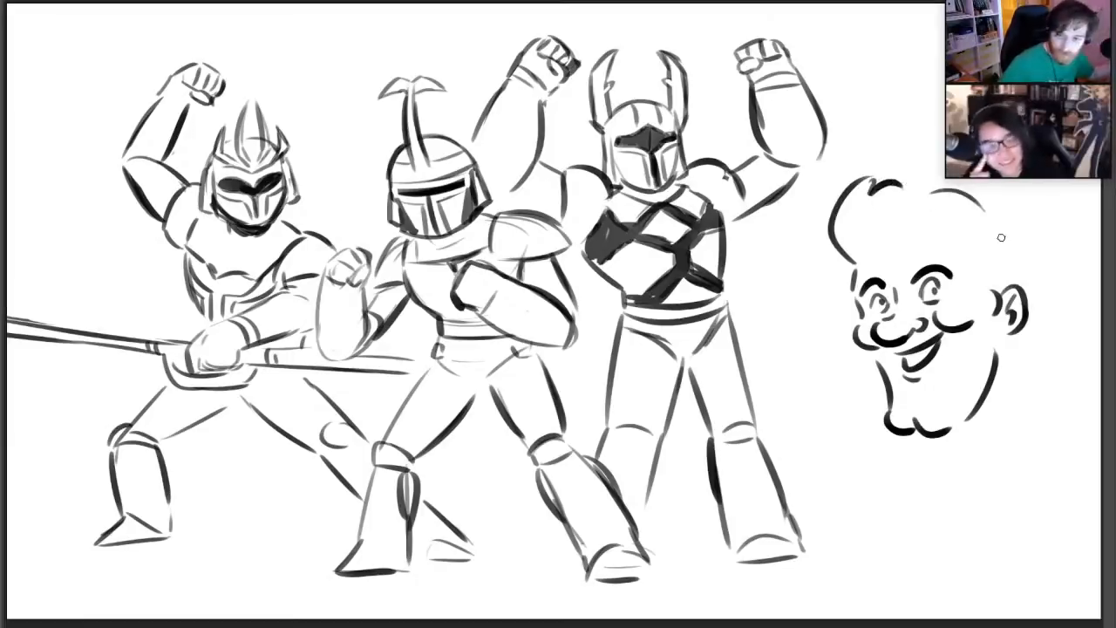
left_click_drag(982, 258, 1001, 289)
mouse_move(1010, 239)
left_mouse_down()
mouse_move(1042, 249)
mouse_move(1038, 285)
mouse_move(1053, 333)
mouse_move(1040, 346)
left_mouse_up()
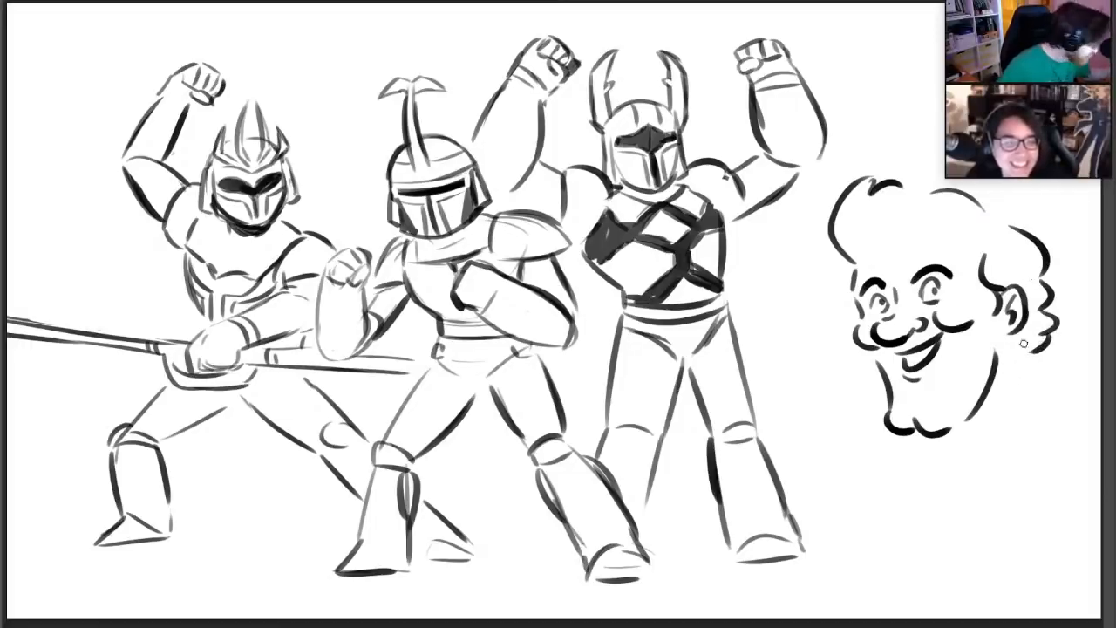
Draw the cartoon man's neck line, the start of his shoulder and the pointed coat lapel below his ear
mouse_move(998, 373)
left_mouse_down()
mouse_move(1018, 343)
mouse_move(1056, 378)
mouse_move(1063, 371)
left_mouse_up()
key("ctrl+z")
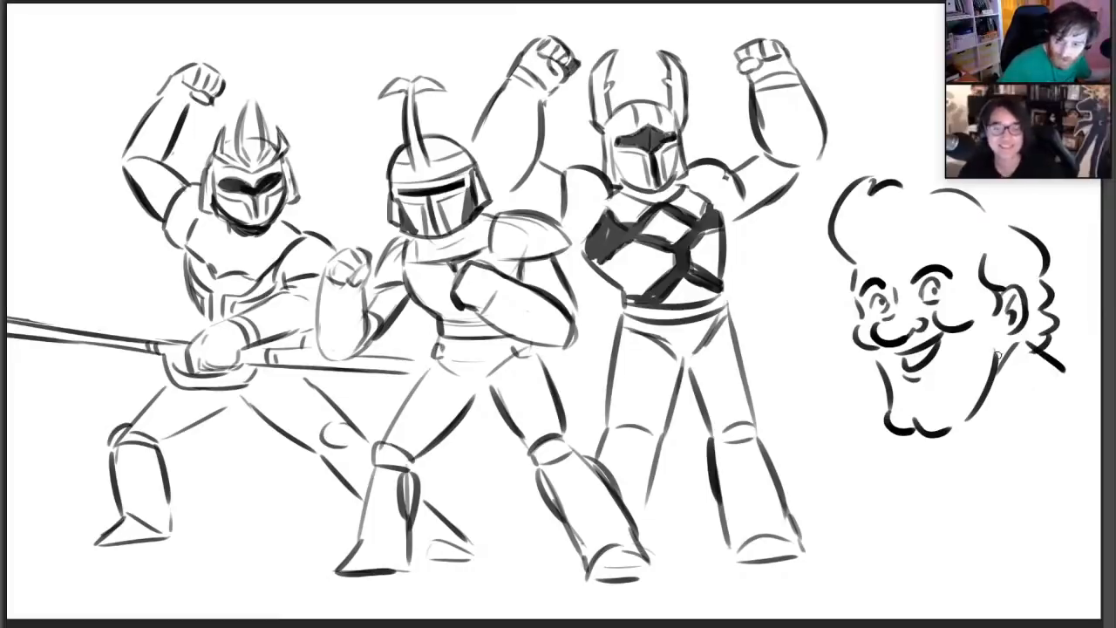
mouse_move(1002, 381)
left_mouse_down()
mouse_move(1053, 440)
mouse_move(1061, 429)
mouse_move(1054, 469)
mouse_move(992, 461)
left_mouse_up()
key("ctrl+z")
Draw a ruffled cravat with vertical folds and a wavy hem under the cartoon man's chin
key("ctrl+z")
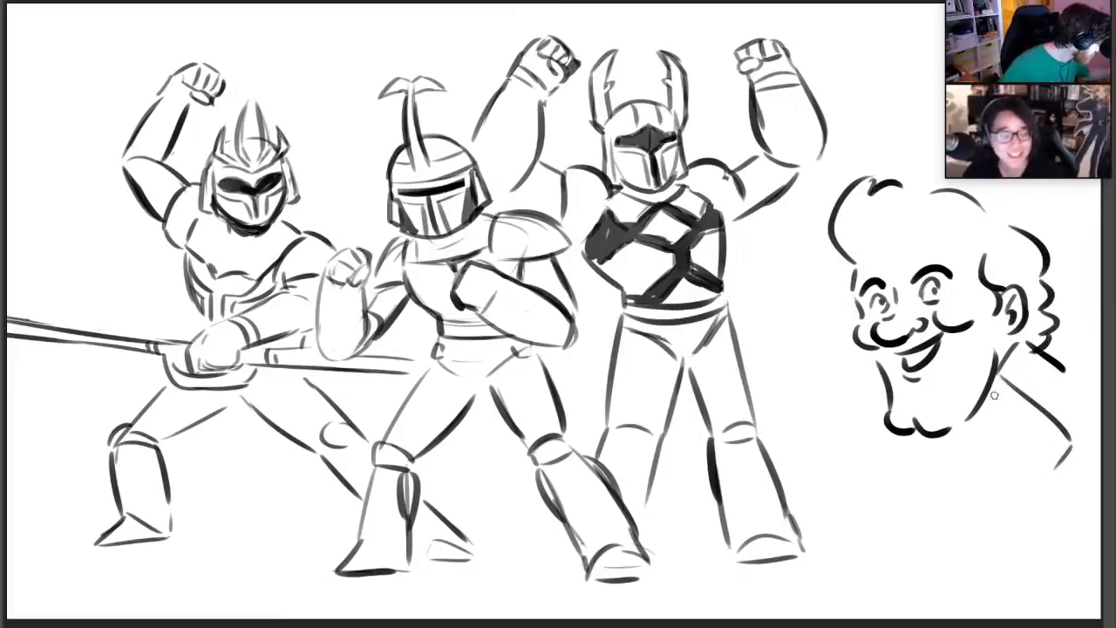
left_click_drag(996, 388, 987, 439)
mouse_move(912, 438)
left_mouse_down()
mouse_move(922, 459)
mouse_move(923, 450)
left_mouse_up()
key("ctrl+z")
left_click_drag(919, 452, 904, 521)
left_click_drag(984, 446, 1006, 506)
key("ctrl+z")
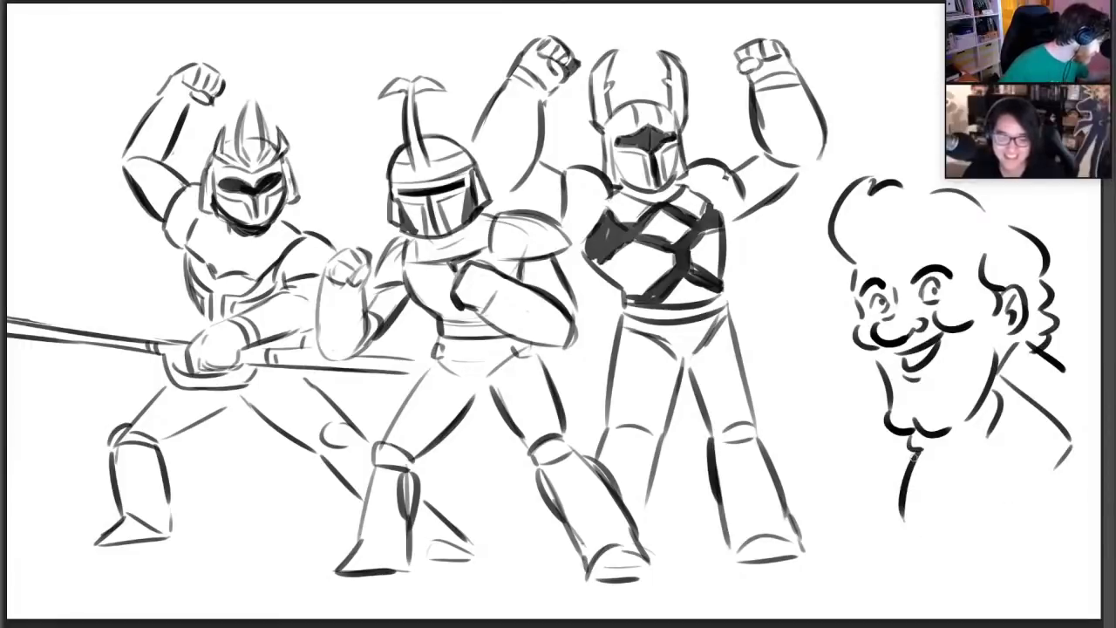
left_click_drag(937, 450, 931, 518)
left_click_drag(982, 444, 1010, 495)
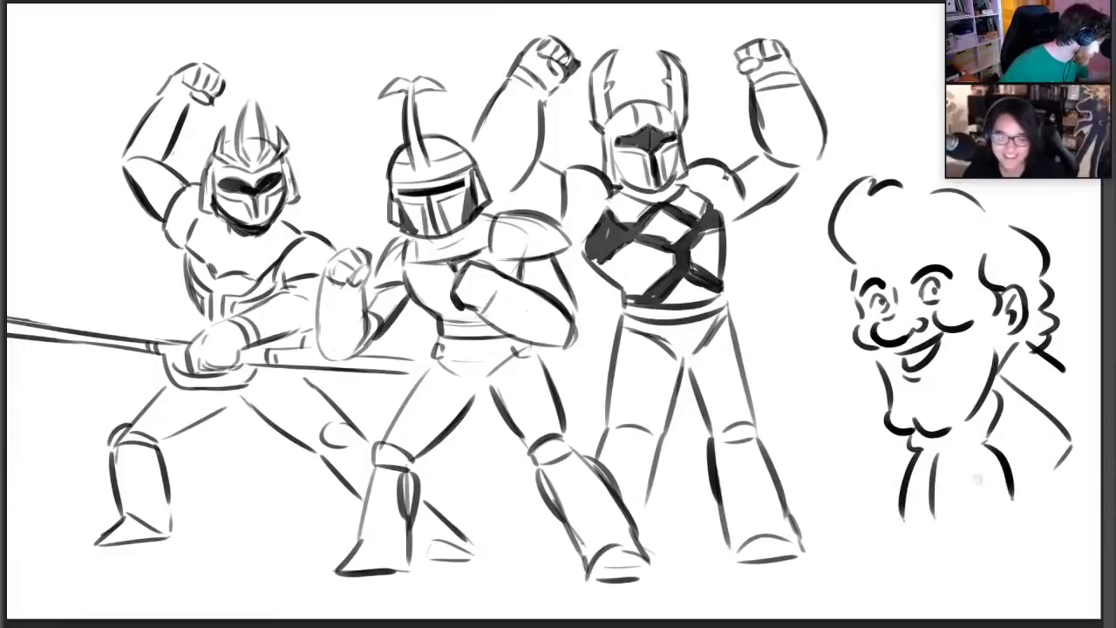
mouse_move(900, 511)
left_mouse_down()
mouse_move(896, 544)
mouse_move(1011, 523)
left_mouse_up()
left_click_drag(964, 456, 989, 501)
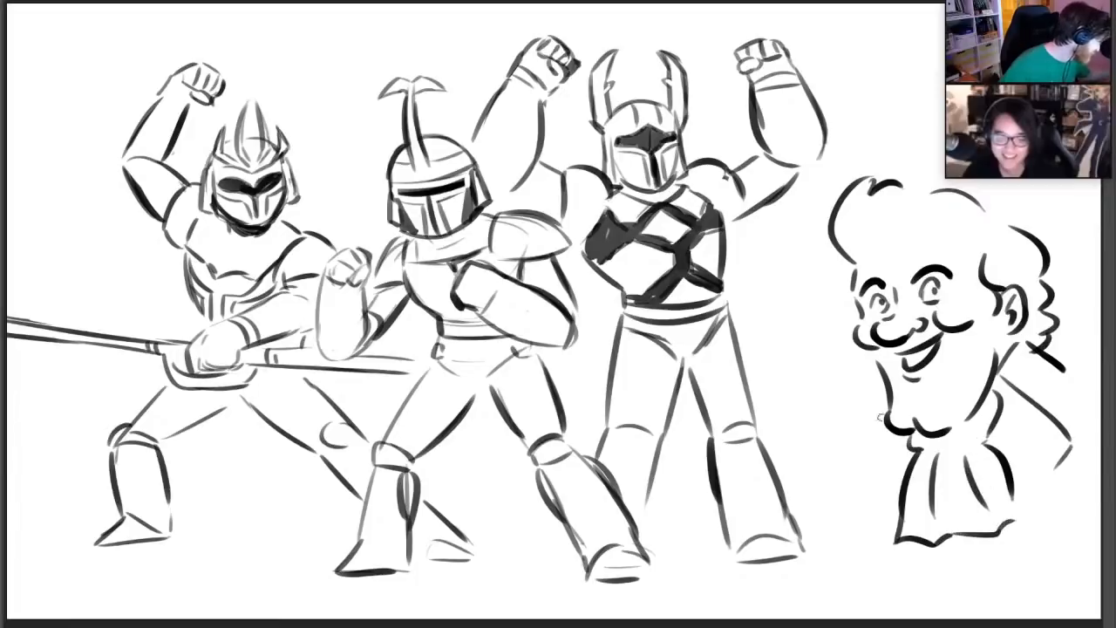
Add the notched lapel on the cartoon man's other side and extend both shoulder lines of his coat
mouse_move(882, 385)
left_mouse_down()
mouse_move(842, 446)
mouse_move(879, 471)
mouse_move(875, 502)
left_mouse_up()
left_click_drag(1049, 479, 1081, 434)
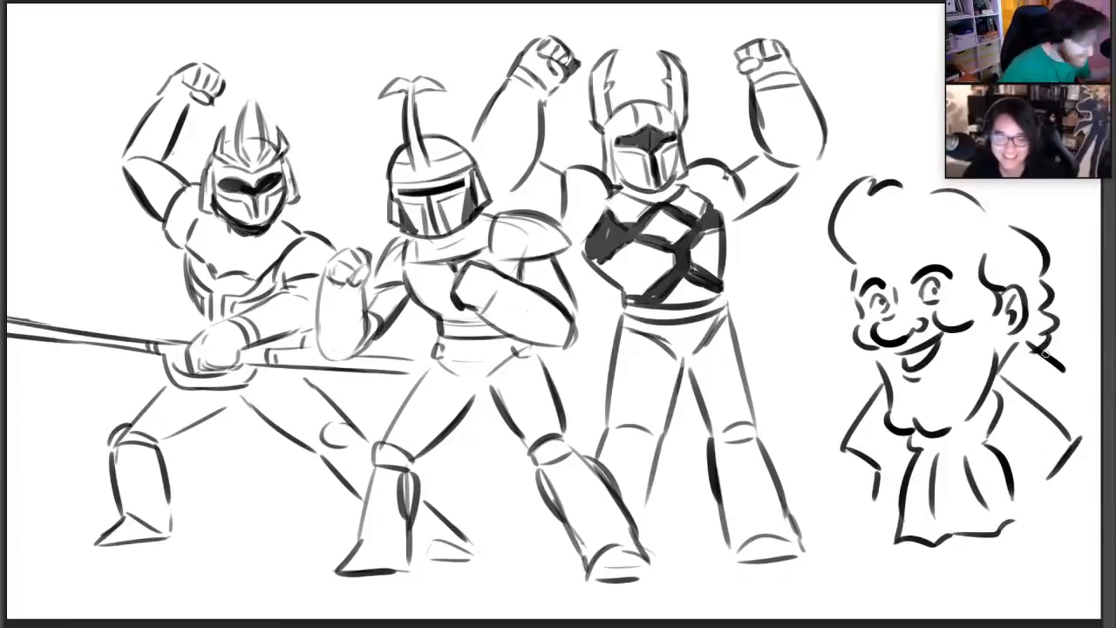
left_click_drag(1059, 367, 1100, 366)
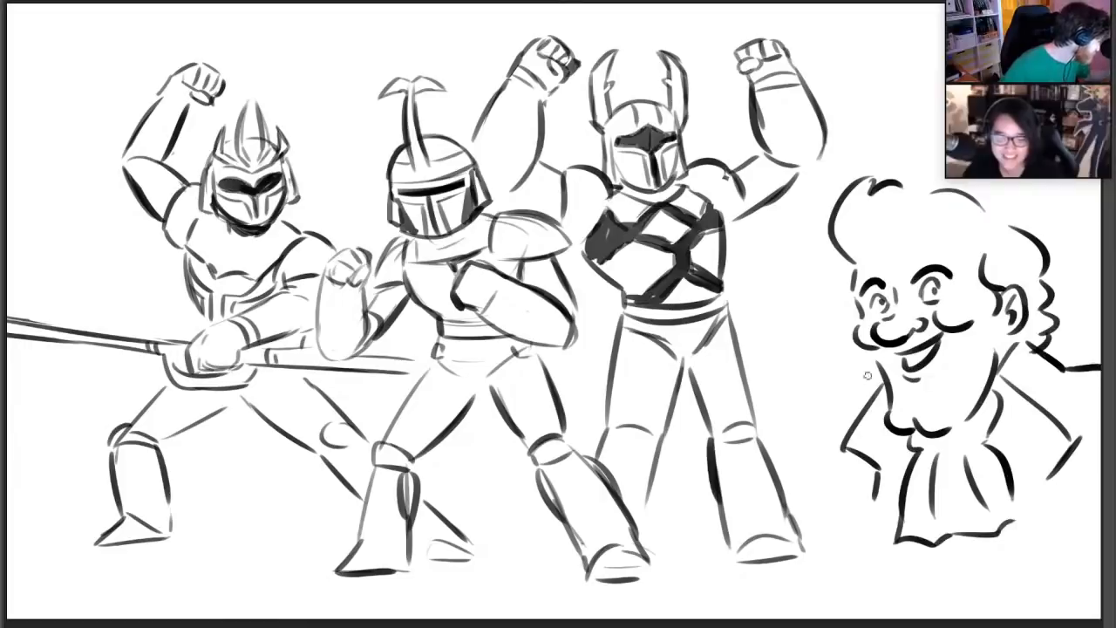
left_click_drag(867, 375, 819, 454)
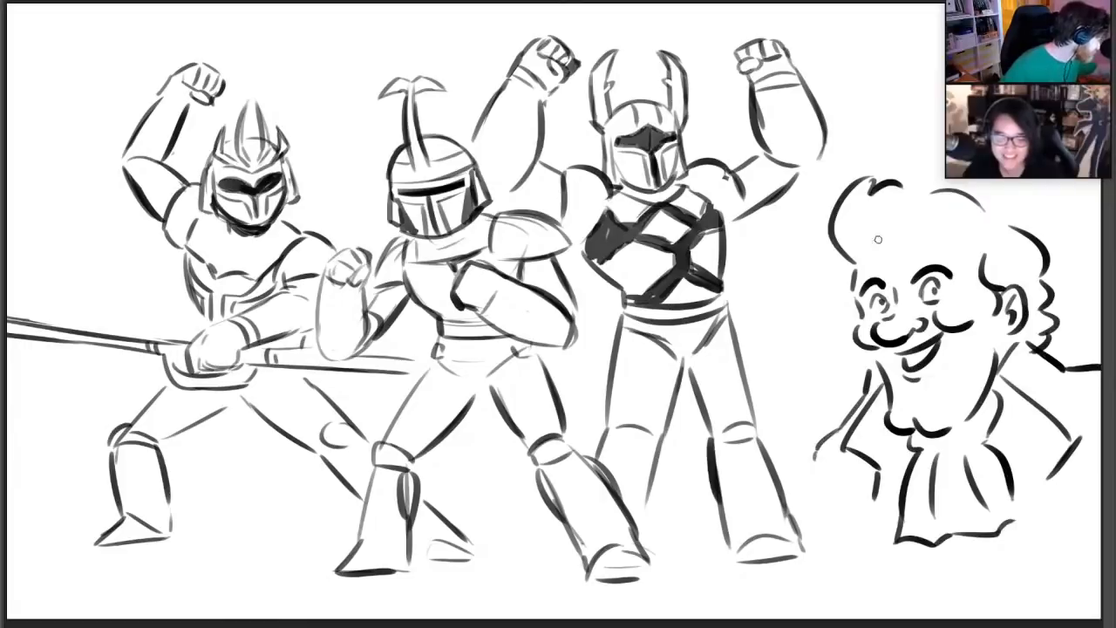
Draw a jagged fringe across the cartoon man's forehead and fill his hair with solid black
mouse_move(878, 238)
left_mouse_down()
mouse_move(891, 252)
mouse_move(985, 243)
mouse_move(983, 252)
left_mouse_up()
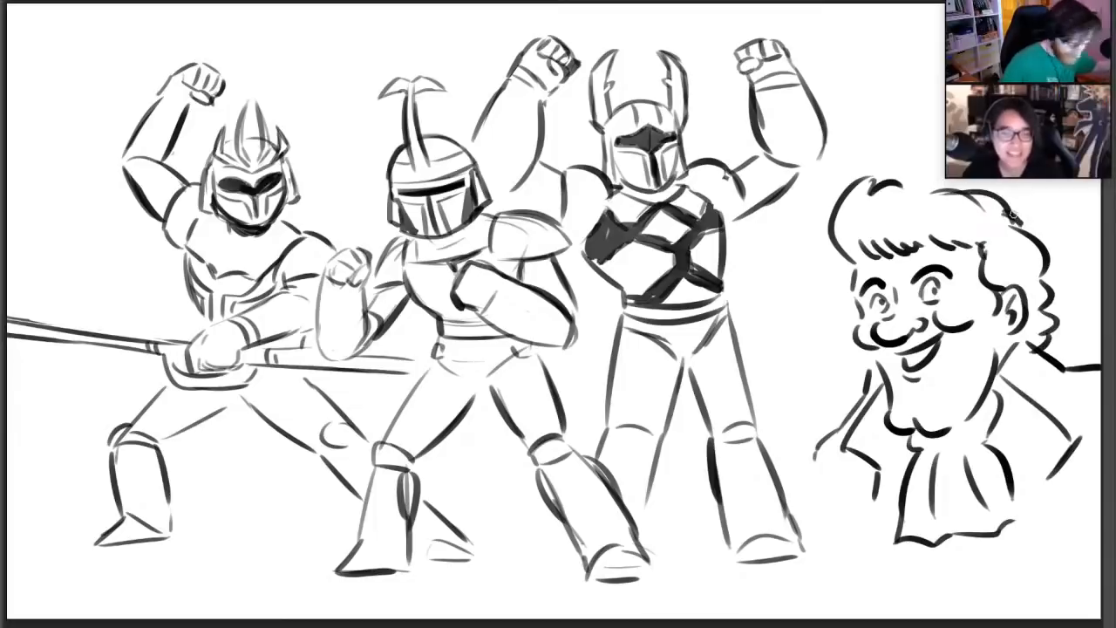
mouse_move(868, 219)
left_mouse_down()
mouse_move(863, 247)
mouse_move(842, 228)
mouse_move(849, 199)
mouse_move(906, 228)
mouse_move(922, 218)
mouse_move(926, 235)
mouse_move(953, 218)
mouse_move(1009, 278)
mouse_move(1029, 280)
mouse_move(1043, 346)
left_mouse_up()
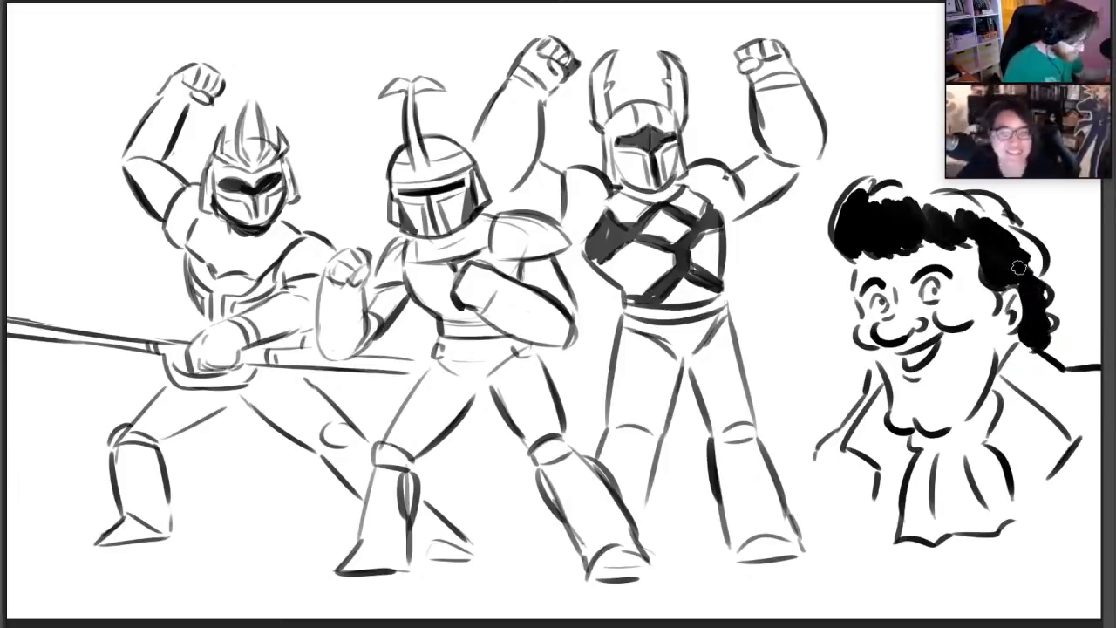
Erase the rightmost warrior's outer boot edge next to the cartoon man and strengthen the bend of the man's near shoulder
left_click_drag(790, 520, 771, 558)
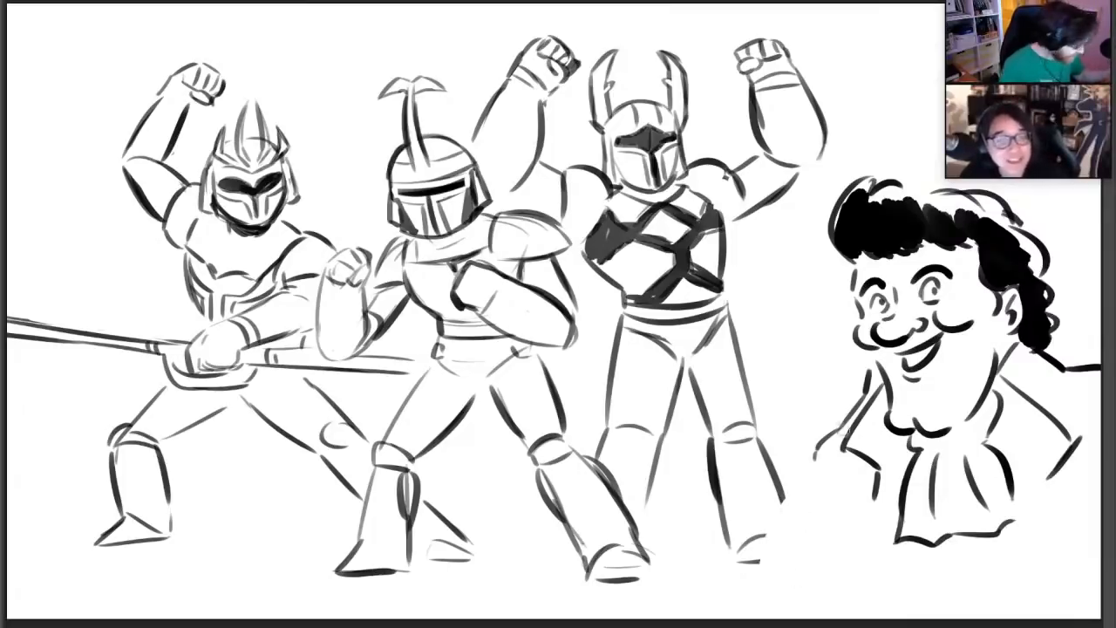
mouse_move(834, 438)
left_mouse_down()
mouse_move(811, 455)
mouse_move(816, 484)
left_mouse_up()
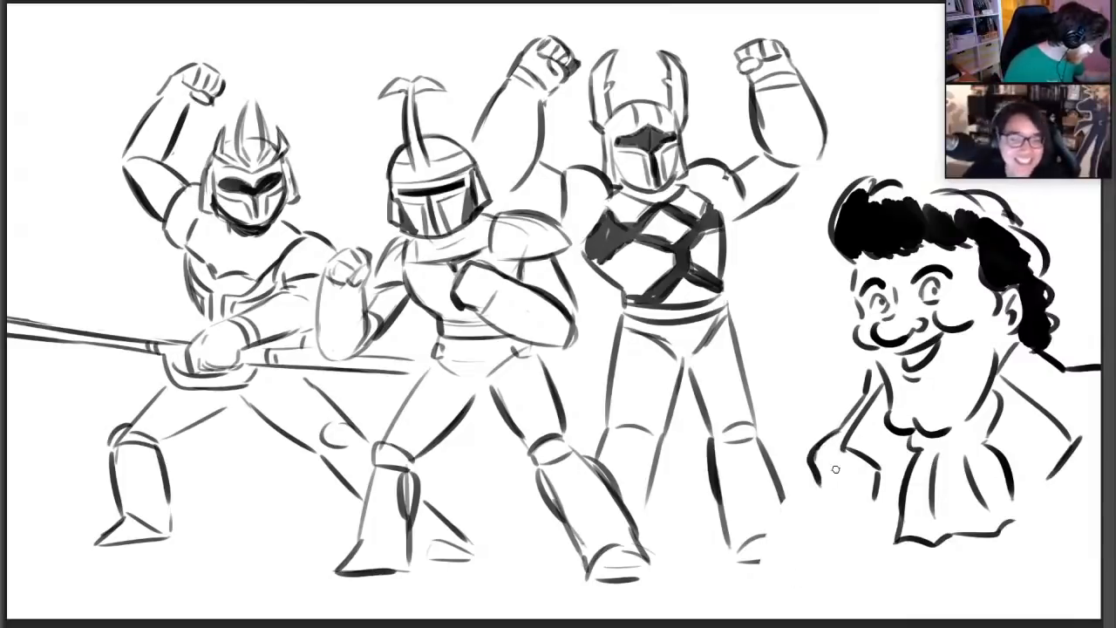
left_click_drag(1071, 378, 1098, 371)
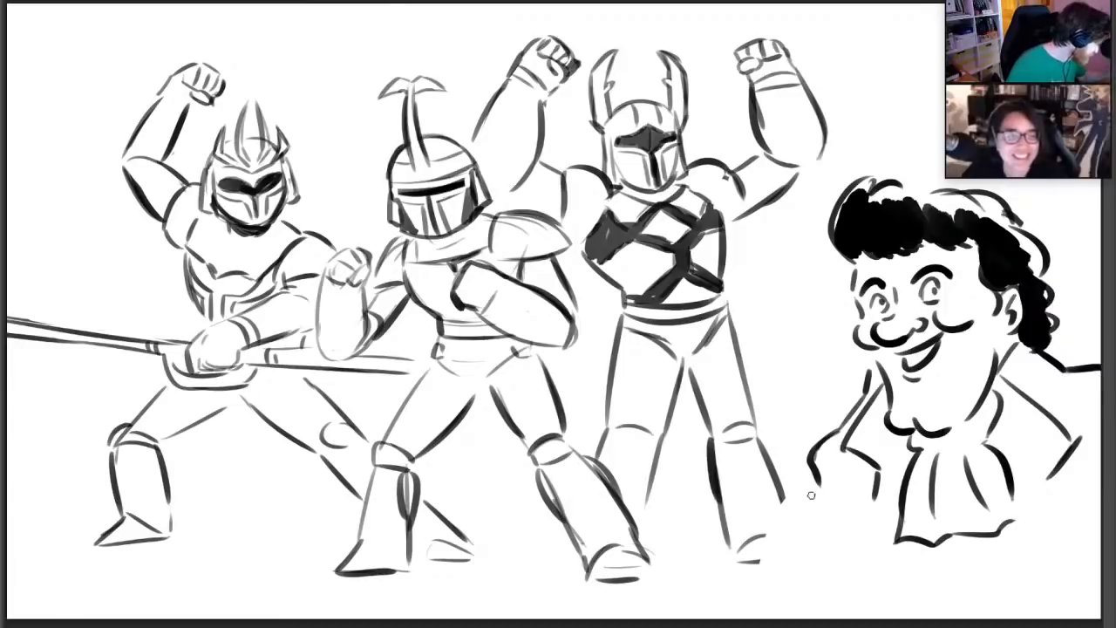
left_click_drag(817, 473, 800, 603)
key("ctrl+z")
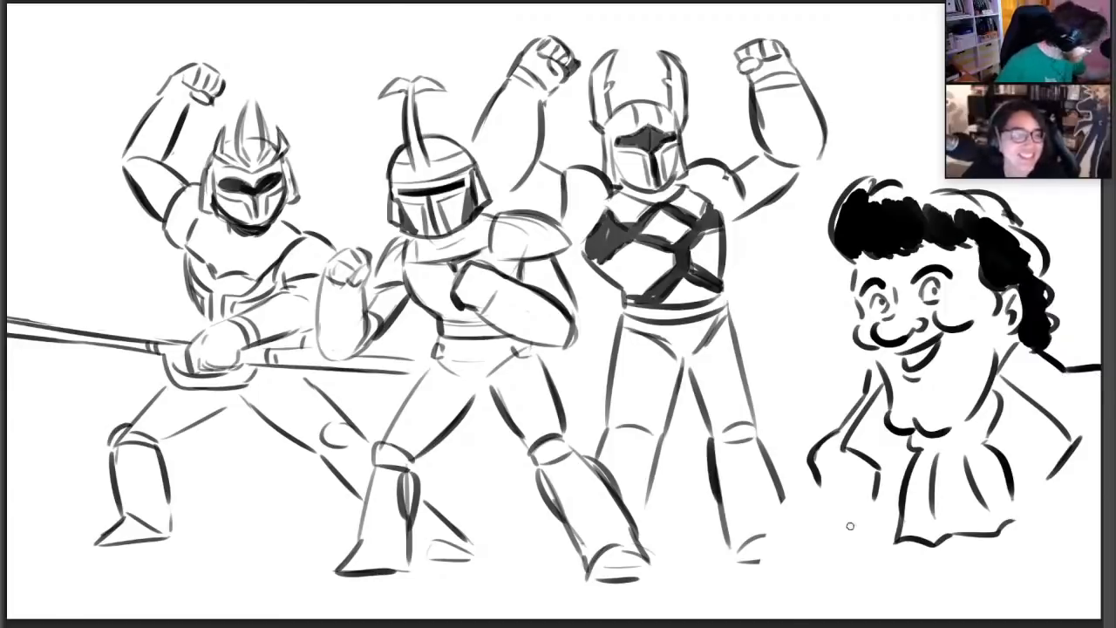
Draw the front edges of the cartoon man's coat running down from both lapels
left_click_drag(837, 504, 862, 591)
key("ctrl+z")
left_click_drag(838, 483, 866, 596)
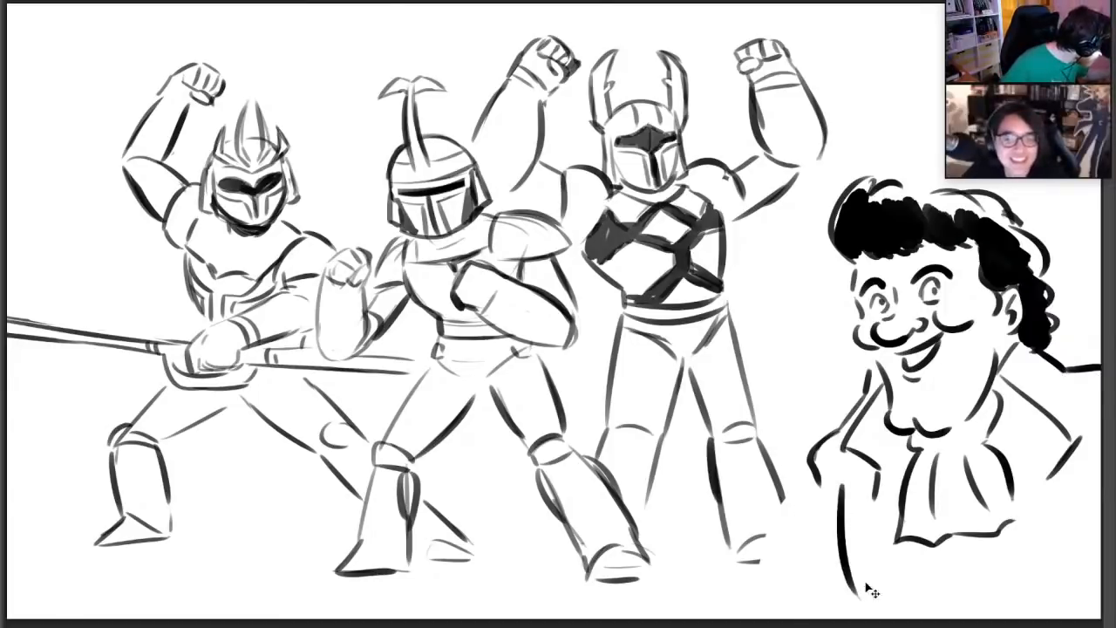
key("ctrl+z")
left_click_drag(858, 471, 882, 575)
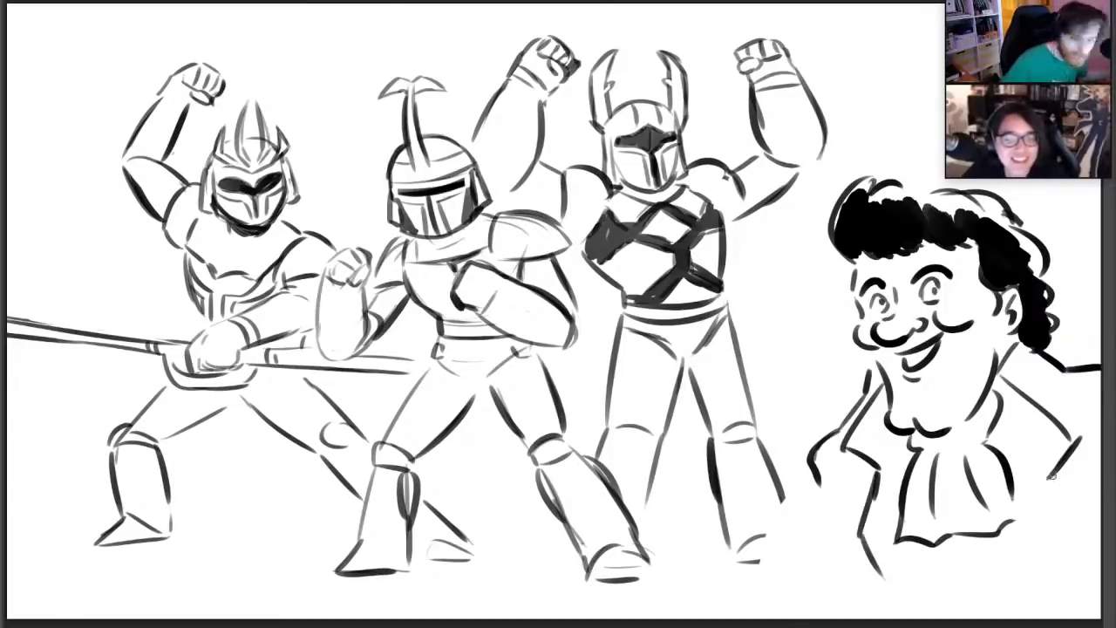
left_click_drag(1051, 485, 1044, 562)
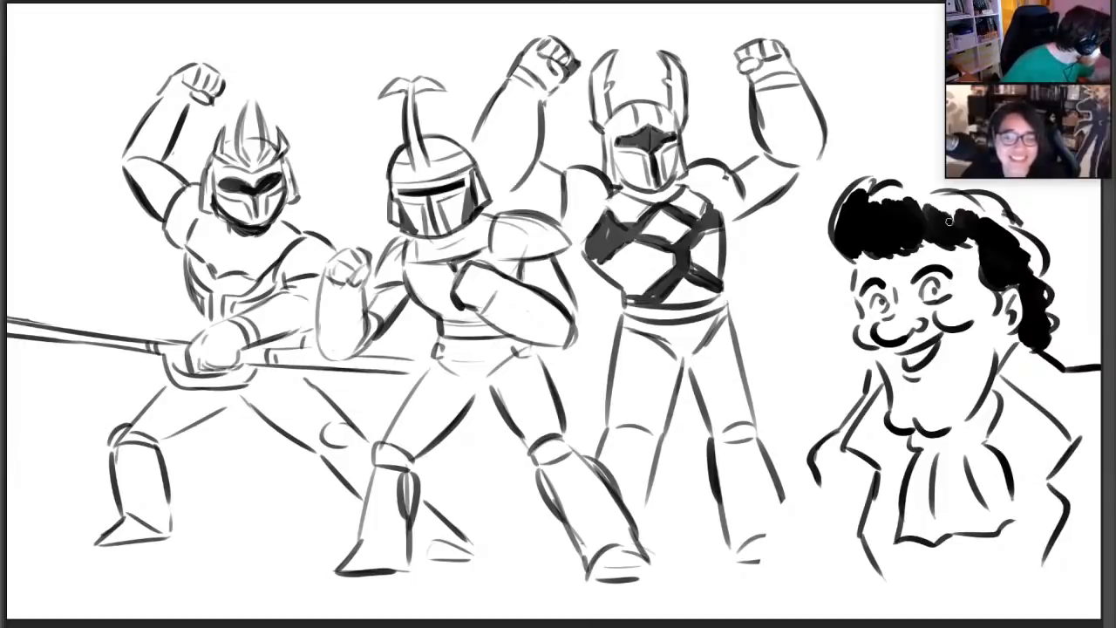
Rework the cartoon man's eyes with small pupils, and draw the outer edge and crease of his coat sleeve
key("e")
left_click_drag(932, 284, 882, 305)
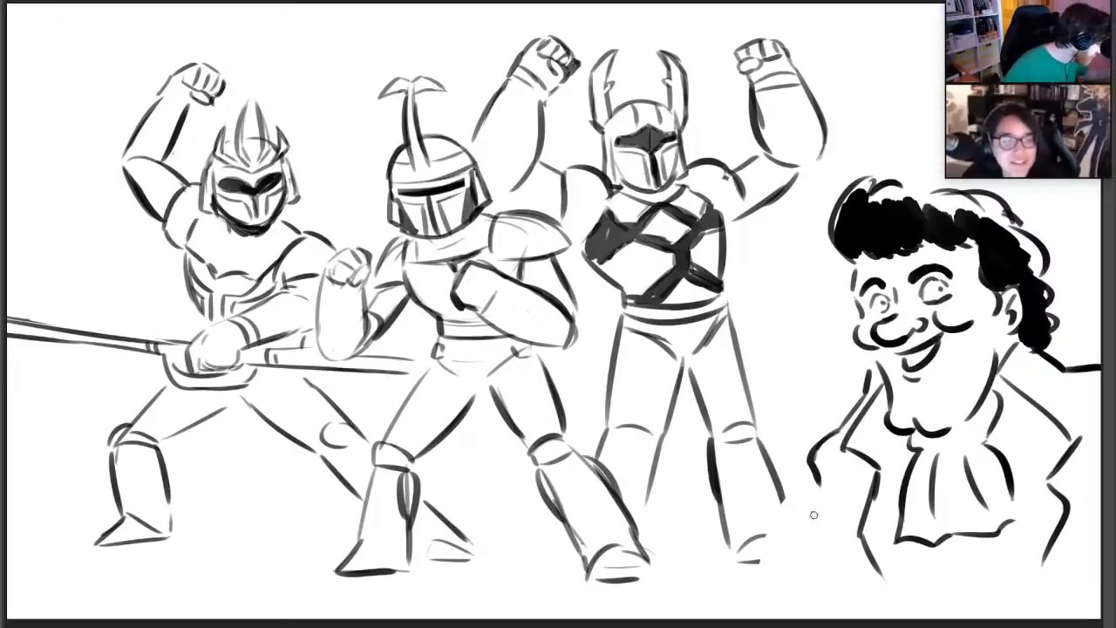
mouse_move(832, 478)
left_mouse_down()
mouse_move(841, 521)
mouse_move(811, 517)
mouse_move(802, 601)
left_mouse_up()
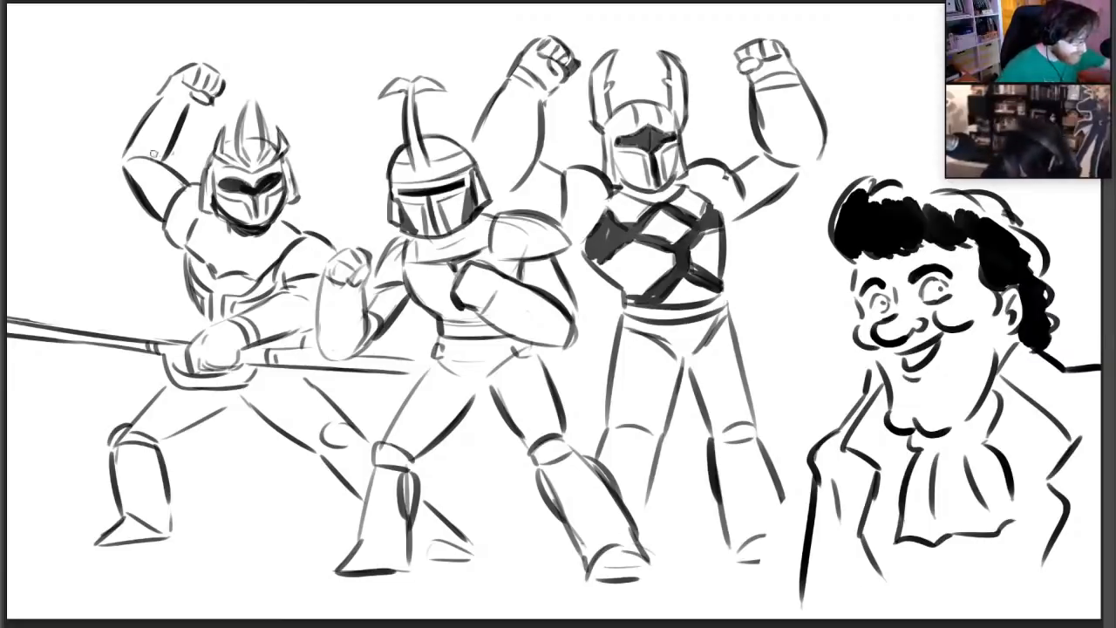
Add armor bands to the leftmost warrior's raised forearm and the middle warrior's forearm across his chest
left_click_drag(127, 148, 167, 164)
left_click_drag(161, 94, 187, 108)
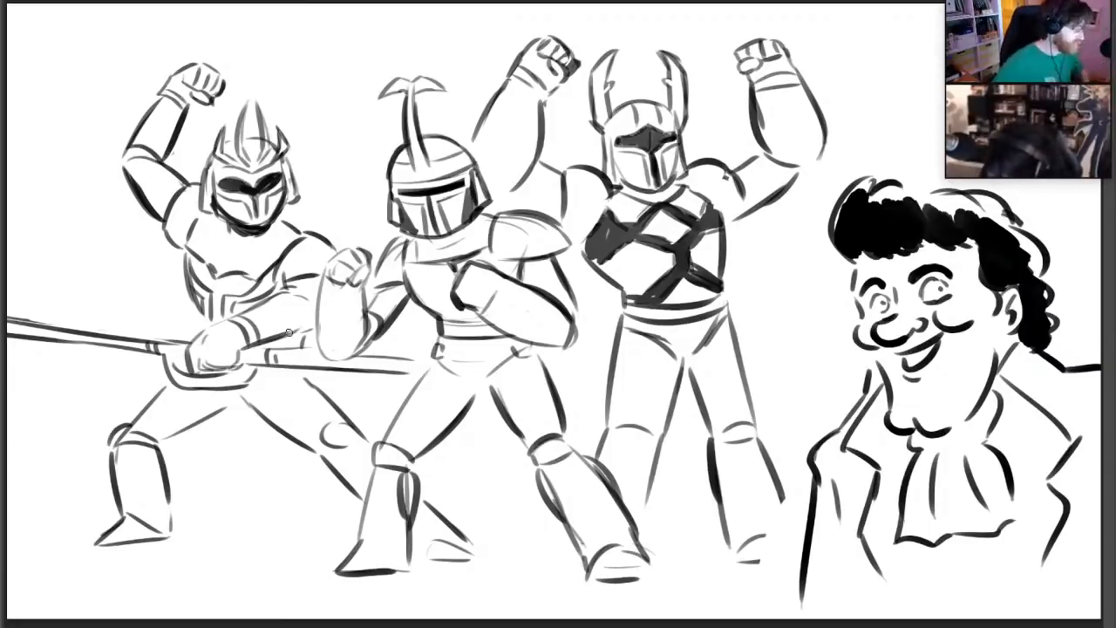
mouse_move(477, 315)
left_mouse_down()
mouse_move(497, 278)
mouse_move(514, 281)
left_mouse_up()
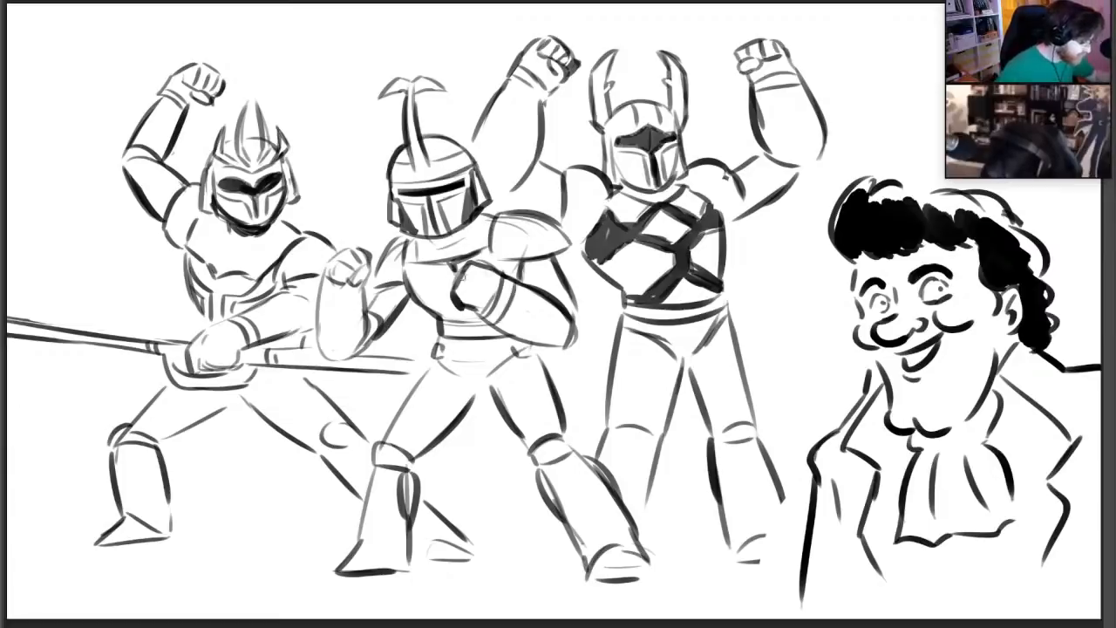
Darken the outlines of the middle warrior's raised forearm, fist and shoulder, and add a wrist band
mouse_move(324, 291)
left_mouse_down()
mouse_move(364, 283)
mouse_move(315, 356)
left_mouse_up()
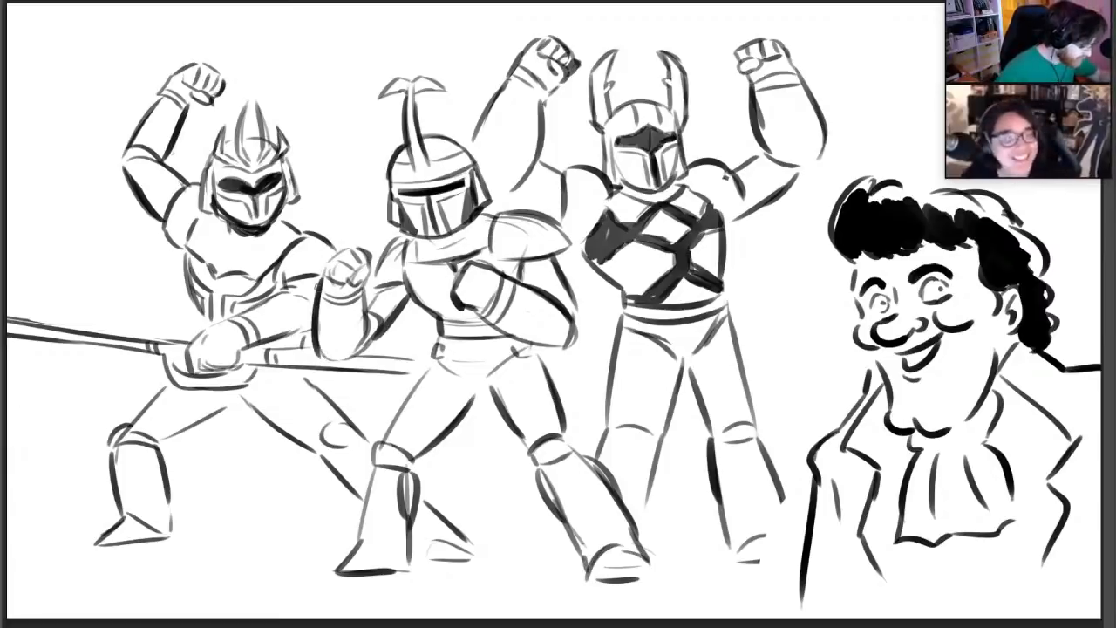
left_click_drag(315, 312, 324, 266)
left_click_drag(322, 277, 353, 248)
left_click_drag(374, 284, 410, 225)
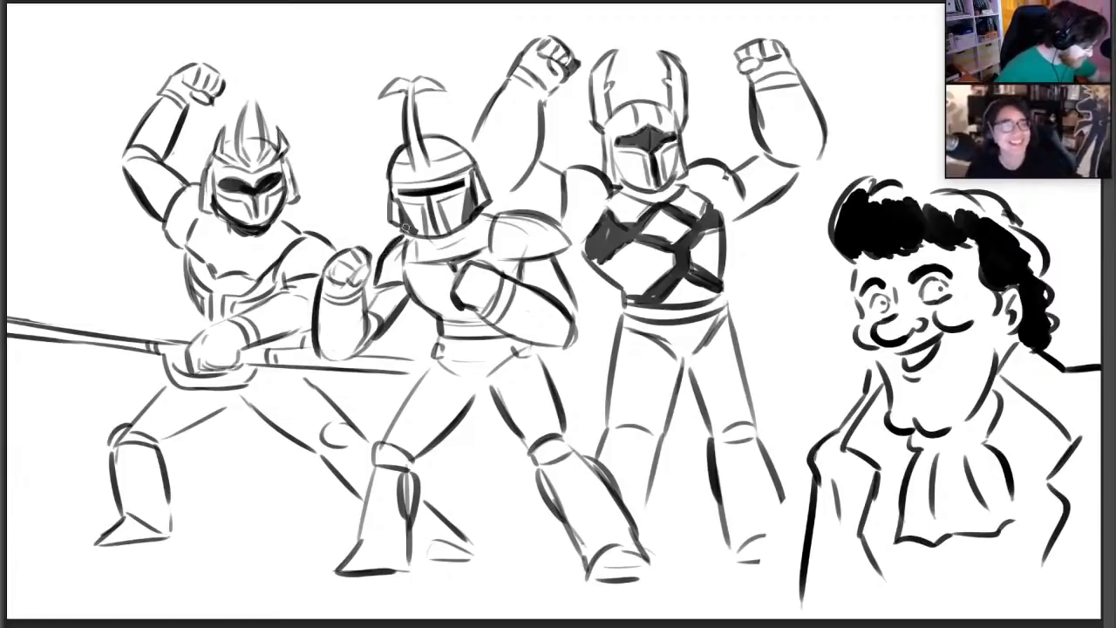
Darken the middle warrior's shoulder plate, and sketch the cartoon man's outstretched hand with raised thumb over that warrior's front foot
mouse_move(507, 216)
left_mouse_down()
mouse_move(557, 228)
mouse_move(568, 251)
left_mouse_up()
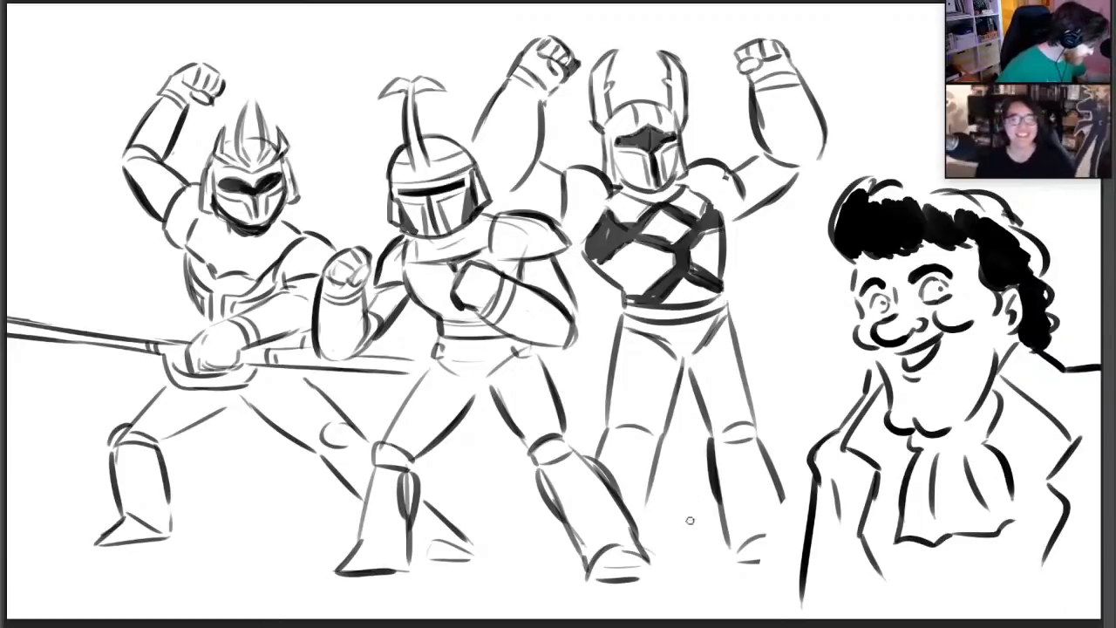
left_click_drag(689, 521, 570, 574)
key("ctrl+z")
key("ctrl+z")
mouse_move(672, 525)
left_mouse_down()
mouse_move(666, 544)
mouse_move(695, 542)
mouse_move(568, 562)
mouse_move(607, 568)
mouse_move(561, 585)
mouse_move(617, 580)
mouse_move(577, 605)
left_mouse_up()
key("ctrl+z")
key("ctrl+z")
left_click_drag(647, 592, 596, 612)
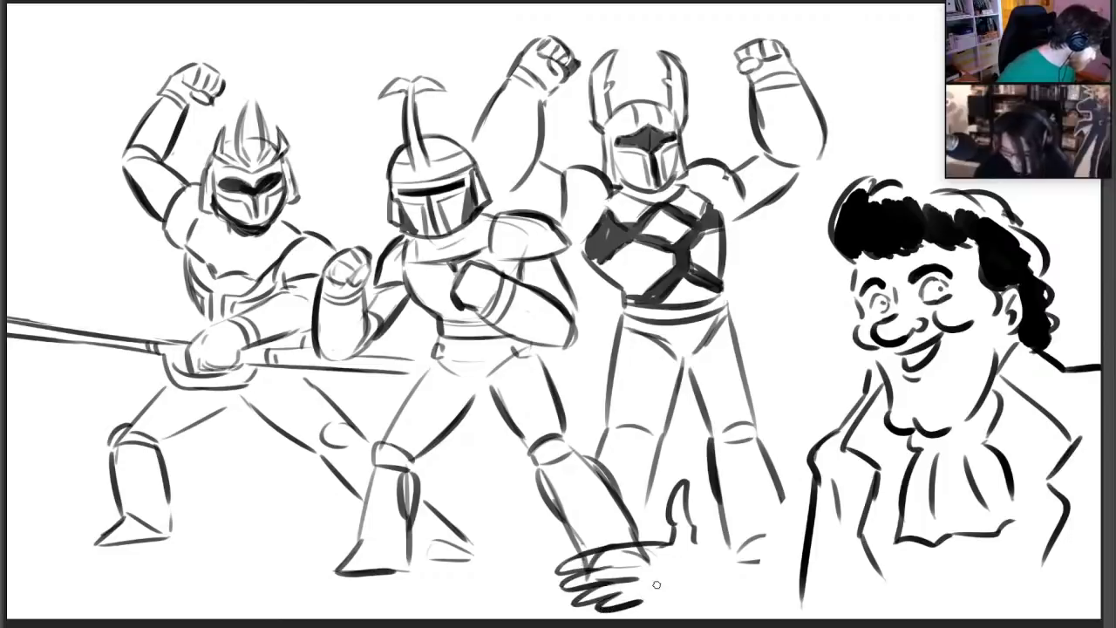
Erase the warrior's foot and the rough fingers overlapping beneath the outstretched hand, and redraw the fingers and palm crease with clean lines
mouse_move(586, 574)
left_mouse_down()
mouse_move(645, 576)
mouse_move(590, 556)
mouse_move(572, 567)
mouse_move(626, 565)
mouse_move(660, 598)
mouse_move(688, 567)
left_mouse_up()
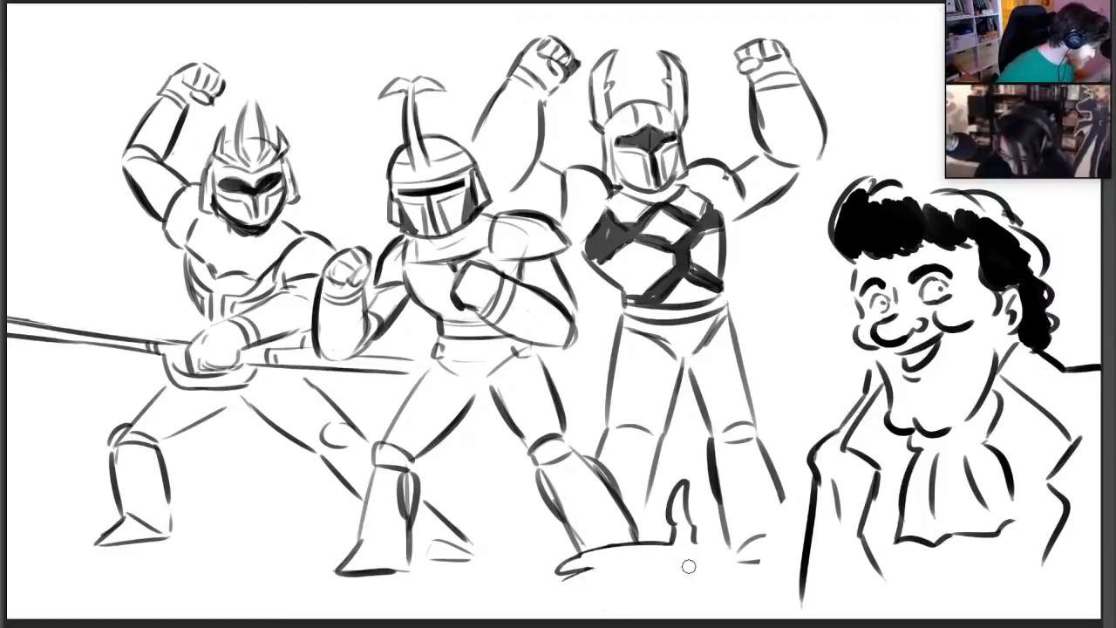
key("b")
mouse_move(592, 551)
left_mouse_down()
mouse_move(621, 572)
mouse_move(568, 611)
left_mouse_up()
mouse_move(626, 567)
left_mouse_down()
mouse_move(648, 594)
mouse_move(624, 608)
left_mouse_up()
Connect the outstretched hand to the cartoon man's sleeve with a forearm line, and complete the rightmost warrior's outer lower leg and boot
mouse_move(697, 541)
left_mouse_down()
mouse_move(708, 560)
mouse_move(703, 614)
mouse_move(785, 586)
left_mouse_up()
key("ctrl+z")
mouse_move(705, 558)
left_mouse_down()
mouse_move(791, 607)
mouse_move(806, 589)
left_mouse_up()
left_click_drag(782, 498, 800, 535)
key("ctrl+z")
mouse_move(780, 493)
left_mouse_down()
mouse_move(798, 529)
mouse_move(780, 548)
mouse_move(795, 538)
mouse_move(795, 556)
left_mouse_up()
key("ctrl+z")
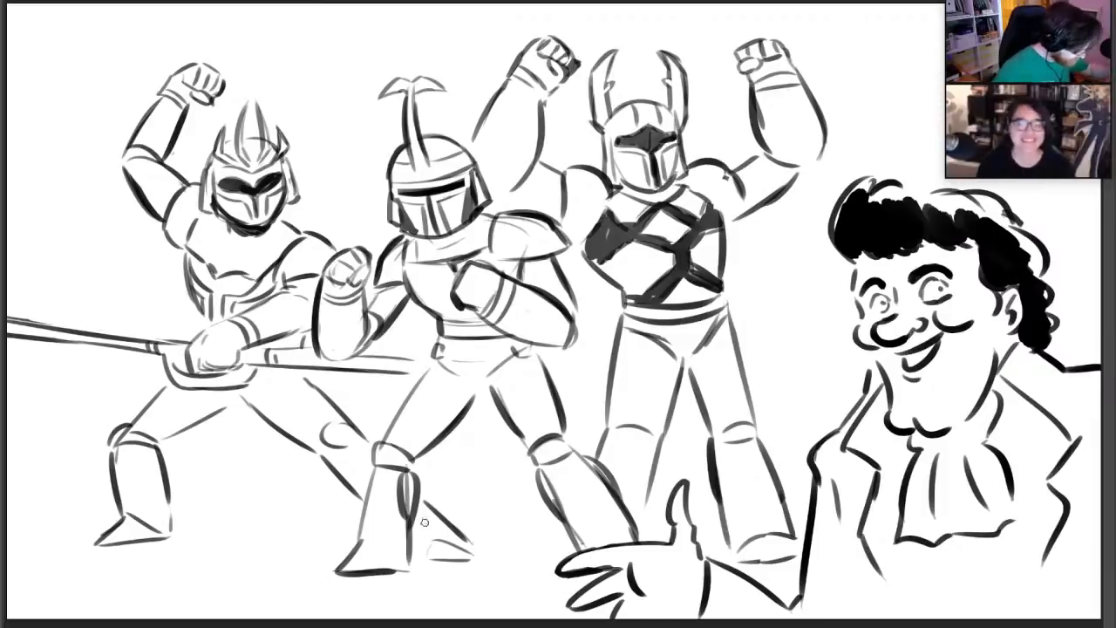
Redraw the leftmost warrior's back boot, and add short motion dashes beside the cartoon man's pointing fingers
mouse_move(415, 558)
left_mouse_down()
mouse_move(449, 531)
mouse_move(479, 555)
left_mouse_up()
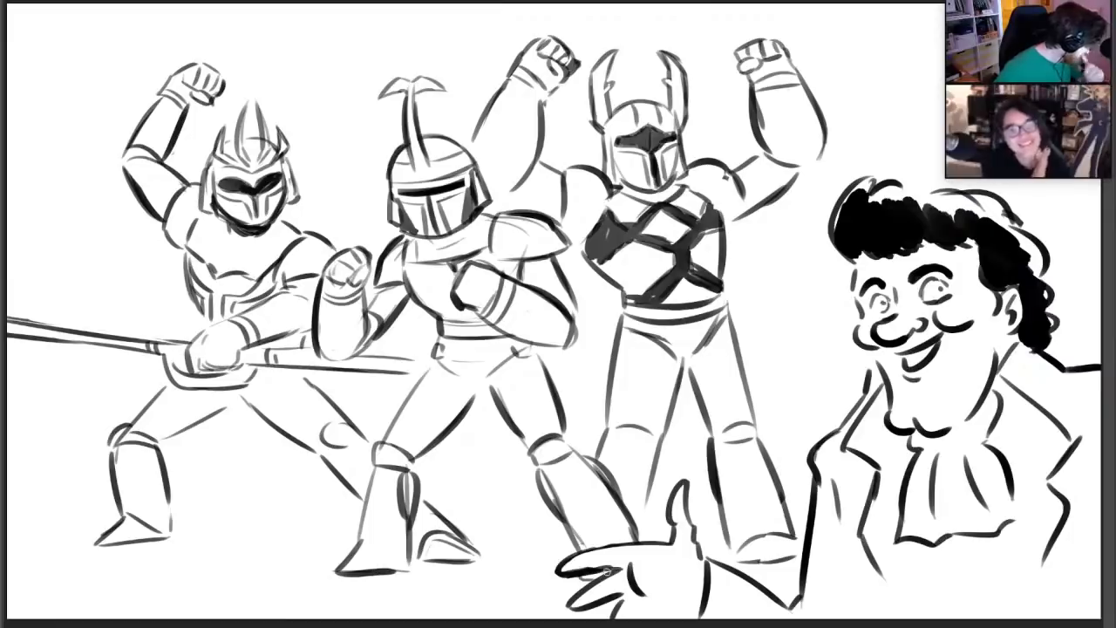
mouse_move(507, 532)
left_mouse_down()
mouse_move(528, 547)
mouse_move(542, 535)
left_mouse_up()
left_click_drag(505, 591, 521, 588)
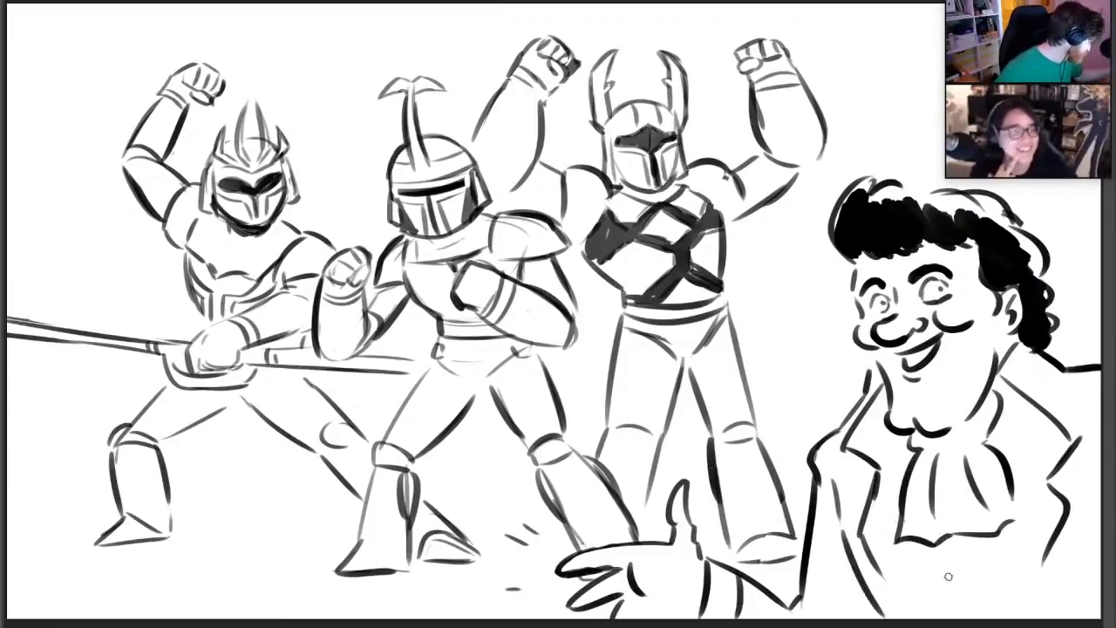
Draw the cartoon man's vest lines below the cravat, and shape his coat collar and shoulder line
left_click_drag(976, 540, 978, 609)
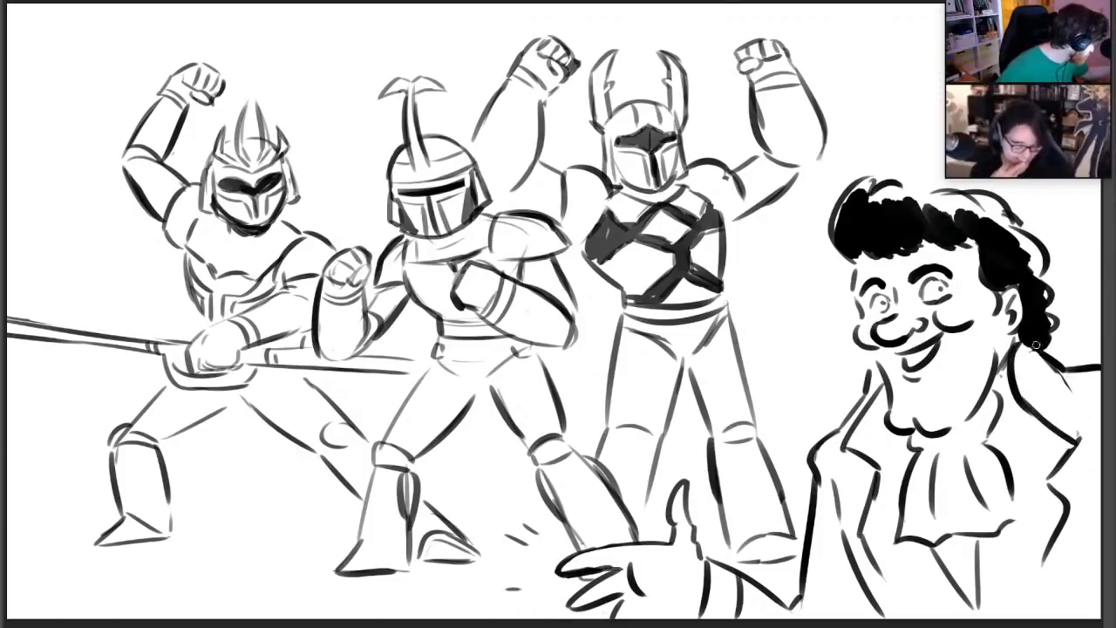
mouse_move(1071, 381)
left_mouse_down()
mouse_move(1099, 371)
mouse_move(1059, 363)
mouse_move(1095, 367)
left_mouse_up()
left_click_drag(860, 388, 877, 363)
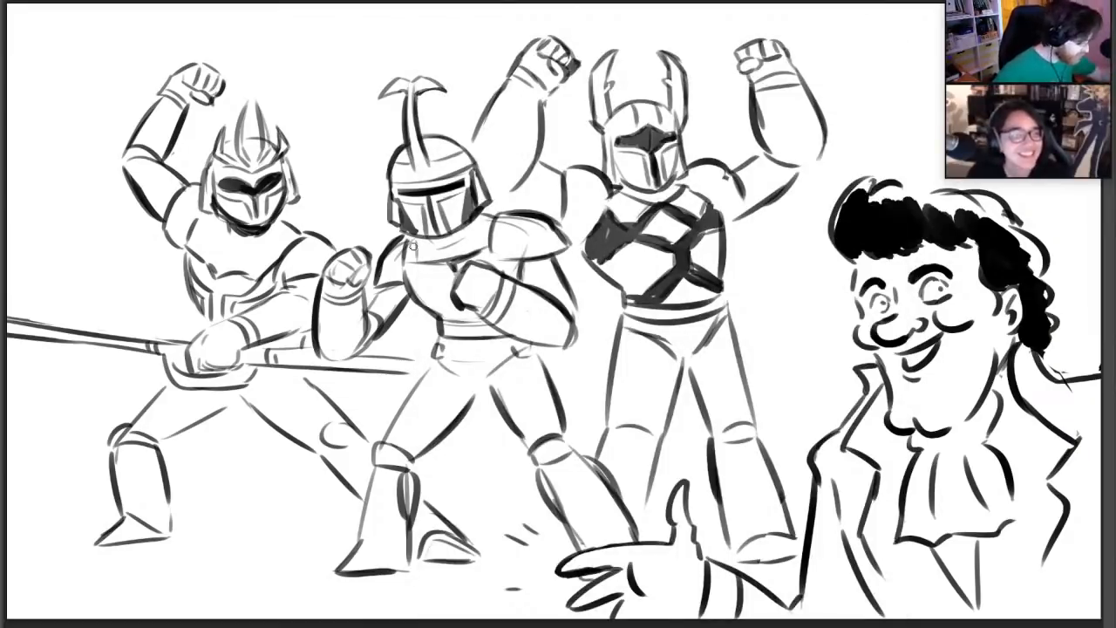
Darken the outlines of the middle warrior's collar and arm, and of the leftmost warrior's shoulders, upper arm and torso
left_click_drag(412, 244, 417, 258)
left_click_drag(487, 244, 487, 230)
left_click_drag(561, 268, 578, 314)
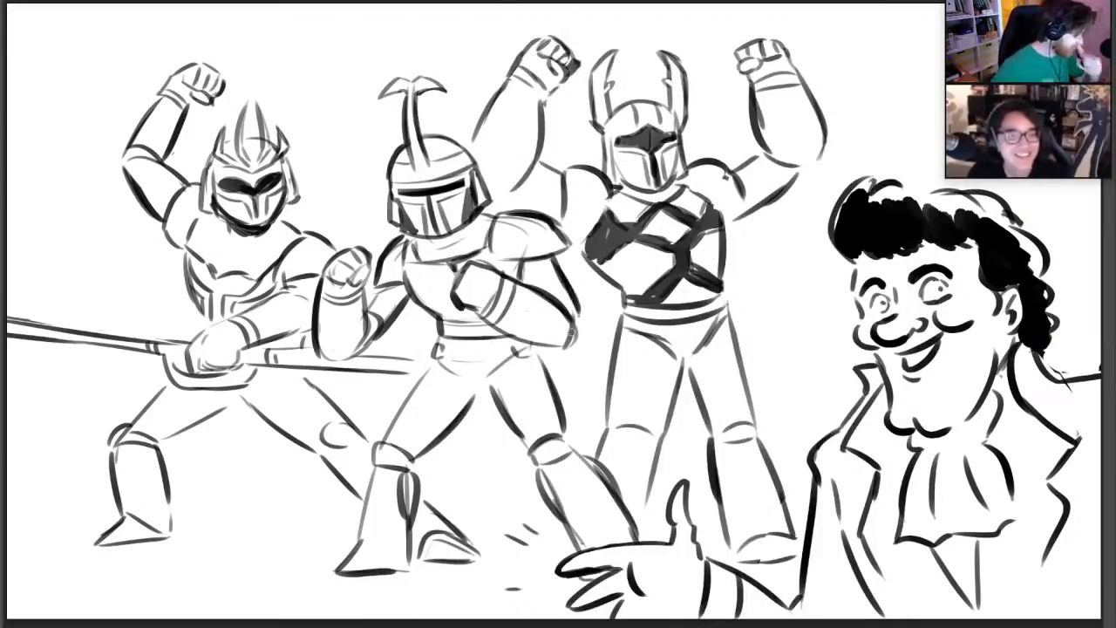
left_click_drag(276, 215, 334, 248)
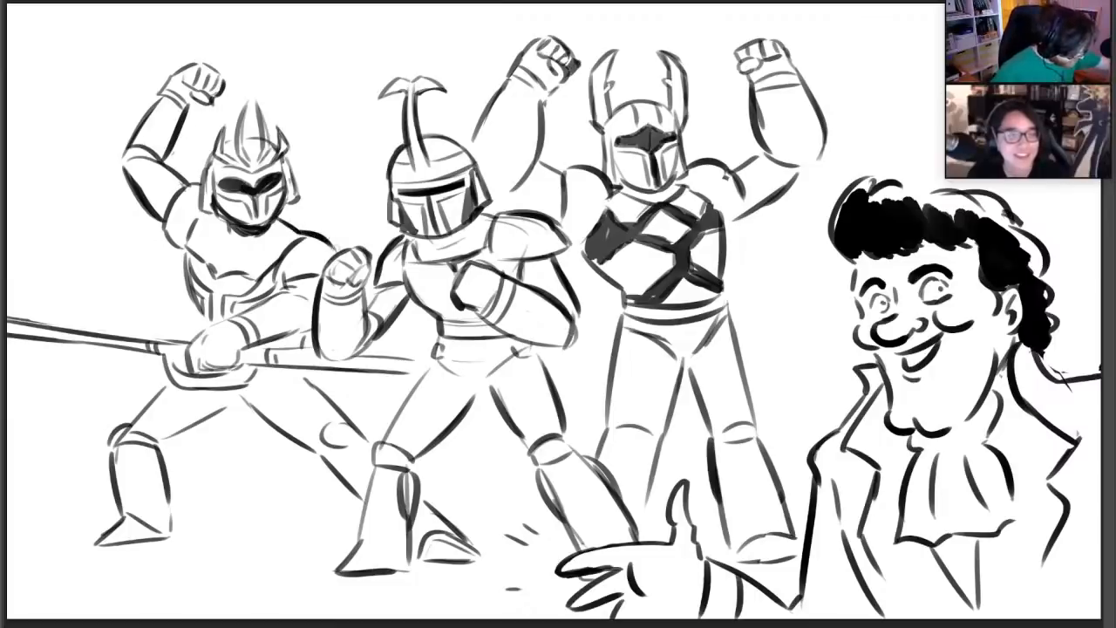
left_click_drag(157, 156, 190, 184)
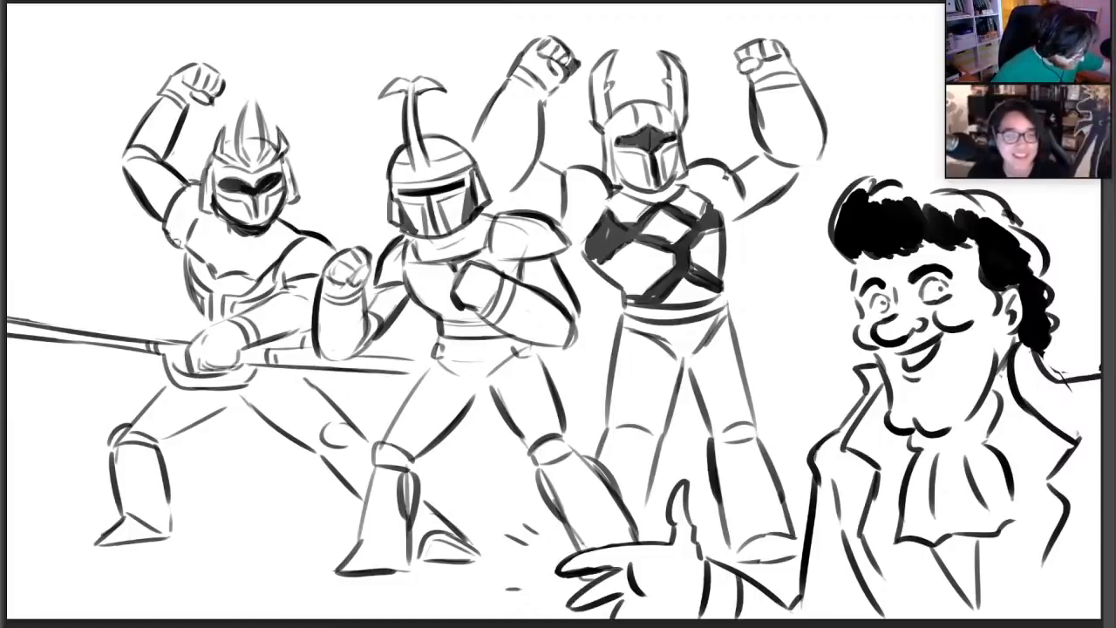
mouse_move(183, 245)
left_mouse_down()
mouse_move(199, 306)
mouse_move(263, 302)
left_mouse_up()
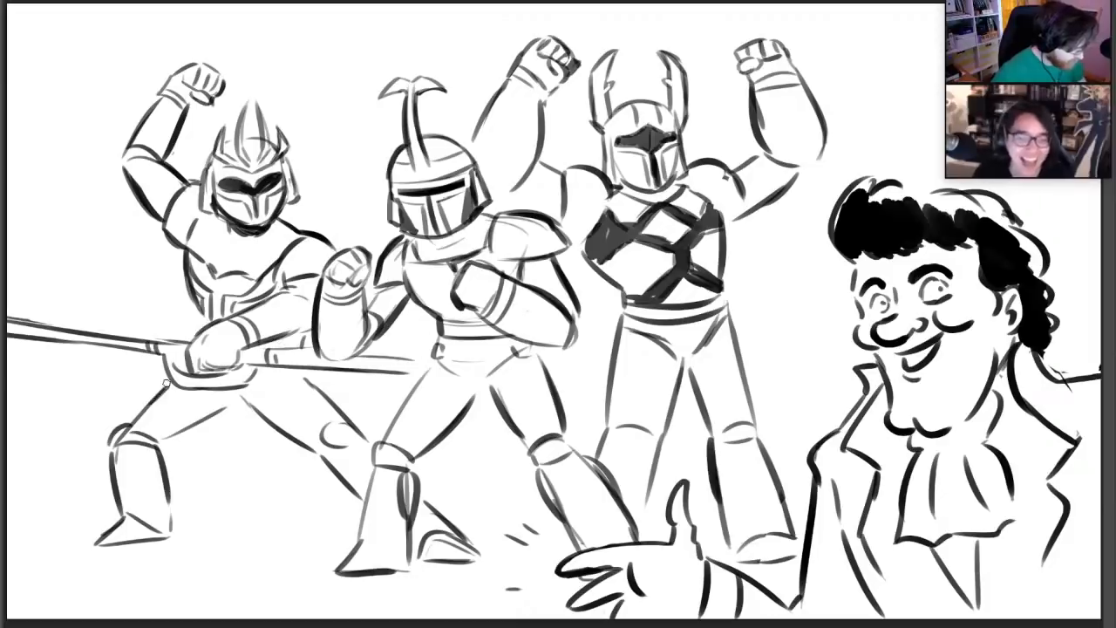
Darken the outlines of the middle warrior's waist, thighs and front shin with heavier strokes
mouse_move(385, 428)
left_mouse_down()
mouse_move(438, 352)
mouse_move(434, 363)
mouse_move(440, 320)
left_mouse_up()
left_click_drag(536, 345, 555, 389)
left_click_drag(487, 379, 525, 439)
left_click_drag(462, 413, 481, 387)
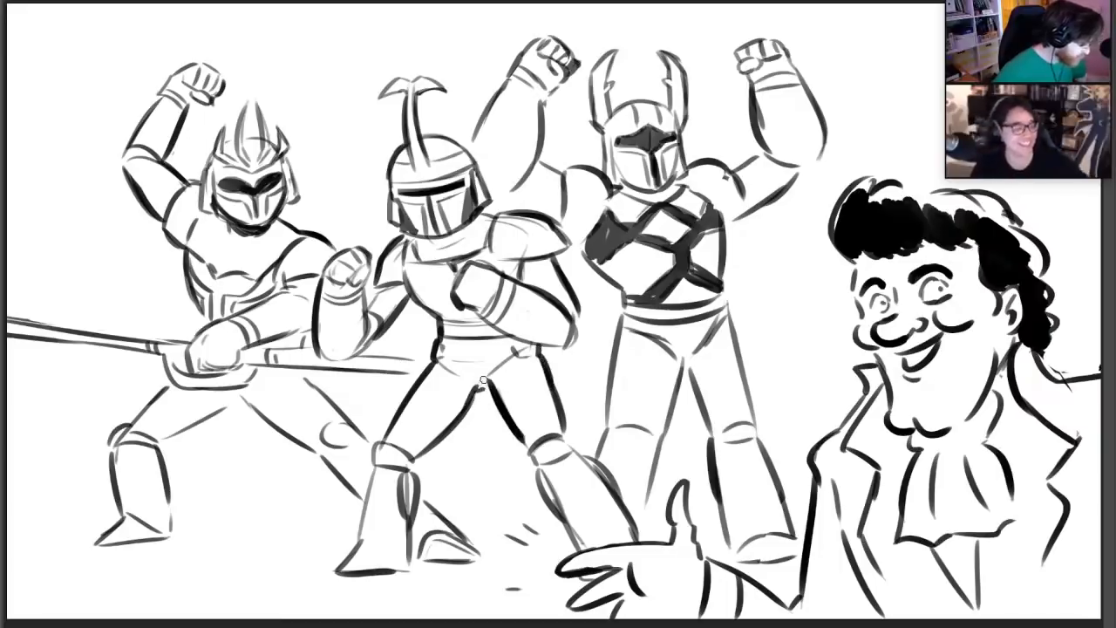
left_click_drag(444, 434, 491, 382)
mouse_move(419, 457)
left_mouse_down()
mouse_move(415, 469)
mouse_move(384, 443)
mouse_move(363, 547)
mouse_move(399, 558)
left_mouse_up()
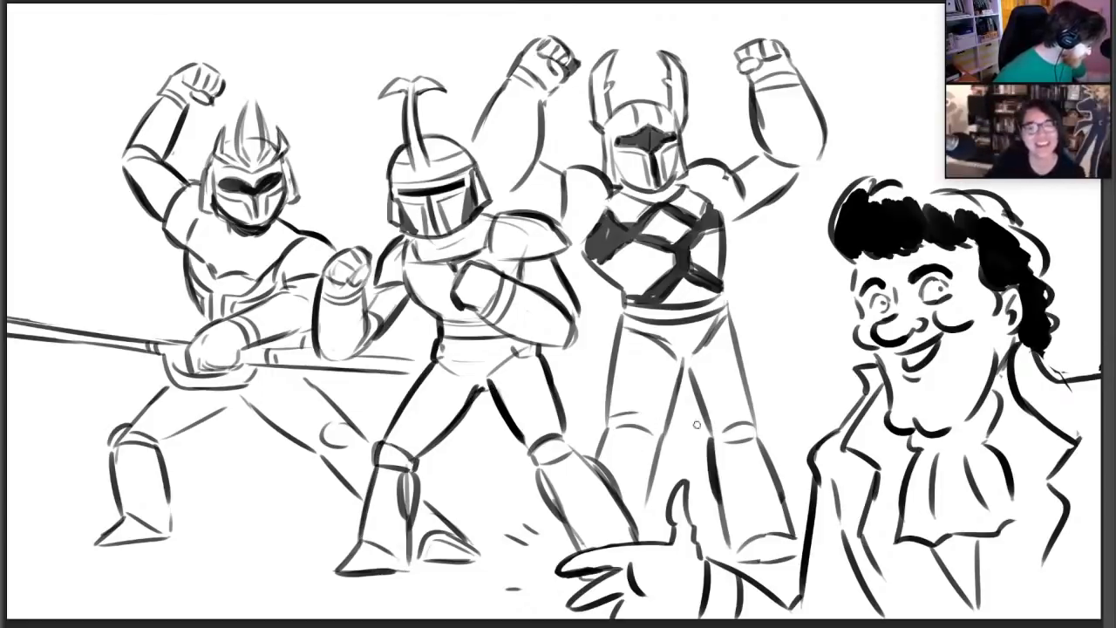
Thicken the rightmost warrior's thigh and chest edges and the outlines of both raised arms
left_click_drag(624, 324, 610, 403)
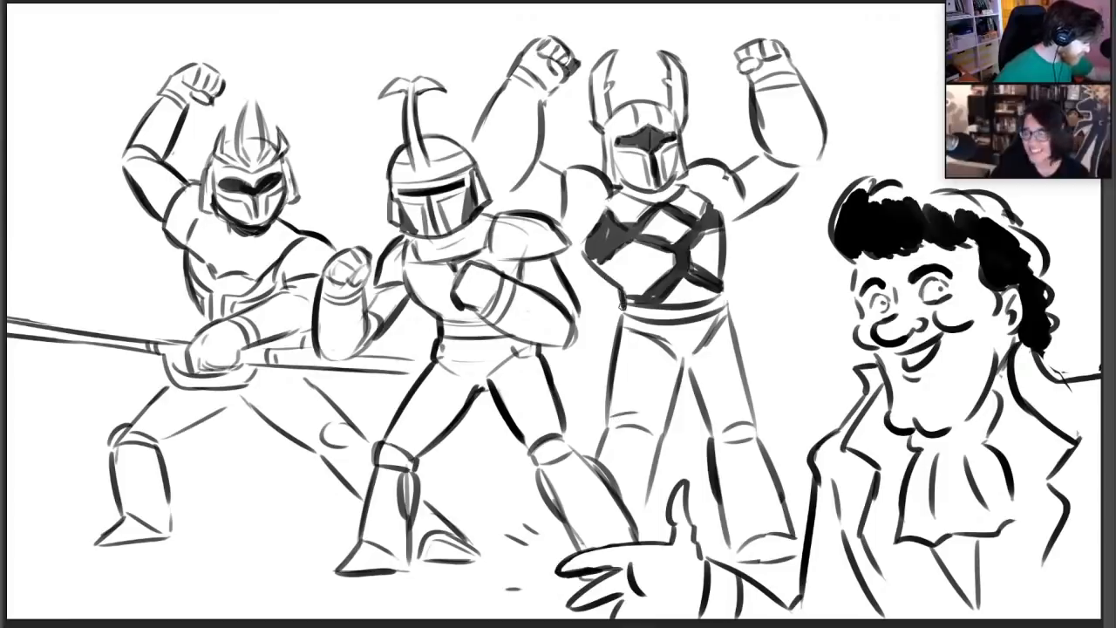
mouse_move(590, 257)
left_mouse_down()
mouse_move(602, 272)
mouse_move(595, 259)
left_mouse_up()
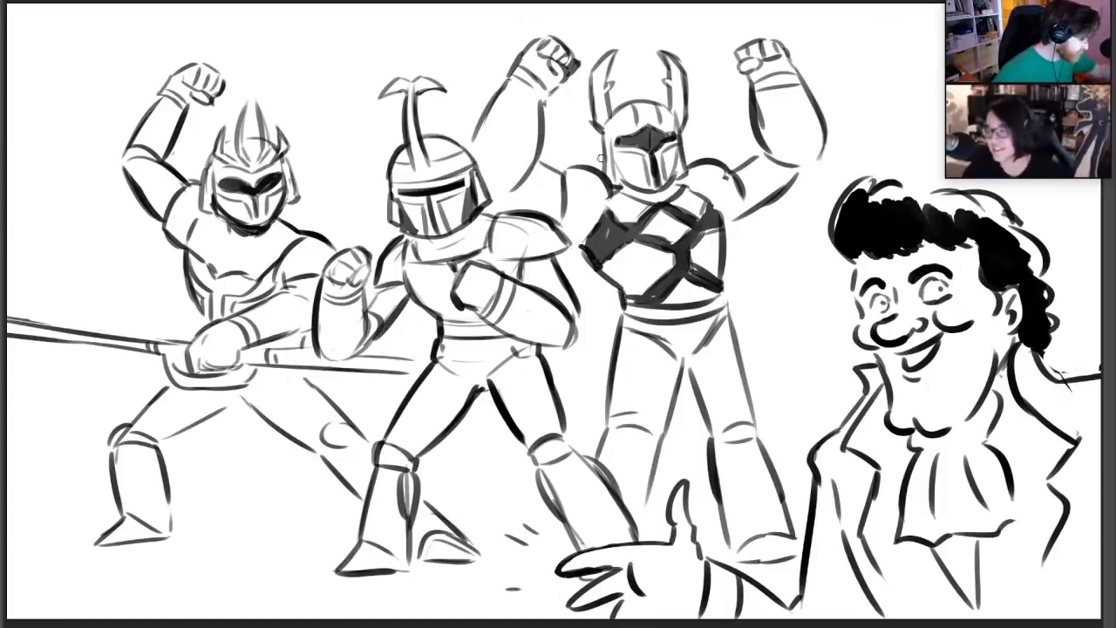
mouse_move(539, 162)
left_mouse_down()
mouse_move(558, 173)
mouse_move(538, 92)
mouse_move(561, 80)
left_mouse_up()
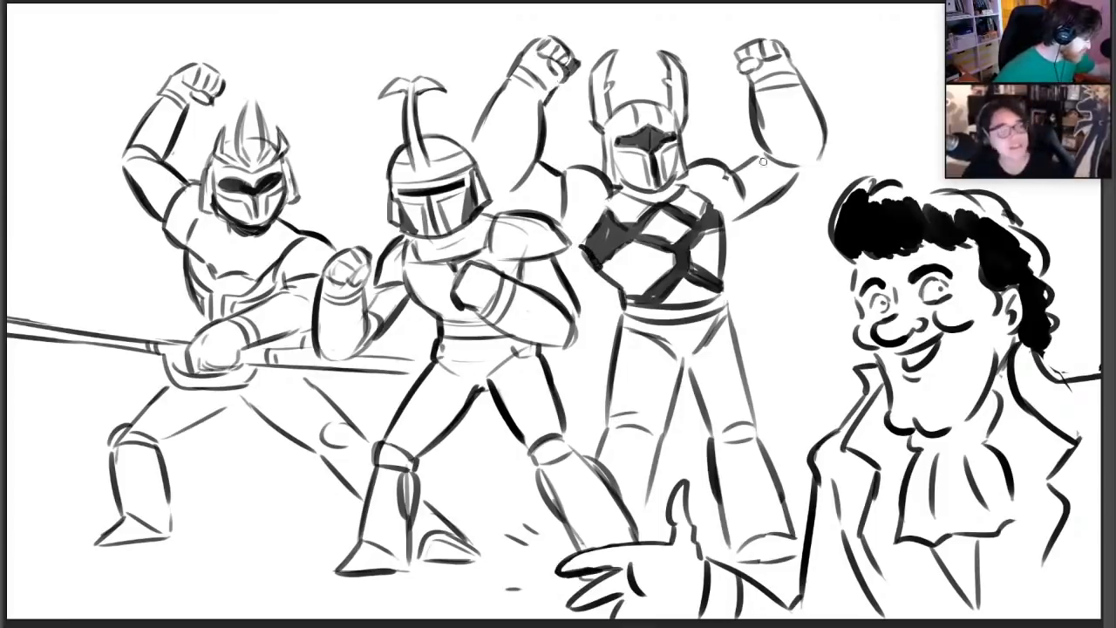
left_click_drag(776, 195, 803, 170)
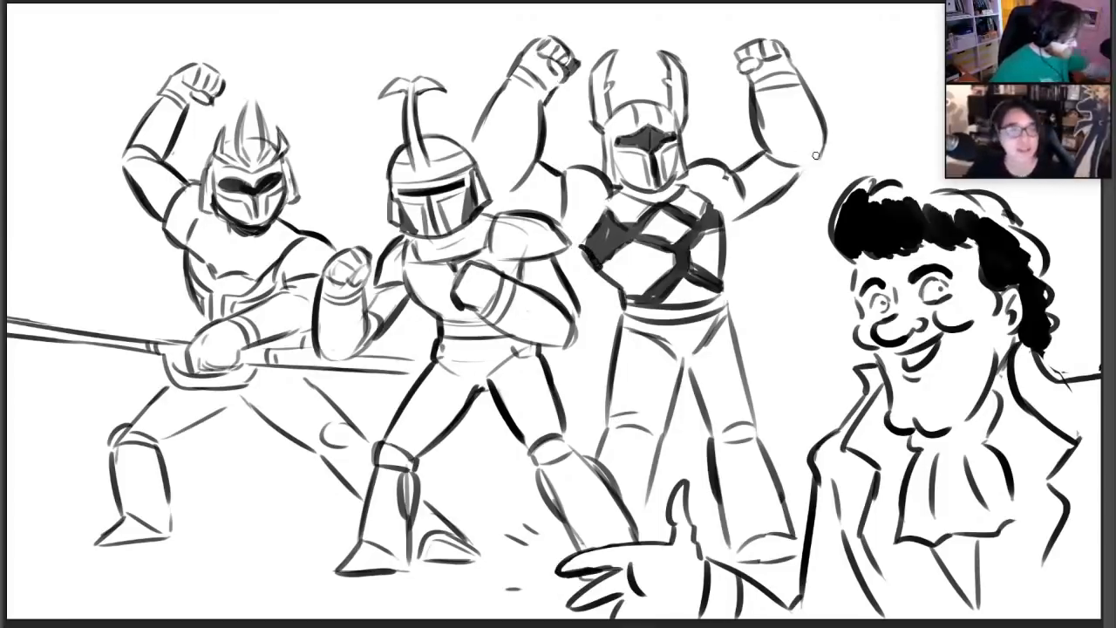
Add diamond-shaped sparkles and pairs of short action lines in the empty space around the three warriors
left_click_drag(77, 101, 79, 77)
left_click_drag(80, 76, 93, 95)
left_click_drag(77, 103, 89, 112)
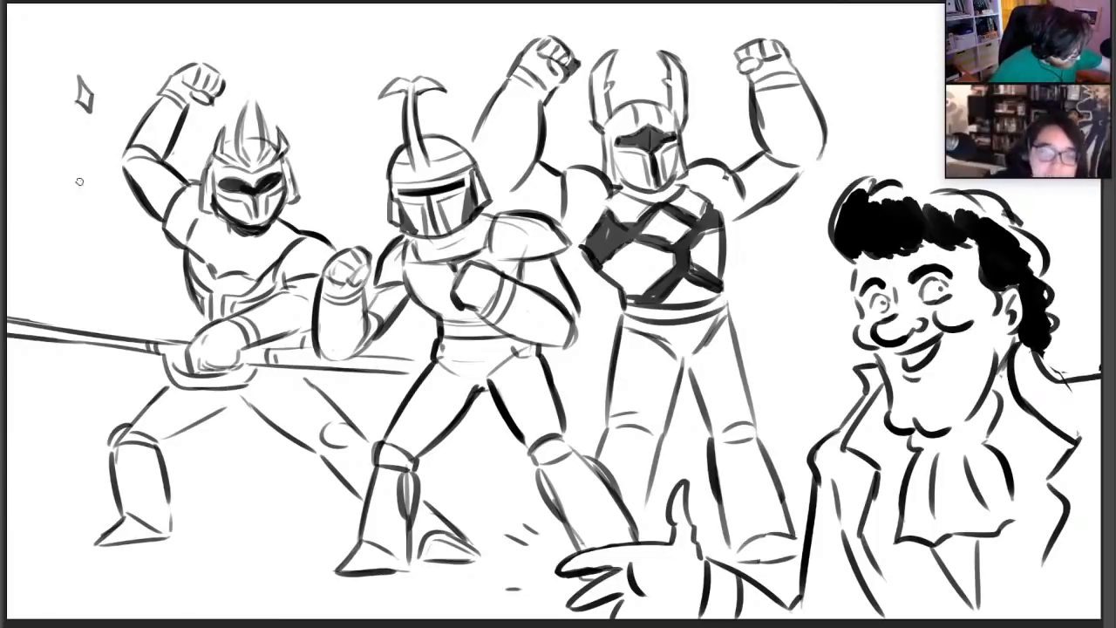
mouse_move(83, 178)
left_mouse_down()
mouse_move(37, 178)
mouse_move(71, 155)
left_mouse_up()
left_click_drag(103, 33, 121, 58)
left_click_drag(127, 30, 135, 46)
mouse_move(324, 92)
left_mouse_down()
mouse_move(336, 73)
mouse_move(326, 94)
left_mouse_up()
mouse_move(326, 94)
left_mouse_down()
mouse_move(336, 110)
mouse_move(345, 98)
left_mouse_up()
mouse_move(879, 94)
left_mouse_down()
mouse_move(868, 113)
mouse_move(880, 128)
left_mouse_up()
left_click_drag(879, 94, 891, 115)
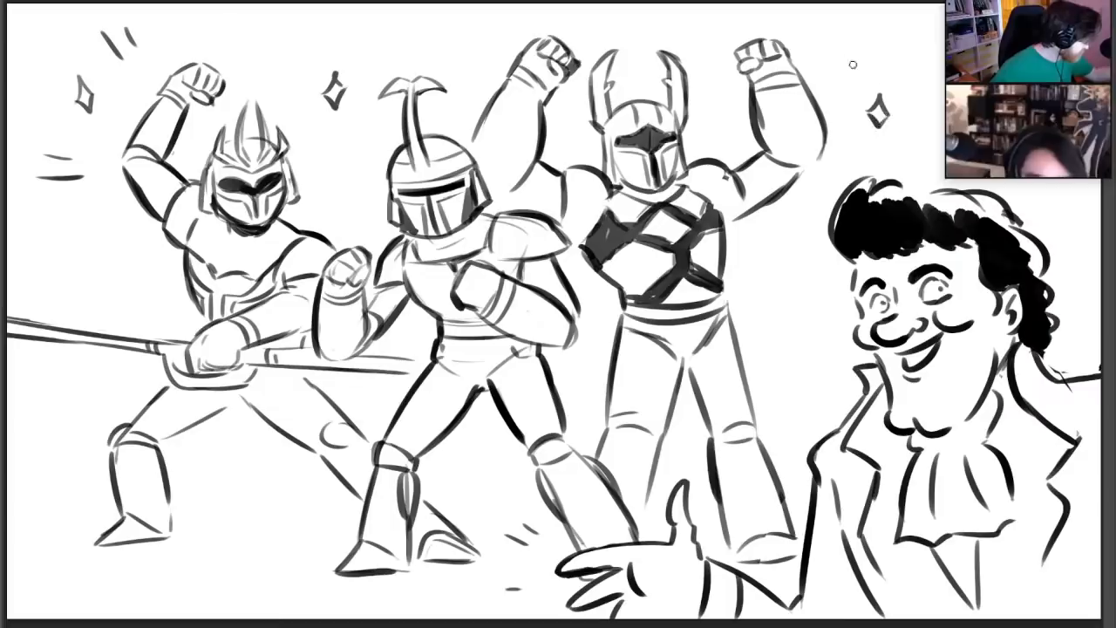
left_click_drag(877, 35, 853, 57)
left_click_drag(863, 73, 884, 63)
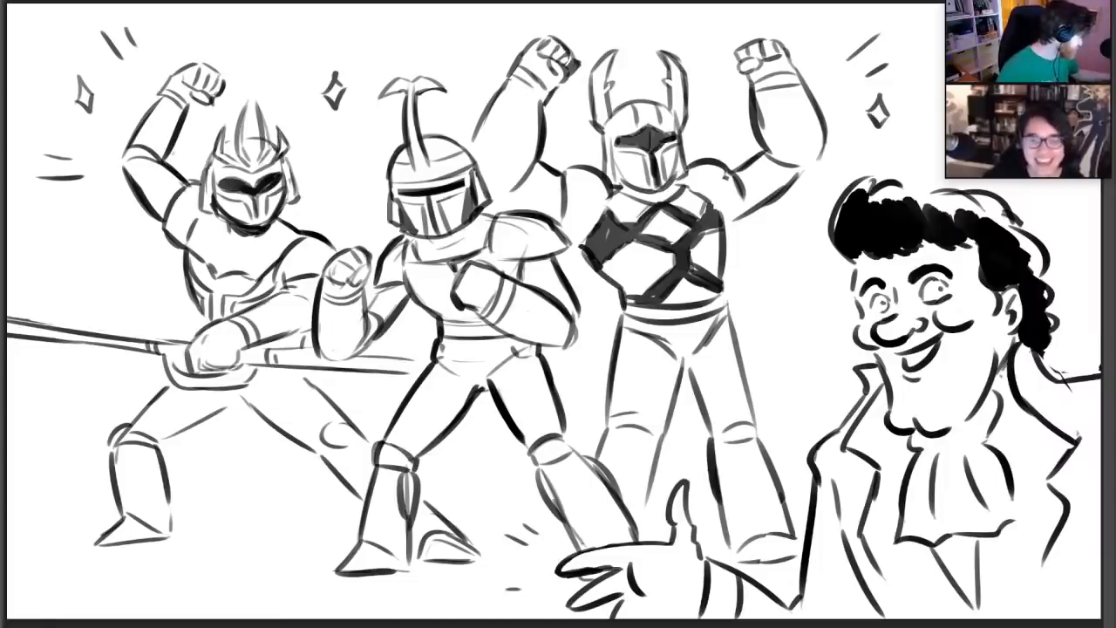
Clear the whole drawing to leave a blank canvas
key("Delete")
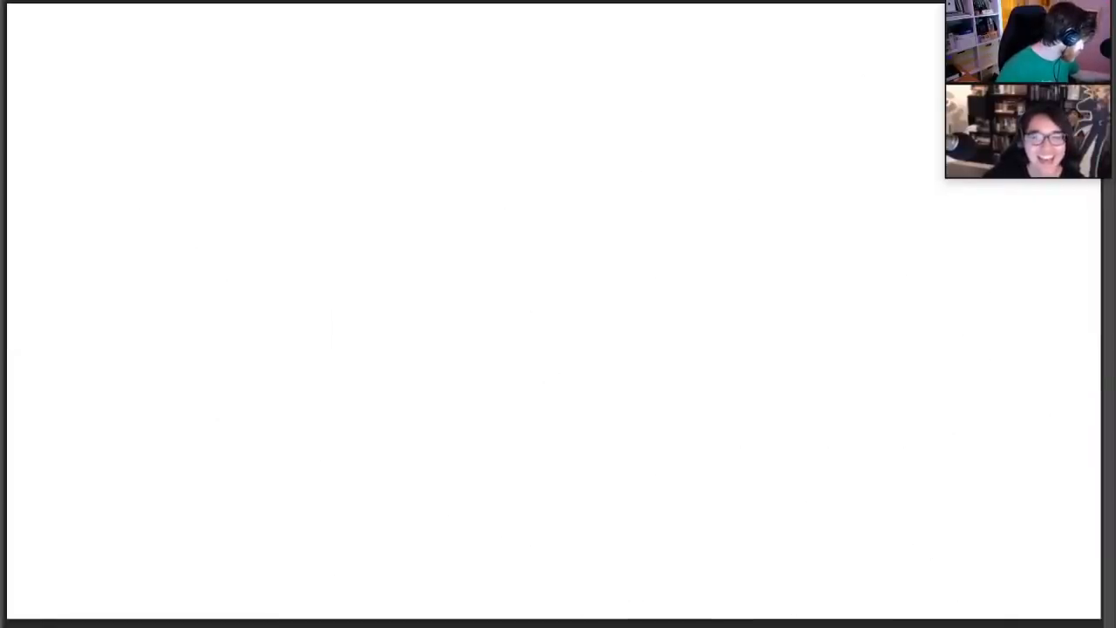
key("ctrl+z")
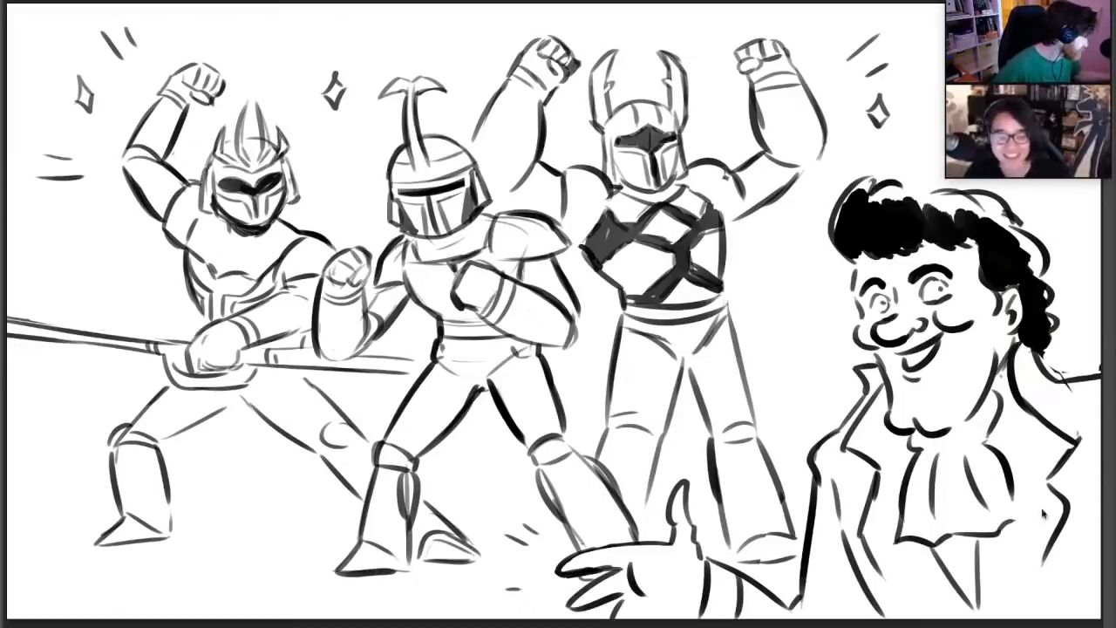
key("Delete")
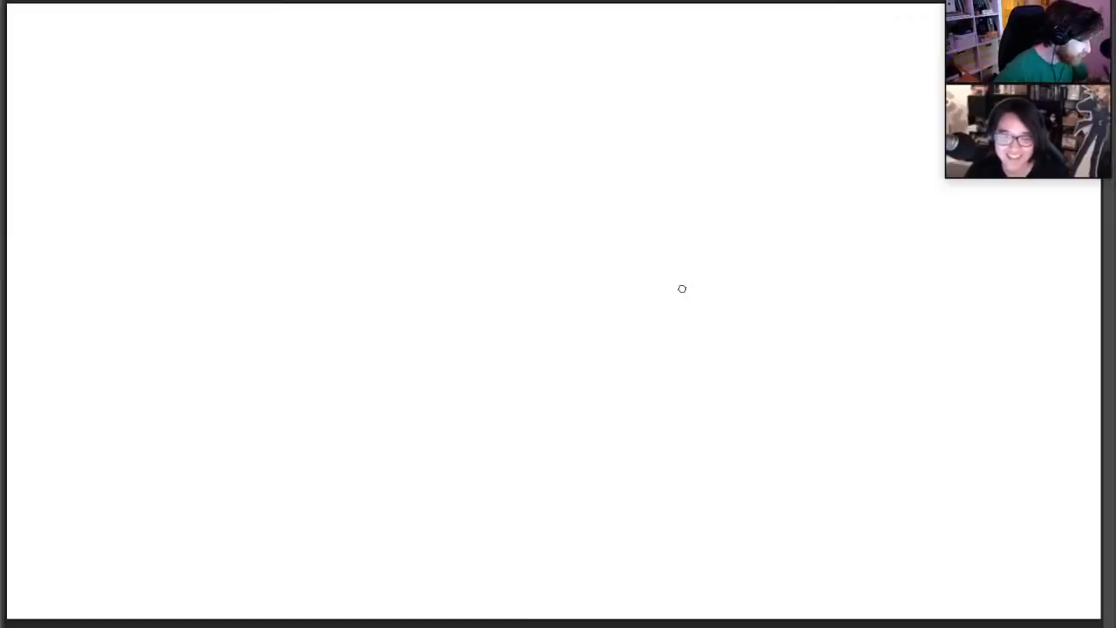
Sketch a sushi roll as a tilted cylinder with a round front face, an irregular filling outline and darkened edges
mouse_move(388, 162)
left_mouse_down()
mouse_move(361, 200)
mouse_move(436, 225)
mouse_move(404, 185)
mouse_move(439, 148)
left_mouse_up()
left_click_drag(415, 242, 473, 211)
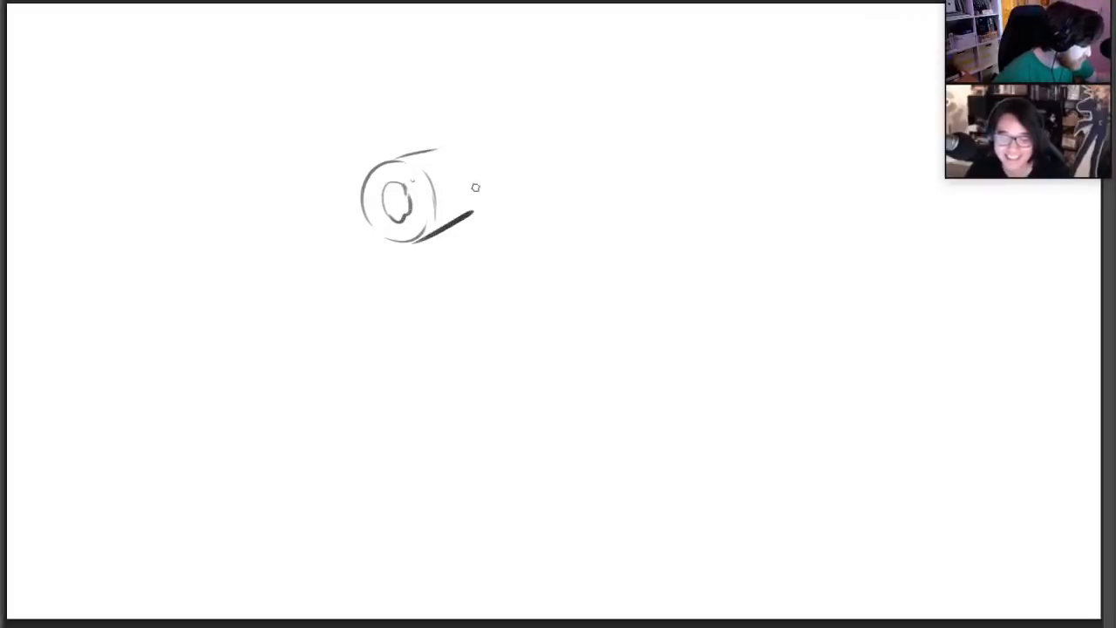
left_click_drag(454, 150, 477, 202)
left_click_drag(419, 157, 434, 190)
left_click_drag(424, 233, 433, 169)
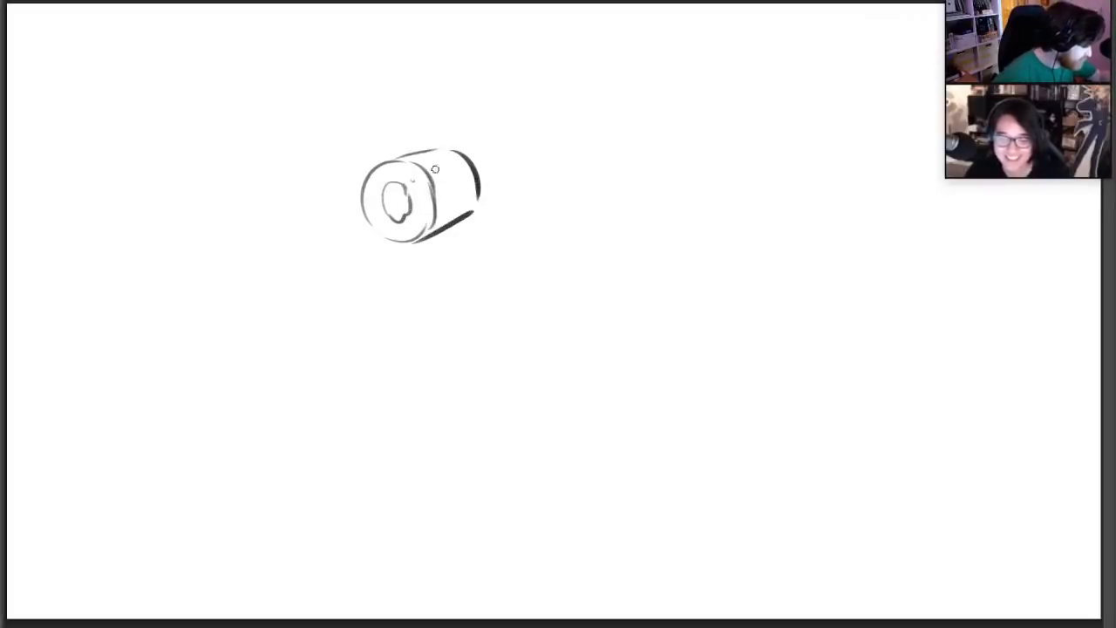
mouse_move(428, 243)
left_mouse_down()
mouse_move(428, 193)
mouse_move(403, 185)
left_mouse_up()
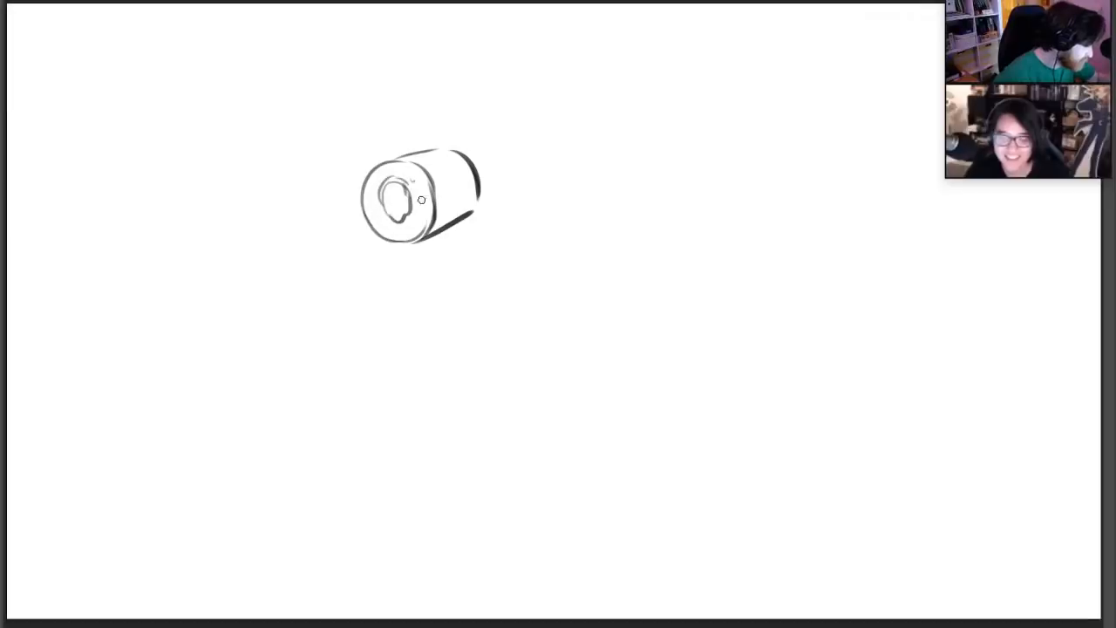
left_click_drag(477, 207, 480, 175)
left_click_drag(411, 257, 427, 278)
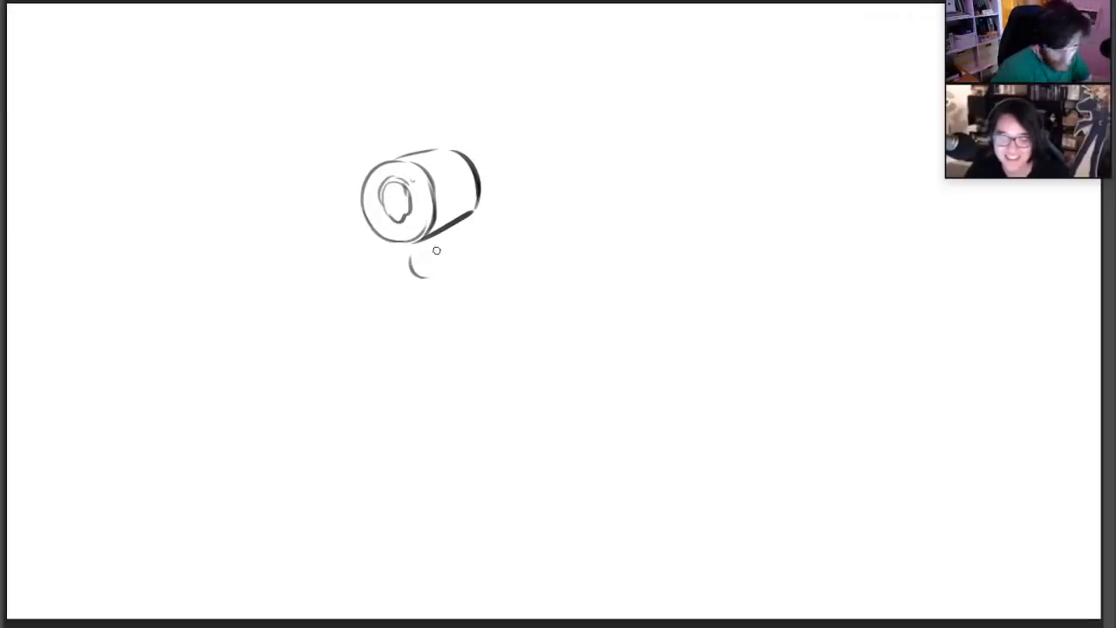
key("ctrl+z")
left_click_drag(402, 260, 426, 287)
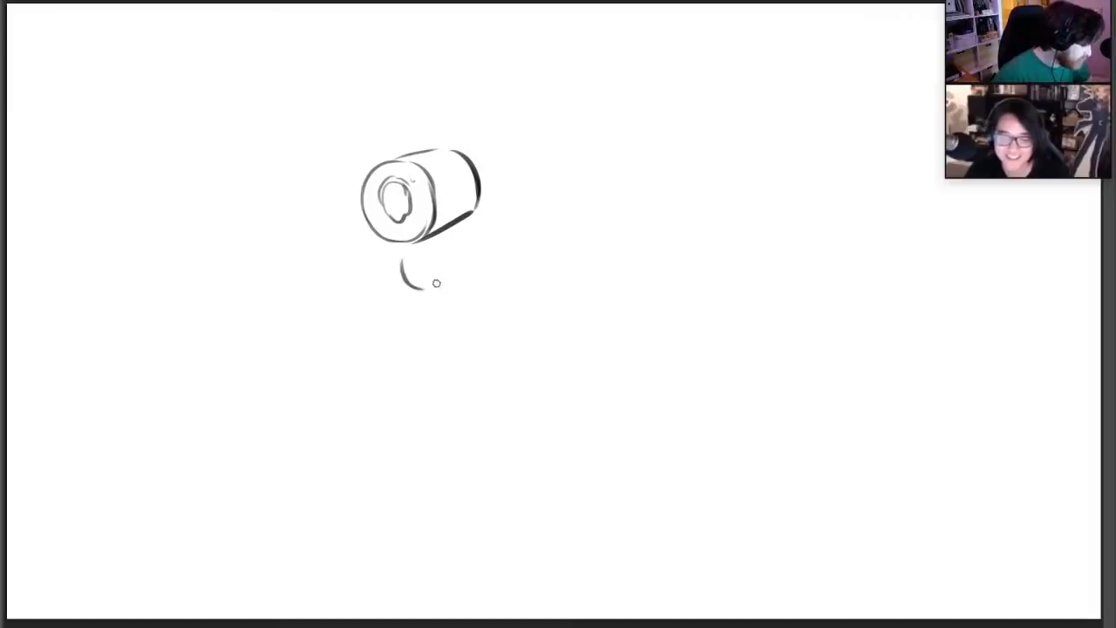
key("ctrl+z")
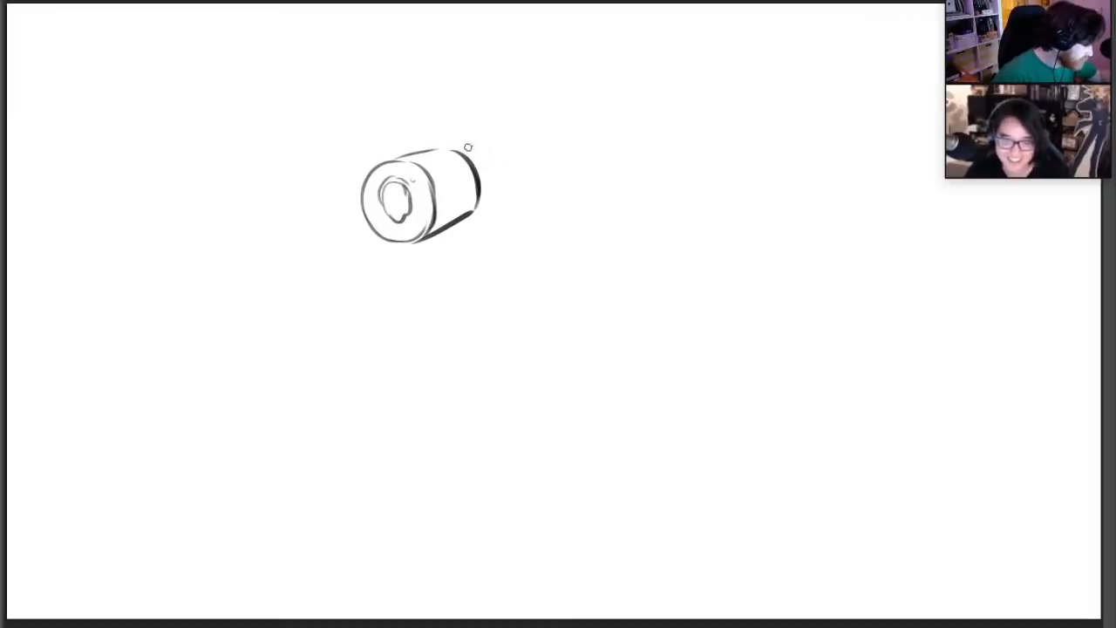
Darken the roll's filling outline, and draw a curved, forked shrimp tail rising from the back of the roll
mouse_move(403, 181)
left_mouse_down()
mouse_move(383, 180)
mouse_move(404, 206)
mouse_move(411, 199)
left_mouse_up()
mouse_move(464, 150)
left_mouse_down()
mouse_move(481, 141)
mouse_move(482, 111)
left_mouse_up()
key("ctrl+z")
mouse_move(484, 179)
left_mouse_down()
mouse_move(497, 118)
mouse_move(472, 108)
mouse_move(492, 111)
left_mouse_up()
mouse_move(494, 110)
left_mouse_down()
mouse_move(509, 98)
mouse_move(520, 109)
left_mouse_up()
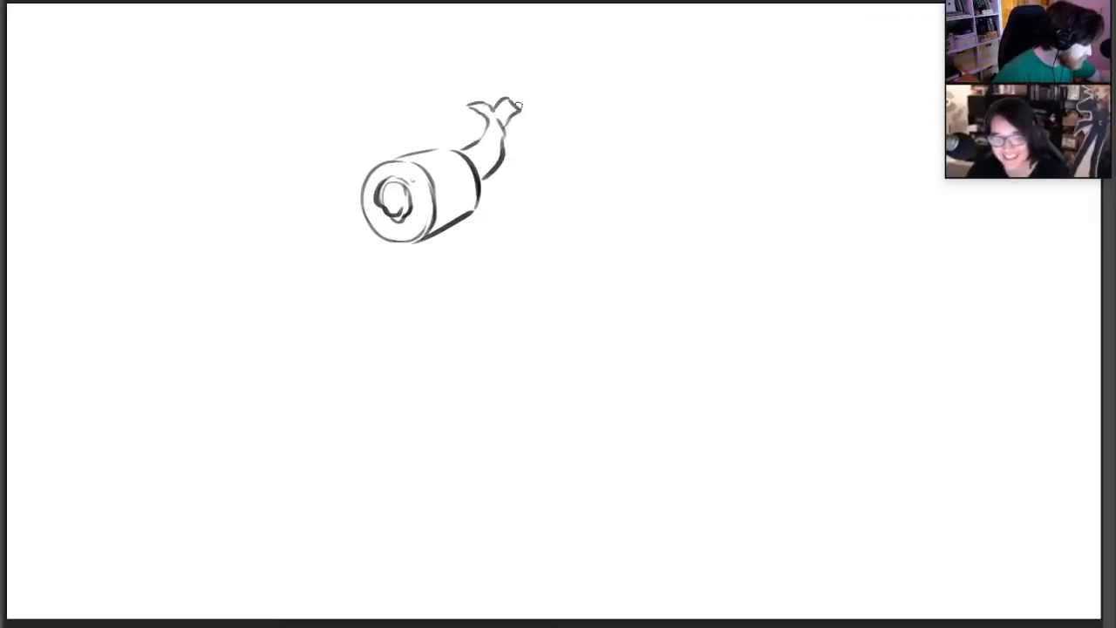
Clean out the center of the roll's filling, redraw its outline more heavily, and thicken the base of the tail
key("e")
mouse_move(396, 205)
left_mouse_down()
mouse_move(375, 215)
mouse_move(411, 214)
mouse_move(415, 204)
left_mouse_up()
key("b")
left_click_drag(396, 177, 414, 205)
mouse_move(485, 180)
left_mouse_down()
mouse_move(507, 144)
mouse_move(477, 143)
mouse_move(505, 151)
mouse_move(500, 163)
mouse_move(464, 150)
mouse_move(470, 158)
left_mouse_up()
left_click_drag(417, 183, 423, 202)
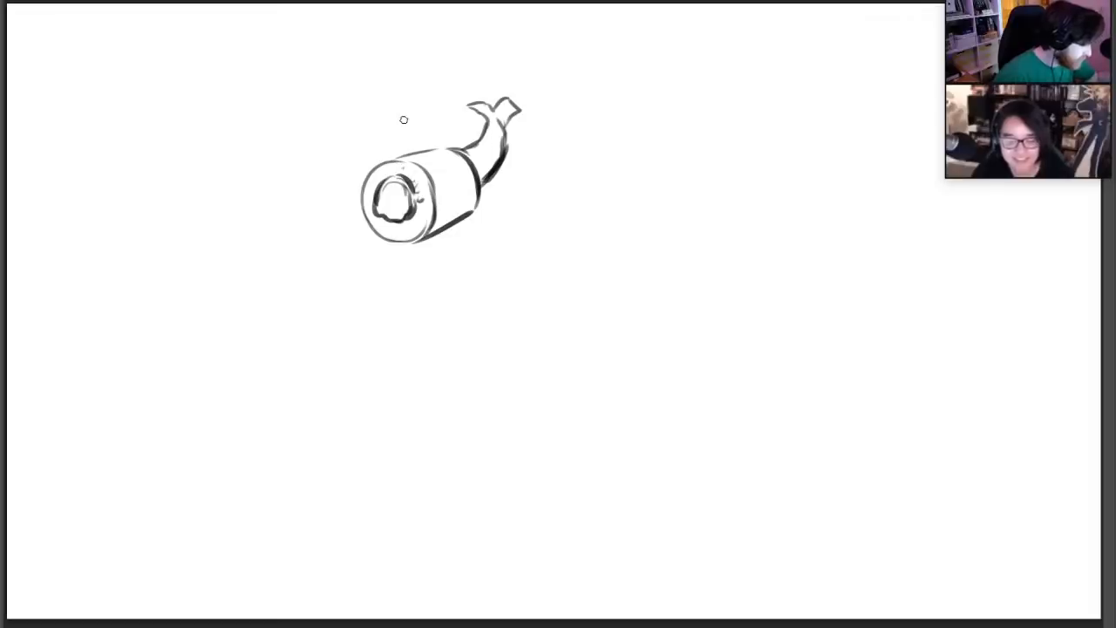
Clear the shrimp roll and sketch a nigiri with a curved, striped fish slice over a broken-line rice base
mouse_move(375, 161)
left_mouse_down()
mouse_move(387, 224)
mouse_move(401, 149)
mouse_move(401, 252)
mouse_move(428, 154)
mouse_move(448, 217)
mouse_move(493, 100)
mouse_move(493, 194)
mouse_move(525, 87)
left_mouse_up()
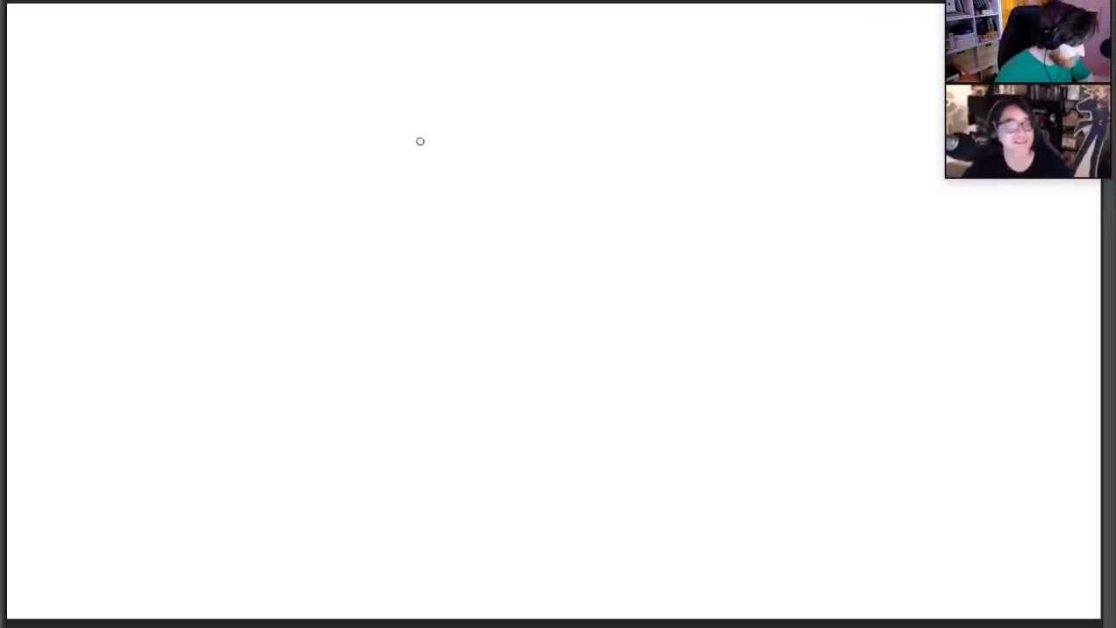
mouse_move(416, 147)
left_mouse_down()
mouse_move(449, 185)
mouse_move(523, 162)
mouse_move(558, 137)
left_mouse_up()
mouse_move(412, 118)
left_mouse_down()
mouse_move(422, 142)
mouse_move(552, 127)
mouse_move(509, 91)
mouse_move(561, 117)
left_mouse_up()
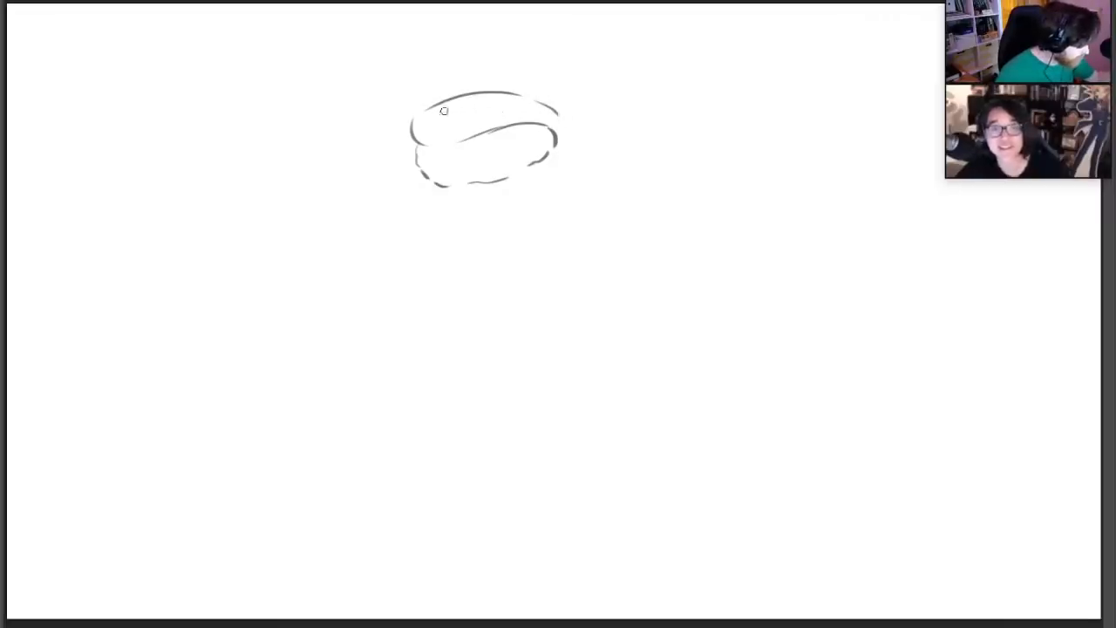
mouse_move(431, 116)
left_mouse_down()
mouse_move(486, 107)
mouse_move(555, 115)
left_mouse_up()
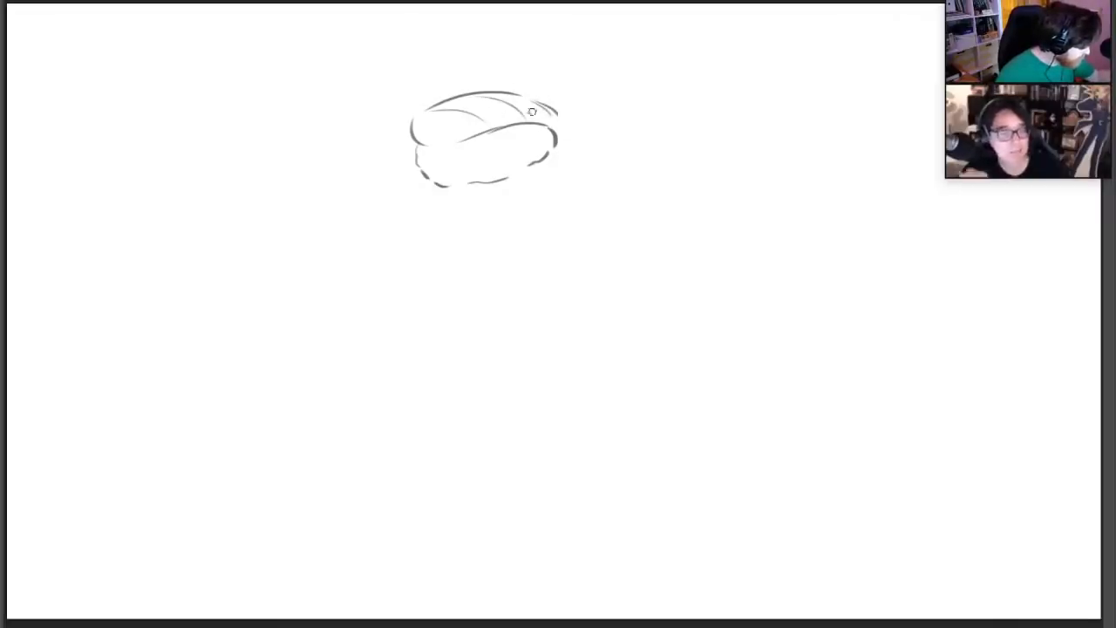
Extend the back end of the fish slice, erase the rice's lower back outline and redraw the rice with a bumpy, heavier edge
mouse_move(429, 137)
left_mouse_down()
mouse_move(506, 119)
mouse_move(552, 122)
mouse_move(554, 154)
mouse_move(565, 130)
mouse_move(545, 167)
mouse_move(558, 142)
mouse_move(566, 149)
left_mouse_up()
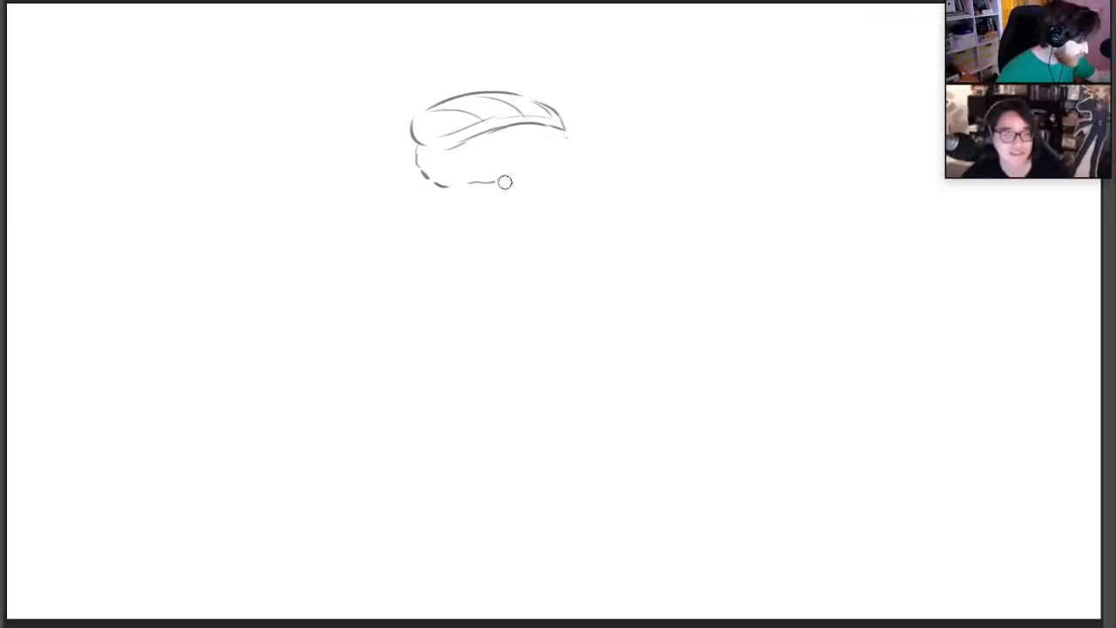
mouse_move(505, 180)
left_mouse_down()
mouse_move(435, 182)
mouse_move(438, 162)
mouse_move(414, 153)
mouse_move(447, 183)
mouse_move(490, 182)
mouse_move(564, 159)
mouse_move(568, 147)
mouse_move(568, 162)
left_mouse_up()
key("e")
key("e")
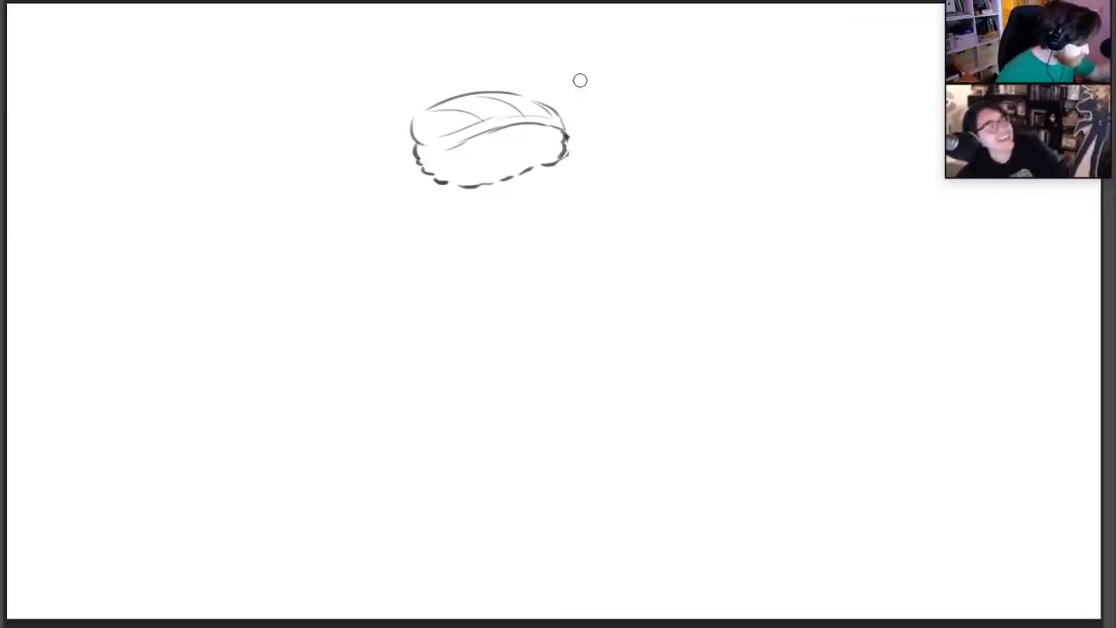
Add small seed-like dots on top of the fish slice and draw a round eye on the rice near its back end
left_click_drag(468, 100, 475, 102)
mouse_move(478, 103)
left_mouse_down()
mouse_move(535, 100)
mouse_move(488, 110)
left_mouse_up()
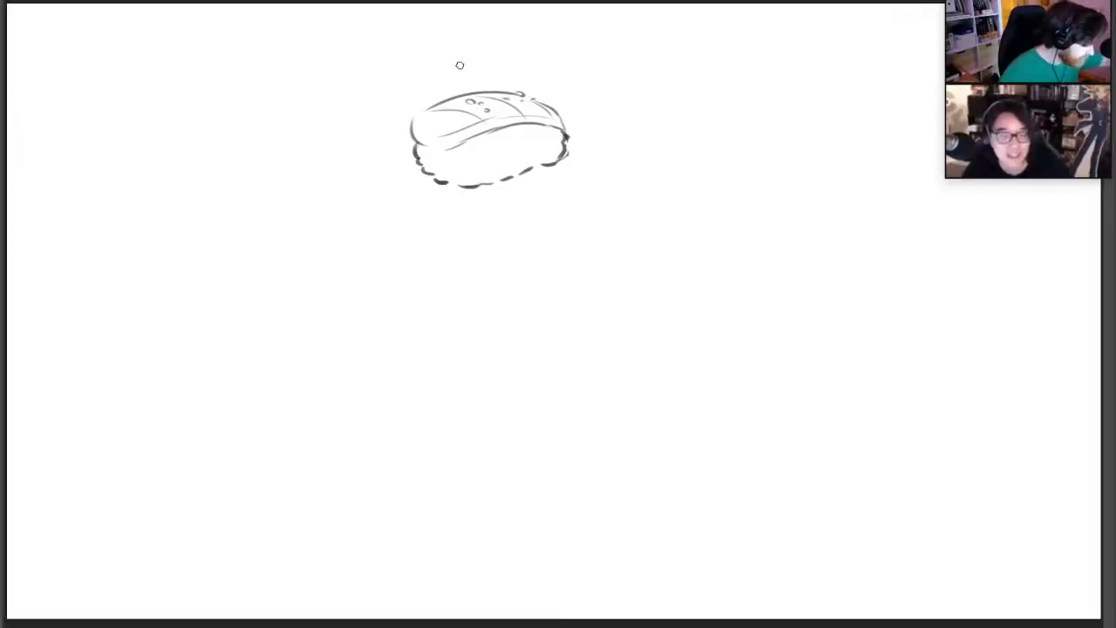
left_click_drag(534, 139, 538, 144)
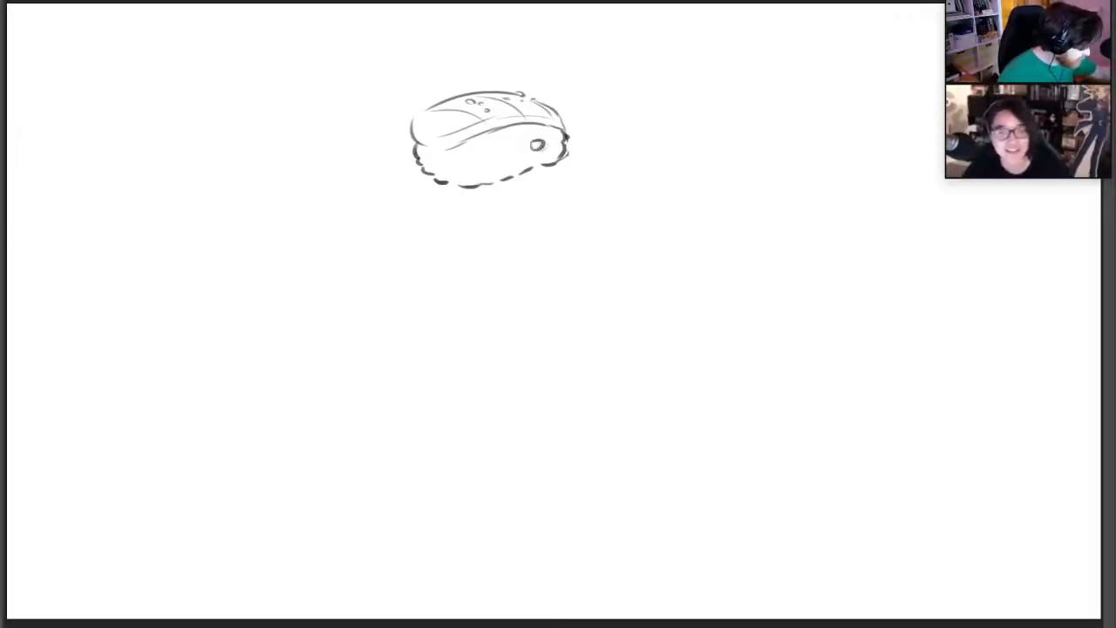
Draw an open lower jaw of bumpy rice beneath the nigiri head, rounding its front end and curving its back edge up to the head
mouse_move(449, 209)
left_mouse_down()
mouse_move(457, 228)
mouse_move(456, 212)
mouse_move(491, 208)
mouse_move(540, 177)
left_mouse_up()
left_click_drag(462, 235, 548, 215)
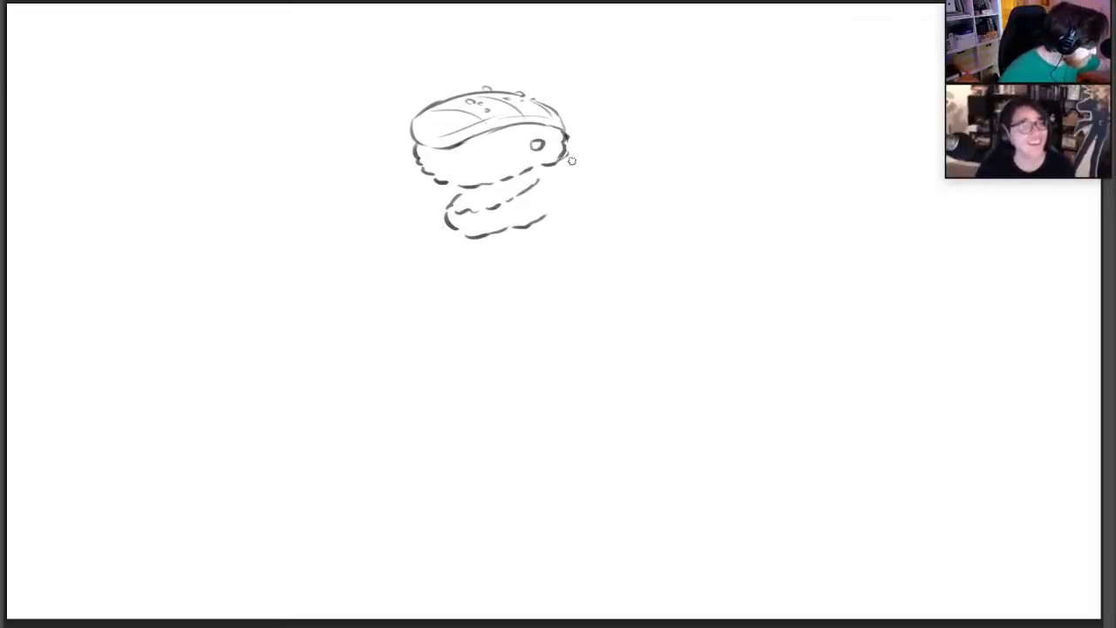
left_click_drag(567, 158, 569, 191)
mouse_move(443, 205)
left_mouse_down()
mouse_move(461, 218)
mouse_move(455, 226)
mouse_move(463, 192)
left_mouse_up()
key("e")
key("b")
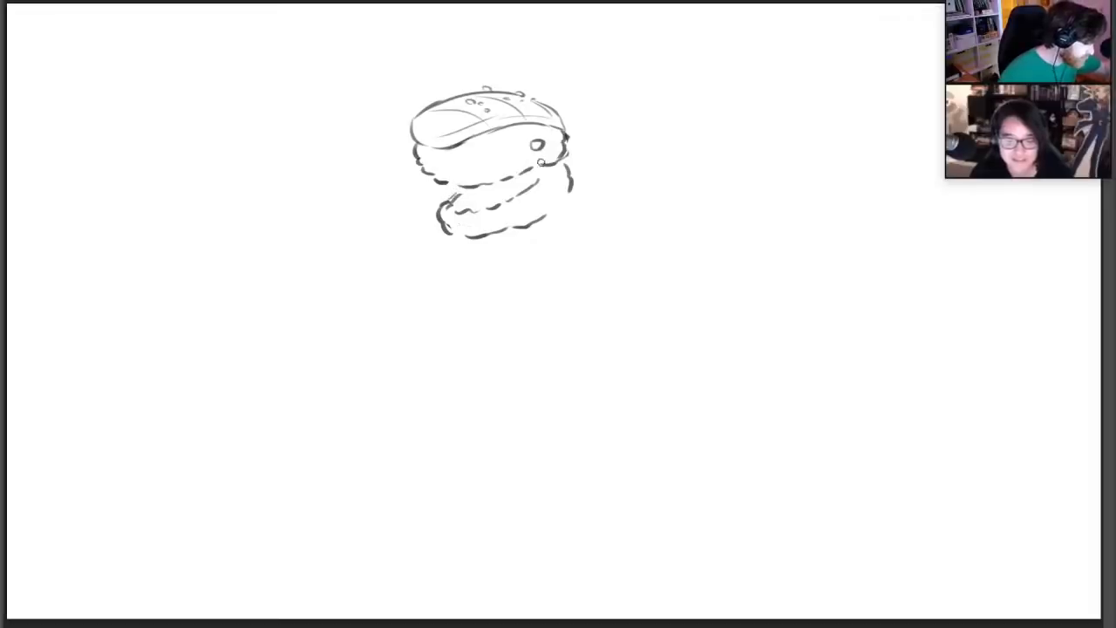
mouse_move(577, 169)
left_mouse_down()
mouse_move(560, 207)
mouse_move(572, 168)
left_mouse_up()
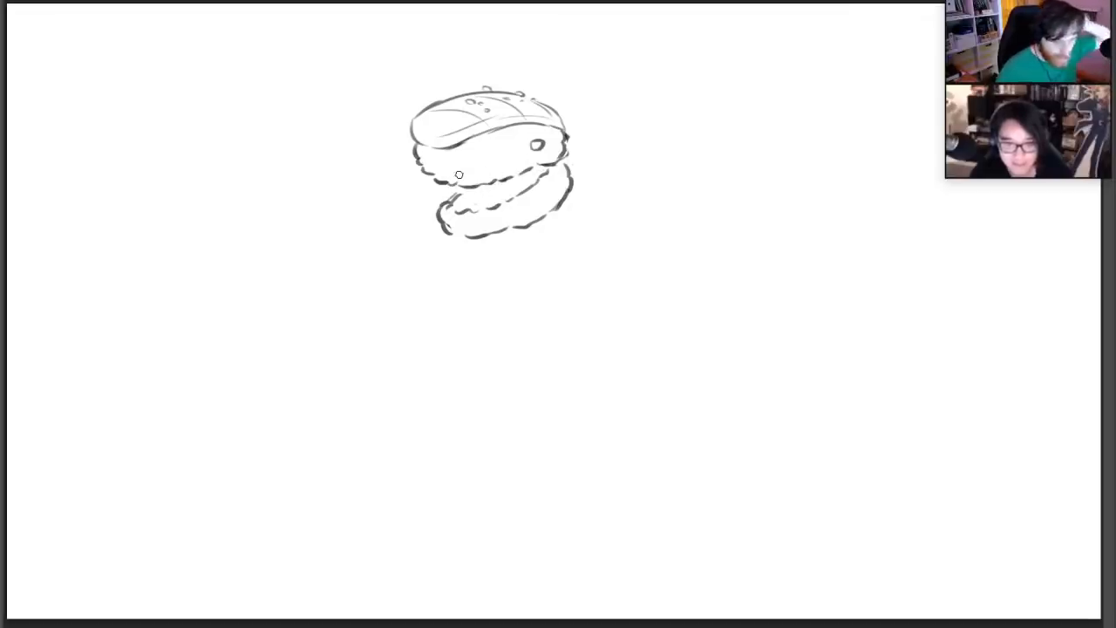
Draw a tilted cylindrical sushi roll behind the jaw as the first neck segment, clean up its rim and add rice filling on top
mouse_move(540, 234)
left_mouse_down()
mouse_move(555, 252)
mouse_move(600, 185)
mouse_move(591, 194)
mouse_move(626, 208)
left_mouse_up()
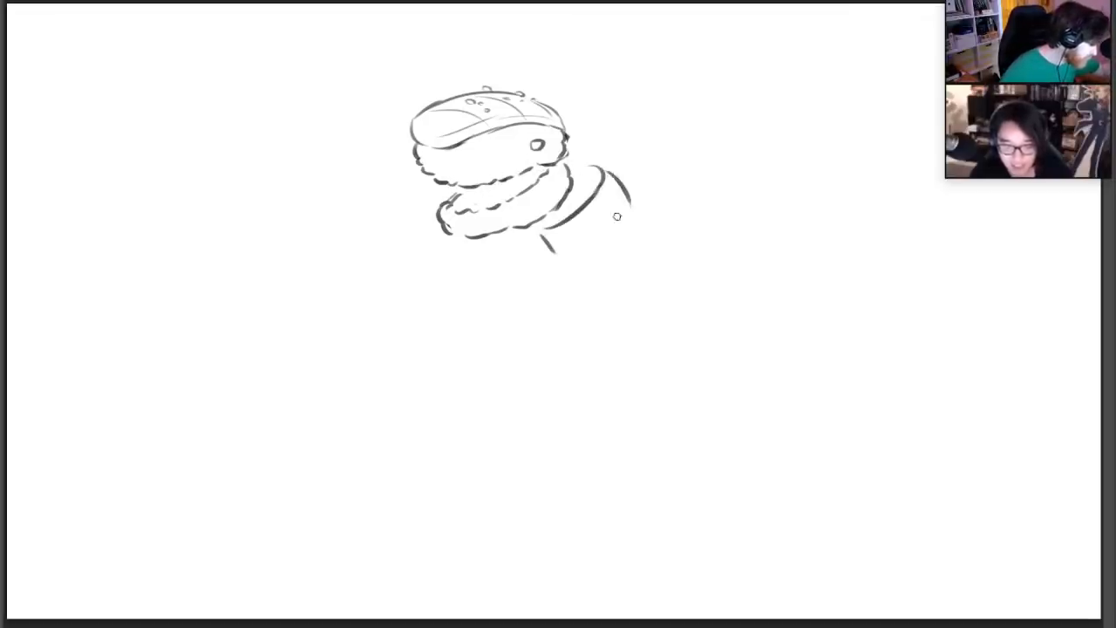
left_click_drag(605, 169, 633, 212)
left_click_drag(563, 264, 631, 223)
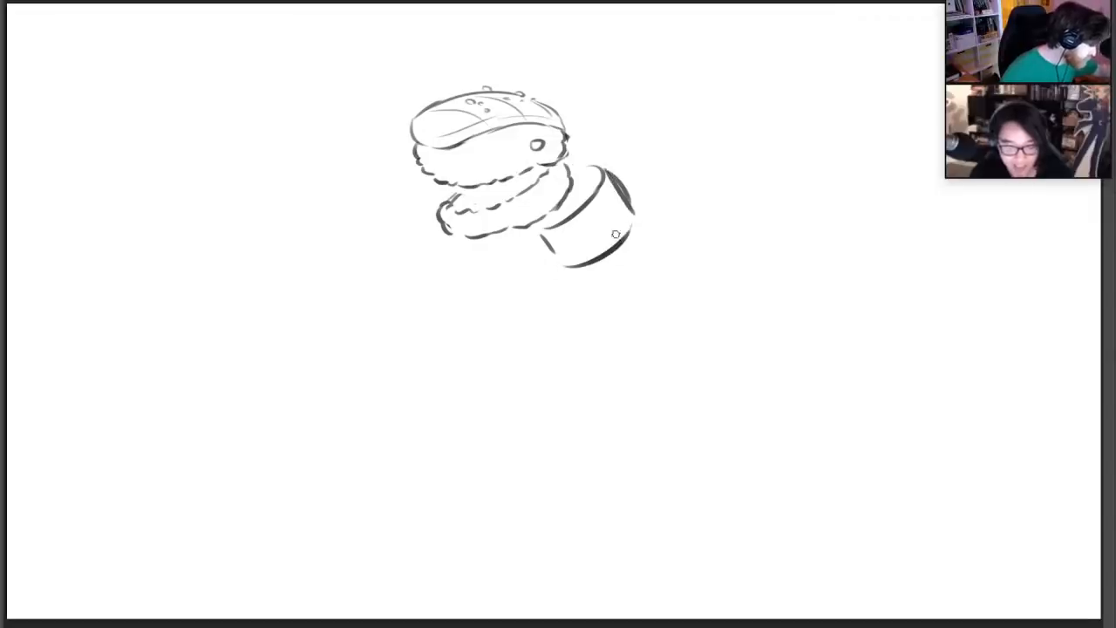
key("e")
mouse_move(618, 172)
left_mouse_down()
mouse_move(630, 190)
mouse_move(575, 205)
mouse_move(566, 159)
mouse_move(600, 169)
left_mouse_up()
key("b")
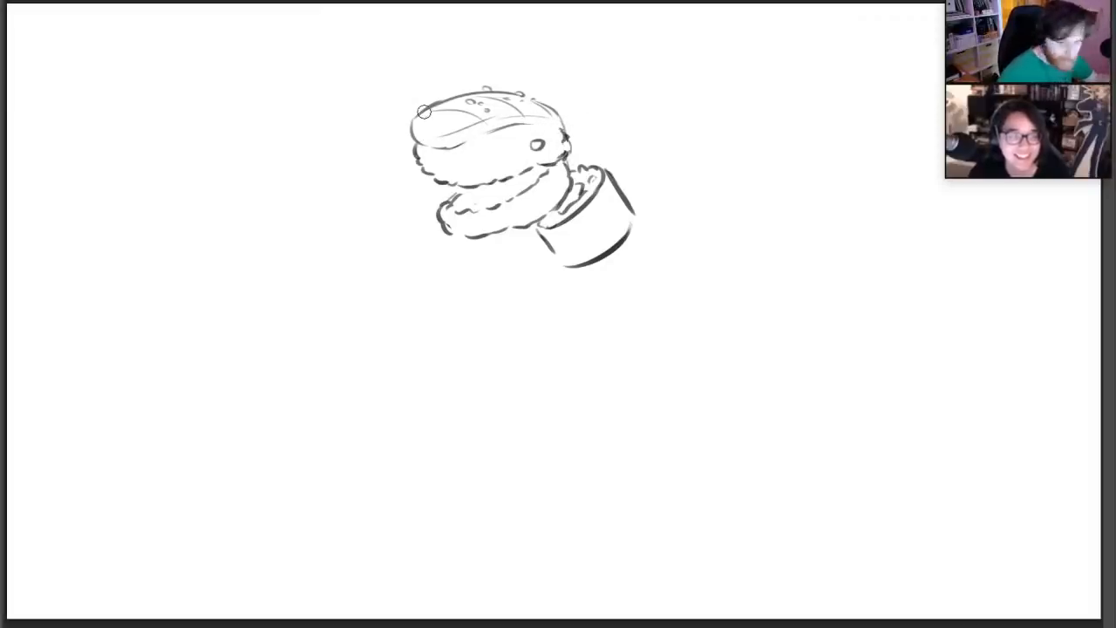
Reshape the fish slice on the head into a thick slab with a squared front face, a clear lower edge and a darker back edge
mouse_move(424, 111)
left_mouse_down()
mouse_move(409, 127)
mouse_move(416, 142)
left_mouse_up()
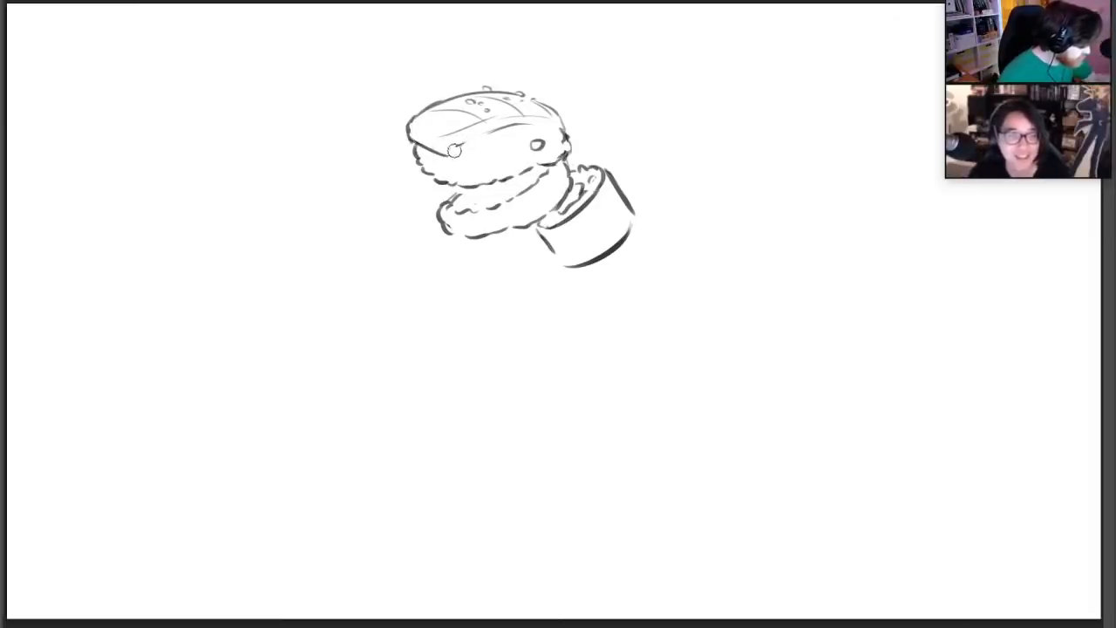
left_click_drag(454, 150, 548, 127)
key("b")
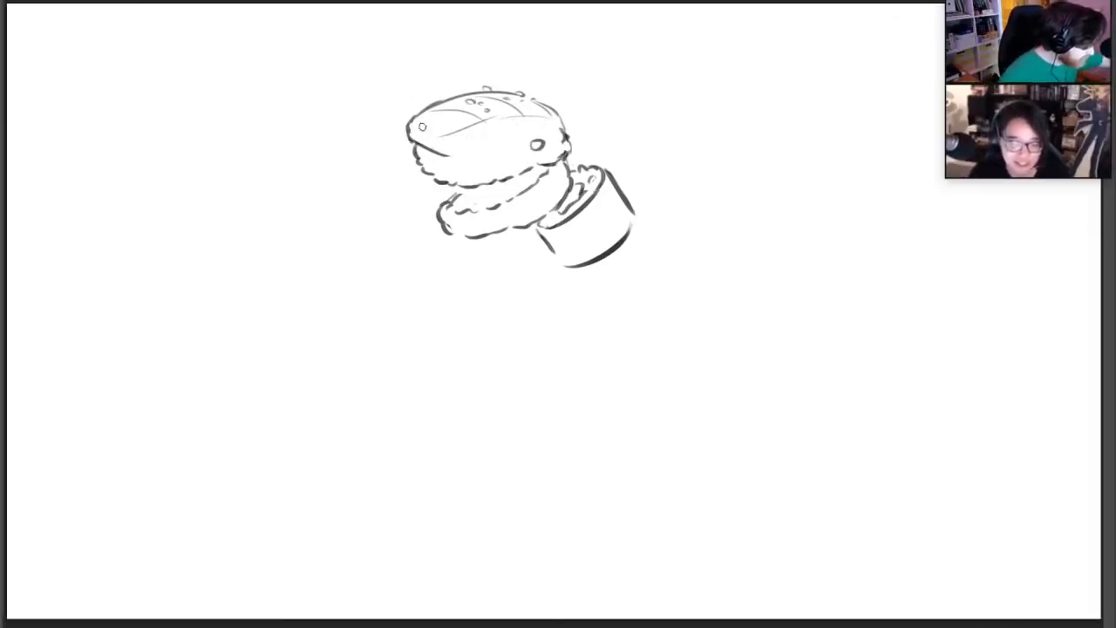
mouse_move(411, 126)
left_mouse_down()
mouse_move(446, 137)
mouse_move(538, 129)
left_mouse_up()
mouse_move(455, 130)
left_mouse_down()
mouse_move(555, 112)
mouse_move(556, 128)
left_mouse_up()
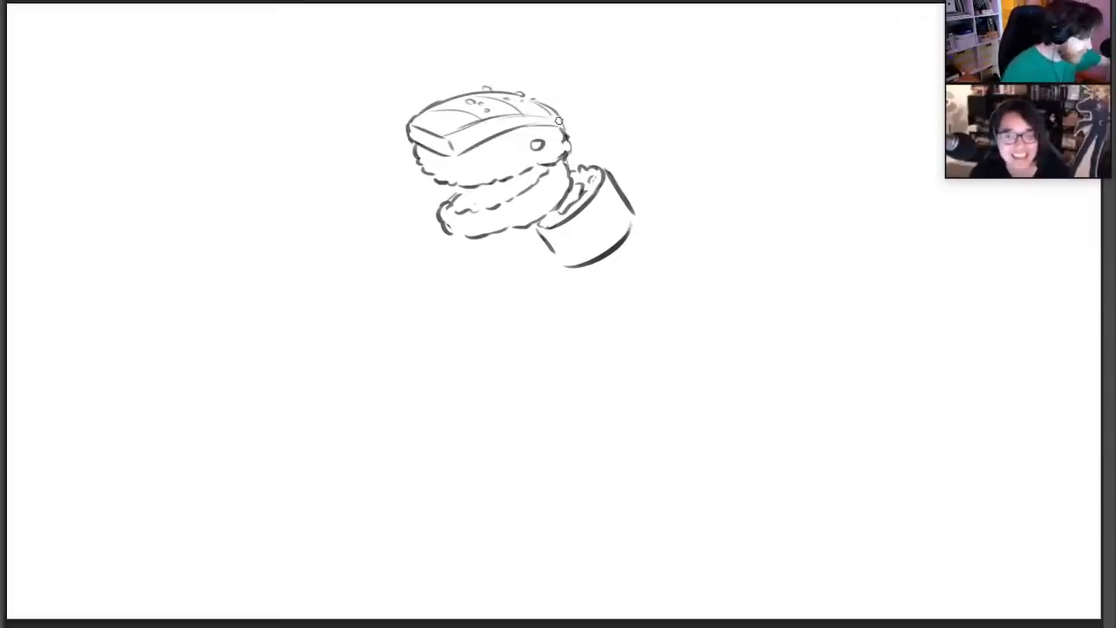
left_click_drag(551, 109, 568, 133)
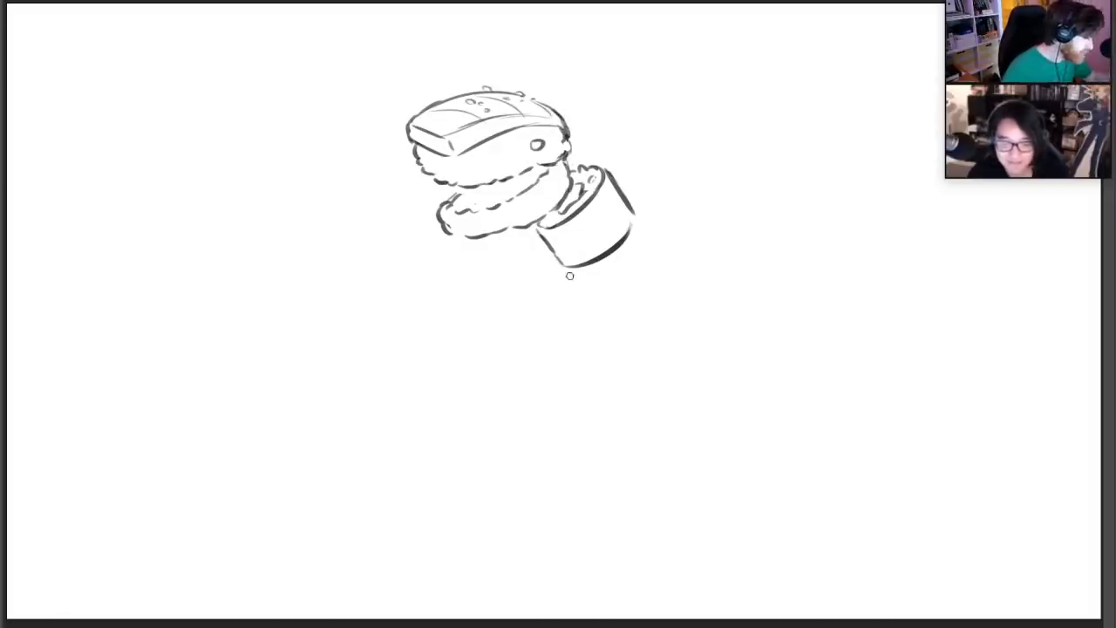
Draw a second, more upright sushi roll below the first, with rice showing at its rim, curved sides and a dark base line
left_click_drag(570, 275, 572, 288)
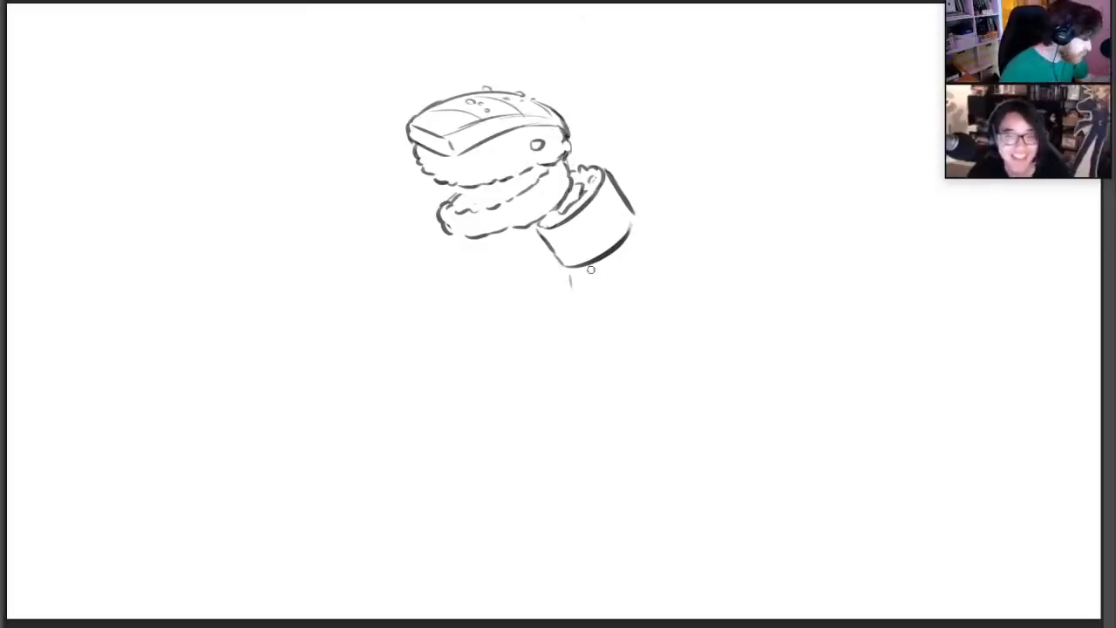
mouse_move(571, 278)
left_mouse_down()
mouse_move(639, 248)
mouse_move(657, 284)
left_mouse_up()
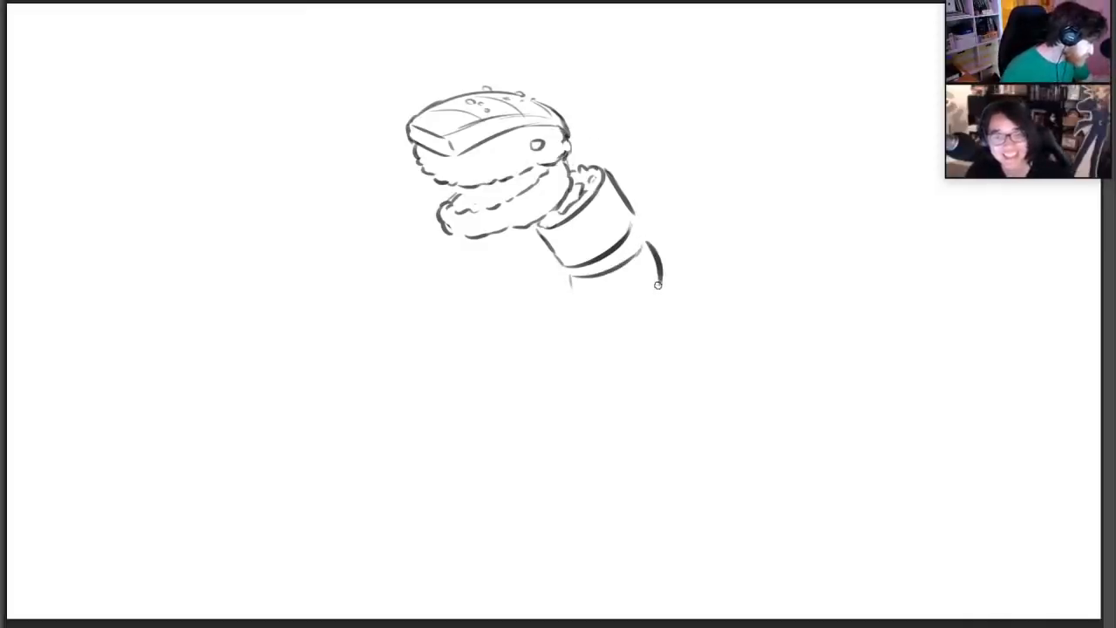
key("ctrl+z")
left_click_drag(645, 244, 651, 274)
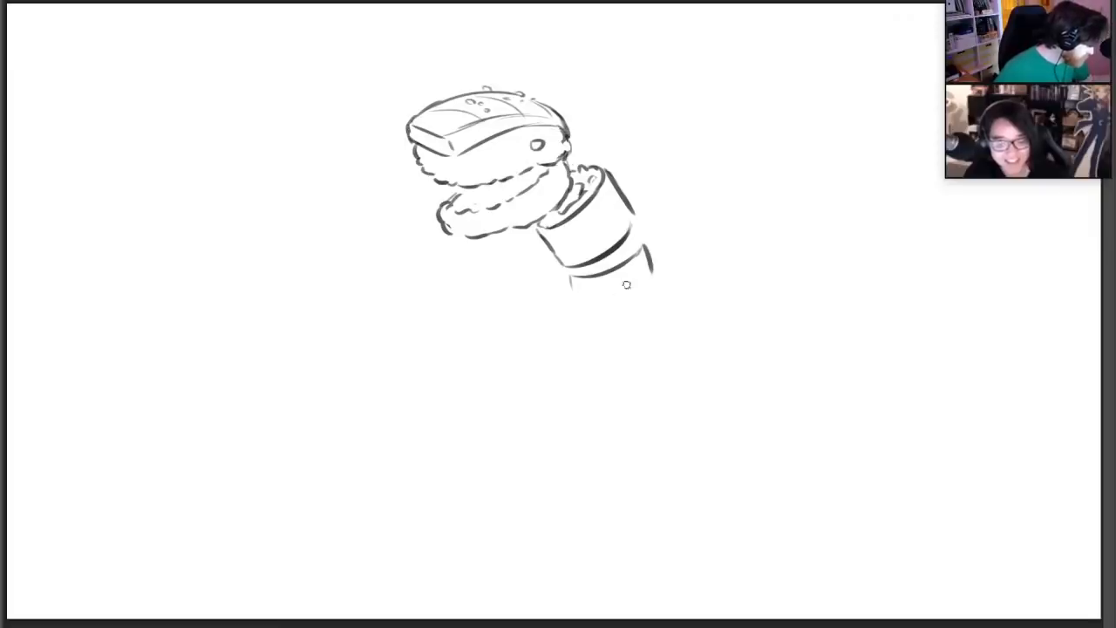
left_click_drag(569, 279, 568, 308)
left_click_drag(631, 234, 643, 237)
key("ctrl+z")
left_click_drag(567, 268, 638, 242)
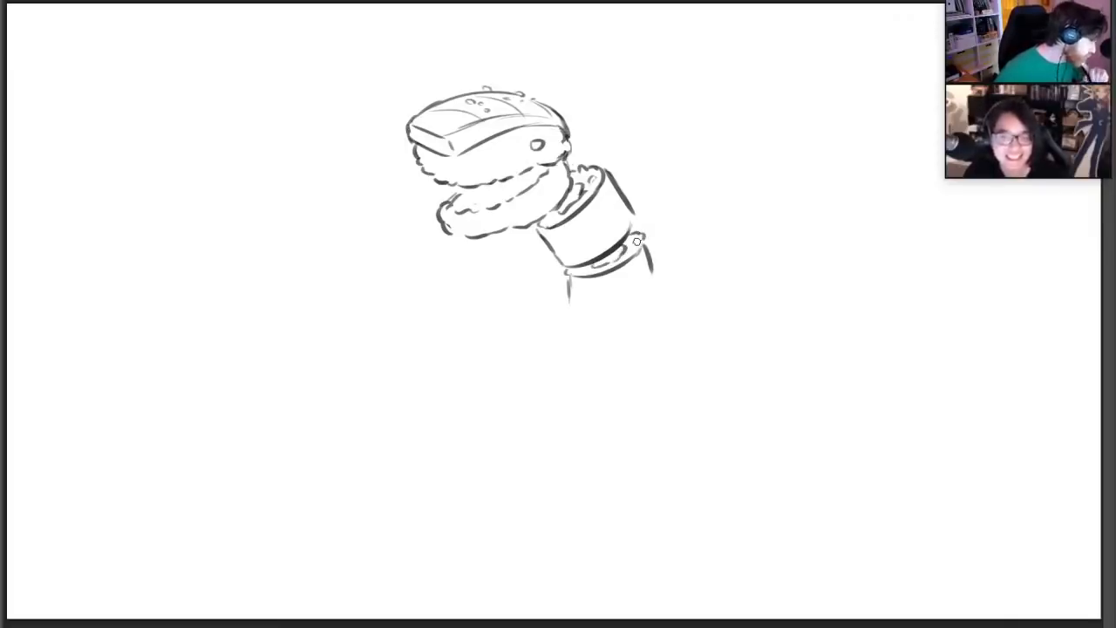
mouse_move(567, 281)
left_mouse_down()
mouse_move(568, 324)
mouse_move(645, 316)
left_mouse_up()
left_click_drag(649, 259, 647, 308)
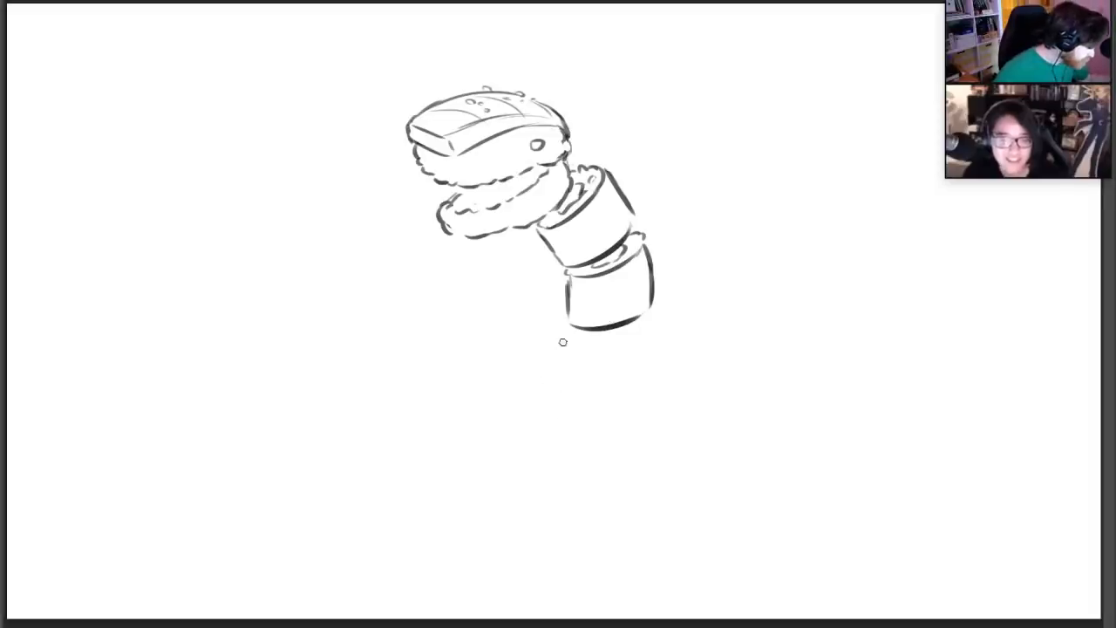
Draw a wavy draped topping under the second roll and a round roll center below it, with the first rice bumps around both
mouse_move(560, 347)
left_mouse_down()
mouse_move(582, 330)
mouse_move(617, 361)
mouse_move(655, 370)
left_mouse_up()
mouse_move(654, 319)
left_mouse_down()
mouse_move(675, 356)
mouse_move(661, 371)
left_mouse_up()
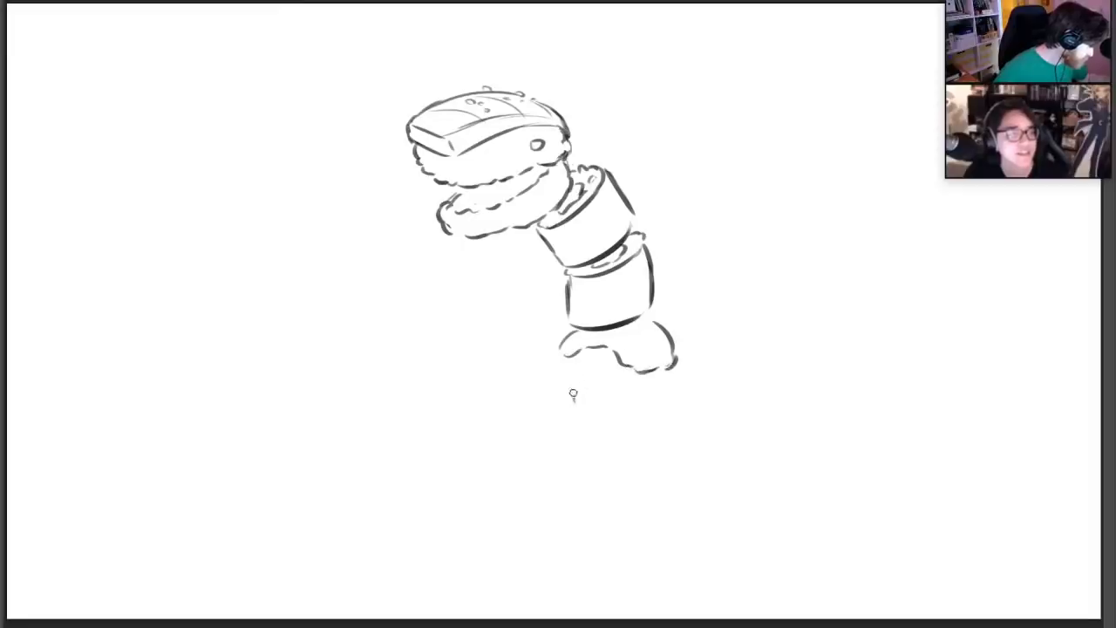
mouse_move(572, 402)
left_mouse_down()
mouse_move(598, 367)
mouse_move(619, 402)
left_mouse_up()
mouse_move(601, 366)
left_mouse_down()
mouse_move(622, 403)
mouse_move(605, 367)
mouse_move(572, 384)
mouse_move(574, 417)
mouse_move(611, 419)
left_mouse_up()
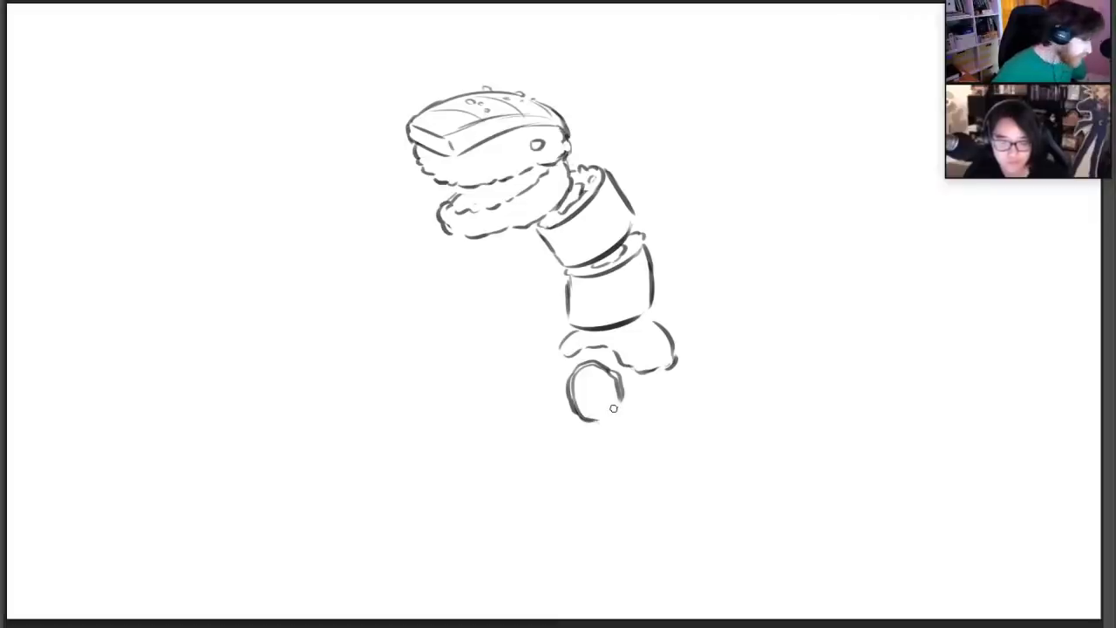
mouse_move(598, 422)
left_mouse_down()
mouse_move(620, 405)
mouse_move(592, 388)
mouse_move(670, 384)
left_mouse_up()
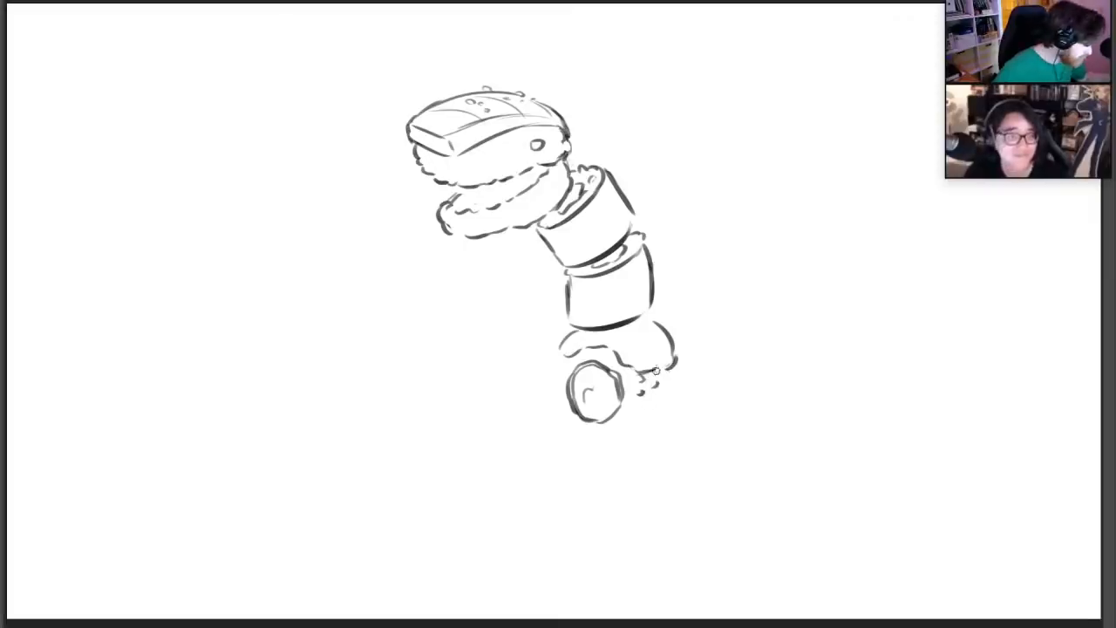
key("ctrl+z")
left_click_drag(672, 368, 675, 389)
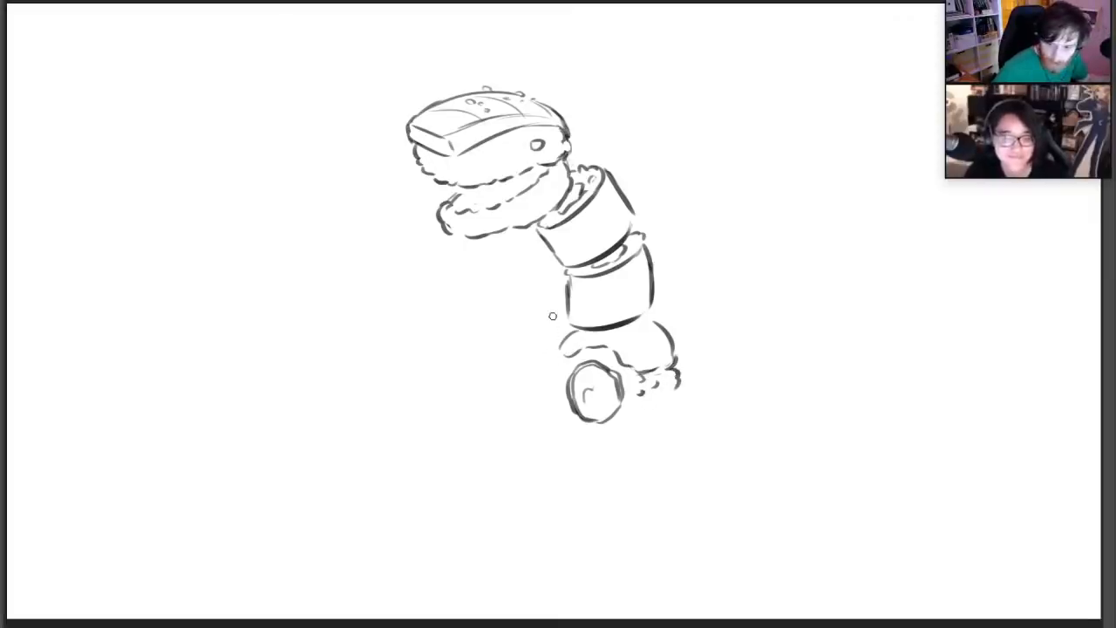
left_click_drag(562, 358, 558, 384)
Add clusters of small roe balls on top of the draped topping and behind the head where it meets the neck
mouse_move(649, 318)
left_mouse_down()
mouse_move(642, 327)
mouse_move(659, 315)
mouse_move(666, 324)
left_mouse_up()
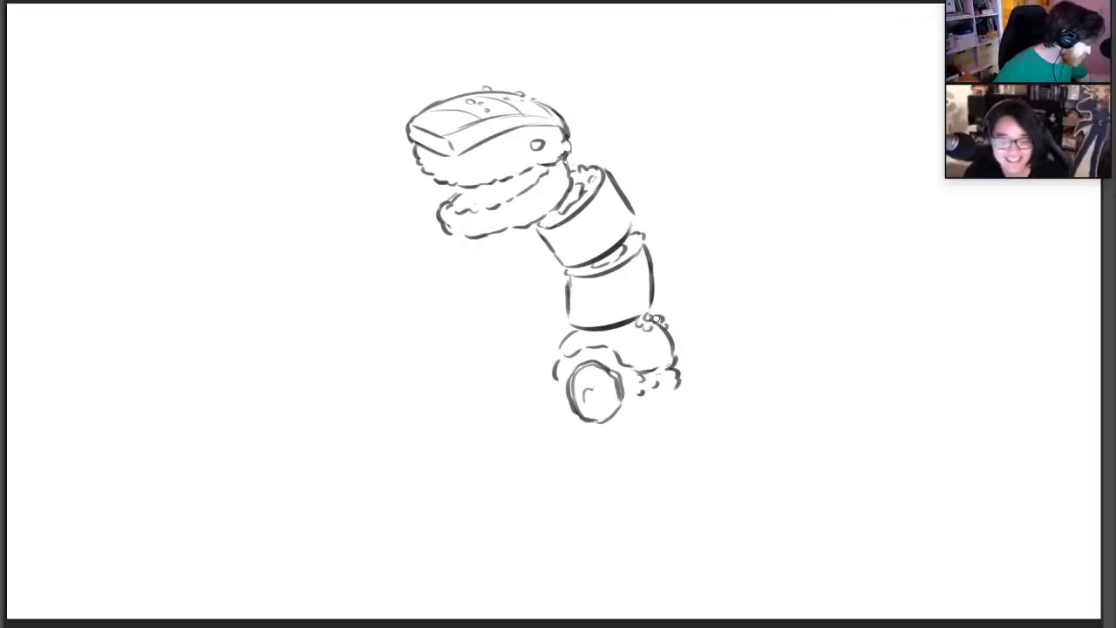
left_click_drag(570, 155, 573, 152)
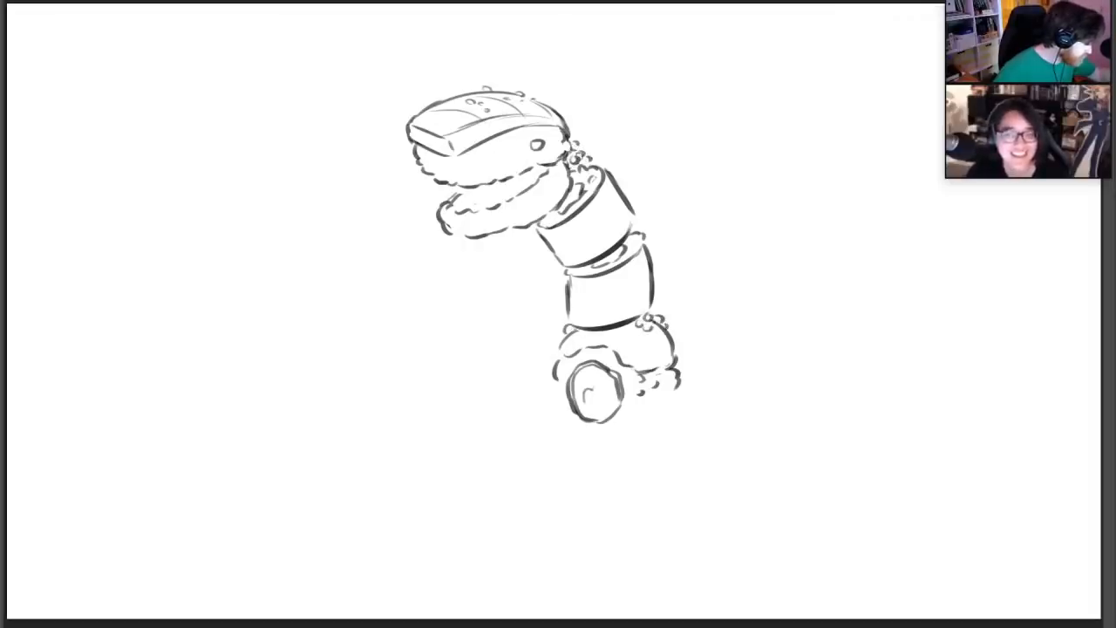
left_click_drag(573, 139, 600, 164)
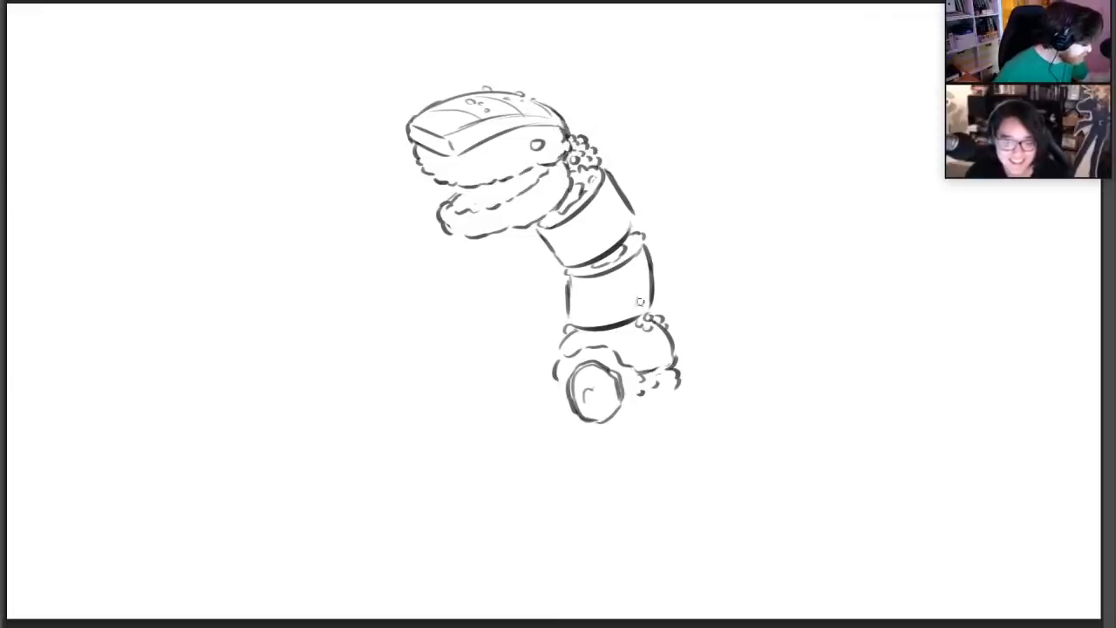
left_click_drag(626, 331, 650, 326)
Complete the bottom roll with a bumpy rice outline around its face, filling details in its center and a closed side edge
left_click_drag(558, 388, 558, 411)
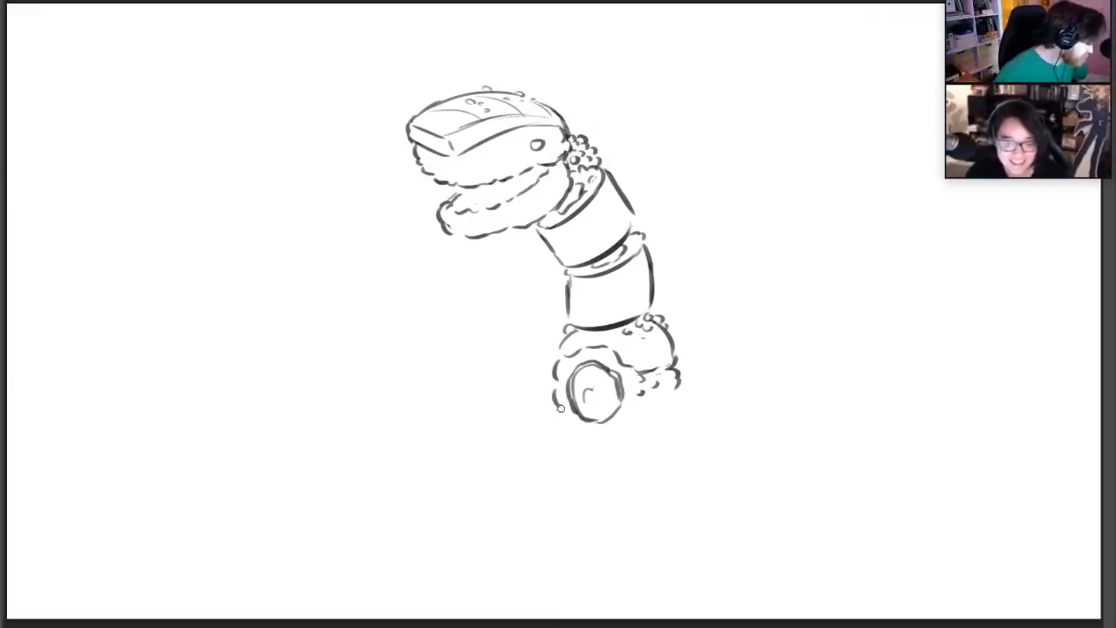
mouse_move(640, 403)
left_mouse_down()
mouse_move(636, 429)
mouse_move(640, 418)
mouse_move(610, 437)
left_mouse_up()
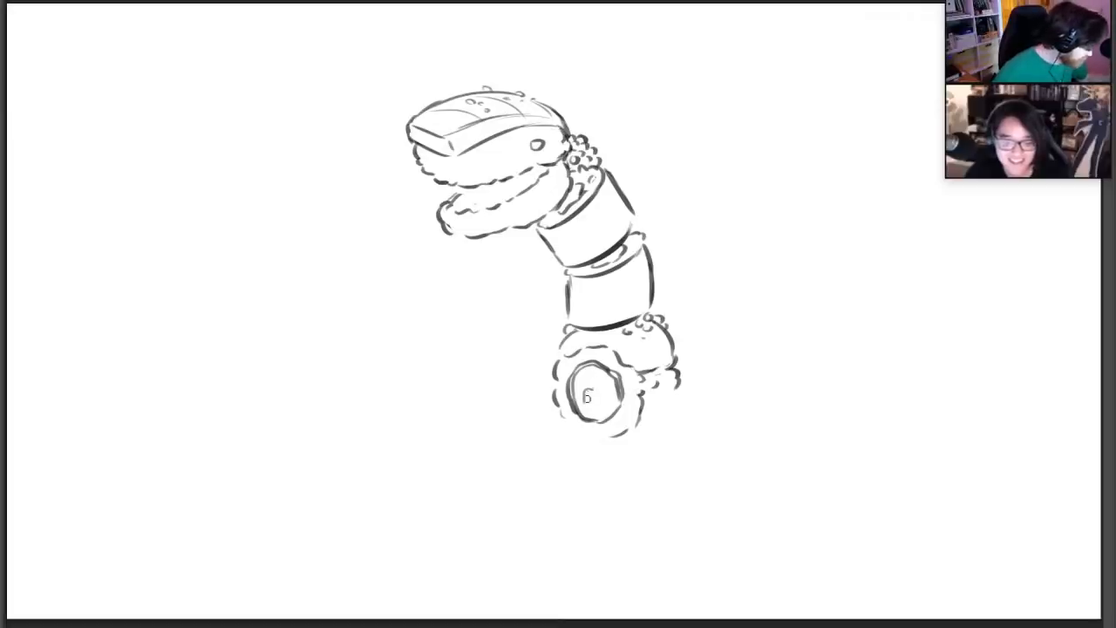
mouse_move(586, 399)
left_mouse_down()
mouse_move(599, 392)
mouse_move(592, 381)
mouse_move(604, 405)
mouse_move(613, 390)
left_mouse_up()
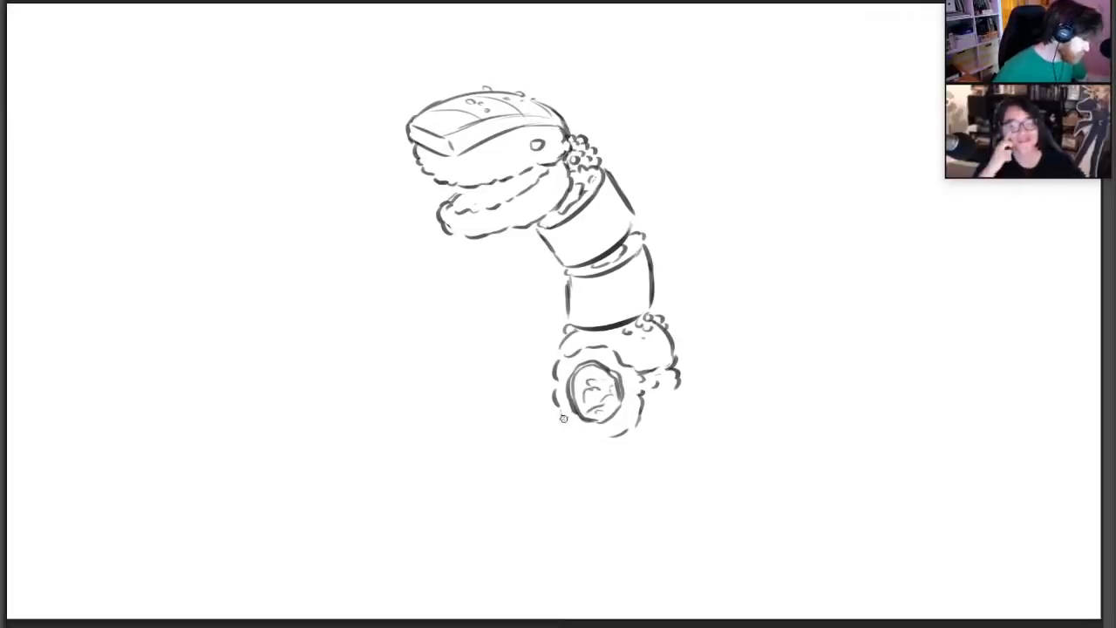
left_click_drag(562, 417, 574, 431)
mouse_move(653, 428)
left_mouse_down()
mouse_move(678, 384)
mouse_move(678, 414)
left_mouse_up()
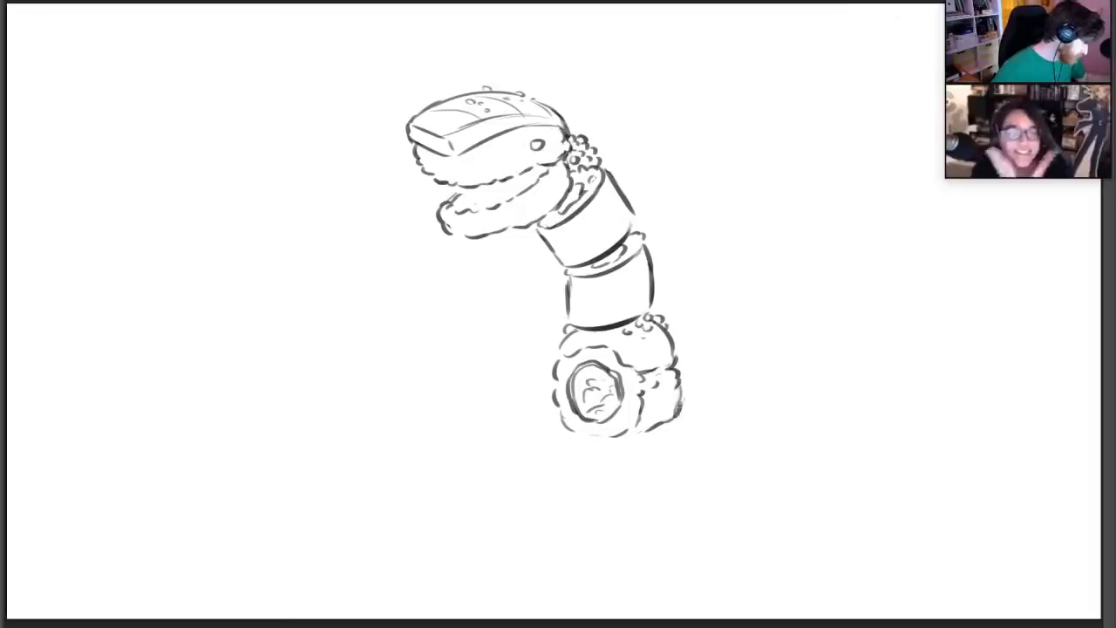
Shade the two neck rolls with diagonal hatching and darken the inner corner of the mouth
mouse_move(635, 261)
left_mouse_down()
mouse_move(620, 294)
mouse_move(631, 309)
left_mouse_up()
mouse_move(575, 218)
left_mouse_down()
mouse_move(604, 205)
mouse_move(610, 229)
mouse_move(618, 224)
left_mouse_up()
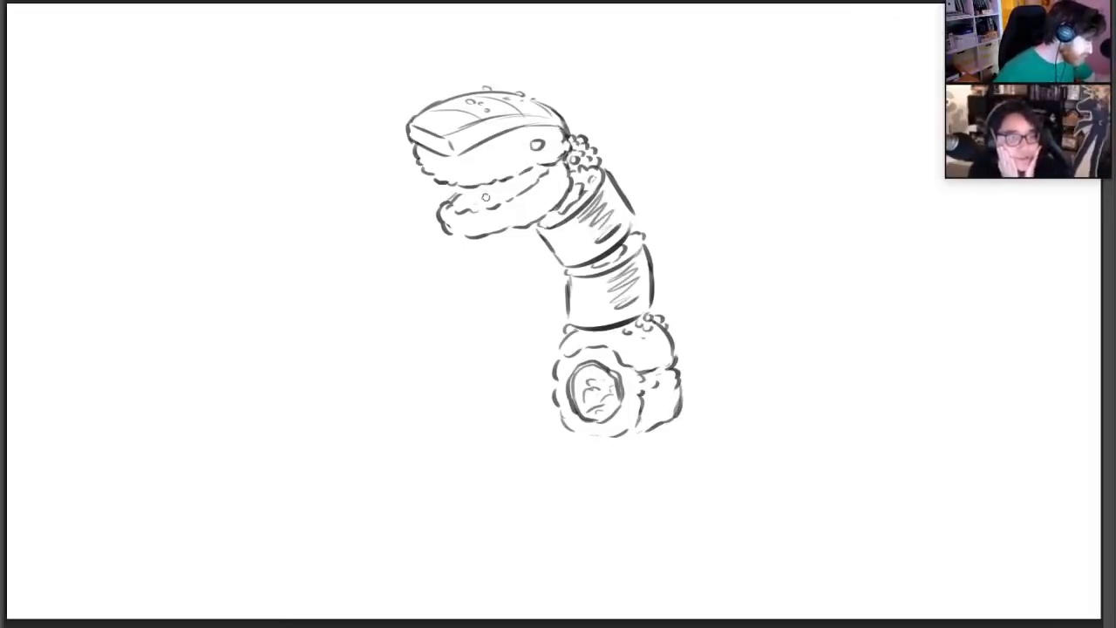
left_click_drag(520, 177, 551, 160)
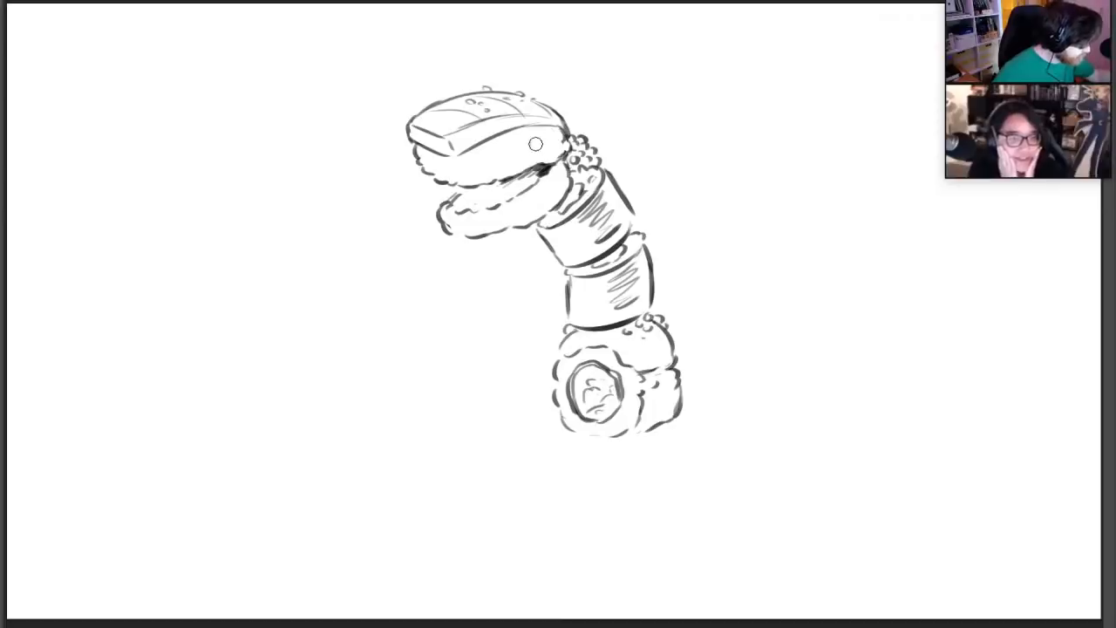
Draw a round eye on the side of the nigiri head and light curved detail lines on its topping
left_click_drag(521, 131, 536, 142)
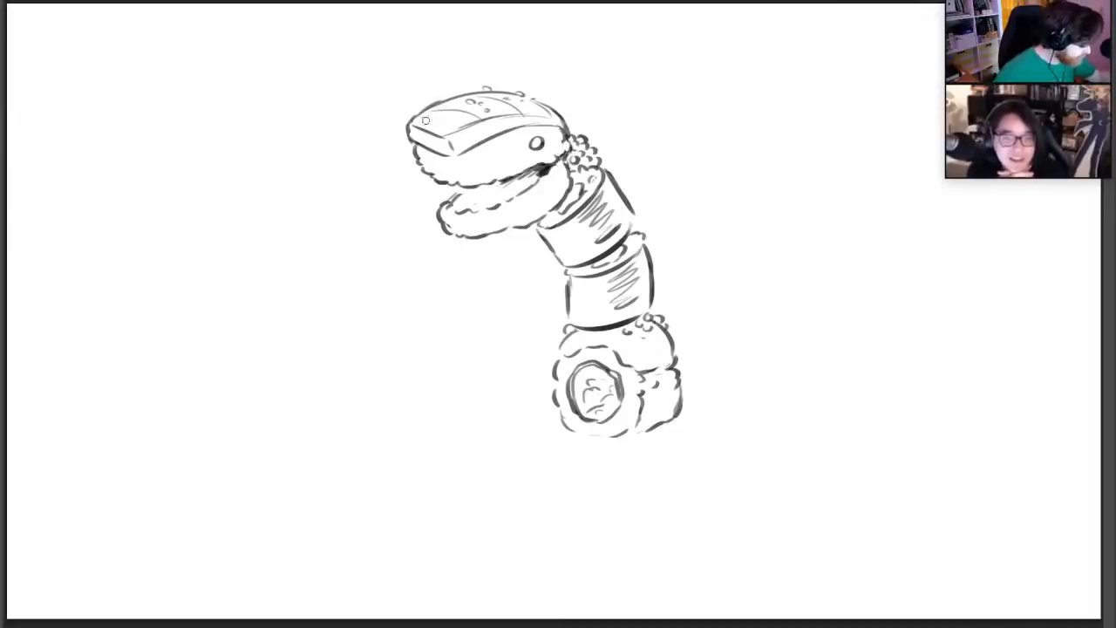
mouse_move(425, 120)
left_mouse_down()
mouse_move(455, 110)
mouse_move(447, 120)
left_mouse_up()
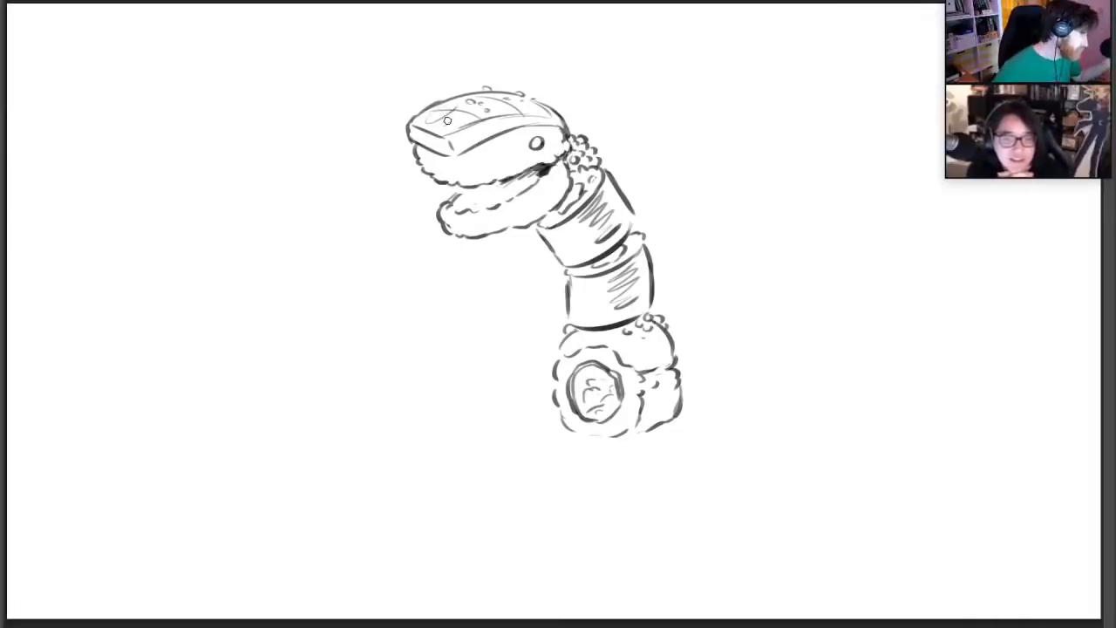
Add a second roll segment behind the front roll, with a curved topping, roe balls and a bumpy lower edge
left_click_drag(673, 321, 726, 340)
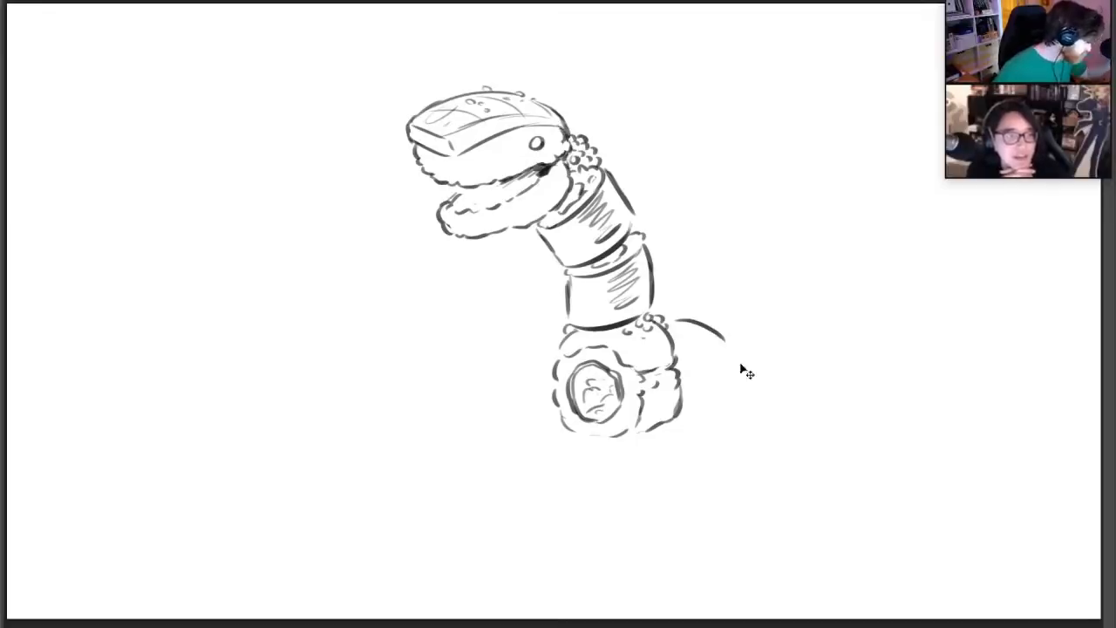
key("ctrl+z")
mouse_move(666, 314)
left_mouse_down()
mouse_move(719, 342)
mouse_move(712, 366)
mouse_move(721, 352)
mouse_move(674, 309)
left_mouse_up()
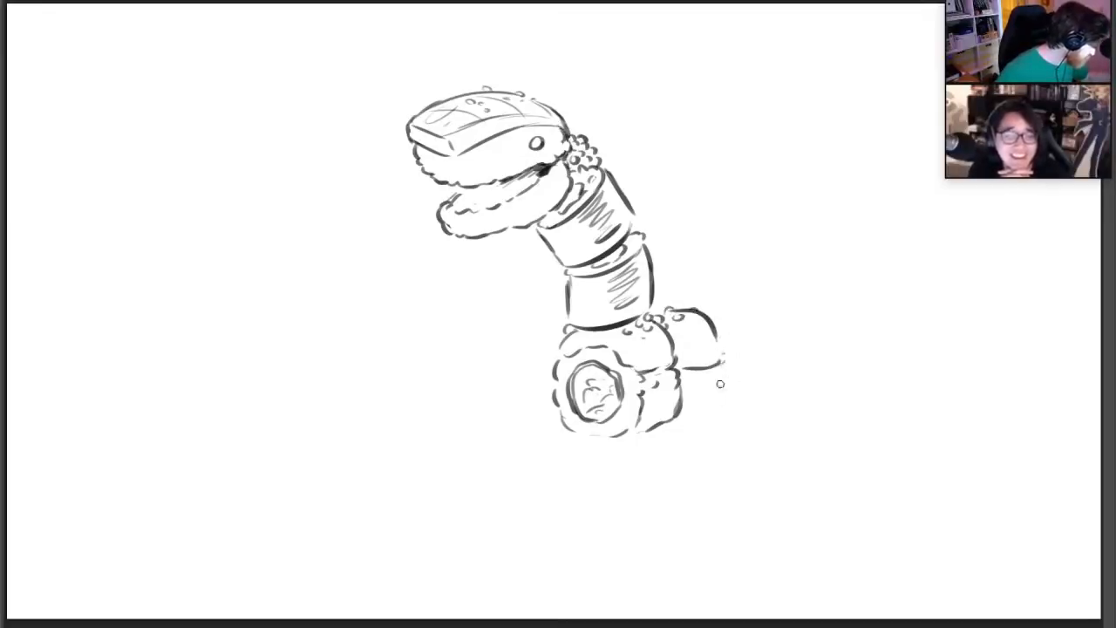
left_click_drag(669, 422, 737, 397)
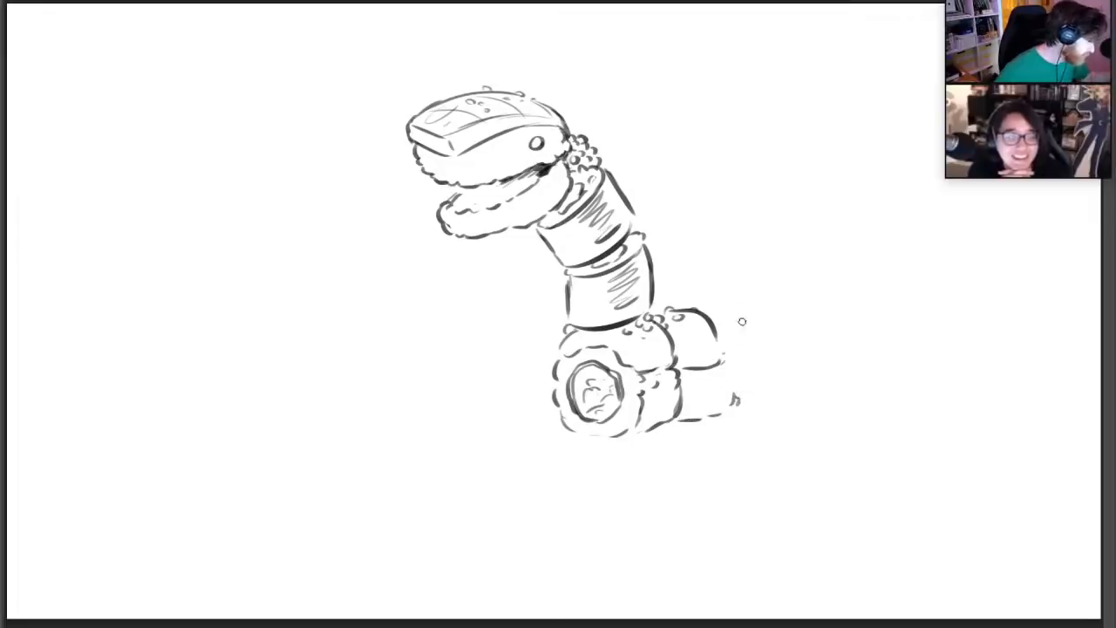
left_click_drag(722, 340, 729, 359)
Draw a third rounded topping behind the second, close the second roll's rice side and reinforce the front roll's underside
left_click_drag(717, 315, 787, 331)
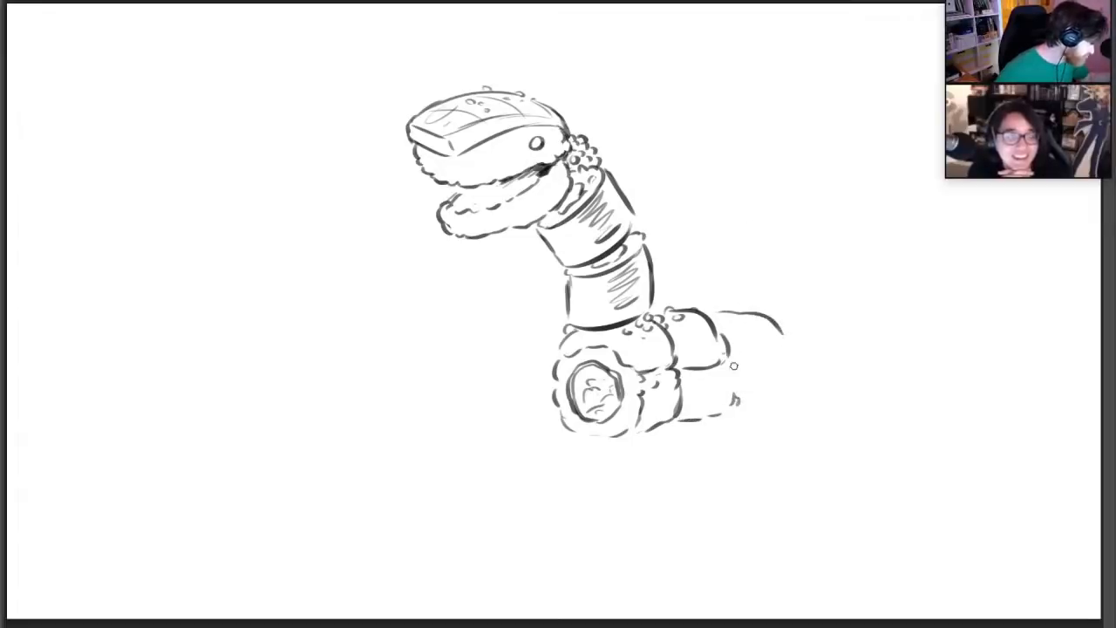
left_click_drag(731, 366, 767, 363)
left_click_drag(719, 310, 784, 337)
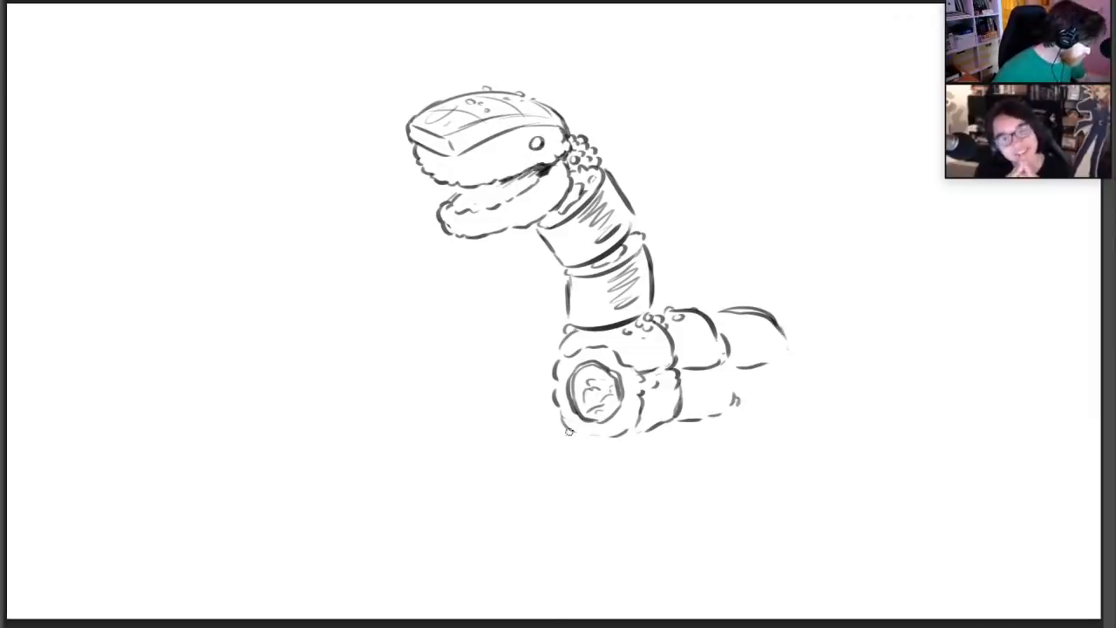
mouse_move(568, 432)
left_mouse_down()
mouse_move(645, 436)
mouse_move(681, 413)
mouse_move(738, 416)
mouse_move(741, 406)
left_mouse_up()
left_click_drag(730, 357, 739, 397)
mouse_move(737, 310)
left_mouse_down()
mouse_move(715, 312)
mouse_move(784, 331)
left_mouse_up()
left_click_drag(554, 400, 585, 428)
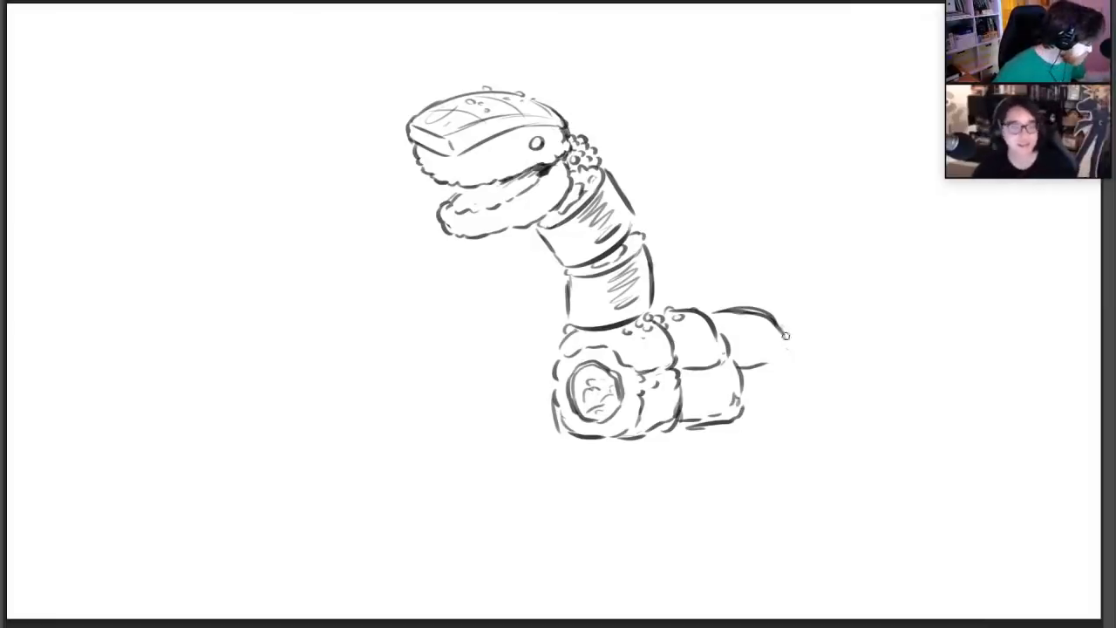
left_click_drag(786, 355, 781, 330)
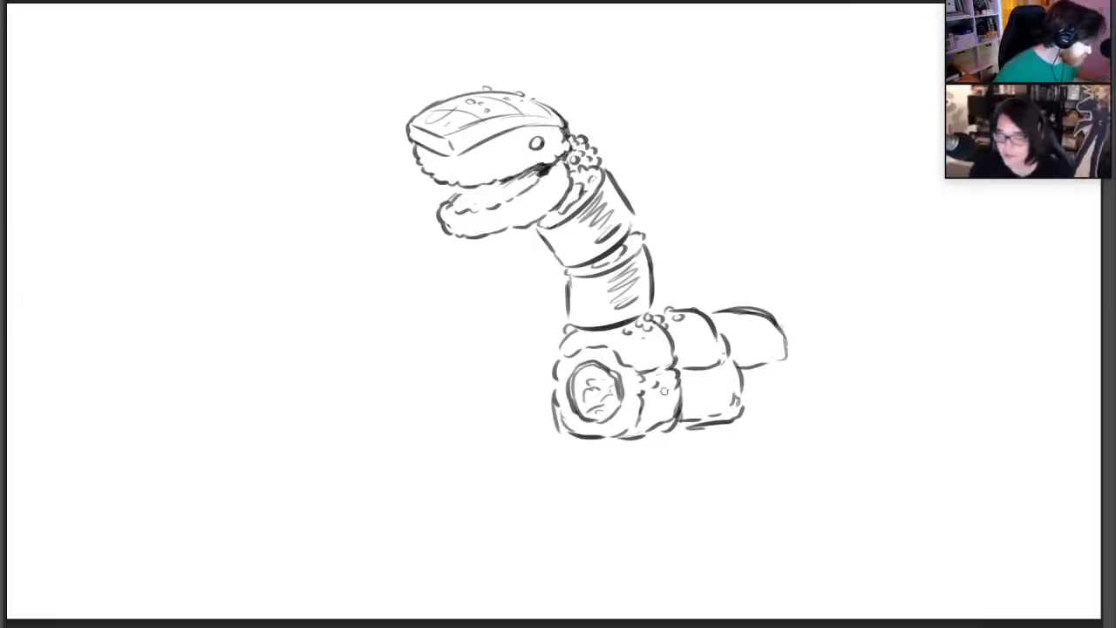
mouse_move(567, 437)
left_mouse_down()
mouse_move(582, 471)
mouse_move(631, 470)
mouse_move(705, 456)
mouse_move(698, 430)
left_mouse_up()
mouse_move(564, 477)
left_mouse_down()
mouse_move(566, 492)
mouse_move(624, 514)
mouse_move(681, 506)
mouse_move(710, 476)
mouse_move(677, 456)
mouse_move(558, 473)
mouse_move(577, 506)
left_mouse_up()
left_click_drag(678, 500, 720, 494)
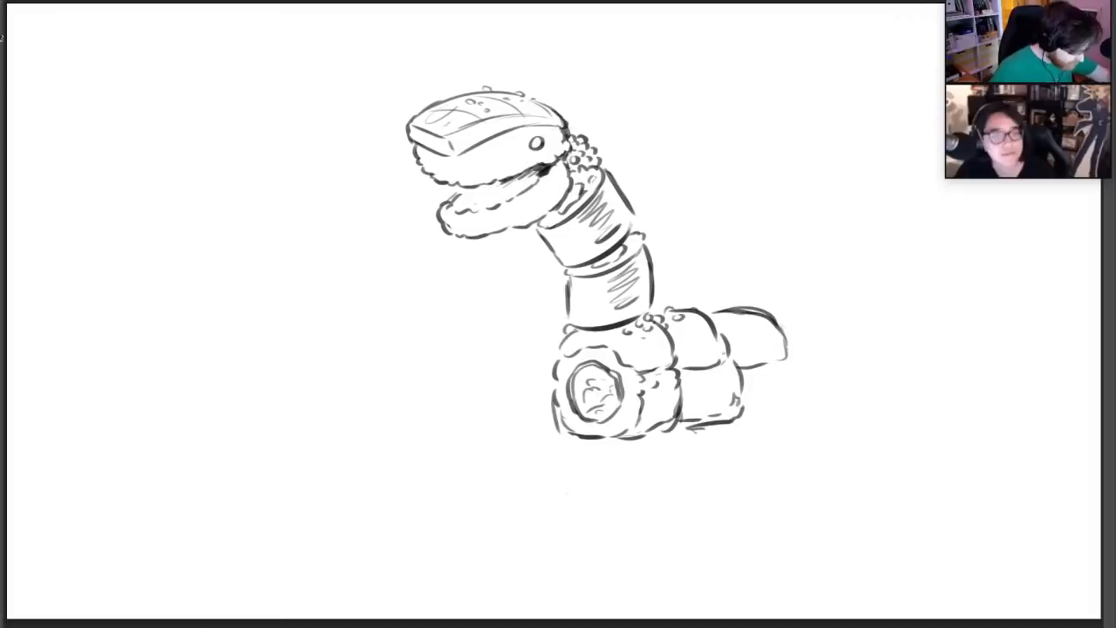
Lasso the roll body below the neck, enlarge it slightly and reposition it under the neck
mouse_move(565, 331)
left_mouse_down()
mouse_move(543, 463)
mouse_move(829, 324)
mouse_move(653, 318)
mouse_move(565, 331)
left_mouse_up()
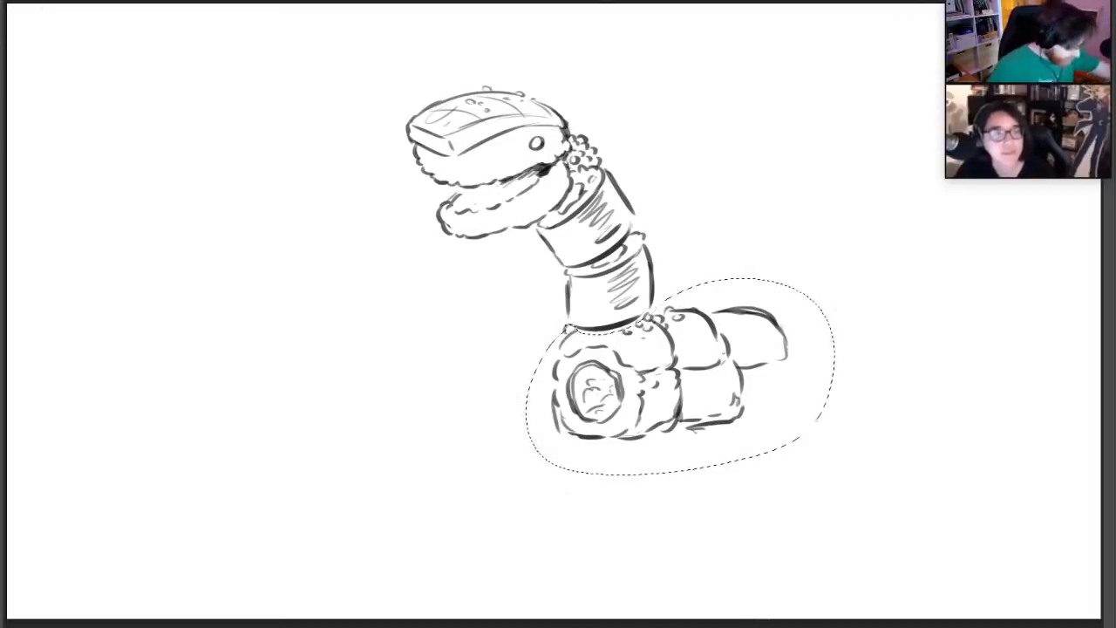
key("ctrl+t")
left_click_drag(523, 473, 486, 497)
left_click_drag(665, 424, 681, 427)
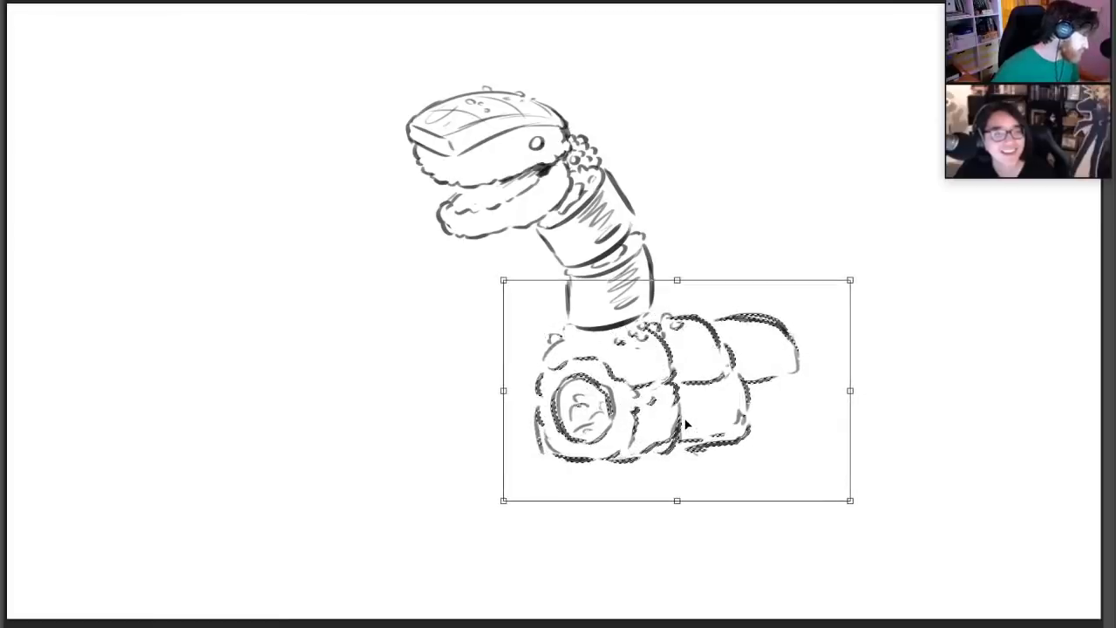
key("Return")
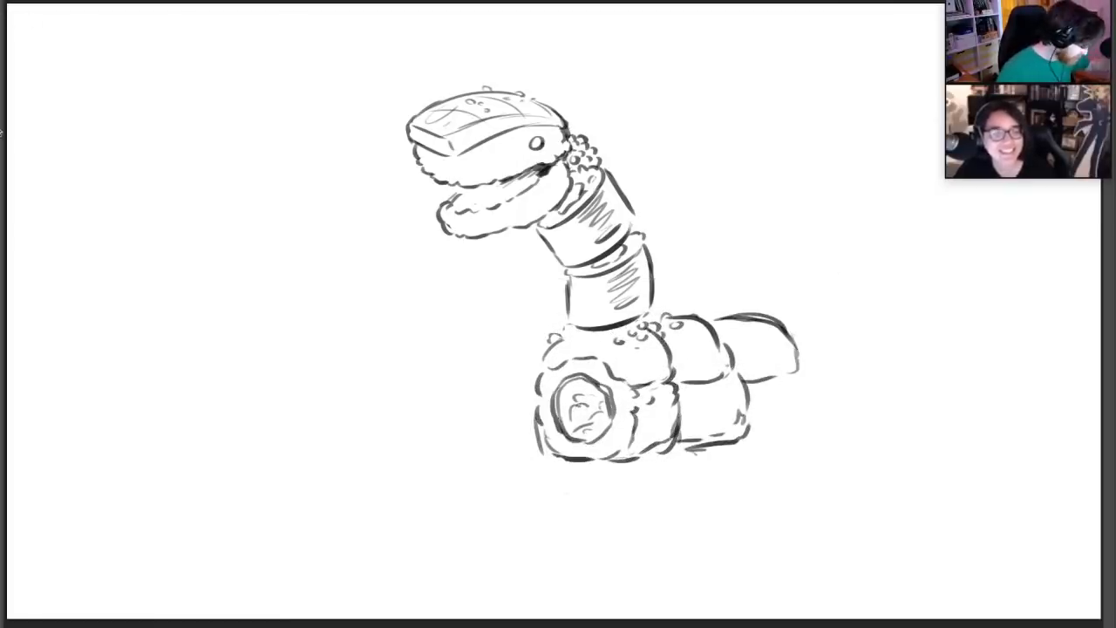
Erase the body's lower outline and redraw it deeper, giving all three roll segments full bumpy rice sides
mouse_move(552, 442)
left_mouse_down()
mouse_move(594, 461)
mouse_move(620, 435)
left_mouse_up()
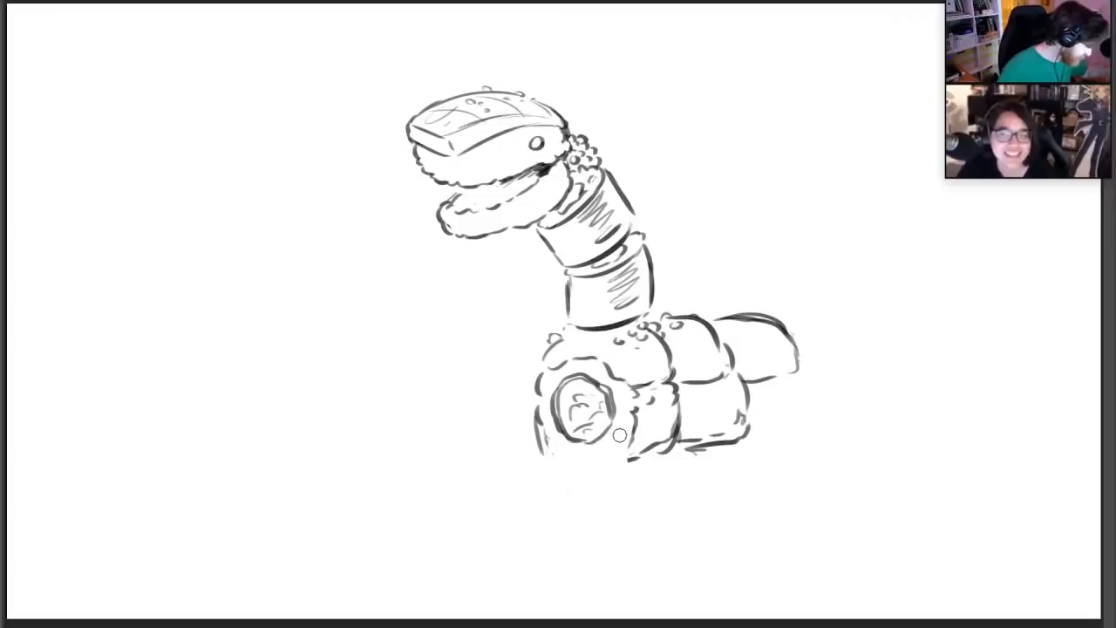
key("b")
mouse_move(542, 457)
left_mouse_down()
mouse_move(604, 471)
mouse_move(668, 454)
mouse_move(660, 438)
mouse_move(742, 430)
mouse_move(690, 461)
mouse_move(742, 439)
mouse_move(737, 416)
left_mouse_up()
key("e")
key("b")
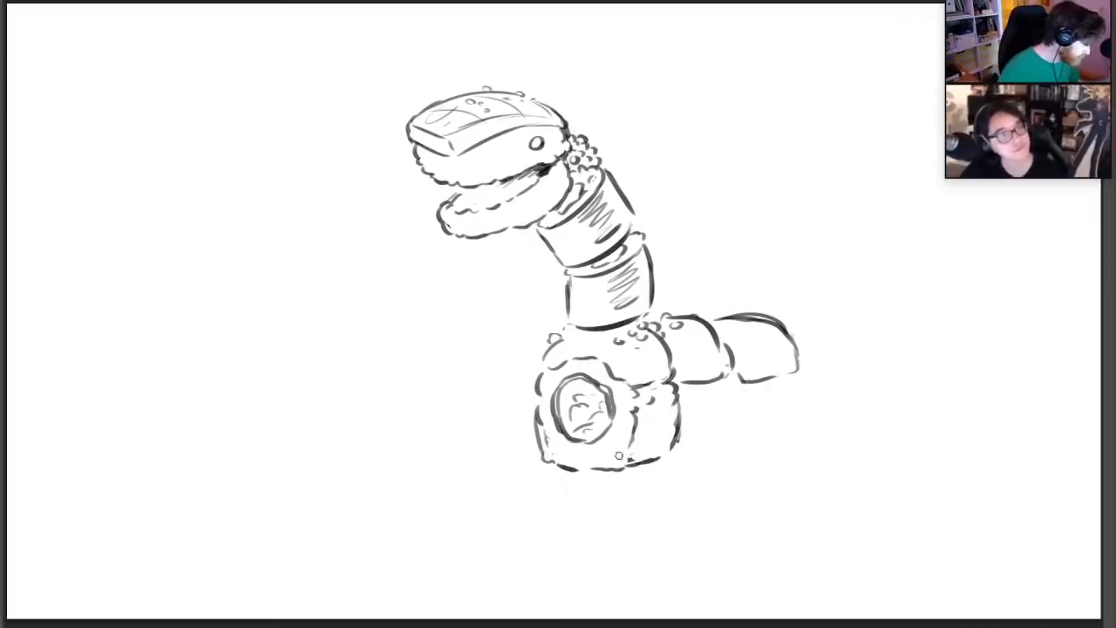
mouse_move(630, 463)
left_mouse_down()
mouse_move(706, 458)
mouse_move(739, 412)
mouse_move(686, 417)
mouse_move(689, 448)
mouse_move(706, 422)
mouse_move(790, 422)
left_mouse_up()
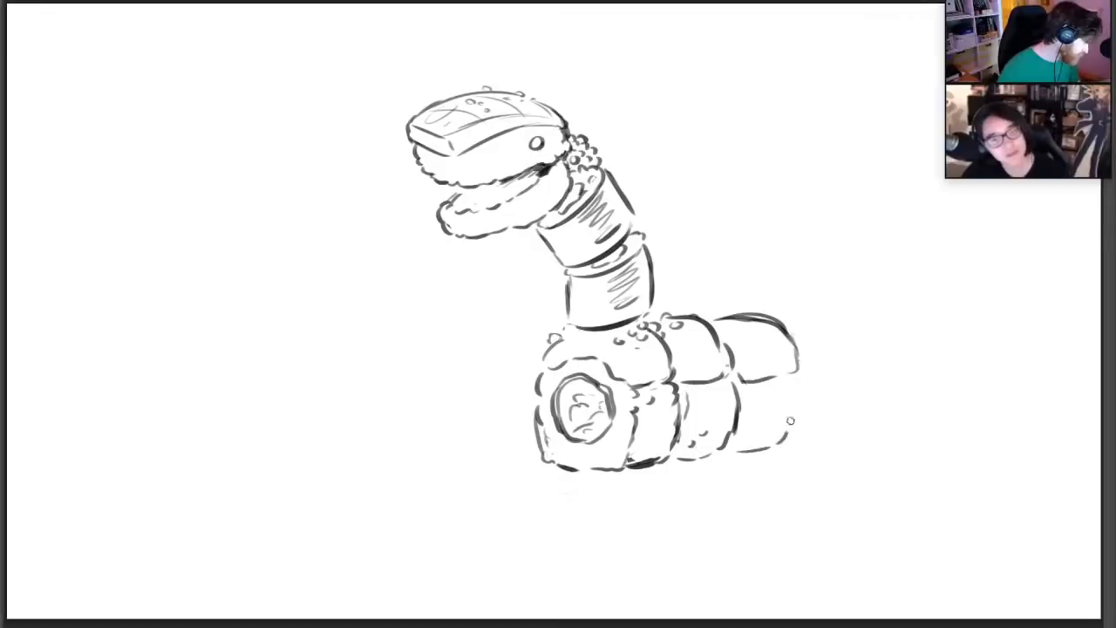
left_click_drag(795, 378, 796, 429)
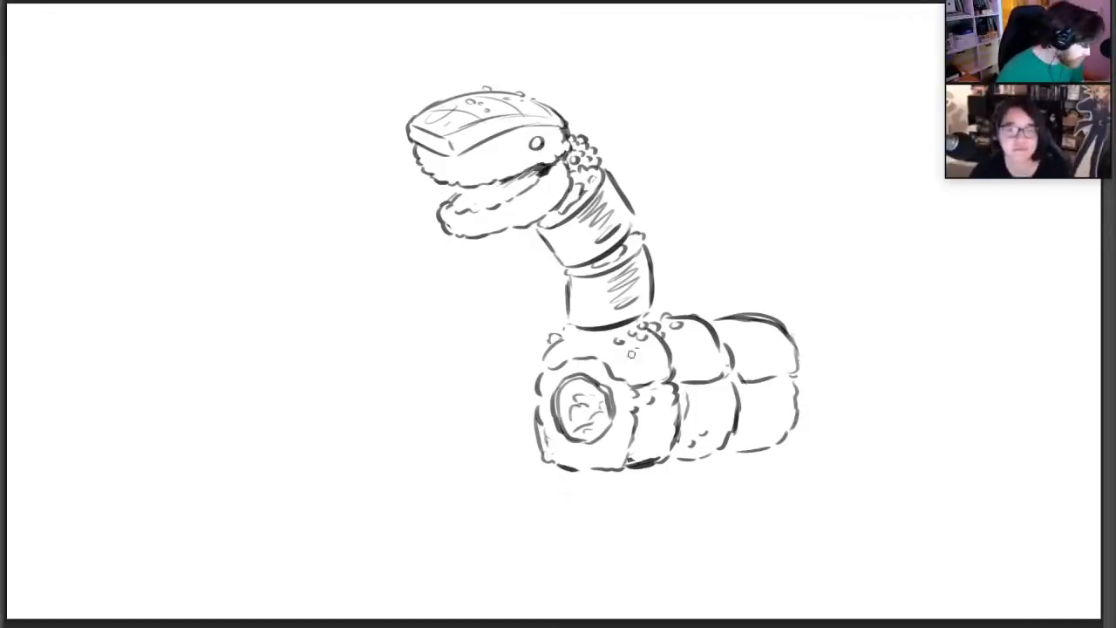
Draw curved contour lines across the front roll's topping, undoing the strokes that miss
mouse_move(669, 348)
left_mouse_down()
mouse_move(602, 358)
mouse_move(670, 362)
left_mouse_up()
key("ctrl+z")
key("ctrl+z")
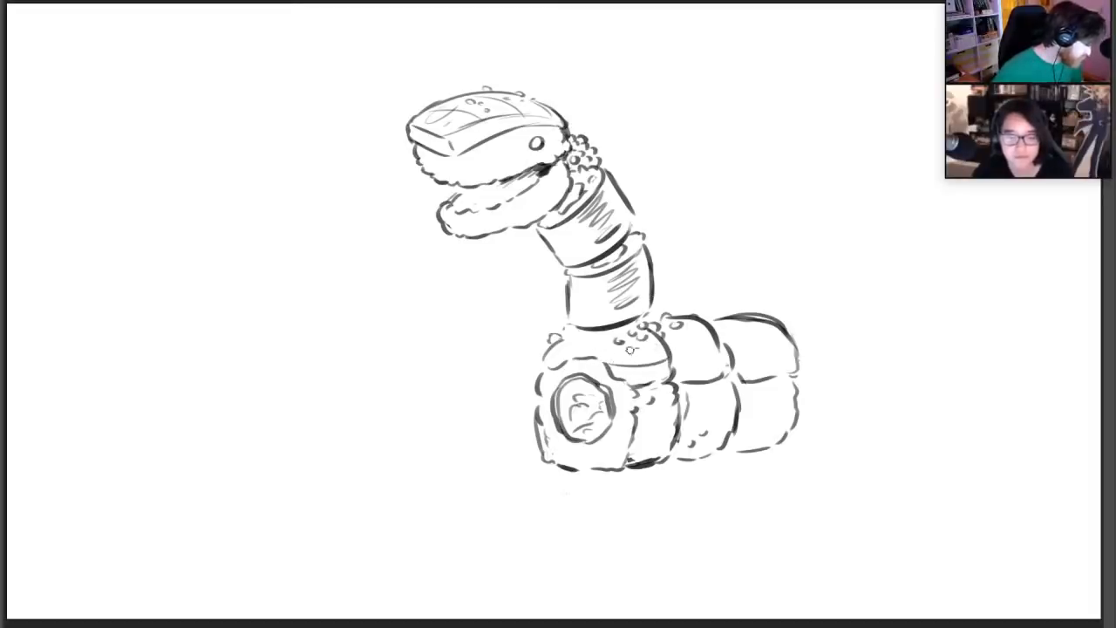
mouse_move(590, 356)
left_mouse_down()
mouse_move(636, 332)
mouse_move(648, 349)
mouse_move(613, 337)
left_mouse_up()
key("ctrl+z")
key("ctrl+z")
left_click_drag(554, 364, 581, 339)
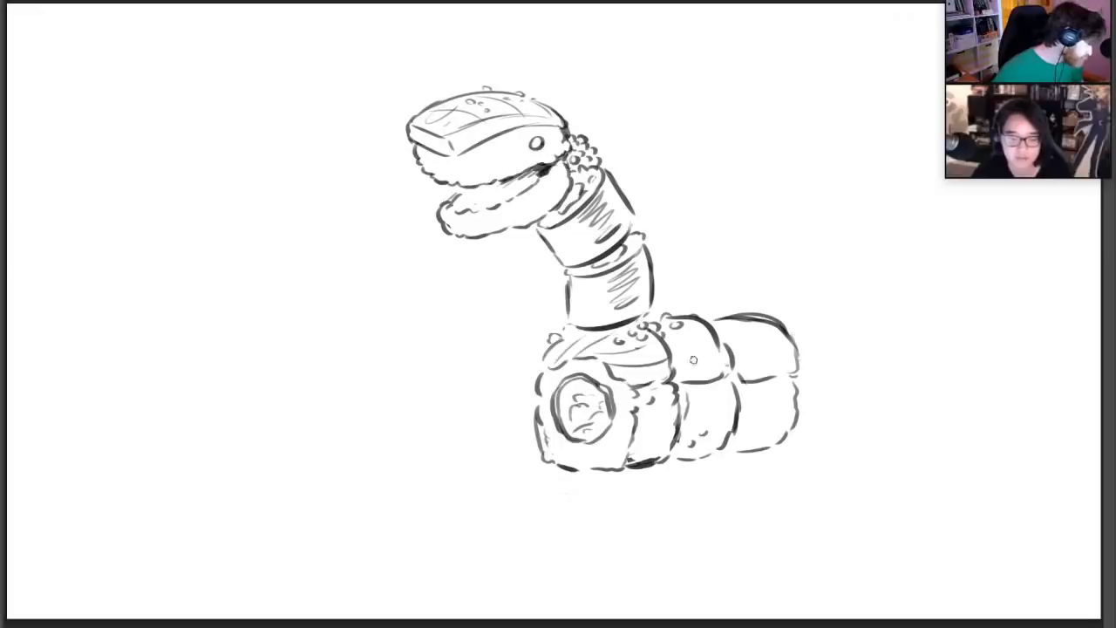
Add contour lines to the second and third toppings and small roe balls along the back
mouse_move(674, 364)
left_mouse_down()
mouse_move(715, 351)
mouse_move(703, 333)
mouse_move(751, 329)
left_mouse_up()
mouse_move(734, 352)
left_mouse_down()
mouse_move(771, 344)
mouse_move(776, 364)
left_mouse_up()
left_click_drag(714, 314, 741, 312)
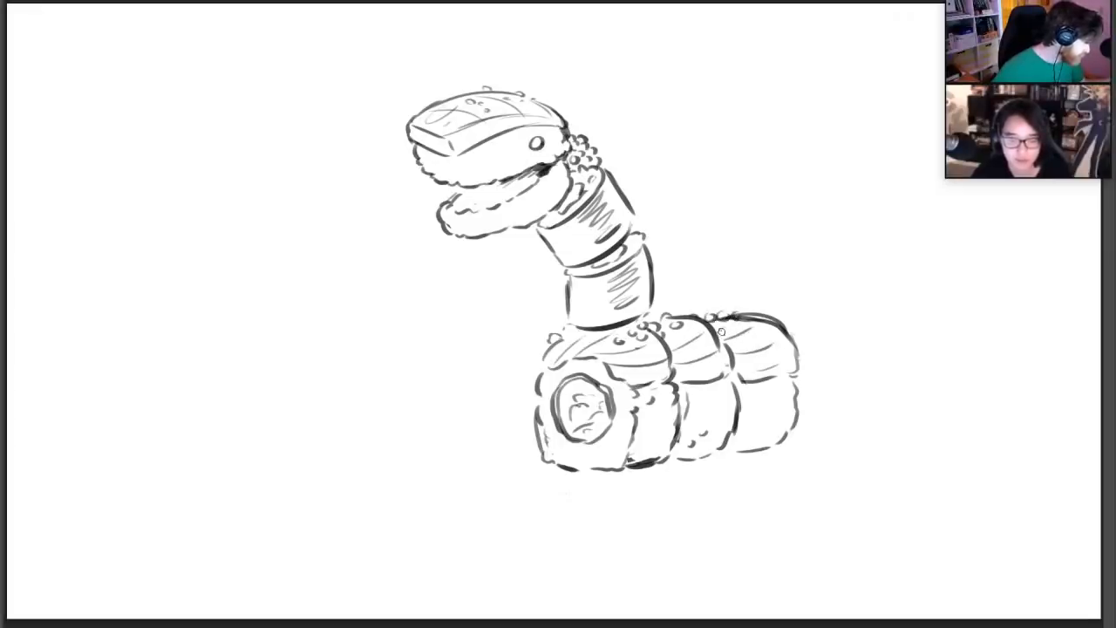
left_click_drag(661, 310, 664, 324)
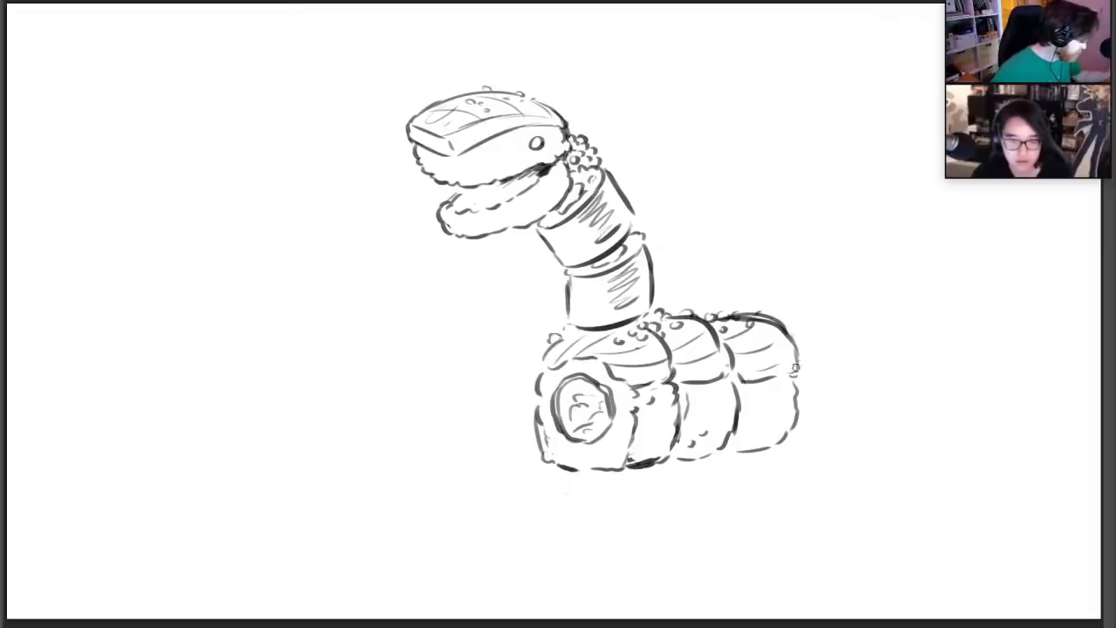
left_click_drag(801, 339, 924, 377)
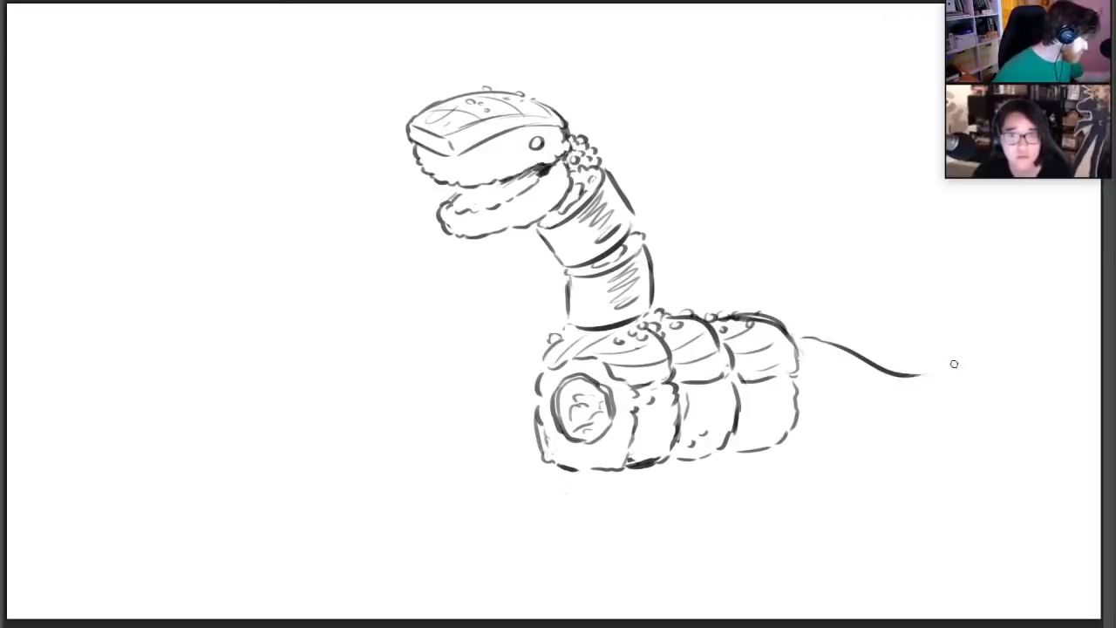
key("ctrl+z")
left_click_drag(849, 343, 935, 310)
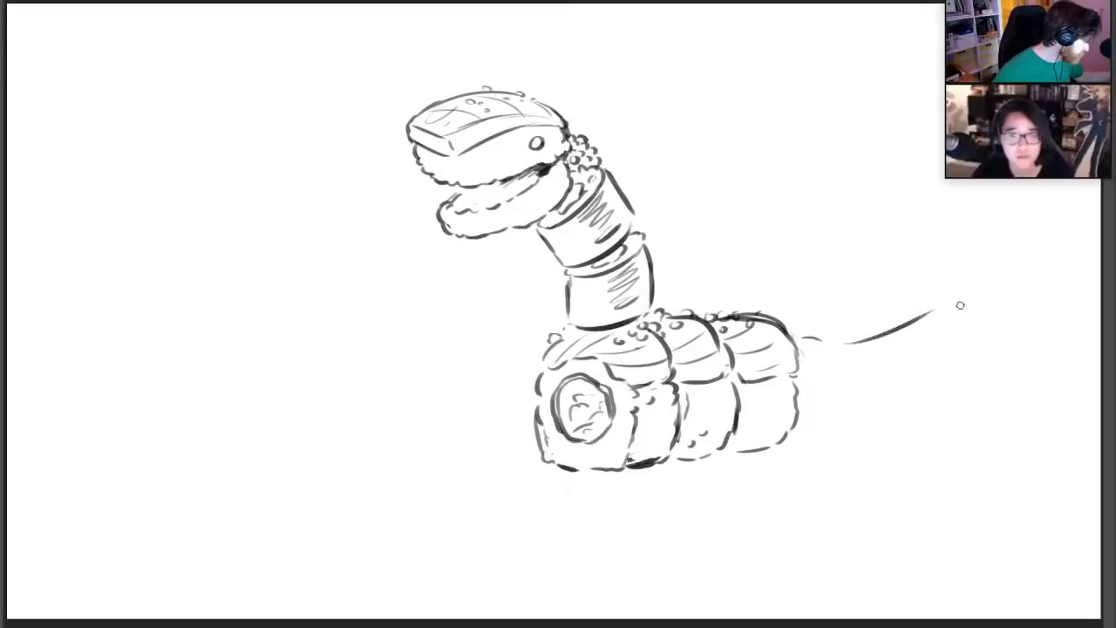
key("ctrl+z")
Draw an upward-curving tail with bumpy edges behind the body, ending in a forked shrimp-tail fin
mouse_move(825, 340)
left_mouse_down()
mouse_move(922, 279)
mouse_move(901, 379)
mouse_move(916, 379)
mouse_move(942, 350)
mouse_move(948, 283)
mouse_move(869, 328)
mouse_move(920, 279)
left_mouse_up()
key("ctrl+z")
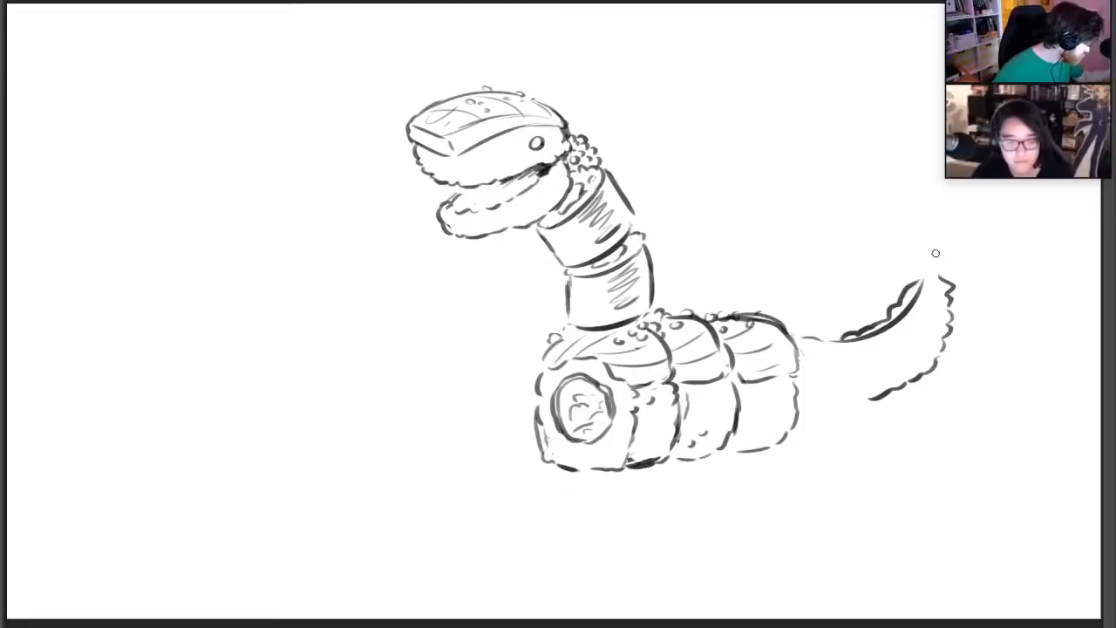
key("e")
mouse_move(851, 345)
left_mouse_down()
mouse_move(887, 337)
mouse_move(923, 284)
mouse_move(895, 218)
mouse_move(946, 237)
mouse_move(986, 232)
left_mouse_up()
key("b")
mouse_move(903, 240)
left_mouse_down()
mouse_move(894, 222)
mouse_move(913, 222)
left_mouse_up()
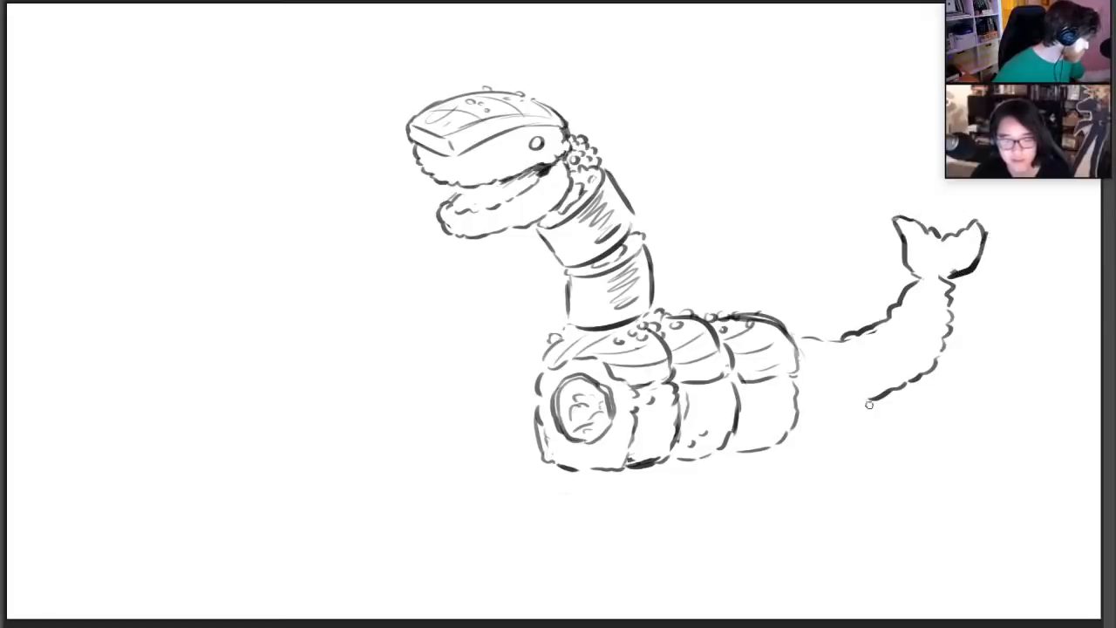
Join the tail to the body with a fourth roll segment, its topping lined and roe balls along the seam
left_click_drag(869, 404, 845, 423)
mouse_move(785, 322)
left_mouse_down()
mouse_move(830, 332)
mouse_move(843, 348)
left_mouse_up()
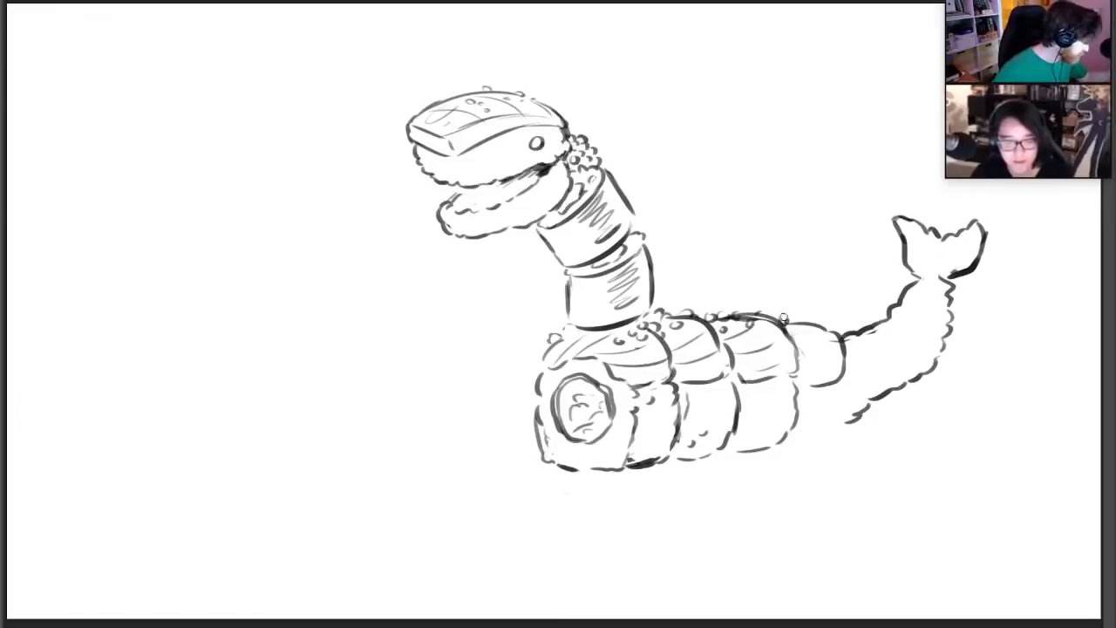
left_click_drag(792, 315, 778, 316)
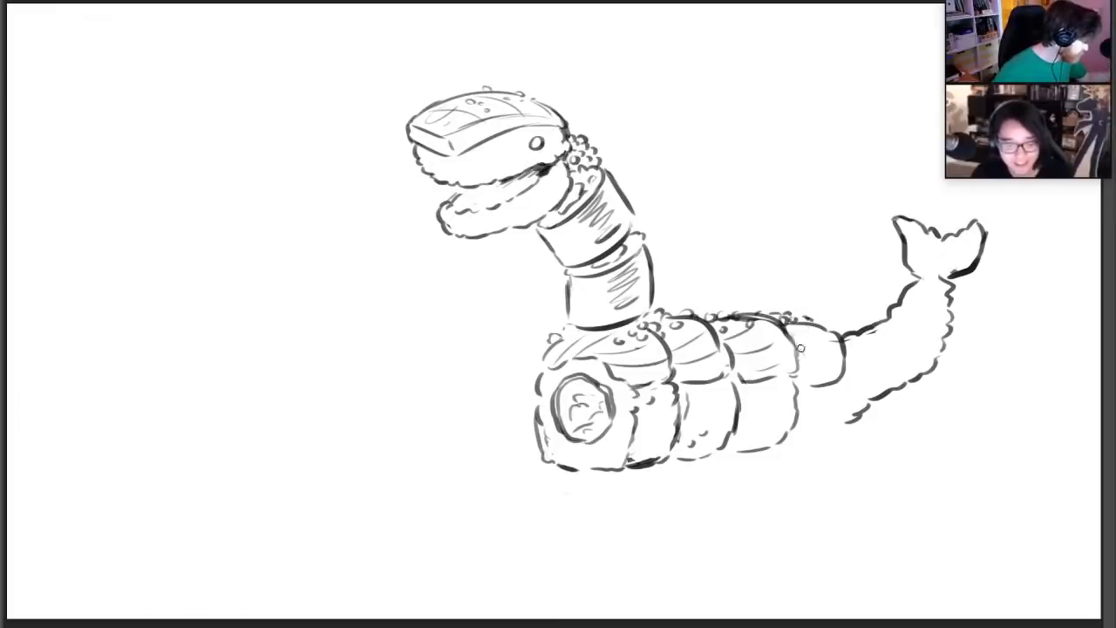
mouse_move(842, 384)
left_mouse_down()
mouse_move(843, 417)
mouse_move(809, 446)
left_mouse_up()
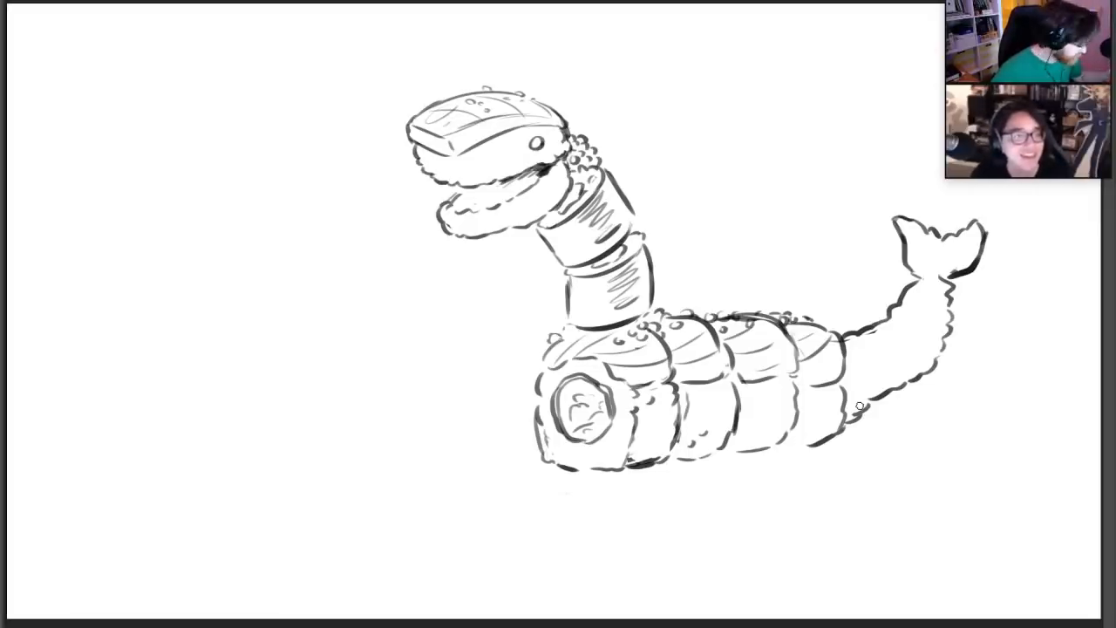
Draw the near front leg beneath the body with a dark seaweed band and a bumpy rice foot with a draped topping
mouse_move(634, 565)
left_mouse_down()
mouse_move(623, 509)
mouse_move(653, 491)
mouse_move(650, 522)
left_mouse_up()
left_click_drag(666, 455, 726, 534)
mouse_move(632, 473)
left_mouse_down()
mouse_move(621, 492)
mouse_move(640, 576)
left_mouse_up()
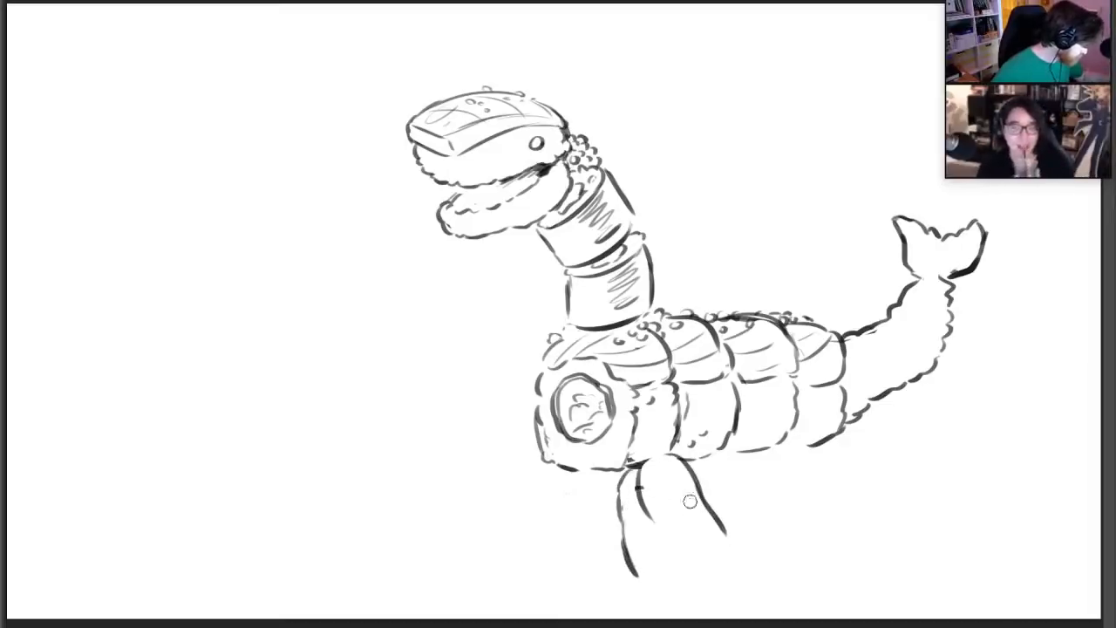
mouse_move(630, 558)
left_mouse_down()
mouse_move(706, 489)
mouse_move(668, 519)
mouse_move(675, 515)
left_mouse_up()
mouse_move(653, 534)
left_mouse_down()
mouse_move(706, 512)
mouse_move(706, 499)
mouse_move(625, 562)
left_mouse_up()
mouse_move(658, 510)
left_mouse_down()
mouse_move(627, 558)
mouse_move(697, 503)
mouse_move(667, 543)
mouse_move(677, 570)
mouse_move(741, 536)
mouse_move(681, 564)
mouse_move(672, 598)
mouse_move(735, 590)
mouse_move(747, 567)
left_mouse_up()
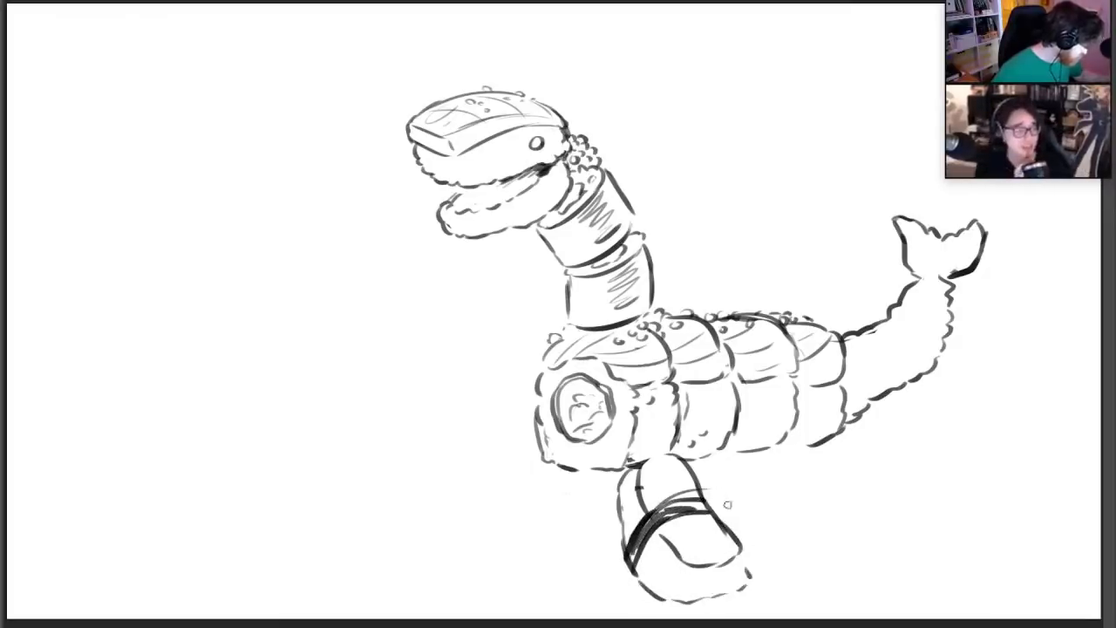
Draw the other front leg under the front roll, with a dark seaweed band and a rice foot
left_click_drag(543, 466, 505, 553)
left_click_drag(540, 454, 494, 547)
left_click_drag(509, 505, 544, 540)
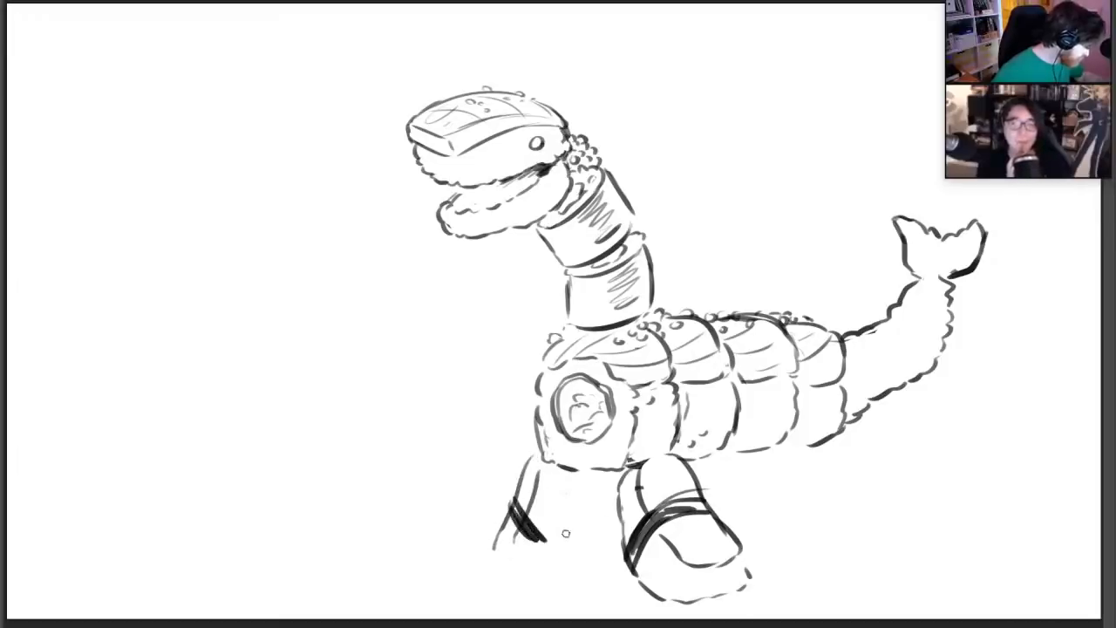
left_click_drag(573, 581, 604, 498)
left_click_drag(534, 540, 571, 554)
mouse_move(592, 548)
left_mouse_down()
mouse_move(542, 538)
mouse_move(592, 550)
left_mouse_up()
mouse_move(515, 533)
left_mouse_down()
mouse_move(493, 569)
mouse_move(558, 588)
left_mouse_up()
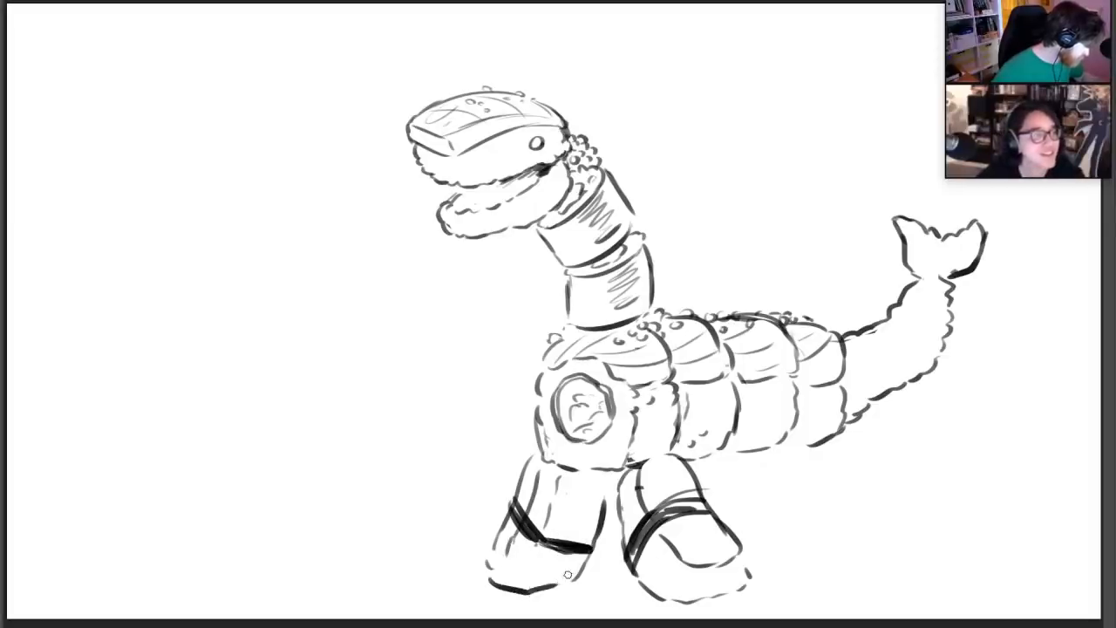
Reinforce the near front leg's top and toe edge, and sketch the curved top of a hind leg beneath the rear roll
left_click_drag(738, 558, 748, 578)
mouse_move(605, 504)
left_mouse_down()
mouse_move(601, 474)
mouse_move(605, 490)
mouse_move(646, 457)
mouse_move(685, 453)
mouse_move(695, 475)
left_mouse_up()
mouse_move(804, 472)
left_mouse_down()
mouse_move(797, 449)
mouse_move(809, 423)
mouse_move(863, 416)
left_mouse_up()
left_click_drag(867, 436, 881, 455)
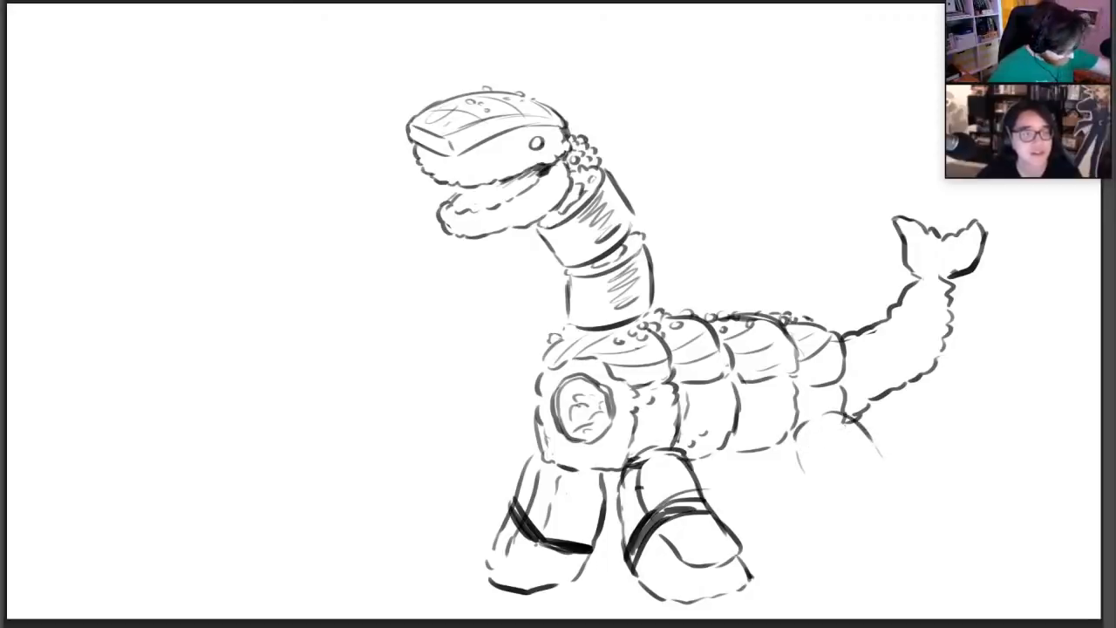
Move the whole creature drawing up and to the left on the canvas
key("ctrl+t")
mouse_move(778, 305)
left_mouse_down()
mouse_move(695, 264)
mouse_move(615, 263)
left_mouse_up()
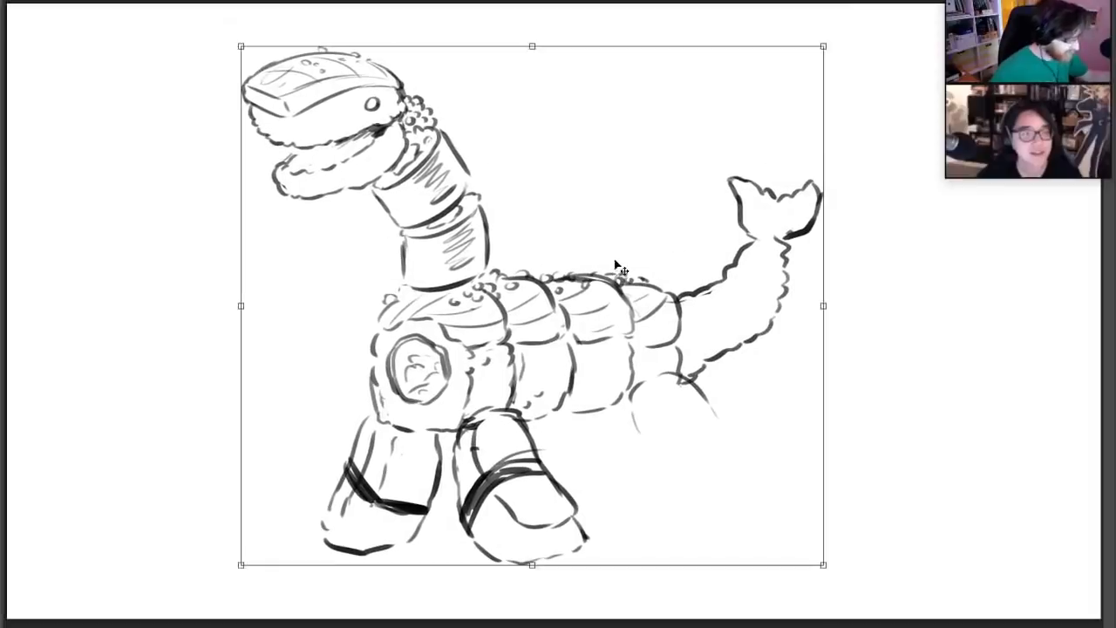
key("Return")
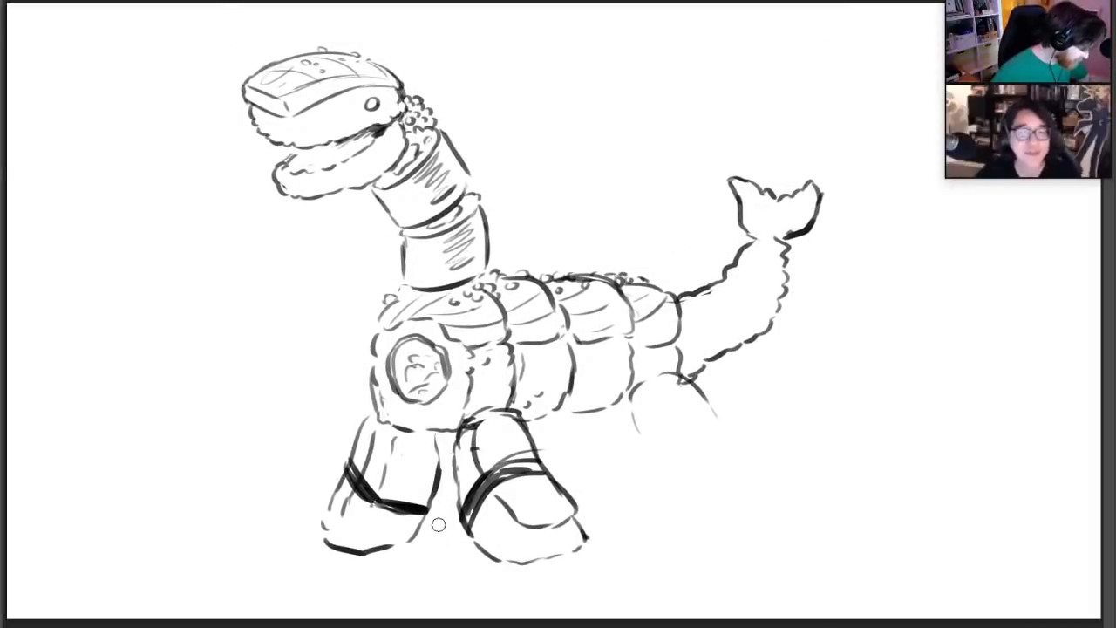
Select the far front leg and move it slightly up and to the left, closer to the front roll
mouse_move(367, 403)
left_mouse_down()
mouse_move(391, 433)
mouse_move(443, 440)
mouse_move(319, 573)
mouse_move(357, 384)
left_mouse_up()
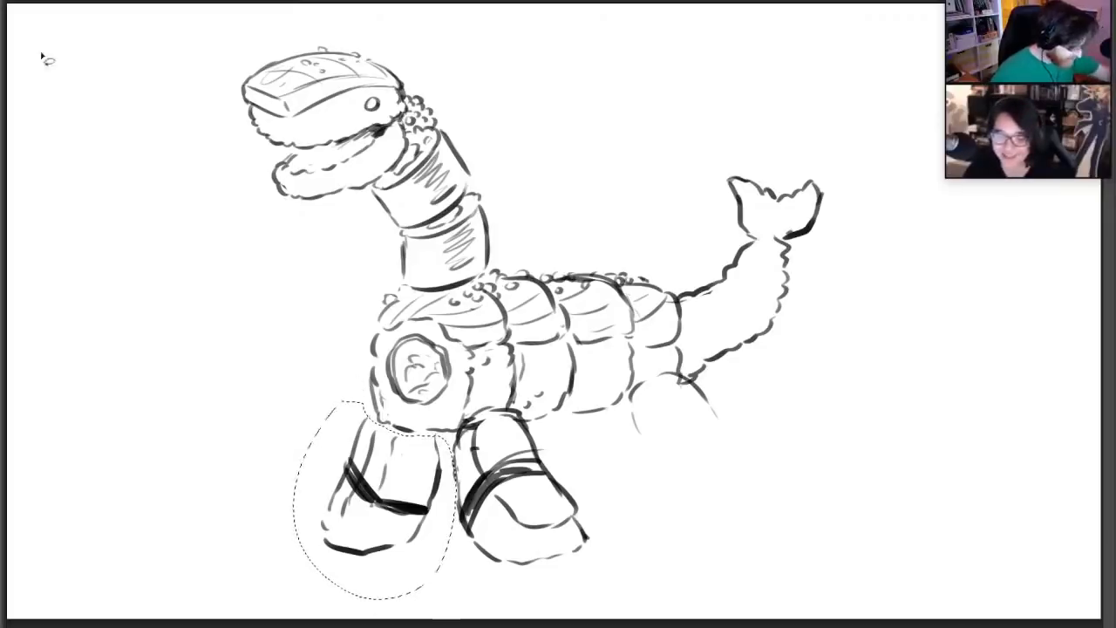
left_click(3, 4)
left_click_drag(419, 467, 408, 449)
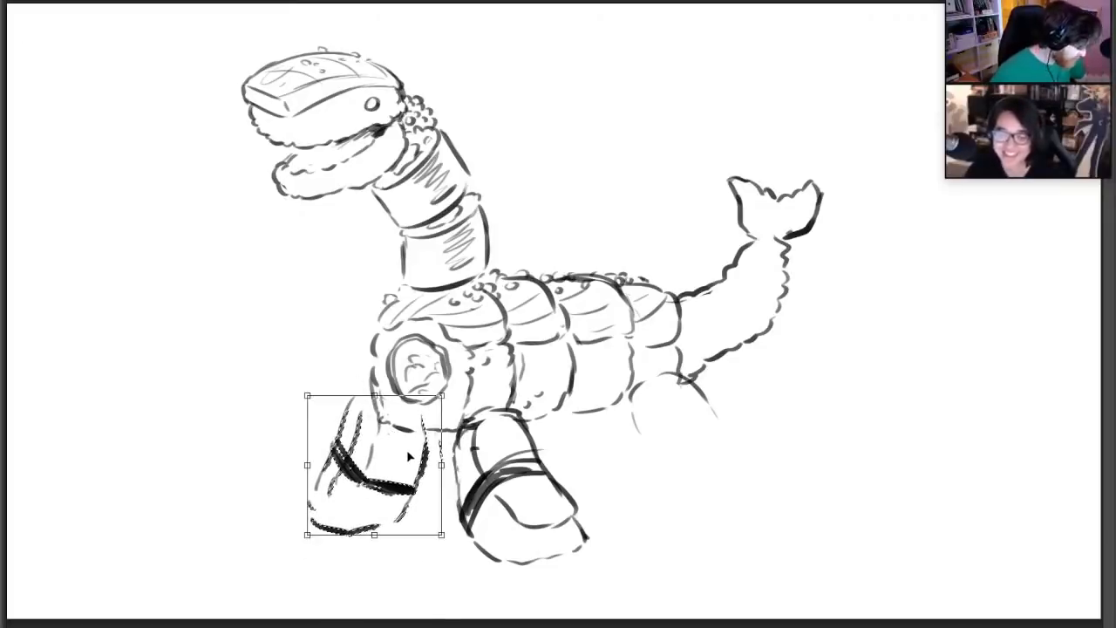
left_click(3, 24)
left_click(33, 45)
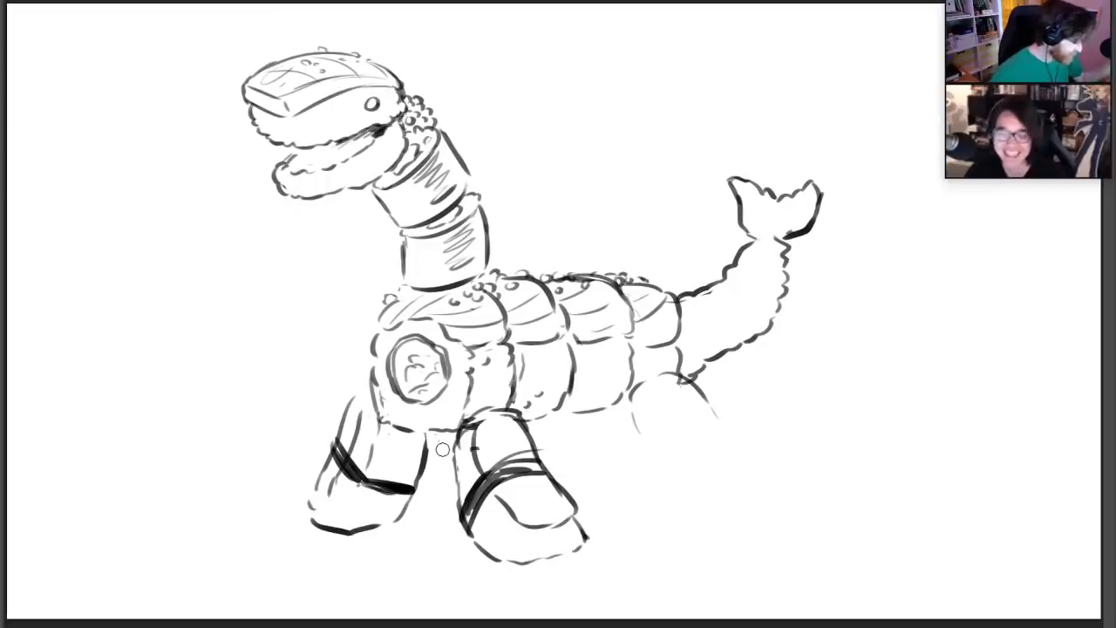
Redraw the front roll's lower edge, close the tops of the front legs, and add small rice marks to both front feet
mouse_move(379, 392)
left_mouse_down()
mouse_move(403, 423)
mouse_move(451, 434)
left_mouse_up()
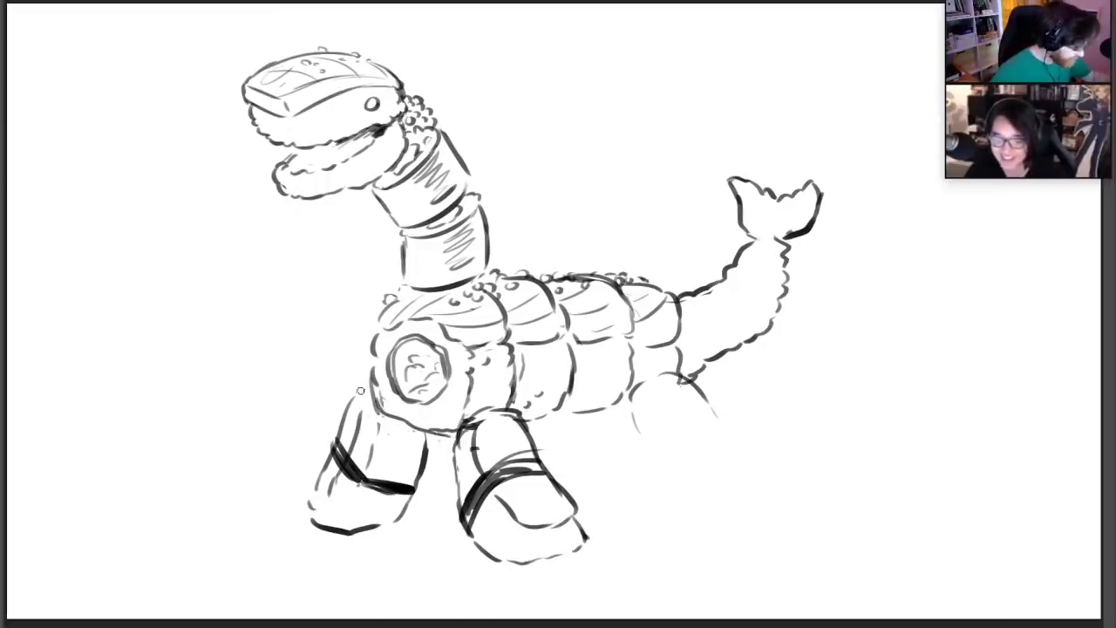
left_click_drag(360, 414, 370, 396)
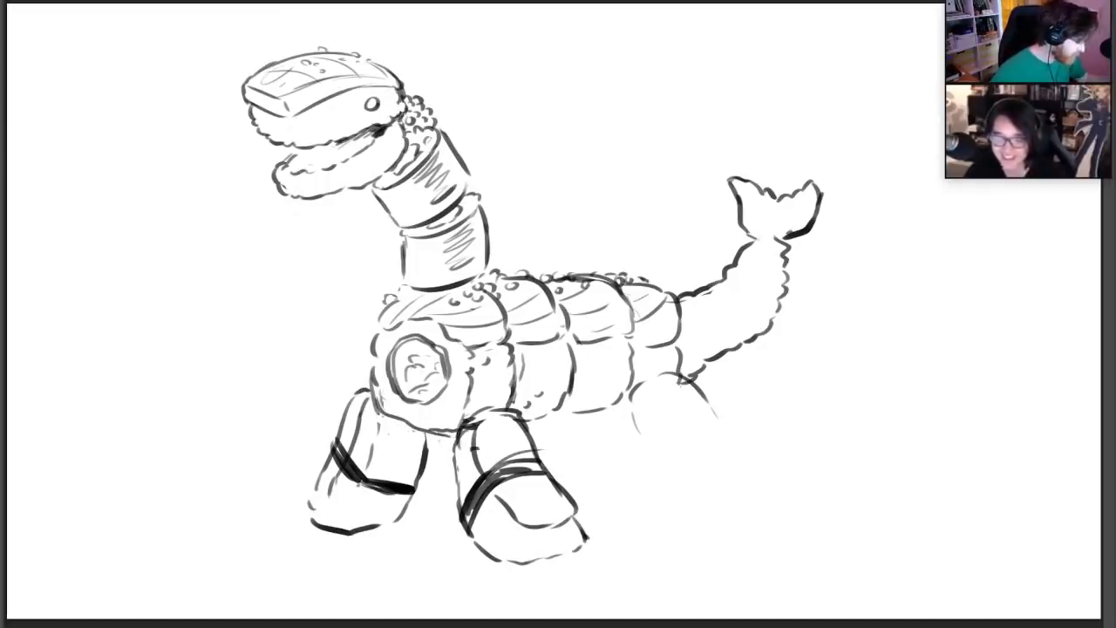
mouse_move(464, 424)
left_mouse_down()
mouse_move(459, 471)
mouse_move(459, 425)
left_mouse_up()
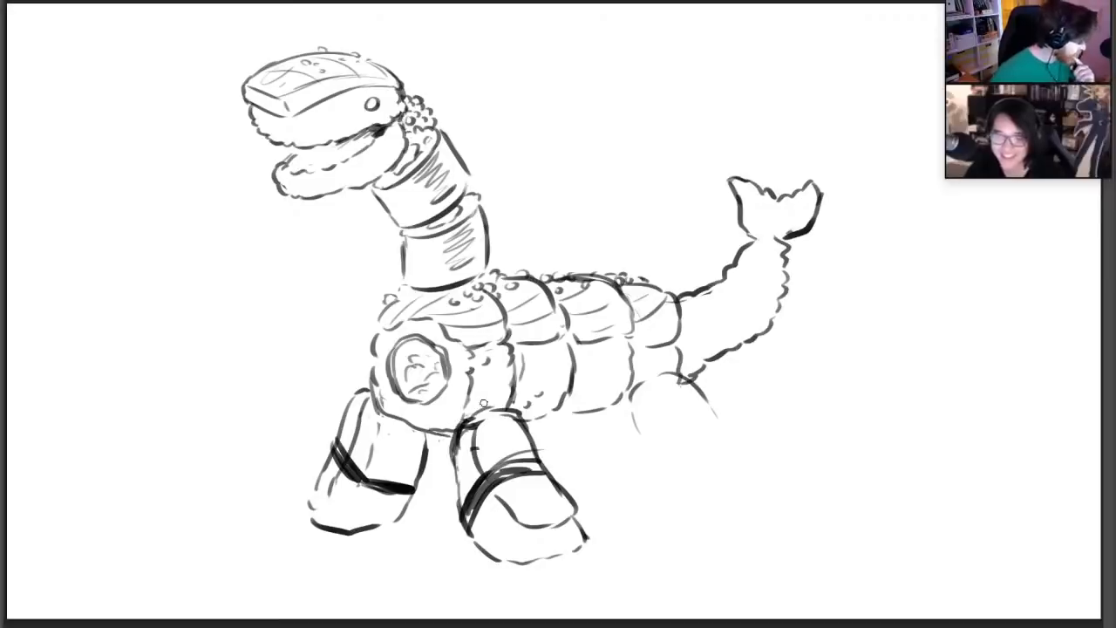
left_click_drag(571, 510, 581, 542)
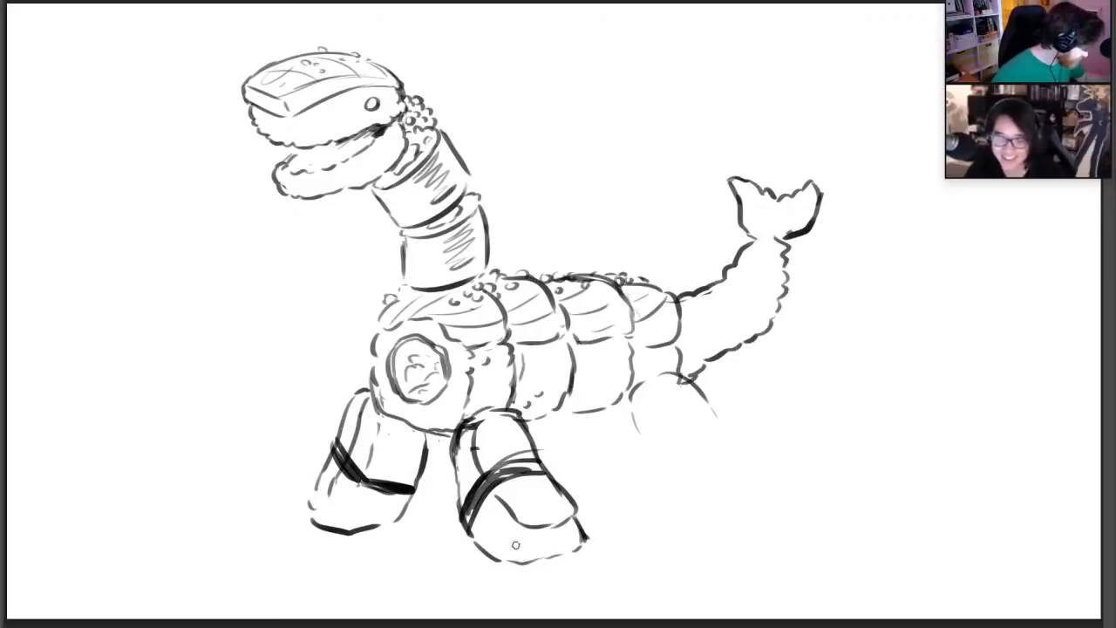
left_click_drag(347, 497, 327, 504)
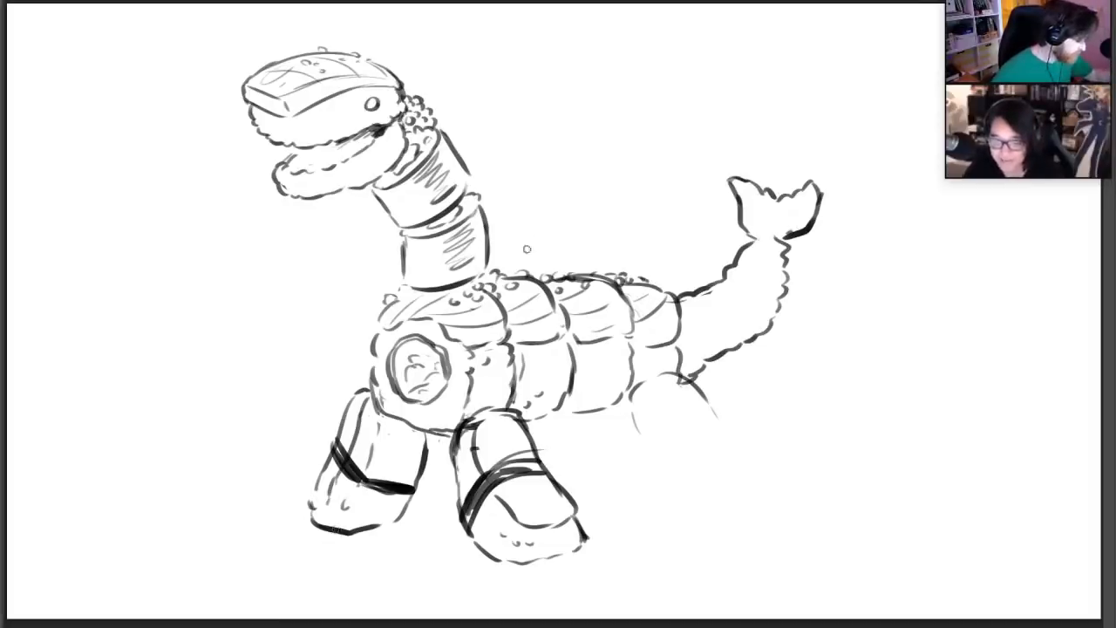
Draw spiky grass tufts rising from the middle of the back and from the rear roll near the tail
mouse_move(536, 267)
left_mouse_down()
mouse_move(528, 239)
mouse_move(548, 206)
mouse_move(558, 219)
mouse_move(587, 217)
left_mouse_up()
mouse_move(566, 255)
left_mouse_down()
mouse_move(596, 212)
mouse_move(594, 229)
left_mouse_up()
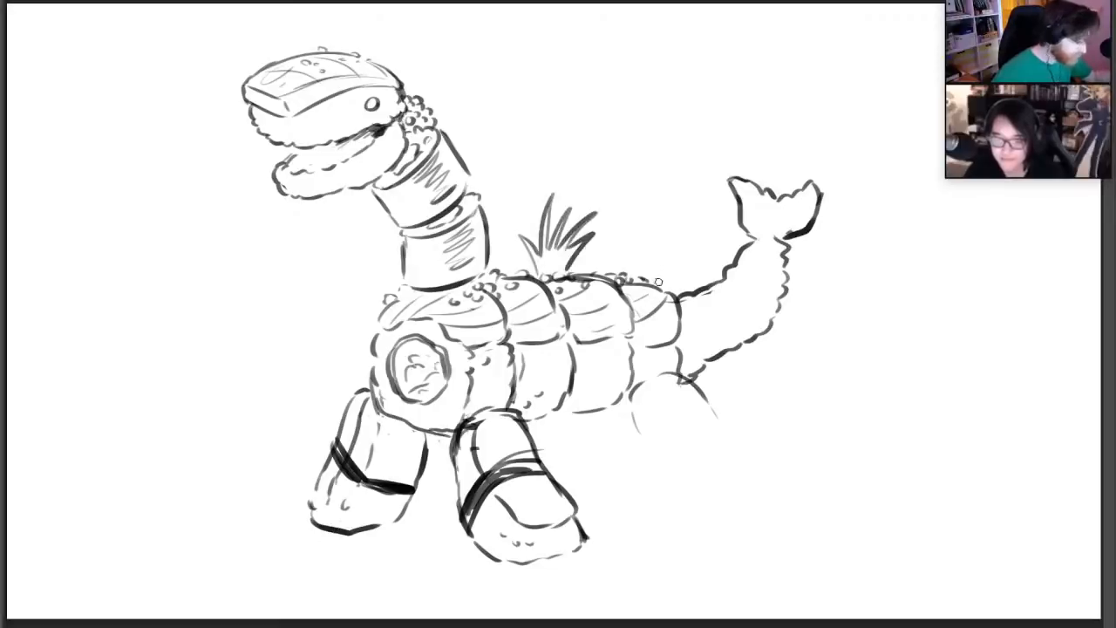
left_click_drag(663, 283, 653, 246)
left_click_drag(668, 277, 680, 234)
mouse_move(677, 278)
left_mouse_down()
mouse_move(701, 253)
mouse_move(699, 269)
left_mouse_up()
left_click_drag(685, 278, 682, 260)
Draw smaller spiky grass tufts on both sides of the neck's base
left_click_drag(384, 286, 357, 258)
left_click_drag(385, 281, 370, 237)
mouse_move(390, 261)
left_mouse_down()
mouse_move(383, 228)
mouse_move(399, 234)
left_mouse_up()
mouse_move(480, 277)
left_mouse_down()
mouse_move(490, 223)
mouse_move(508, 228)
left_mouse_up()
mouse_move(498, 267)
left_mouse_down()
mouse_move(521, 247)
mouse_move(504, 272)
left_mouse_up()
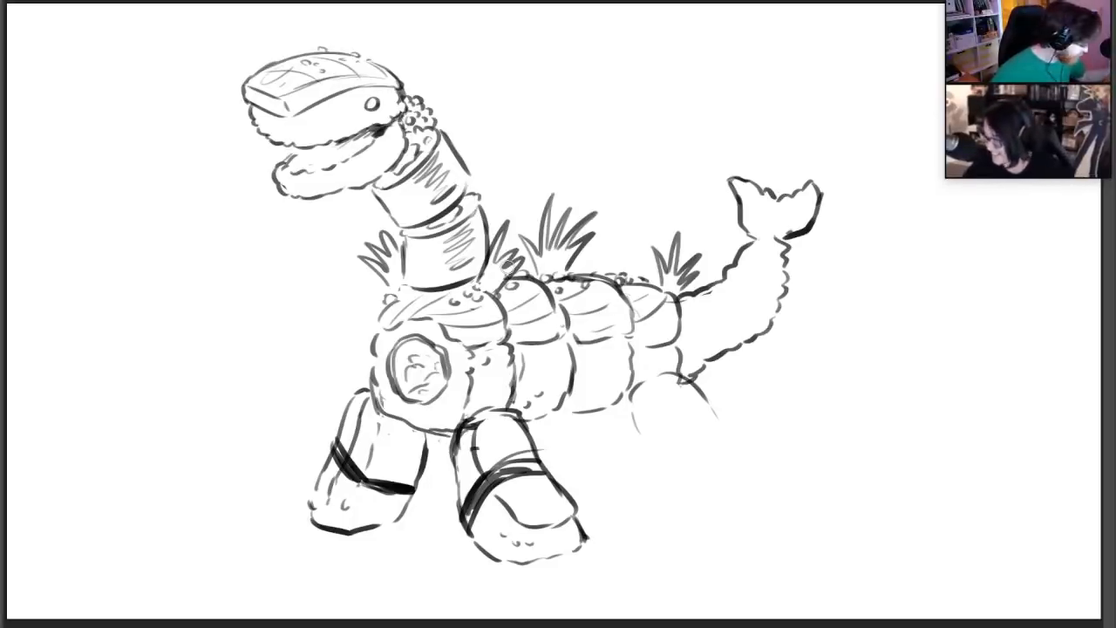
Outline the near hind leg with its topping and foot, and sketch the far hind leg behind it under the shaded belly
mouse_move(624, 399)
left_mouse_down()
mouse_move(632, 450)
mouse_move(668, 504)
left_mouse_up()
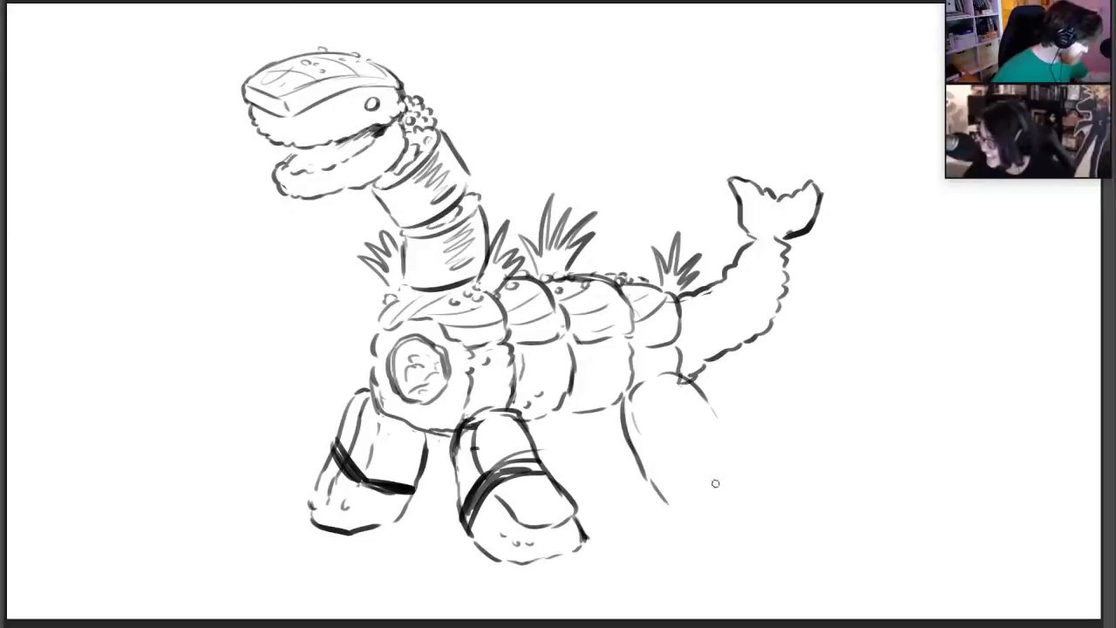
left_click_drag(668, 447, 698, 478)
mouse_move(715, 418)
left_mouse_down()
mouse_move(748, 471)
mouse_move(699, 511)
mouse_move(745, 488)
left_mouse_up()
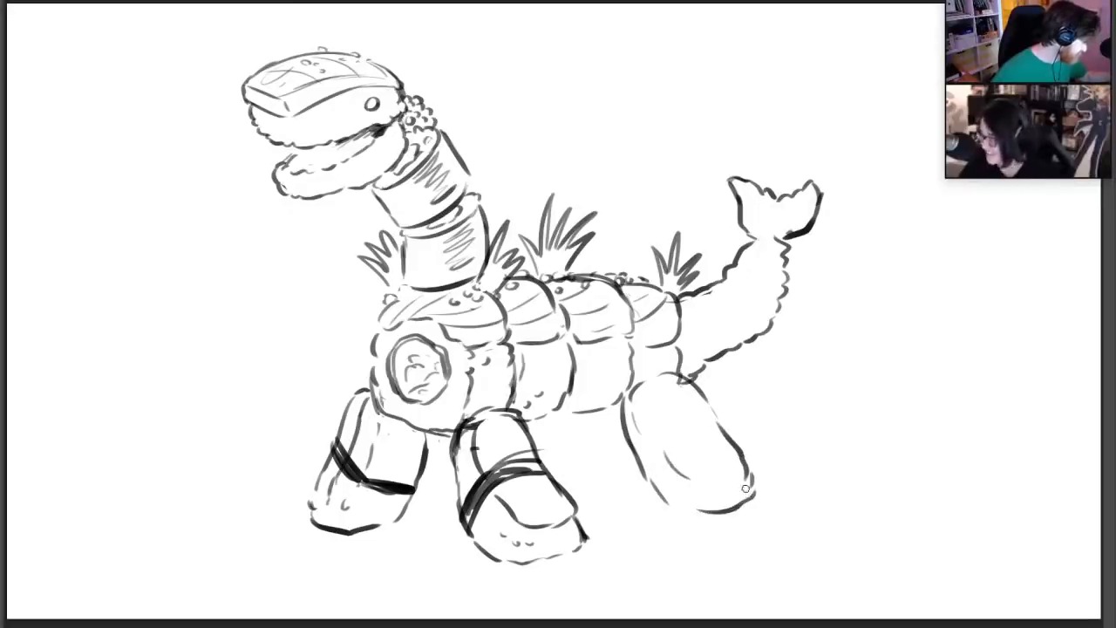
mouse_move(560, 471)
left_mouse_down()
mouse_move(597, 408)
mouse_move(558, 418)
mouse_move(586, 425)
left_mouse_up()
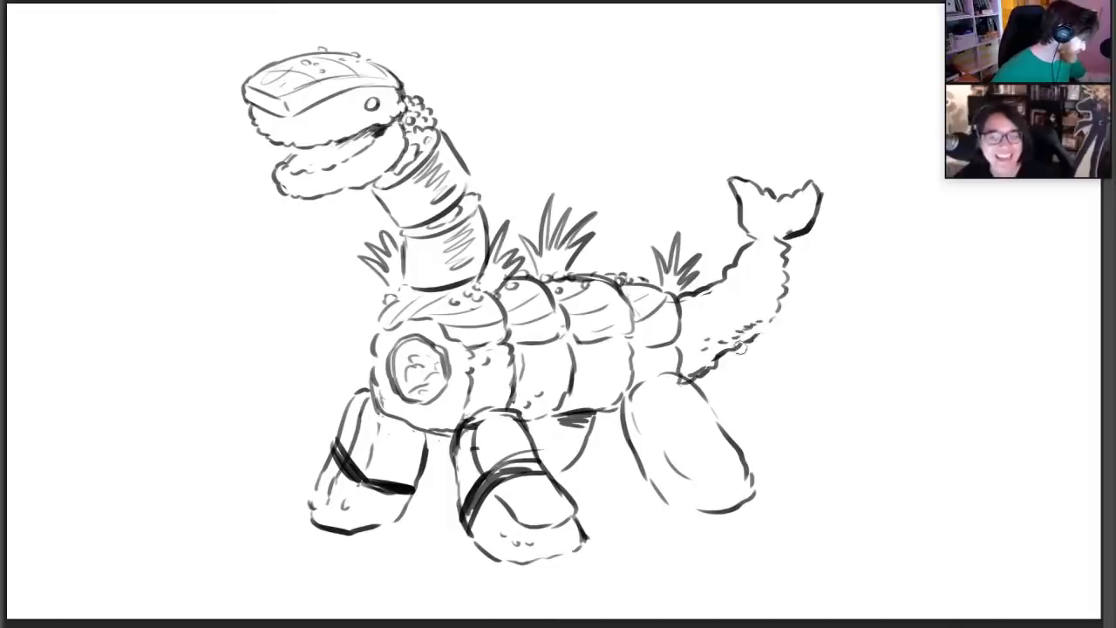
Thicken the tail's bumpy underside and add thickness lines to the toppings on the near hind and front legs
left_click_drag(720, 359, 758, 332)
mouse_move(644, 430)
left_mouse_down()
mouse_move(702, 483)
mouse_move(751, 478)
mouse_move(740, 465)
left_mouse_up()
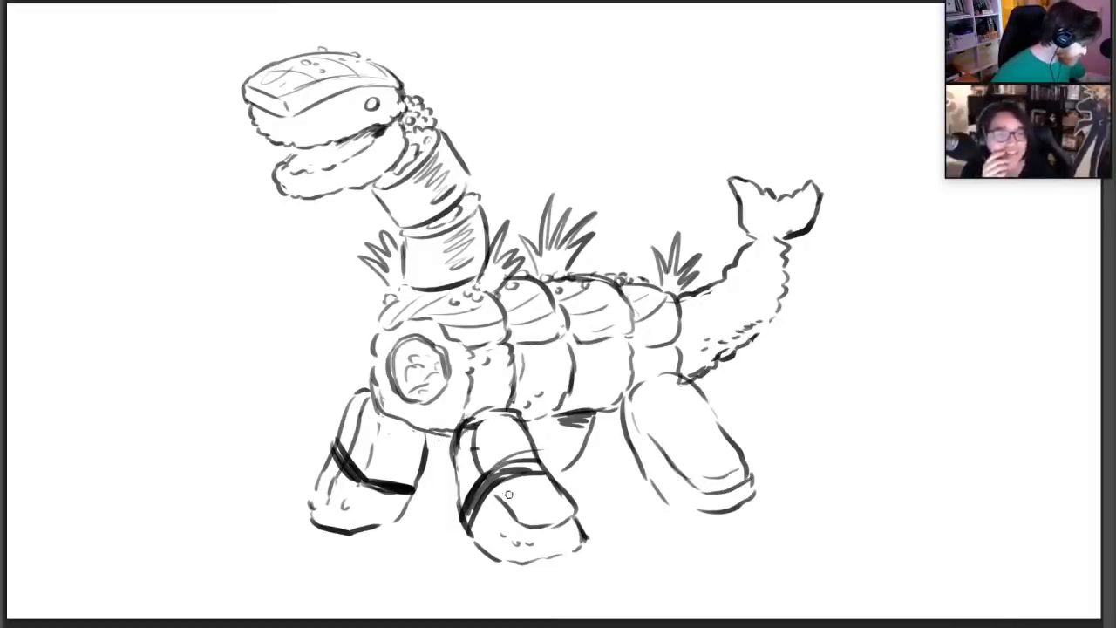
left_click_drag(508, 494, 566, 497)
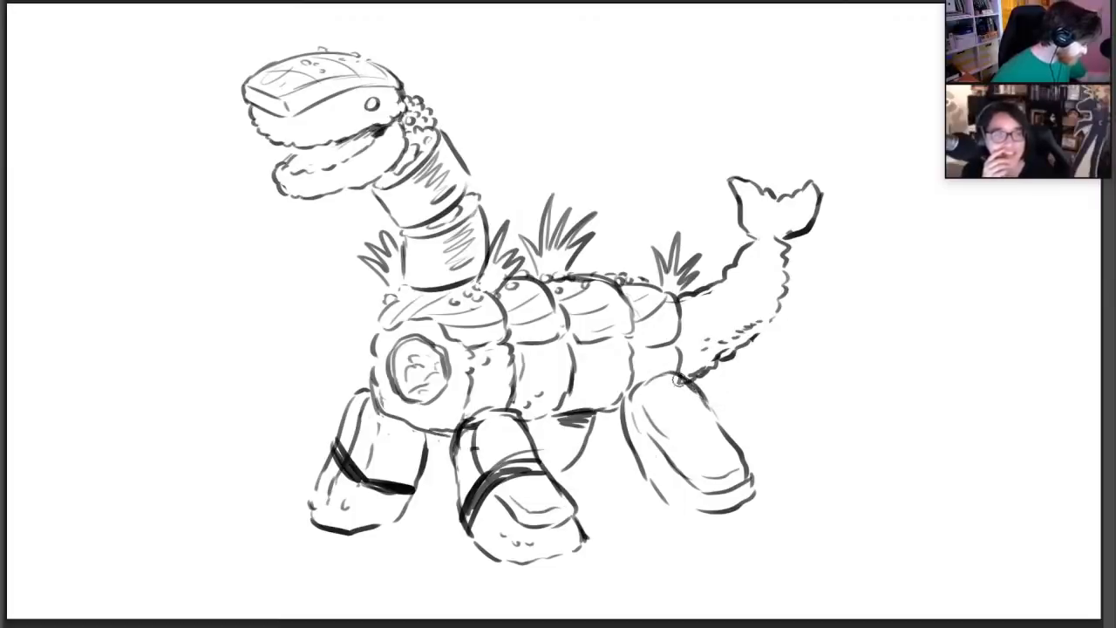
Erase the hind foot's extra toe lines and redraw its lower edge as a rounded, bumpy rice foot
mouse_move(648, 477)
left_mouse_down()
mouse_move(688, 514)
mouse_move(731, 520)
mouse_move(747, 481)
left_mouse_up()
key("e")
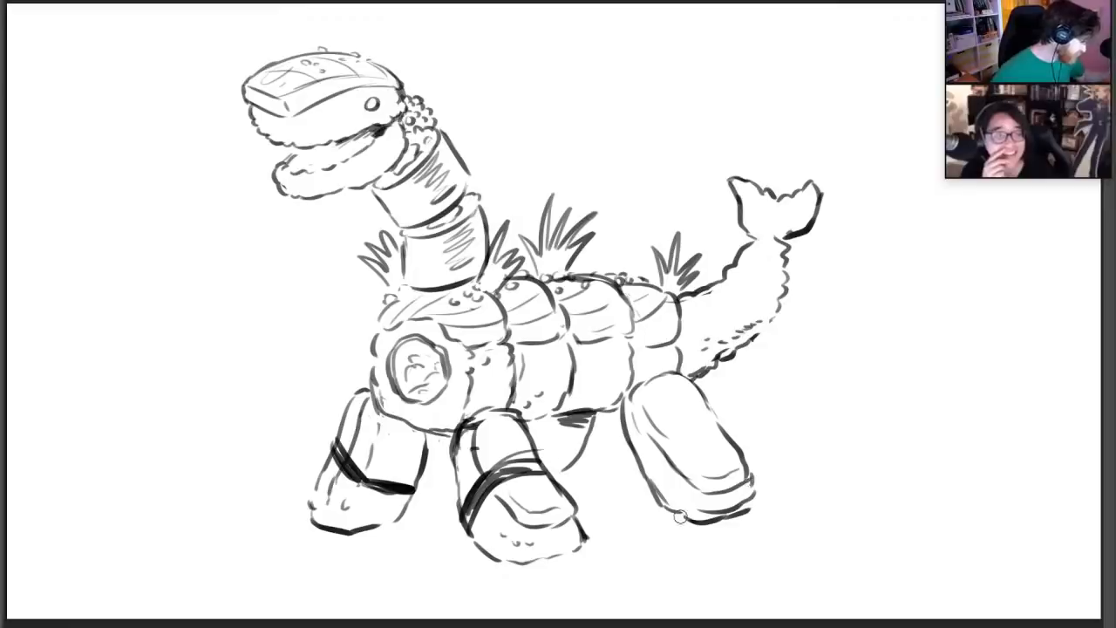
mouse_move(667, 492)
left_mouse_down()
mouse_move(704, 510)
mouse_move(746, 499)
mouse_move(754, 476)
mouse_move(751, 505)
left_mouse_up()
key("b")
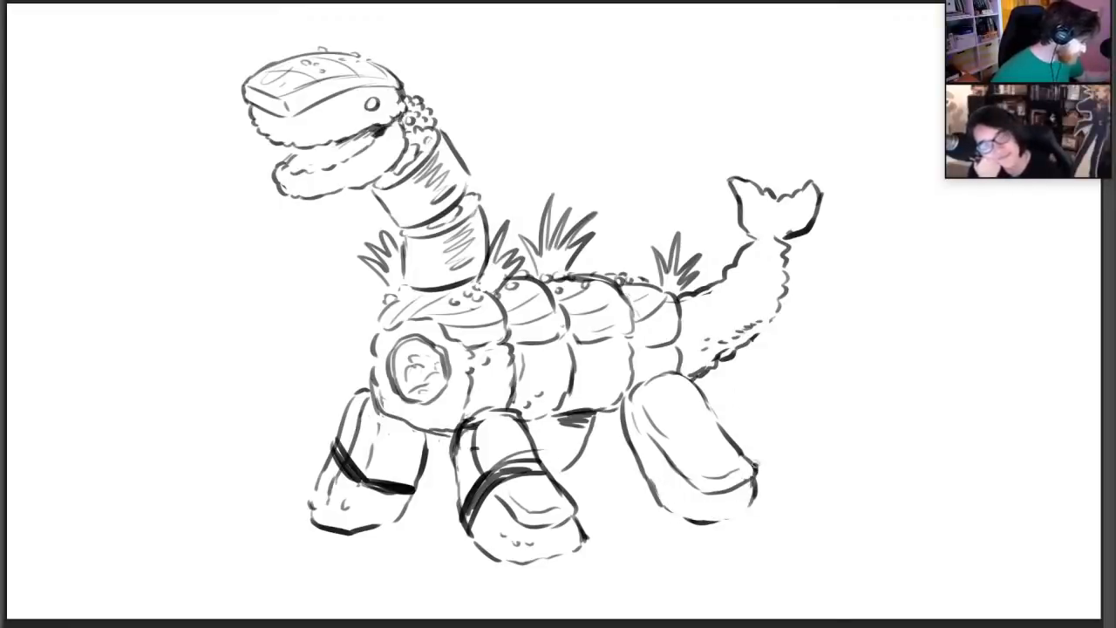
mouse_move(659, 503)
left_mouse_down()
mouse_move(693, 519)
mouse_move(751, 505)
left_mouse_up()
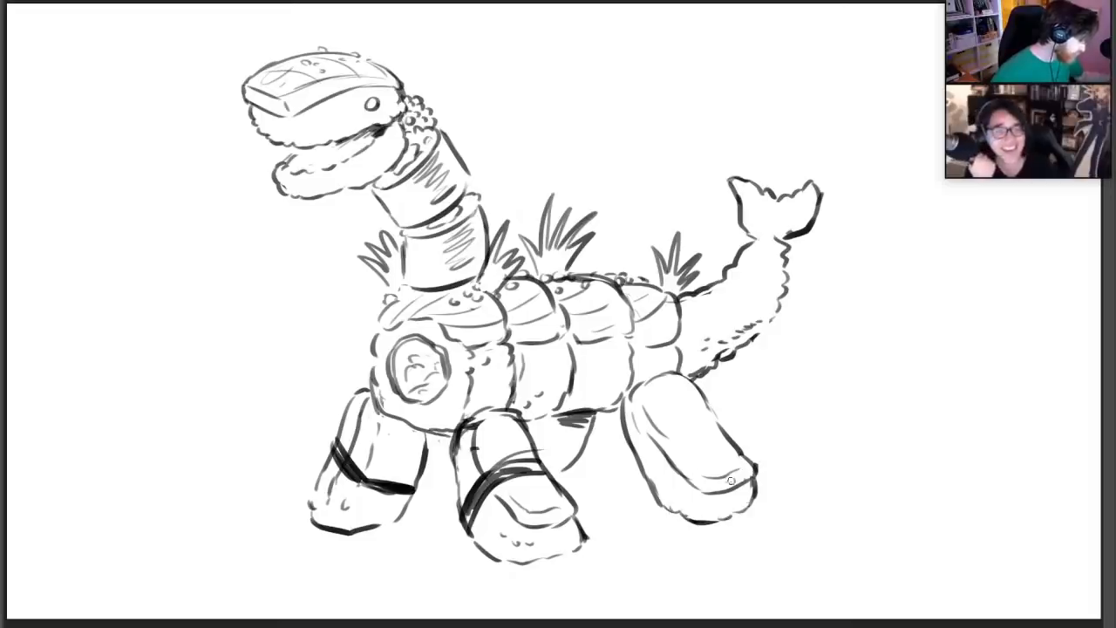
Wrap a dark seaweed band around the near hind leg and darken the leg's top and rear edges
mouse_move(663, 435)
left_mouse_down()
mouse_move(651, 489)
mouse_move(710, 429)
mouse_move(725, 433)
left_mouse_up()
left_click_drag(695, 382, 722, 425)
left_click_drag(633, 390, 679, 369)
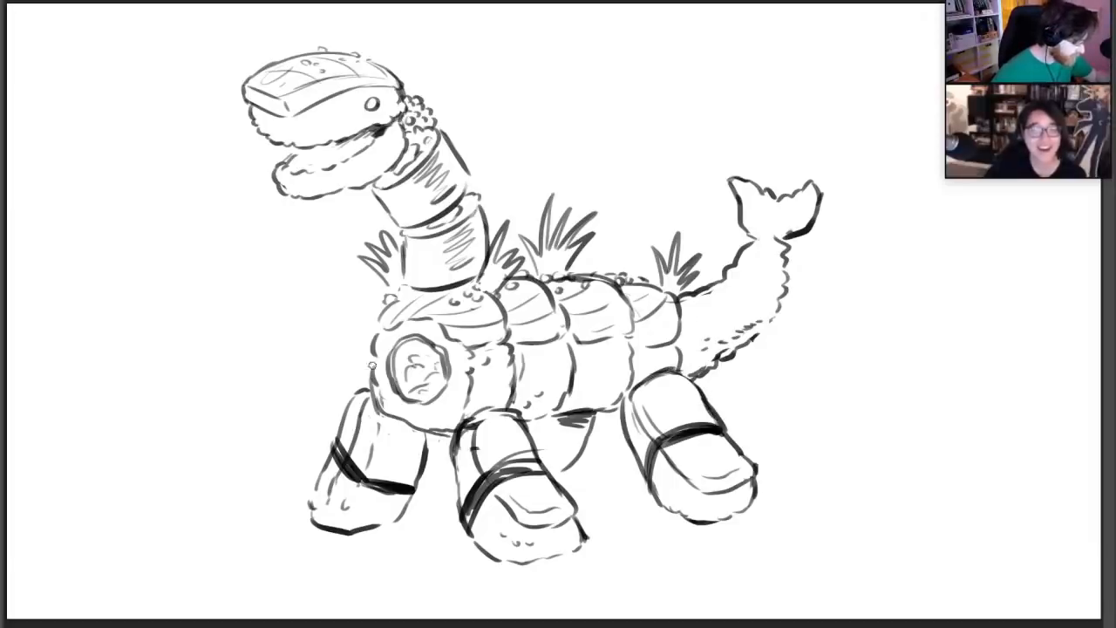
Darken the front roll's outline and define the draped toppings along the body with rounded edges and grain lines
left_click_drag(375, 359, 390, 309)
mouse_move(389, 329)
left_mouse_down()
mouse_move(427, 319)
mouse_move(459, 336)
left_mouse_up()
mouse_move(424, 304)
left_mouse_down()
mouse_move(458, 338)
mouse_move(444, 316)
left_mouse_up()
left_click_drag(521, 319, 523, 349)
mouse_move(575, 324)
left_mouse_down()
mouse_move(556, 340)
mouse_move(561, 288)
left_mouse_up()
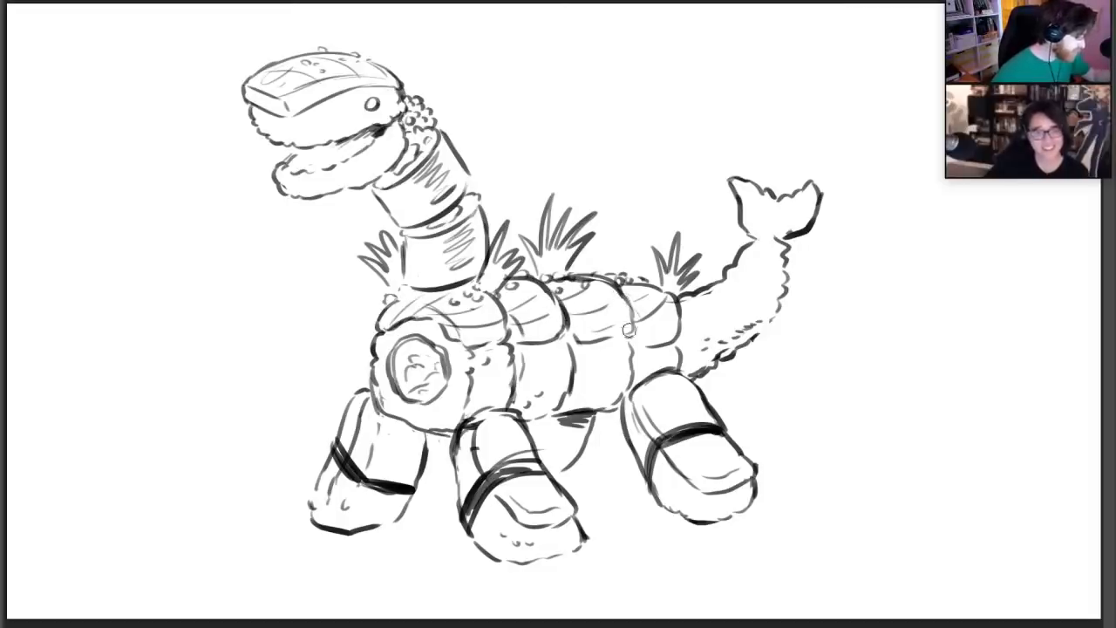
mouse_move(566, 330)
left_mouse_down()
mouse_move(627, 335)
mouse_move(629, 301)
mouse_move(647, 344)
mouse_move(677, 330)
left_mouse_up()
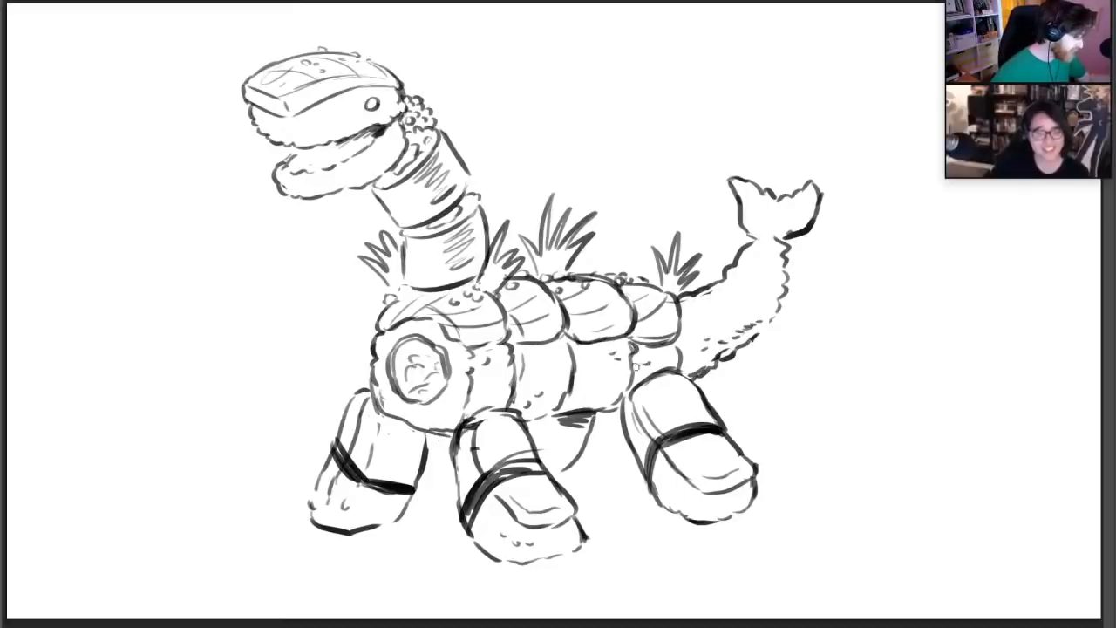
Rework the belly line into a bumpy rice edge and refine the near hind foot's rice contour
left_click_drag(560, 415, 595, 411)
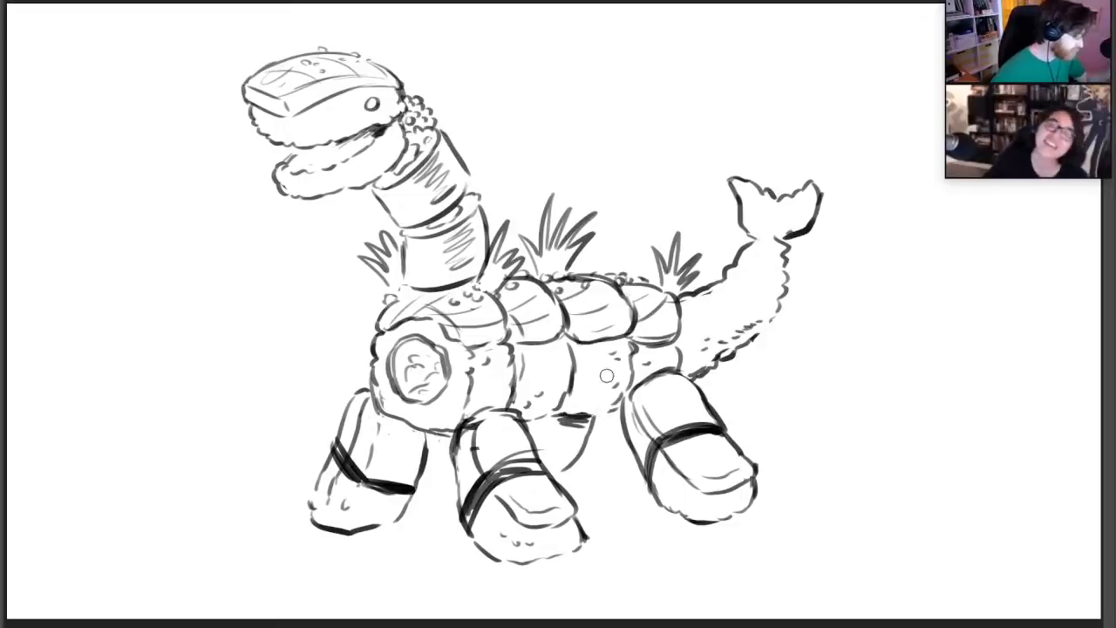
left_click_drag(594, 414, 623, 401)
left_click_drag(540, 417, 562, 406)
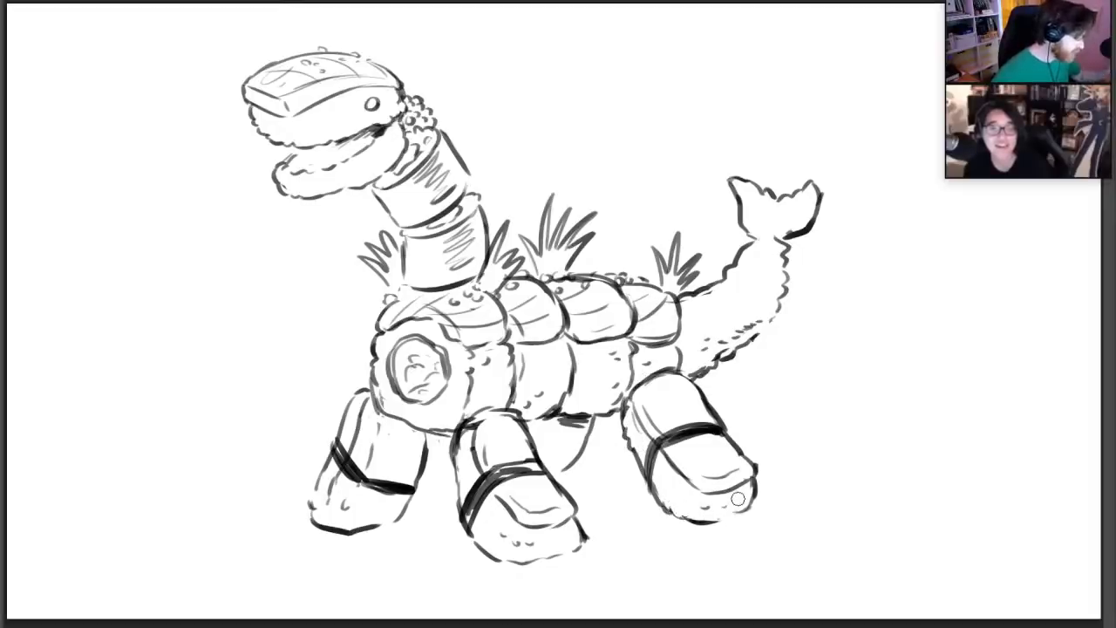
left_click_drag(720, 520, 750, 507)
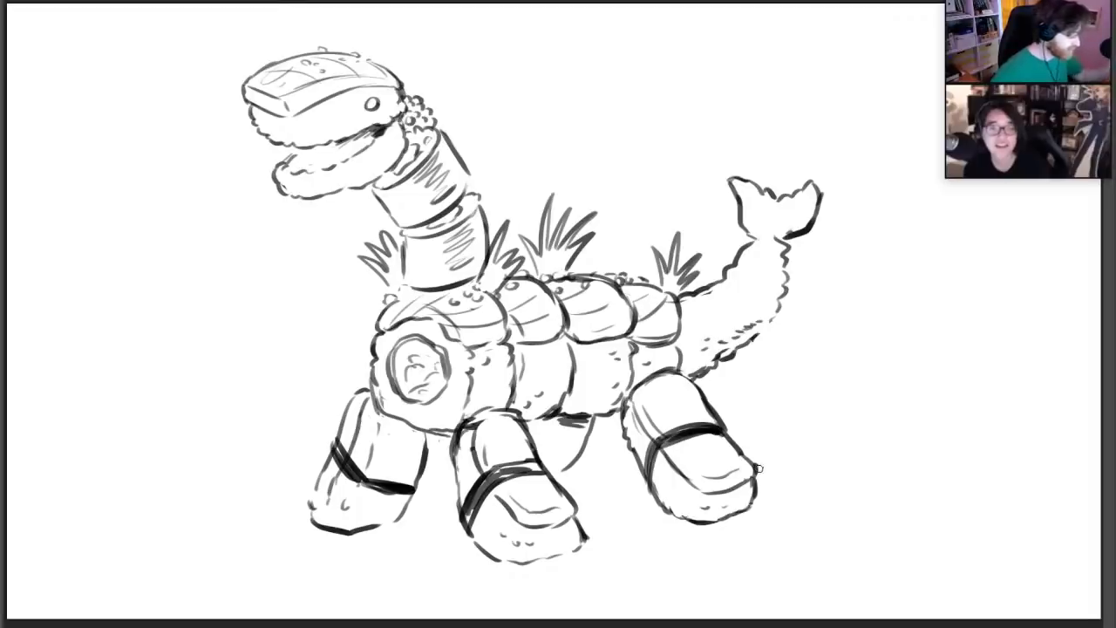
Select the near front leg and move it slightly up and to the right against the body
mouse_move(479, 406)
left_mouse_down()
mouse_move(447, 475)
mouse_move(602, 545)
mouse_move(544, 445)
mouse_move(485, 405)
left_mouse_up()
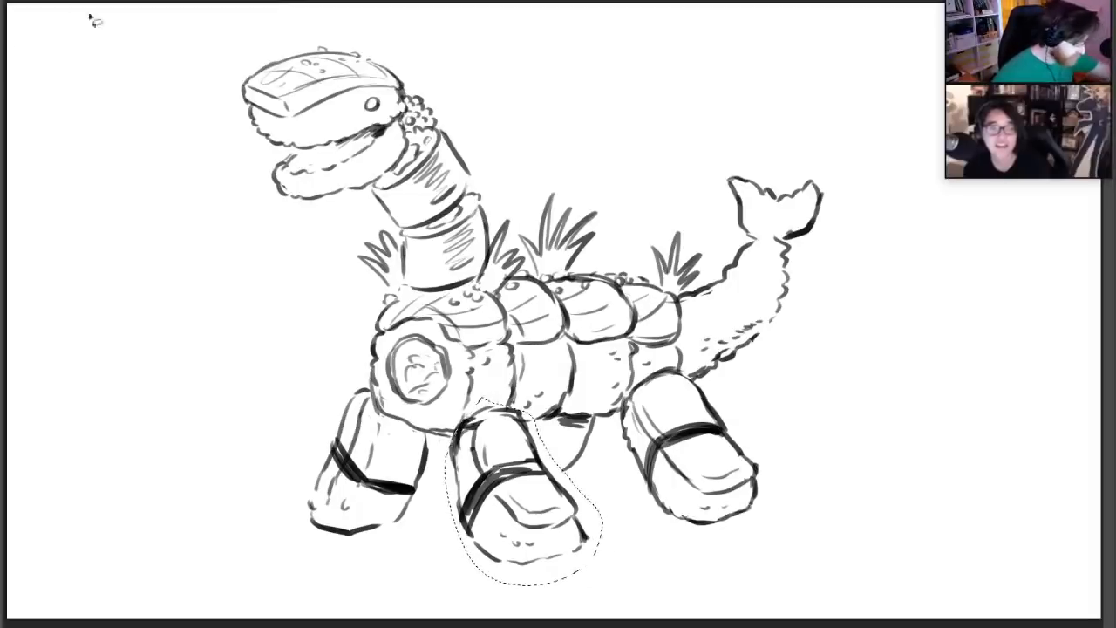
key("ctrl+t")
left_click_drag(533, 459, 538, 447)
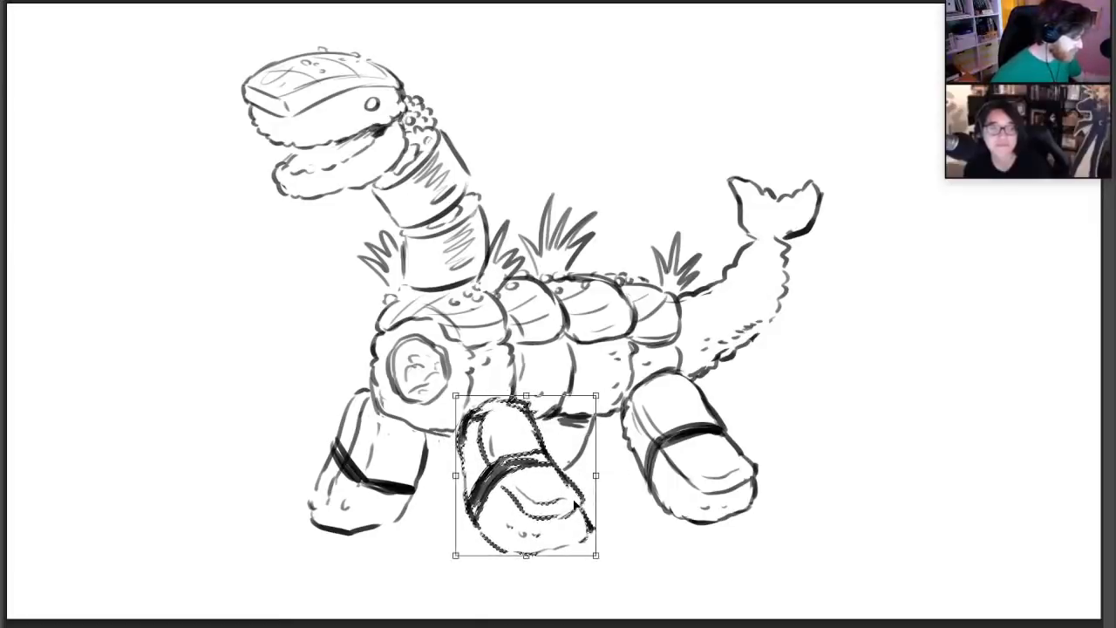
key("Return")
key("ctrl+d")
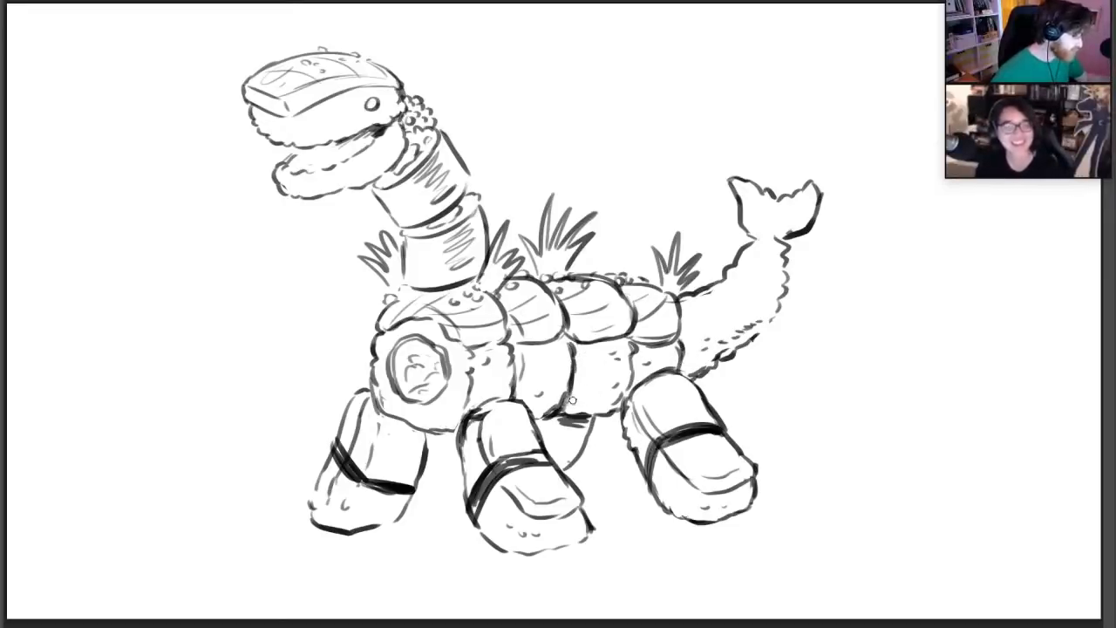
Add small rice-grain marks along the bottoms of the middle body rolls
left_click_drag(572, 400, 570, 408)
left_click_drag(577, 400, 588, 406)
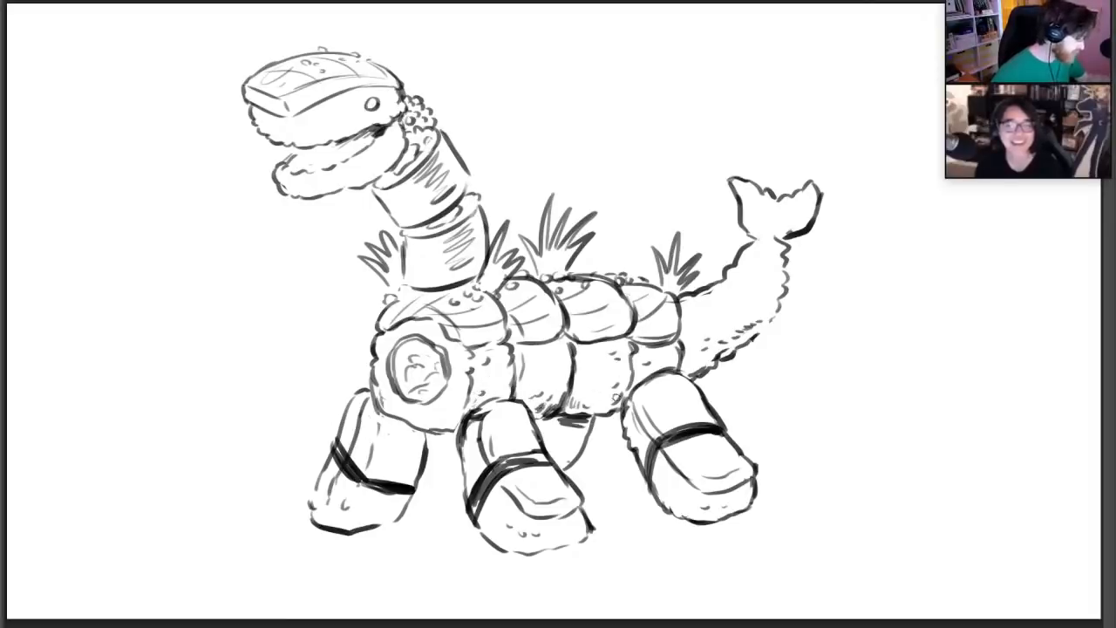
left_click_drag(597, 399, 601, 404)
left_click_drag(607, 395, 608, 407)
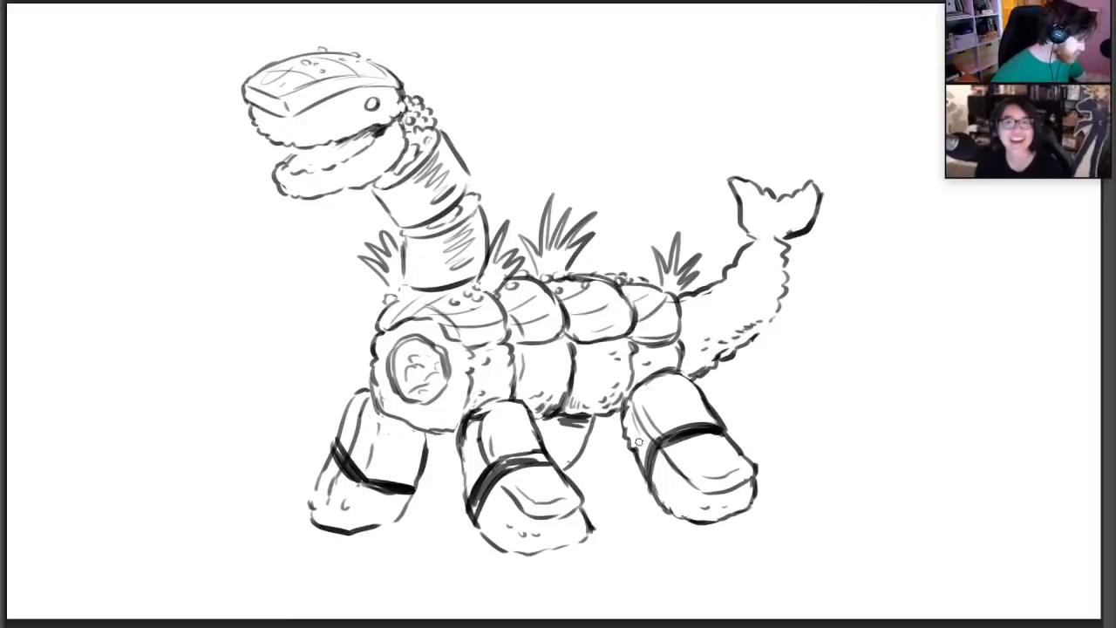
Reinforce the tail's bumpy outer edge, and undo a stray stroke across the tail's base
left_click_drag(755, 333, 771, 321)
left_click_drag(764, 326, 778, 309)
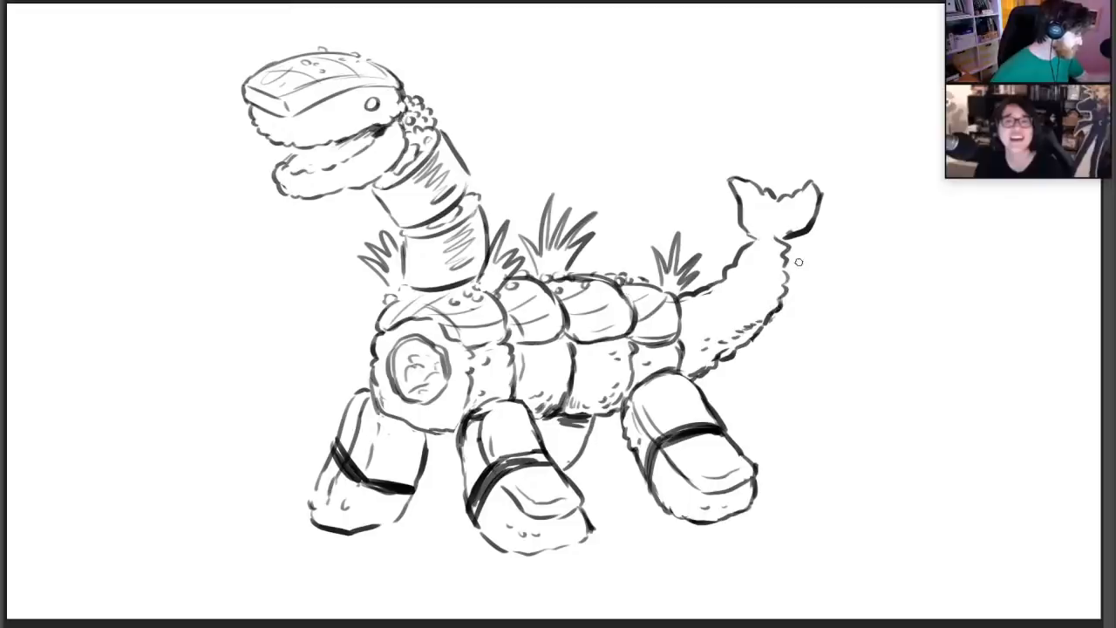
mouse_move(783, 308)
left_mouse_down()
mouse_move(786, 292)
mouse_move(733, 263)
mouse_move(760, 238)
mouse_move(785, 281)
mouse_move(771, 316)
left_mouse_up()
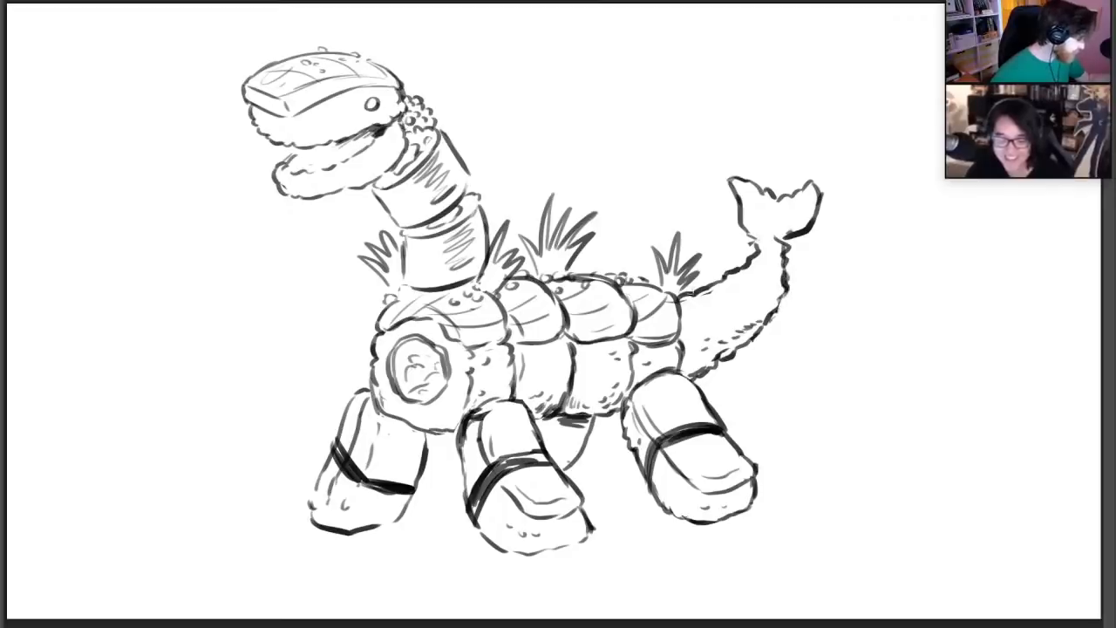
left_click_drag(702, 346, 732, 377)
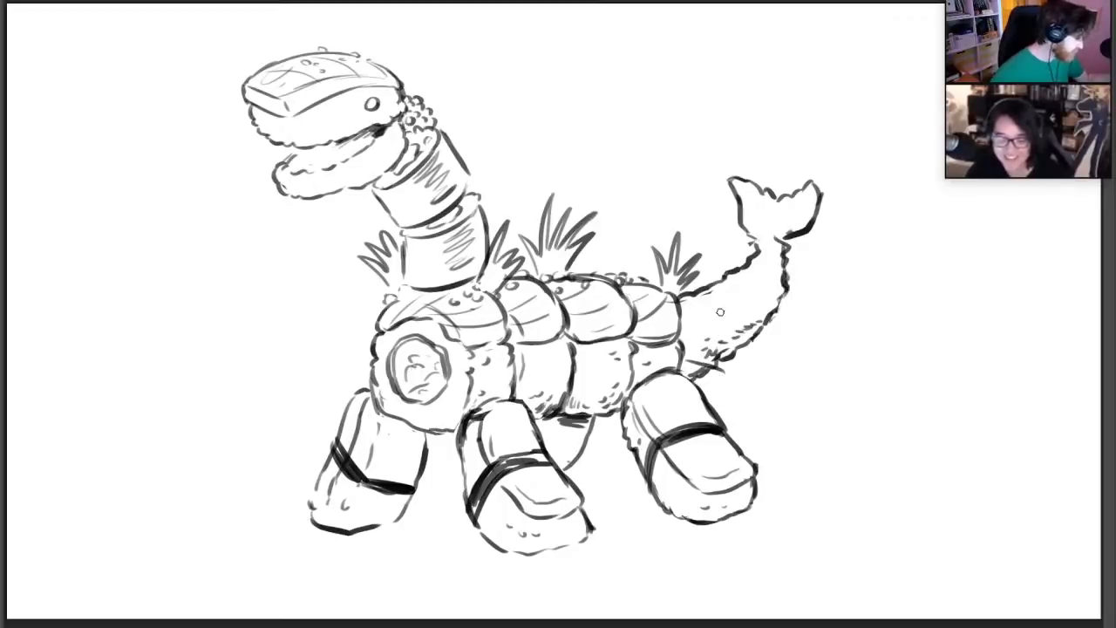
key("ctrl+z")
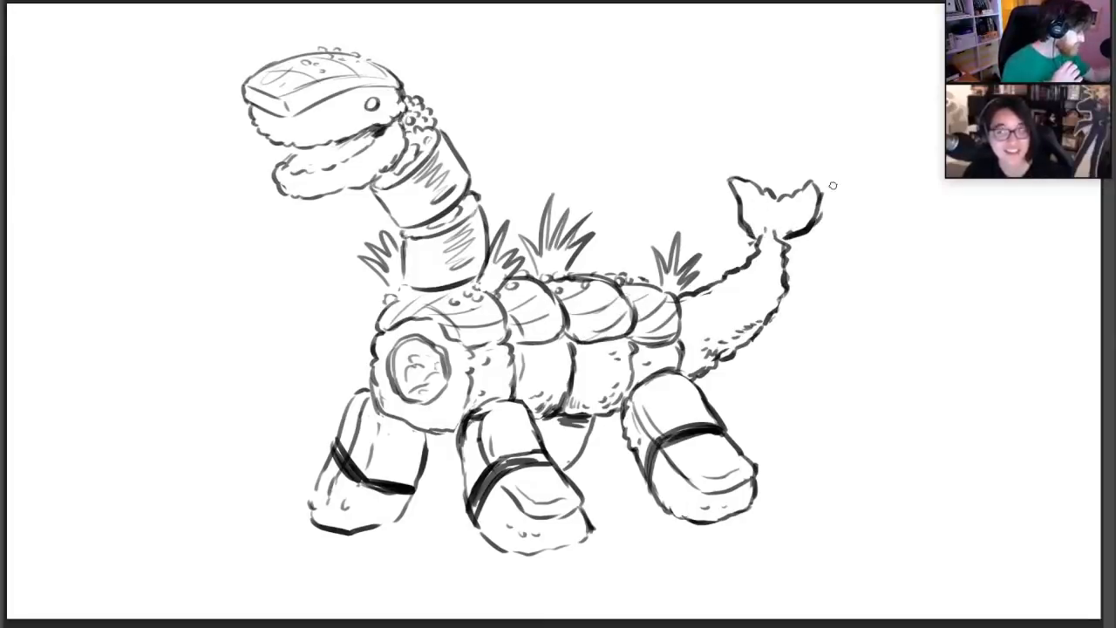
Narrow the tail fin's front lobe and touch up the filling marks inside the front roll's round core
mouse_move(757, 186)
left_mouse_down()
mouse_move(774, 196)
mouse_move(731, 184)
mouse_move(772, 206)
mouse_move(782, 198)
left_mouse_up()
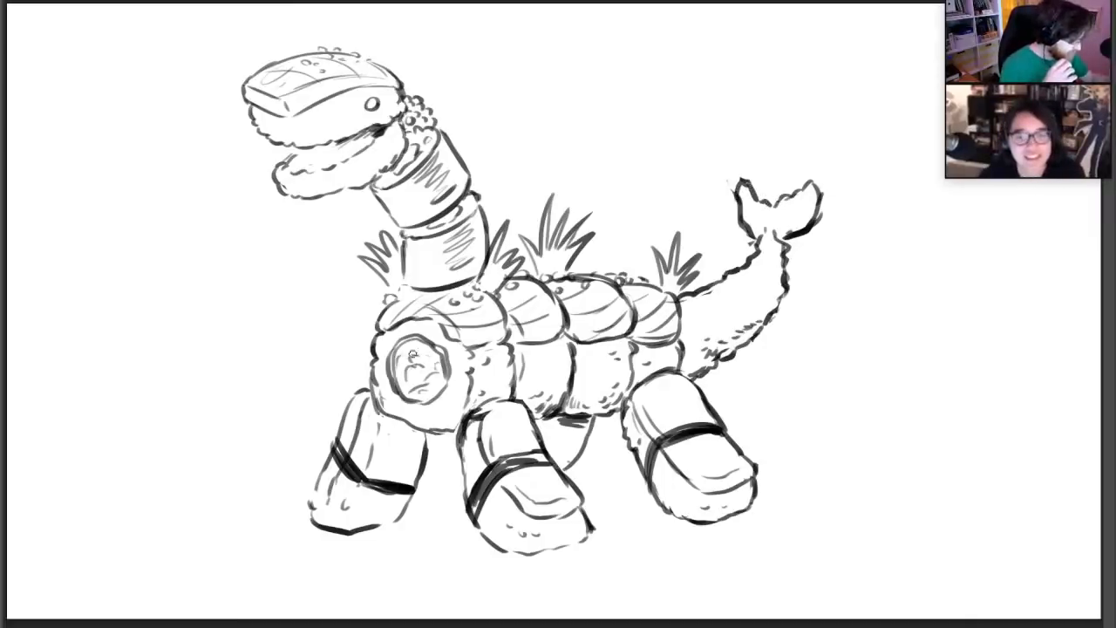
left_click_drag(412, 386, 425, 347)
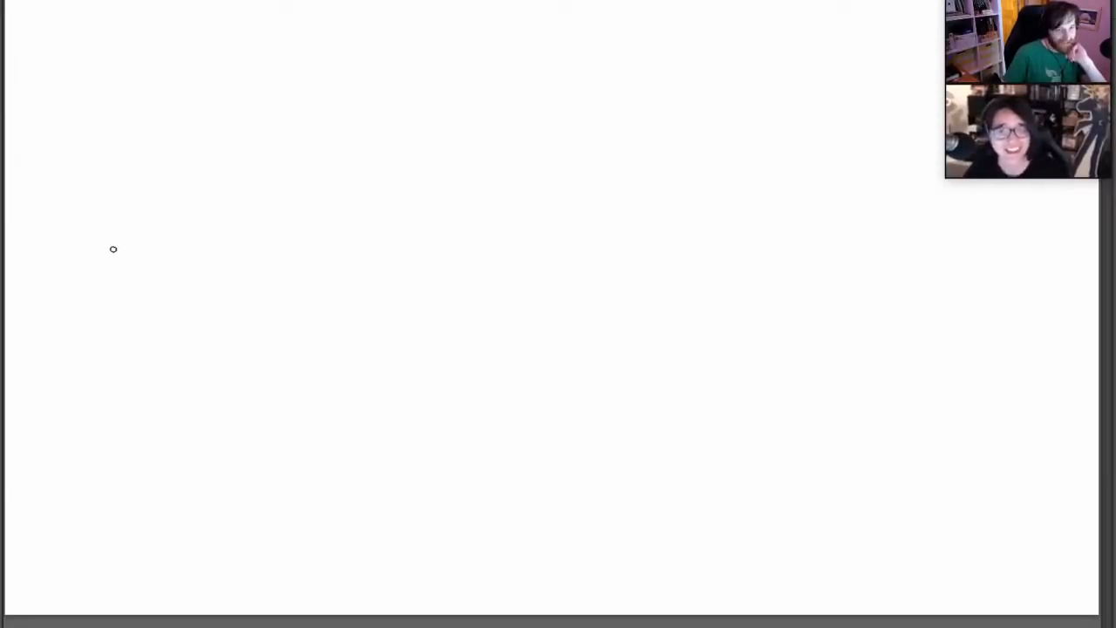
Sketch the left, top and lower-left arcs of a large circle for a new character's head on the blank canvas
left_click_drag(210, 288, 228, 140)
key("ctrl+z")
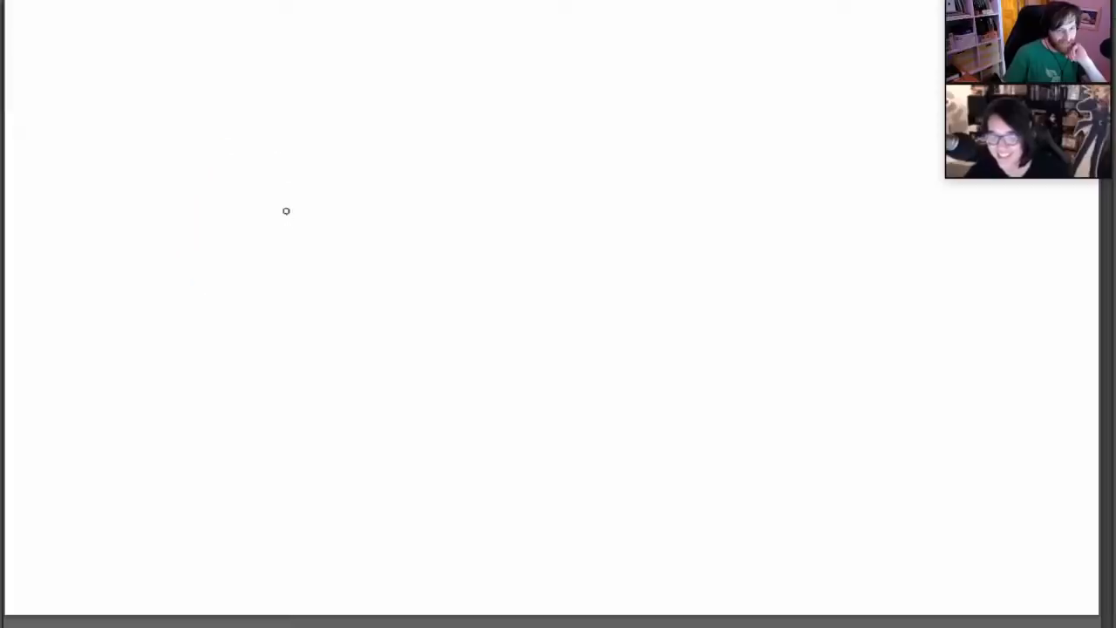
right_click(478, 248)
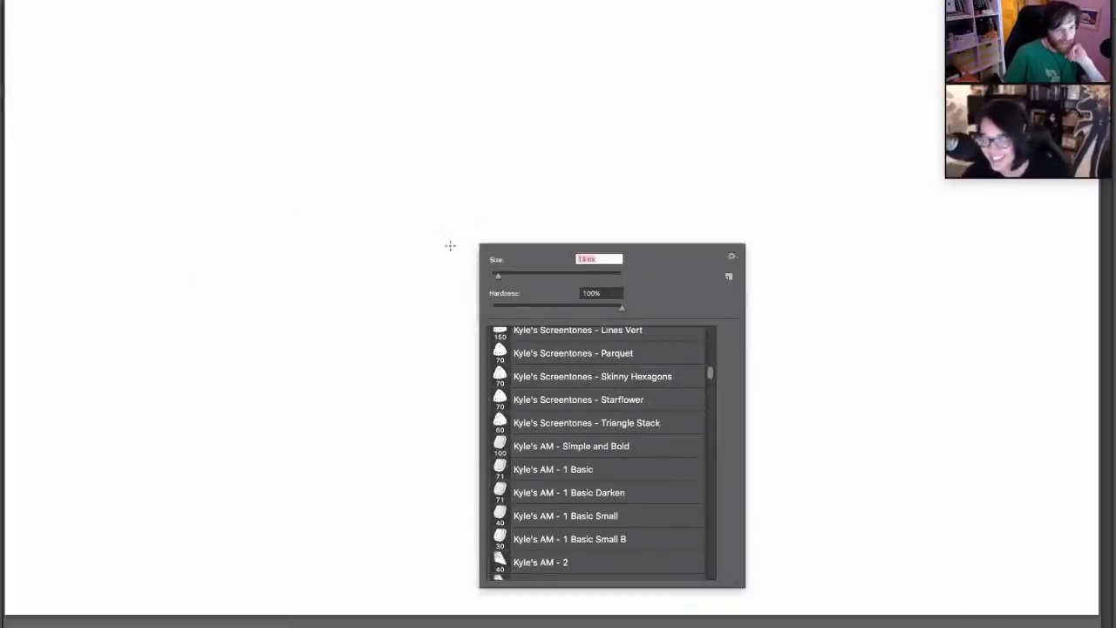
mouse_move(191, 295)
left_mouse_down()
mouse_move(200, 218)
mouse_move(160, 212)
mouse_move(224, 140)
mouse_move(337, 156)
left_mouse_up()
key("ctrl+z")
mouse_move(209, 309)
left_mouse_down()
mouse_move(279, 325)
mouse_move(203, 309)
left_mouse_up()
key("ctrl+z")
left_click_drag(239, 120, 332, 114)
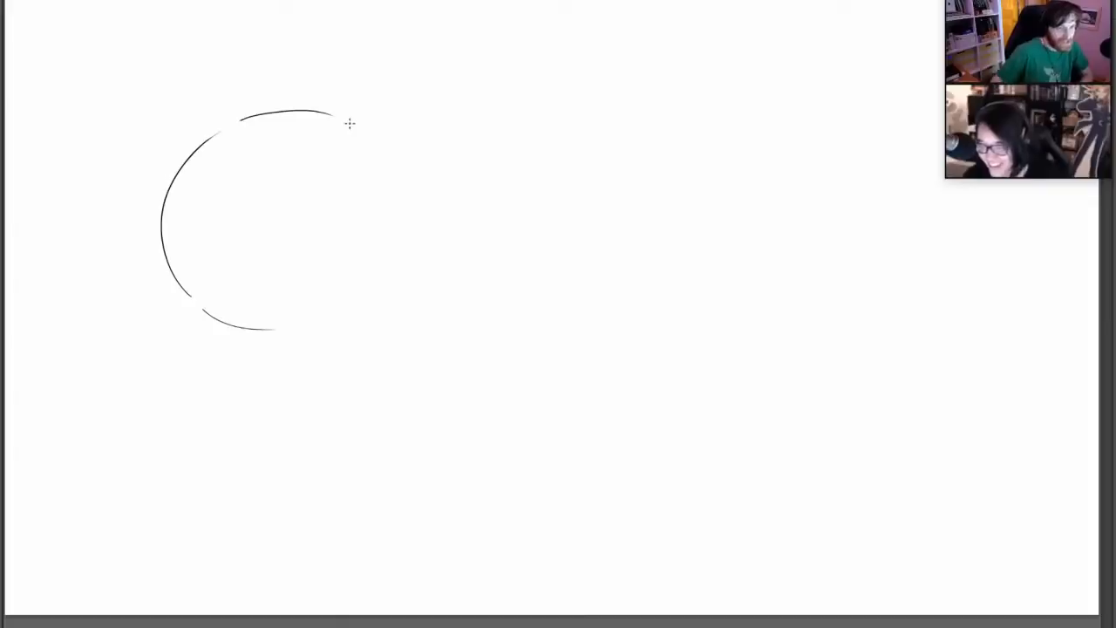
Sketch the upper-right and lower-right arcs of the head circle, redoing the right-hand curve until it fits
left_click_drag(356, 124, 399, 213)
key("ctrl+z")
left_click_drag(366, 122, 399, 237)
key("ctrl+z")
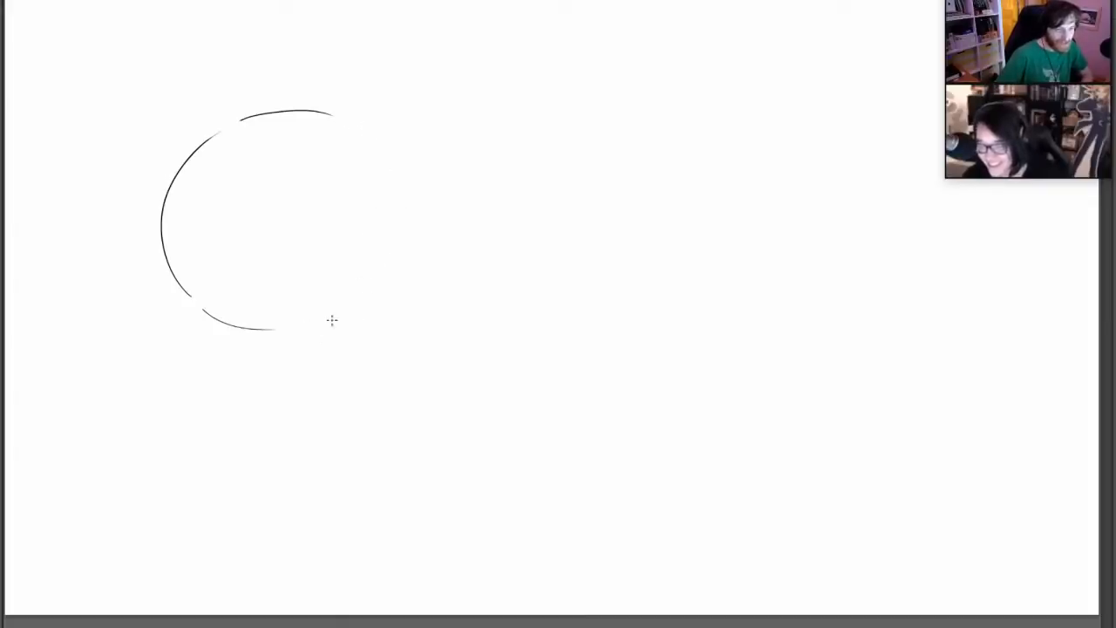
left_click_drag(309, 327, 381, 291)
mouse_move(352, 121)
left_mouse_down()
mouse_move(394, 168)
mouse_move(405, 219)
left_mouse_up()
key("ctrl+z")
left_click_drag(398, 177, 407, 217)
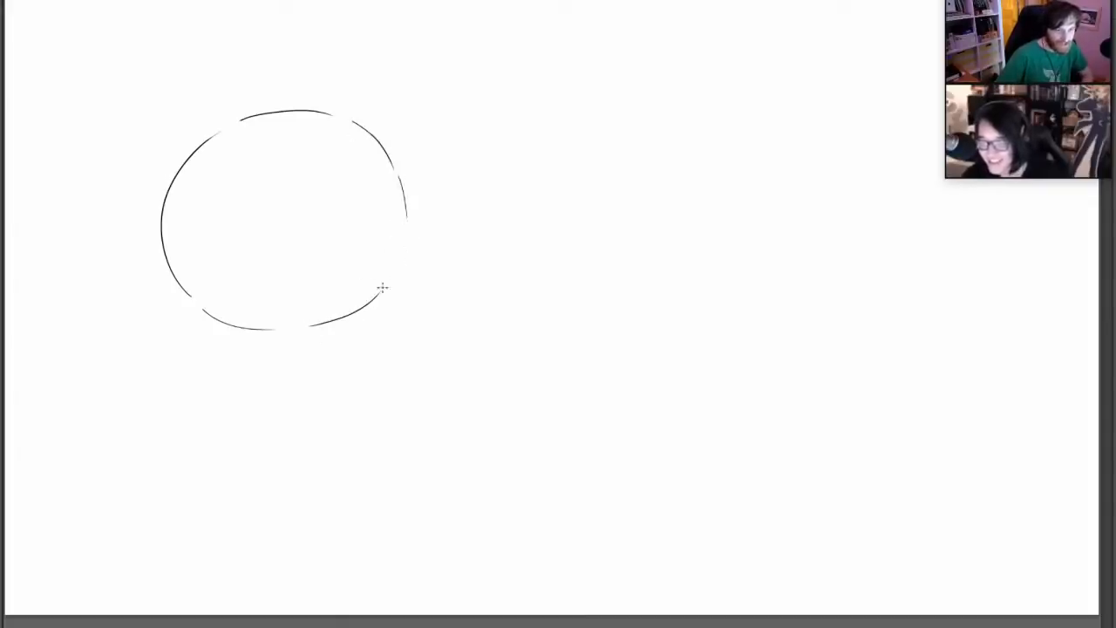
Fill the remaining gap on the head circle's right edge and erase the stray curve across its lower part
mouse_move(384, 288)
left_mouse_down()
mouse_move(407, 228)
mouse_move(393, 271)
mouse_move(246, 295)
left_mouse_up()
key("ctrl+z")
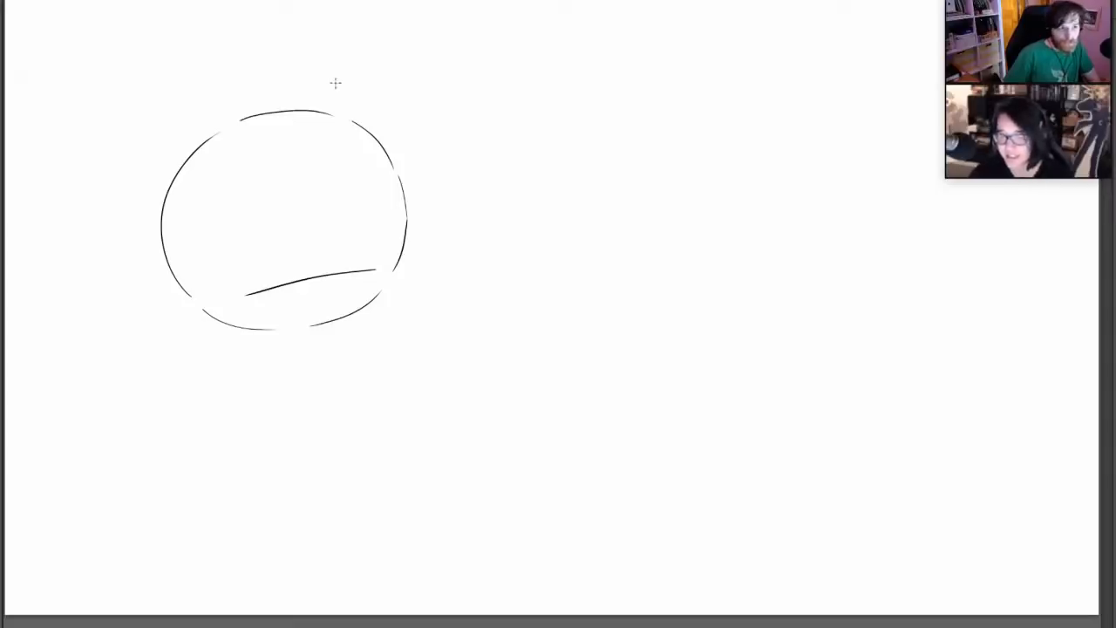
key("e")
left_click_drag(277, 287, 373, 271)
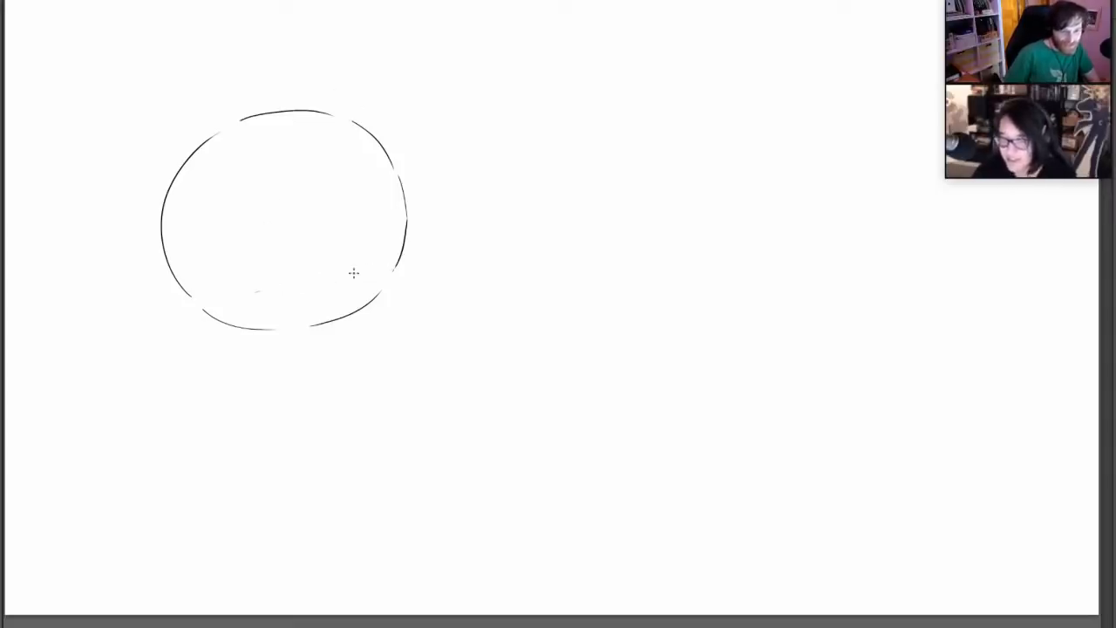
Scale the head circle down slightly and move it up and to the right
key("ctrl+t")
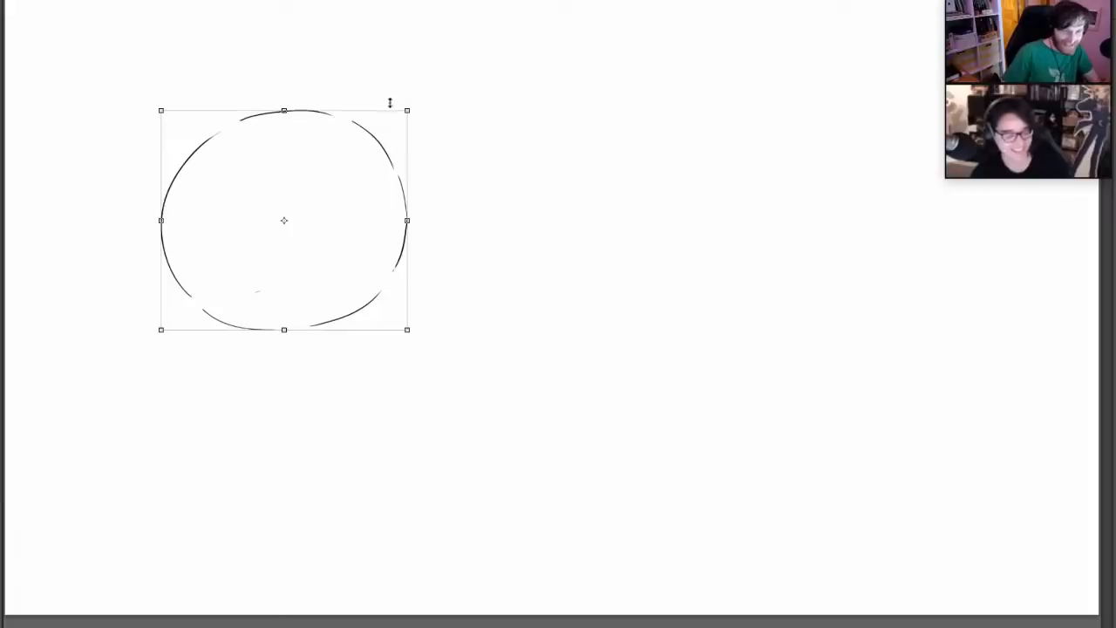
left_click_drag(399, 110, 376, 160)
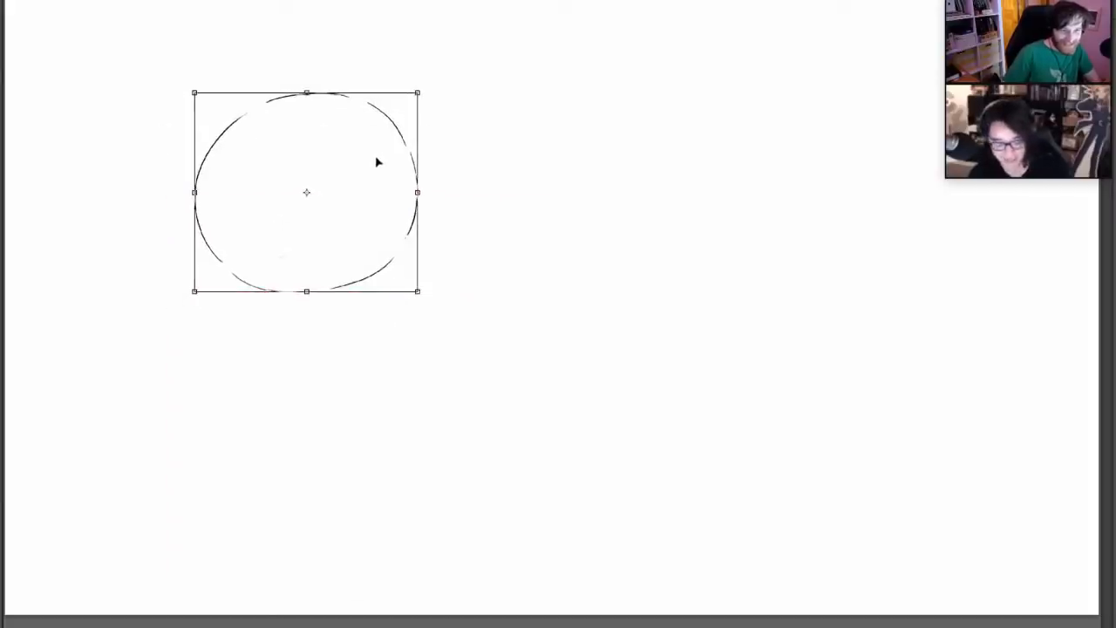
key("Return")
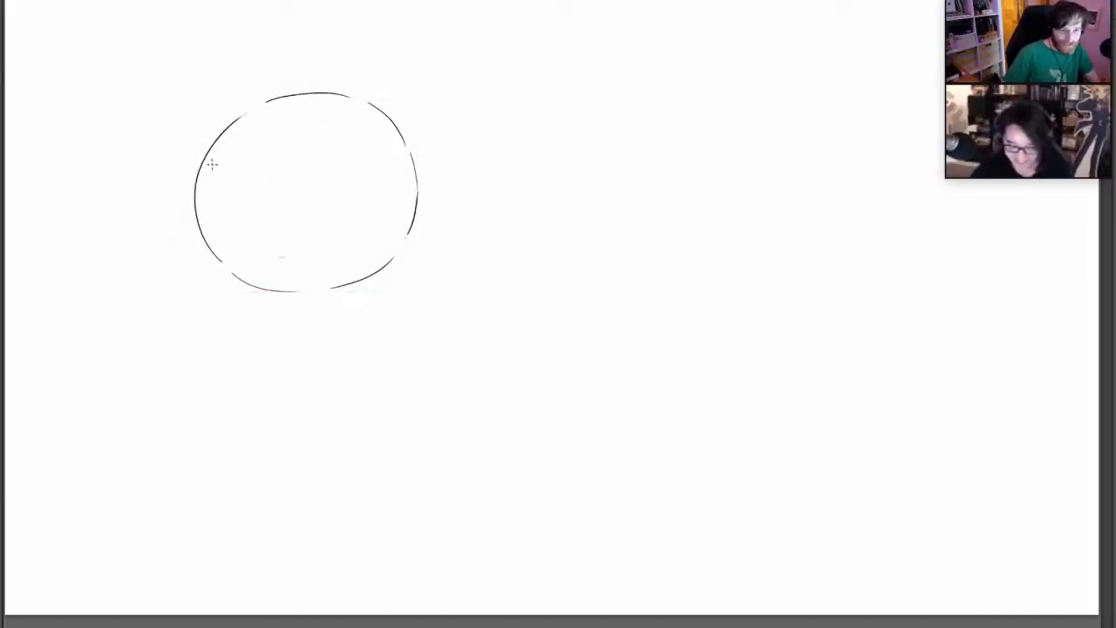
Sketch a pointed snout projecting from the head's lower left, with its bridge, tip, jaw and rounded cheek line
left_click_drag(212, 221, 225, 189)
mouse_move(237, 180)
left_mouse_down()
mouse_move(253, 199)
mouse_move(151, 261)
mouse_move(200, 295)
mouse_move(302, 293)
left_mouse_up()
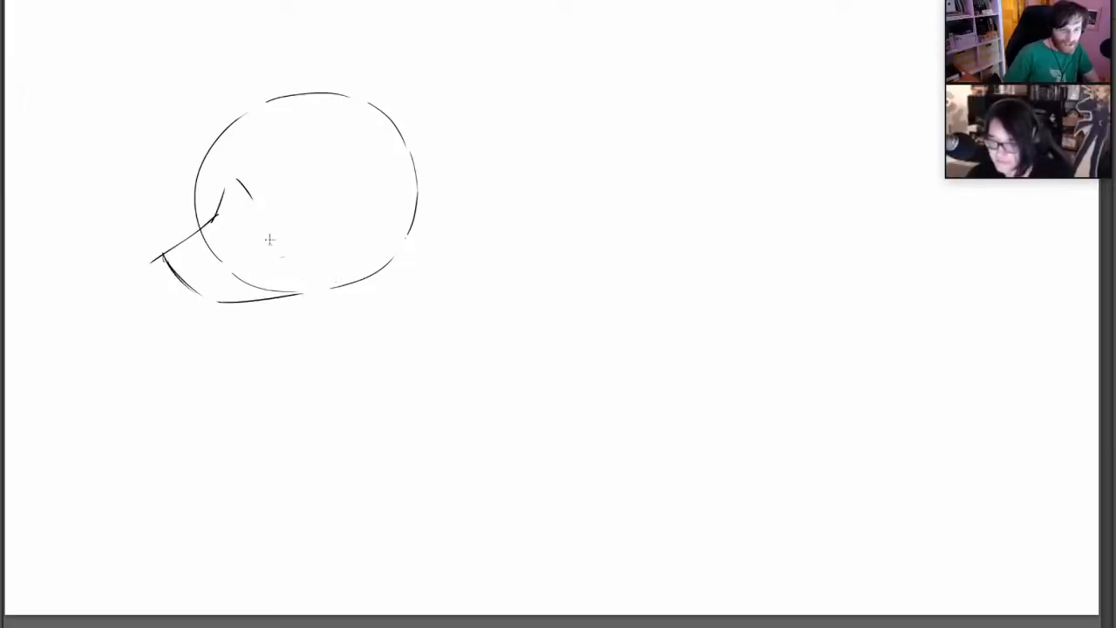
mouse_move(283, 209)
left_mouse_down()
mouse_move(326, 276)
mouse_move(300, 288)
left_mouse_up()
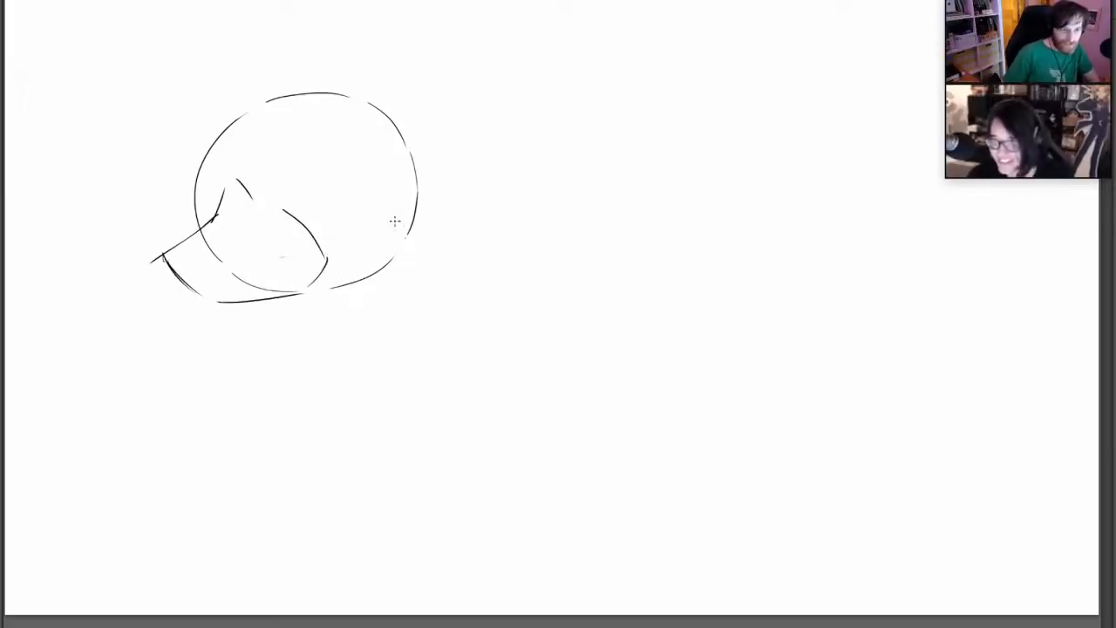
Reinforce the head's outline and add two pointed tufts of cheek fur at the back of the head
left_click_drag(199, 219, 207, 144)
mouse_move(246, 105)
left_mouse_down()
mouse_move(334, 92)
mouse_move(367, 116)
left_mouse_up()
left_click_drag(407, 176, 396, 260)
mouse_move(367, 103)
left_mouse_down()
mouse_move(413, 172)
mouse_move(416, 210)
left_mouse_up()
mouse_move(365, 109)
left_mouse_down()
mouse_move(462, 175)
mouse_move(419, 185)
mouse_move(468, 232)
left_mouse_up()
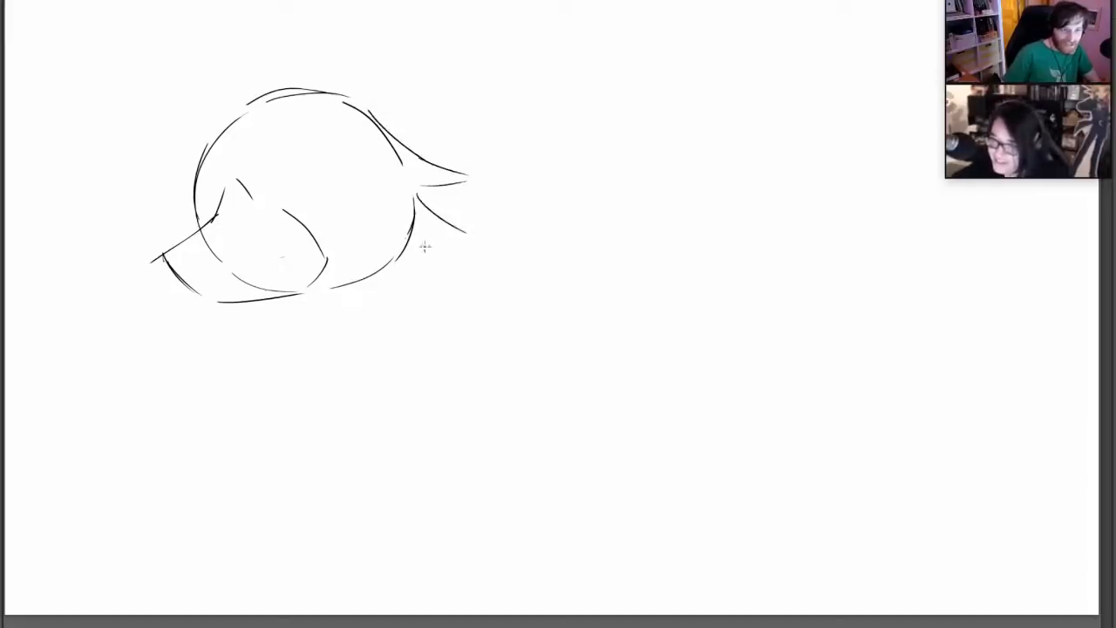
left_click_drag(392, 261, 470, 236)
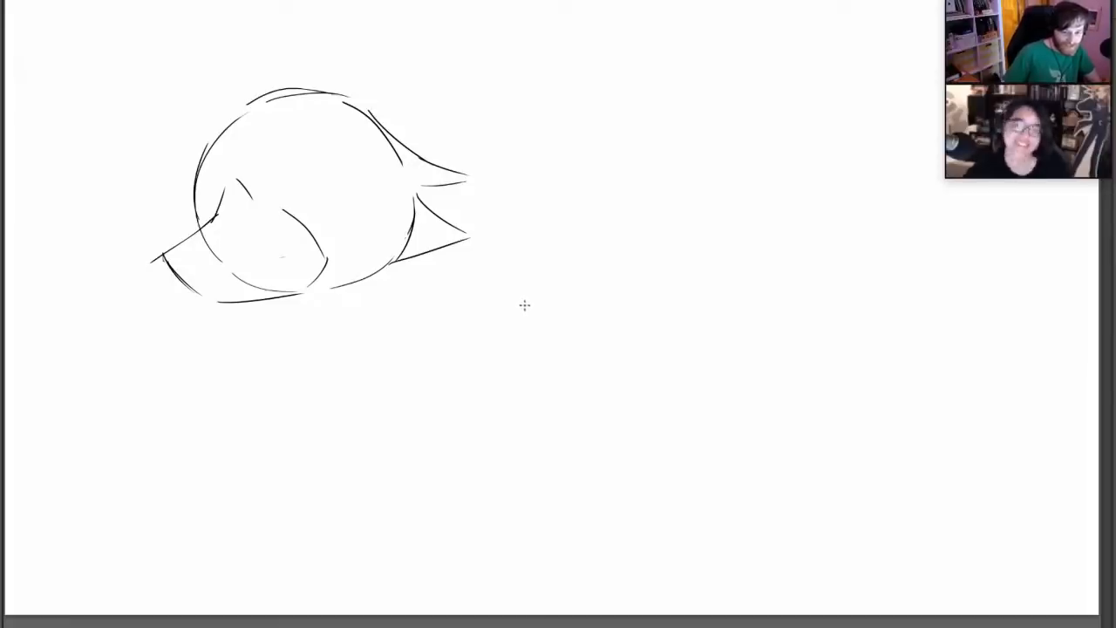
Sketch two tall pointed ears on top of the head and darken the face's front edge
mouse_move(182, 28)
left_mouse_down()
mouse_move(208, 140)
mouse_move(263, 87)
mouse_move(260, 12)
mouse_move(347, 79)
left_mouse_up()
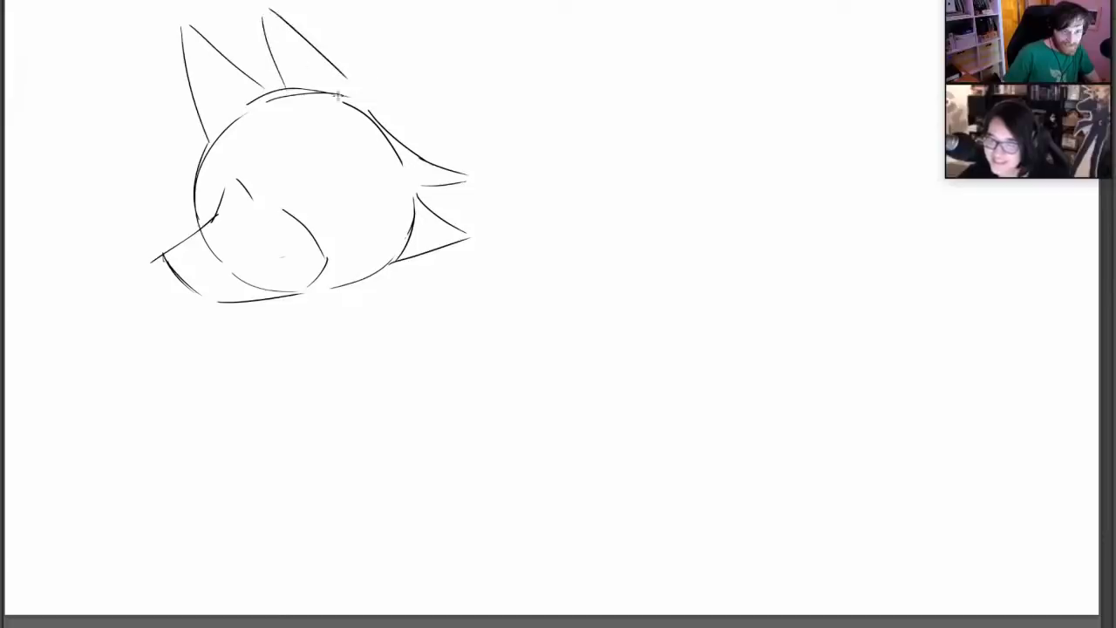
mouse_move(269, 97)
left_mouse_down()
mouse_move(256, 14)
mouse_move(361, 112)
left_mouse_up()
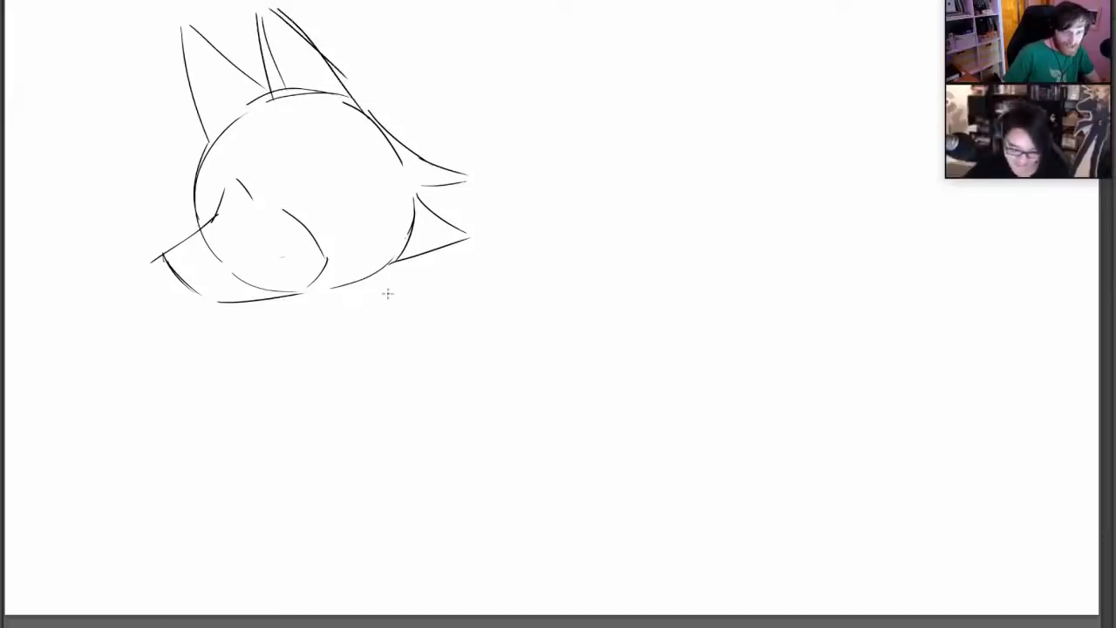
mouse_move(204, 147)
left_mouse_down()
mouse_move(197, 230)
mouse_move(200, 163)
left_mouse_up()
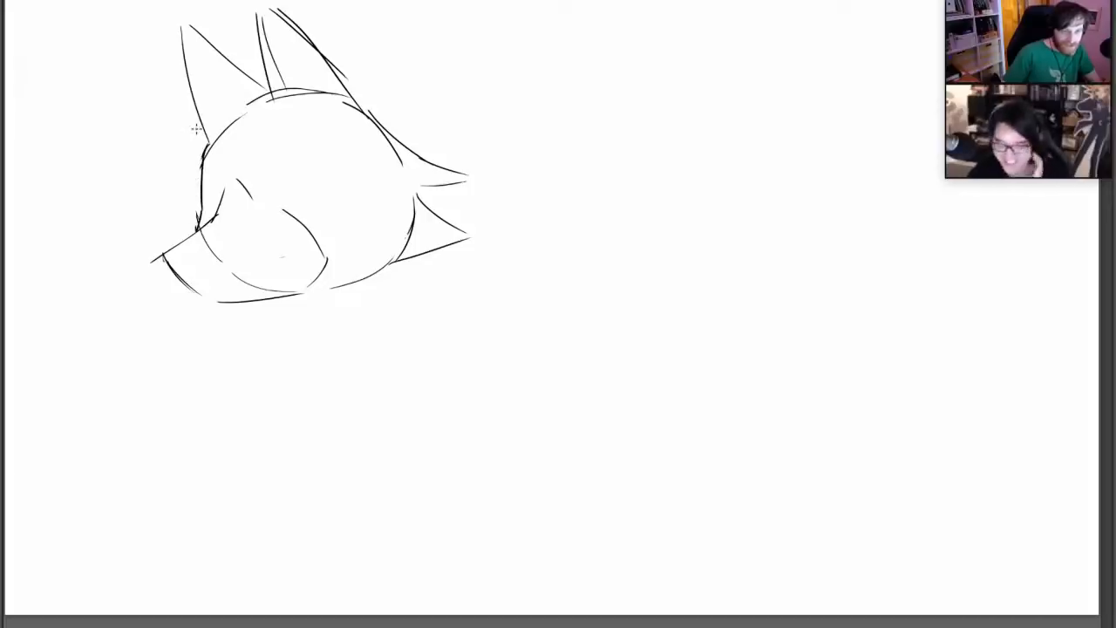
Block in the near eye as a rounded outline and rough in the far eye at the face's front edge
left_click_drag(270, 155, 272, 183)
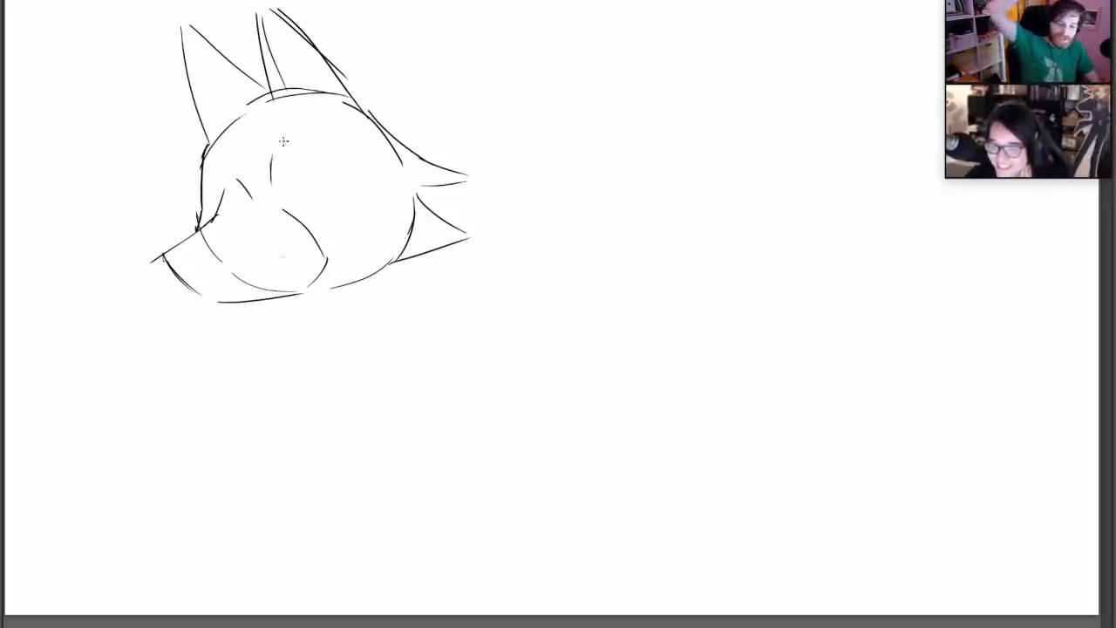
left_click_drag(291, 138, 340, 148)
left_click_drag(319, 188, 339, 163)
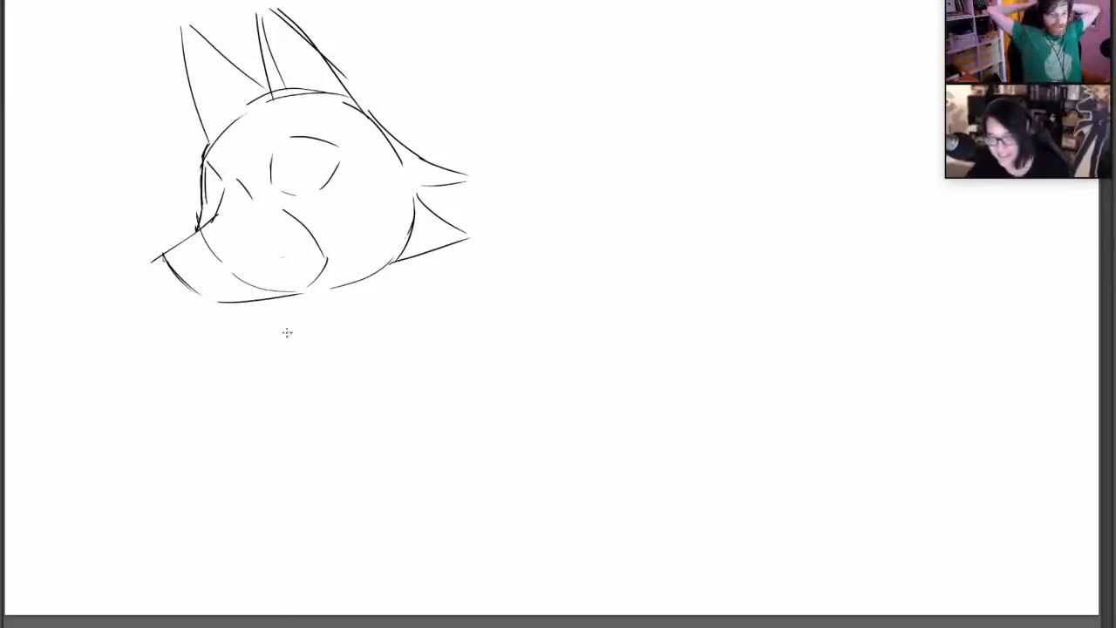
Sketch a small torso widening downward beneath the head, and erase the extra line above its bottom edge
mouse_move(287, 306)
left_mouse_down()
mouse_move(254, 416)
mouse_move(322, 421)
left_mouse_up()
left_click_drag(254, 387, 304, 438)
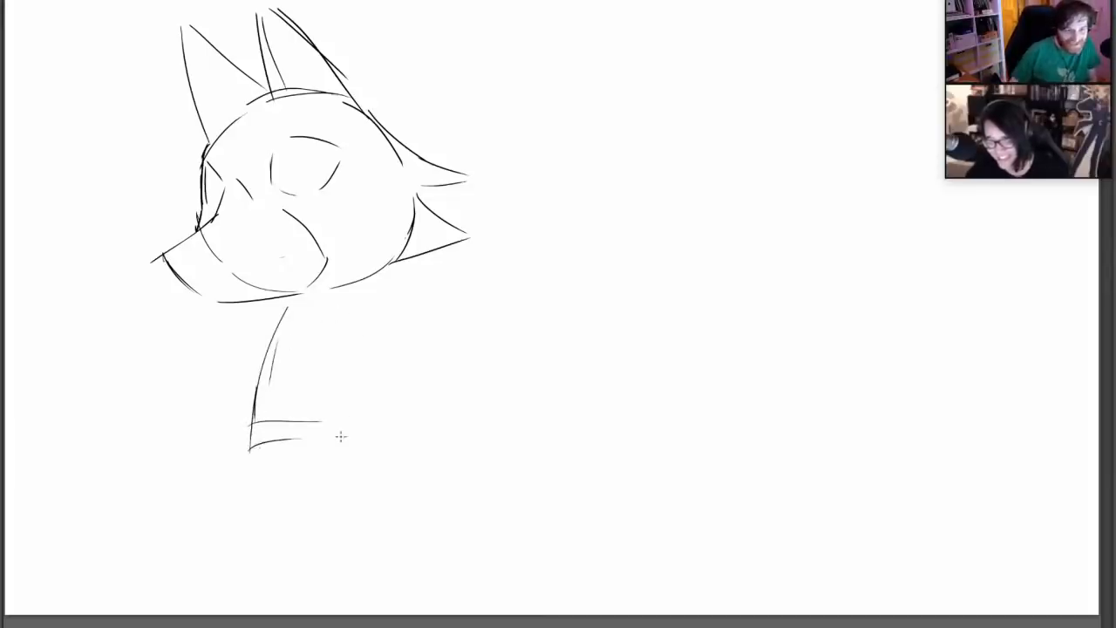
mouse_move(358, 305)
left_mouse_down()
mouse_move(381, 416)
mouse_move(371, 430)
left_mouse_up()
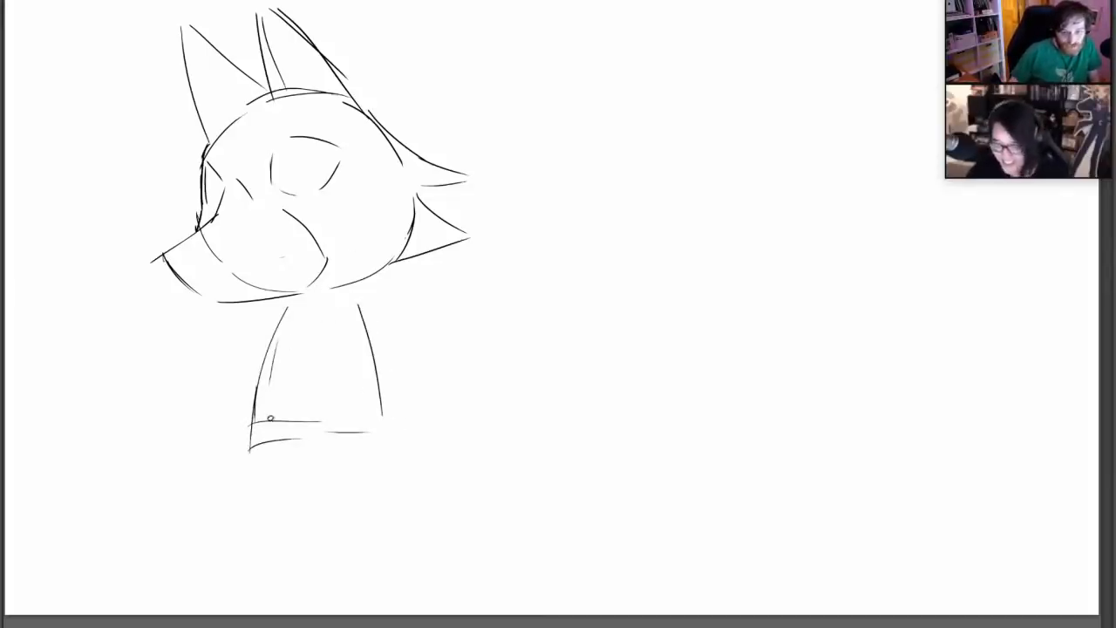
left_click_drag(270, 419, 283, 422)
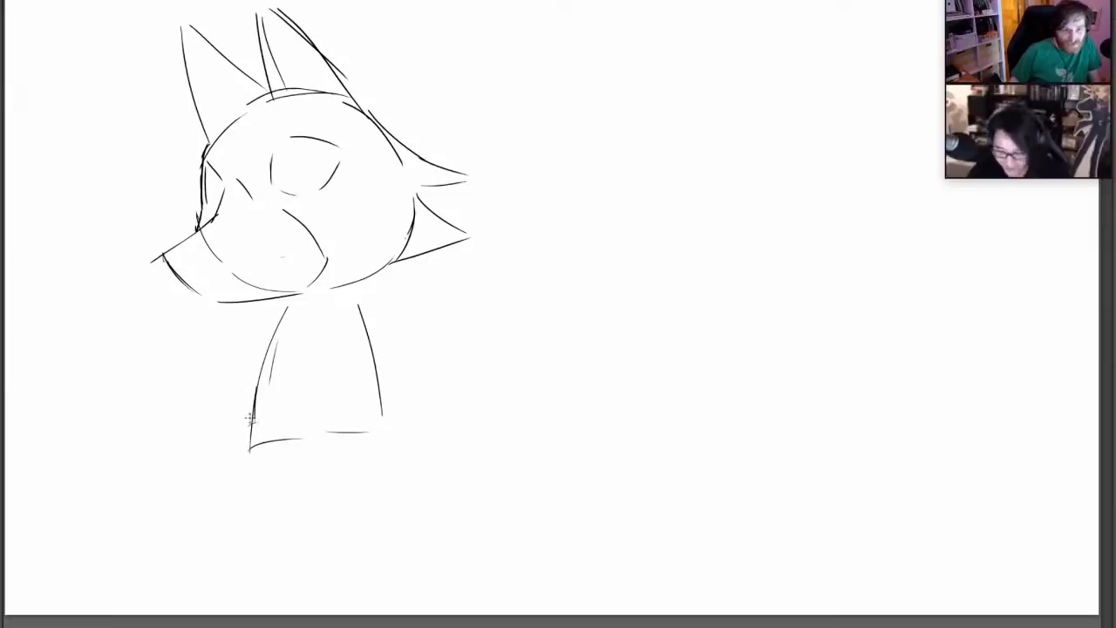
Round the torso's front side and sketch two short legs with feet, joined to the body by curved hip lines
mouse_move(284, 310)
left_mouse_down()
mouse_move(247, 427)
mouse_move(275, 521)
mouse_move(284, 536)
mouse_move(307, 525)
mouse_move(324, 445)
mouse_move(341, 511)
mouse_move(370, 533)
left_mouse_up()
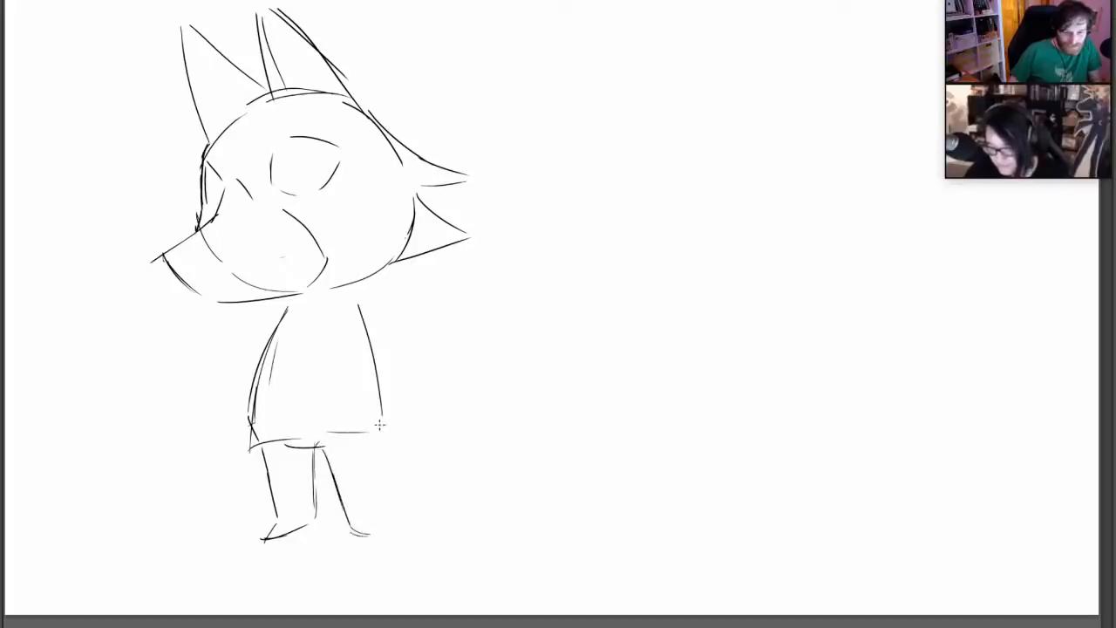
left_click_drag(380, 424, 375, 535)
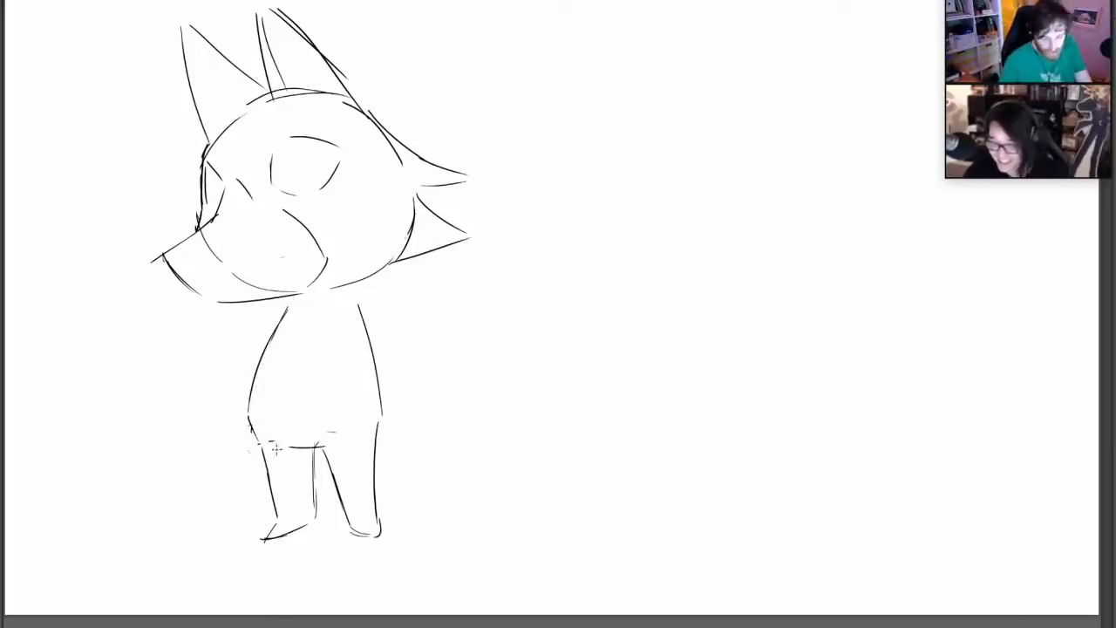
left_click_drag(317, 445, 381, 419)
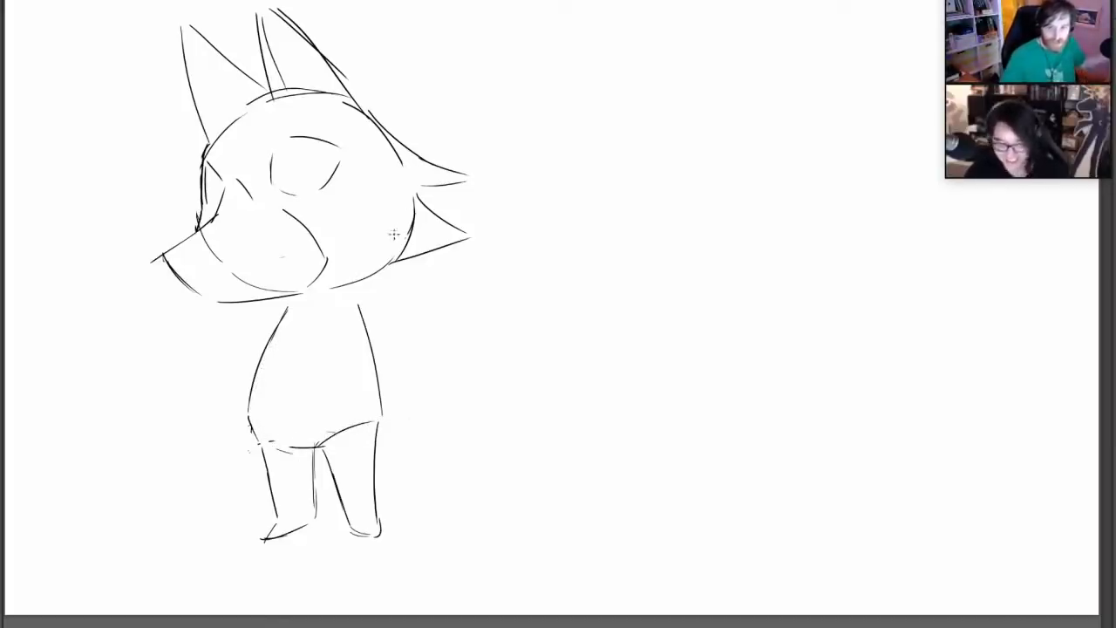
Add a wavy-edged neckerchief under the chin
mouse_move(299, 291)
left_mouse_down()
mouse_move(218, 347)
mouse_move(287, 348)
left_mouse_up()
left_click_drag(307, 295, 305, 348)
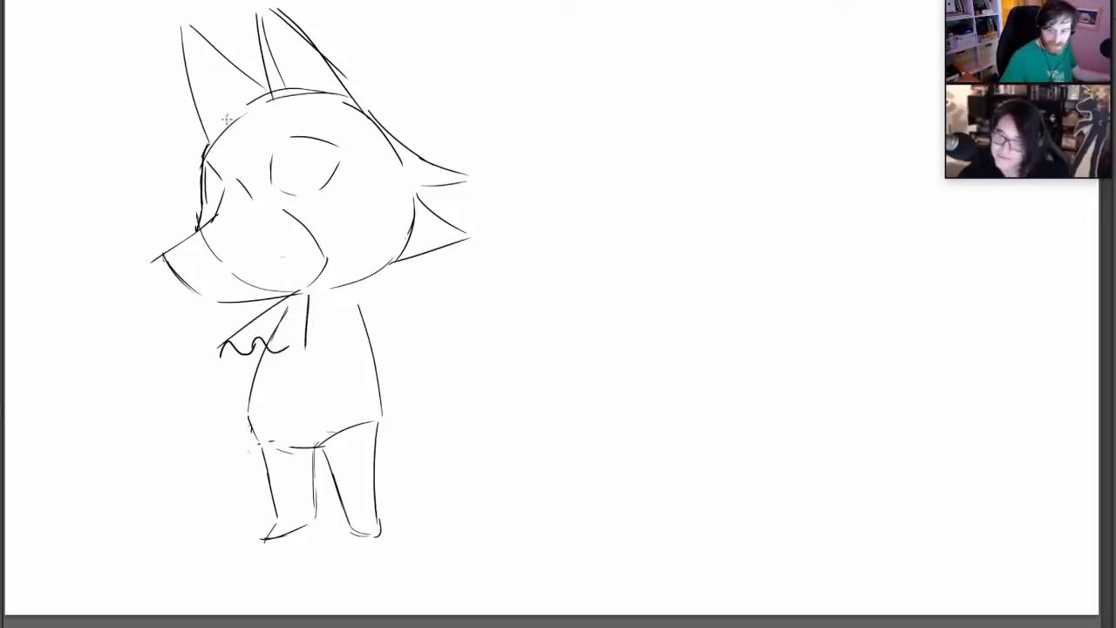
Sketch long swept hair locks across the forehead, over the near eye and down the front of the face
left_click_drag(272, 84, 317, 225)
mouse_move(260, 80)
left_mouse_down()
mouse_move(376, 101)
mouse_move(335, 218)
left_mouse_up()
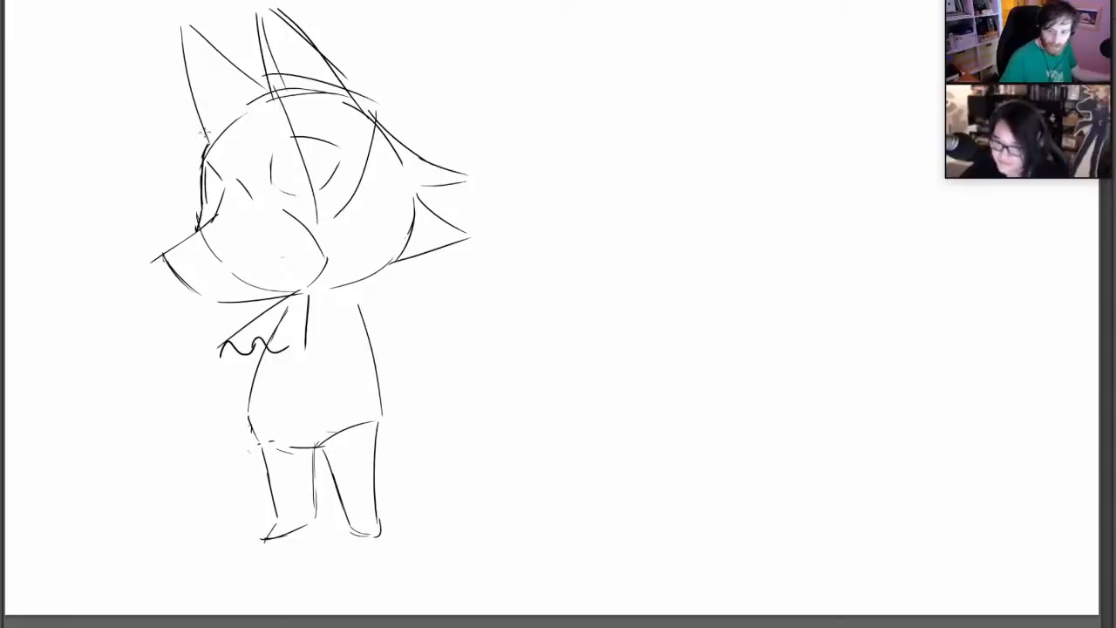
mouse_move(235, 113)
left_mouse_down()
mouse_move(214, 102)
mouse_move(202, 219)
left_mouse_up()
left_click_drag(202, 131, 197, 180)
left_click_drag(181, 113, 247, 82)
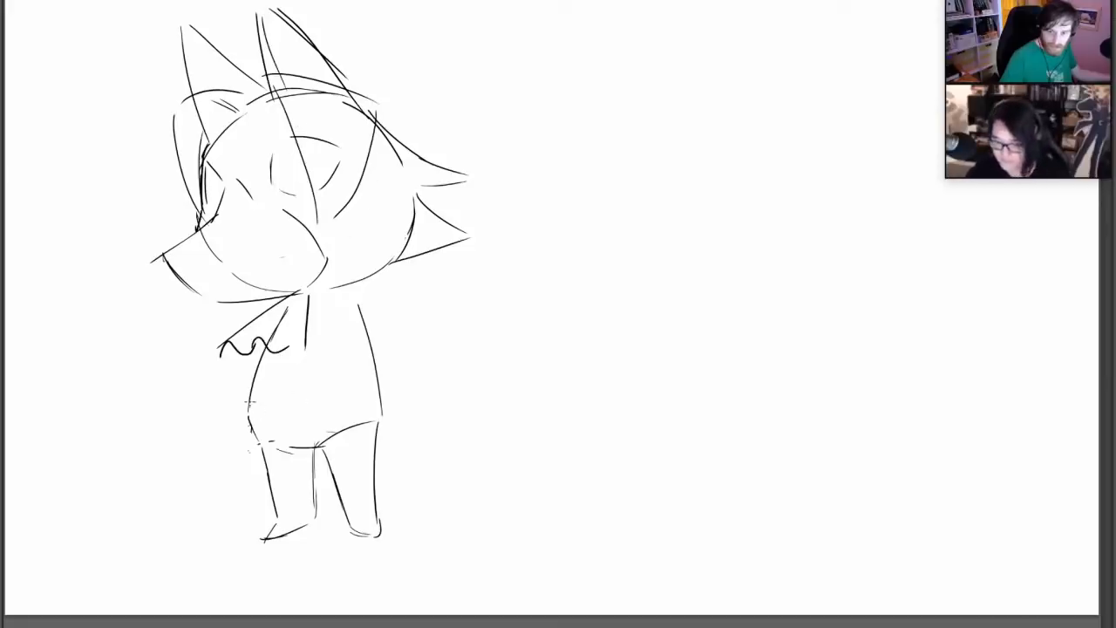
Draw a zigzag line across the lower torso and a narrow neckerchief band under the jaw
mouse_move(249, 403)
left_mouse_down()
mouse_move(302, 409)
mouse_move(338, 394)
left_mouse_up()
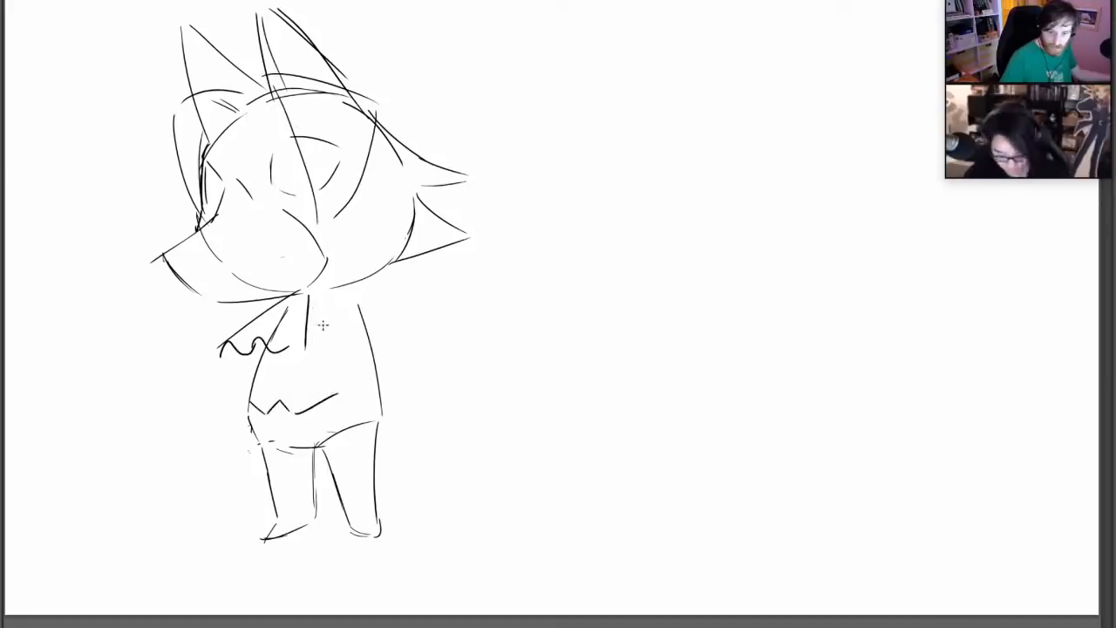
left_click_drag(312, 300, 338, 288)
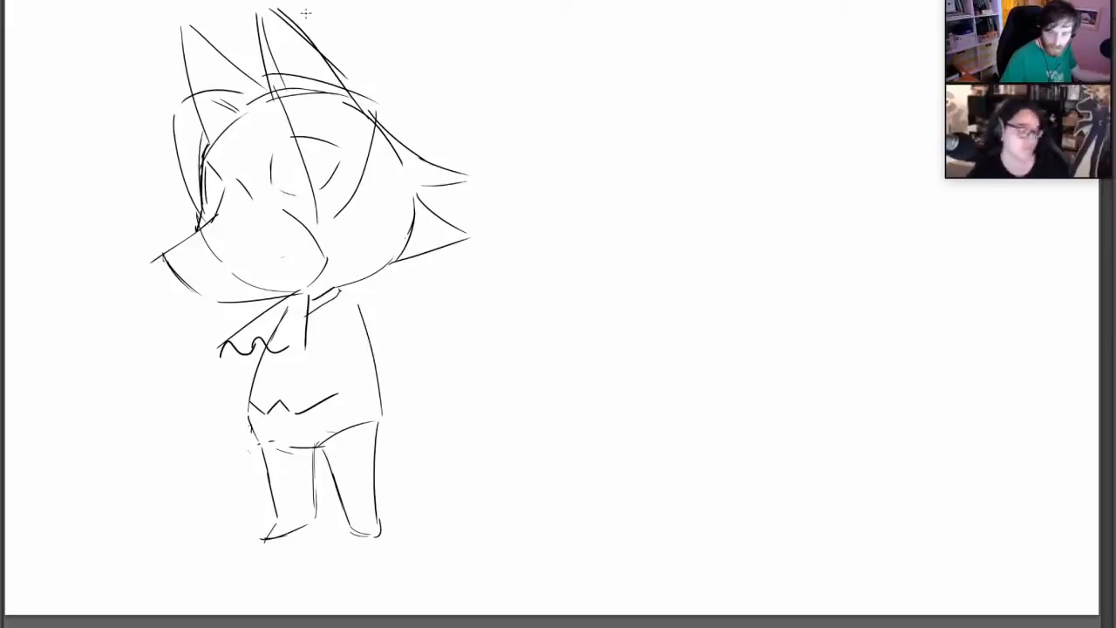
Draw a thick tapered upper lash line on the near eye, with an iris and pupil beneath it
mouse_move(270, 185)
left_mouse_down()
mouse_move(291, 162)
mouse_move(347, 146)
left_mouse_up()
mouse_move(270, 187)
left_mouse_down()
mouse_move(302, 154)
mouse_move(330, 147)
mouse_move(295, 158)
left_mouse_up()
mouse_move(274, 177)
left_mouse_down()
mouse_move(305, 153)
mouse_move(289, 157)
left_mouse_up()
key("ctrl+z")
key("ctrl+z")
key("ctrl+z")
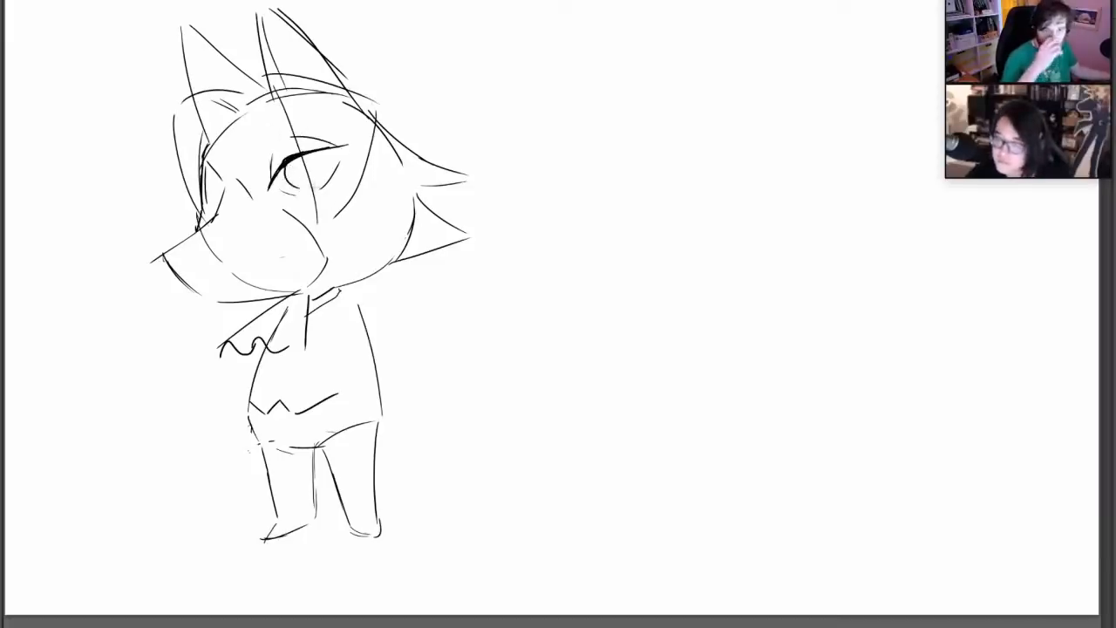
right_click(342, 197)
left_click(375, 239)
mouse_move(271, 188)
left_mouse_down()
mouse_move(301, 157)
mouse_move(345, 147)
left_mouse_up()
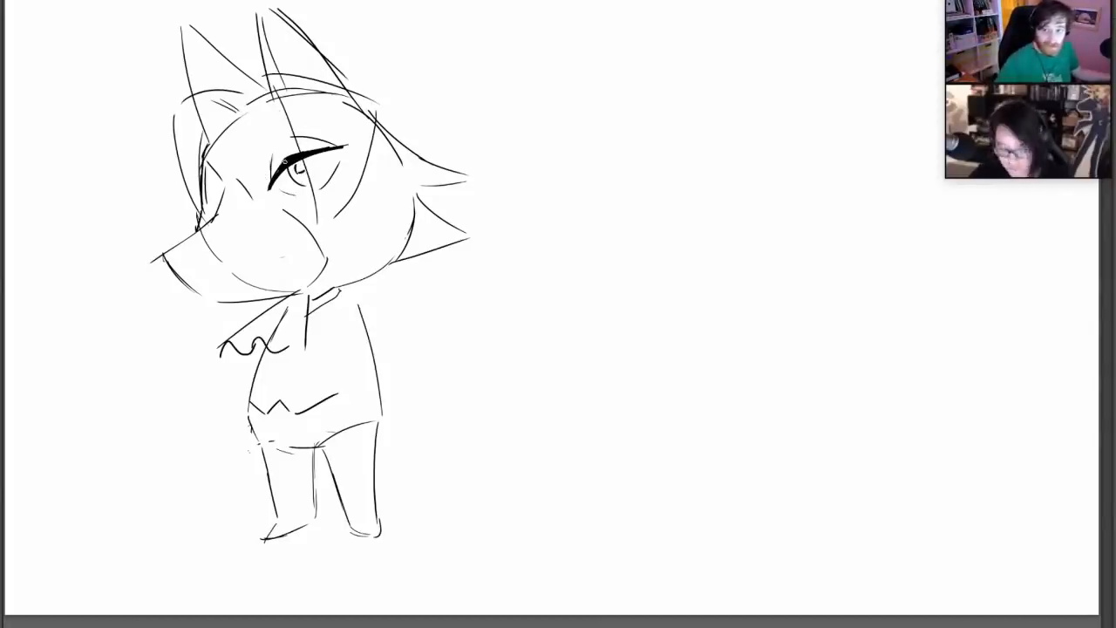
Readjust the brush, add a slanted brow line above the near eye, and draw the far eye's lash and pupil
right_click(357, 218)
left_click(386, 251)
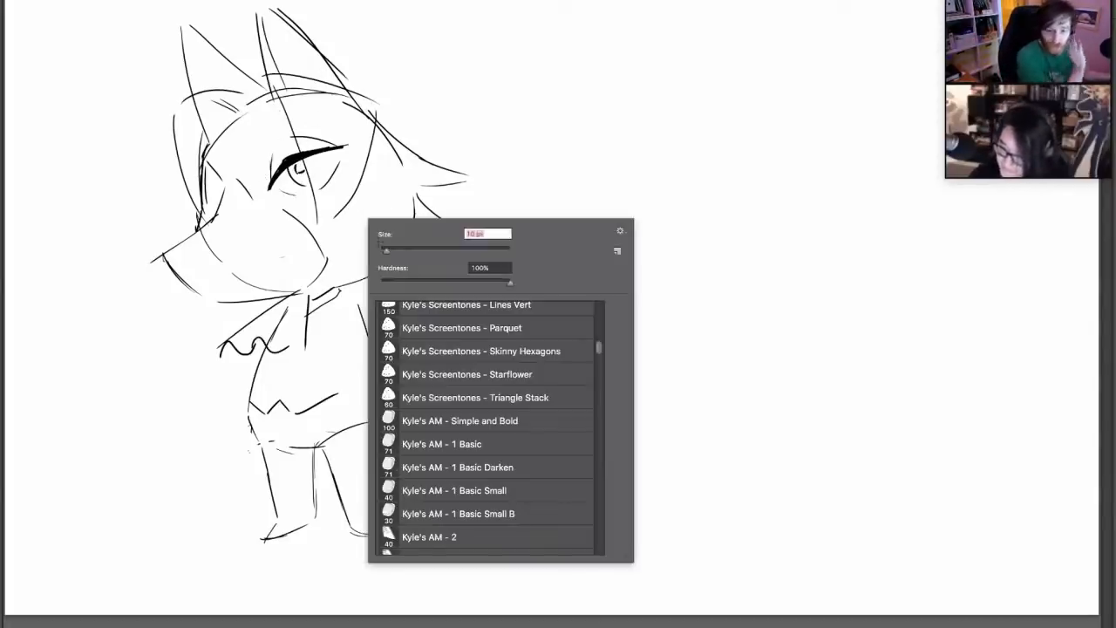
left_click(257, 164)
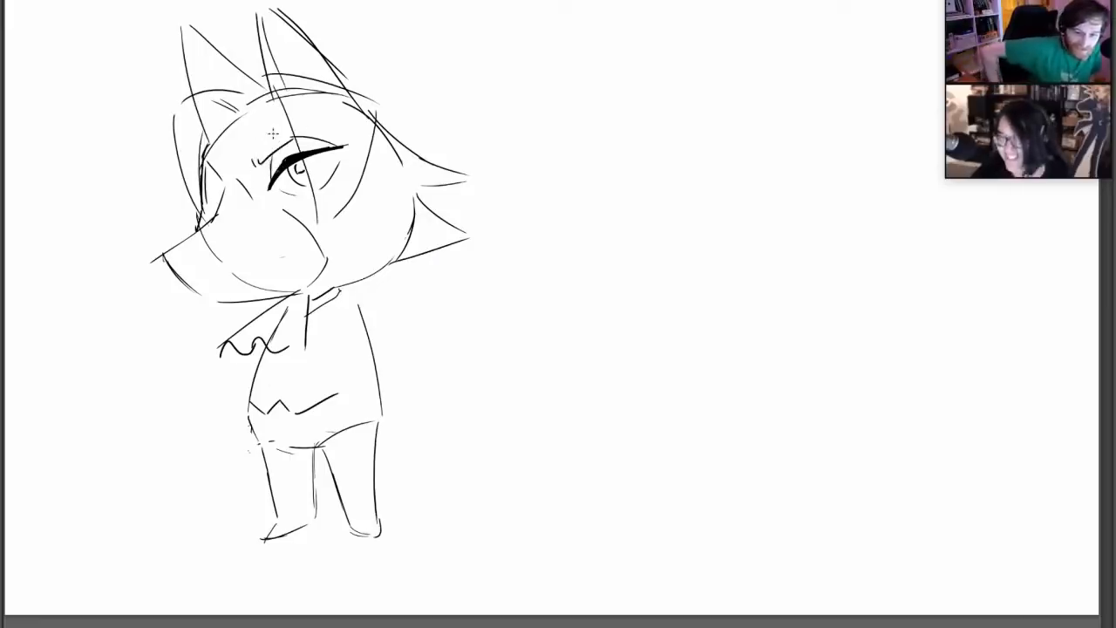
left_click_drag(200, 175, 224, 189)
key("ctrl+z")
mouse_move(209, 177)
left_mouse_down()
mouse_move(217, 200)
mouse_move(221, 188)
left_mouse_up()
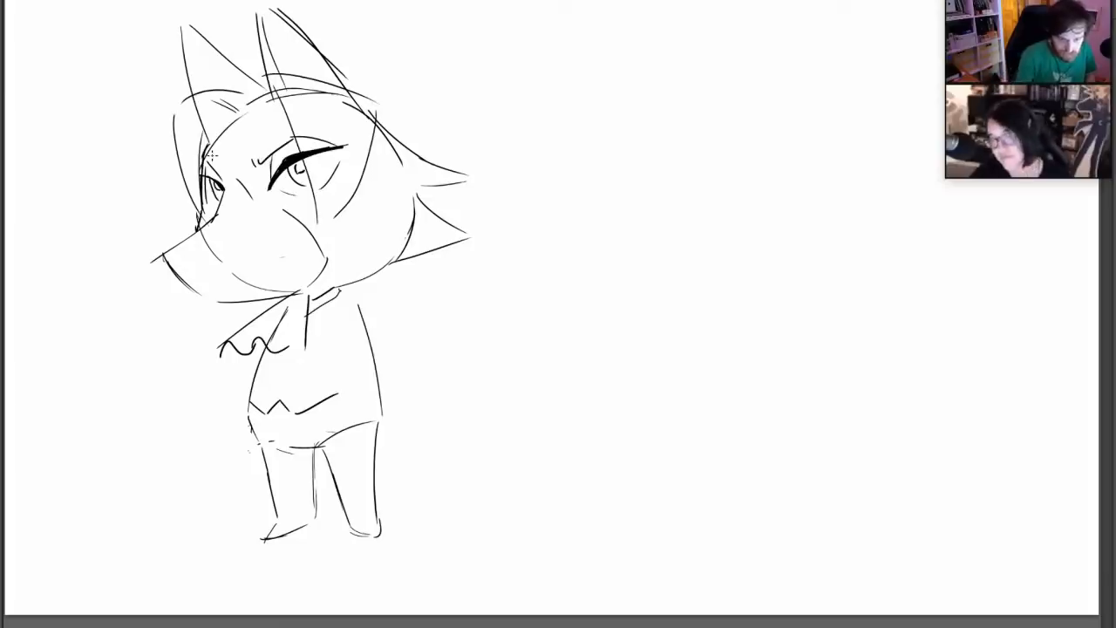
Draw the nose at the snout's tip, darken the far eye, and add a long, slightly curved mouth line along the muzzle
left_click_drag(163, 254, 203, 240)
left_click_drag(165, 254, 190, 260)
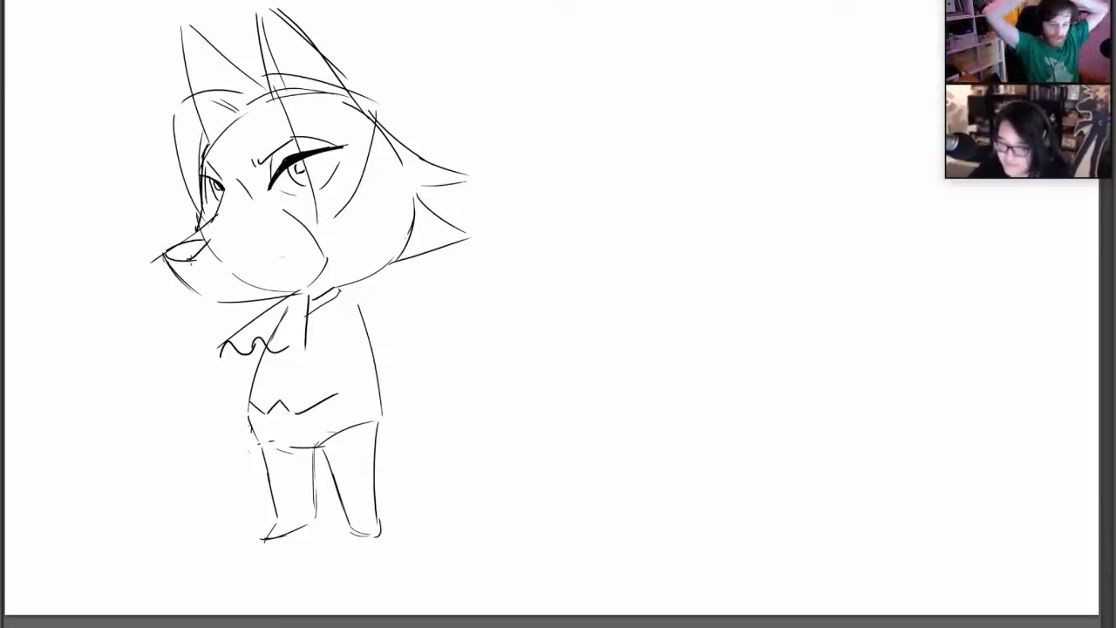
left_click_drag(206, 176, 219, 199)
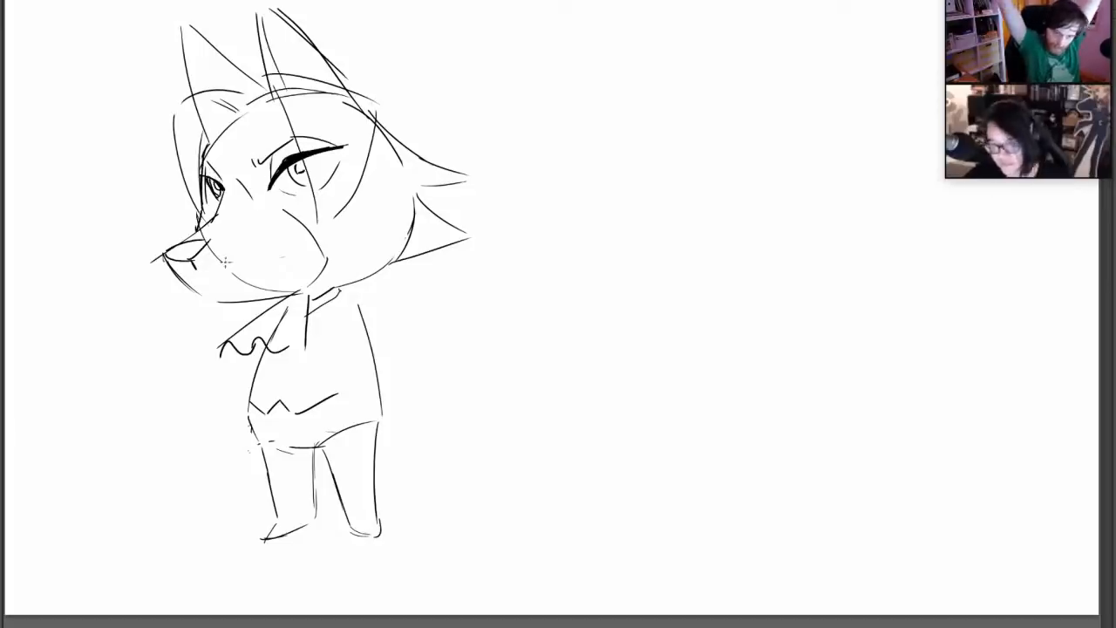
left_click_drag(211, 278, 272, 274)
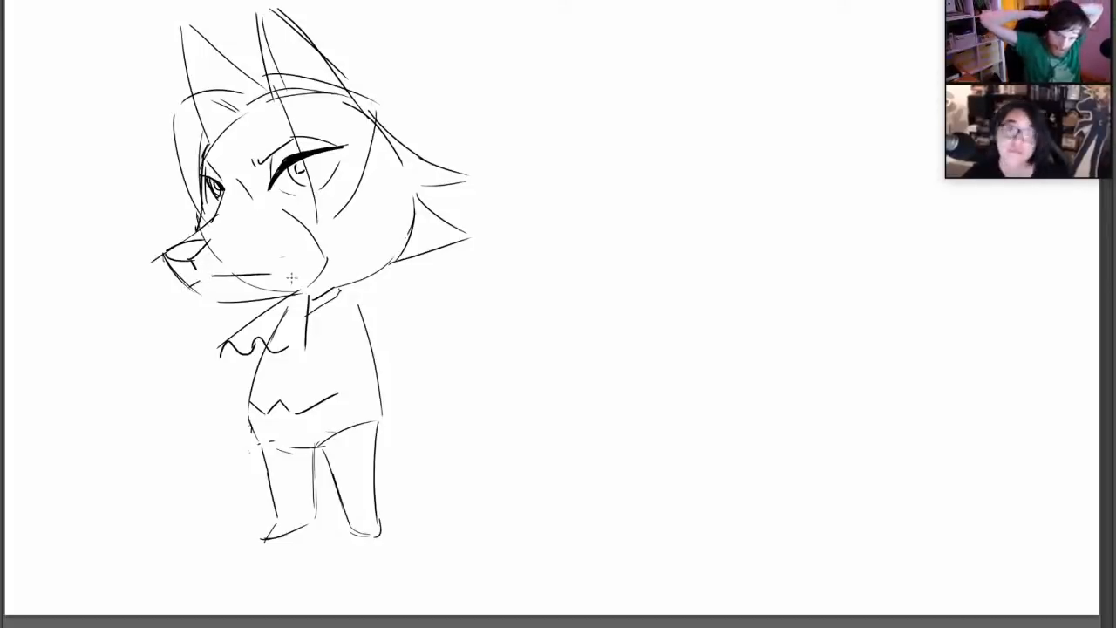
key("ctrl+z")
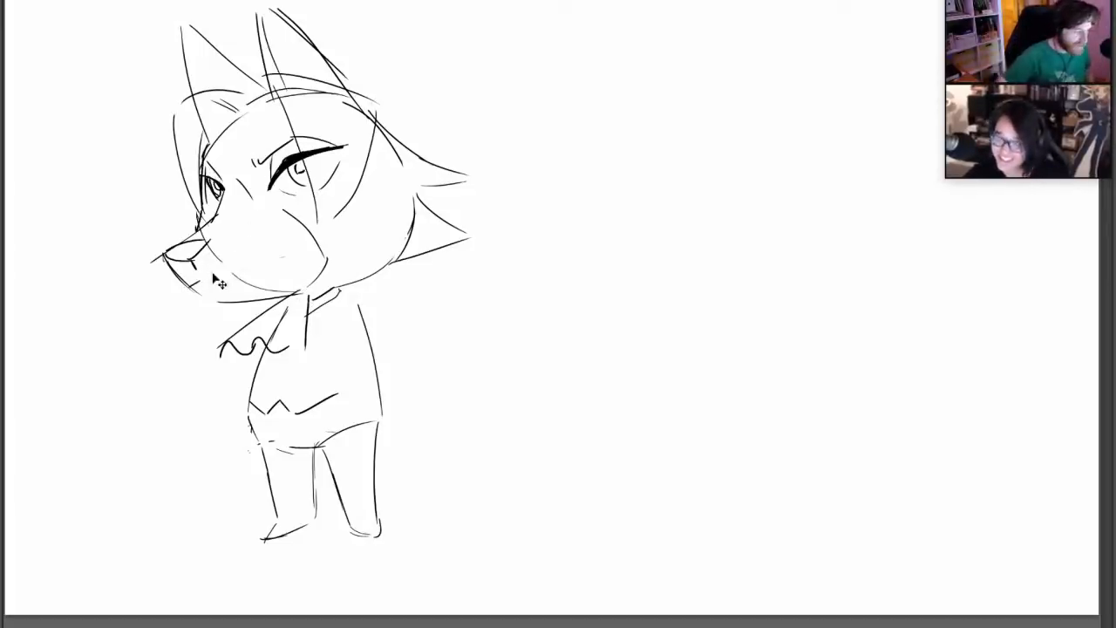
left_click_drag(205, 274, 283, 269)
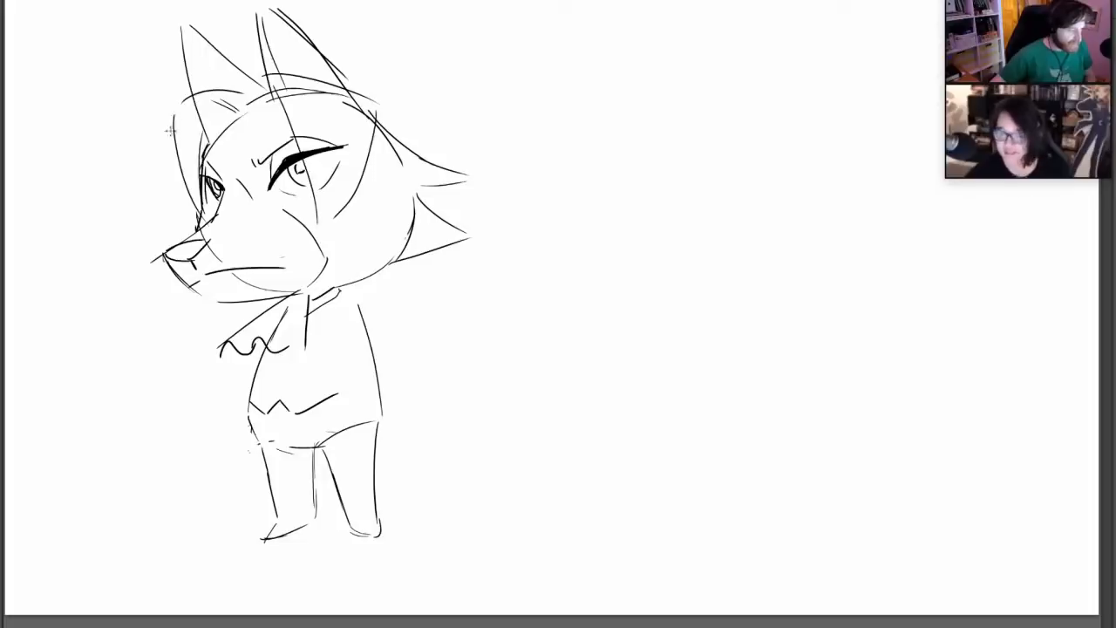
Redraw the far-side hair lock with a wider outer edge and clean inner edge, erasing the overlapping ear and forehead lines
left_click_drag(183, 105, 185, 197)
left_click_drag(167, 109, 185, 197)
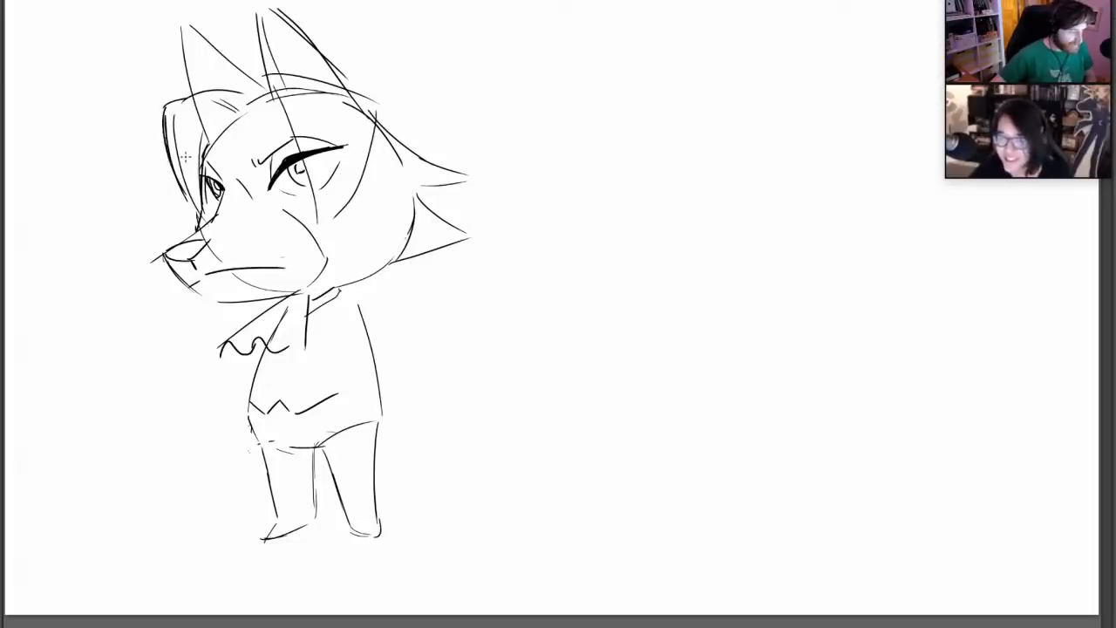
mouse_move(224, 92)
left_mouse_down()
mouse_move(216, 101)
mouse_move(232, 97)
left_mouse_up()
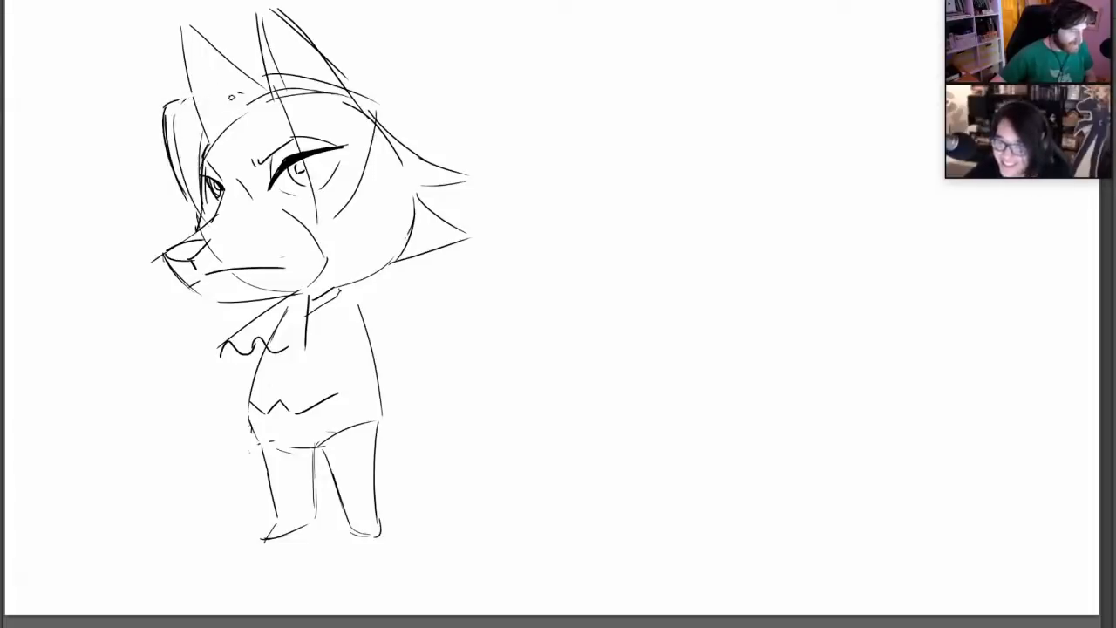
mouse_move(202, 130)
left_mouse_down()
mouse_move(223, 121)
mouse_move(207, 135)
mouse_move(201, 112)
mouse_move(235, 102)
mouse_move(199, 230)
left_mouse_up()
key("ctrl+z")
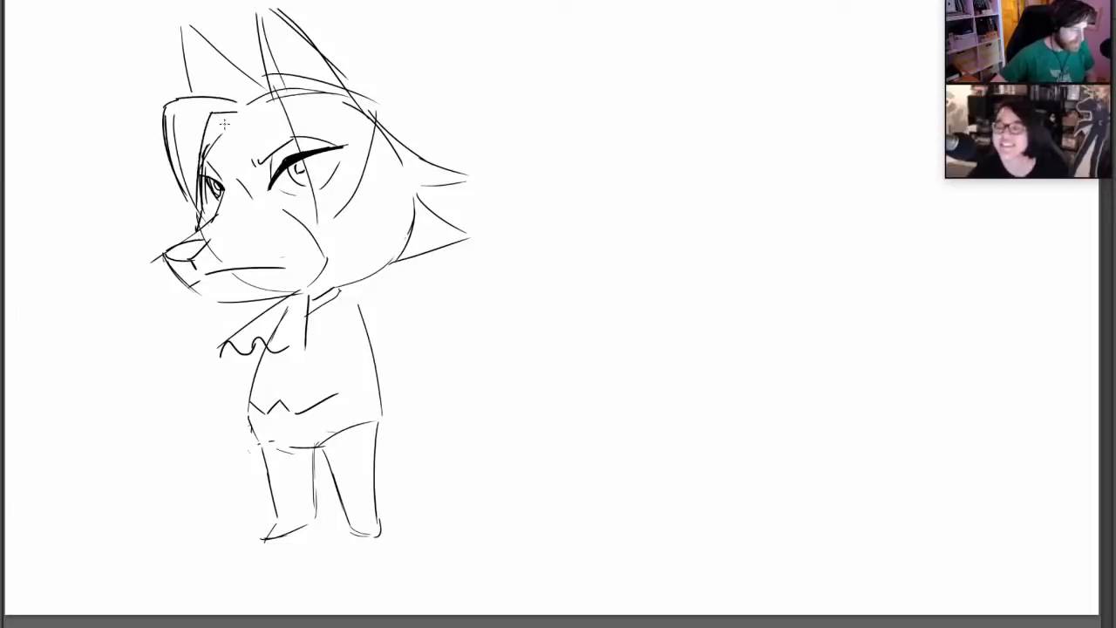
mouse_move(207, 130)
left_mouse_down()
mouse_move(220, 127)
mouse_move(204, 163)
left_mouse_up()
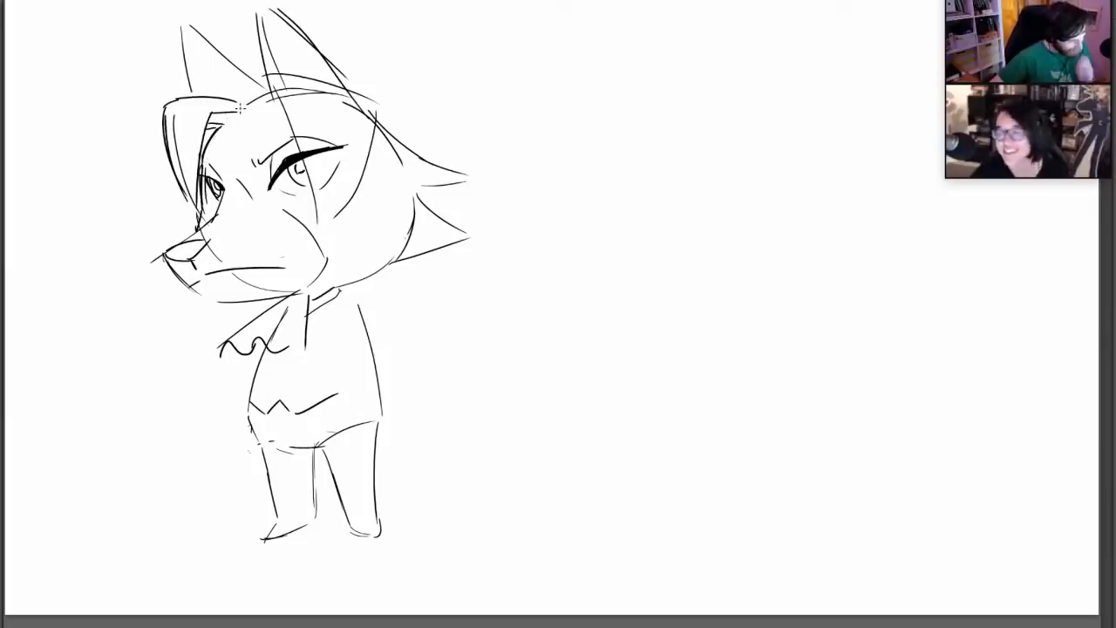
Redraw the near-side hair lock from the parting to a point beside the near eye, erasing the old head lines inside it
mouse_move(253, 114)
left_mouse_down()
mouse_move(262, 75)
mouse_move(259, 94)
mouse_move(286, 116)
mouse_move(294, 176)
left_mouse_up()
left_click_drag(297, 129, 291, 176)
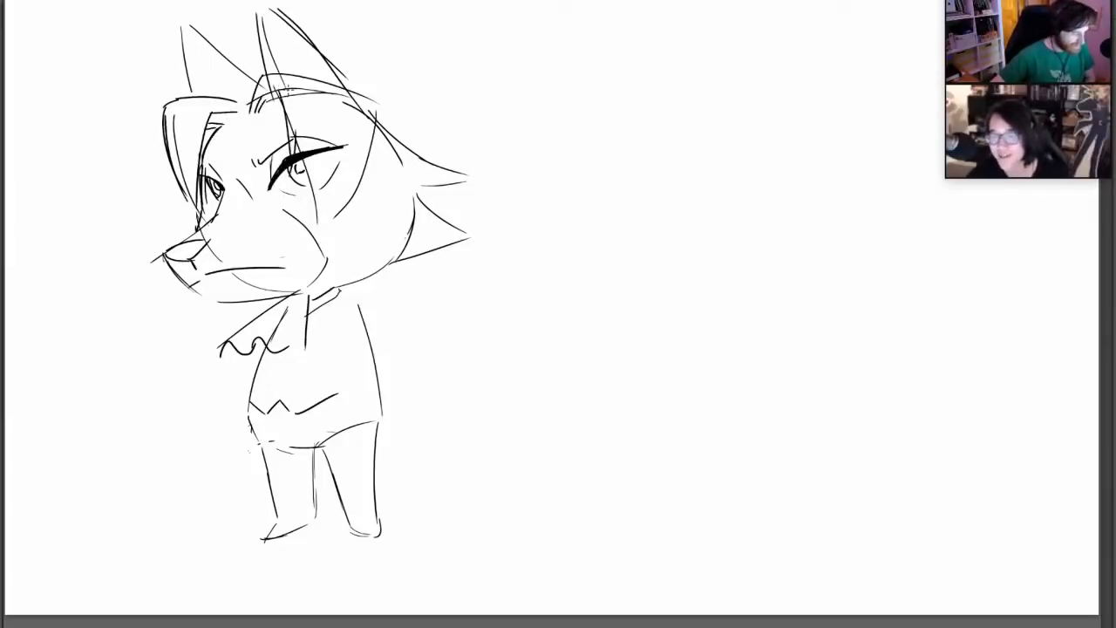
mouse_move(286, 102)
left_mouse_down()
mouse_move(259, 98)
mouse_move(320, 86)
mouse_move(371, 117)
left_mouse_up()
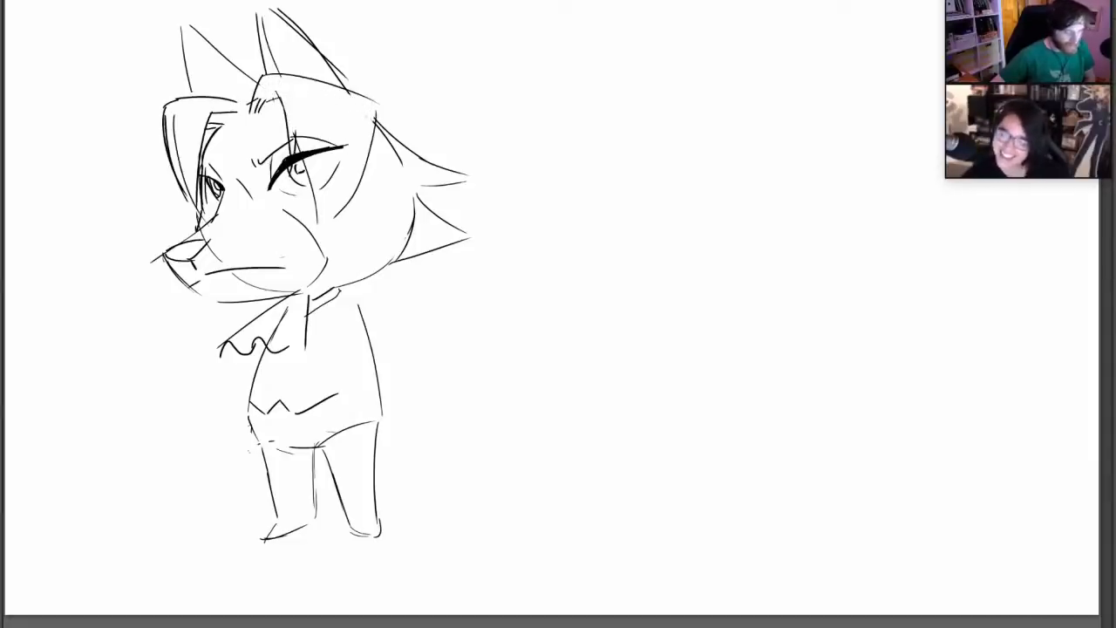
mouse_move(319, 223)
left_mouse_down()
mouse_move(332, 120)
mouse_move(335, 214)
mouse_move(366, 150)
left_mouse_up()
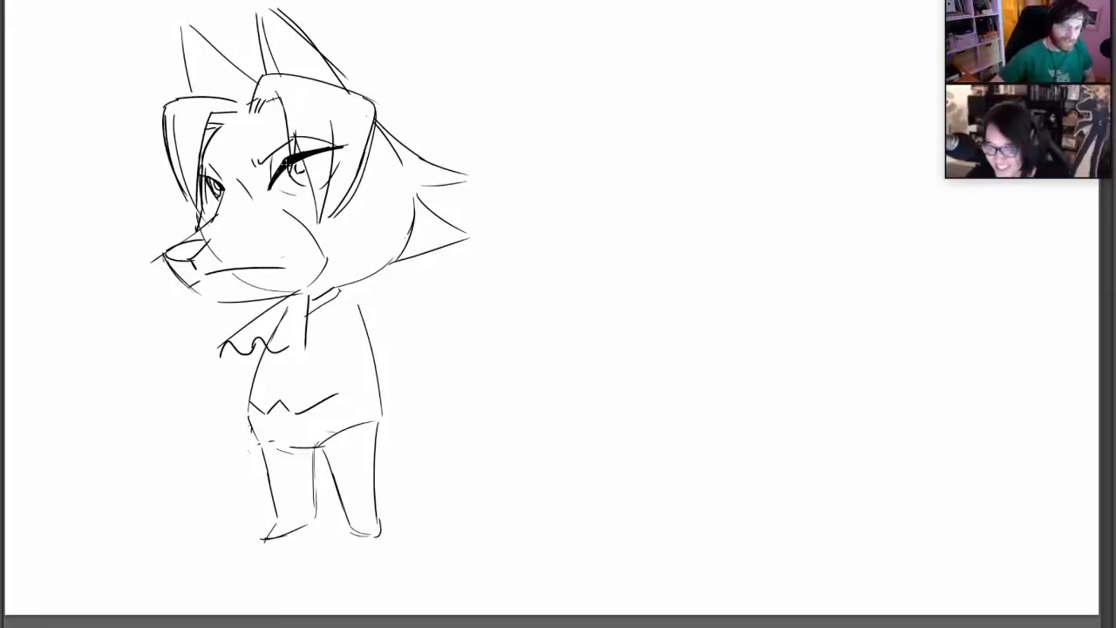
Shade the near iris and refine the face with a firmer muzzle and nose-bridge contour and a small tuft at the jaw
left_click_drag(300, 171, 305, 182)
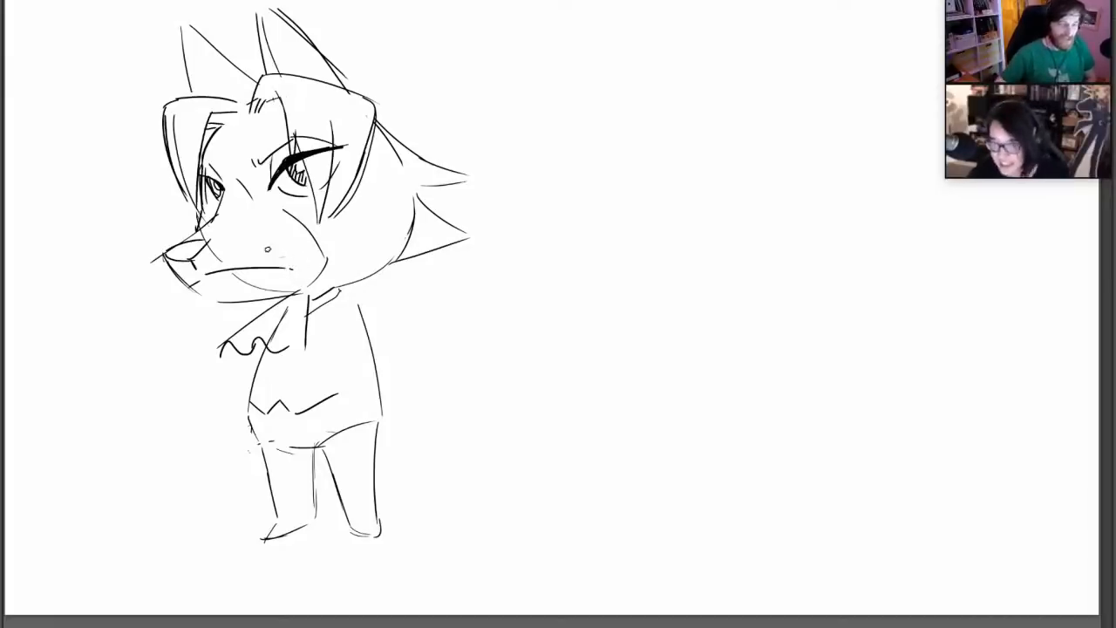
mouse_move(264, 207)
left_mouse_down()
mouse_move(309, 231)
mouse_move(329, 259)
mouse_move(304, 291)
left_mouse_up()
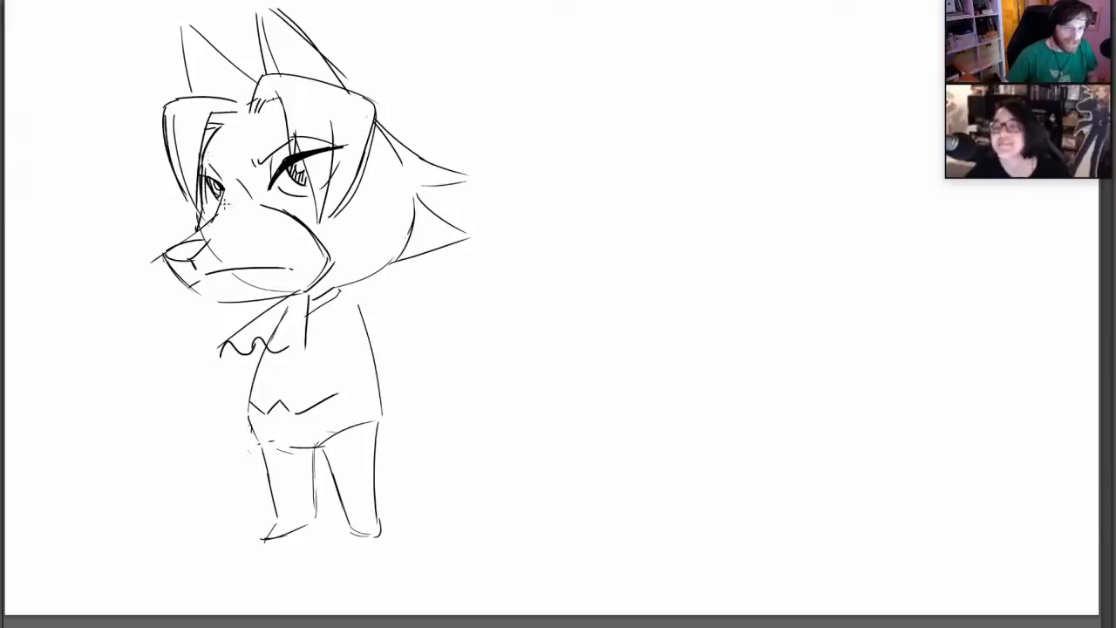
left_click_drag(216, 215, 240, 183)
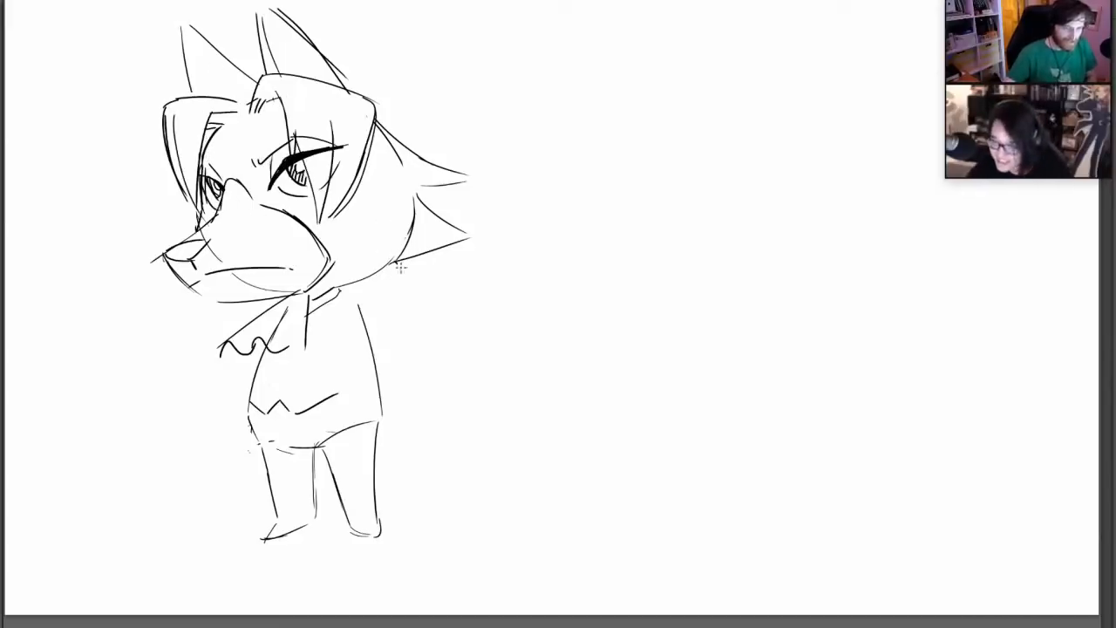
left_click_drag(400, 269, 381, 259)
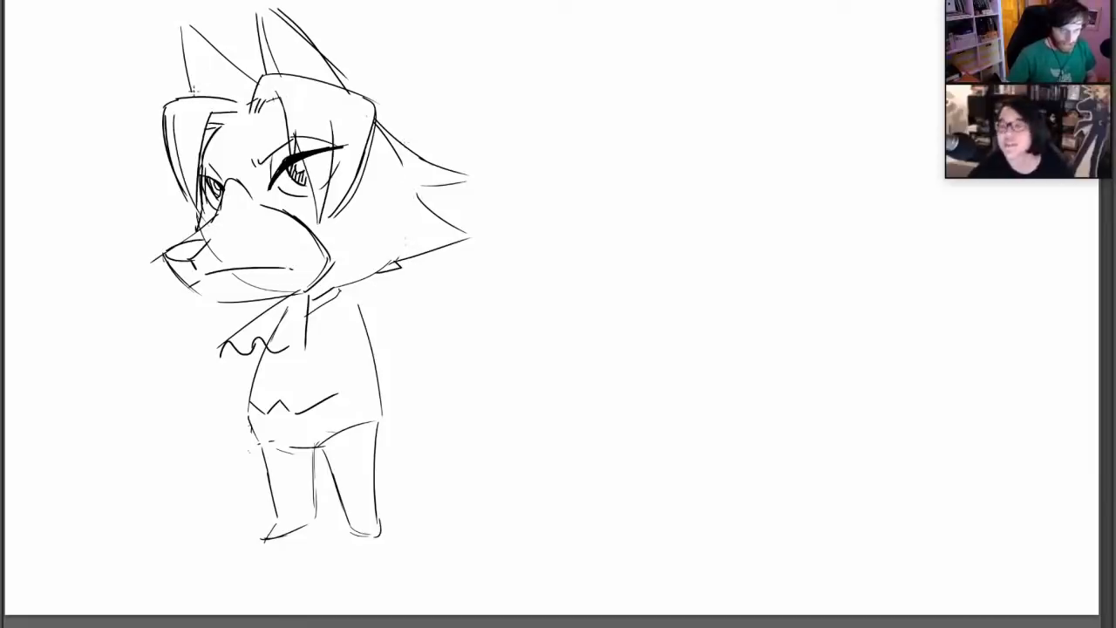
Draw inner contour lines in both pointed ears and fill the inner ear areas with short hatching
mouse_move(189, 33)
left_mouse_down()
mouse_move(201, 89)
mouse_move(219, 93)
left_mouse_up()
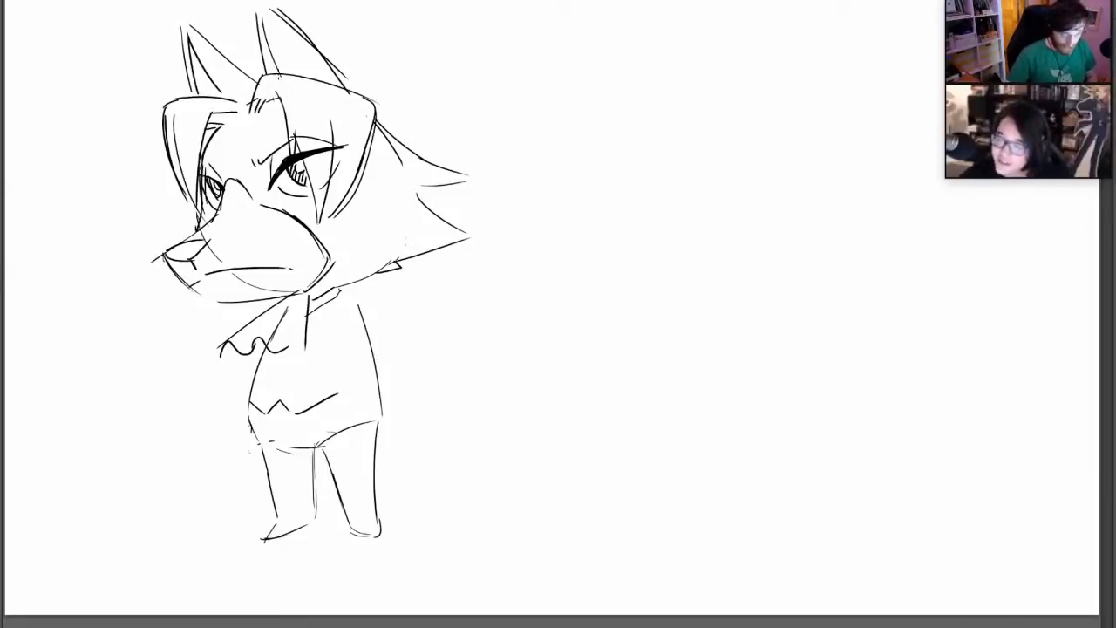
mouse_move(264, 17)
left_mouse_down()
mouse_move(280, 74)
mouse_move(307, 72)
left_mouse_up()
key("ctrl+z")
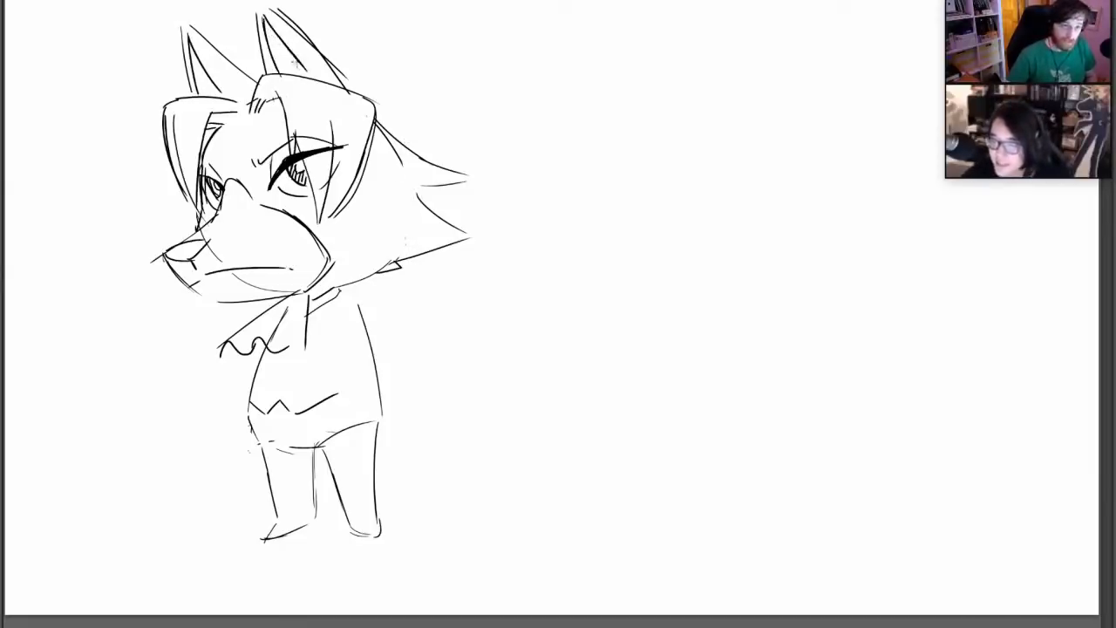
left_click_drag(190, 57, 206, 94)
left_click_drag(267, 42, 289, 71)
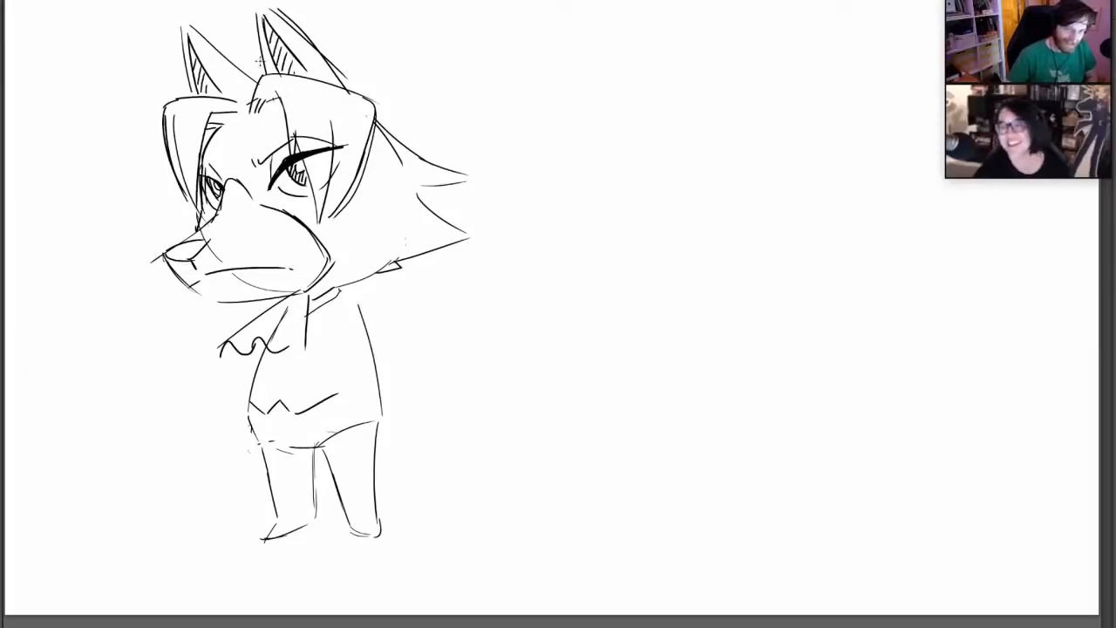
Rework the hair parting above the forehead with short converging strokes at the root of the near lock
left_click_drag(261, 113, 272, 101)
left_click_drag(269, 113, 284, 105)
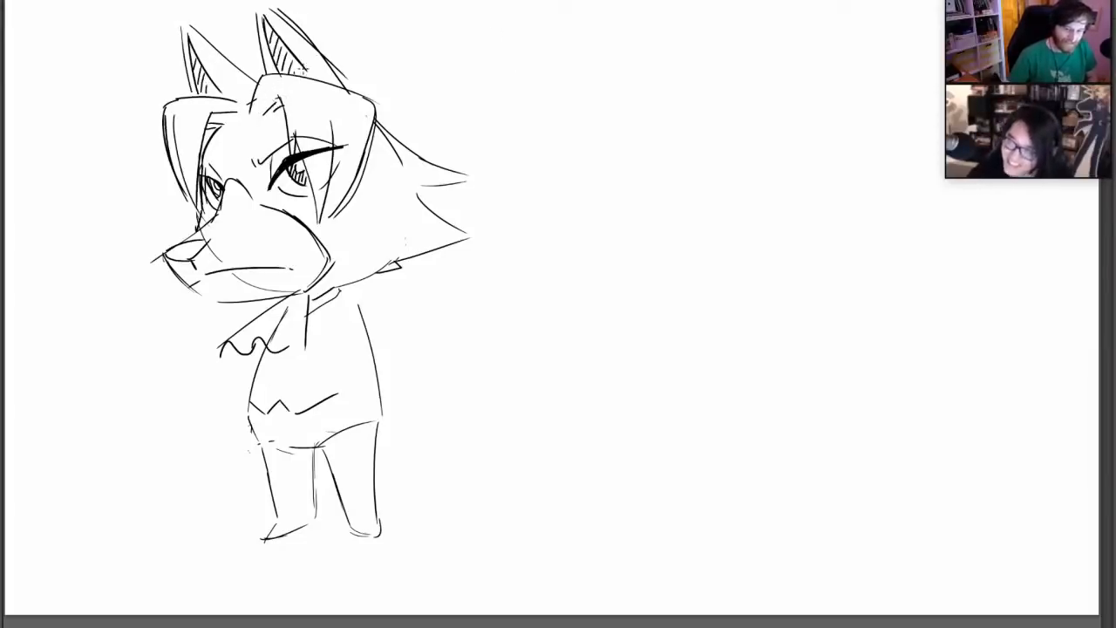
left_click_drag(276, 87, 264, 111)
left_click_drag(277, 87, 284, 105)
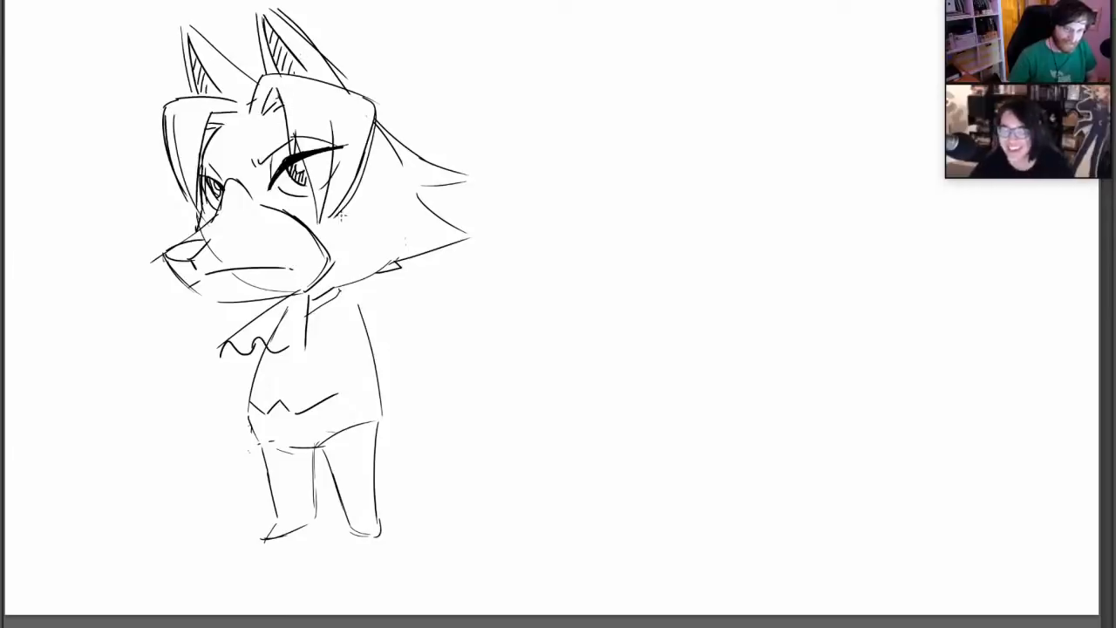
Draw an open jacket over the torso, with a long front edge, a pointed lower hem and side edges on both sides
left_click_drag(338, 288, 319, 406)
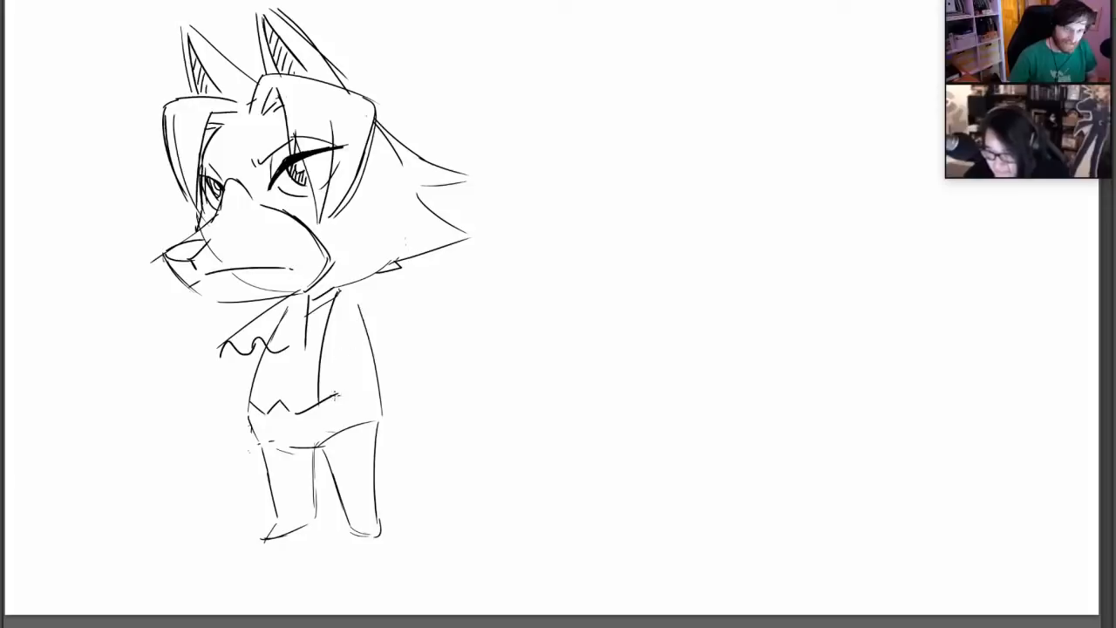
left_click_drag(325, 407, 394, 413)
left_click_drag(370, 340, 392, 420)
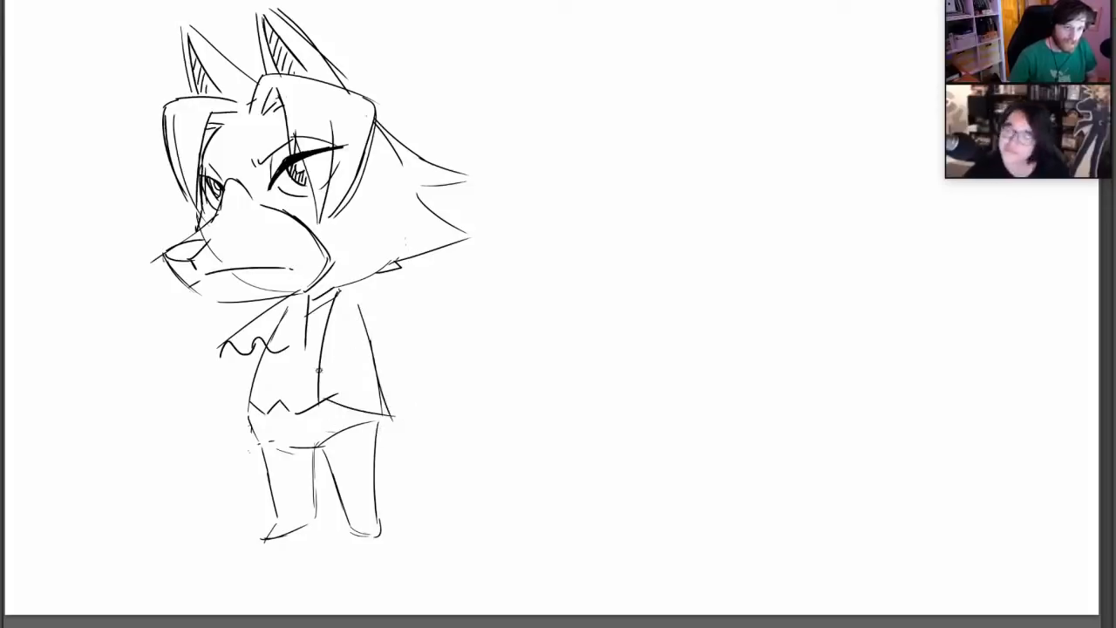
key("ctrl+z")
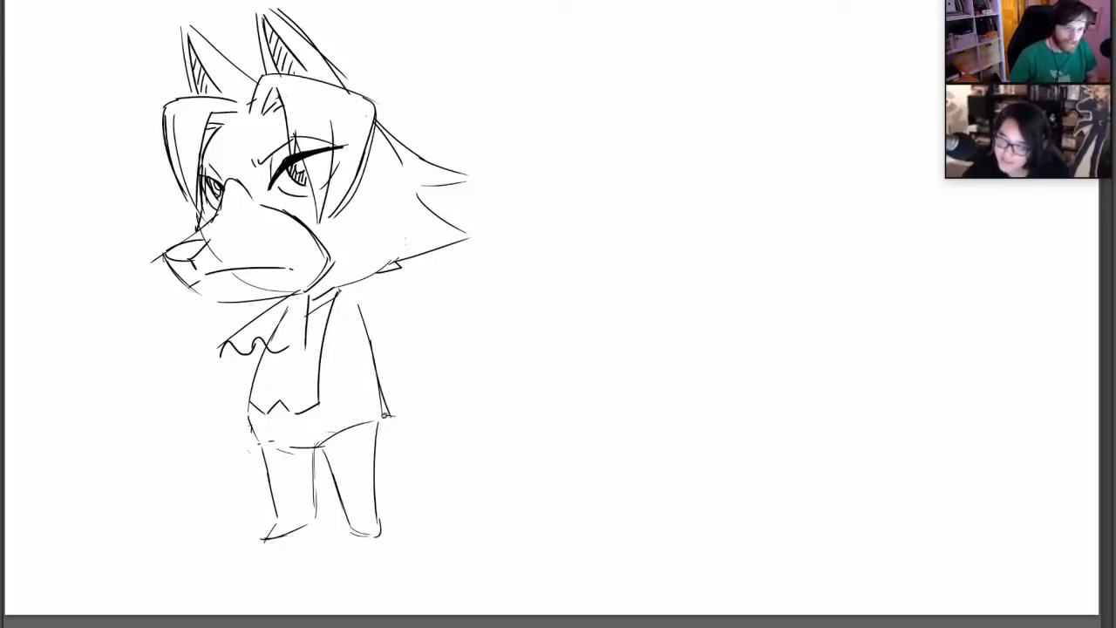
left_click_drag(354, 418, 383, 402)
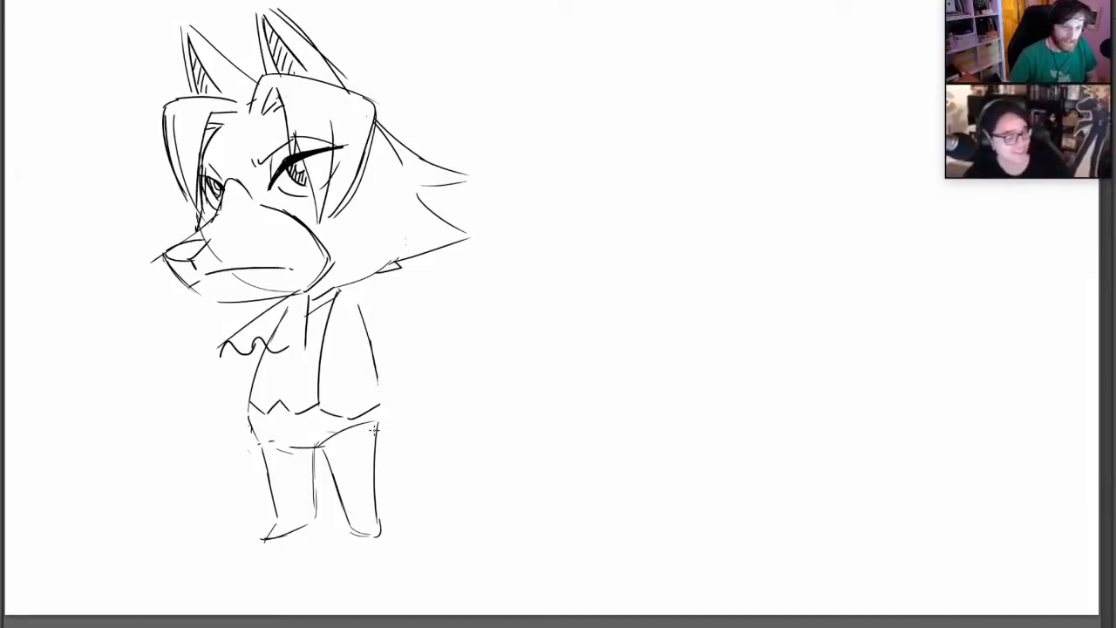
left_click_drag(380, 404, 372, 337)
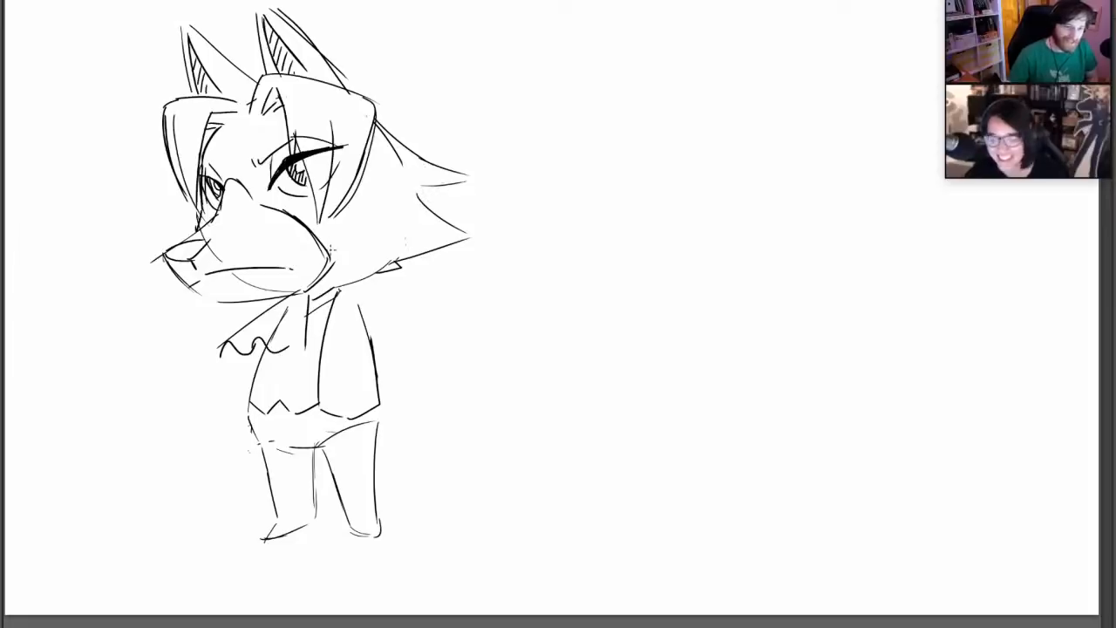
mouse_move(260, 331)
left_mouse_down()
mouse_move(242, 417)
mouse_move(251, 429)
left_mouse_up()
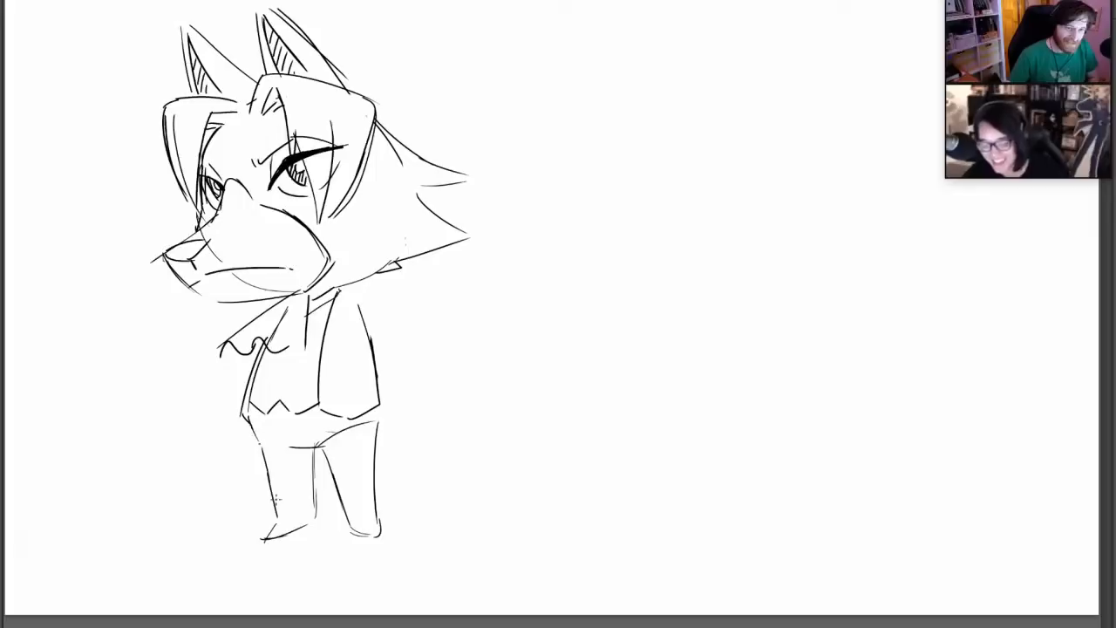
Draw double-line trouser cuffs across both lower legs just above the feet
left_click_drag(270, 501, 312, 495)
left_click_drag(272, 505, 375, 496)
left_click_drag(342, 505, 376, 503)
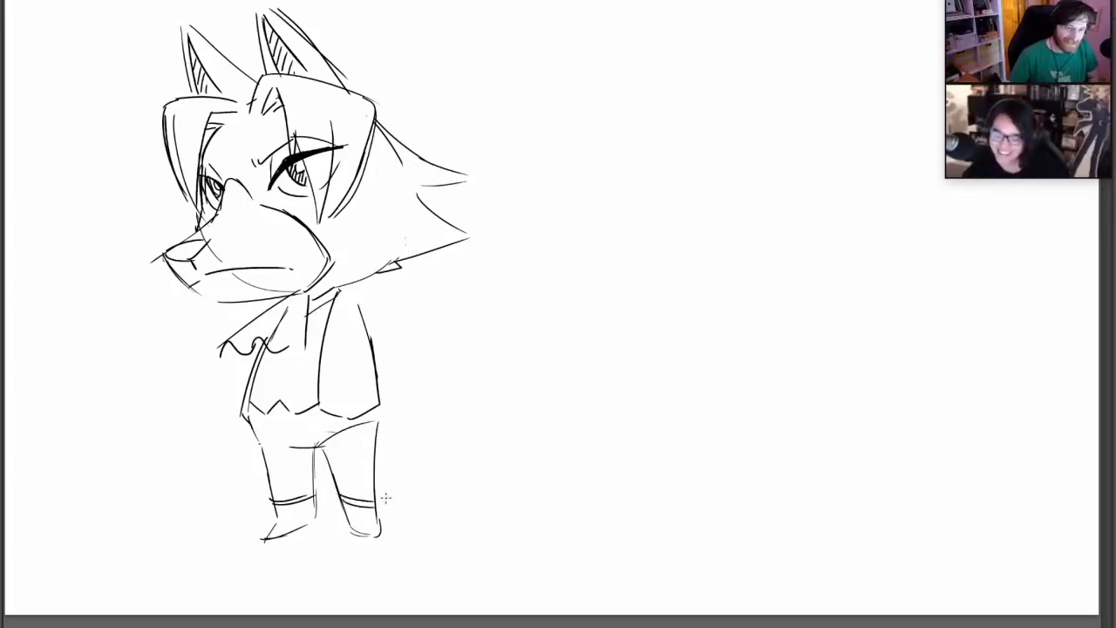
Draw the jacket's notched collar and a long lapel tapering to the front edge, replacing the first jagged lapel line
mouse_move(339, 290)
left_mouse_down()
mouse_move(354, 311)
mouse_move(339, 323)
mouse_move(326, 395)
left_mouse_up()
key("ctrl+z")
key("ctrl+z")
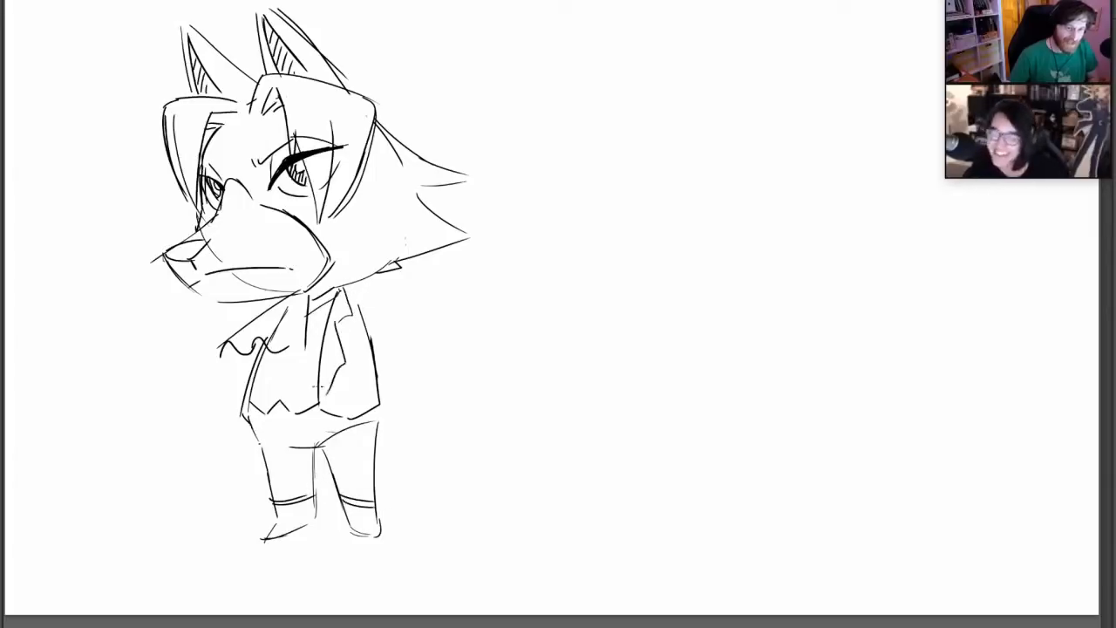
key("ctrl+z")
mouse_move(332, 311)
left_mouse_down()
mouse_move(345, 327)
mouse_move(313, 387)
left_mouse_up()
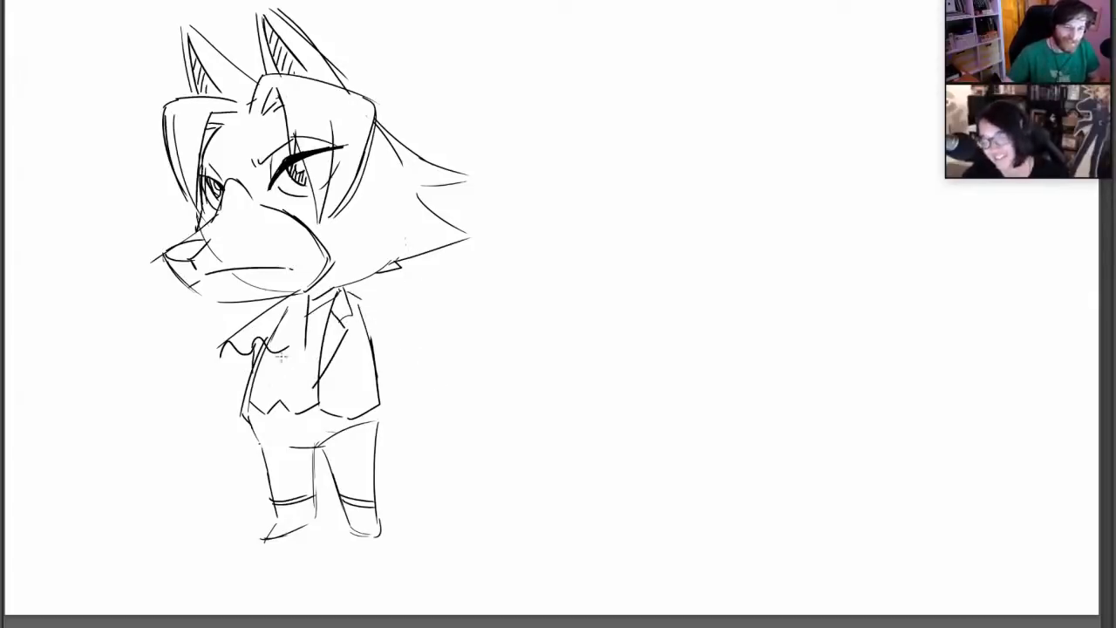
Add a second ruffled edge and fold lines to the neckerchief, and fill the waistcoat beneath it with diagonal hatching
mouse_move(237, 351)
left_mouse_down()
mouse_move(231, 366)
mouse_move(299, 353)
mouse_move(257, 348)
mouse_move(307, 294)
mouse_move(295, 340)
mouse_move(259, 364)
mouse_move(304, 353)
left_mouse_up()
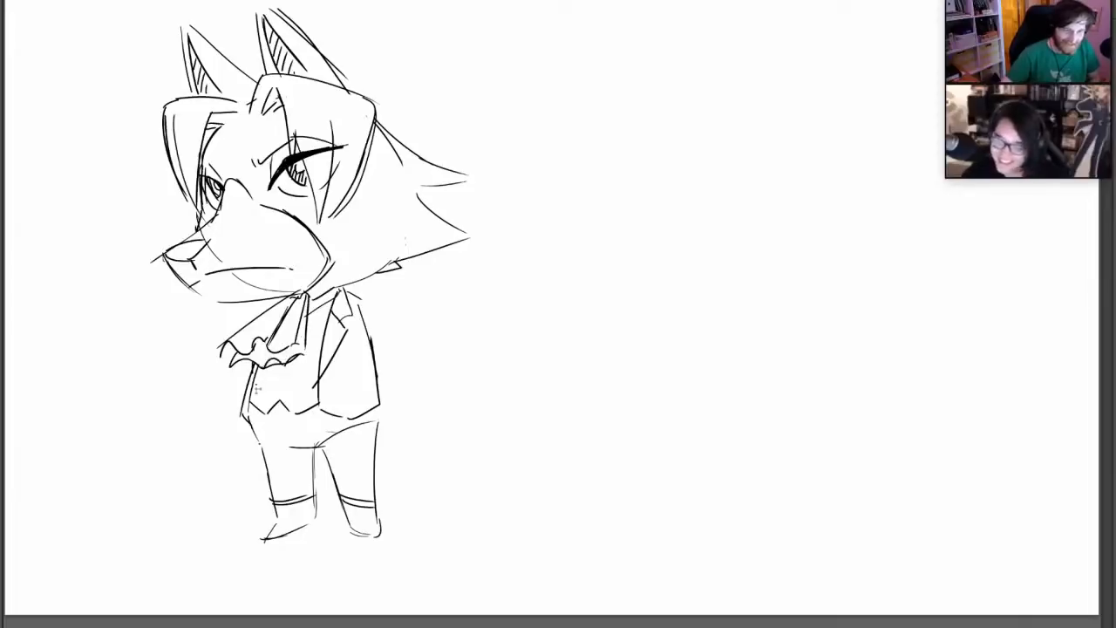
mouse_move(279, 400)
left_mouse_down()
mouse_move(278, 371)
mouse_move(264, 410)
mouse_move(281, 368)
mouse_move(299, 389)
mouse_move(321, 324)
left_mouse_up()
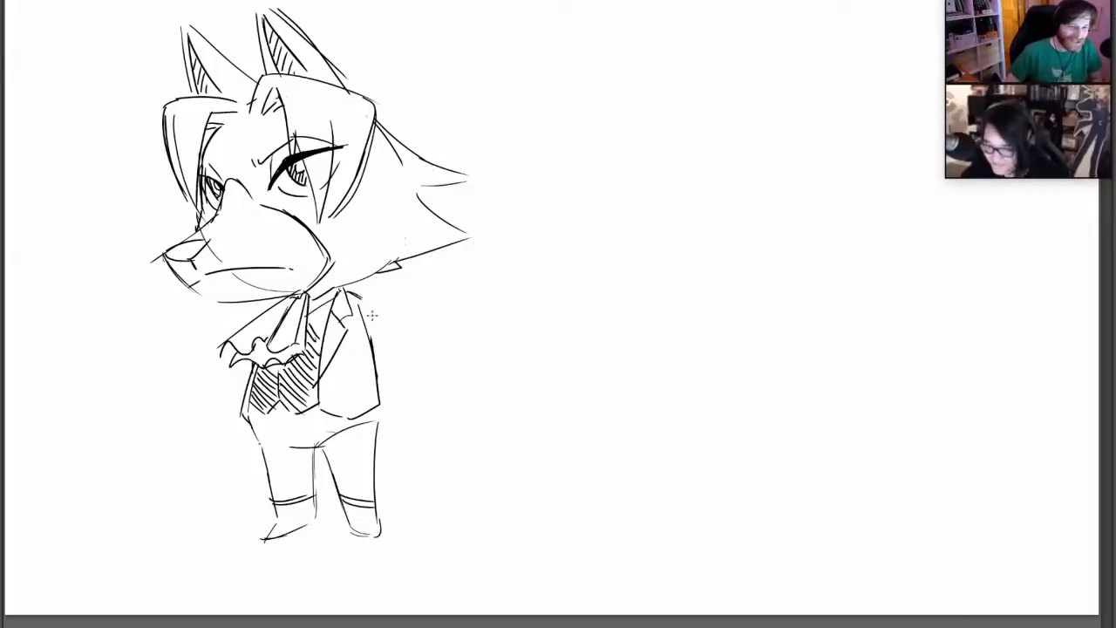
Sketch the near arm bent outward from the shoulder with the hand at the jacket hem, replacing the first arm outline
mouse_move(378, 307)
left_mouse_down()
mouse_move(411, 349)
mouse_move(379, 403)
left_mouse_up()
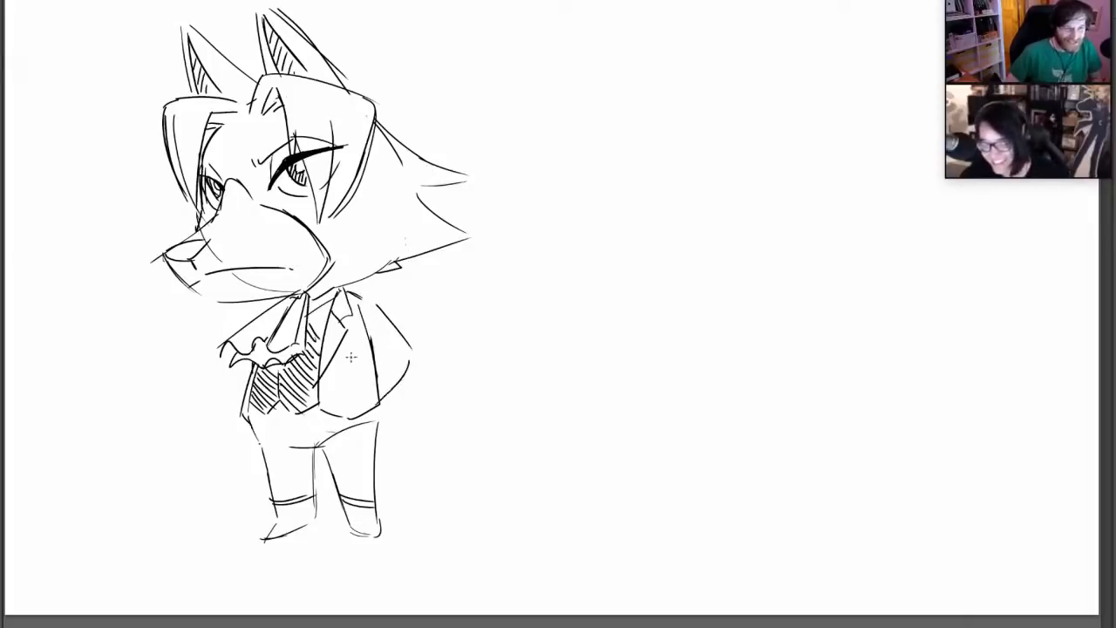
key("ctrl+z")
key("ctrl+shift+z")
key("ctrl+z")
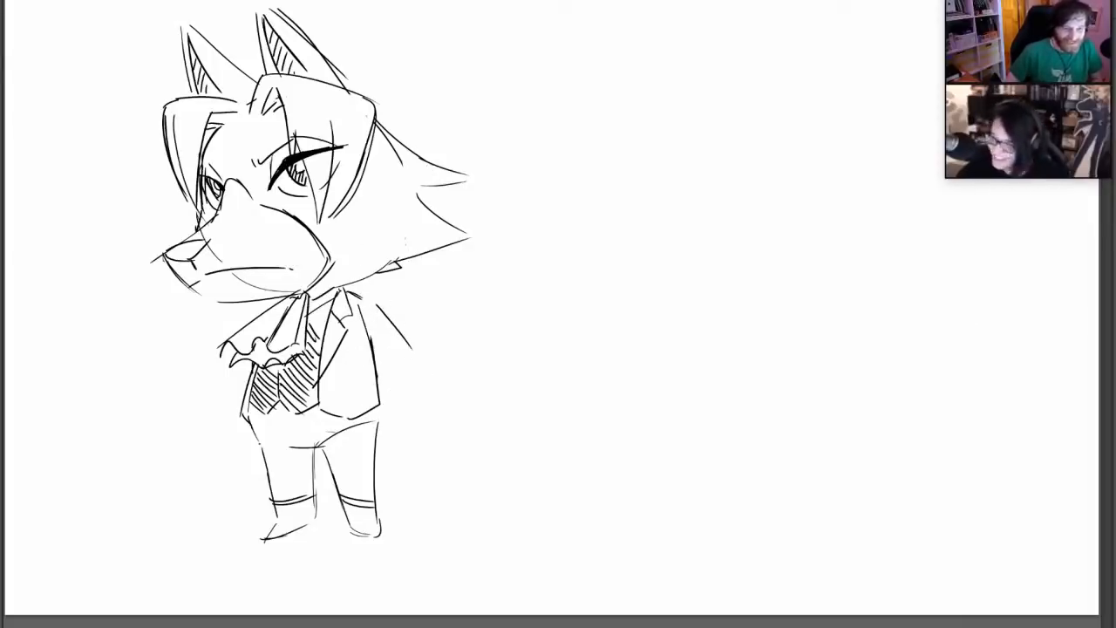
mouse_move(369, 298)
left_mouse_down()
mouse_move(419, 338)
mouse_move(382, 408)
mouse_move(391, 395)
mouse_move(379, 382)
left_mouse_up()
key("ctrl+z")
key("ctrl+z")
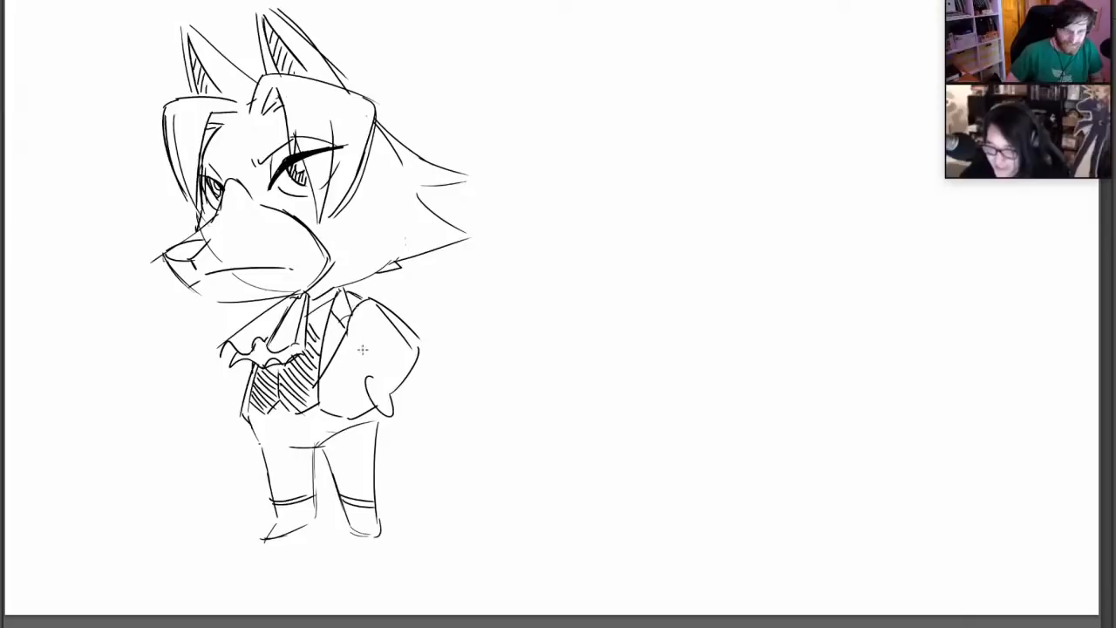
Add the curved shoulder seam and the inner sleeve line to the near arm bent at the jacket hem
left_click_drag(355, 333, 370, 298)
left_click_drag(360, 339, 393, 396)
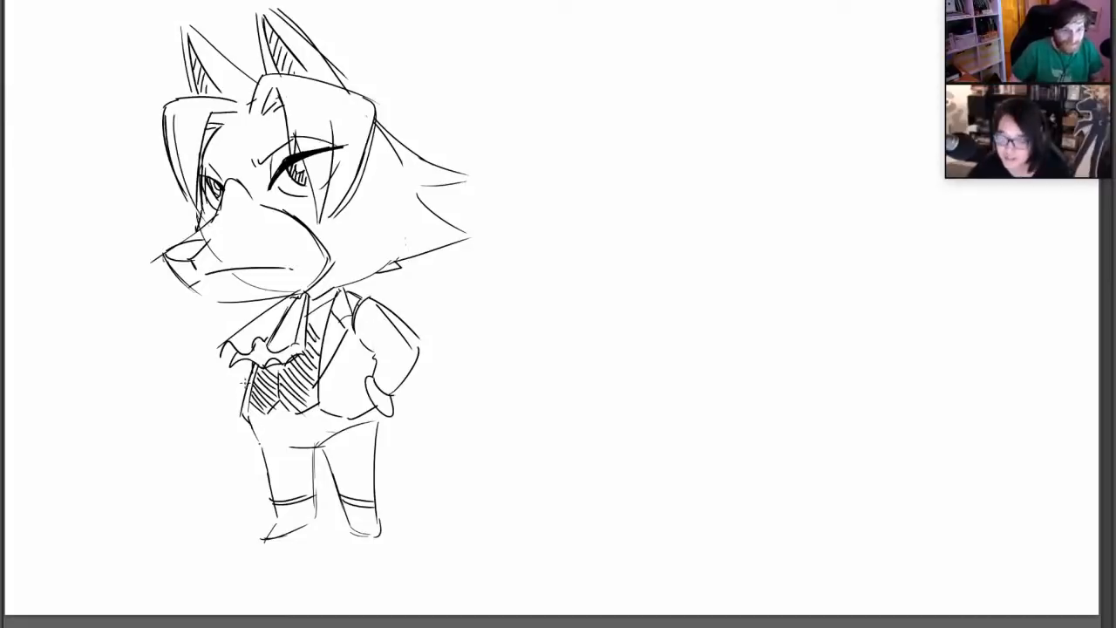
Rough in the far hand as a small round fist with a thumb mark beside the neckerchief, with a light forearm line
mouse_move(247, 380)
left_mouse_down()
mouse_move(215, 394)
mouse_move(186, 375)
mouse_move(195, 383)
left_mouse_up()
key("ctrl+z")
mouse_move(173, 344)
left_mouse_down()
mouse_move(180, 358)
mouse_move(208, 340)
mouse_move(207, 371)
left_mouse_up()
key("ctrl+z")
key("ctrl+z")
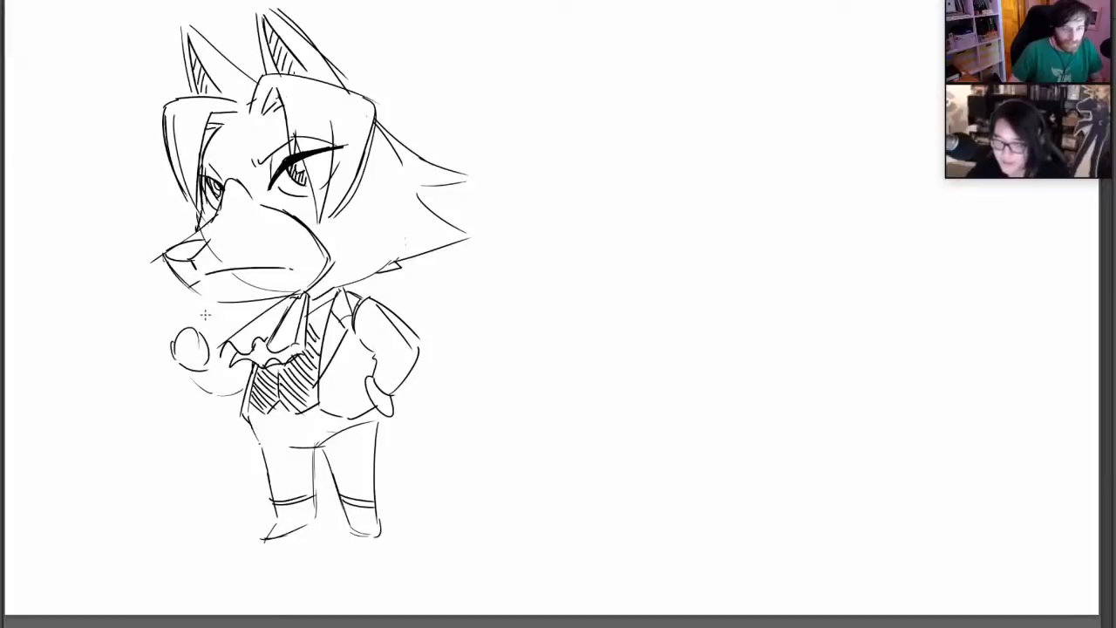
key("ctrl+z")
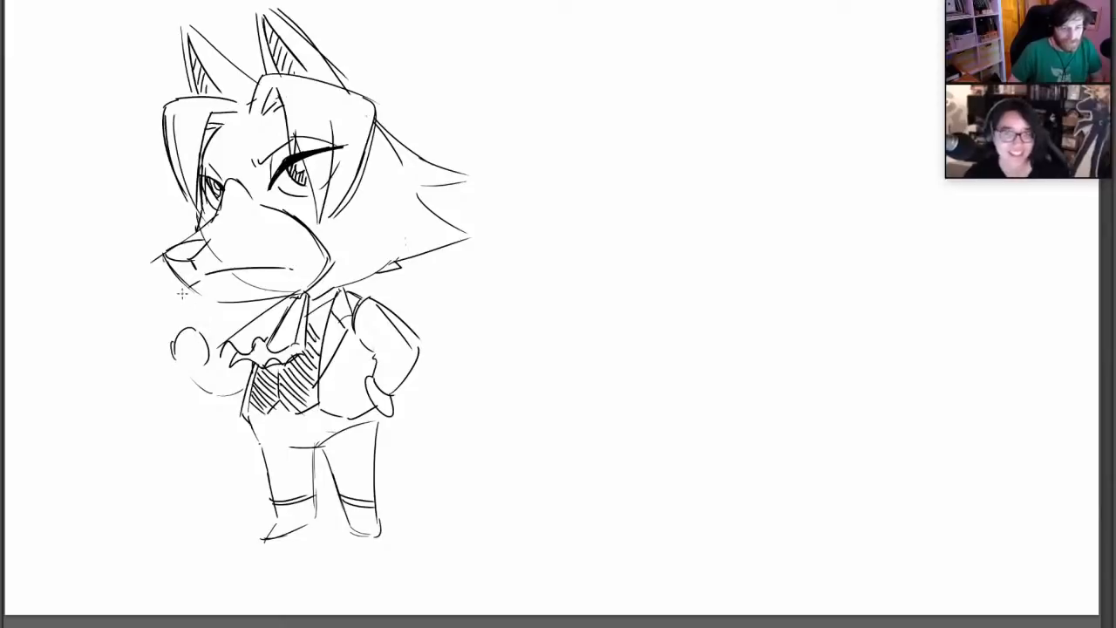
Redraw the far forearm's underside as one curve from the fist to the waistcoat, close the fist and link its wrist to the neckerchief
left_click_drag(179, 359, 242, 389)
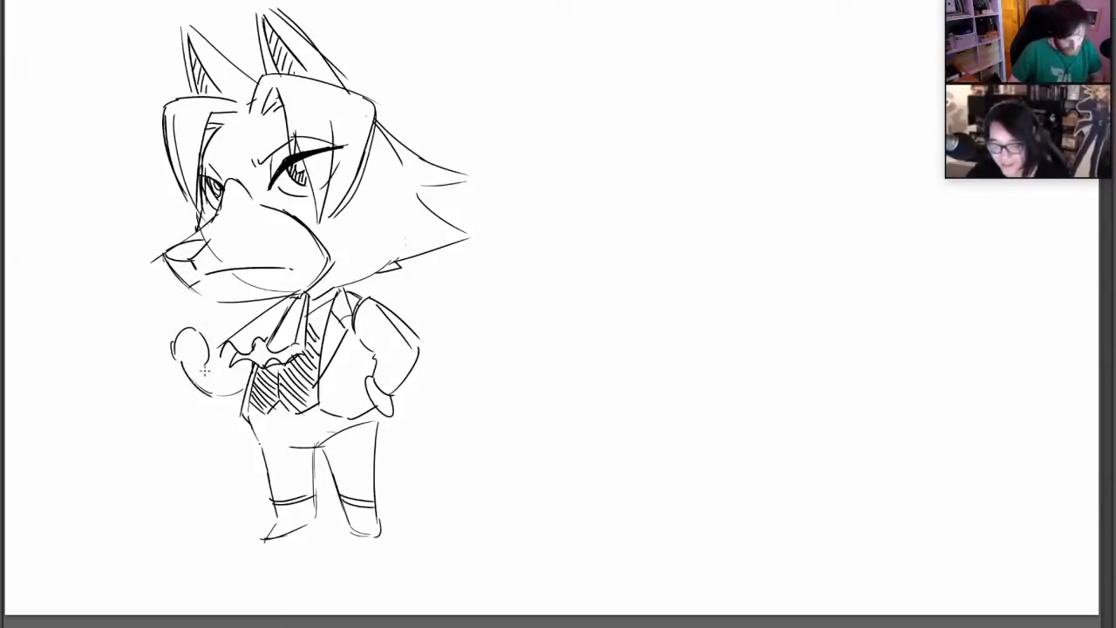
key("ctrl+z")
key("ctrl+z")
mouse_move(181, 360)
left_mouse_down()
mouse_move(216, 357)
mouse_move(186, 371)
left_mouse_up()
left_click_drag(186, 369, 239, 391)
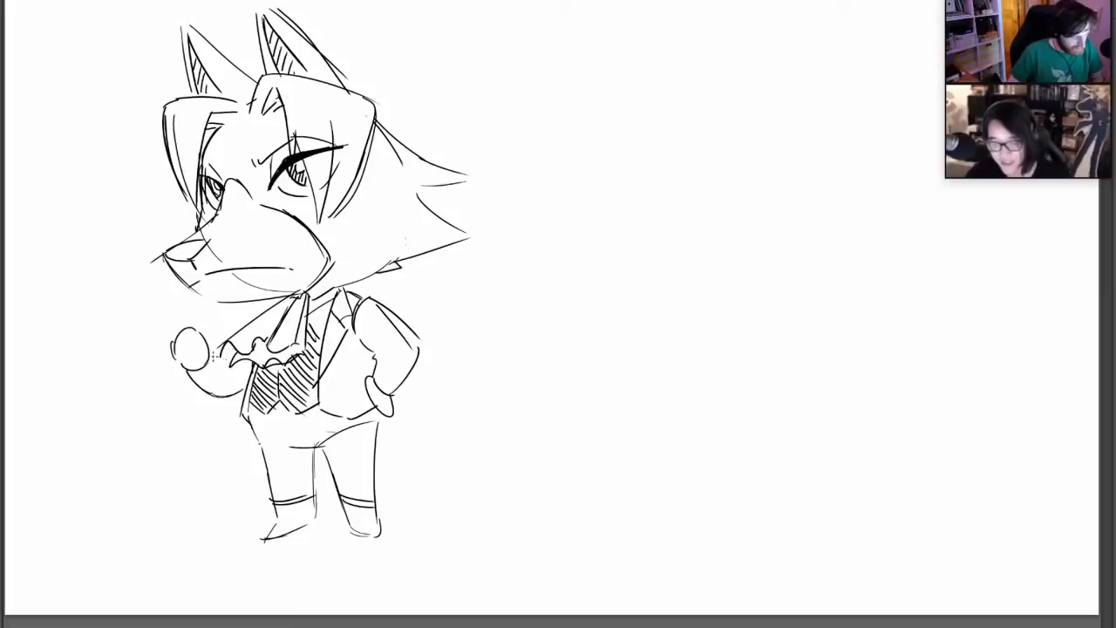
left_click_drag(210, 351, 220, 359)
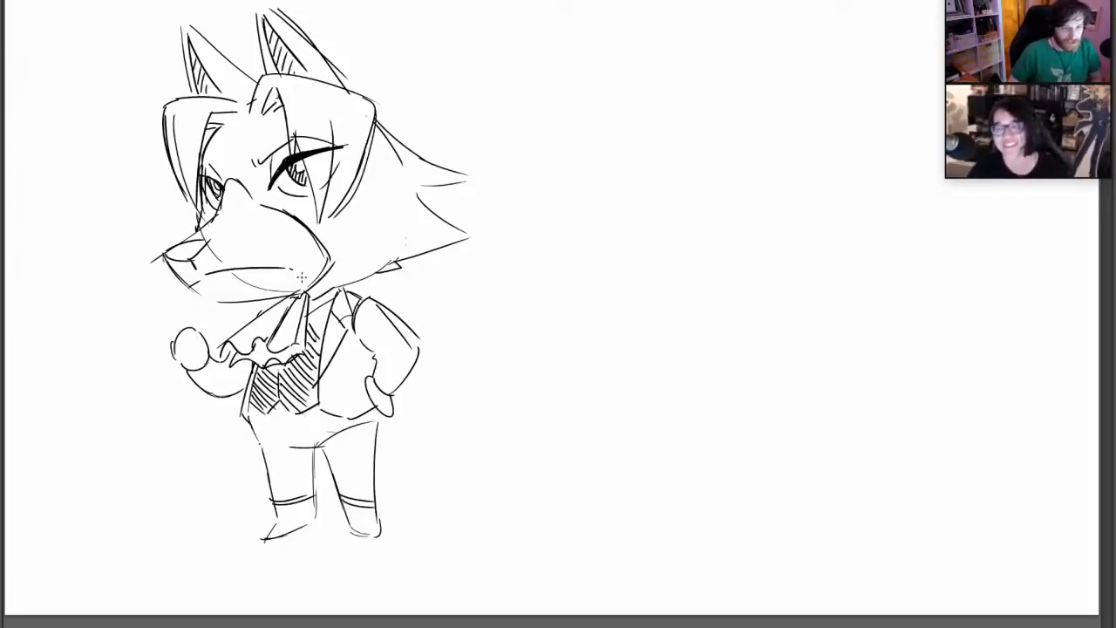
Draw a short pointed fur tuft on the far cheek below the swept hair
left_click_drag(179, 180, 166, 219)
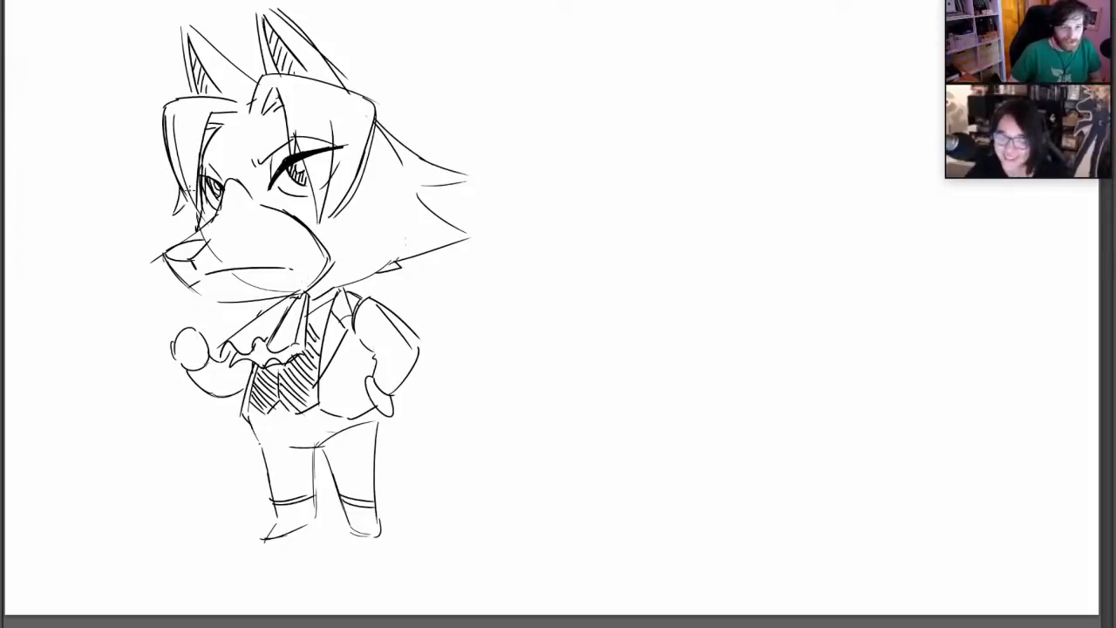
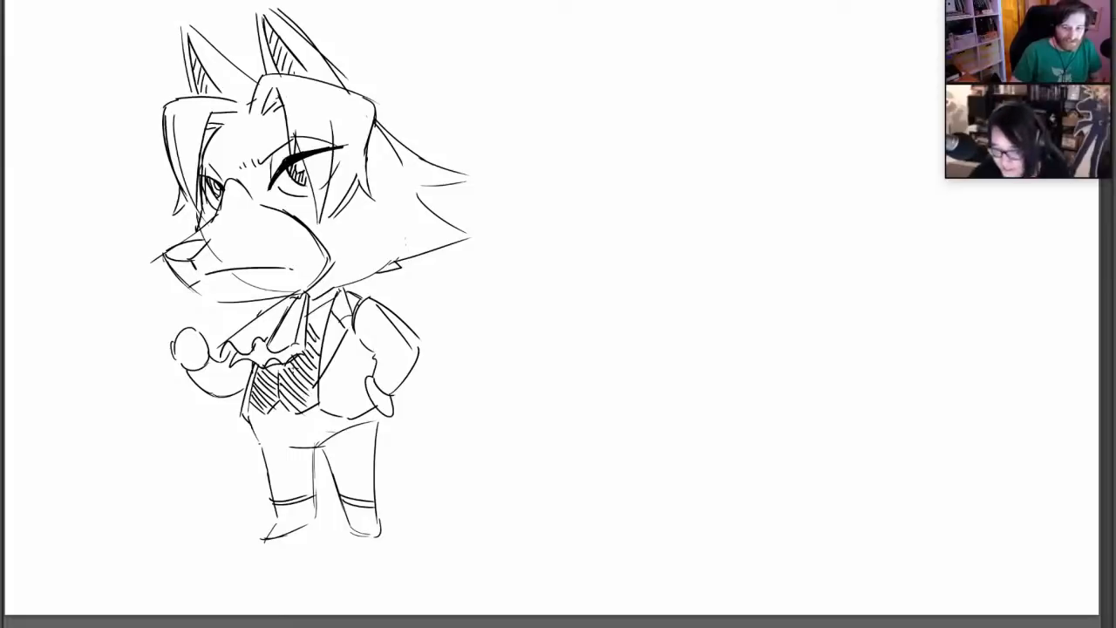
Fill the V-shaped notch of the waistcoat below the neckerchief and the wolf's nose in solid black
left_click_drag(280, 375, 324, 312)
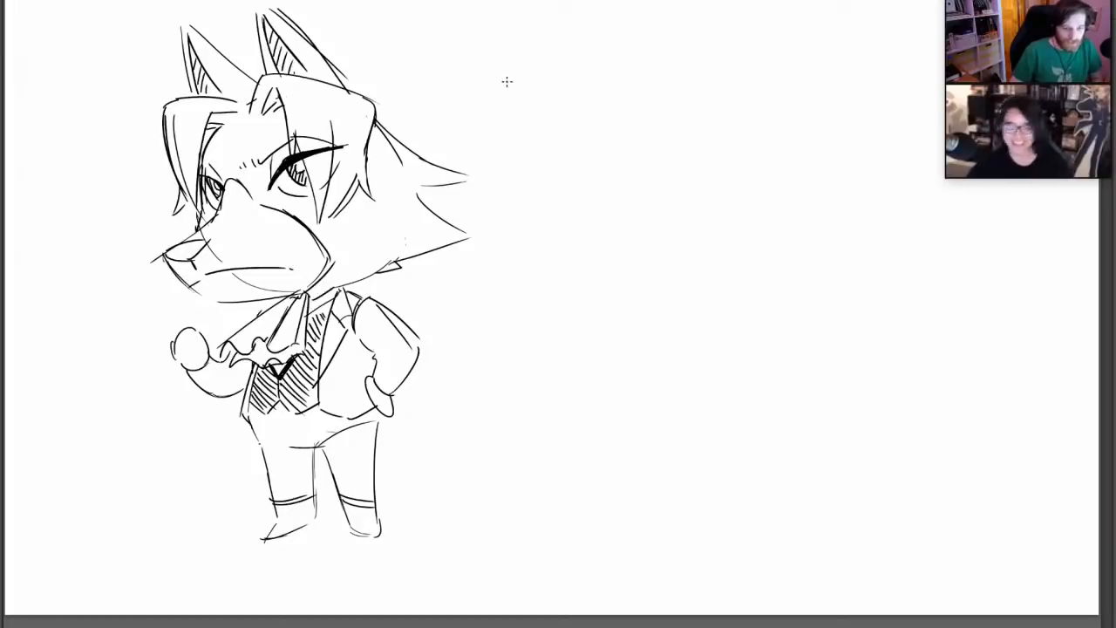
left_click_drag(169, 257, 204, 241)
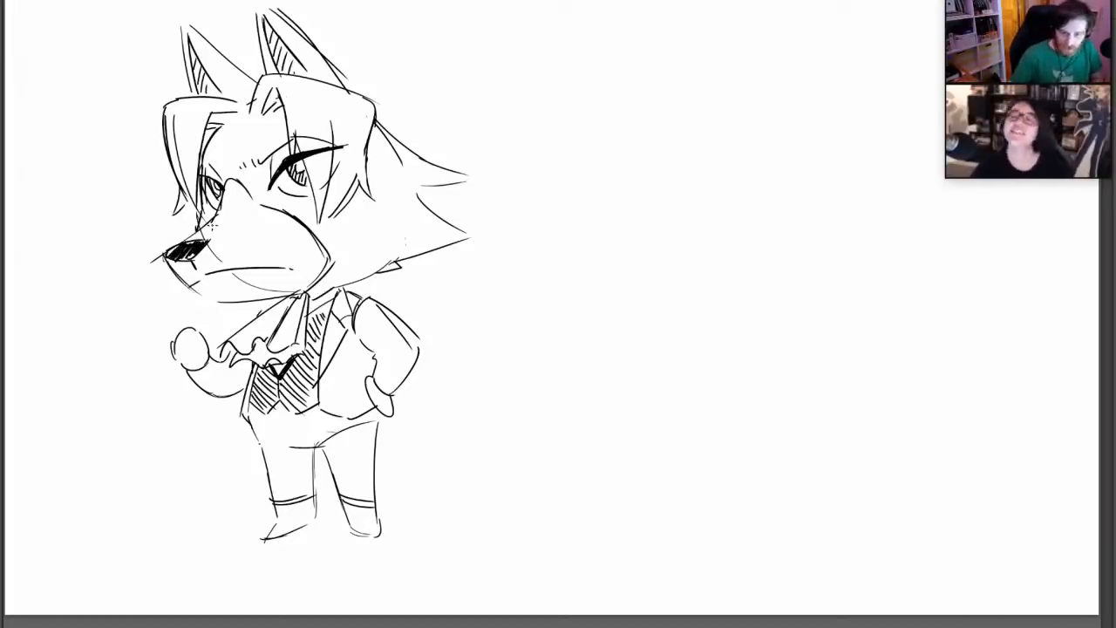
Add short fur marks inside the pointed cheek ruff and strengthen the ruff's upper edge with a second line
left_click_drag(423, 207, 408, 223)
left_click_drag(428, 217, 414, 226)
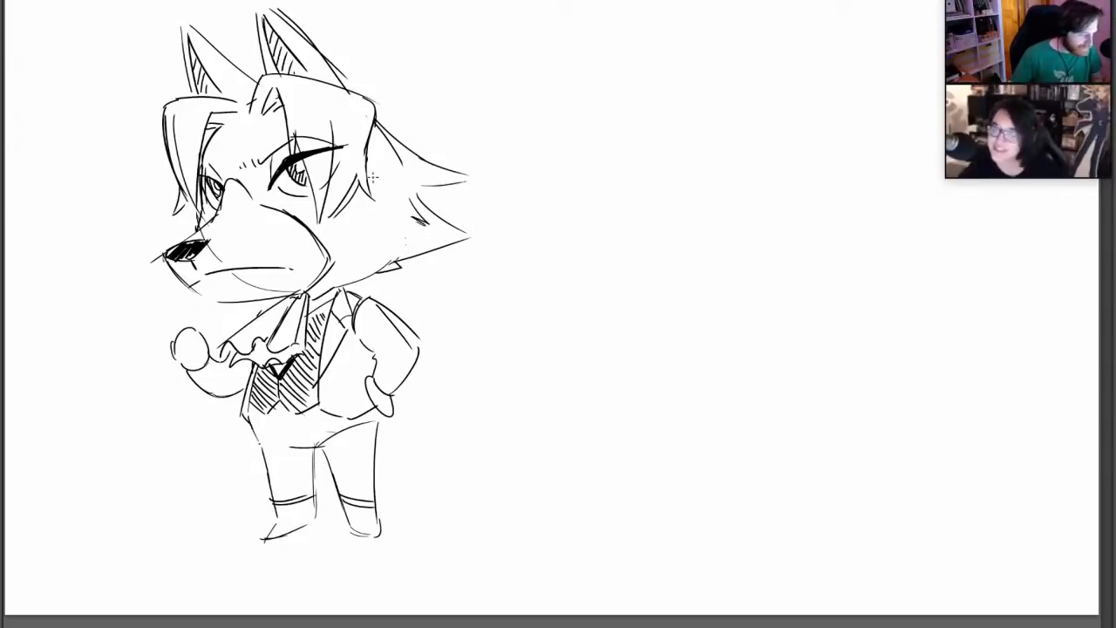
left_click_drag(377, 132, 468, 183)
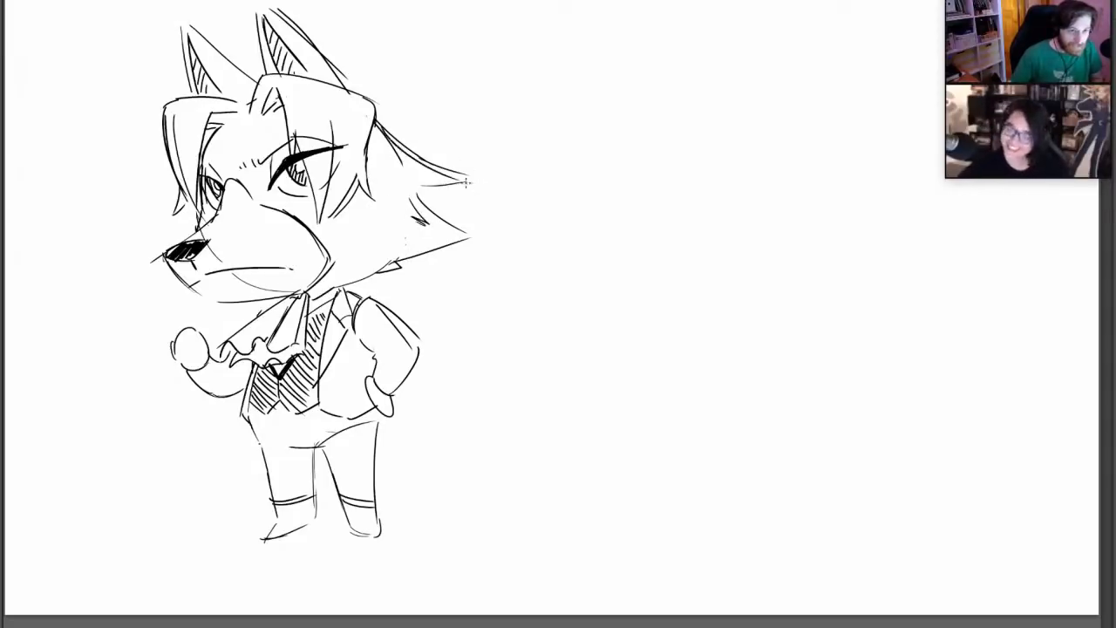
Thicken the underside of the far forearm with a larger brush and try a heavy outline of an object above the fist
right_click(393, 348)
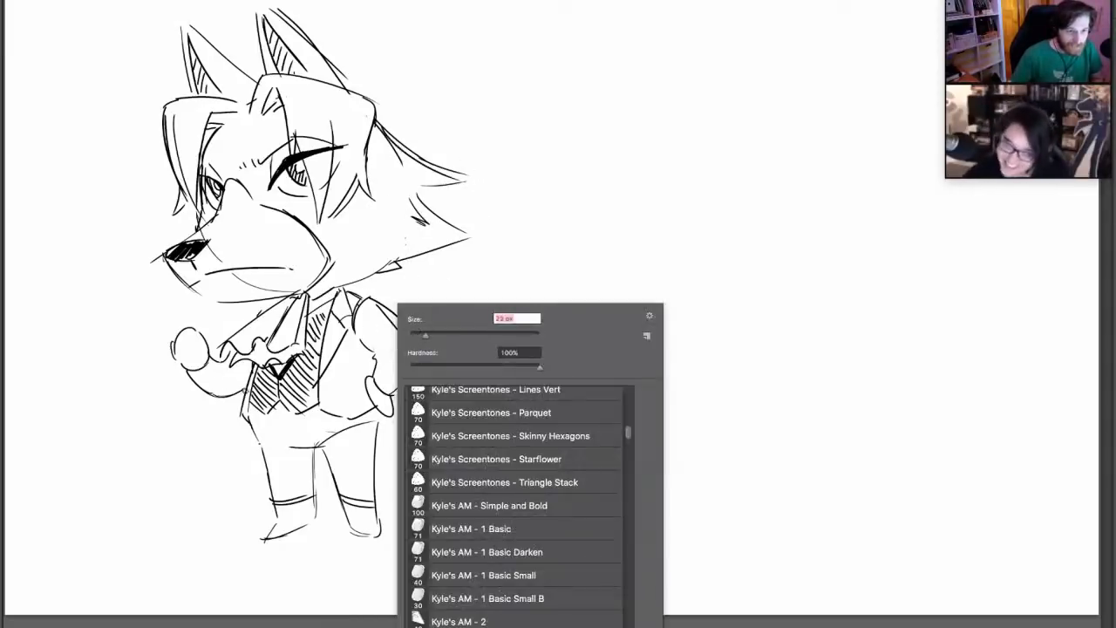
mouse_move(246, 390)
left_mouse_down()
mouse_move(213, 395)
mouse_move(175, 345)
mouse_move(159, 356)
mouse_move(158, 291)
mouse_move(192, 277)
mouse_move(207, 334)
left_mouse_up()
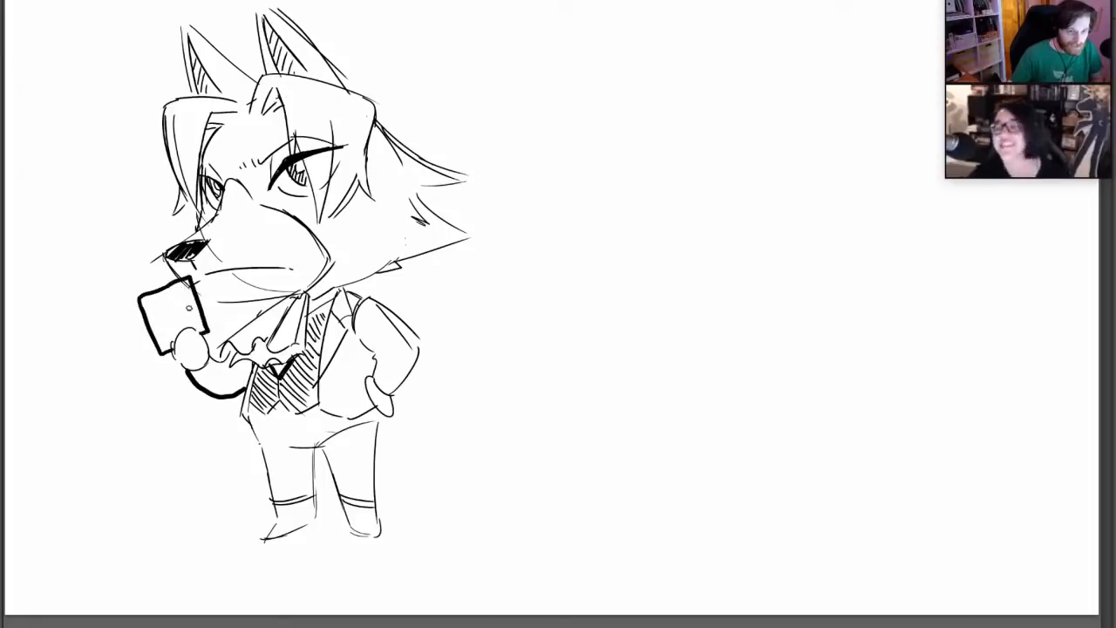
key("ctrl+z")
key("ctrl+z")
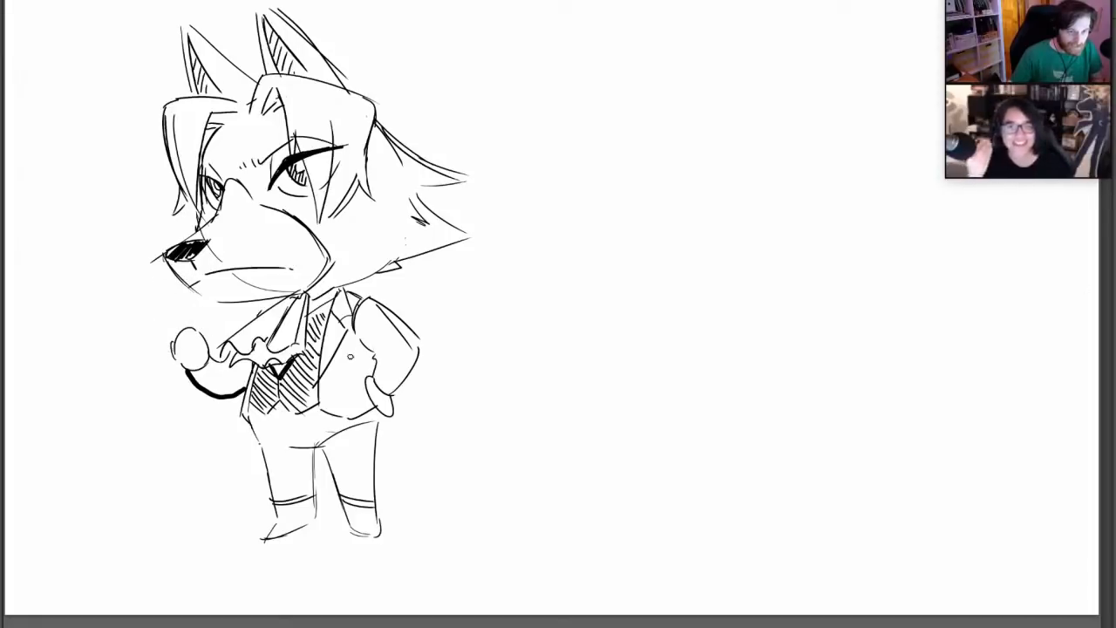
mouse_move(175, 341)
left_mouse_down()
mouse_move(195, 326)
mouse_move(208, 350)
mouse_move(148, 299)
left_mouse_up()
key("ctrl+z")
Draw a small cup in the raised far fist with a thinner brush, and clean up the stray nose line and the wrist
right_click(272, 297)
left_click_drag(309, 337, 304, 337)
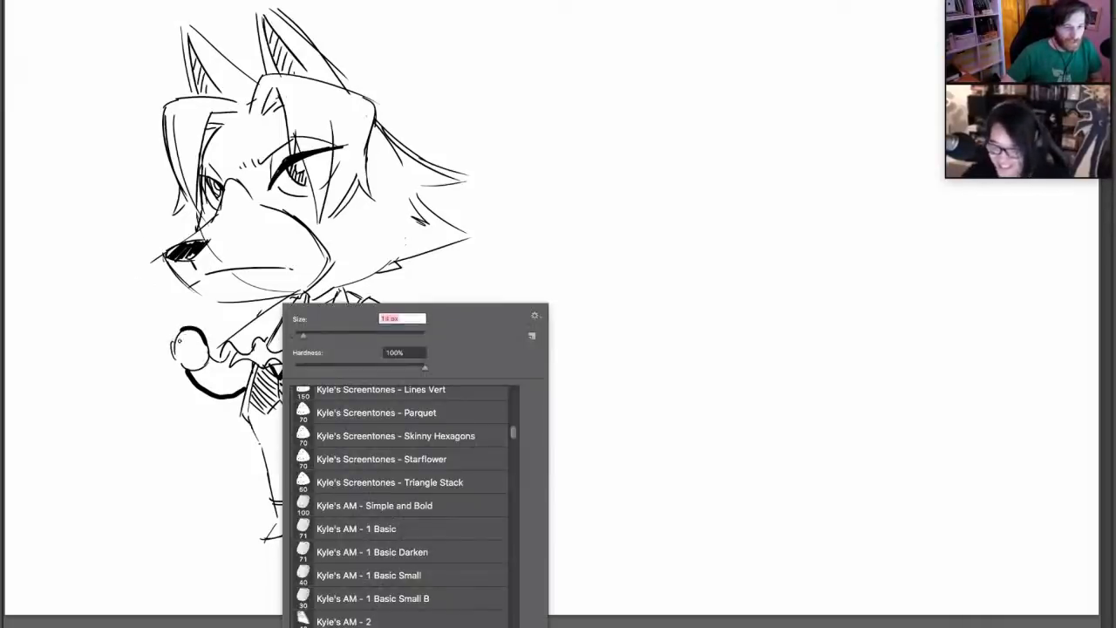
mouse_move(182, 350)
left_mouse_down()
mouse_move(162, 278)
mouse_move(167, 298)
mouse_move(194, 297)
mouse_move(216, 352)
left_mouse_up()
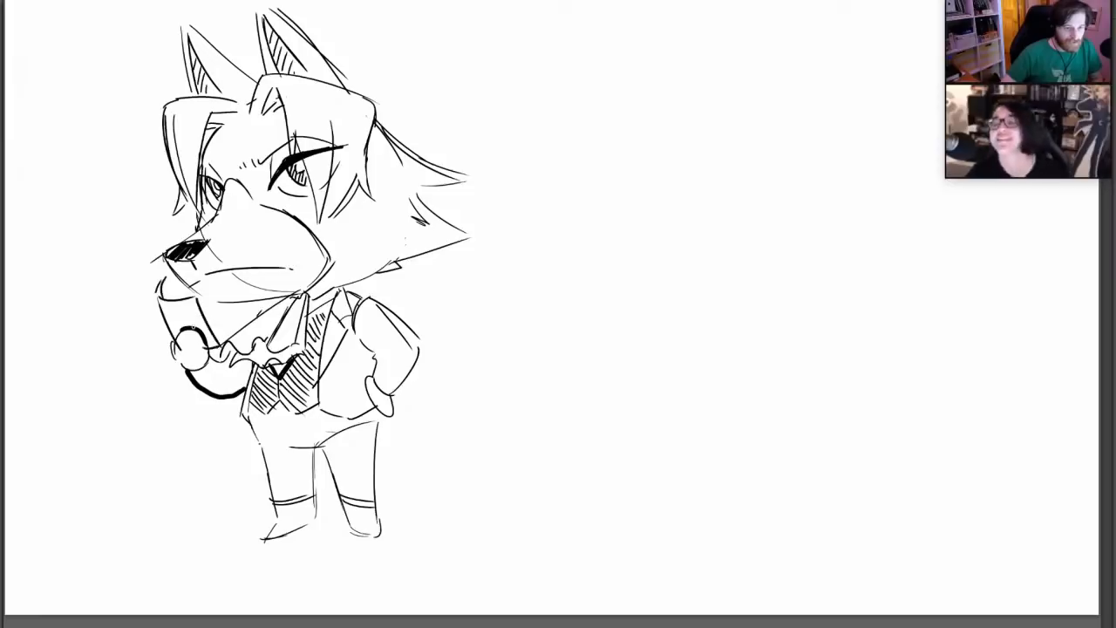
left_click_drag(159, 258, 154, 267)
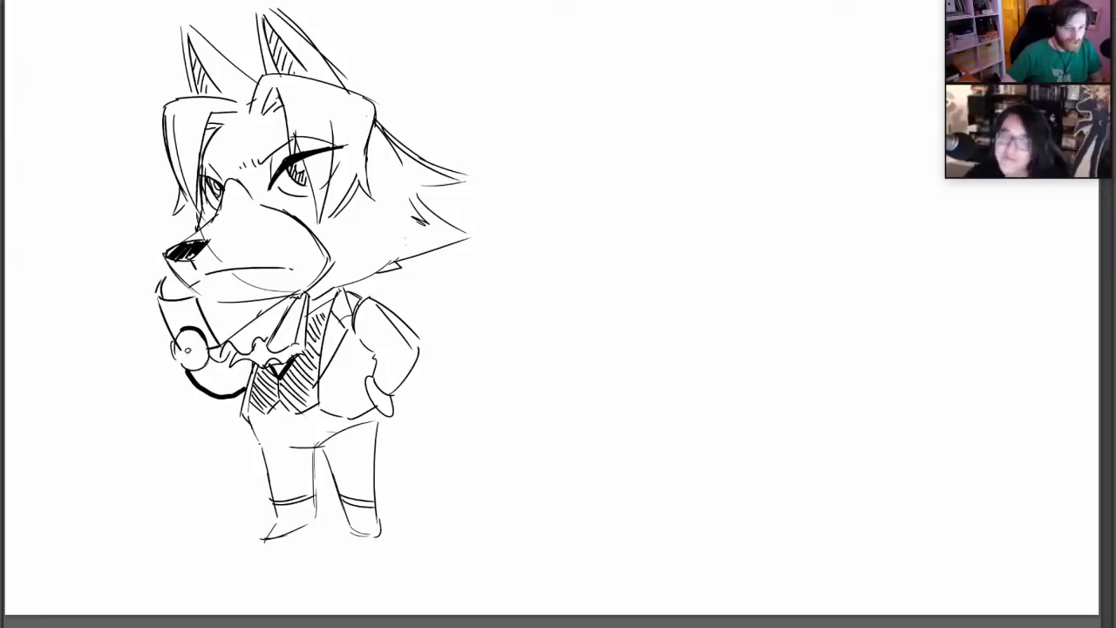
left_click_drag(229, 338, 231, 352)
Darken the muzzle's underside, the lower edge of the cheek ruff and the near shoulder's outer line
mouse_move(168, 259)
left_mouse_down()
mouse_move(214, 302)
mouse_move(283, 293)
left_mouse_up()
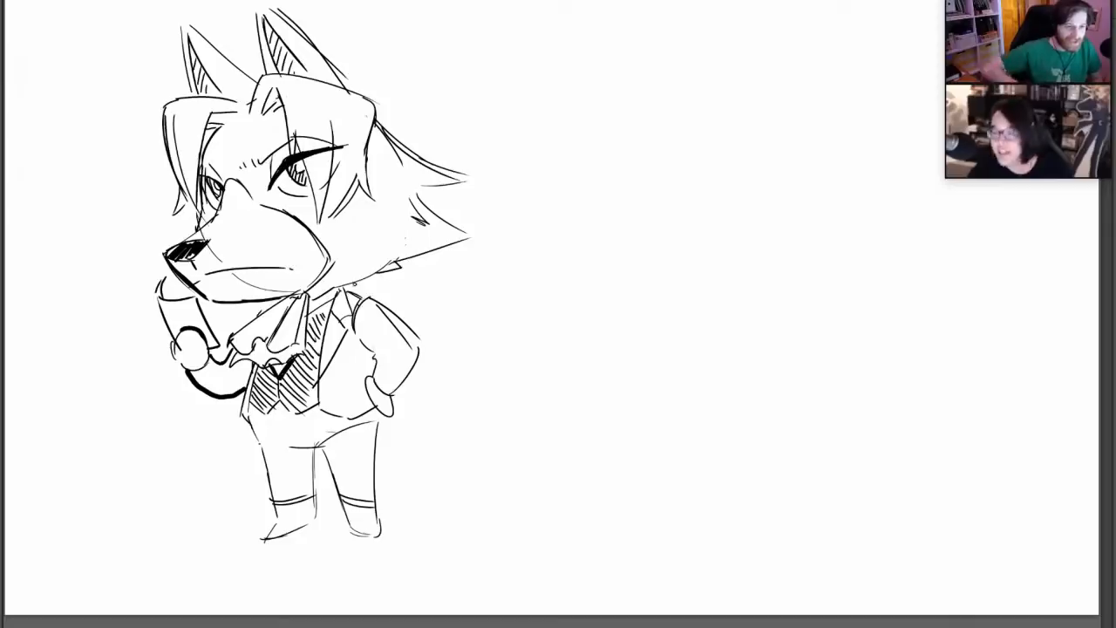
left_click_drag(391, 272, 463, 240)
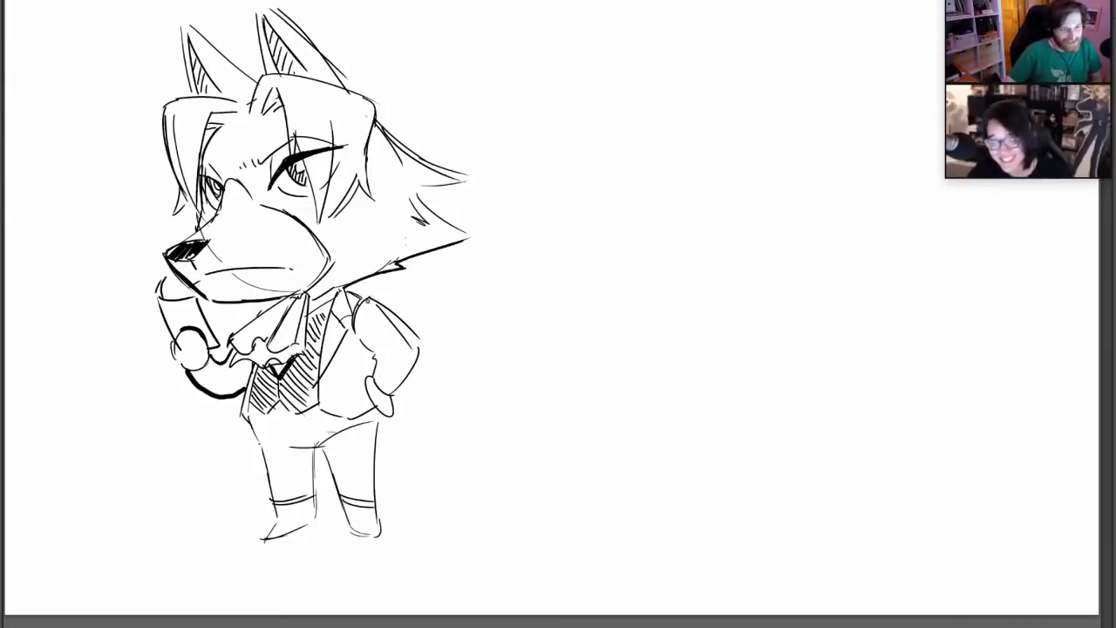
left_click_drag(366, 298, 421, 353)
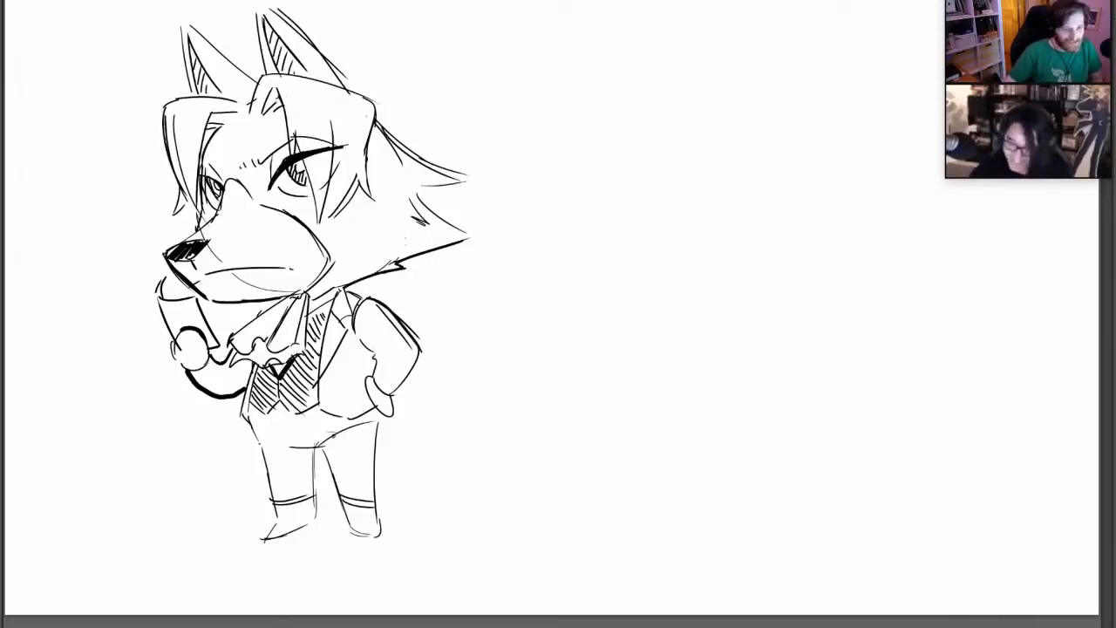
Draw a bushy tail with a jagged, pointed tip behind the near trouser leg, redoing its upper edge once
mouse_move(373, 462)
left_mouse_down()
mouse_move(428, 490)
mouse_move(454, 475)
mouse_move(421, 451)
mouse_move(449, 453)
left_mouse_up()
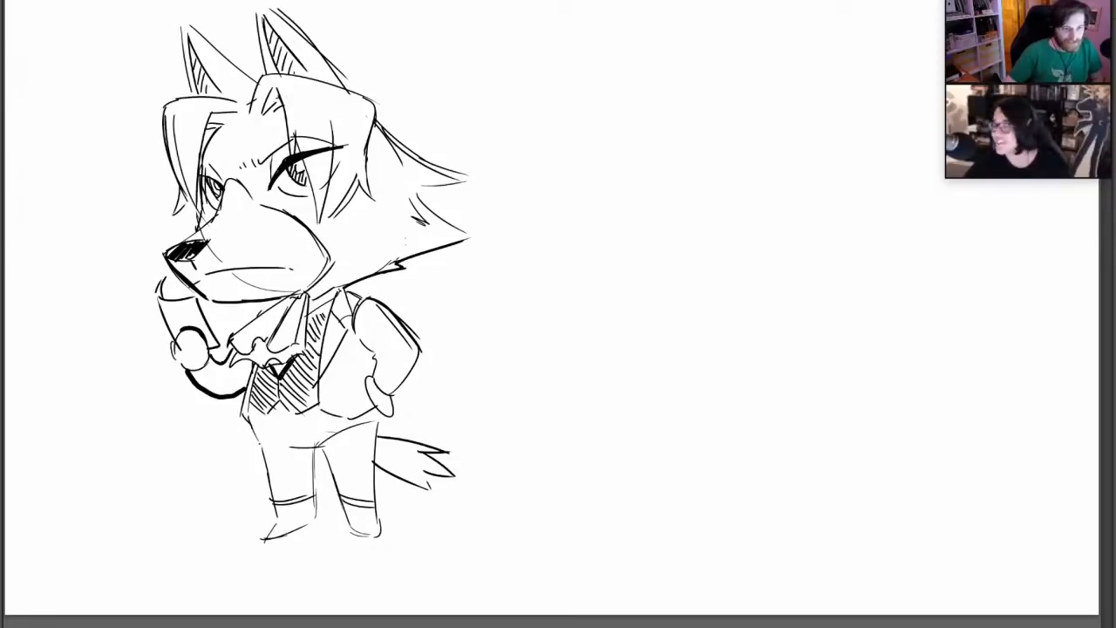
key("ctrl+z")
key("ctrl+z")
key("ctrl+z")
mouse_move(378, 427)
left_mouse_down()
mouse_move(441, 438)
mouse_move(446, 448)
mouse_move(417, 462)
left_mouse_up()
left_click_drag(417, 462, 452, 476)
Thicken the outer and inner lines of the trouser legs and the outline of the far shoe
left_click_drag(373, 487, 379, 532)
left_click_drag(372, 458, 375, 495)
left_click_drag(371, 479, 379, 526)
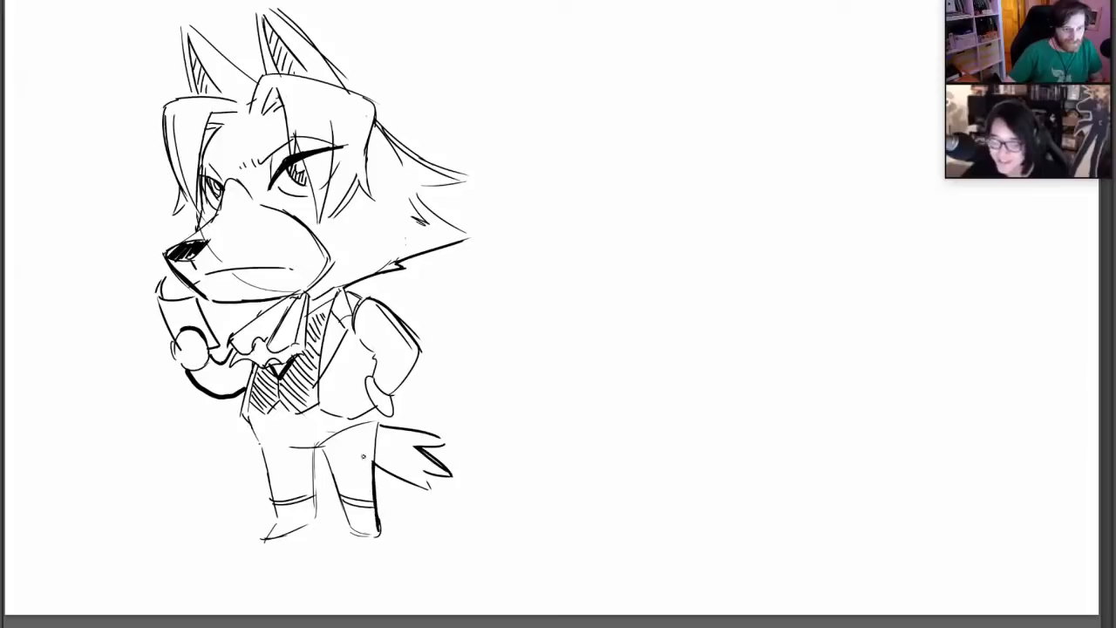
left_click_drag(316, 448, 346, 509)
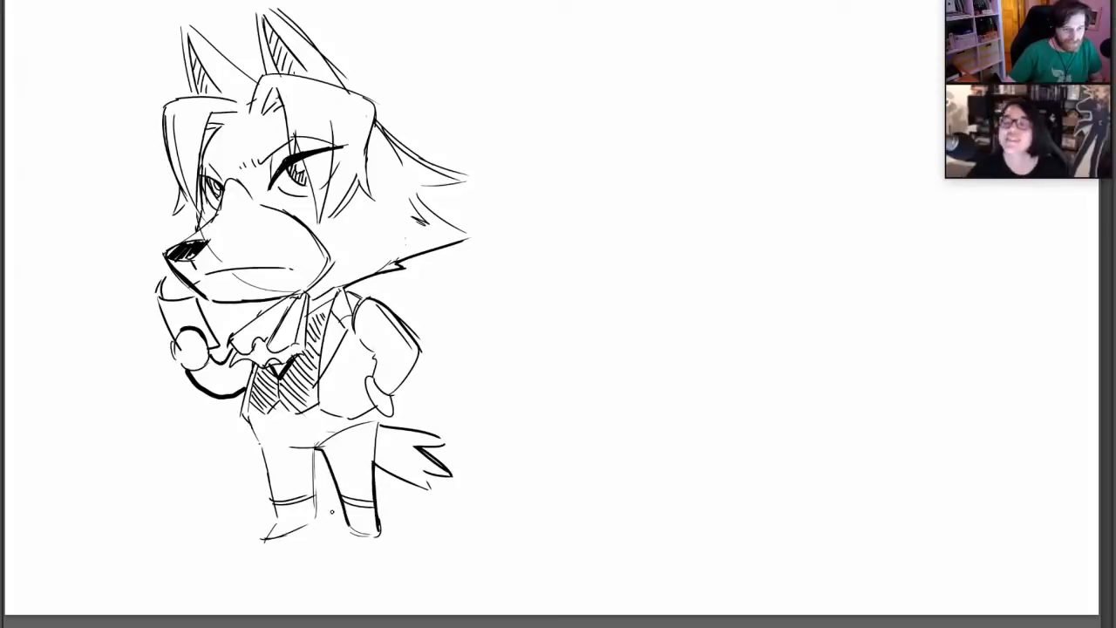
mouse_move(254, 439)
left_mouse_down()
mouse_move(274, 539)
mouse_move(315, 522)
left_mouse_up()
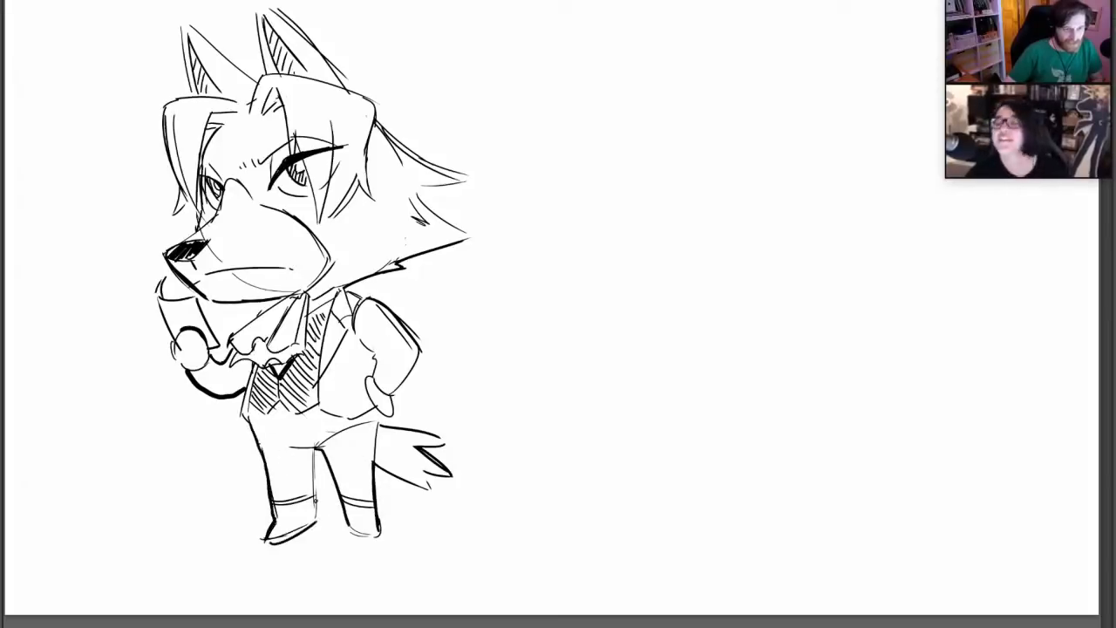
Thicken the pointed fur tips and the upper edge of the cheek ruff behind the head
left_click_drag(397, 261, 465, 236)
mouse_move(417, 190)
left_mouse_down()
mouse_move(472, 235)
mouse_move(467, 179)
left_mouse_up()
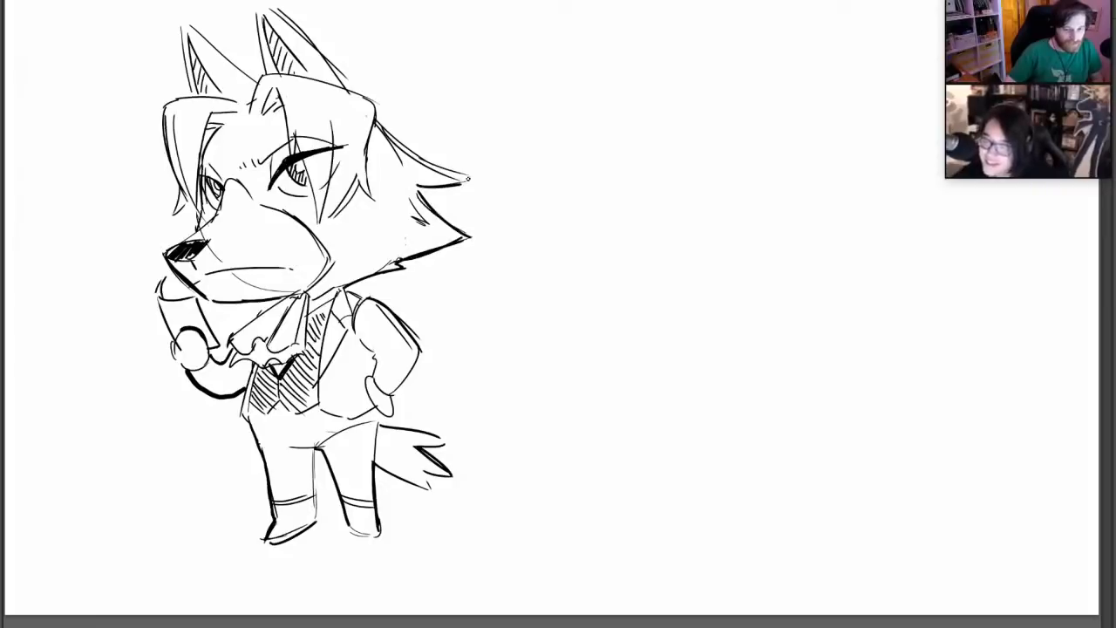
left_click_drag(380, 122, 466, 179)
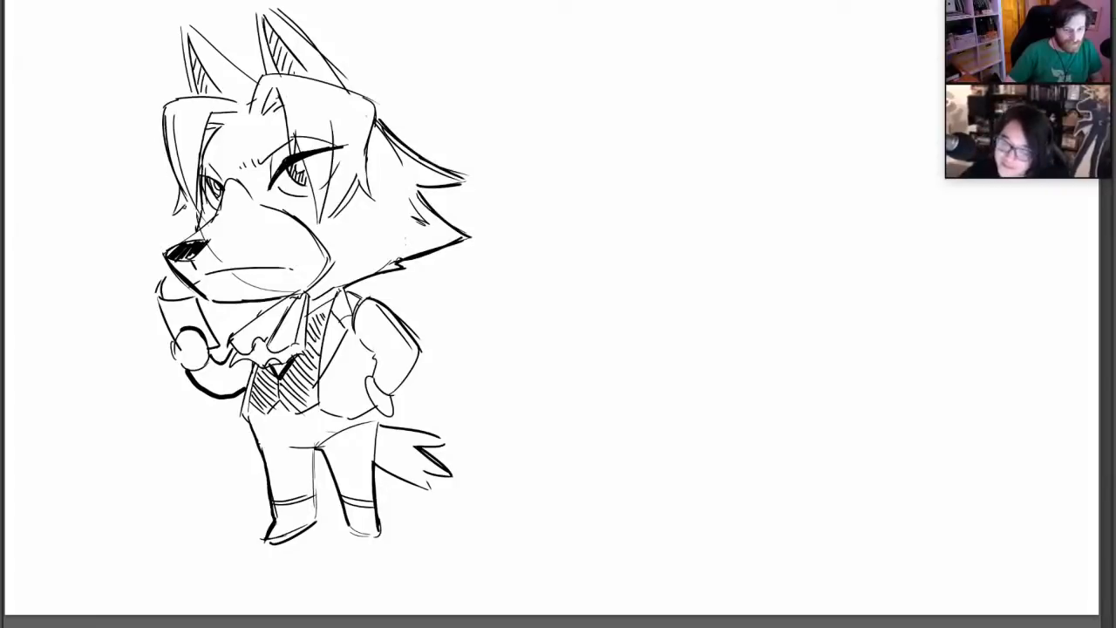
Thicken the outer contour of the swept hair and both pointed ears, redoing the near ear's back edge
left_click_drag(185, 198, 174, 214)
mouse_move(165, 108)
left_mouse_down()
mouse_move(189, 84)
mouse_move(185, 50)
mouse_move(255, 77)
mouse_move(326, 81)
mouse_move(265, 11)
mouse_move(336, 70)
left_mouse_up()
key("ctrl+z")
left_click_drag(262, 6, 326, 62)
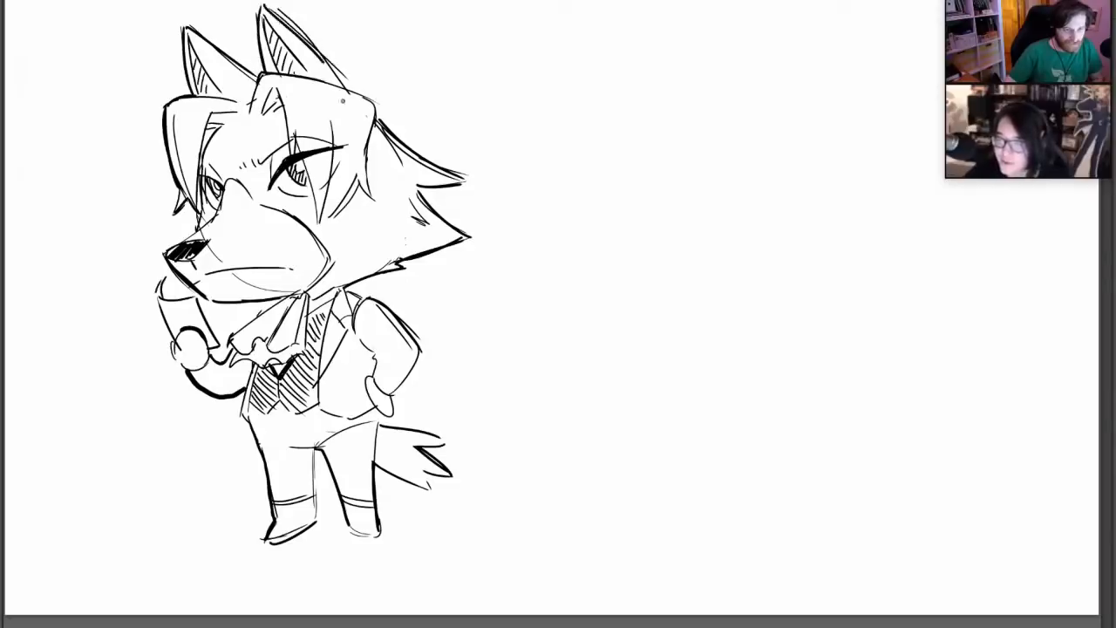
key("ctrl+z")
left_click_drag(265, 7, 345, 88)
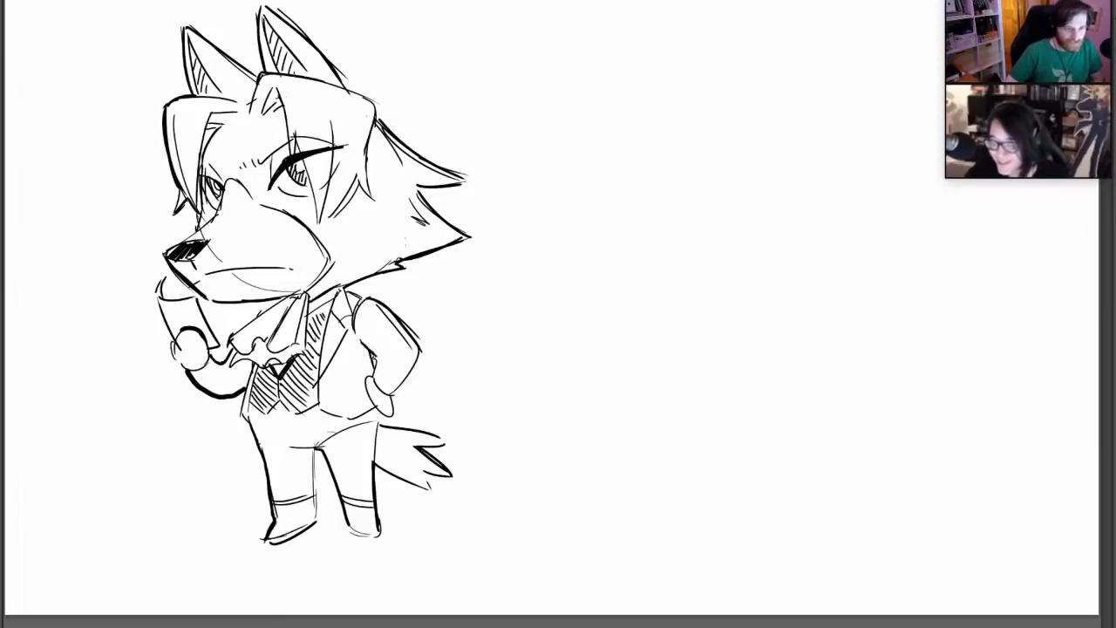
Firm up the near forearm, the hand on the hip and the near shoe, and trim the trouser line below the jacket
left_click_drag(392, 394, 417, 357)
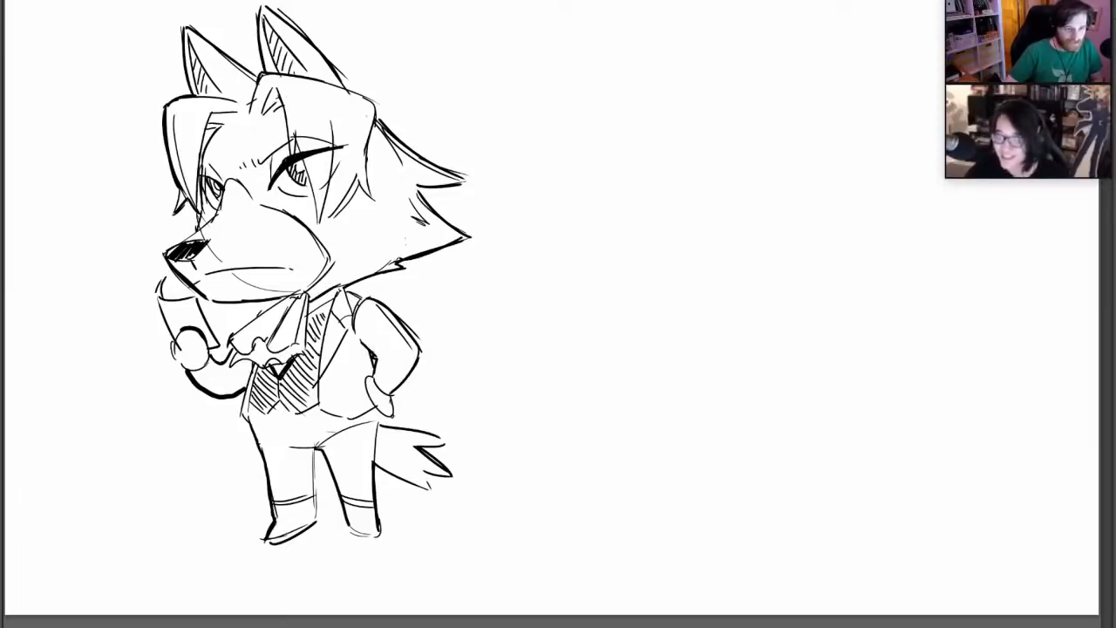
left_click_drag(394, 401, 375, 405)
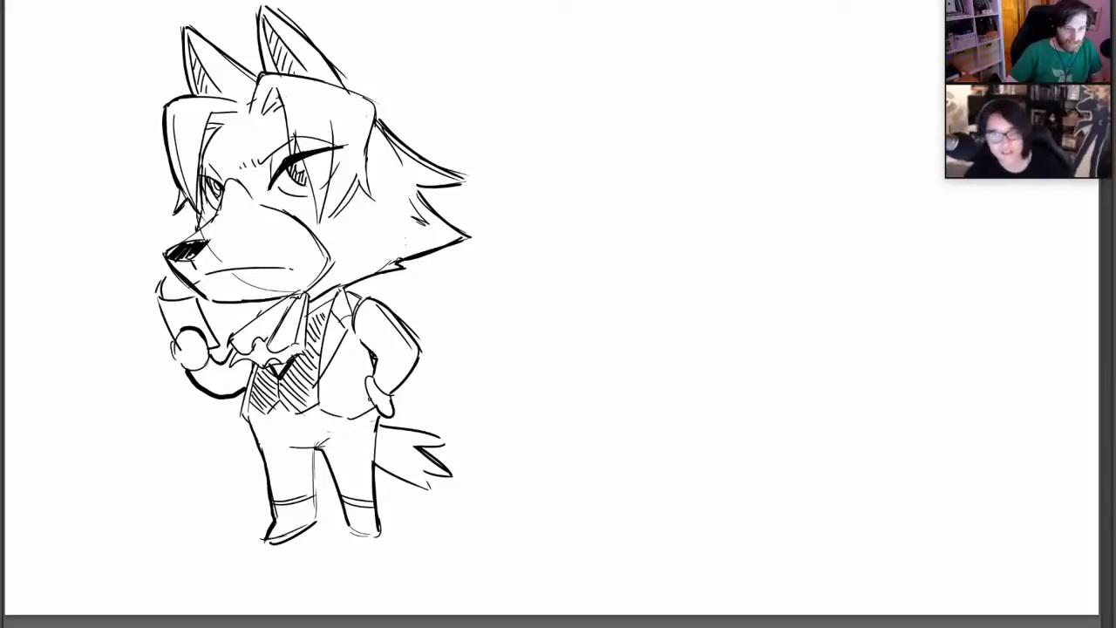
mouse_move(213, 114)
left_mouse_down()
mouse_move(239, 112)
mouse_move(248, 88)
left_mouse_up()
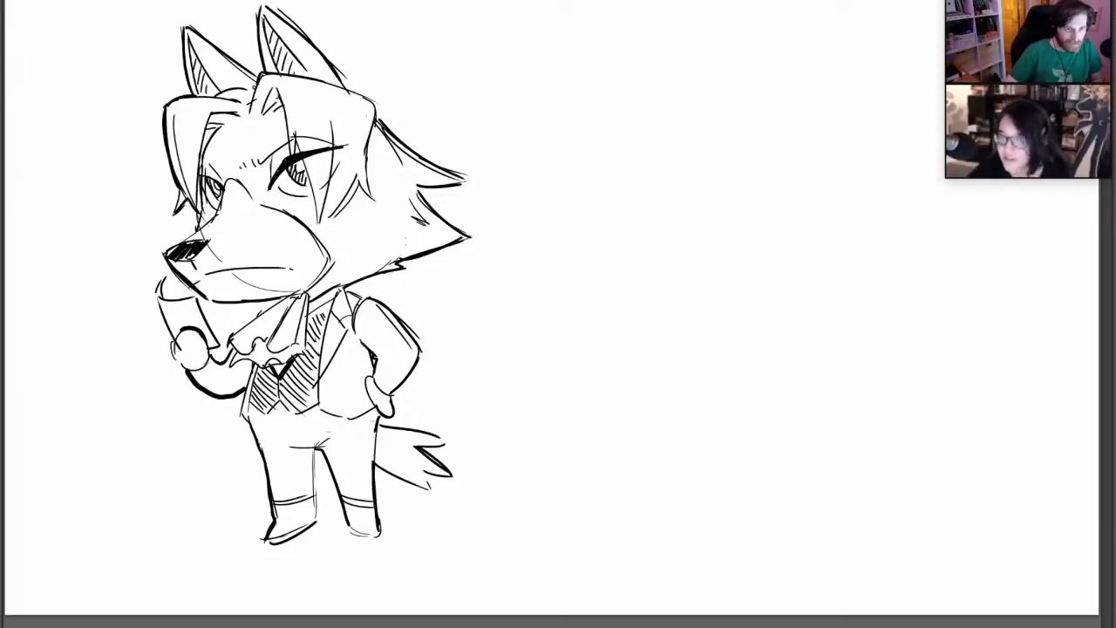
key("ctrl+z")
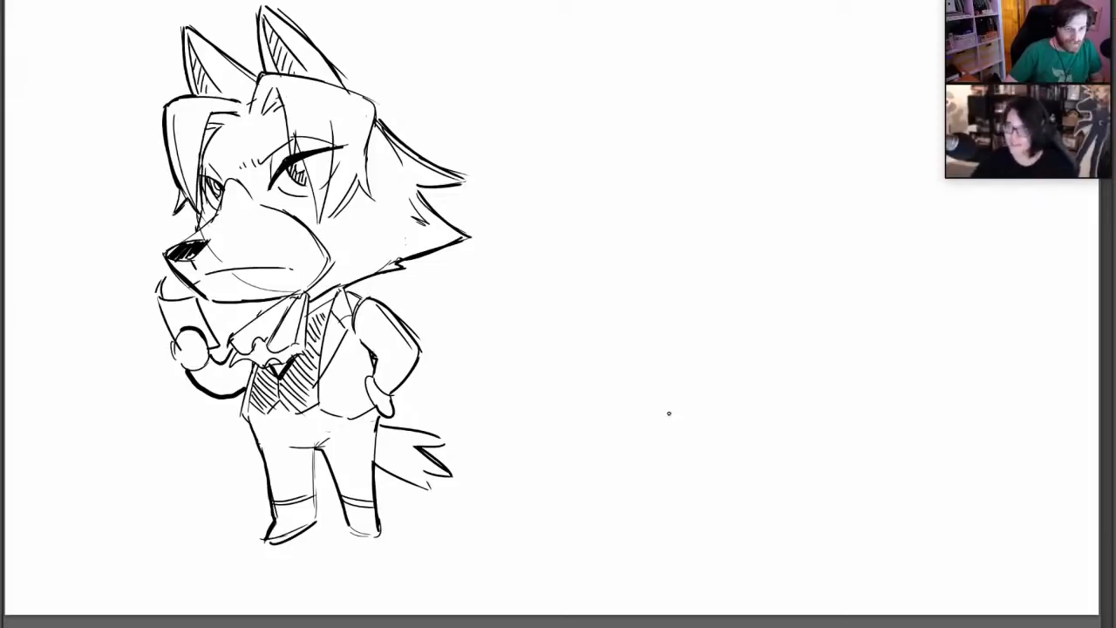
left_click_drag(351, 530, 376, 532)
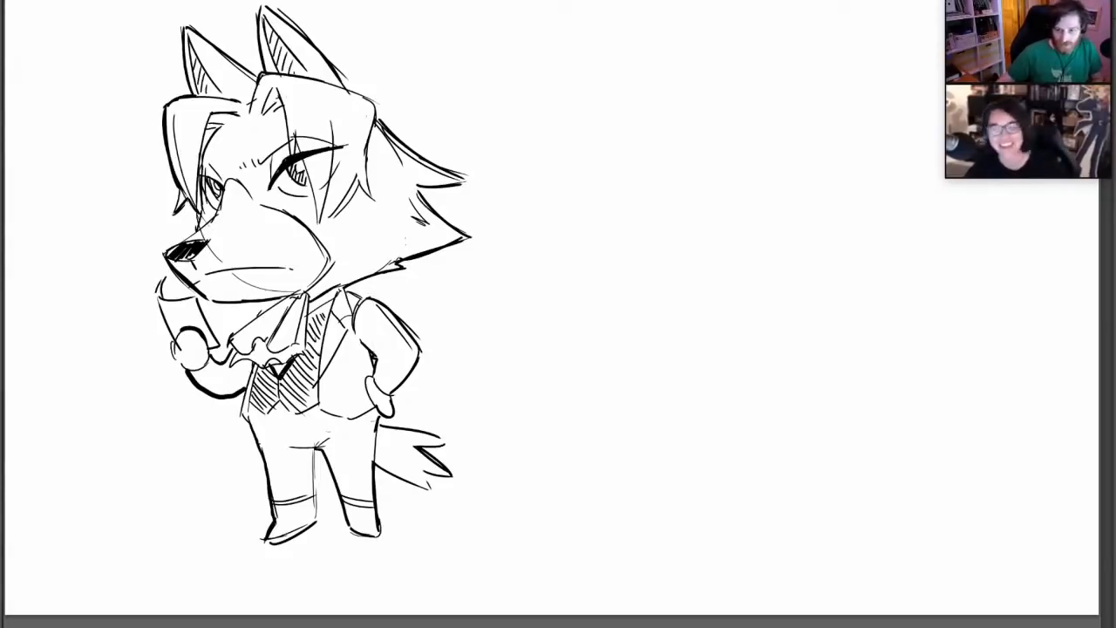
Sketch the head outline of a second character on the blank area beside the wolf, with a rounded crown and tapering jaw
right_click(807, 185)
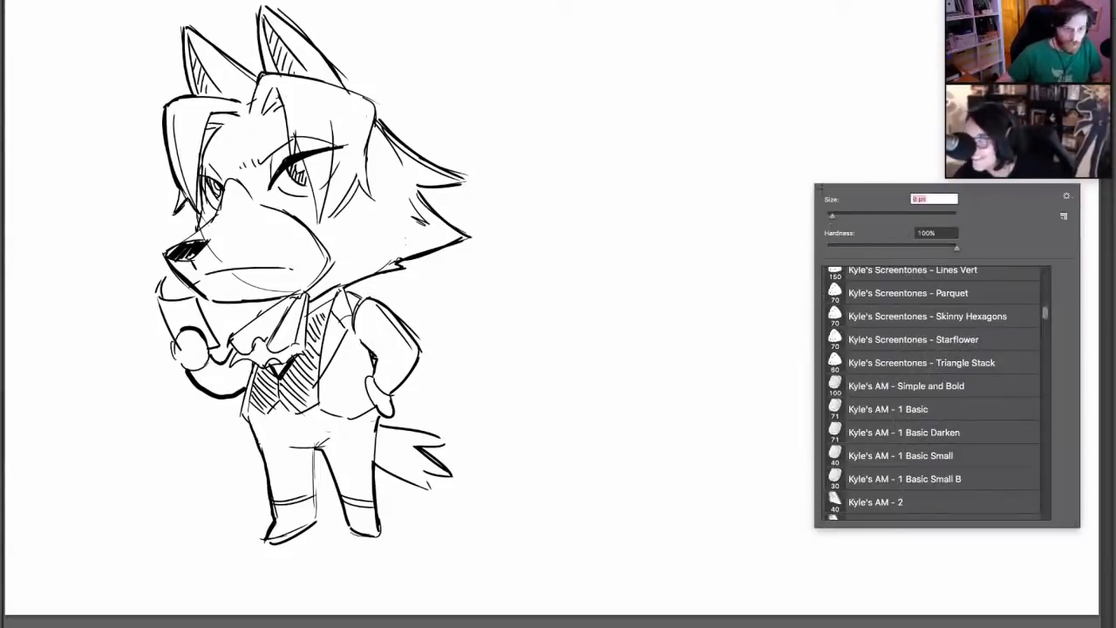
left_click(752, 71)
left_click_drag(738, 109, 819, 91)
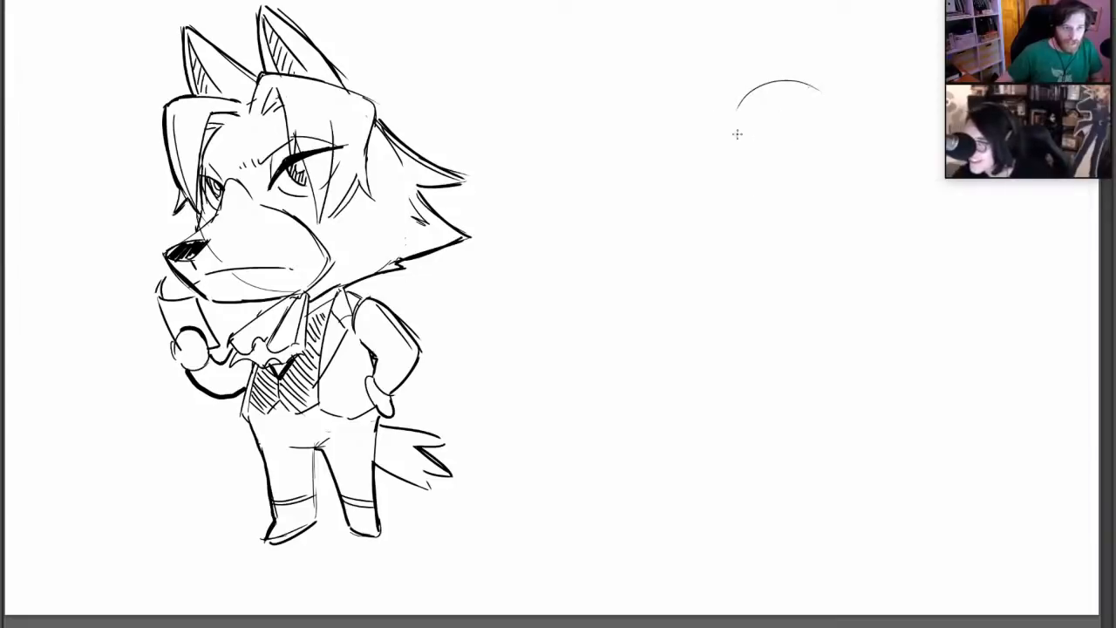
left_click_drag(737, 133, 729, 180)
left_click_drag(821, 93, 837, 178)
mouse_move(738, 94)
left_mouse_down()
mouse_move(741, 199)
mouse_move(777, 221)
mouse_move(828, 204)
mouse_move(842, 150)
left_mouse_up()
left_click_drag(826, 86, 839, 129)
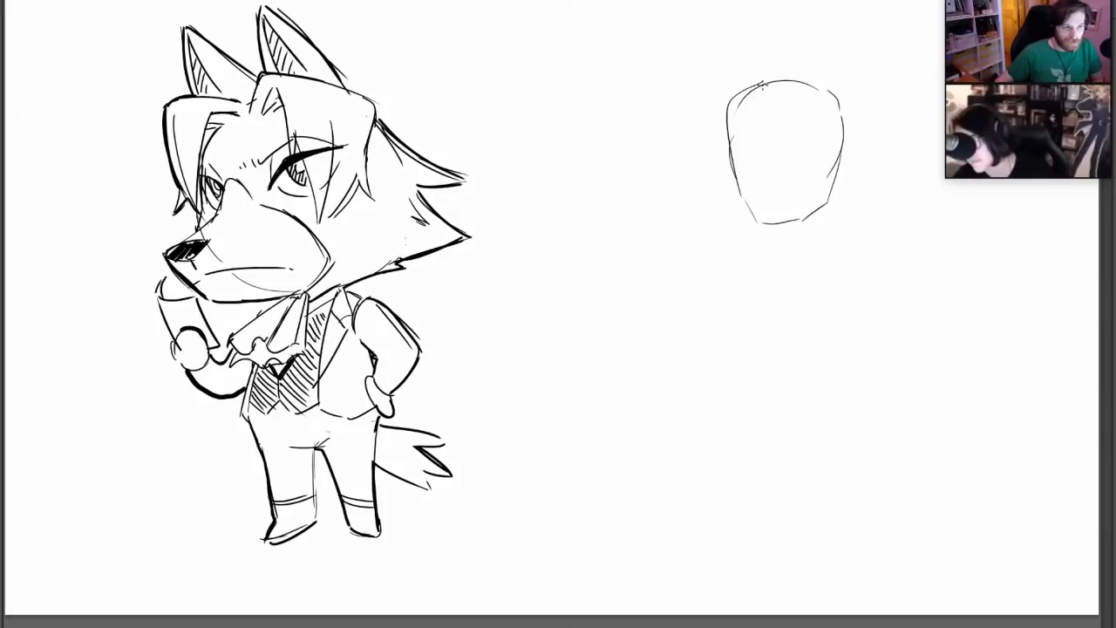
Add short hair ticks at the second head's crown and an angular brow-and-nose line with a small mark at the nose tip
left_click_drag(763, 72, 789, 95)
left_click_drag(804, 83, 800, 90)
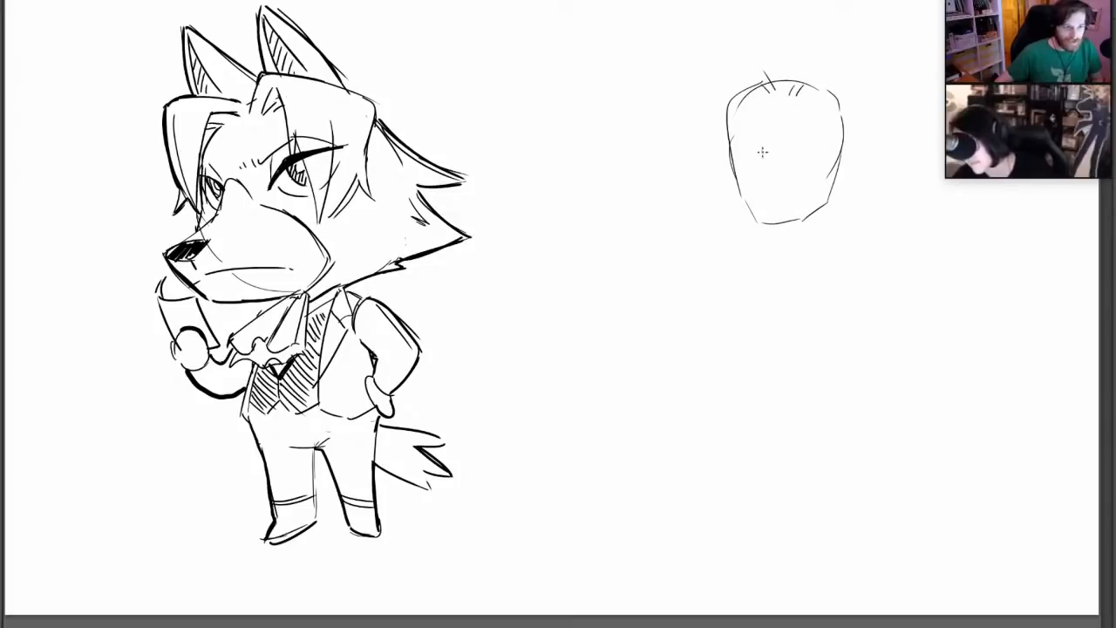
left_click_drag(765, 141, 773, 191)
key("ctrl+z")
key("ctrl+z")
key("ctrl+z")
key("ctrl+z")
key("ctrl+z")
key("ctrl+z")
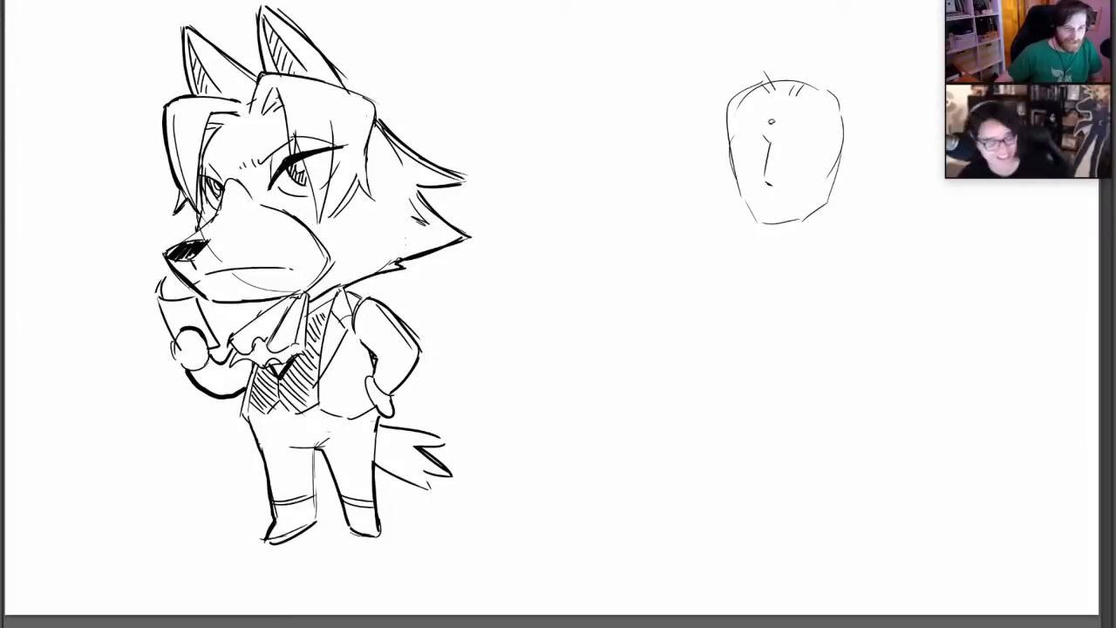
left_click_drag(761, 162, 766, 173)
Redraw the second head's front face line and jaw as straighter strokes with a flat, lower chin, and erase the old chin line
left_click_drag(730, 129, 751, 212)
key("b")
left_click_drag(731, 109, 743, 205)
key("ctrl+z")
key("ctrl+z")
mouse_move(727, 137)
left_mouse_down()
mouse_move(754, 237)
mouse_move(794, 229)
mouse_move(824, 195)
left_mouse_up()
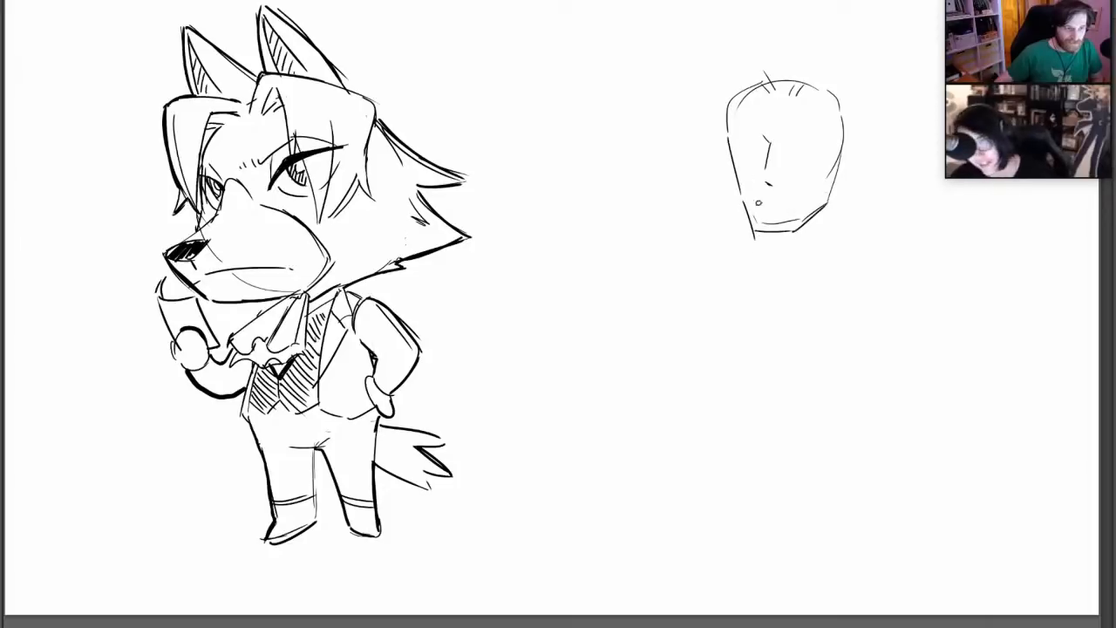
left_click_drag(758, 223, 823, 205)
left_click_drag(753, 239, 765, 239)
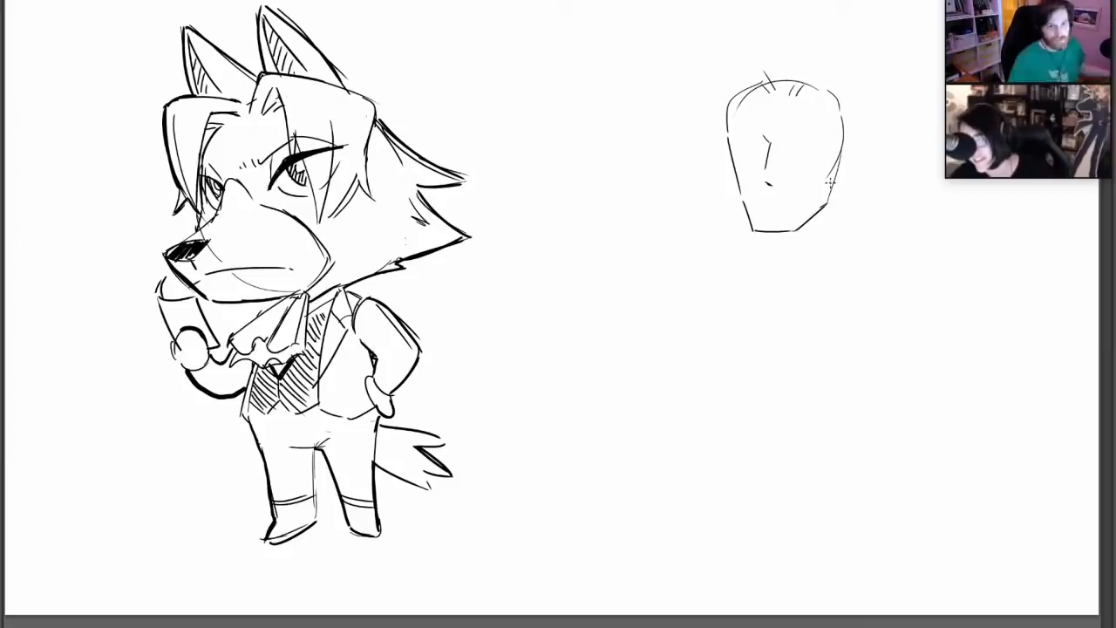
Darken the back of the second head's jaw, add a small ear beside it and strengthen the mark under the nose
left_click_drag(838, 158, 825, 203)
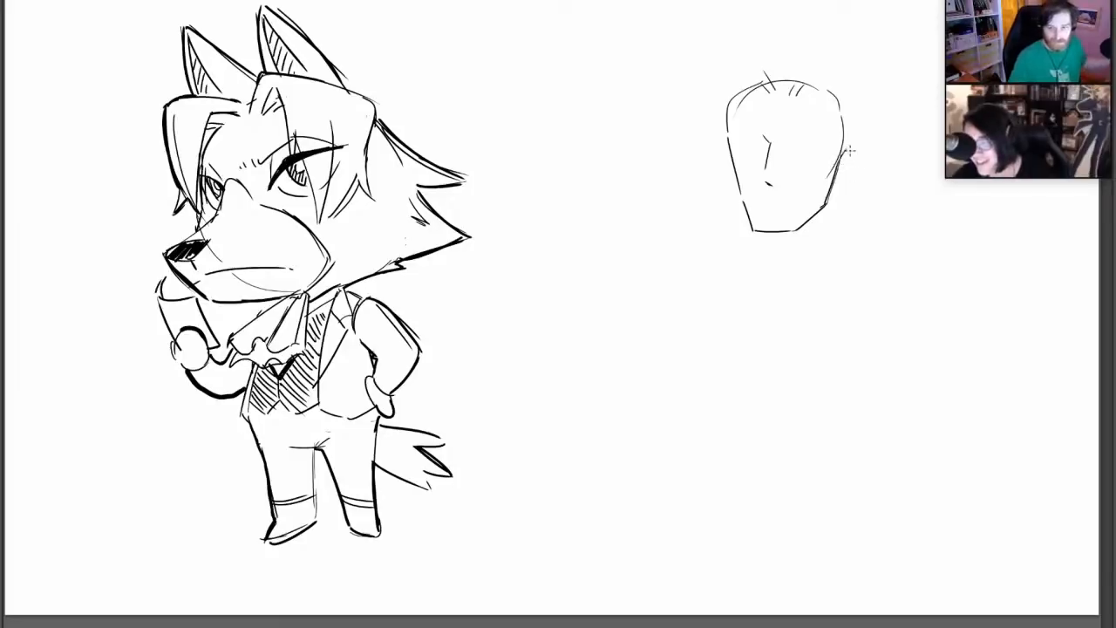
left_click_drag(843, 150, 833, 193)
left_click_drag(765, 183, 772, 191)
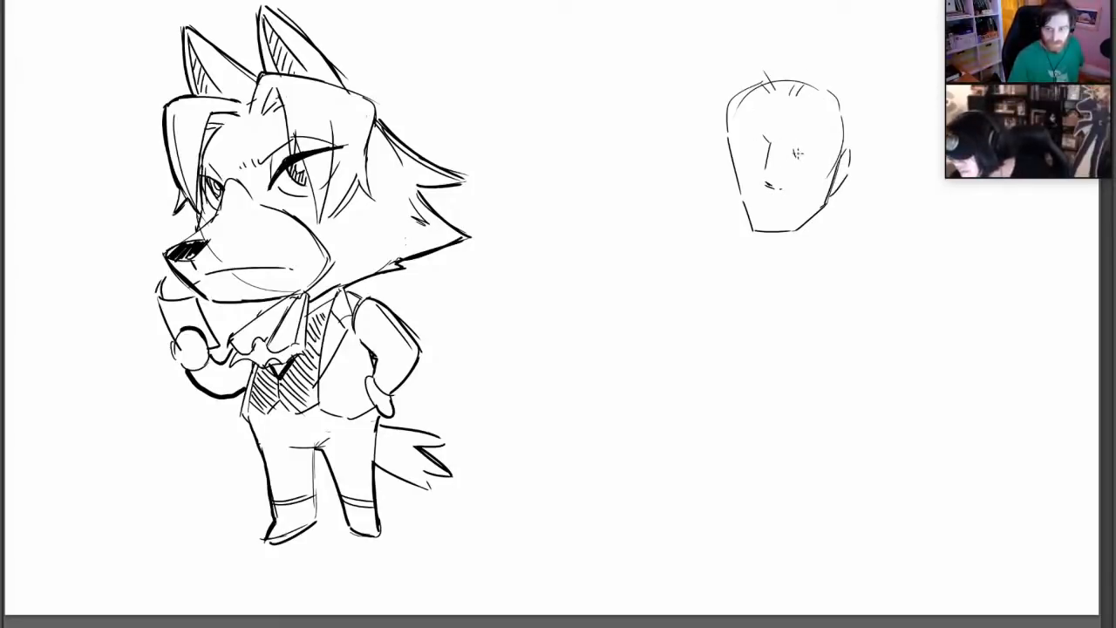
Draw a narrow near eye on the second head, add a small crossed mark at the front hairline and erase the old crown ticks
mouse_move(789, 153)
left_mouse_down()
mouse_move(825, 152)
mouse_move(809, 161)
left_mouse_up()
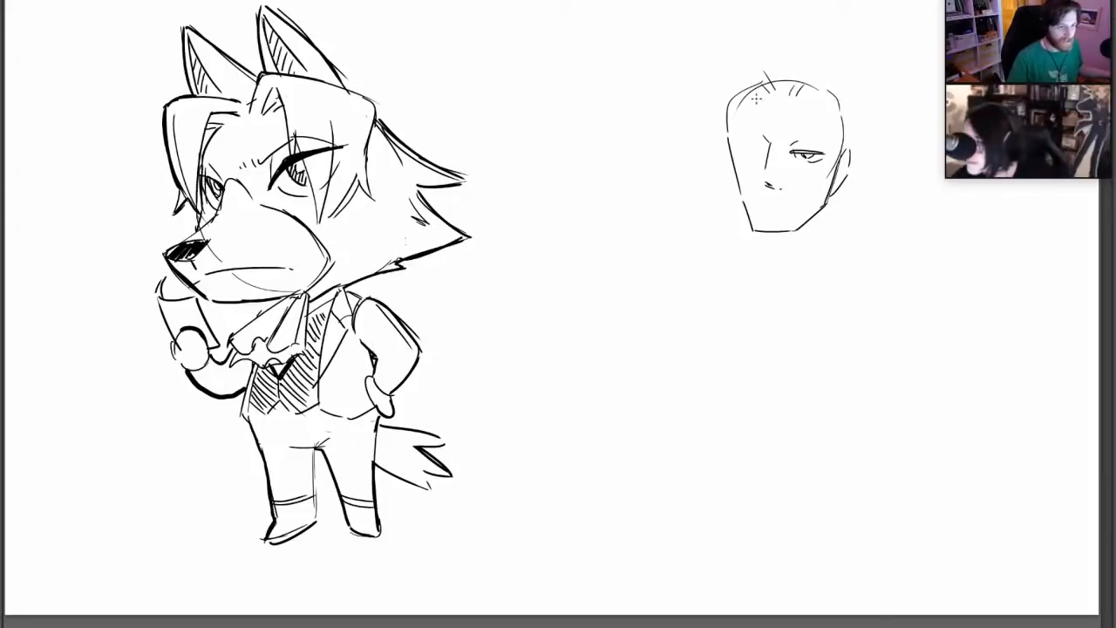
left_click_drag(764, 94, 750, 83)
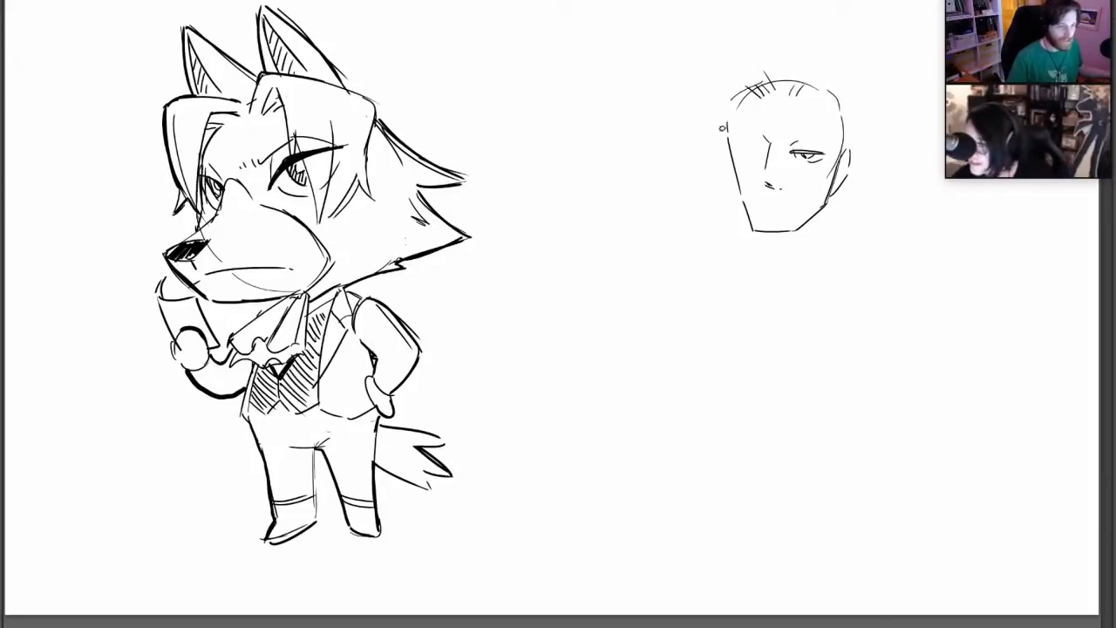
mouse_move(787, 78)
left_mouse_down()
mouse_move(799, 93)
mouse_move(777, 86)
left_mouse_up()
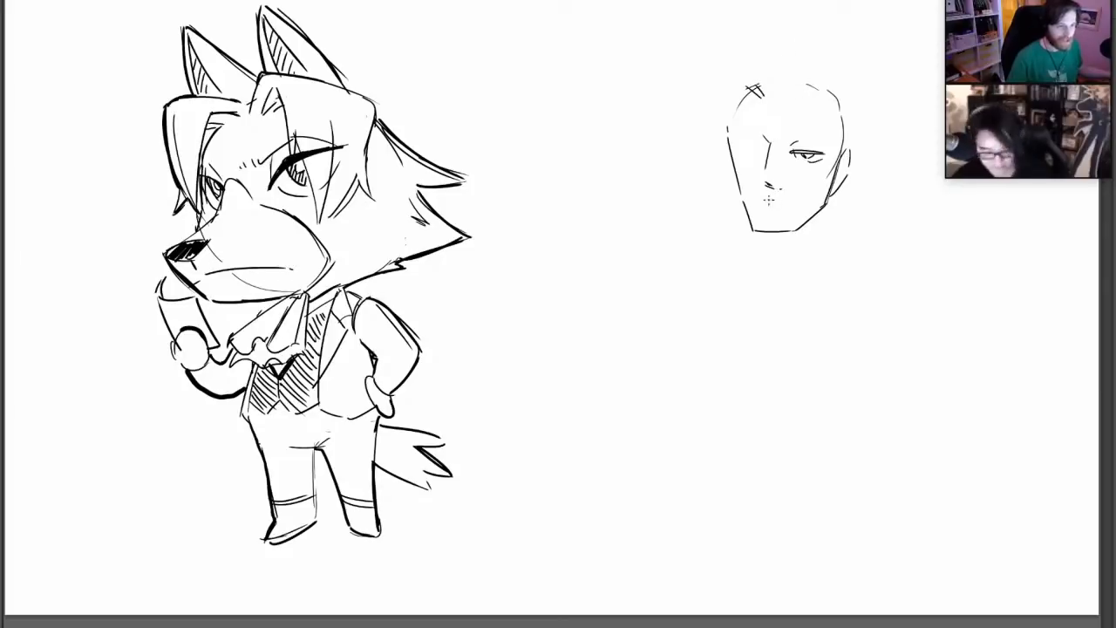
Round off the chin, darken the rear jaw line and add a curved hairline down the far temple
mouse_move(756, 231)
left_mouse_down()
mouse_move(808, 231)
mouse_move(824, 208)
left_mouse_up()
left_click_drag(764, 232, 808, 233)
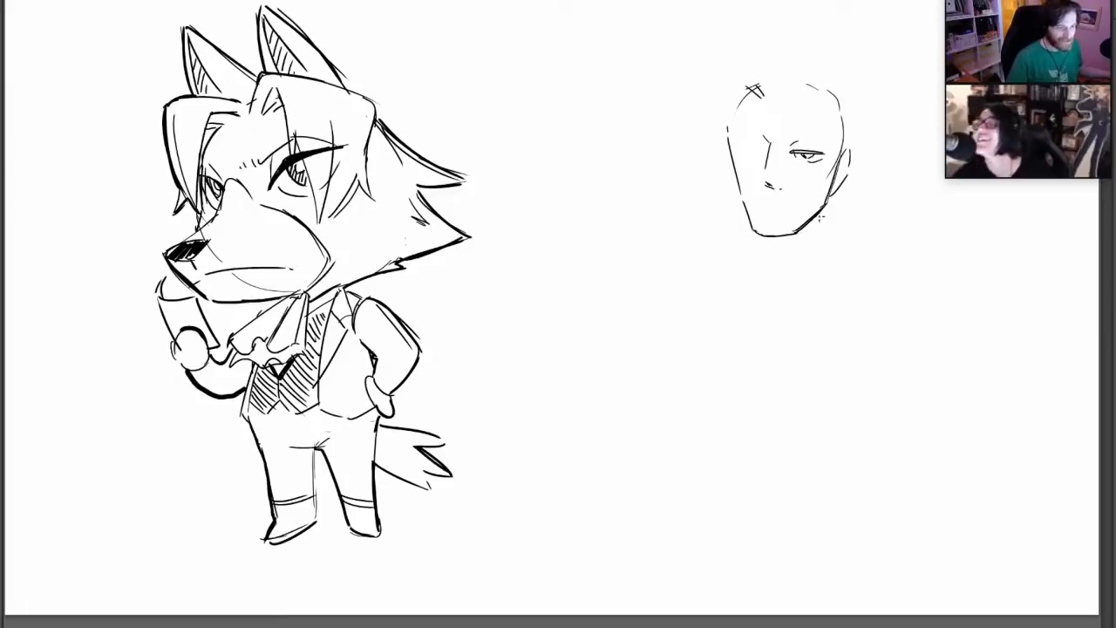
left_click_drag(734, 138, 747, 96)
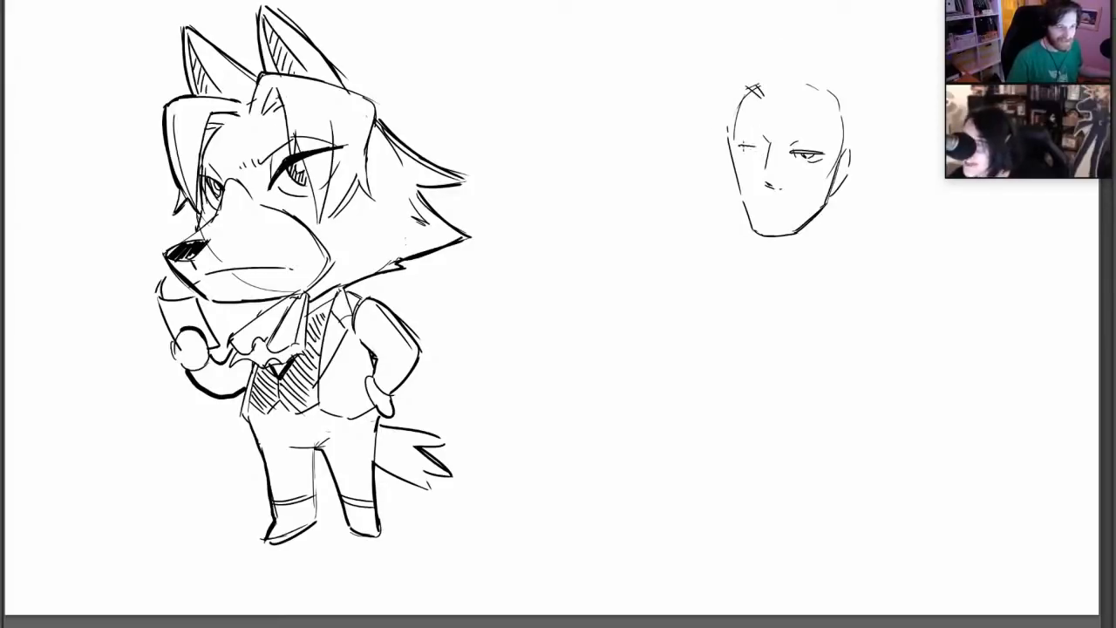
Complete the stern face with a narrow far eye, a short flat mouth and low, straight eyebrows
left_click_drag(748, 147, 763, 161)
key("ctrl+z")
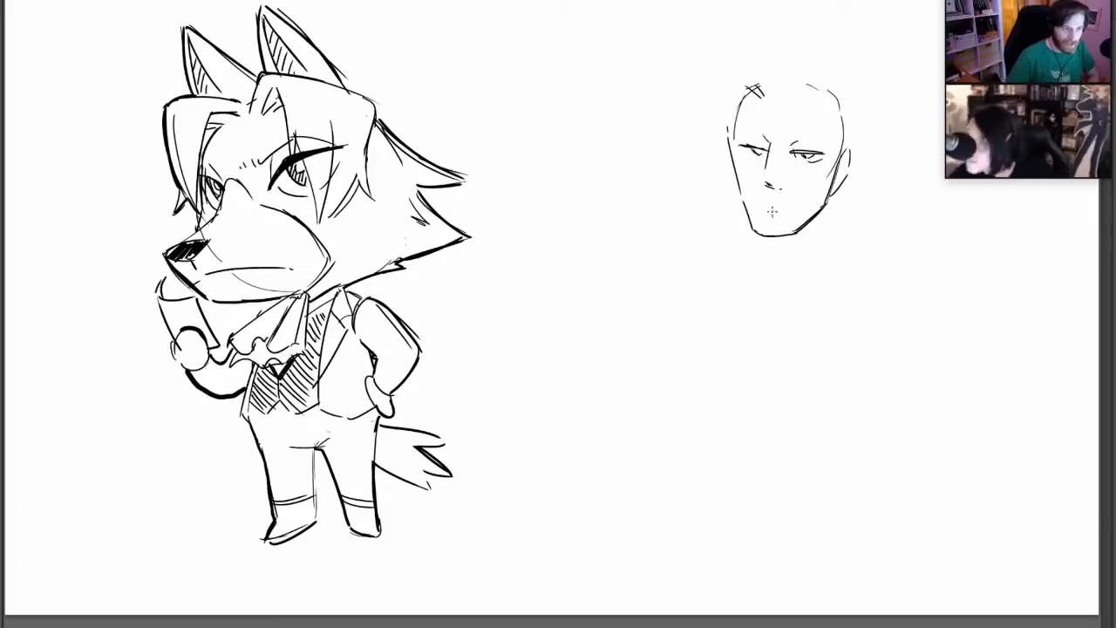
mouse_move(761, 211)
left_mouse_down()
mouse_move(769, 218)
mouse_move(763, 210)
left_mouse_up()
key("ctrl+z")
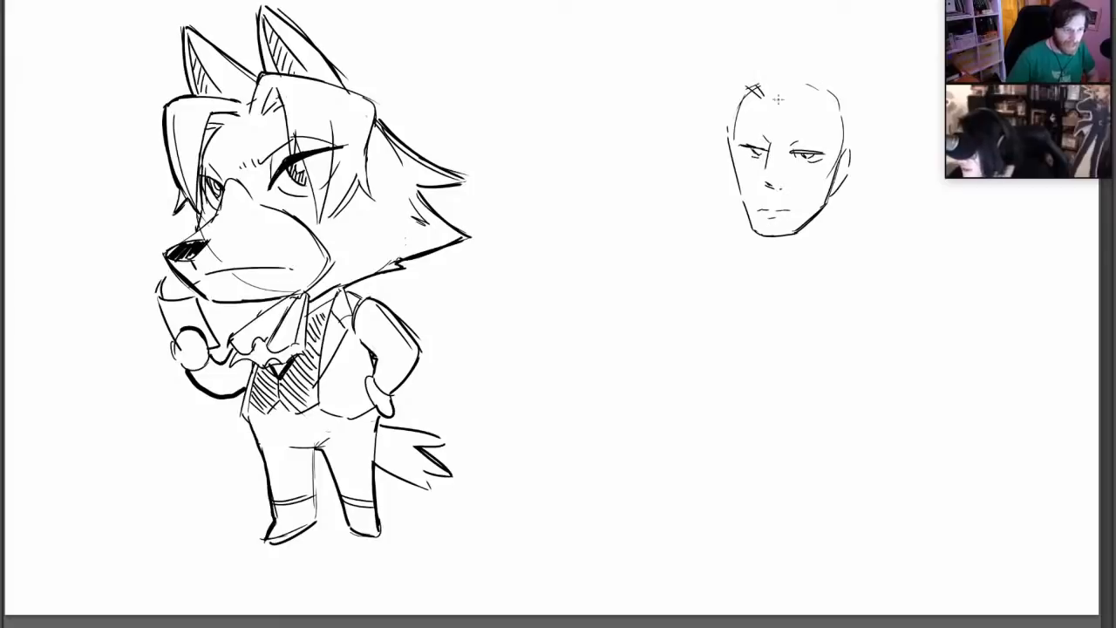
left_click_drag(789, 144, 828, 137)
left_click_drag(742, 133, 769, 140)
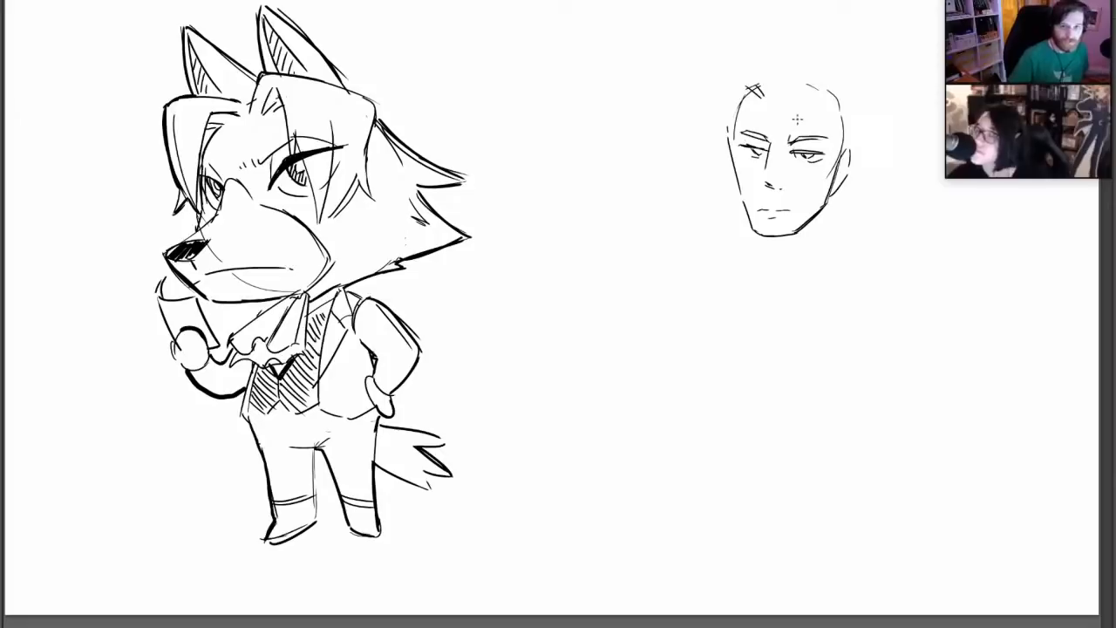
Draw short hair ticks at the parting and two loose strands falling over the forehead and near eye
left_click_drag(782, 80, 777, 88)
left_click_drag(786, 81, 786, 152)
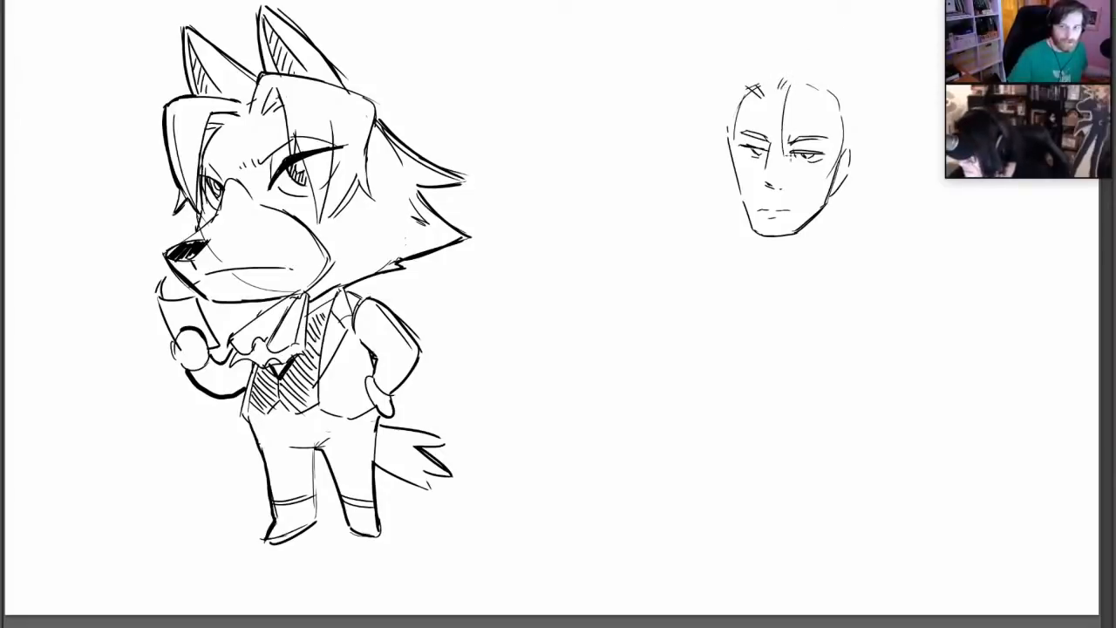
key("ctrl+z")
mouse_move(791, 85)
left_mouse_down()
mouse_move(785, 149)
mouse_move(794, 164)
left_mouse_up()
left_click_drag(793, 109, 821, 179)
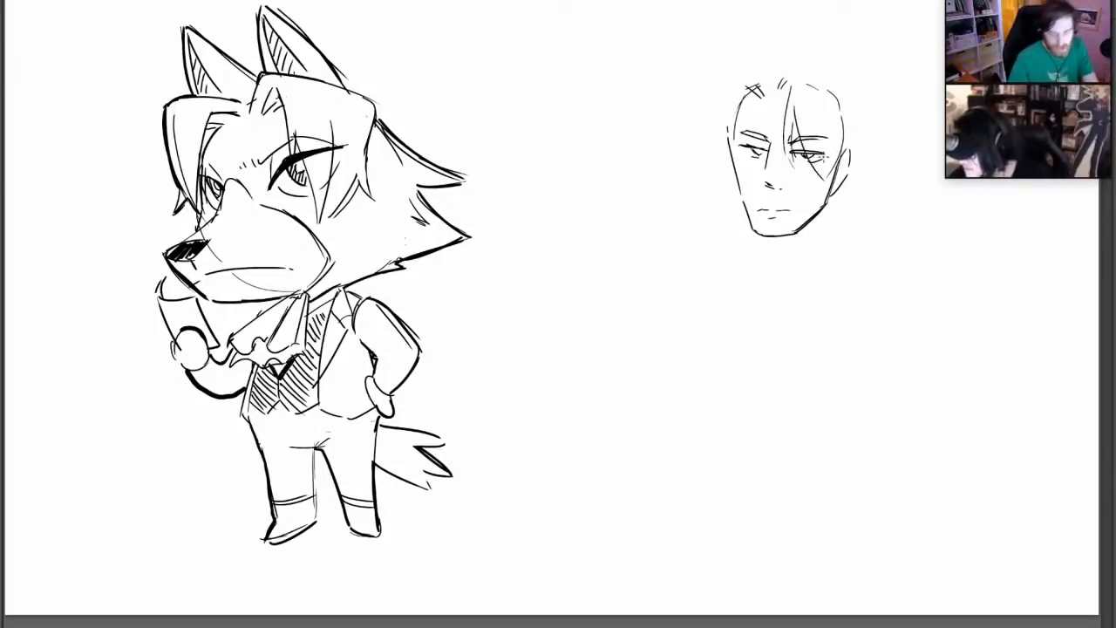
key("ctrl+z")
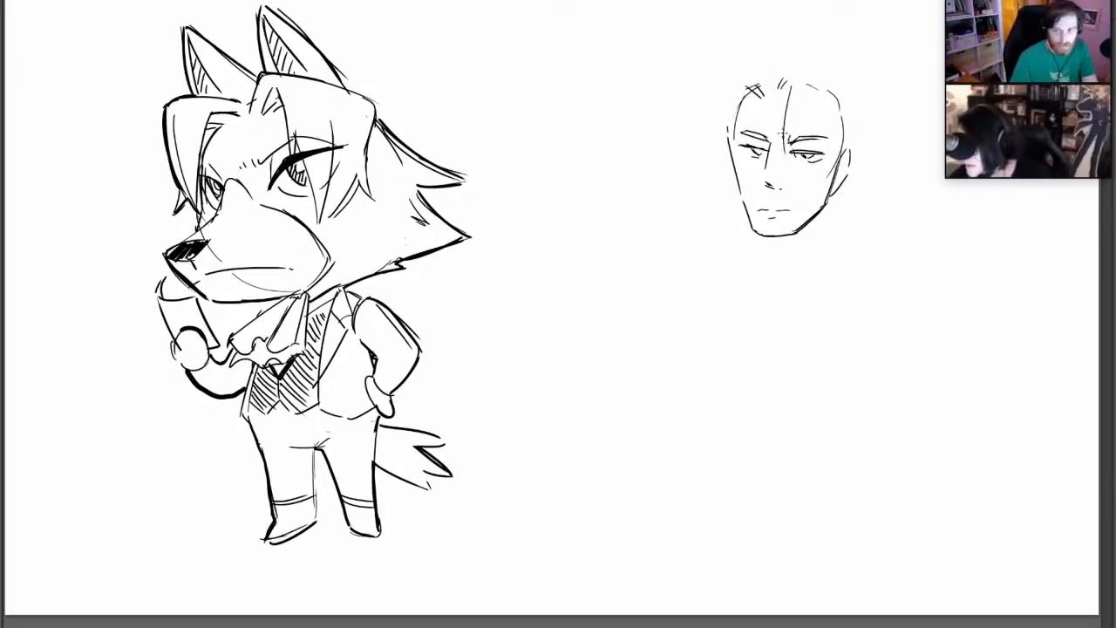
left_click_drag(793, 104, 820, 173)
Outline the hair on both sides of the face, sweeping from the crown past the temples to the jaw
mouse_move(803, 63)
left_mouse_down()
mouse_move(851, 100)
mouse_move(842, 164)
left_mouse_up()
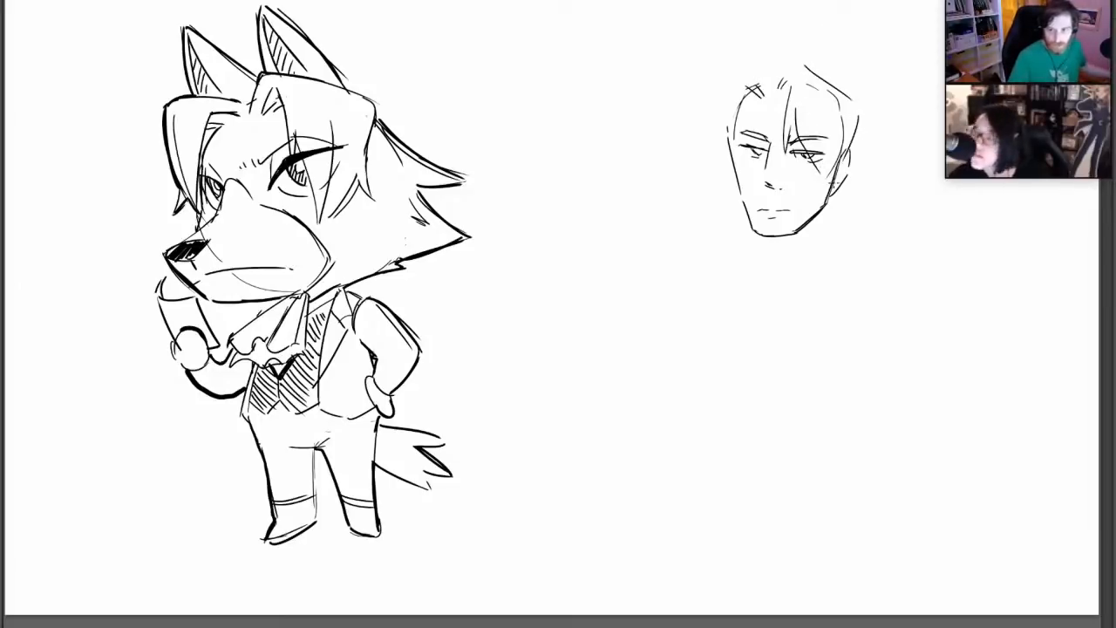
key("ctrl+z")
mouse_move(817, 207)
left_mouse_down()
mouse_move(857, 143)
mouse_move(846, 94)
left_mouse_up()
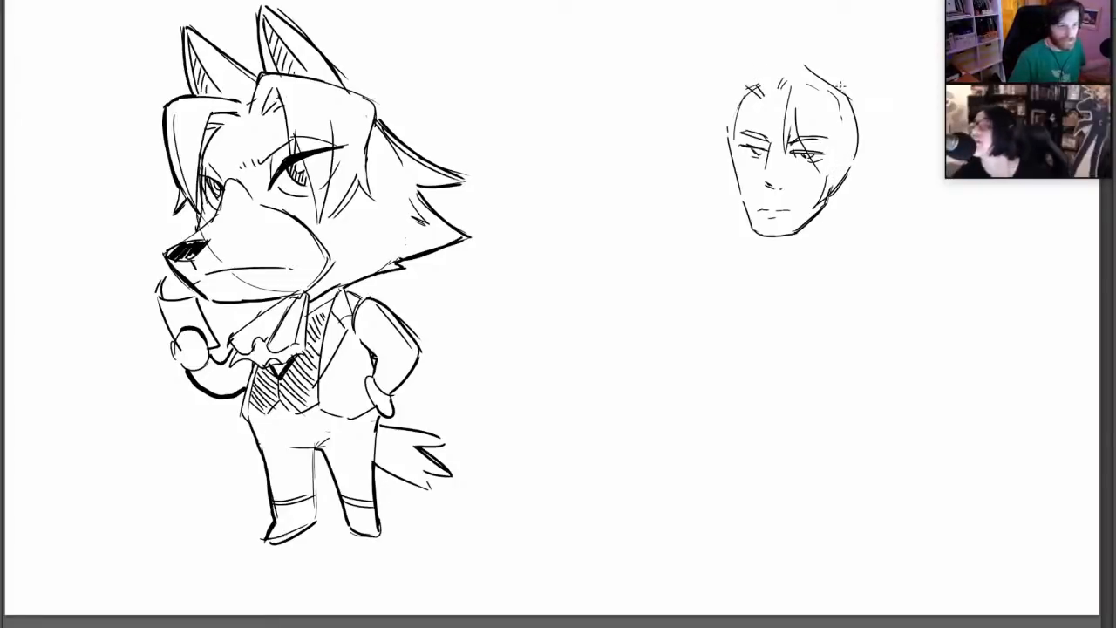
mouse_move(750, 88)
left_mouse_down()
mouse_move(746, 185)
mouse_move(734, 157)
left_mouse_up()
left_click_drag(747, 203, 718, 157)
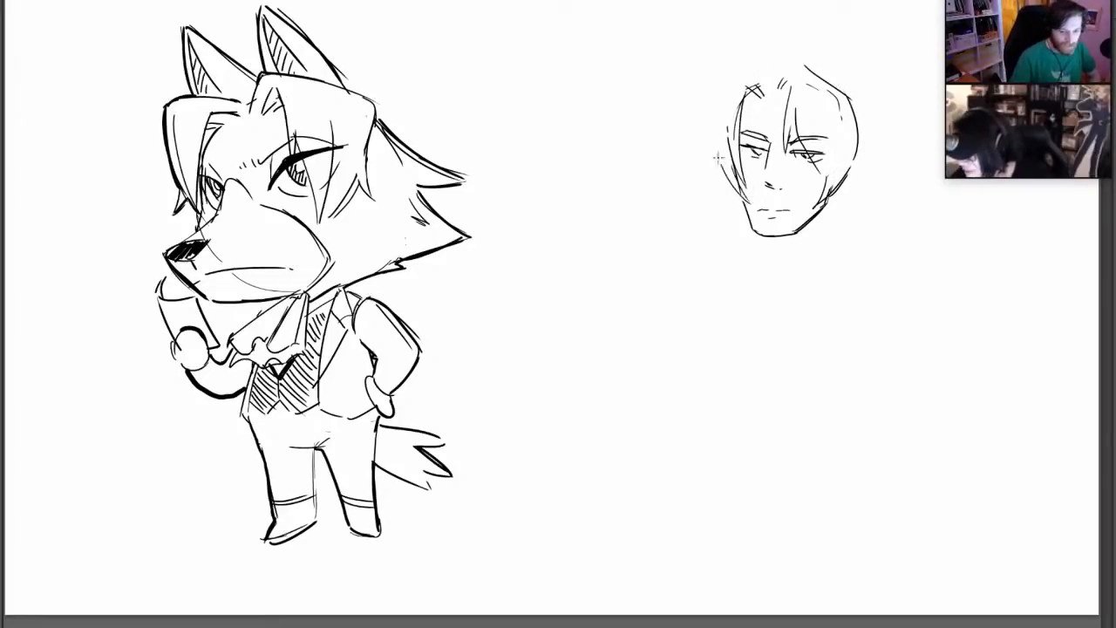
Sketch the outer hair contour over the crown and add two tall, pointed wolf ears above it
mouse_move(716, 117)
left_mouse_down()
mouse_move(723, 169)
mouse_move(710, 105)
mouse_move(748, 65)
mouse_move(797, 63)
mouse_move(841, 87)
left_mouse_up()
key("ctrl+z")
key("ctrl+z")
mouse_move(720, 89)
left_mouse_down()
mouse_move(716, 16)
mouse_move(755, 59)
mouse_move(846, 23)
mouse_move(855, 106)
left_mouse_up()
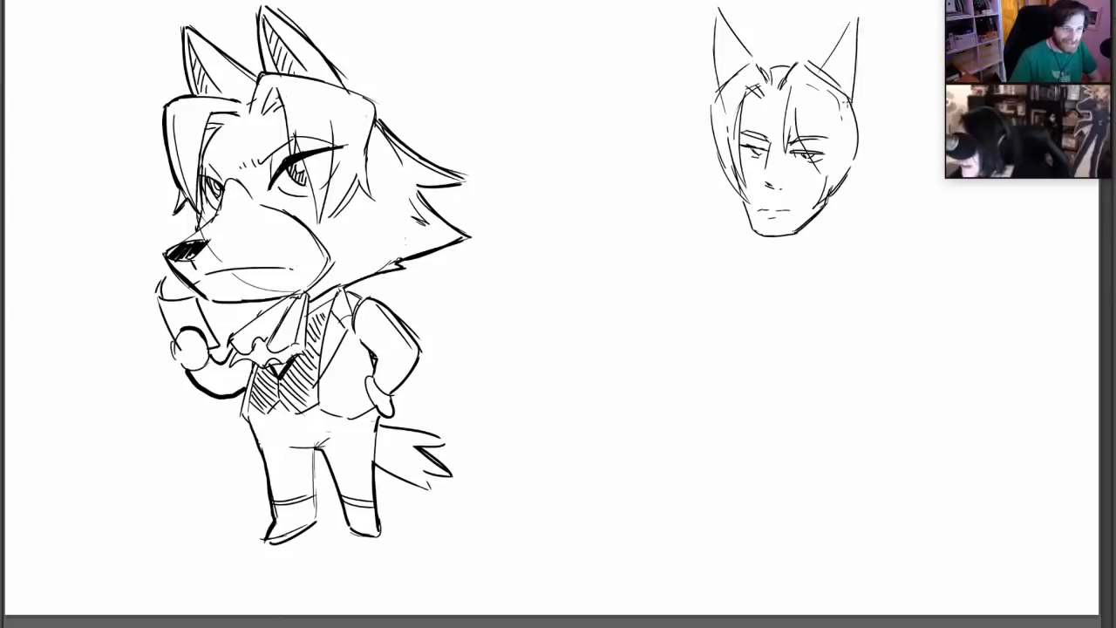
Refine the pointed ears with inner edges and redraw the hair contour over the crown and behind the head
key("ctrl+z")
mouse_move(808, 69)
left_mouse_down()
mouse_move(850, 16)
mouse_move(848, 90)
left_mouse_up()
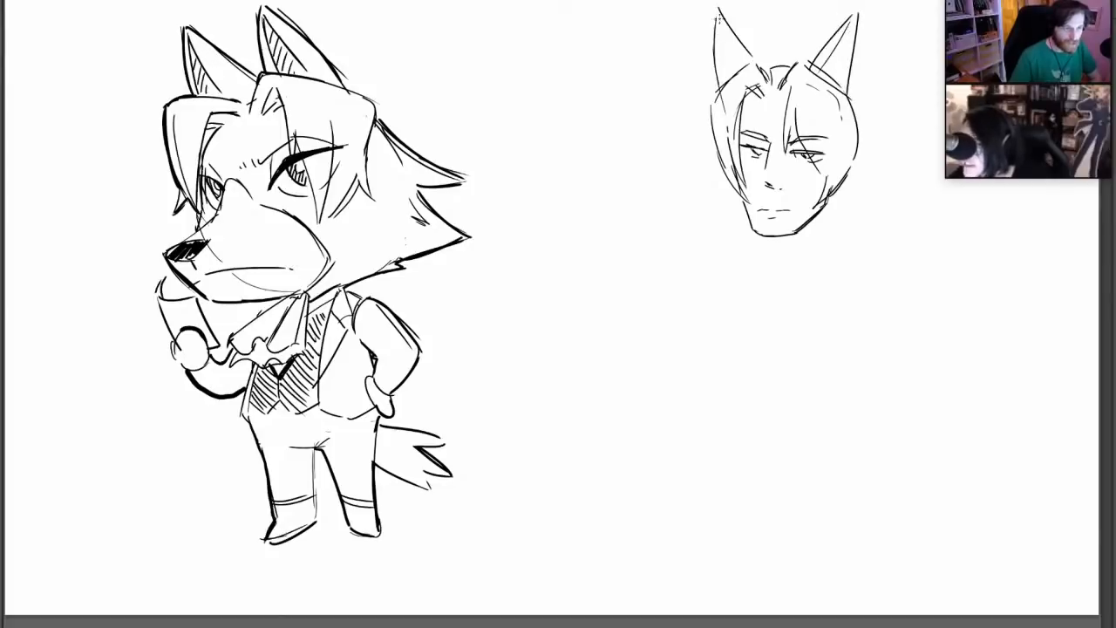
left_click_drag(717, 88, 720, 11)
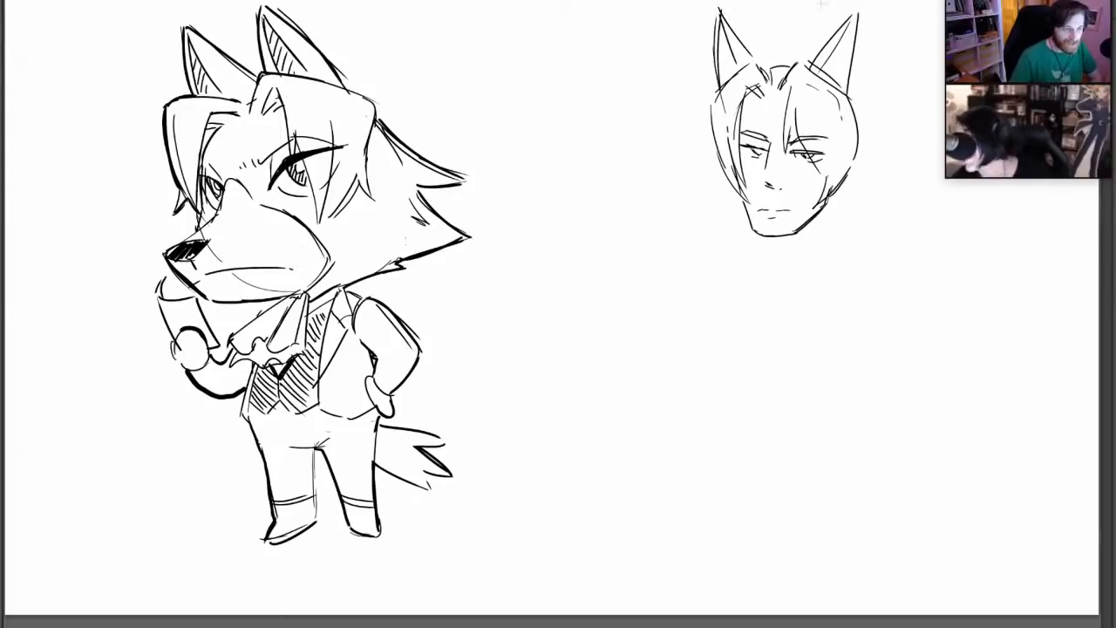
left_click_drag(719, 92, 755, 54)
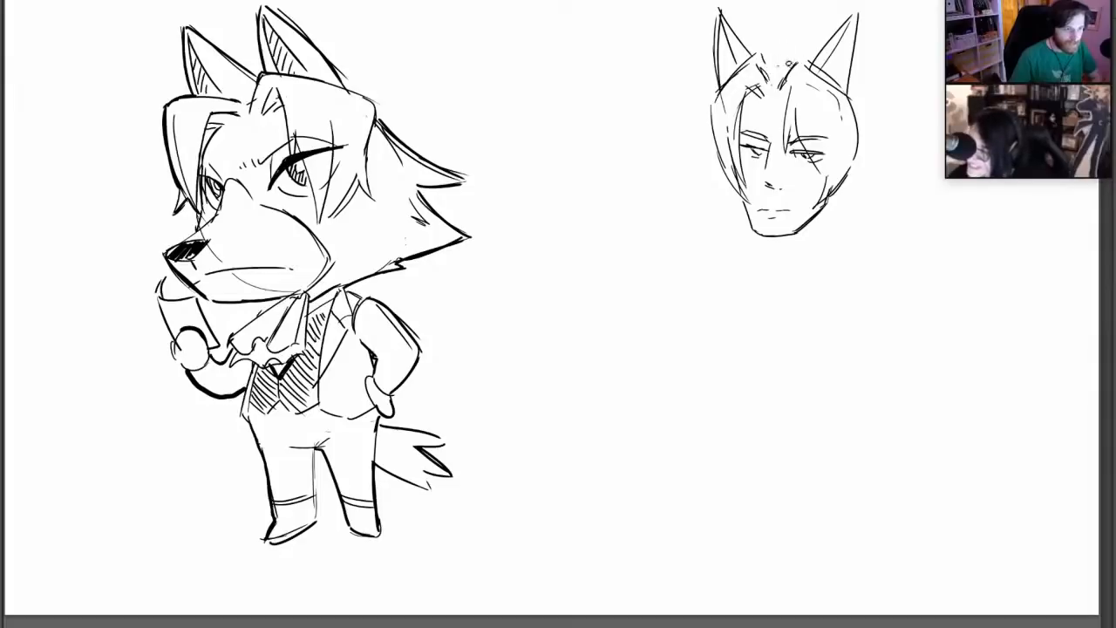
mouse_move(709, 110)
left_mouse_down()
mouse_move(762, 61)
mouse_move(800, 70)
left_mouse_up()
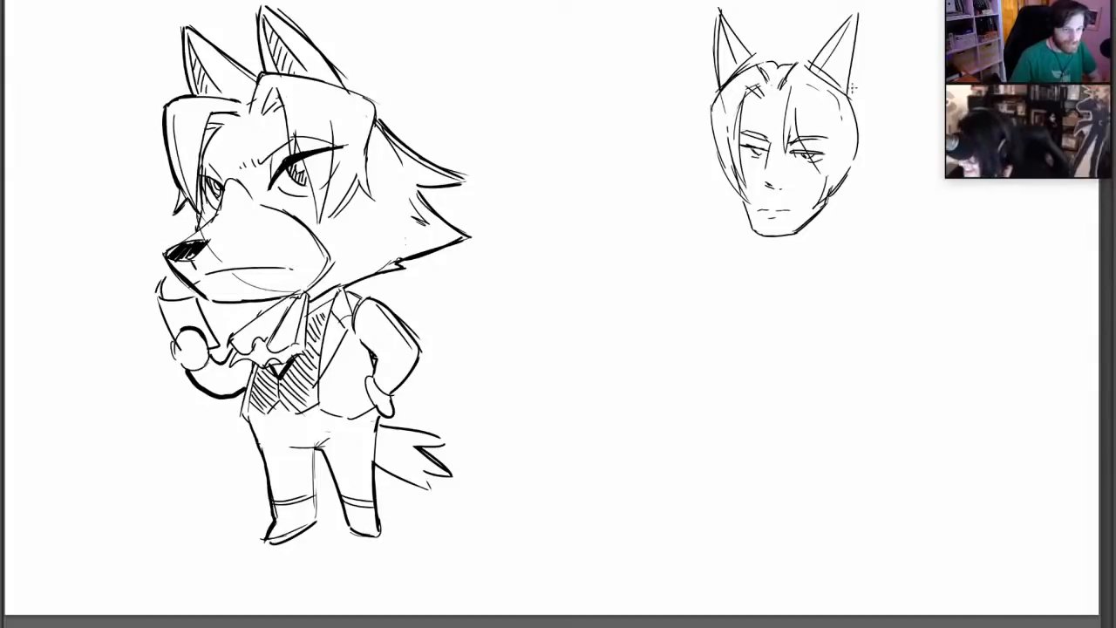
mouse_move(856, 91)
left_mouse_down()
mouse_move(872, 143)
mouse_move(844, 194)
left_mouse_up()
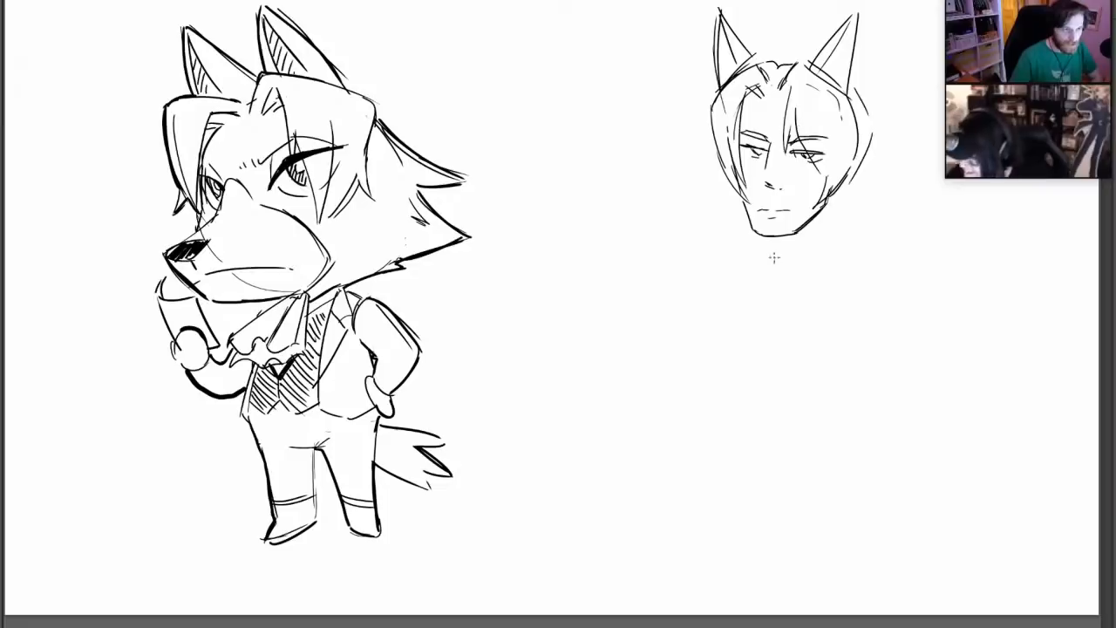
Sketch the second character's neck lines and an angular collar mark at the base of the throat
left_click_drag(770, 244, 778, 277)
mouse_move(778, 274)
left_mouse_down()
mouse_move(753, 321)
mouse_move(804, 300)
left_mouse_up()
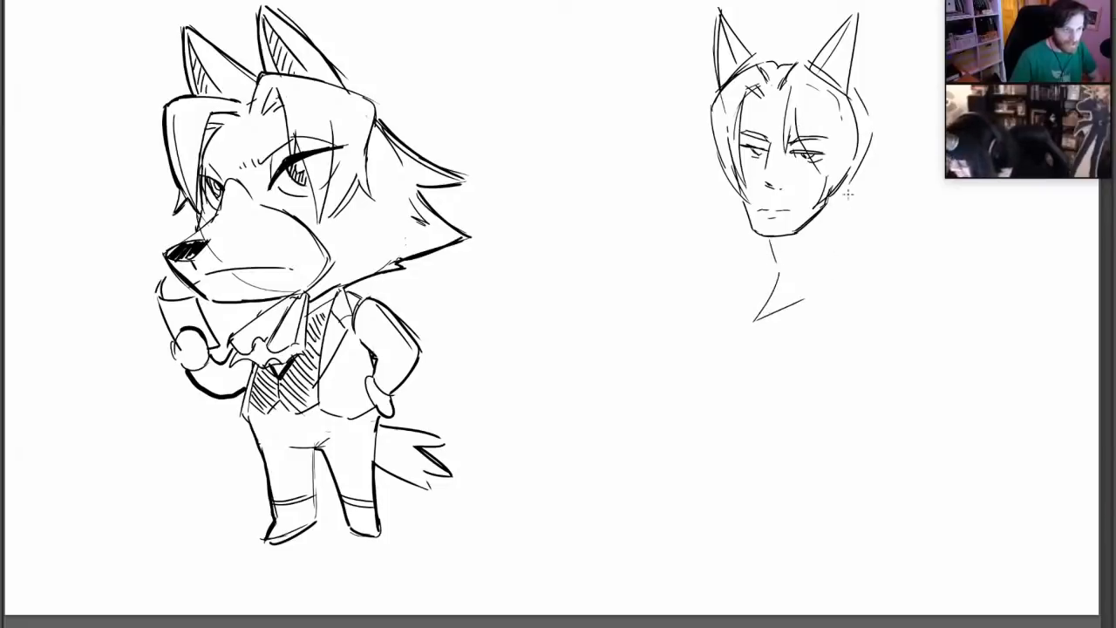
left_click_drag(844, 193, 858, 274)
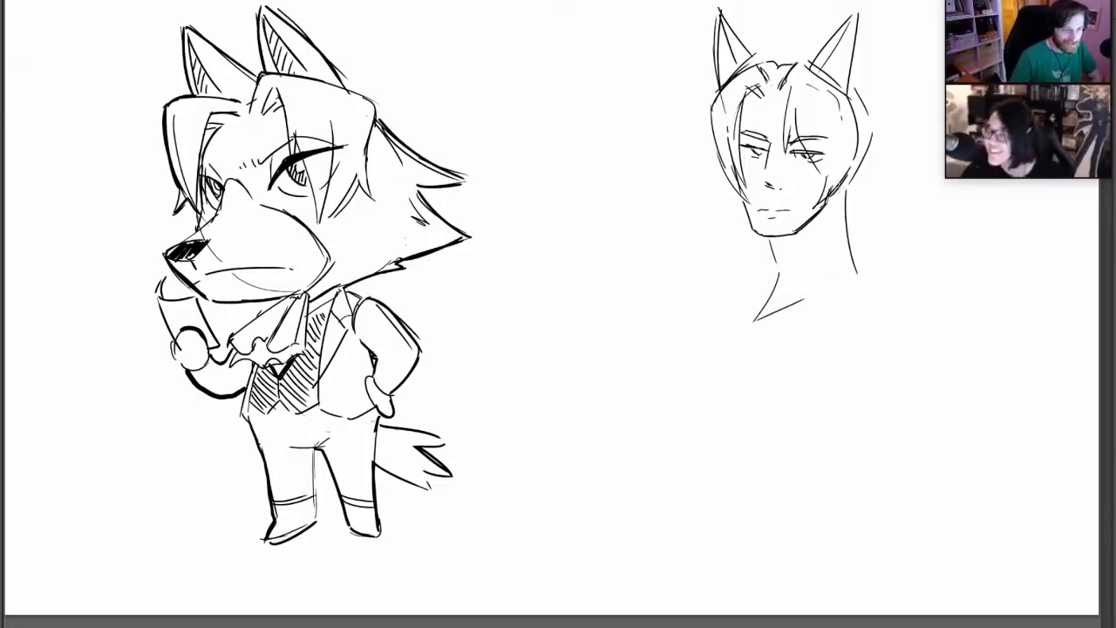
Erase the far ear and redraw it slightly smaller and closer to the crown with thick black edges
mouse_move(749, 57)
left_mouse_down()
mouse_move(720, 82)
mouse_move(727, 14)
mouse_move(736, 37)
mouse_move(721, 13)
left_mouse_up()
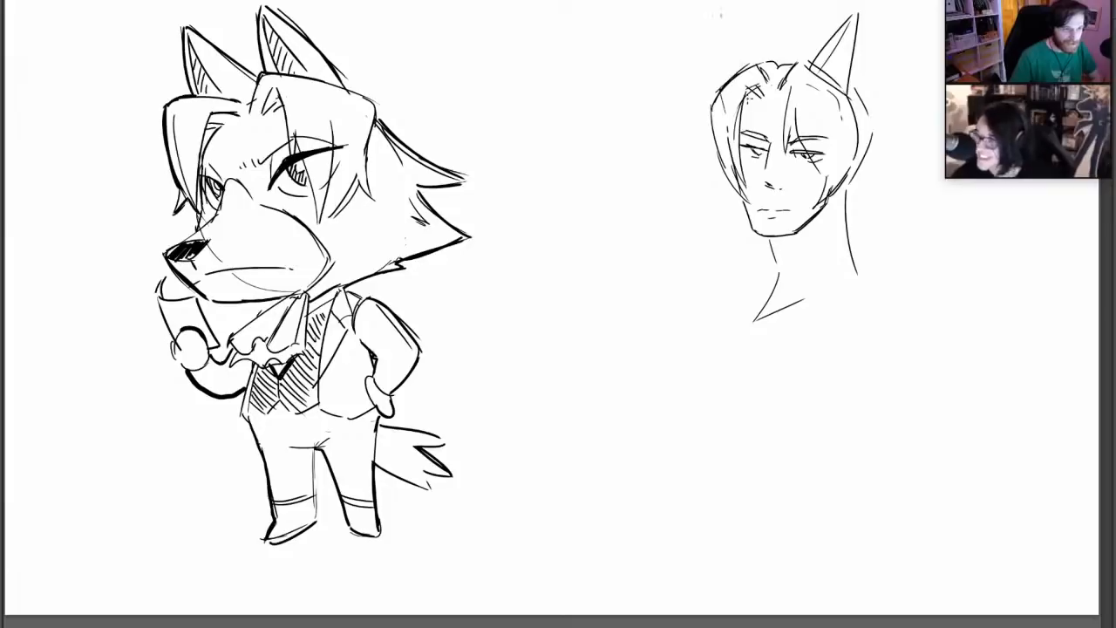
mouse_move(727, 81)
left_mouse_down()
mouse_move(731, 14)
mouse_move(758, 58)
left_mouse_up()
mouse_move(733, 21)
left_mouse_down()
mouse_move(771, 99)
mouse_move(733, 40)
mouse_move(734, 16)
left_mouse_up()
right_click(740, 68)
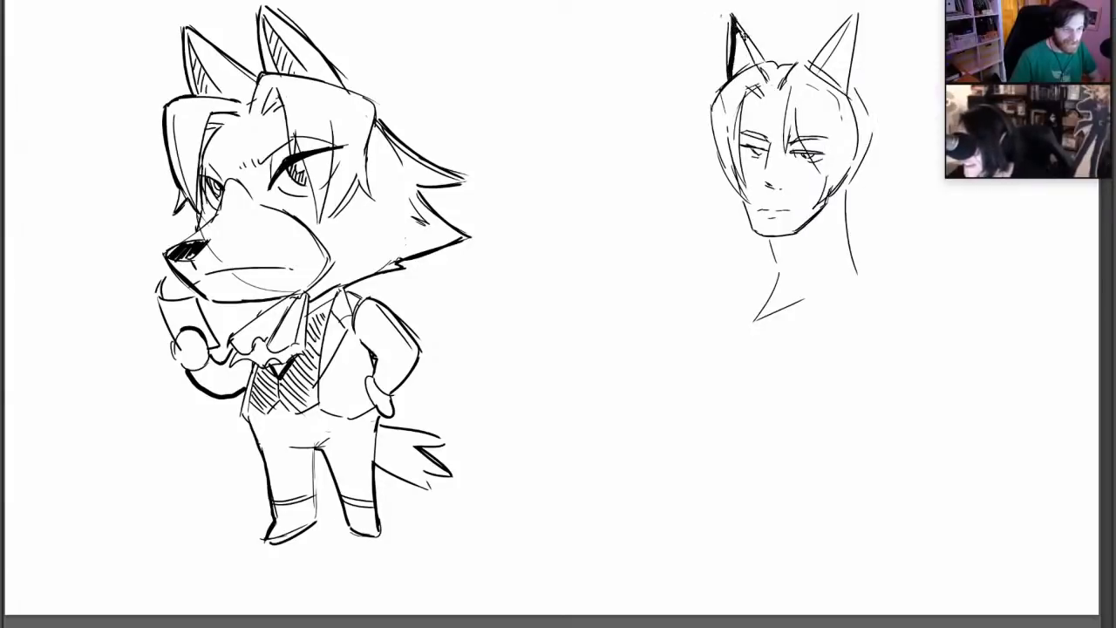
key("ctrl+z")
mouse_move(729, 81)
left_mouse_down()
mouse_move(732, 16)
mouse_move(761, 65)
left_mouse_up()
left_click_drag(733, 16, 756, 61)
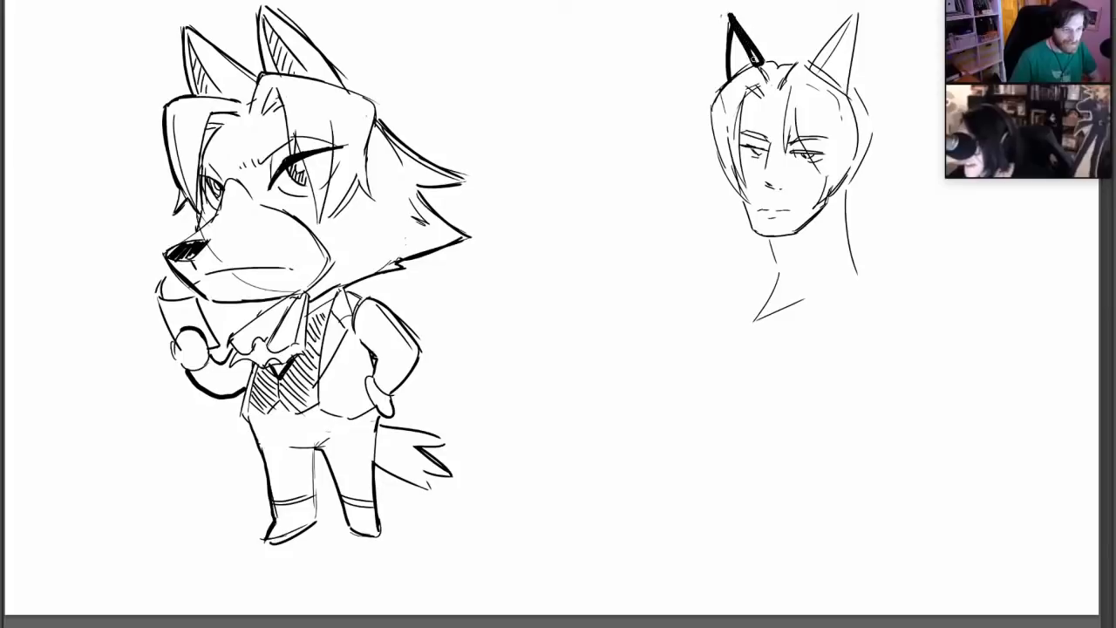
Thicken the near ear's edges in black, strengthen the hair line across the crown and add inner-ear strokes
left_click_drag(842, 24, 815, 70)
left_click_drag(858, 11, 848, 77)
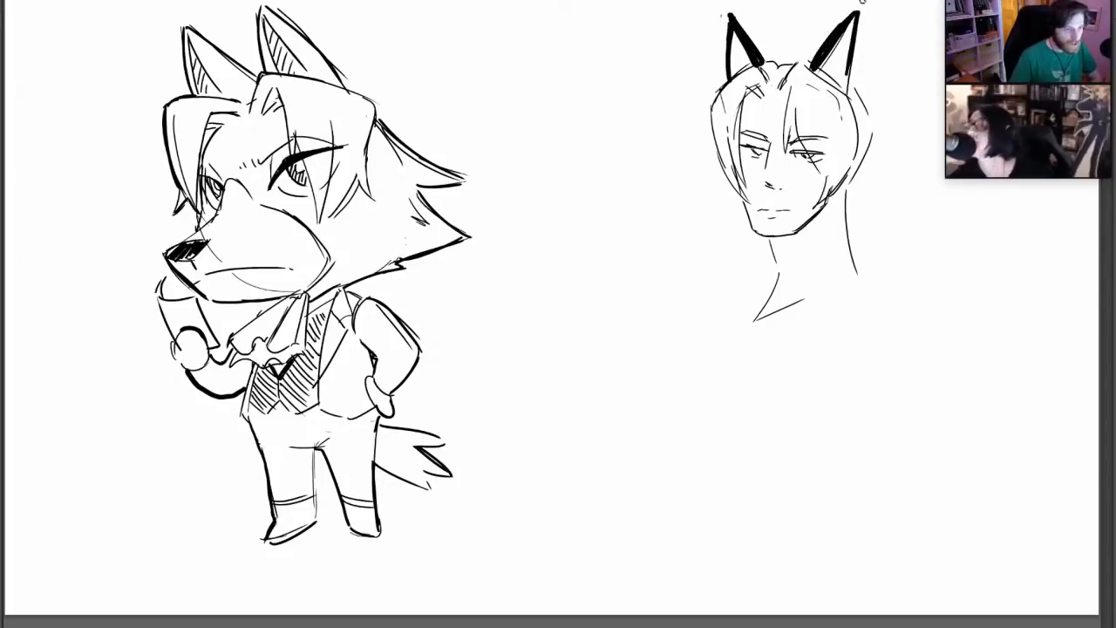
right_click(831, 103)
left_click(856, 132)
left_click(785, 62)
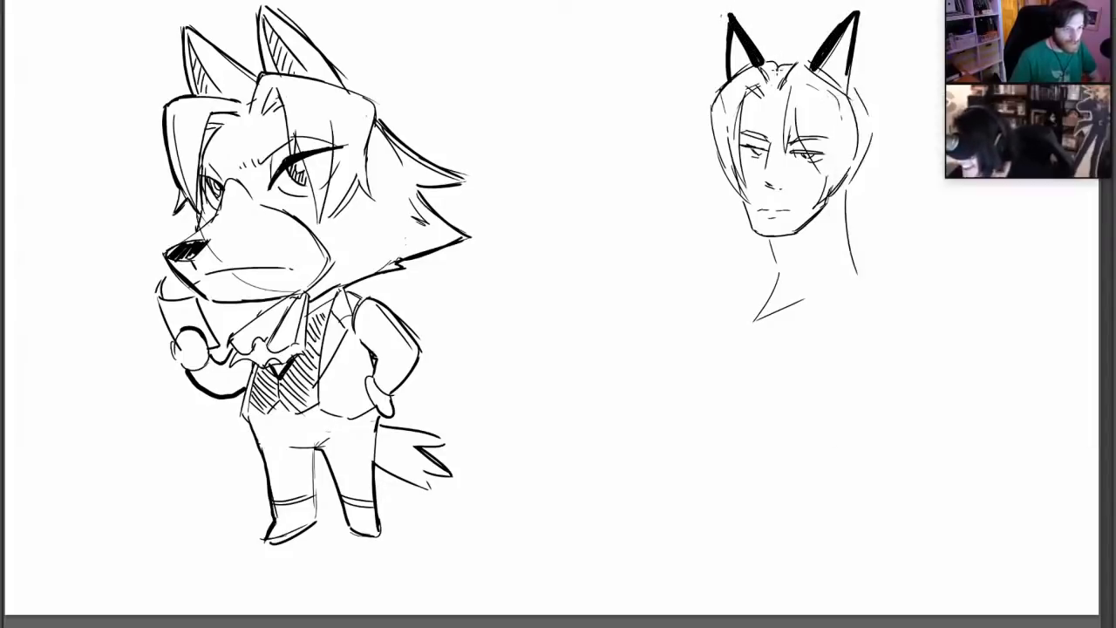
mouse_move(776, 70)
left_mouse_down()
mouse_move(797, 60)
mouse_move(845, 100)
mouse_move(821, 73)
left_mouse_up()
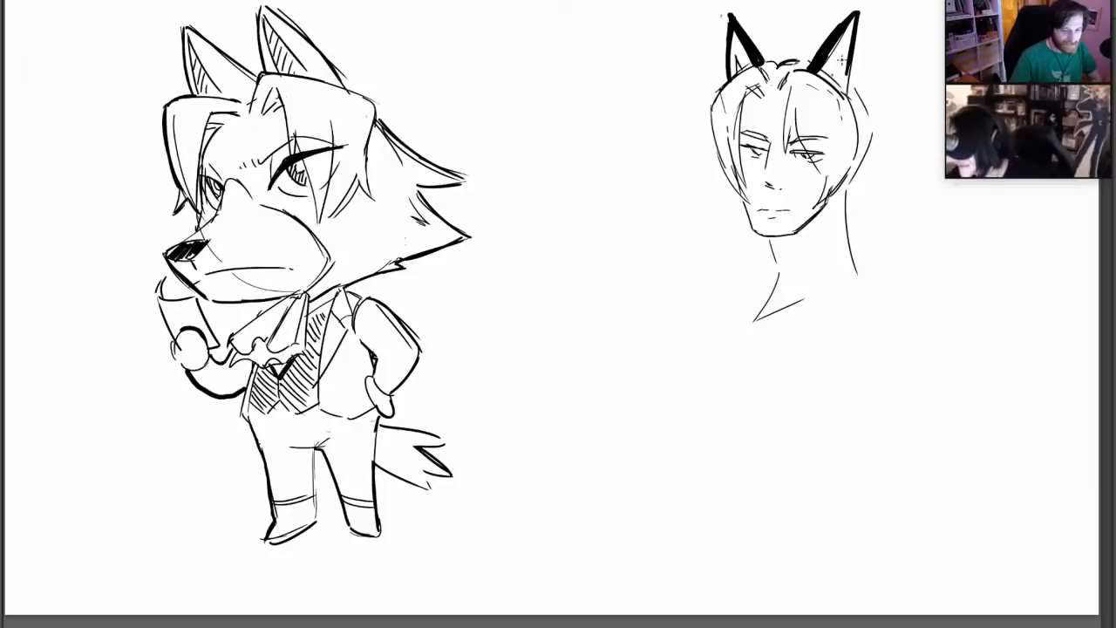
Draw narrow rectangular glasses low on the nose, with a darkened upper rim and bridge
left_click_drag(732, 157, 825, 162)
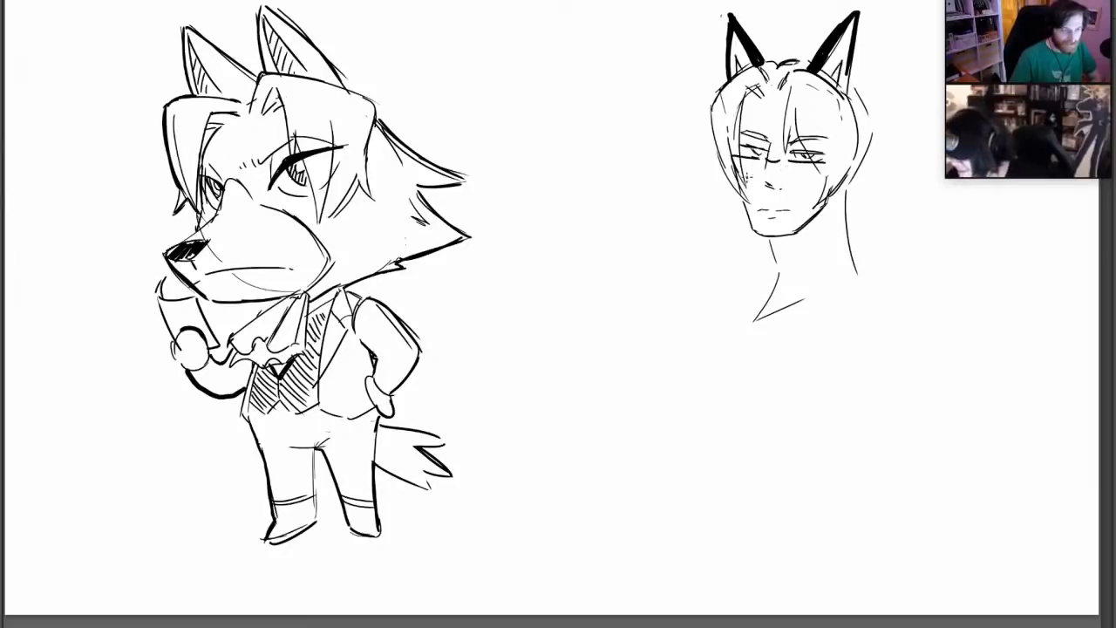
mouse_move(740, 172)
left_mouse_down()
mouse_move(824, 179)
mouse_move(829, 162)
left_mouse_up()
key("ctrl+z")
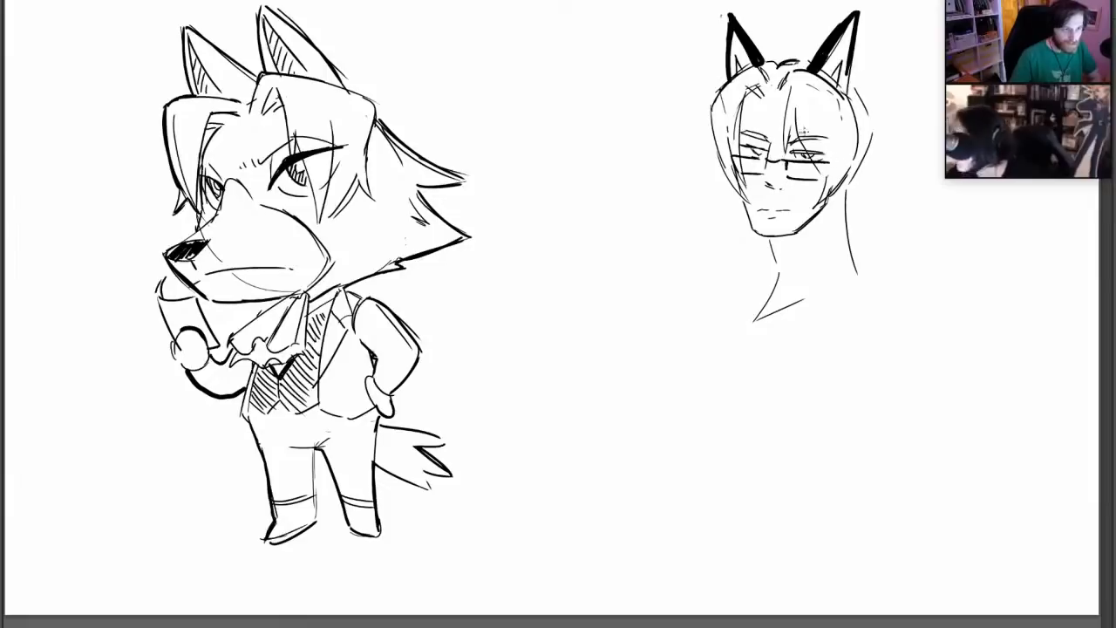
left_click_drag(733, 156, 769, 160)
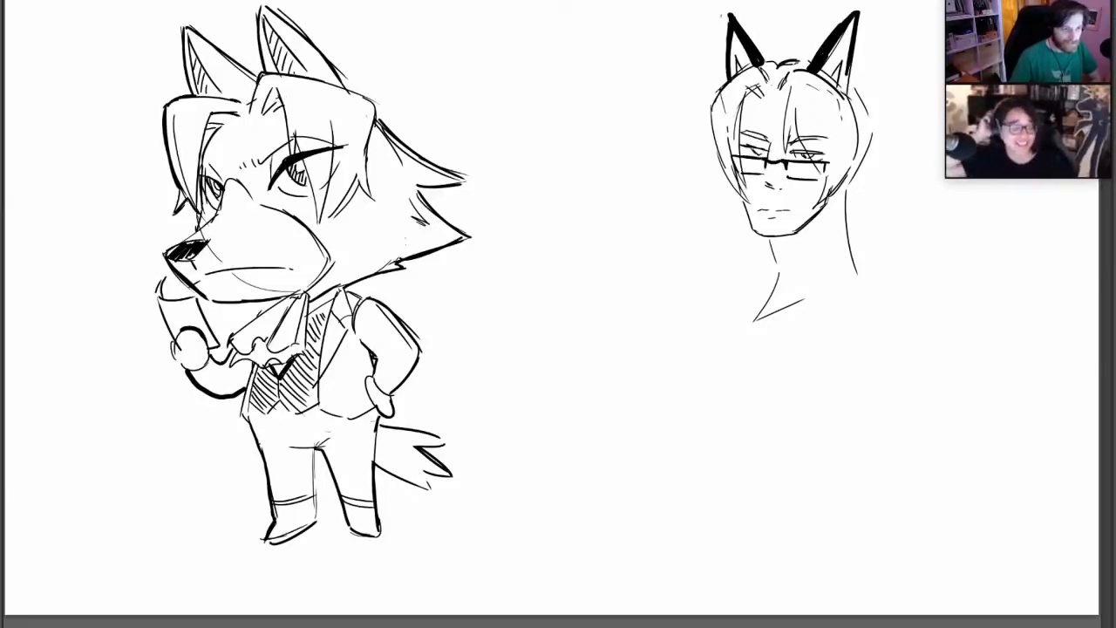
Add a dark shadow under the chin and sketch the far shoulder line out from the neck
left_click_drag(773, 240, 797, 232)
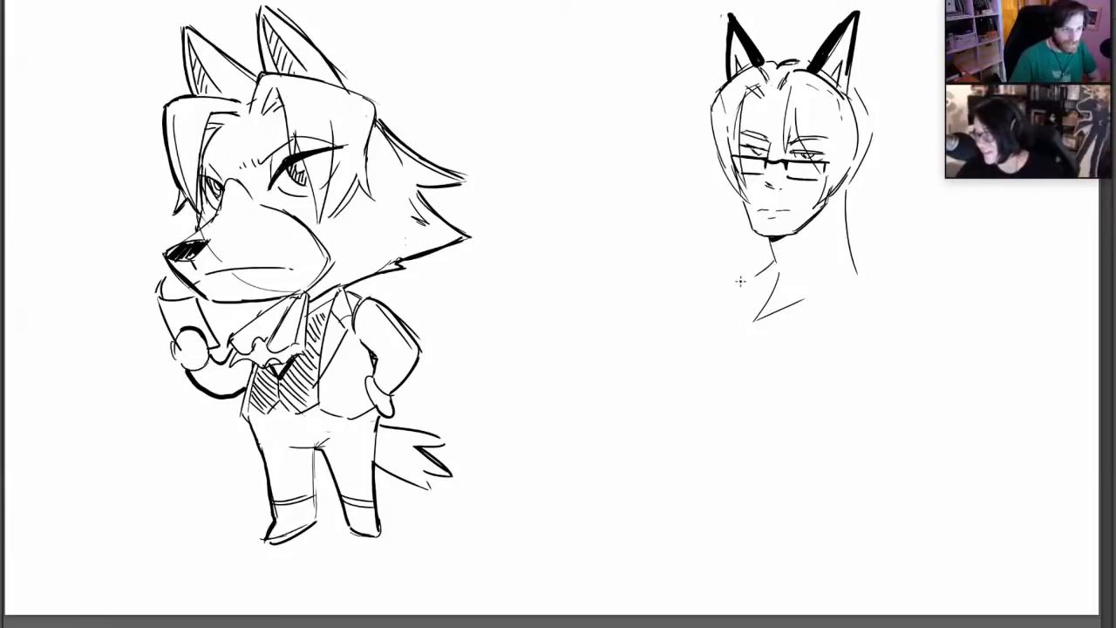
mouse_move(739, 281)
left_mouse_down()
mouse_move(687, 288)
mouse_move(659, 328)
left_mouse_up()
left_click_drag(857, 262, 937, 318)
key("ctrl+z")
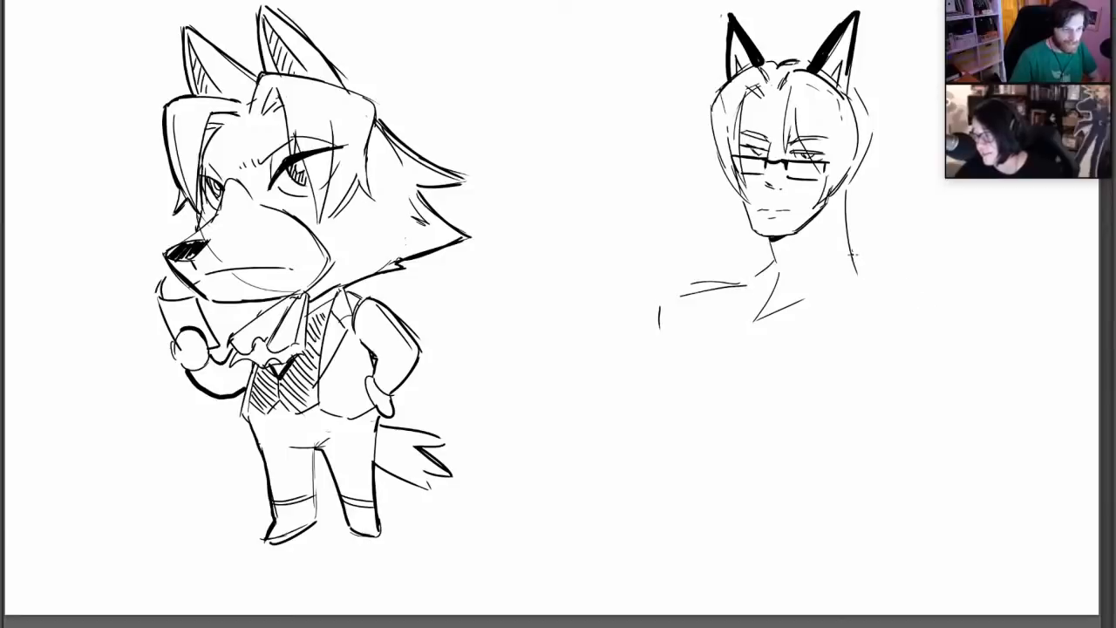
Draw the sloping near shoulder, erase the angular collar mark and redraw the far shoulder as a flatter line
left_click_drag(853, 257, 981, 313)
key("e")
mouse_move(778, 275)
left_mouse_down()
mouse_move(758, 319)
mouse_move(779, 287)
mouse_move(807, 298)
left_mouse_up()
mouse_move(694, 295)
left_mouse_down()
mouse_move(744, 286)
mouse_move(691, 290)
mouse_move(720, 286)
left_mouse_up()
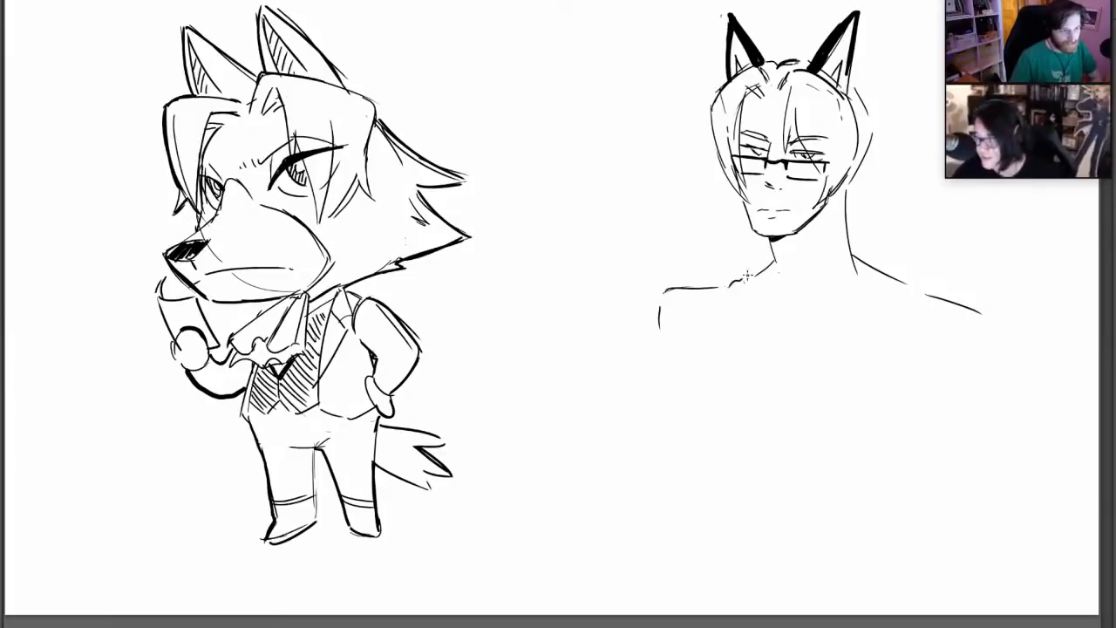
left_click_drag(771, 249, 859, 216)
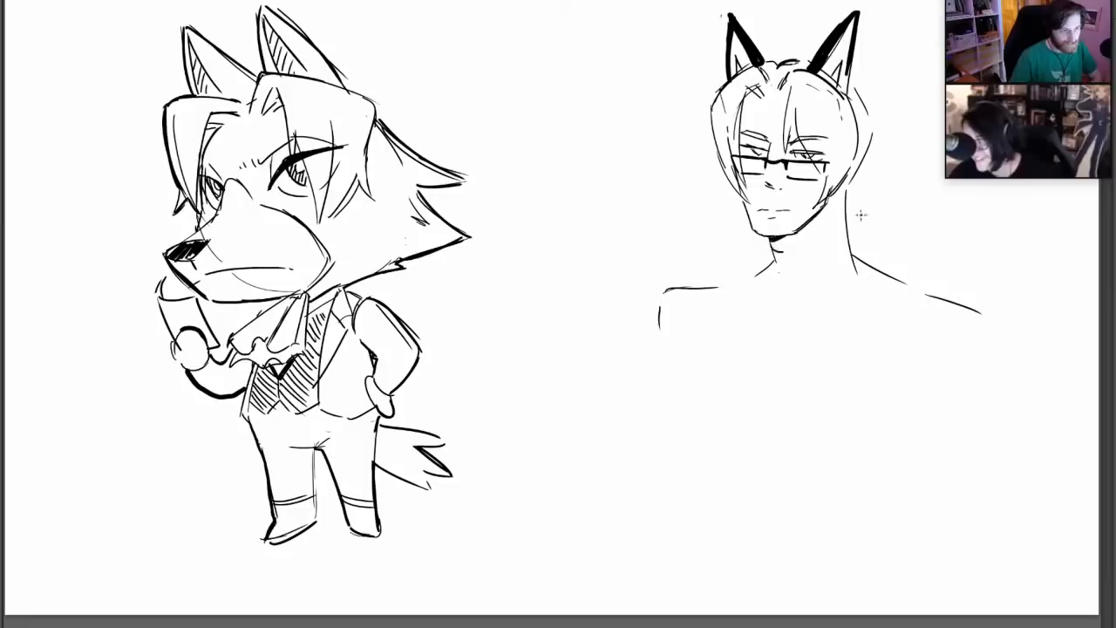
Draw a flared cravat hanging from the human character's throat, with a ruffled lower edge and inner fold lines
key("ctrl+z")
mouse_move(770, 250)
left_mouse_down()
mouse_move(829, 248)
mouse_move(769, 262)
mouse_move(759, 317)
mouse_move(738, 331)
mouse_move(770, 357)
left_mouse_up()
key("ctrl+z")
mouse_move(803, 247)
left_mouse_down()
mouse_move(812, 364)
mouse_move(785, 358)
mouse_move(812, 337)
left_mouse_up()
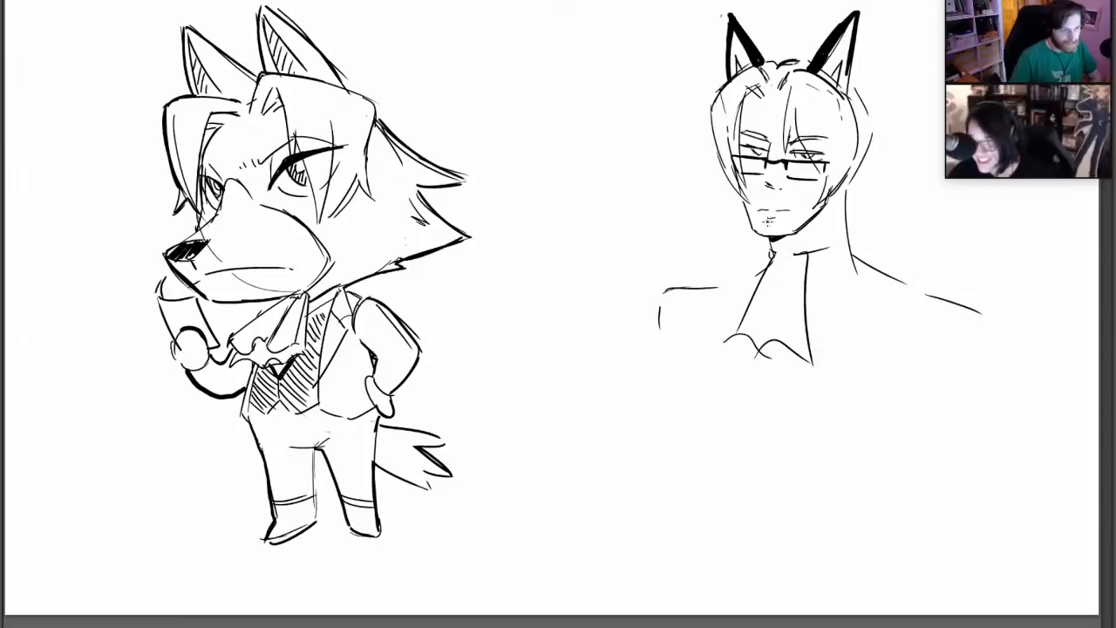
left_click_drag(778, 251, 728, 321)
mouse_move(781, 253)
left_mouse_down()
mouse_move(804, 252)
mouse_move(774, 326)
mouse_move(785, 320)
mouse_move(711, 361)
mouse_move(808, 372)
left_mouse_up()
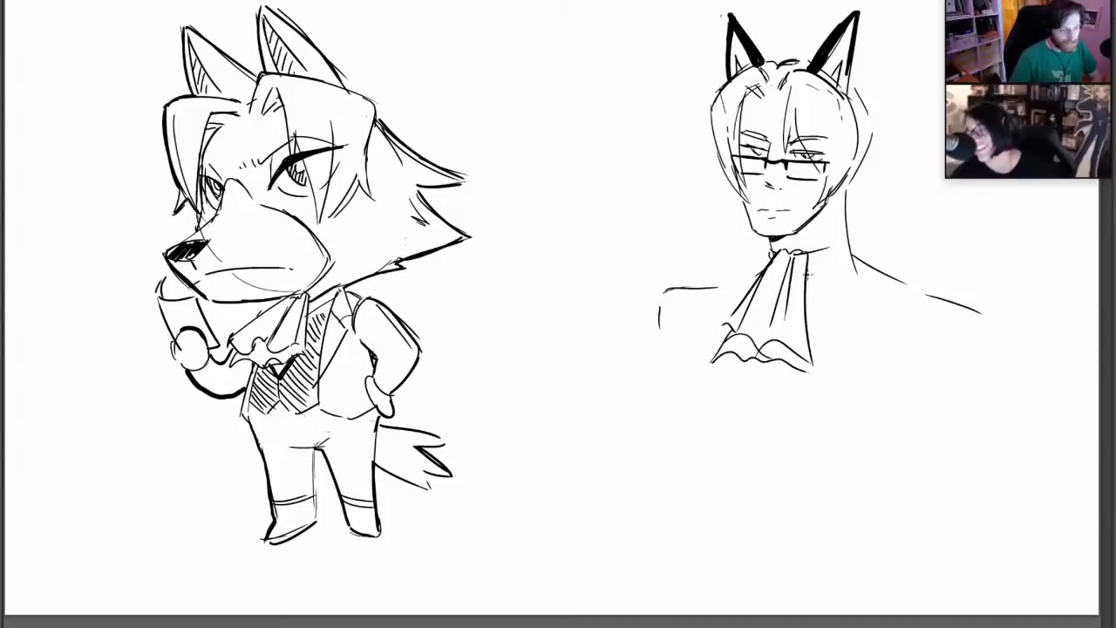
Sketch the near collar beside the cravat, a long front line down from the neck and a short armhole seam
mouse_move(806, 260)
left_mouse_down()
mouse_move(809, 333)
mouse_move(826, 258)
mouse_move(844, 233)
mouse_move(822, 254)
mouse_move(846, 232)
left_mouse_up()
key("ctrl+z")
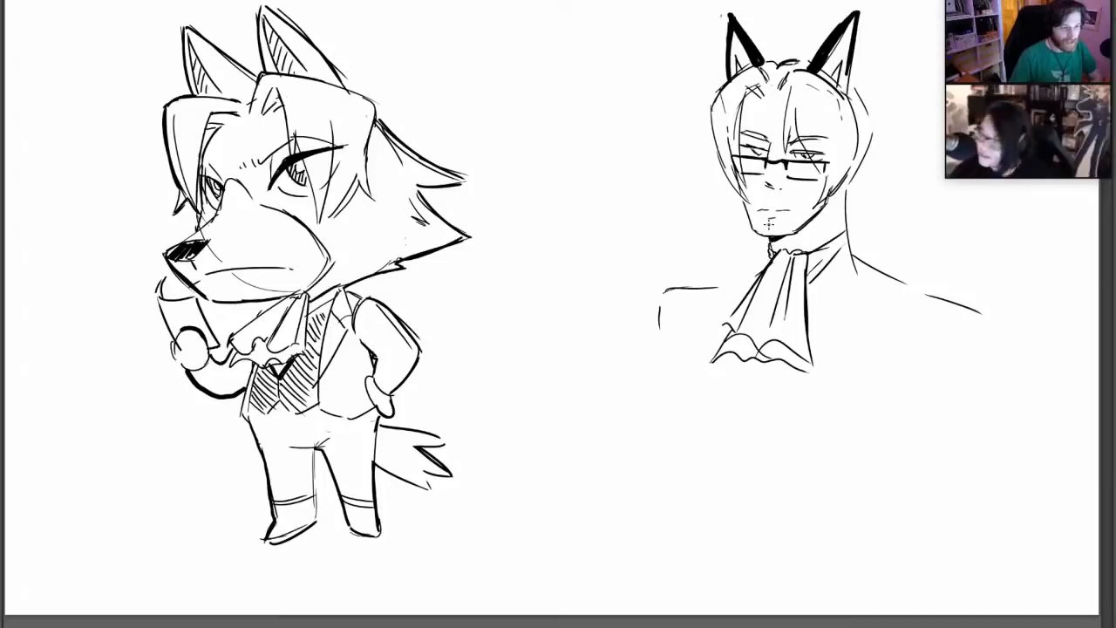
left_click_drag(847, 245, 802, 438)
key("ctrl+z")
left_click_drag(853, 247, 819, 445)
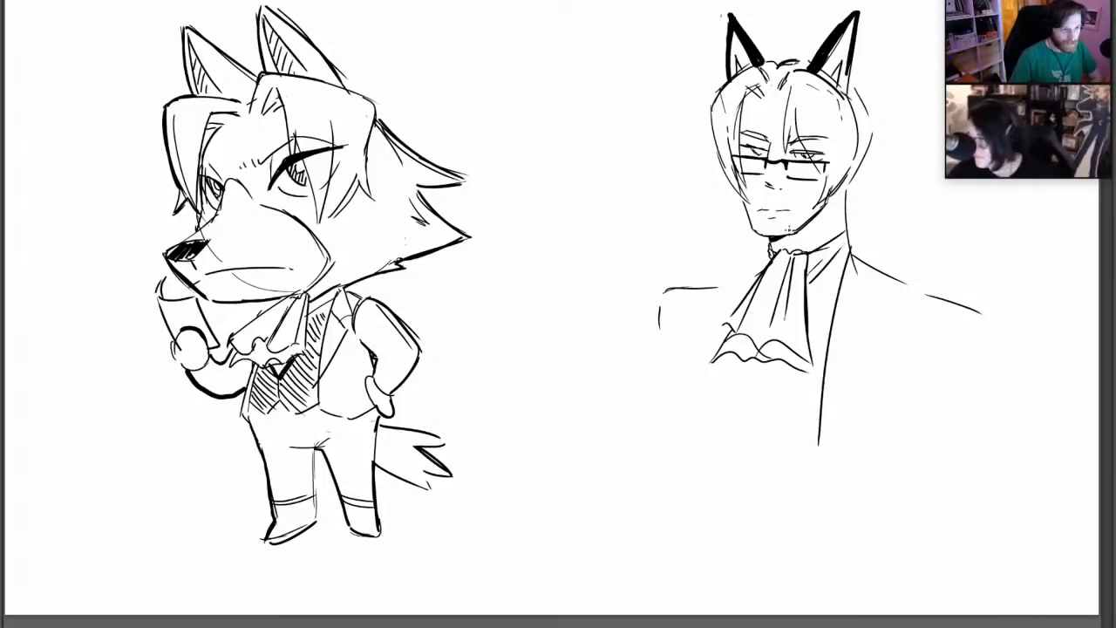
mouse_move(852, 252)
left_mouse_down()
mouse_move(898, 296)
mouse_move(901, 331)
left_mouse_up()
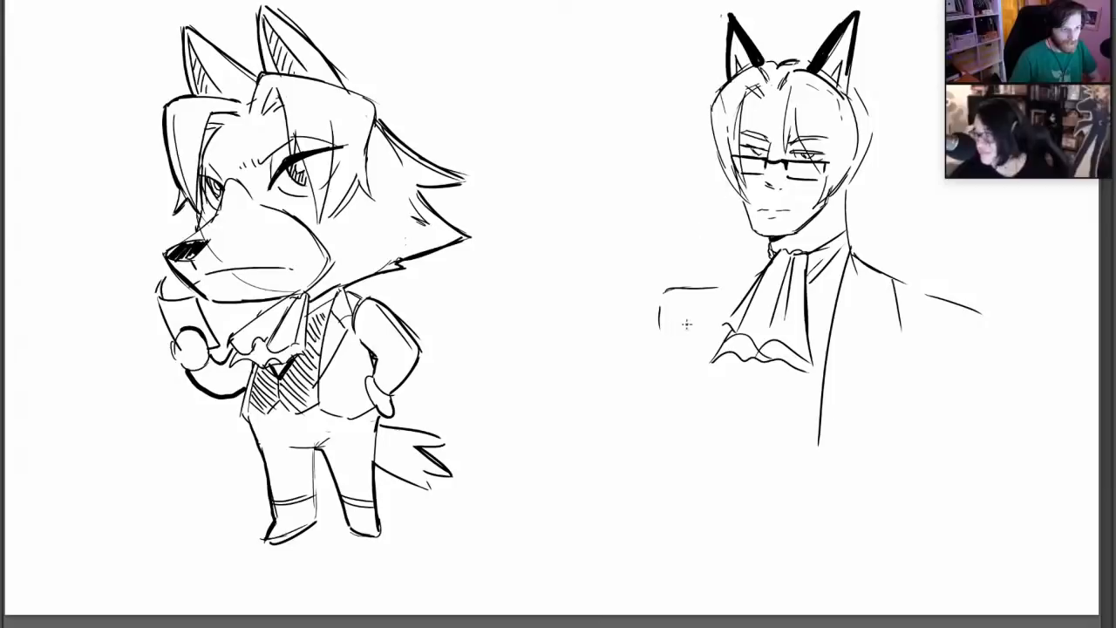
Sketch the far side of the torso and light curved guide lines across the lower chest
left_click_drag(684, 296, 695, 406)
key("ctrl+z")
mouse_move(687, 320)
left_mouse_down()
mouse_move(691, 391)
mouse_move(752, 422)
mouse_move(839, 428)
left_mouse_up()
key("ctrl+z")
key("ctrl+z")
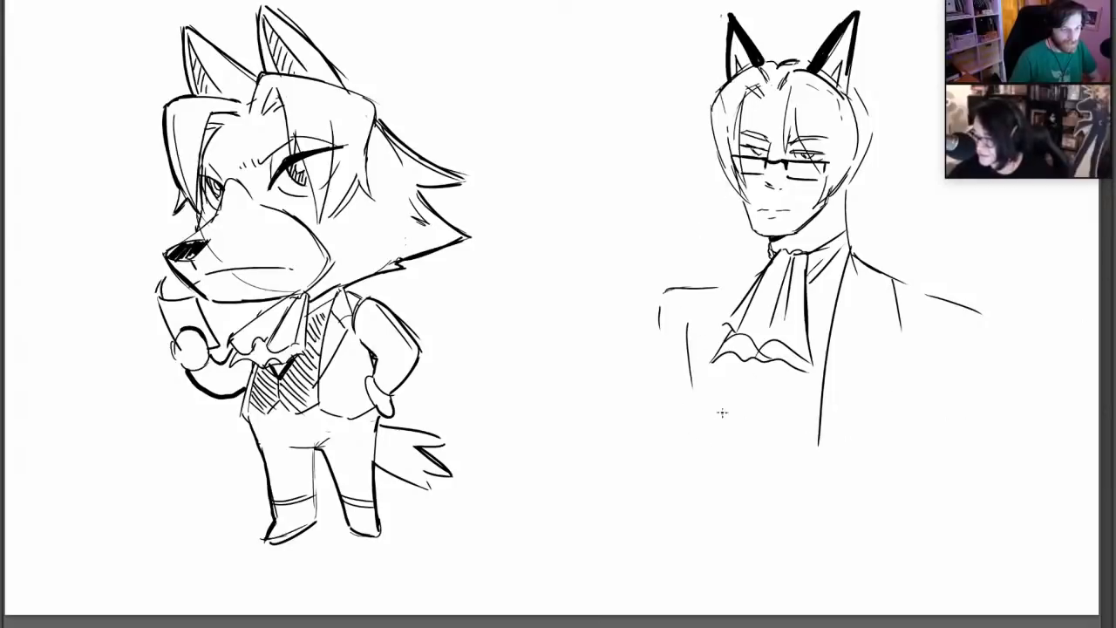
mouse_move(699, 419)
left_mouse_down()
mouse_move(771, 417)
mouse_move(882, 443)
mouse_move(947, 401)
left_mouse_up()
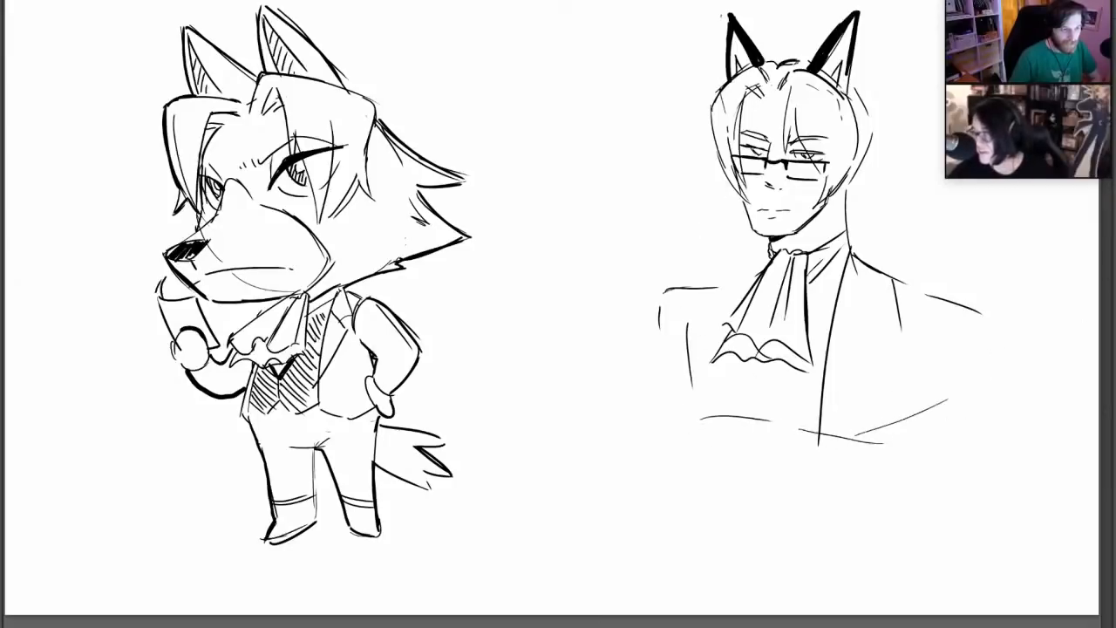
mouse_move(673, 287)
left_mouse_down()
mouse_move(658, 336)
mouse_move(702, 410)
left_mouse_up()
key("ctrl+z")
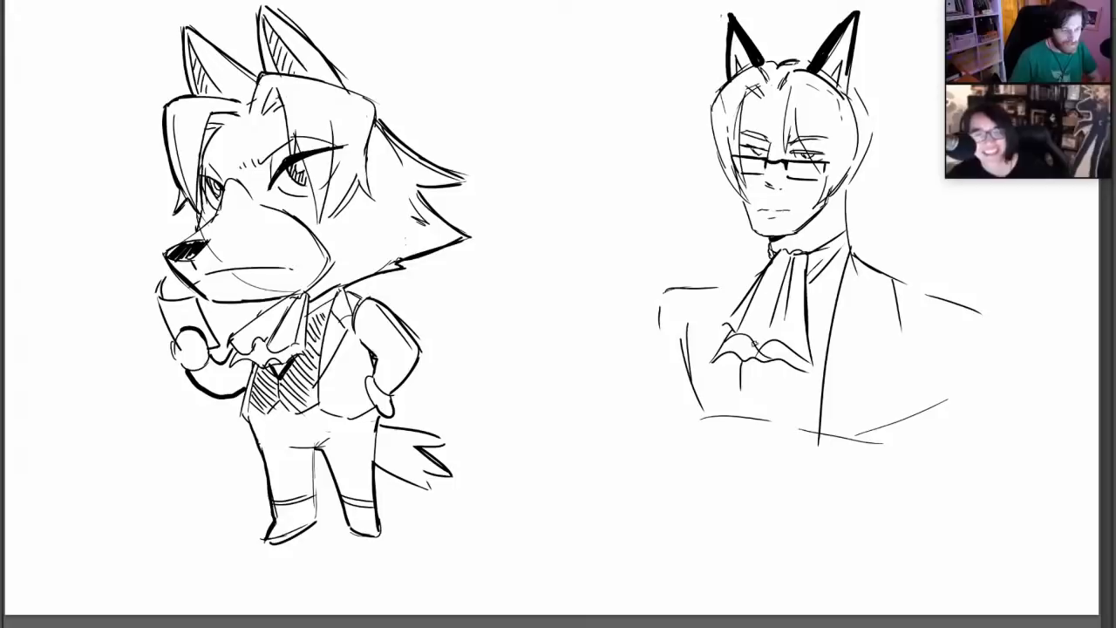
Remove the long front line, draw a small pointed opening beneath the cravat and sharpen the shirt collar around the neck
left_click_drag(742, 364, 741, 392)
mouse_move(819, 445)
left_mouse_down()
mouse_move(838, 274)
mouse_move(856, 238)
left_mouse_up()
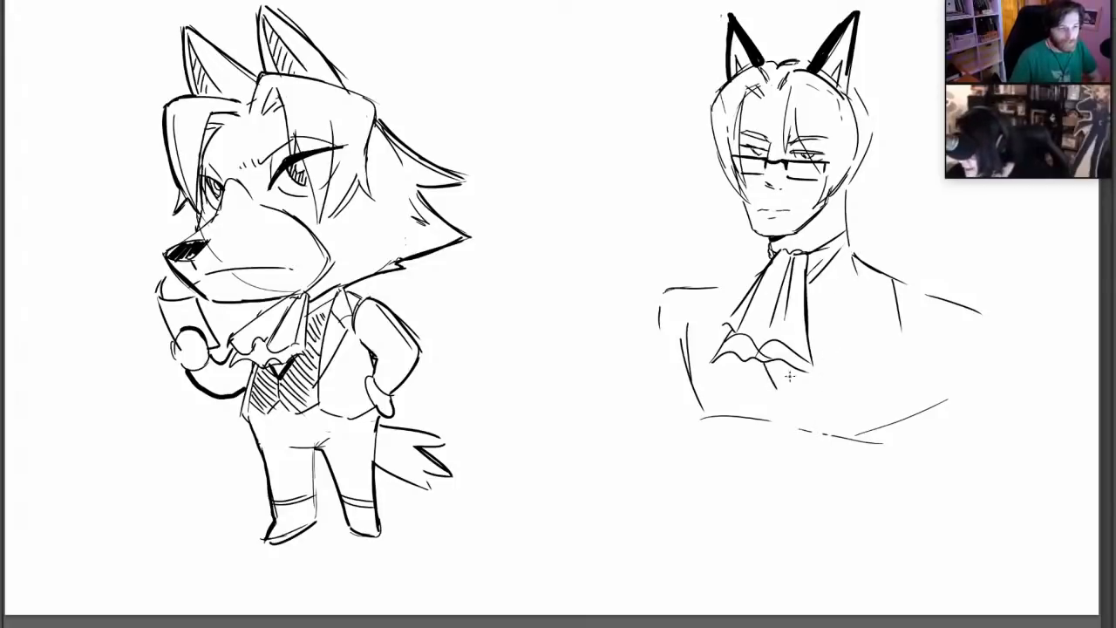
mouse_move(769, 362)
left_mouse_down()
mouse_move(790, 364)
mouse_move(854, 239)
left_mouse_up()
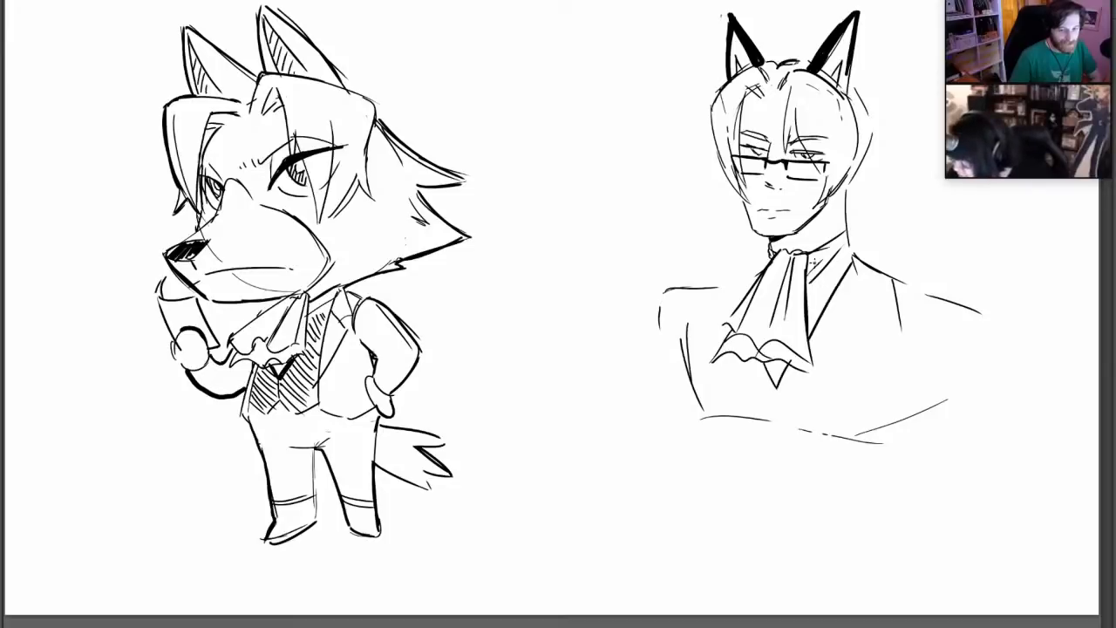
mouse_move(834, 265)
left_mouse_down()
mouse_move(835, 234)
mouse_move(848, 227)
mouse_move(816, 252)
mouse_move(833, 262)
mouse_move(833, 250)
mouse_move(758, 255)
mouse_move(774, 258)
mouse_move(767, 239)
left_mouse_up()
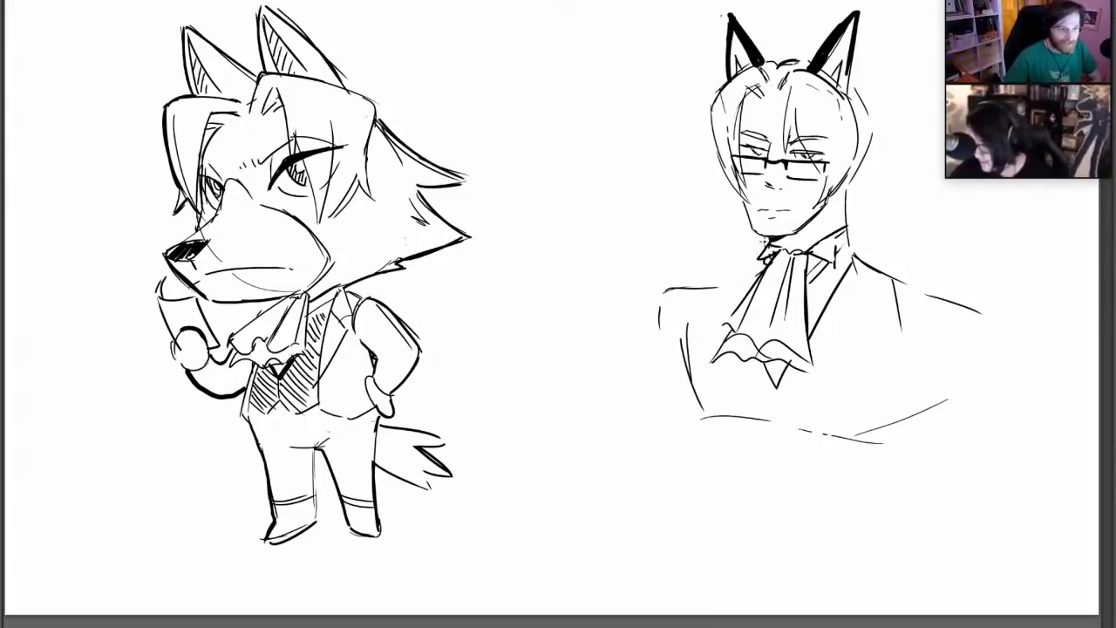
Draw the vest's deep V-neckline around the cravat and add a notched lapel on the near side
mouse_move(769, 252)
left_mouse_down()
mouse_move(711, 305)
mouse_move(741, 379)
mouse_move(785, 401)
mouse_move(856, 345)
left_mouse_up()
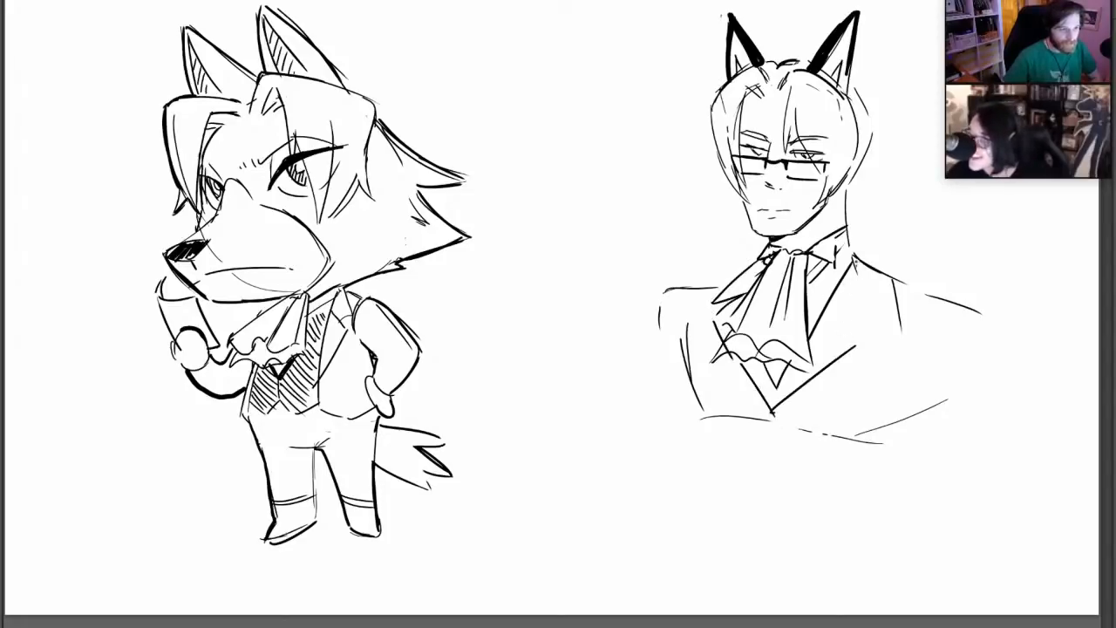
left_click_drag(853, 251, 877, 316)
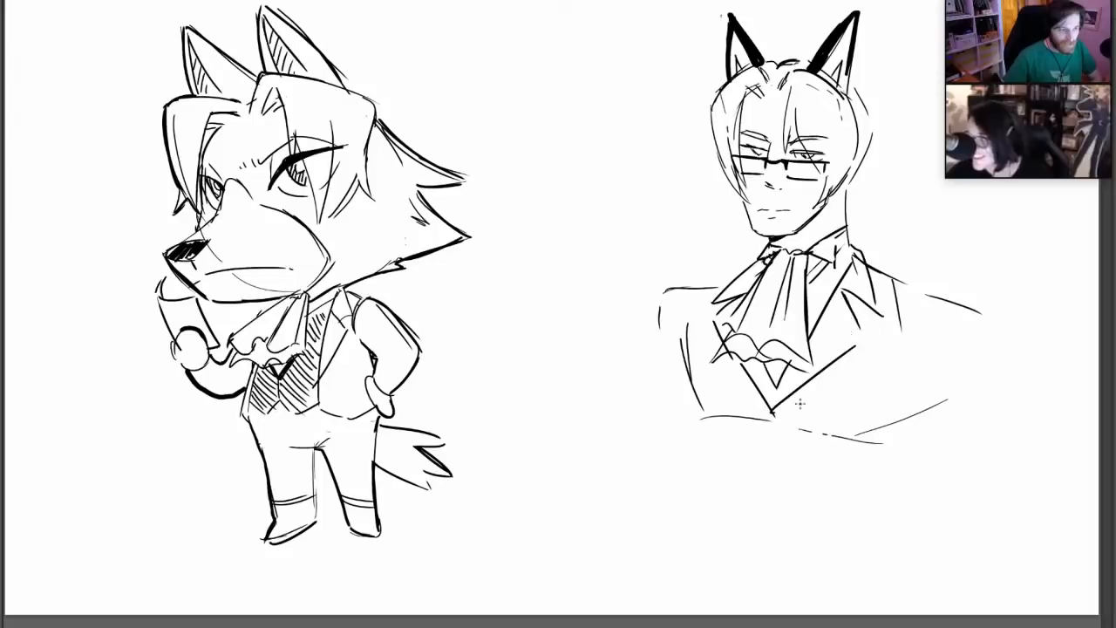
left_click_drag(767, 419, 867, 323)
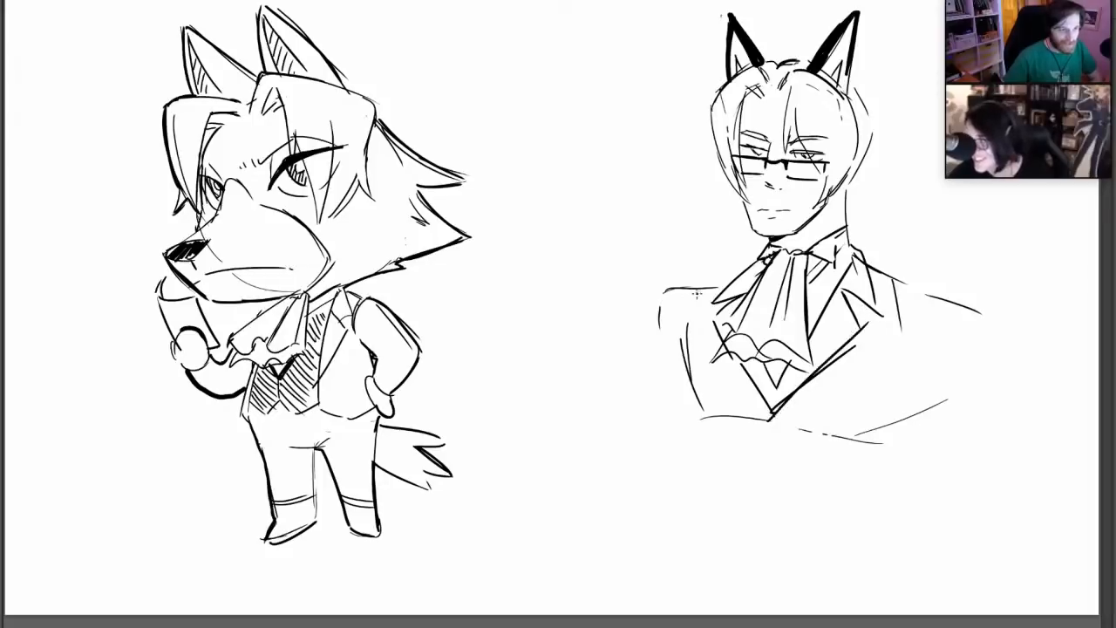
Extend the far torso edge down to the waist and redraw both shoulders broader, with rounded outer ends
mouse_move(697, 295)
left_mouse_down()
mouse_move(689, 456)
mouse_move(707, 562)
left_mouse_up()
mouse_move(748, 264)
left_mouse_down()
mouse_move(656, 304)
mouse_move(642, 358)
left_mouse_up()
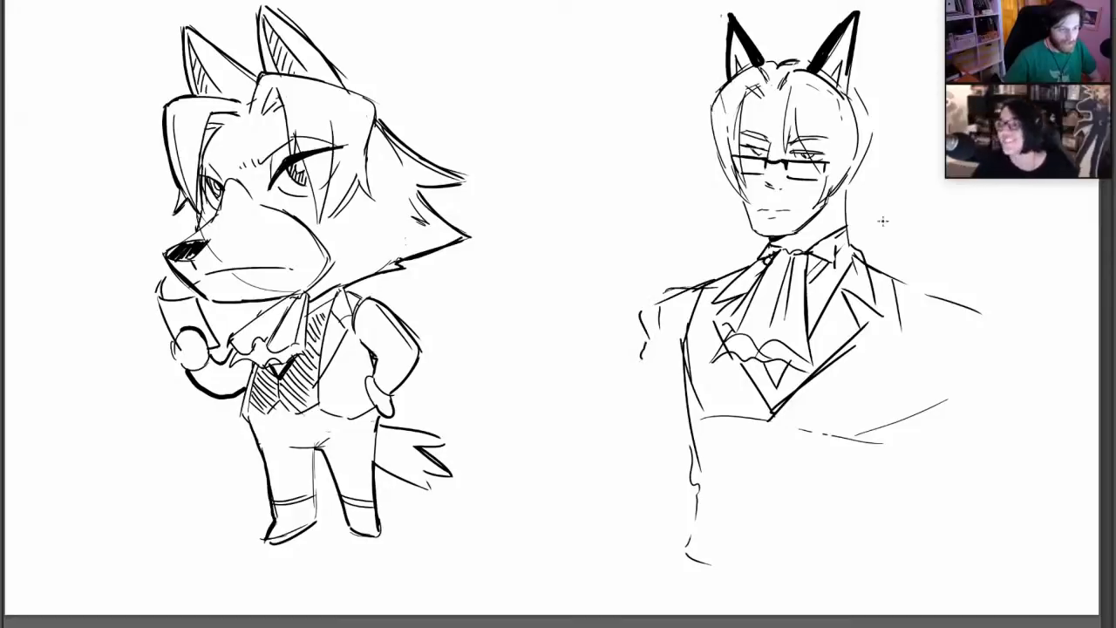
left_click_drag(661, 323, 659, 308)
mouse_move(666, 291)
left_mouse_down()
mouse_move(702, 283)
mouse_move(639, 299)
mouse_move(637, 348)
left_mouse_up()
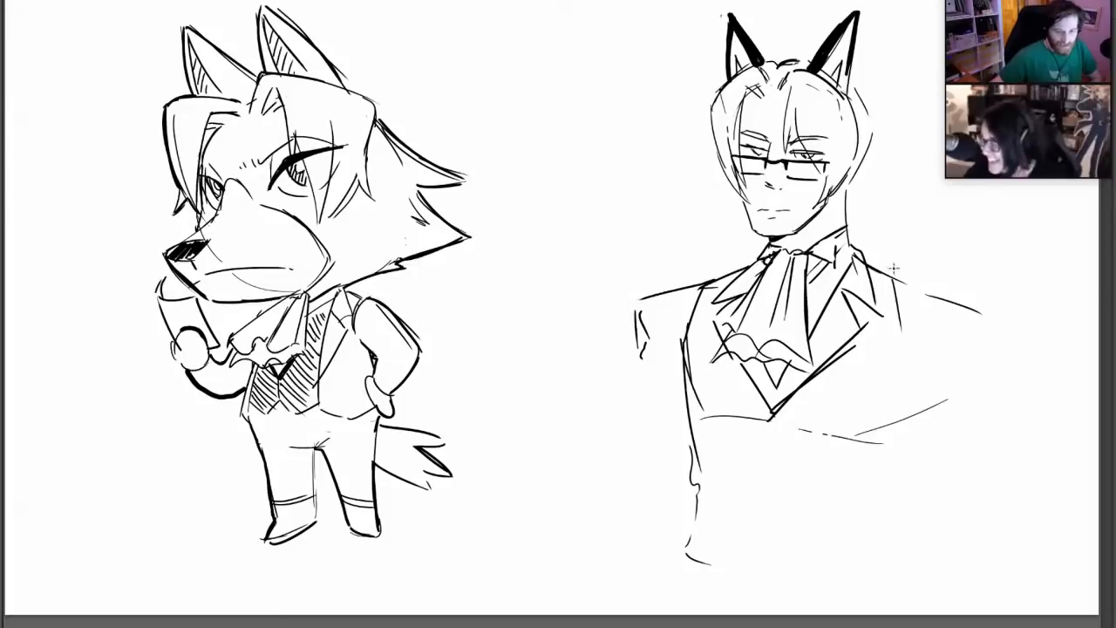
mouse_move(891, 270)
left_mouse_down()
mouse_move(990, 315)
mouse_move(983, 345)
left_mouse_up()
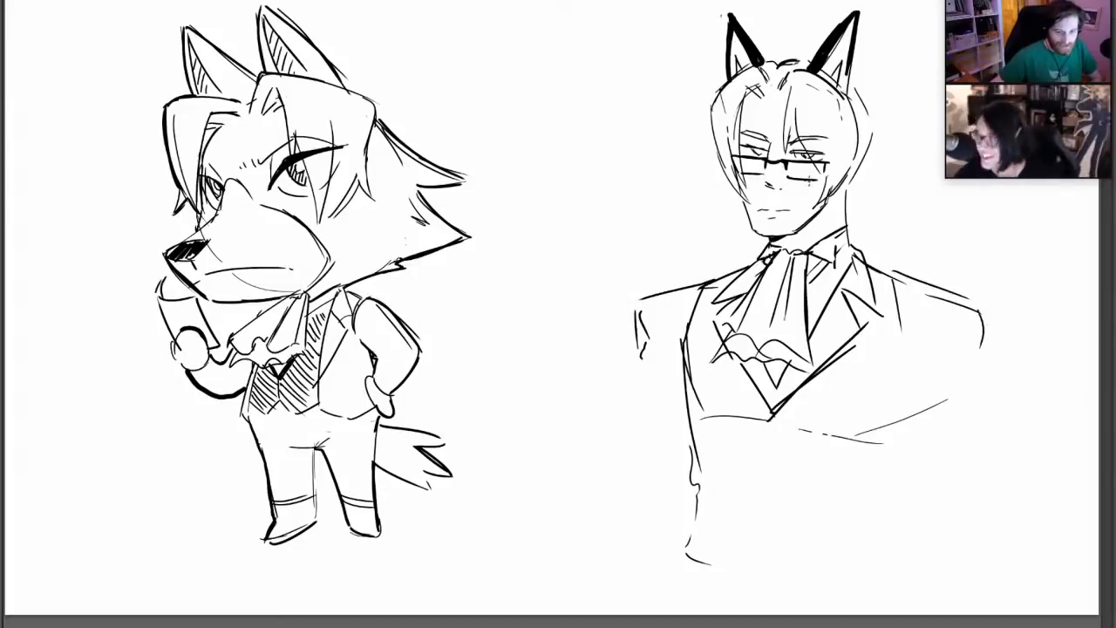
Block in the far arm bent at the elbow, with the forearm raised and an open hand beside the wolf
left_click_drag(634, 377, 590, 493)
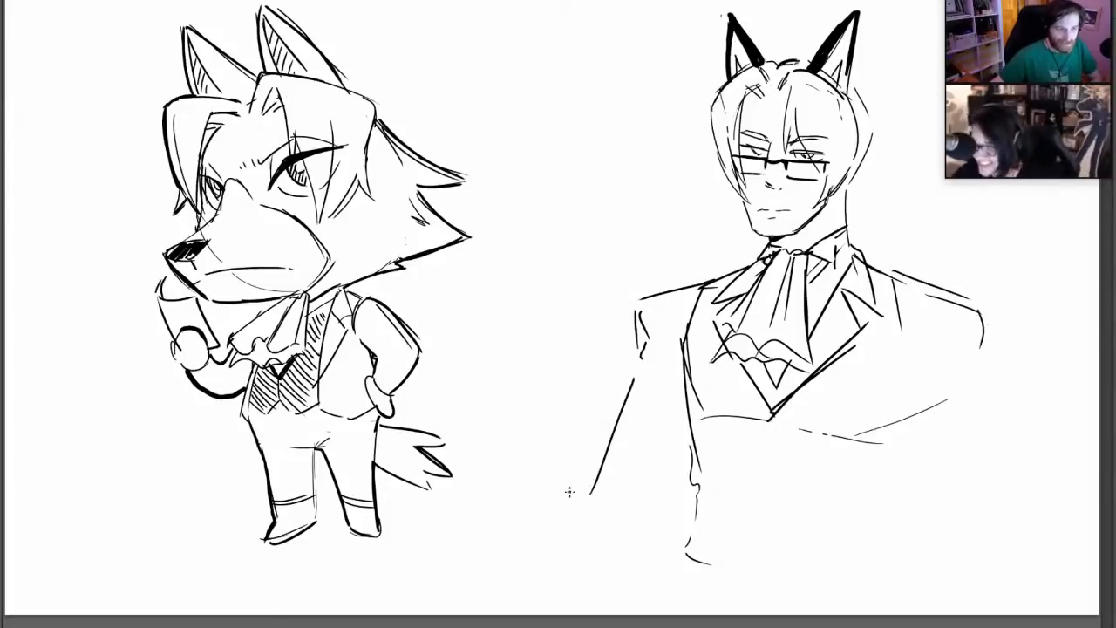
left_click_drag(533, 406, 567, 497)
mouse_move(493, 345)
left_mouse_down()
mouse_move(520, 360)
mouse_move(464, 311)
mouse_move(486, 300)
mouse_move(537, 323)
mouse_move(523, 365)
mouse_move(544, 295)
mouse_move(533, 277)
mouse_move(528, 299)
left_mouse_up()
mouse_move(535, 297)
left_mouse_down()
mouse_move(509, 324)
mouse_move(519, 328)
mouse_move(528, 318)
mouse_move(484, 301)
mouse_move(469, 346)
mouse_move(523, 362)
mouse_move(548, 501)
left_mouse_up()
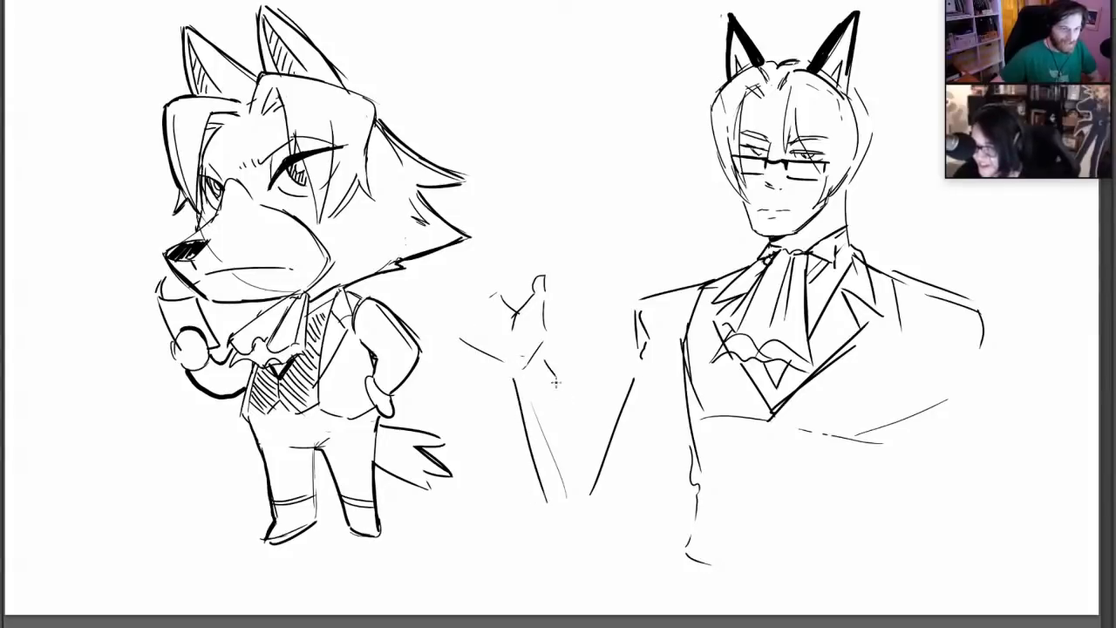
mouse_move(540, 350)
left_mouse_down()
mouse_move(567, 411)
mouse_move(602, 445)
mouse_move(615, 501)
left_mouse_up()
mouse_move(501, 380)
left_mouse_down()
mouse_move(562, 495)
mouse_move(615, 504)
left_mouse_up()
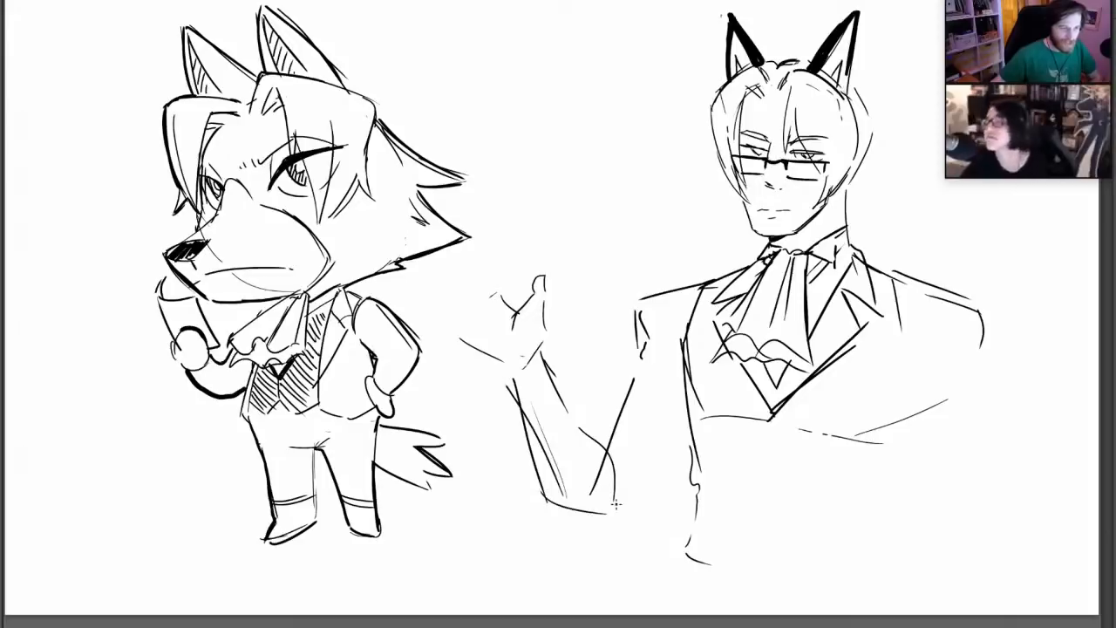
Erase the raised forearm's outer edge, redraw it as a cleaner line and add the upper arm's outer and under edges
key("e")
left_click_drag(512, 385, 544, 498)
left_click_drag(532, 426, 565, 497)
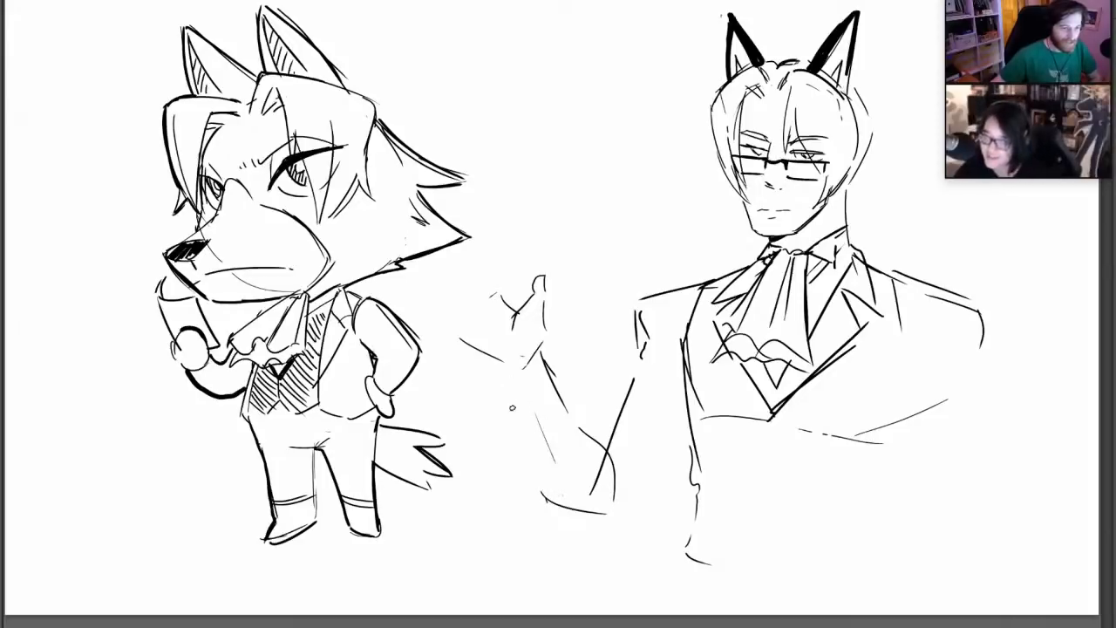
mouse_move(534, 412)
left_mouse_down()
mouse_move(554, 474)
mouse_move(547, 503)
mouse_move(557, 503)
left_mouse_up()
key("b")
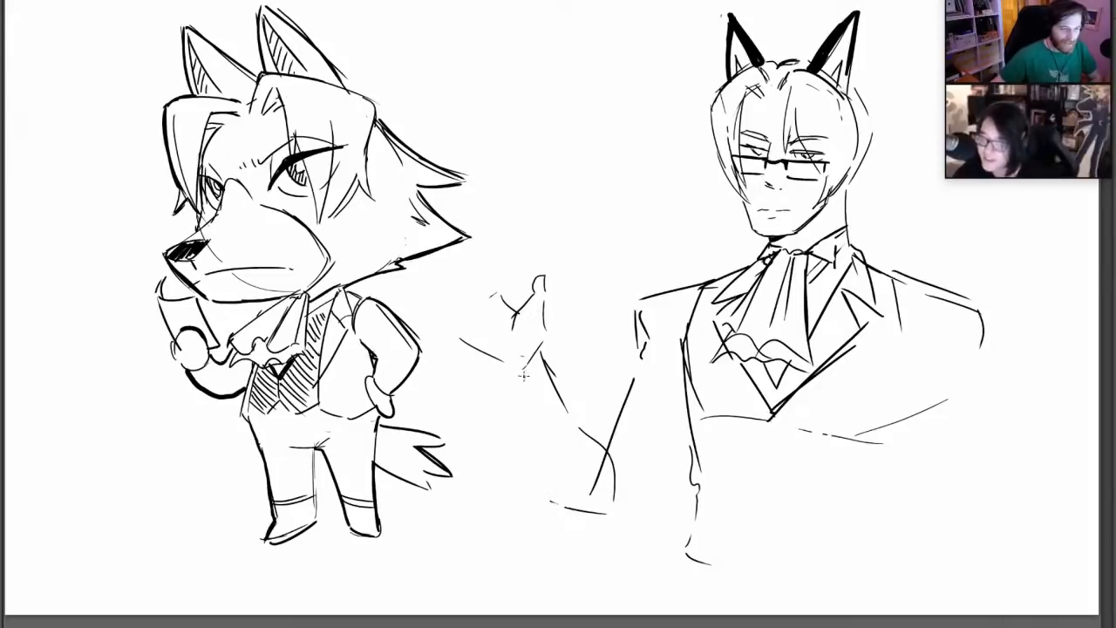
left_click_drag(514, 377, 541, 479)
mouse_move(523, 415)
left_mouse_down()
mouse_move(545, 498)
mouse_move(604, 510)
left_mouse_up()
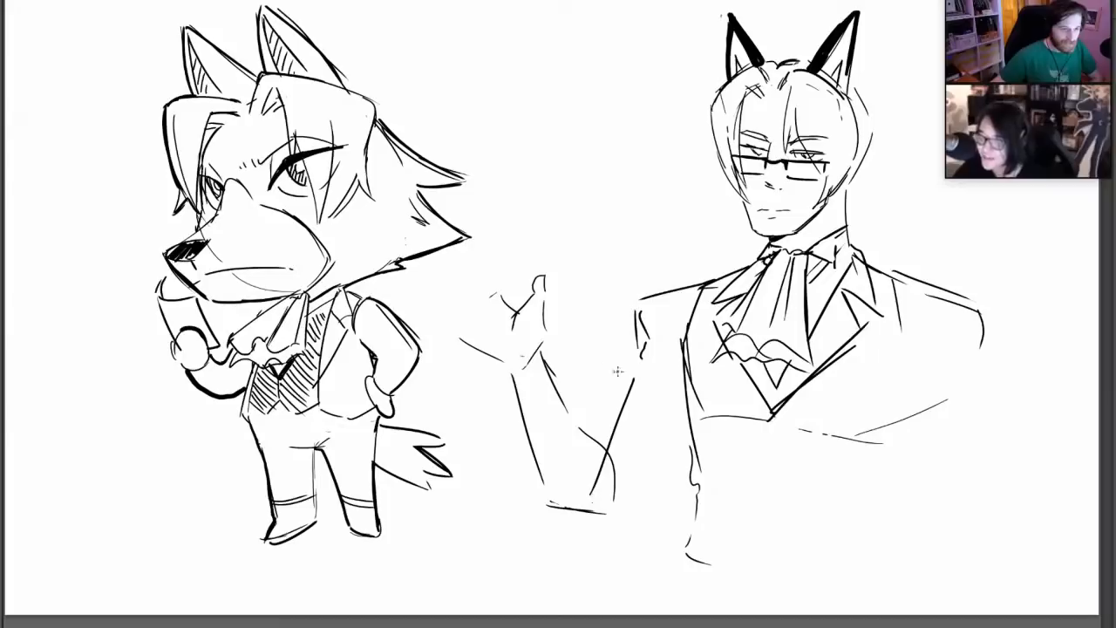
left_click_drag(593, 441, 637, 365)
left_click_drag(607, 506, 663, 456)
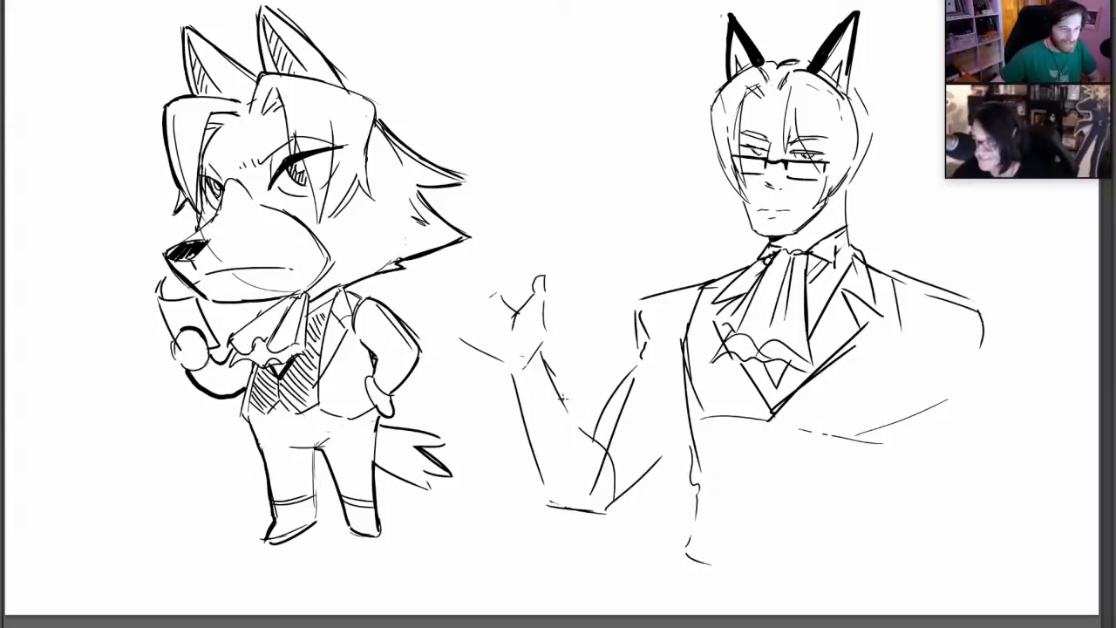
Refine the raised forearm's contours with heavier lines, a fuller inner curve and a rounded elbow
mouse_move(515, 384)
left_mouse_down()
mouse_move(554, 490)
mouse_move(616, 514)
left_mouse_up()
left_click_drag(541, 351, 613, 466)
mouse_move(513, 371)
left_mouse_down()
mouse_move(546, 487)
mouse_move(564, 505)
left_mouse_up()
mouse_move(596, 468)
left_mouse_down()
mouse_move(599, 482)
mouse_move(600, 460)
left_mouse_up()
mouse_move(581, 428)
left_mouse_down()
mouse_move(603, 462)
mouse_move(594, 439)
left_mouse_up()
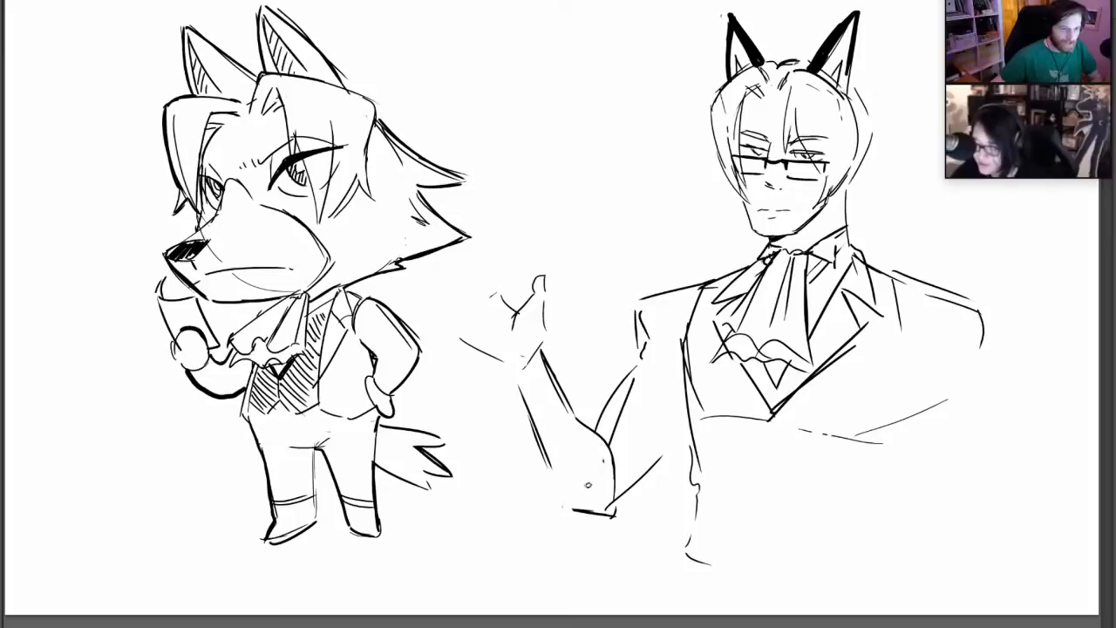
left_click_drag(560, 507, 535, 427)
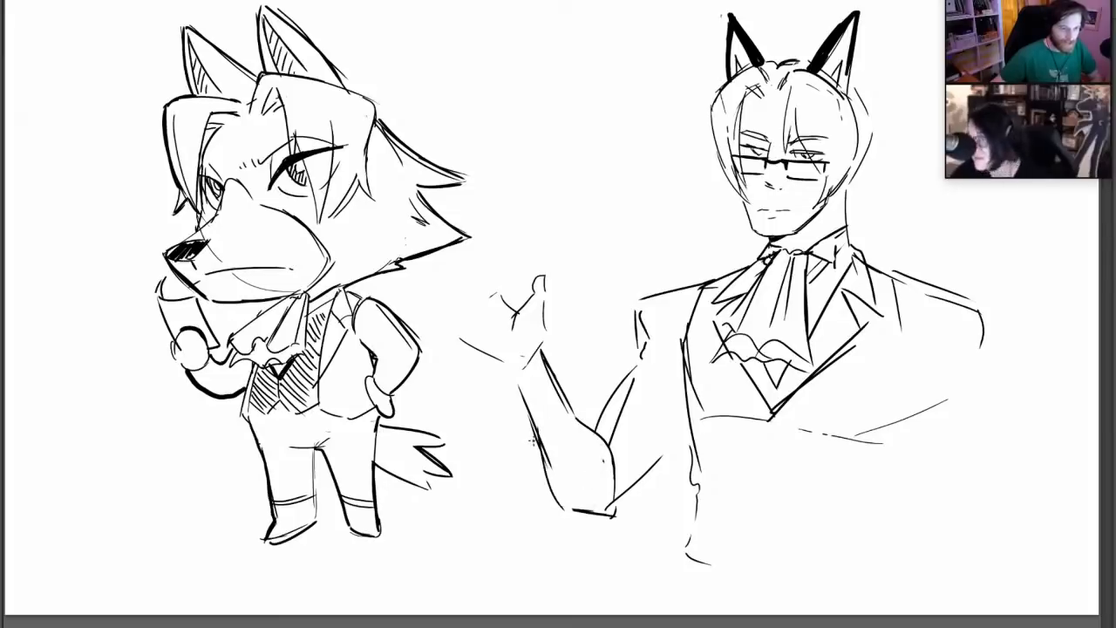
Draw a round fruit with a stem, leaf and highlight held in the raised hand, and add the fingers behind it
mouse_move(507, 367)
left_mouse_down()
mouse_move(429, 337)
mouse_move(431, 326)
mouse_move(455, 297)
mouse_move(499, 307)
mouse_move(460, 325)
mouse_move(435, 314)
mouse_move(518, 312)
mouse_move(523, 268)
mouse_move(478, 331)
mouse_move(462, 288)
mouse_move(478, 312)
mouse_move(521, 301)
left_mouse_up()
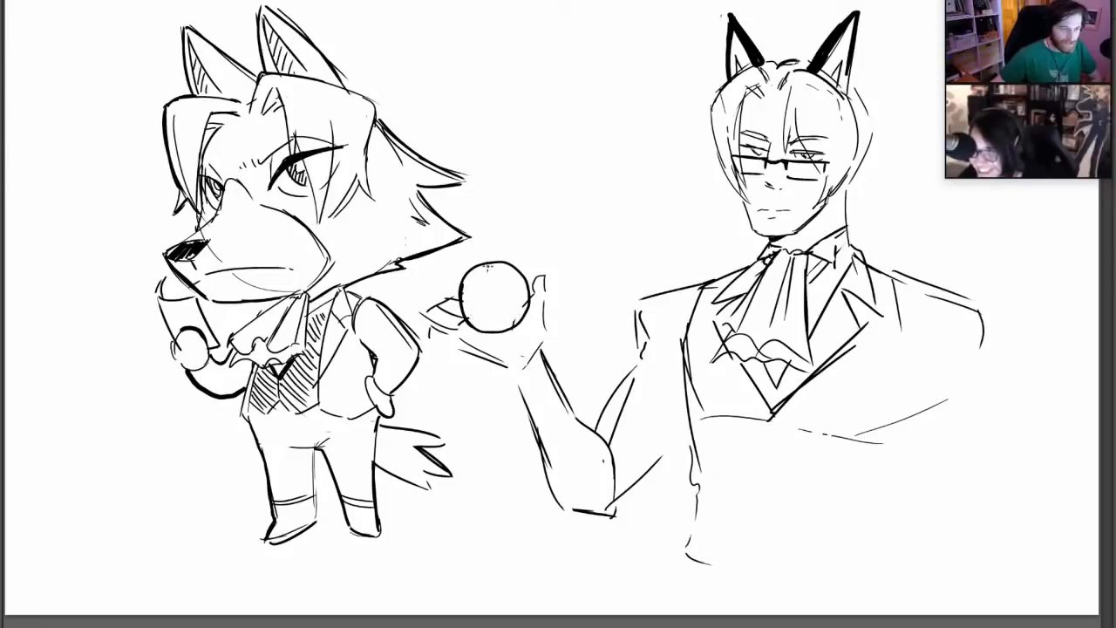
mouse_move(494, 264)
left_mouse_down()
mouse_move(490, 252)
mouse_move(516, 251)
left_mouse_up()
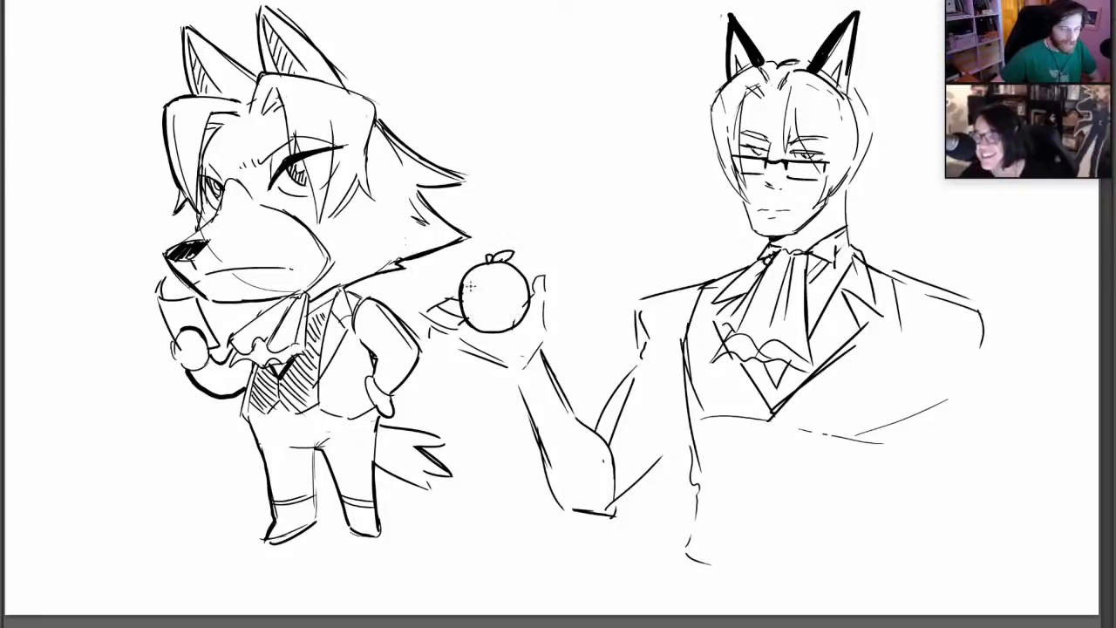
left_click_drag(468, 285, 480, 284)
left_click_drag(504, 297, 509, 310)
key("ctrl+z")
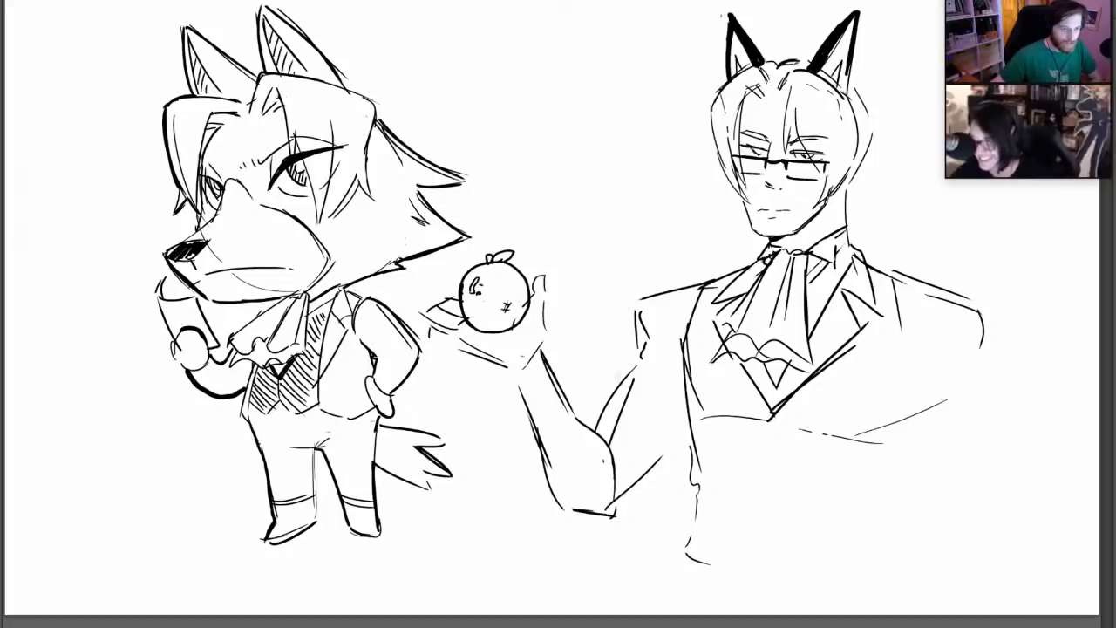
Strengthen the upper arm's edges from shoulder to elbow and hatch the dark gap beside the far collar
left_click_drag(634, 349, 584, 425)
left_click_drag(610, 510, 702, 415)
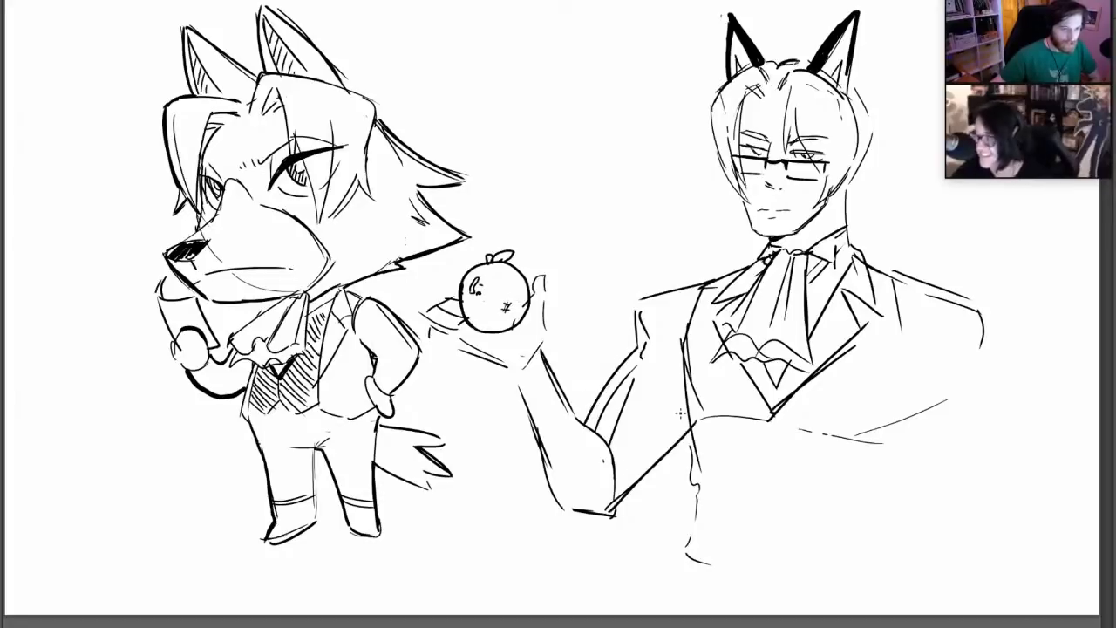
left_click_drag(713, 284, 699, 314)
left_click_drag(726, 279, 710, 310)
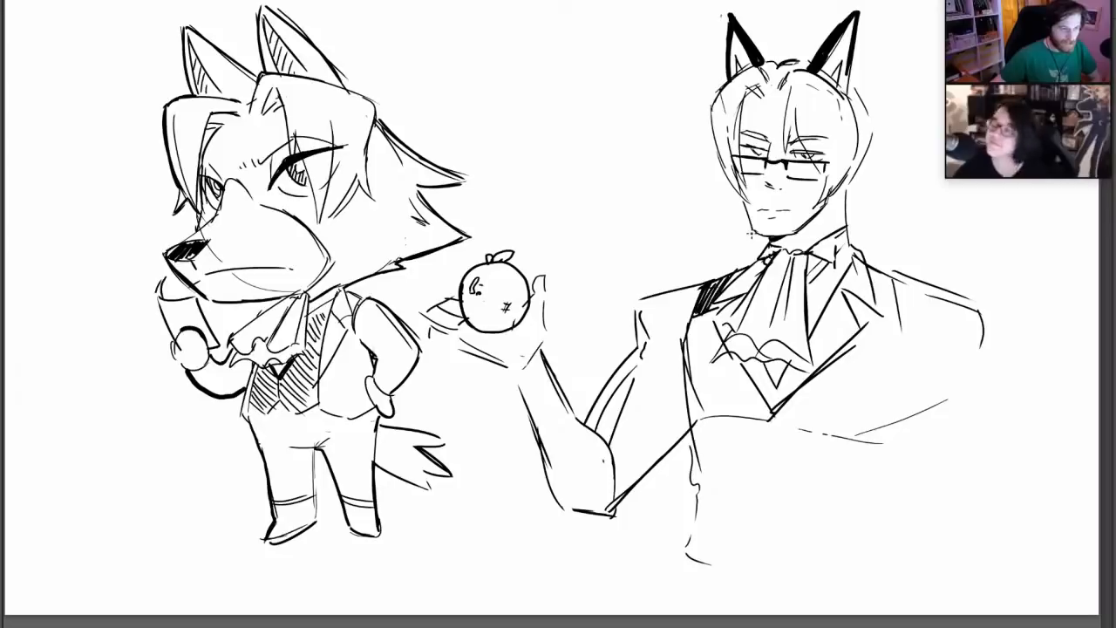
Draw a thick rolled-up sleeve cuff with curved fold lines around the raised arm just above the elbow
left_click_drag(579, 427, 636, 475)
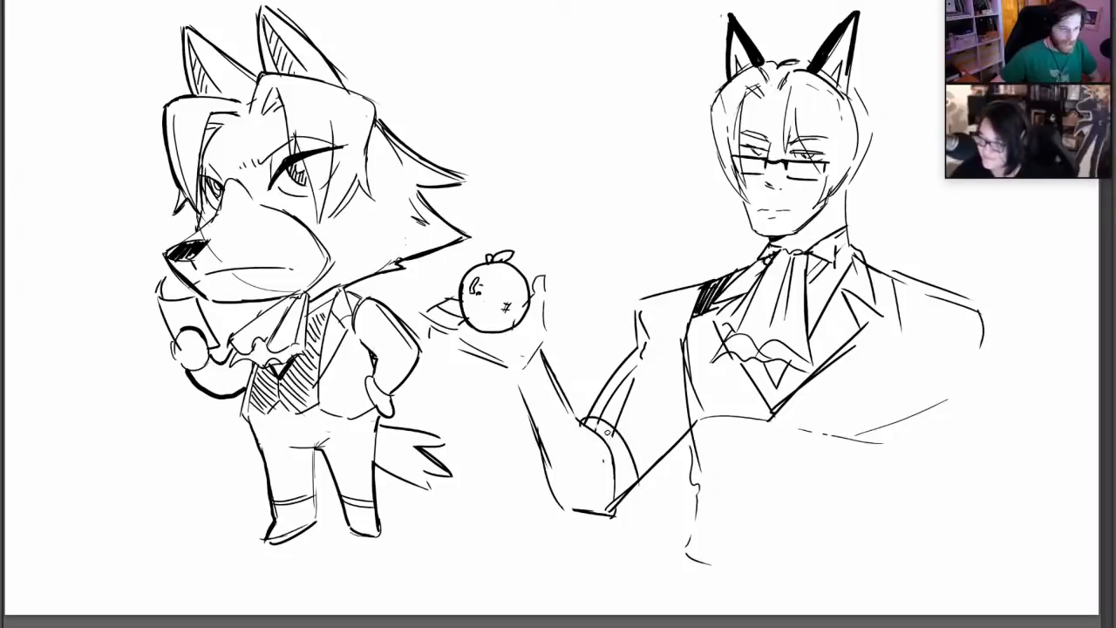
left_click_drag(586, 422, 622, 502)
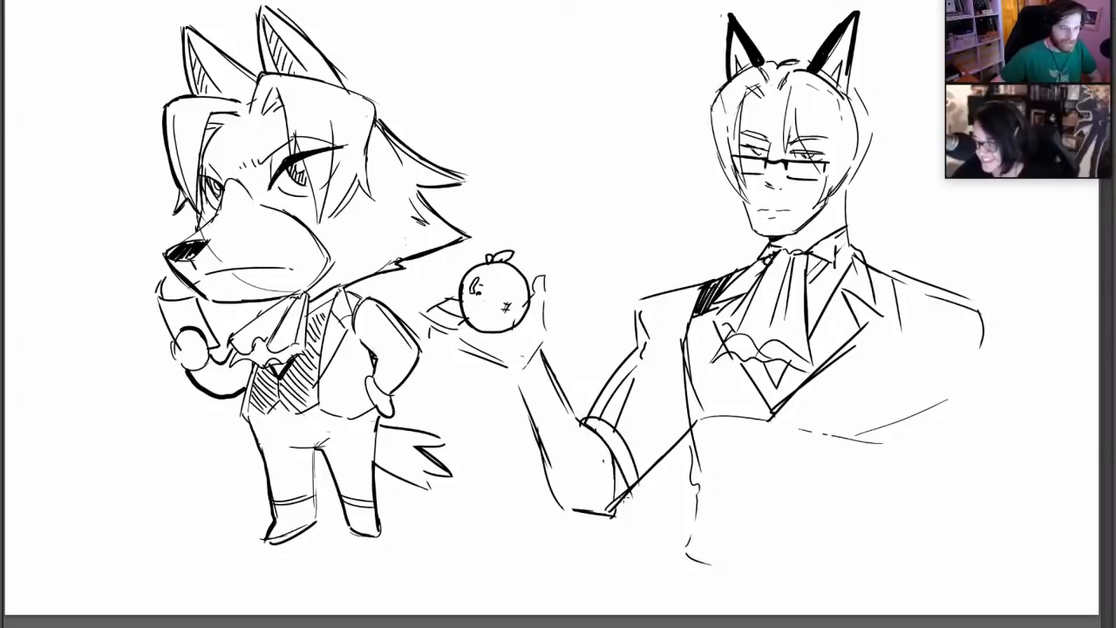
left_click_drag(579, 391, 661, 478)
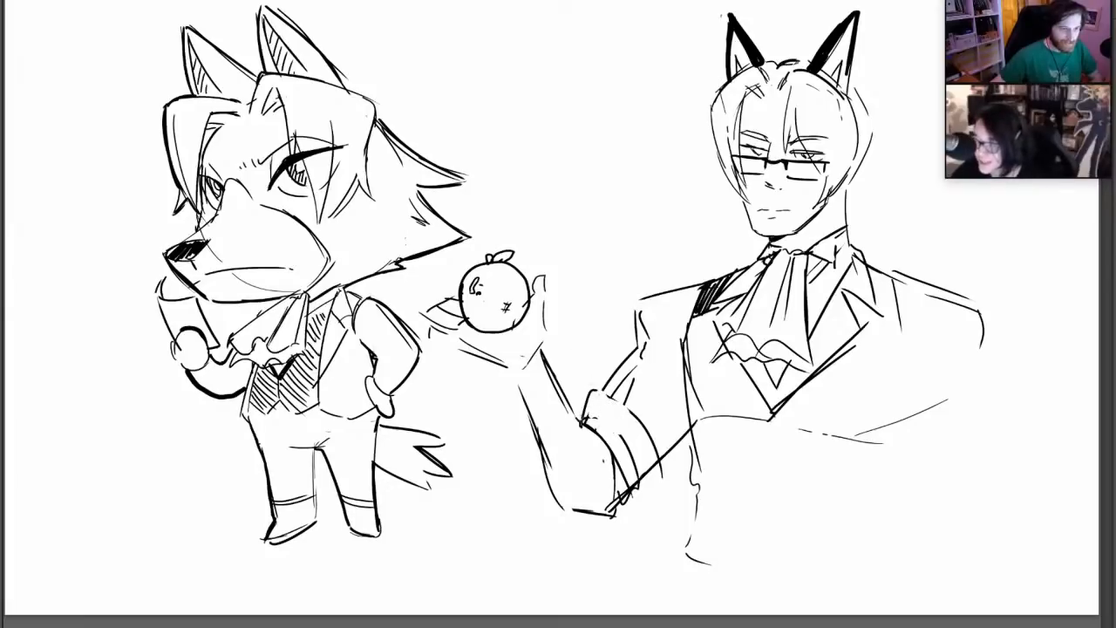
mouse_move(582, 422)
left_mouse_down()
mouse_move(602, 390)
mouse_move(641, 427)
left_mouse_up()
left_click_drag(610, 401, 642, 430)
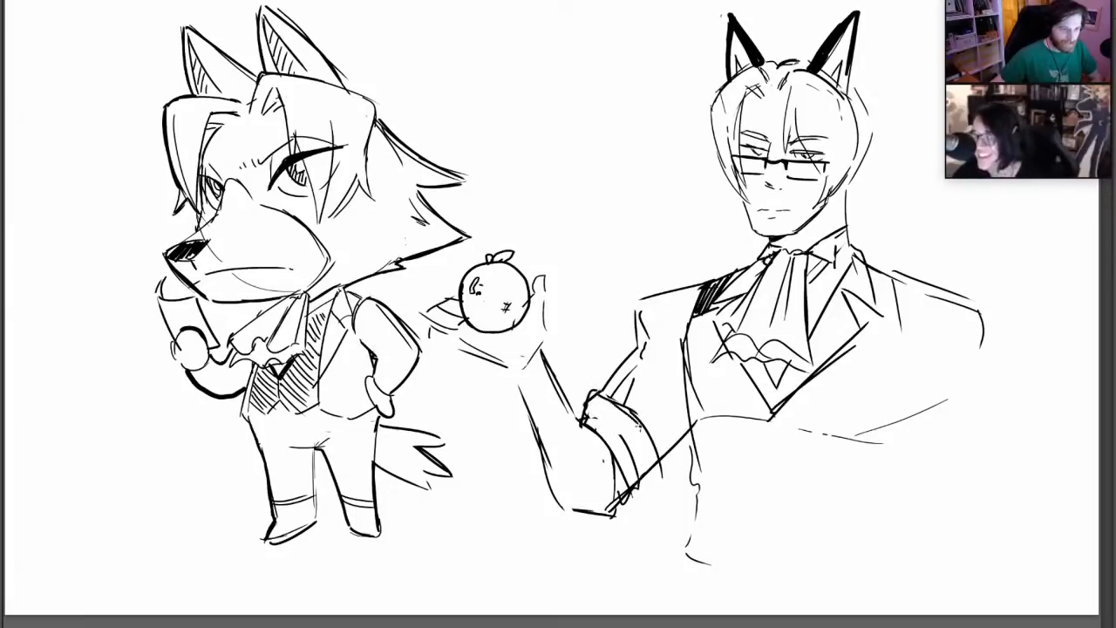
Draw the human character's lowered arm with long inner and outer contour lines from shoulder to elbow
mouse_move(941, 326)
left_mouse_down()
mouse_move(923, 409)
mouse_move(978, 537)
left_mouse_up()
mouse_move(985, 312)
left_mouse_down()
mouse_move(1001, 361)
mouse_move(999, 491)
left_mouse_up()
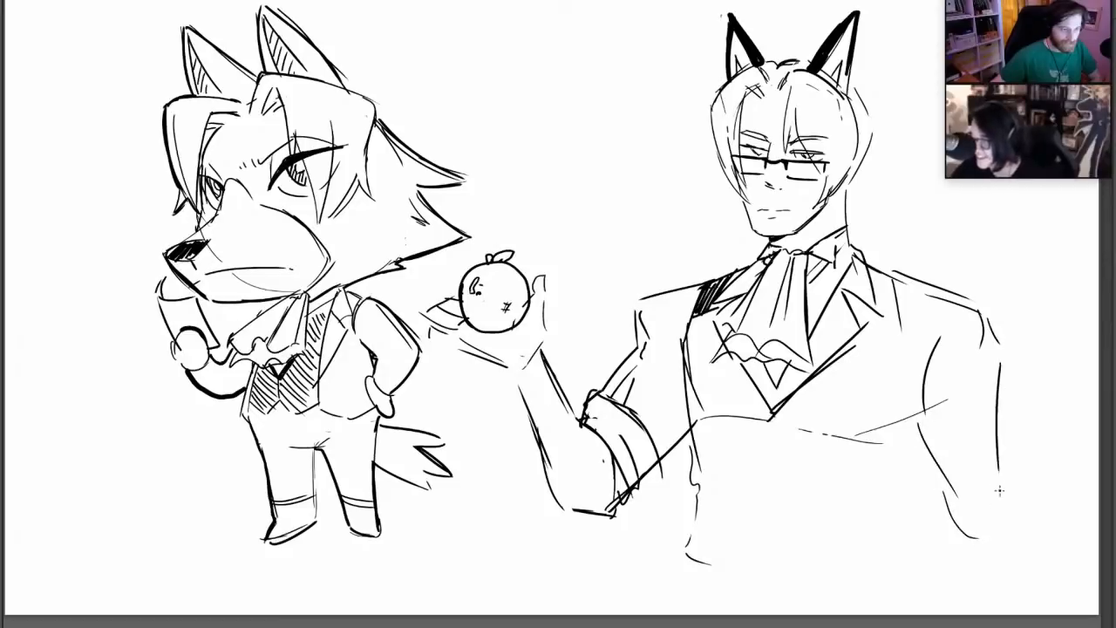
left_click_drag(1003, 407, 1018, 527)
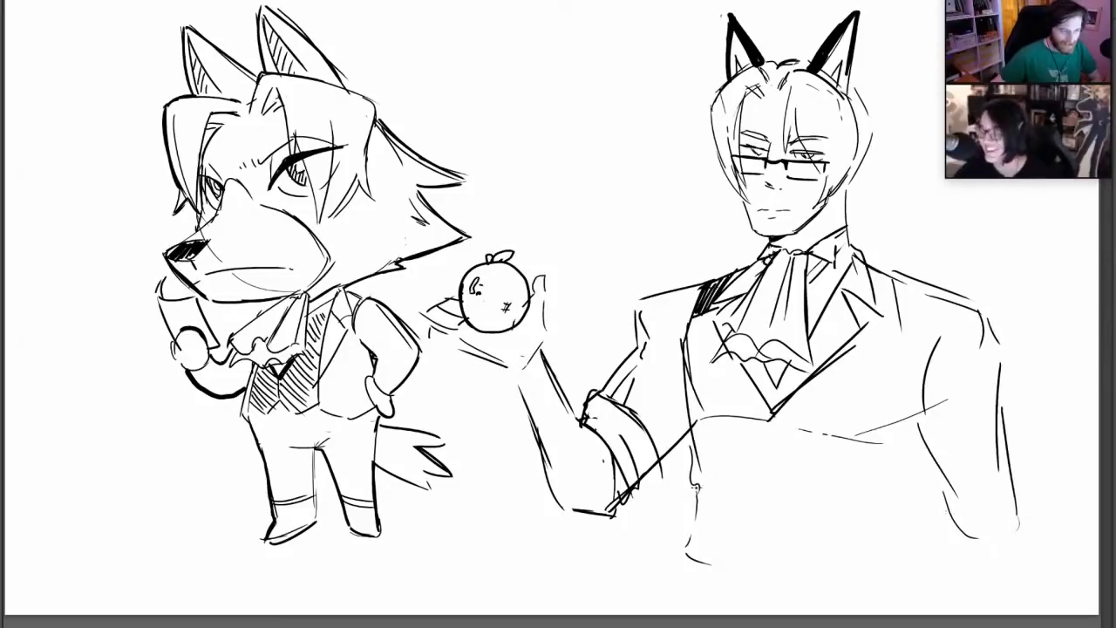
Outline both sides of the vested torso, add the armhole seam, and hatch the gap beneath the lowered arm
mouse_move(695, 462)
left_mouse_down()
mouse_move(699, 571)
mouse_move(746, 594)
left_mouse_up()
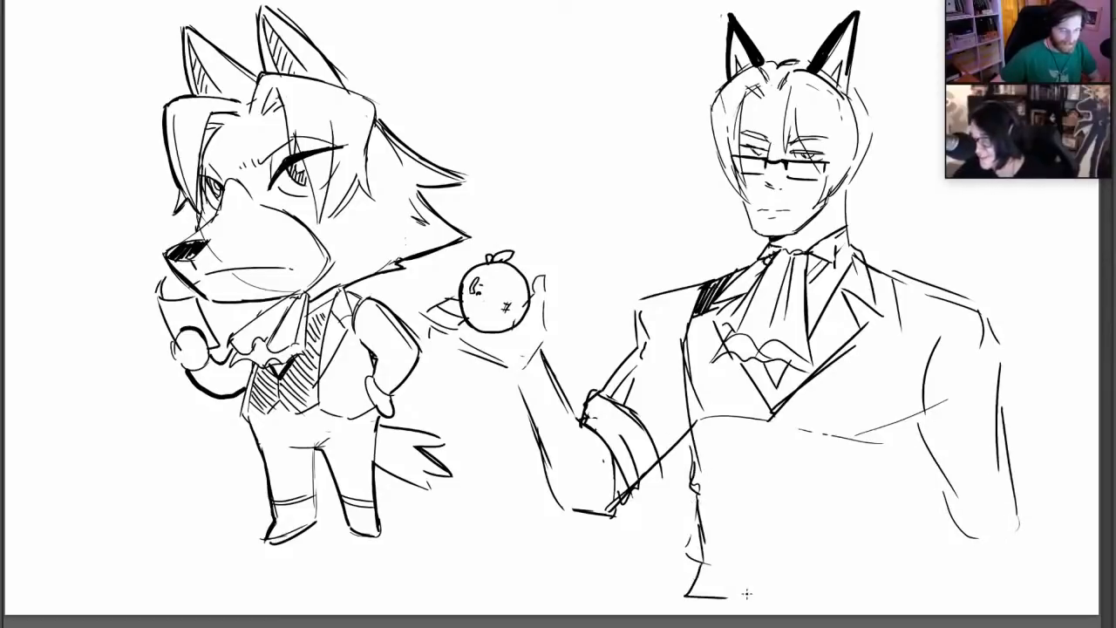
mouse_move(931, 468)
left_mouse_down()
mouse_move(895, 542)
mouse_move(897, 577)
left_mouse_up()
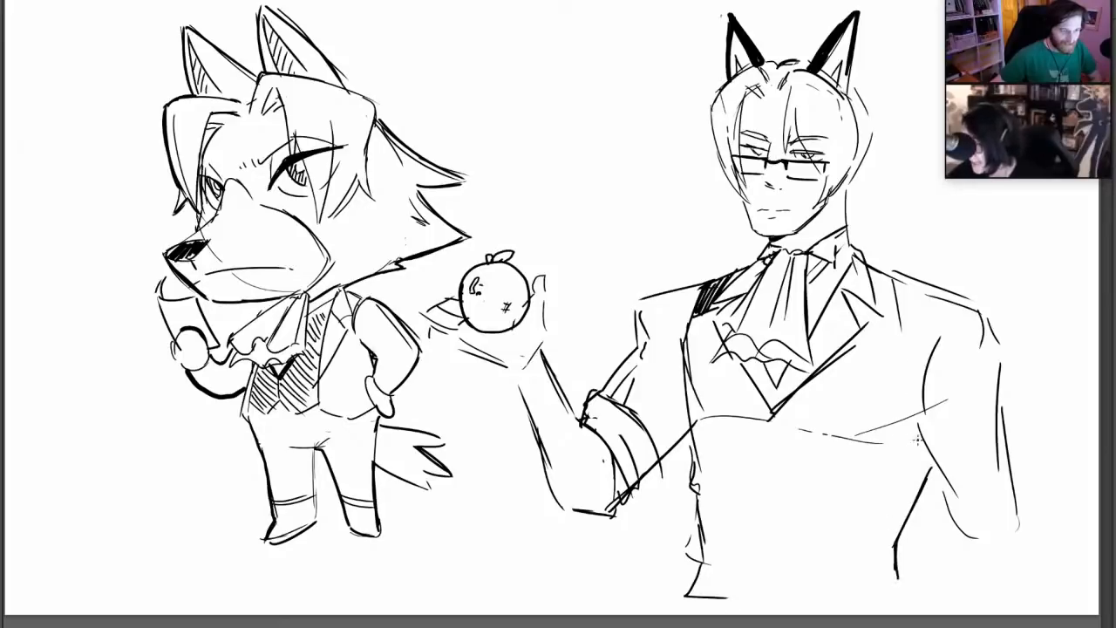
mouse_move(917, 440)
left_mouse_down()
mouse_move(906, 515)
mouse_move(927, 471)
mouse_move(912, 503)
left_mouse_up()
mouse_move(905, 321)
left_mouse_down()
mouse_move(934, 296)
mouse_move(910, 406)
mouse_move(922, 440)
mouse_move(907, 313)
left_mouse_up()
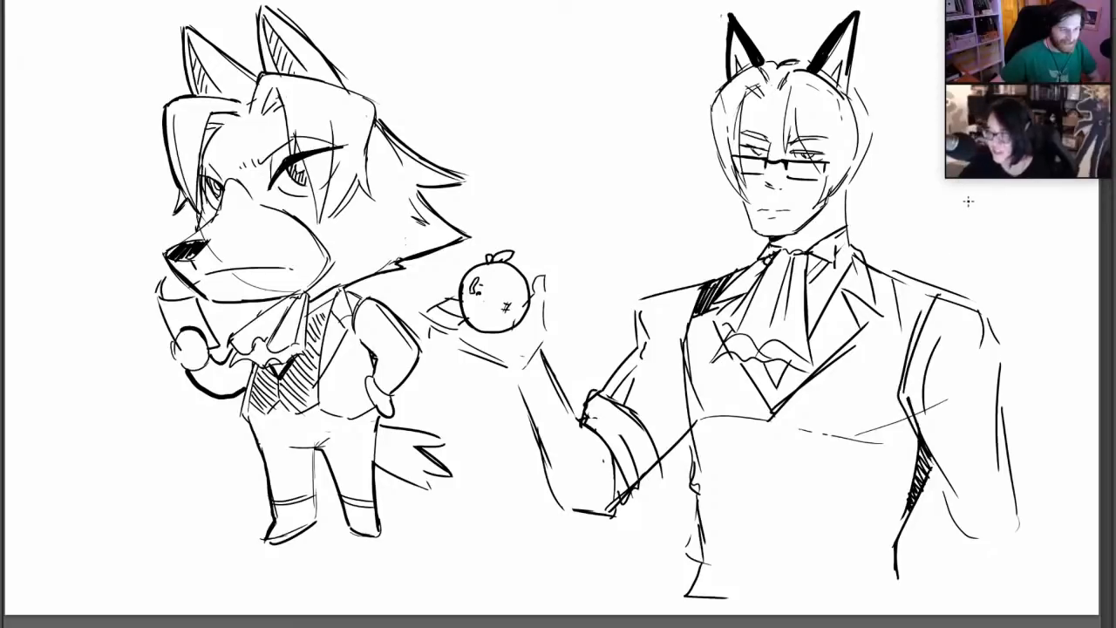
Draw the vest's notched hem and creased waist edge, and add a vertical front closure line with small buttons
mouse_move(707, 590)
left_mouse_down()
mouse_move(772, 593)
mouse_move(760, 603)
mouse_move(849, 598)
mouse_move(874, 575)
left_mouse_up()
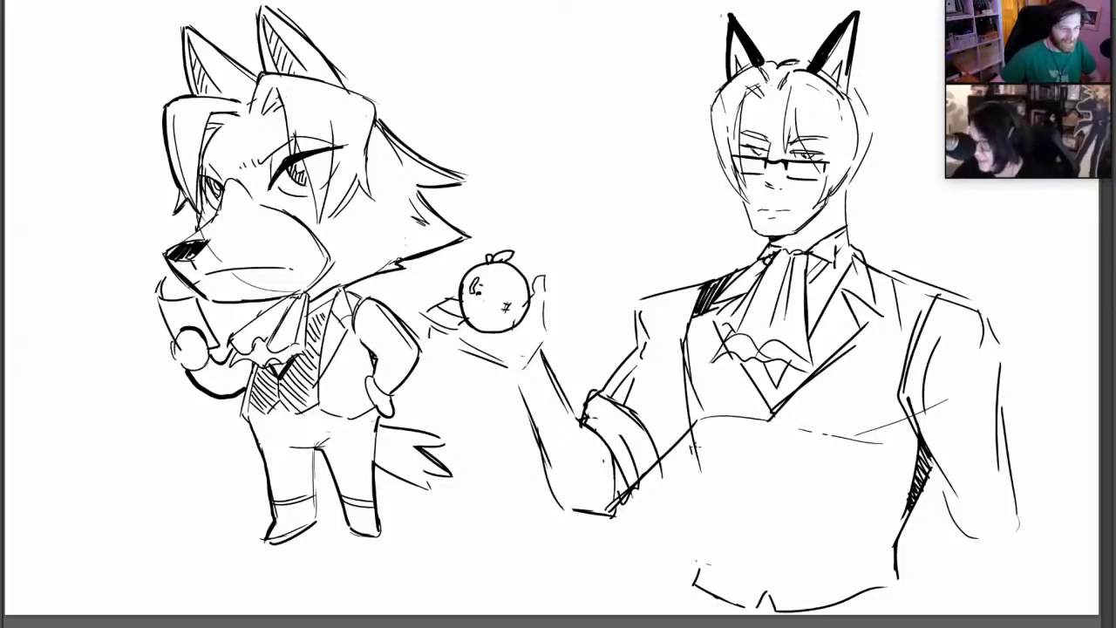
mouse_move(694, 438)
left_mouse_down()
mouse_move(702, 523)
mouse_move(730, 555)
left_mouse_up()
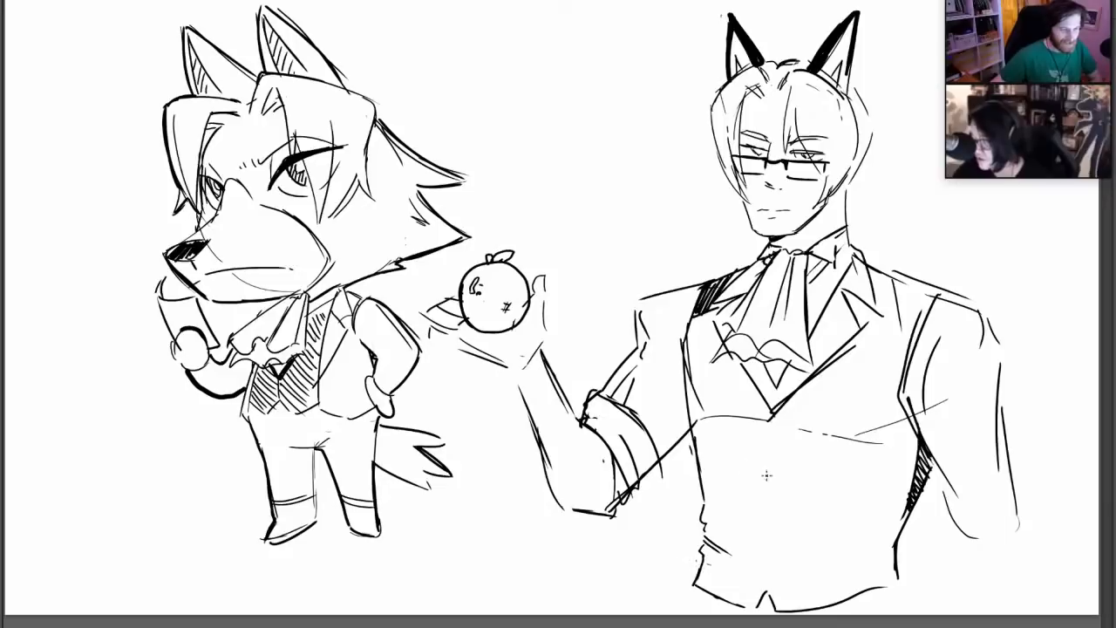
left_click_drag(748, 445, 747, 555)
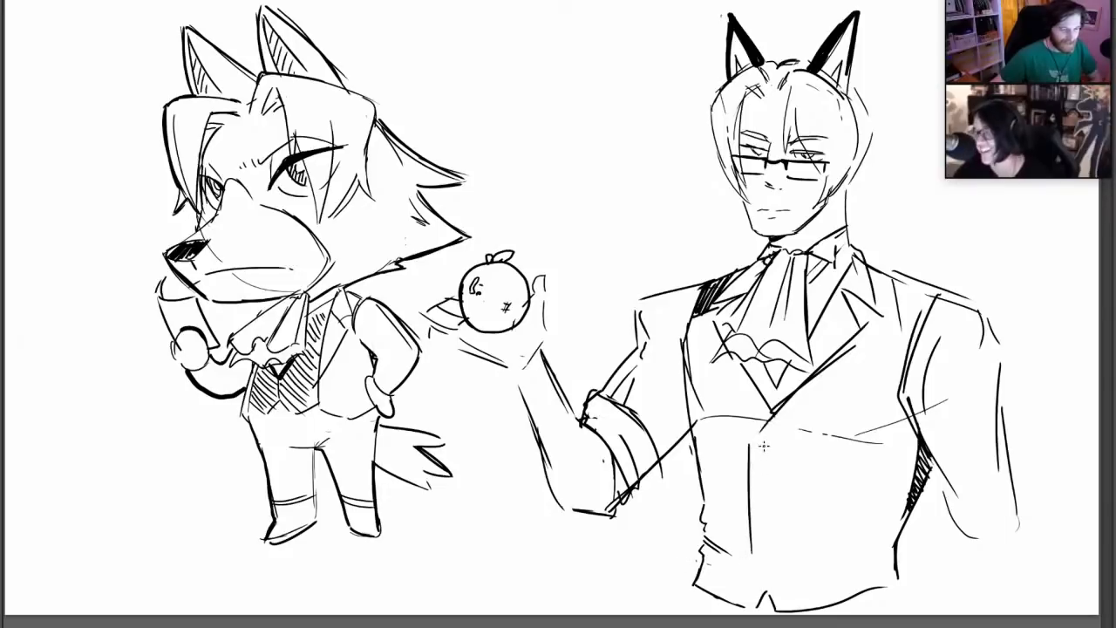
left_click_drag(768, 451, 768, 465)
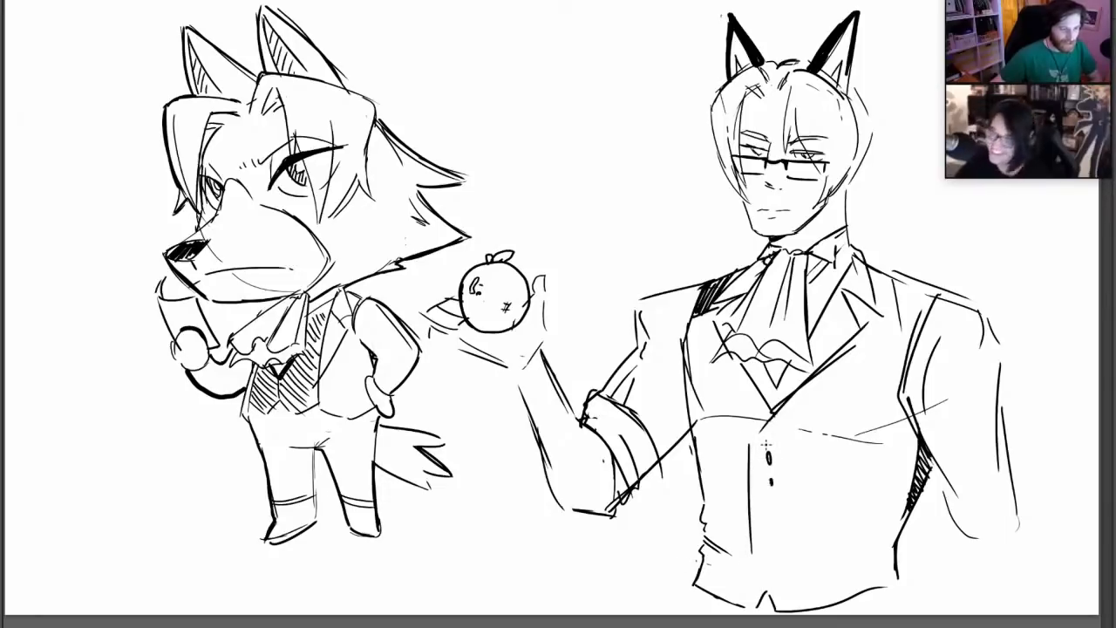
Add a rolled cuff to the lowered sleeve, and draw four-pointed sparkles around the fruit-holding hand while firming up its fingers
mouse_move(931, 502)
left_mouse_down()
mouse_move(1023, 523)
mouse_move(945, 558)
mouse_move(1032, 542)
mouse_move(1028, 527)
left_mouse_up()
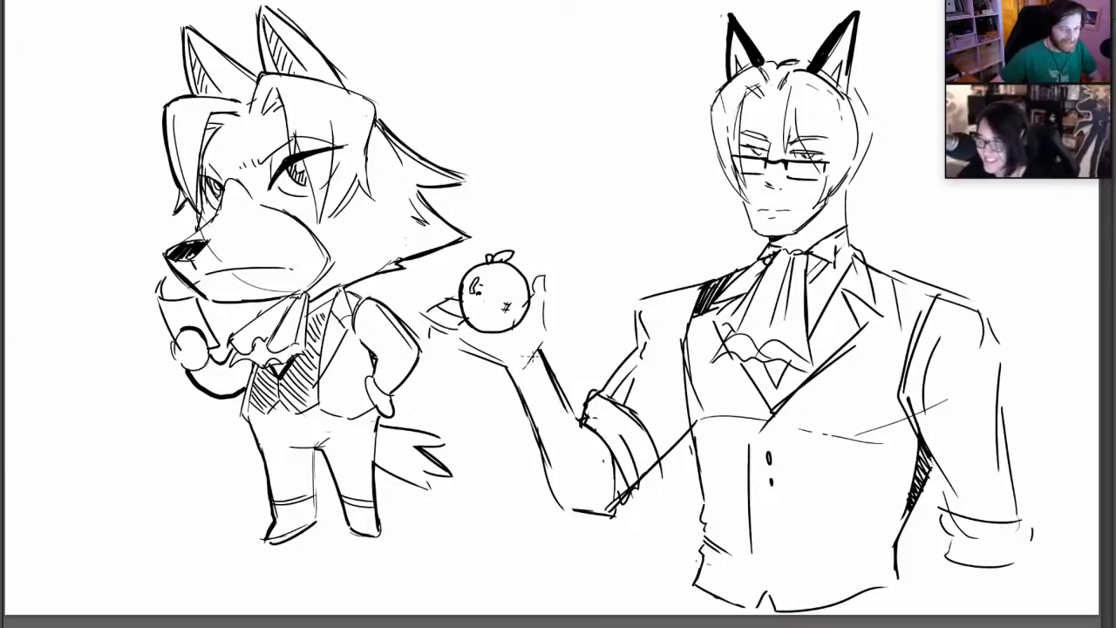
mouse_move(547, 232)
left_mouse_down()
mouse_move(540, 246)
mouse_move(557, 247)
mouse_move(547, 234)
left_mouse_up()
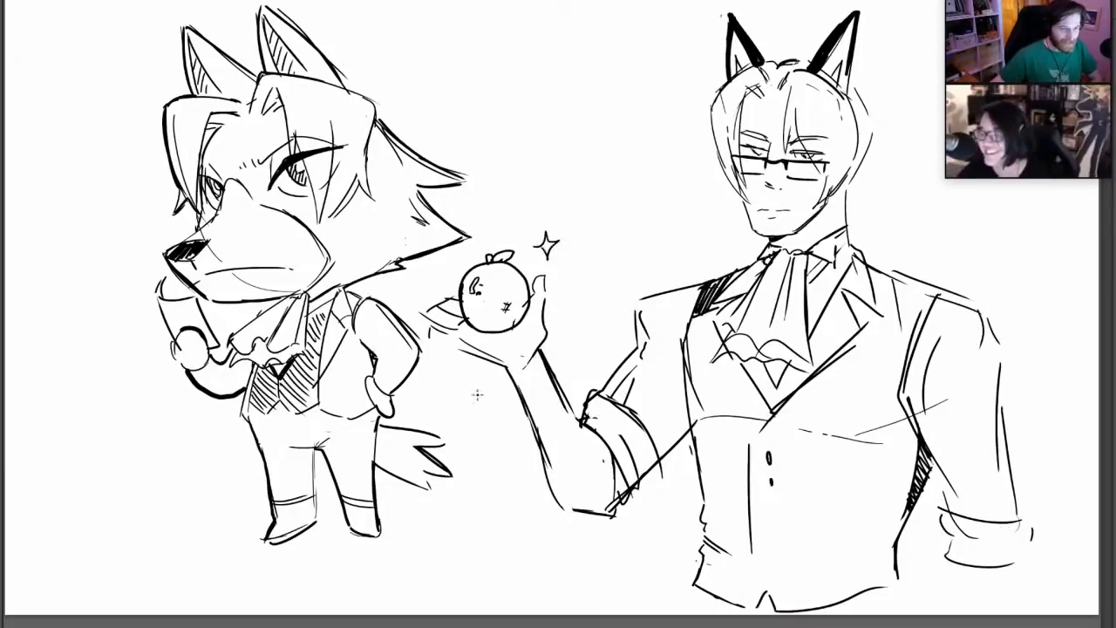
mouse_move(471, 387)
left_mouse_down()
mouse_move(467, 408)
mouse_move(479, 398)
left_mouse_up()
left_click_drag(467, 403, 471, 416)
left_click_drag(427, 331, 509, 367)
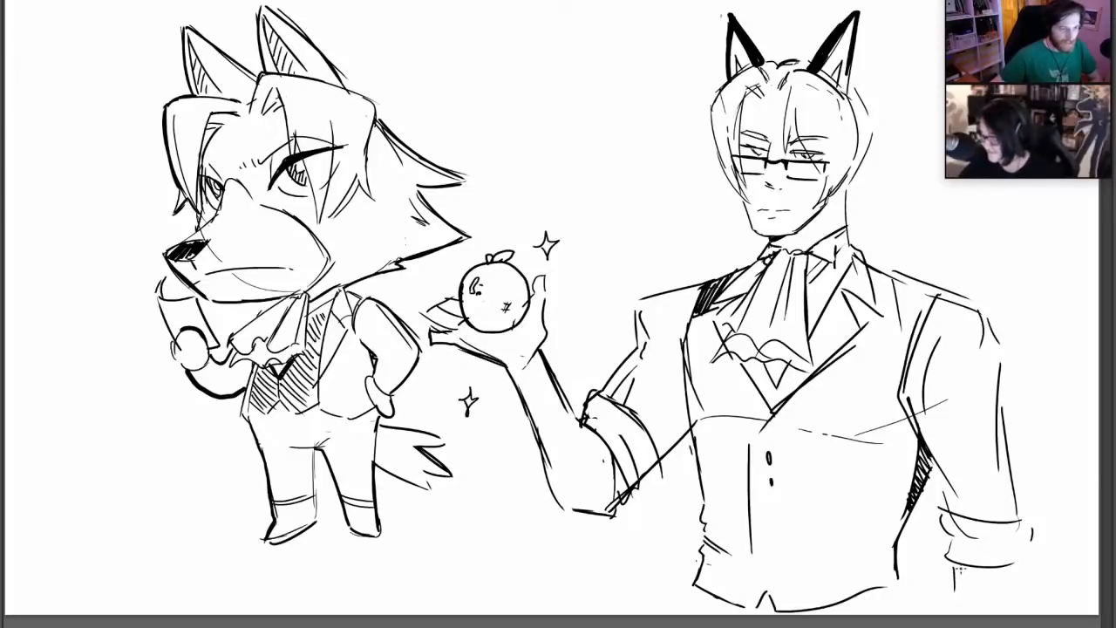
Draw the forearm's edges below the lowered cuff and the trouser edges under the vest hem
left_click_drag(958, 568, 963, 612)
left_click_drag(1017, 566, 1016, 599)
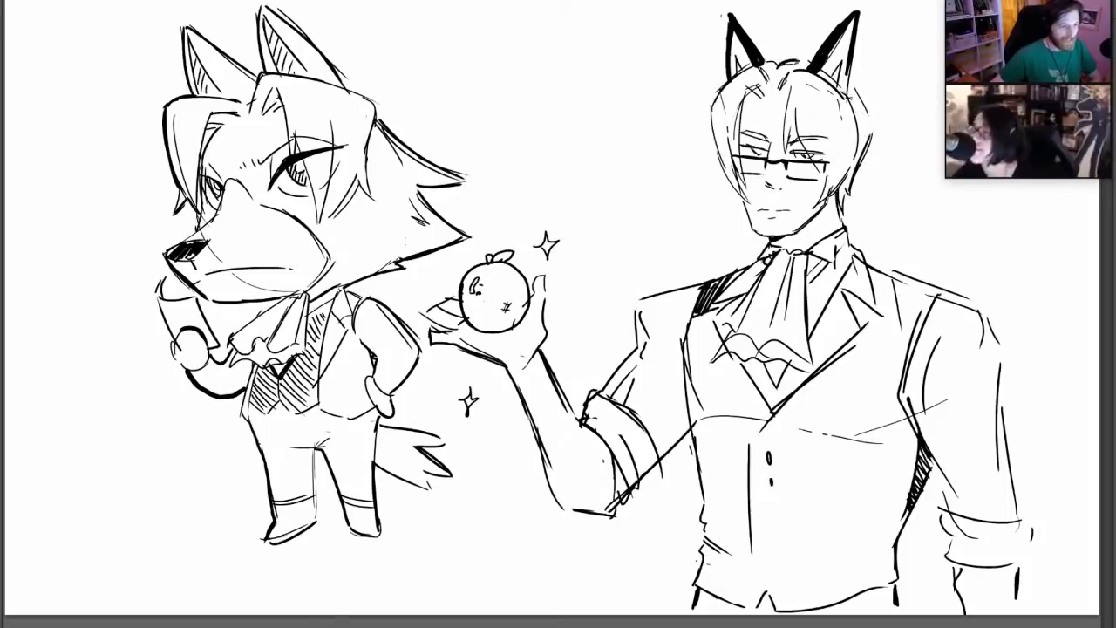
Strengthen the outer contour of the human character's hair and darken the eyes behind the glasses
left_click_drag(853, 88, 873, 135)
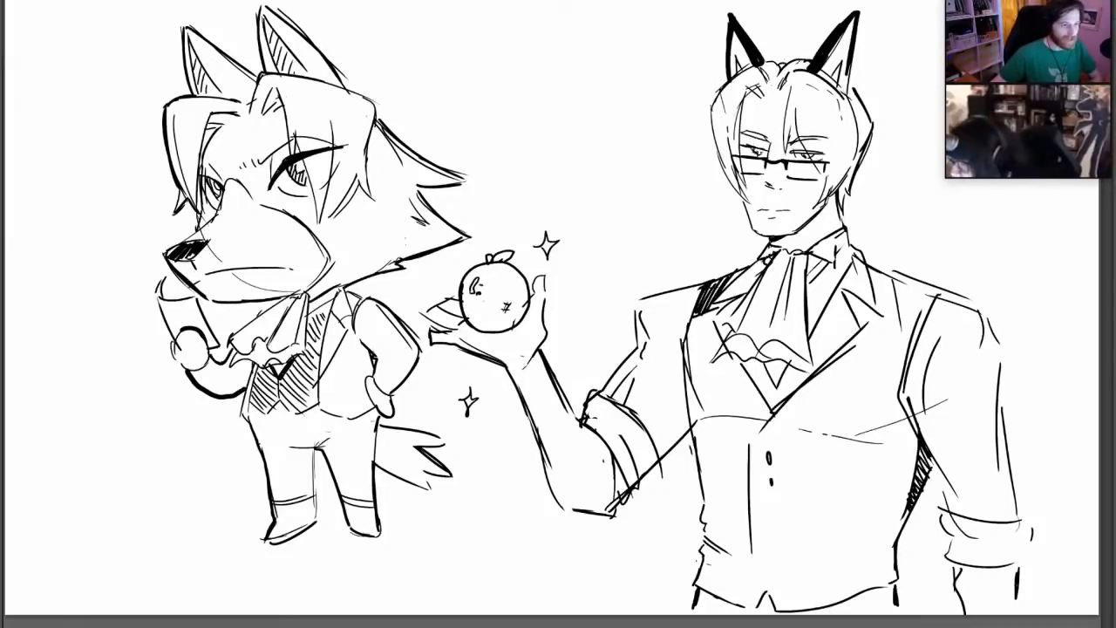
left_click_drag(755, 149, 805, 157)
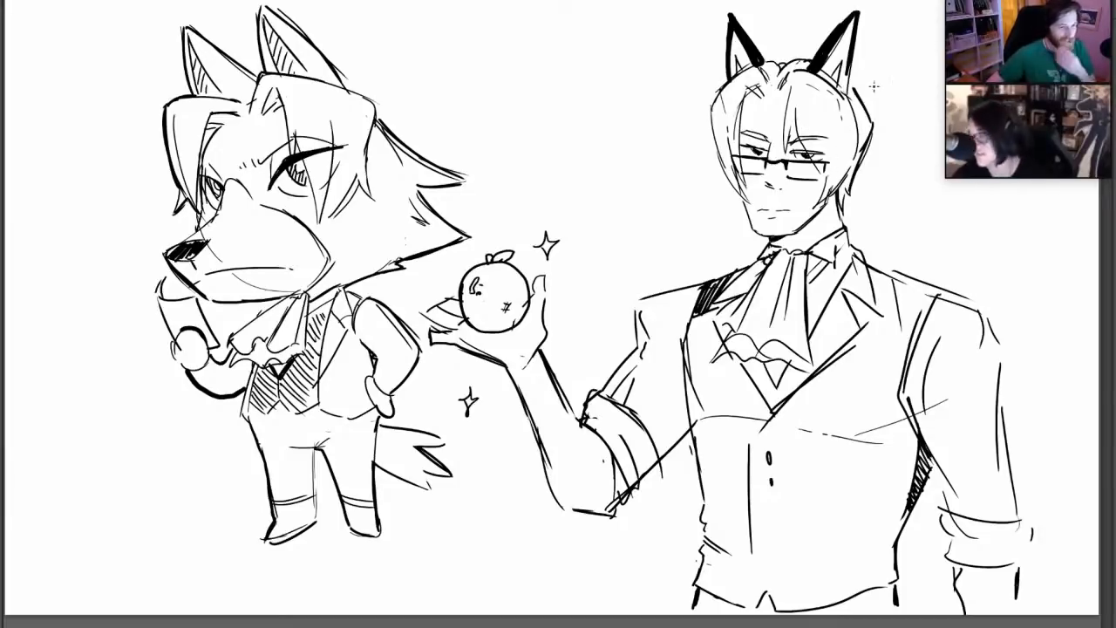
left_click_drag(791, 179, 815, 181)
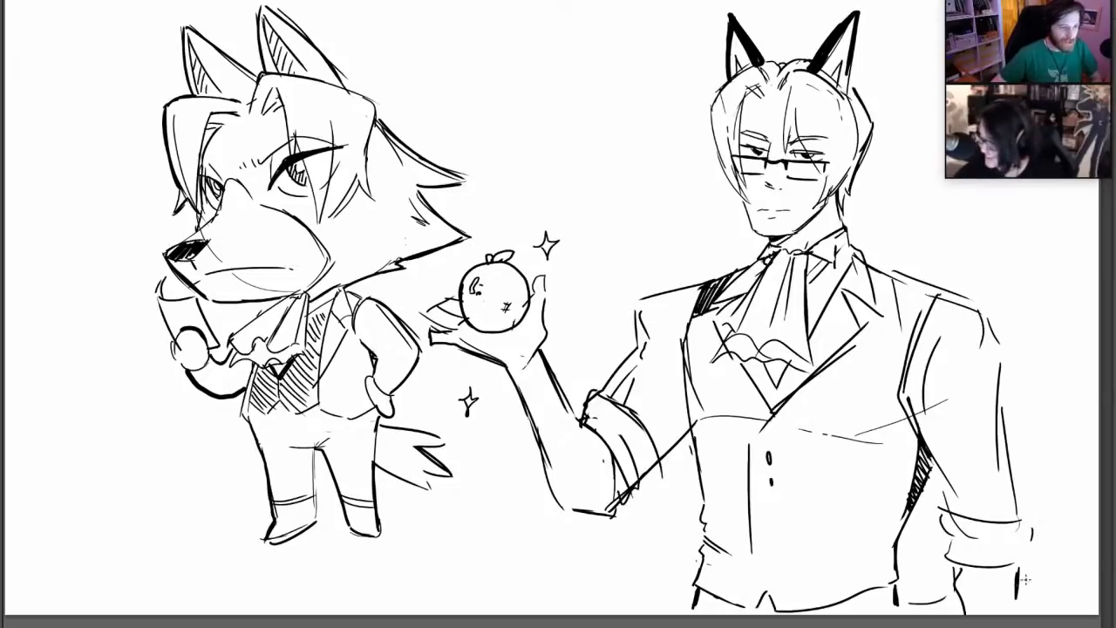
Sketch the outline of a long S-curved tail rising behind the lowered arm
mouse_move(1025, 579)
left_mouse_down()
mouse_move(1068, 510)
mouse_move(1028, 394)
mouse_move(1073, 359)
mouse_move(1046, 451)
mouse_move(1077, 520)
left_mouse_up()
key("ctrl+z")
mouse_move(1039, 444)
left_mouse_down()
mouse_move(1080, 510)
mouse_move(1019, 596)
left_mouse_up()
key("ctrl+z")
key("ctrl+z")
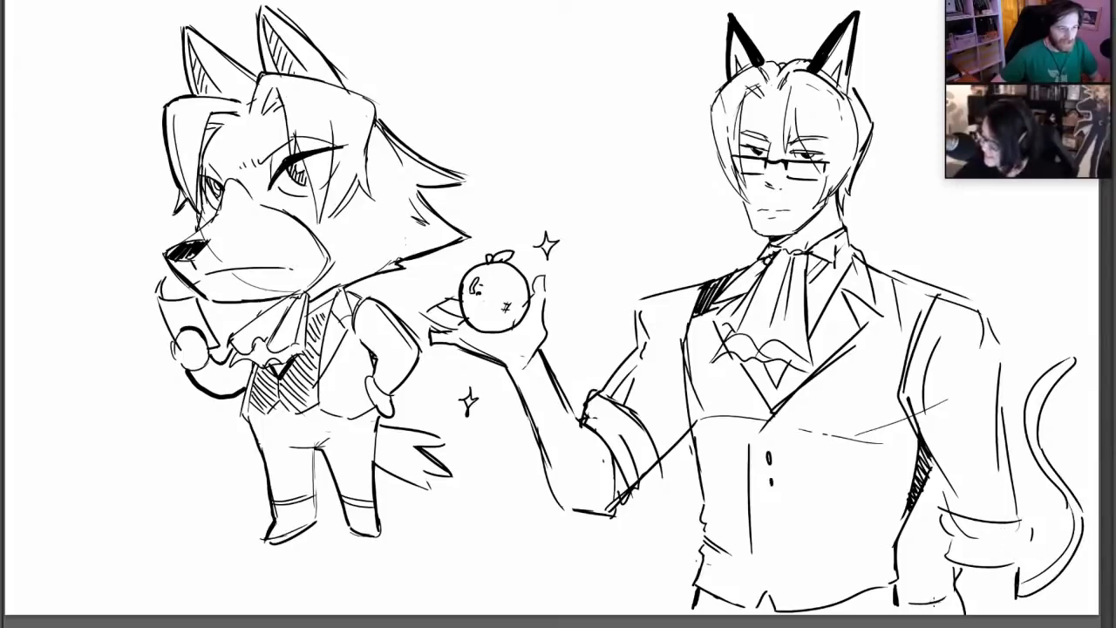
Choose a thick Kyle's Inkbox brush and fill the S-curved tail solid black
right_click(1020, 434)
double_click(1068, 435)
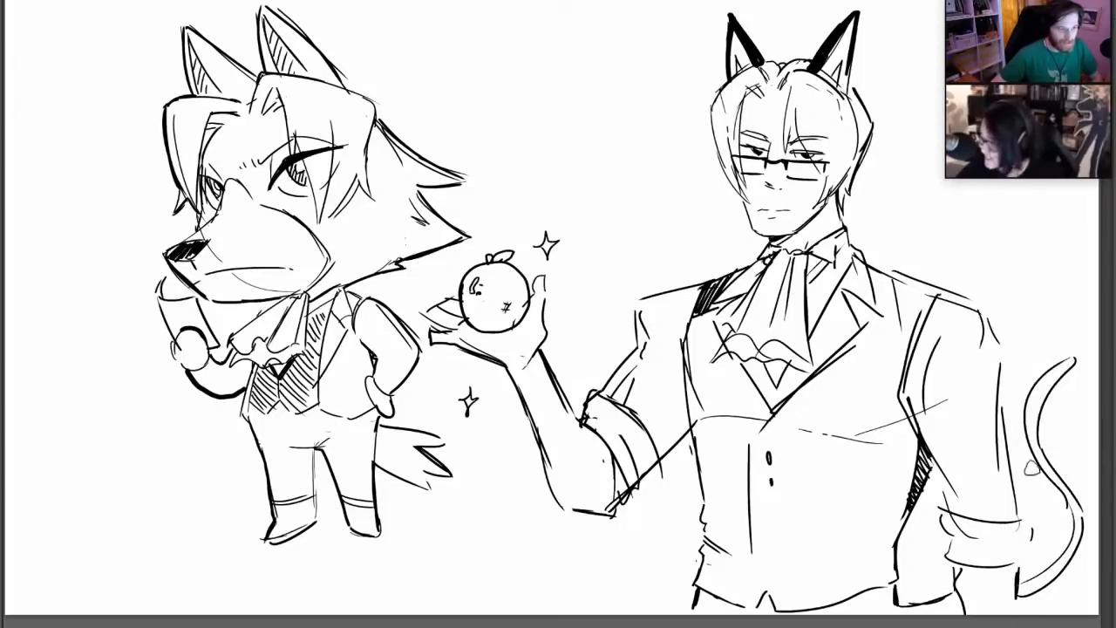
right_click(1013, 442)
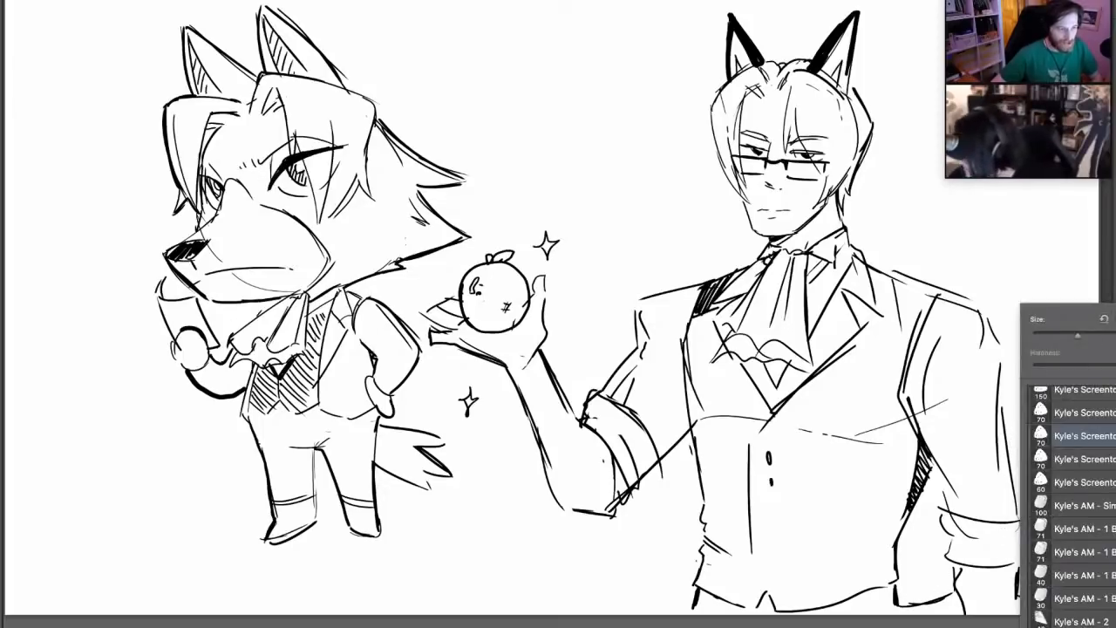
scroll(1070, 505, "up", 5)
left_click(1083, 537)
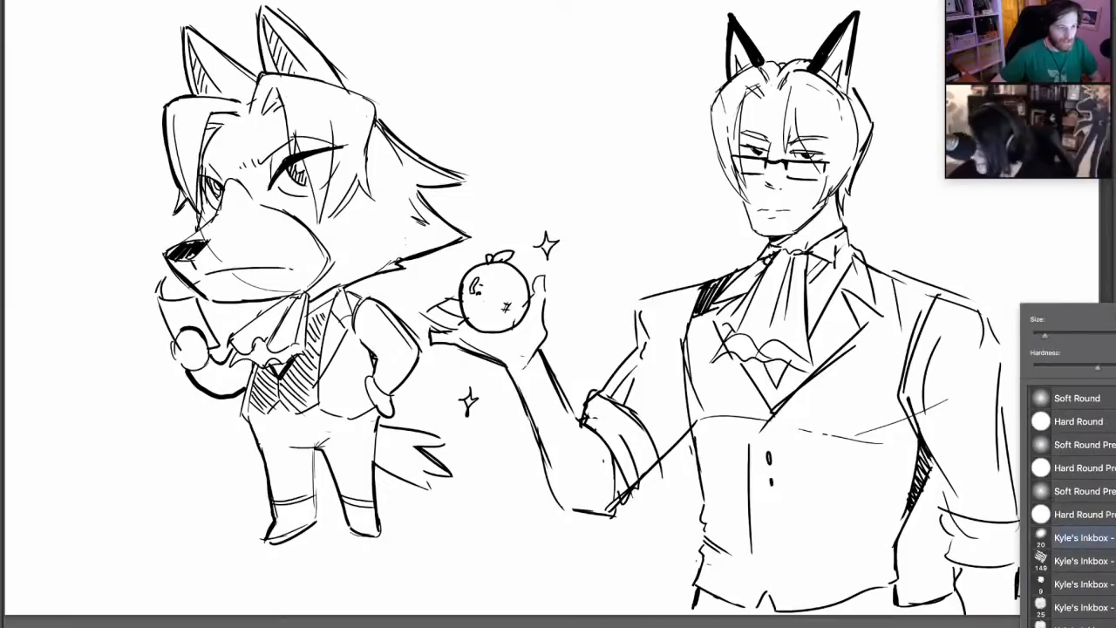
mouse_move(901, 607)
left_mouse_down()
mouse_move(943, 588)
mouse_move(926, 606)
mouse_move(951, 598)
left_mouse_up()
key("ctrl+z")
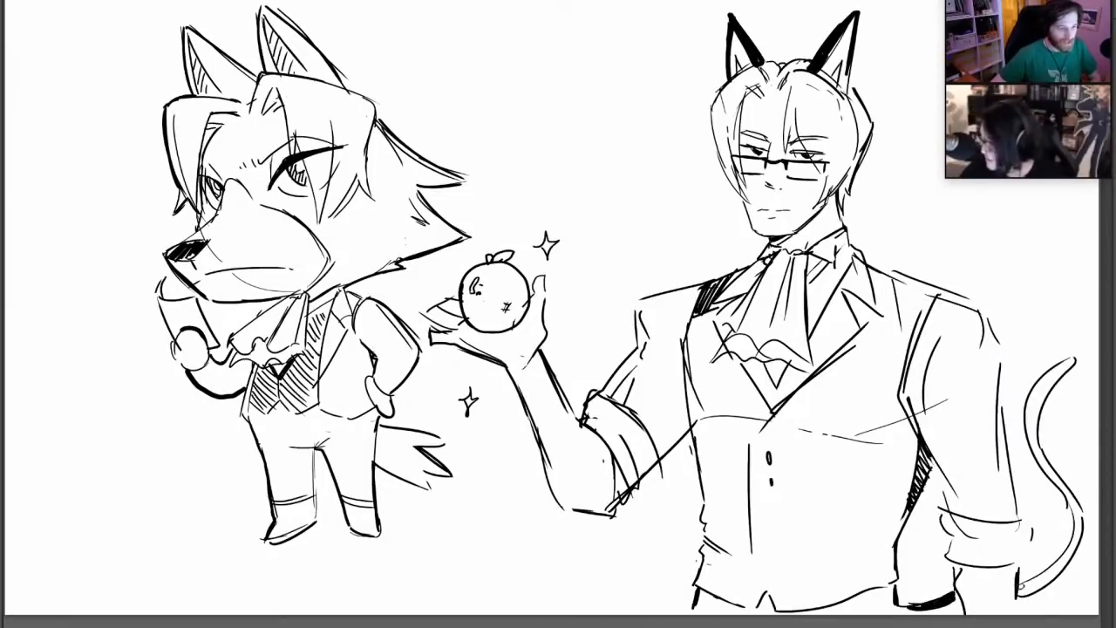
mouse_move(1021, 586)
left_mouse_down()
mouse_move(1039, 589)
mouse_move(1078, 525)
mouse_move(1028, 403)
mouse_move(1074, 357)
left_mouse_up()
left_click_drag(1038, 394, 1046, 460)
left_click_drag(1046, 457, 1072, 502)
left_click_drag(1032, 425, 1049, 474)
mouse_move(1058, 493)
left_mouse_down()
mouse_move(1072, 514)
mouse_move(1033, 391)
mouse_move(1062, 368)
left_mouse_up()
left_click_drag(1036, 452, 1068, 527)
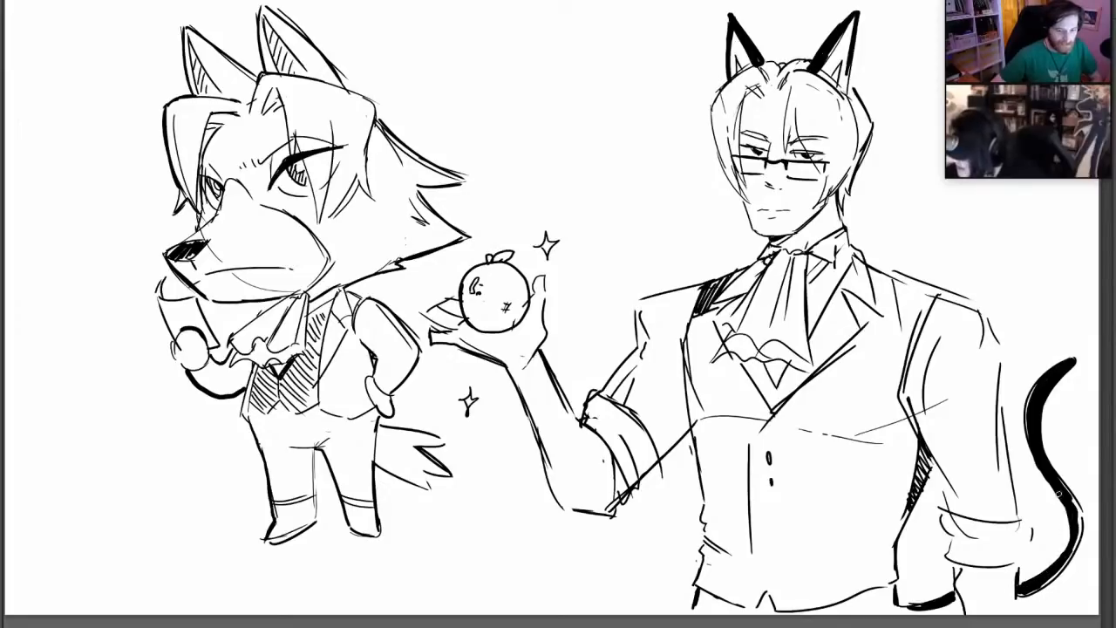
mouse_move(1059, 493)
left_mouse_down()
mouse_move(1076, 531)
mouse_move(1057, 567)
mouse_move(1069, 563)
mouse_move(1075, 527)
left_mouse_up()
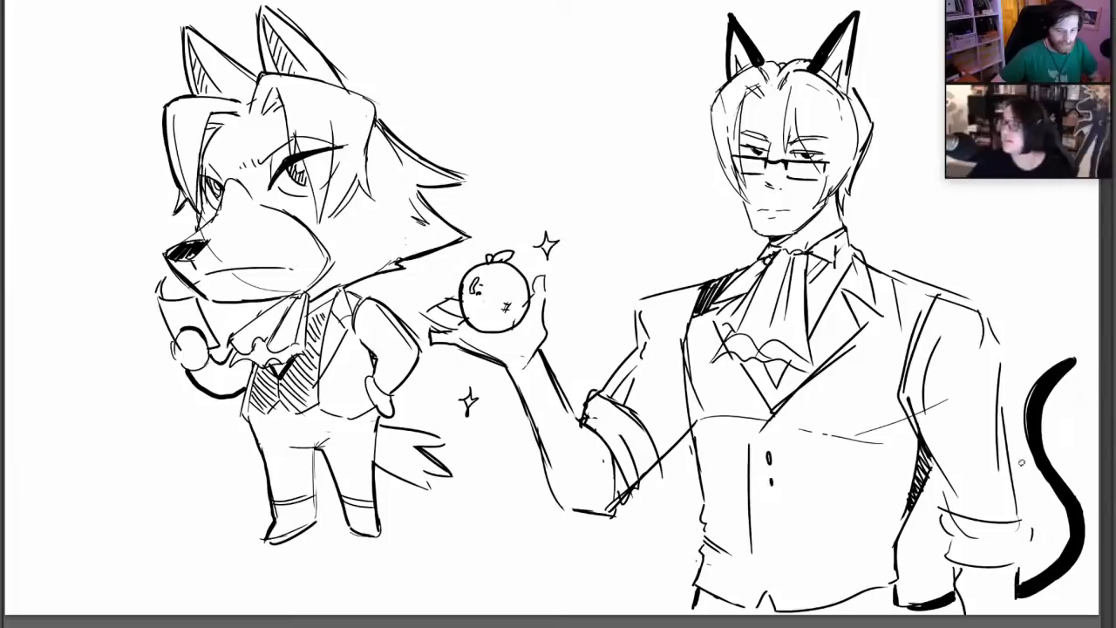
Fill the trousers below the vest hem solid black and blacken the vest's shoulder strip beside the collar
left_click_drag(930, 611, 961, 600)
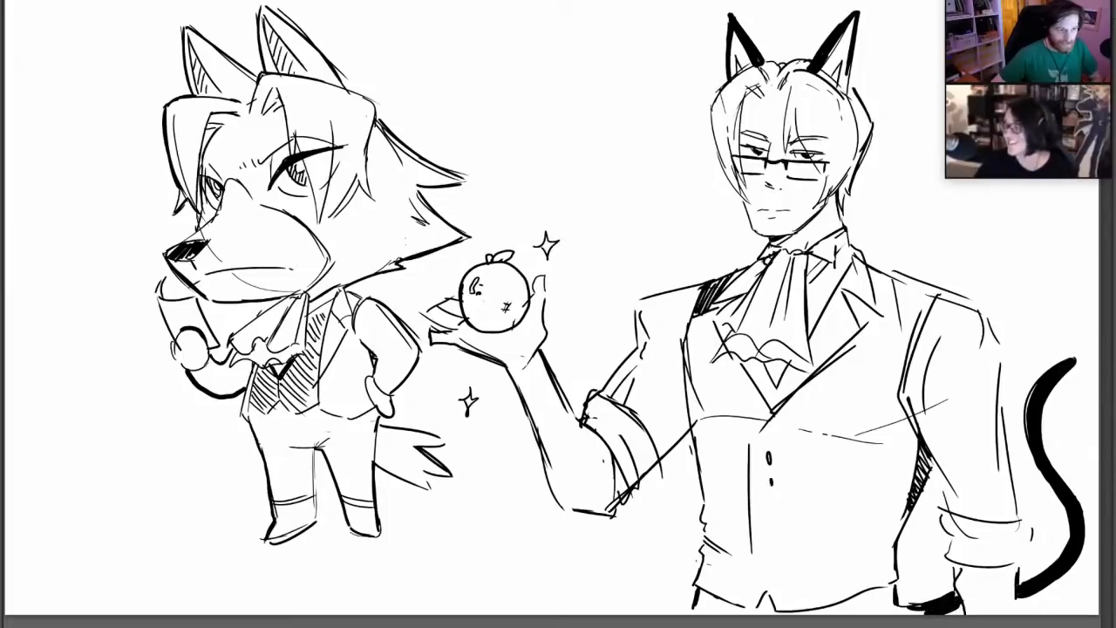
mouse_move(703, 594)
left_mouse_down()
mouse_move(749, 610)
mouse_move(697, 615)
left_mouse_up()
mouse_move(765, 599)
left_mouse_down()
mouse_move(760, 612)
mouse_move(850, 605)
mouse_move(793, 614)
mouse_move(891, 600)
mouse_move(917, 614)
mouse_move(924, 604)
left_mouse_up()
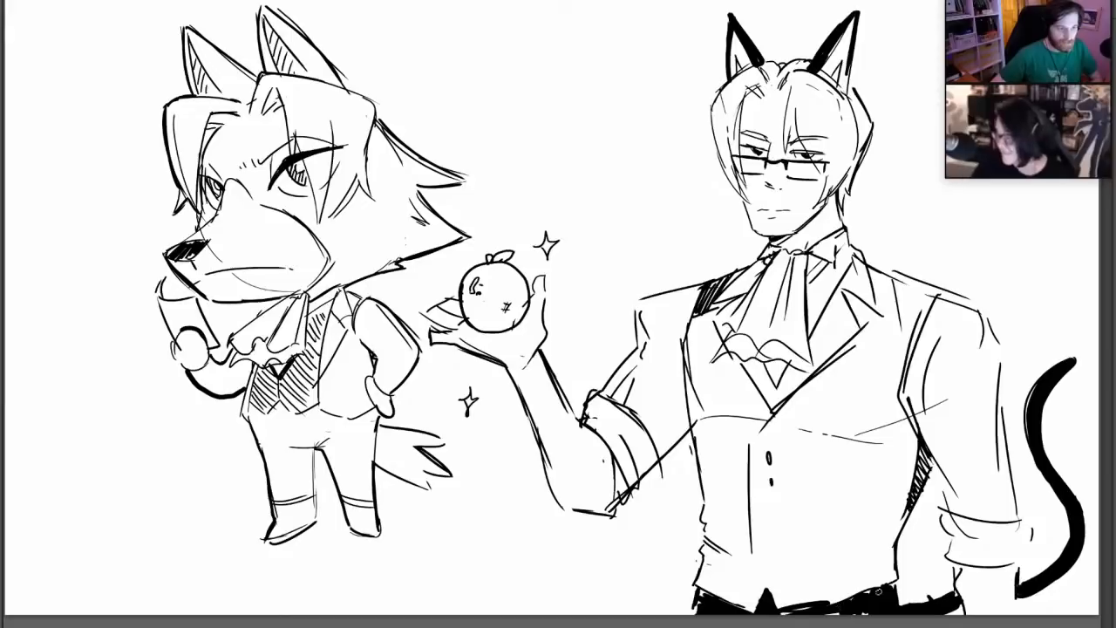
mouse_move(830, 602)
left_mouse_down()
mouse_move(864, 595)
mouse_move(832, 605)
mouse_move(824, 621)
left_mouse_up()
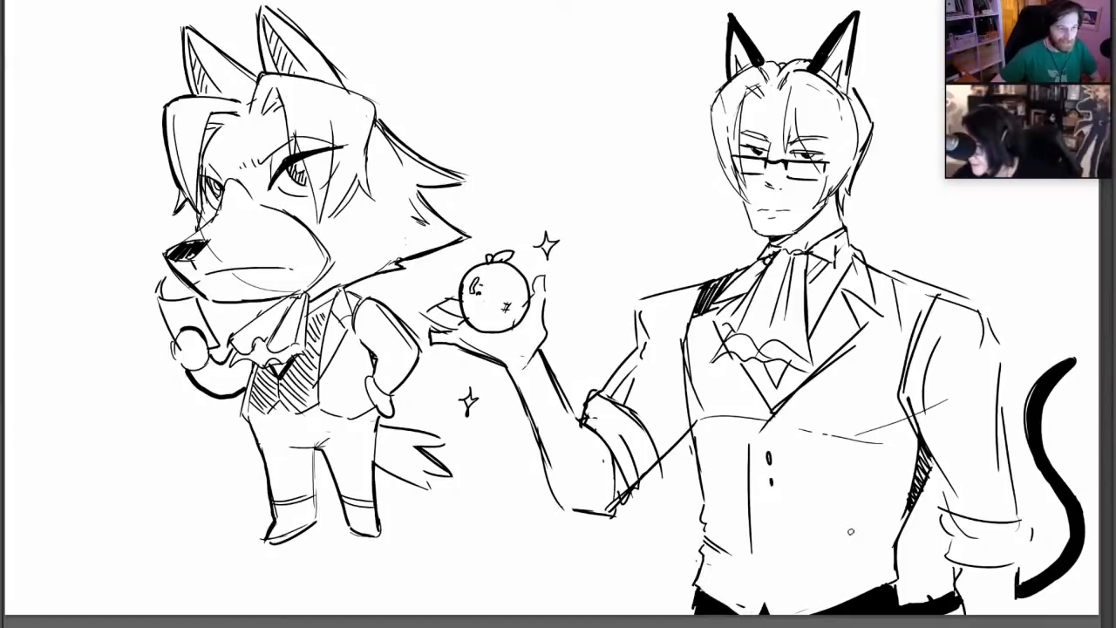
mouse_move(879, 291)
left_mouse_down()
mouse_move(891, 290)
mouse_move(878, 279)
mouse_move(898, 296)
mouse_move(911, 288)
mouse_move(927, 312)
left_mouse_up()
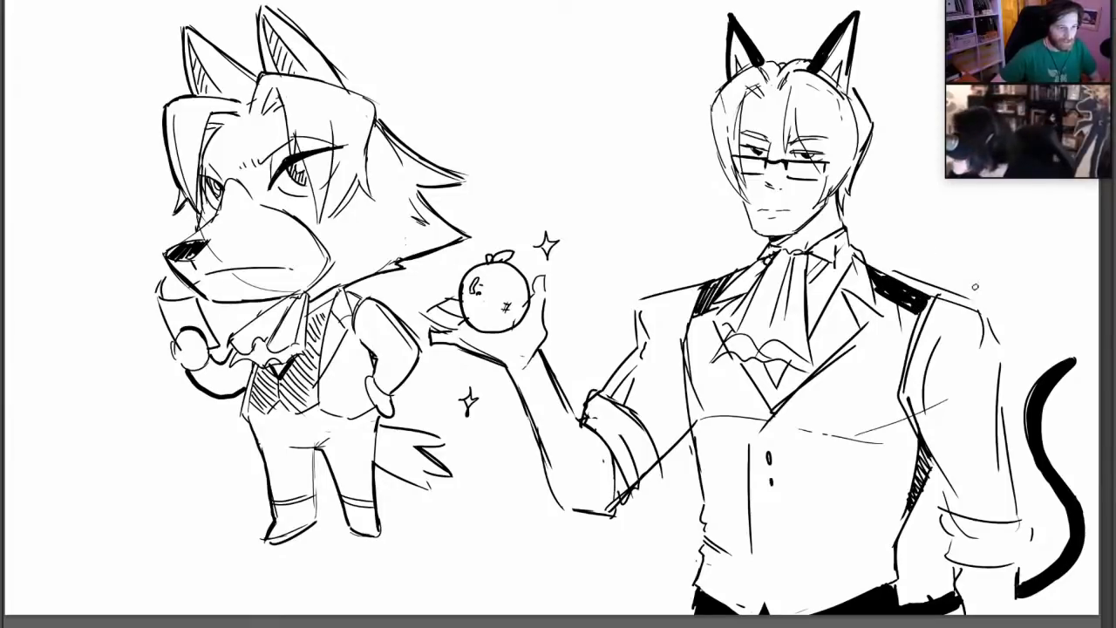
Reduce the brush size and strengthen the thumb beside the fruit and the mouth line on the human face
right_click(950, 234)
left_click(979, 260)
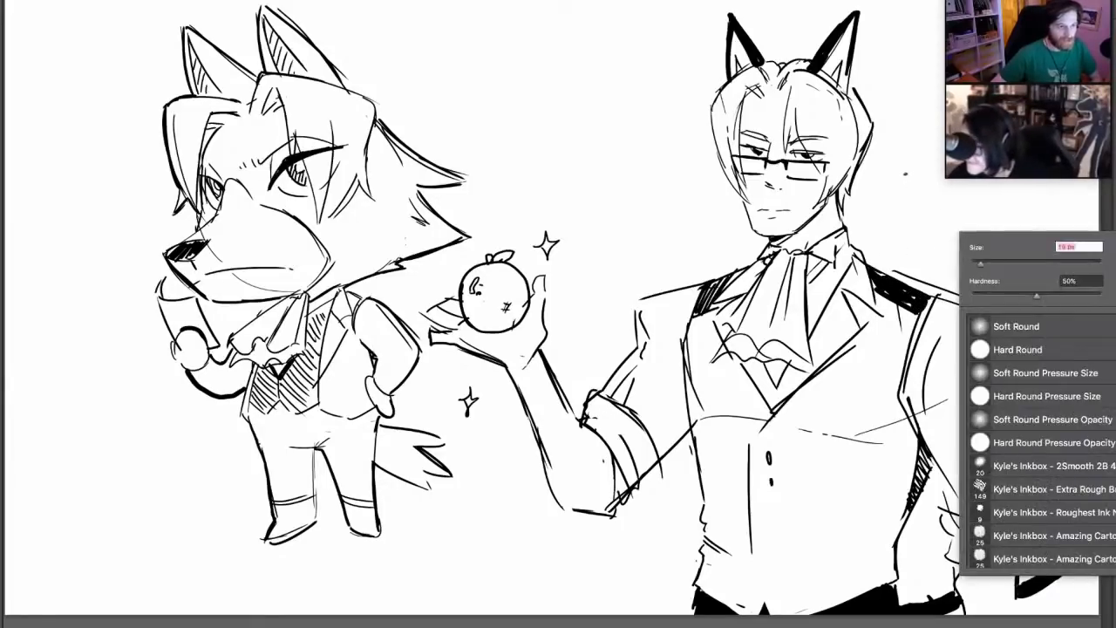
left_click_drag(914, 173, 917, 183)
key("ctrl+z")
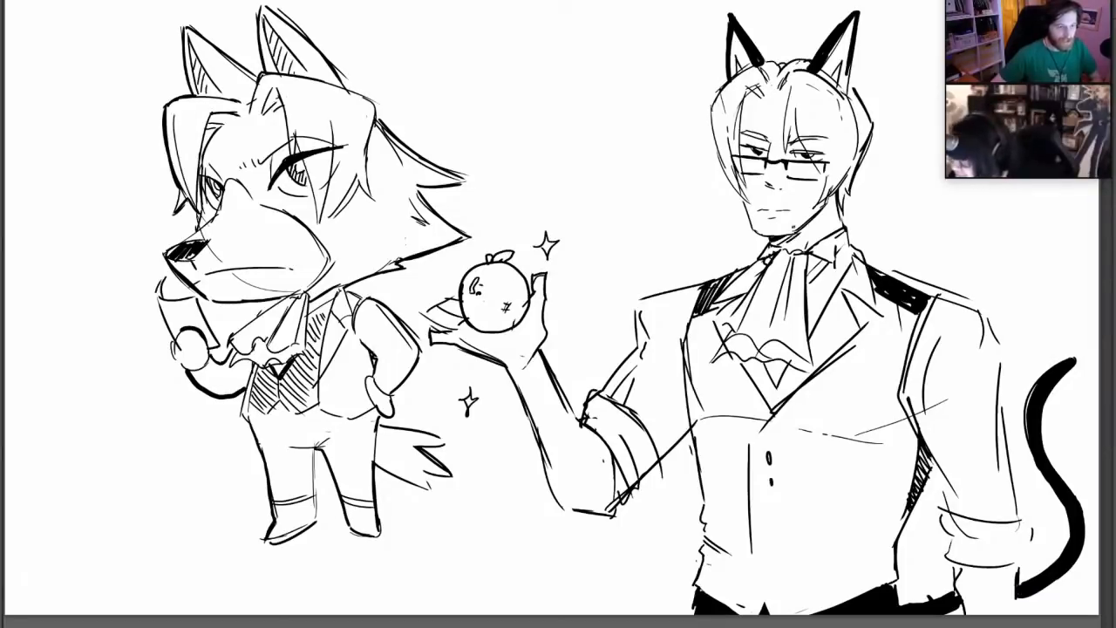
left_click_drag(758, 212, 768, 211)
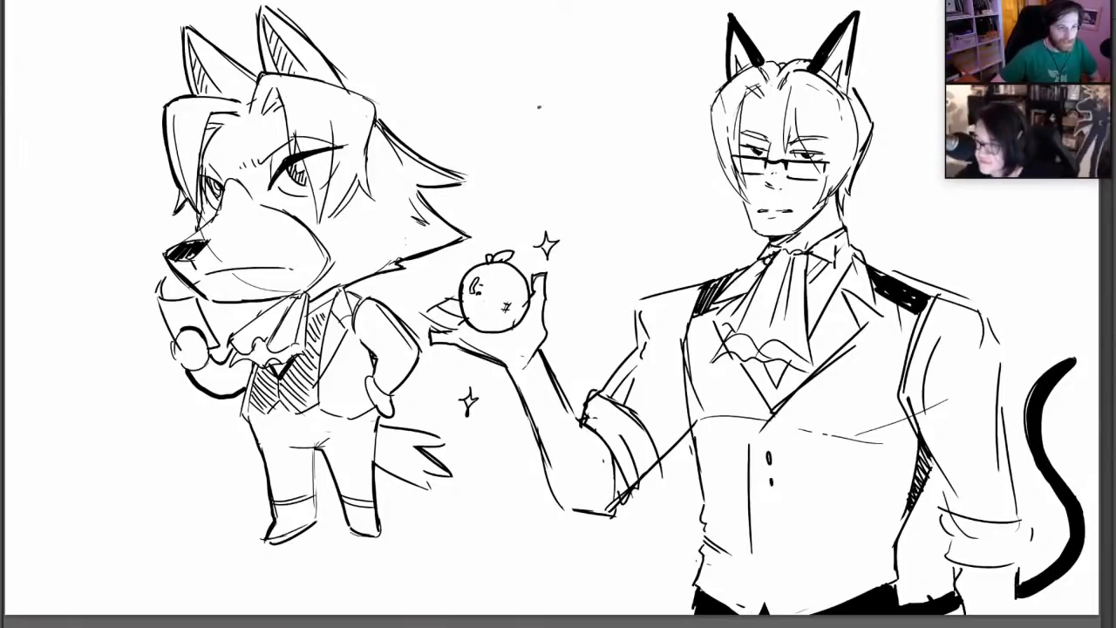
Hand-letter "You have Saddled me" on two lines in the empty space above the fruit
left_click_drag(523, 93, 527, 113)
mouse_move(535, 96)
left_mouse_down()
mouse_move(552, 103)
mouse_move(604, 85)
left_mouse_up()
left_click_drag(527, 122, 517, 139)
mouse_move(537, 128)
left_mouse_down()
mouse_move(539, 138)
mouse_move(557, 115)
mouse_move(563, 131)
left_mouse_up()
left_click_drag(567, 123, 575, 129)
mouse_move(583, 110)
left_mouse_down()
mouse_move(584, 129)
mouse_move(613, 123)
left_mouse_up()
left_click_drag(614, 119, 621, 119)
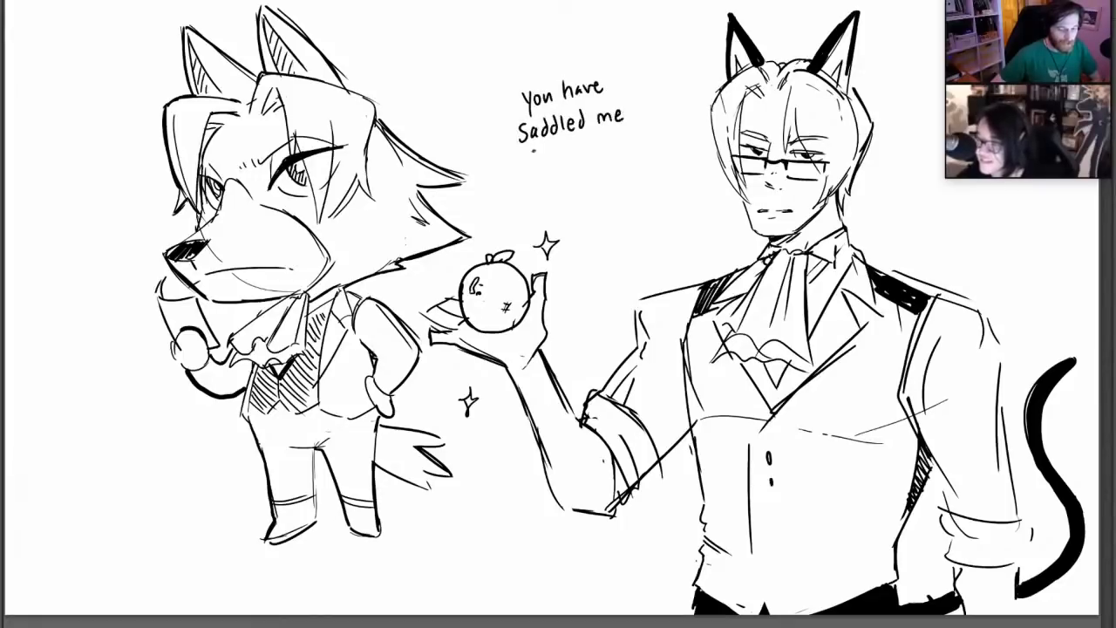
Continue the hand-lettered line with "with unnecessary feelings, crisp" on two more lines beneath
mouse_move(531, 148)
left_mouse_down()
mouse_move(538, 160)
mouse_move(545, 147)
left_mouse_up()
left_click_drag(550, 150, 556, 158)
left_click_drag(553, 149, 572, 157)
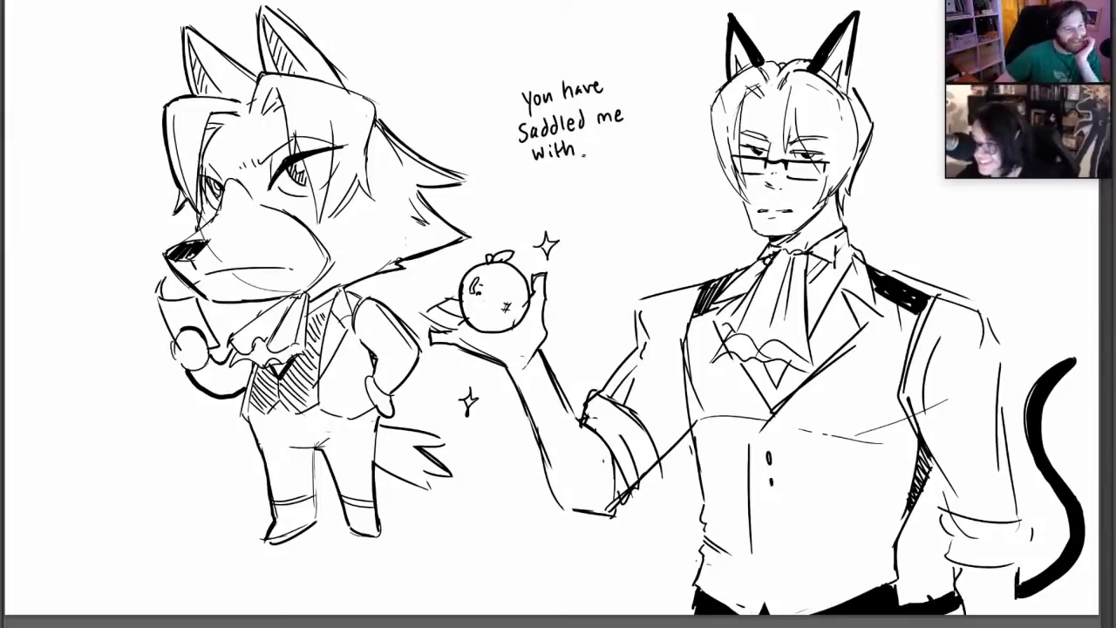
mouse_move(590, 139)
left_mouse_down()
mouse_move(603, 150)
mouse_move(621, 136)
left_mouse_up()
left_click(627, 137)
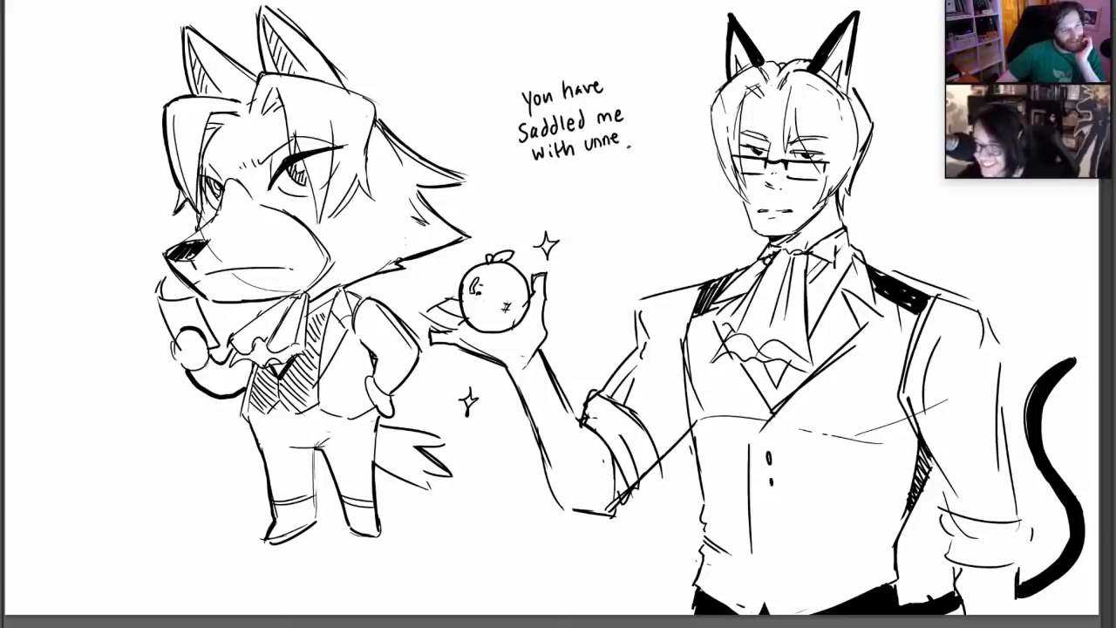
mouse_move(628, 134)
left_mouse_down()
mouse_move(624, 144)
mouse_move(664, 136)
mouse_move(673, 122)
left_mouse_up()
left_click_drag(675, 120, 676, 141)
mouse_move(564, 162)
left_mouse_down()
mouse_move(560, 183)
mouse_move(584, 180)
left_mouse_up()
mouse_move(591, 161)
left_mouse_down()
mouse_move(591, 178)
mouse_move(666, 169)
left_mouse_up()
mouse_move(673, 157)
left_mouse_down()
mouse_move(669, 169)
mouse_move(680, 155)
left_mouse_up()
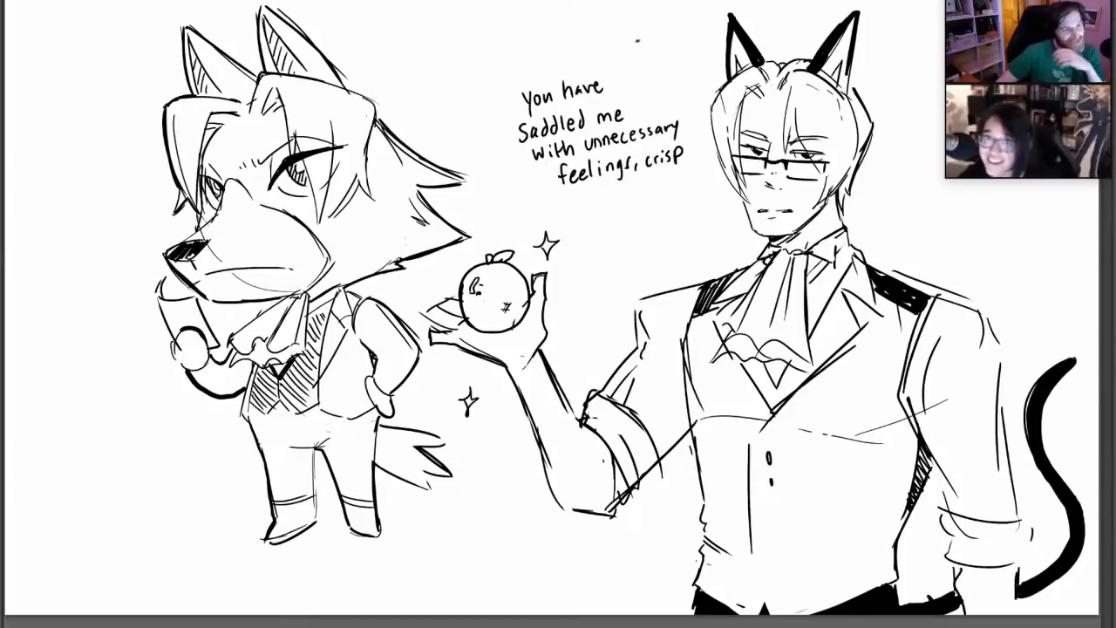
Enclose the lettering in a loose speech balloon with its tail pointing toward the human character
mouse_move(495, 127)
left_mouse_down()
mouse_move(633, 206)
mouse_move(681, 197)
mouse_move(699, 173)
left_mouse_up()
left_click_drag(611, 57, 680, 77)
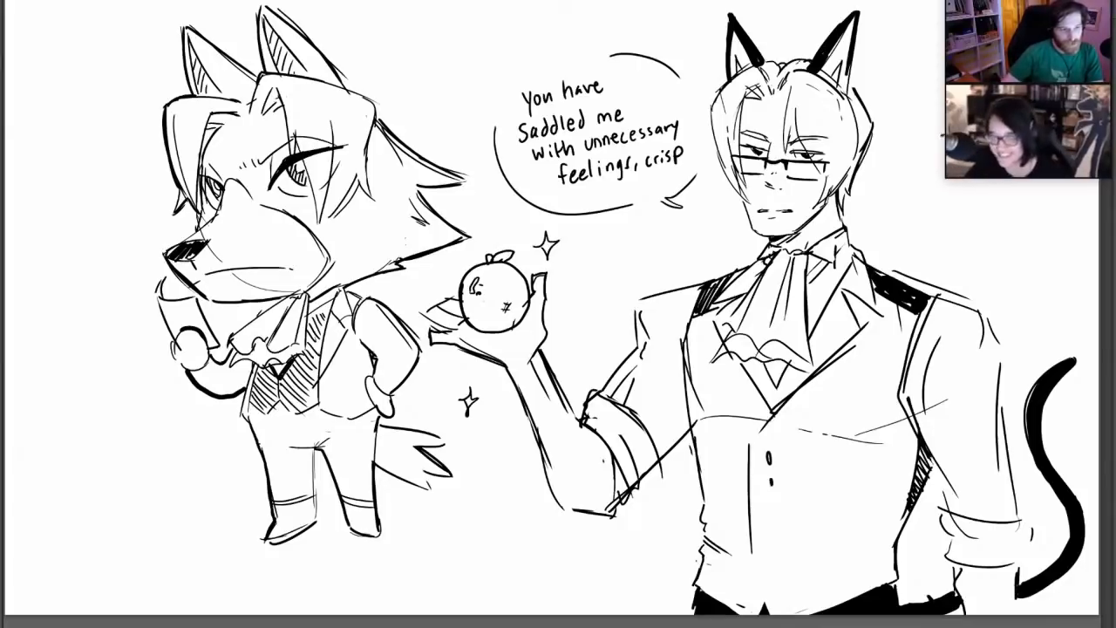
Turn the held fruit into a small creature with a leafy head tuft, dot eyes, a mouth and a tiny ear
mouse_move(478, 280)
left_mouse_down()
mouse_move(468, 290)
mouse_move(509, 309)
mouse_move(484, 258)
mouse_move(504, 257)
mouse_move(488, 230)
left_mouse_up()
mouse_move(498, 253)
left_mouse_down()
mouse_move(505, 224)
mouse_move(498, 308)
left_mouse_up()
left_click_drag(479, 291, 496, 303)
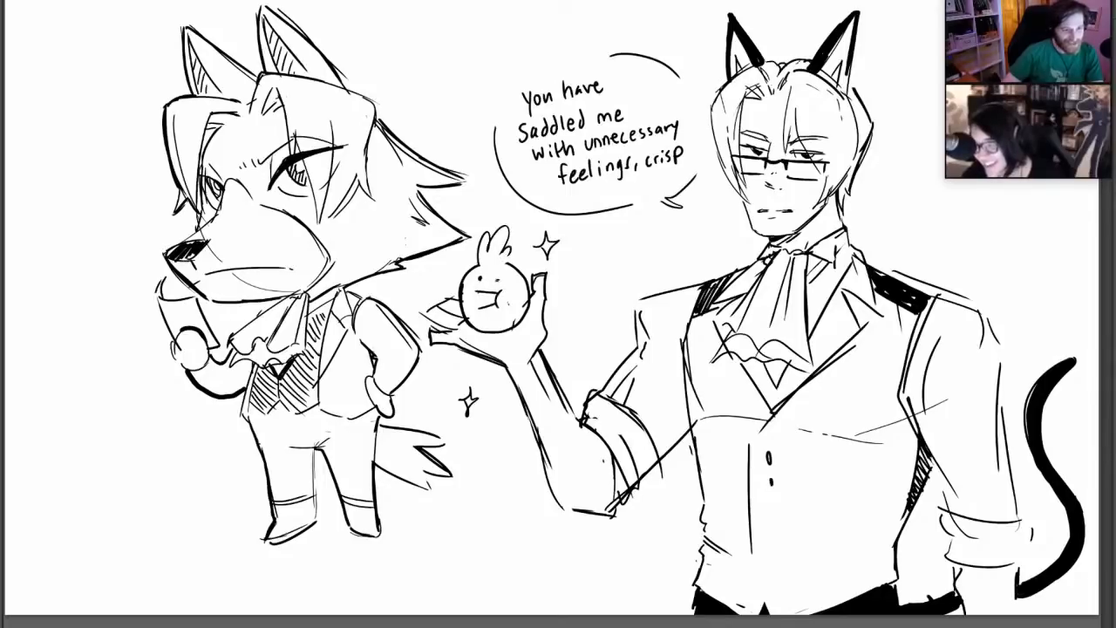
left_click(496, 278)
mouse_move(476, 255)
left_mouse_down()
mouse_move(464, 267)
mouse_move(480, 260)
left_mouse_up()
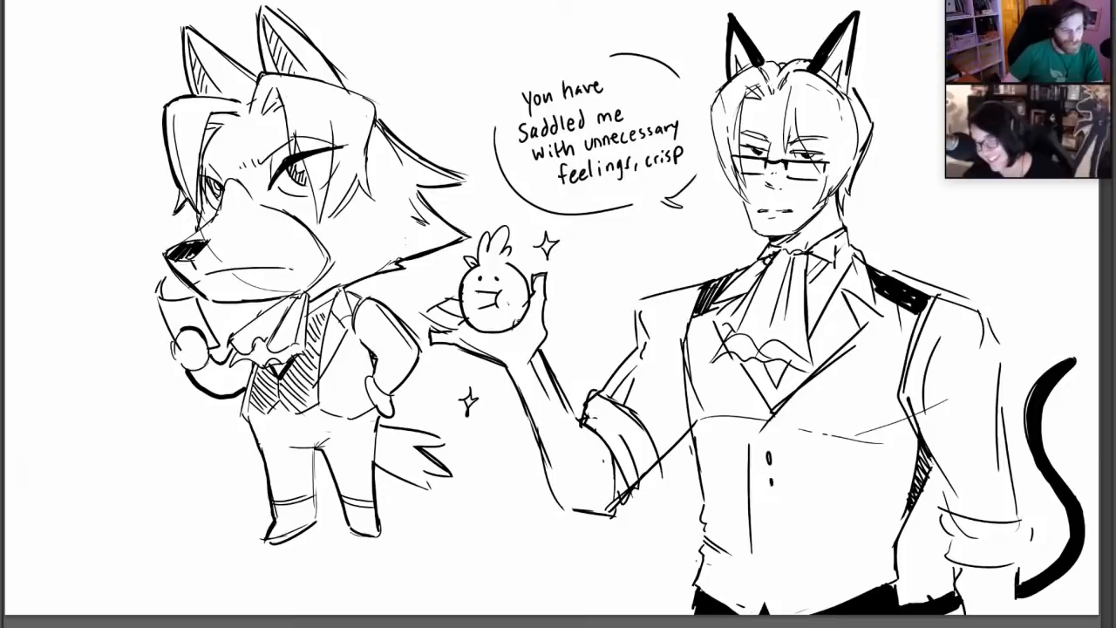